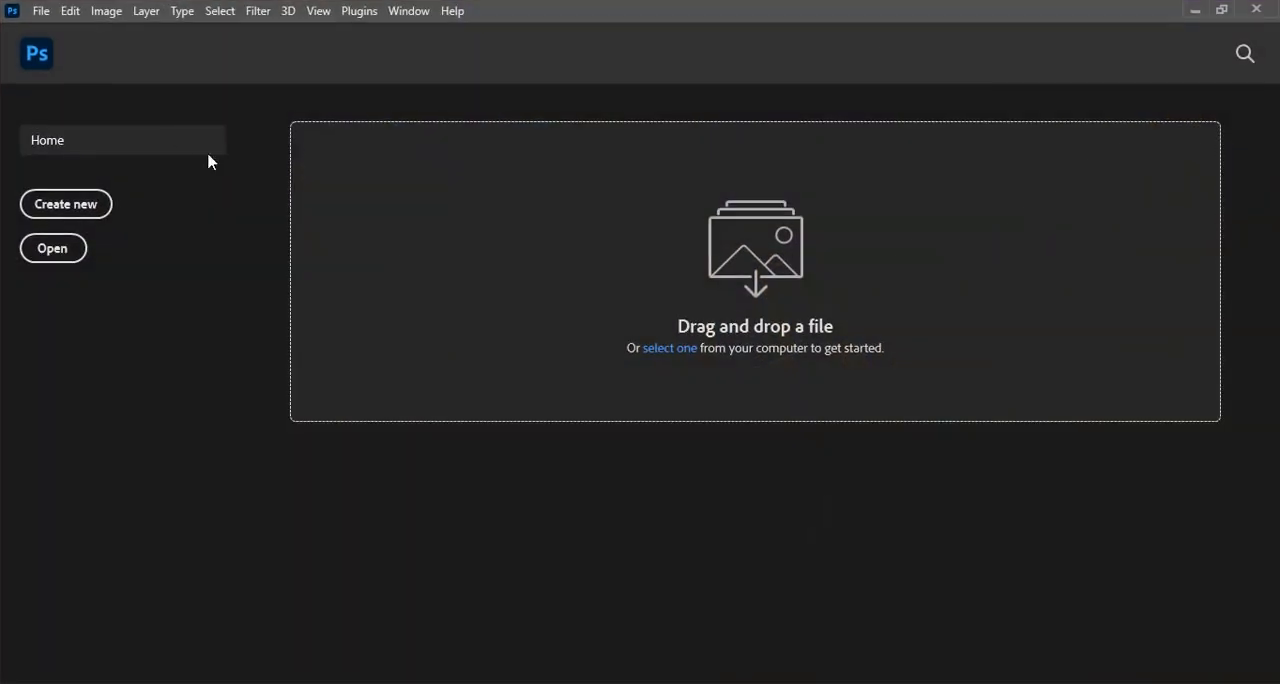
Start a new document with a width of 2000 pixels and a height of 2000 pixels.
left_click(45, 12)
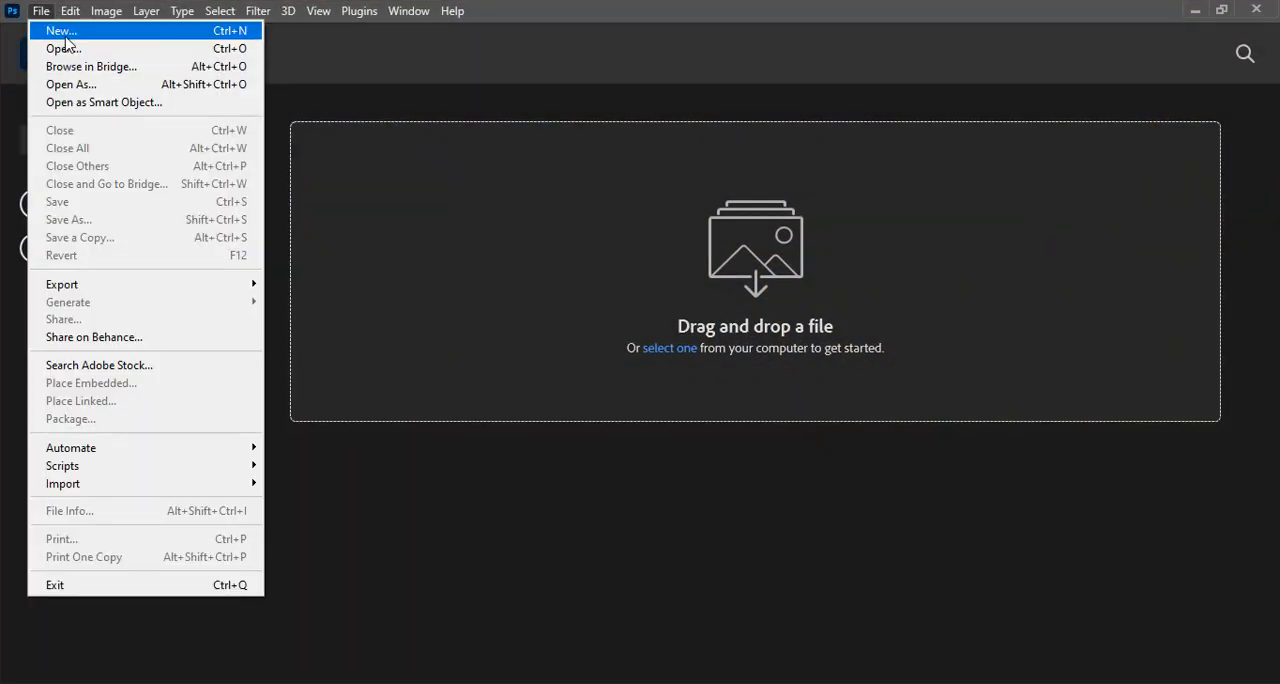
left_click(64, 35)
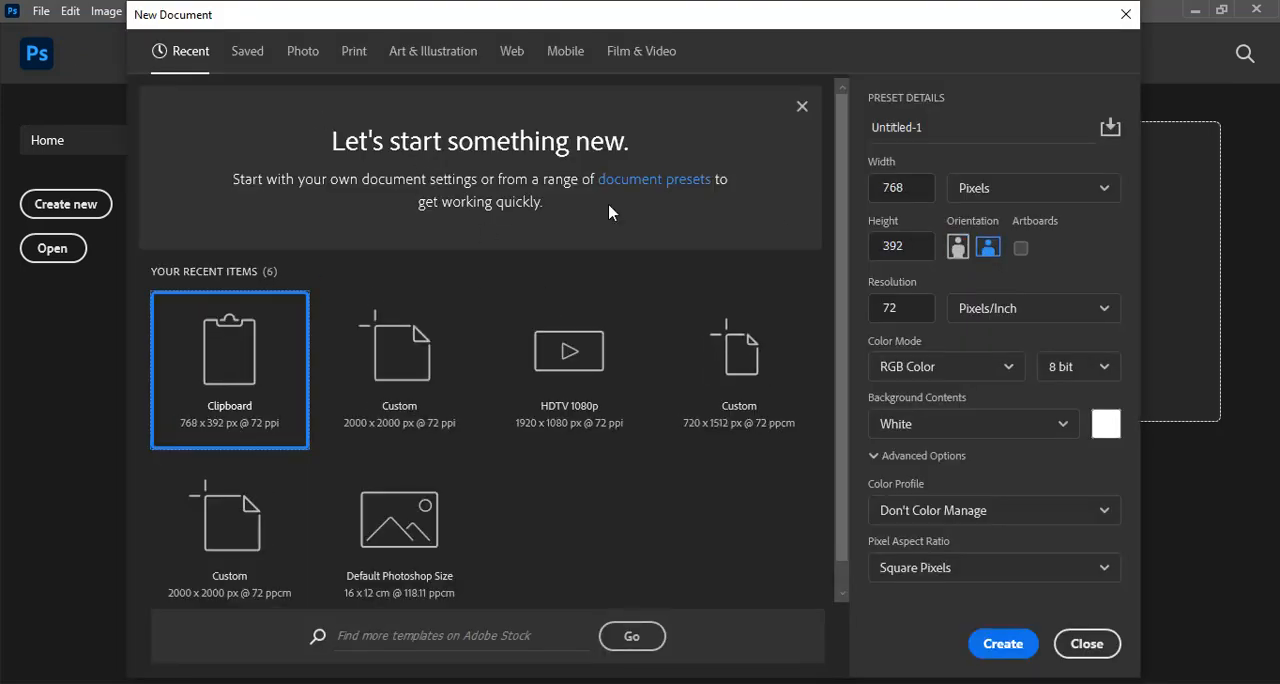
left_click(900, 188)
type("2")
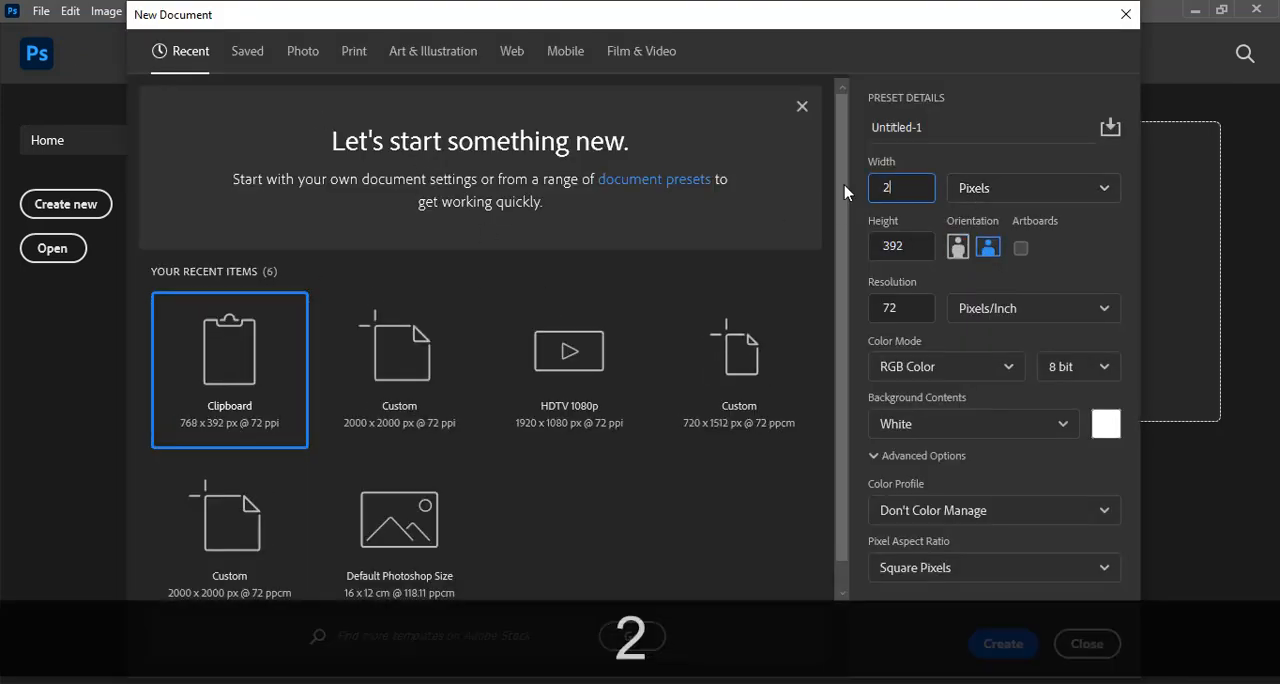
type("000")
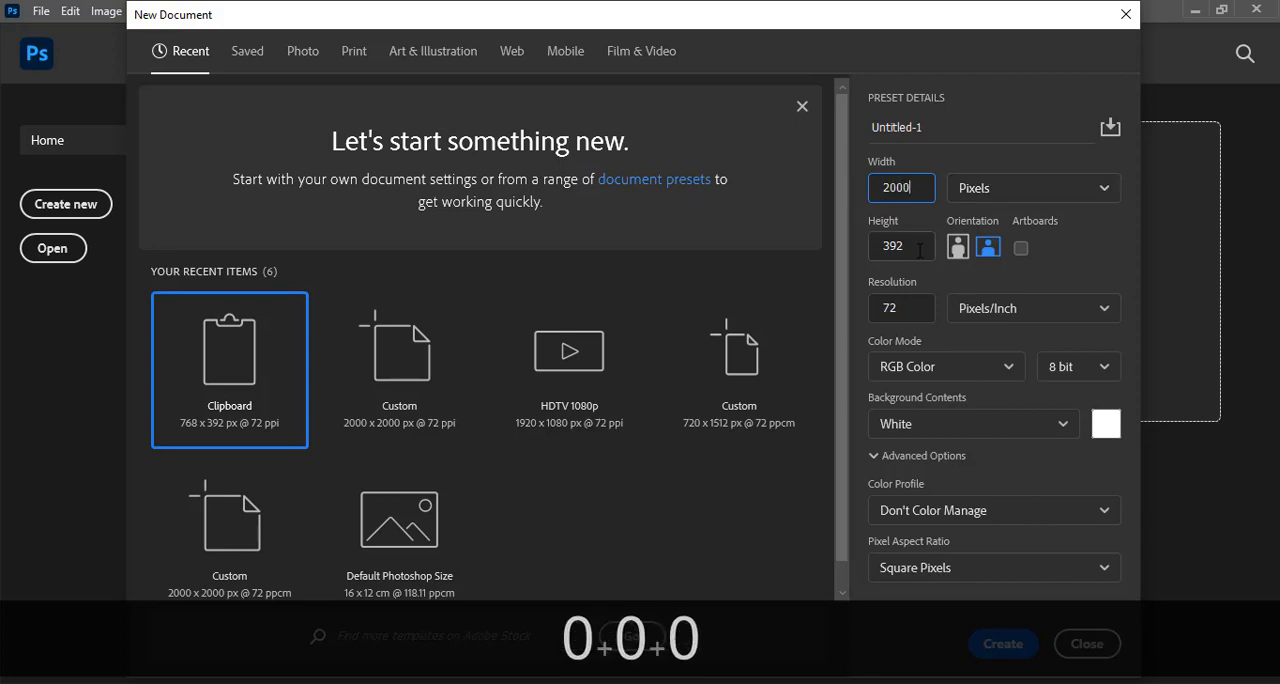
key("Tab")
type("2000")
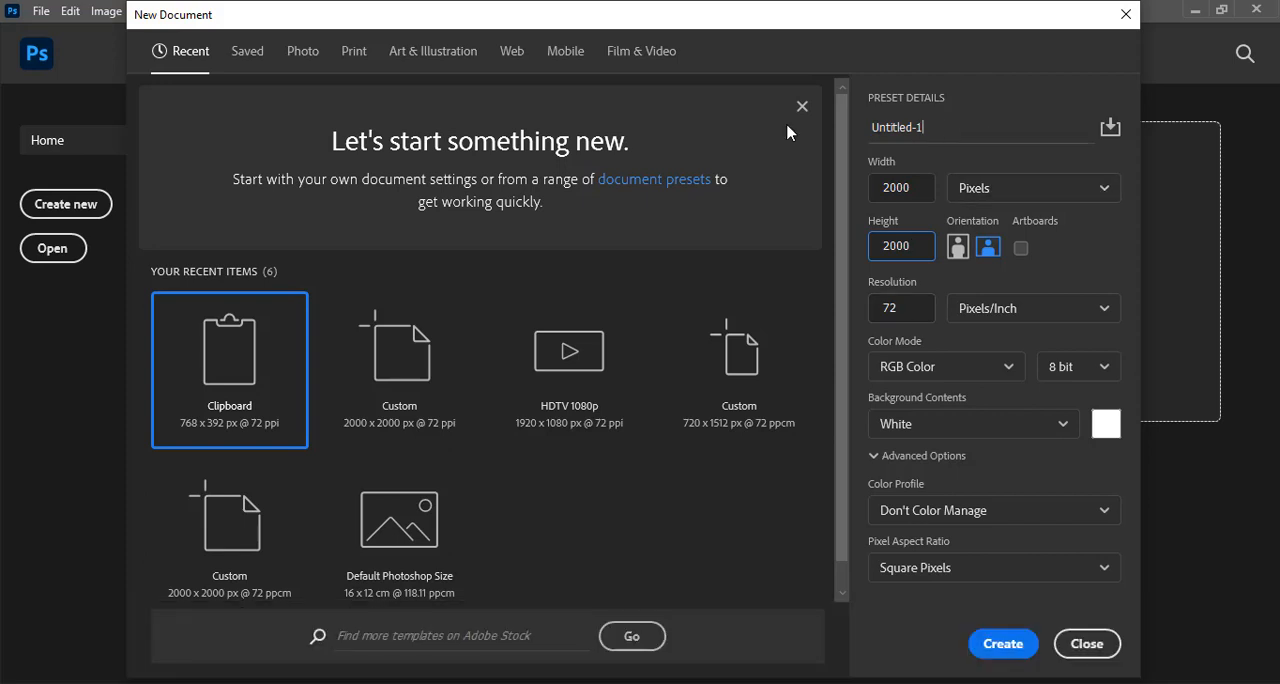
Name the new document CHURCH FLYER DESIGN and create it.
left_click_drag(787, 133, 772, 133)
key("Caps_Lock")
type("CHUR")
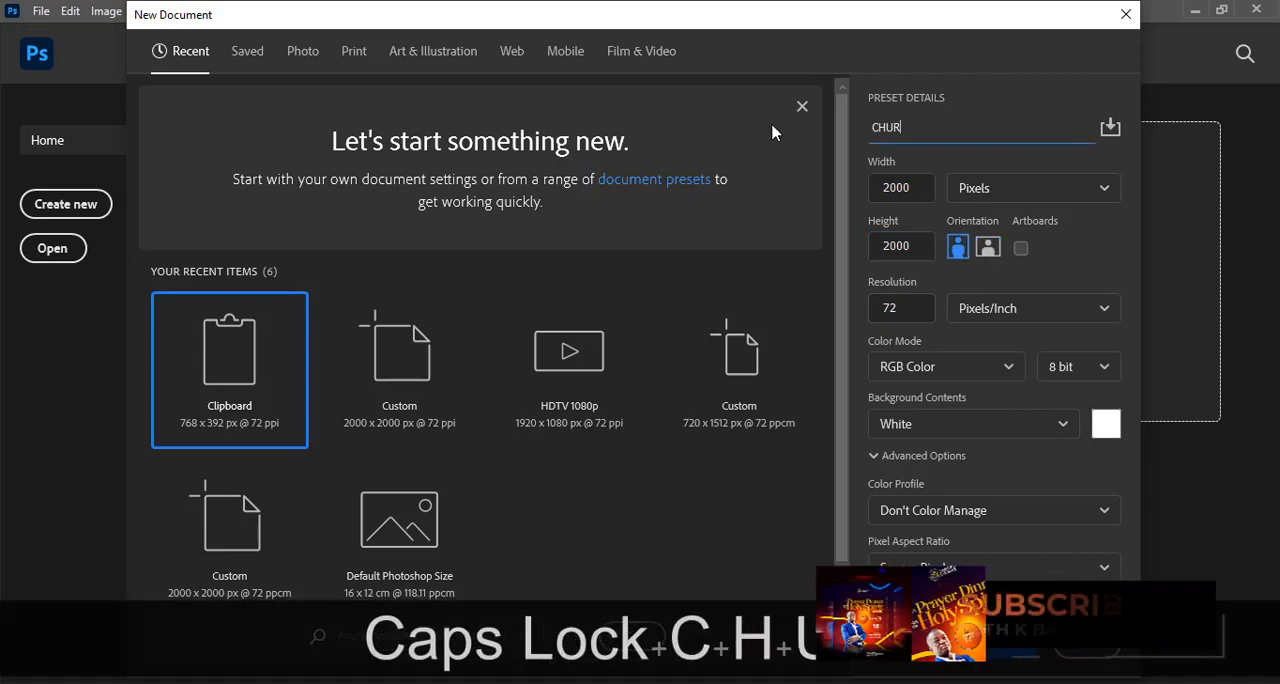
type("CH FLYER DESIGN")
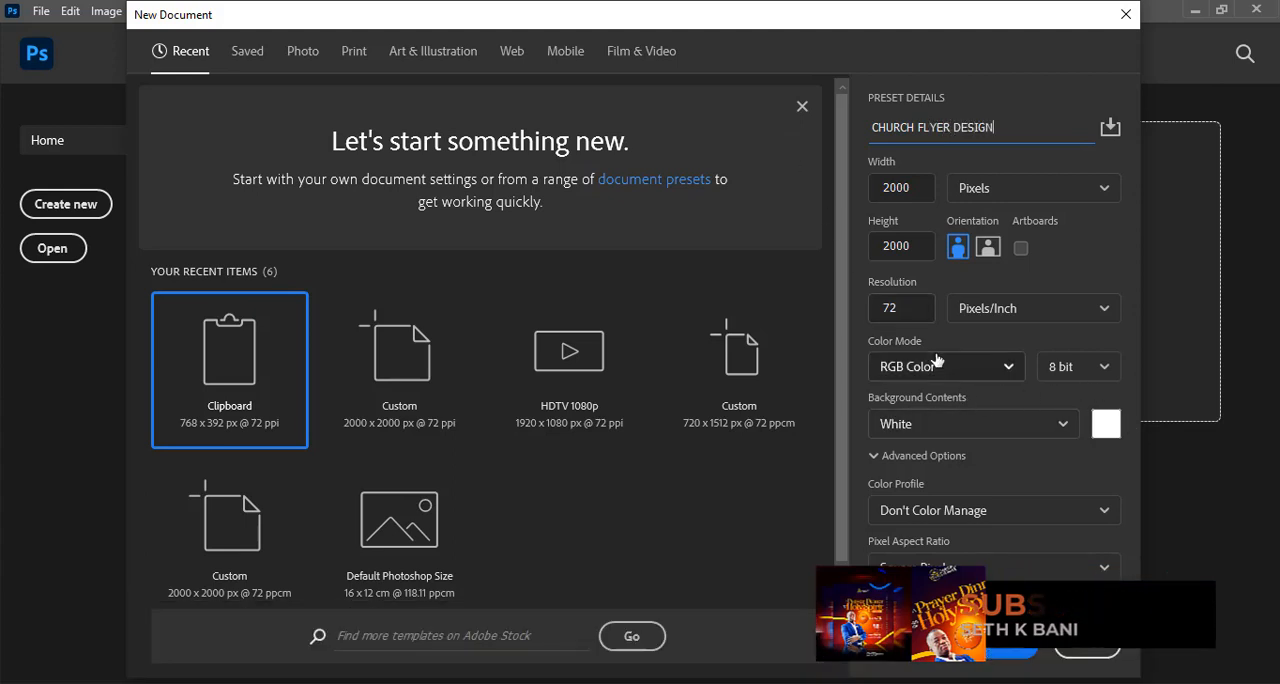
left_click(1011, 648)
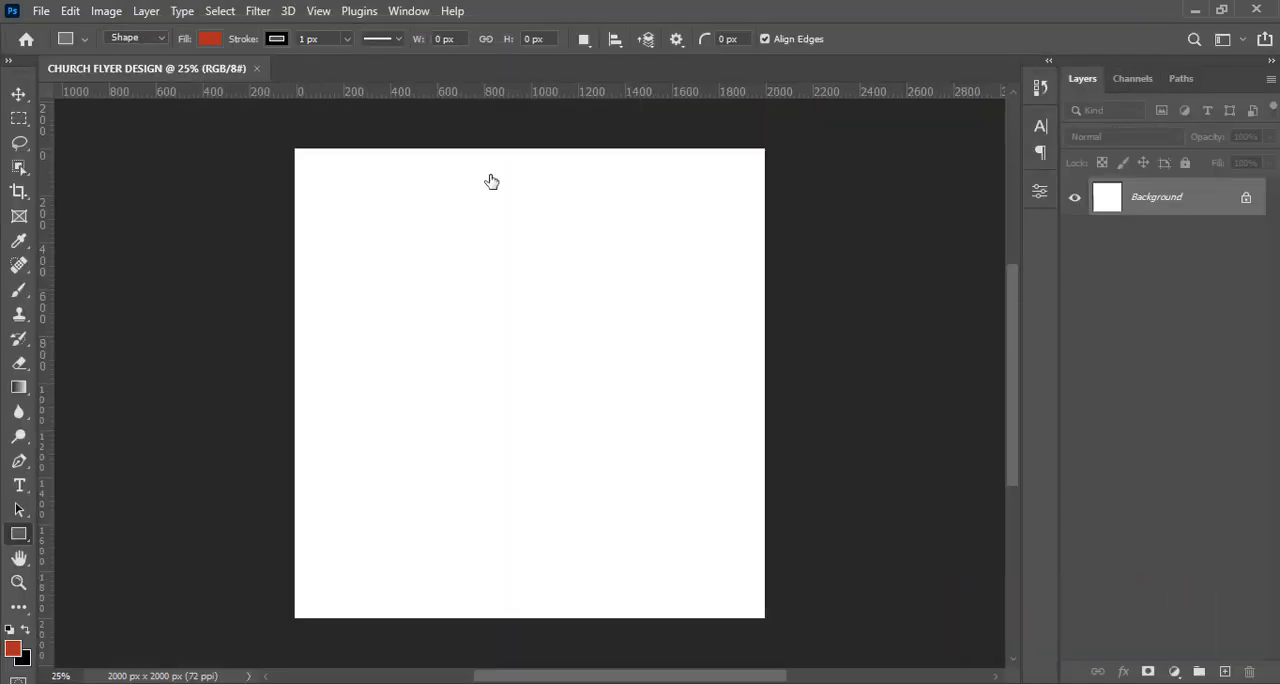
Add a guide layout with 8 columns and 8 rows to the canvas.
left_click(318, 11)
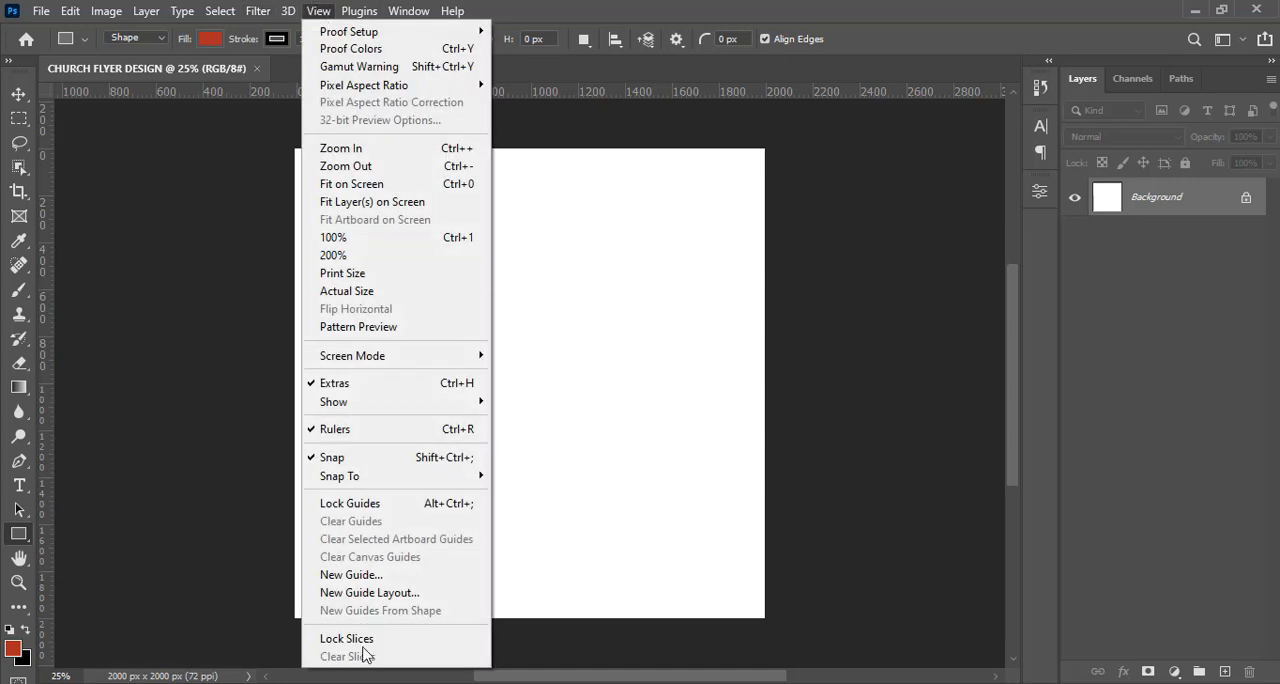
left_click(362, 595)
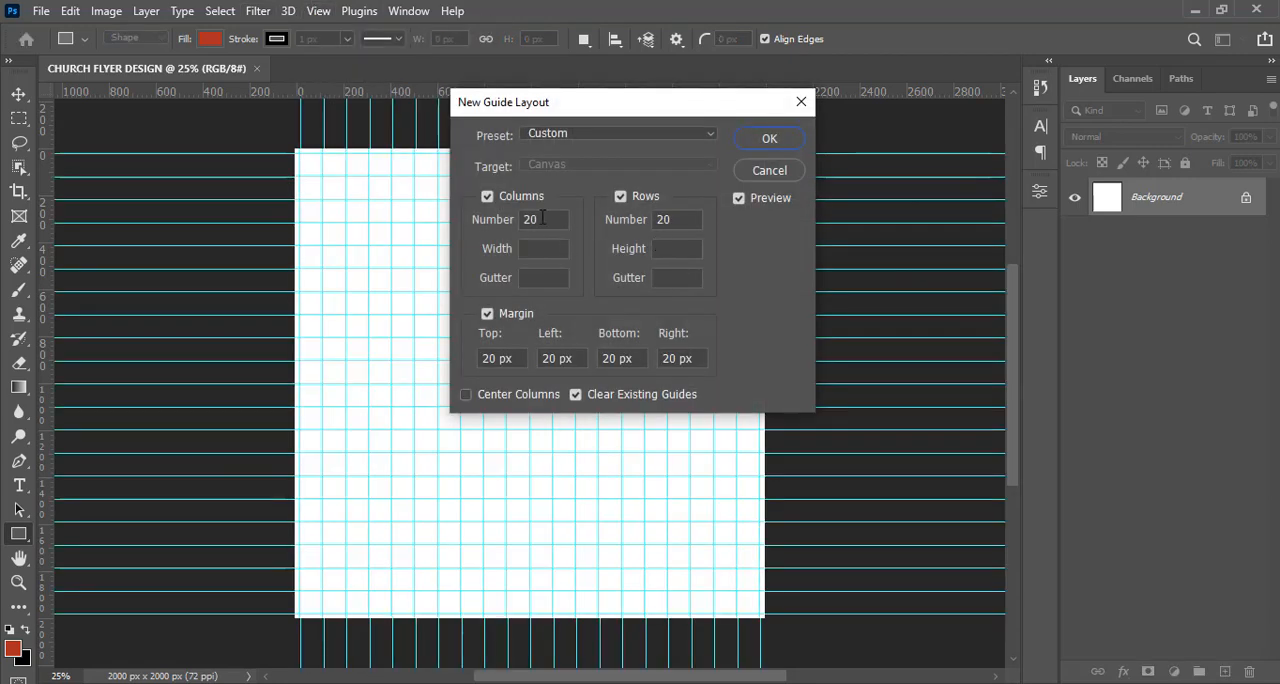
double_click(543, 218)
type("8")
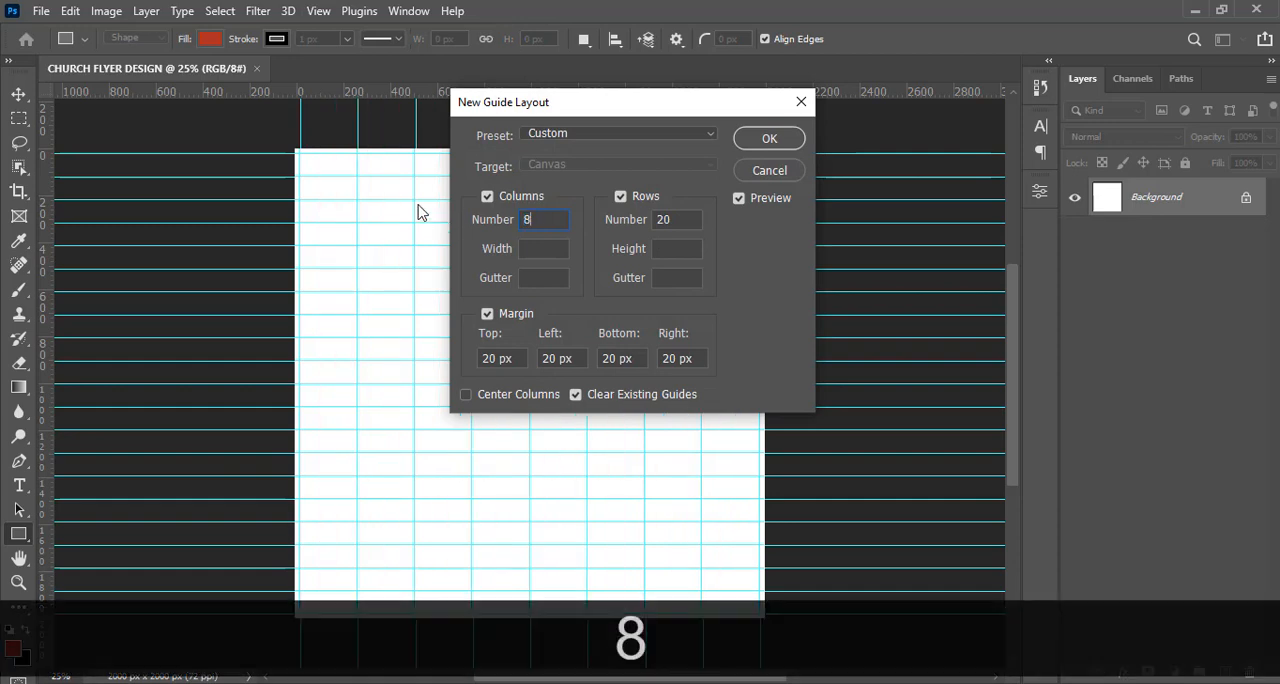
double_click(663, 219)
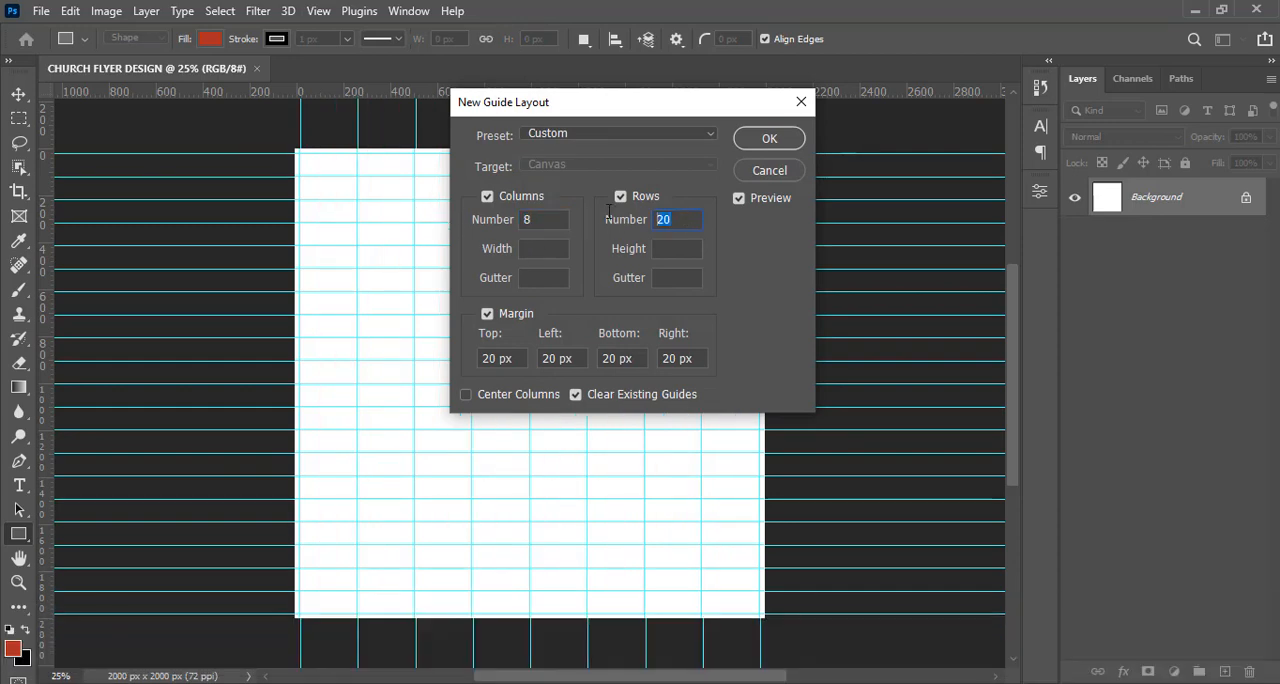
type("8")
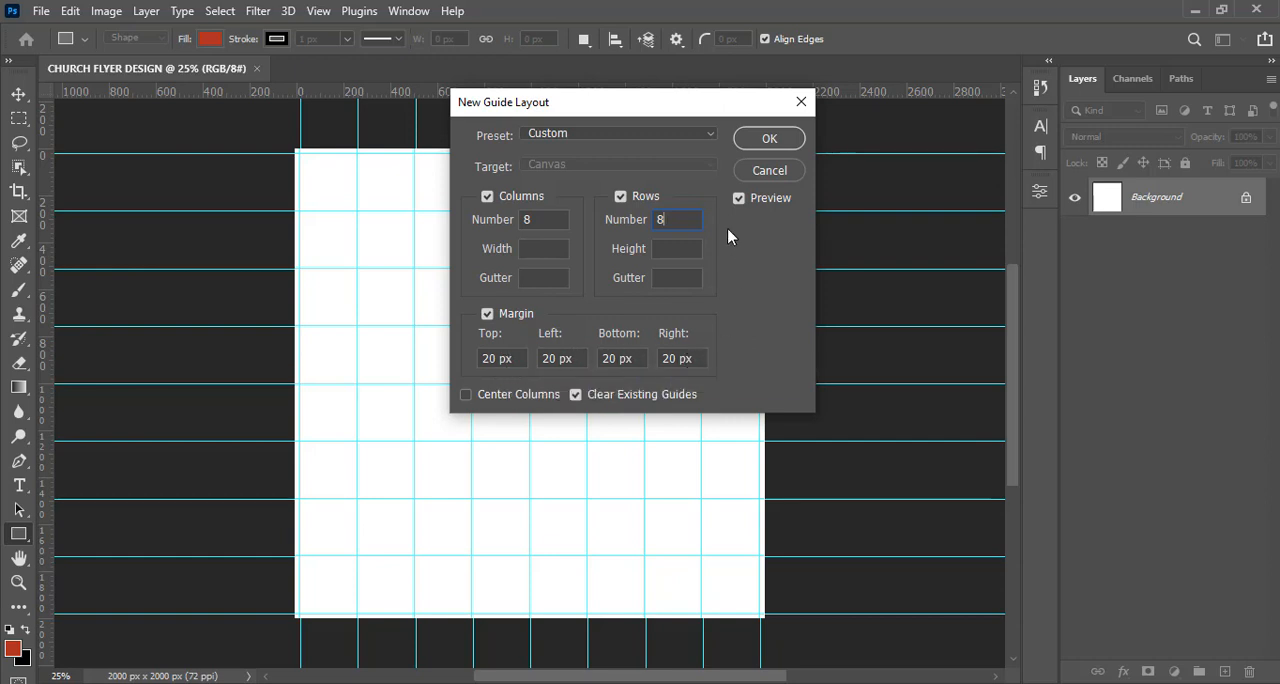
left_click(765, 140)
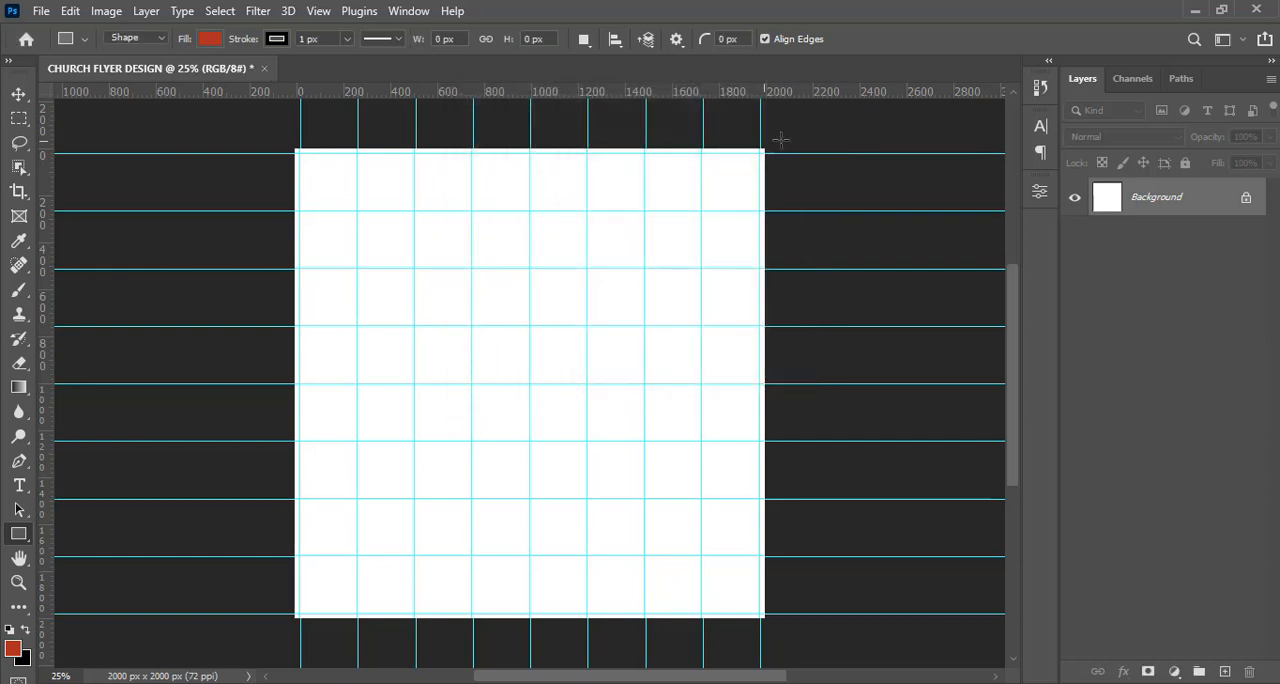
Add a solid color fill layer in dark blue 0C0052 above the background.
left_click(18, 95)
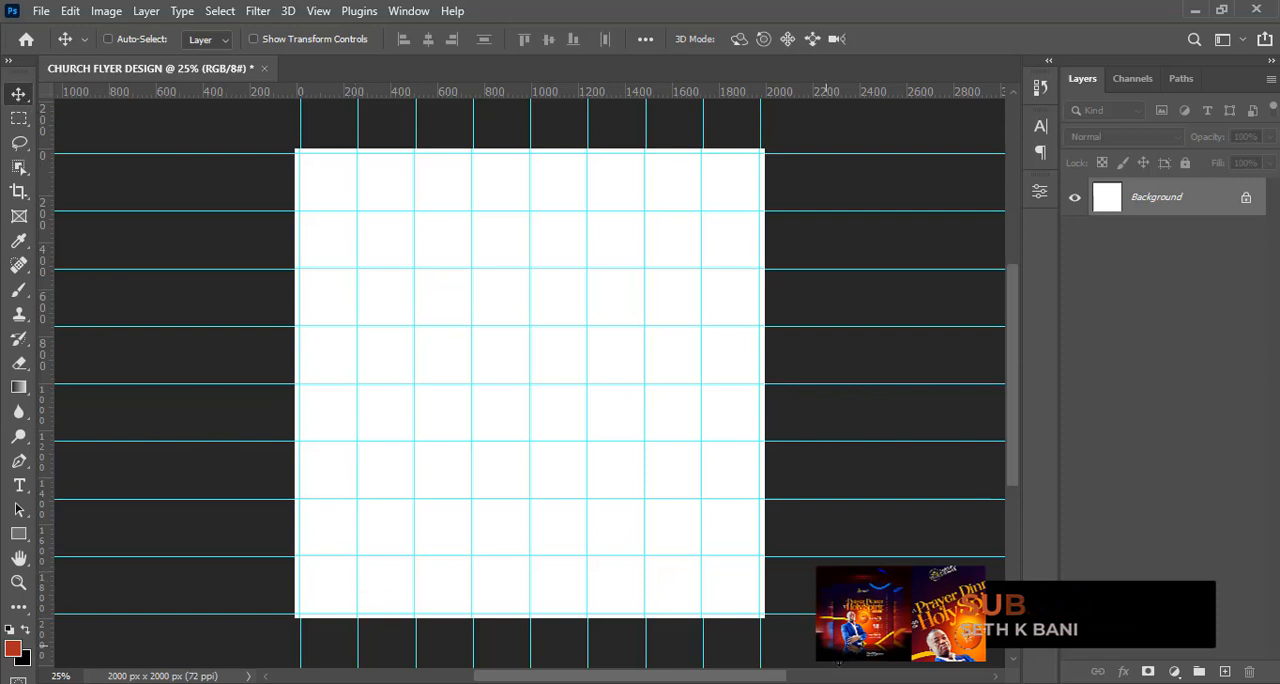
left_click(1174, 671)
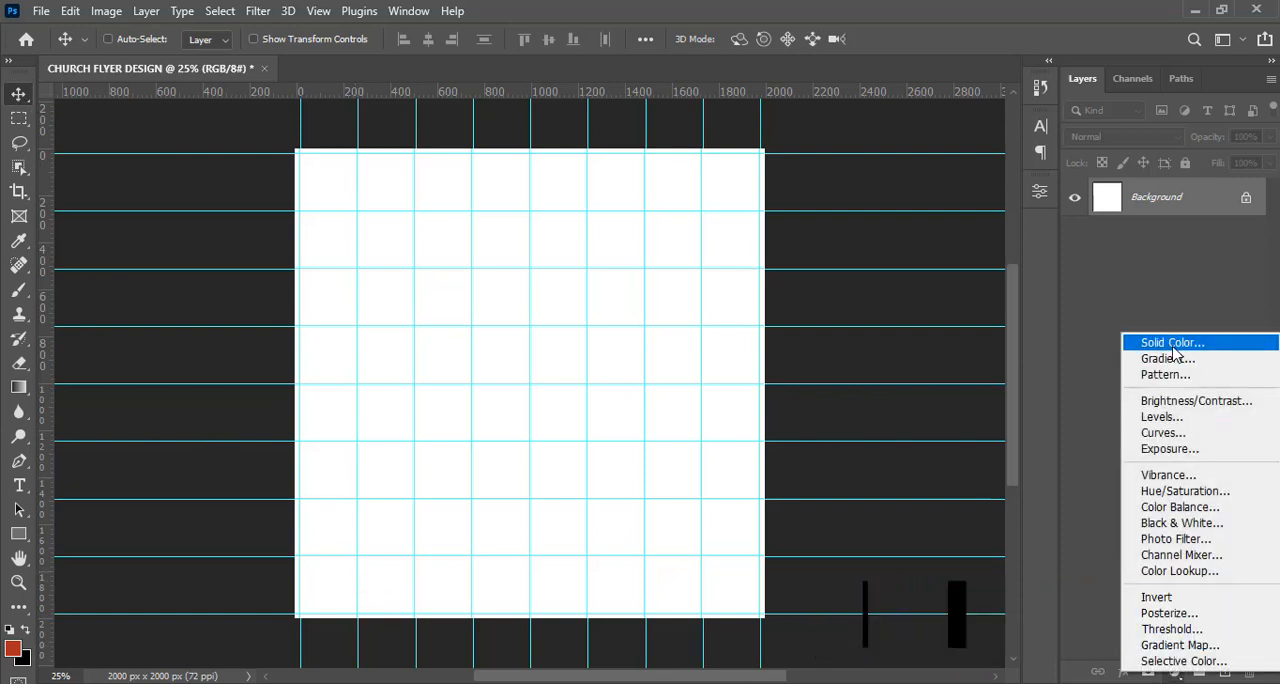
left_click(1172, 342)
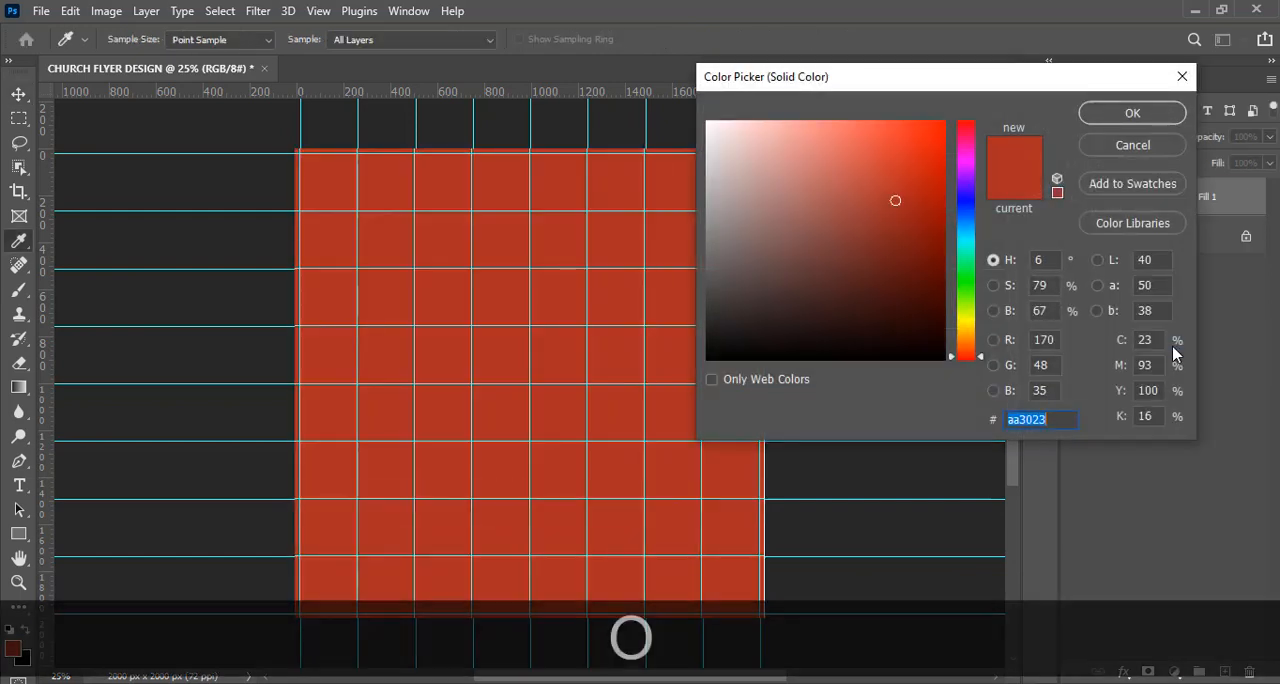
key("BackSpace")
type("0c")
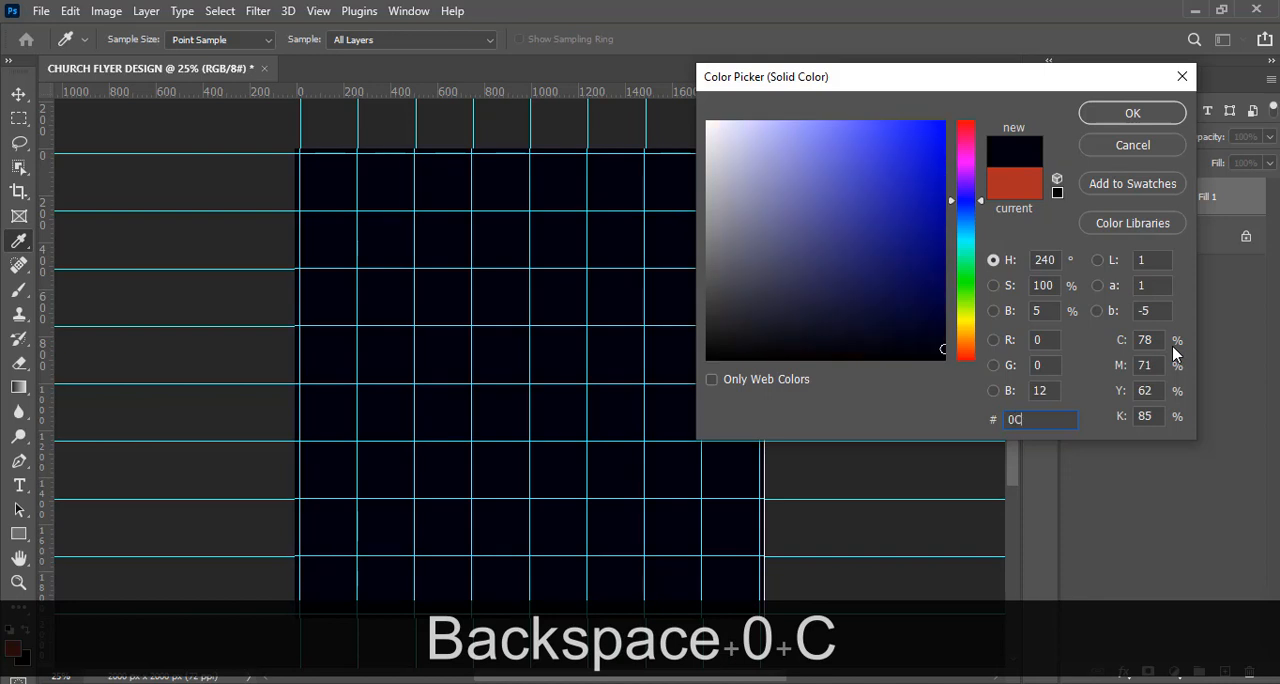
type("00")
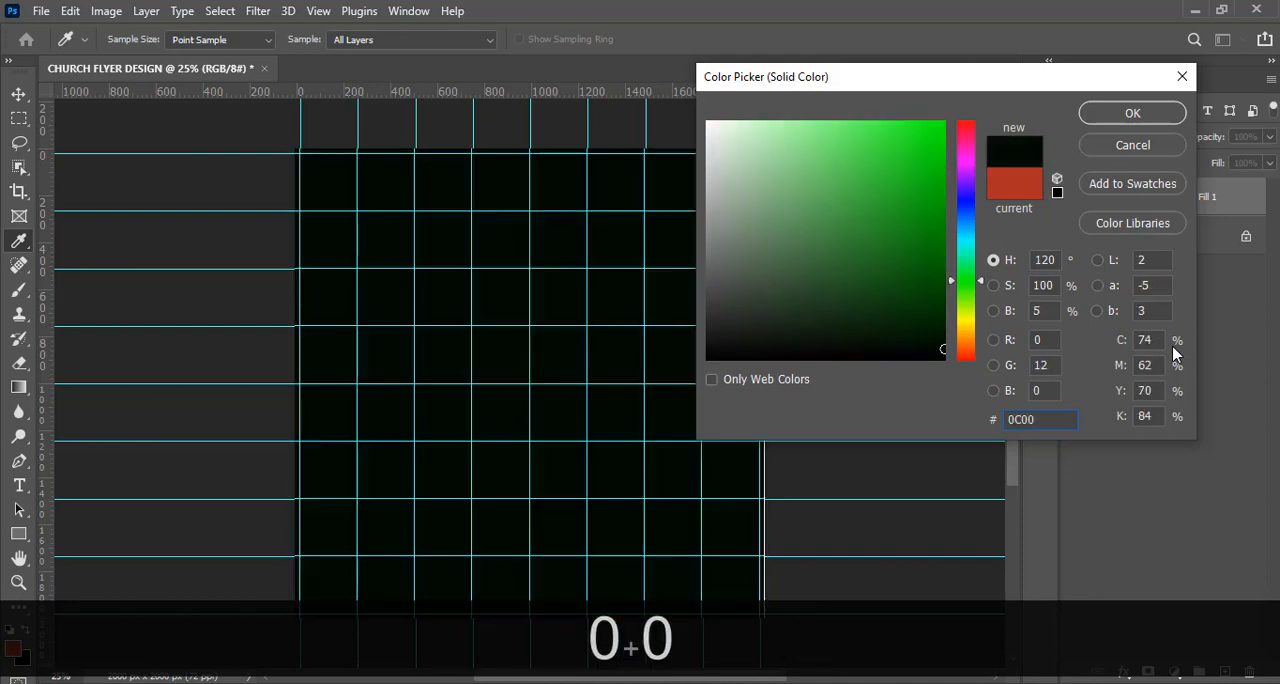
type("52")
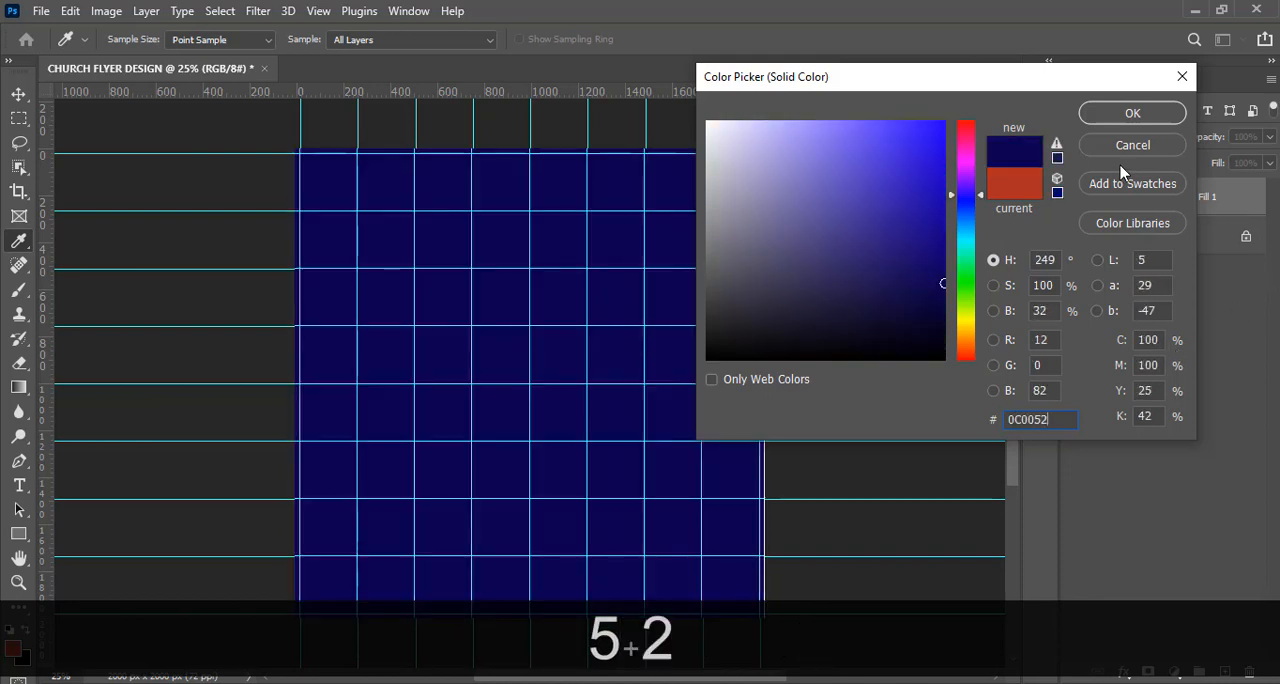
left_click(1109, 115)
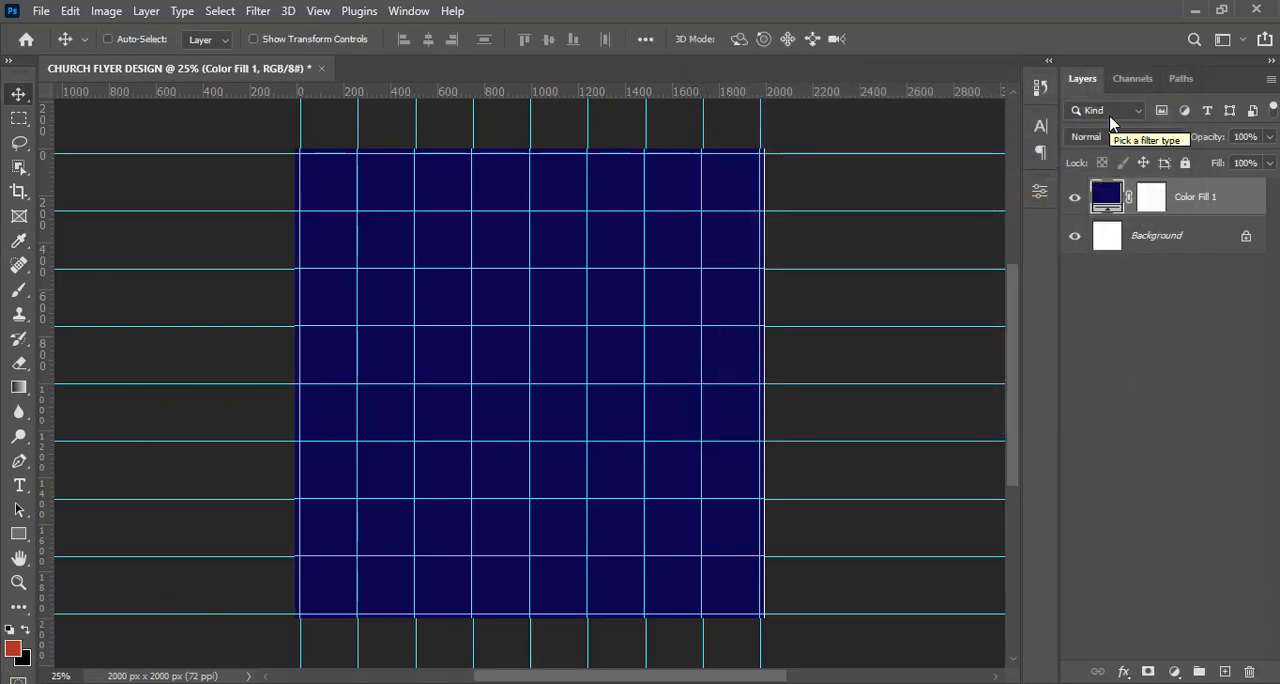
Add an empty layer above the blue fill and set the Brush foreground color to orange F94602.
left_click(1225, 671)
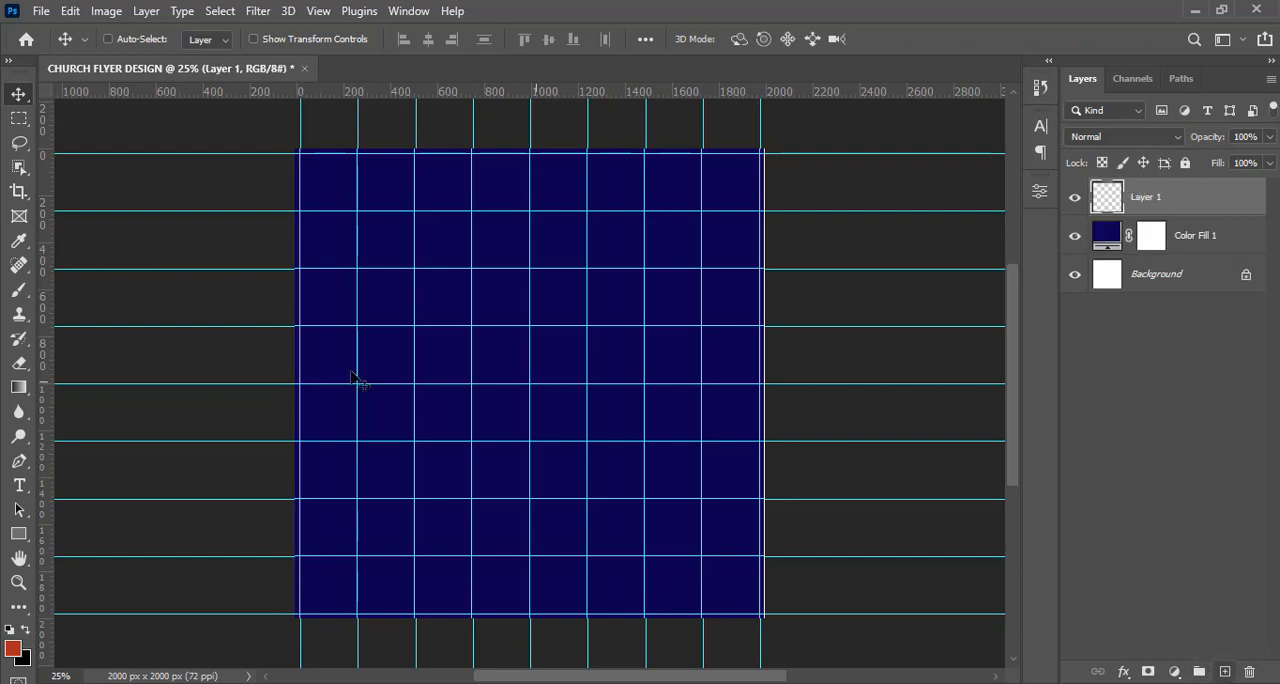
left_click(20, 291)
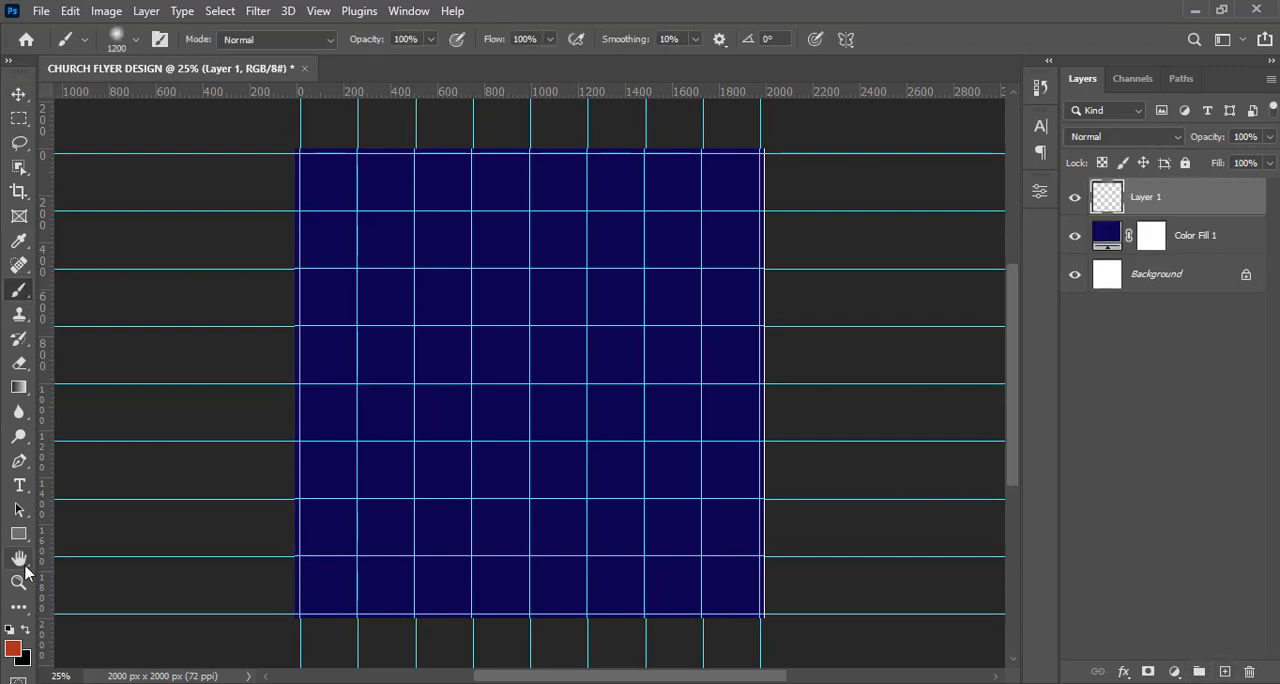
left_click(13, 652)
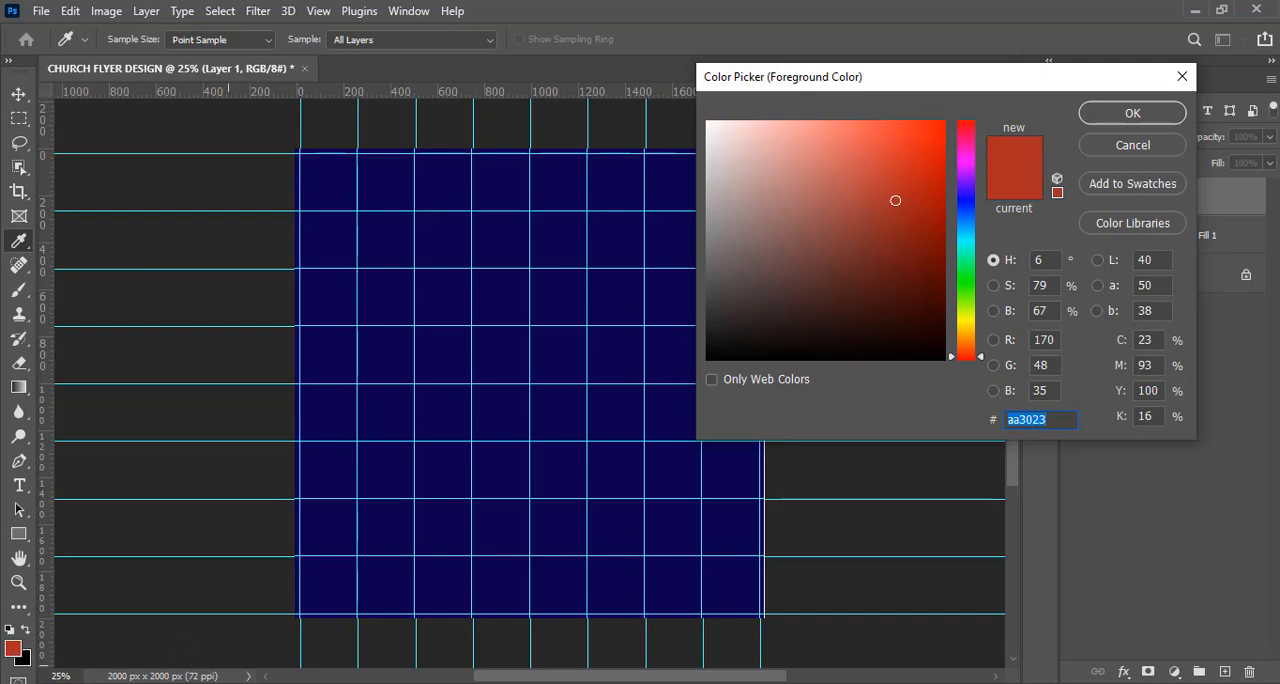
type("F9")
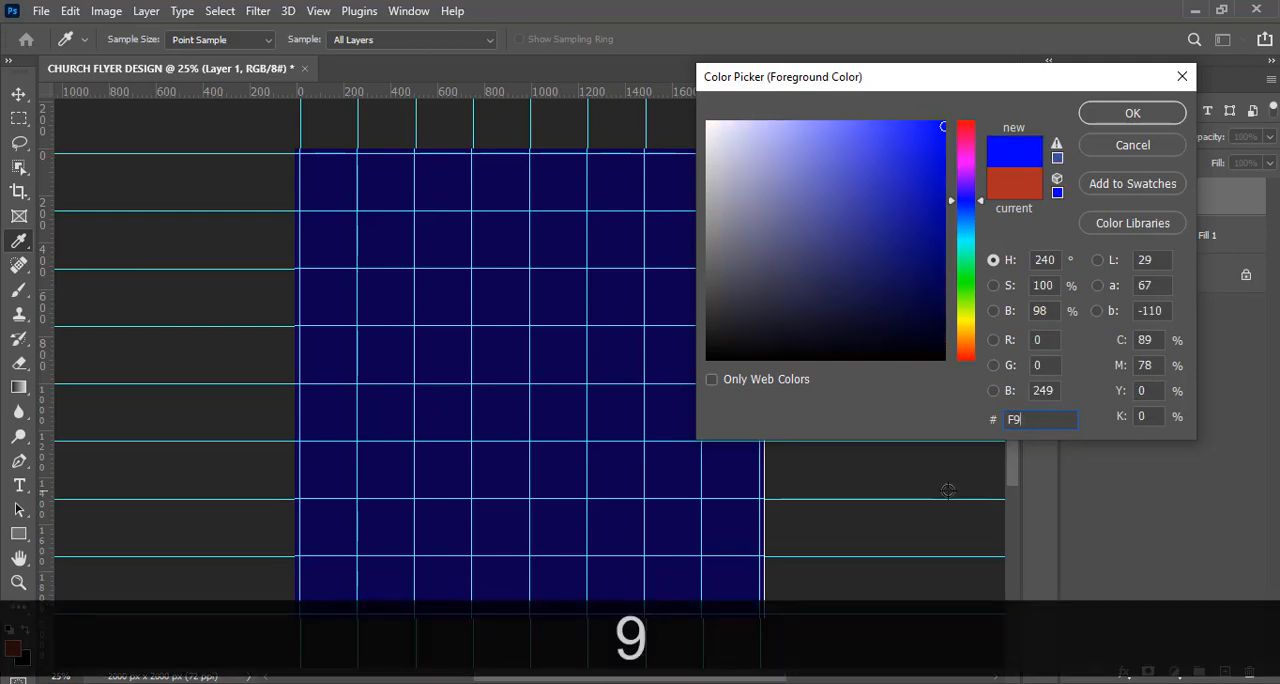
type("46")
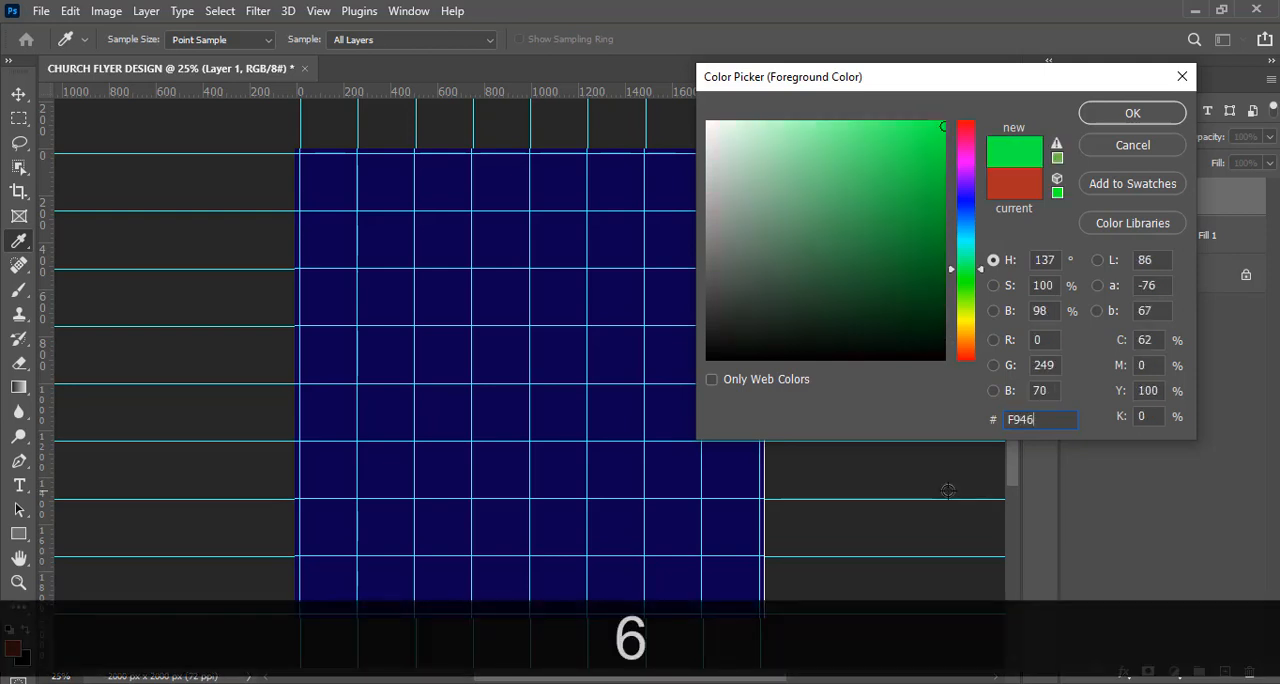
type("02")
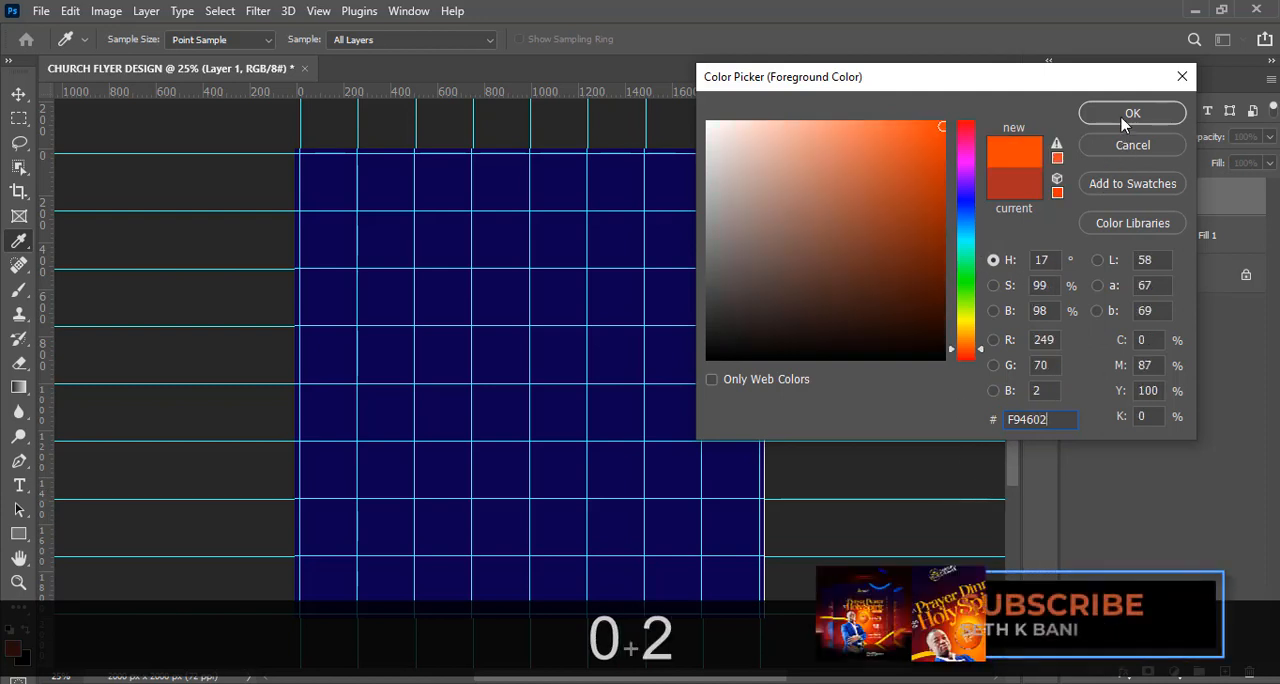
left_click(1124, 114)
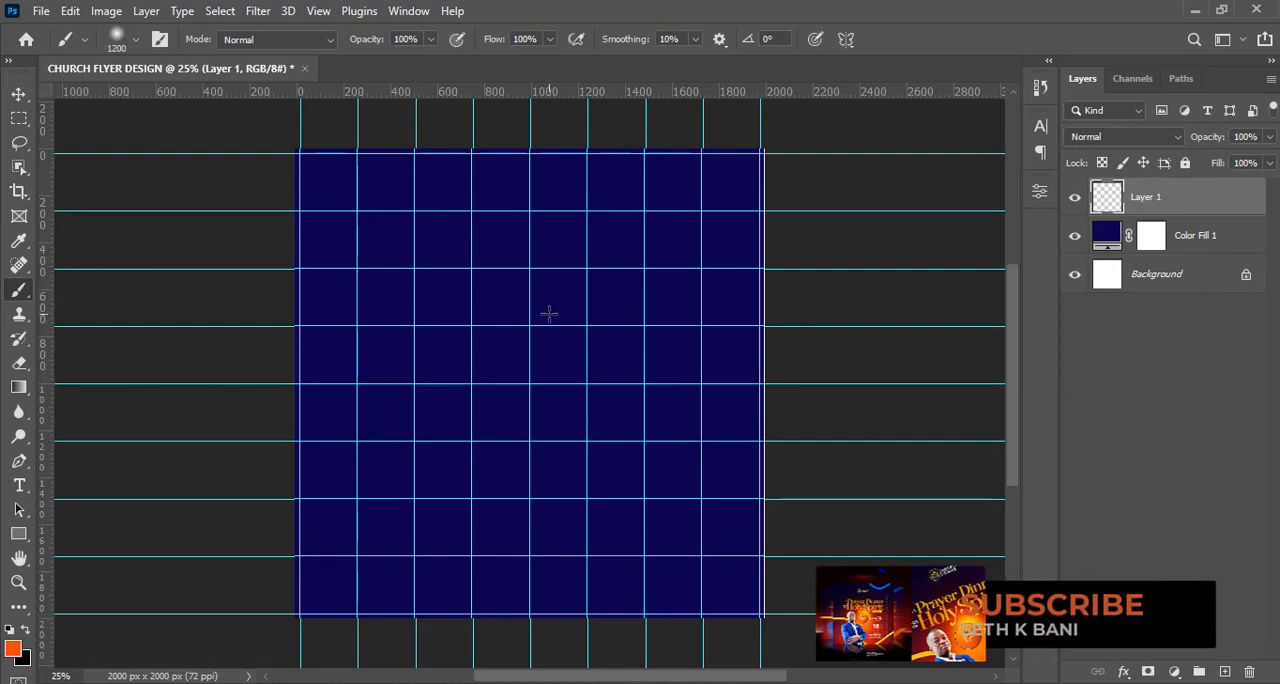
Paint one orange dab slightly below the canvas centre with a soft round brush at 1500 px and 0% hardness.
key("Caps_Lock")
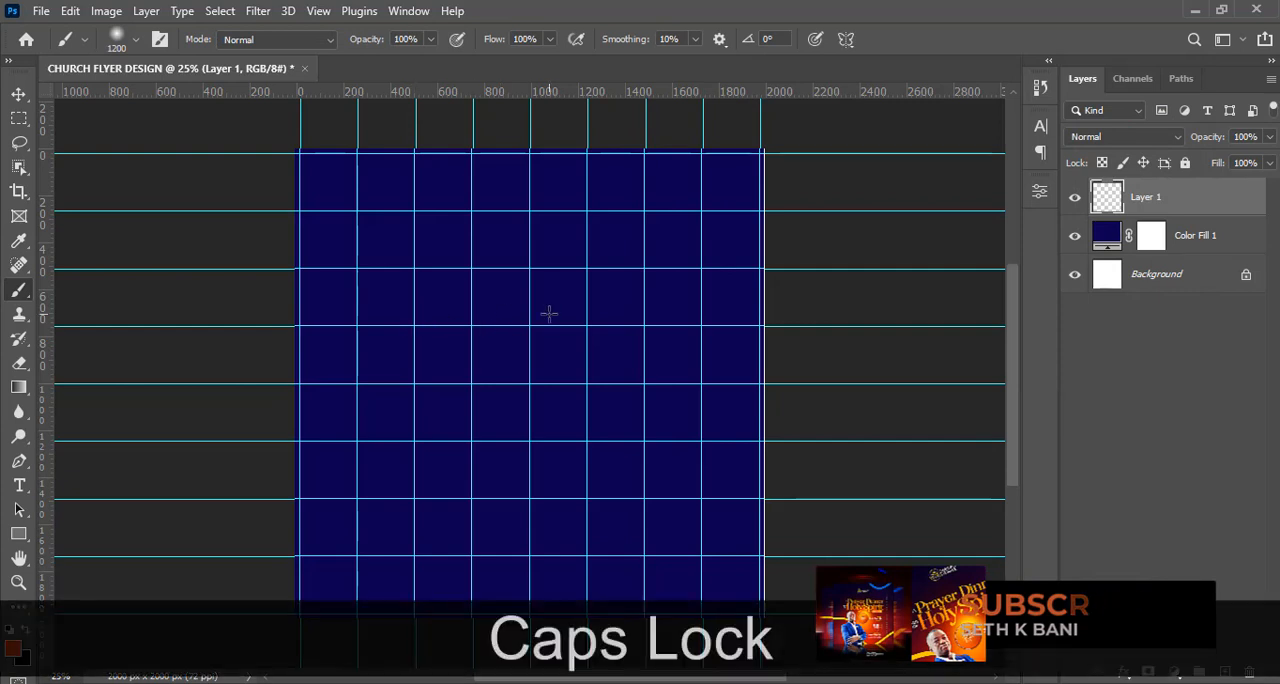
key("bracketright")
key("bracketright")
key("bracketright")
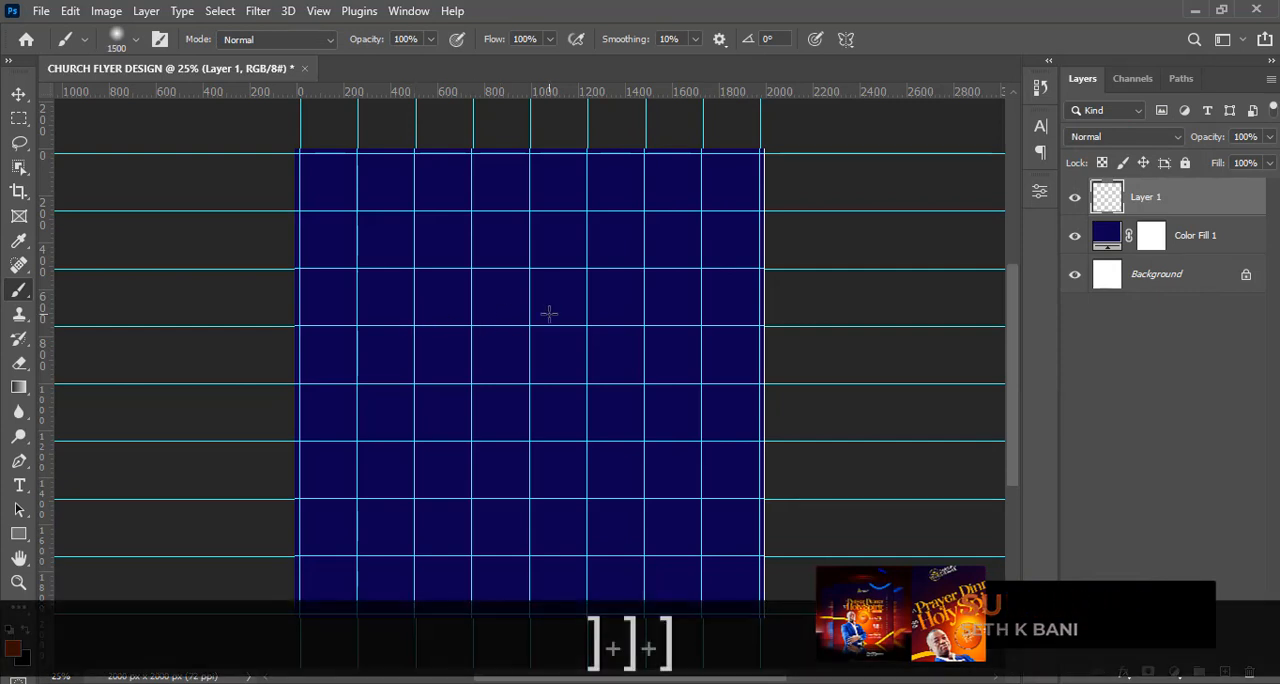
left_click(135, 40)
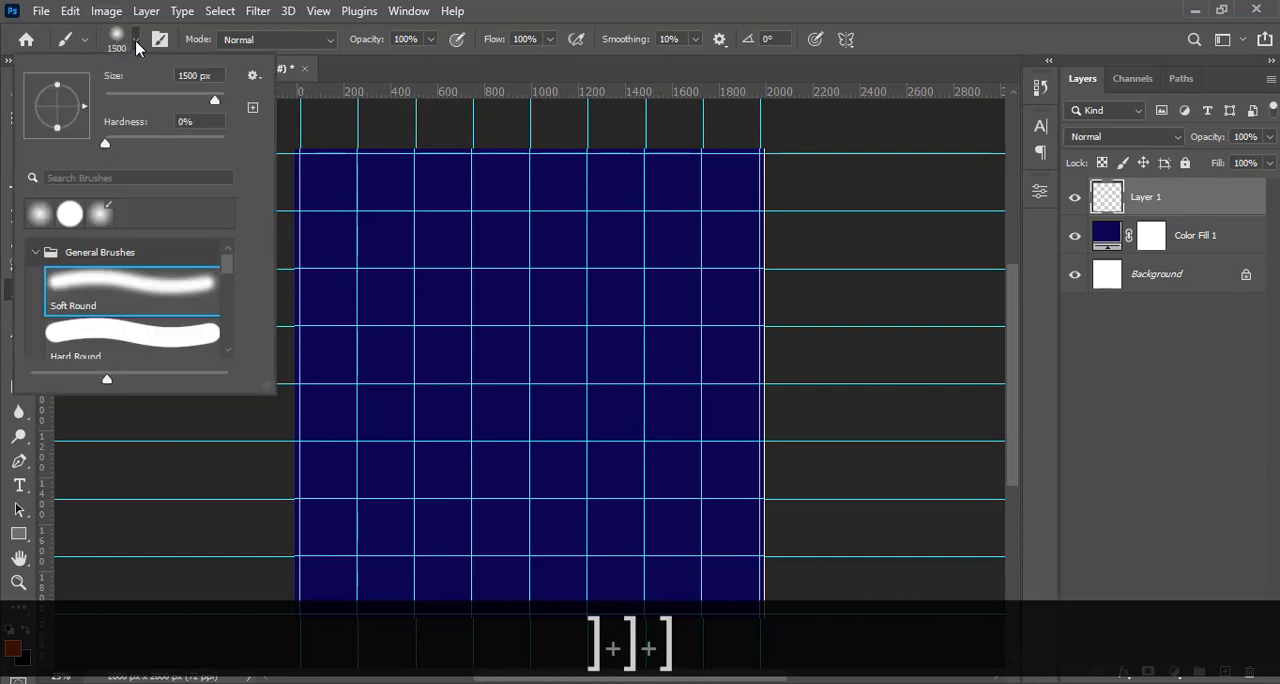
left_click_drag(108, 145, 85, 145)
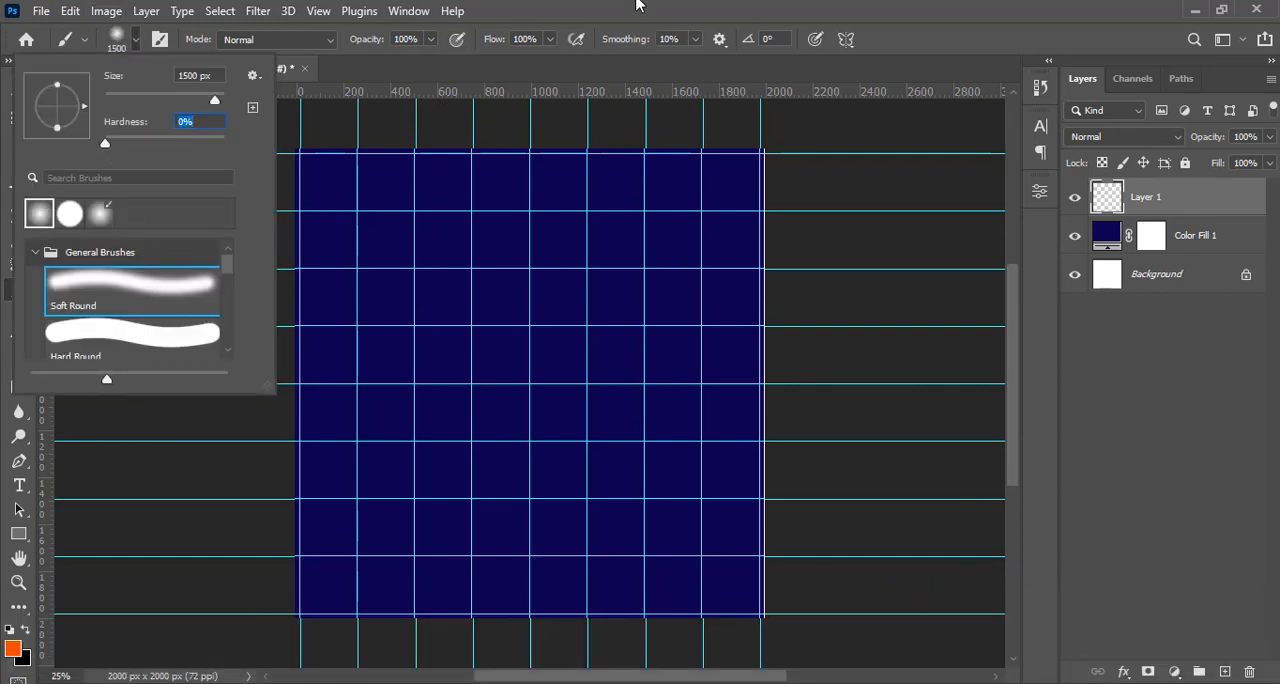
left_click(663, 5)
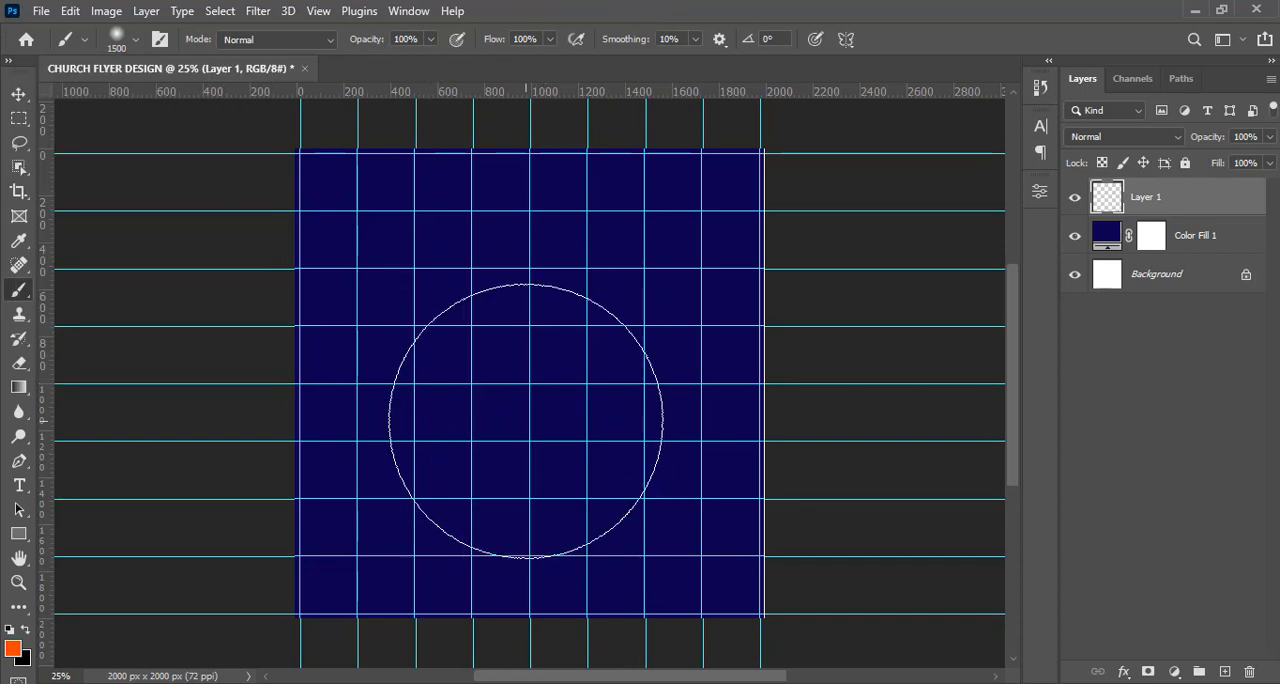
left_click(526, 422)
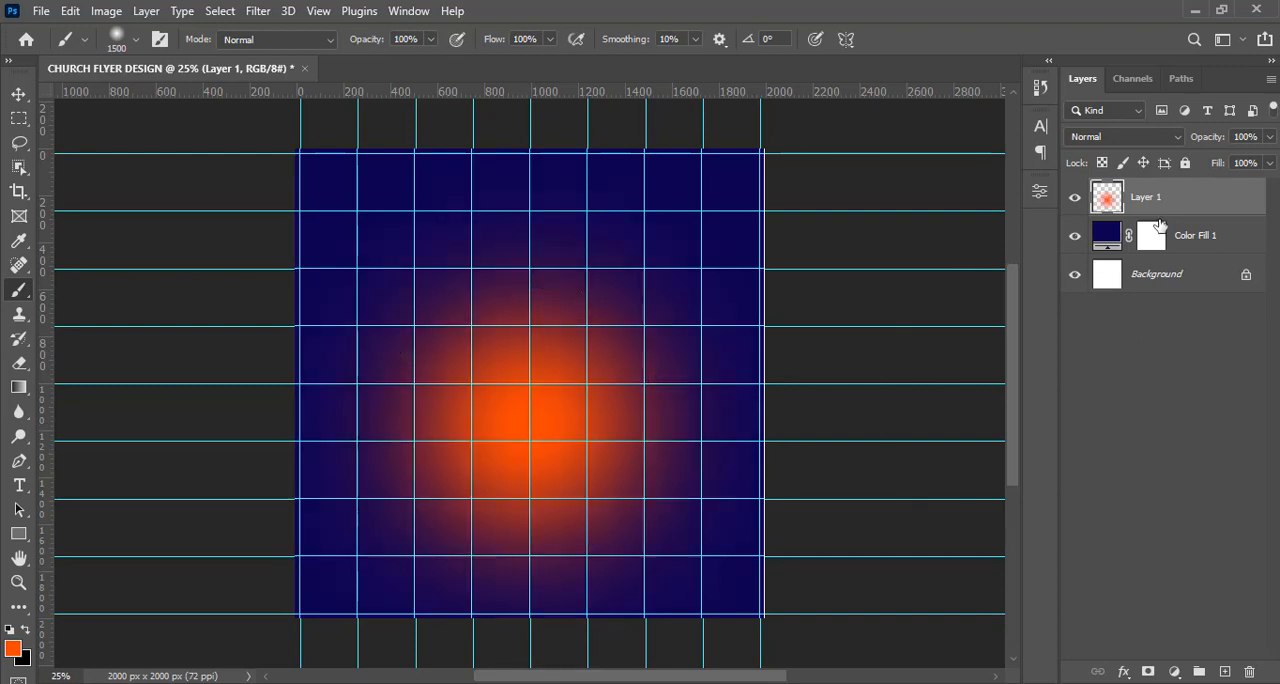
Stretch the orange glow on Layer 1 to about 3289 px wide and 3427 px high, centring it near the canvas's lower edge.
key("ctrl+t")
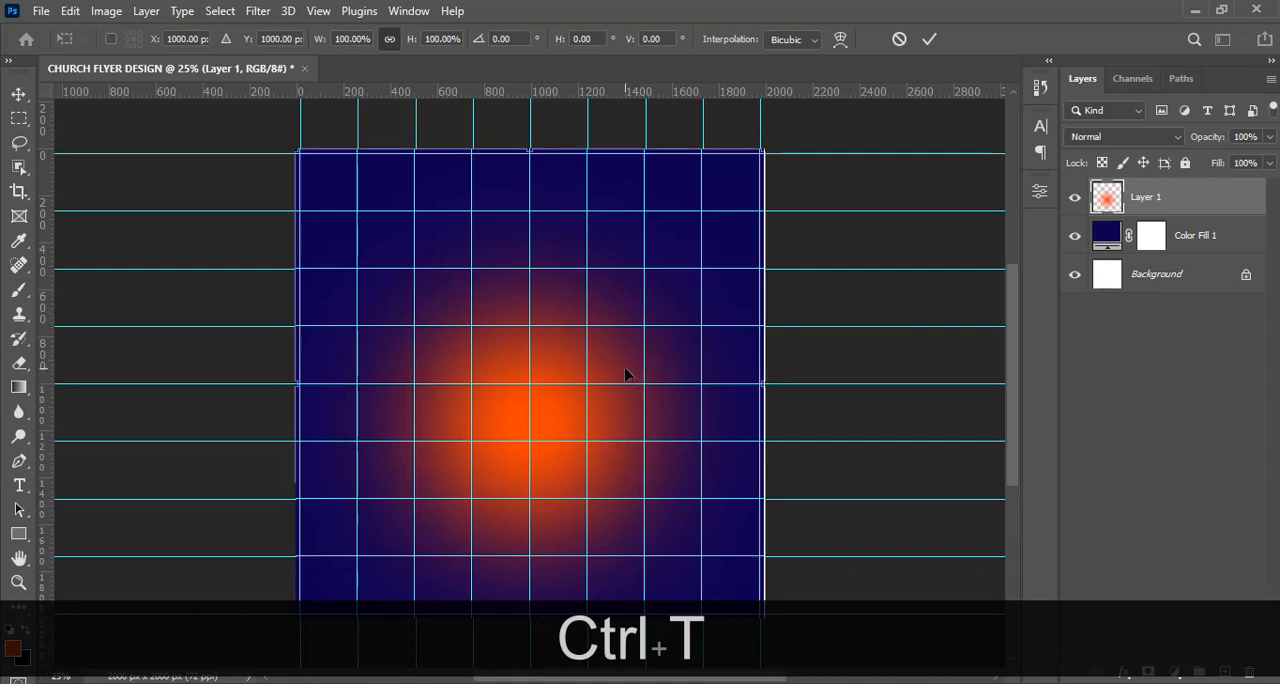
key("ctrl+minus")
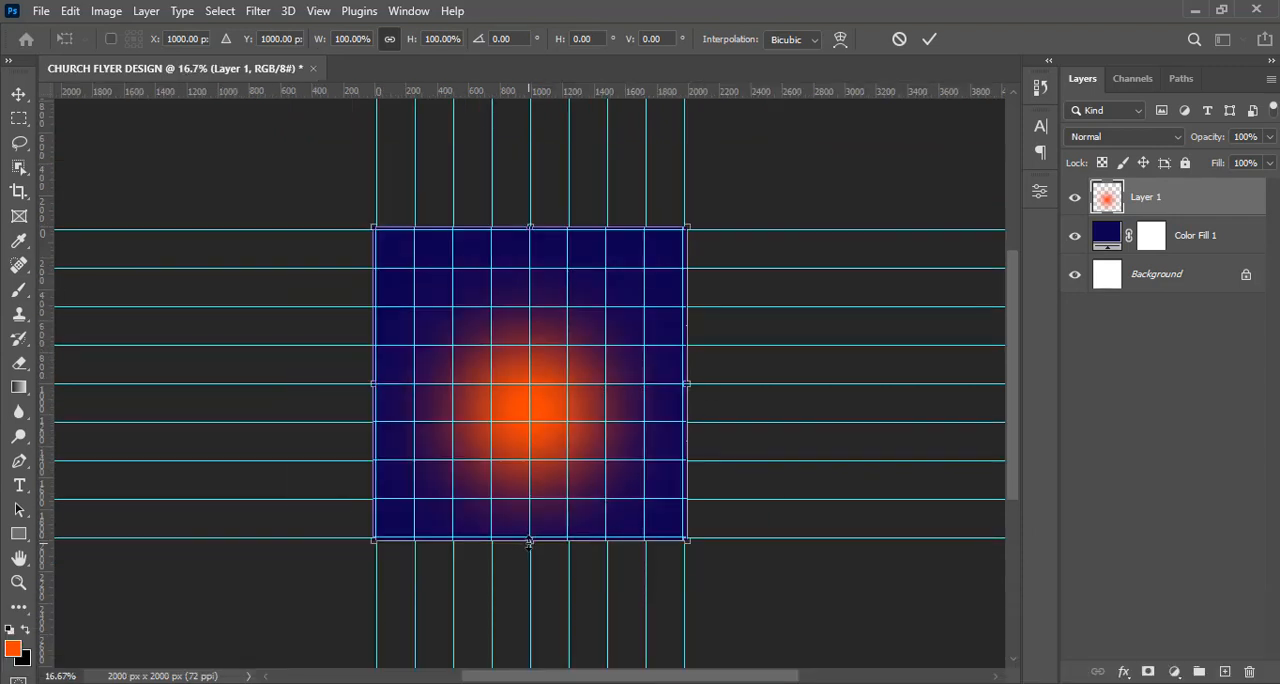
left_click_drag(529, 541, 541, 640)
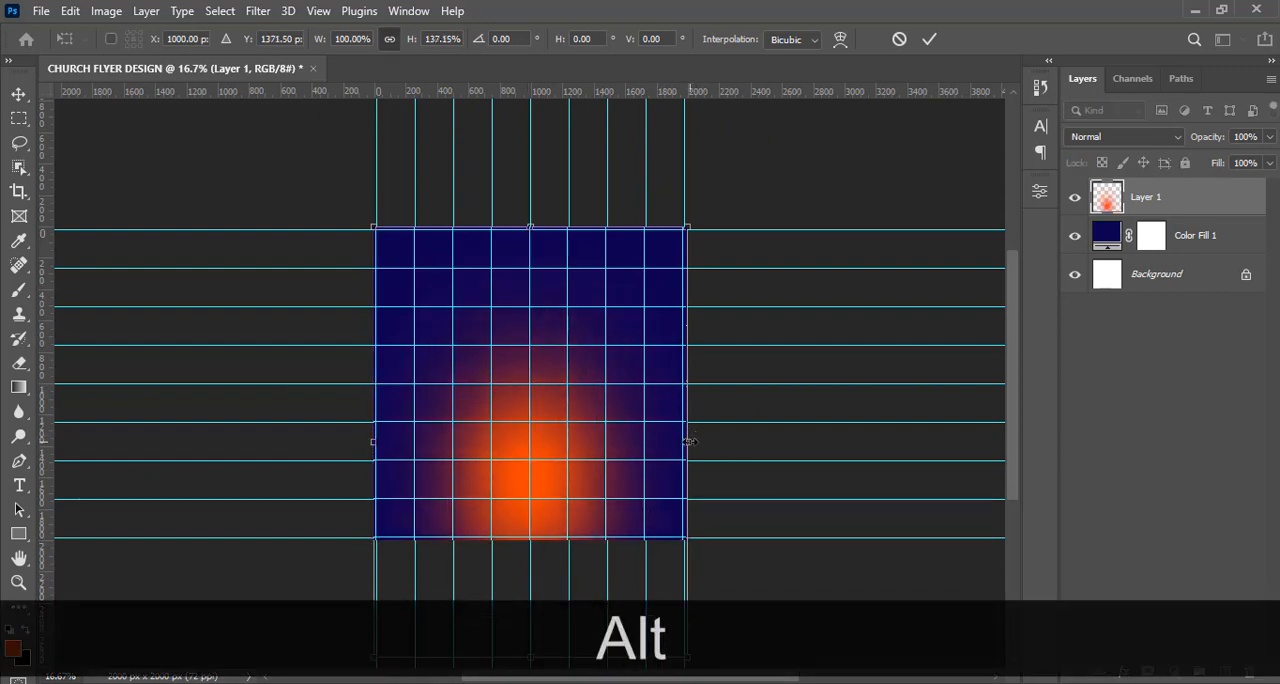
left_click_drag(686, 441, 755, 432)
left_click_drag(752, 137, 792, 230)
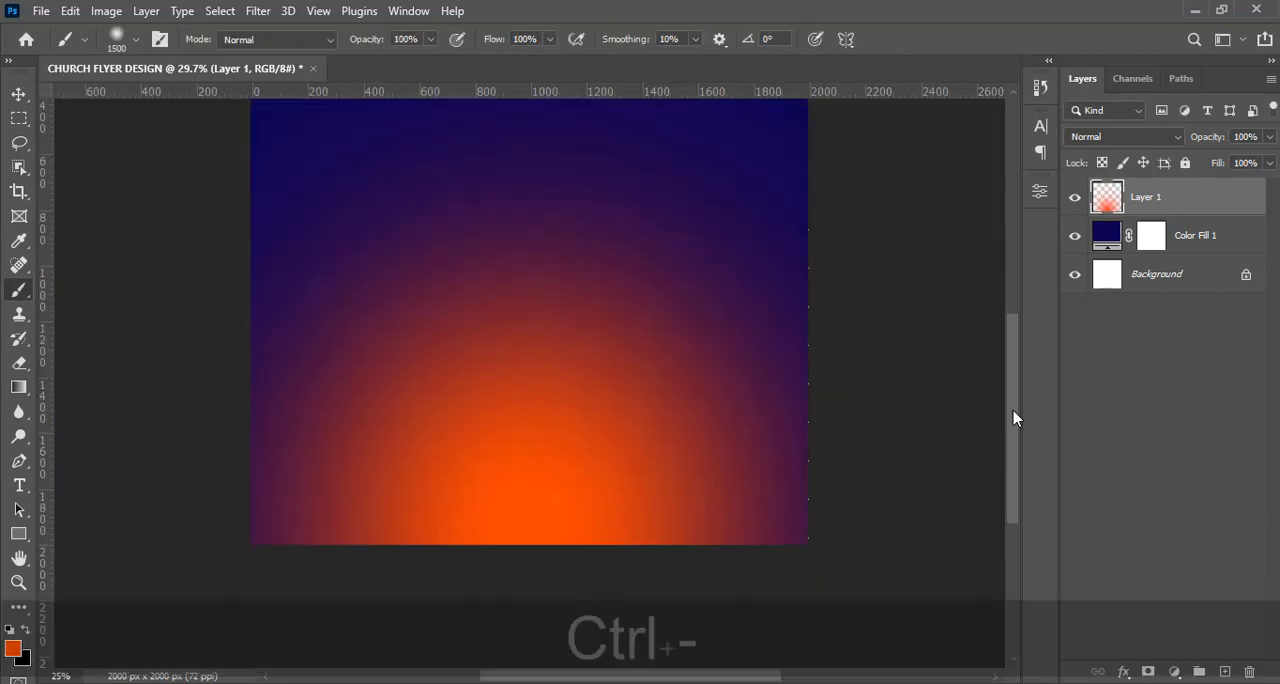
key("ctrl+minus")
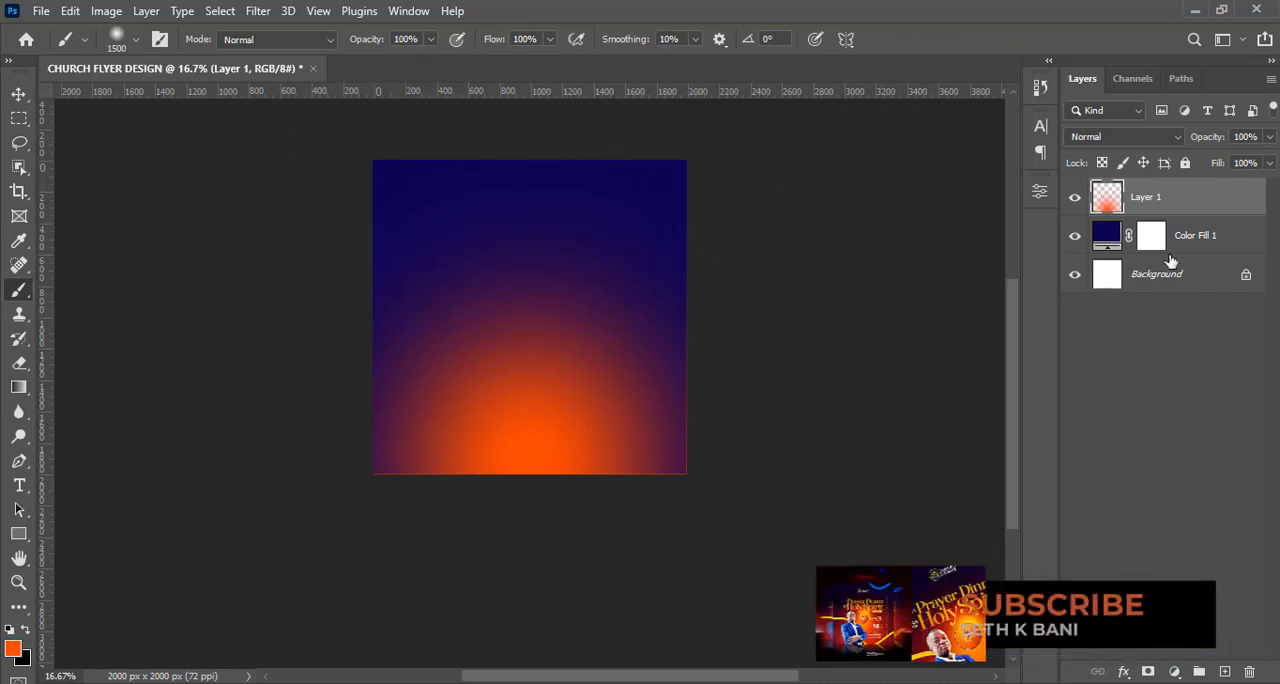
Add an empty layer above the orange glow and set the foreground color to lighter orange FE7700.
left_click(1222, 672)
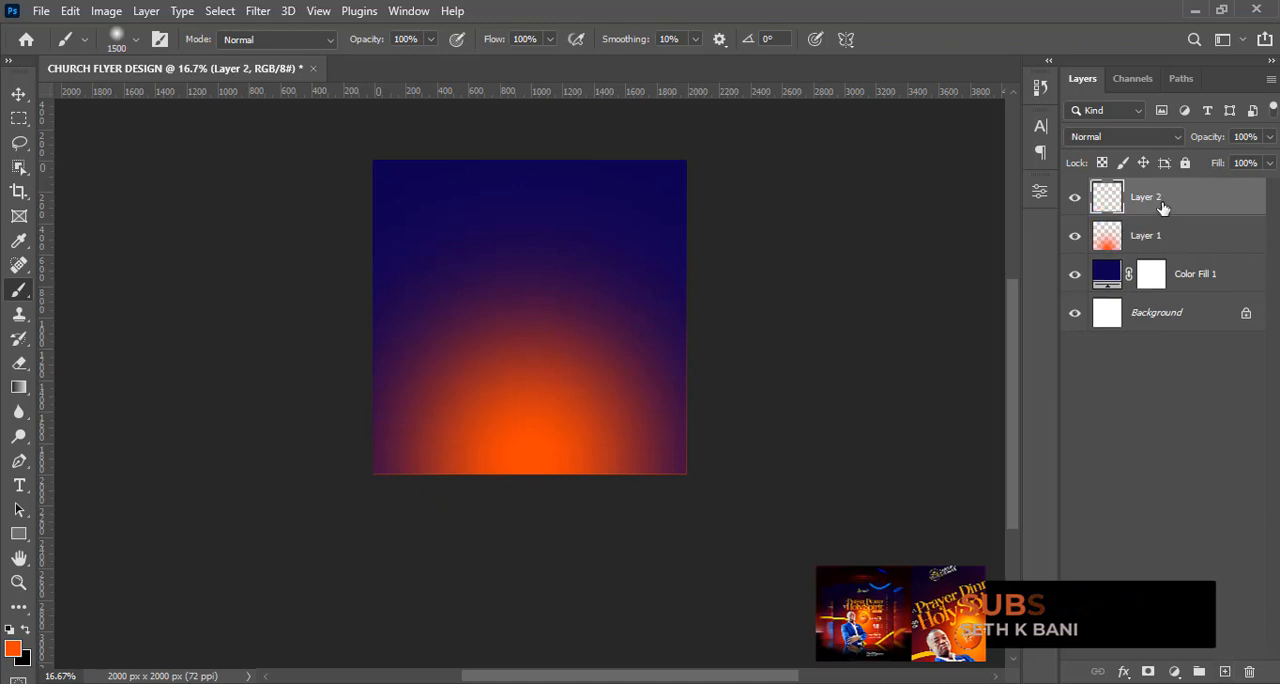
left_click(15, 650)
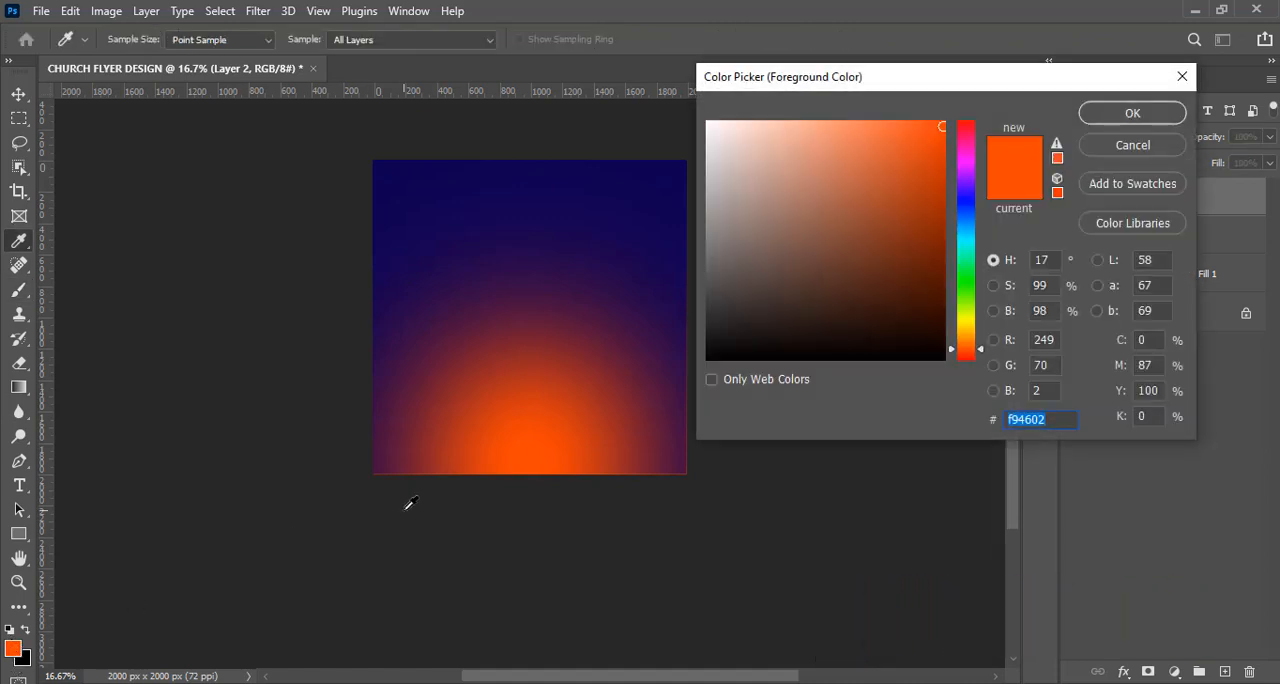
type("fe")
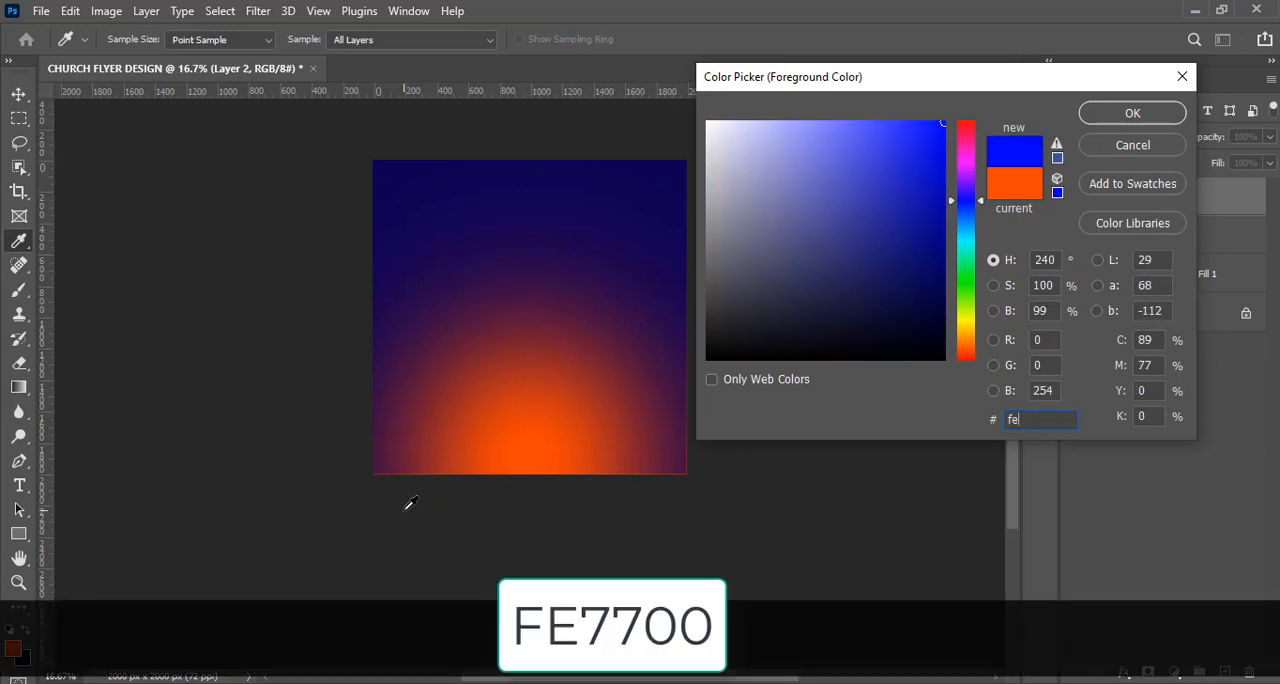
type("7700")
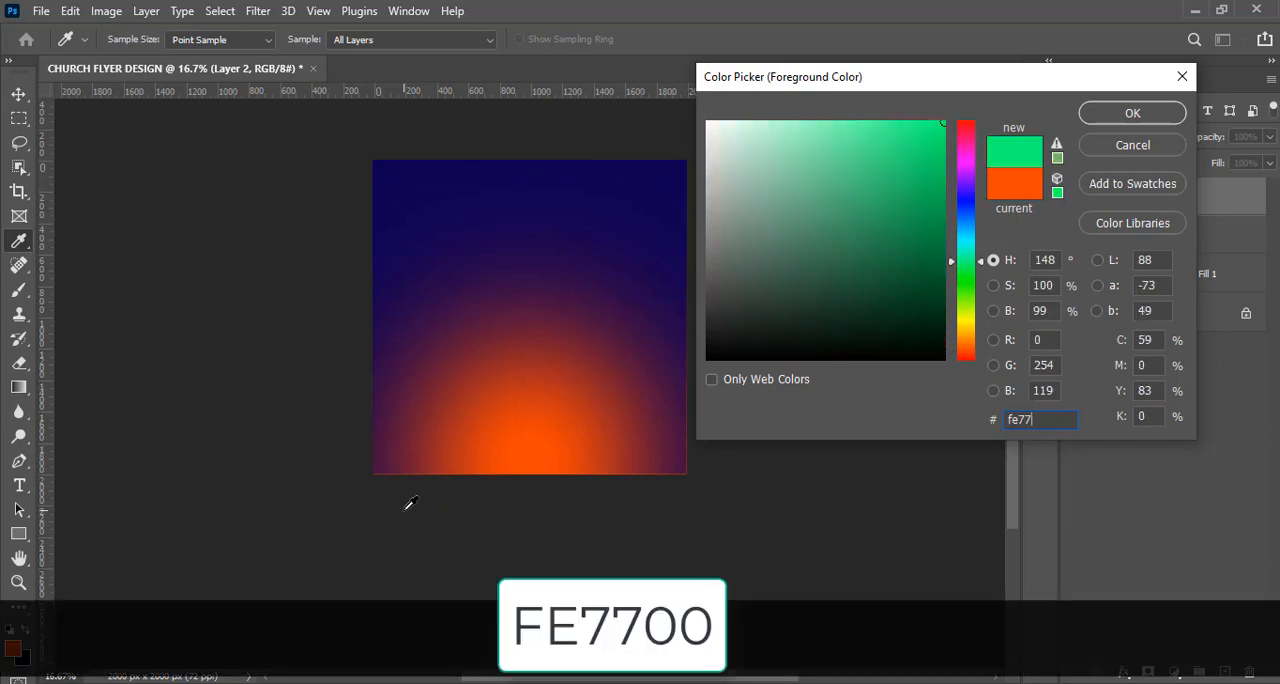
left_click(1110, 114)
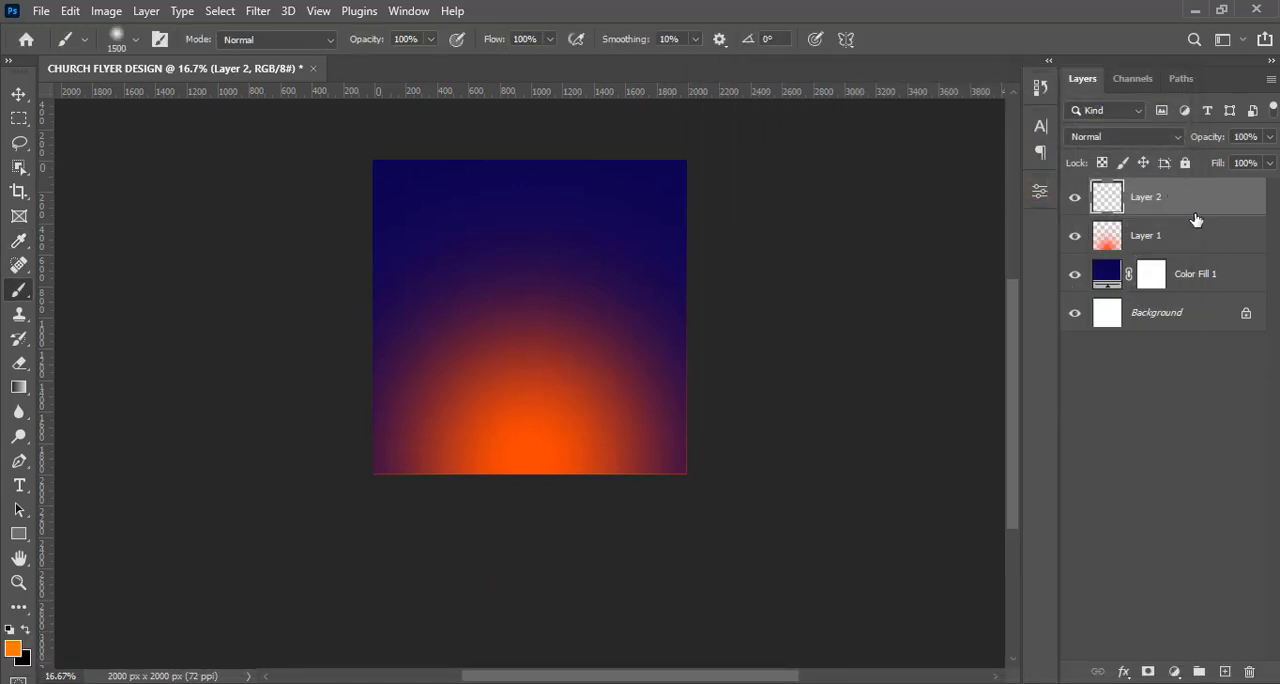
Set the opacity of the large orange glow on Layer 1 to 78%.
left_click(1153, 240)
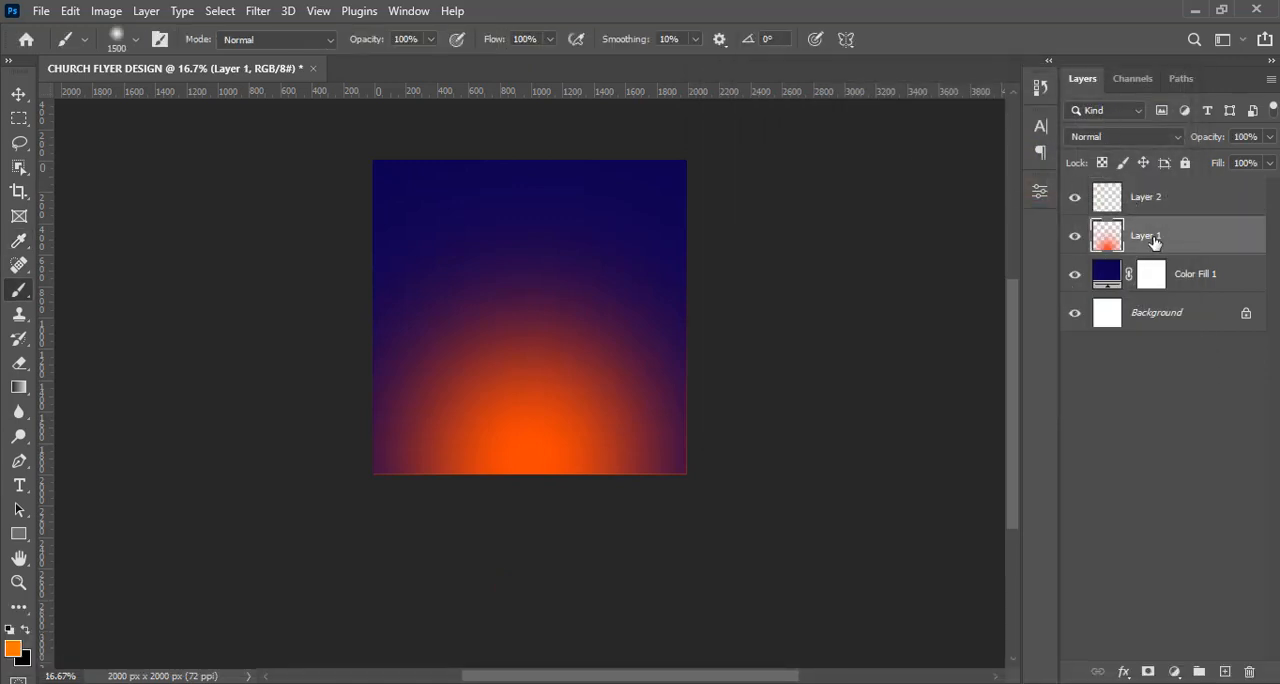
left_click(1236, 136)
type("78")
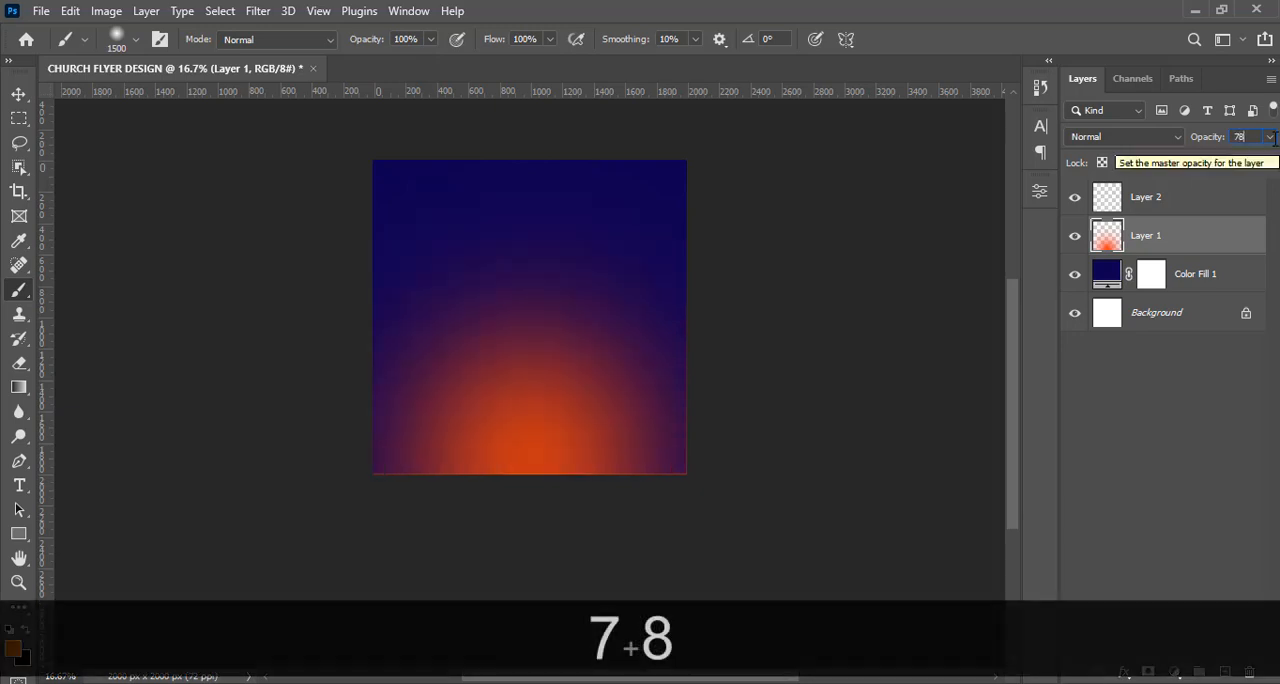
key("Return")
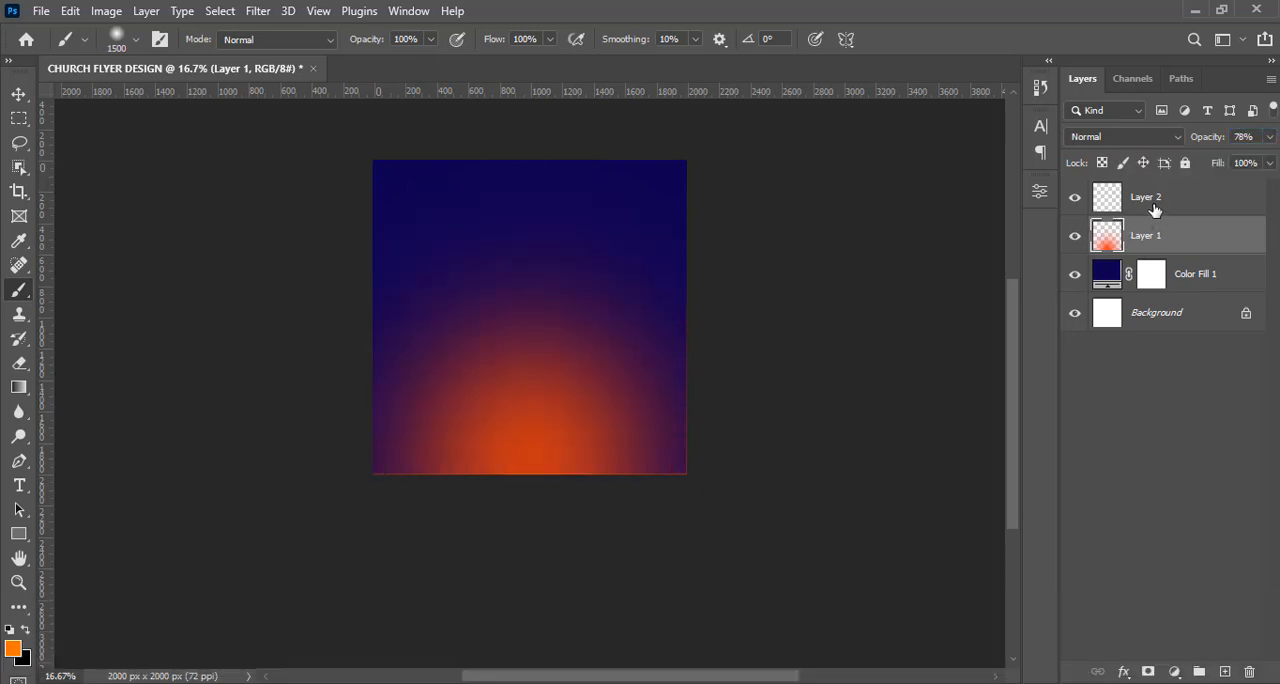
Paint one lighter orange dab on Layer 2 slightly below the canvas centre with the soft brush at 900 px, and hide the guides.
left_click(1117, 203)
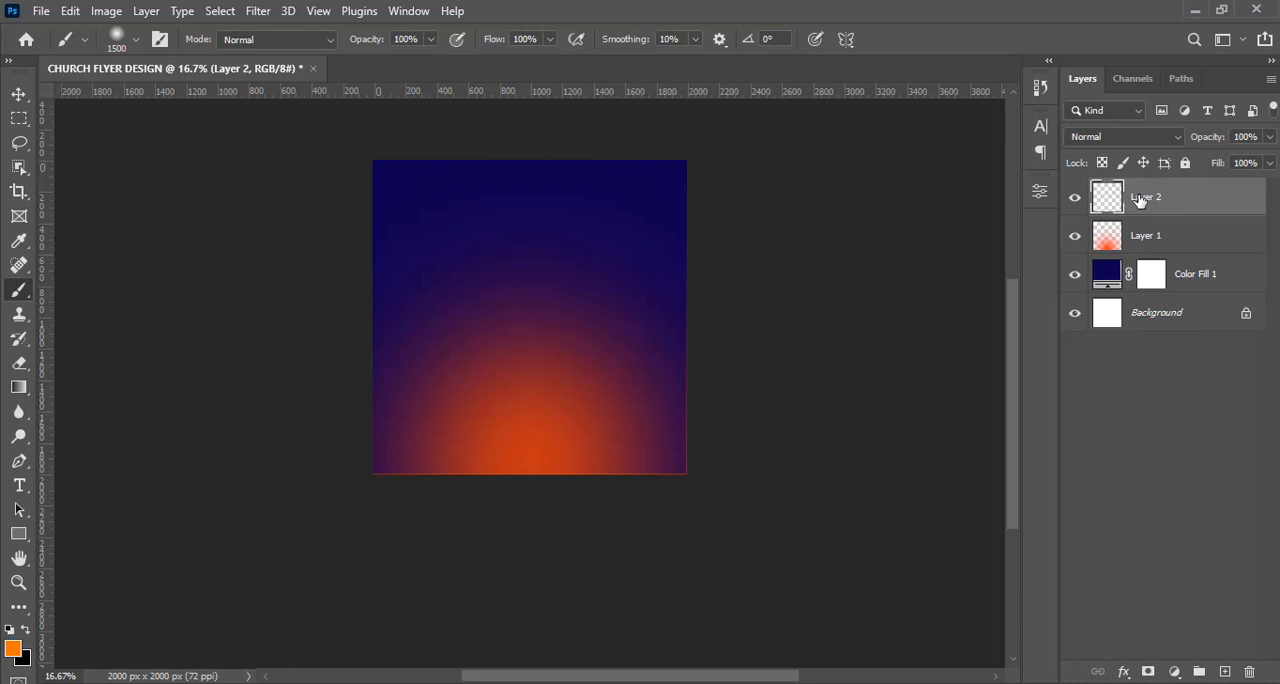
key("bracketleft")
key("bracketleft")
key("bracketleft")
key("bracketleft")
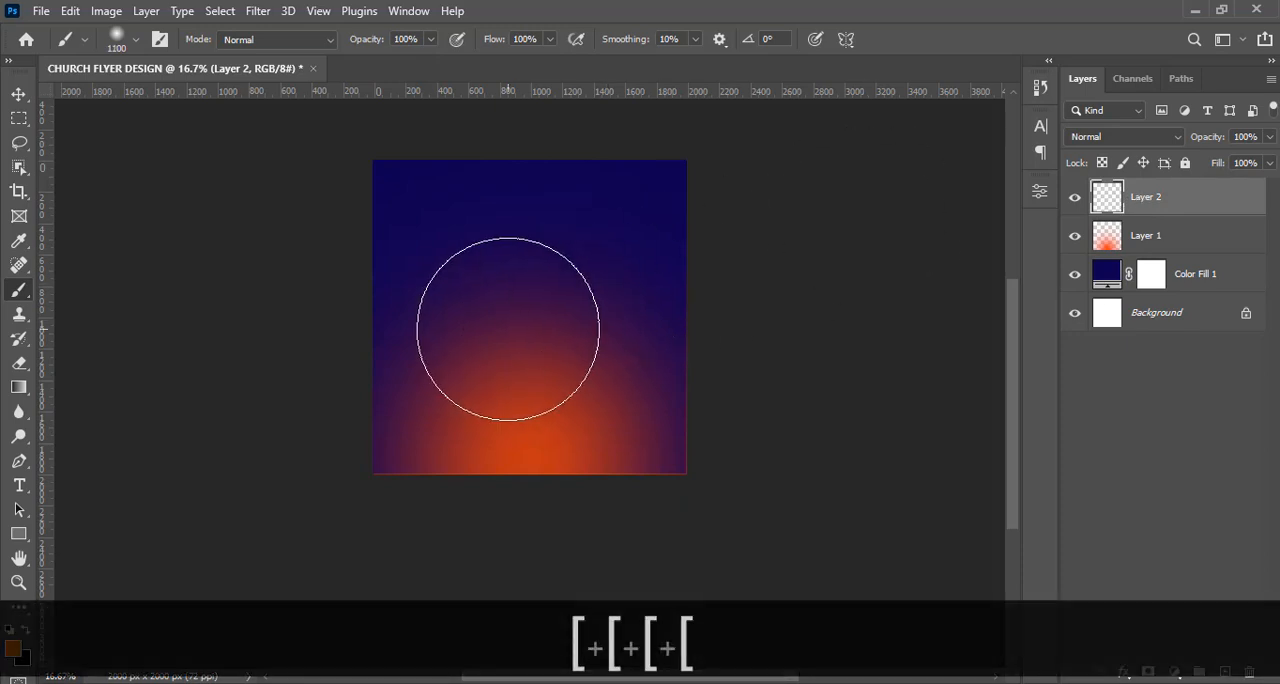
key("bracketleft")
key("bracketleft")
key("ctrl+h")
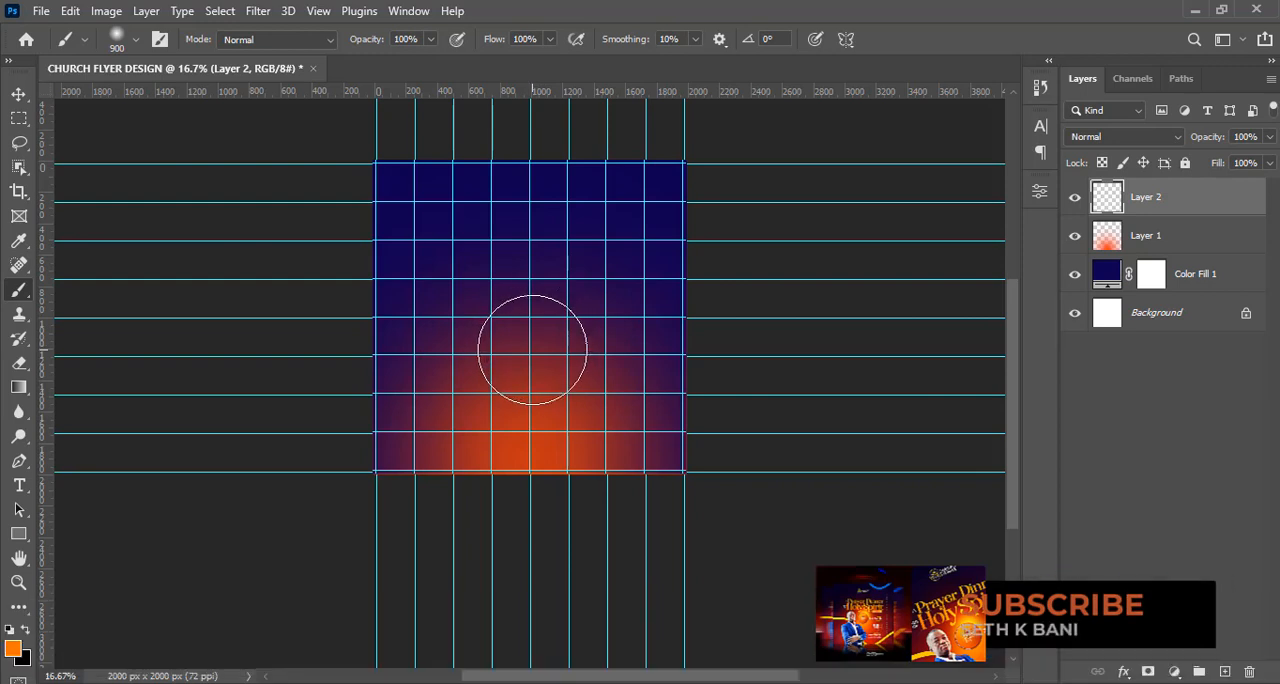
left_click(532, 349)
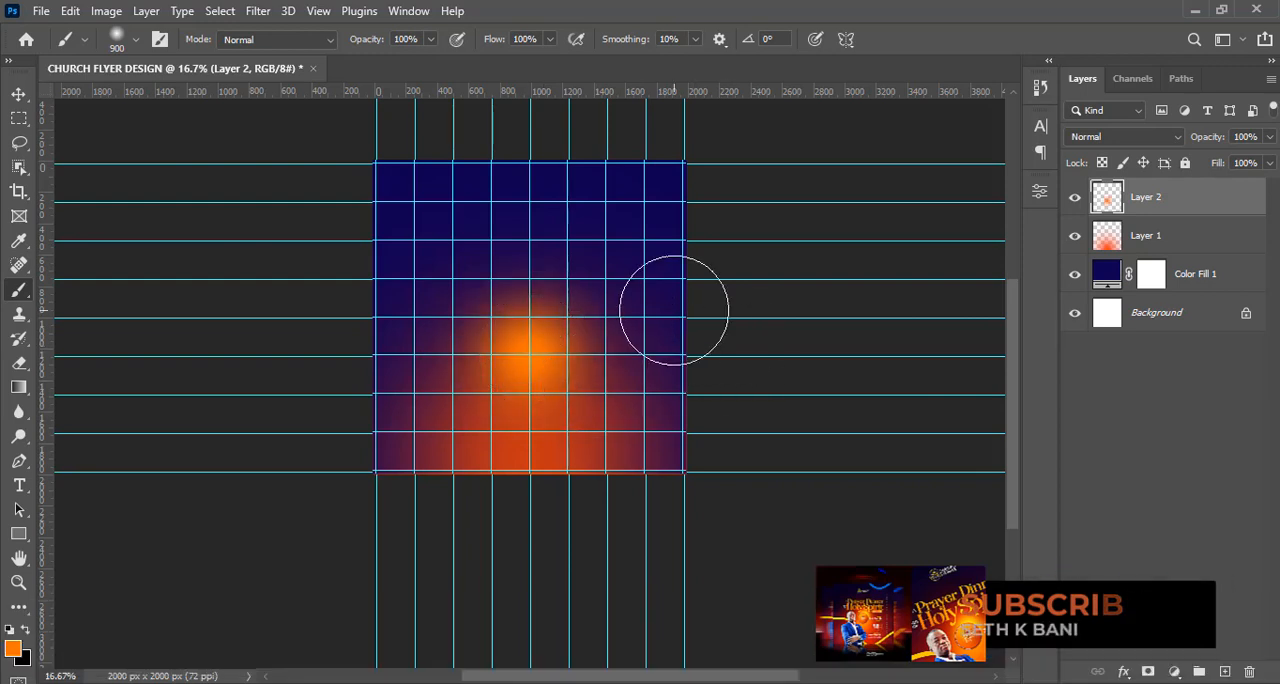
key("ctrl+0")
left_click(19, 94)
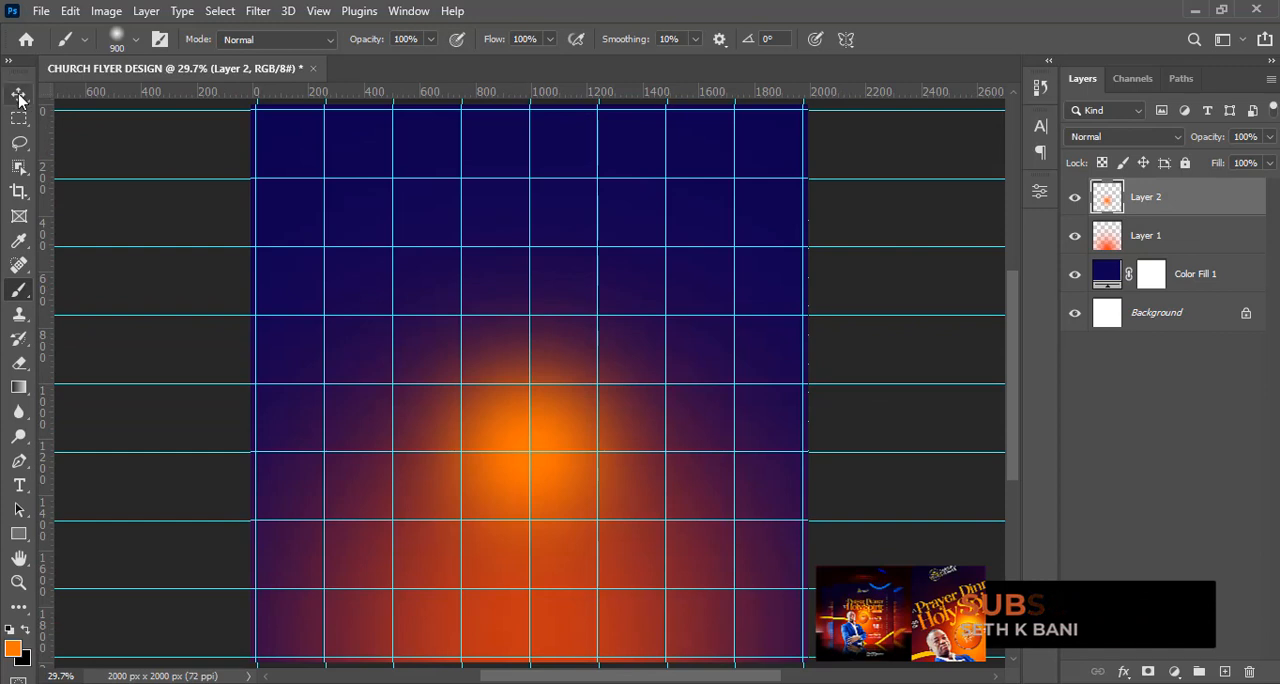
key("ctrl+h")
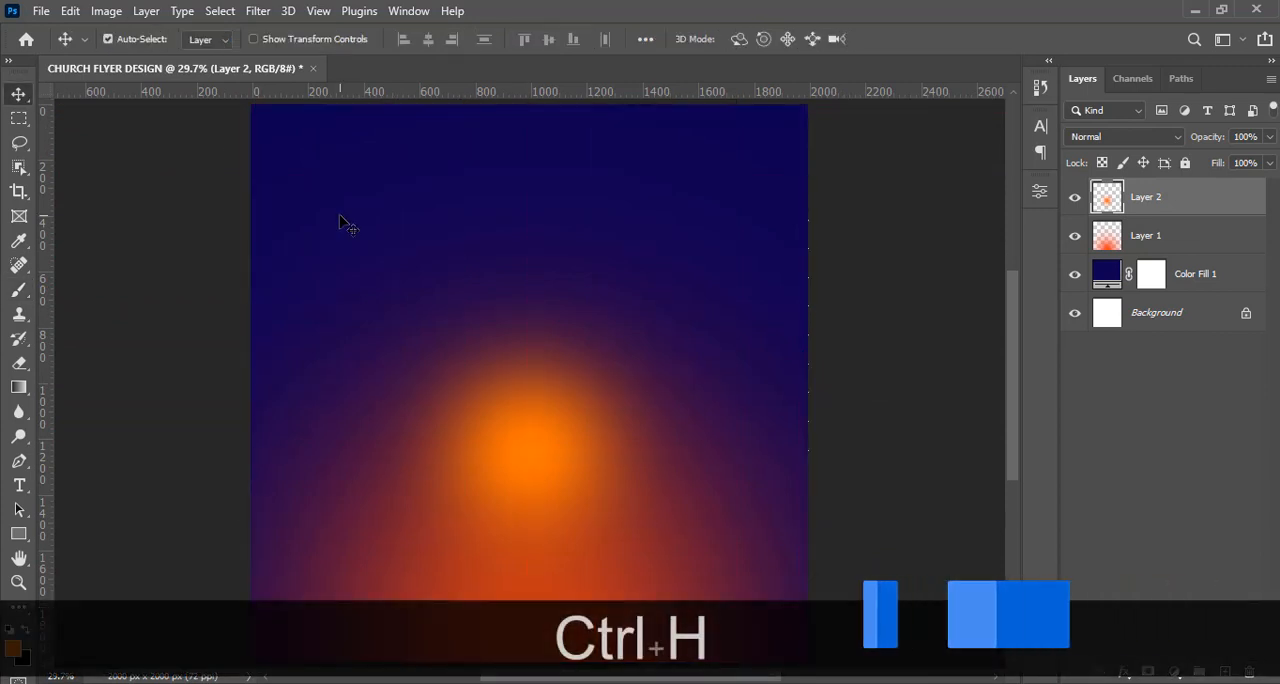
key("ctrl+minus")
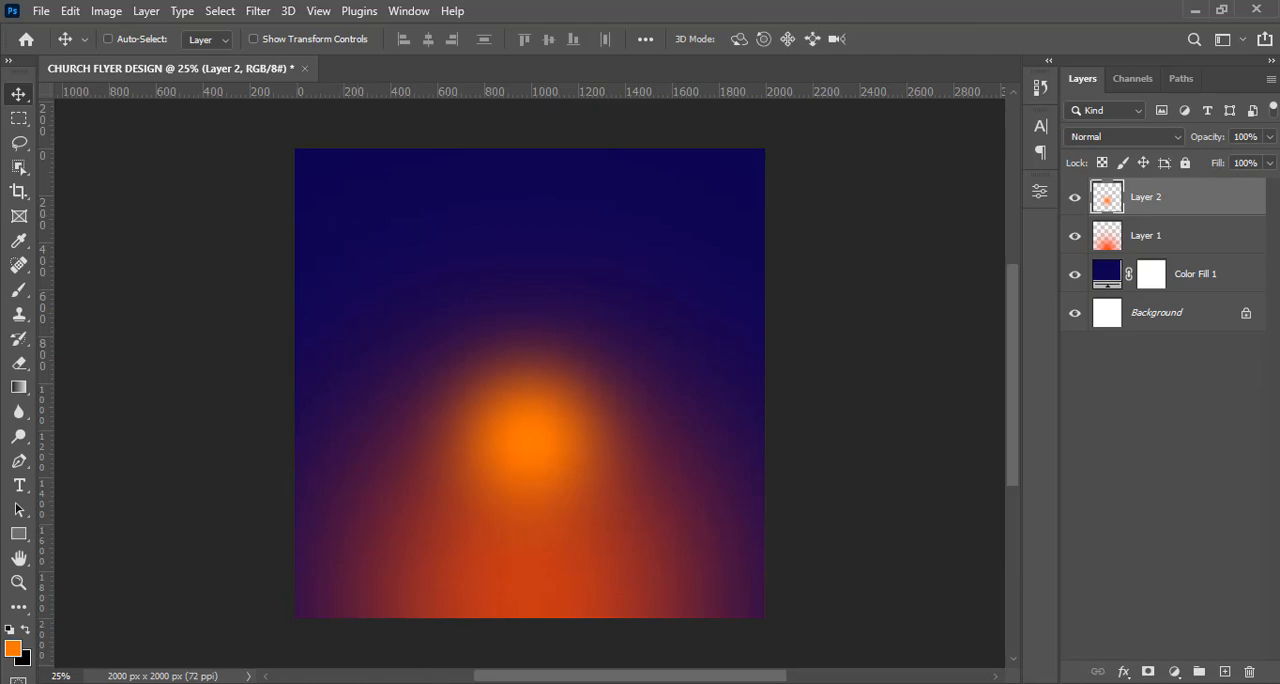
Place christmas (42) copy.jpg from the DONE folder into the flyer and enlarge it from its centre to about 55.71% to cover the canvas.
left_click(450, 683)
left_click(409, 230)
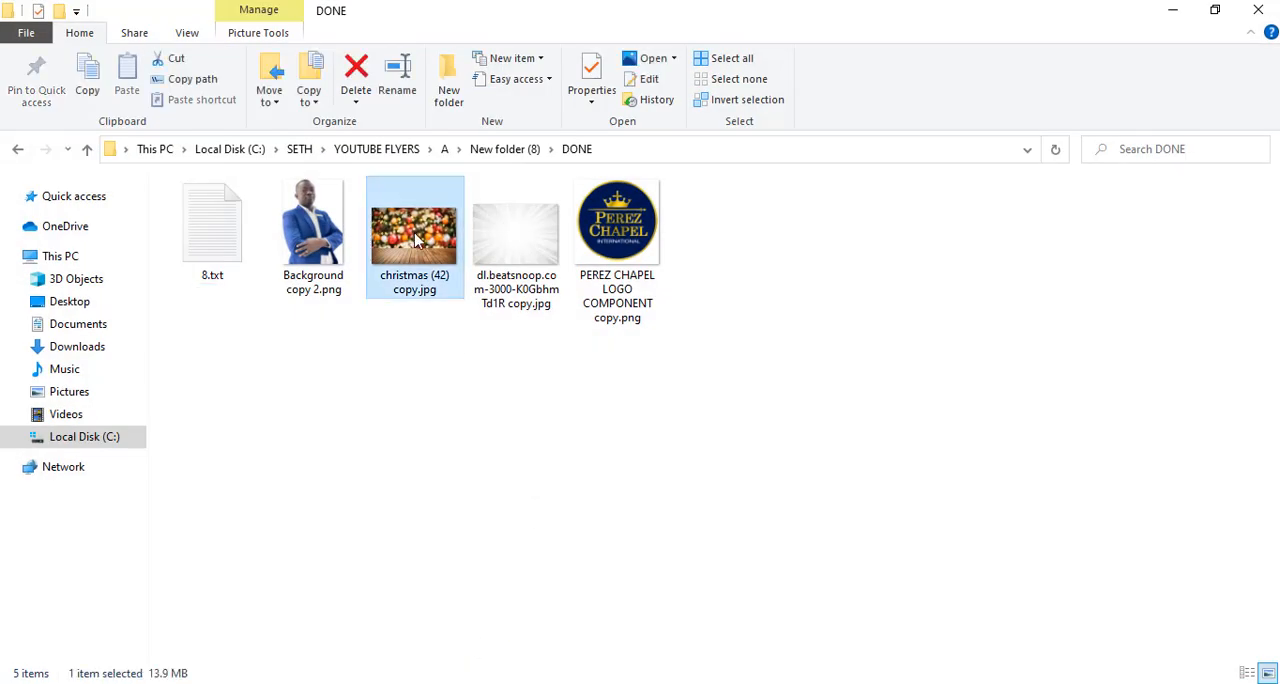
left_click_drag(500, 358, 589, 463)
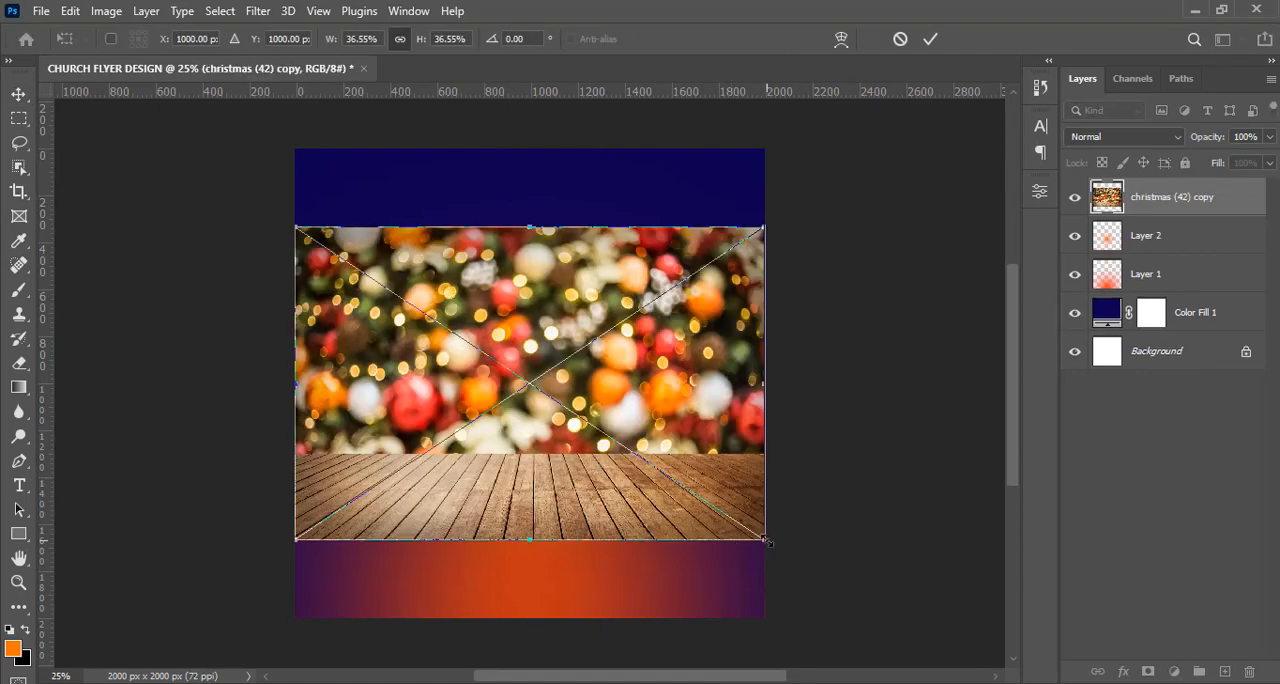
left_click_drag(765, 540, 908, 594)
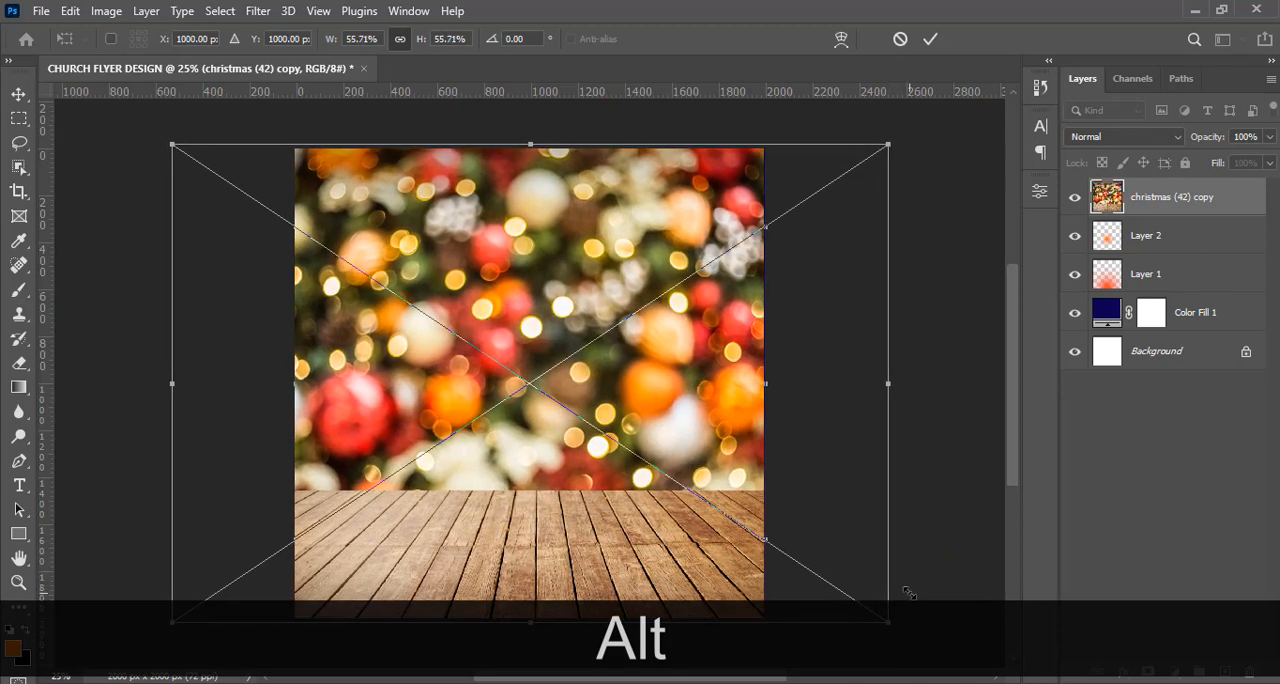
key("alt+Return")
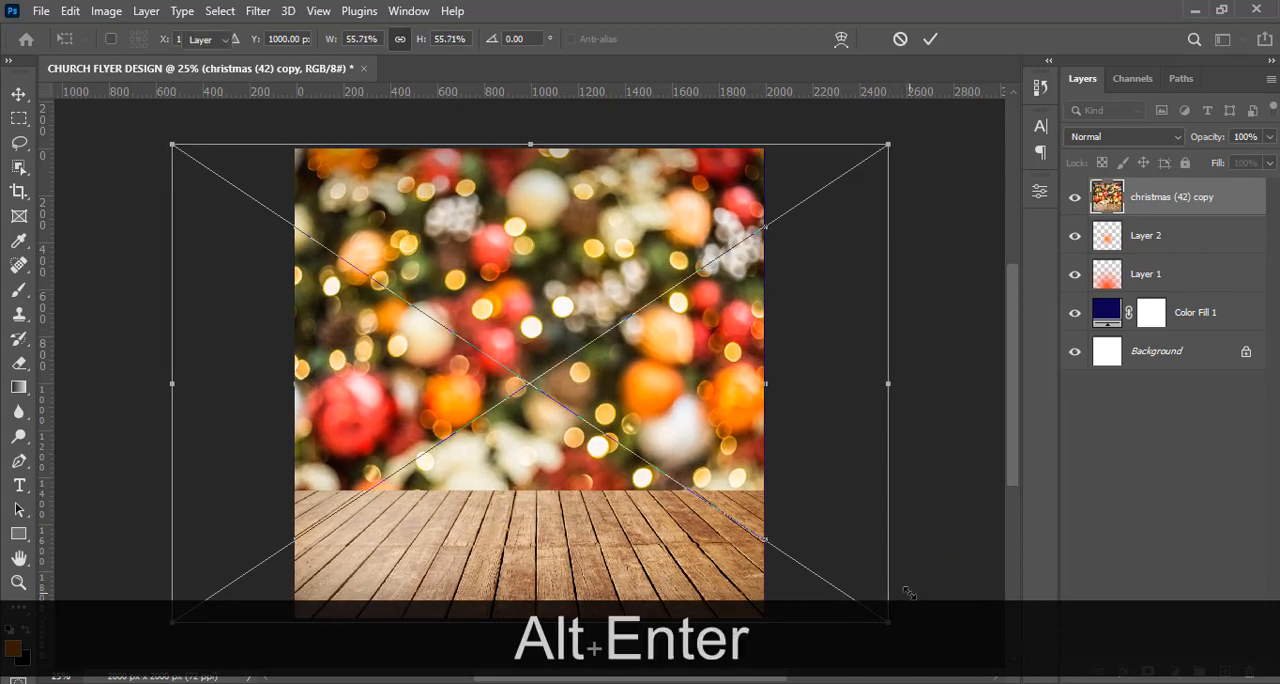
Set the Christmas image's blend mode to Soft Light and apply a Gaussian Blur with a radius of 156 pixels.
left_click(1118, 143)
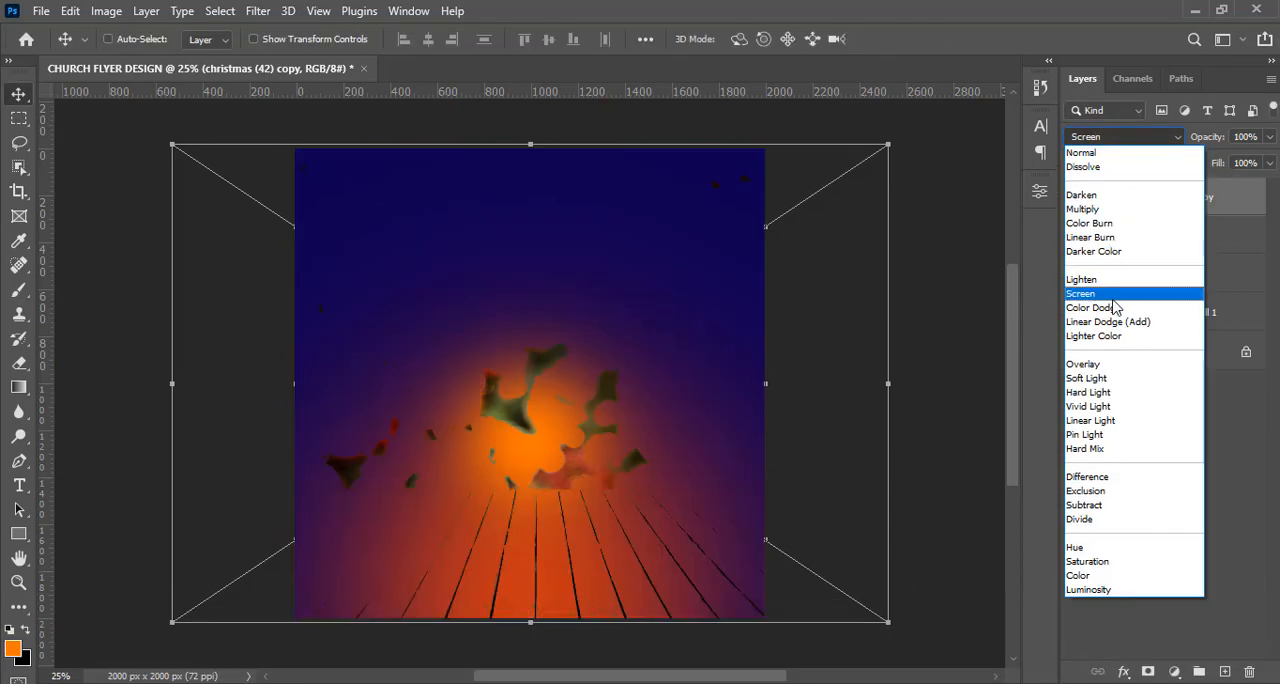
left_click(1099, 381)
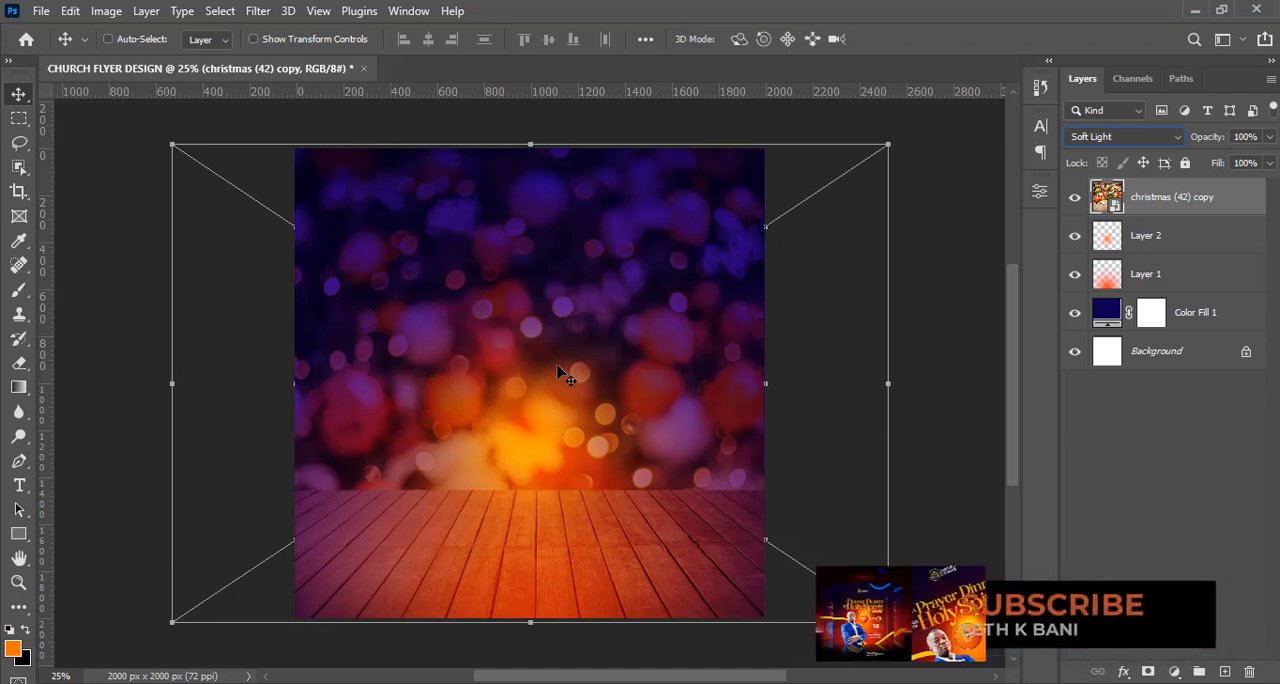
left_click(258, 11)
mouse_move(302, 234)
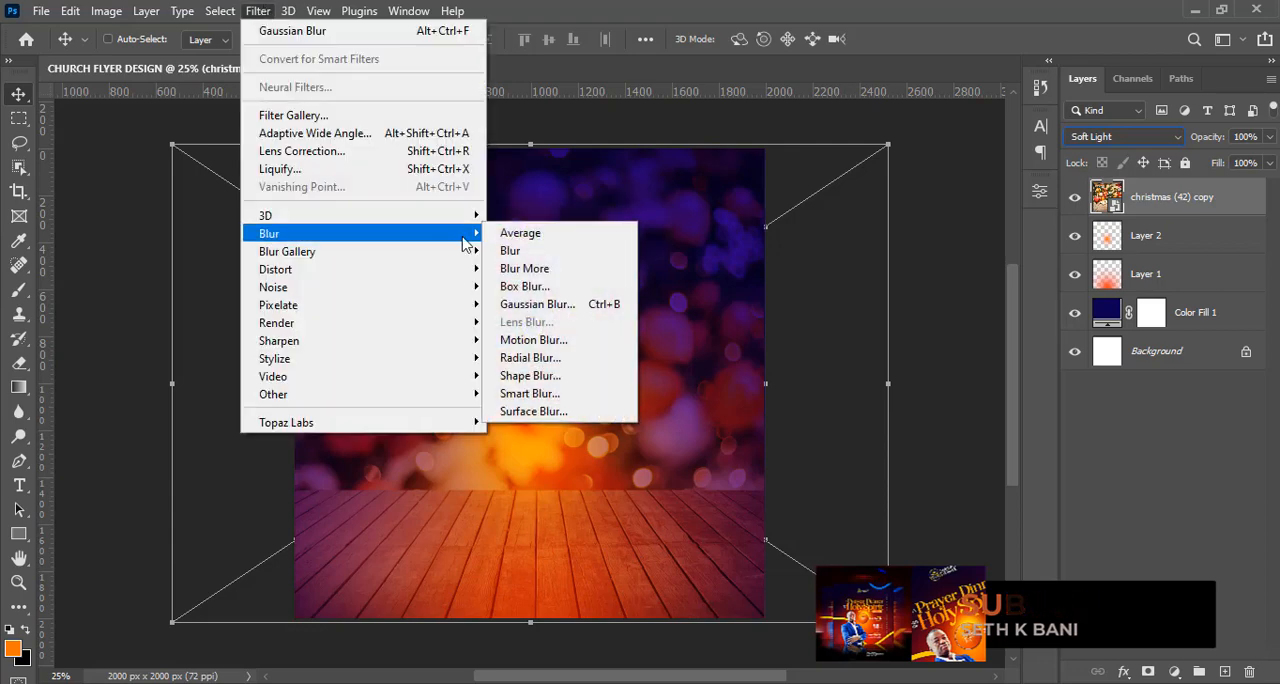
left_click(531, 305)
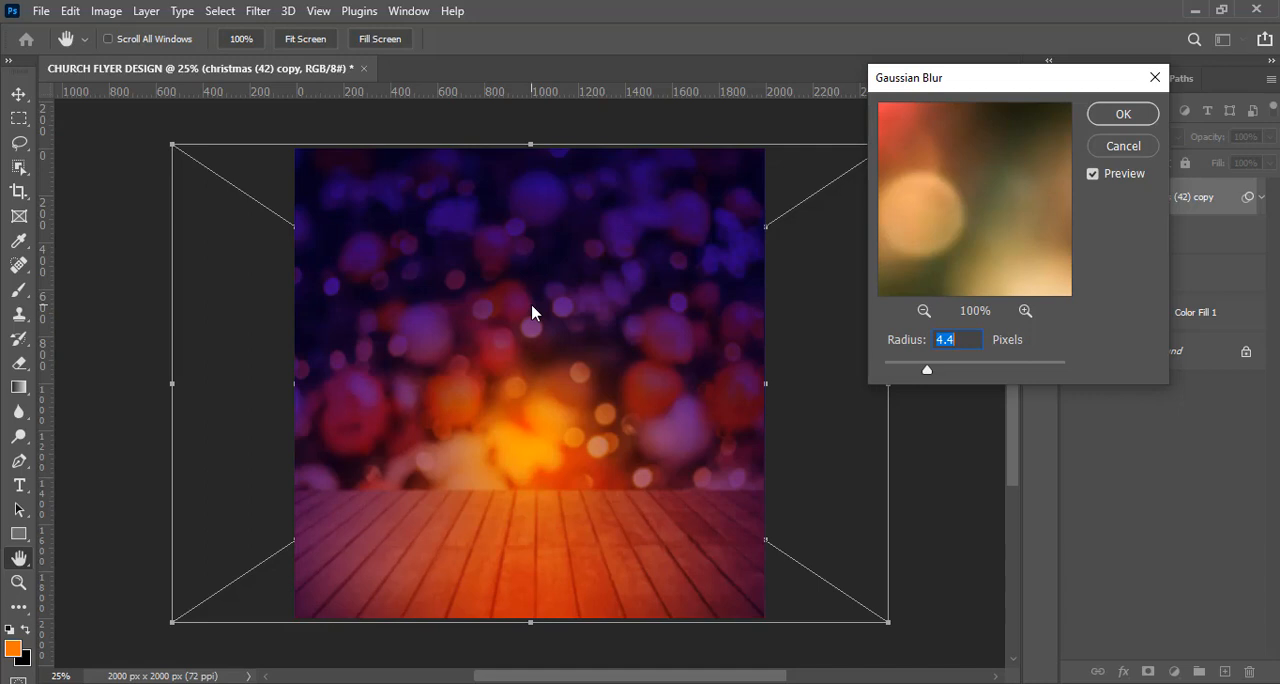
type("156")
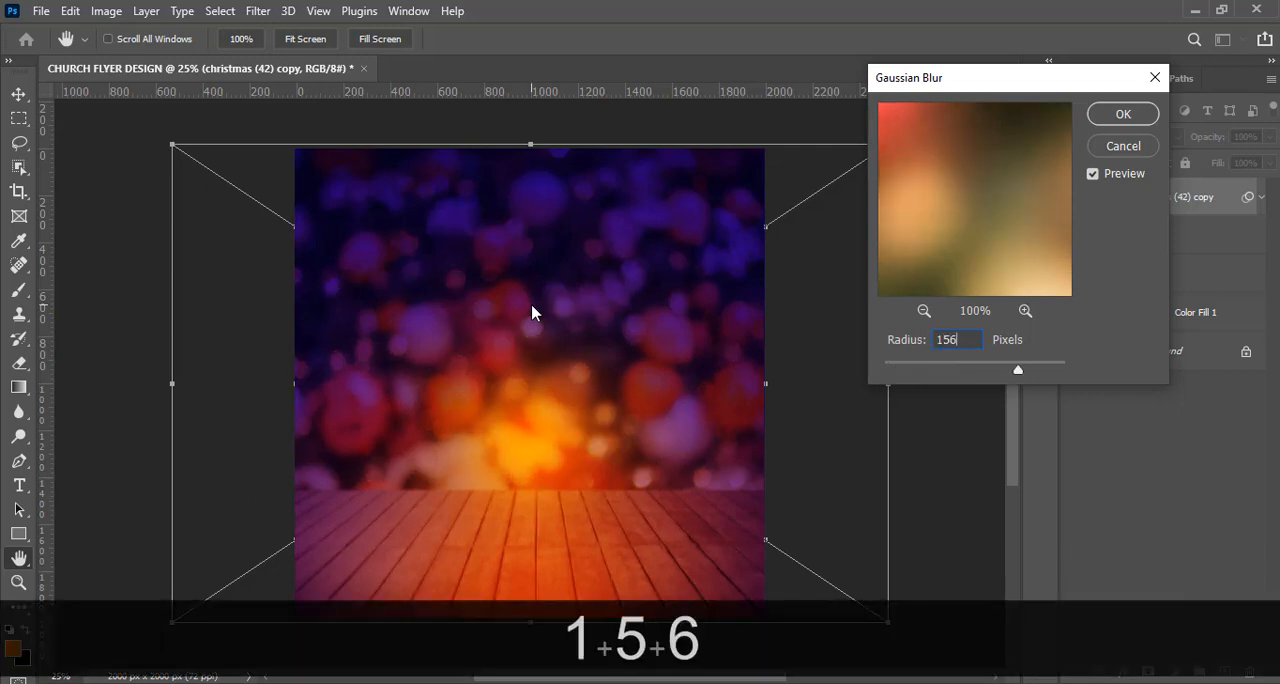
left_click(1099, 119)
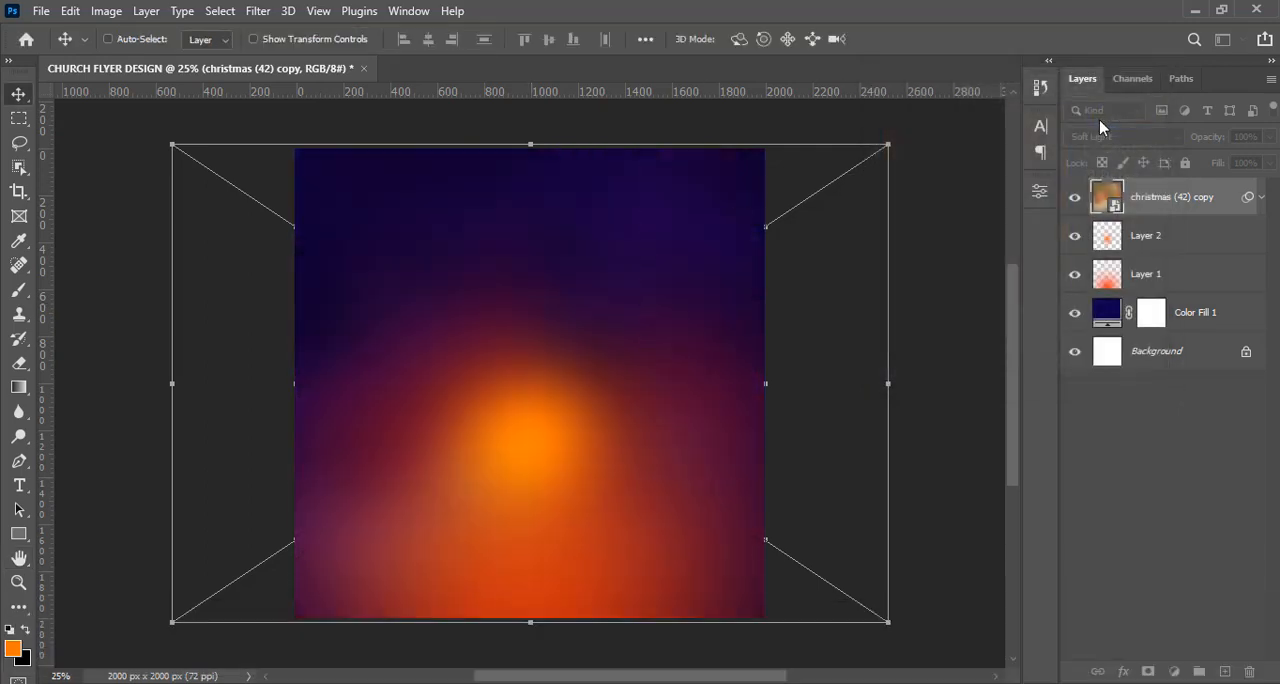
Compare the background with and without the blurred Christmas image, leaving it visible, and collapse its smart filter list.
left_click(1080, 206)
left_click(1080, 206)
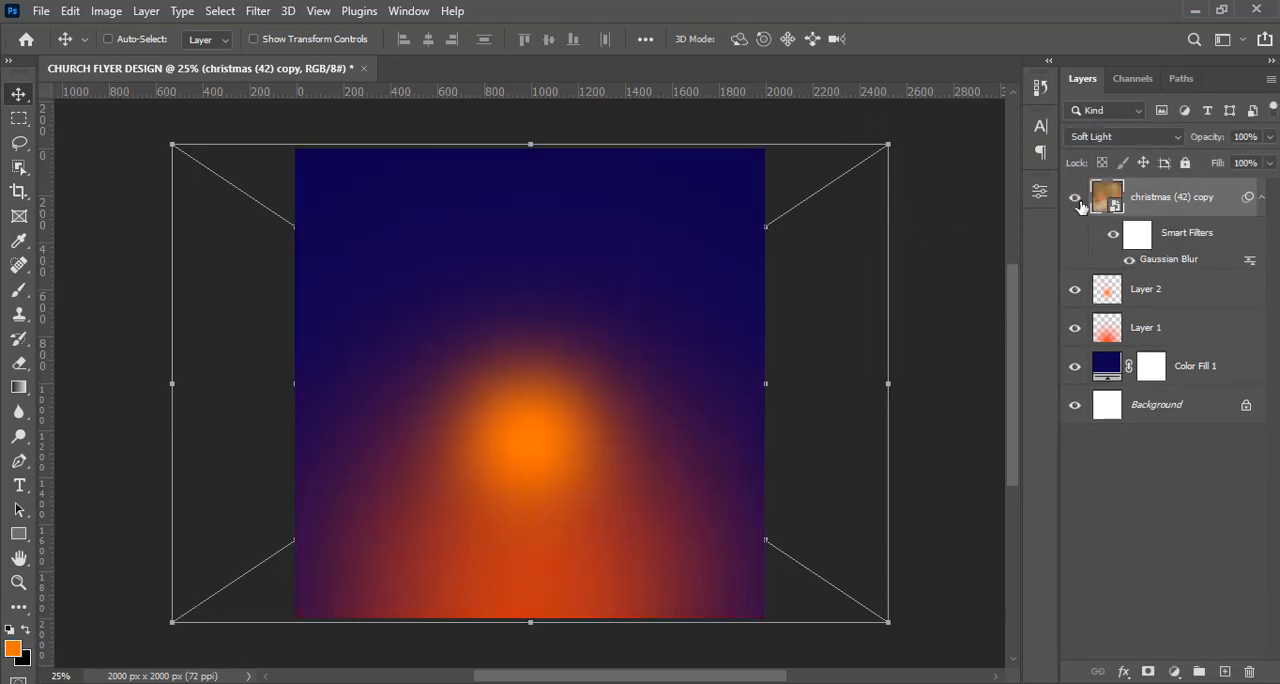
left_click(1080, 206)
left_click(1080, 206)
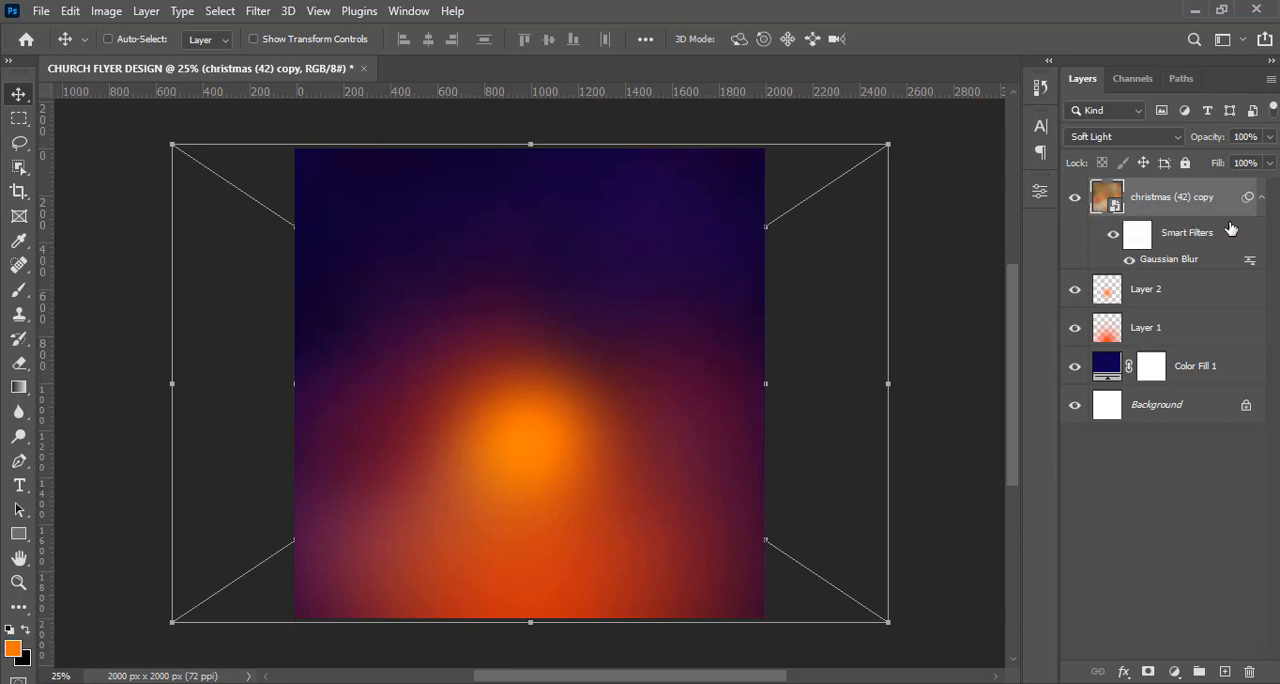
left_click(1262, 198)
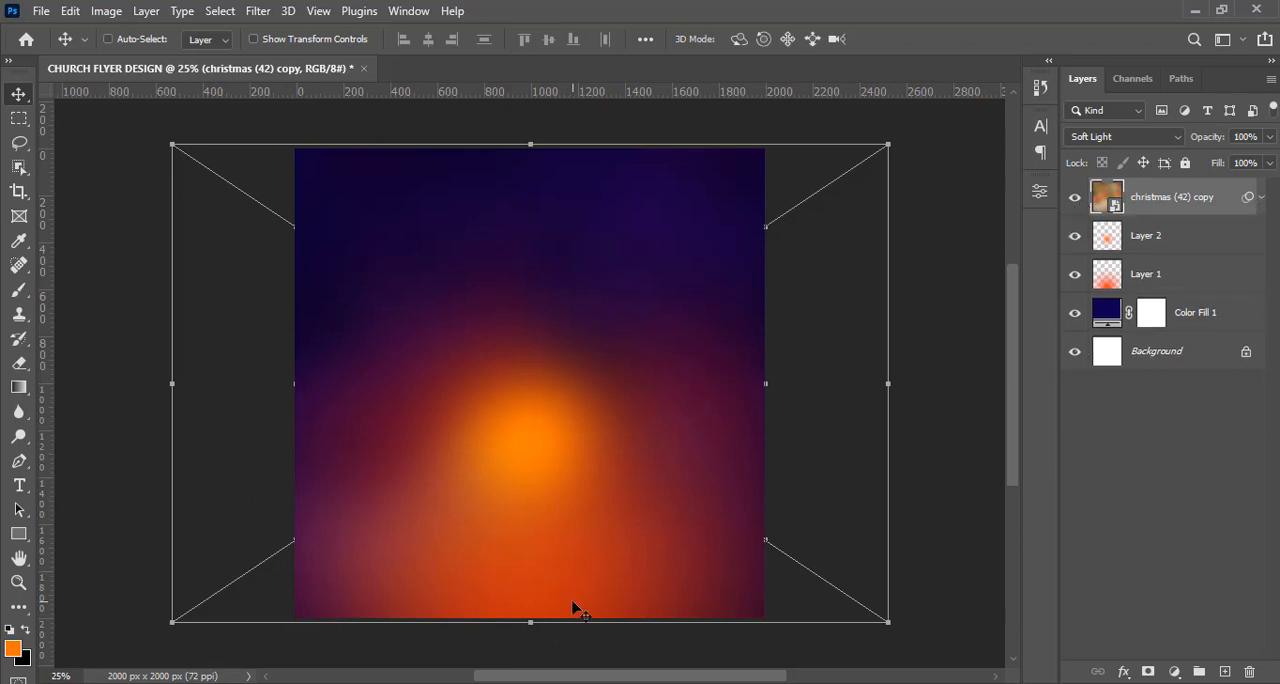
Place dl.beatsnoop.com-3000-K0GbhmTd1R copy.jpg from the DONE folder into the flyer and stretch it to about 92.69% width and 131.69% height.
left_click(492, 600)
left_click(510, 263)
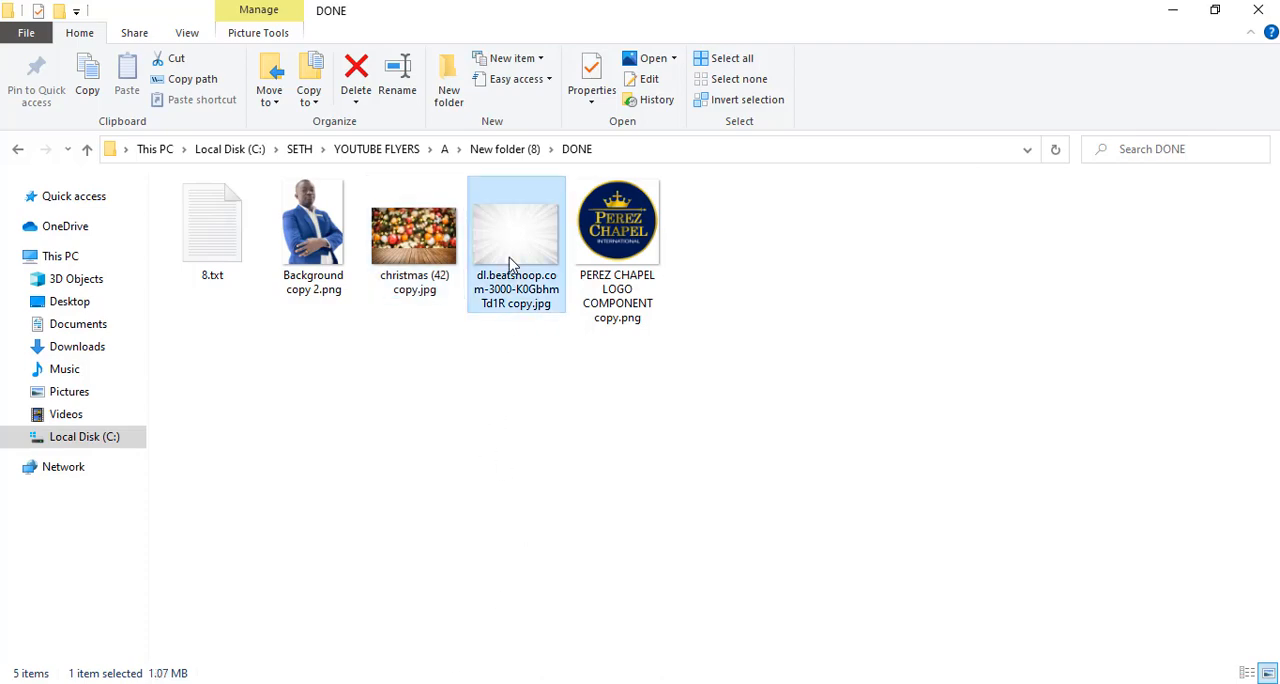
left_click_drag(521, 243, 544, 402)
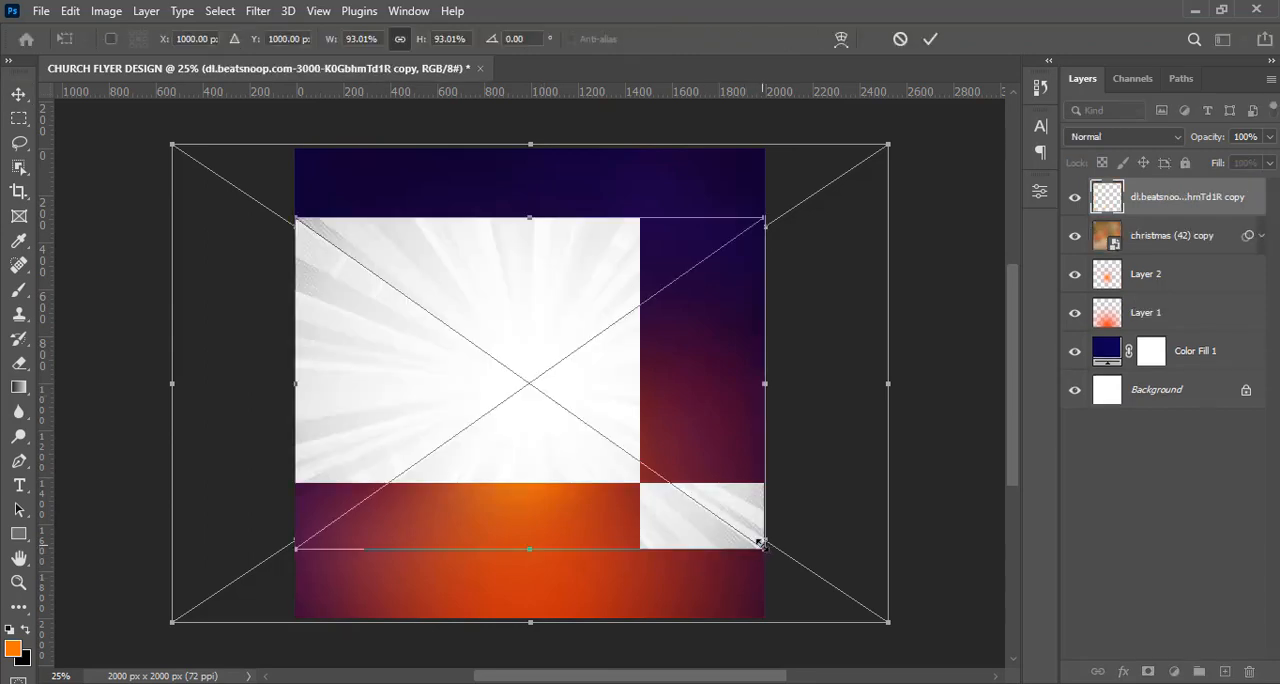
key("alt")
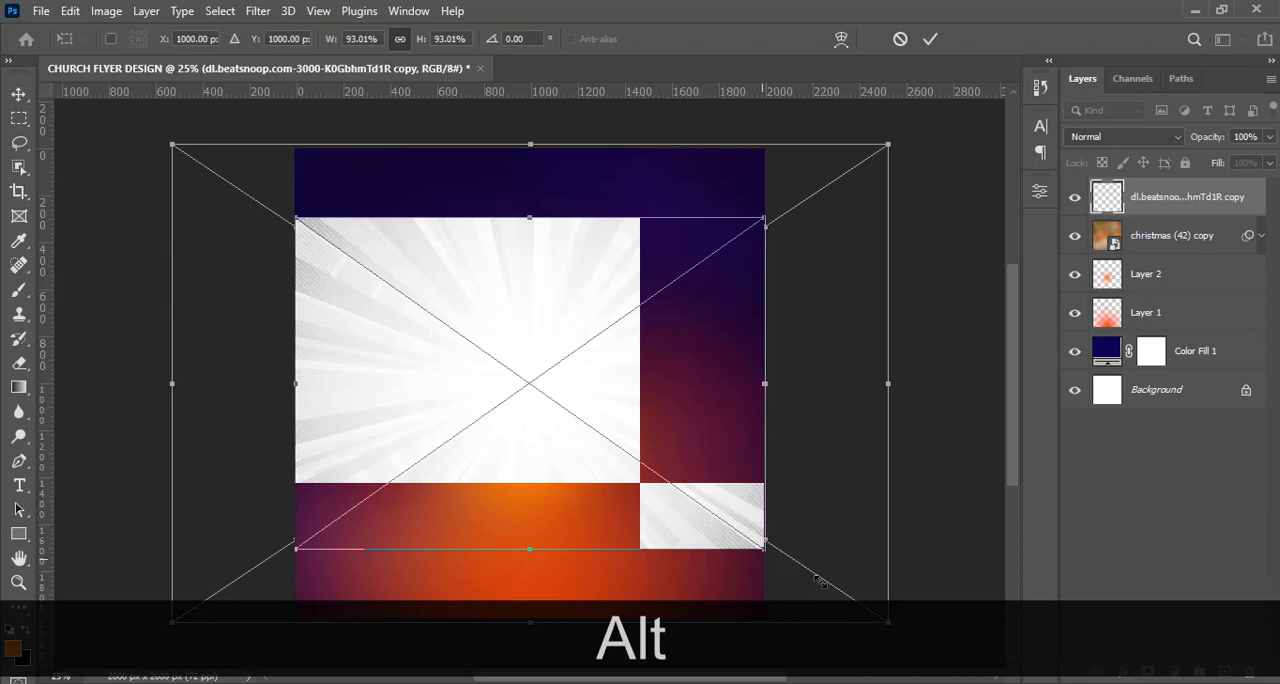
left_click_drag(818, 580, 690, 497)
key("ctrl+minus")
left_click_drag(529, 273, 529, 227)
left_click_drag(529, 493, 528, 541)
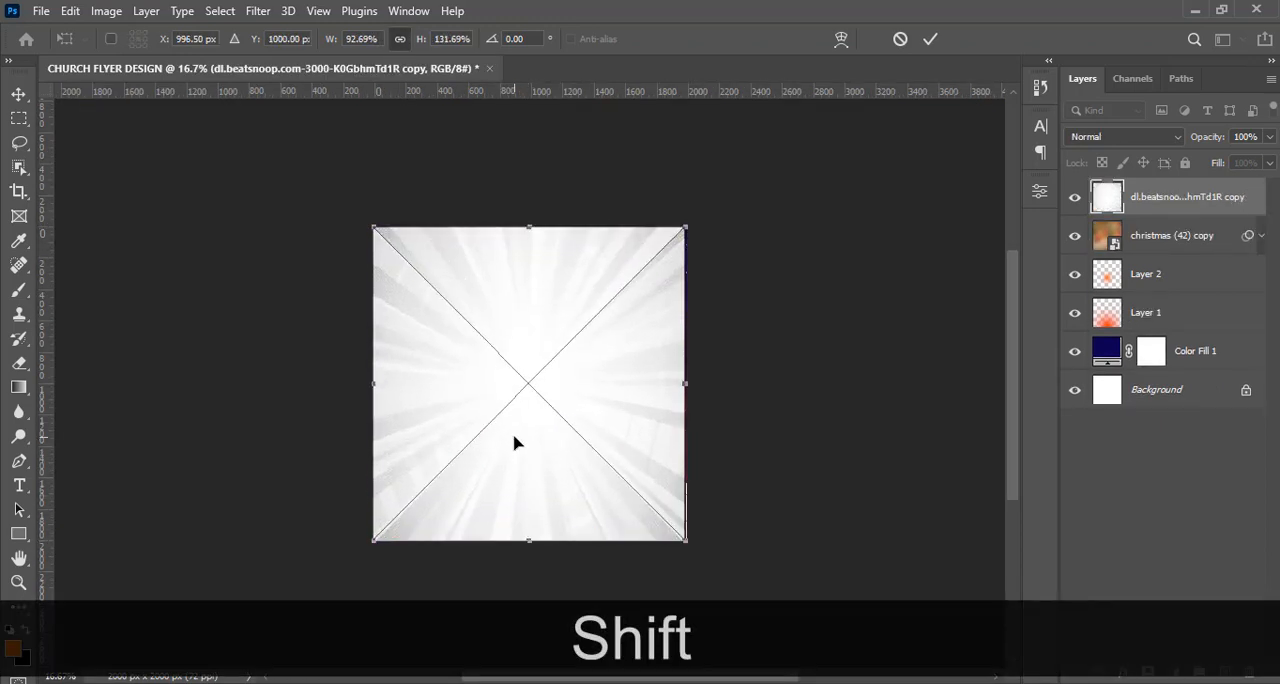
key("Return")
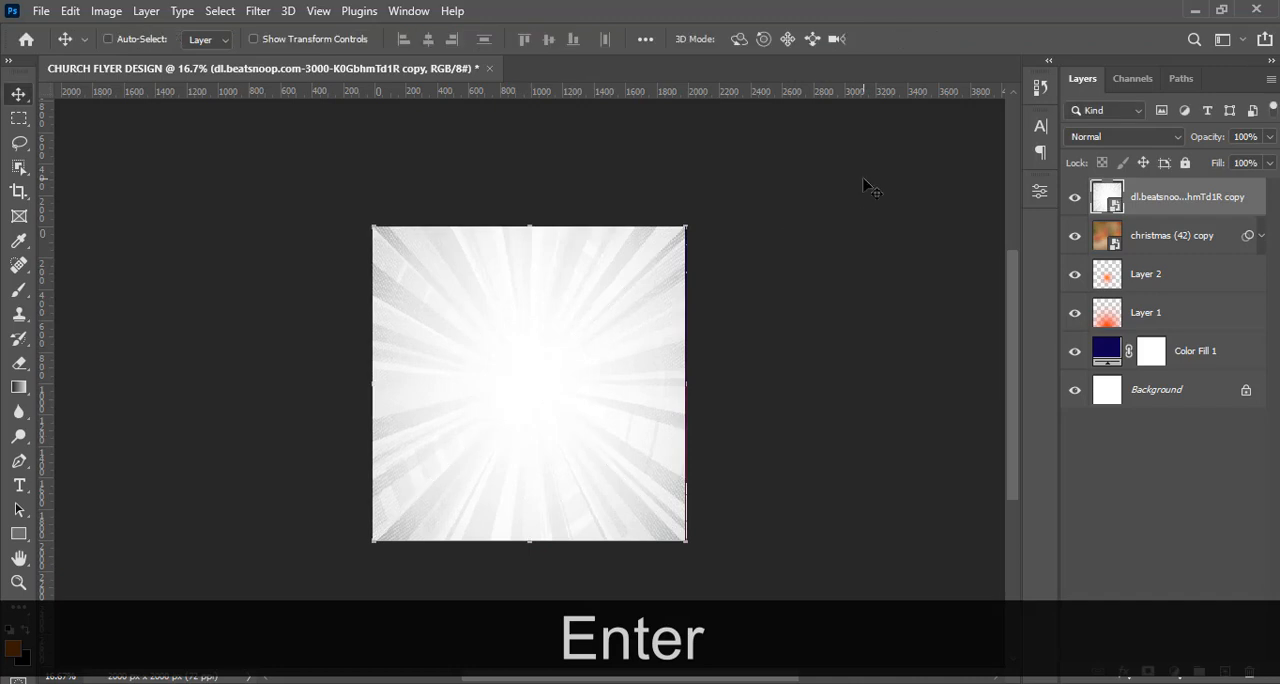
Set the light-rays image's blend mode to Divide.
left_click(1080, 140)
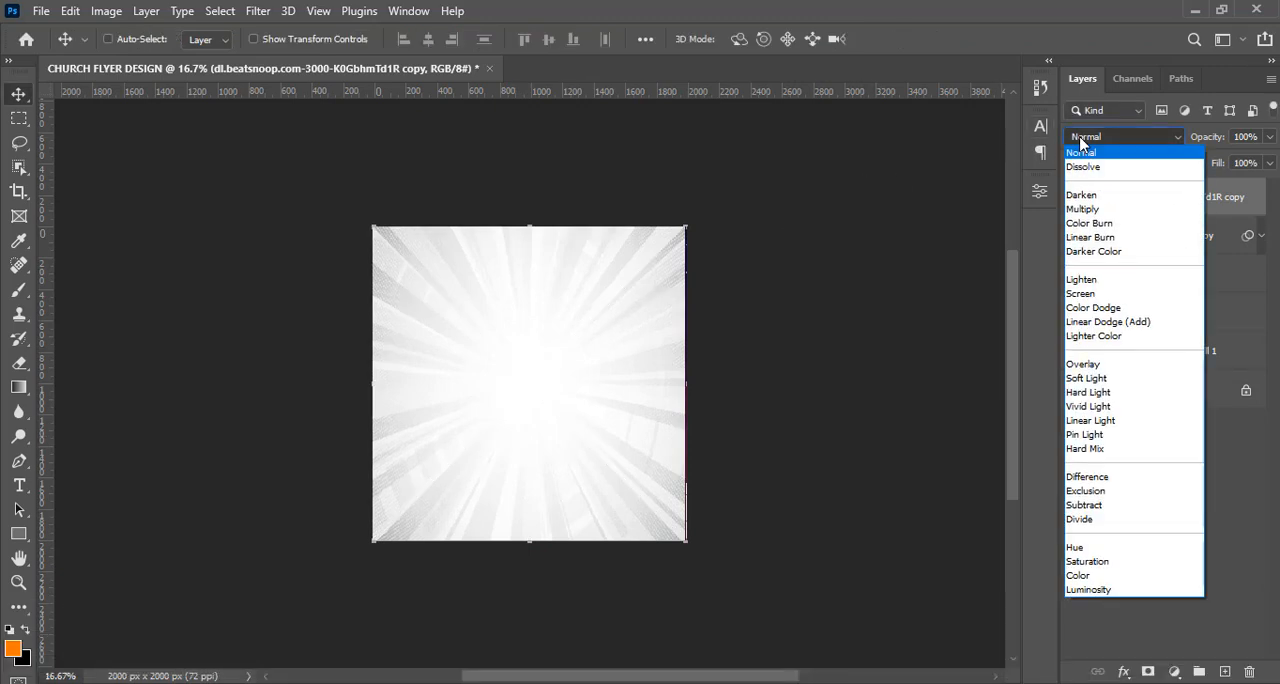
left_click(1080, 519)
key("ctrl+equal")
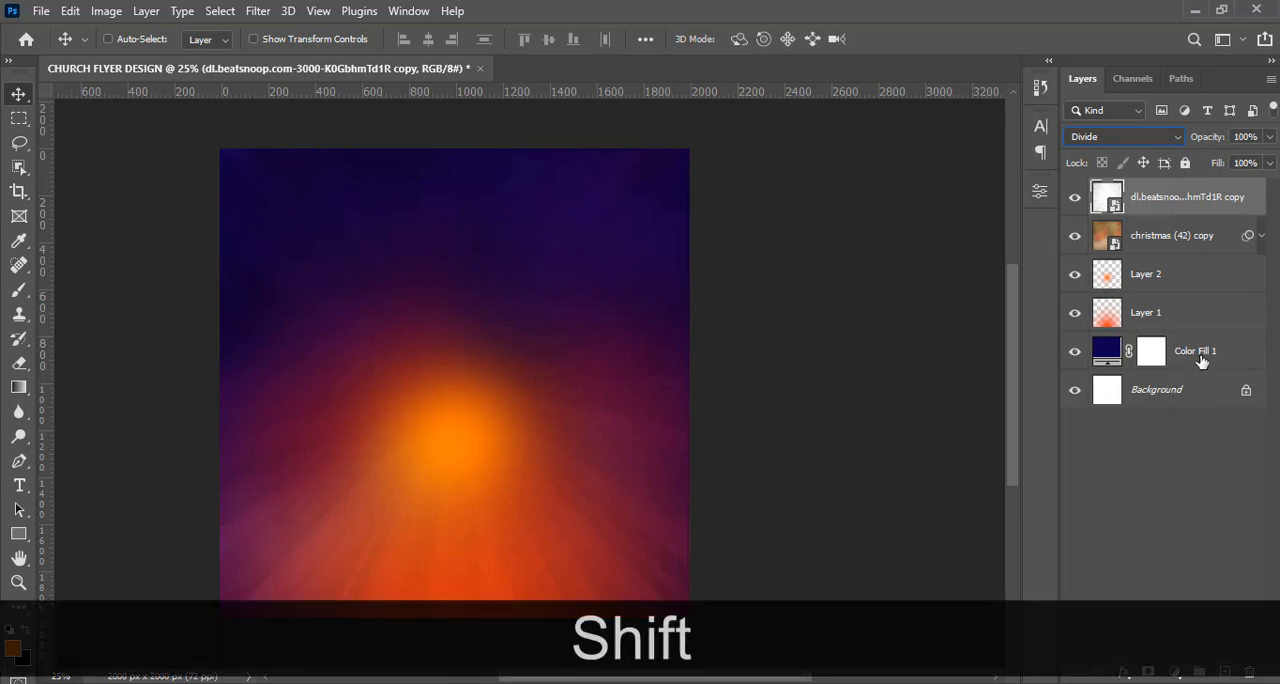
Group all layers from the light-rays image down to Color Fill 1 and name the group BG.
left_click(1202, 360, "shift")
key("ctrl+shift+g")
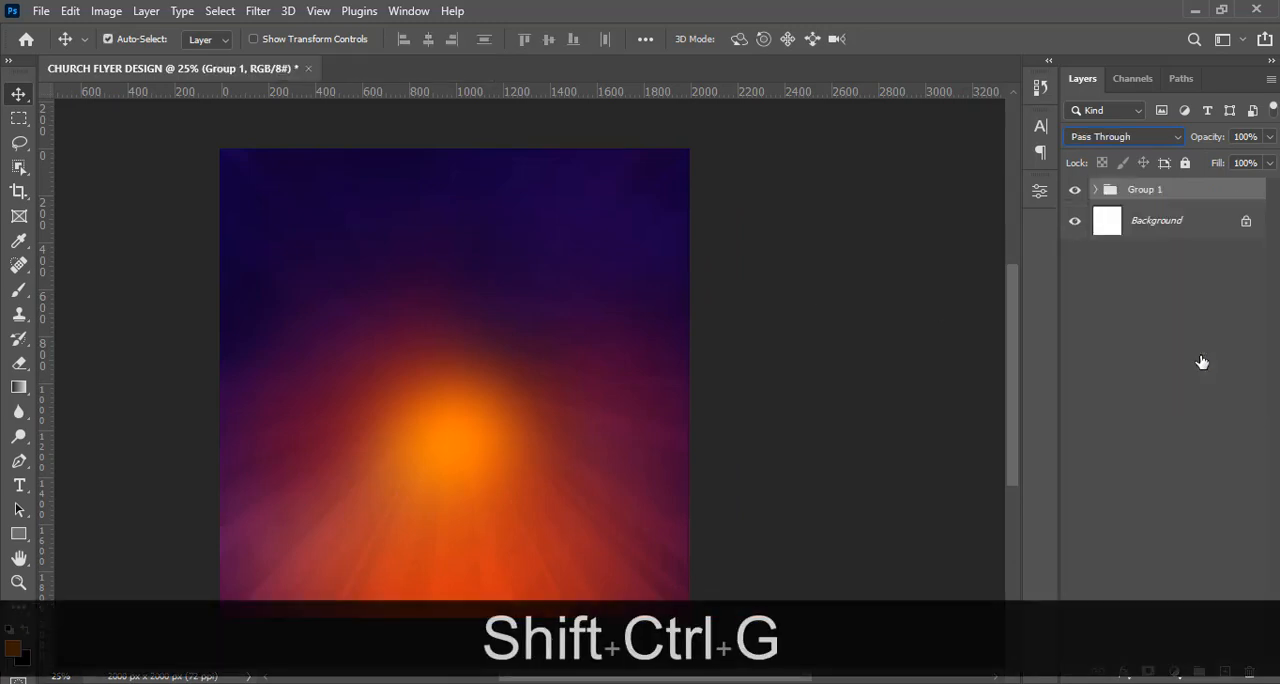
double_click(1148, 193)
key("Caps_Lock")
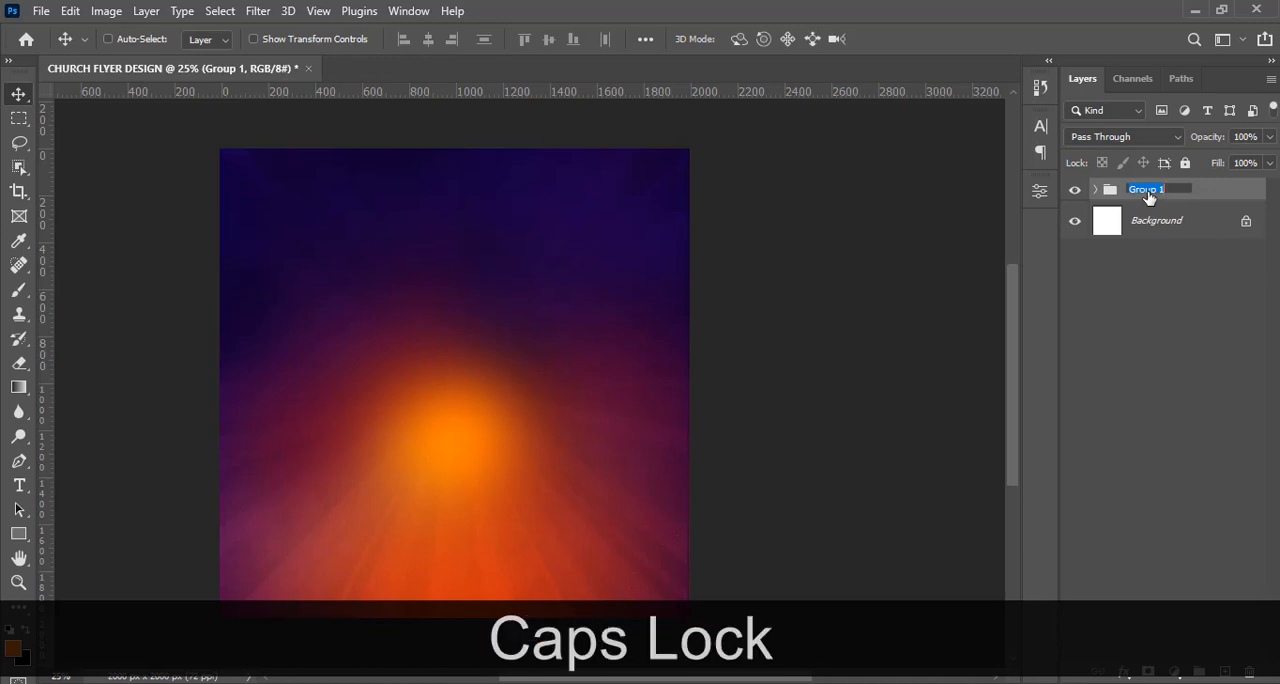
type("BG")
key("Return")
key("ctrl+minus")
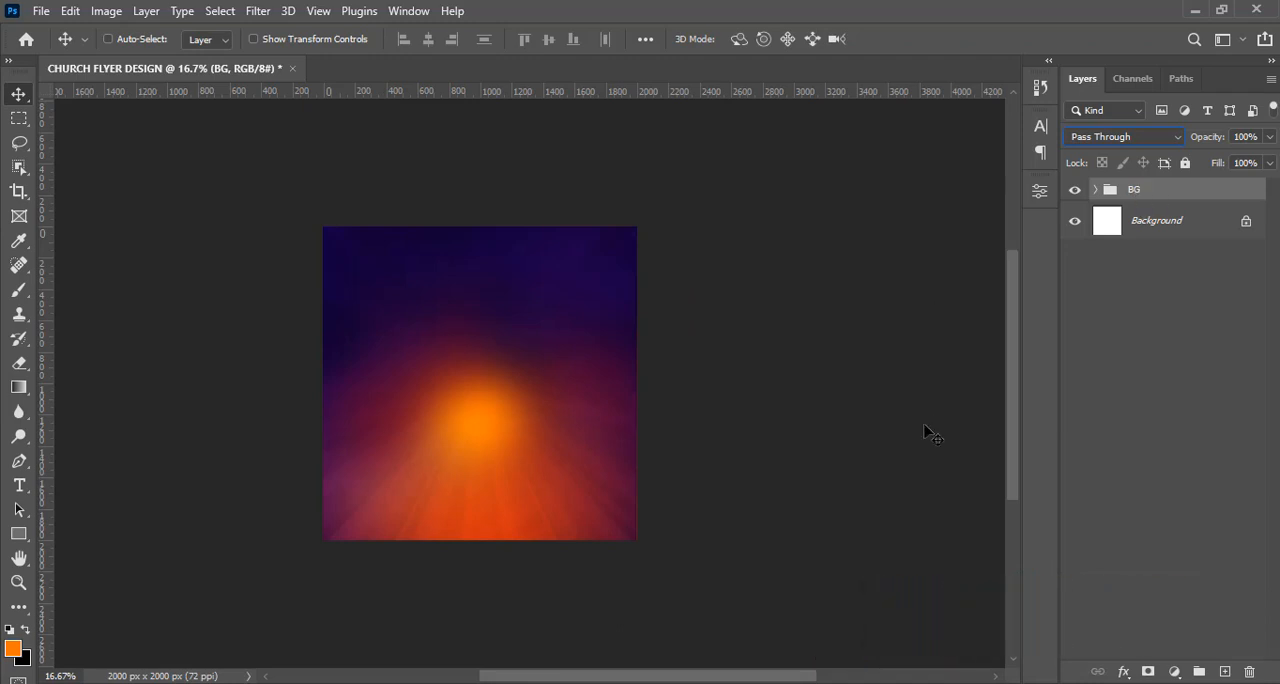
Copy the lines HARVEST and tEMPLE from 8.txt in Notepad and paste them as a new text layer in the flyer's upper middle.
key("alt+Tab")
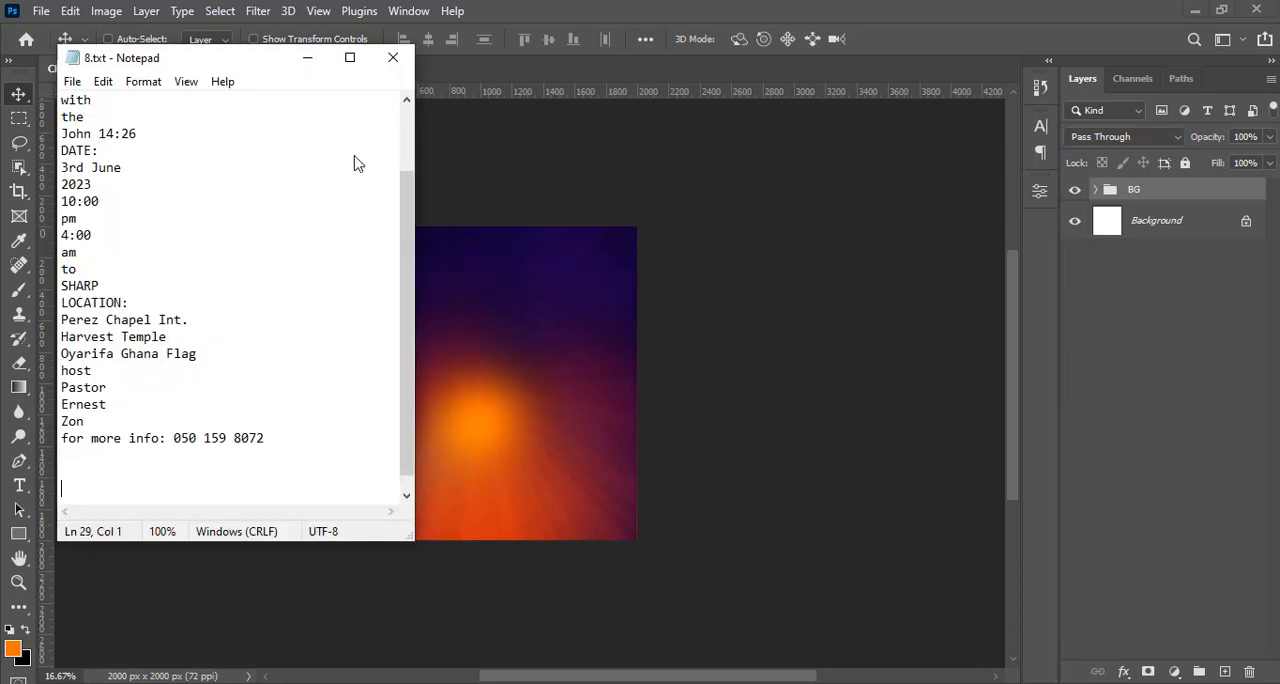
left_click_drag(407, 271, 407, 157)
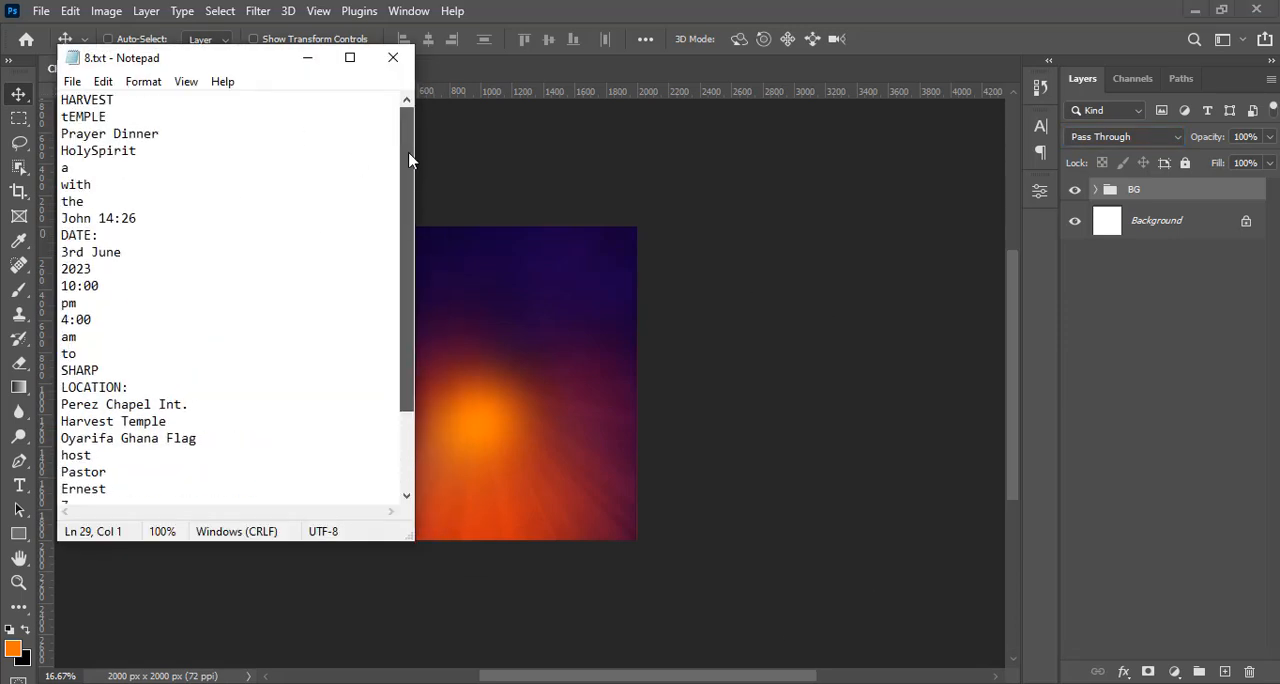
left_click_drag(113, 116, 46, 92)
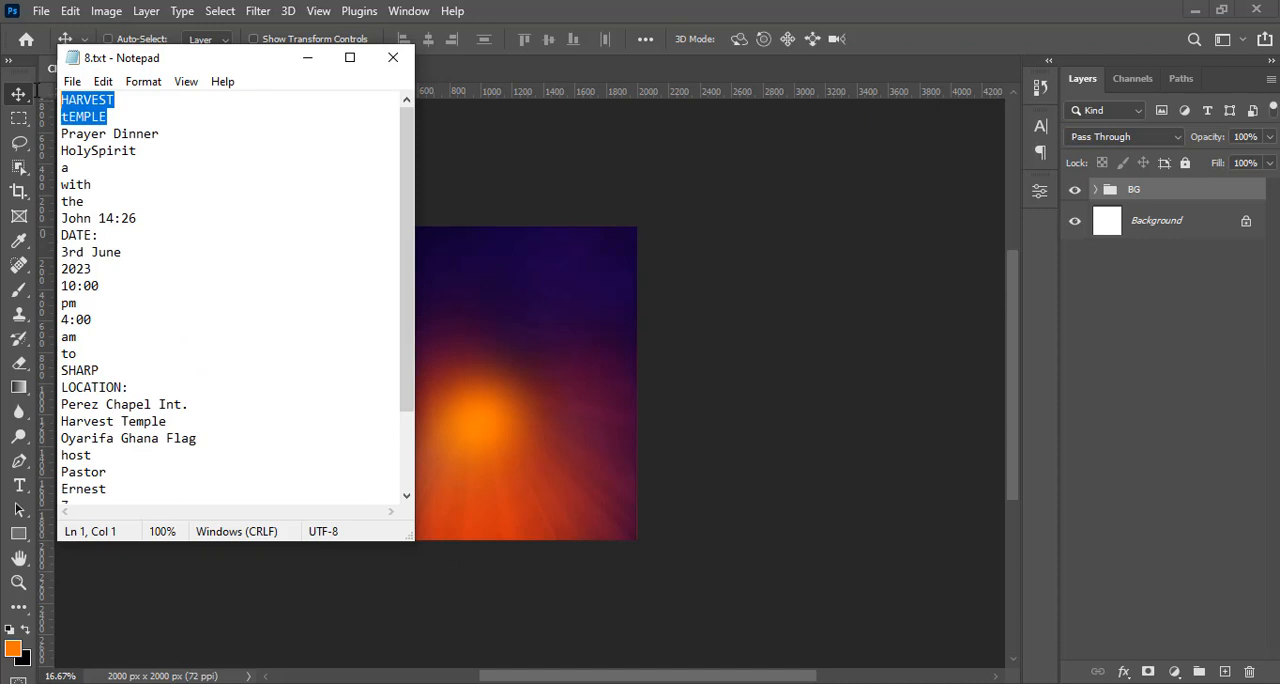
key("ctrl+c")
left_click(576, 8)
key("t")
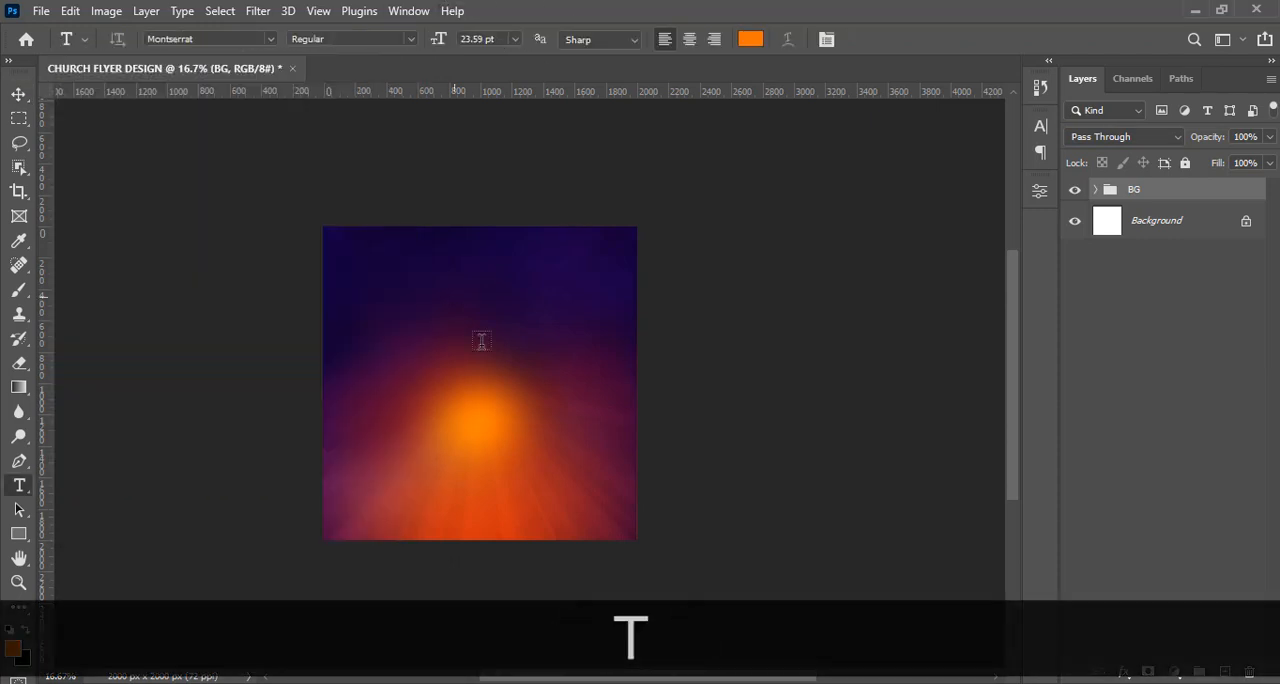
left_click(452, 302)
key("ctrl+v")
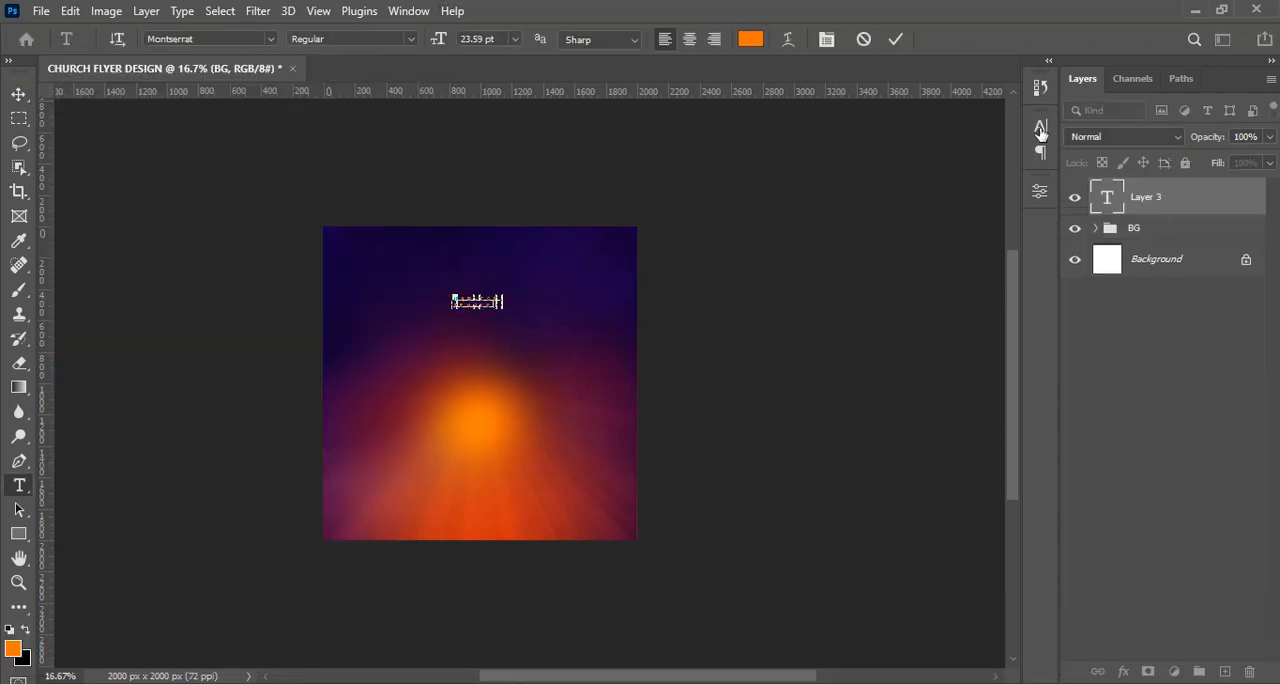
Format the HARVEST TEMPLE text as Montserrat Medium at 17.6 pt, with 17 pt leading and 0 tracking.
left_click(1040, 128)
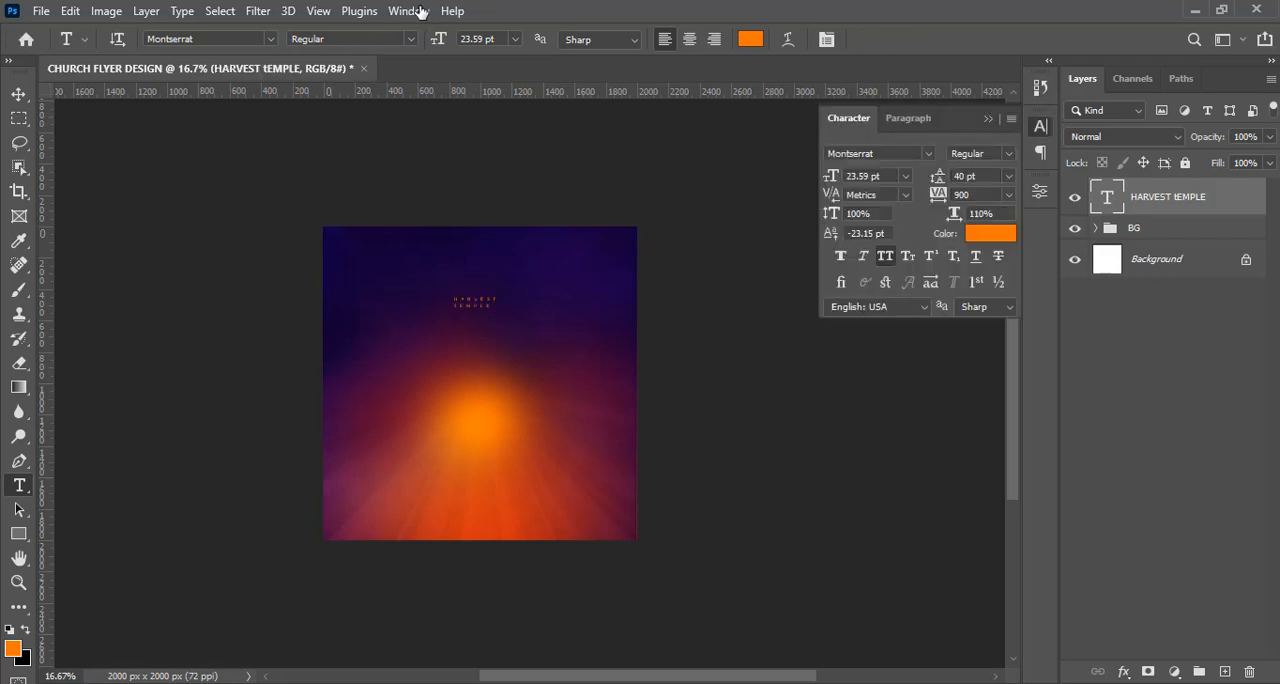
left_click(420, 12)
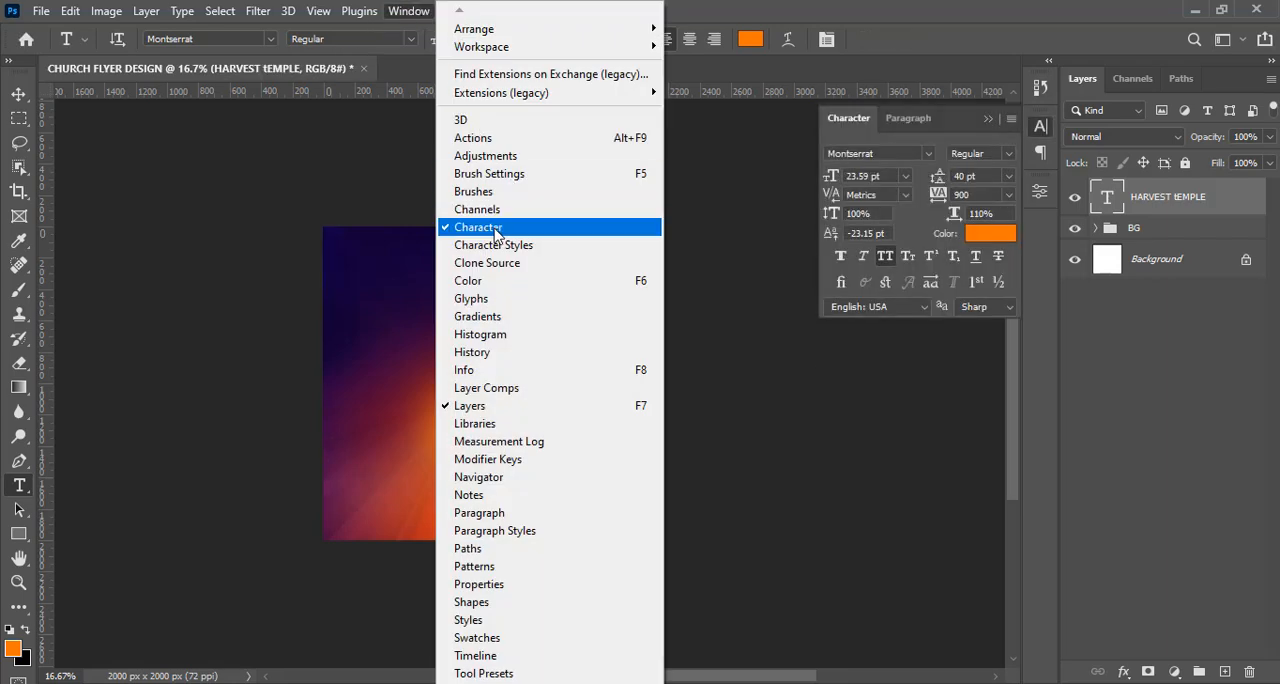
left_click(927, 146)
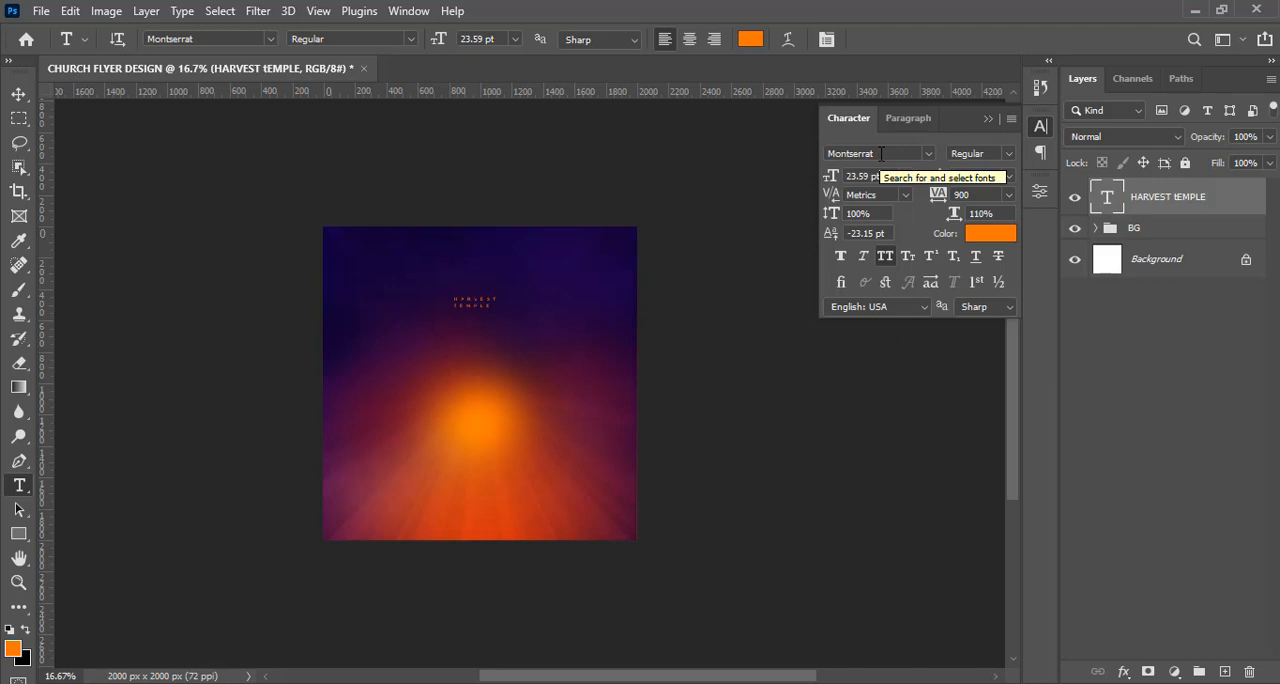
left_click(1005, 155)
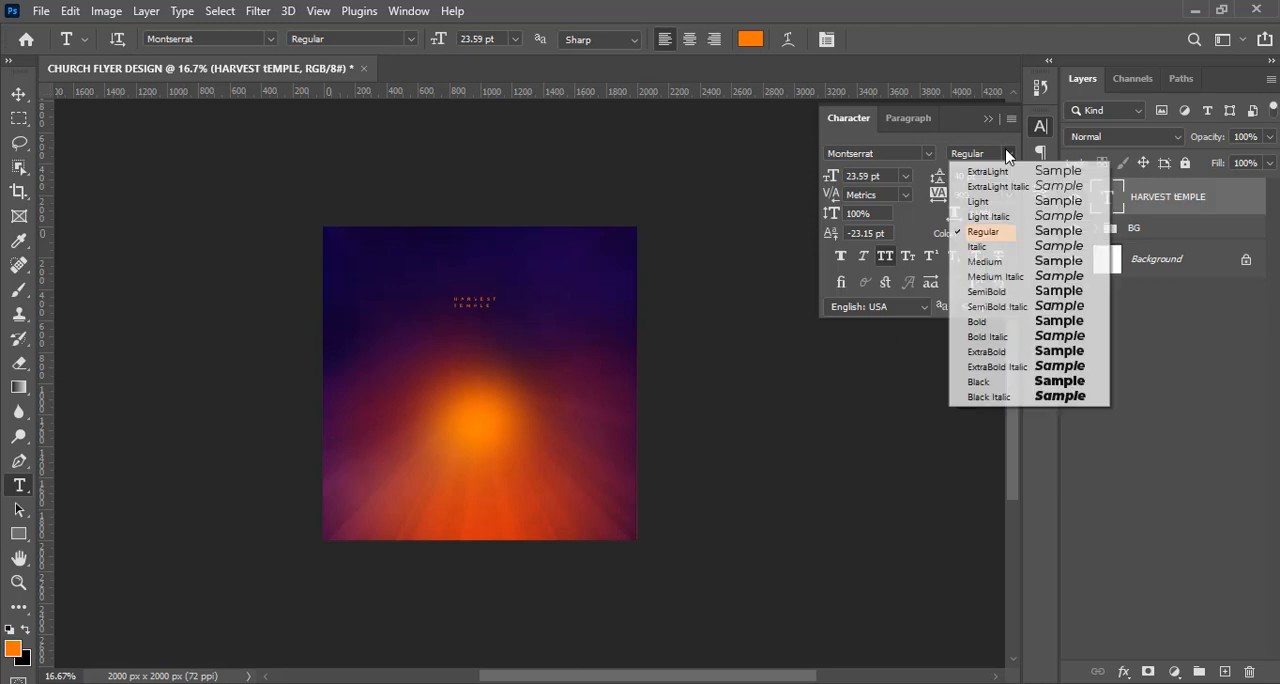
left_click(1001, 264)
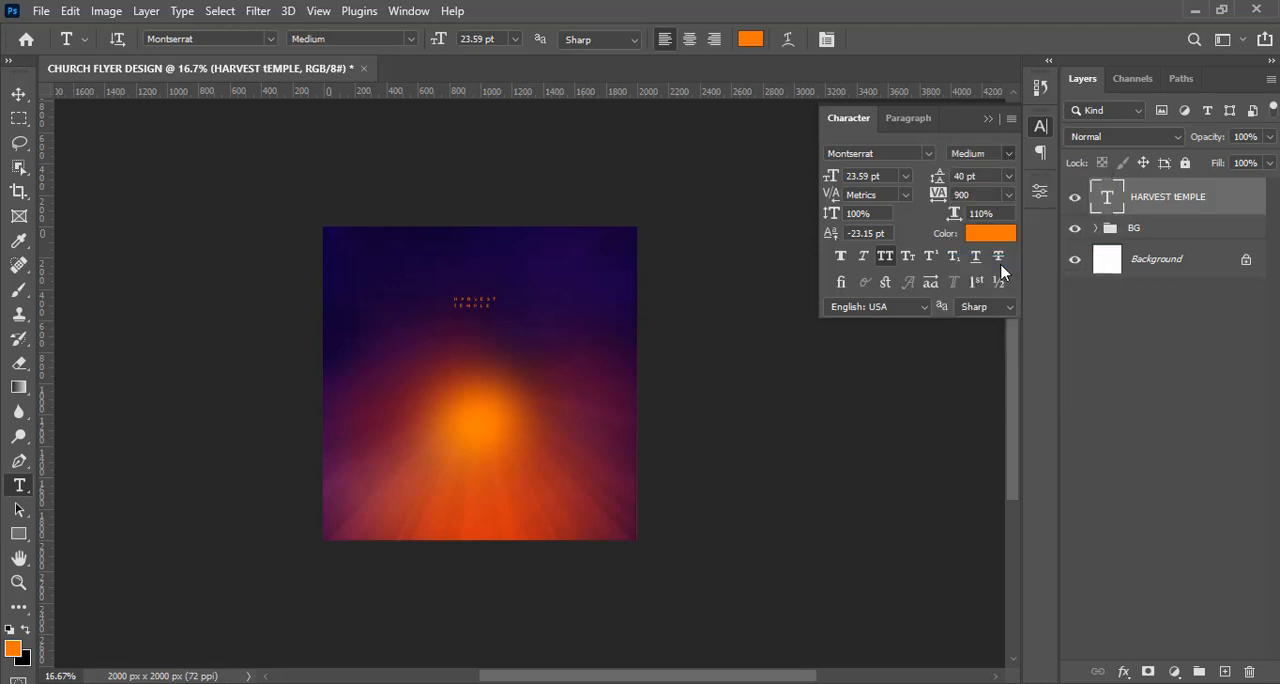
left_click(968, 176)
type("17")
key("Return")
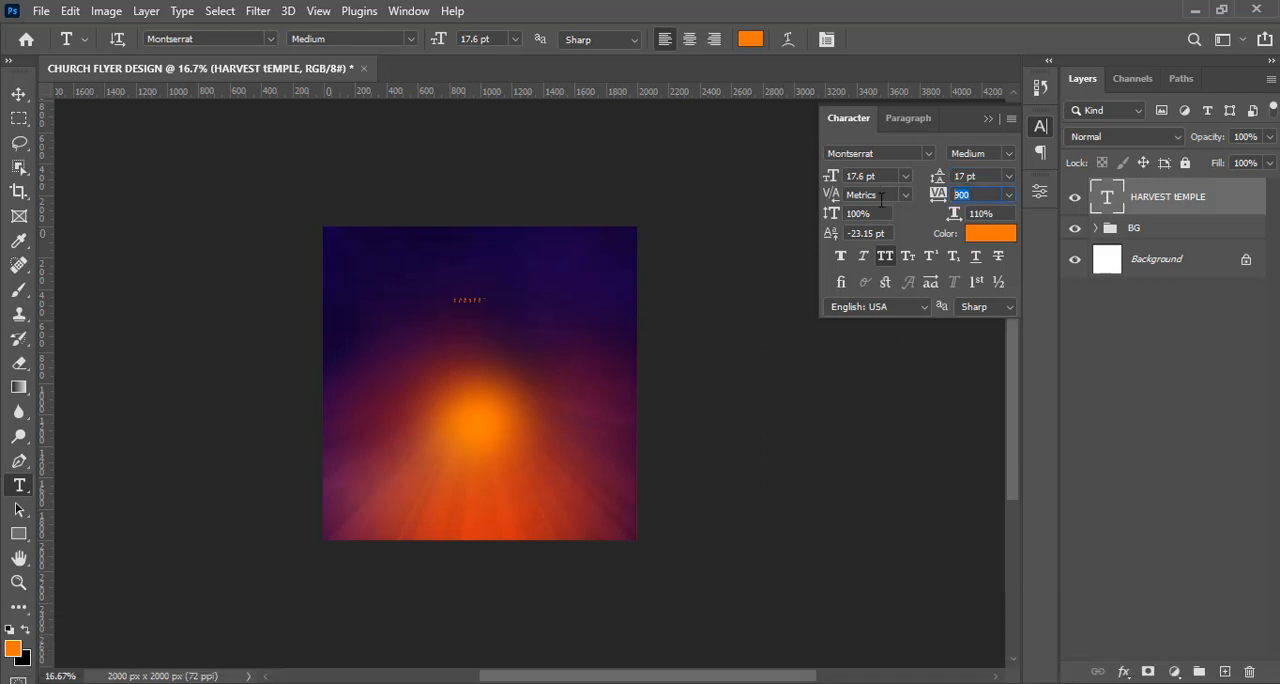
type("0")
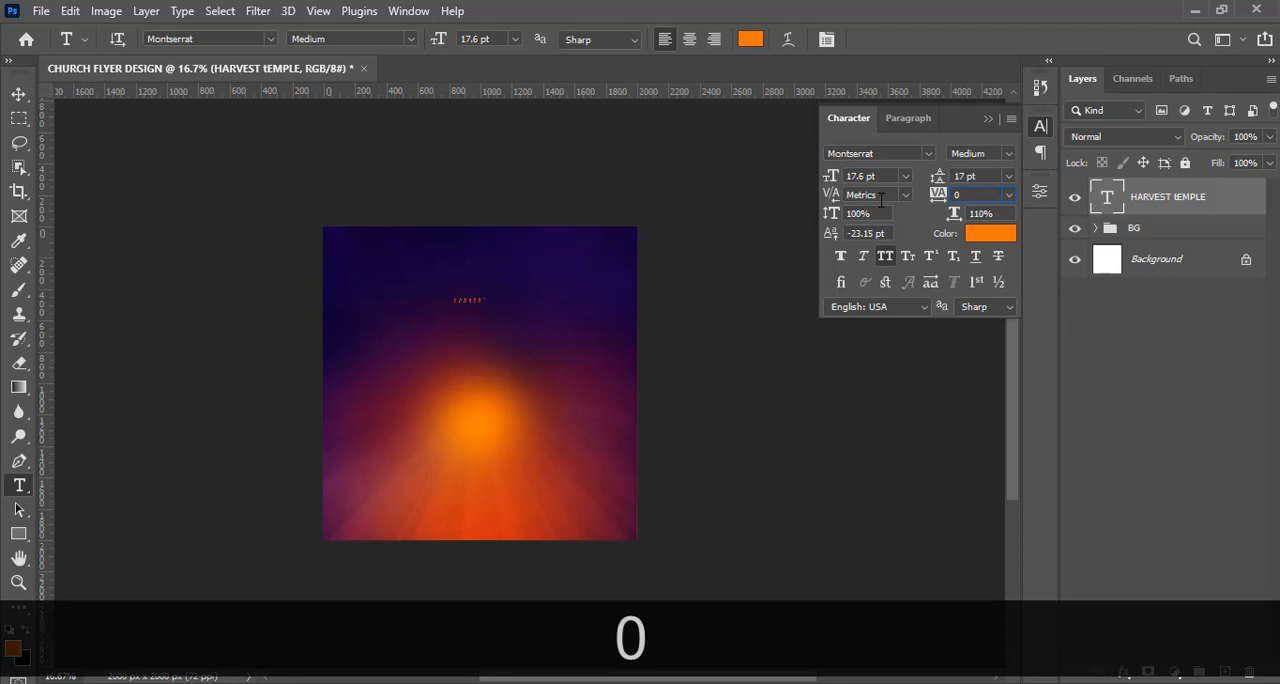
key("Return")
Show the guides, enlarge the HARVEST TEMPLE text to about 57.38 pt and position it at the flyer's upper centre.
key("ctrl+0")
key("ctrl+h")
key("ctrl+h")
key("ctrl+minus")
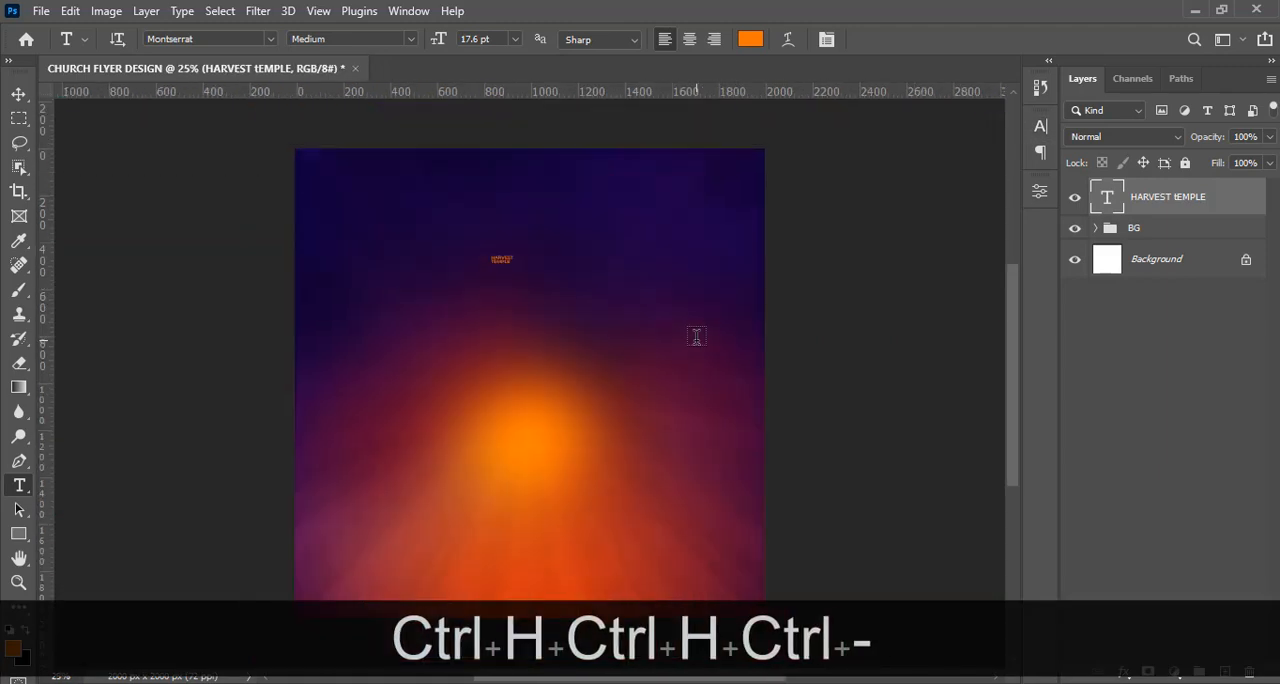
key("ctrl+t")
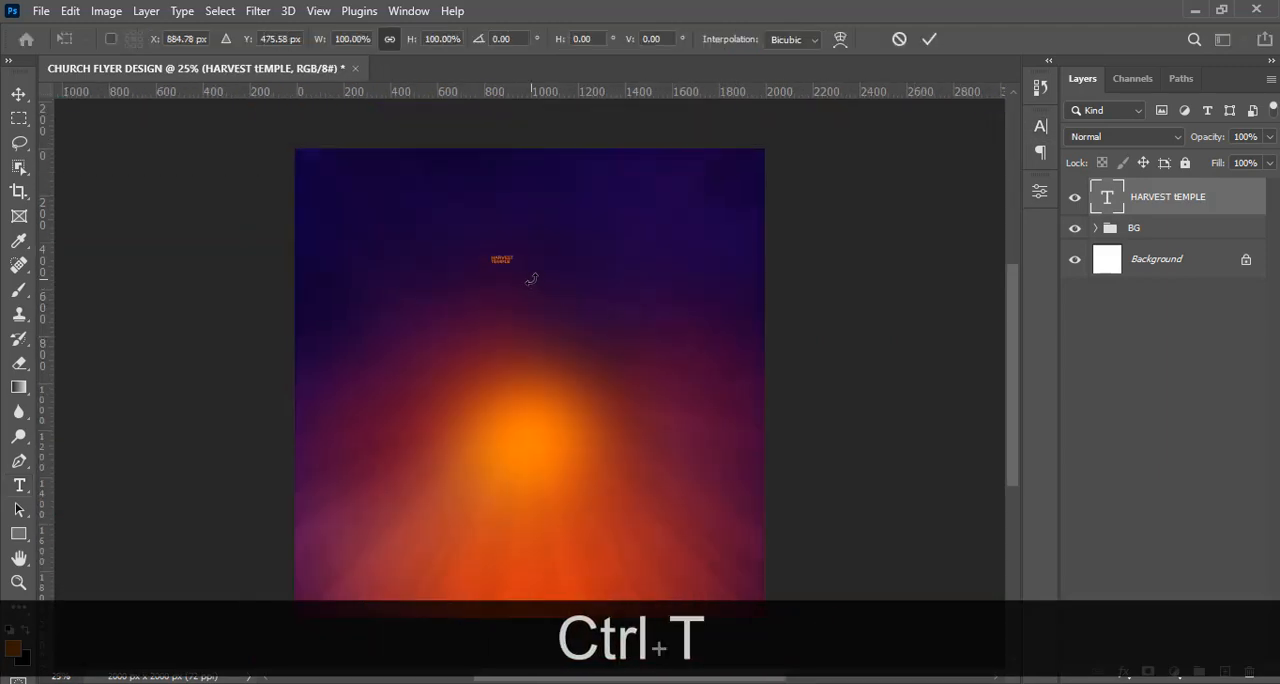
key("ctrl+h")
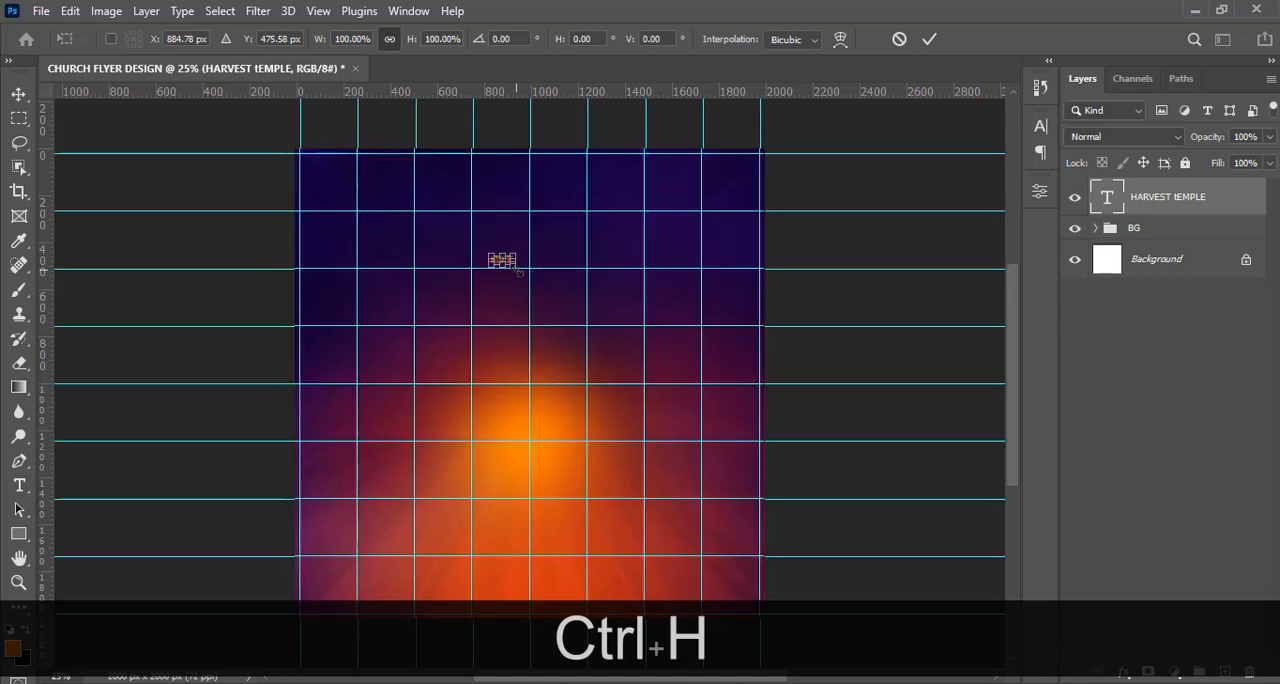
left_click_drag(516, 270, 559, 234)
key("Return")
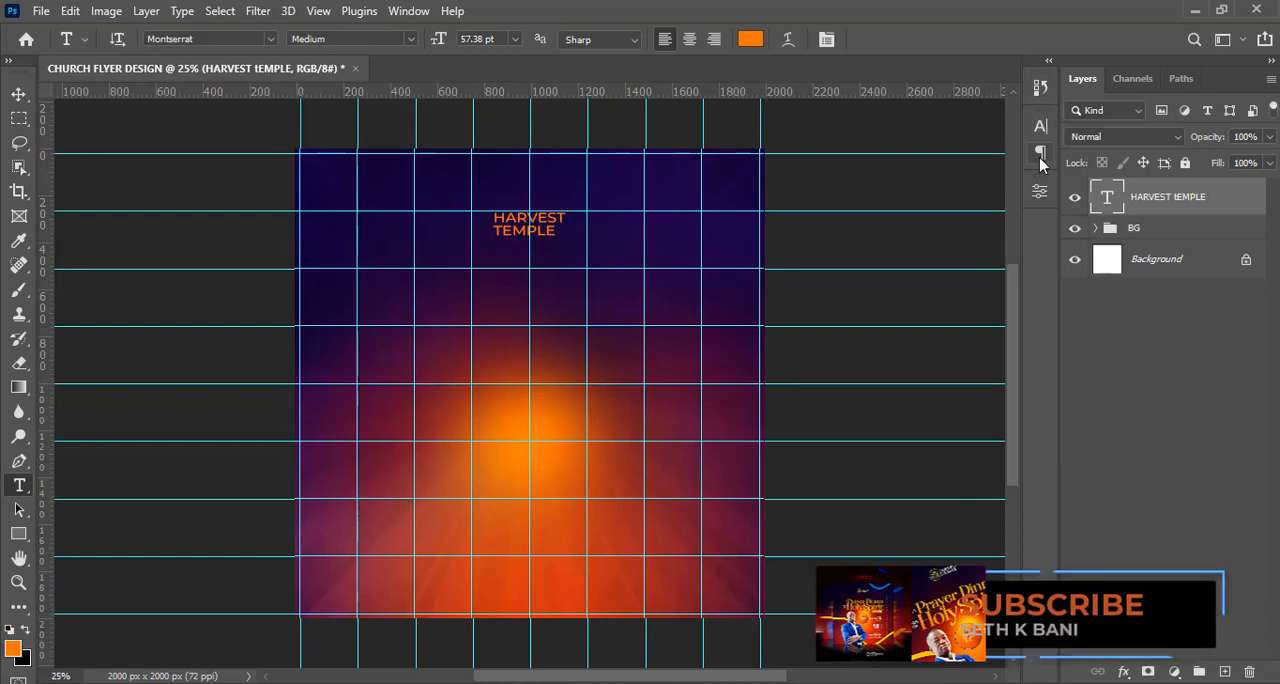
Change the HARVEST TEMPLE text colour to white (ffffff).
left_click(1041, 158)
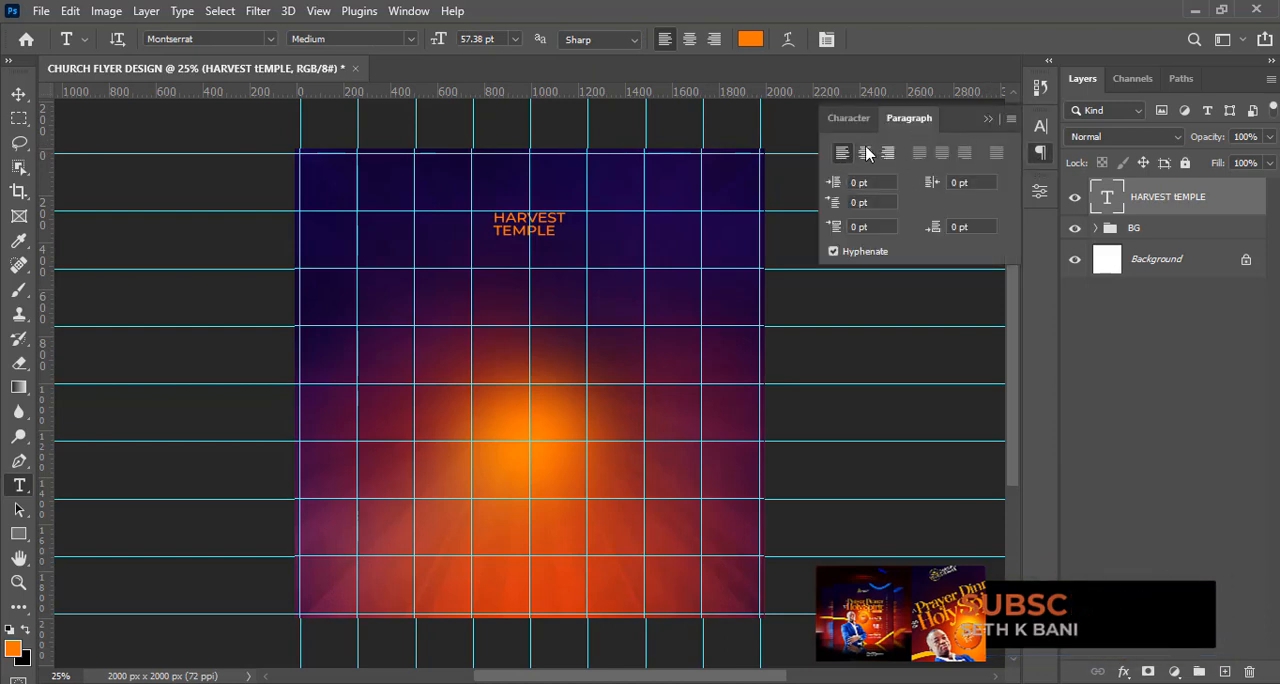
left_click(988, 119)
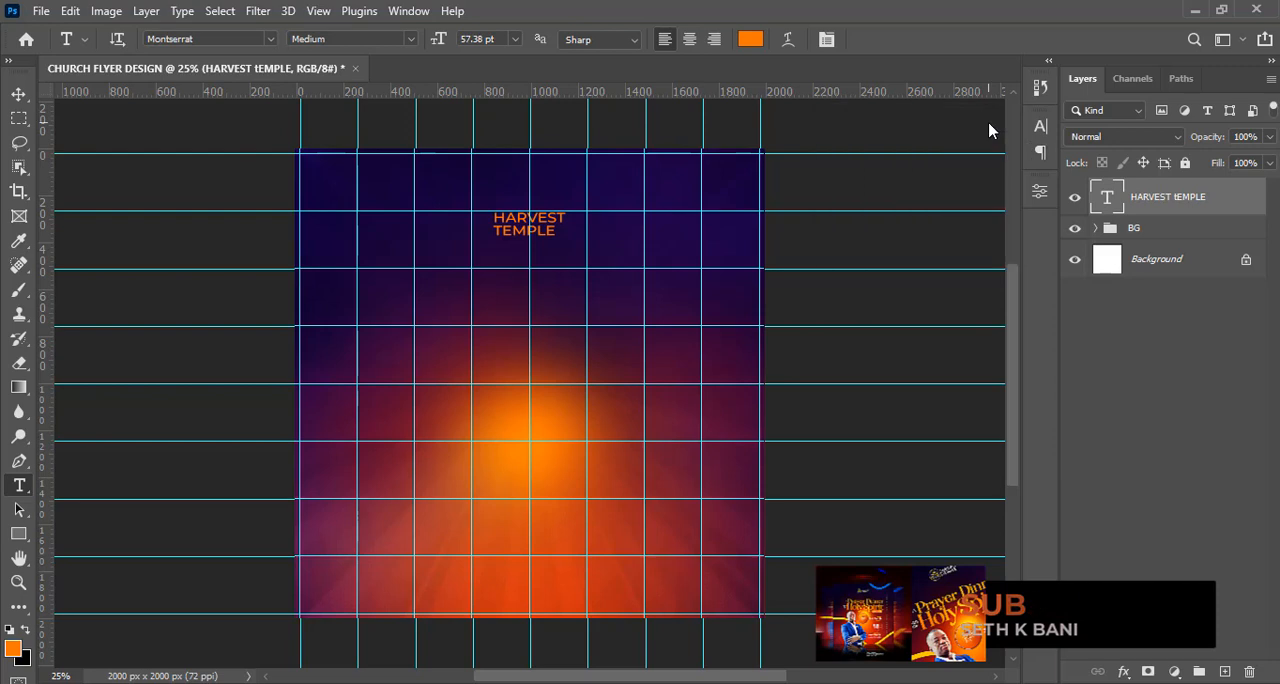
left_click(1041, 152)
left_click(1041, 126)
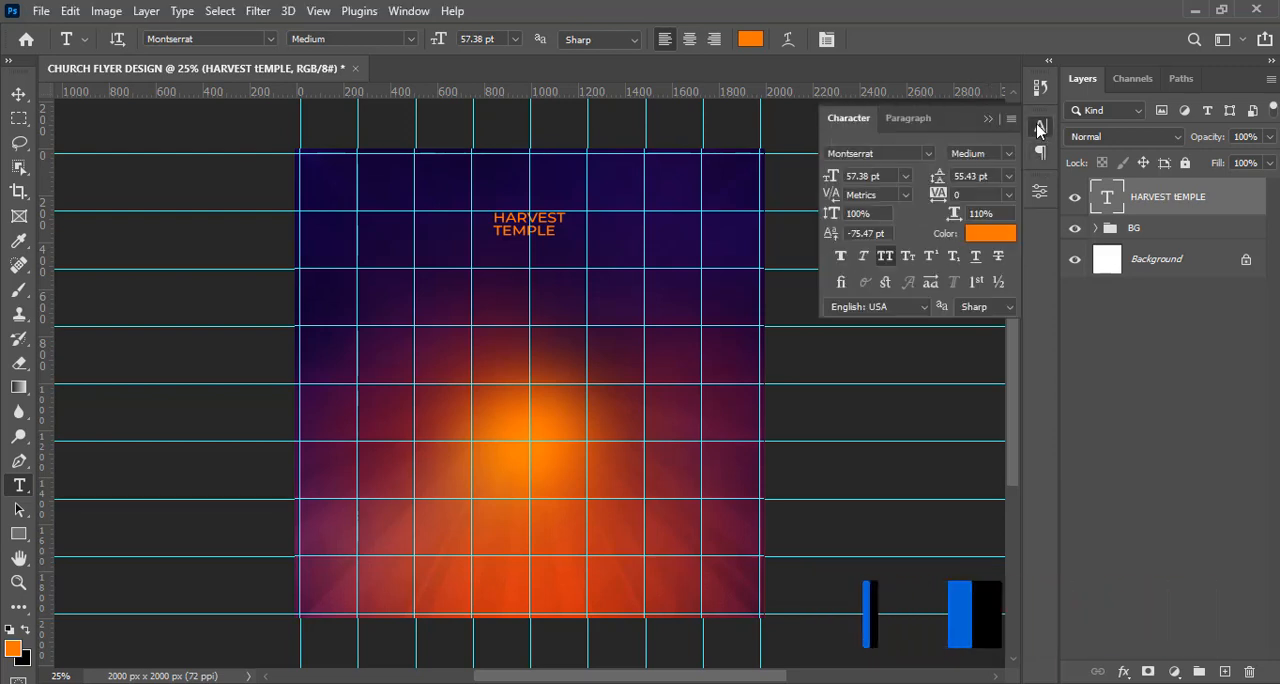
left_click(987, 245)
left_click_drag(763, 163, 706, 120)
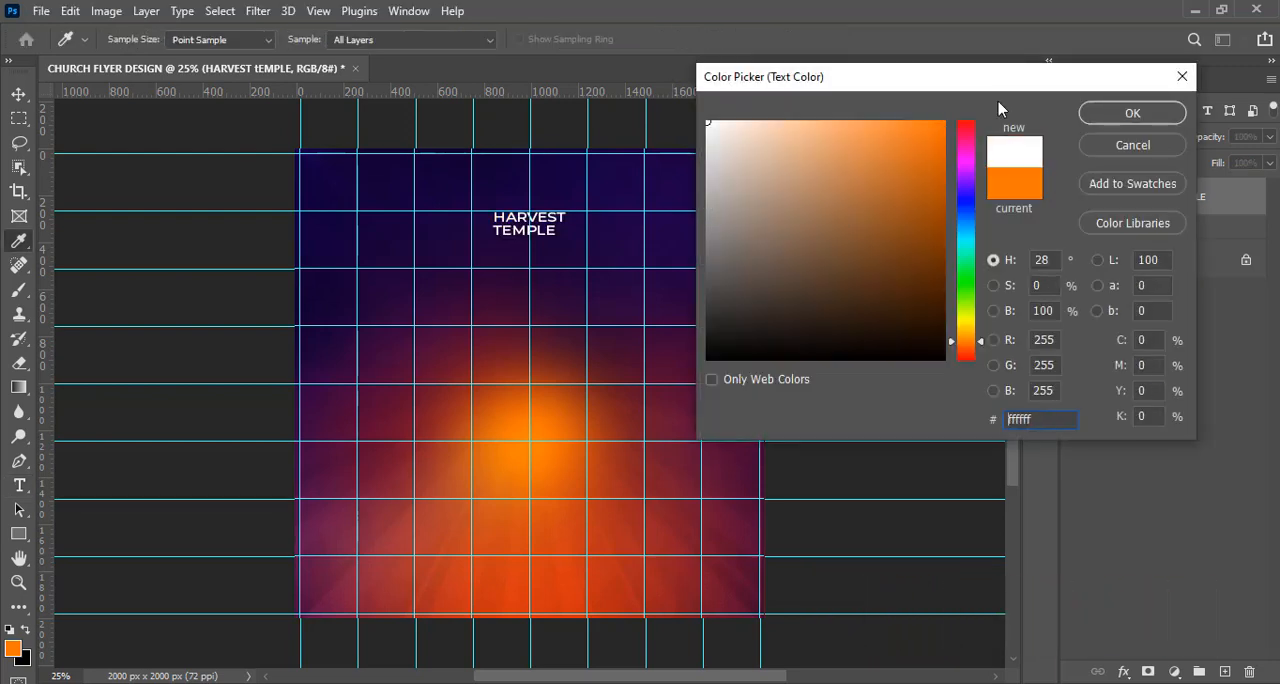
left_click(1128, 114)
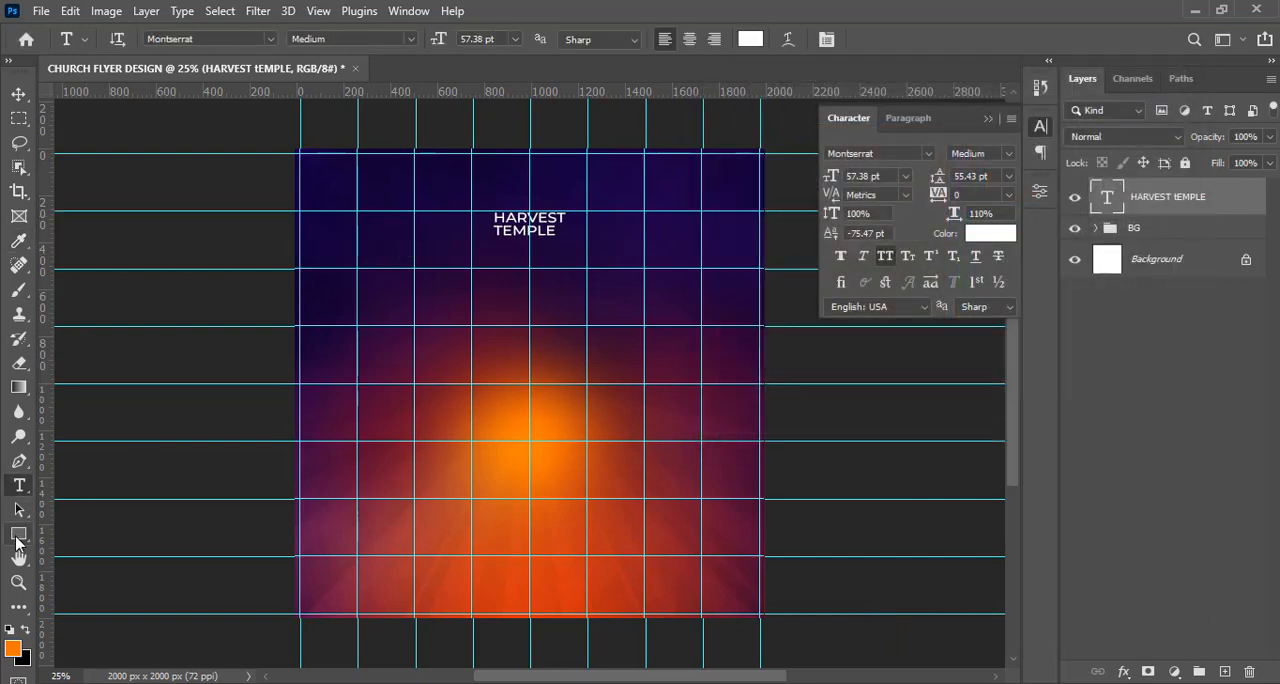
Place PEREZ CHAPEL LOGO COMPONENT copy.png from the DONE folder into the flyer and shrink it to about half its size.
key("alt+Tab")
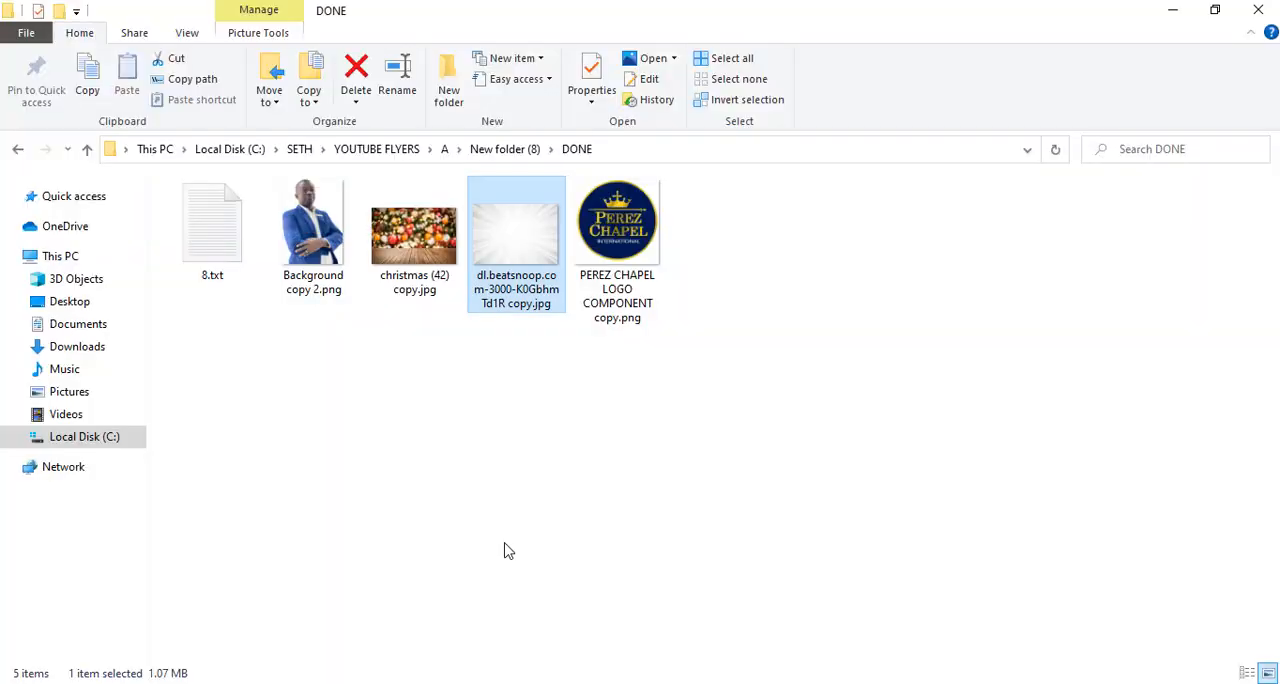
left_click_drag(617, 235, 440, 348)
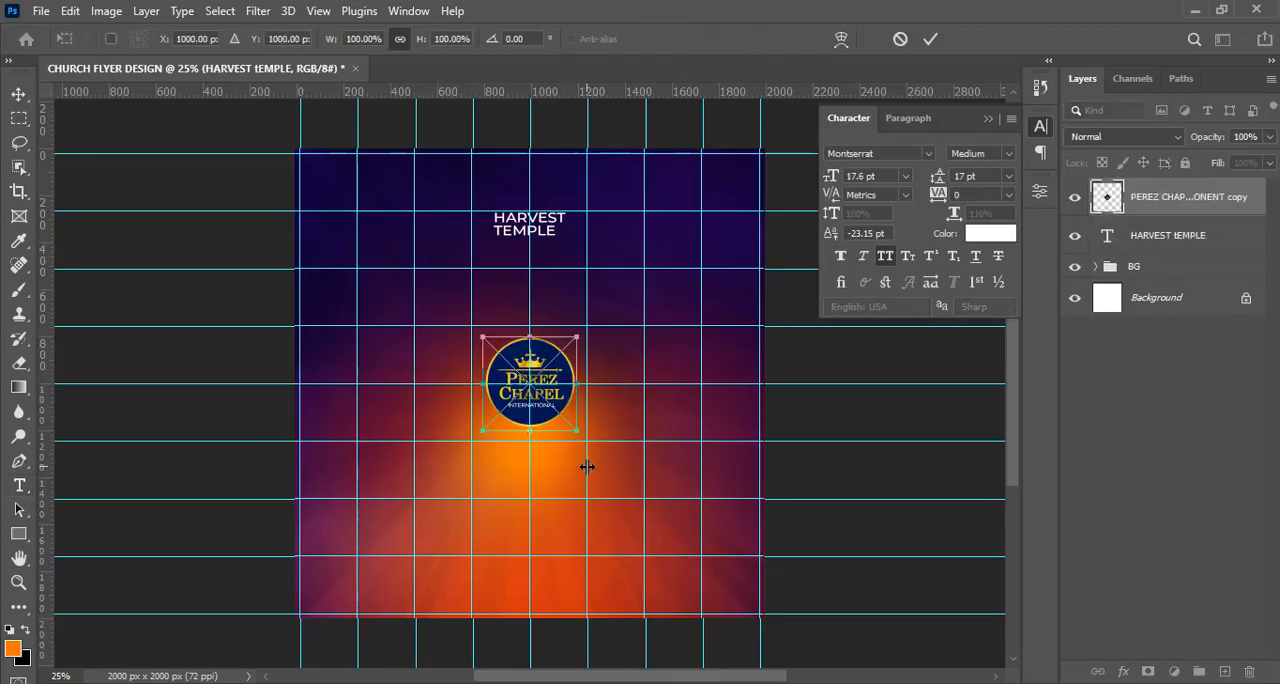
left_click_drag(578, 437, 541, 386)
key("Return")
key("v")
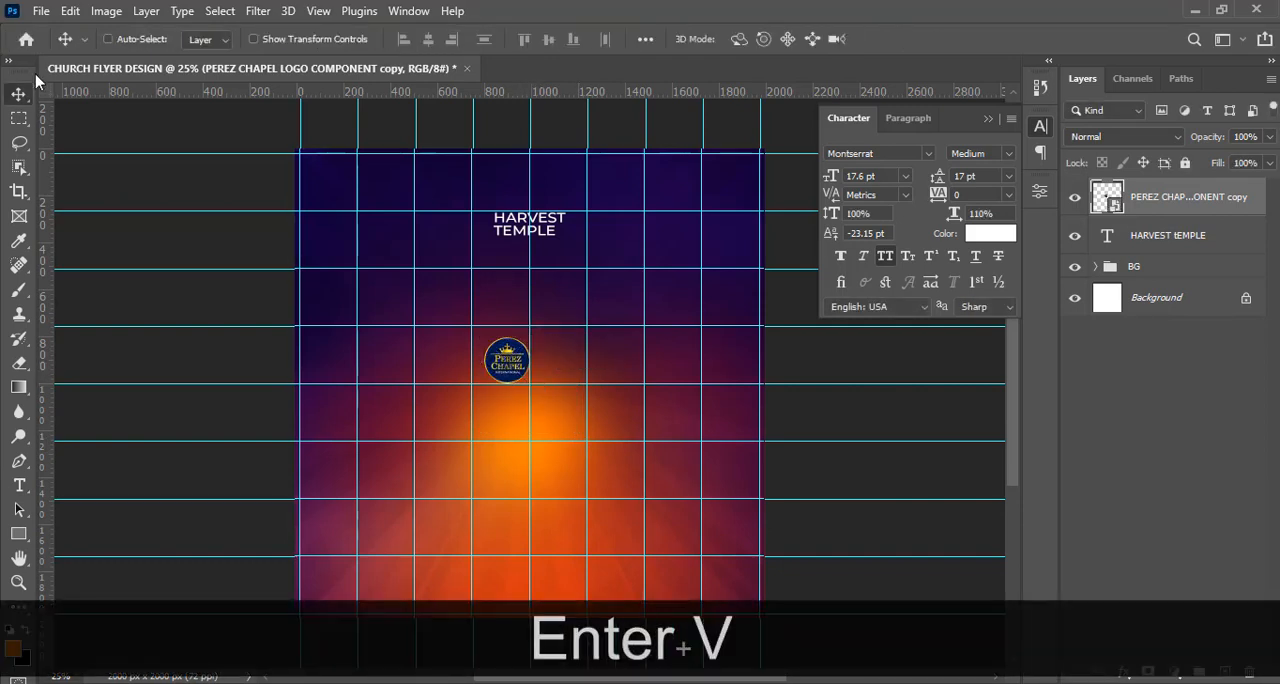
Move the Perez Chapel logo to the left of the HARVEST TEMPLE text and nudge it left to leave a small gap.
left_click_drag(501, 360, 465, 221)
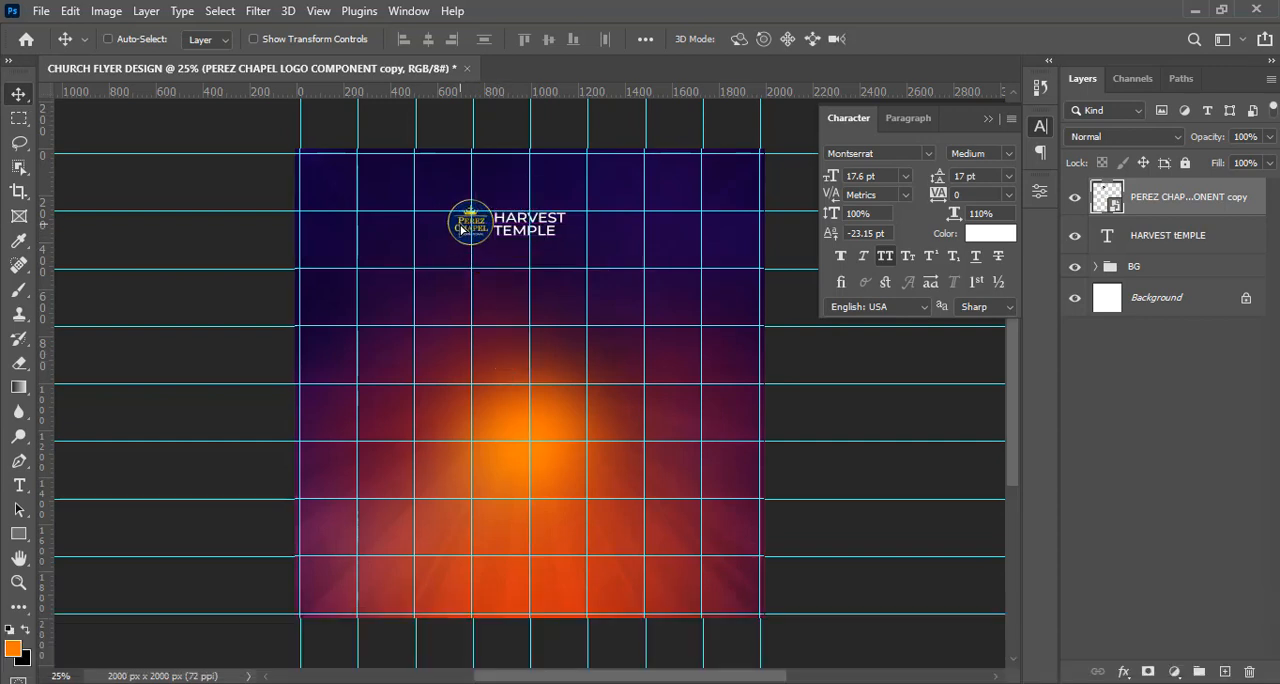
key("Left")
key("Left")
key("Left")
key("Left")
key("Left")
key("Left")
key("Left")
key("Left")
key("Left")
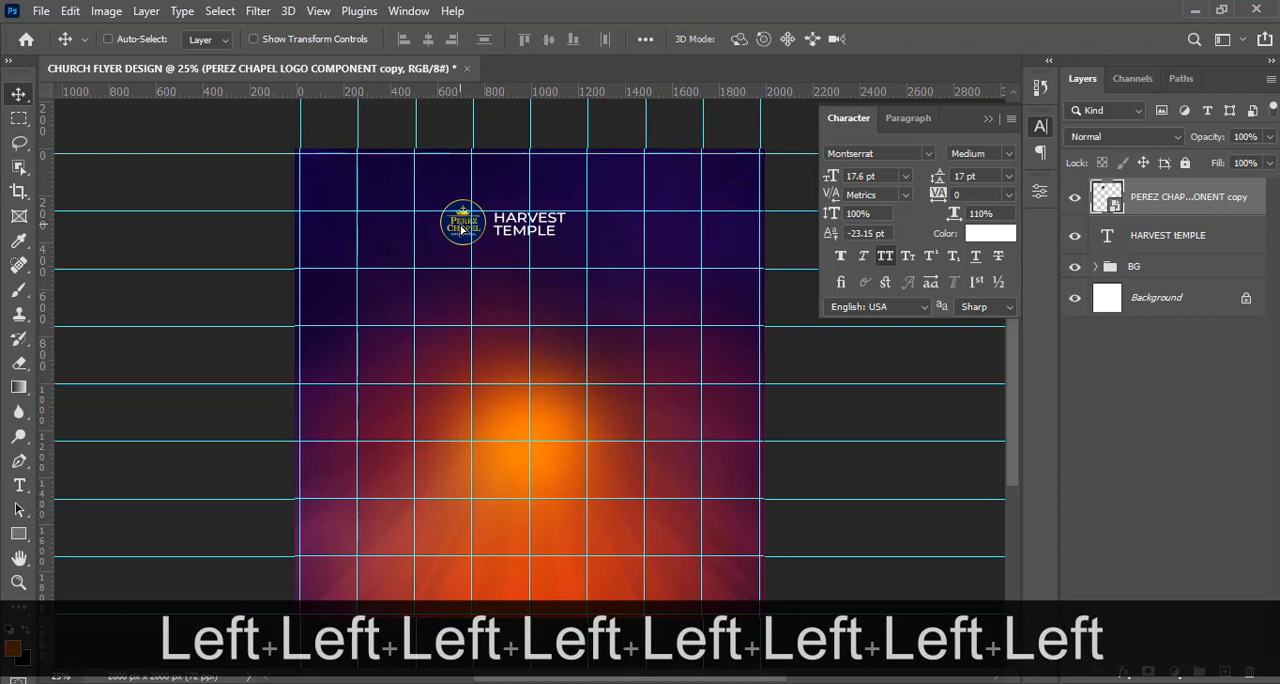
Hide the guides and draw a thin vertical rectangle, about 4 x 121 px, between the Perez Chapel logo and the HARVEST TEMPLE text.
key("ctrl+equal")
key("ctrl+equal")
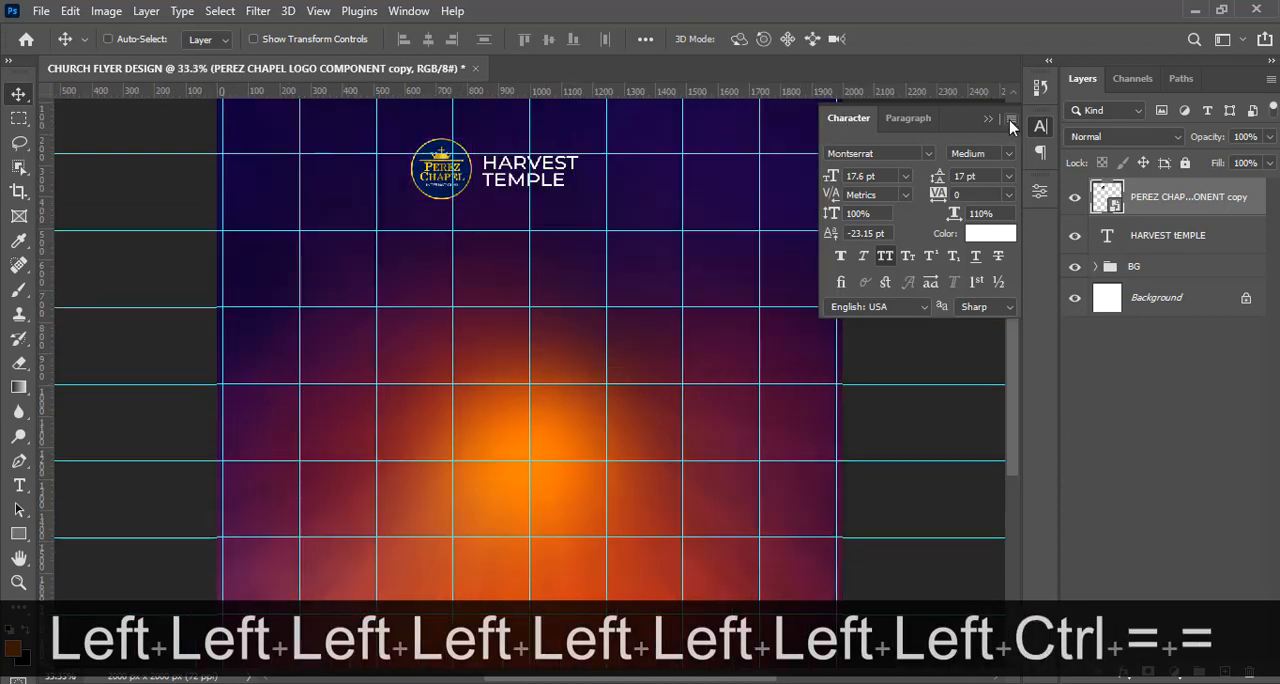
left_click(1010, 124)
key("ctrl+h")
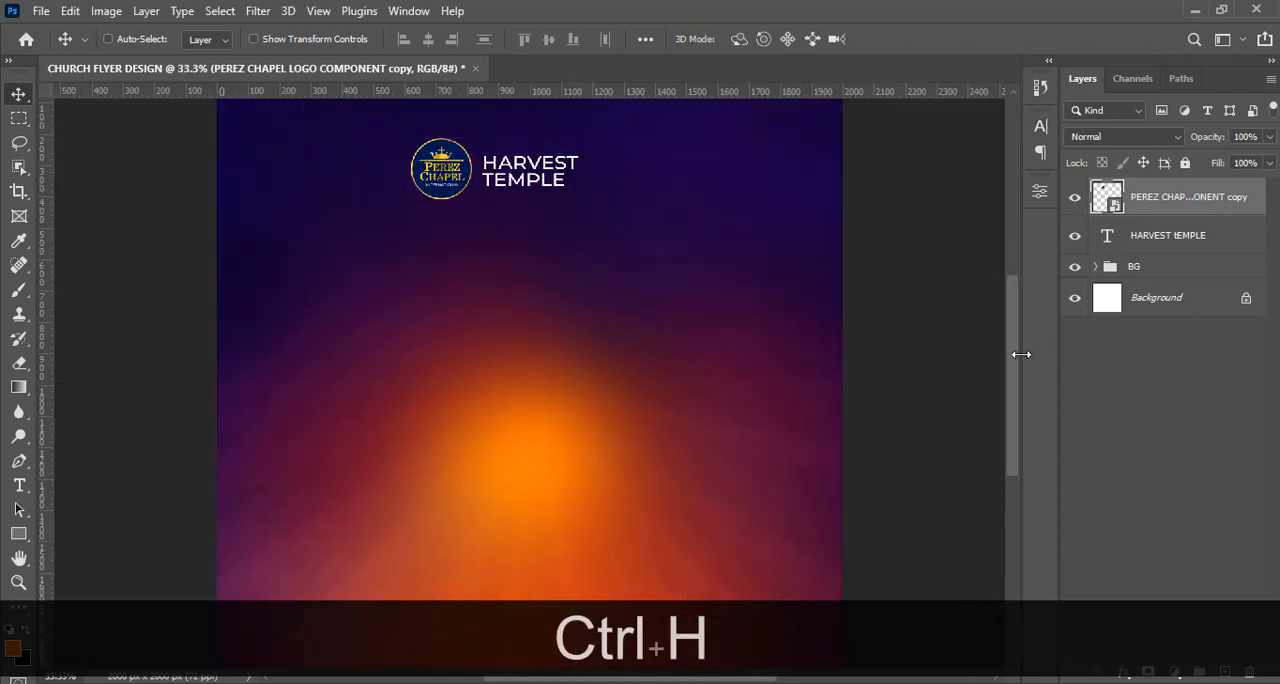
scroll(1013, 346, "up", 2)
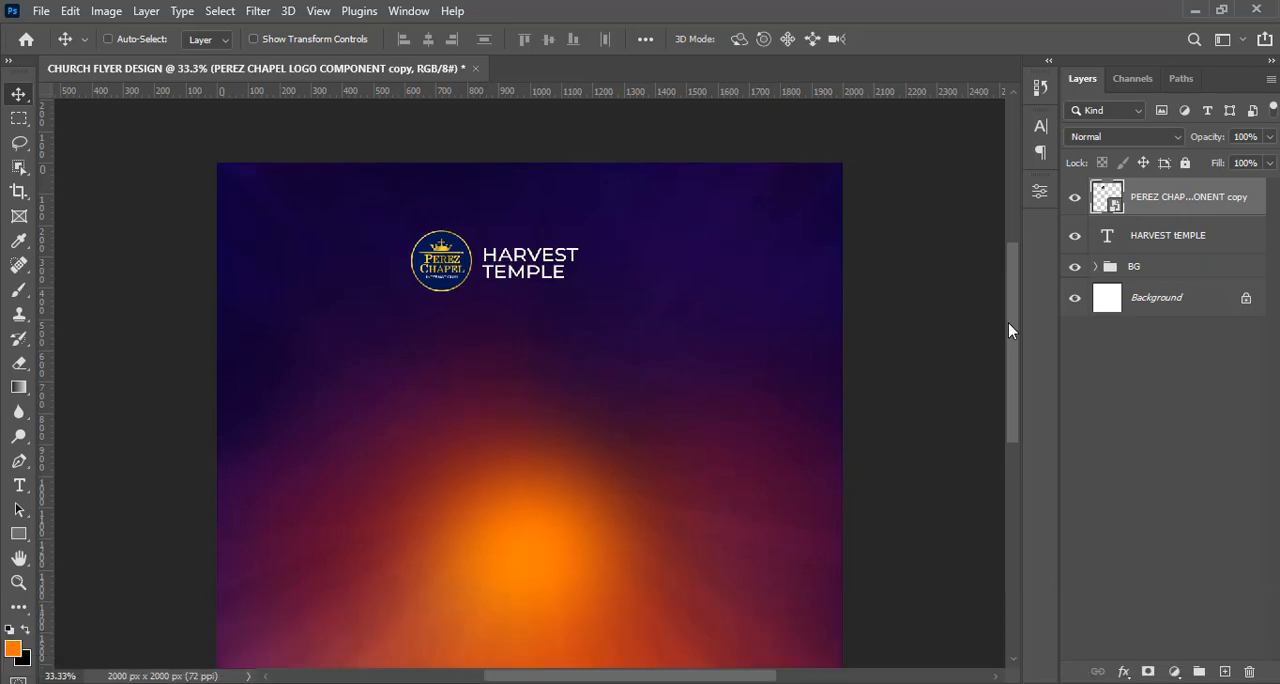
left_click(25, 535)
left_click(80, 534)
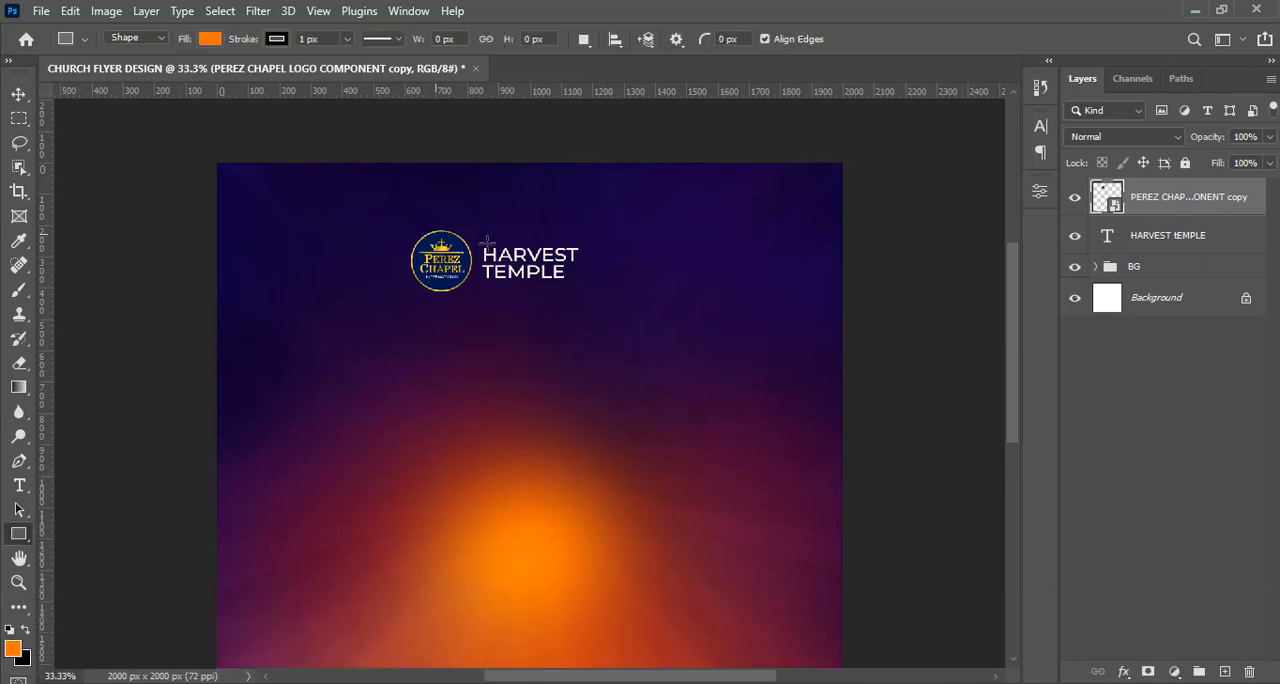
left_click_drag(479, 240, 479, 280)
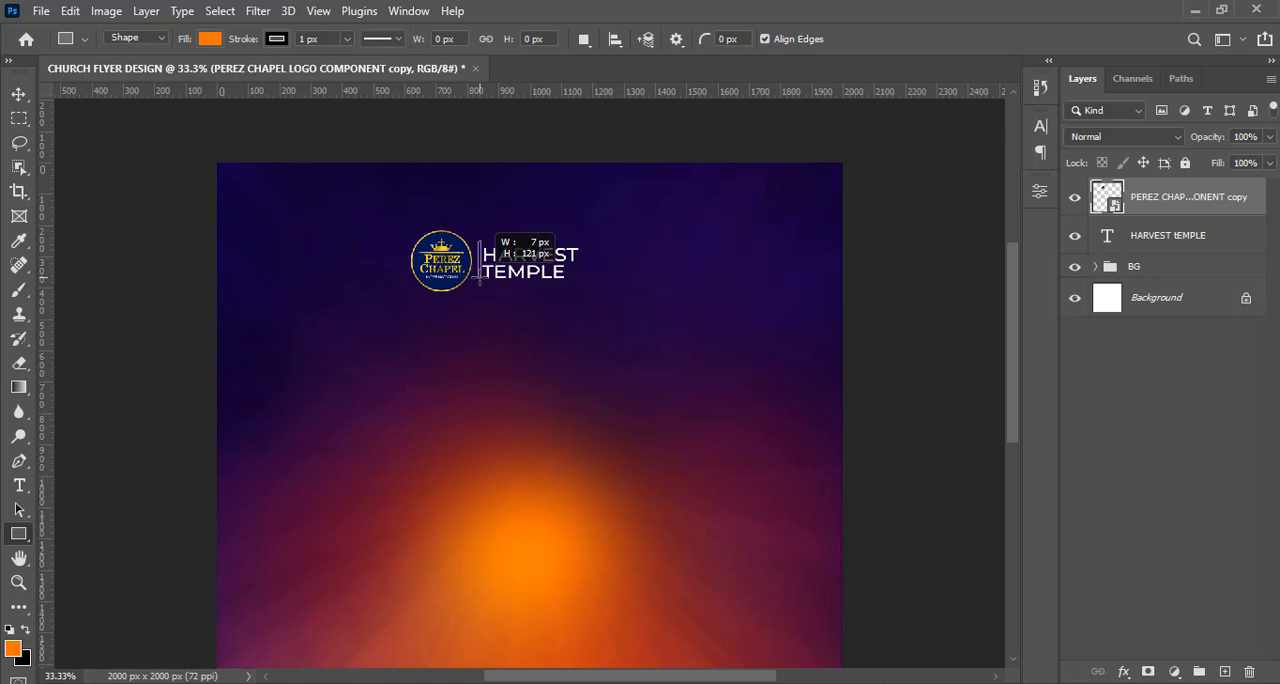
left_click_drag(478, 241, 481, 241)
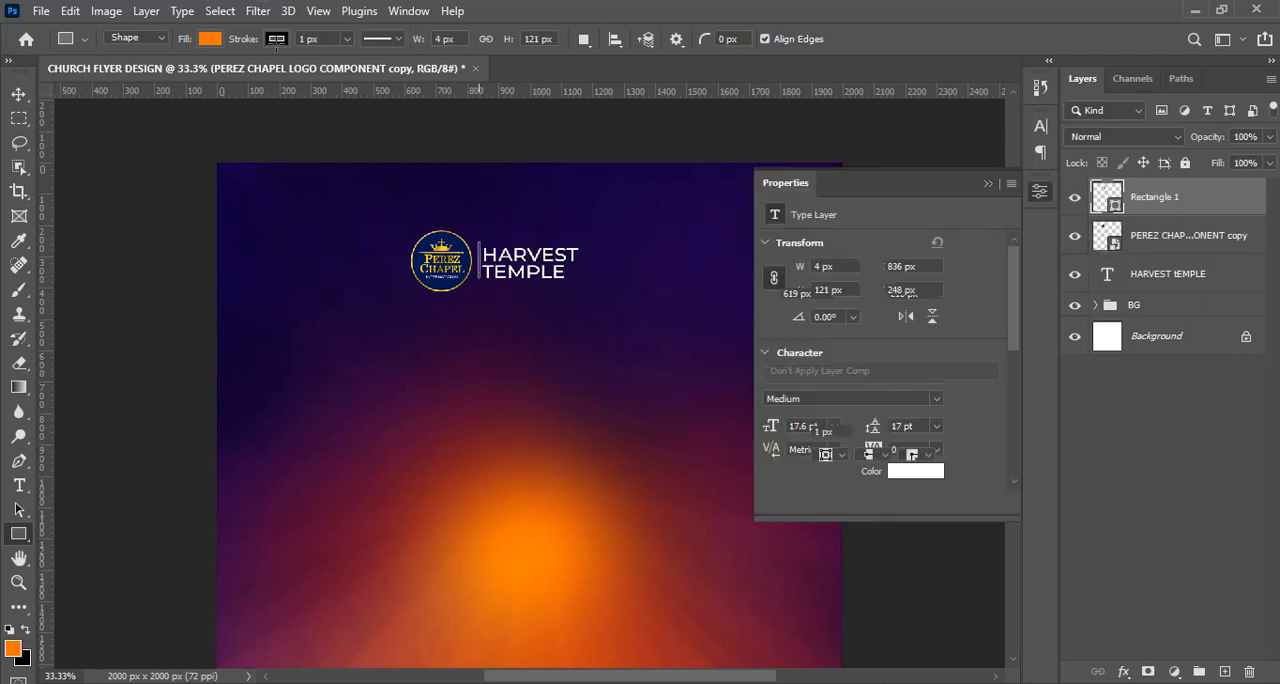
Remove the thin rectangle's stroke and set its fill to white.
left_click(277, 39)
left_click(167, 76)
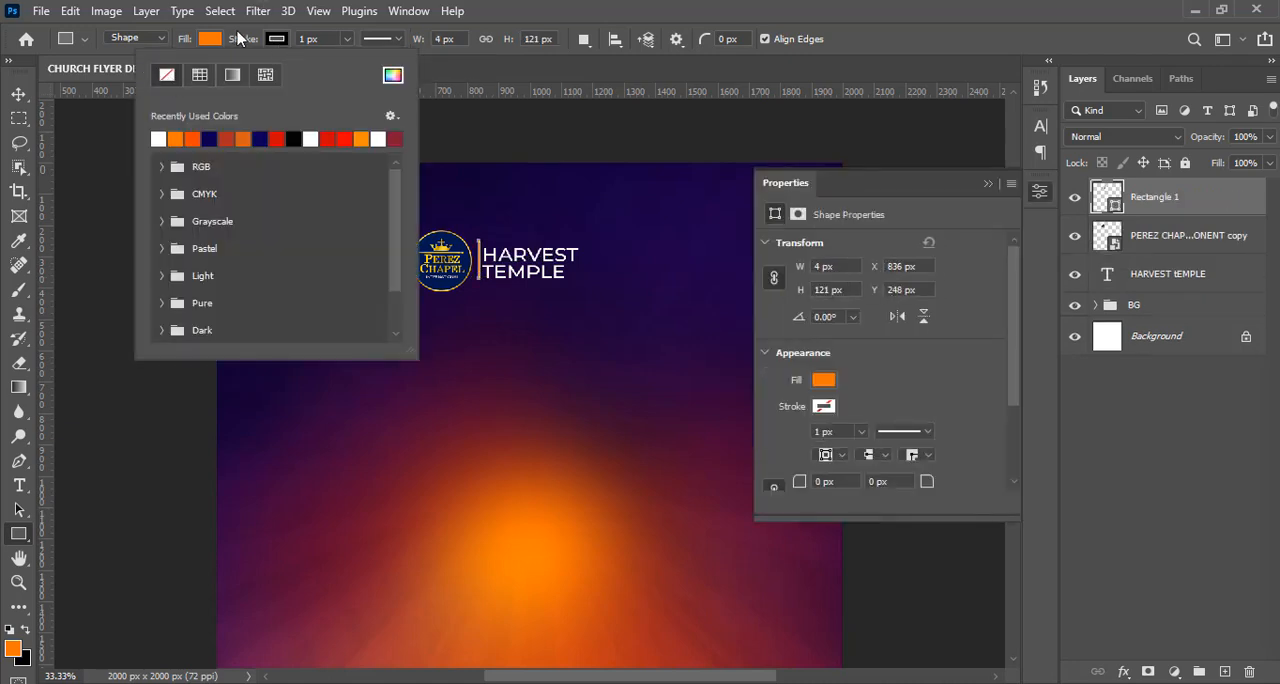
left_click(210, 39)
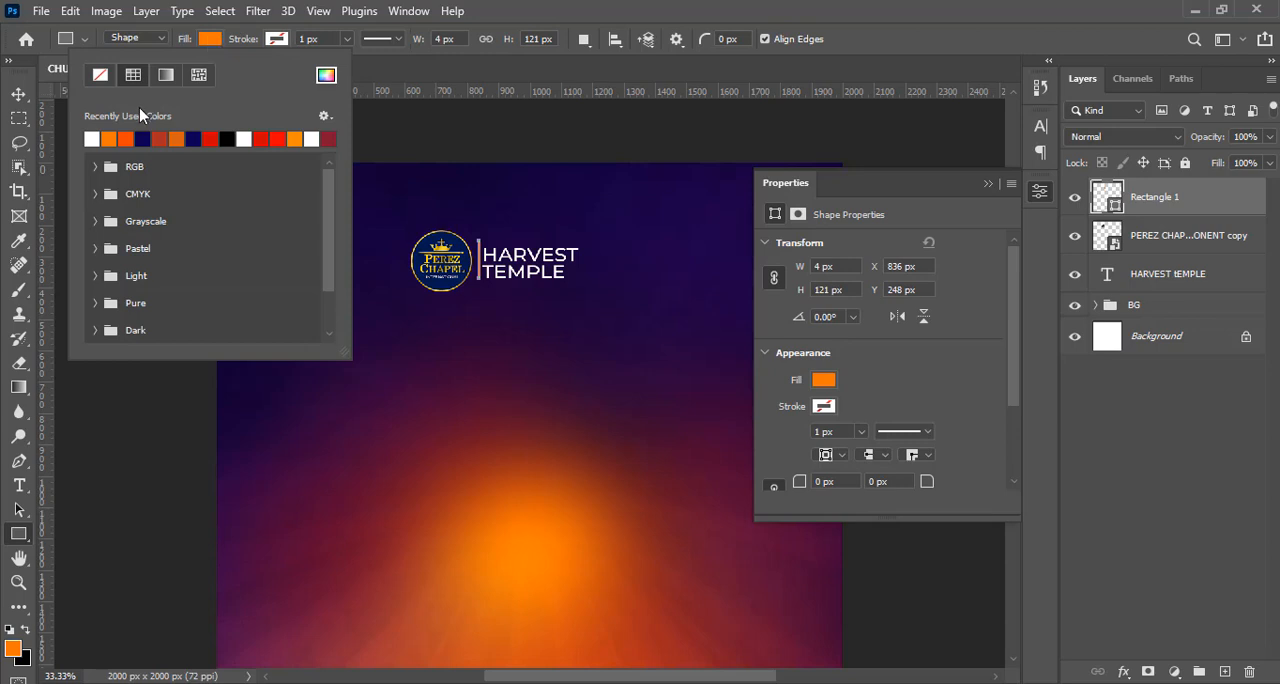
left_click(93, 138)
left_click(596, 9)
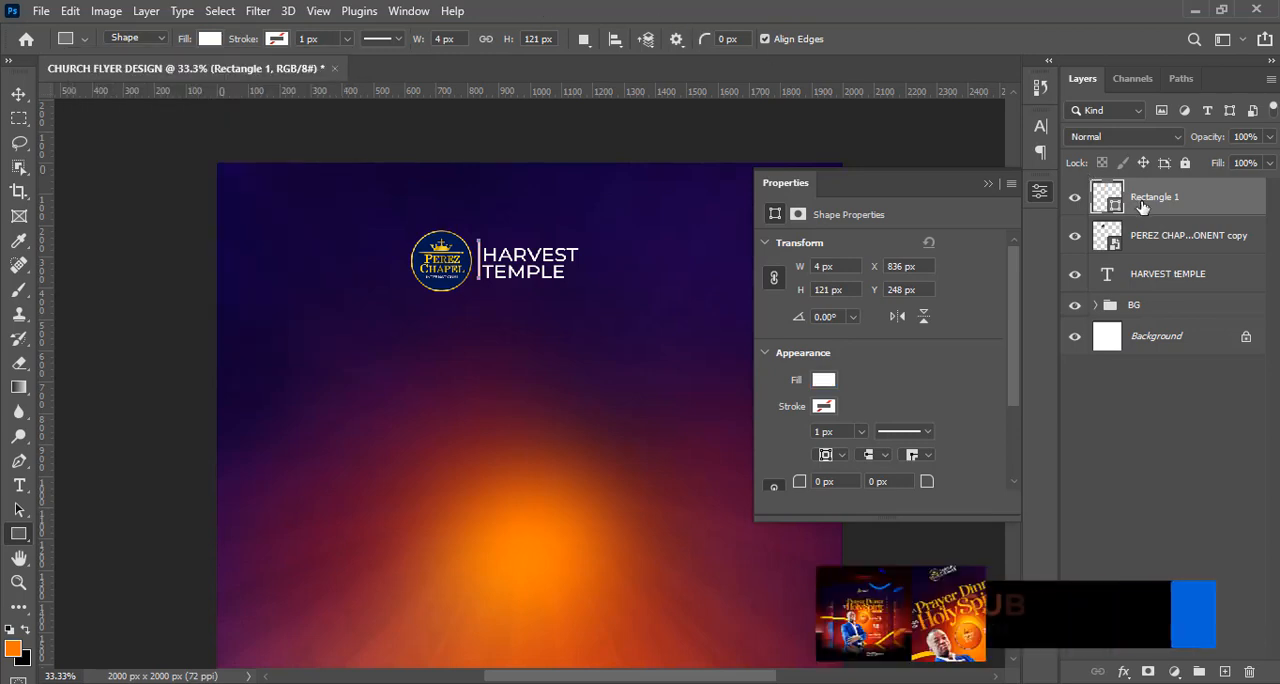
Nudge the white divider line down and slightly left to about X 833 px, Y 256 px.
key("v")
key("Down")
key("Down")
key("Down")
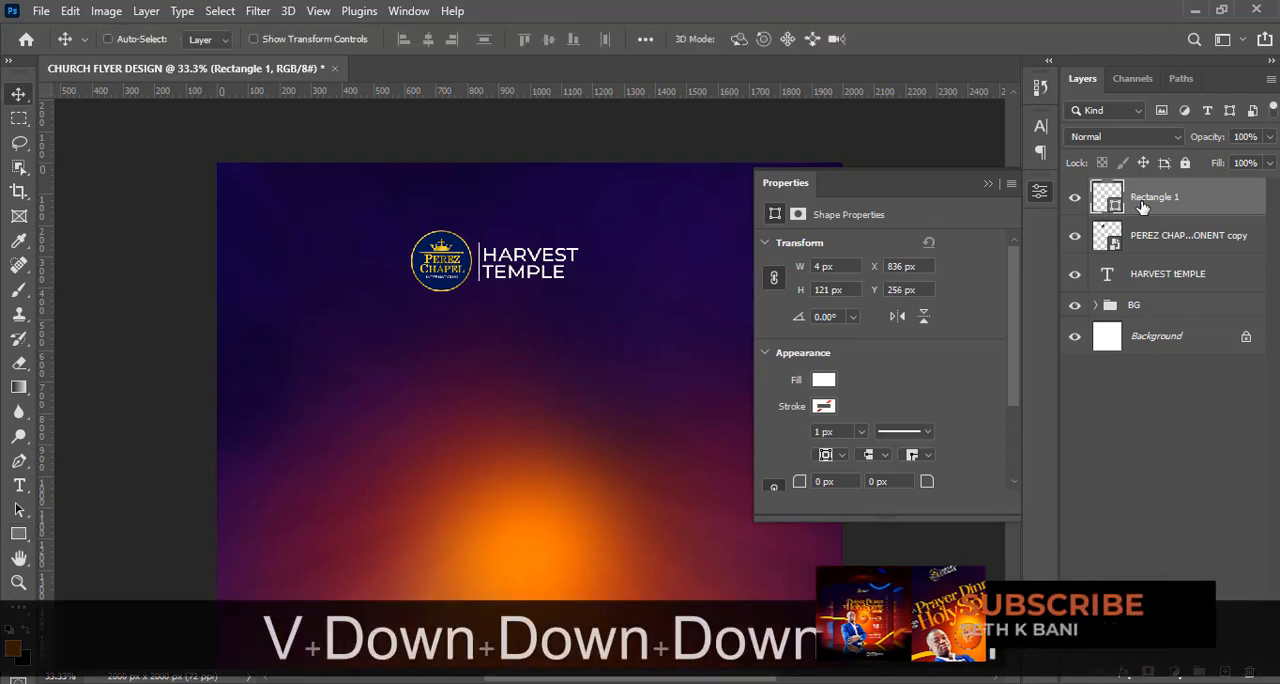
key("Left")
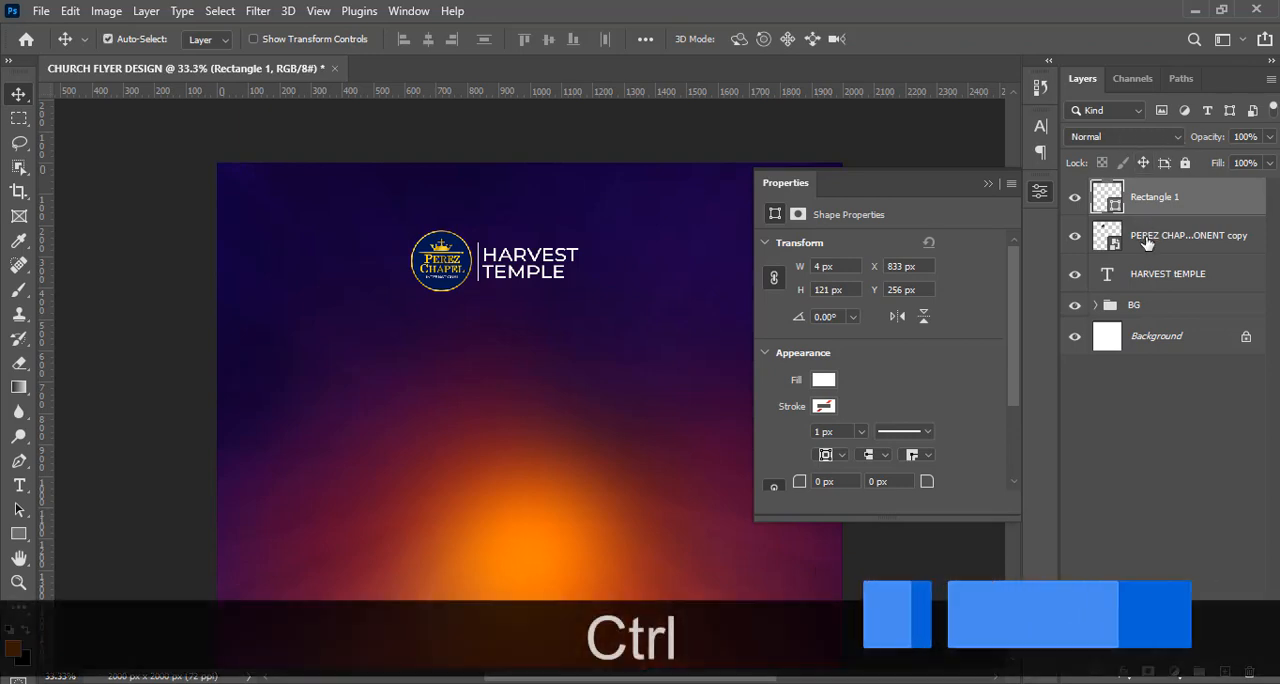
Nudge the Perez Chapel logo up 3 px to line it up with the divider and text.
left_click(1147, 243)
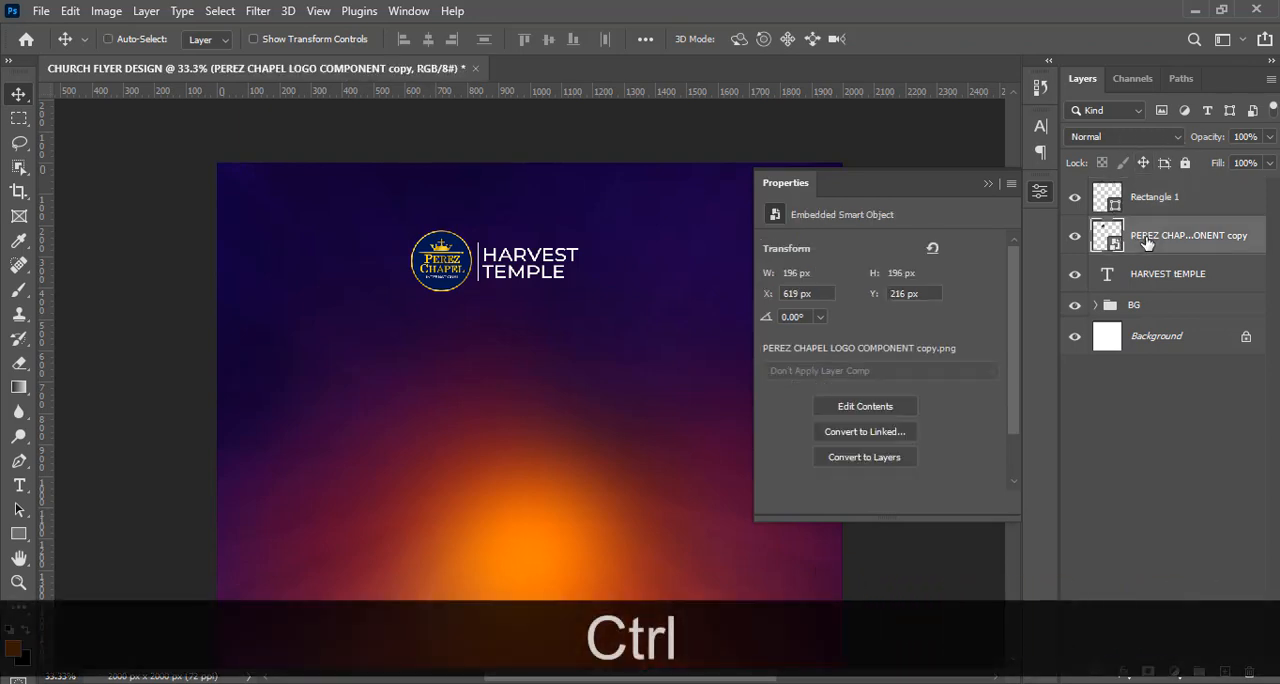
key("Up")
key("Up")
key("Up")
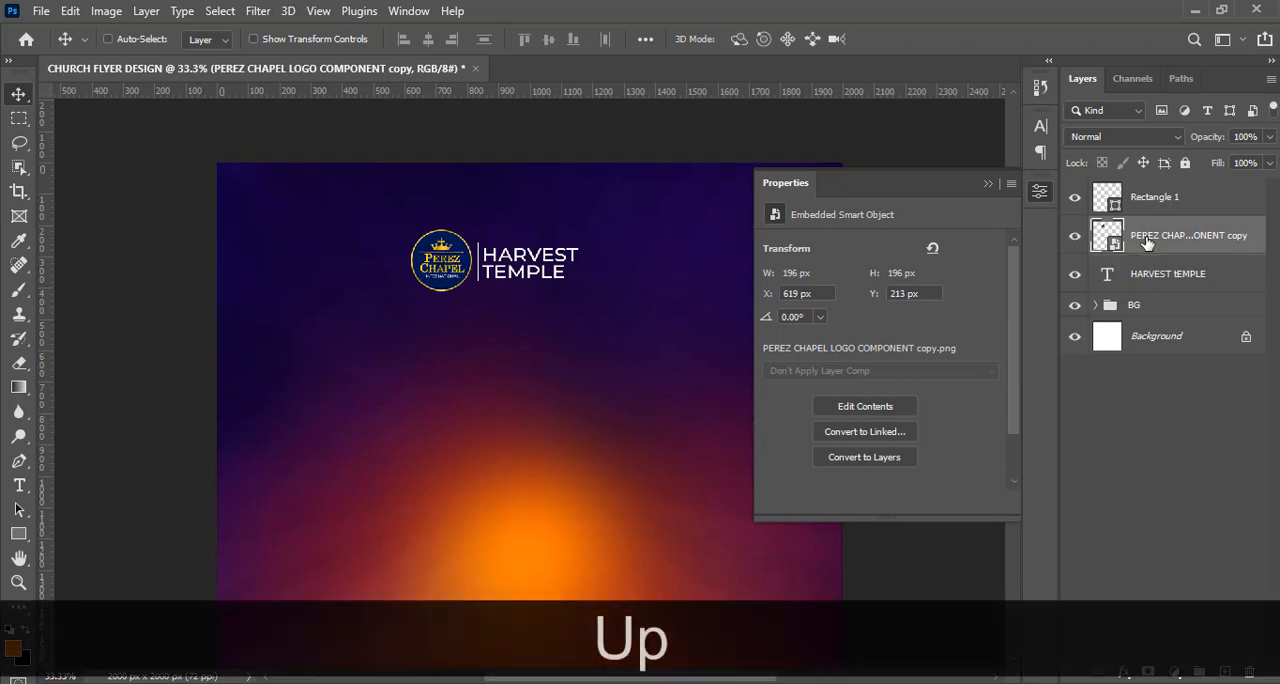
Group the divider line, Perez Chapel logo and HARVEST TEMPLE layers and name the group LOGO.
key("shift")
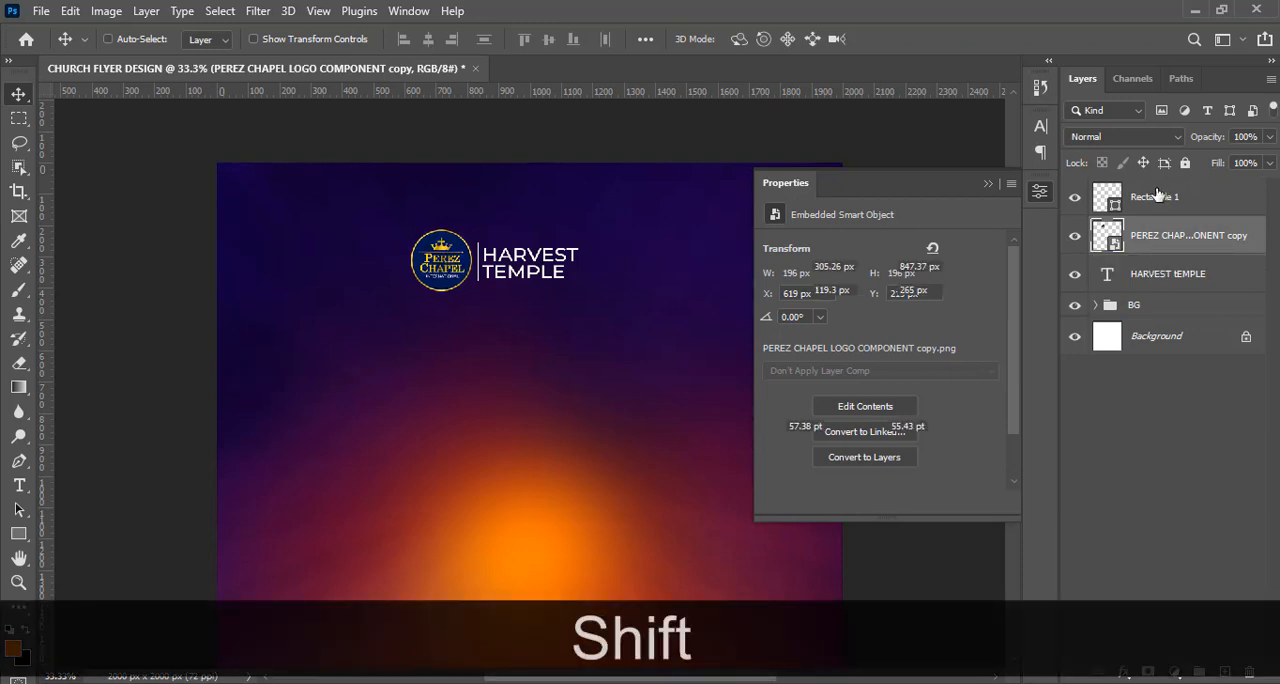
left_click(1155, 203, "shift")
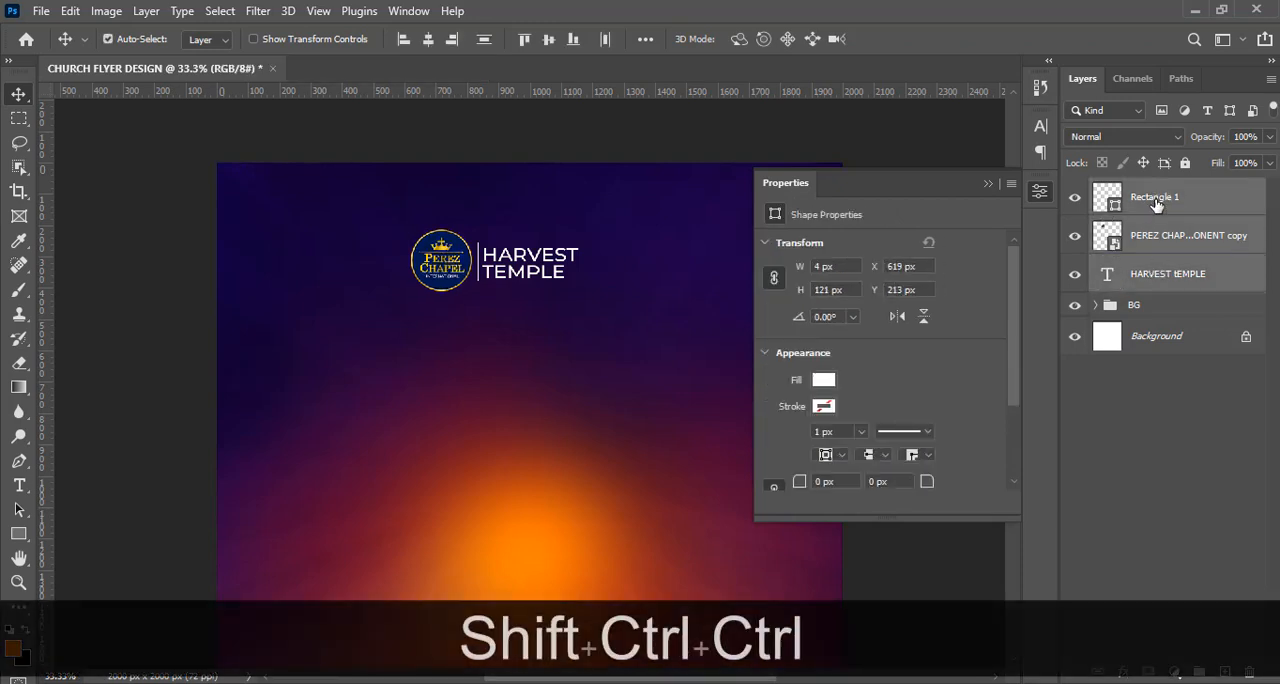
key("ctrl+g")
double_click(1143, 190)
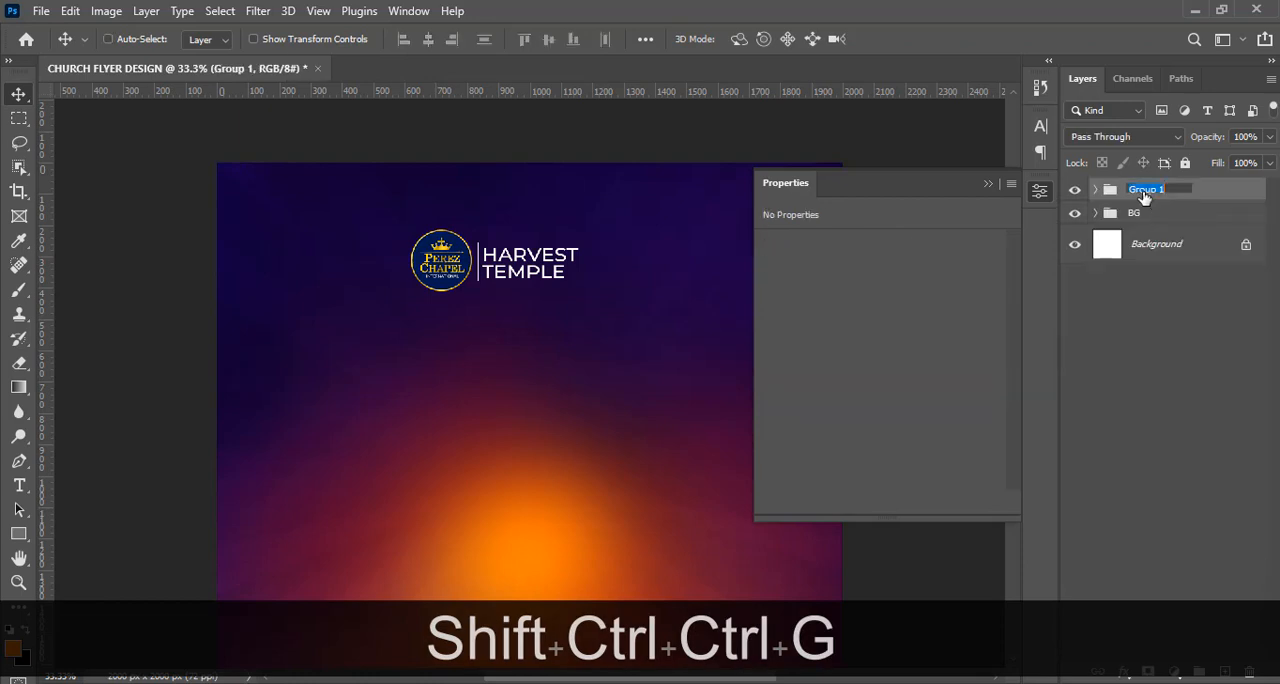
type("LOGO")
key("Return")
Show the guides and move the LOGO group to the flyer's upper centre, at about X 996 px, Y 235 px.
key("ctrl+t")
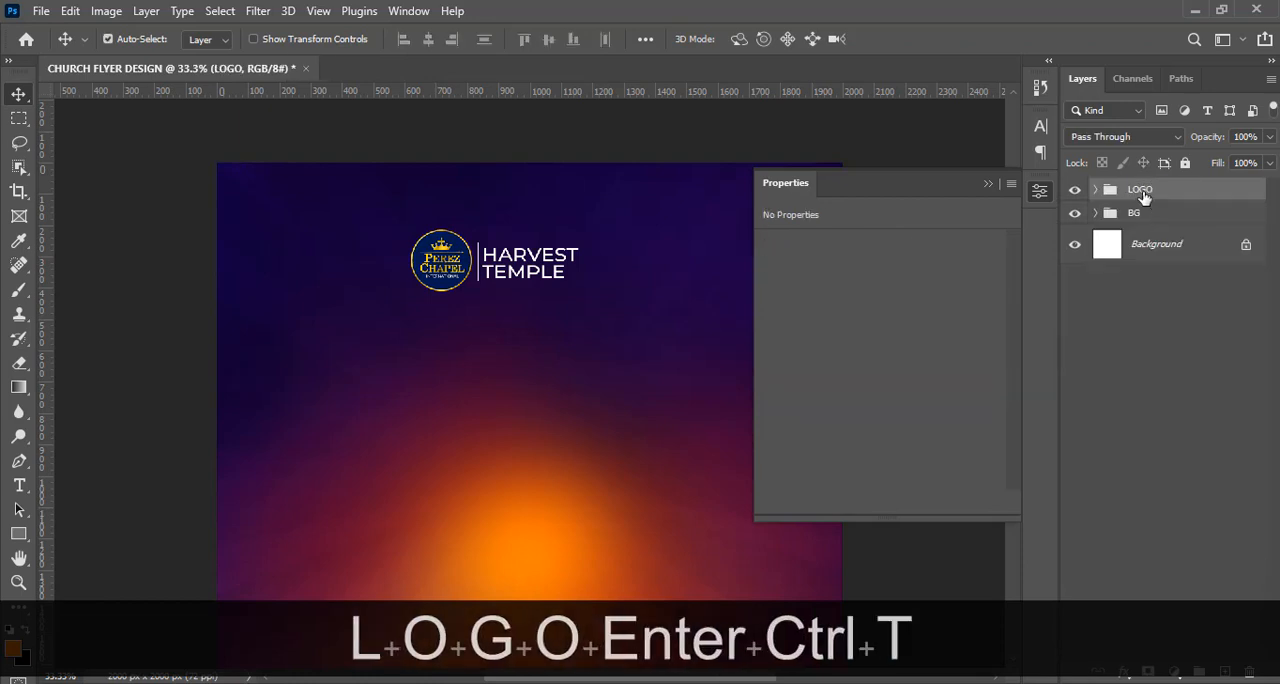
key("ctrl+h")
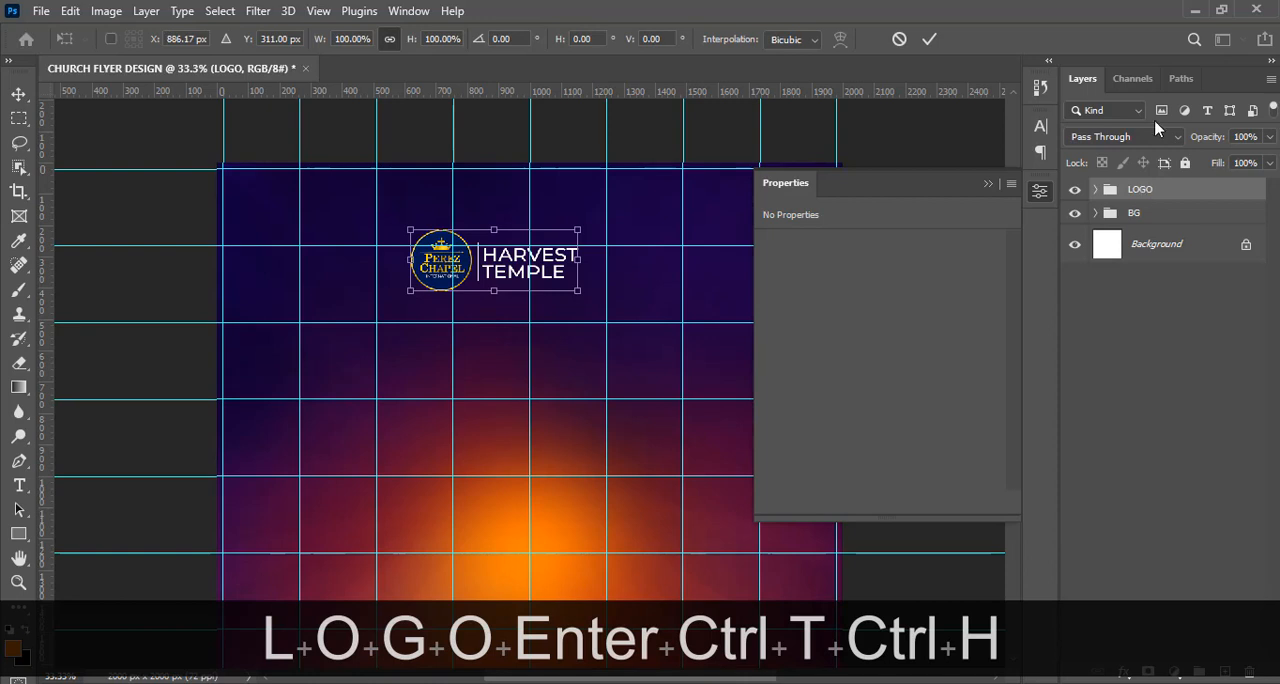
left_click(985, 187)
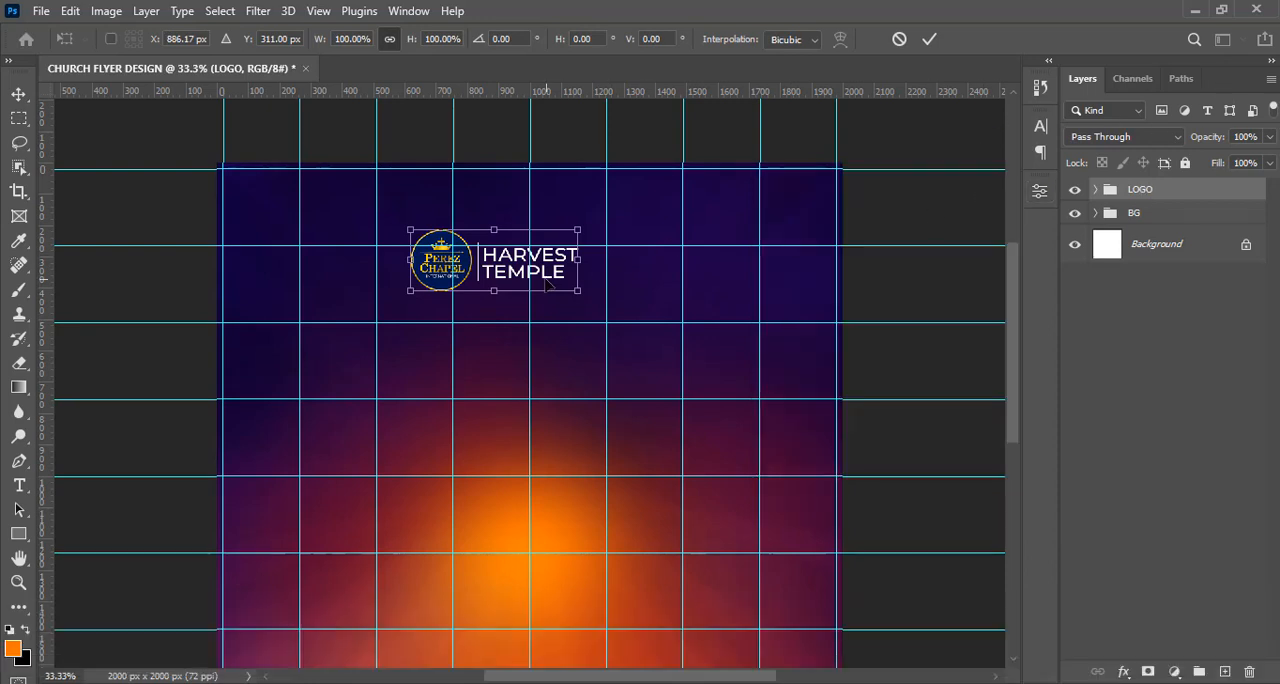
left_click_drag(546, 278, 582, 272)
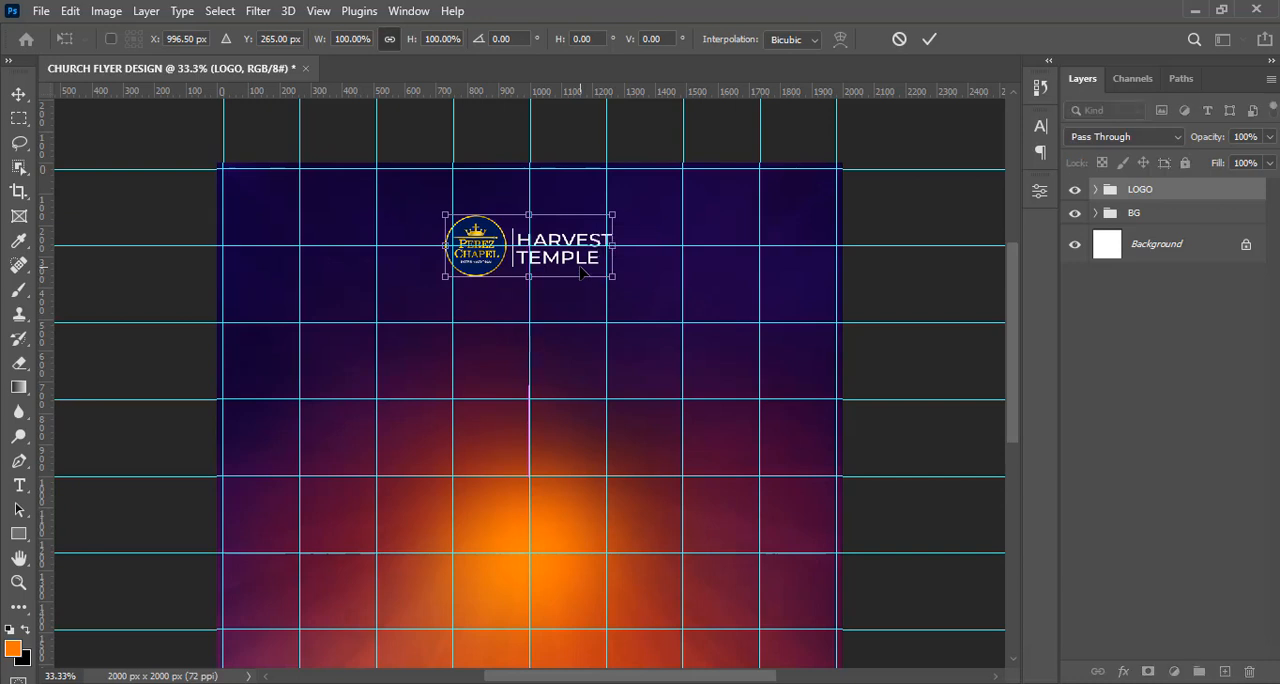
key("shift+Up")
key("shift+Up")
key("shift+Up")
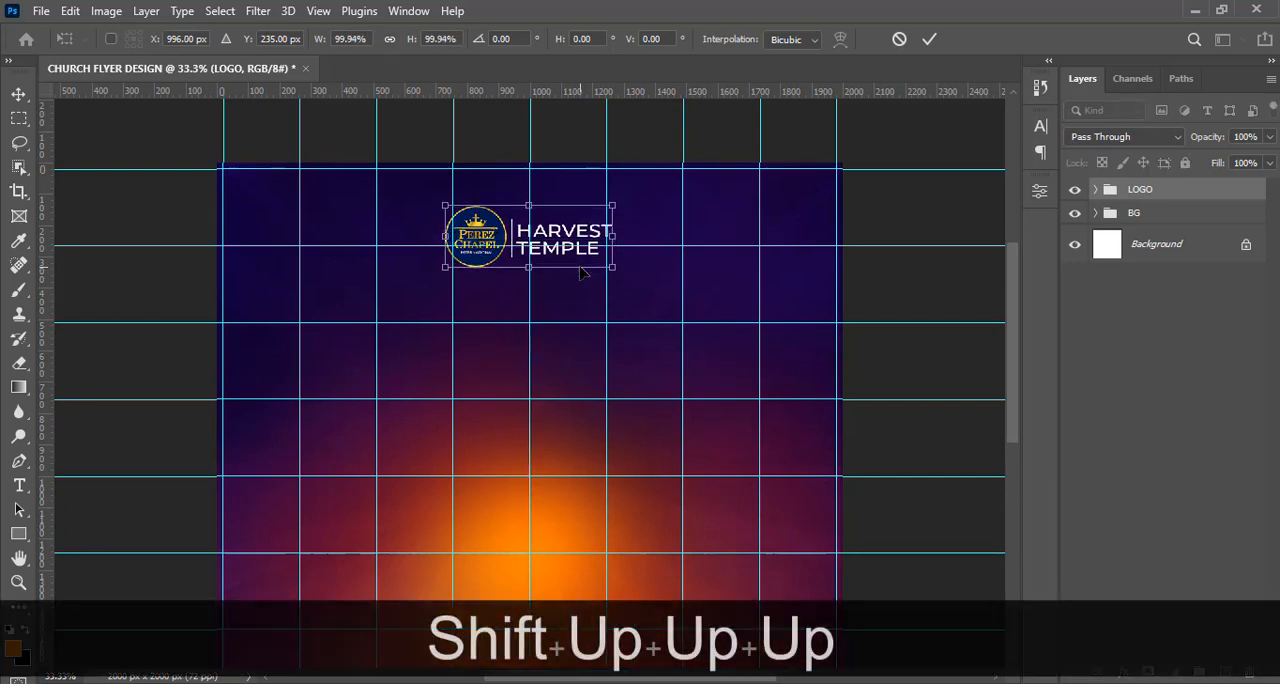
key("Return")
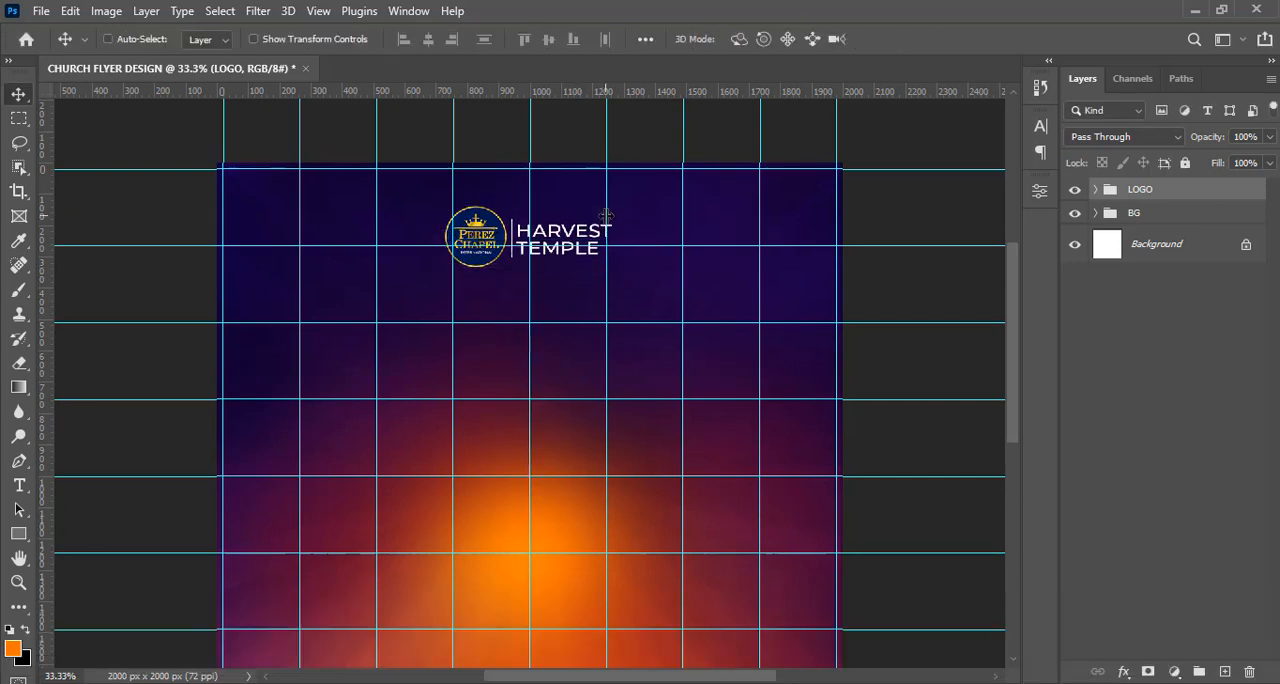
Scale the LOGO group down slightly around its centre and hide the guides.
key("ctrl+t")
left_click_drag(613, 205, 608, 207)
key("Return")
key("ctrl+minus")
key("ctrl+z")
key("ctrl+h")
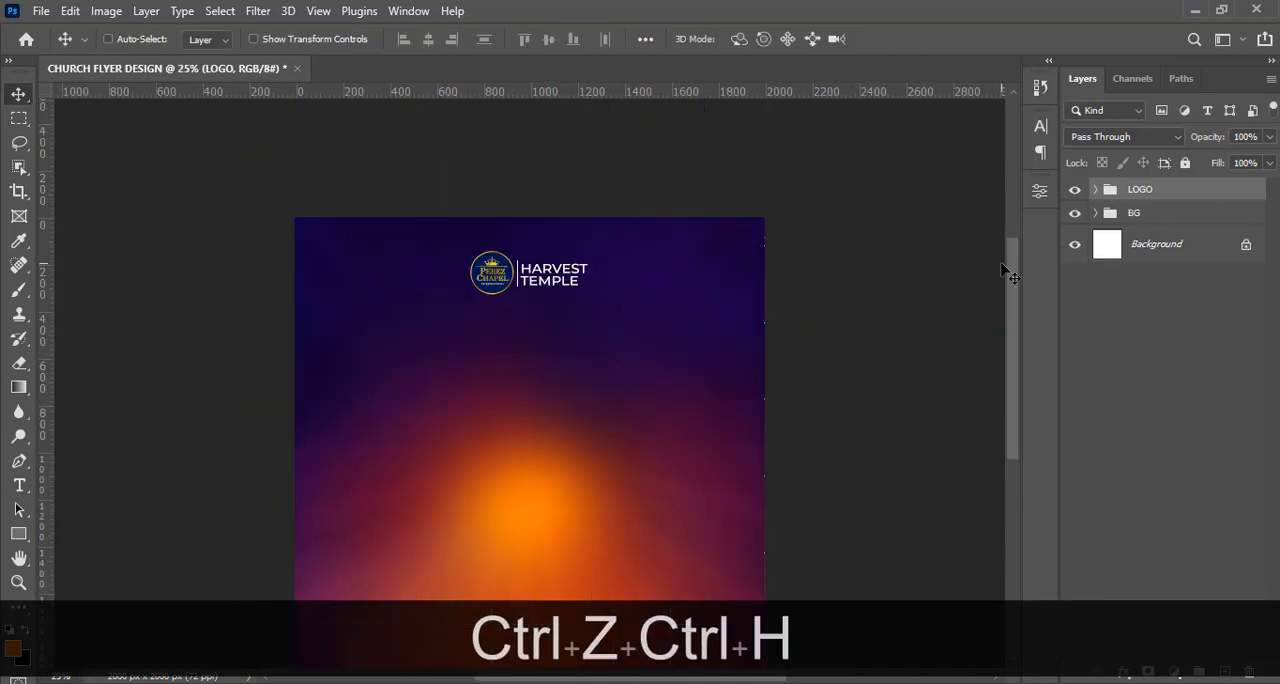
left_click_drag(1010, 275, 1016, 300)
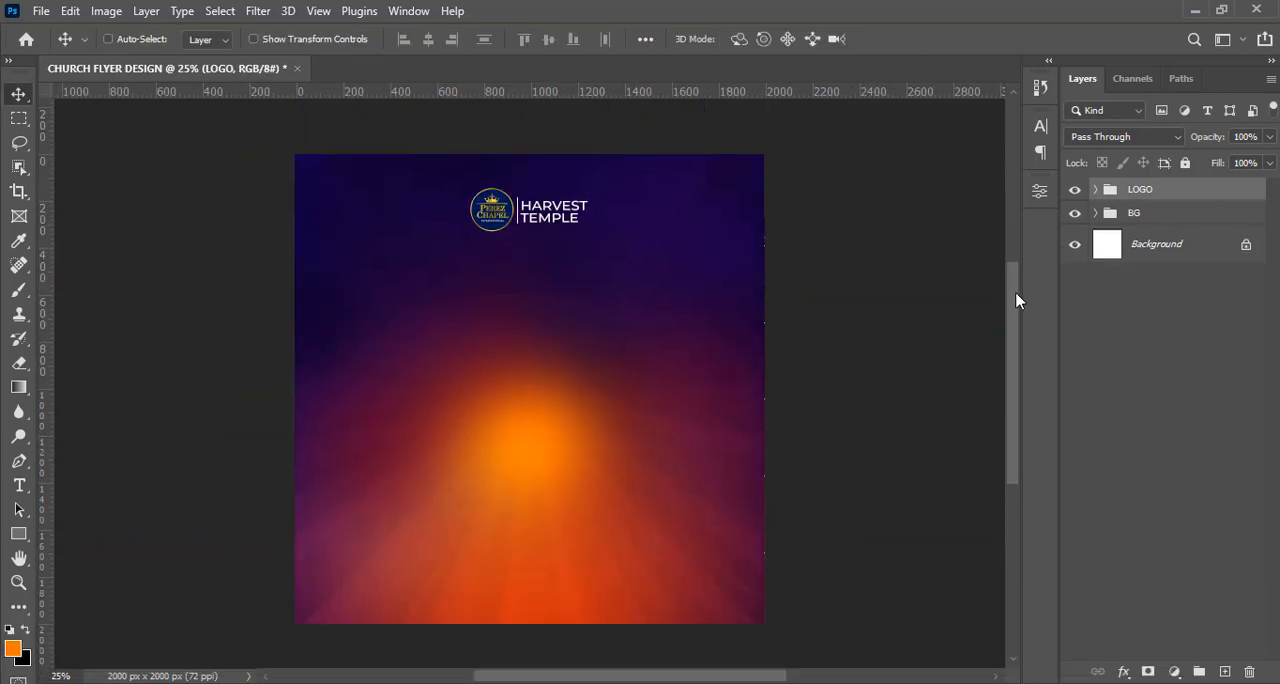
Copy "Prayer Dinner" from 8.txt in Notepad and paste it as a new text layer above the orange glow in Photoshop.
key("t")
key("alt+Tab")
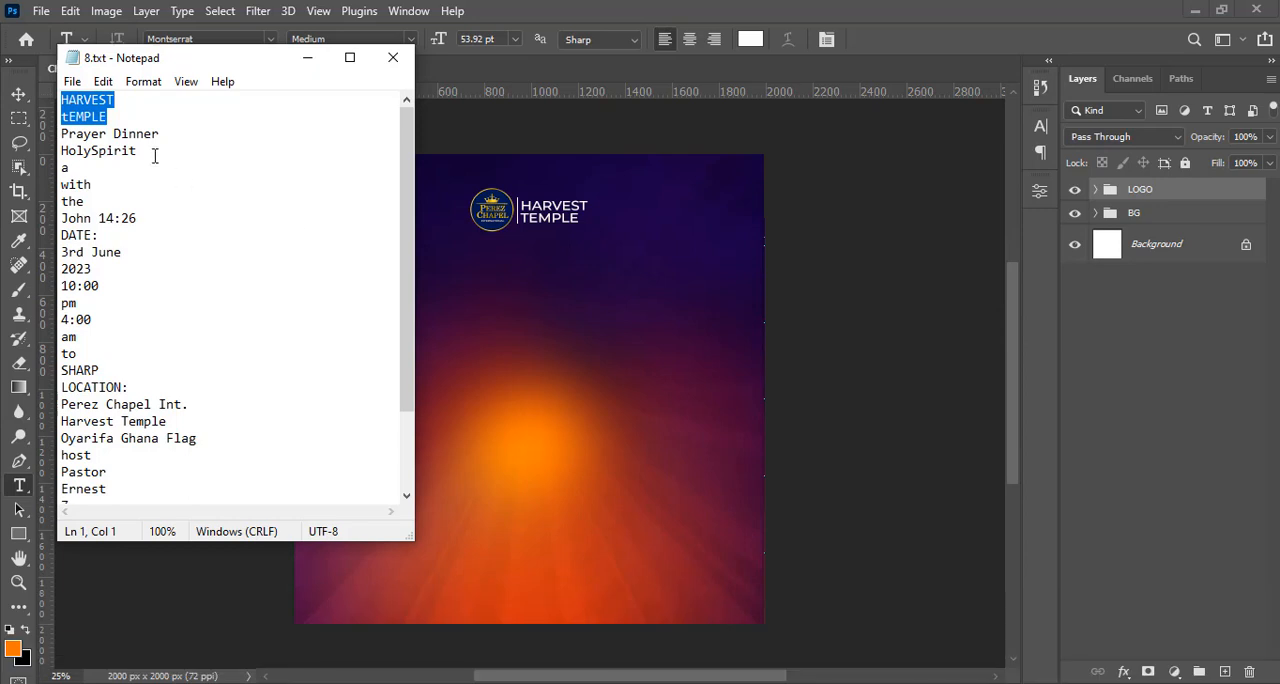
left_click_drag(163, 135, 58, 134)
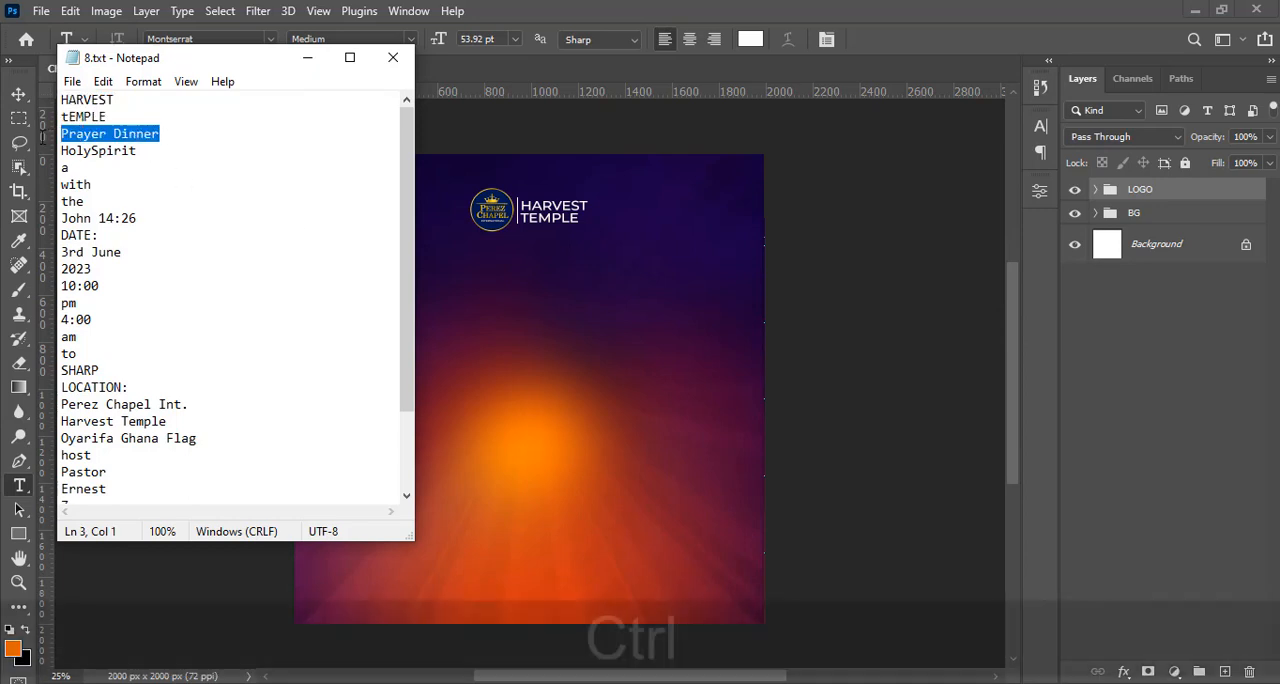
key("ctrl+c")
key("alt+Tab")
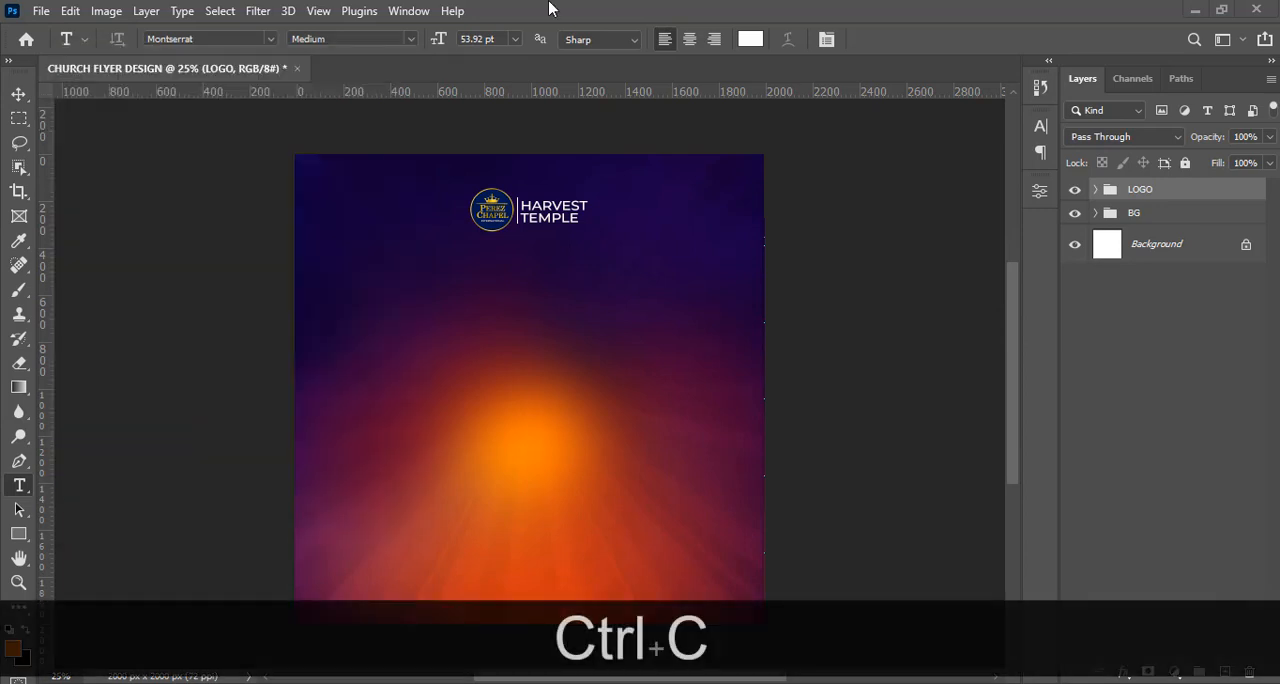
left_click(453, 357)
key("ctrl+v")
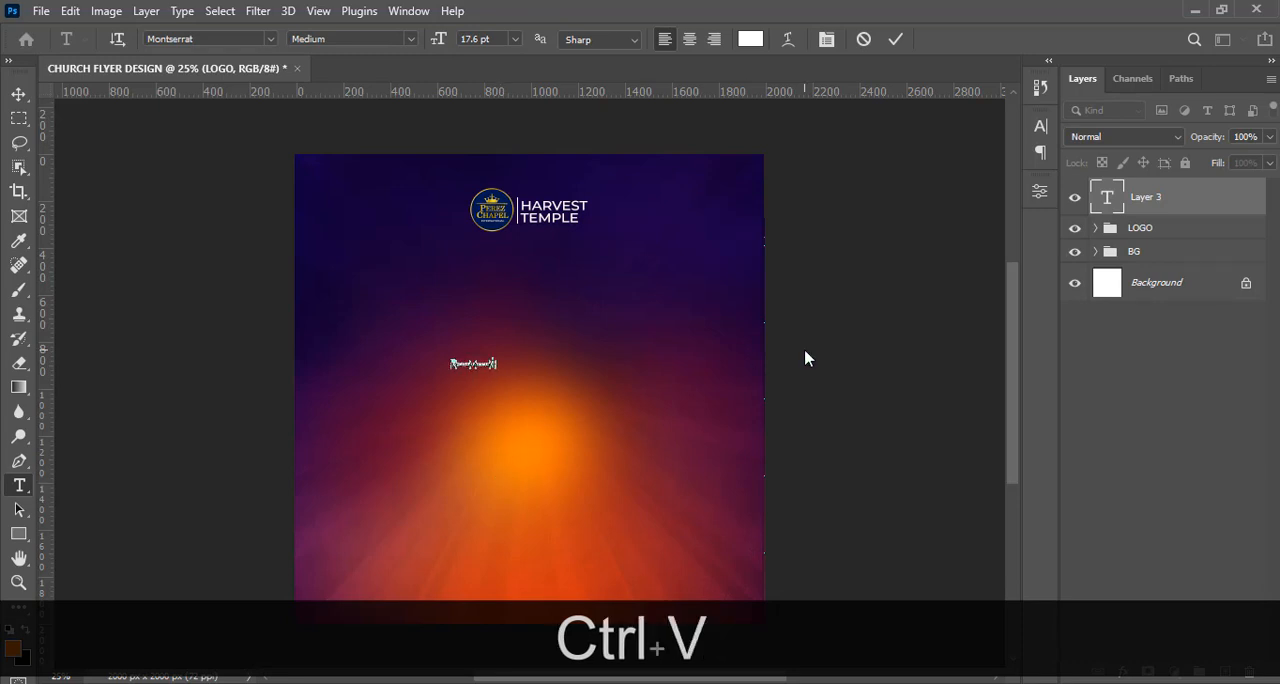
left_click(1107, 196)
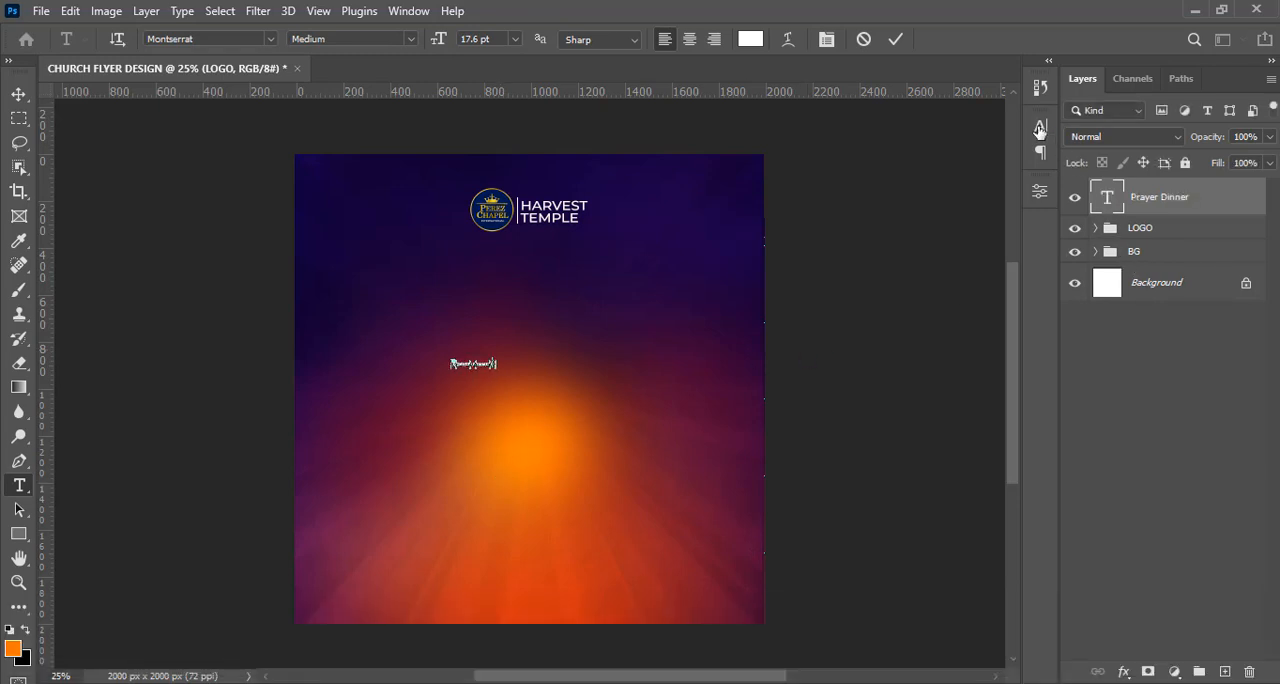
Set the Prayer Dinner text's font size to 77 pt.
left_click(1040, 127)
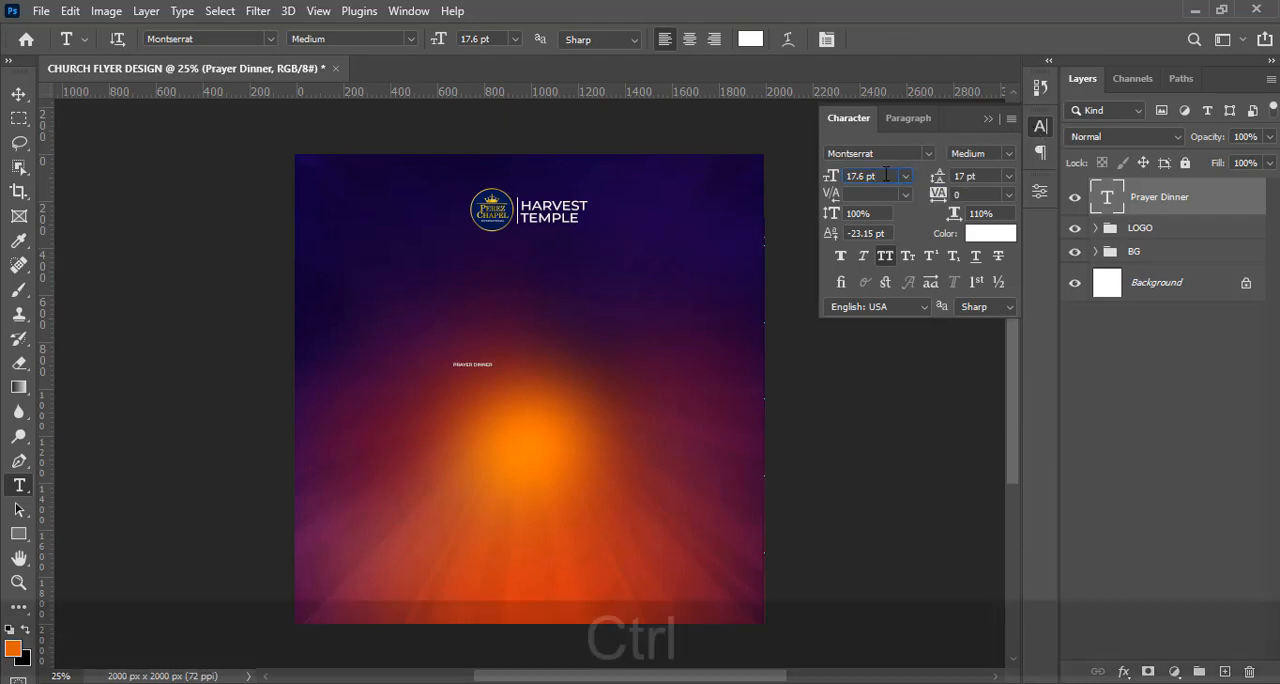
key("ctrl+a")
type("77")
key("Return")
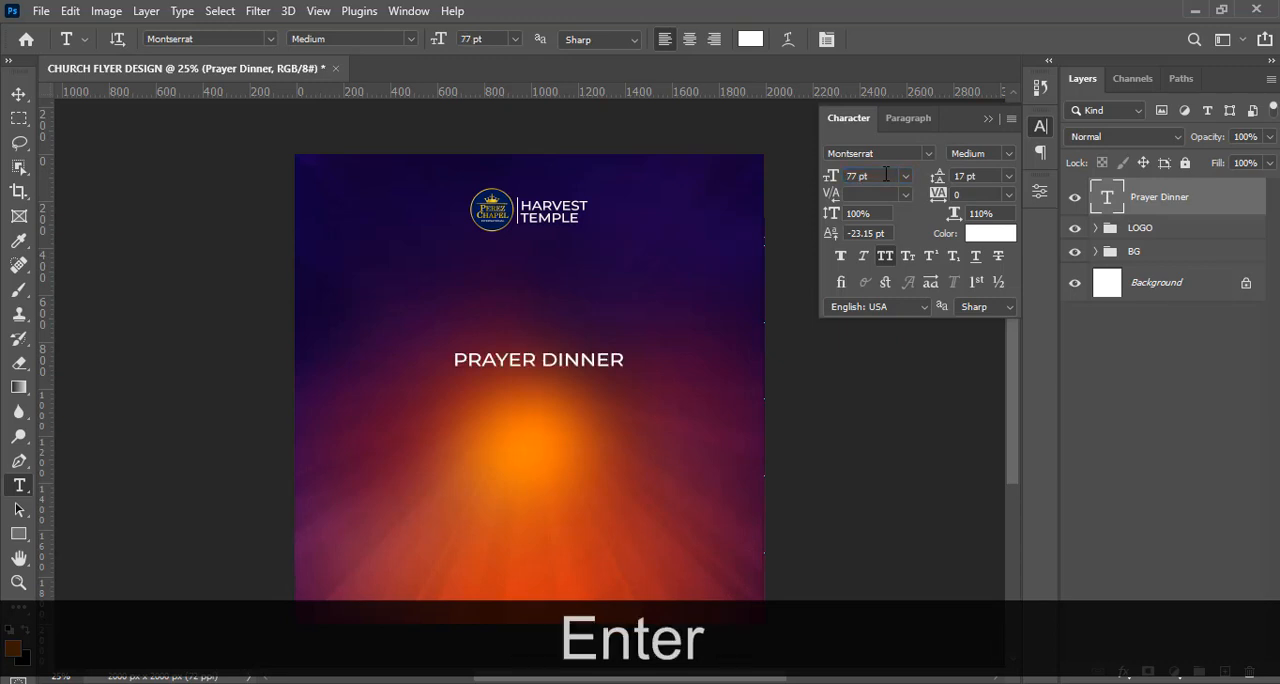
Change the Prayer Dinner text's font to Afterglow Regular.
key("ctrl")
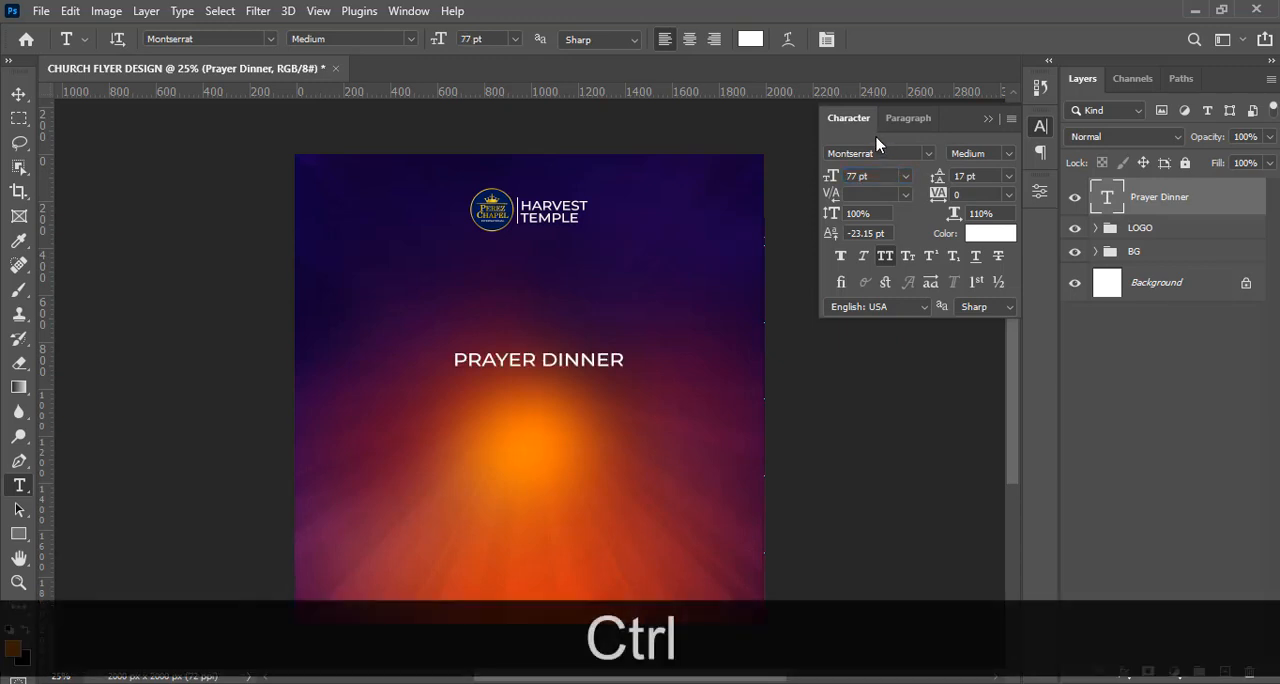
left_click(927, 156)
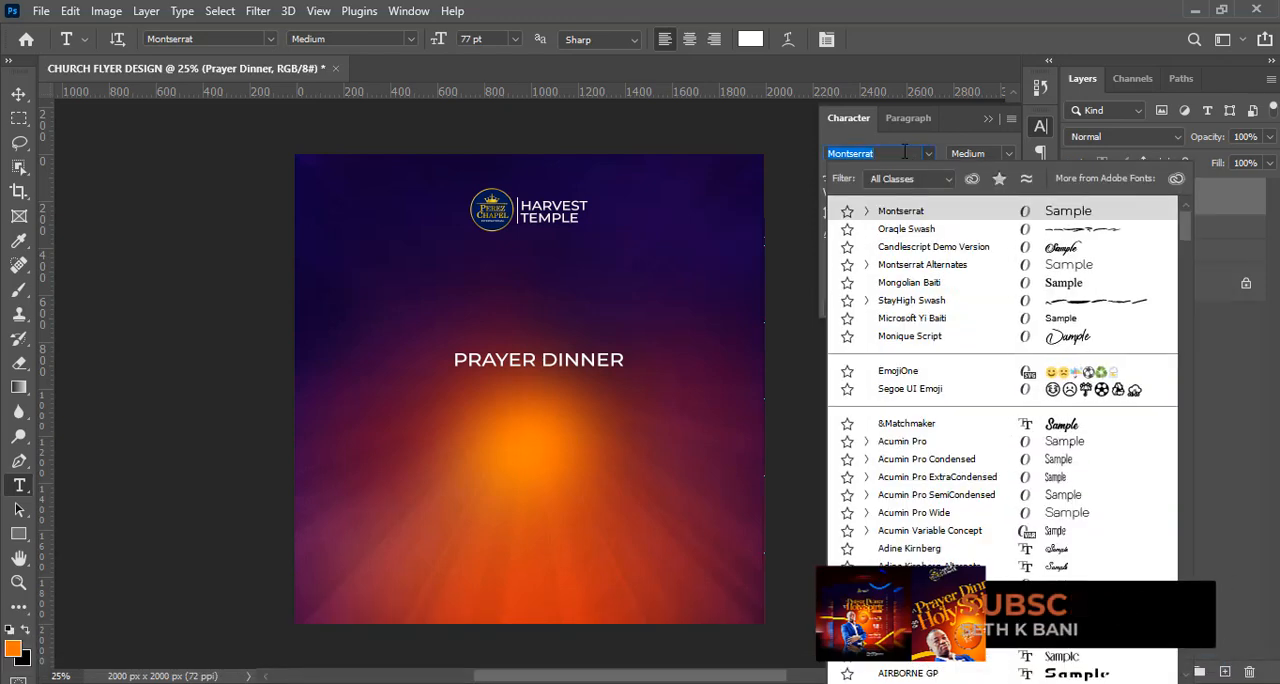
type("AFTE")
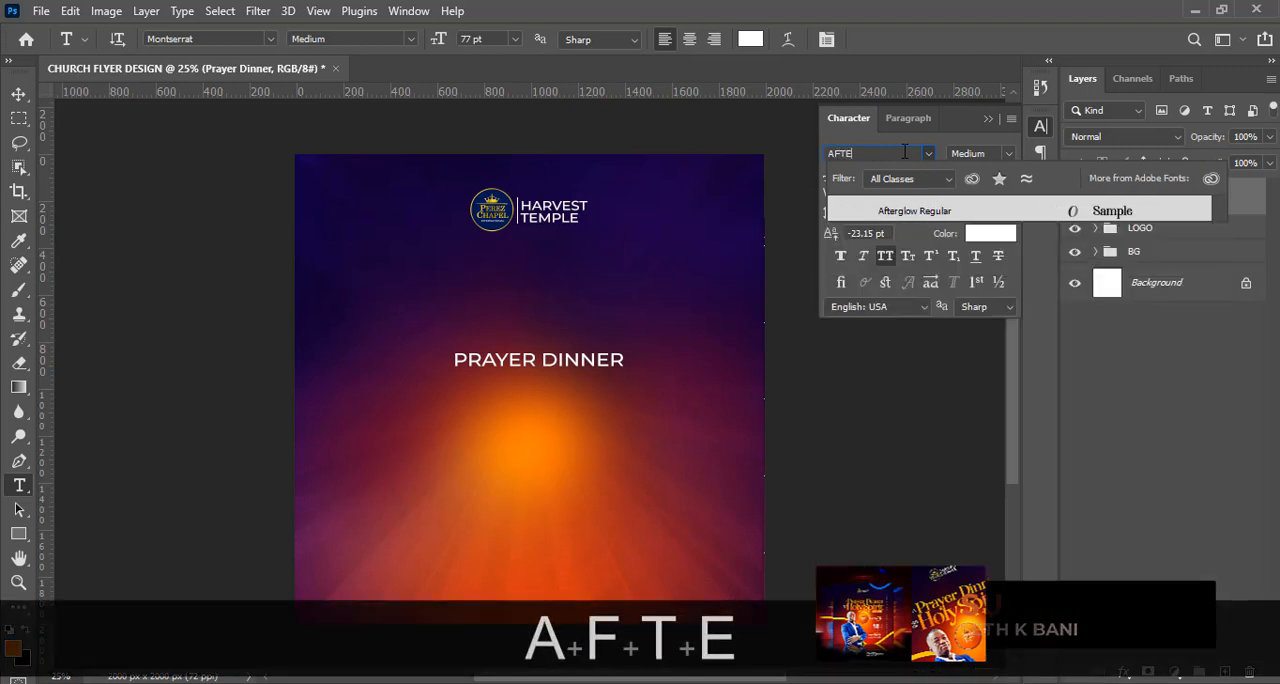
left_click(945, 212)
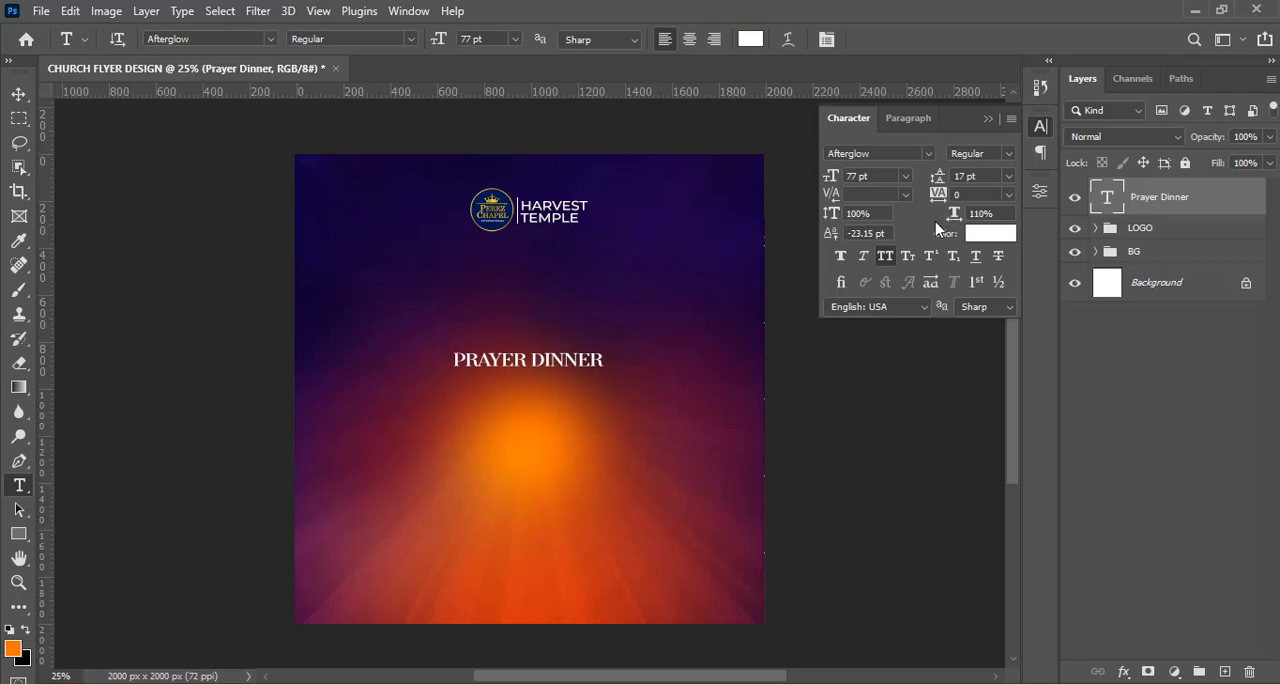
Turn off All Caps for the Prayer Dinner text and show the guides.
left_click(887, 258)
left_click(885, 258)
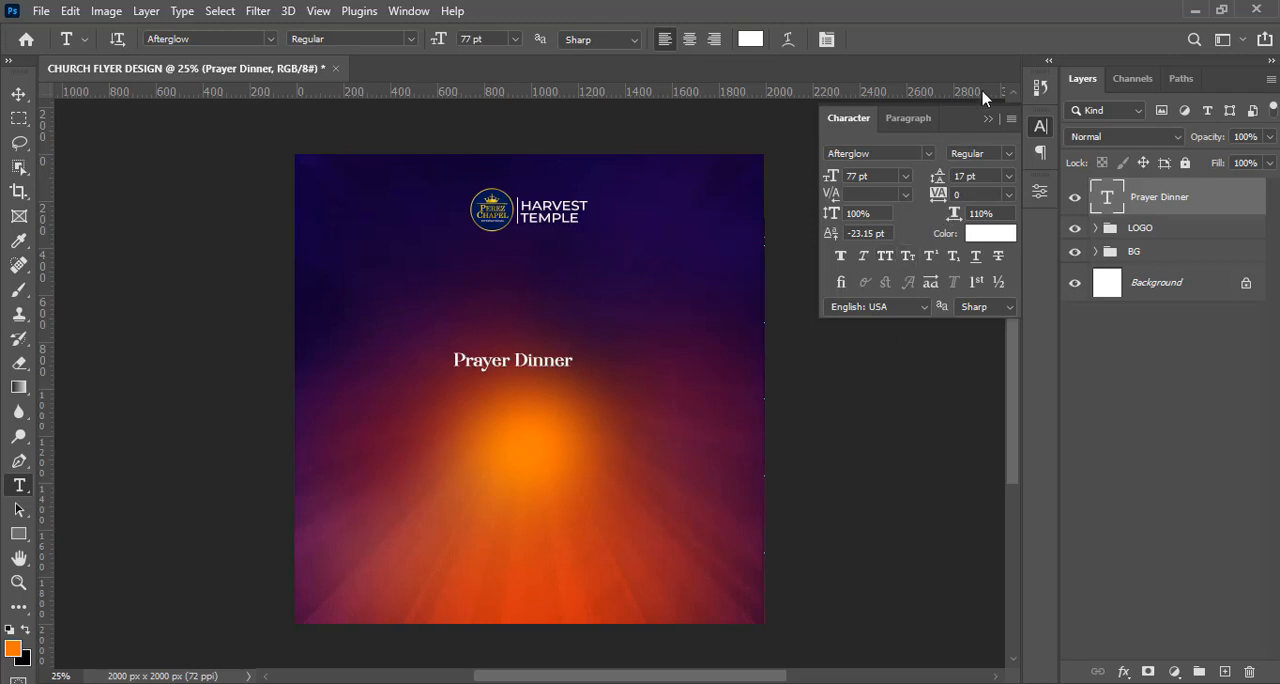
key("ctrl+h")
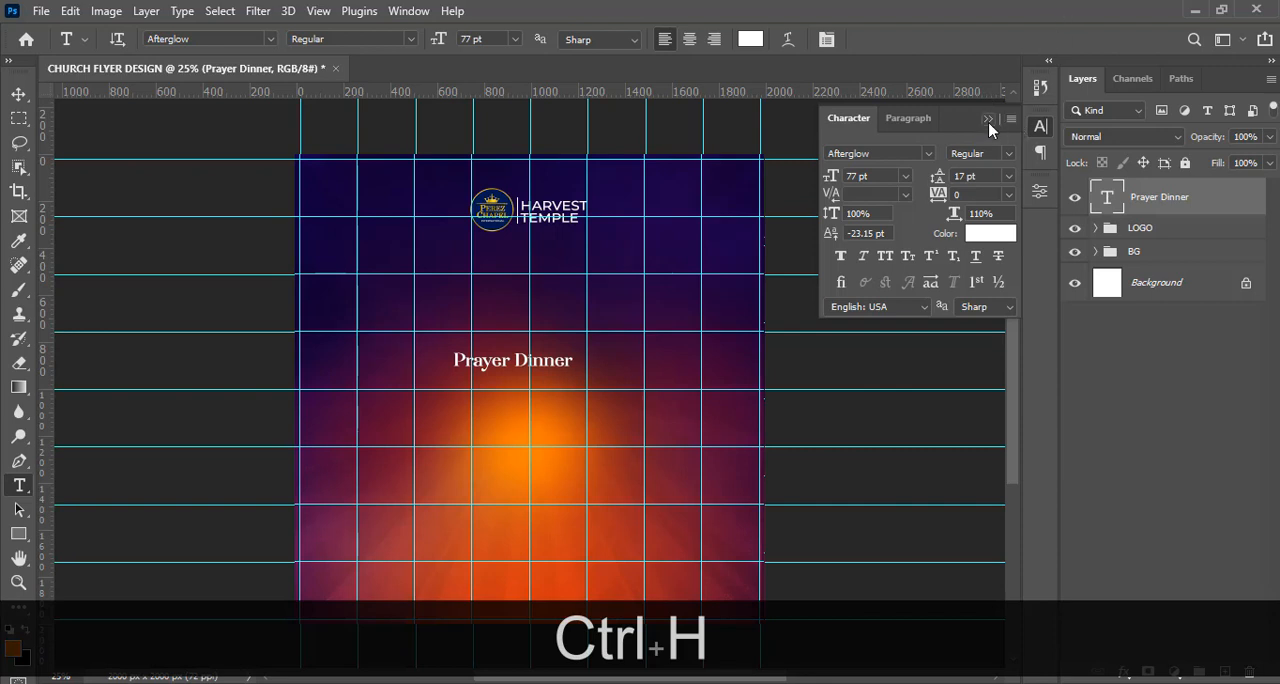
left_click(988, 119)
Reposition the Prayer Dinner text above the orange glow using the guides and enlarge it to about 175.6 pt.
key("ctrl+t")
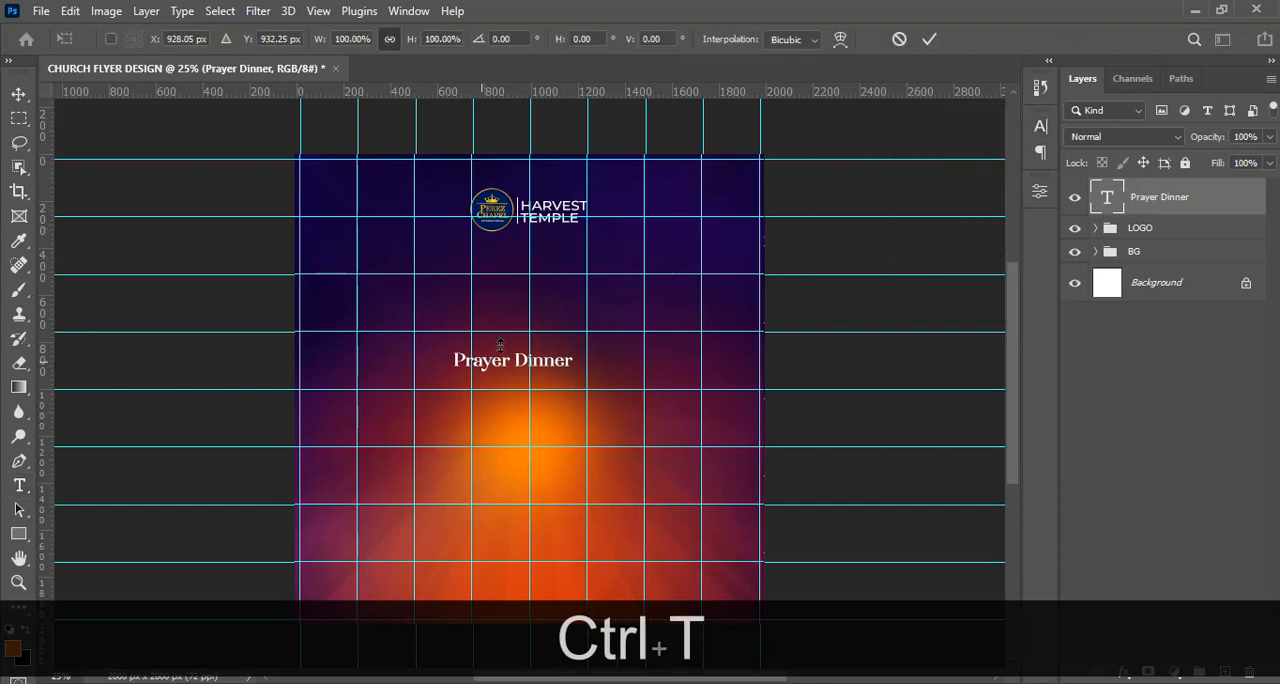
left_click_drag(506, 352, 456, 330)
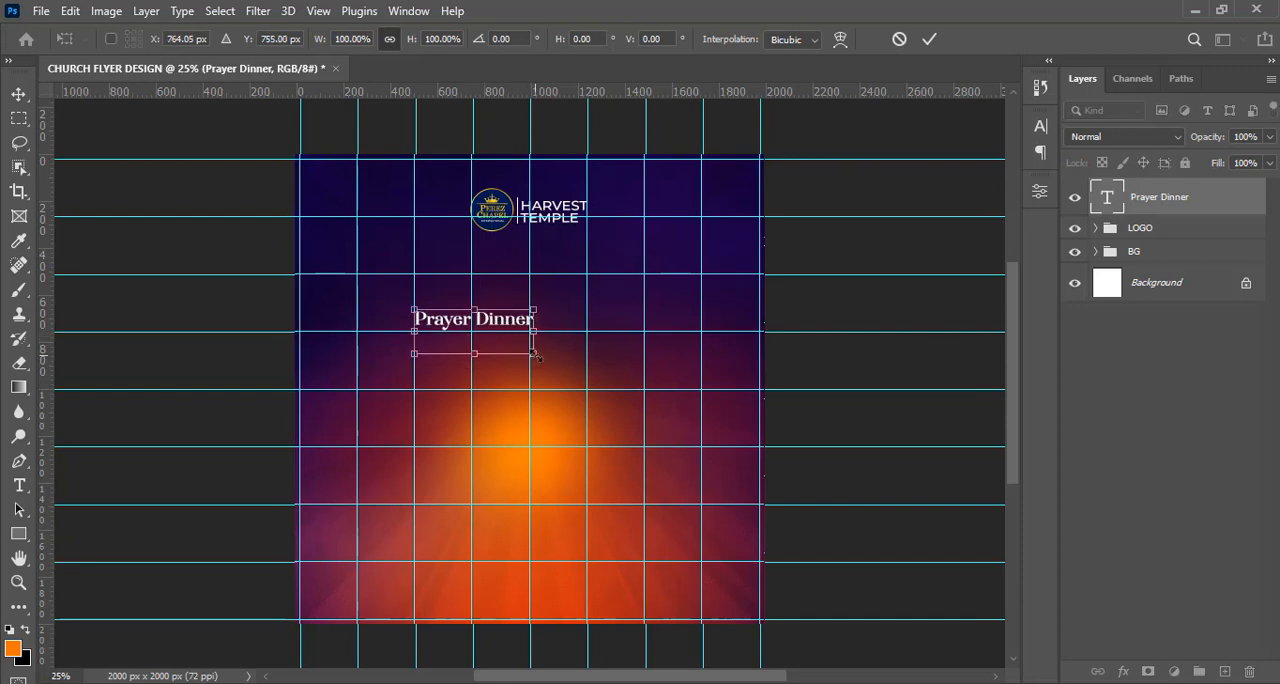
left_click_drag(537, 354, 660, 366)
key("Return")
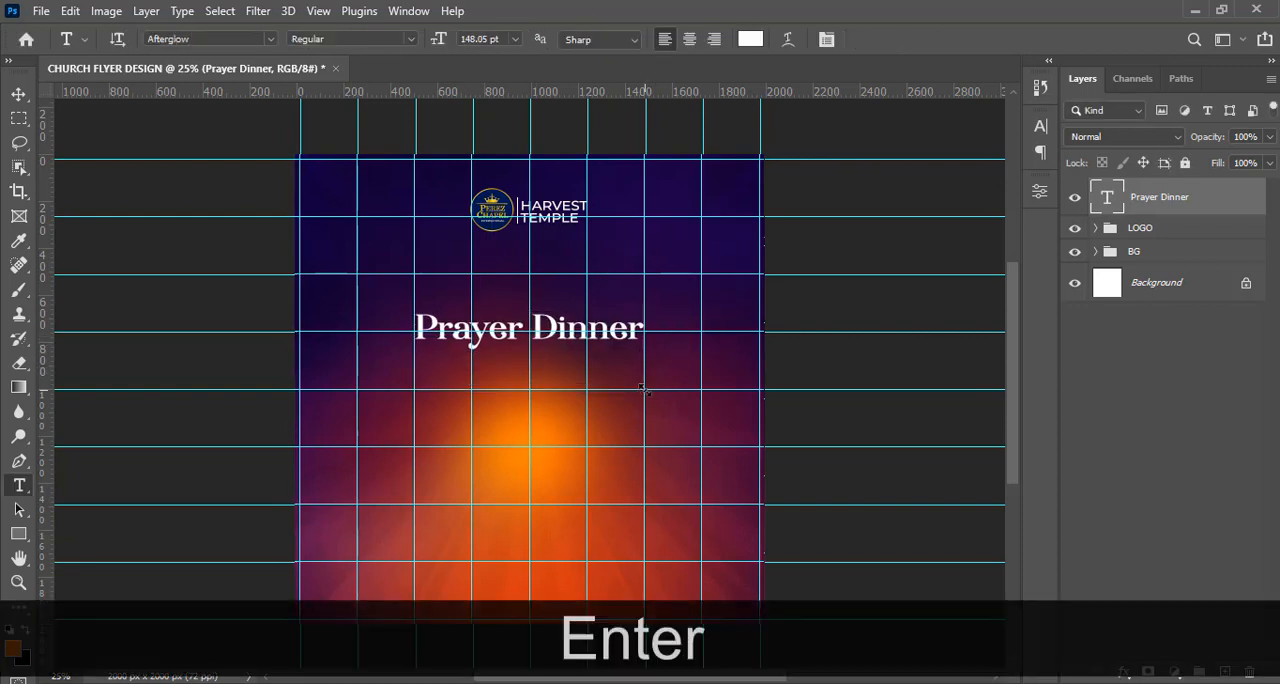
key("ctrl+semicolon")
key("ctrl+0")
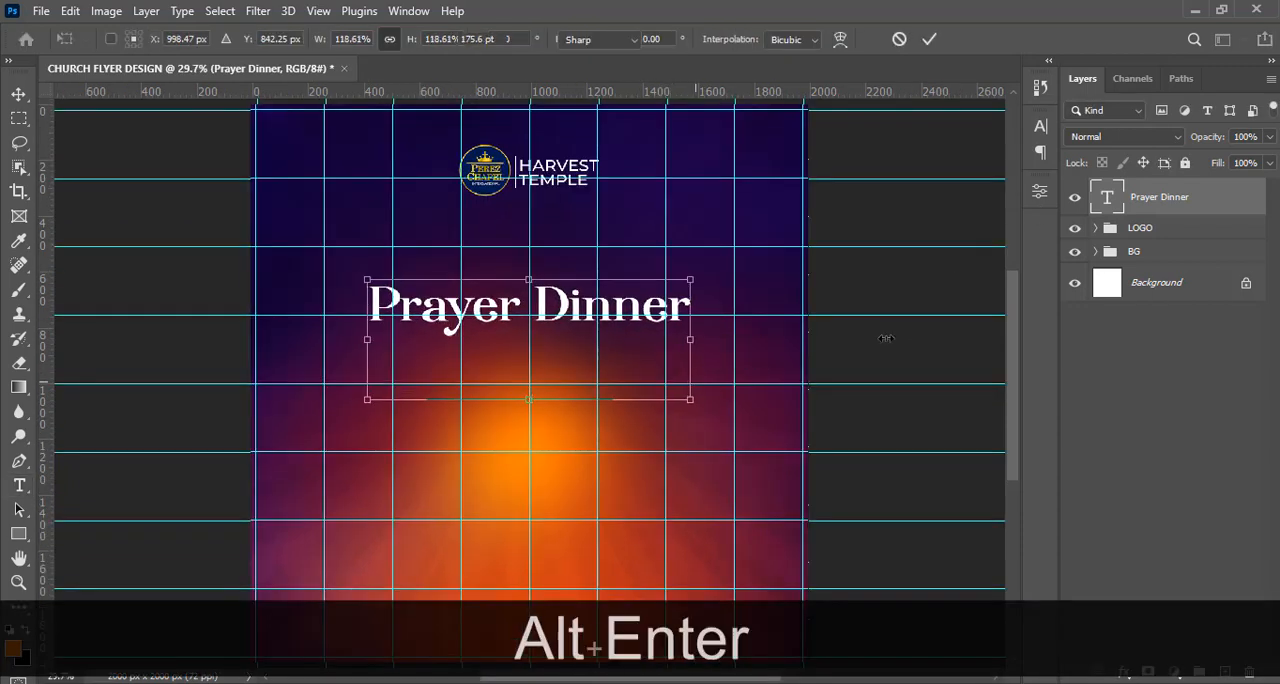
key("alt+Return")
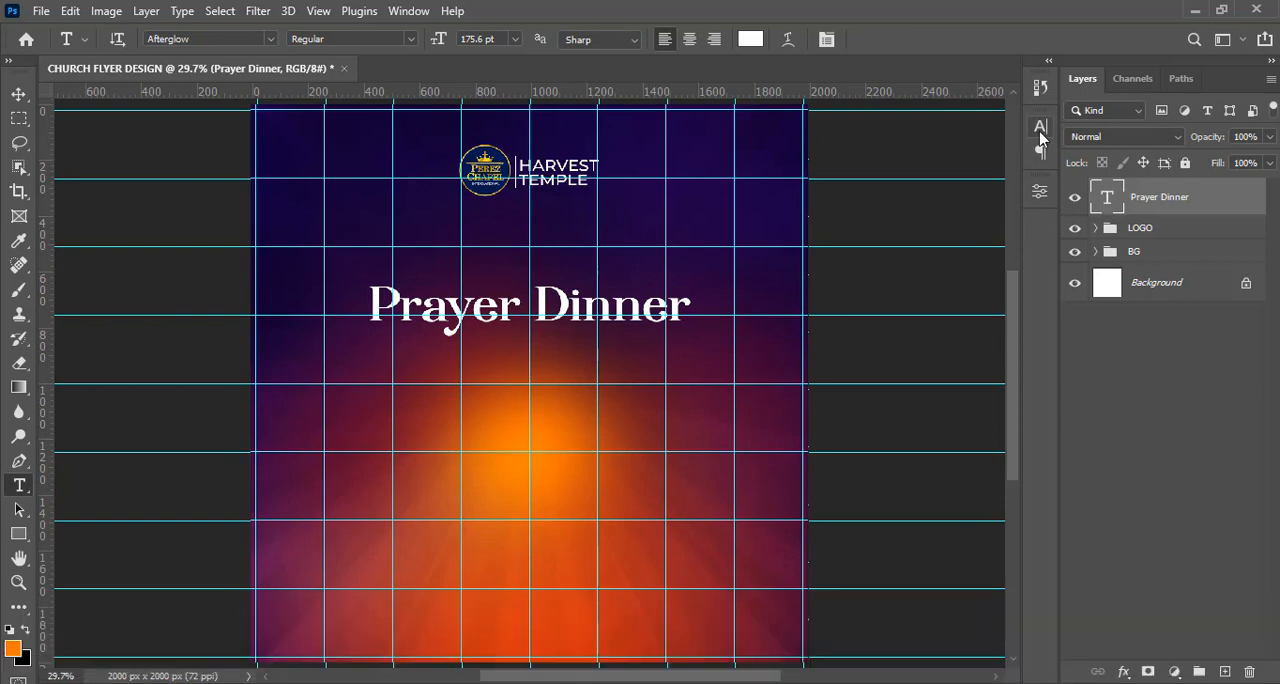
Set the Prayer Dinner text's tracking to -40 and its baseline shift to 0 pt.
left_click(1040, 127)
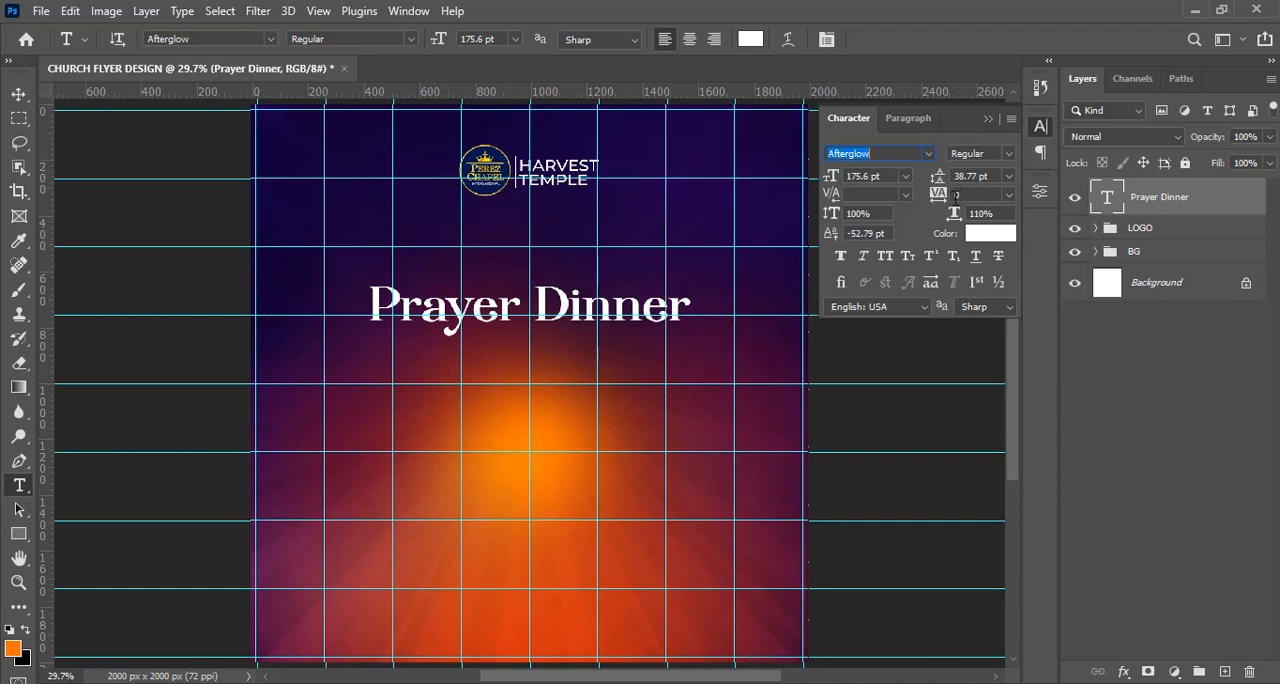
left_click(943, 196)
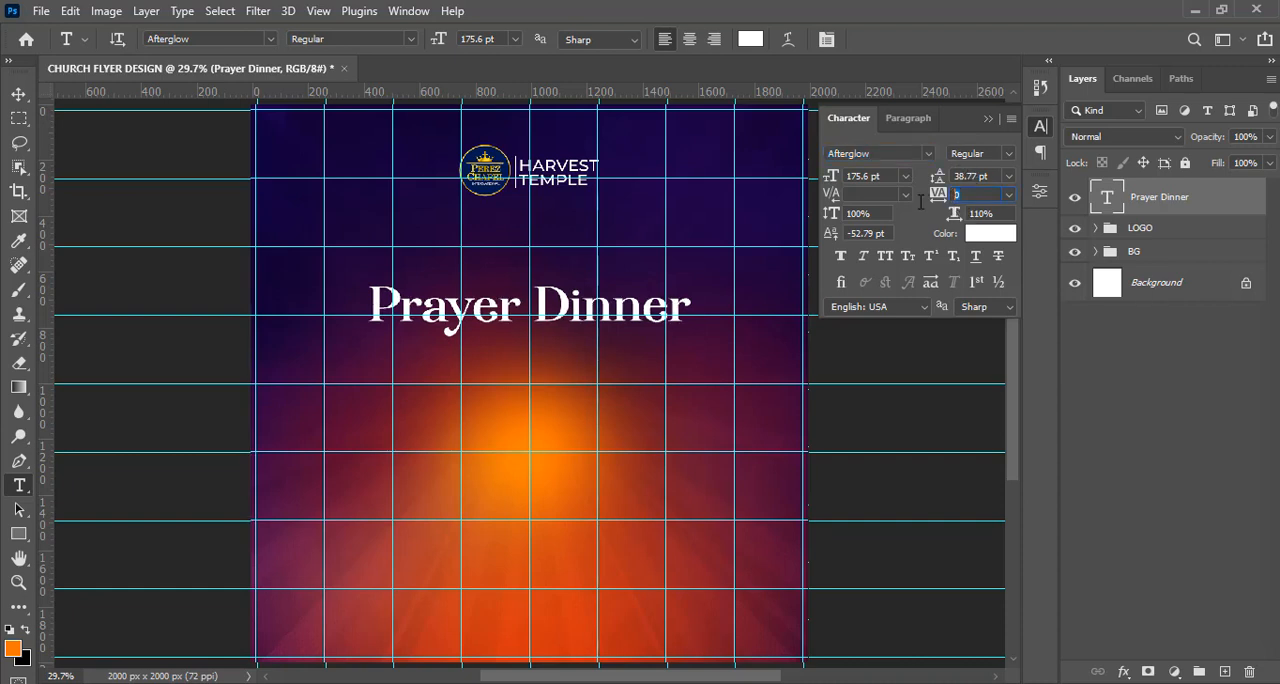
type("-40")
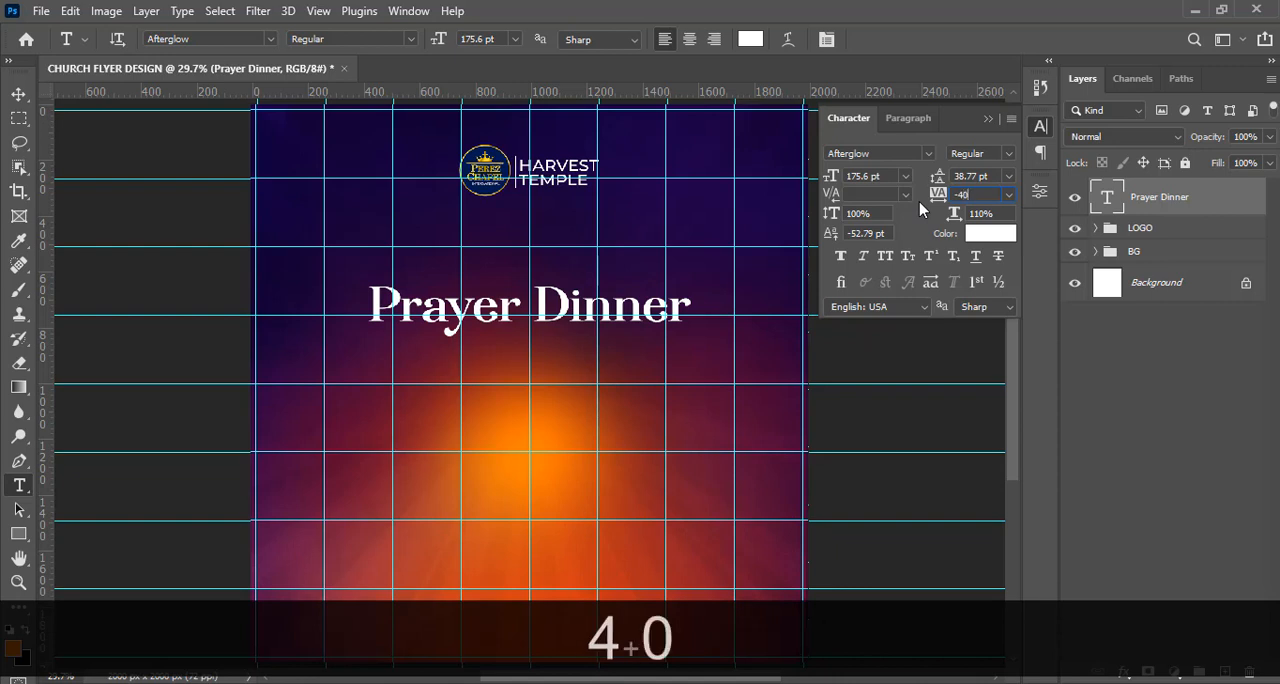
key("Return")
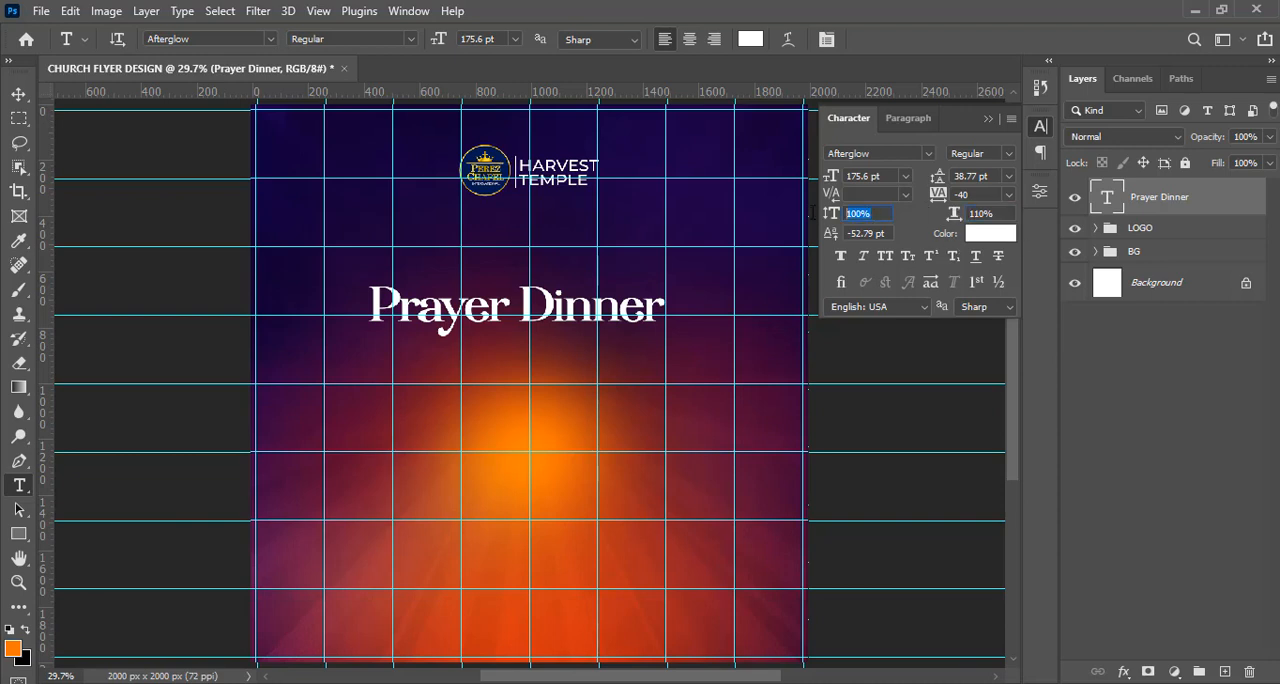
left_click(889, 233)
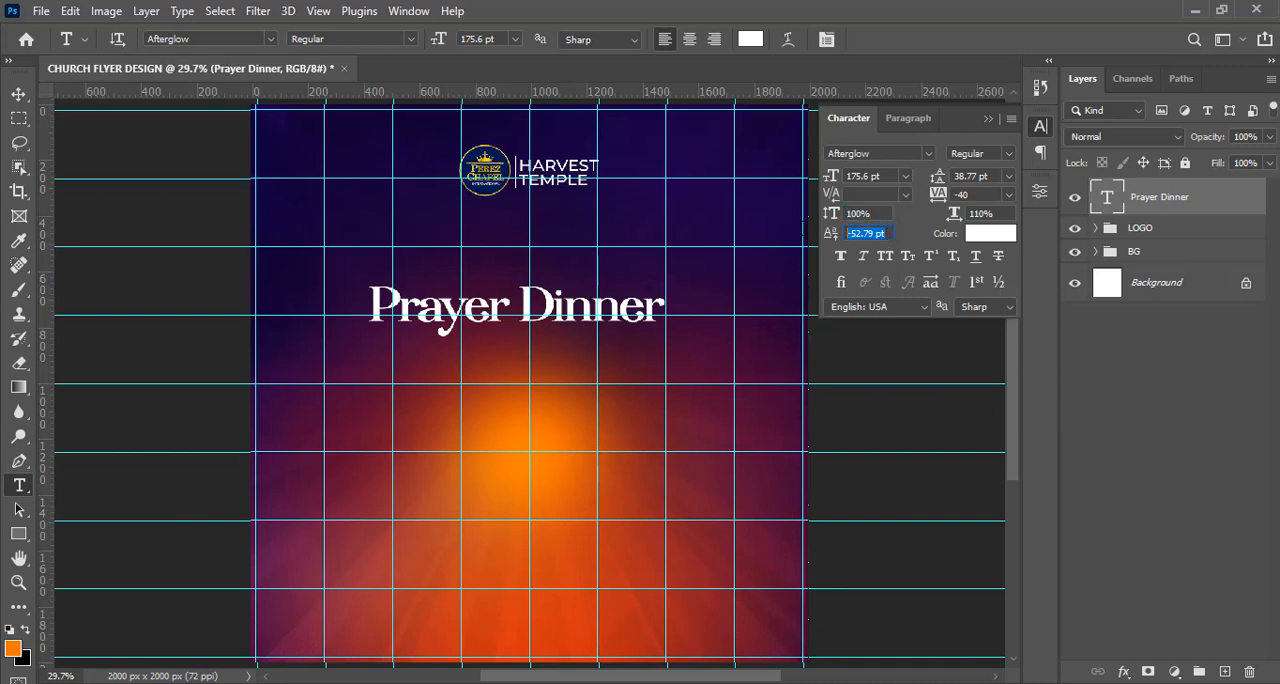
type("0")
key("Return")
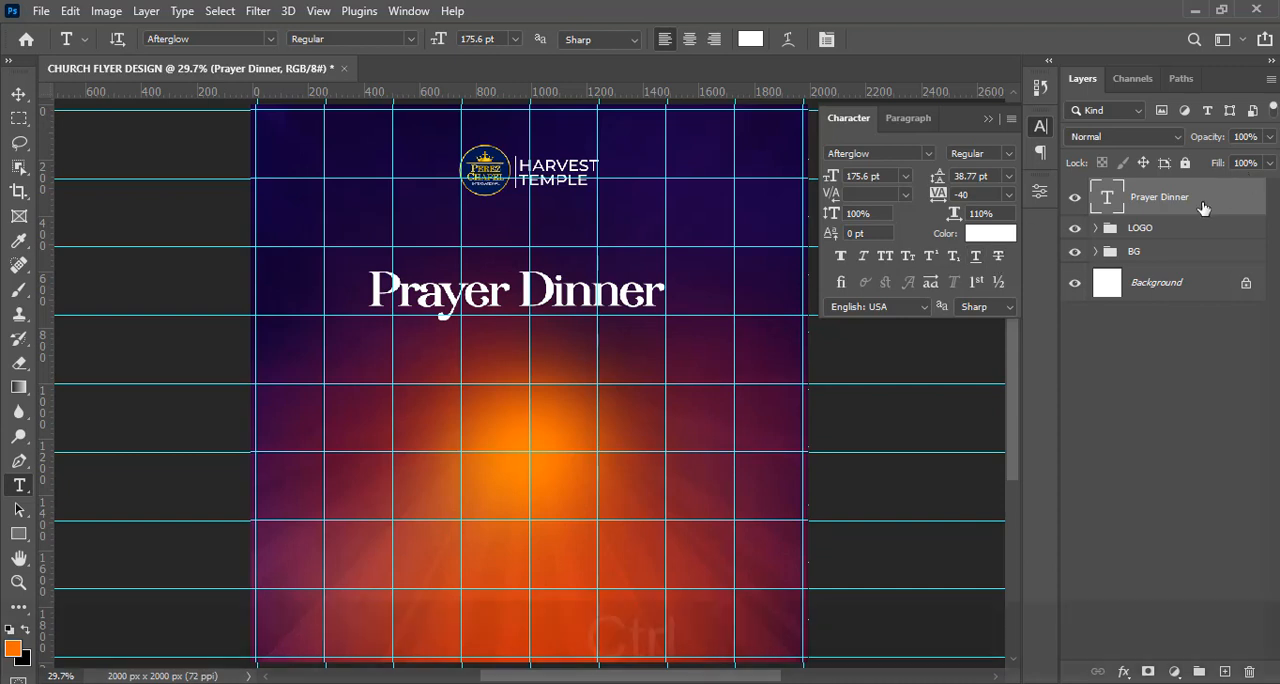
Scale the Prayer Dinner text to about 160.7 pt so it spans the guides evenly around the flyer's centre.
key("ctrl+t")
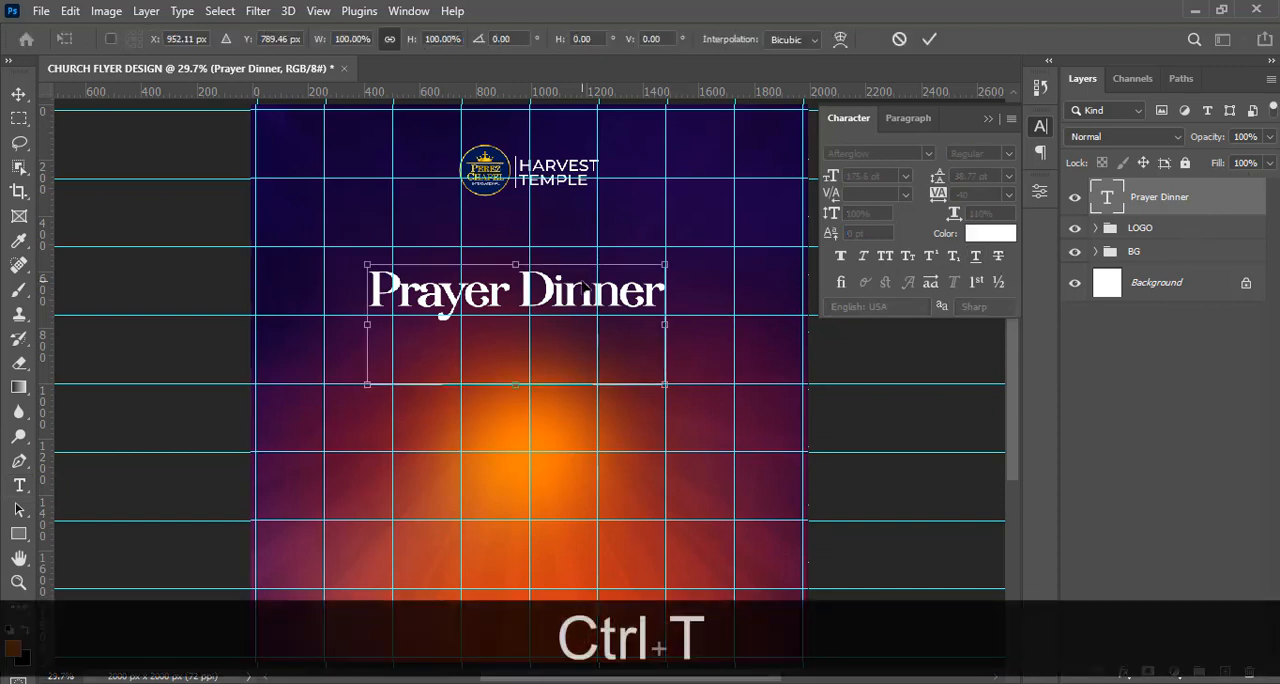
mouse_move(665, 382)
left_mouse_down()
mouse_move(690, 395)
mouse_move(670, 392)
left_mouse_up()
key("Return")
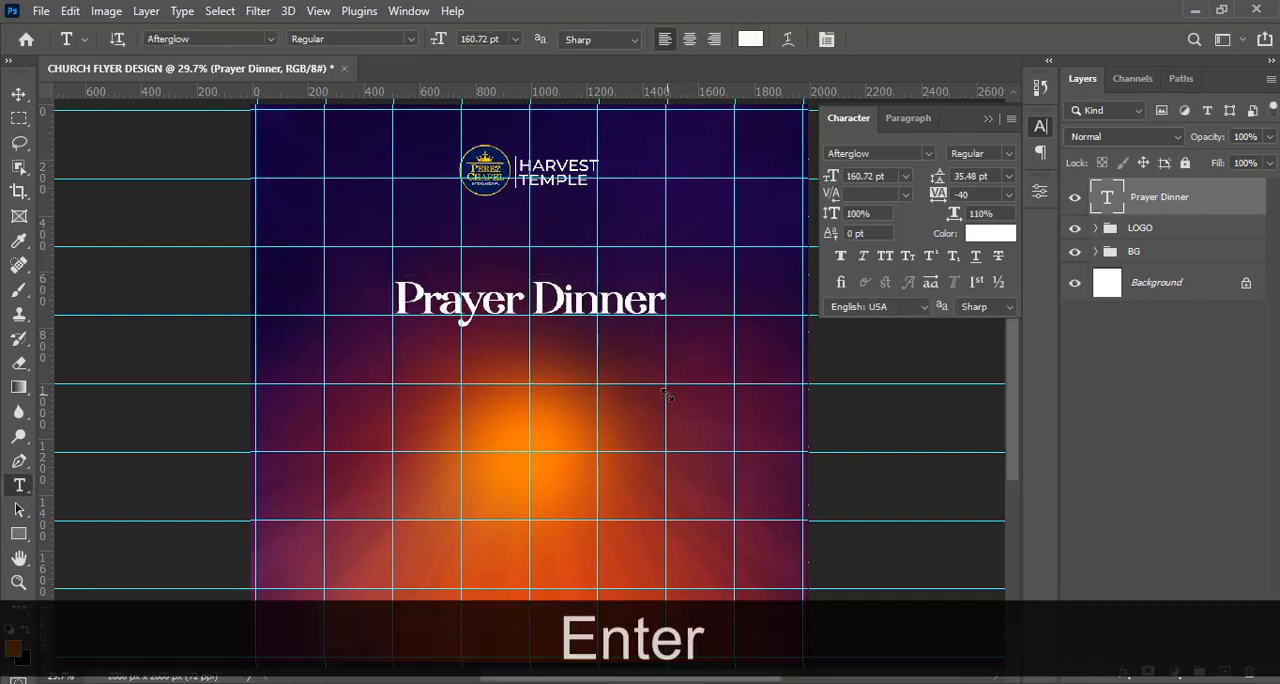
Duplicate the Prayer Dinner text layer and replace the copy's text with "HolySpirit" copied from 8.txt in Notepad.
key("ctrl+j")
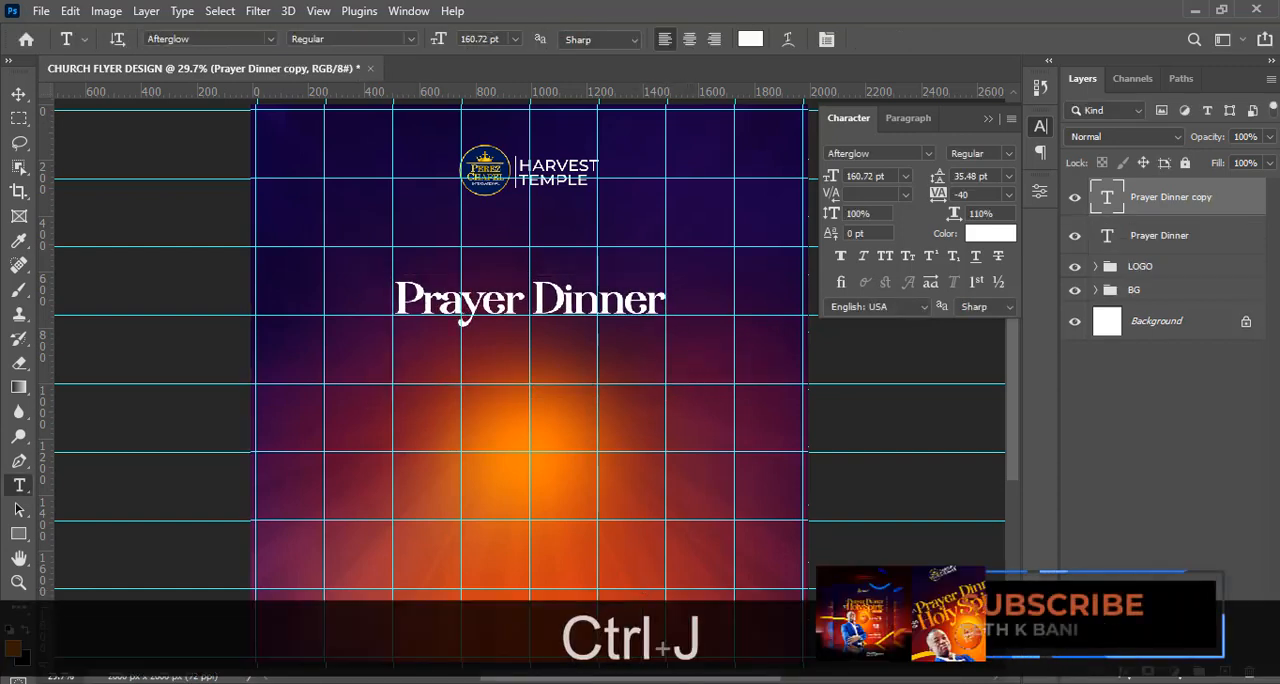
left_click(942, 683)
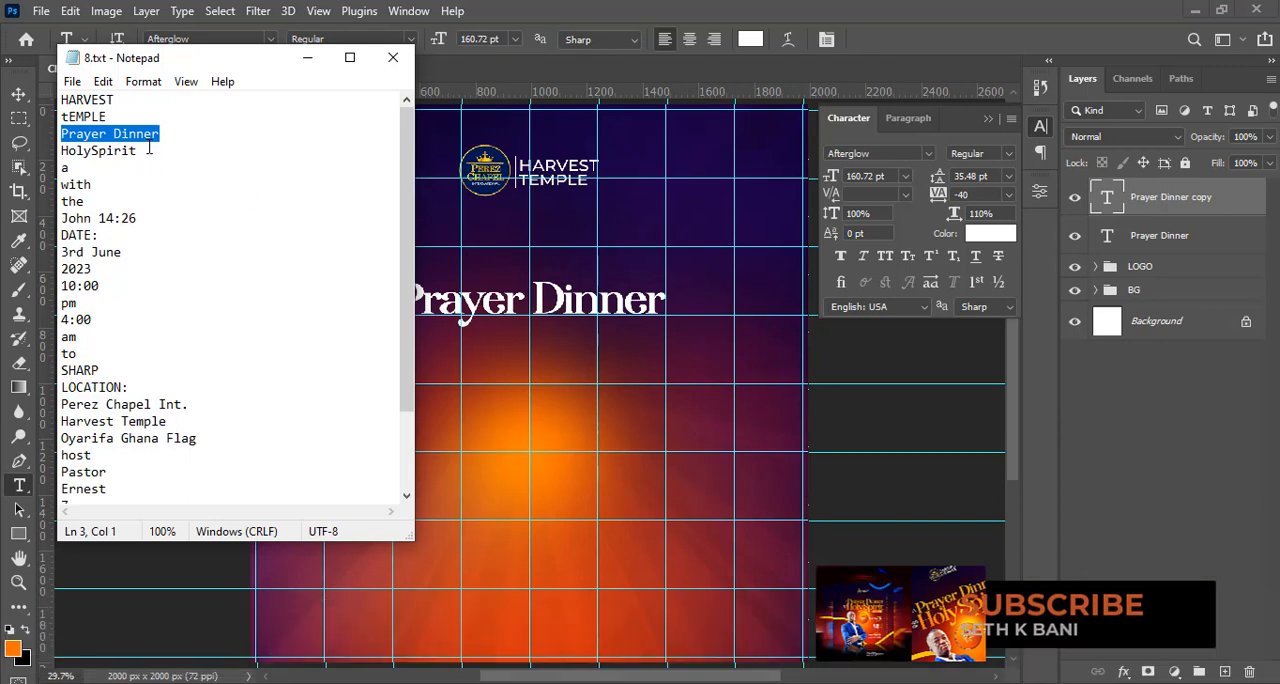
left_click_drag(149, 148, 45, 148)
key("ctrl+c")
left_click(724, 9)
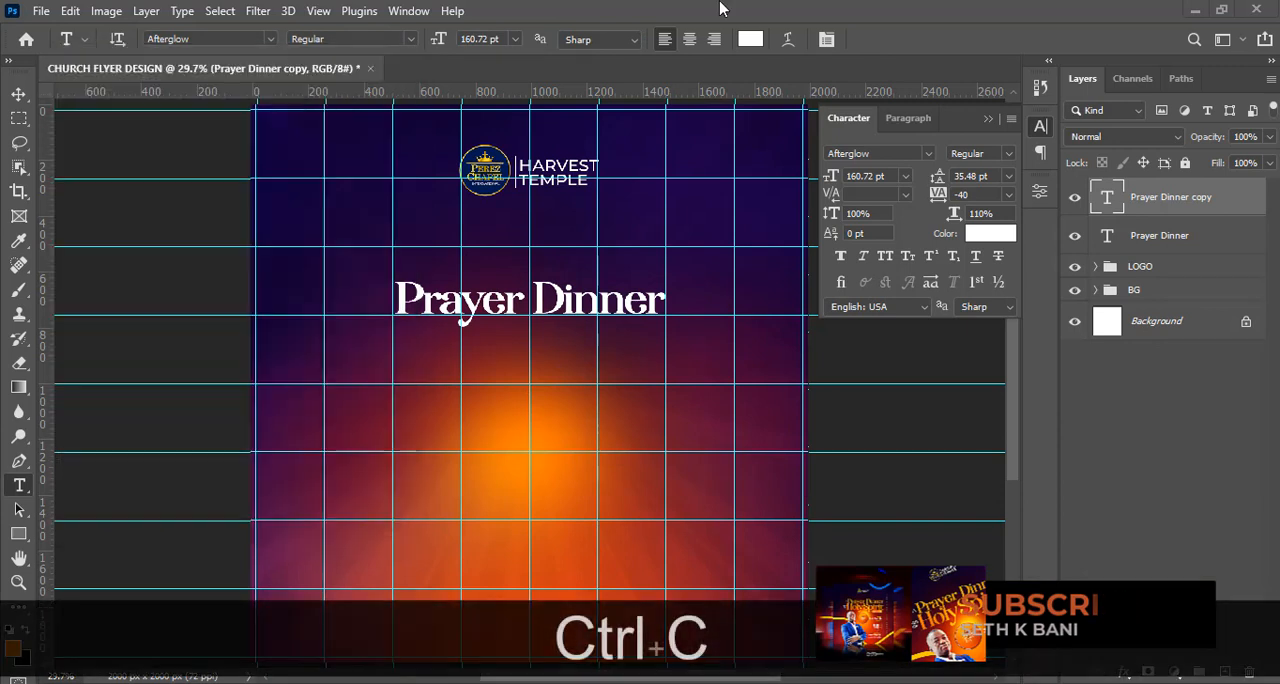
double_click(1108, 198)
key("ctrl+v")
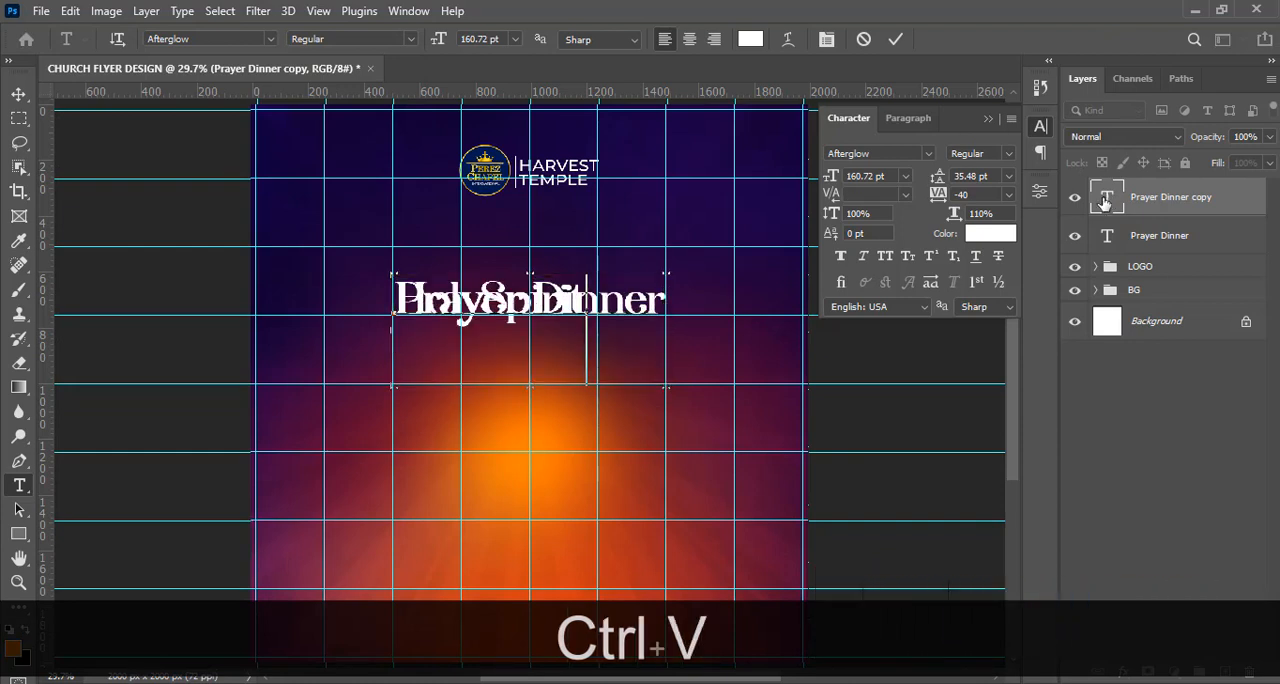
left_click(895, 39)
Move the HolySpirit text straight down so it sits just below Prayer Dinner.
key("v")
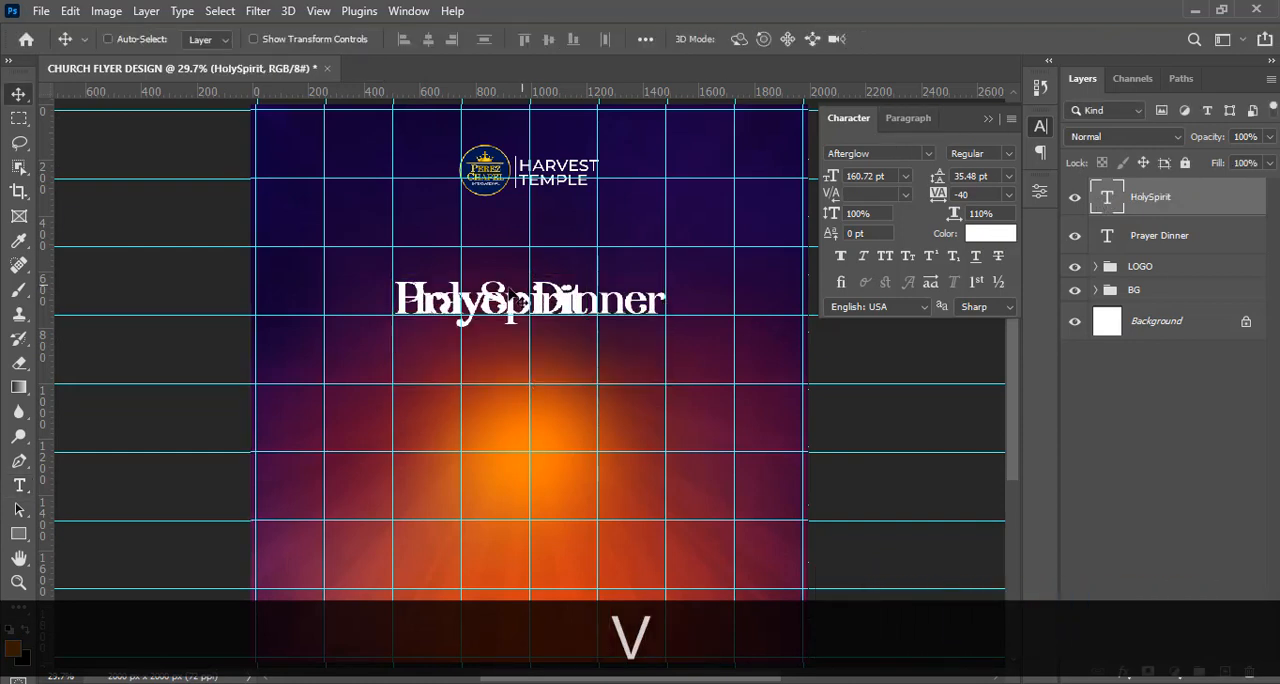
key("shift")
left_click_drag(502, 307, 501, 335)
Enlarge the HolySpirit text to about 264 pt, centred under Prayer Dinner, and hide the guides.
key("ctrl+shift+t")
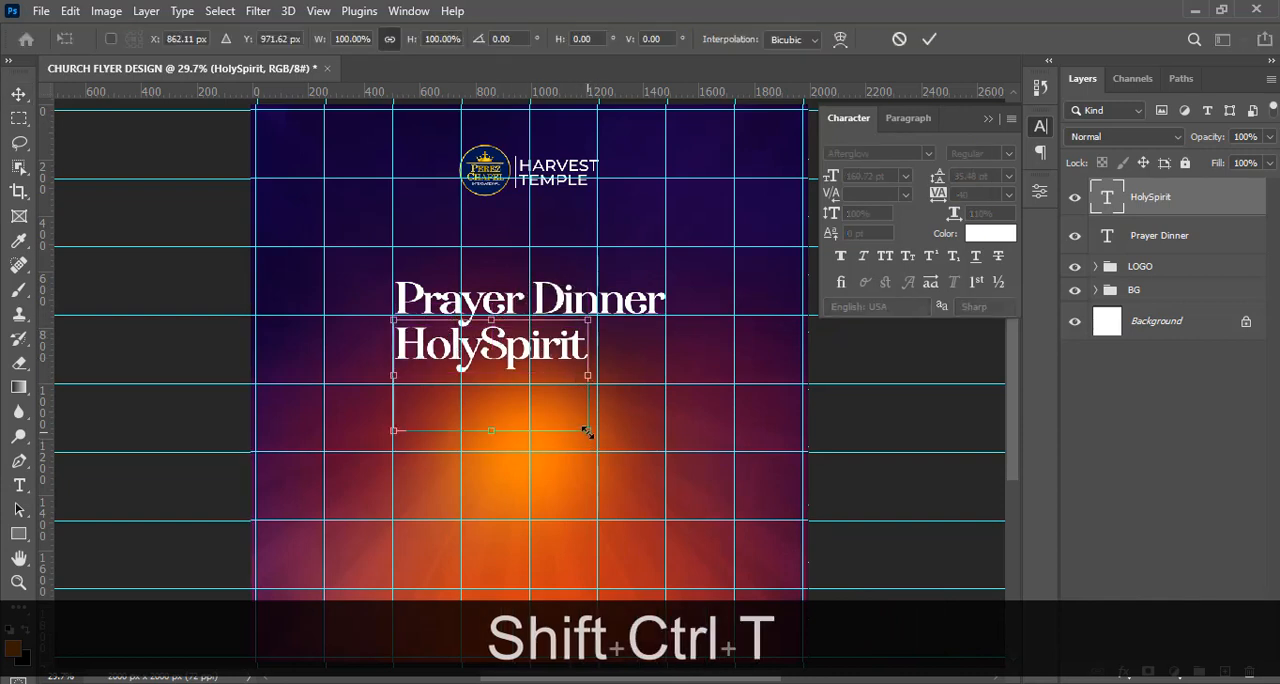
left_click_drag(587, 431, 696, 483)
key("alt")
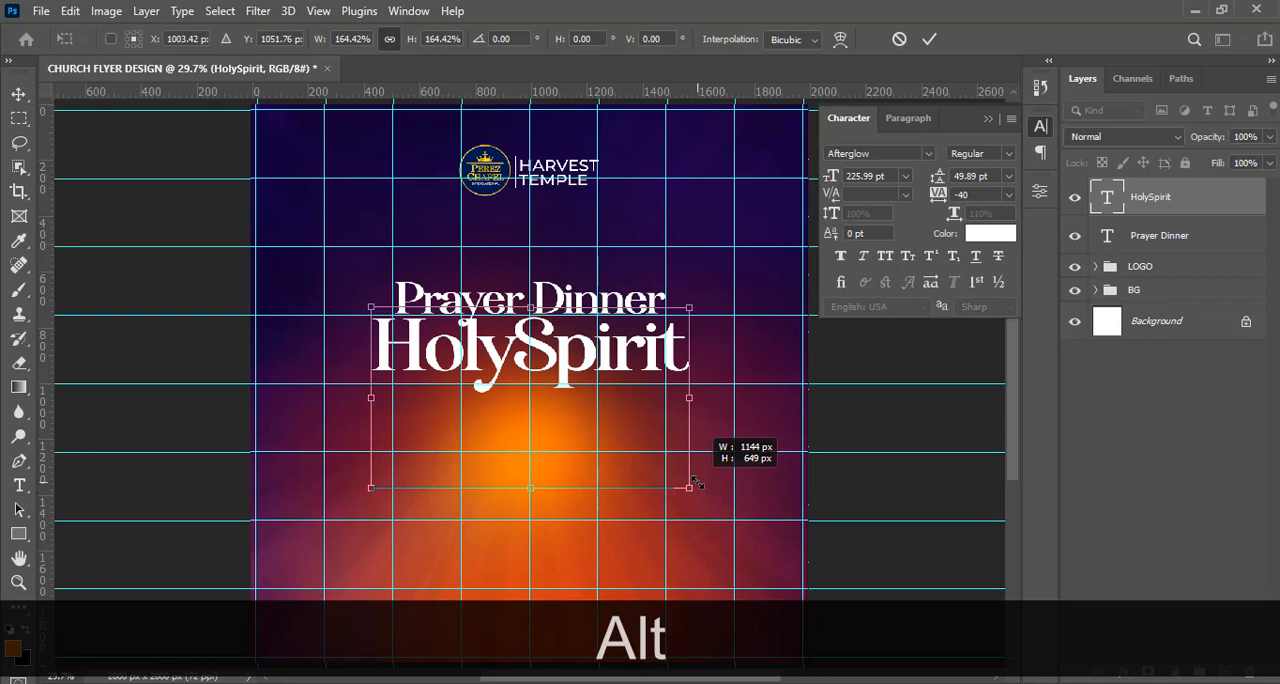
left_click_drag(697, 483, 697, 483)
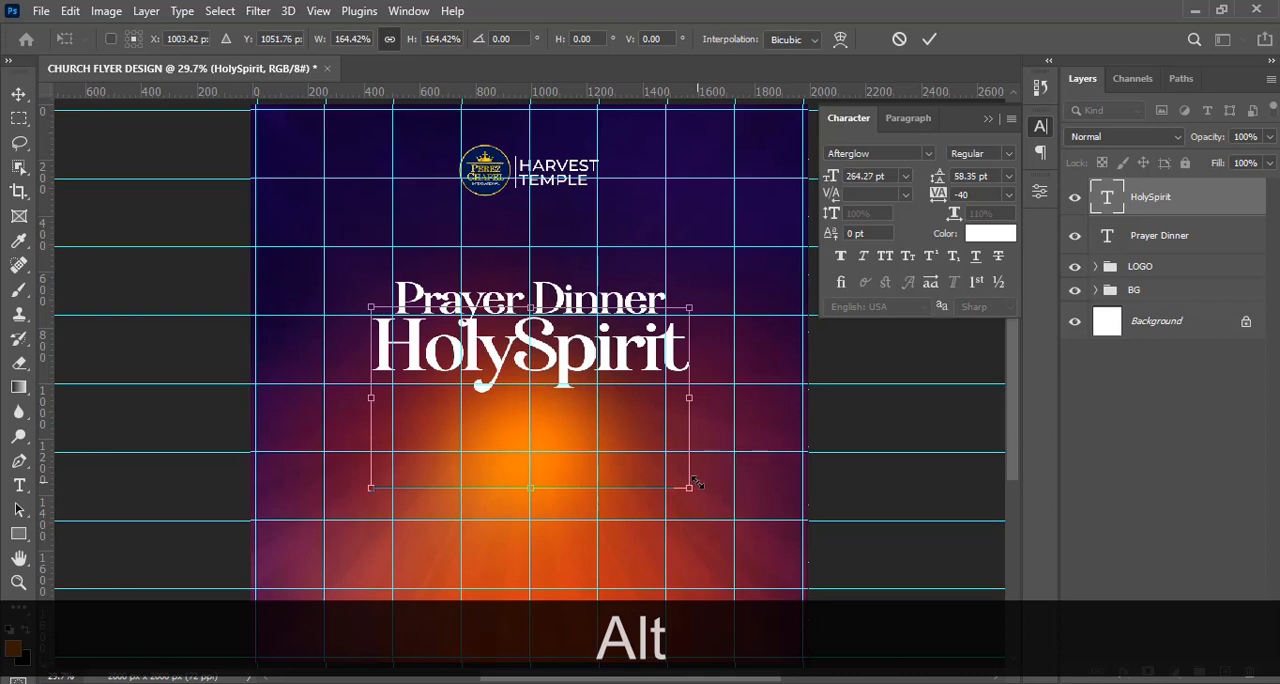
key("Return")
key("ctrl+h")
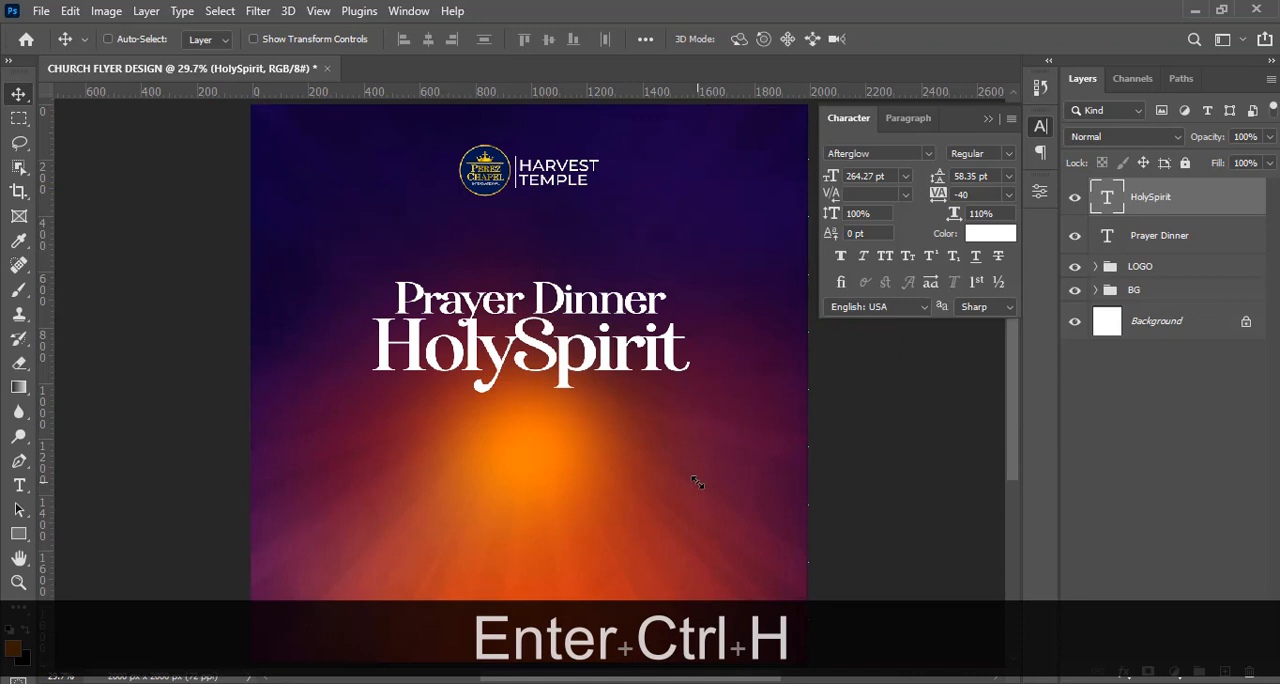
key("Up")
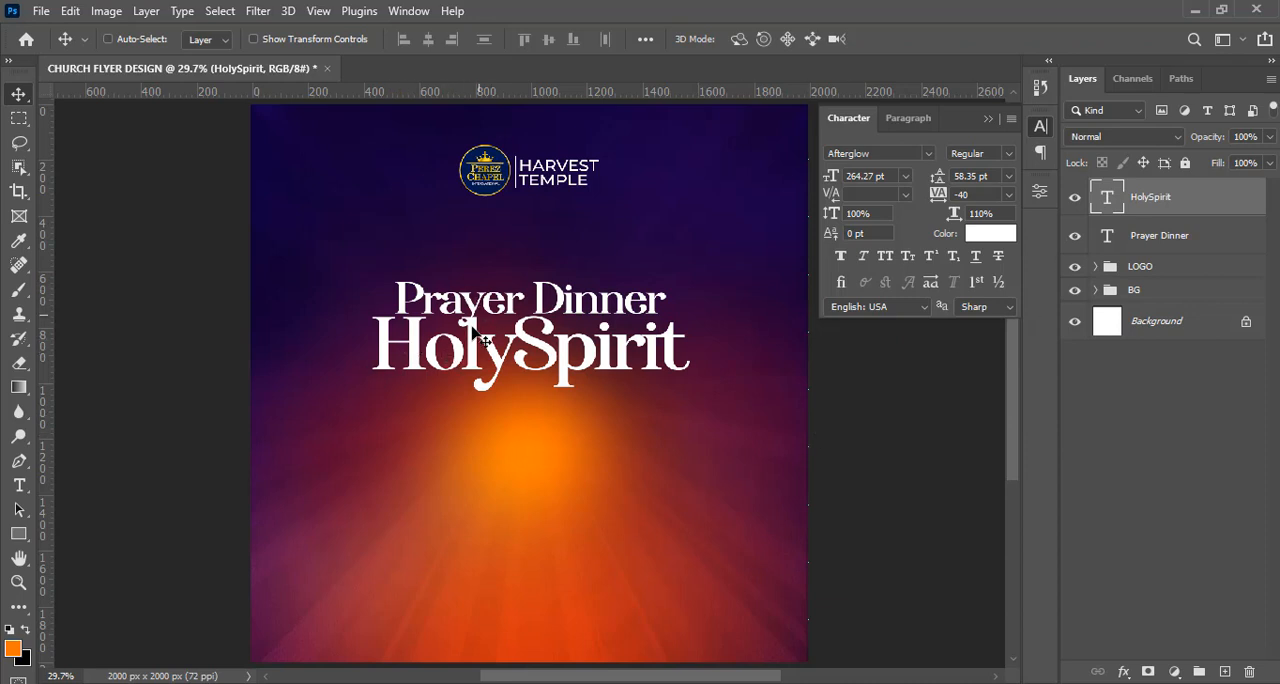
Load the Prayer Dinner text's outline as a selection and expand it by 6 pixels, keeping the HolySpirit layer active.
key("ctrl+equal")
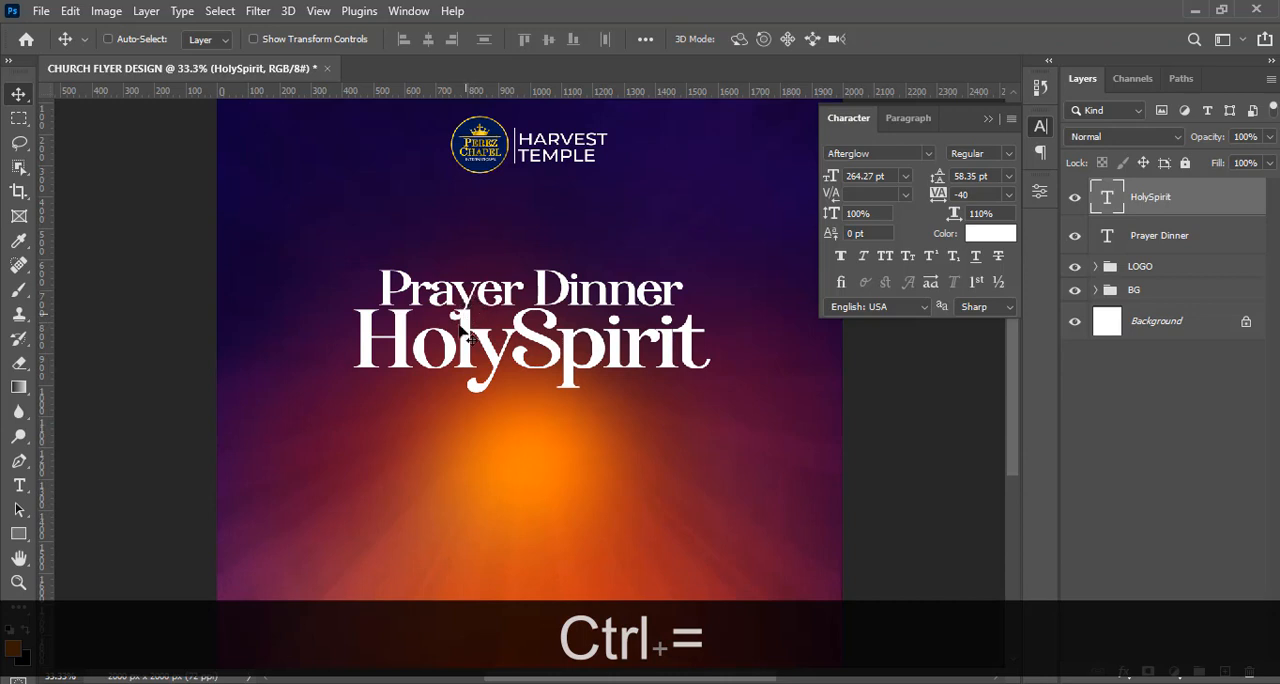
key("ctrl+d")
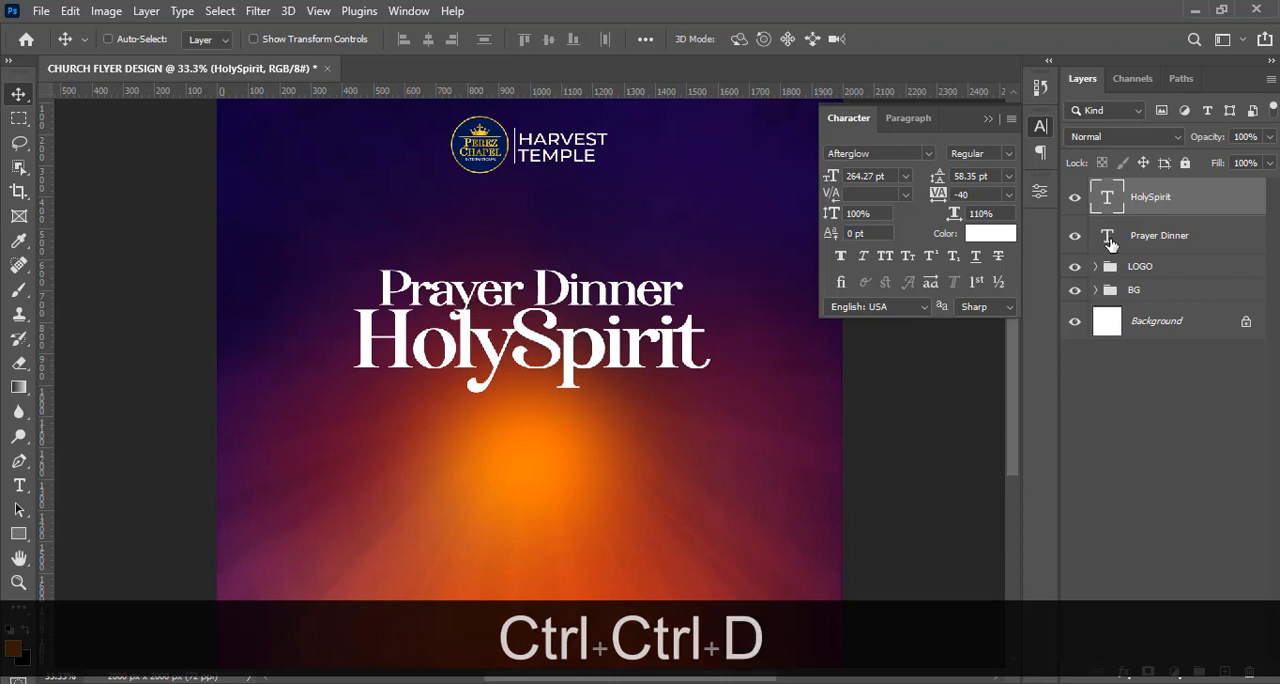
key("ctrl+shift")
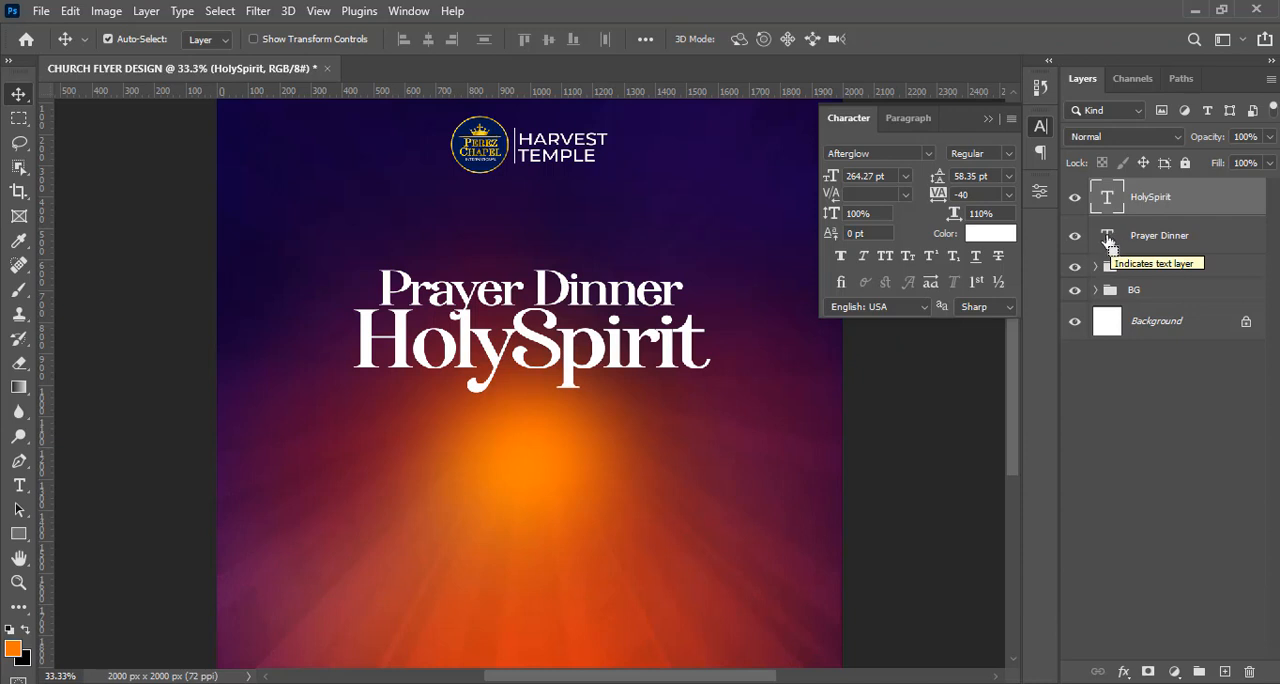
left_click(1108, 242, "ctrl")
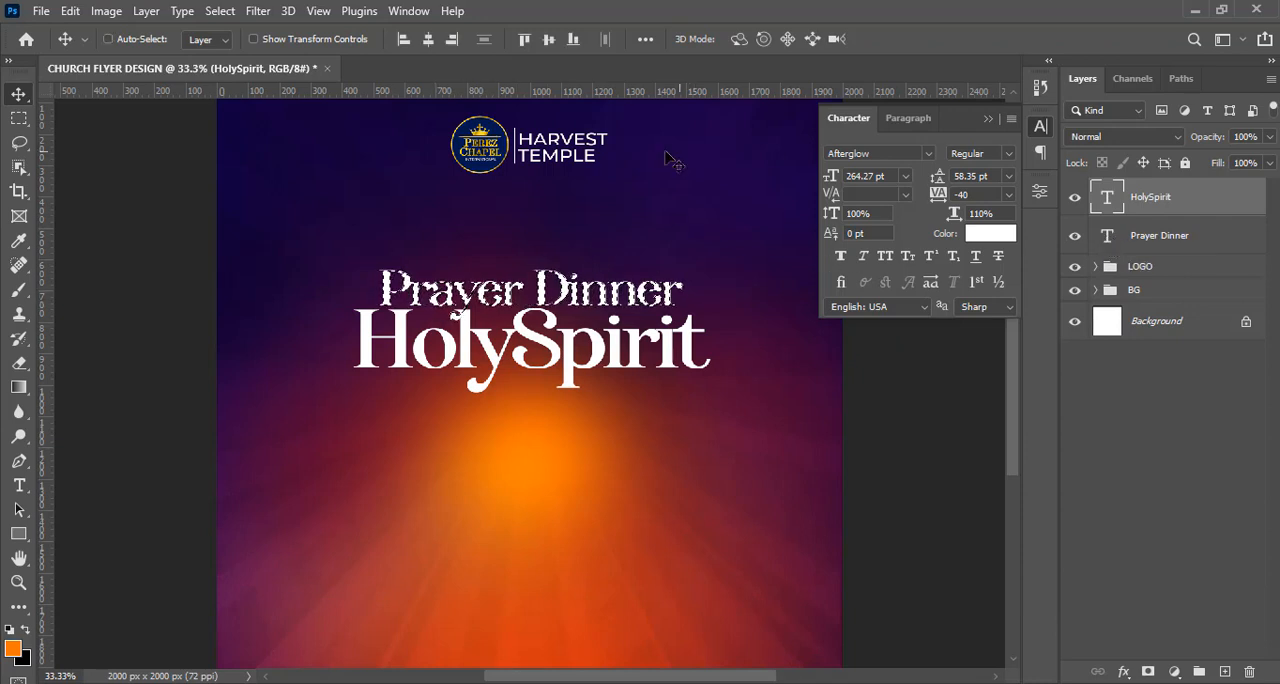
left_click(219, 11)
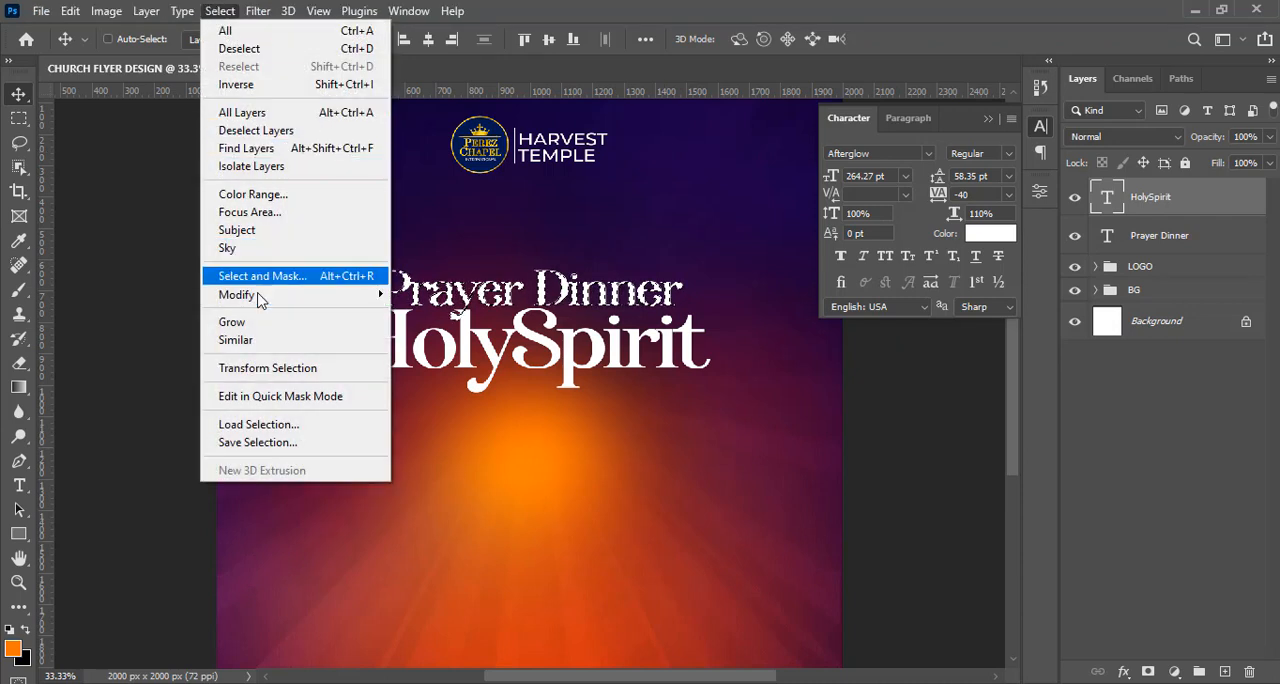
mouse_move(335, 296)
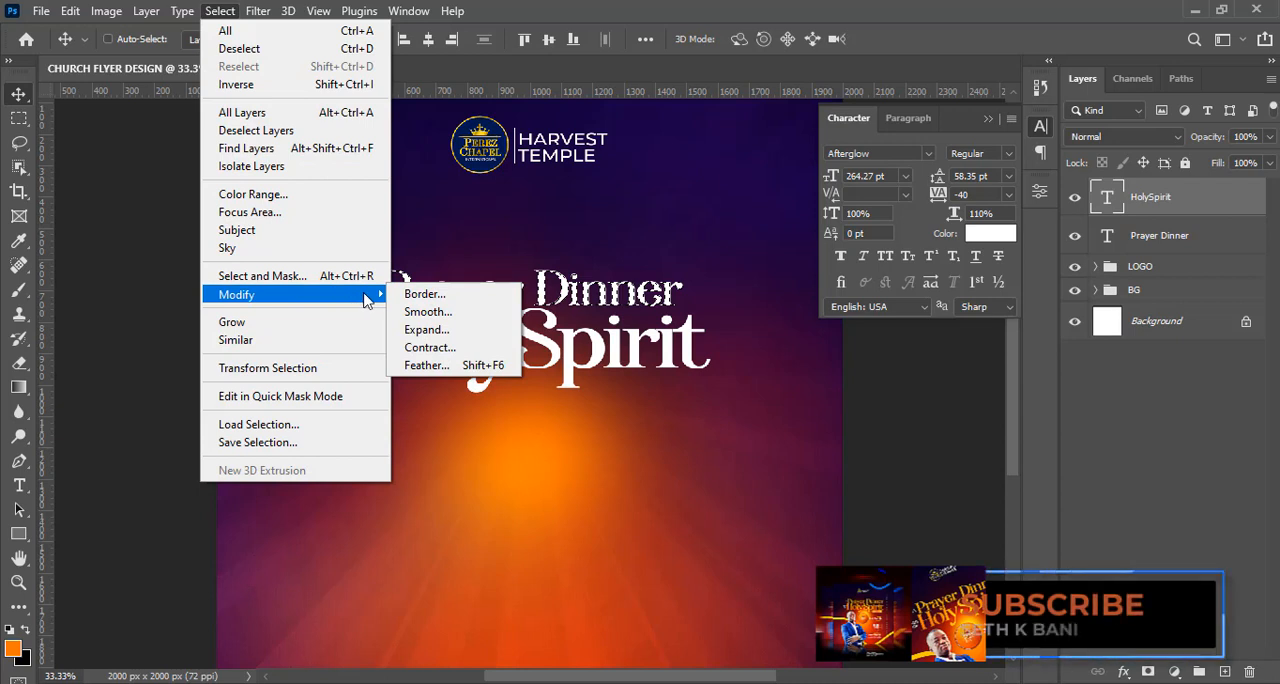
left_click(427, 329)
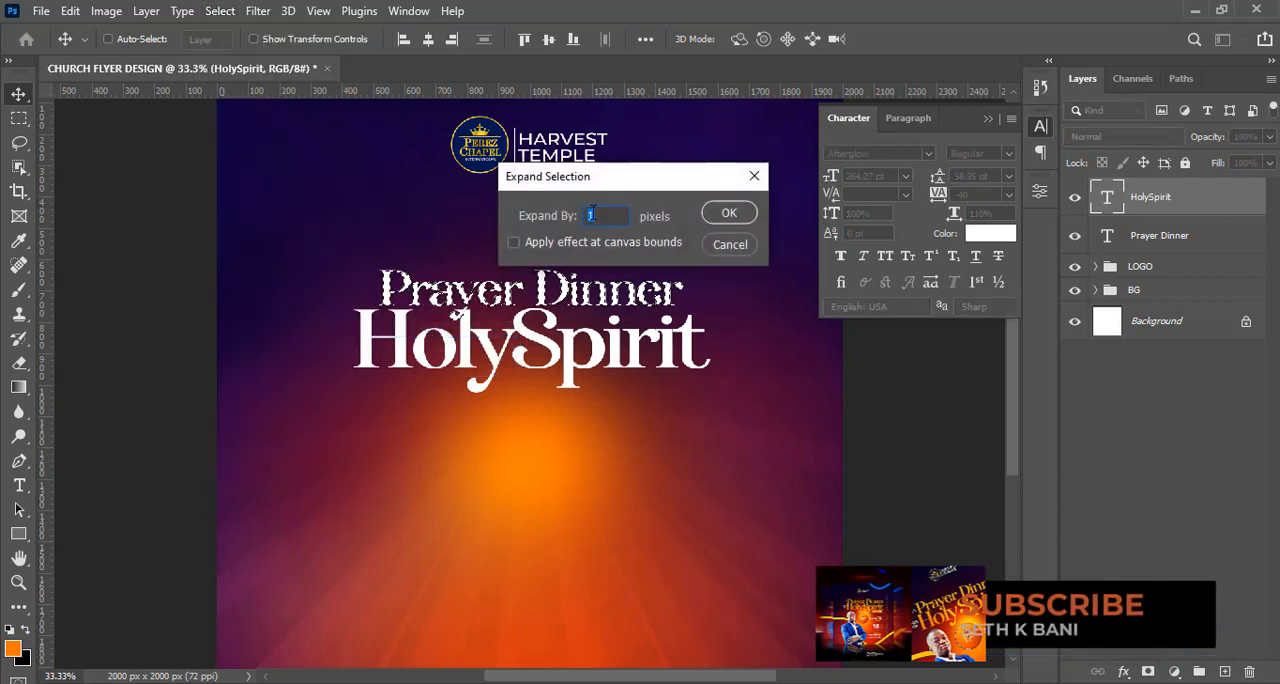
type("6")
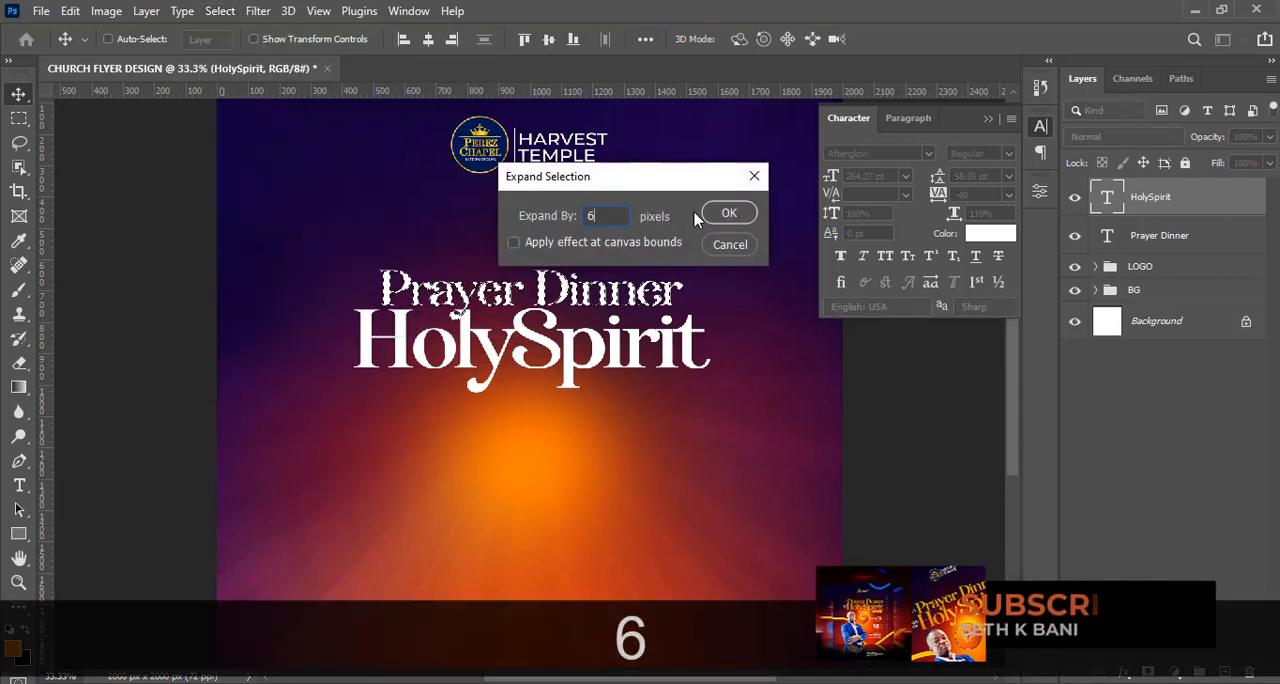
left_click(726, 215)
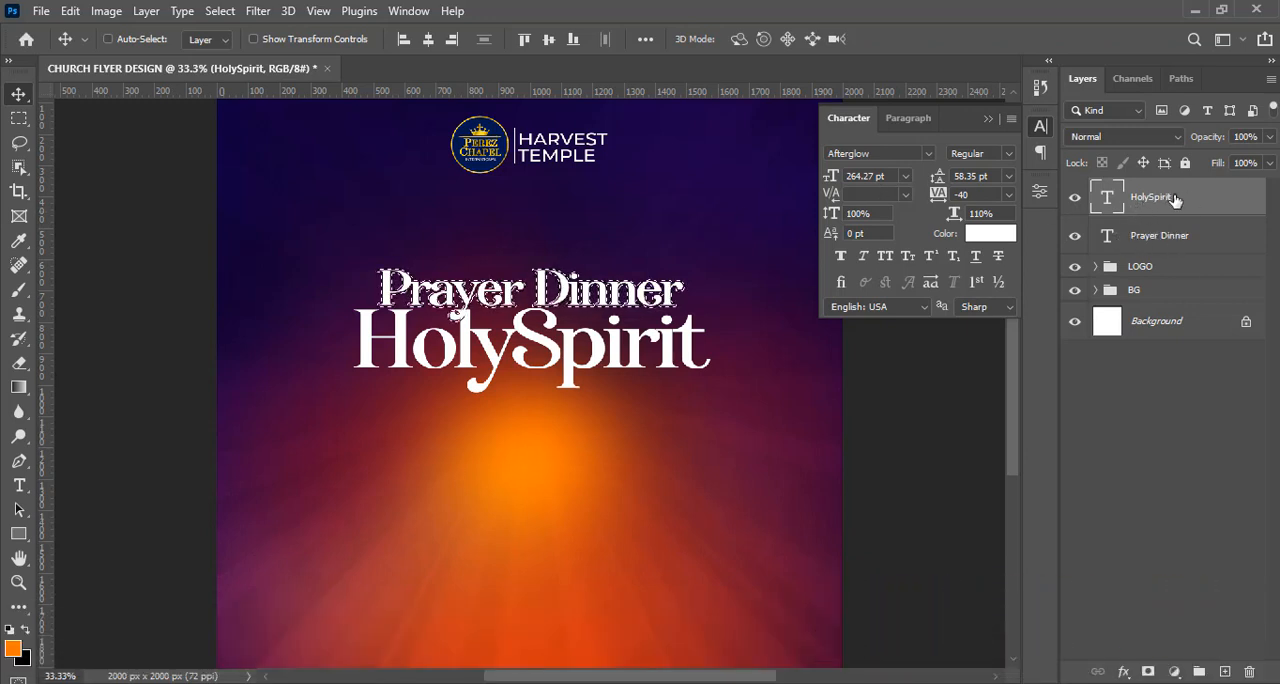
Add a layer mask to the HolySpirit layer from the expanded selection and invert the mask.
left_click(1148, 671)
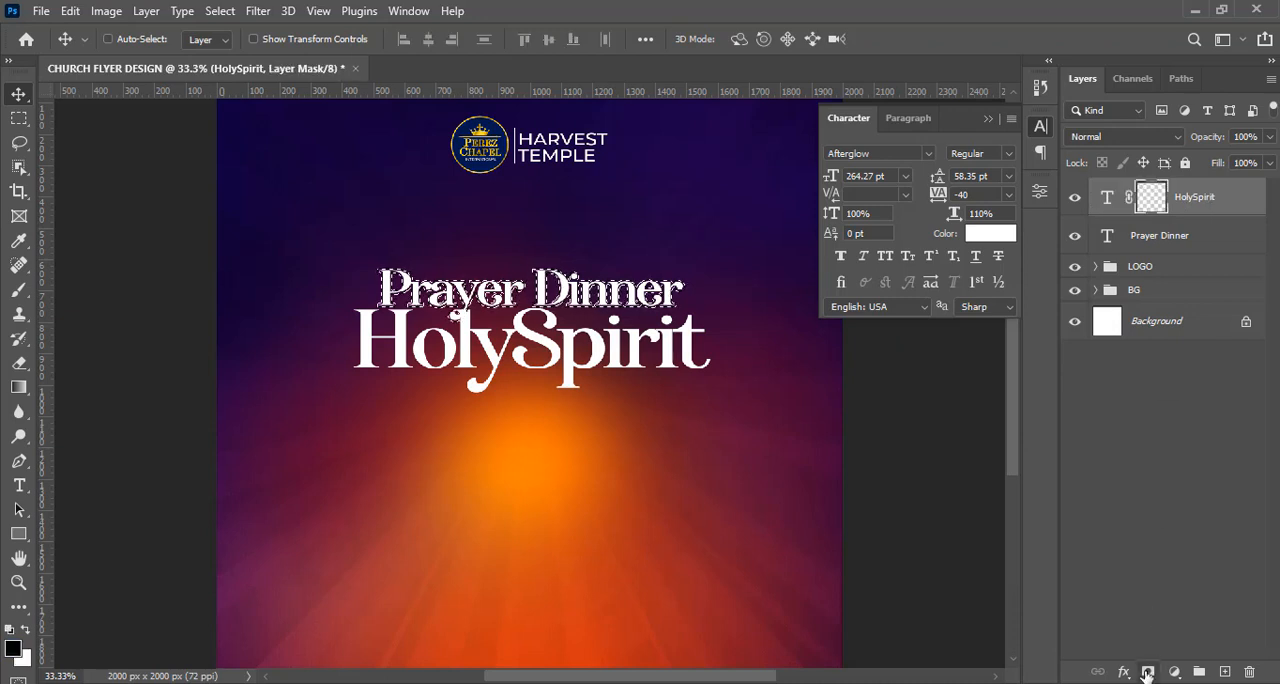
double_click(1151, 197)
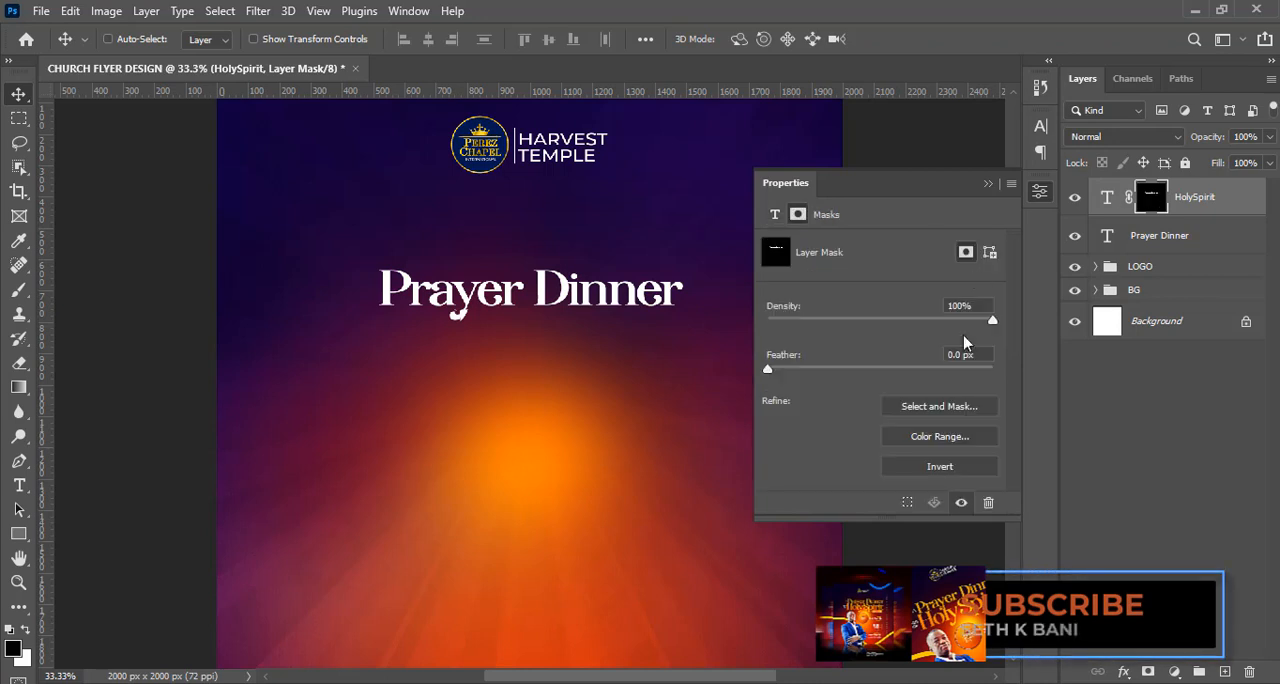
left_click(940, 467)
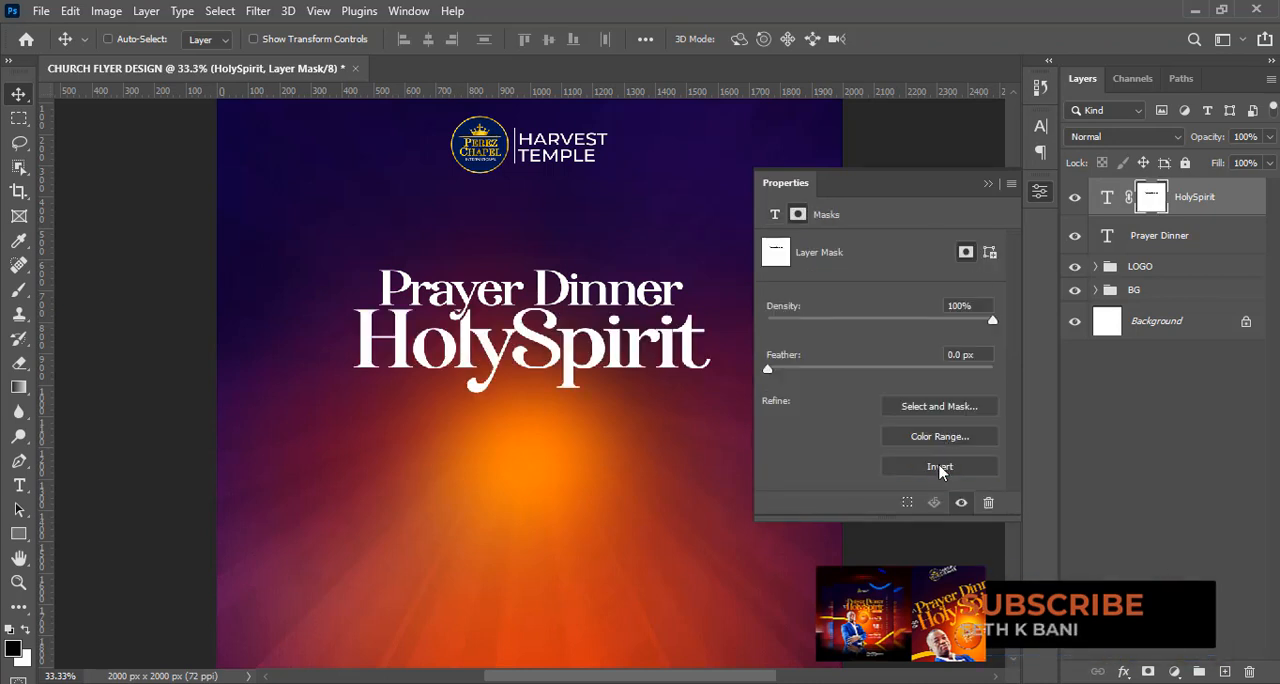
Group the Prayer Dinner and HolySpirit text layers and insert HOLY SPIRIT into the new group's name.
left_click(990, 186)
key("ctrl+equal")
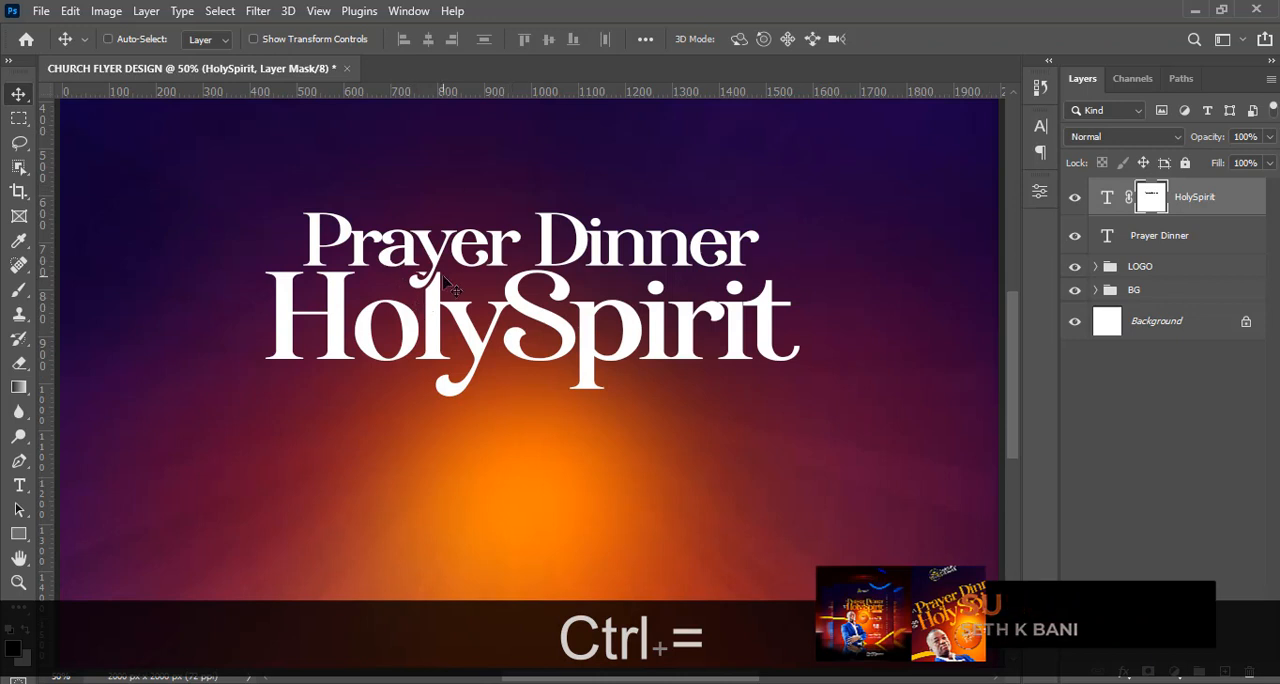
key("ctrl")
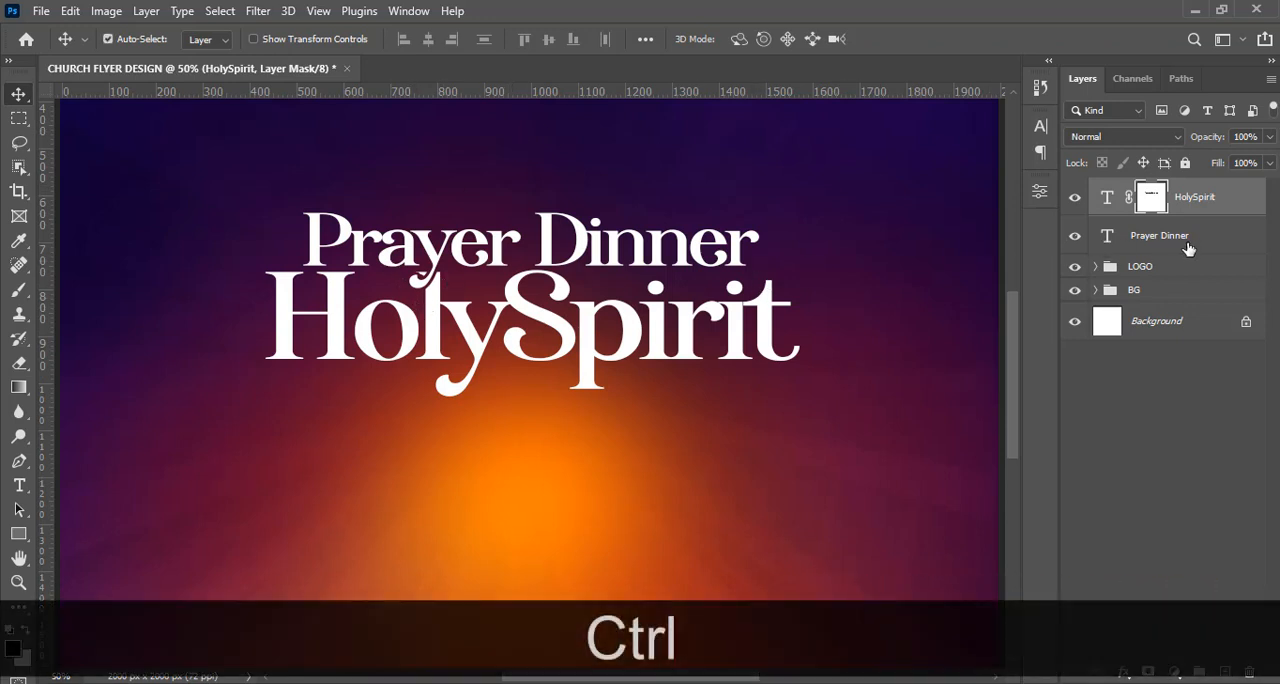
left_click(1188, 248, "ctrl")
key("ctrl+g")
double_click(1145, 190)
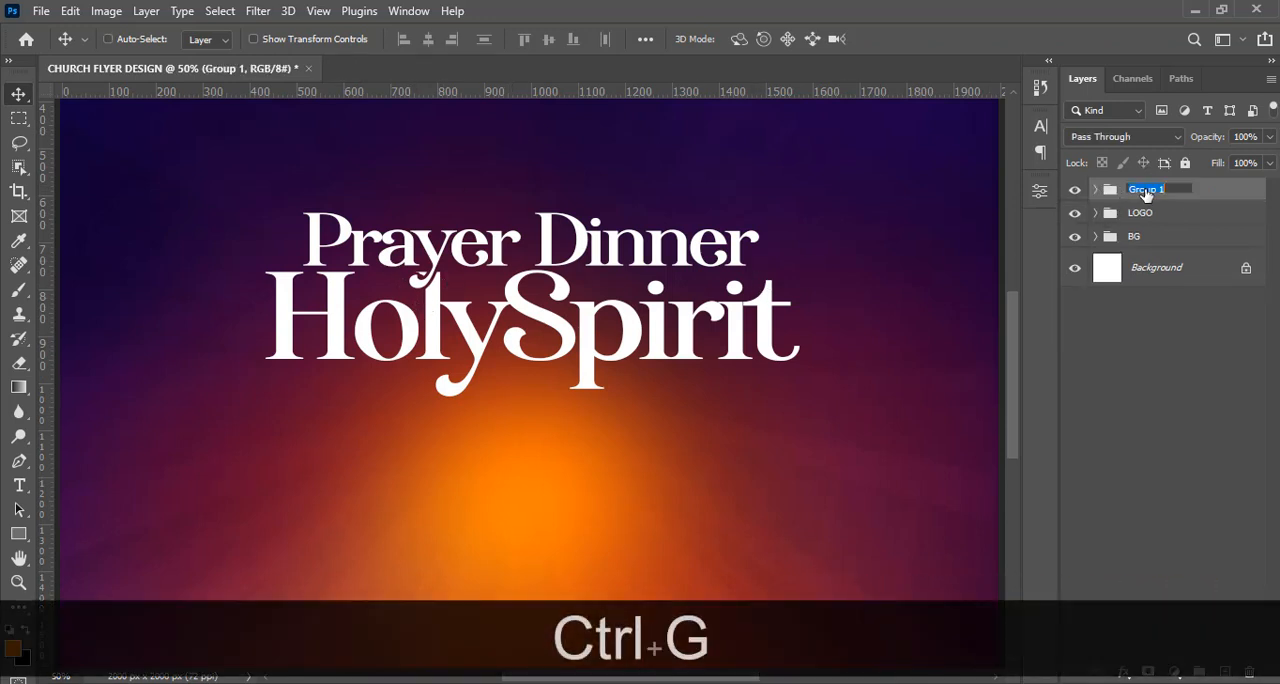
type("HOLY SP")
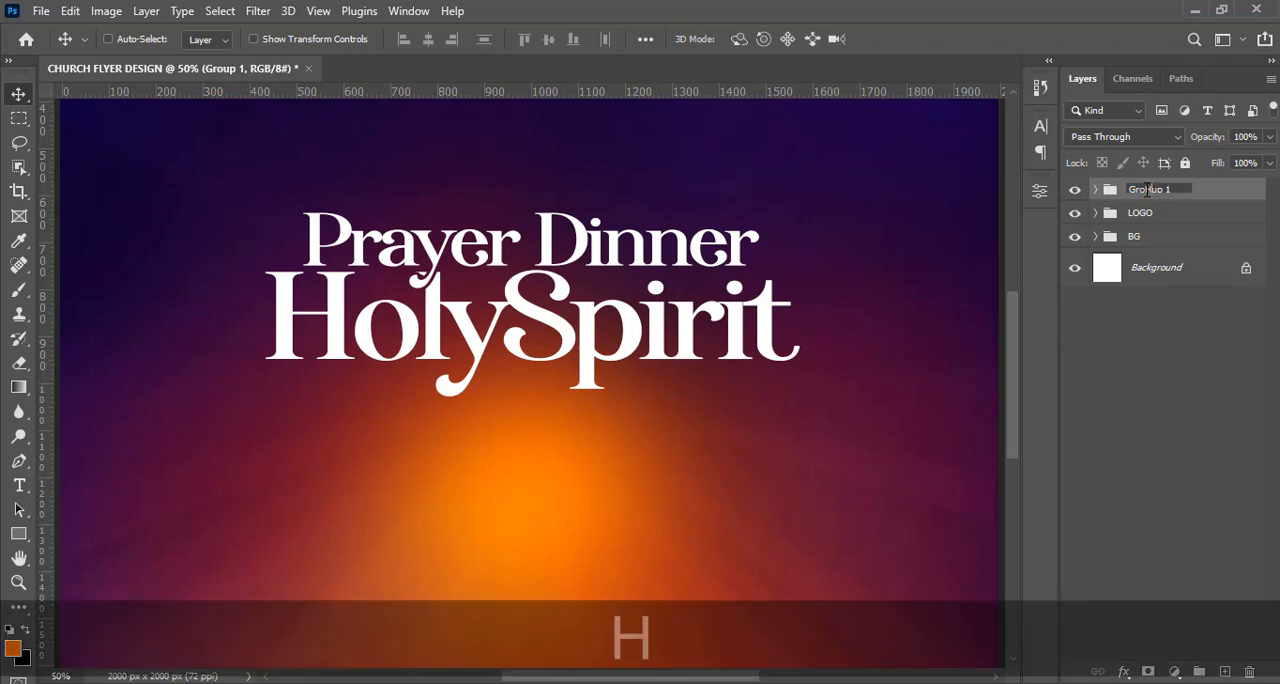
type("IRIT")
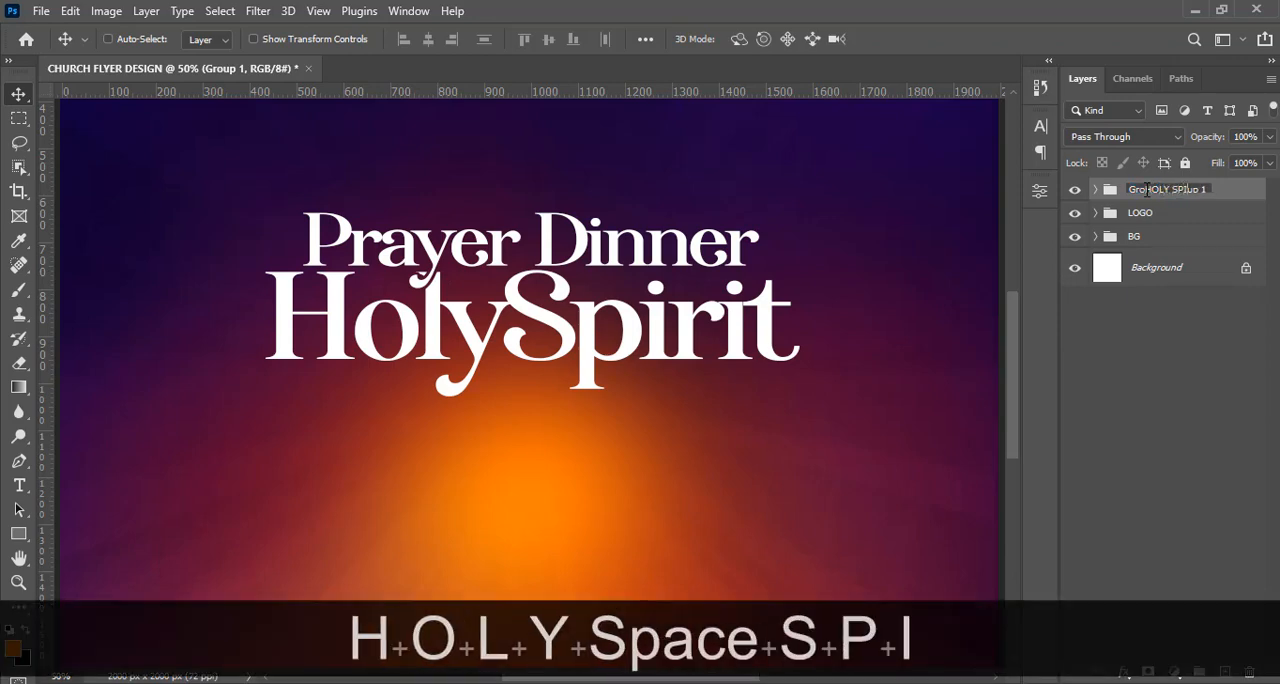
key("Return")
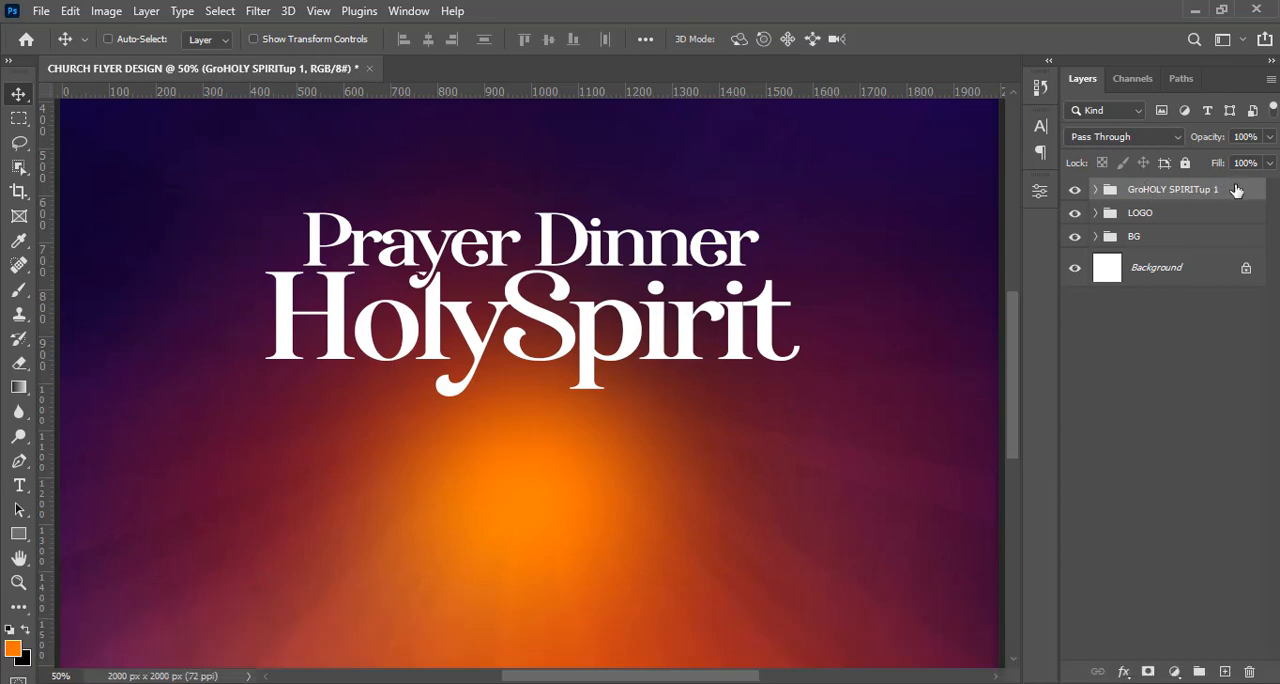
Add a Gradient Overlay to the title group and set the gradient's starting colour stop to FBB600.
double_click(1237, 190)
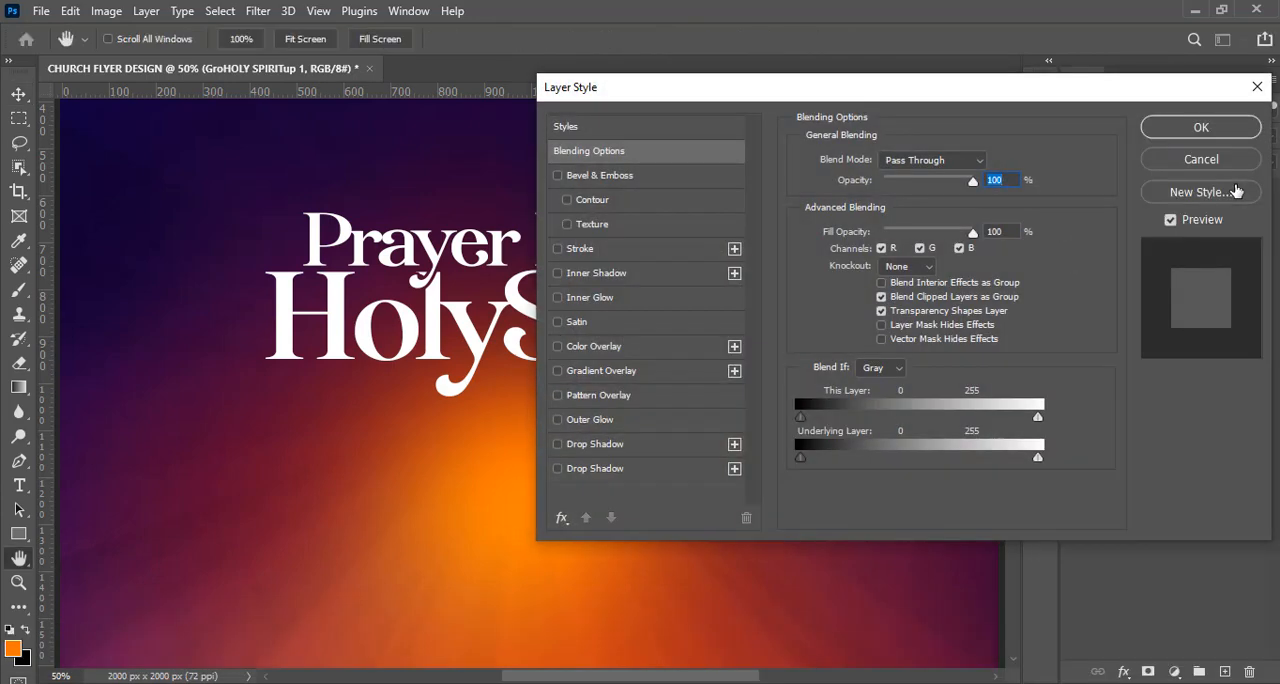
left_click_drag(880, 103, 1076, 99)
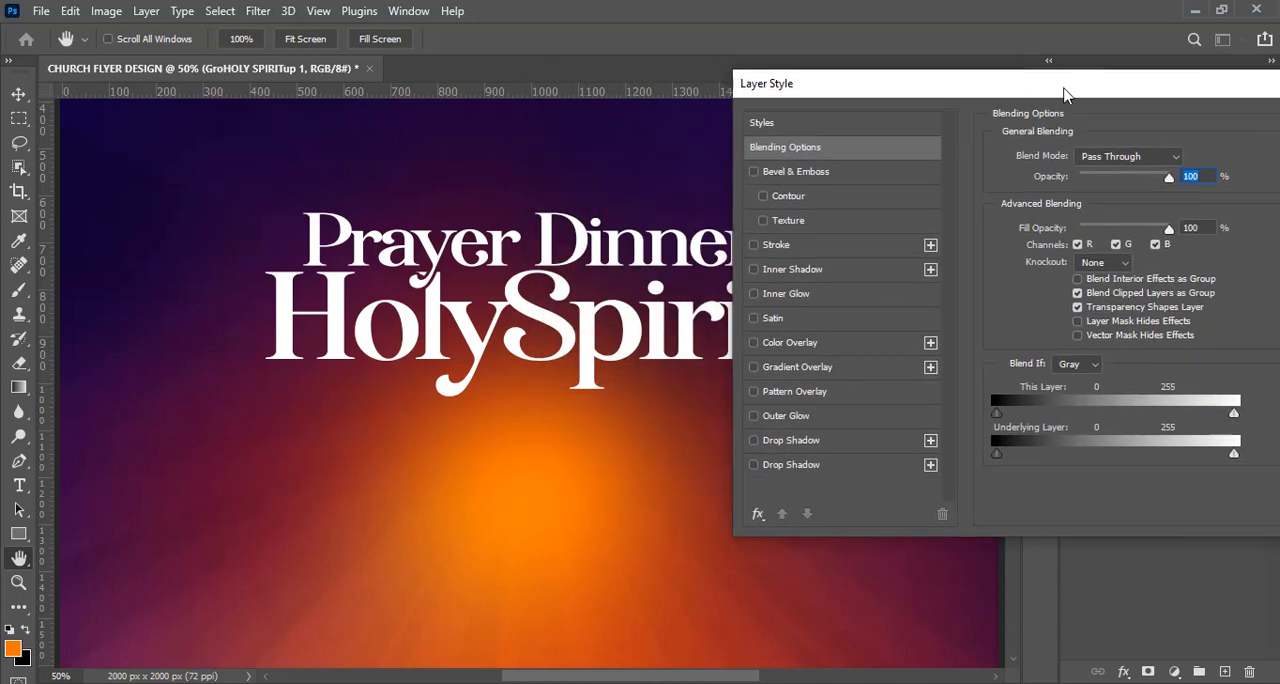
left_click(808, 367)
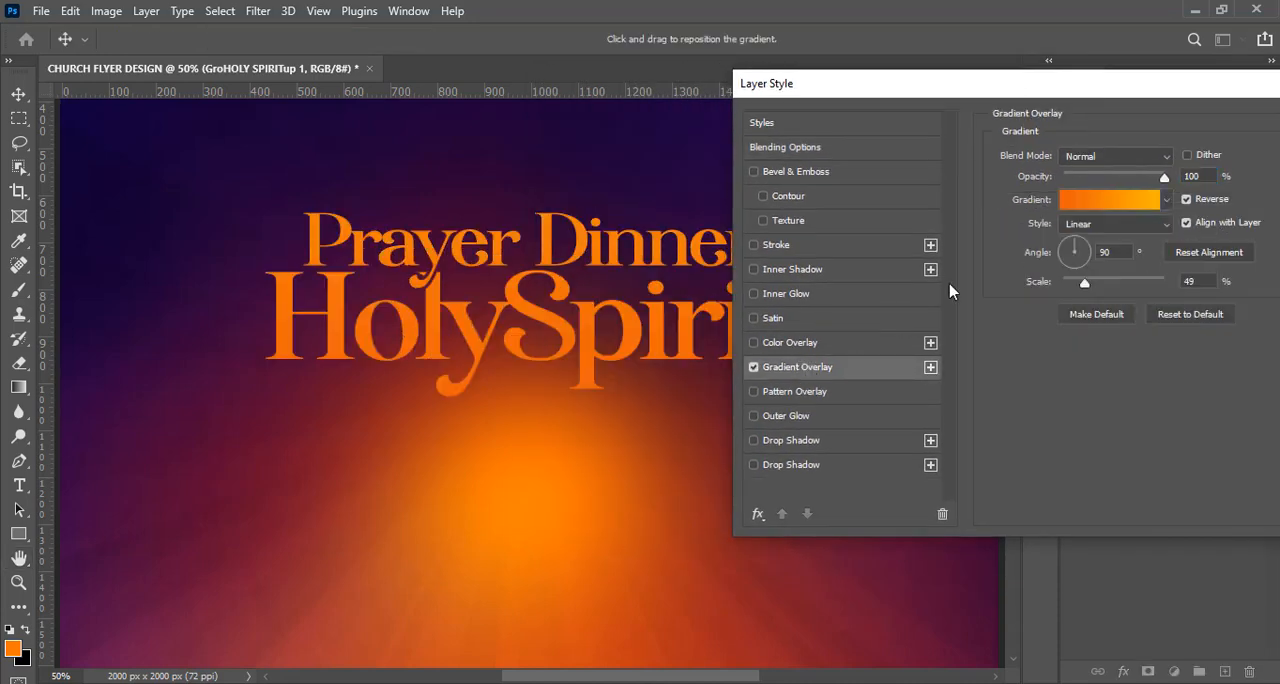
left_click(1070, 203)
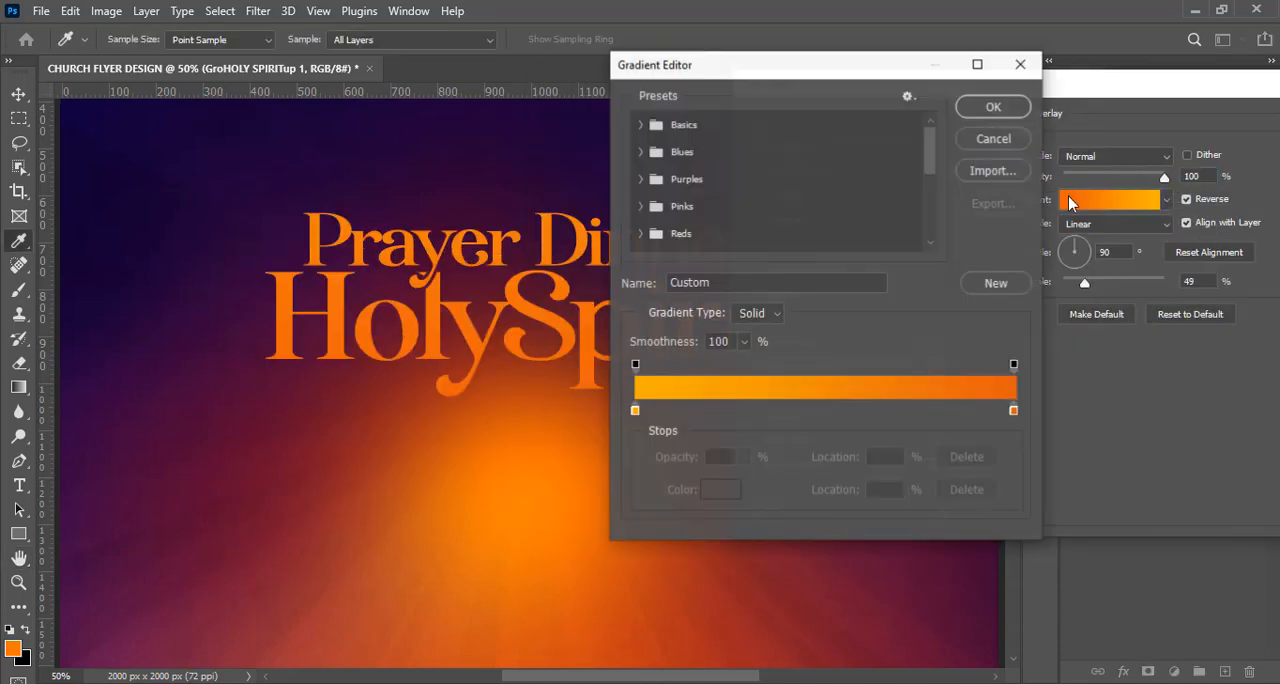
double_click(636, 411)
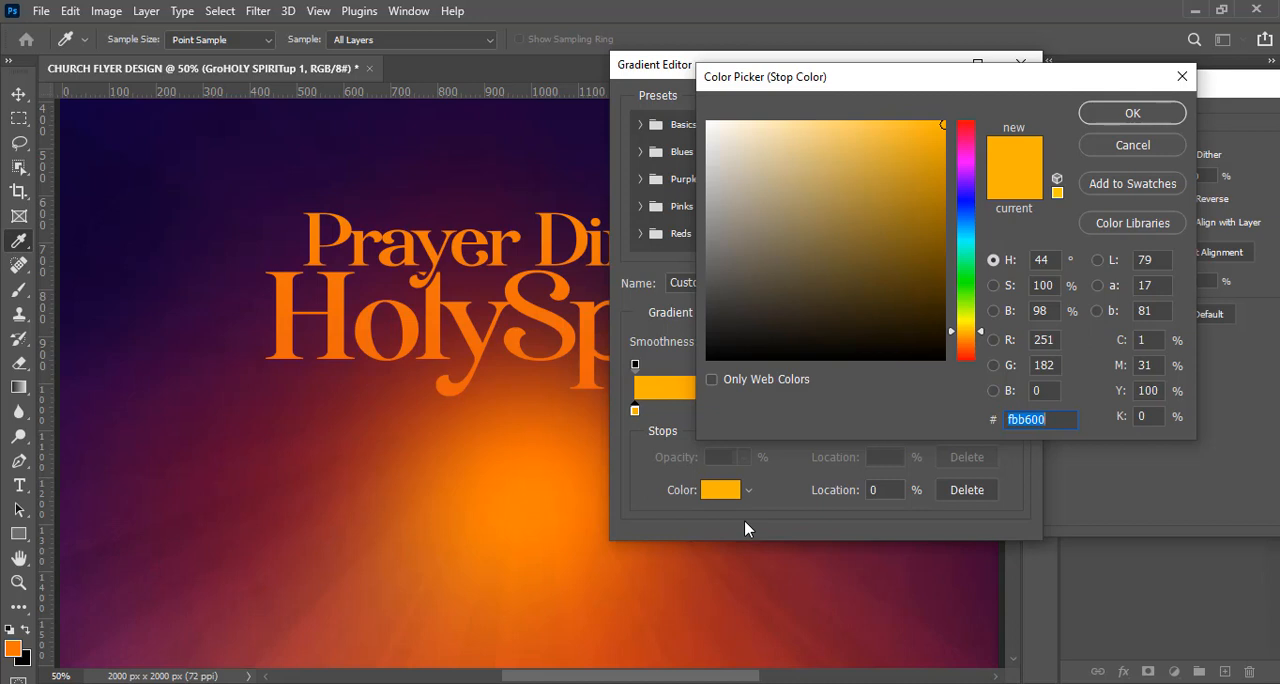
type("FBB")
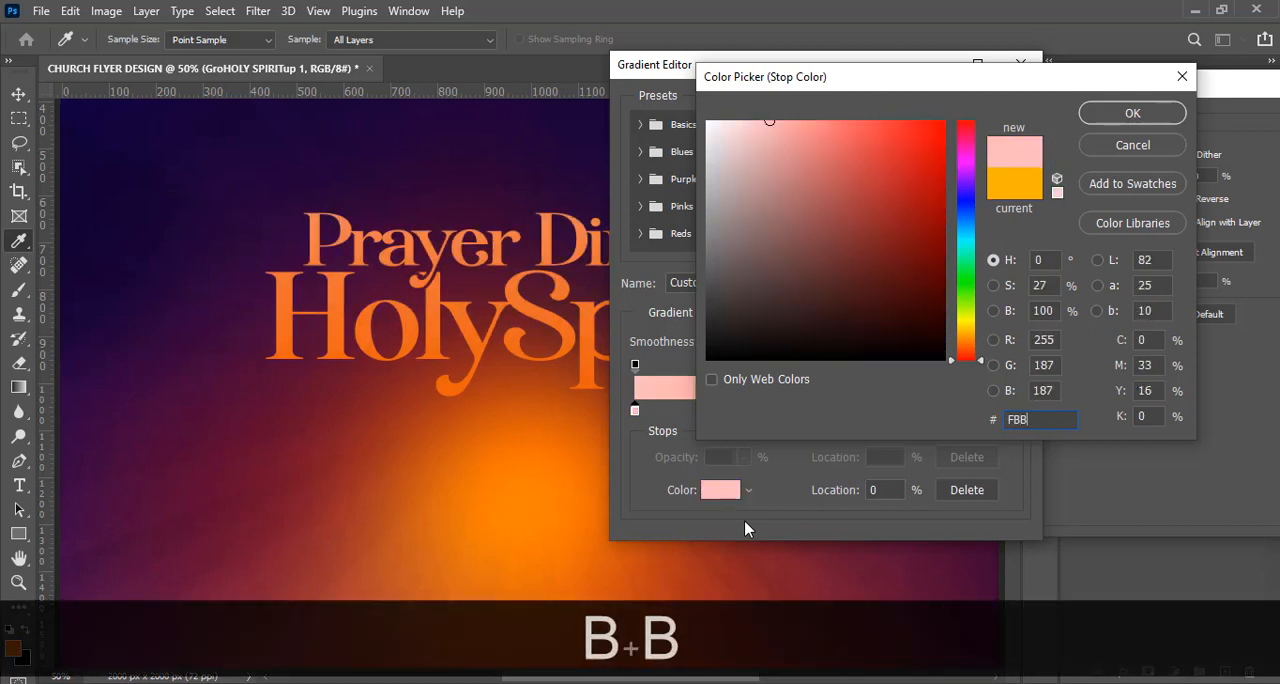
type("600")
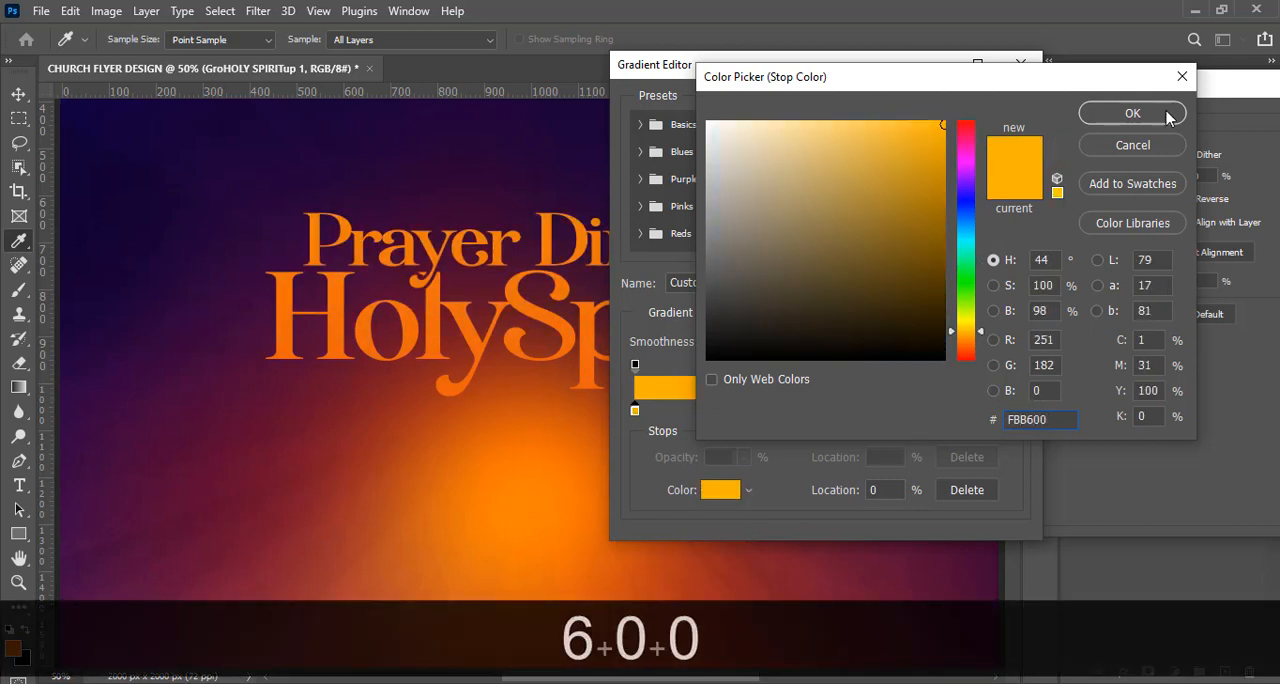
left_click(1133, 114)
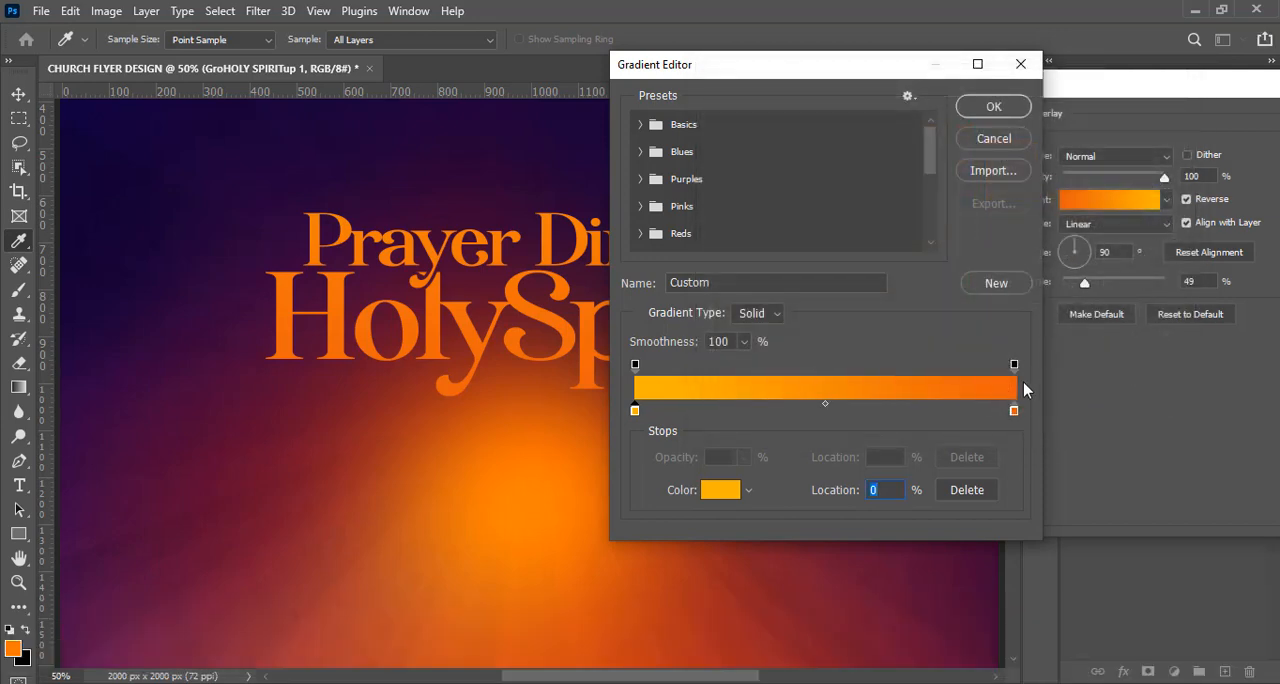
Set the gradient's end colour stop to EA600D and accept the edited gradient.
left_click(1015, 415)
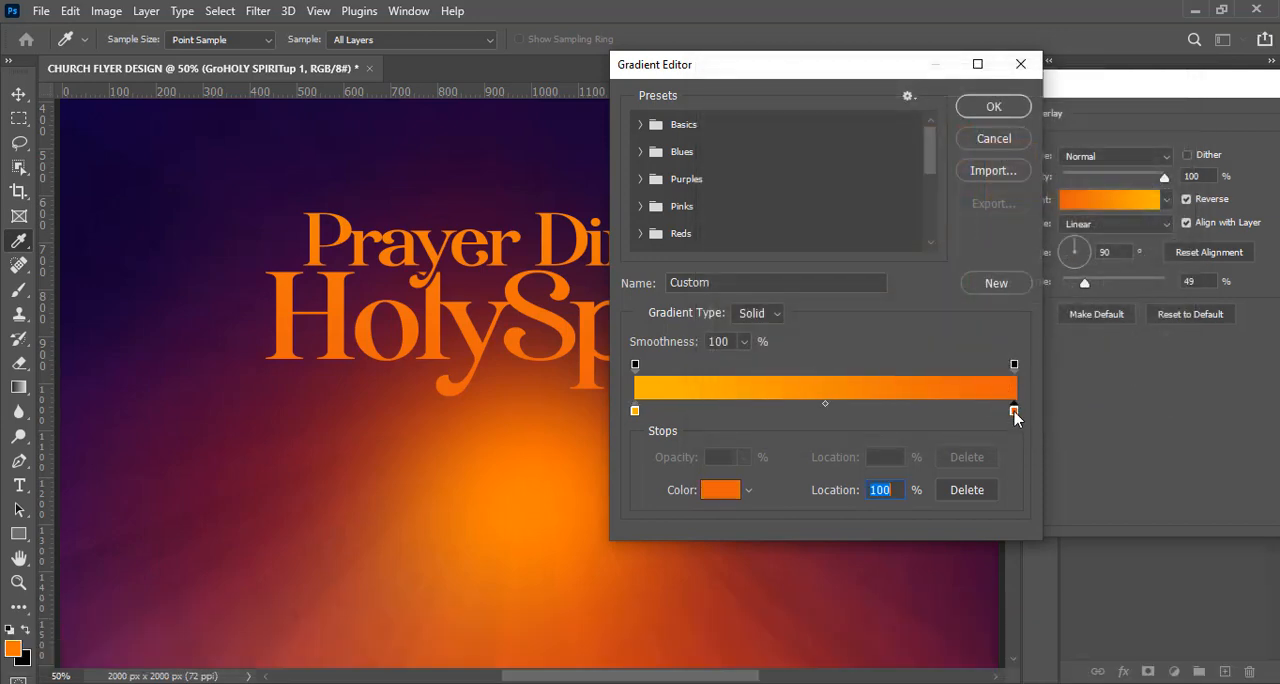
double_click(1014, 412)
type("ea")
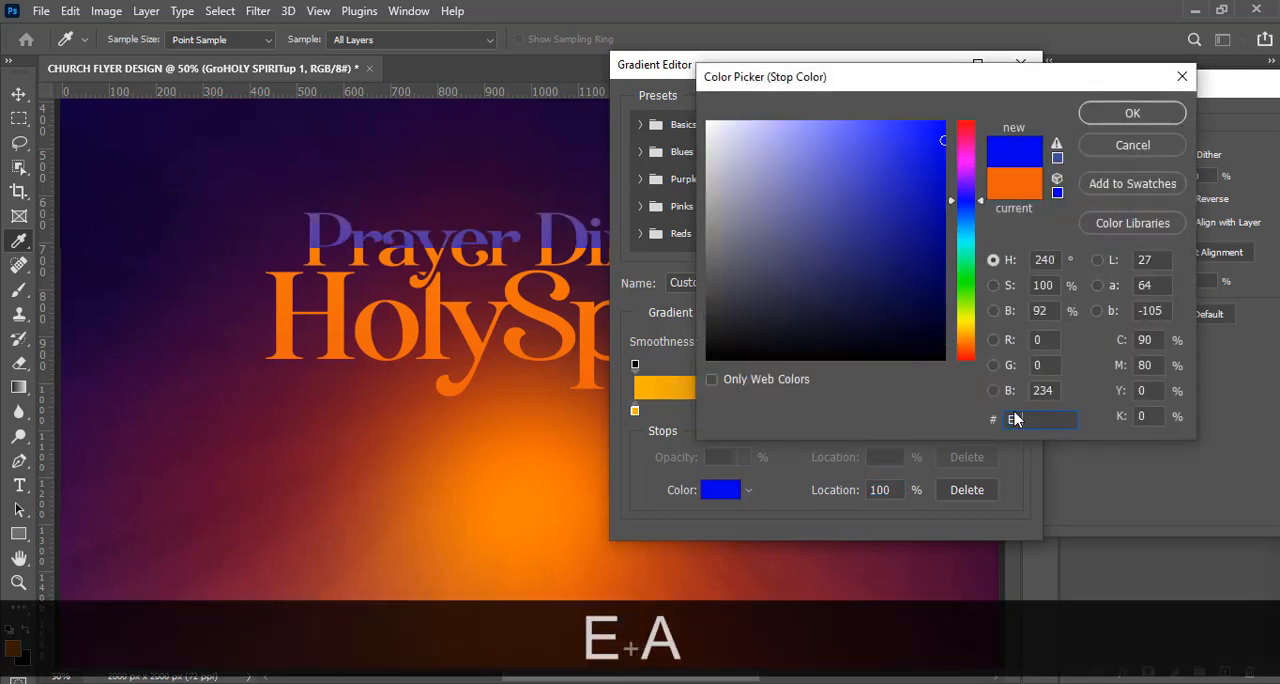
type("600d")
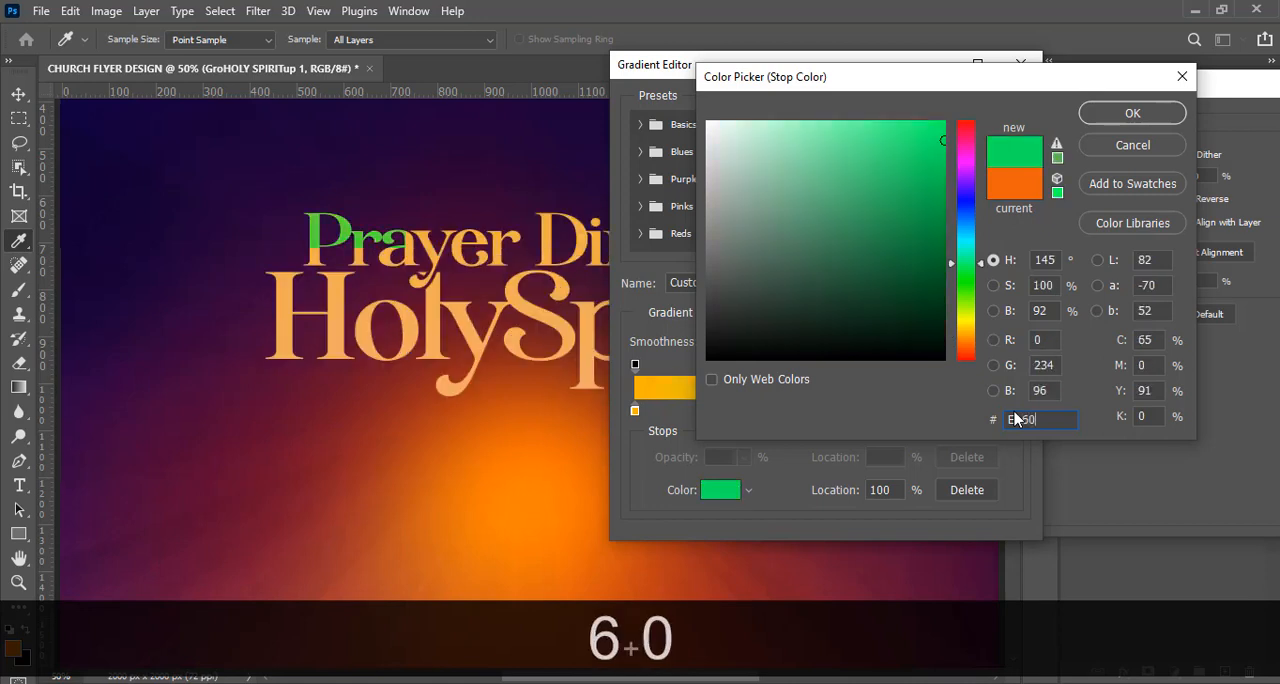
left_click(1127, 115)
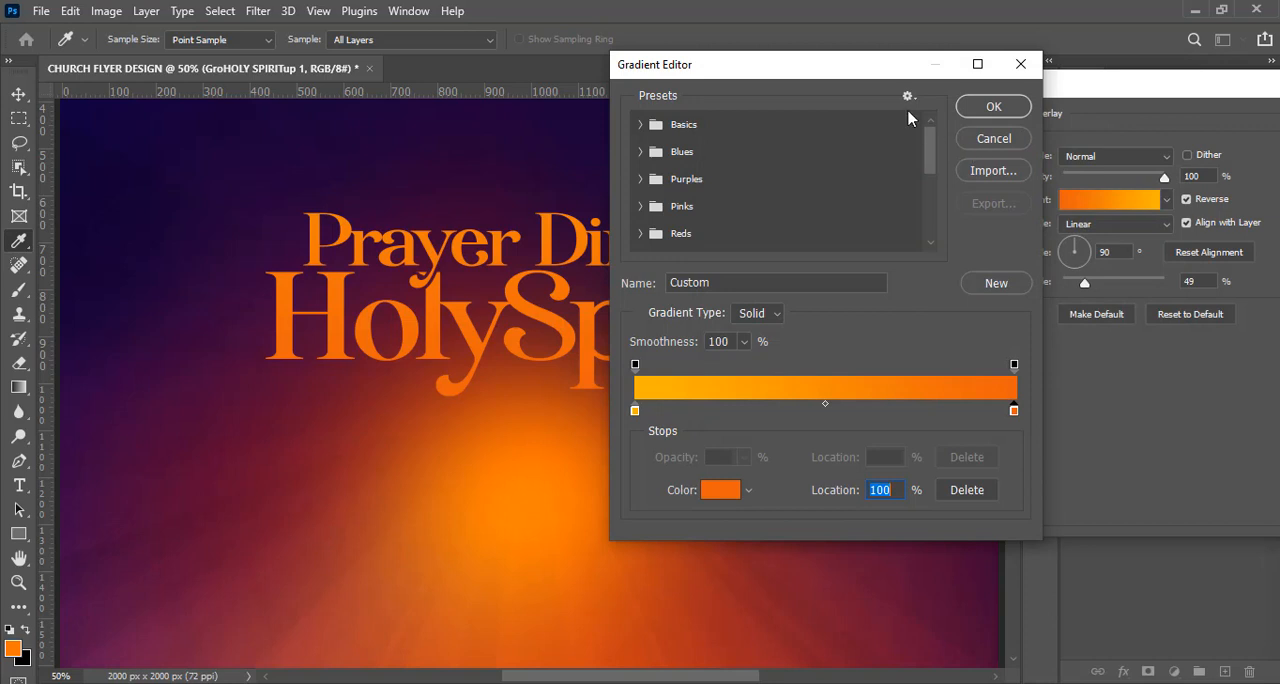
left_click(990, 107)
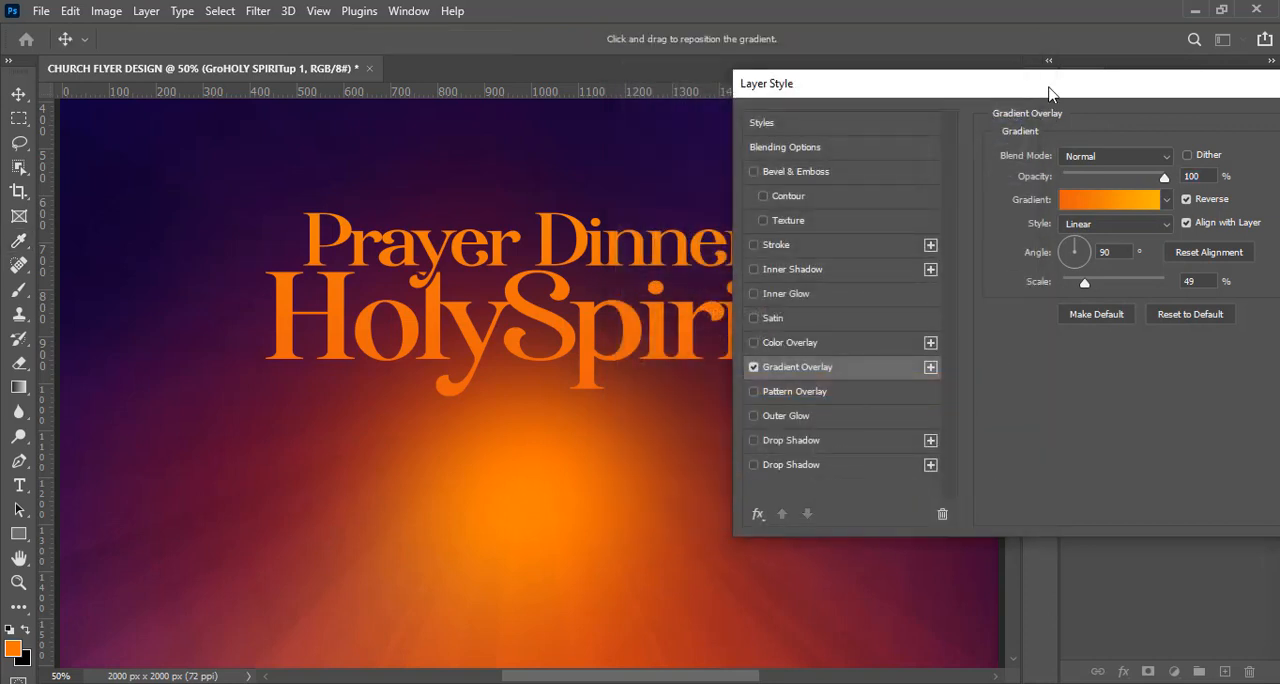
Set the Gradient Overlay's scale to 50% and apply the layer style.
left_click_drag(1049, 93, 917, 95)
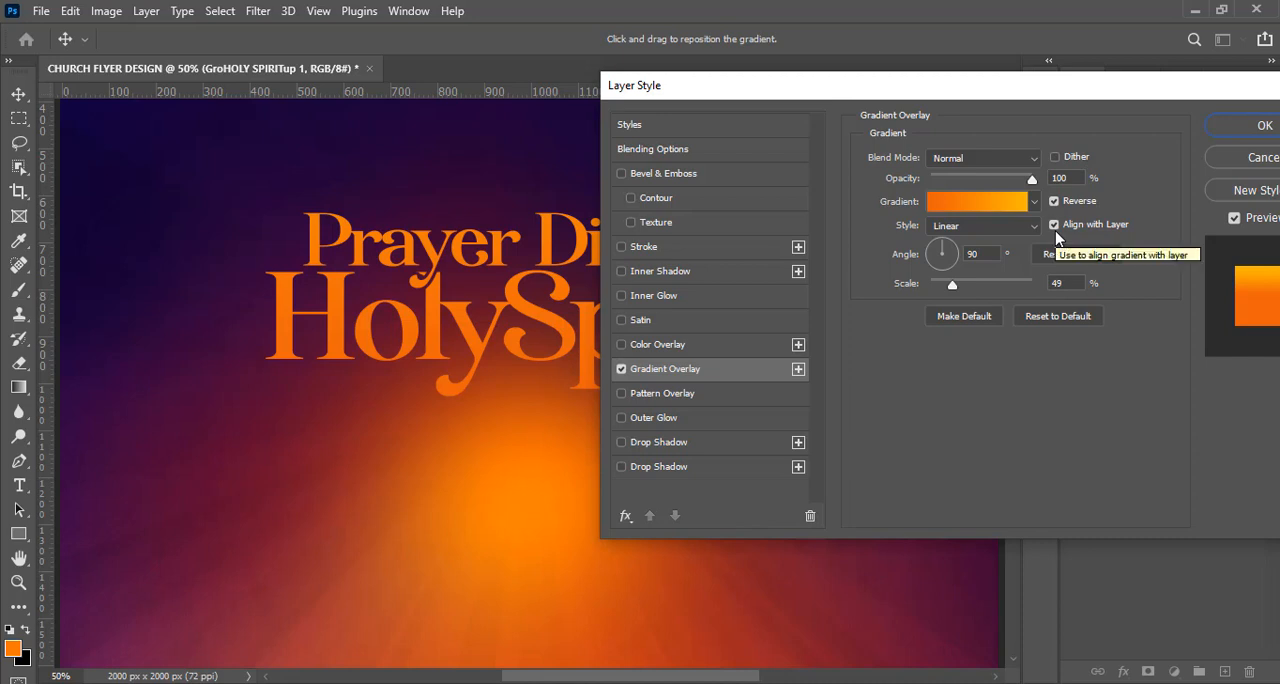
left_click(988, 254)
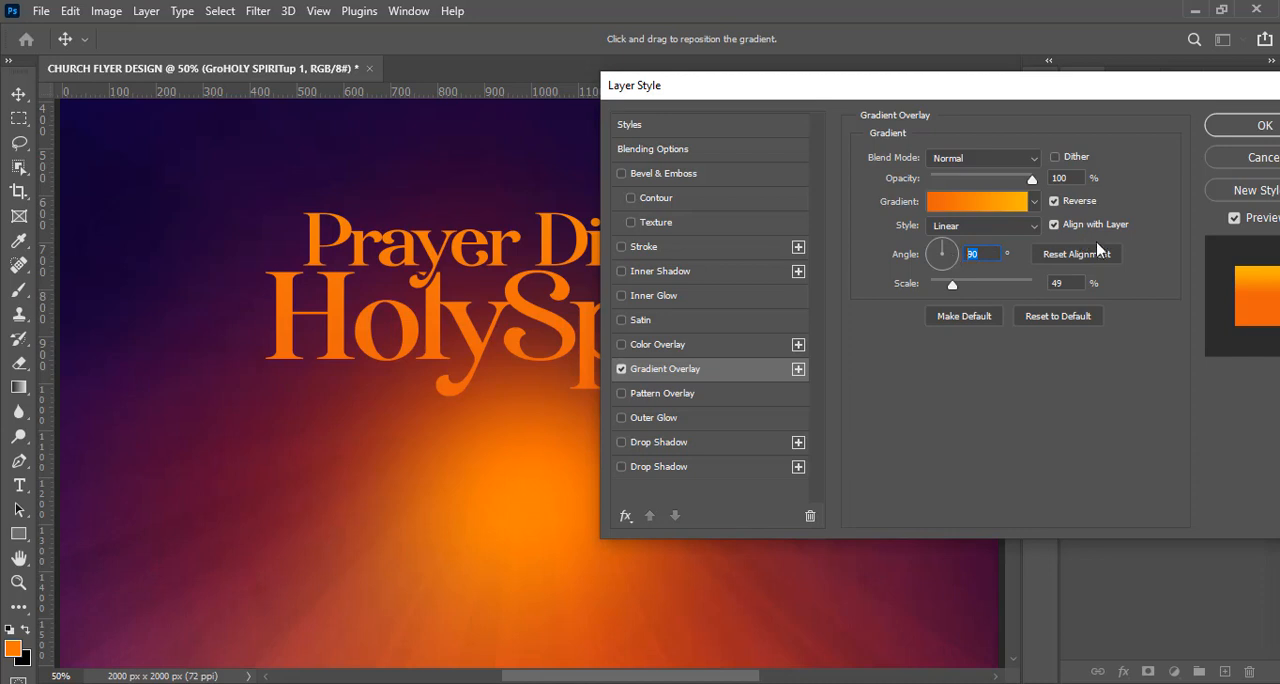
left_click(1064, 285)
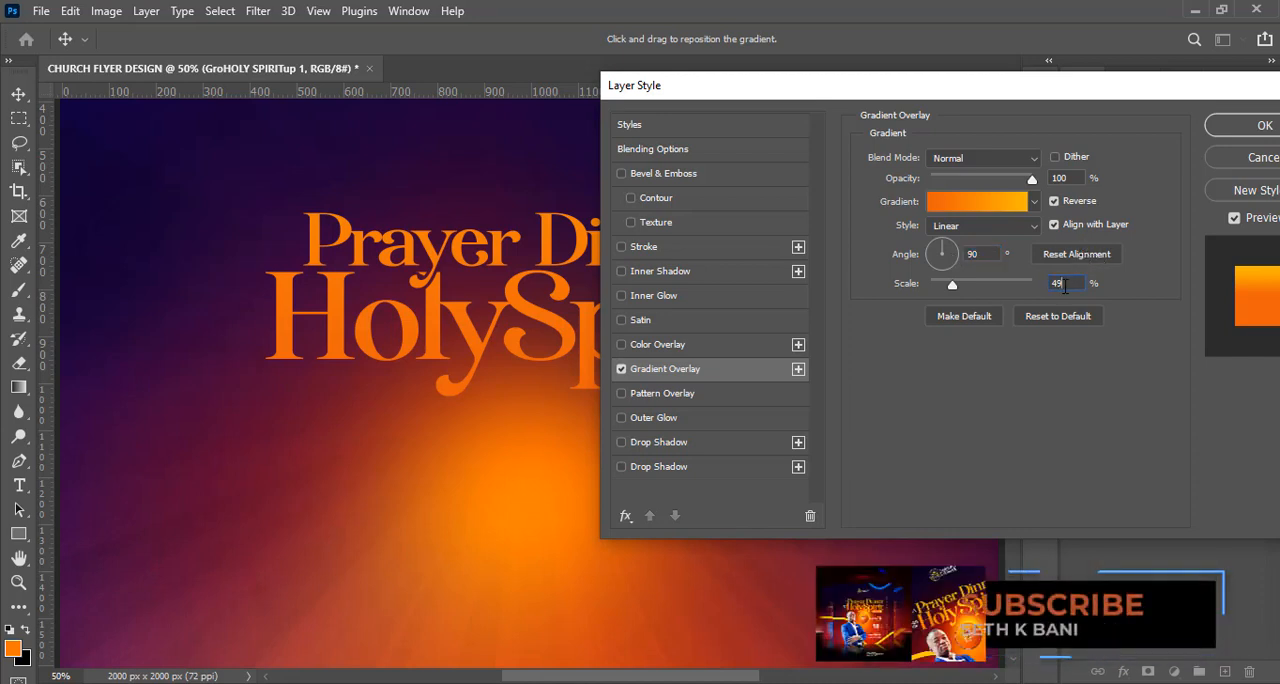
left_click_drag(1064, 285, 1032, 286)
type("50")
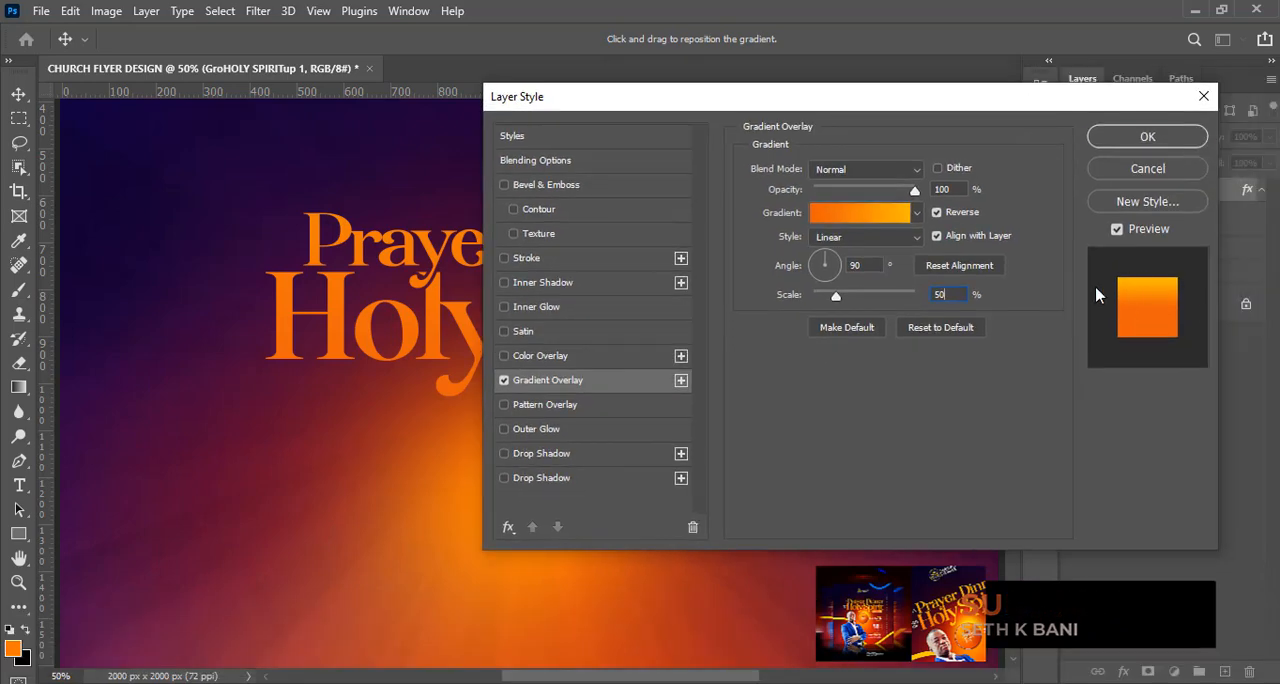
left_click(1138, 142)
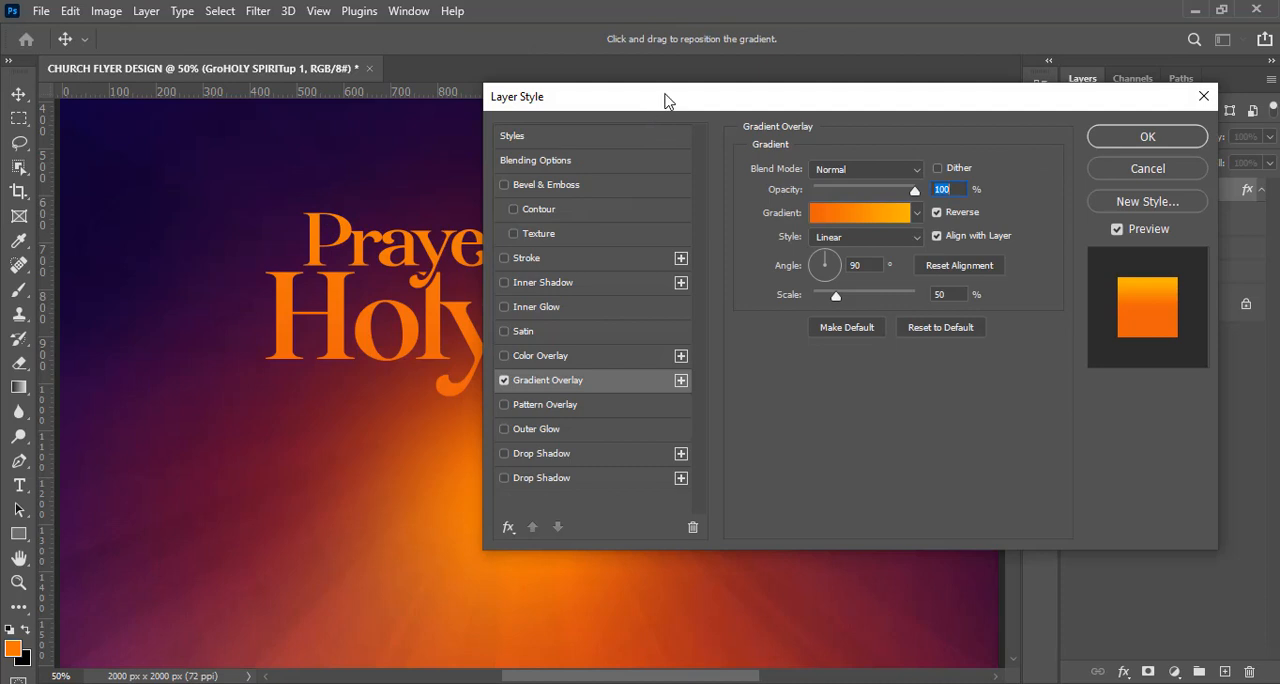
Reposition the gradient over the title text, reduce its scale to 21%, apply the style and collapse the group's effects list.
left_click_drag(667, 101, 864, 95)
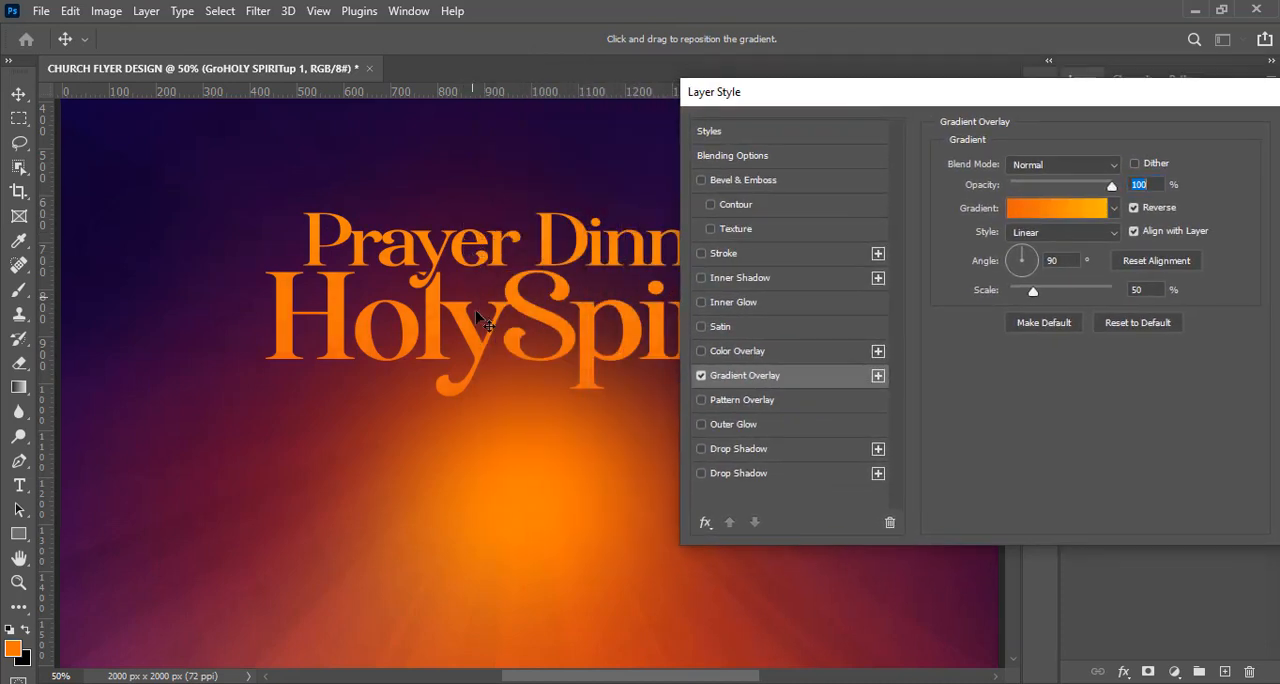
left_click_drag(494, 229, 488, 303)
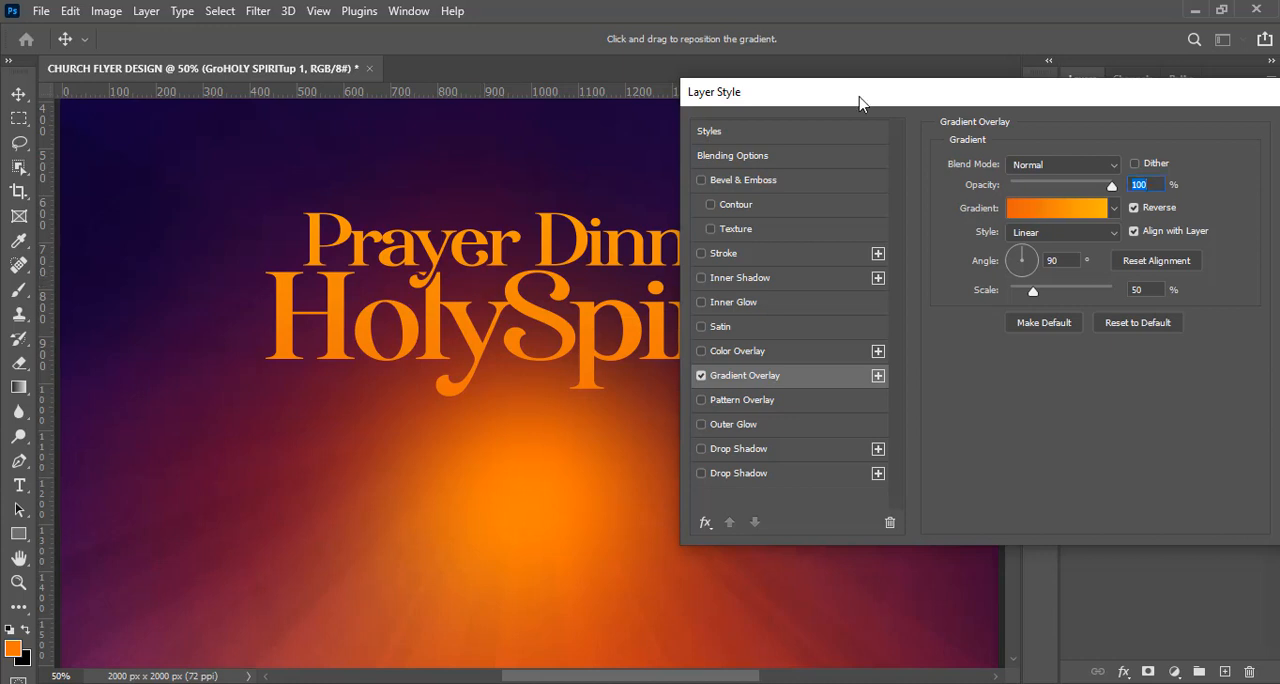
left_click_drag(860, 103, 909, 147)
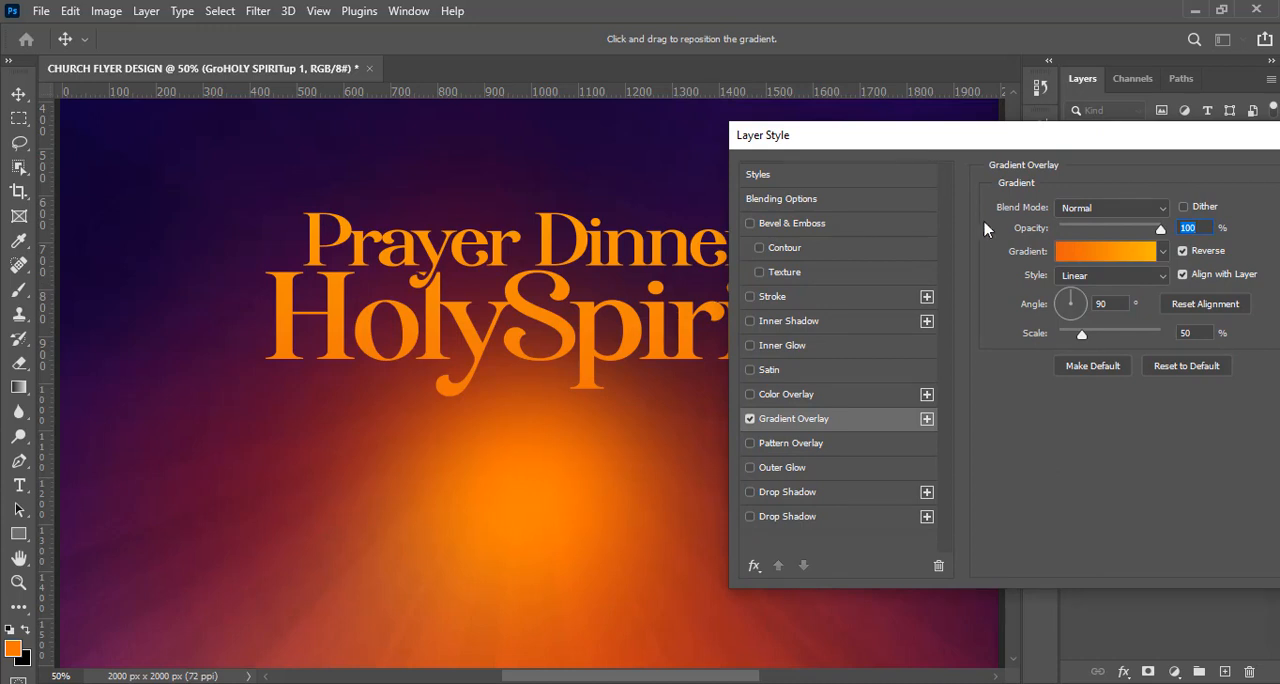
left_click_drag(1083, 340, 1074, 341)
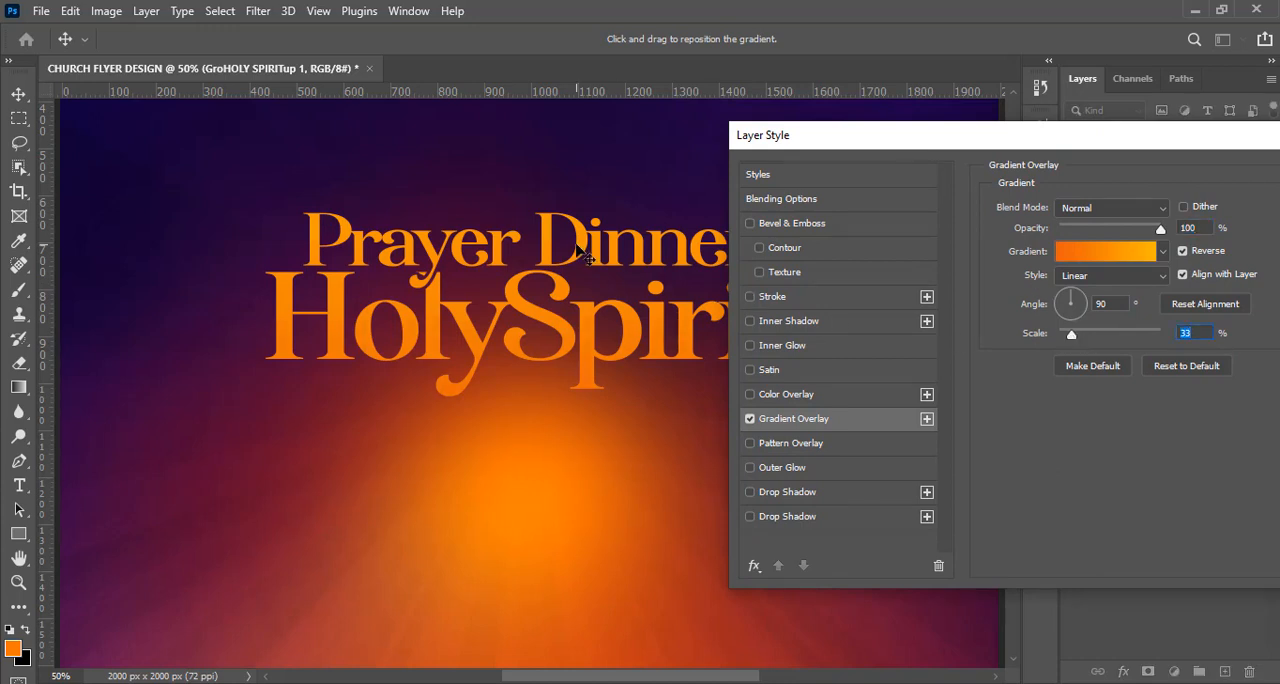
left_click_drag(579, 281, 583, 290)
left_click_drag(1070, 340, 1066, 341)
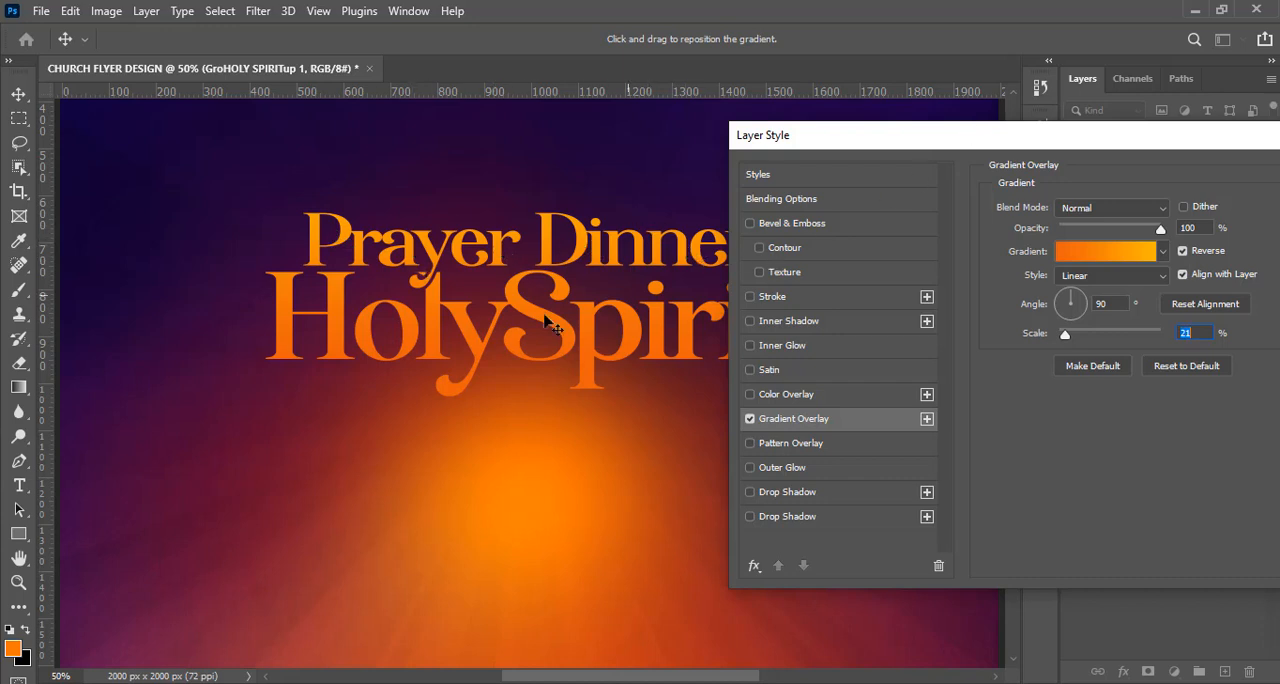
left_click_drag(977, 140, 889, 129)
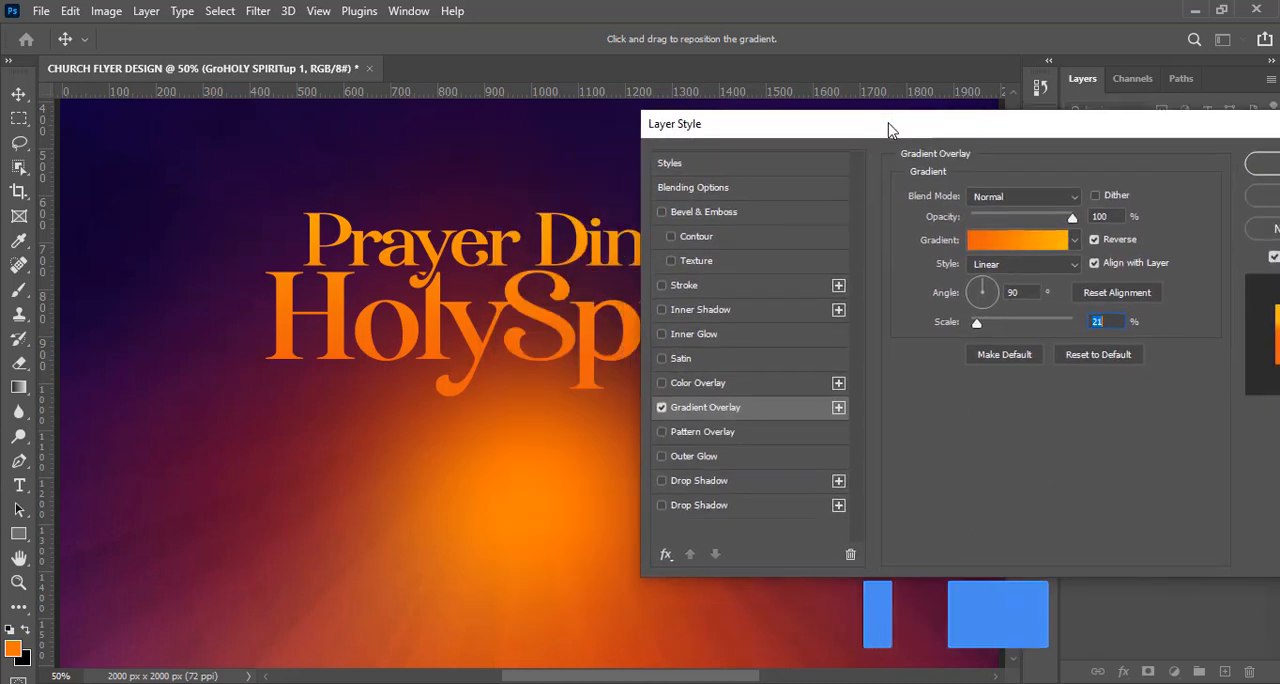
left_click(1259, 165)
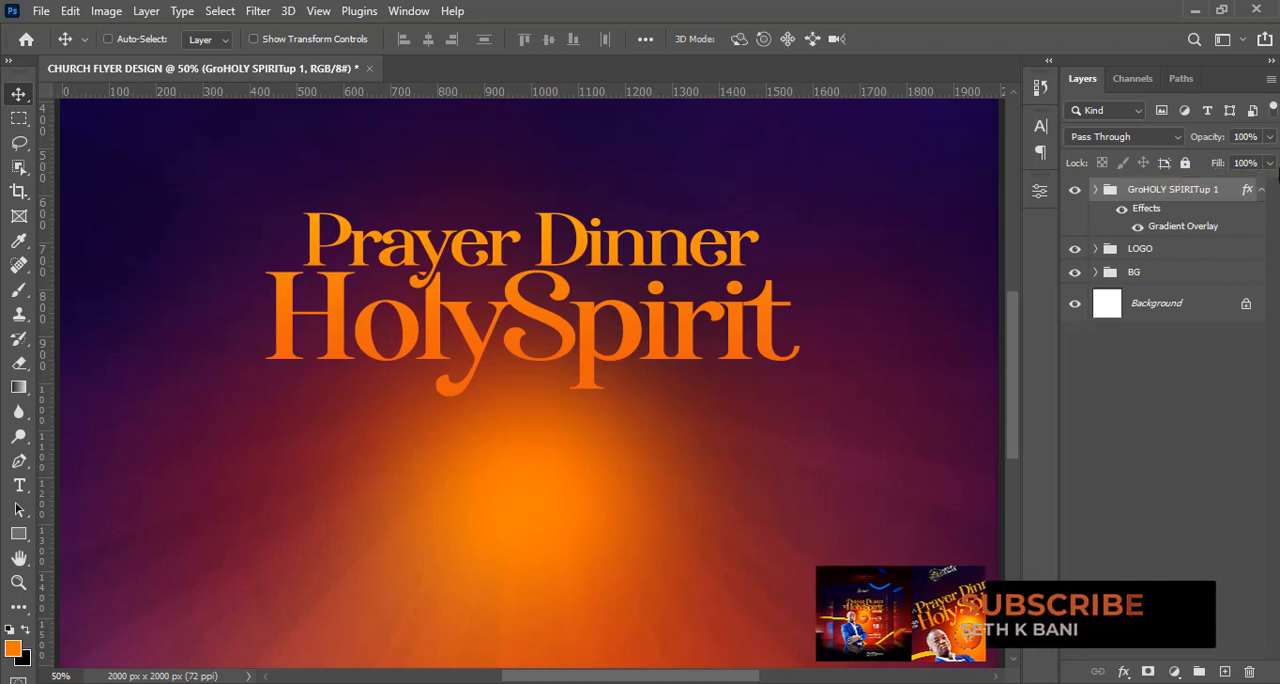
left_click(1261, 189)
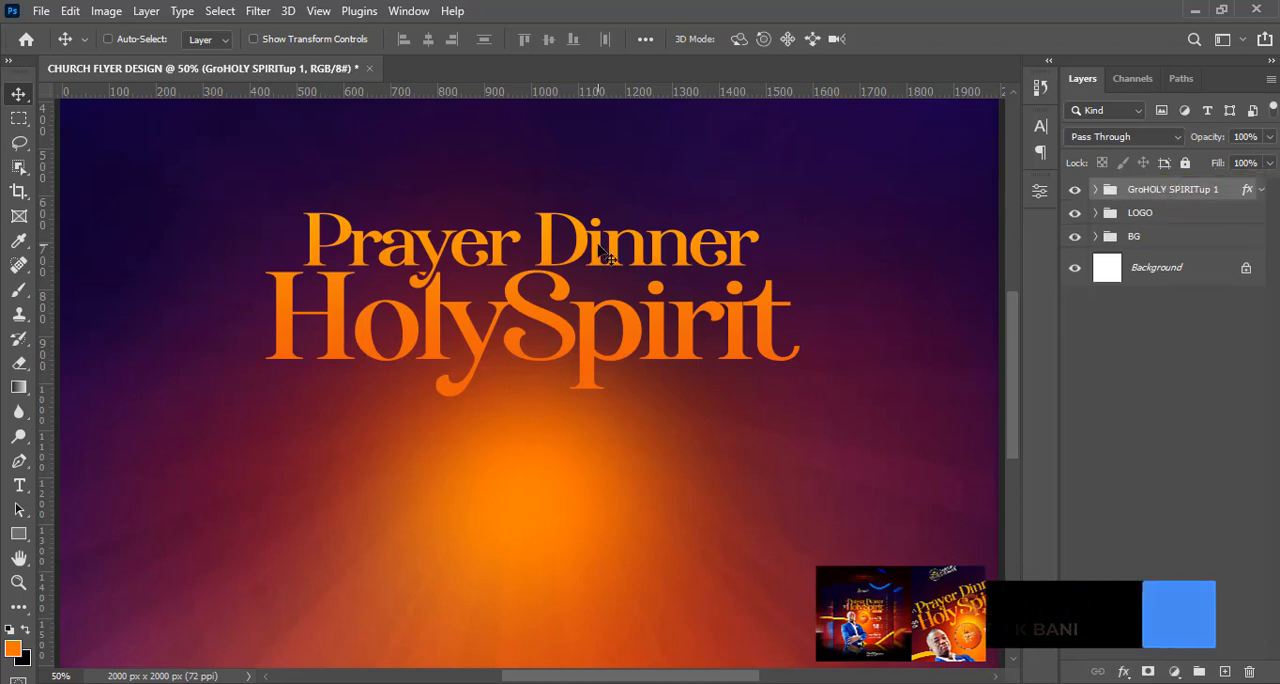
Add a text layer near the title reading "with the" on two lines, copied from the 8.txt notes in Notepad.
key("t")
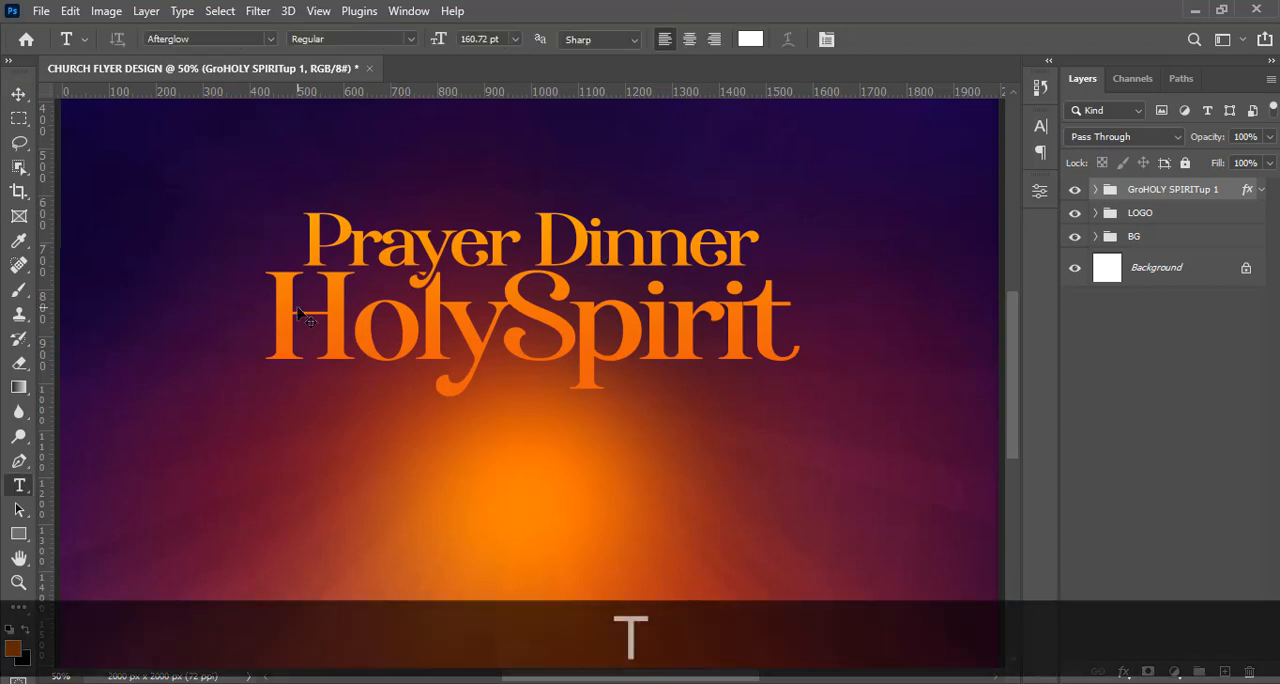
left_click(165, 370)
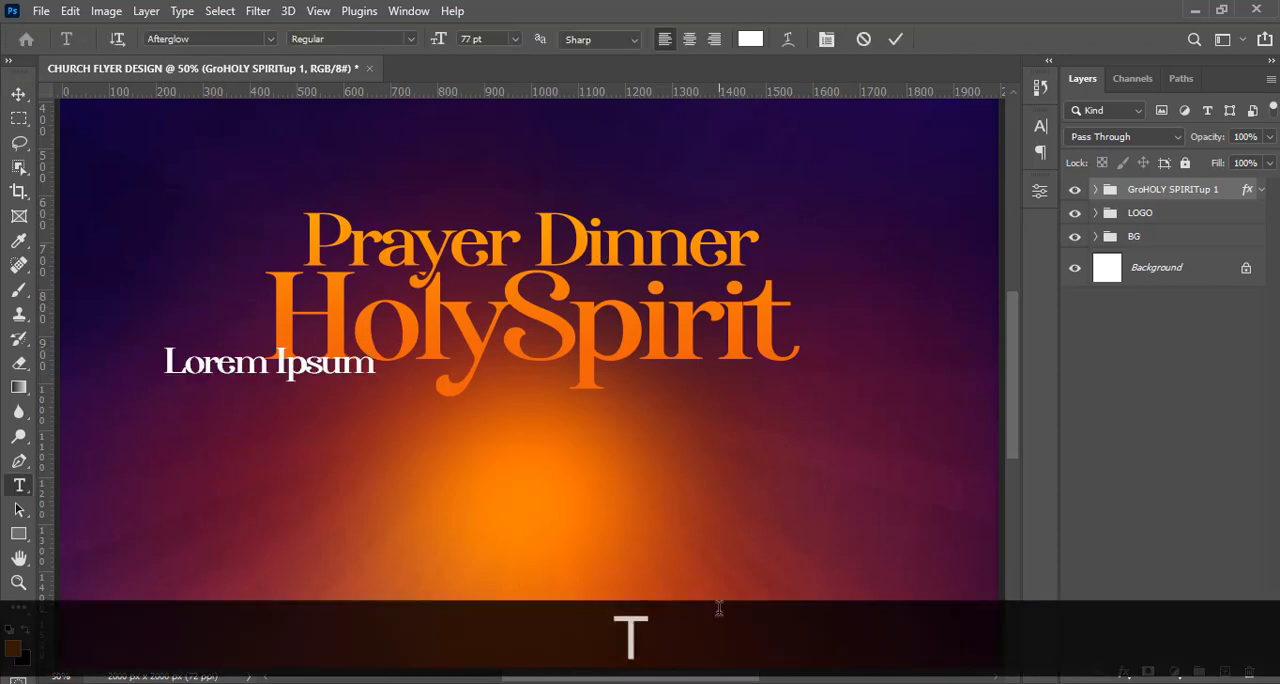
key("alt+Tab")
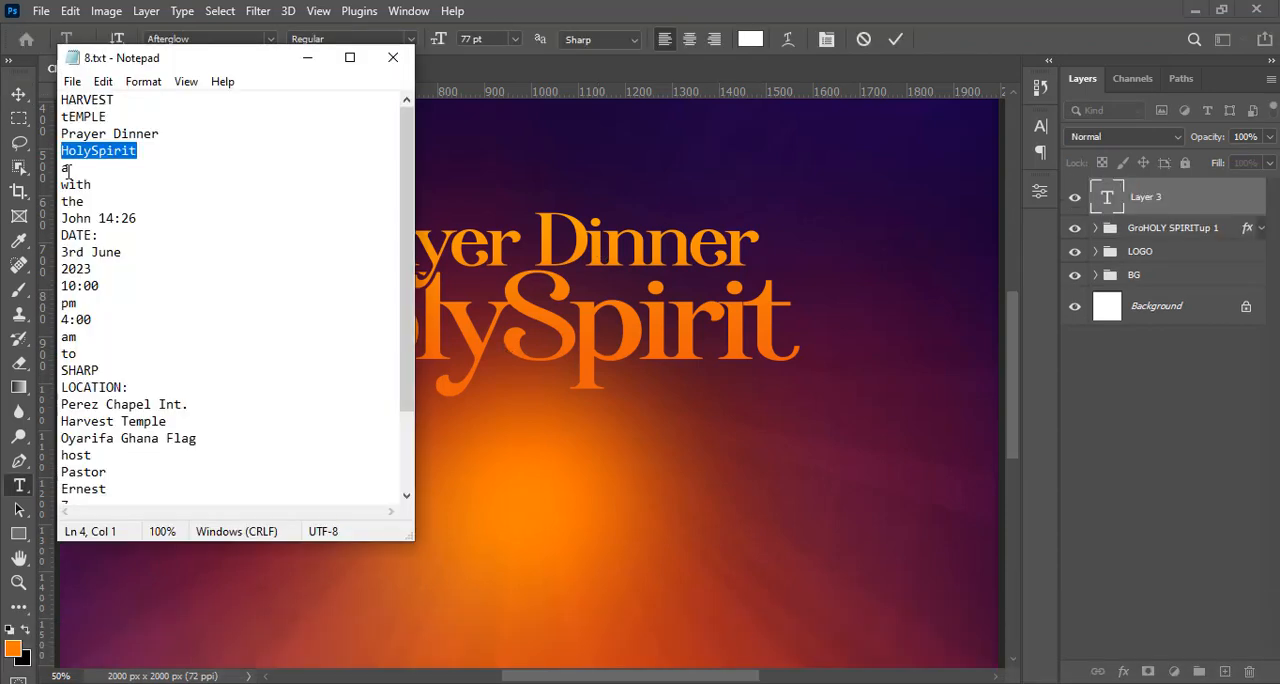
left_click_drag(95, 200, 49, 186)
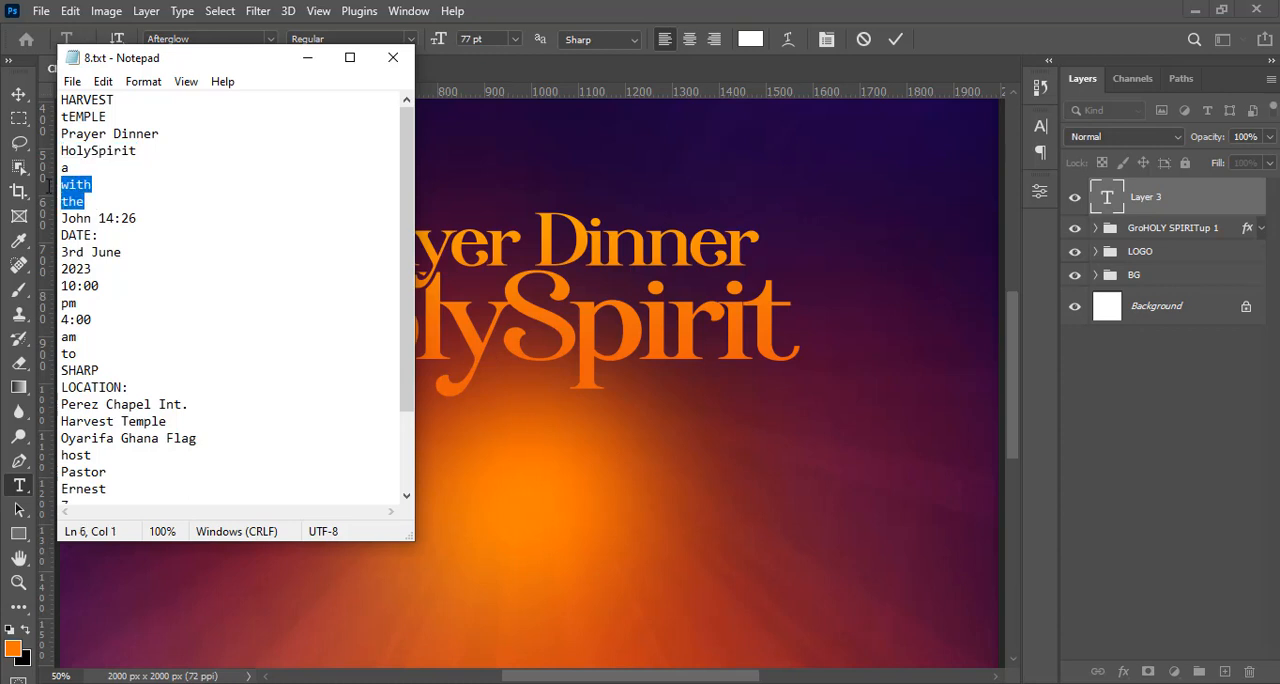
key("ctrl+c")
left_click(550, 143)
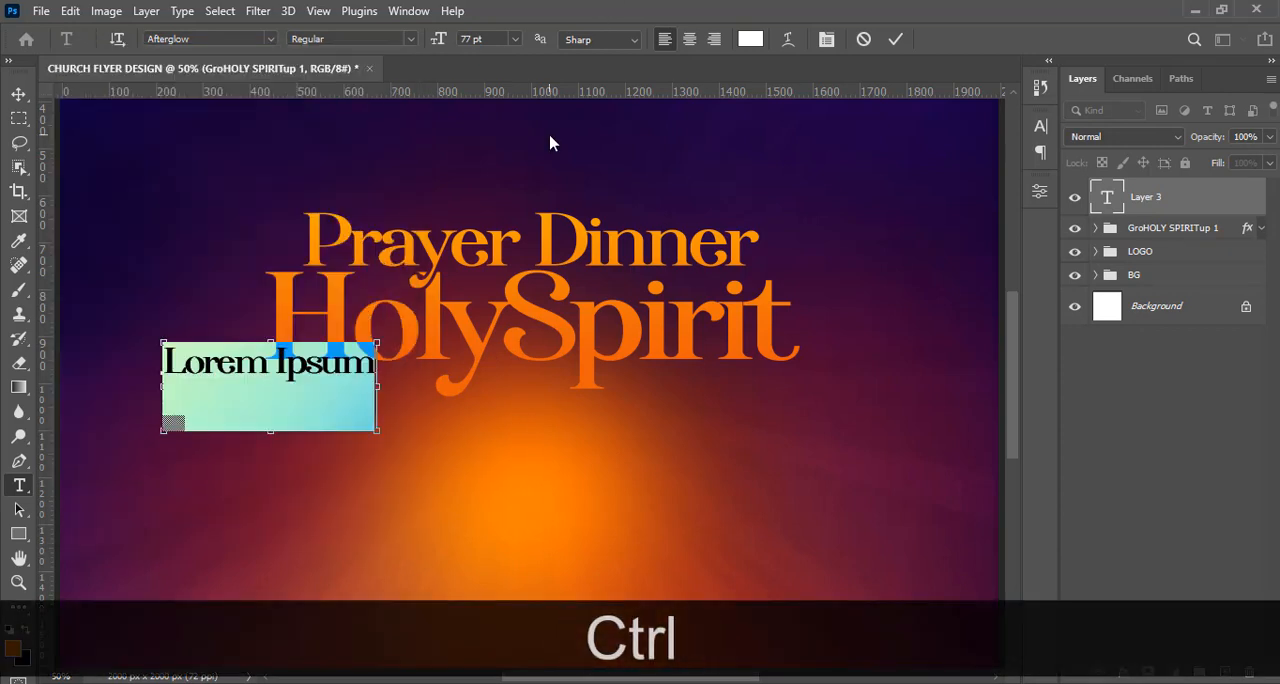
key("ctrl+v")
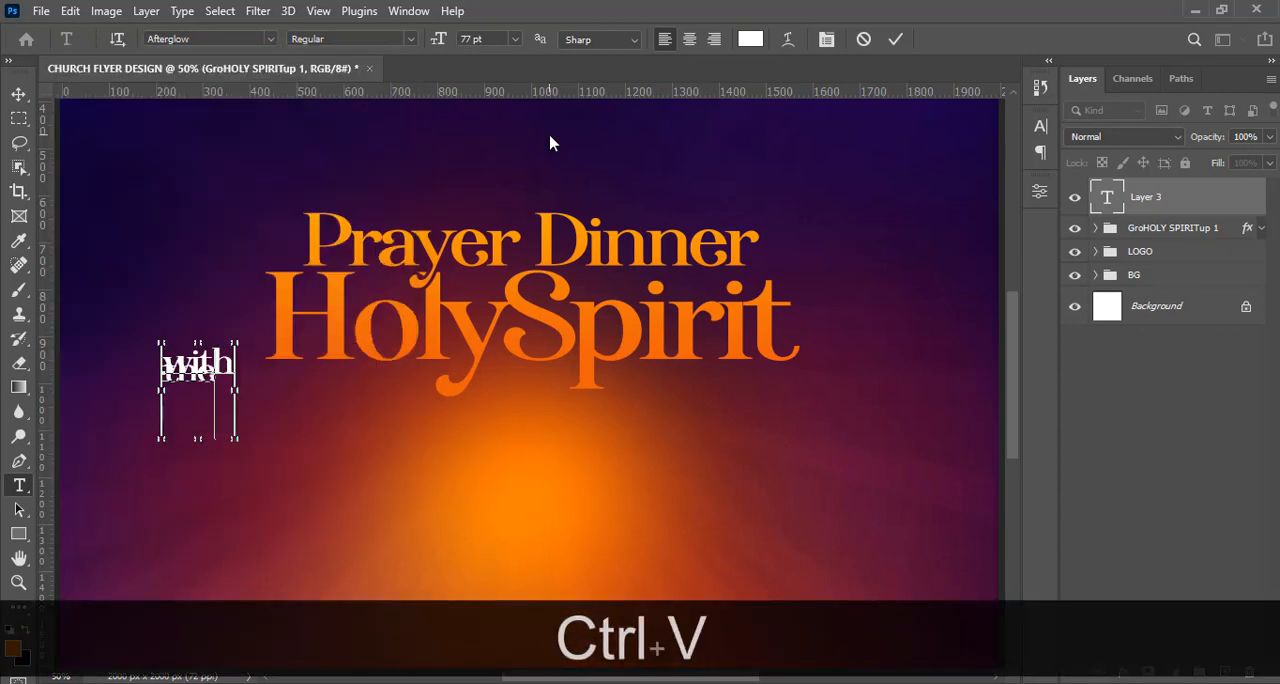
left_click(1152, 202)
Set the leading of the "with the" text to 77 pt and right-align its two lines.
left_click(1041, 128)
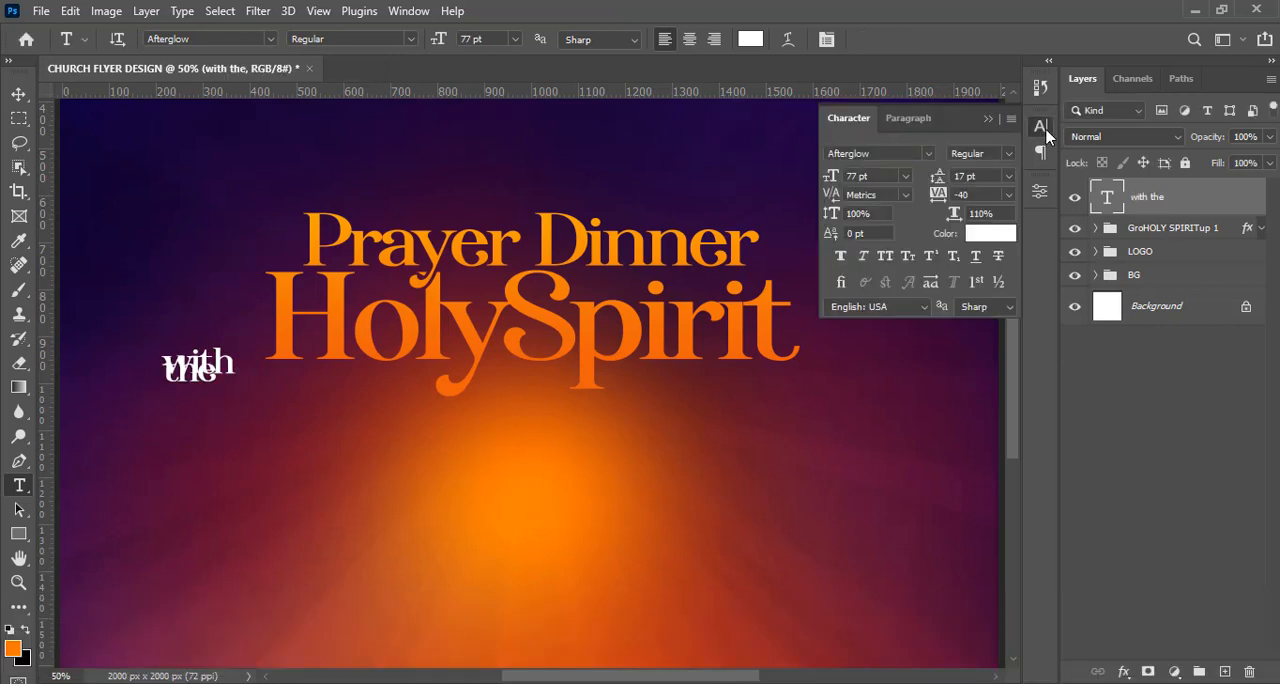
left_click(980, 174)
type("7")
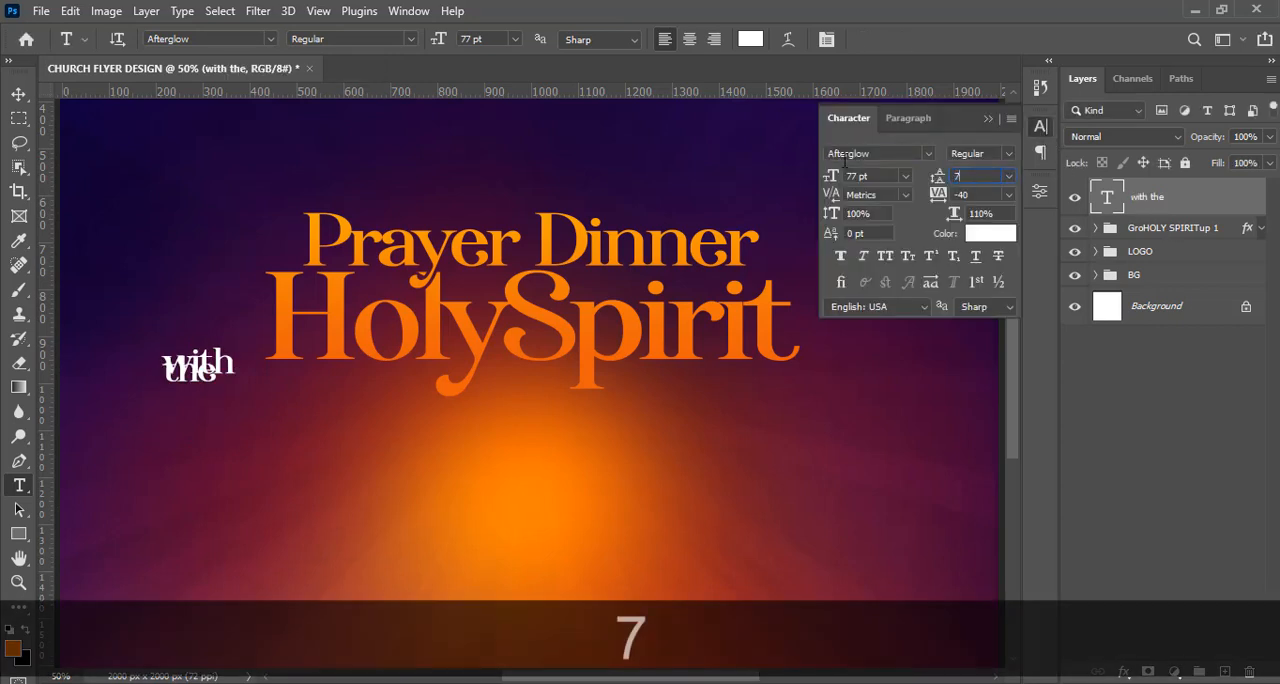
key("Return")
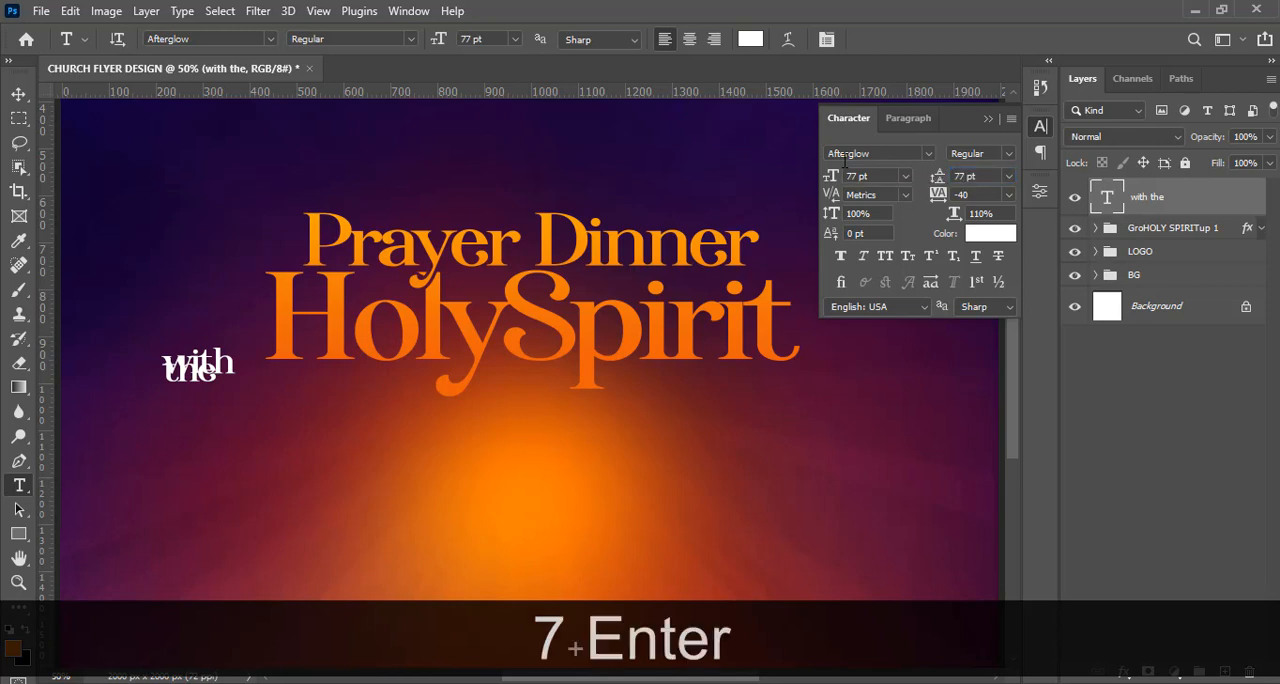
left_click(990, 120)
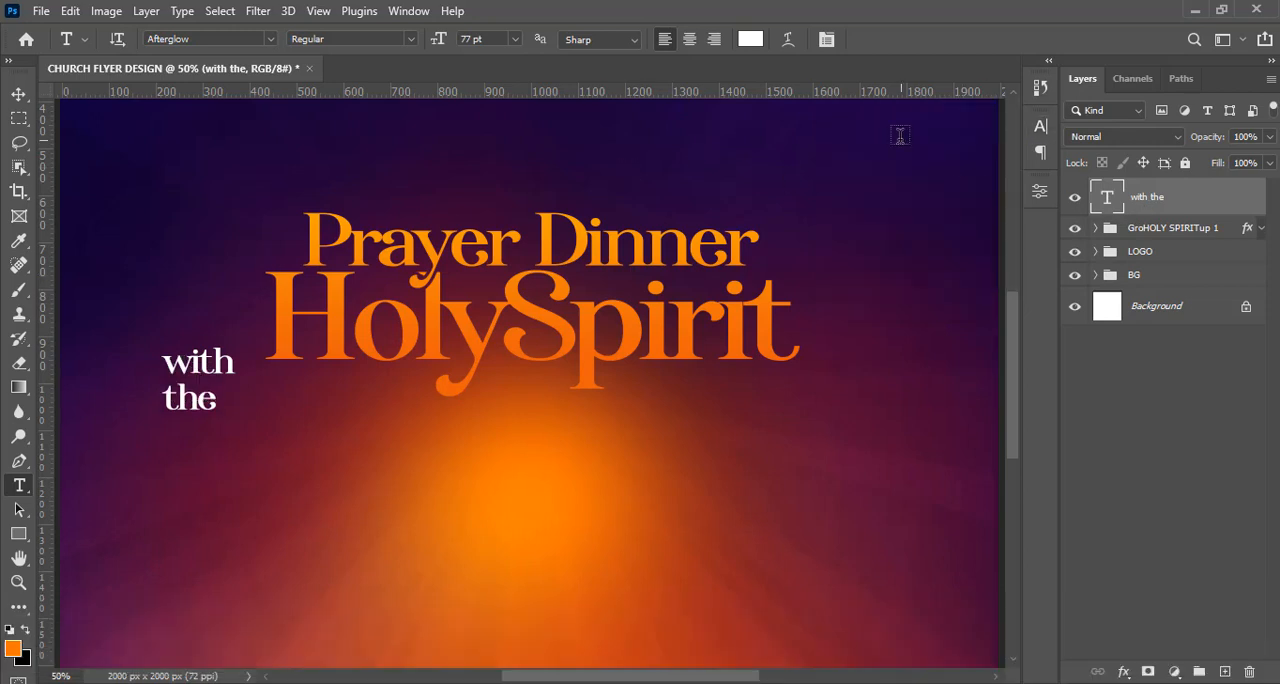
left_click(1040, 152)
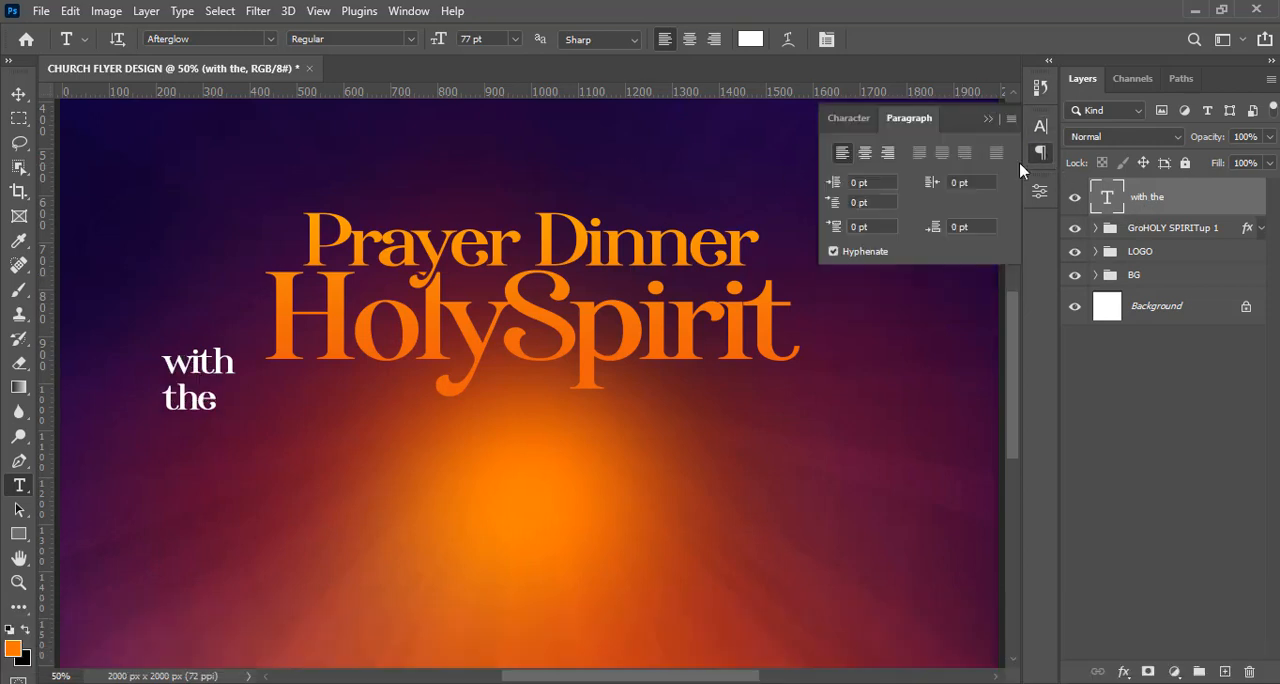
left_click(888, 156)
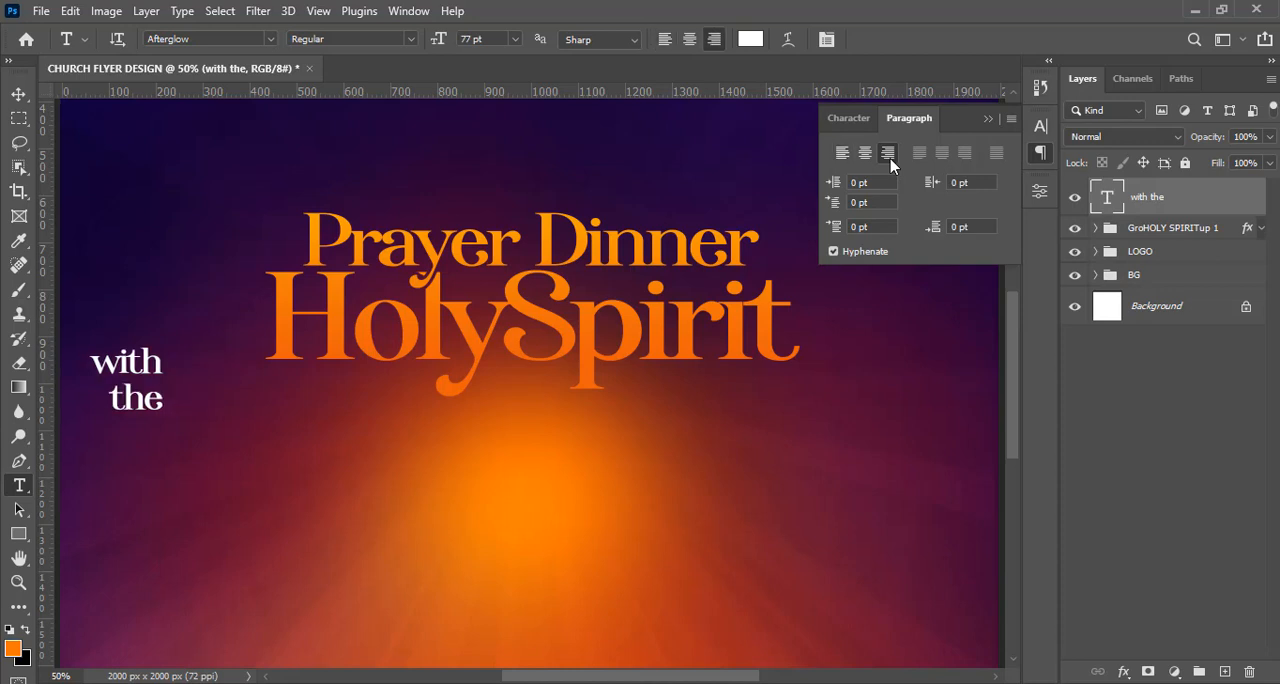
left_click(988, 120)
Scale the "with the" text down to about 60 pt and place it directly before the H of HolySpirit.
key("ctrl+t")
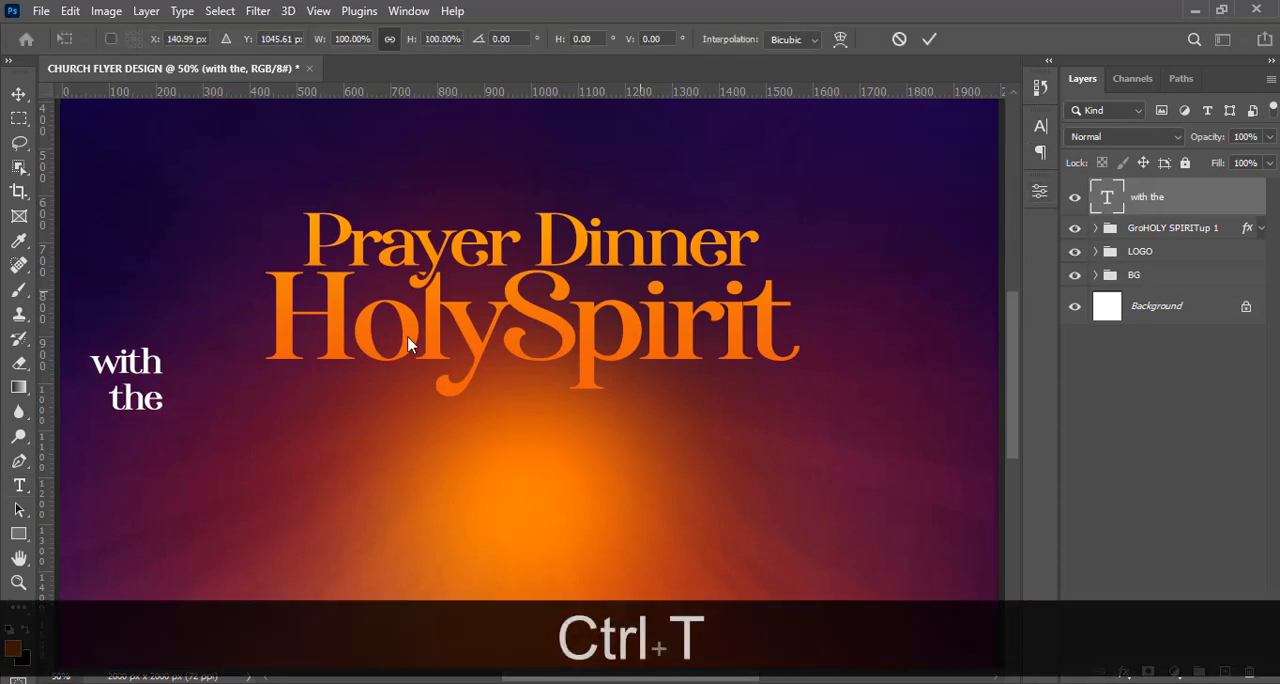
left_click_drag(145, 385, 228, 327)
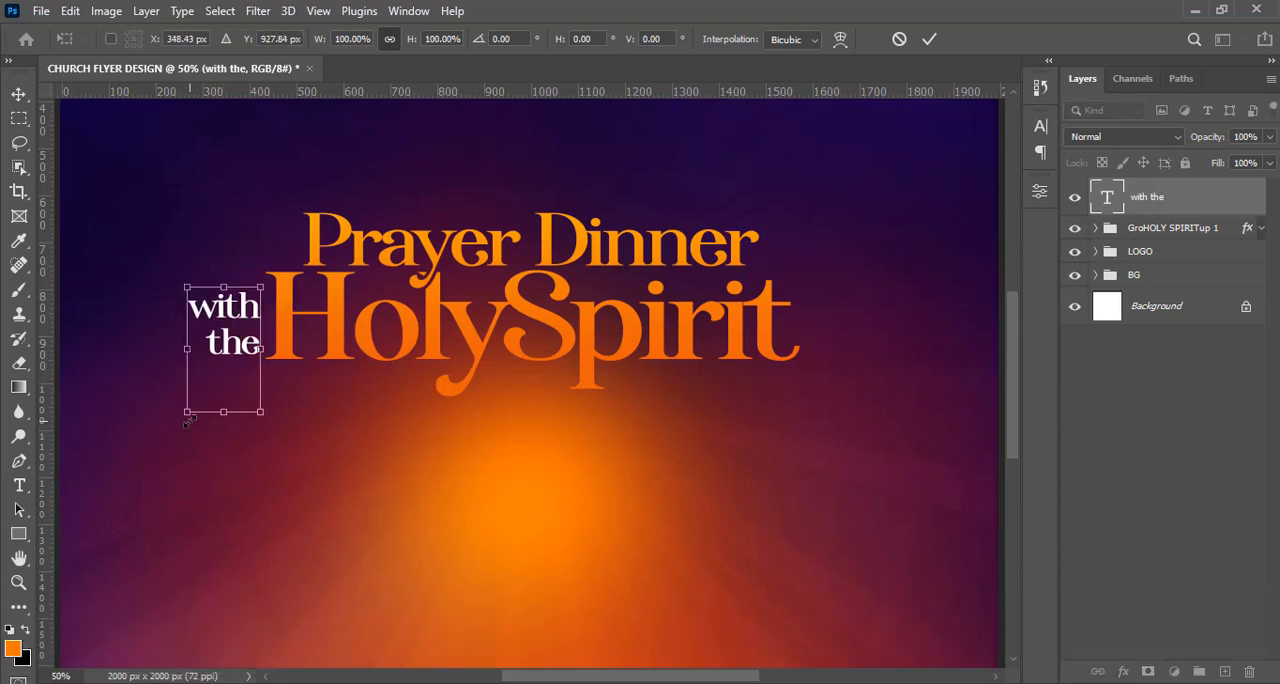
left_click_drag(187, 418, 201, 392)
key("Return")
key("v")
key("Right")
key("Right")
key("Right")
key("Right")
key("Right")
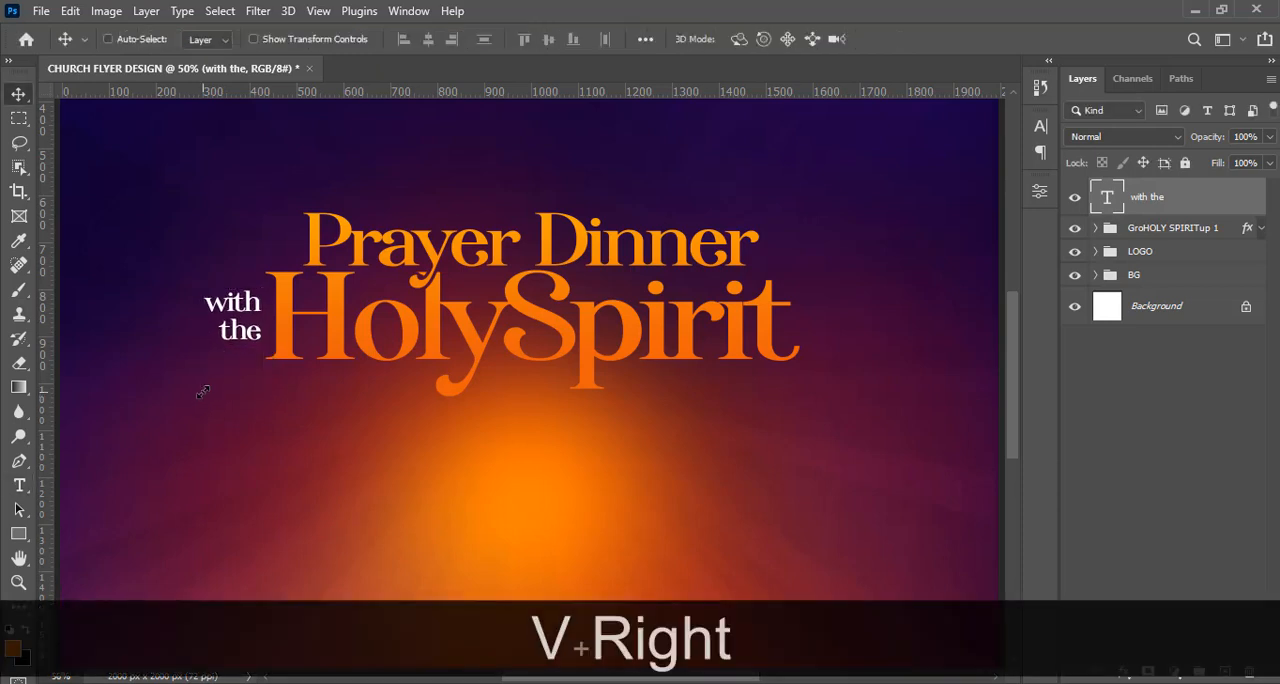
key("Right")
key("Right")
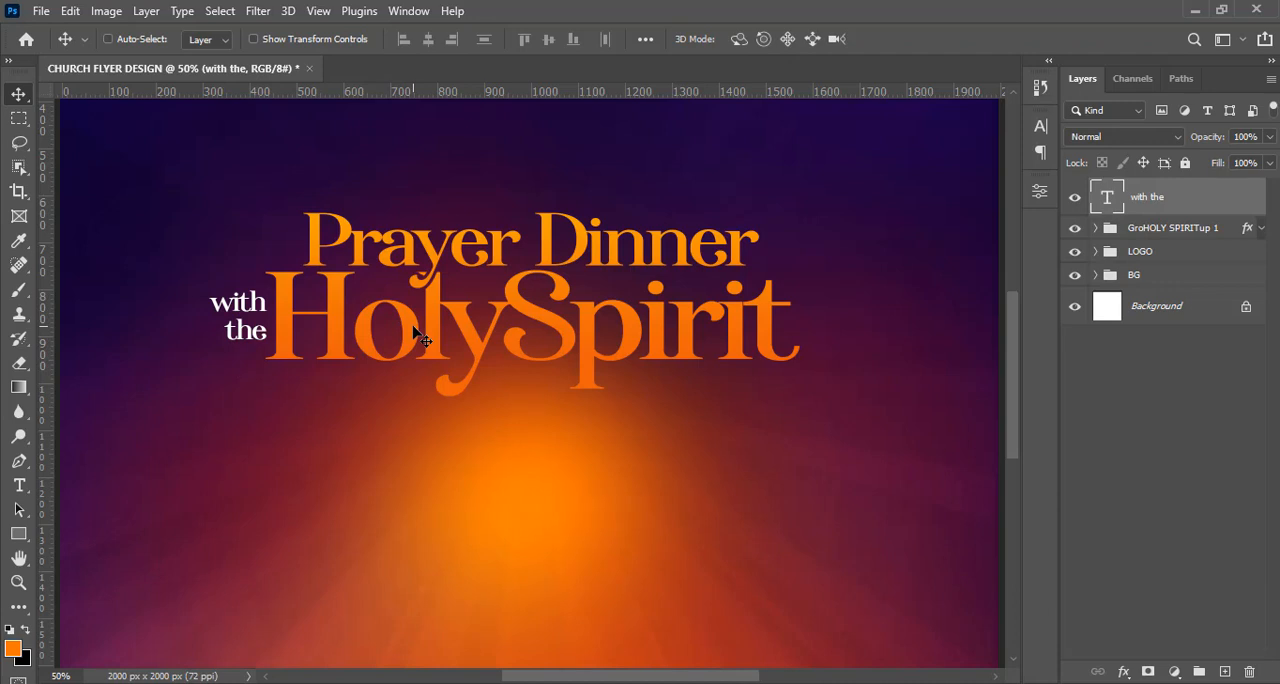
Tighten the "with the" text by setting its leading to 50 pt.
left_click(1041, 126)
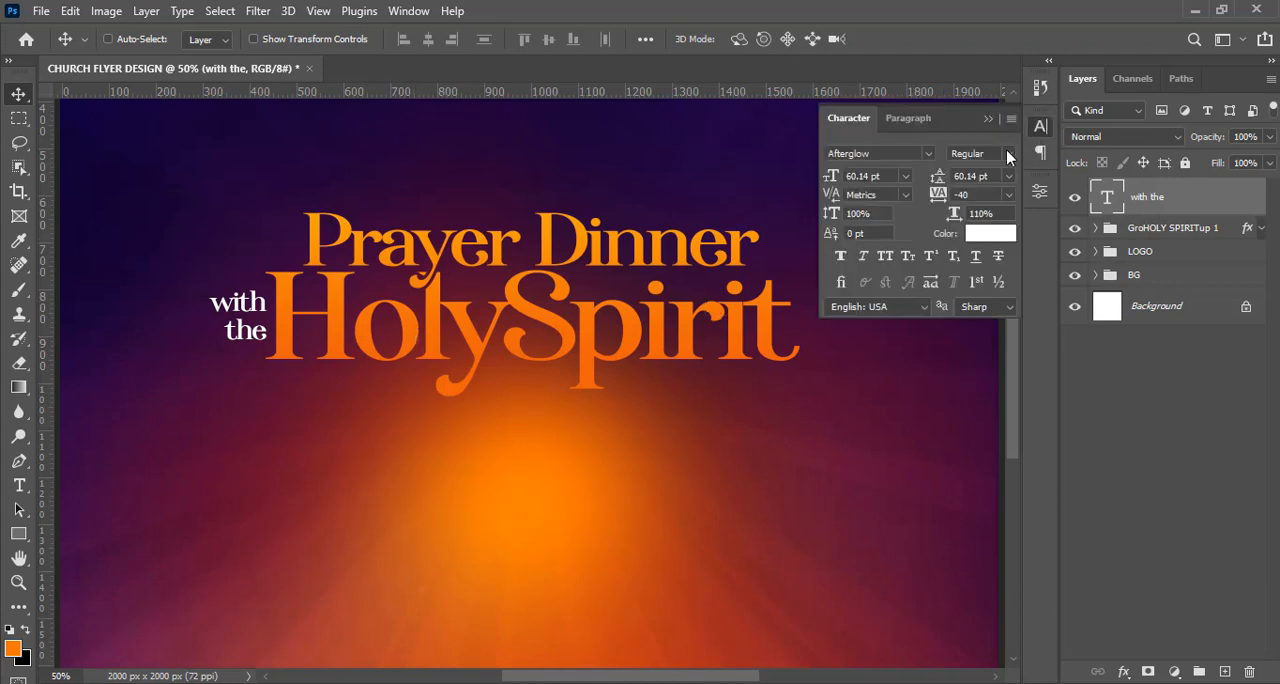
left_click(957, 176)
type("50")
key("Return")
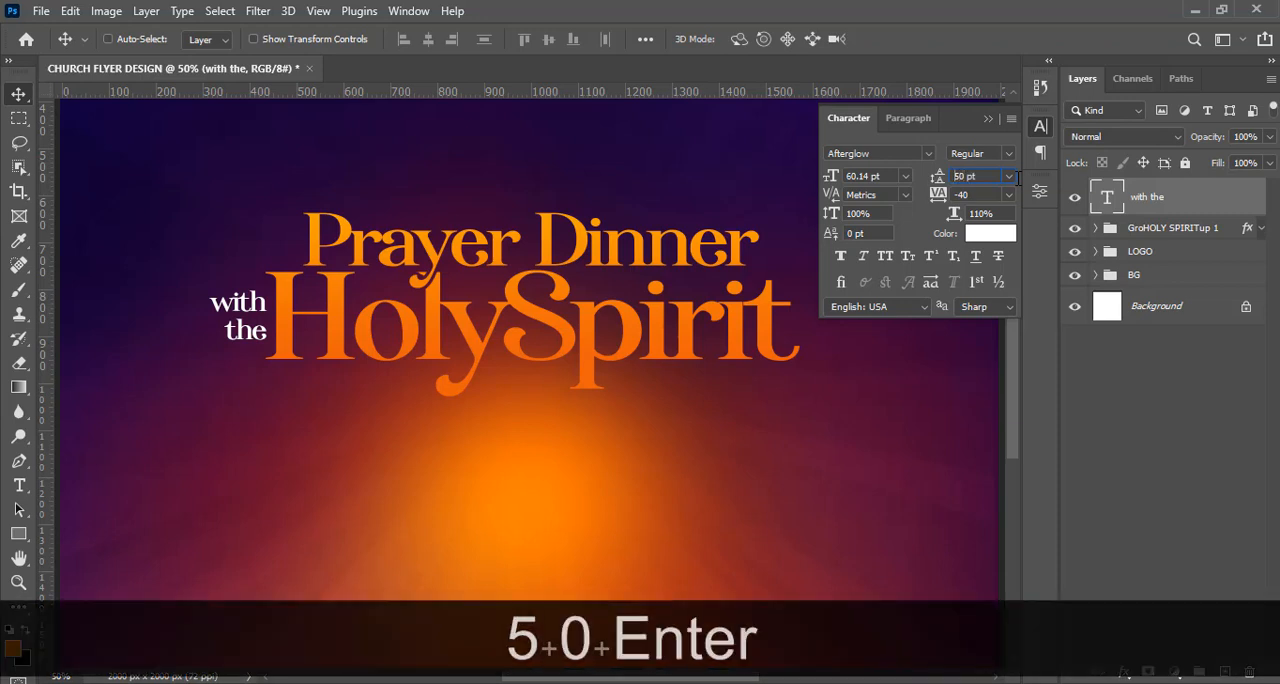
left_click(988, 119)
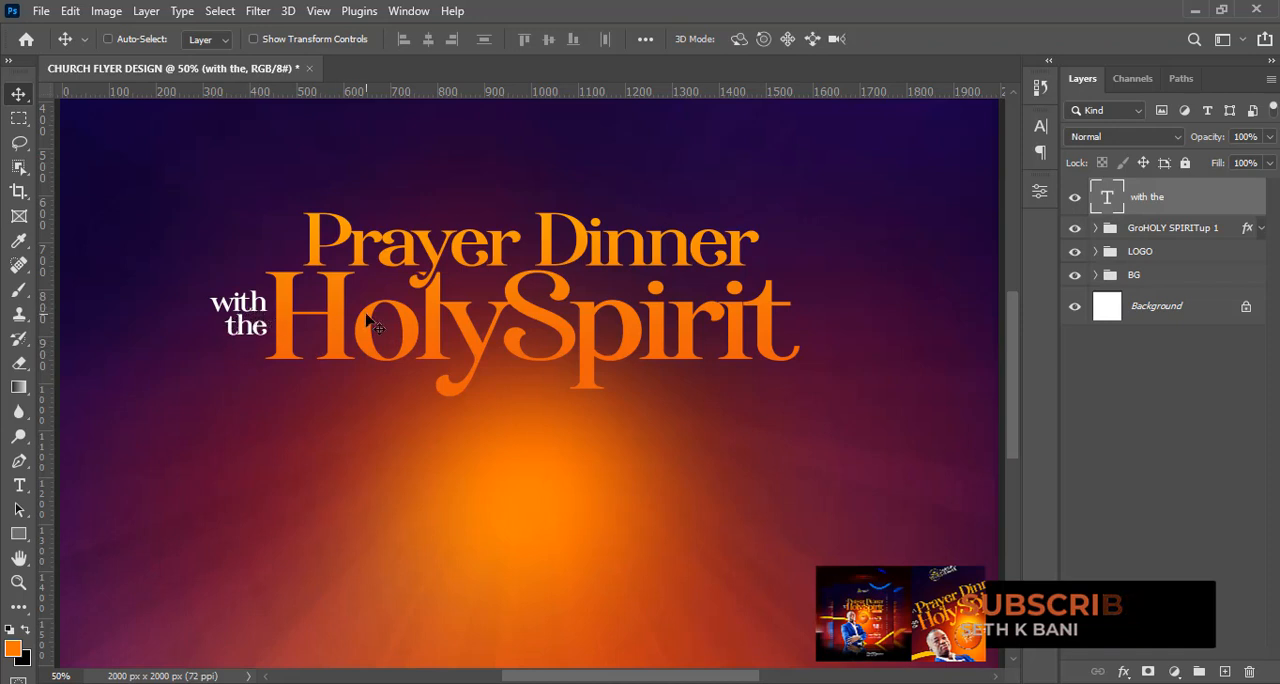
Duplicate the "with the" text, move the copy in front of Prayer Dinner and change its wording to "A".
key("ctrl+j")
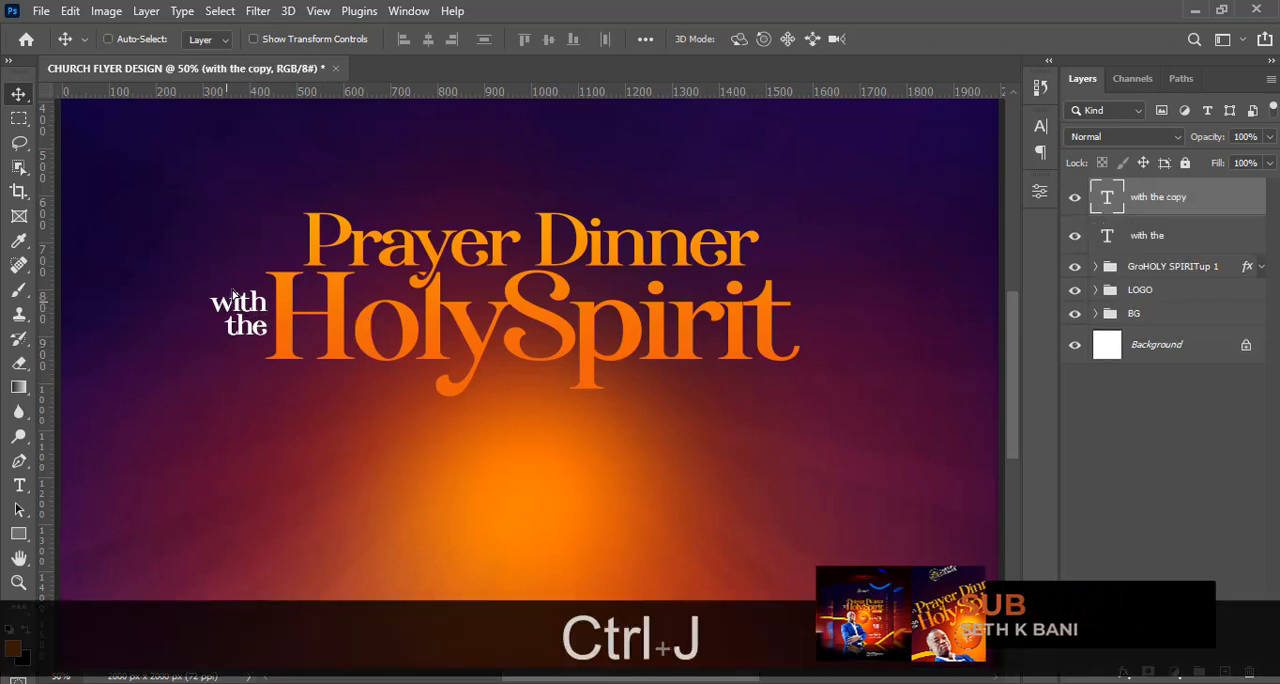
left_click_drag(220, 318, 257, 248)
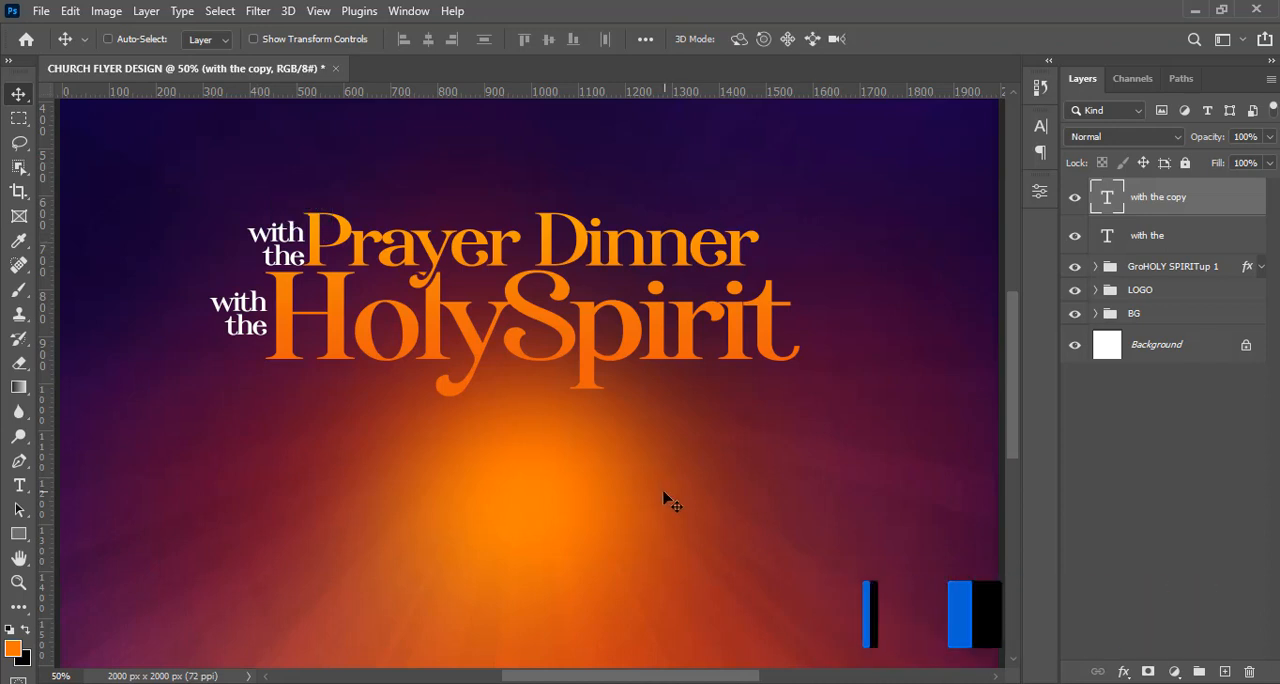
double_click(1108, 197)
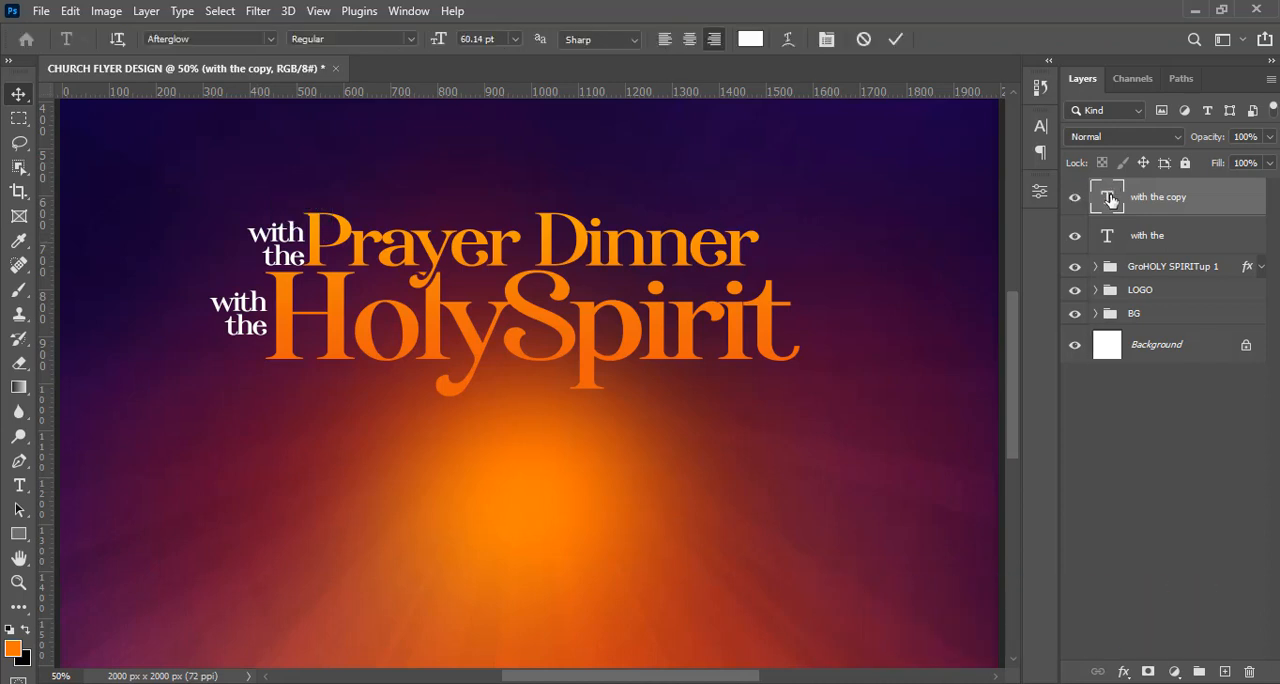
type("A")
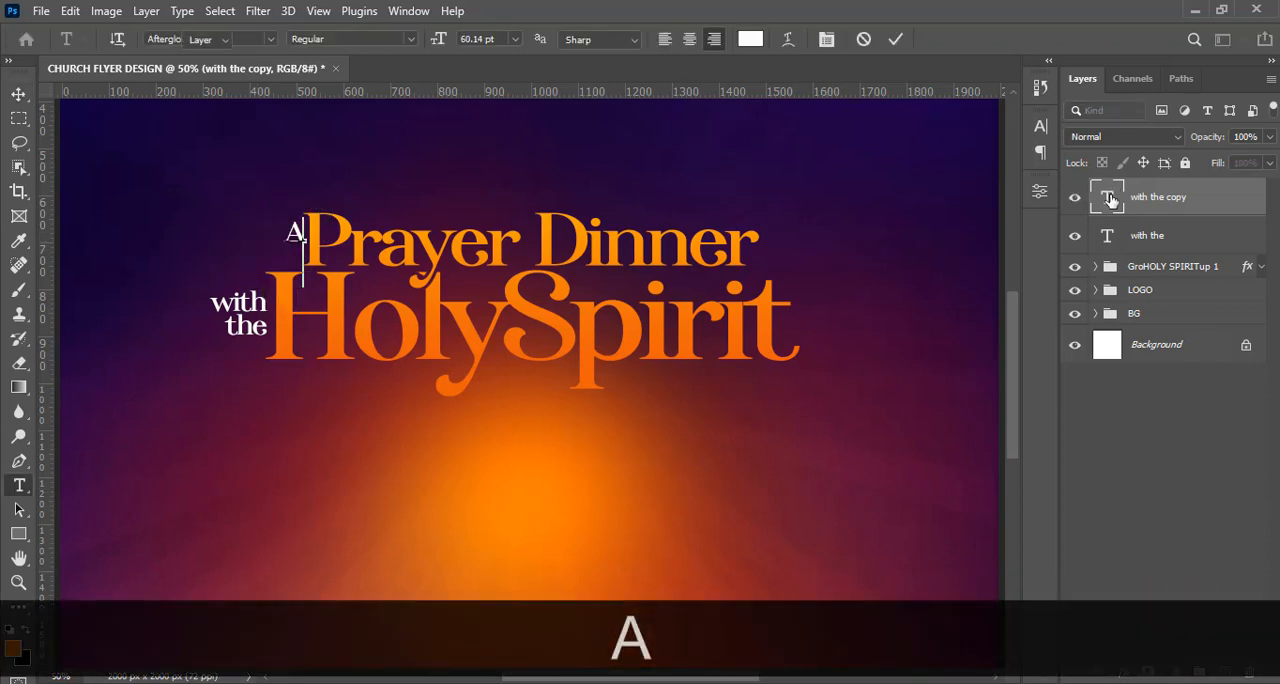
key("ctrl+Return")
Nudge the "A" slightly down and left so it sits clear of the P in Prayer.
key("Down")
key("Down")
key("Down")
key("Down")
key("Down")
key("Down")
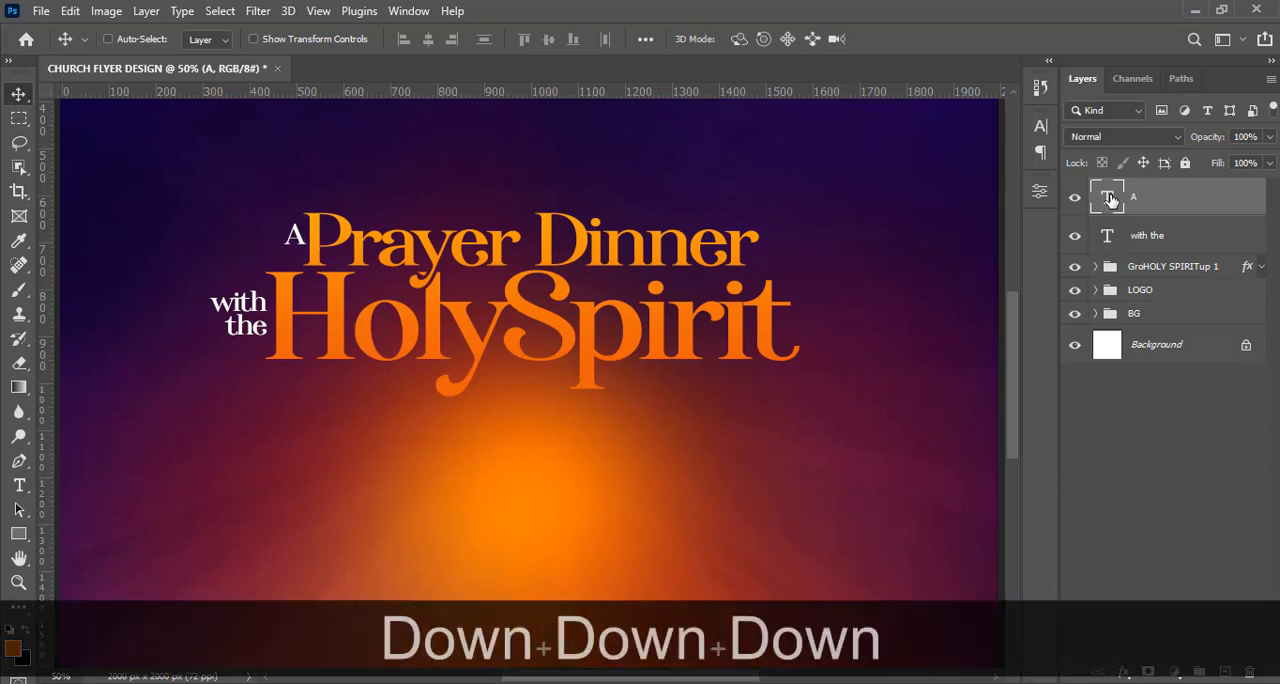
key("Left")
key("Left")
key("Left")
key("Left")
key("Left")
key("Left")
key("Left")
key("Left")
key("Left")
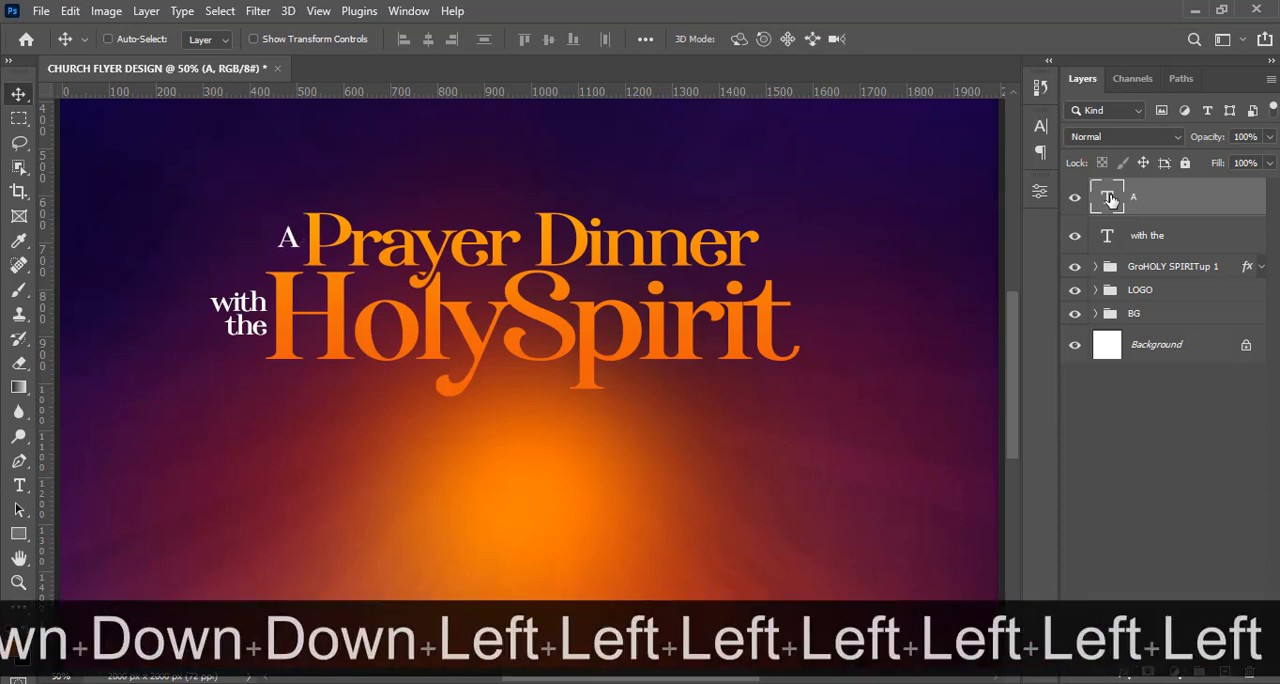
key("Down")
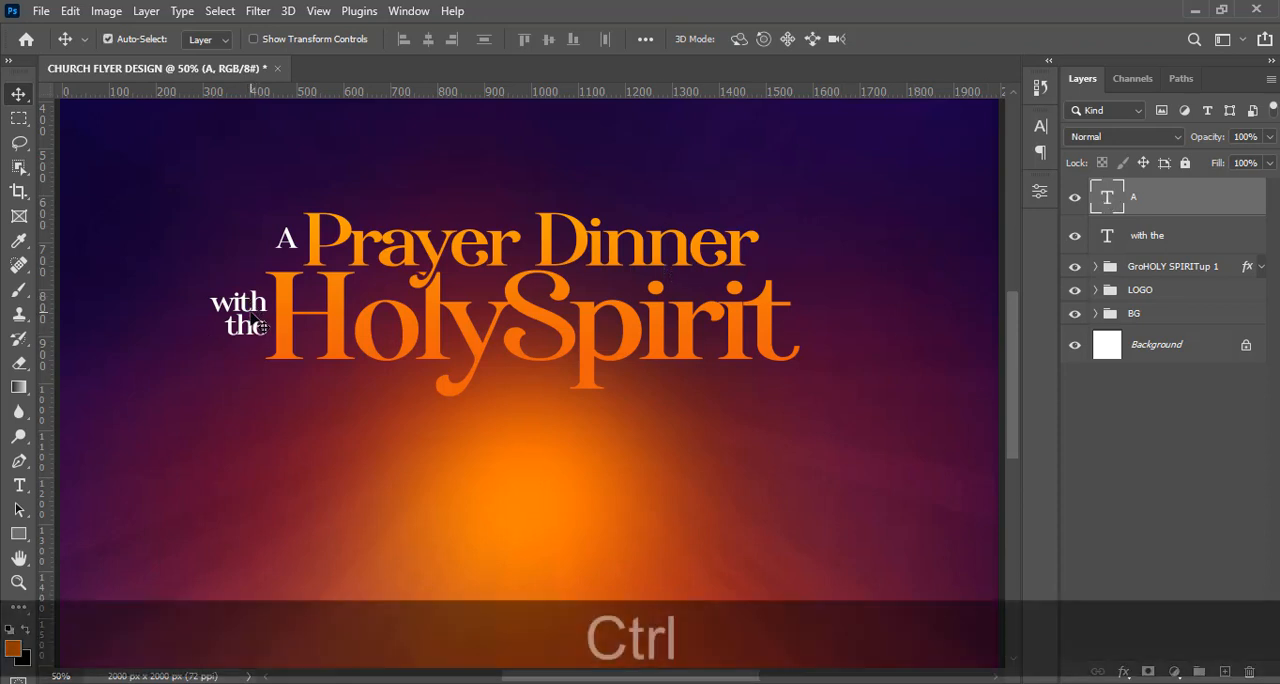
Show the guides, then group the "A" and "with the" layers with the title group and name the group THEME.
key("ctrl+0")
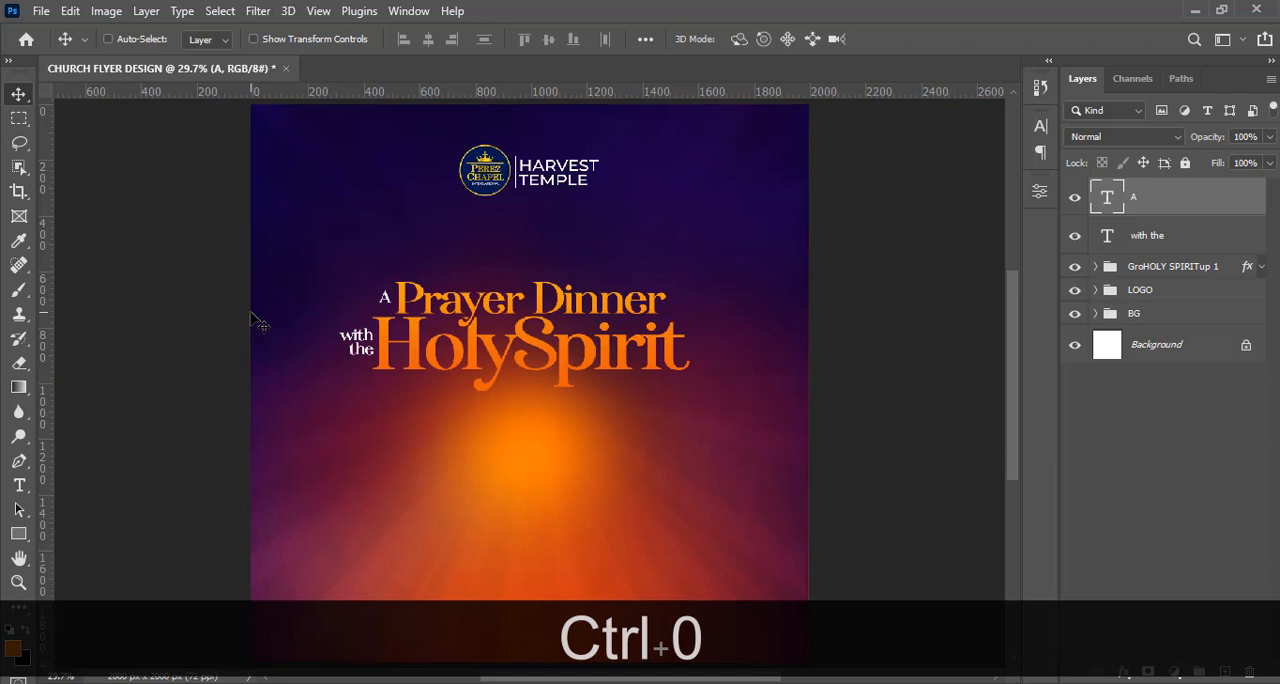
key("shift")
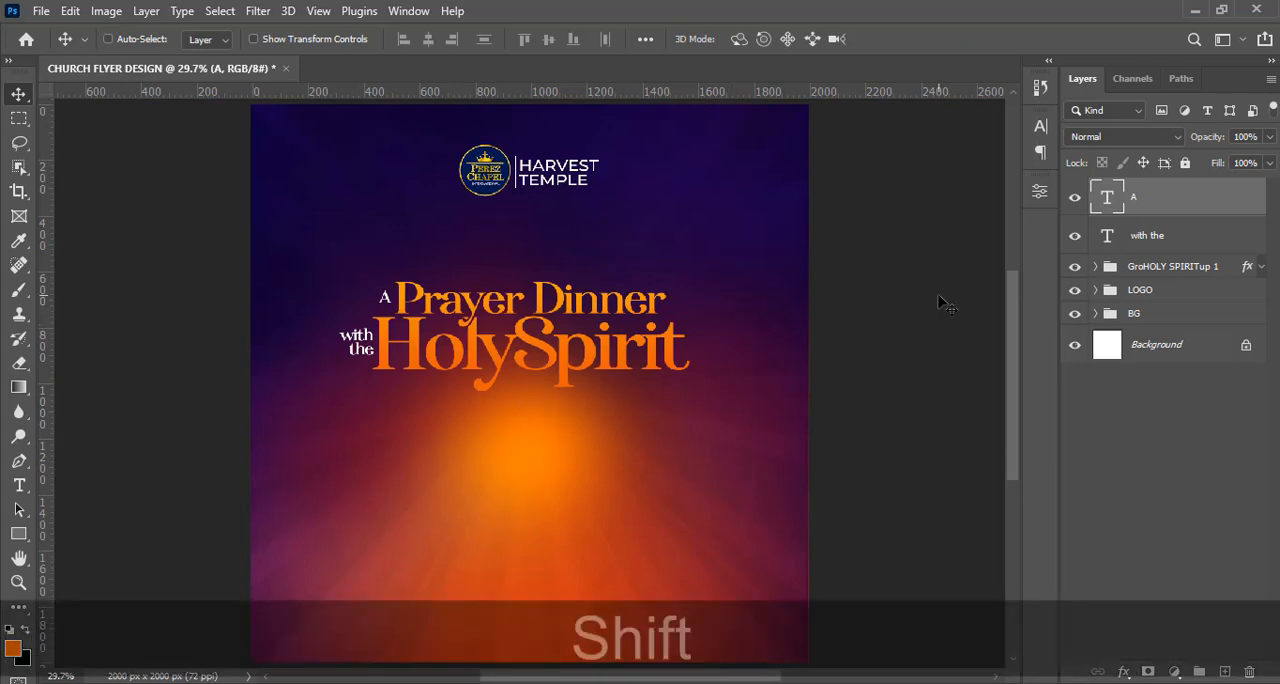
key("ctrl+shift+h")
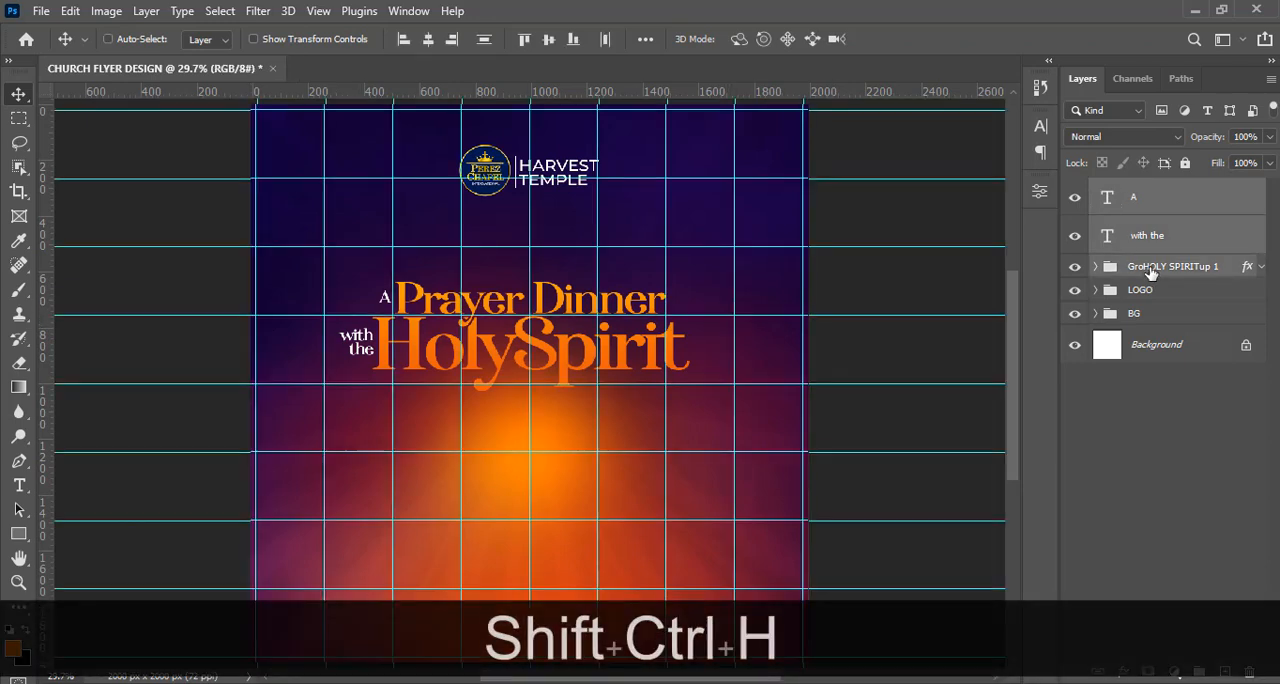
key("ctrl+g")
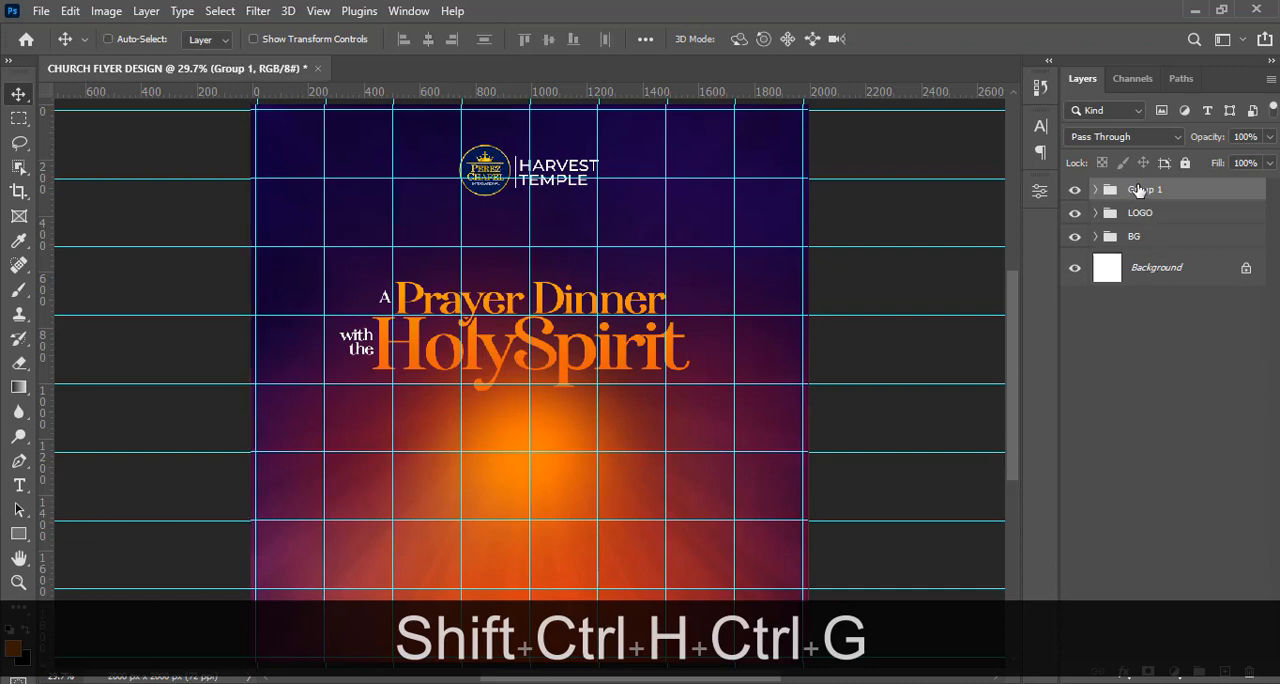
double_click(1140, 190)
type("THEME")
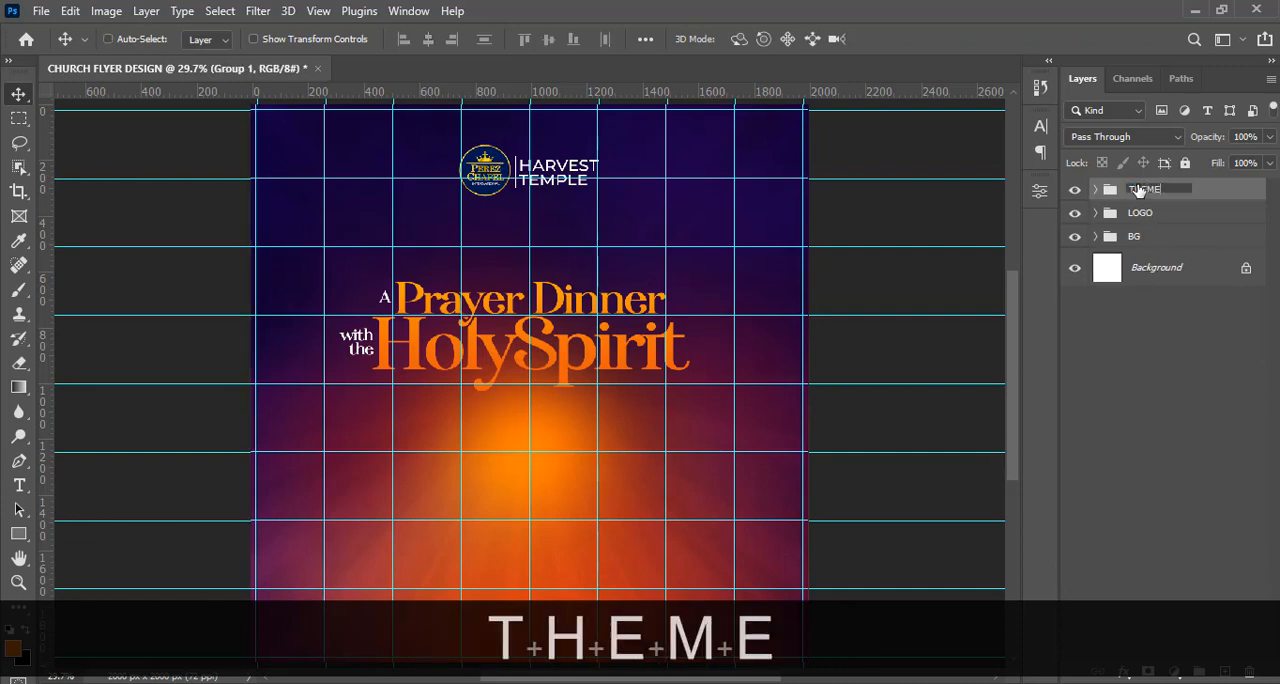
key("Return")
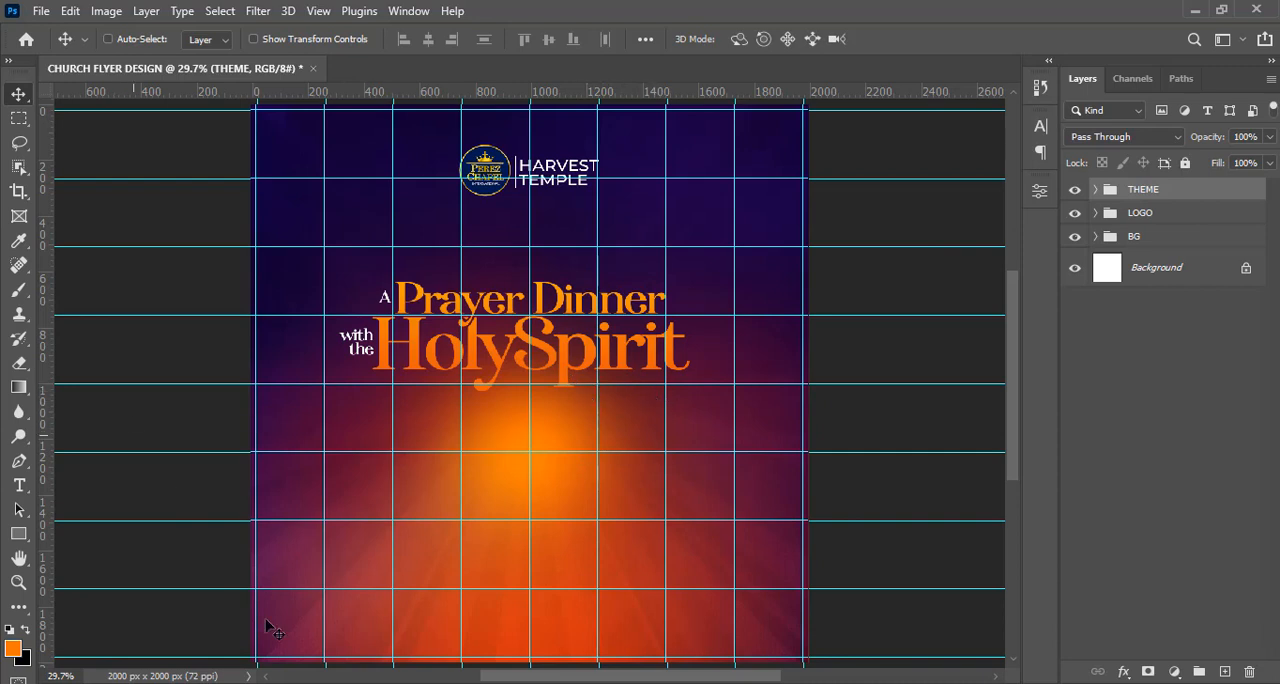
Copy "John 14:26" from the 8.txt notes in Notepad and paste it as a new text layer on the flyer.
key("alt+Tab")
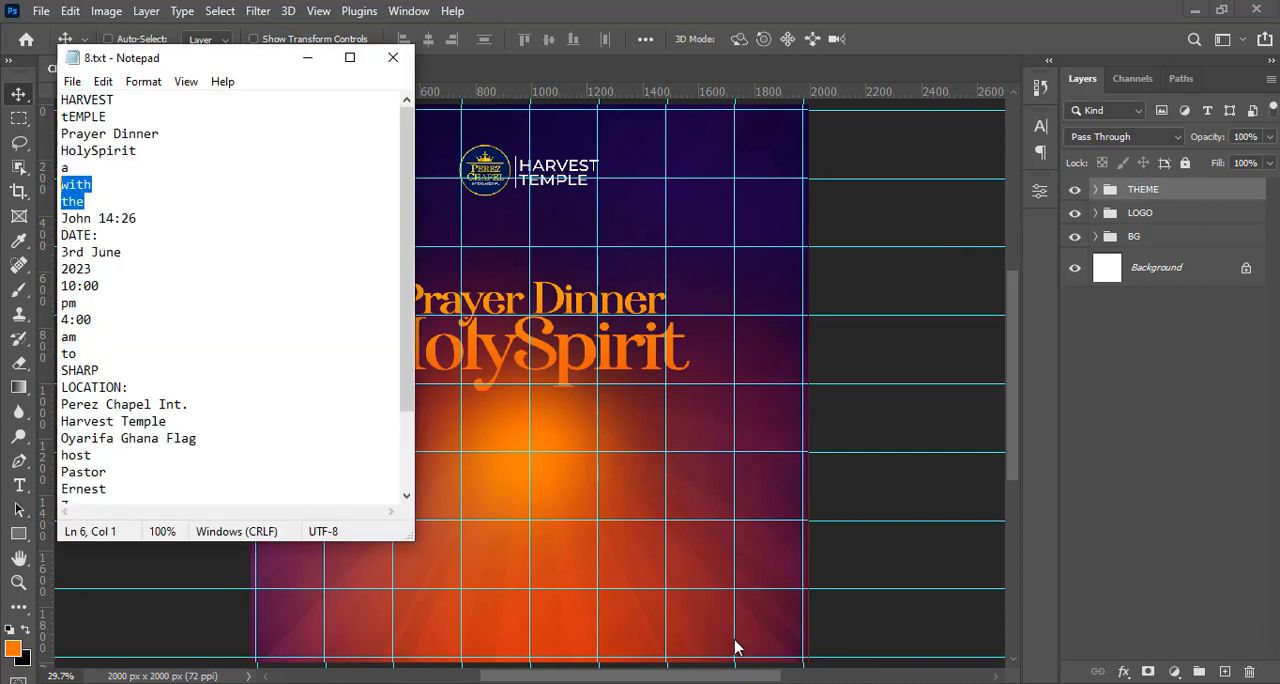
left_click_drag(137, 218, 43, 206)
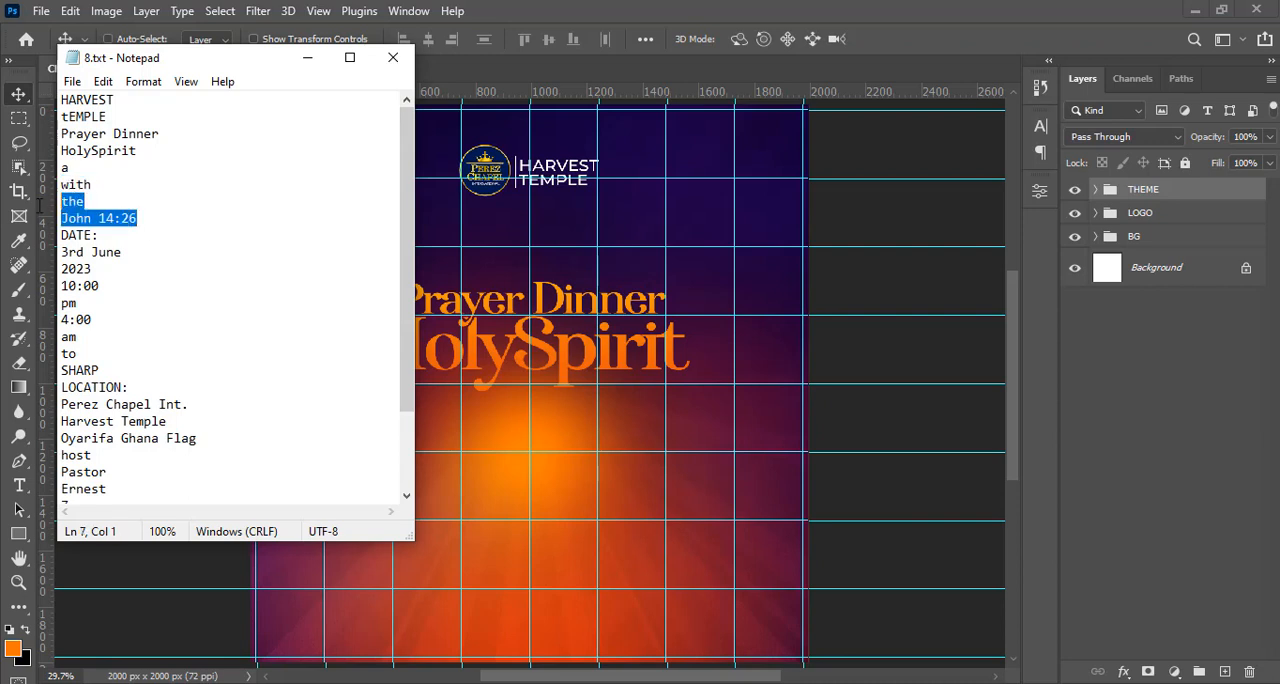
key("alt+Tab")
key("ctrl+c")
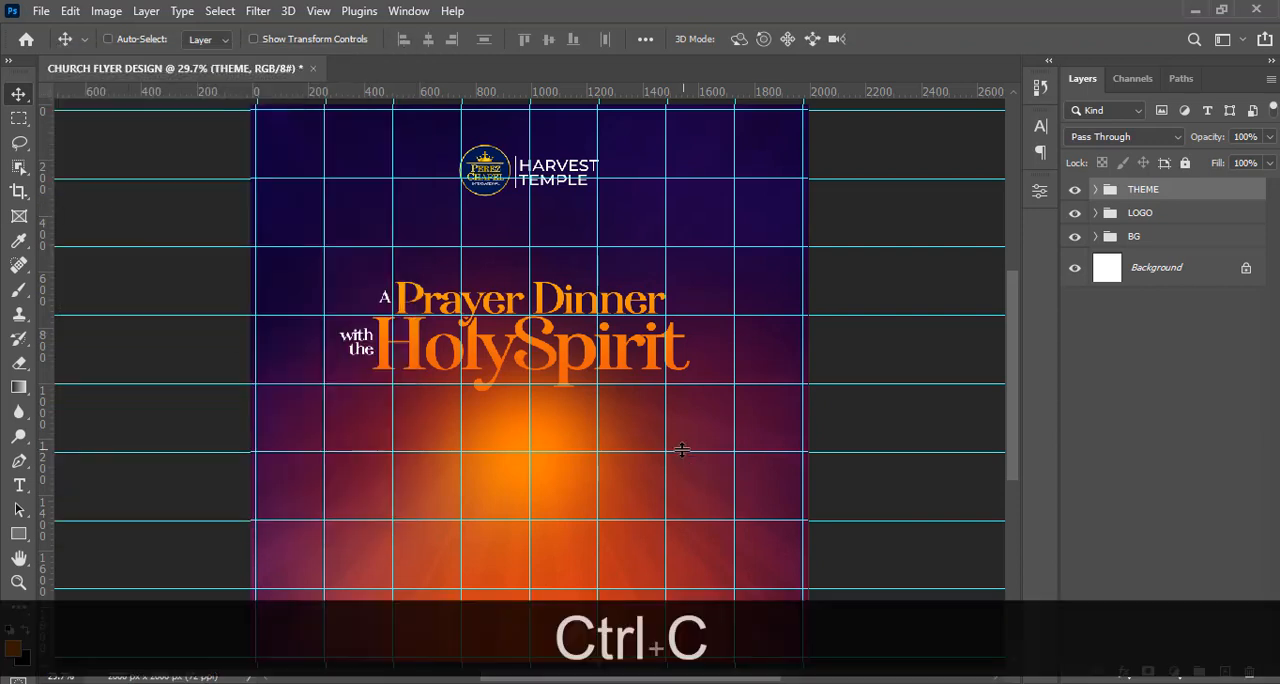
key("t")
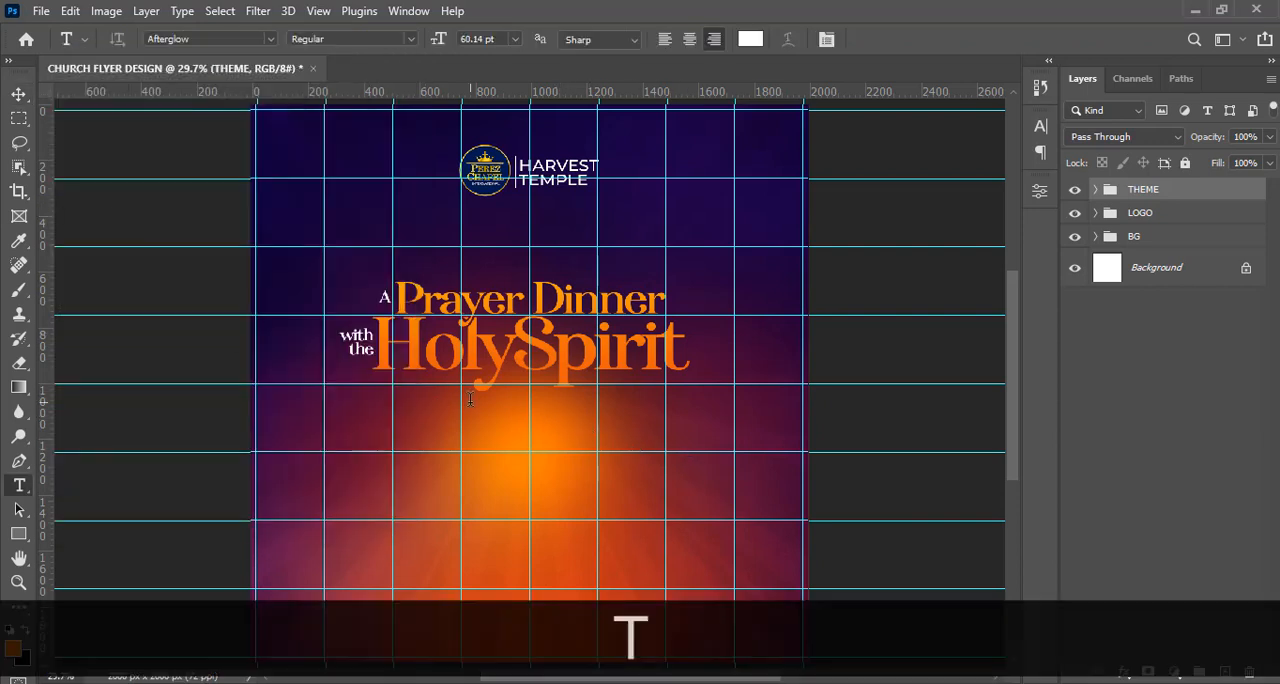
left_click(631, 496)
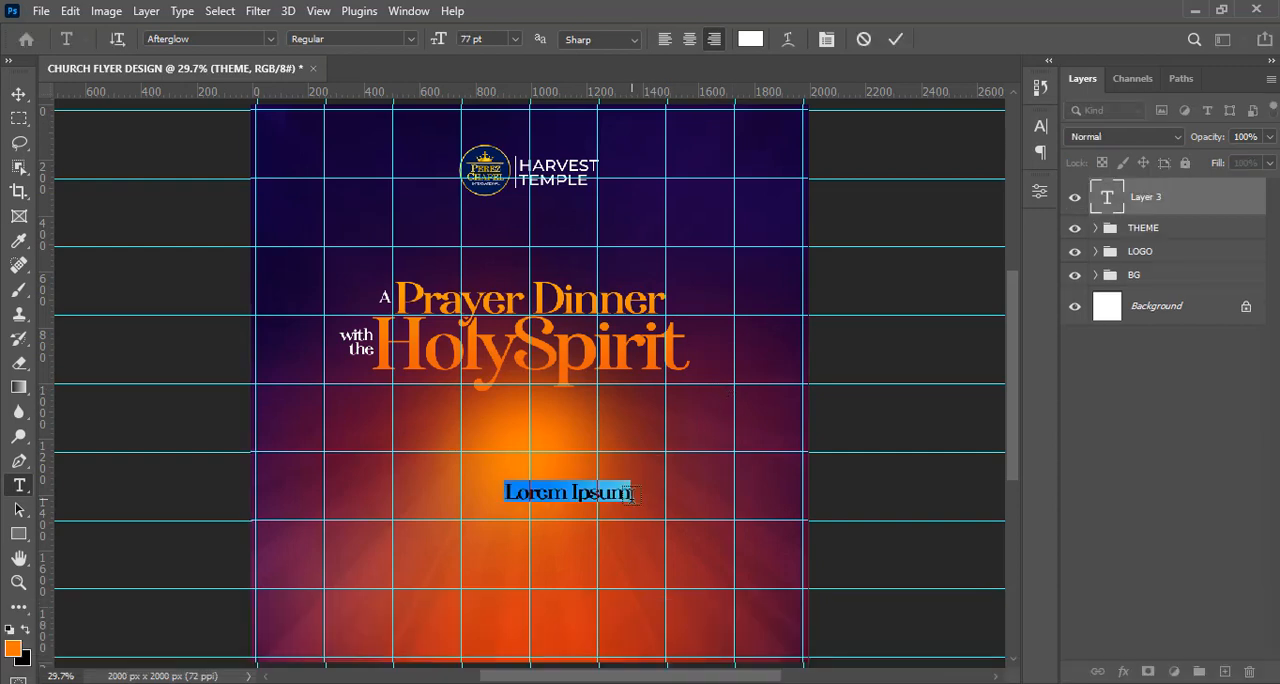
key("ctrl+v")
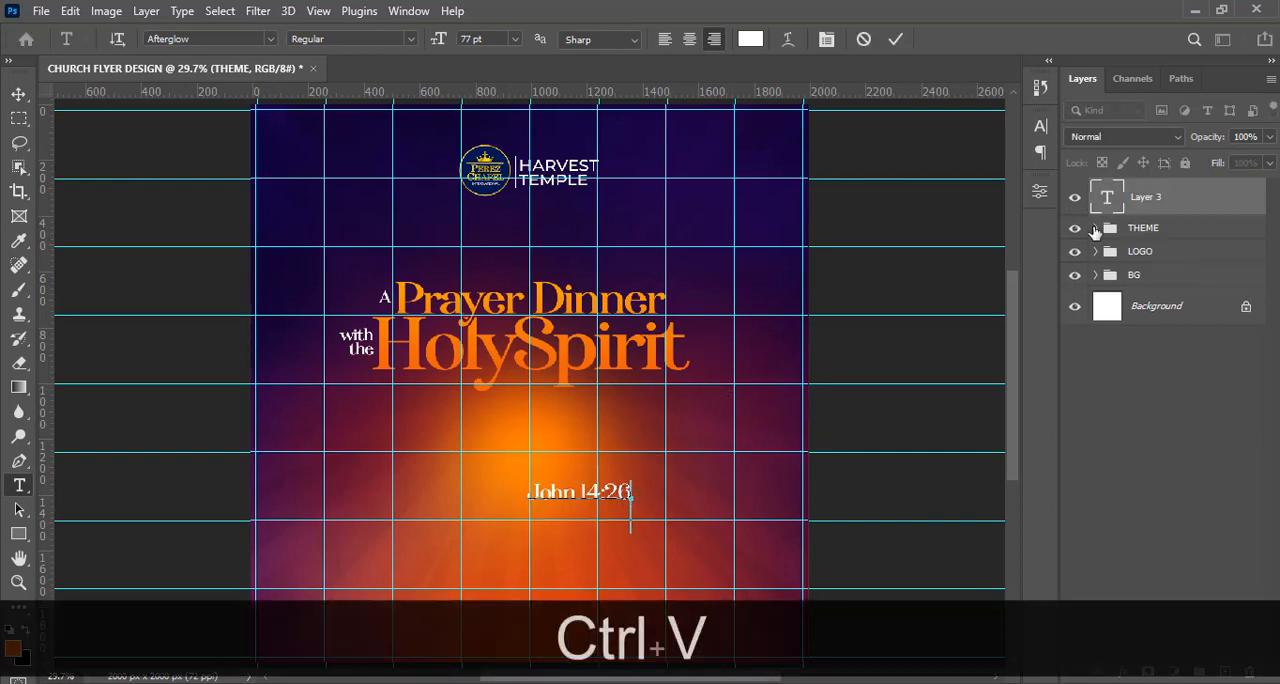
left_click(1136, 206)
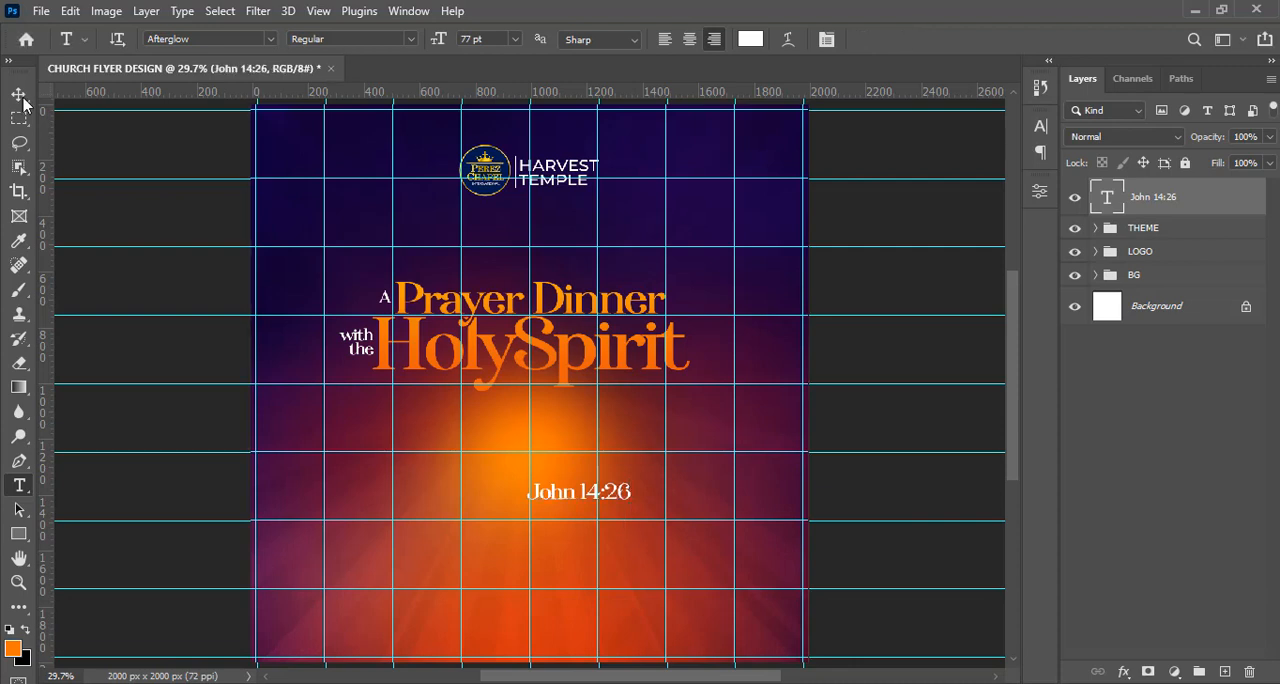
Move the "John 14:26" text just beneath the end of HolySpirit and change its font to Montserrat.
left_click(18, 94)
left_click_drag(576, 506, 620, 407)
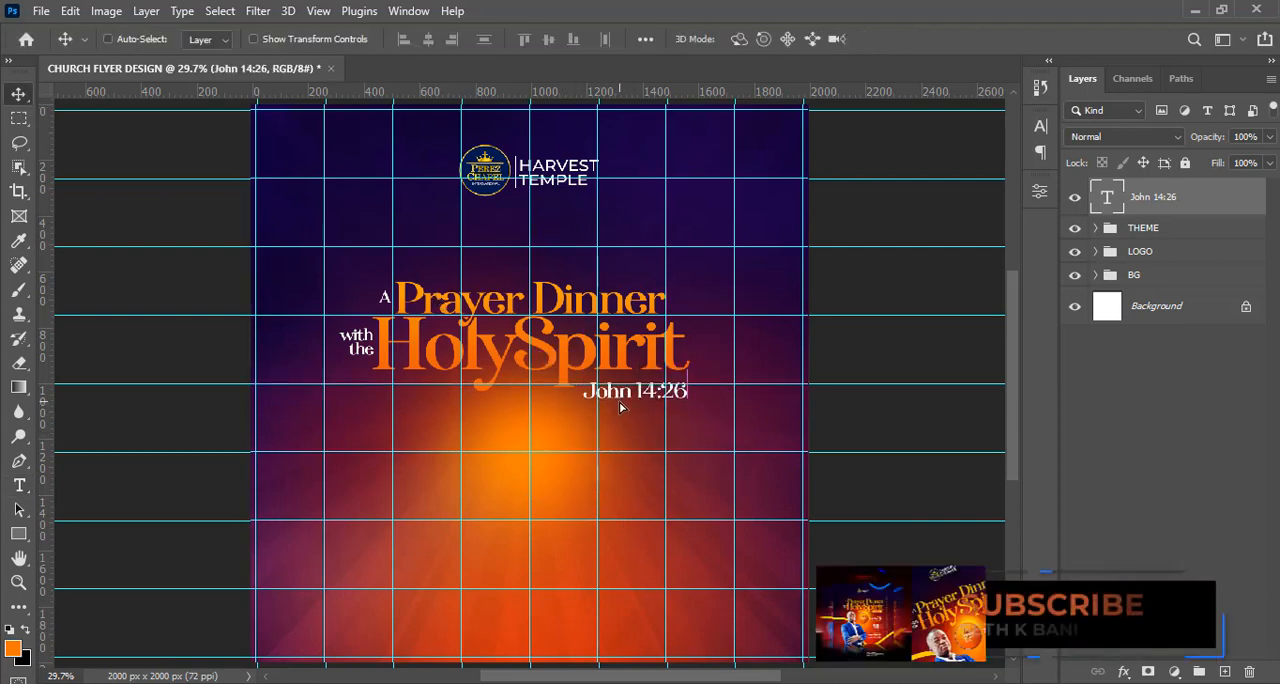
left_click(1047, 136)
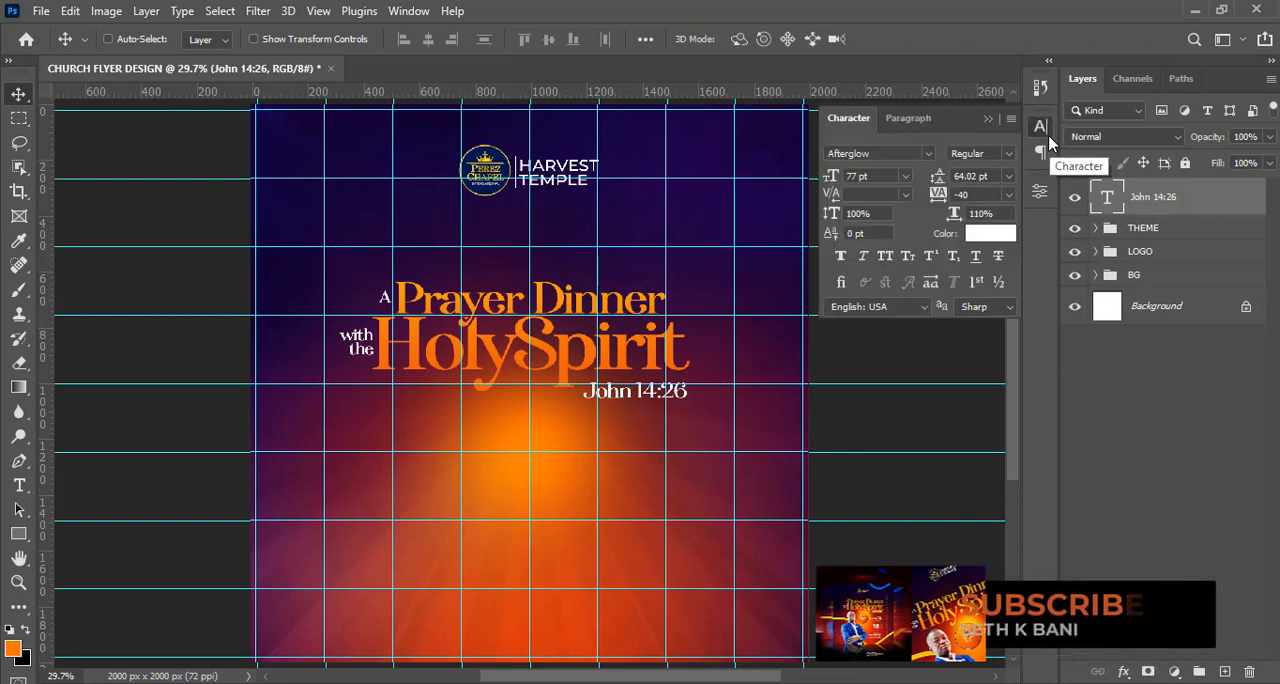
left_click(924, 153)
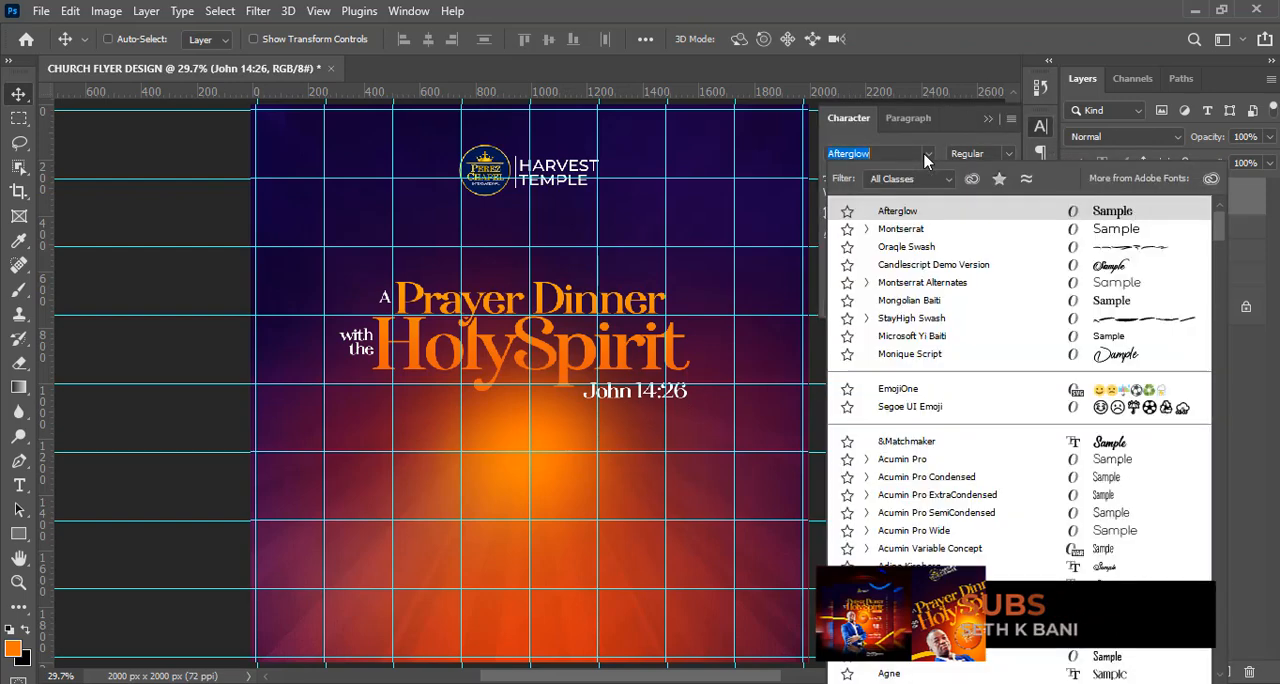
left_click(918, 230)
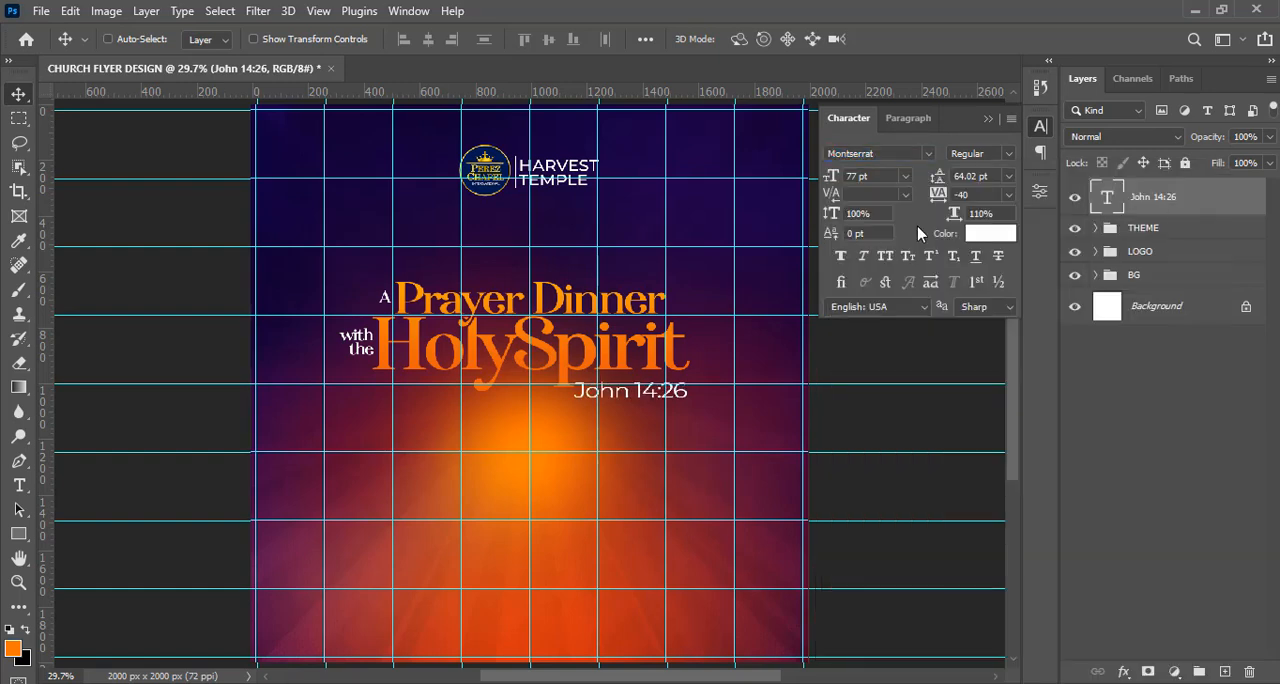
Scale the "John 14:26" text down to about 57 pt and nudge it slightly right.
key("ctrl+t")
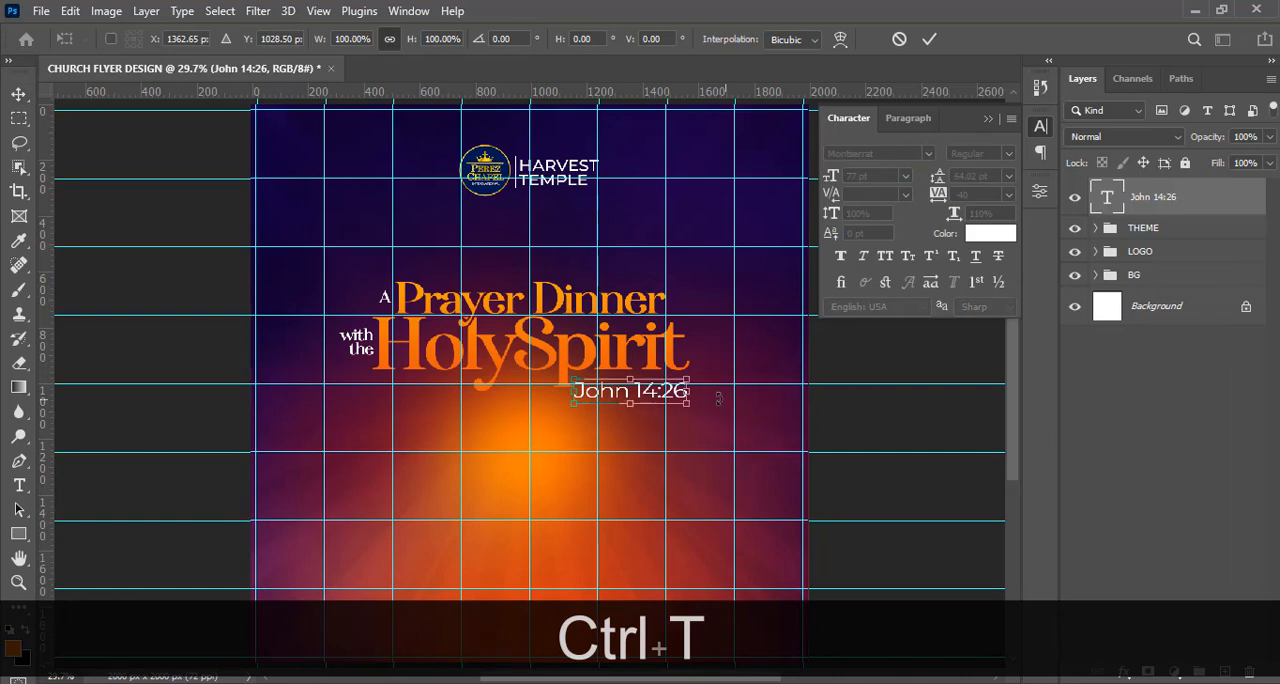
left_click_drag(689, 412, 664, 404)
key("Return")
key("v")
key("shift+Right")
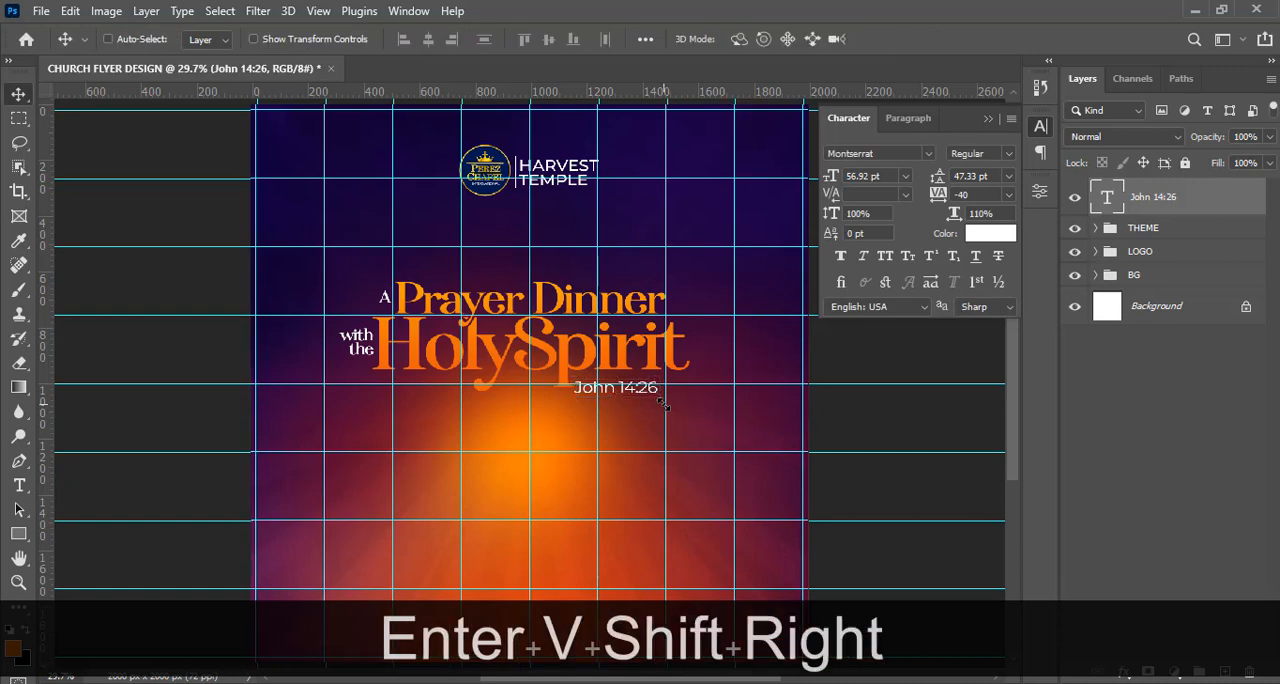
key("shift+Right")
key("shift+Right")
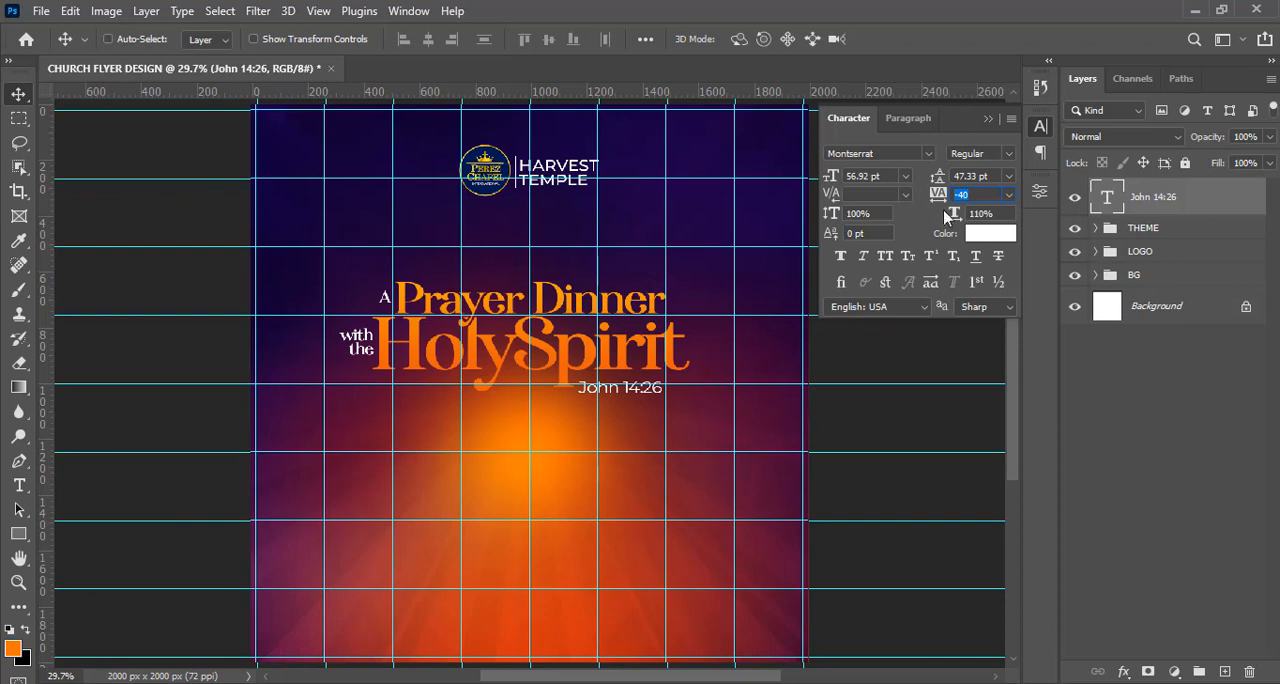
Move "John 14:26" further right and slightly up so it sits closer beneath the end of HolySpirit.
left_click(950, 214)
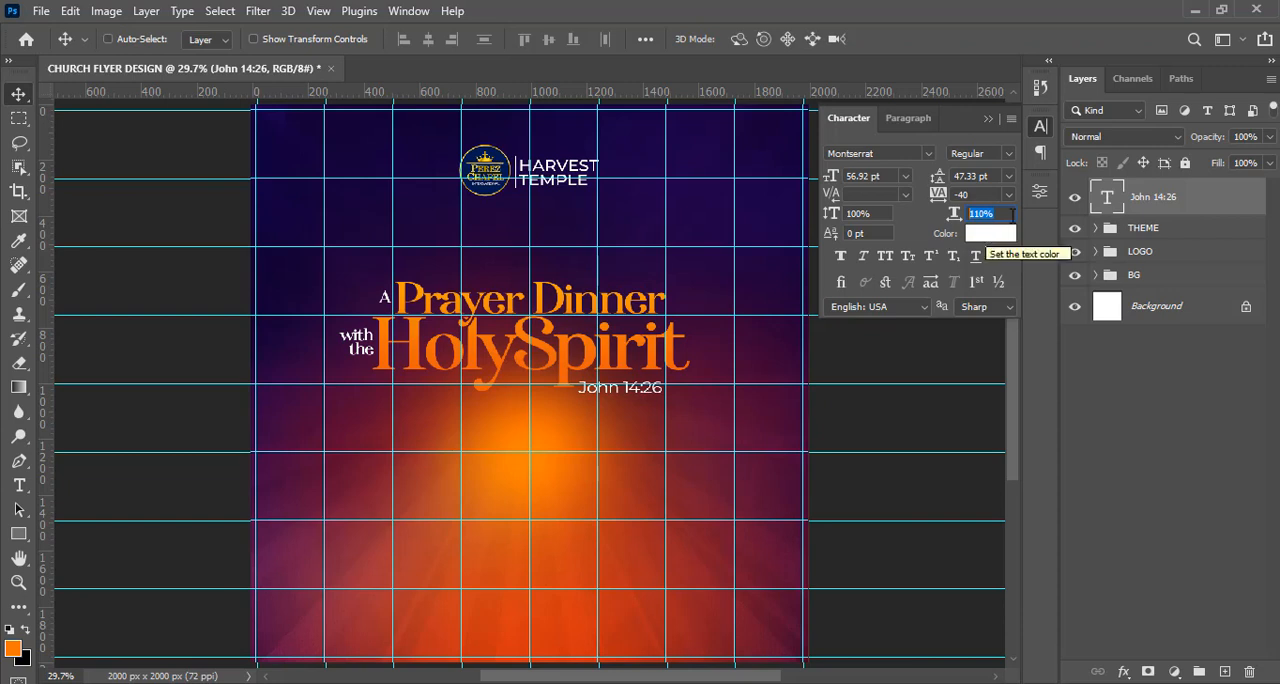
left_click(988, 237)
key("ctrl+equal")
key("ctrl+equal")
key("ctrl+equal")
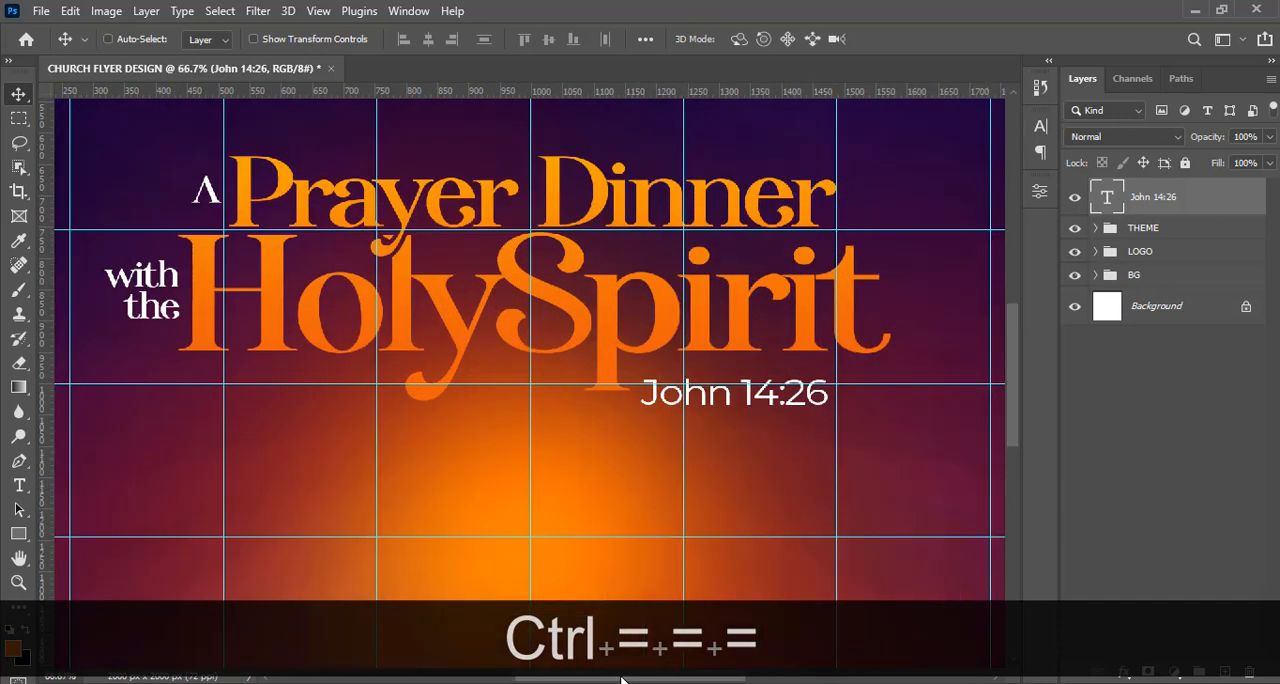
left_click_drag(612, 679, 640, 679)
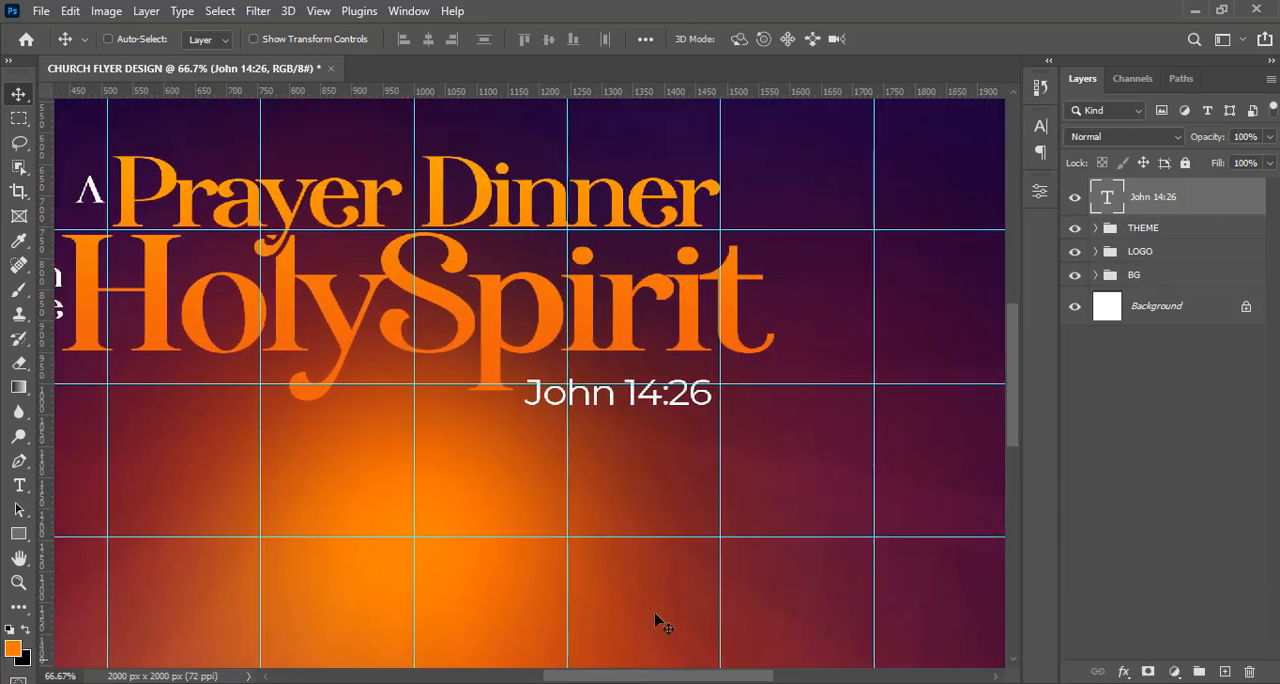
left_click_drag(630, 398, 672, 394)
Draw an orange rectangle about 343 x 69 px over "John 14:26" and place its layer behind the text.
left_click(18, 536)
right_click(18, 538)
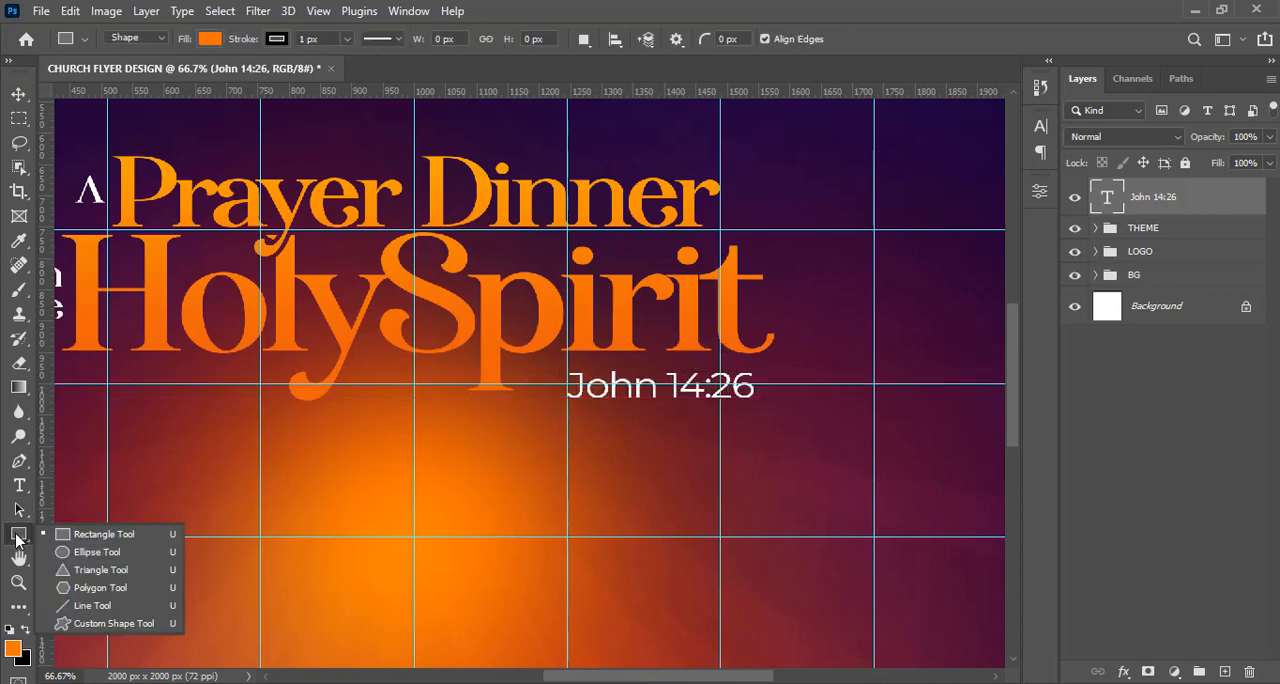
left_click(69, 536)
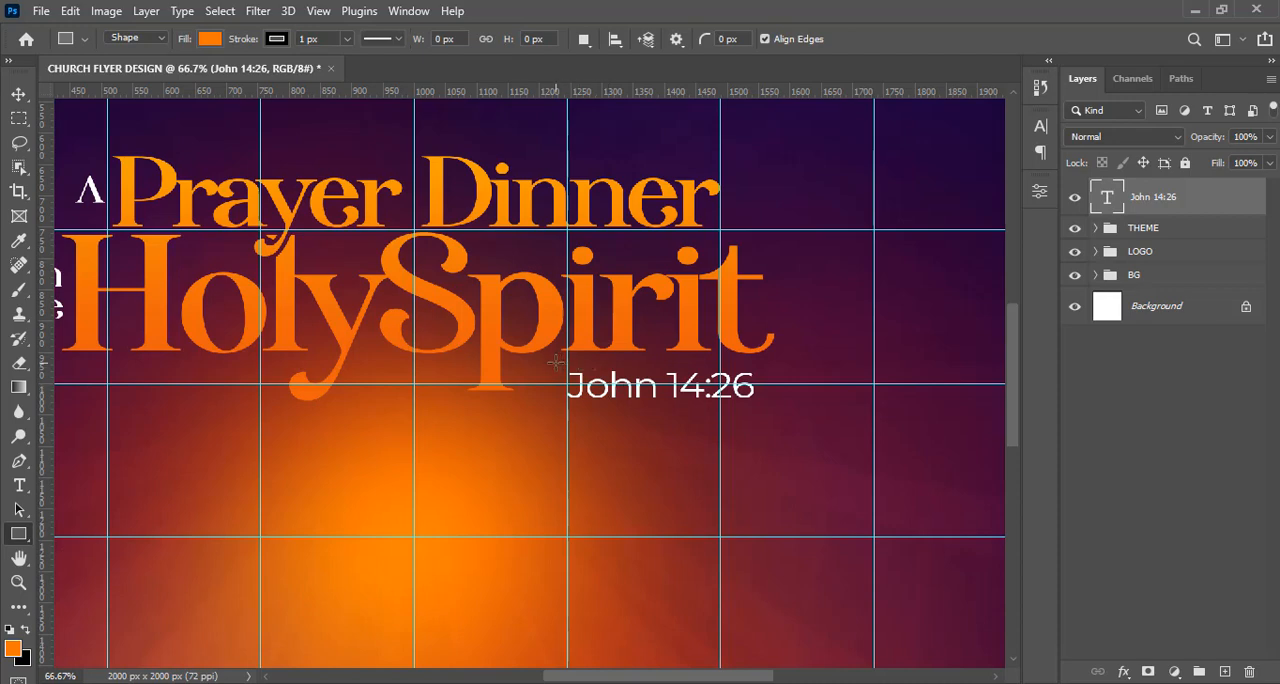
left_click_drag(551, 365, 765, 407)
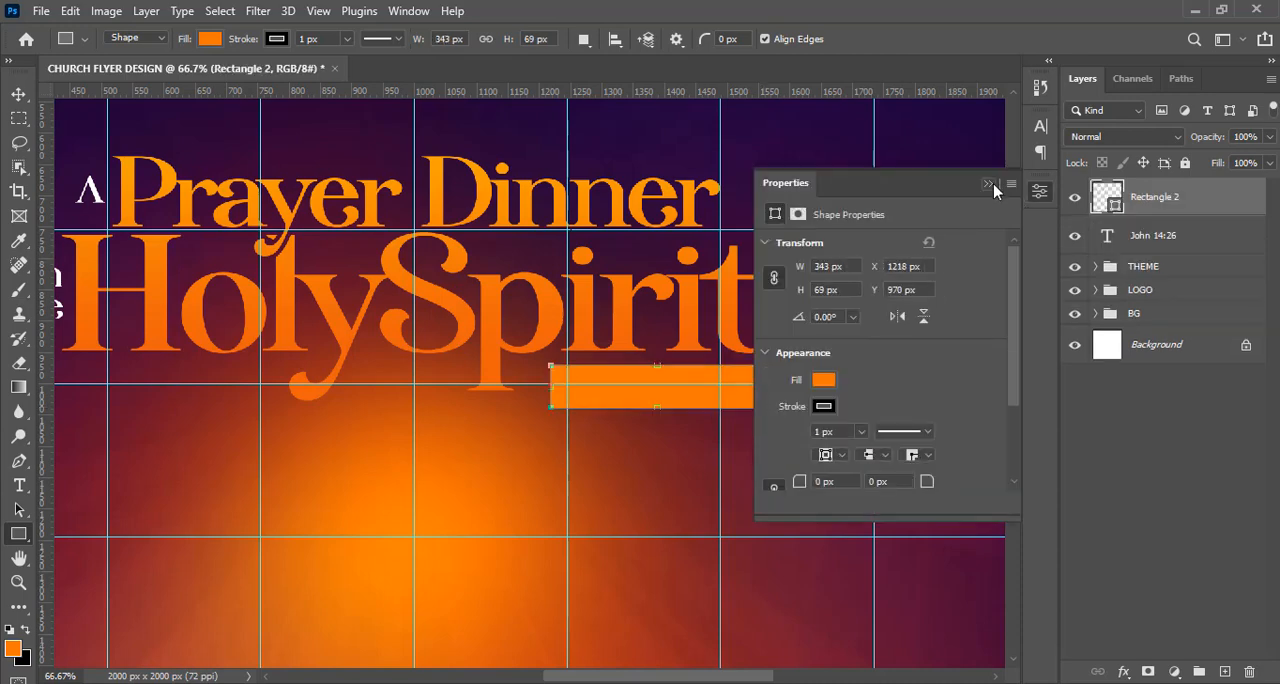
left_click_drag(1134, 190, 1137, 242)
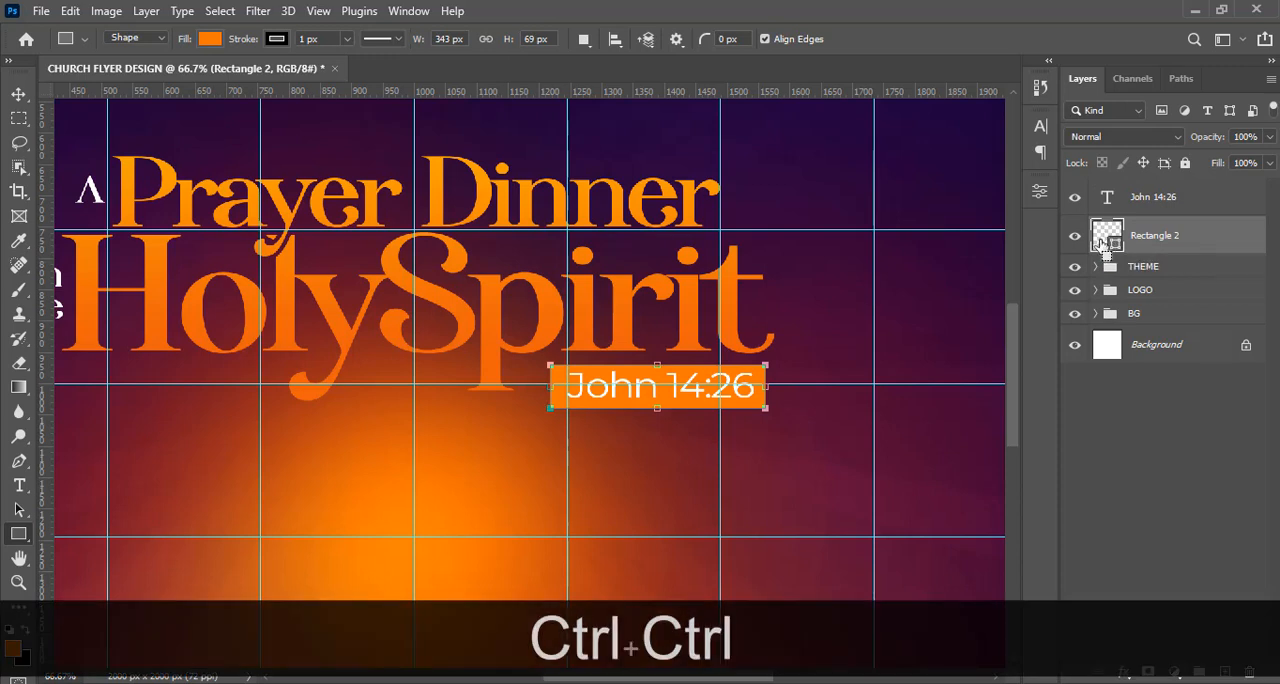
Center the "John 14:26" text horizontally and vertically on the orange rectangle, using the rectangle's outline as a selection, then deselect.
left_click(1102, 243, "ctrl")
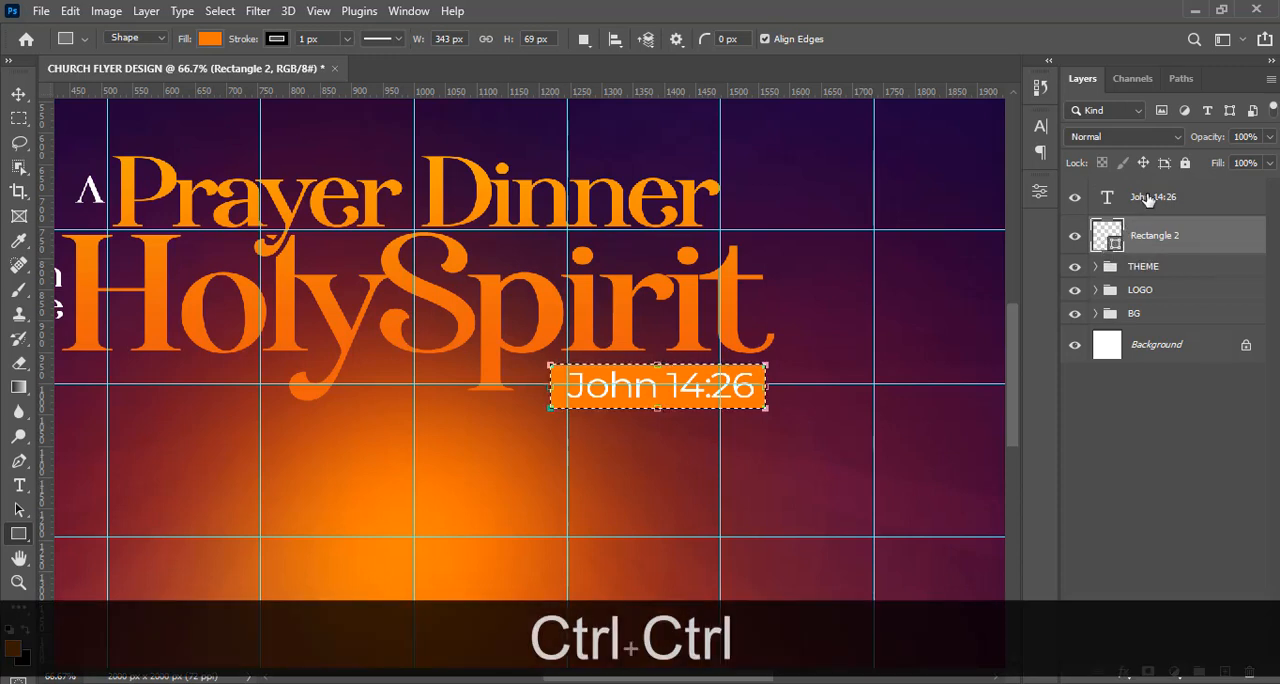
left_click(1100, 205)
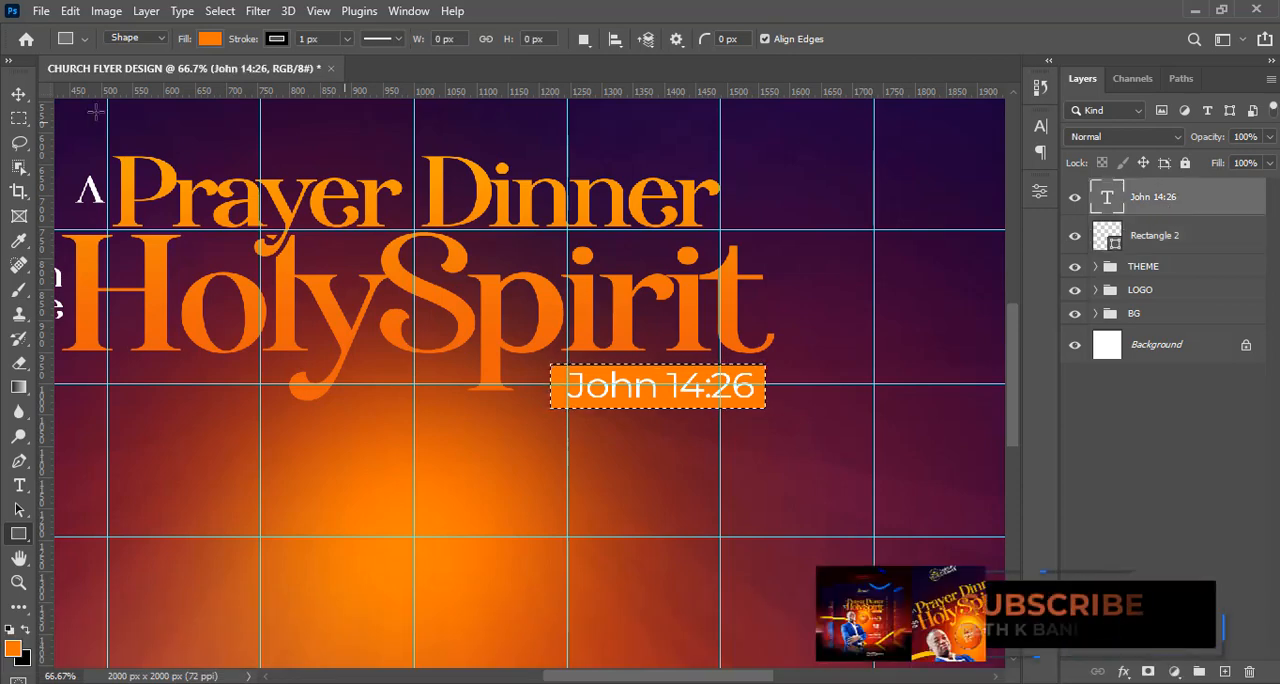
left_click(18, 94)
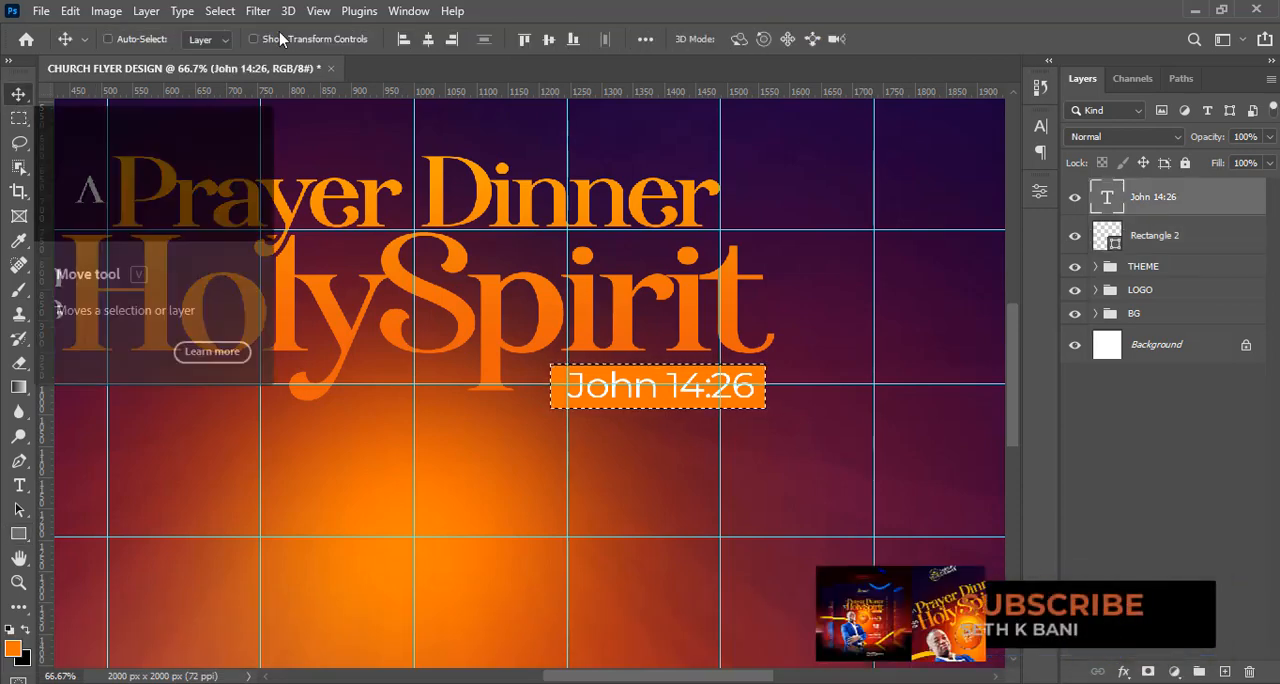
left_click(428, 48)
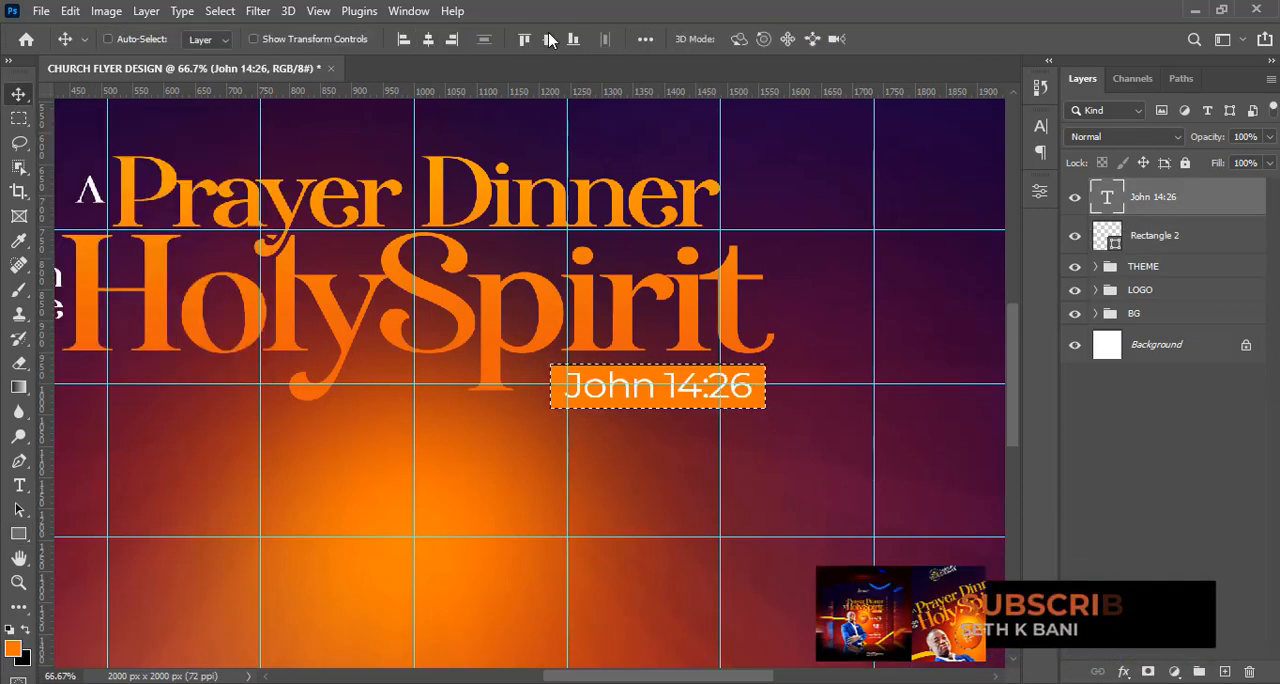
left_click(548, 40)
key("ctrl")
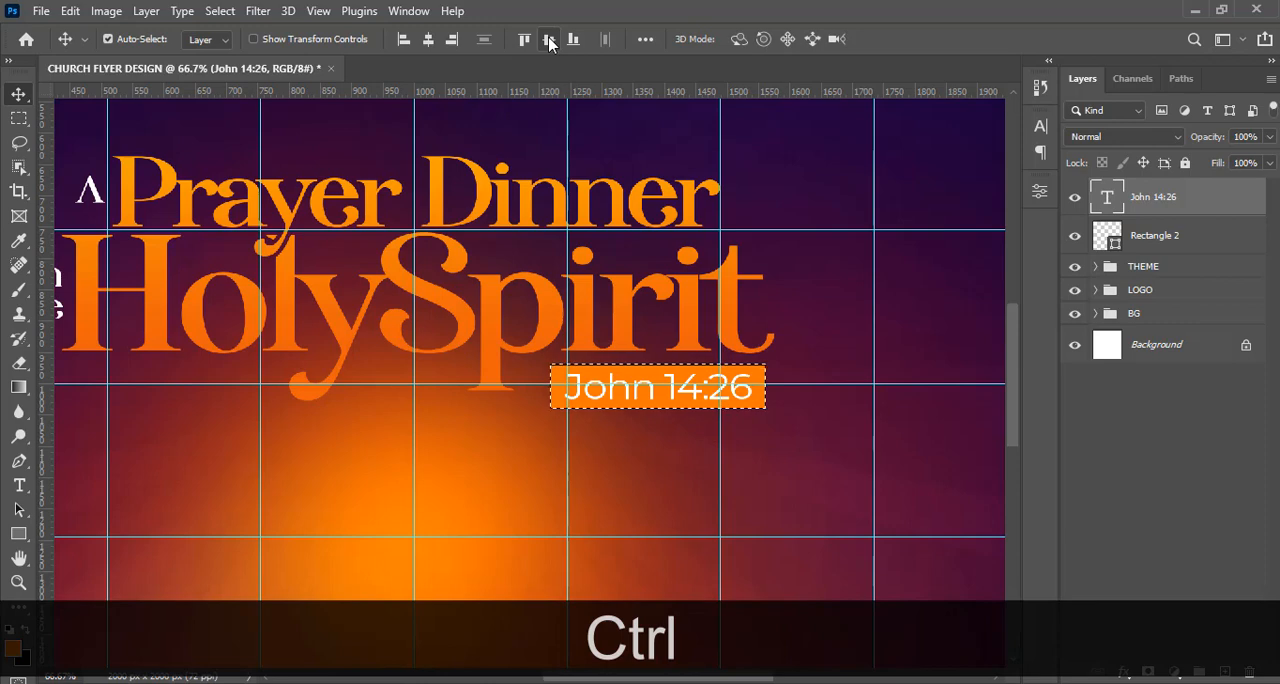
key("ctrl+d")
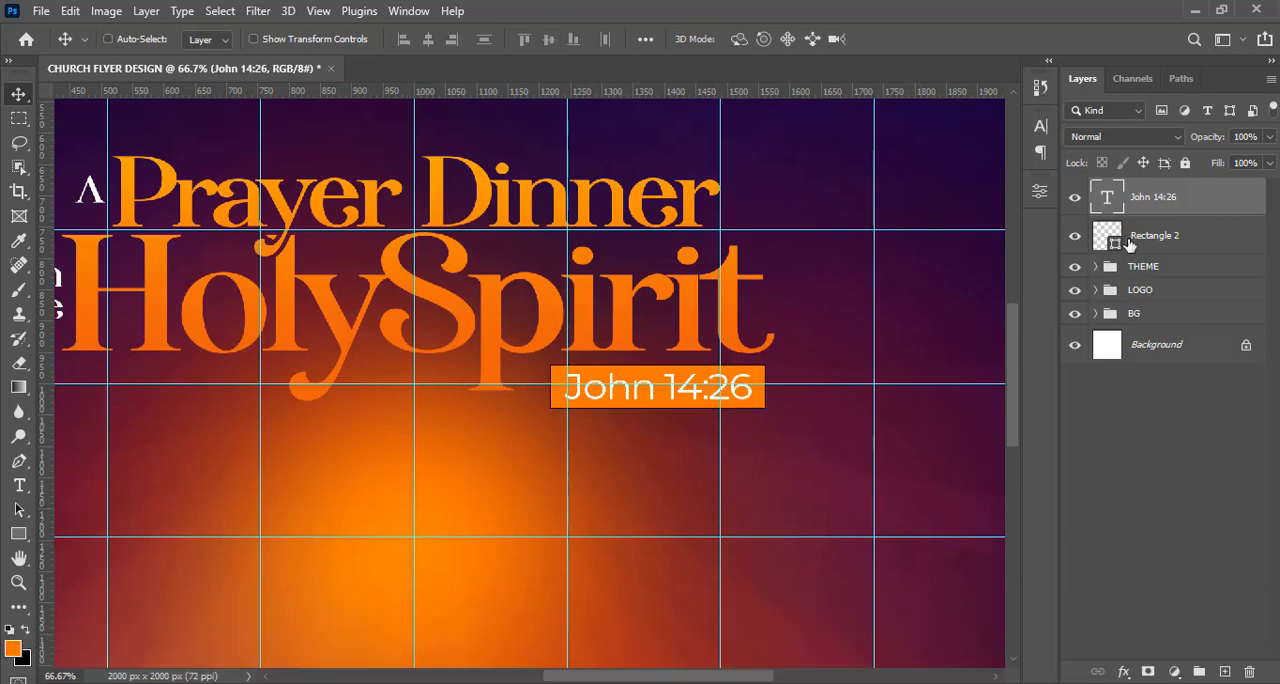
Remove the stroke from the orange rectangle behind "John 14:26".
left_click(1117, 245)
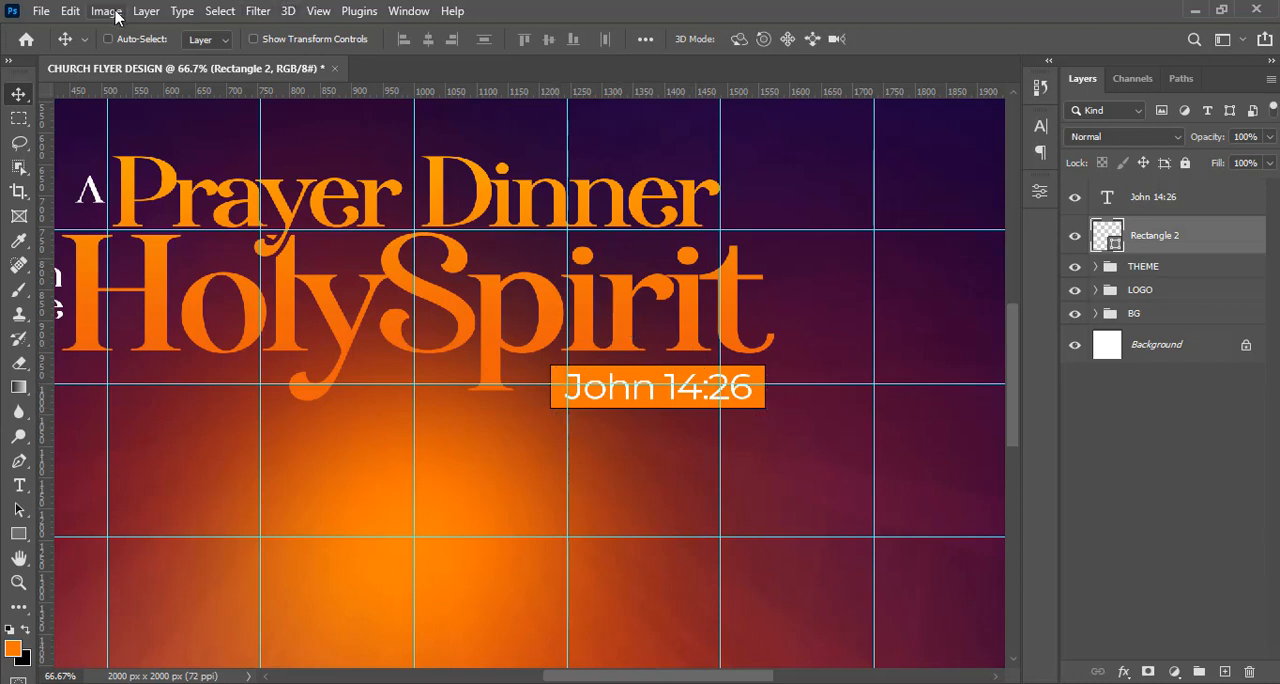
left_click(19, 535)
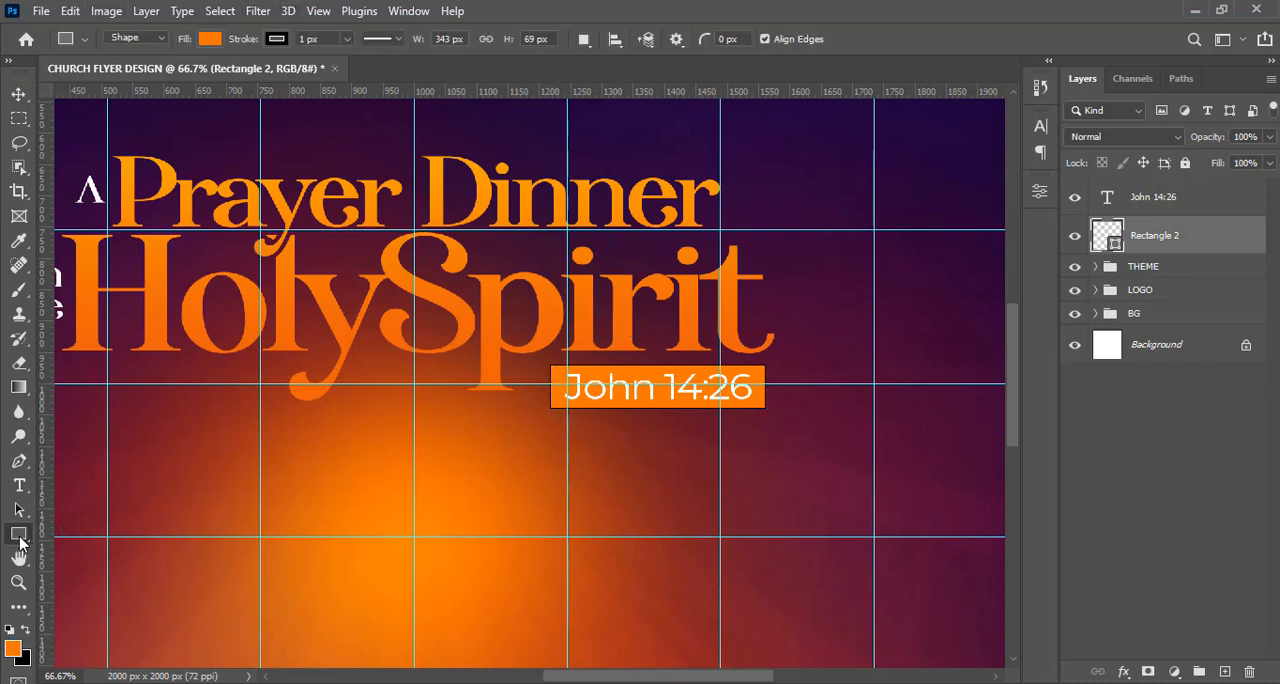
left_click(277, 40)
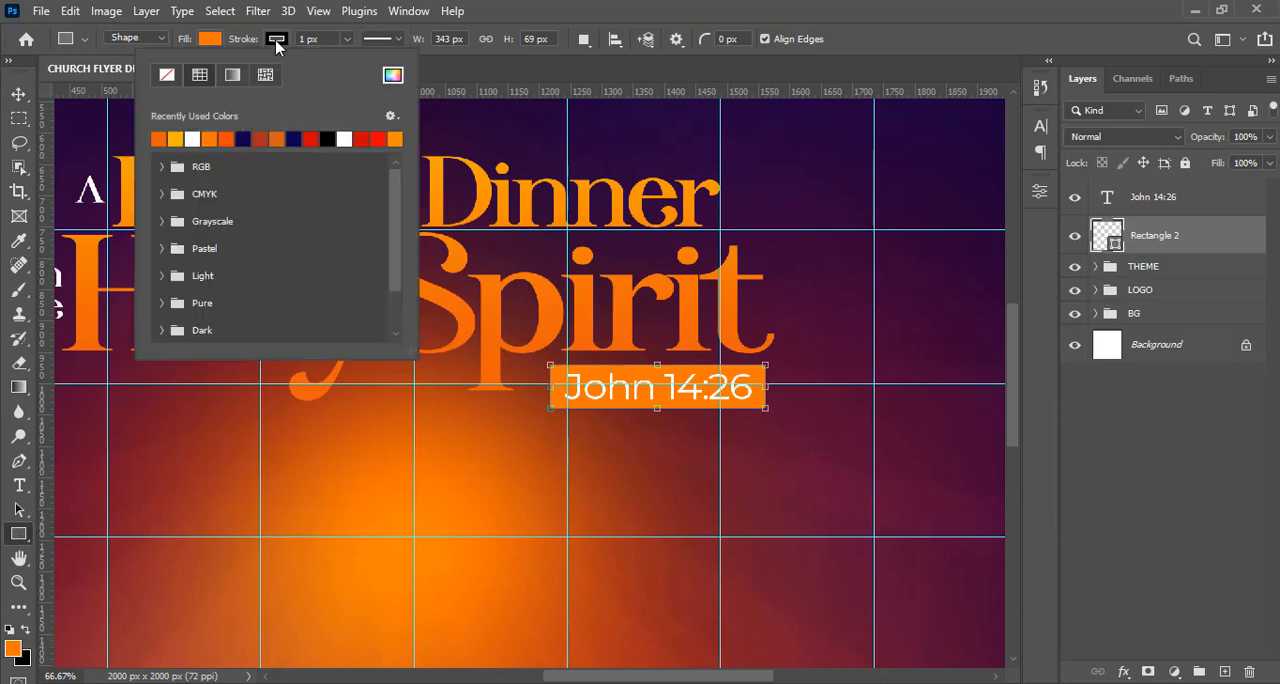
left_click(168, 76)
left_click(670, 8)
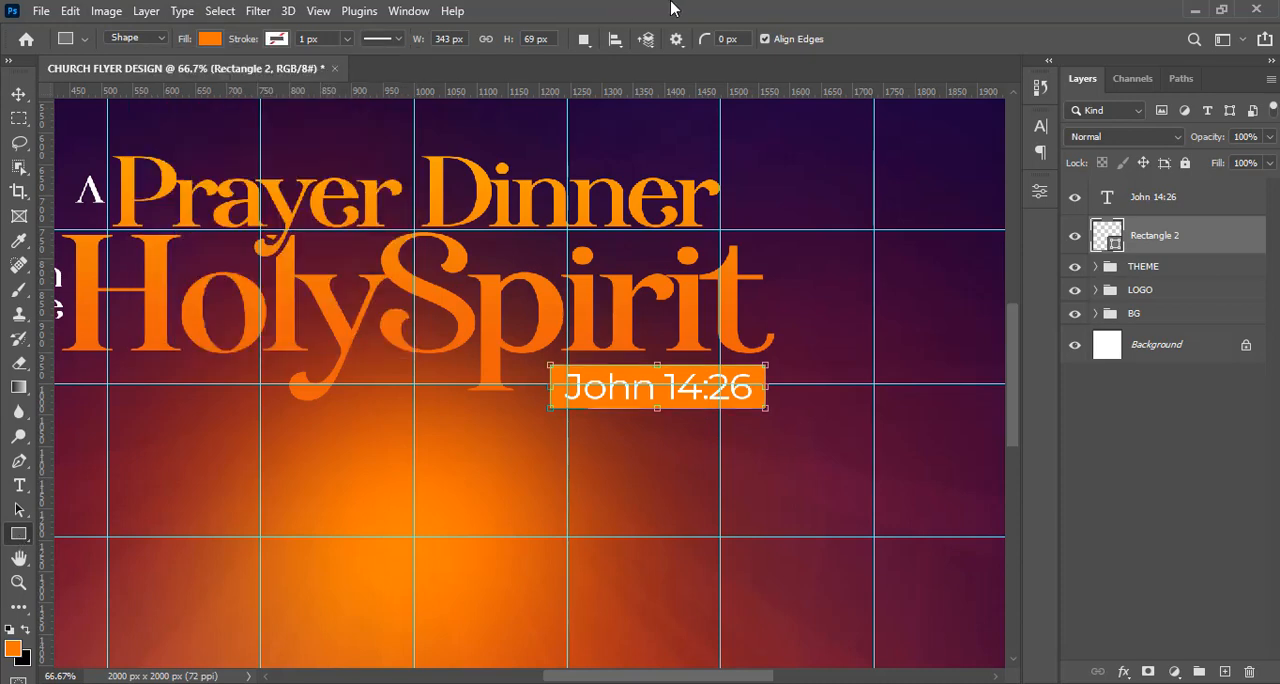
left_click(1165, 276)
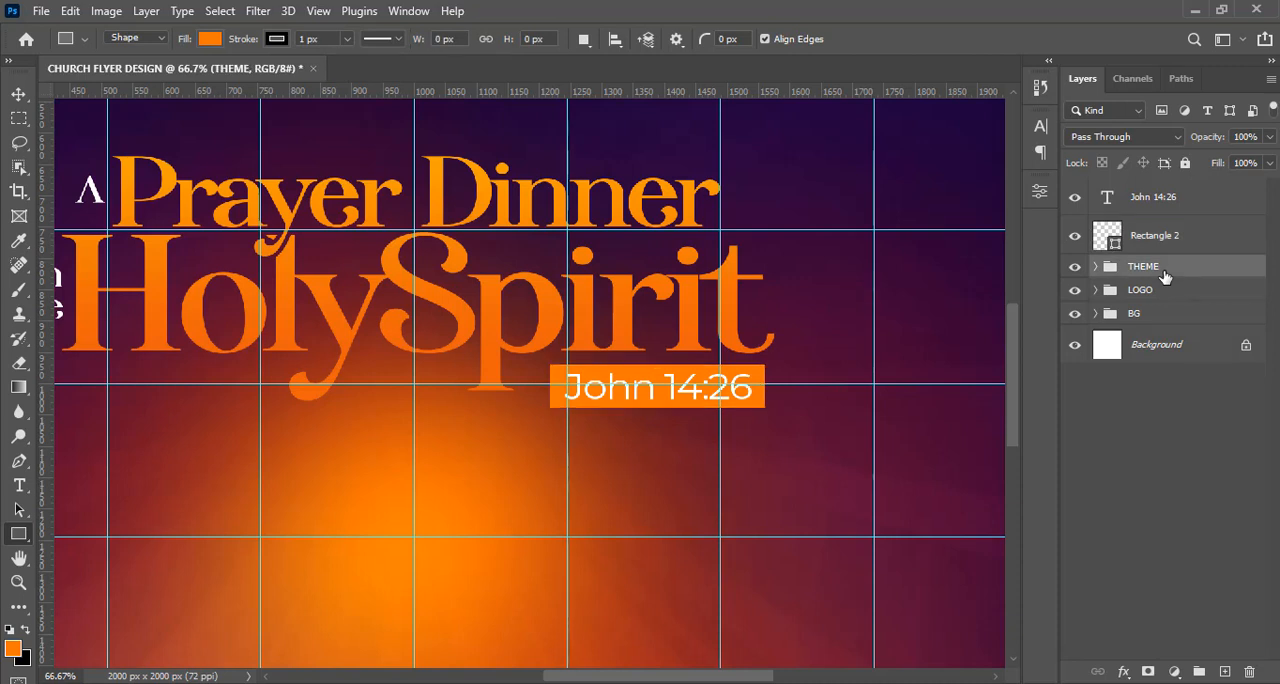
left_click(1159, 248)
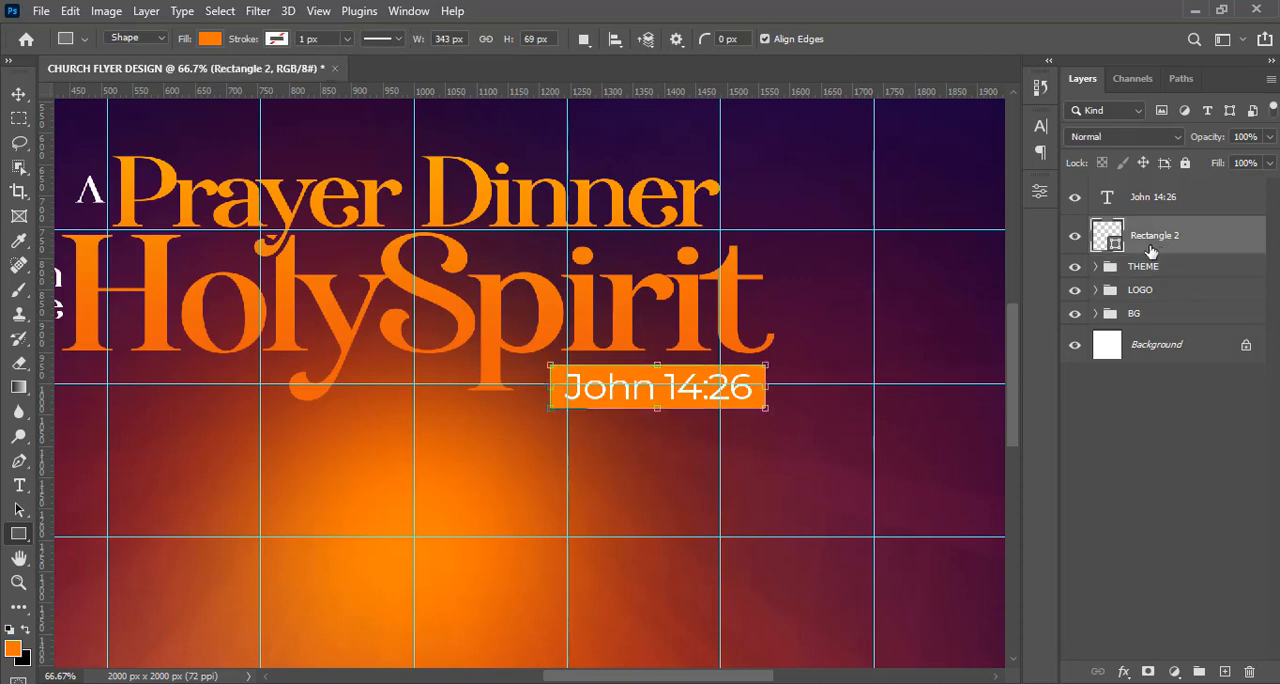
right_click(20, 535)
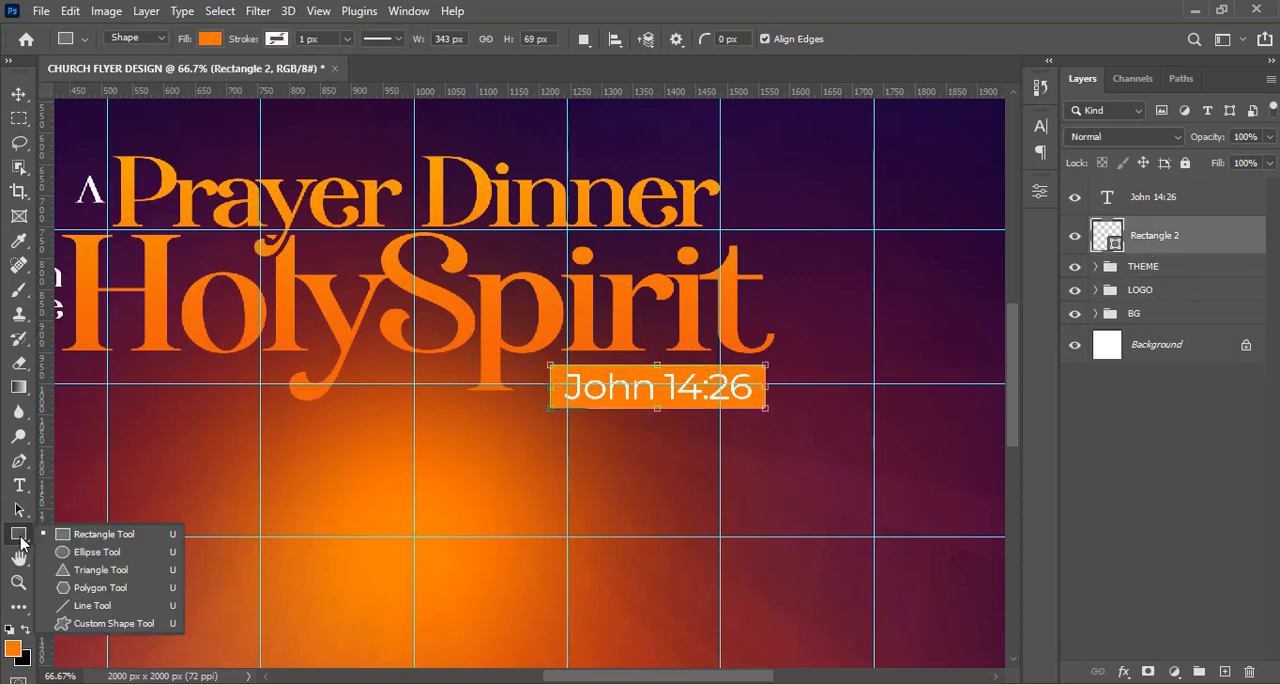
left_click(73, 569)
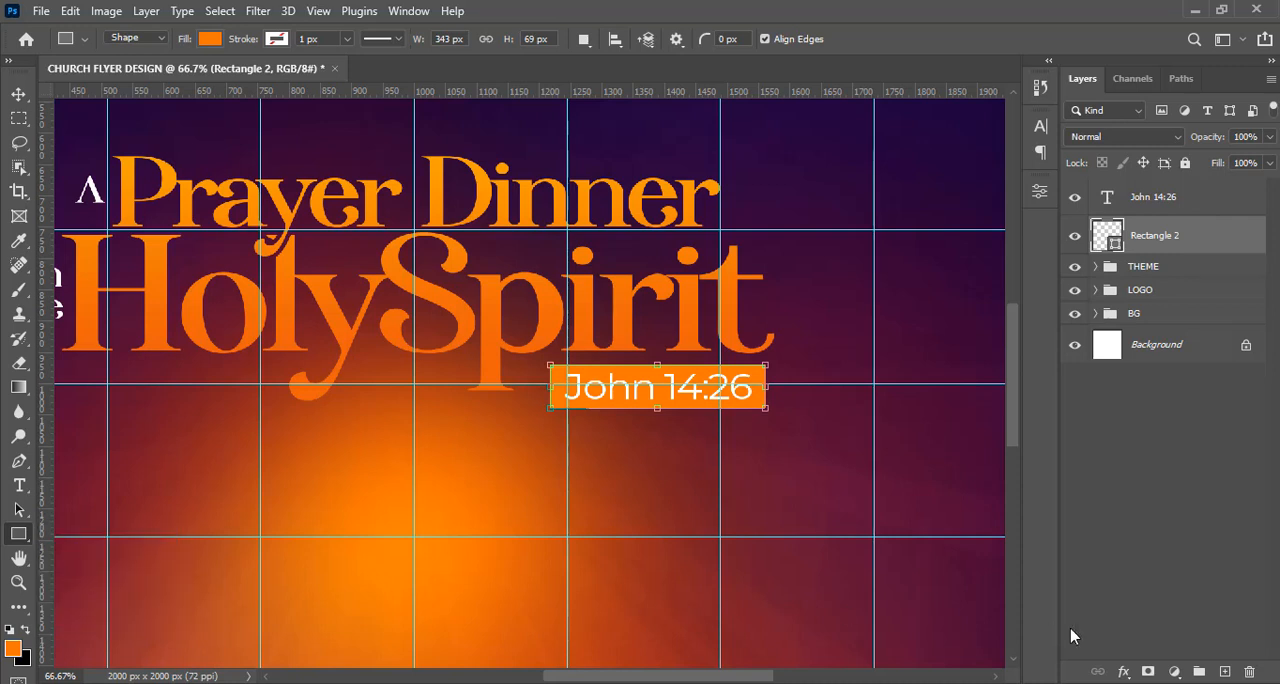
Draw an orange triangle about 26 x 22.5 px on a new layer, just below the right end of the "John 14:26" rectangle.
left_click(1224, 672)
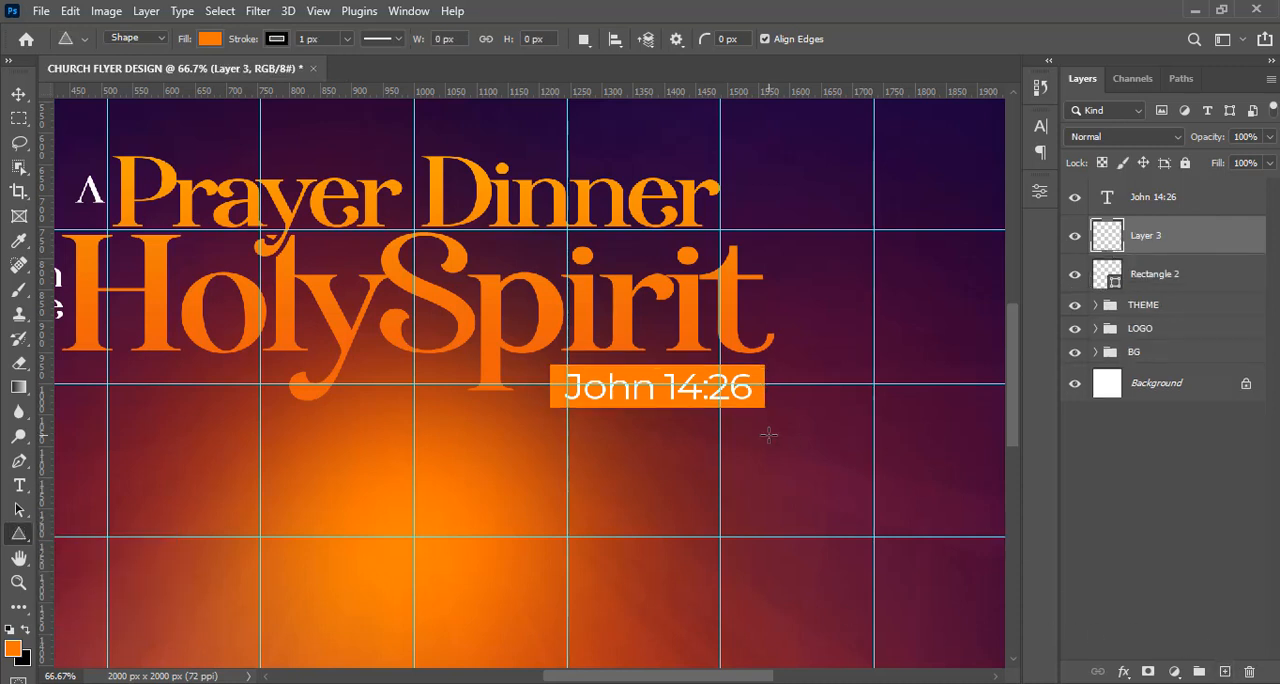
key("shift")
left_click_drag(768, 434, 743, 455)
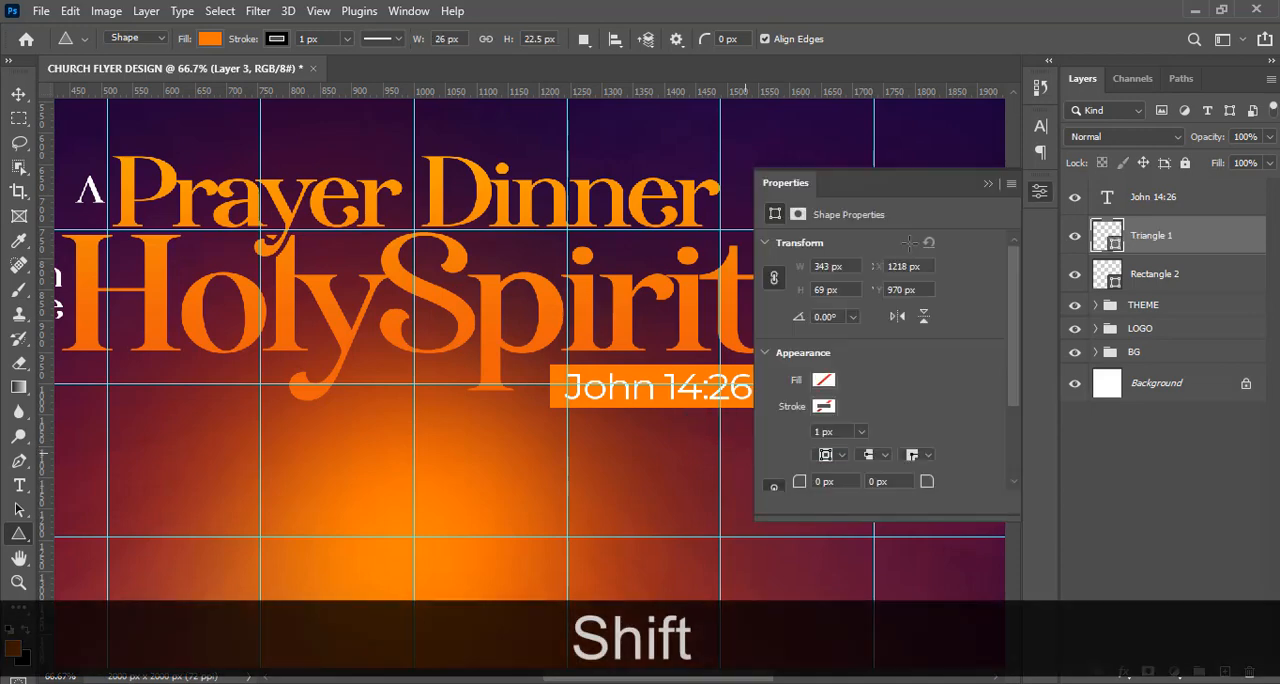
left_click(988, 184)
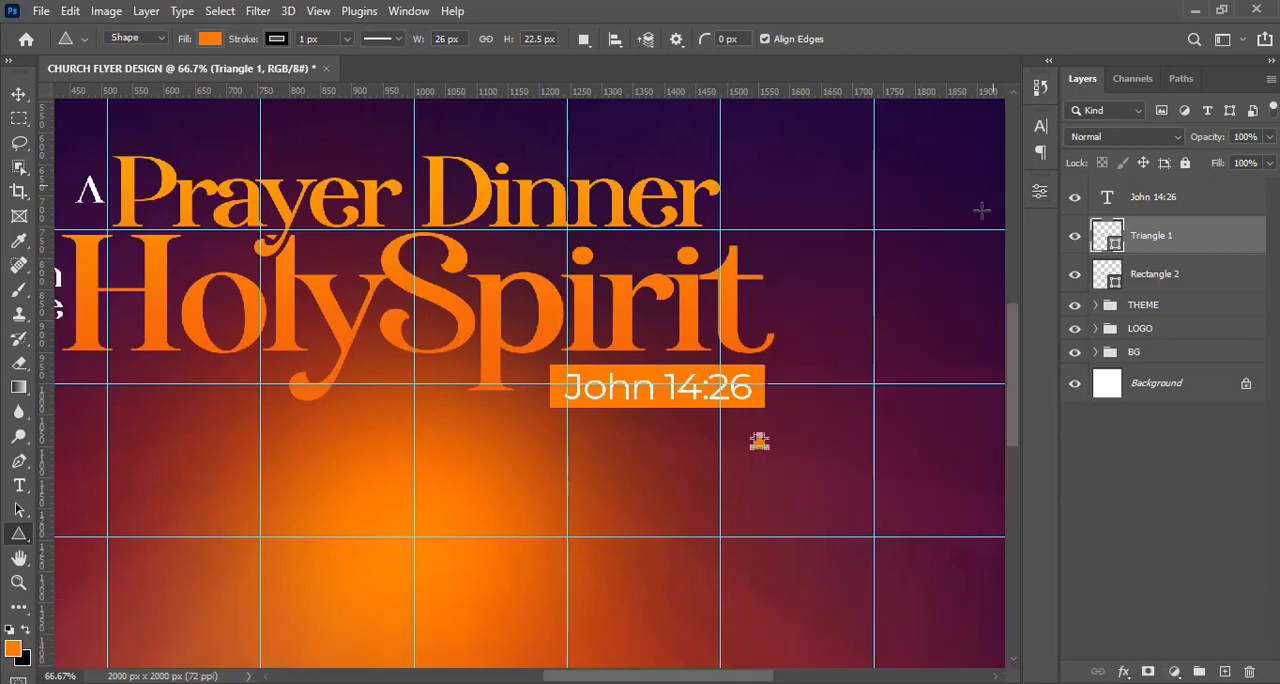
Rotate the small orange triangle 90° counter-clockwise.
key("ctrl+t")
right_click(803, 430)
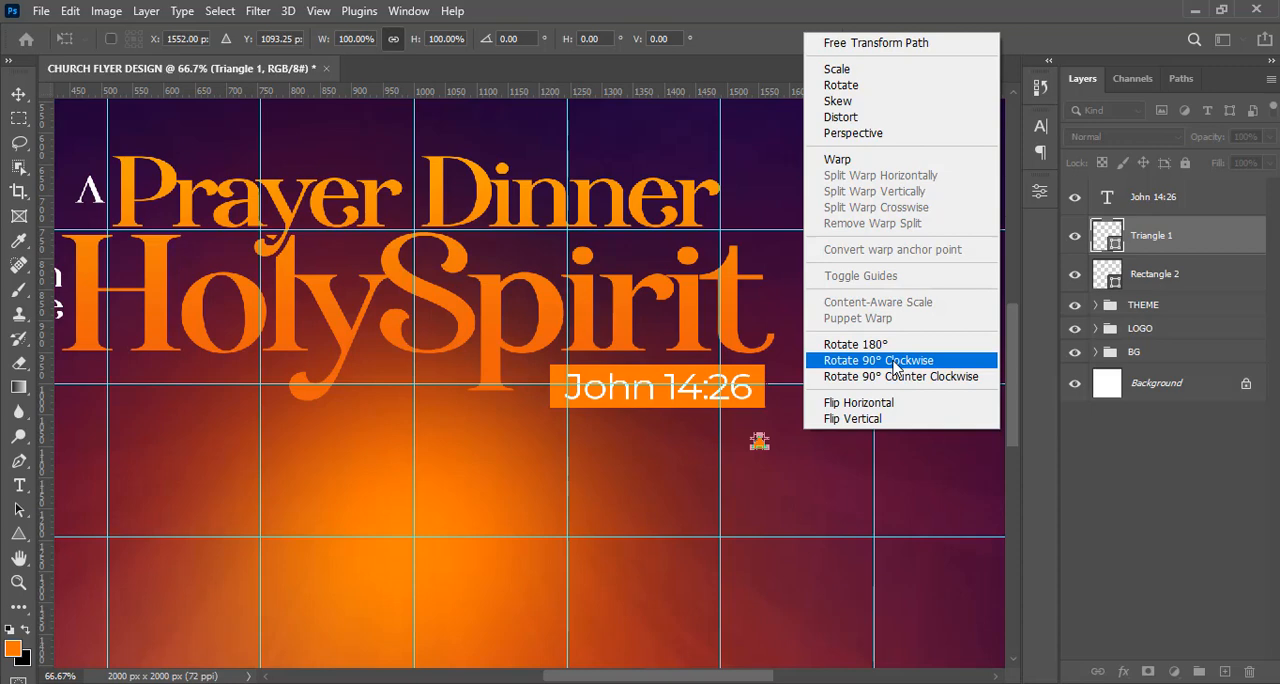
left_click(895, 376)
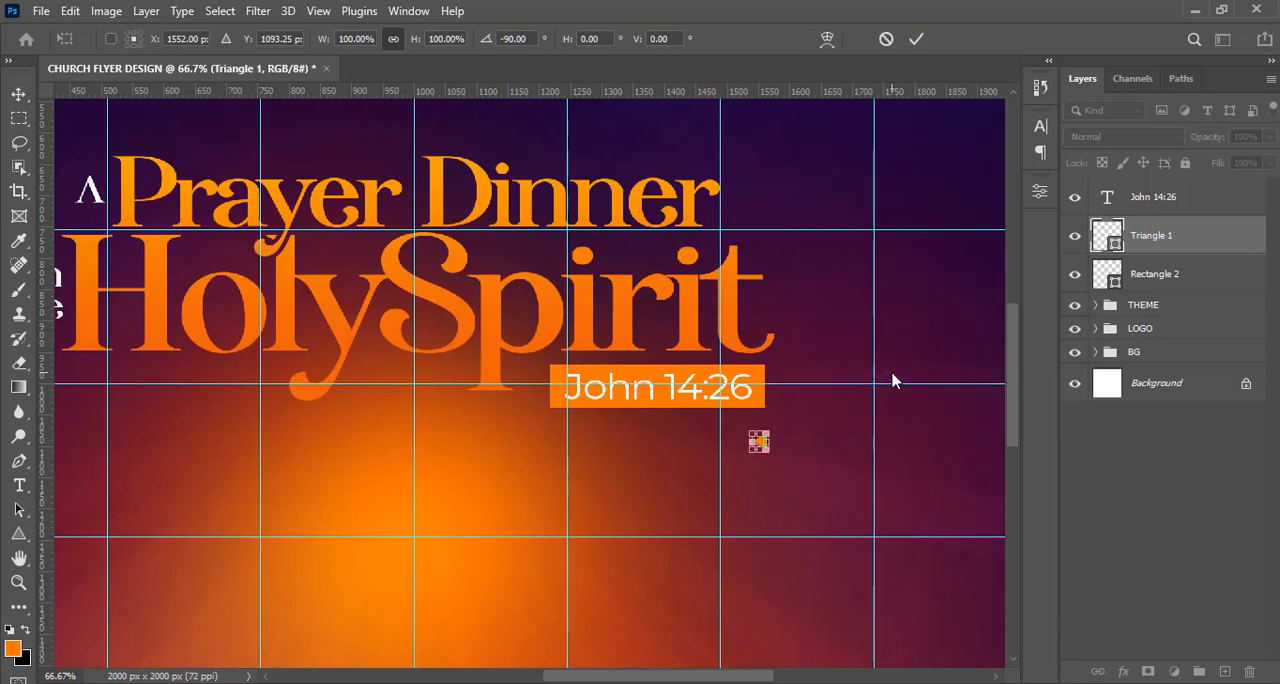
key("Return")
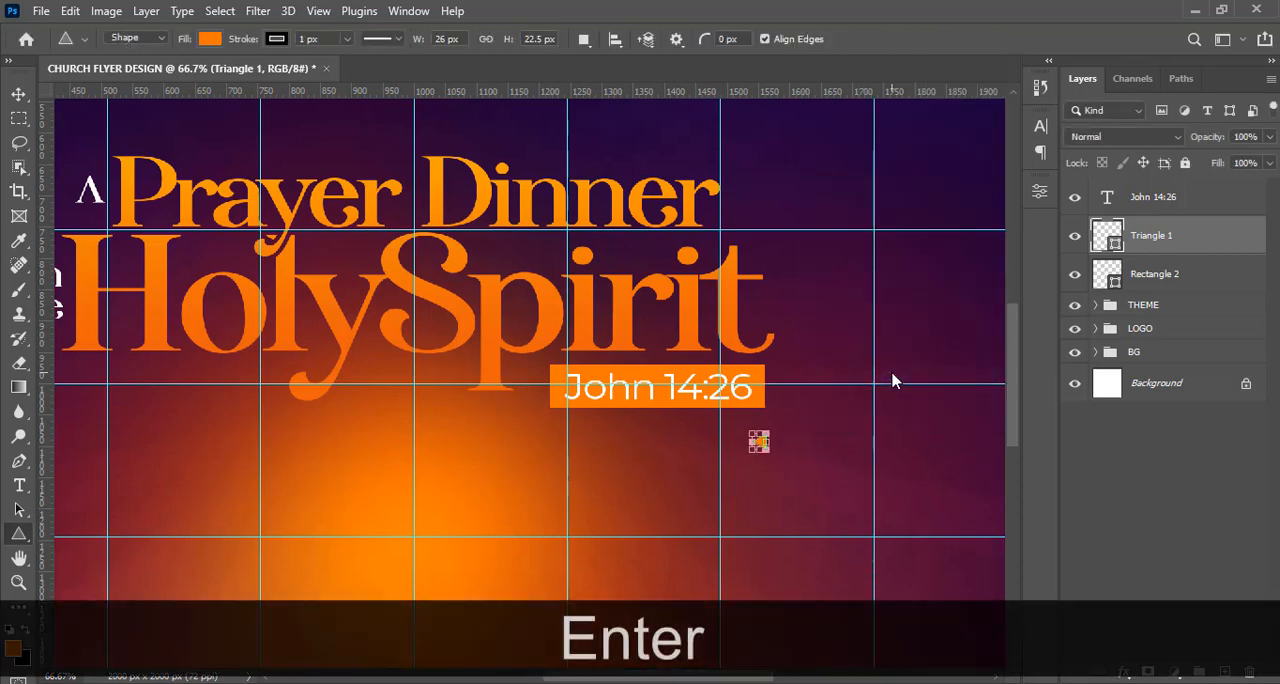
Move the triangle onto the left edge of the "John 14:26" rectangle as a pointer and enlarge it to about 35 x 30 px.
key("v")
left_click_drag(790, 455, 571, 391)
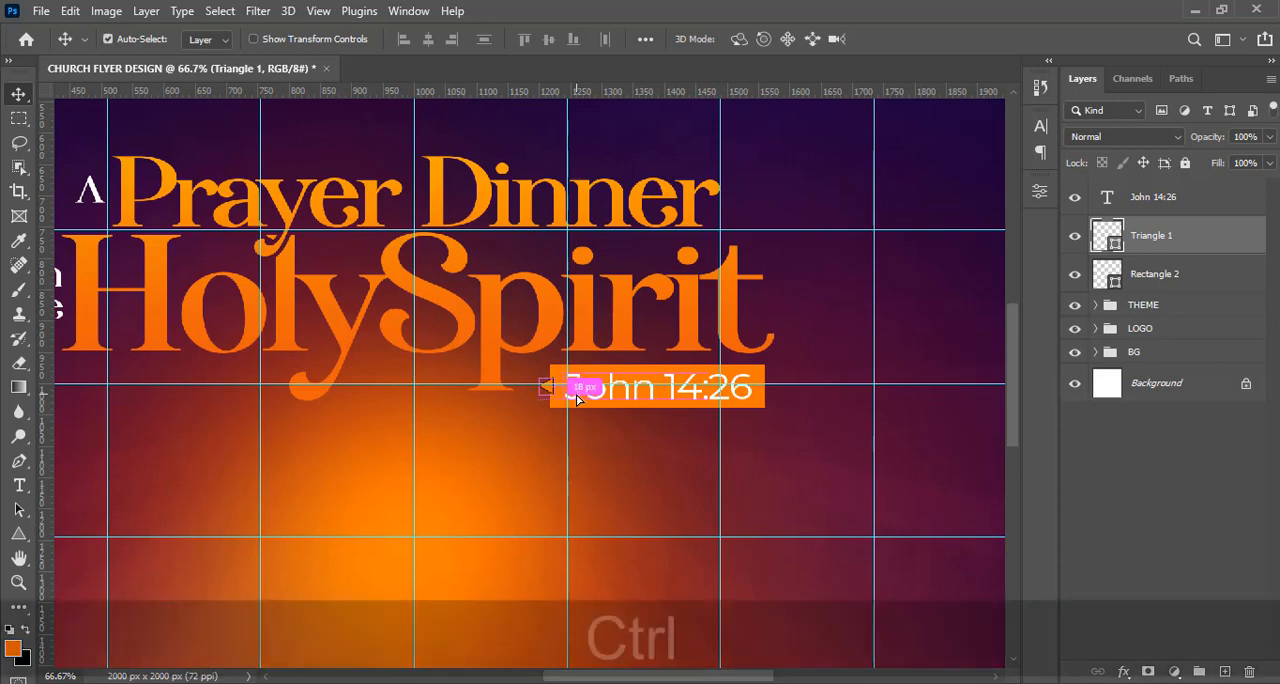
key("ctrl+t")
key("alt")
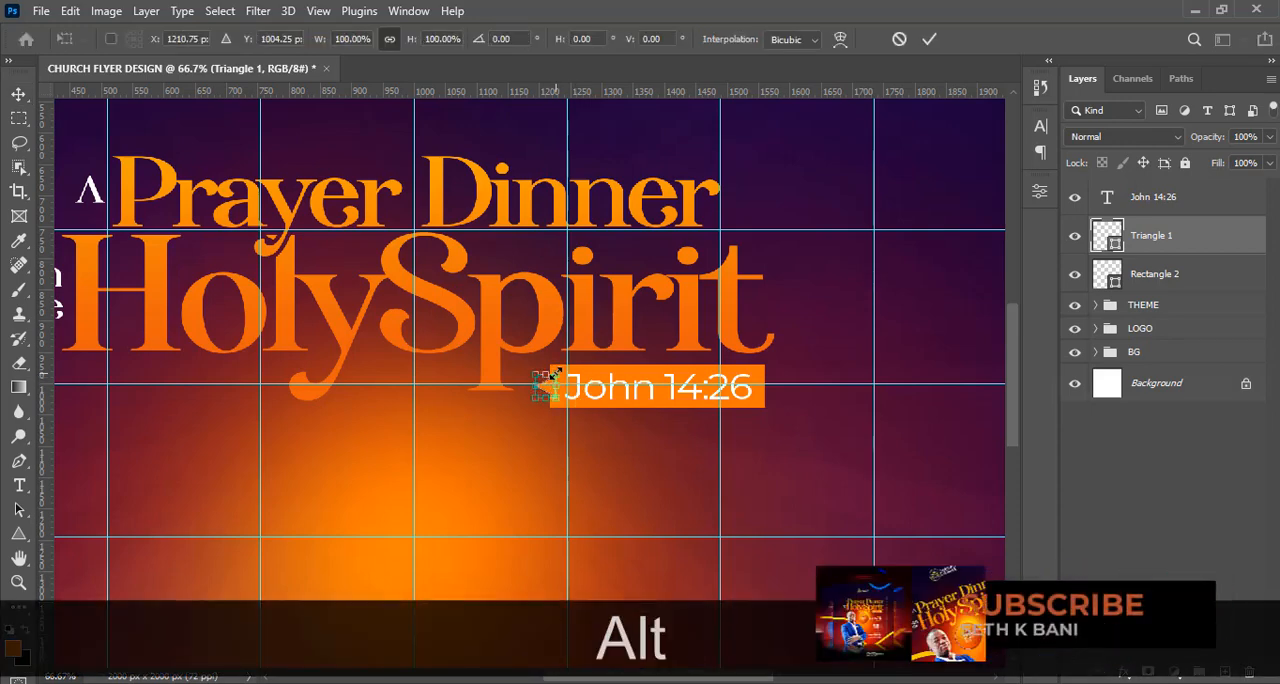
key("alt+Return")
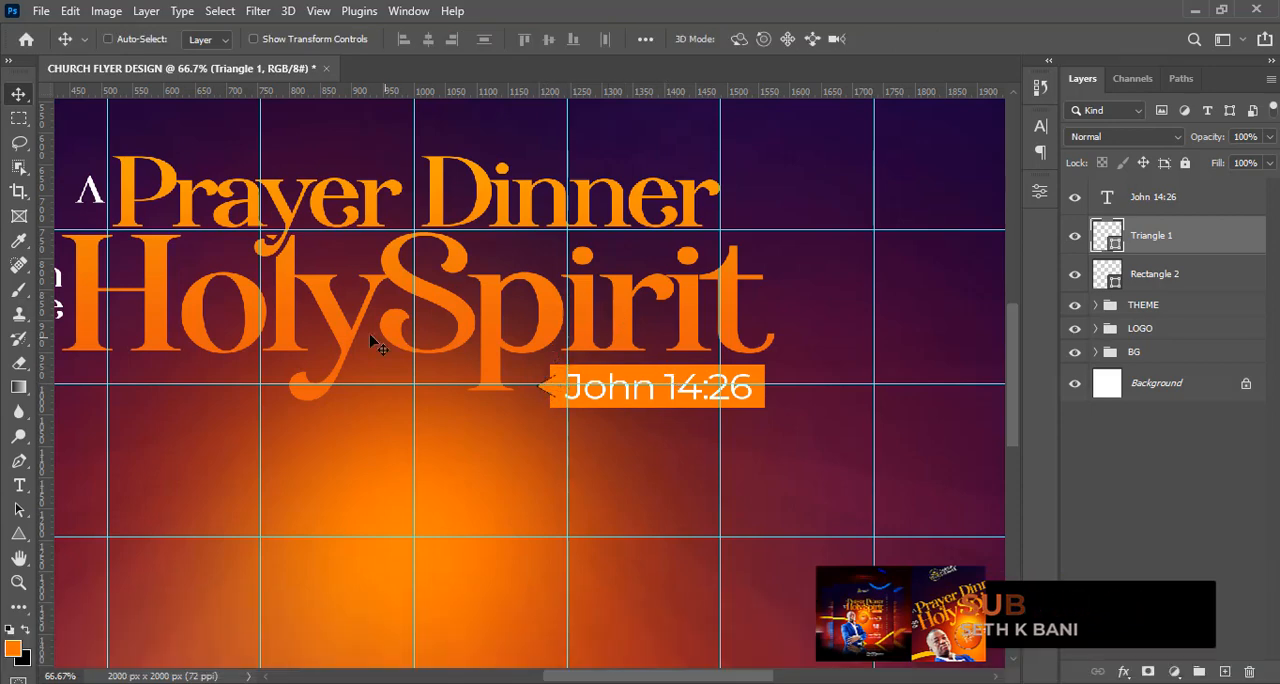
Remove the stroke from the triangle pointer beside "John 14:26".
left_click(21, 536)
left_click(276, 39)
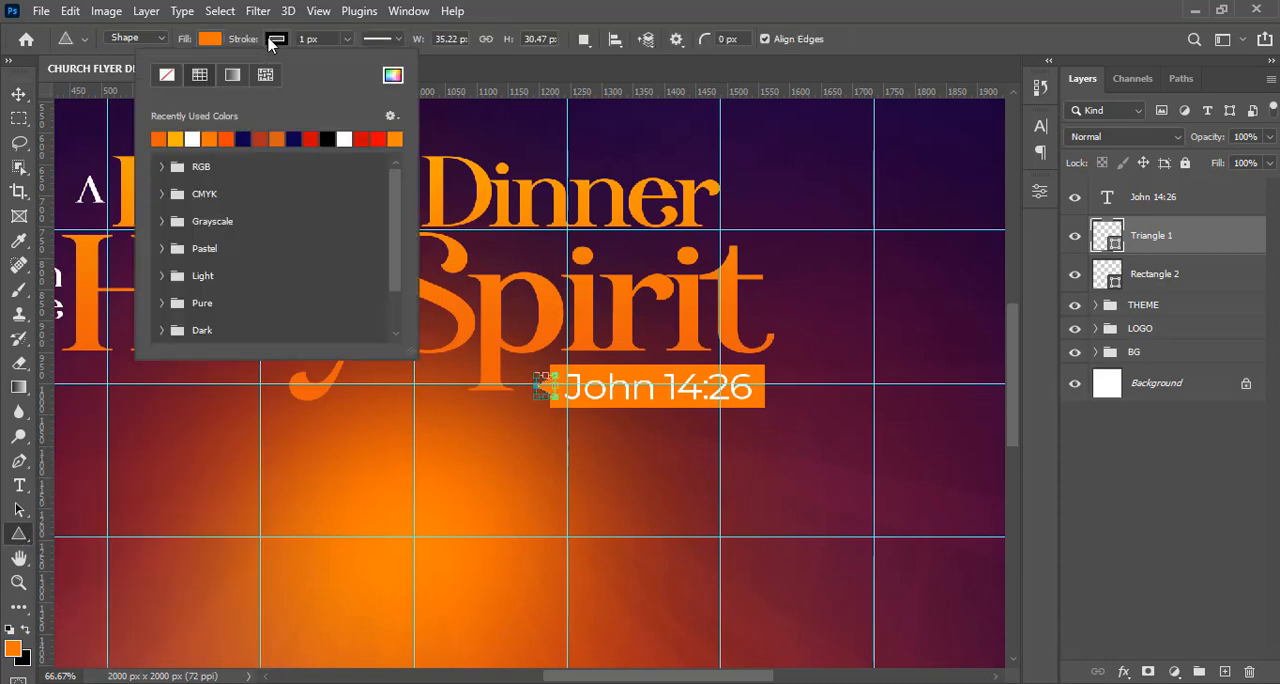
left_click(668, 8)
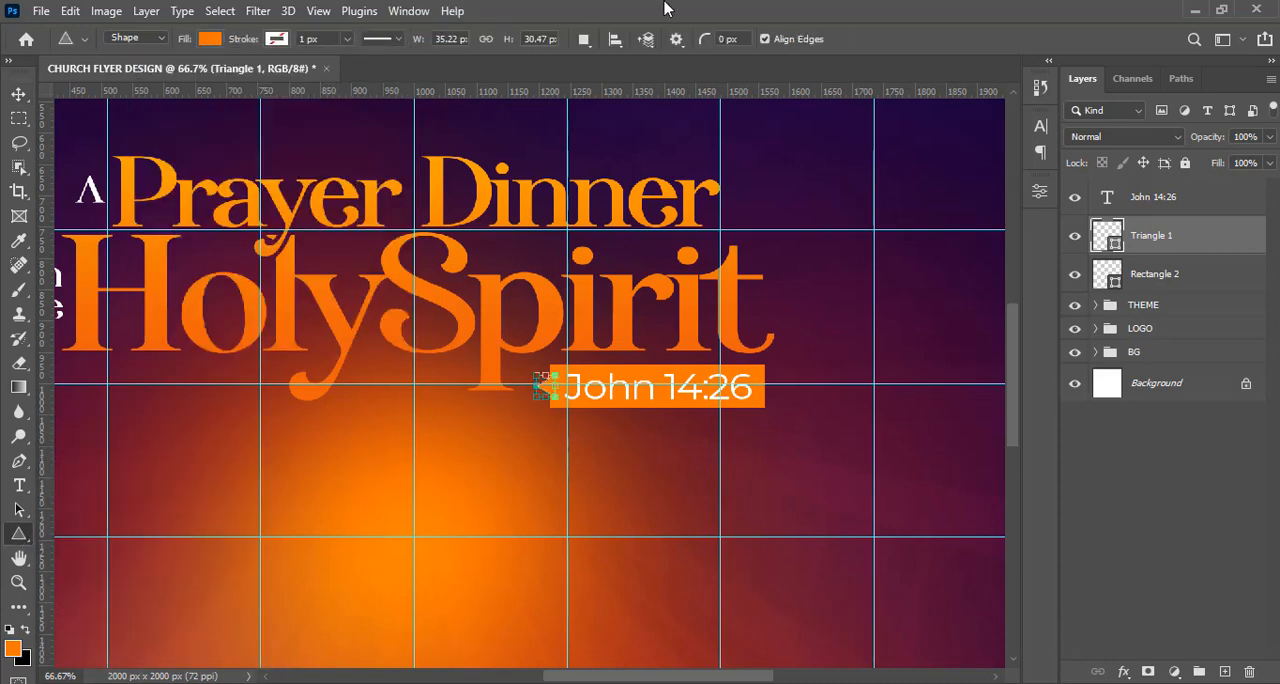
key("ctrl+equal")
key("v")
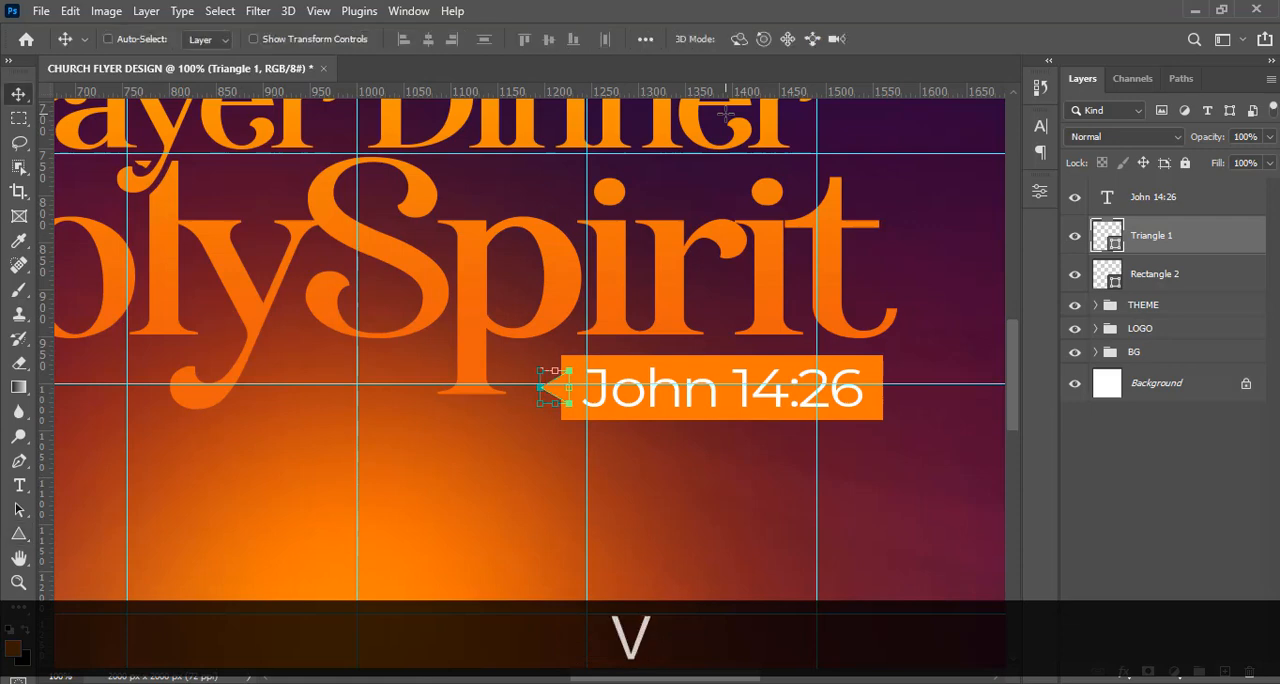
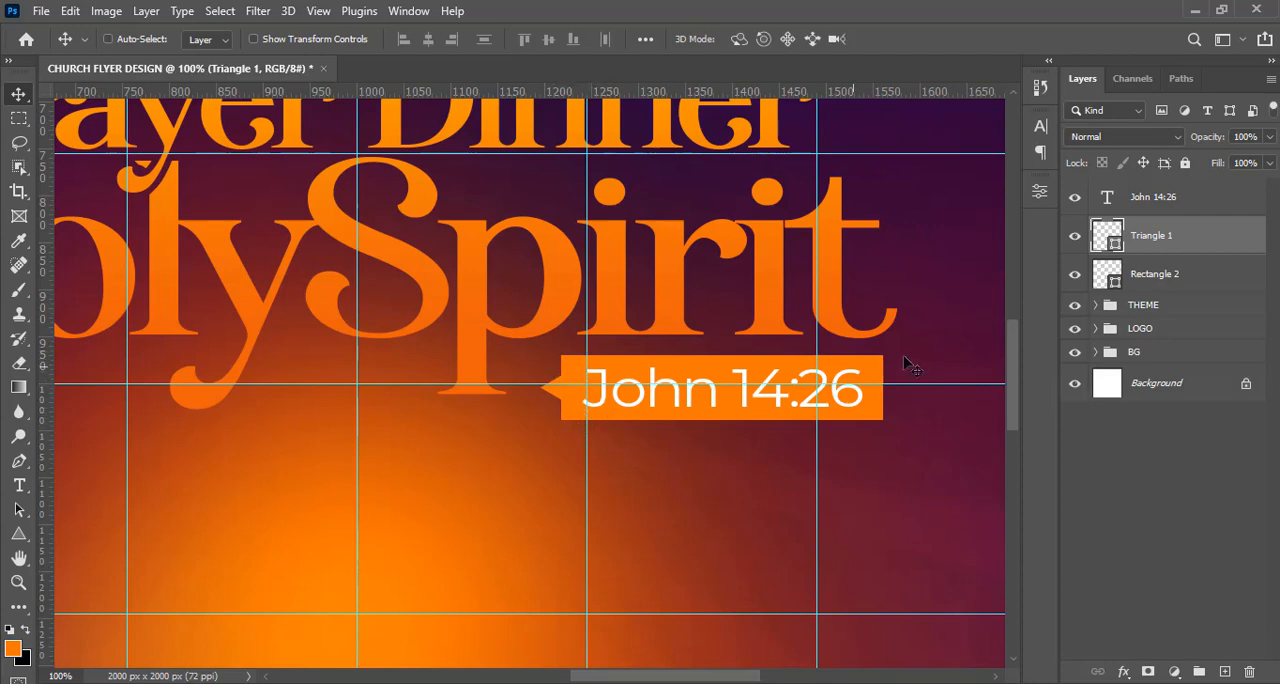
Group the triangle pointer and rectangle layers of the "John 14:26" box.
left_click(1178, 284, "ctrl")
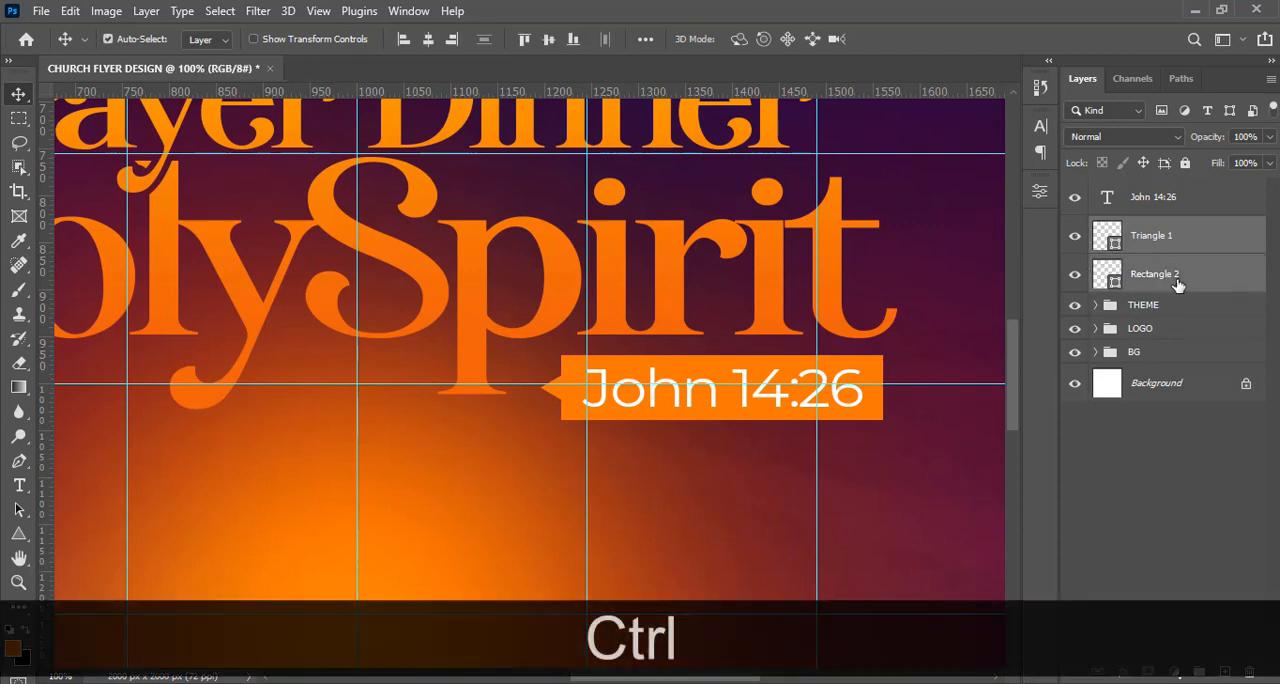
key("ctrl+g")
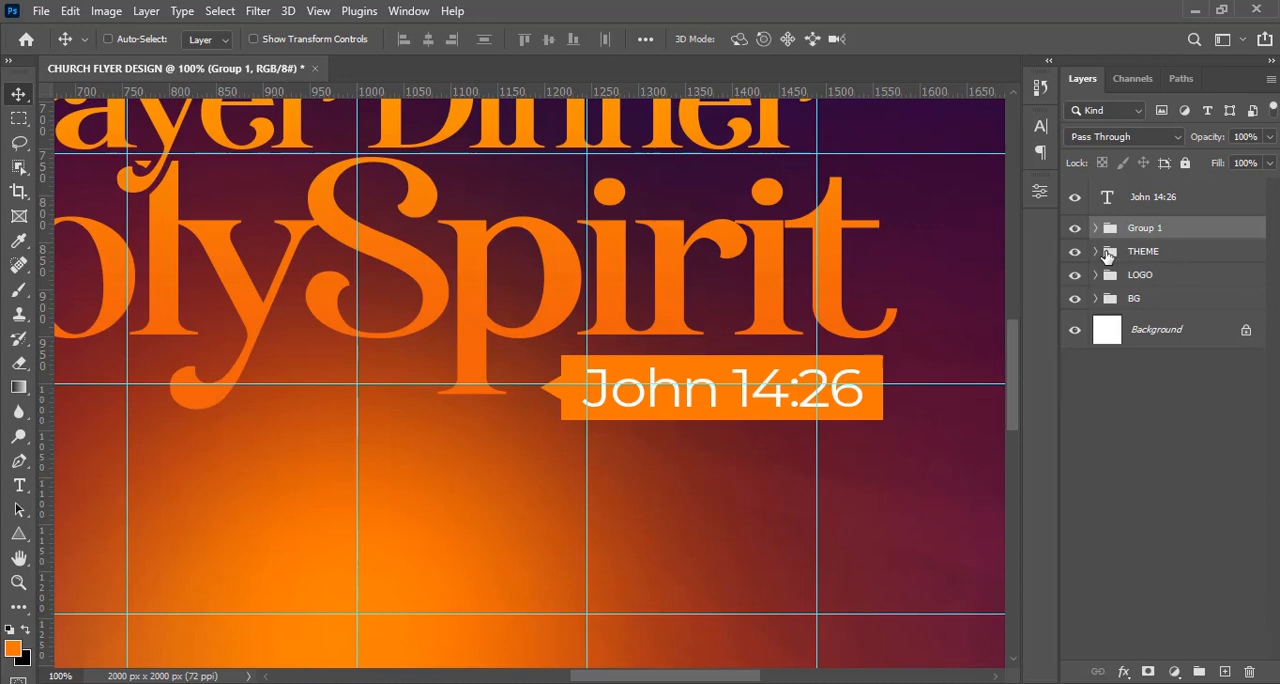
Copy the layer style of the Holy Spirit title group inside THEME onto the new pointer-and-rectangle group.
left_click(1102, 257)
left_click(1096, 252)
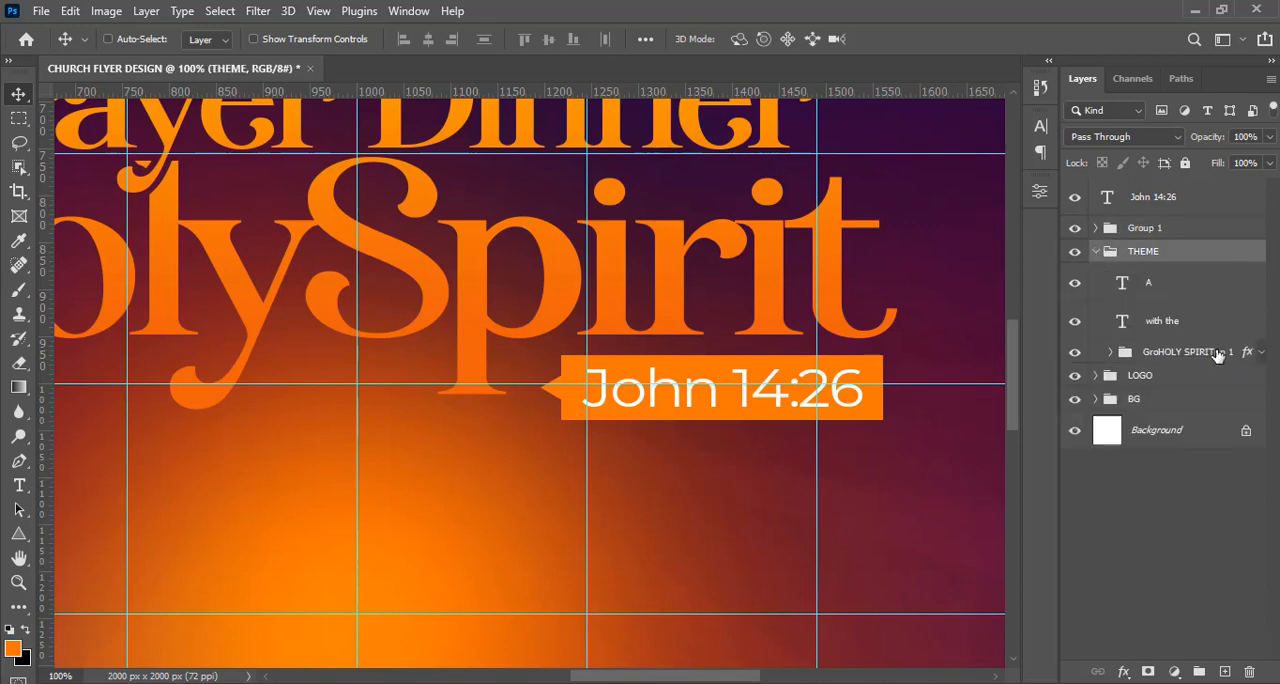
left_click(1255, 356)
right_click(1255, 356)
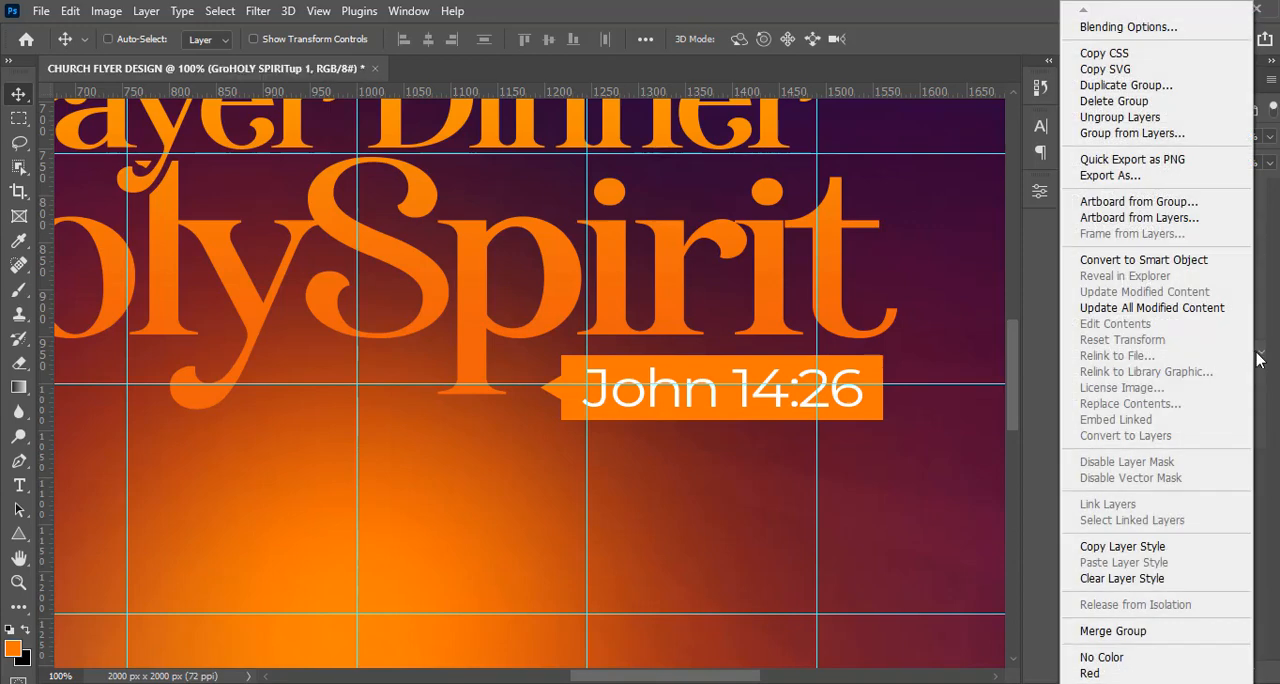
left_click(1143, 580)
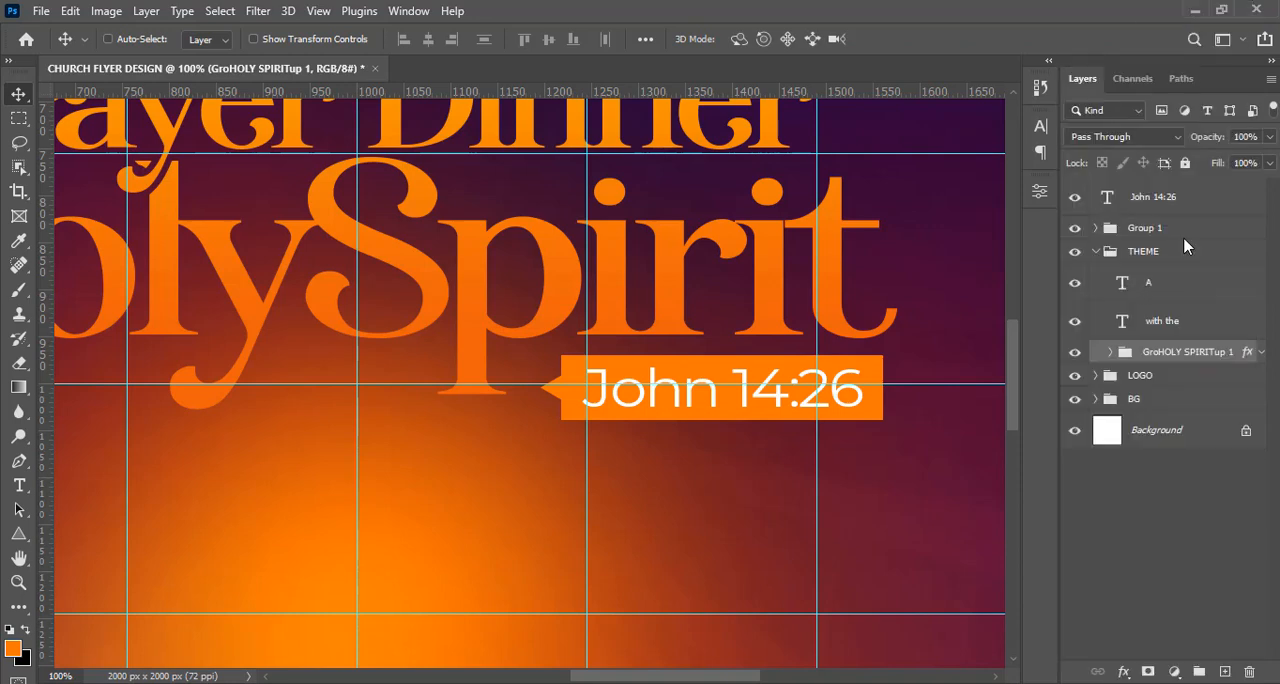
left_click(1096, 251)
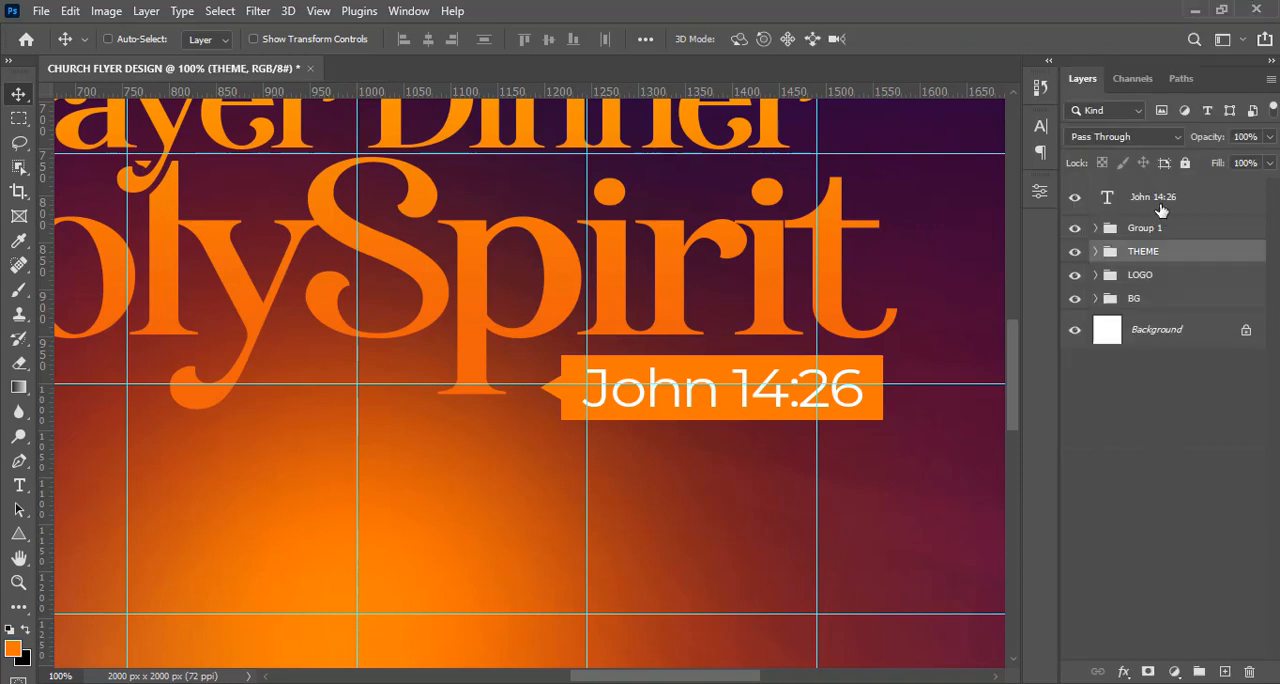
left_click(1165, 231)
right_click(1172, 231)
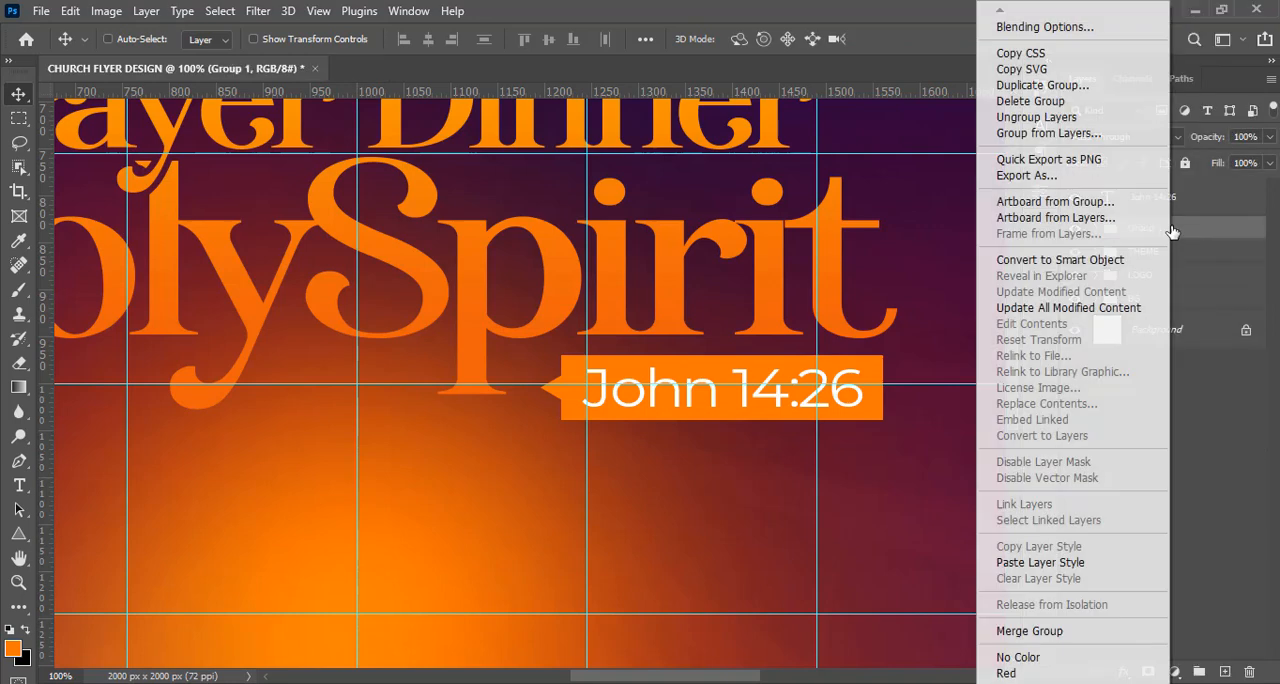
left_click(1055, 563)
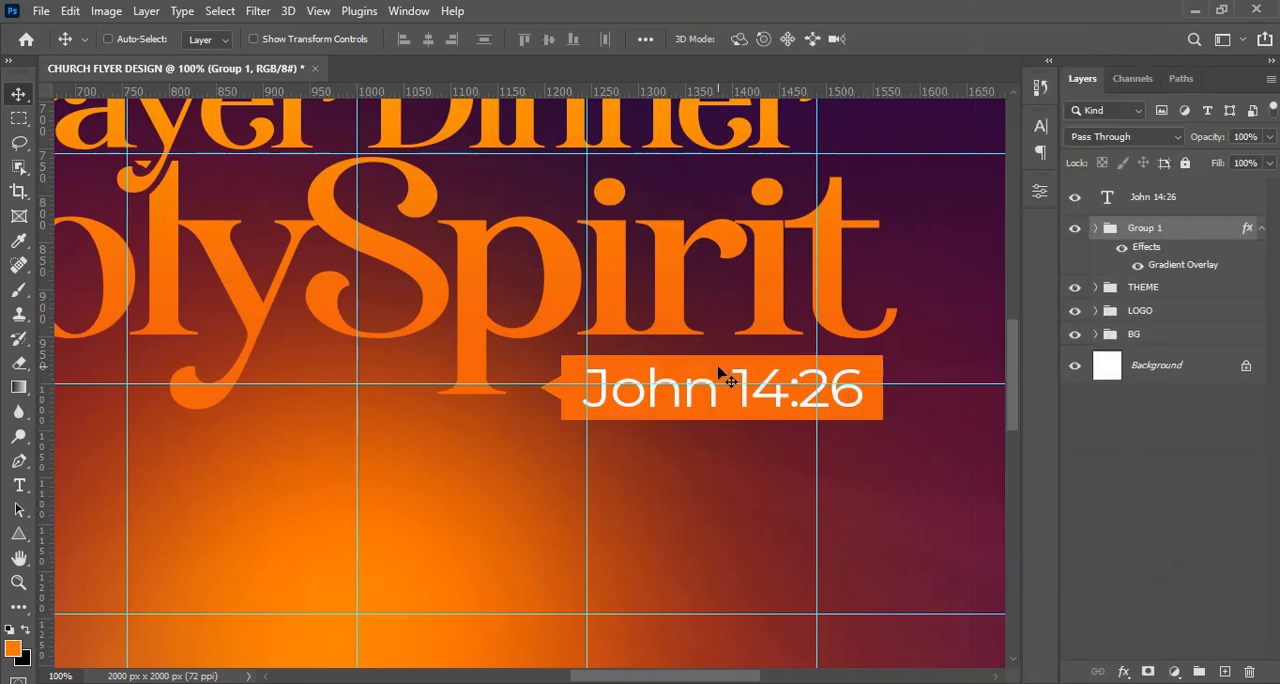
Set the gradient overlay angle of the "John 14:26" box group to 27° and reposition the gradient across the box.
double_click(1172, 268)
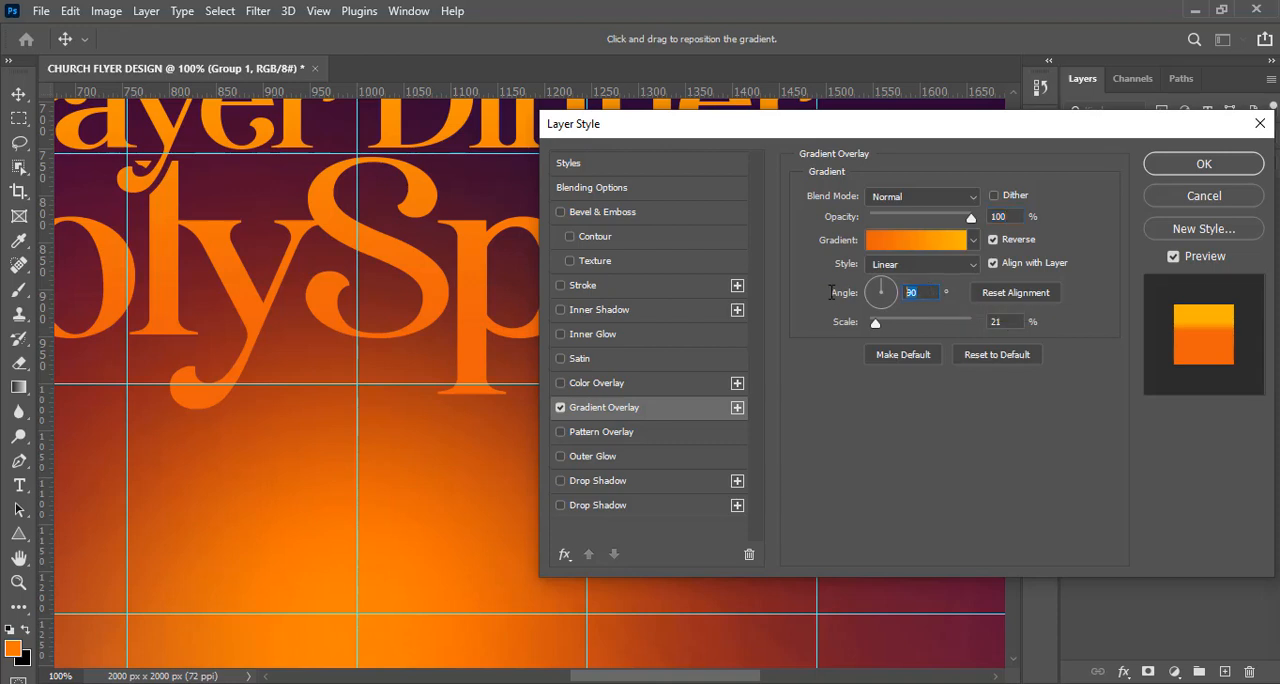
type("27")
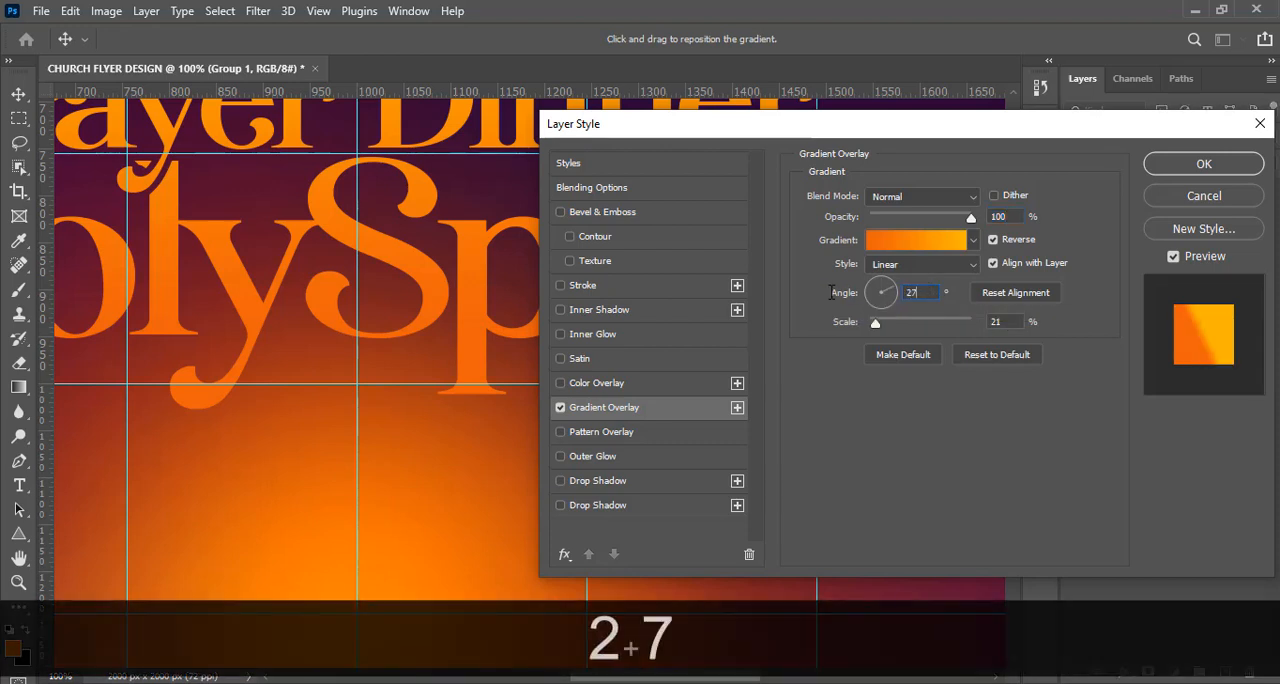
left_click_drag(940, 140, 769, 478)
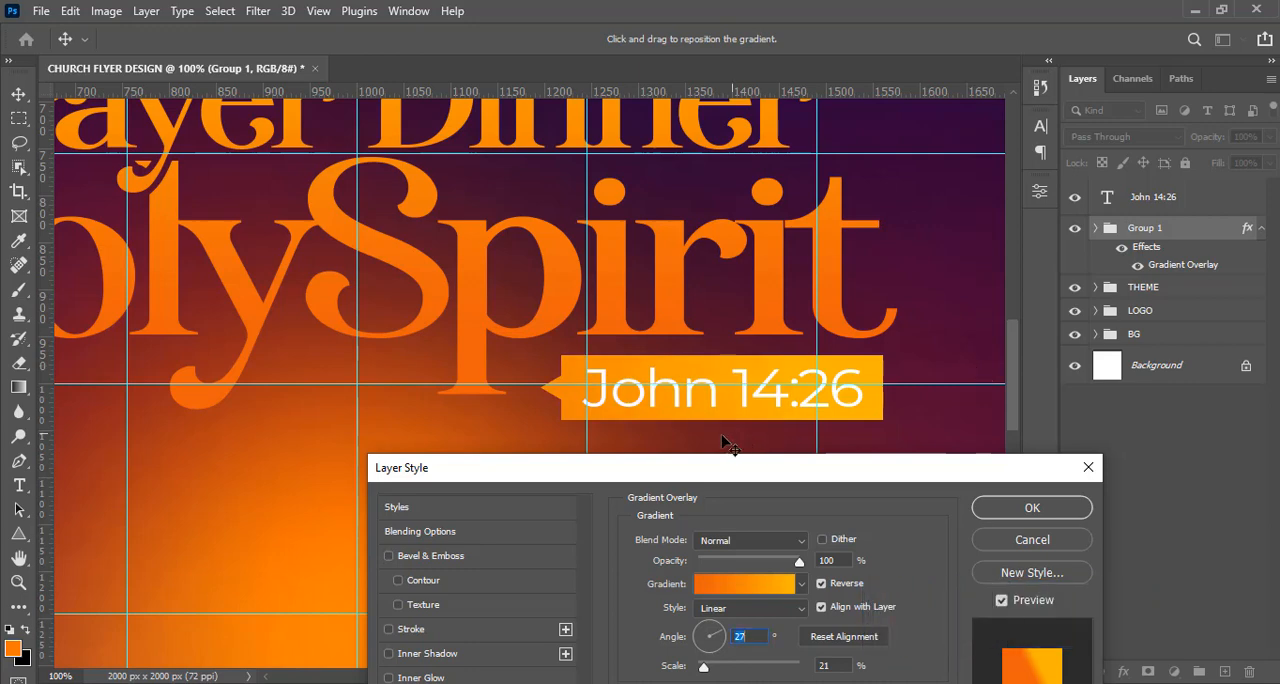
left_click(652, 432)
left_click_drag(699, 427, 691, 427)
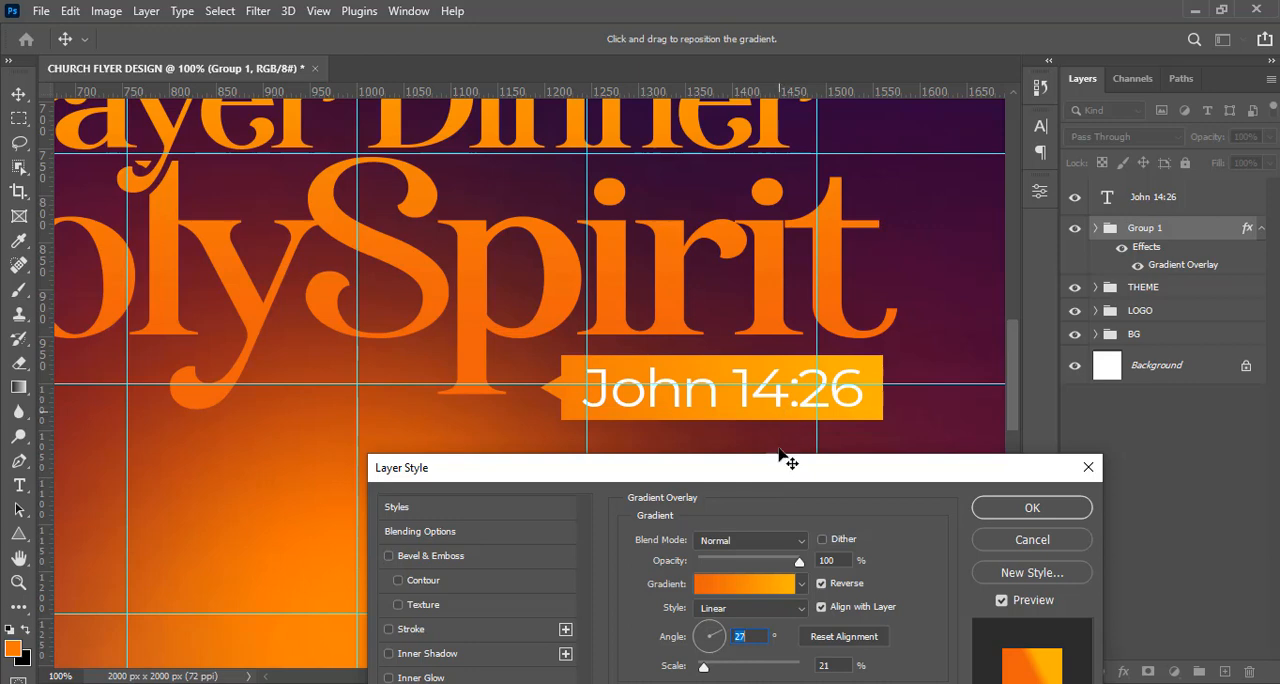
Set the gradient overlay scale of the "John 14:26" box group to 10% and apply the layer style.
left_click_drag(777, 457, 766, 400)
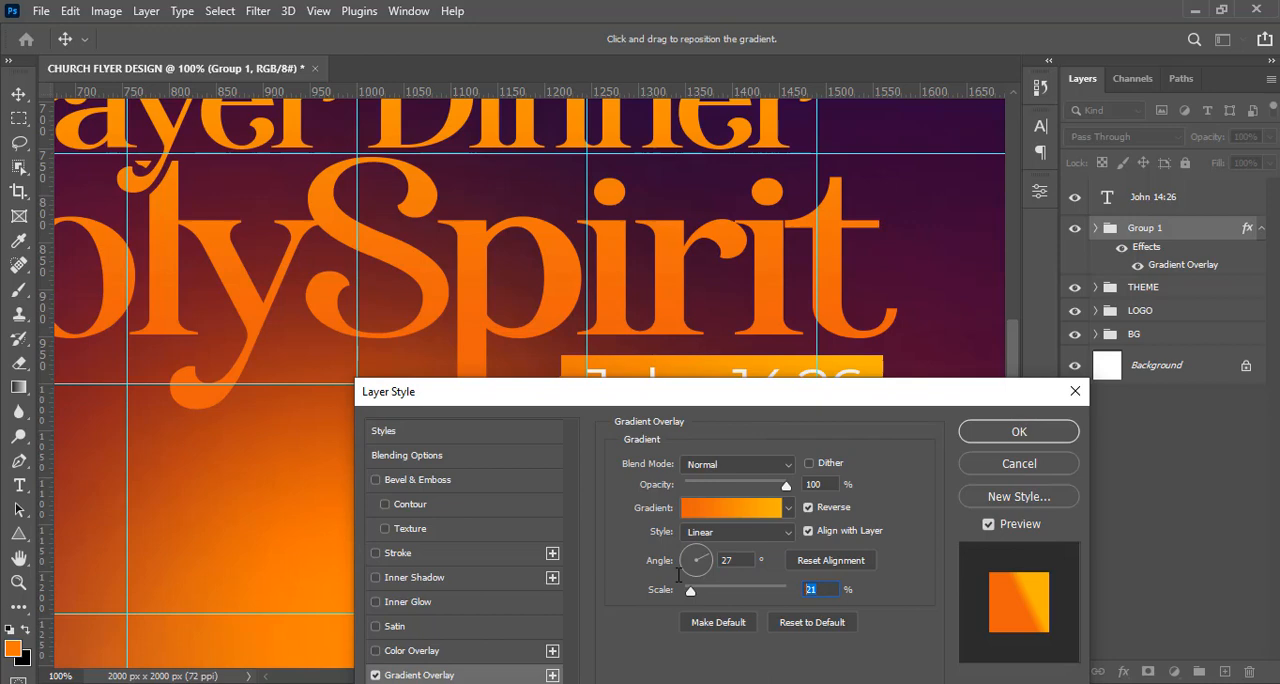
type("10")
left_click(743, 421)
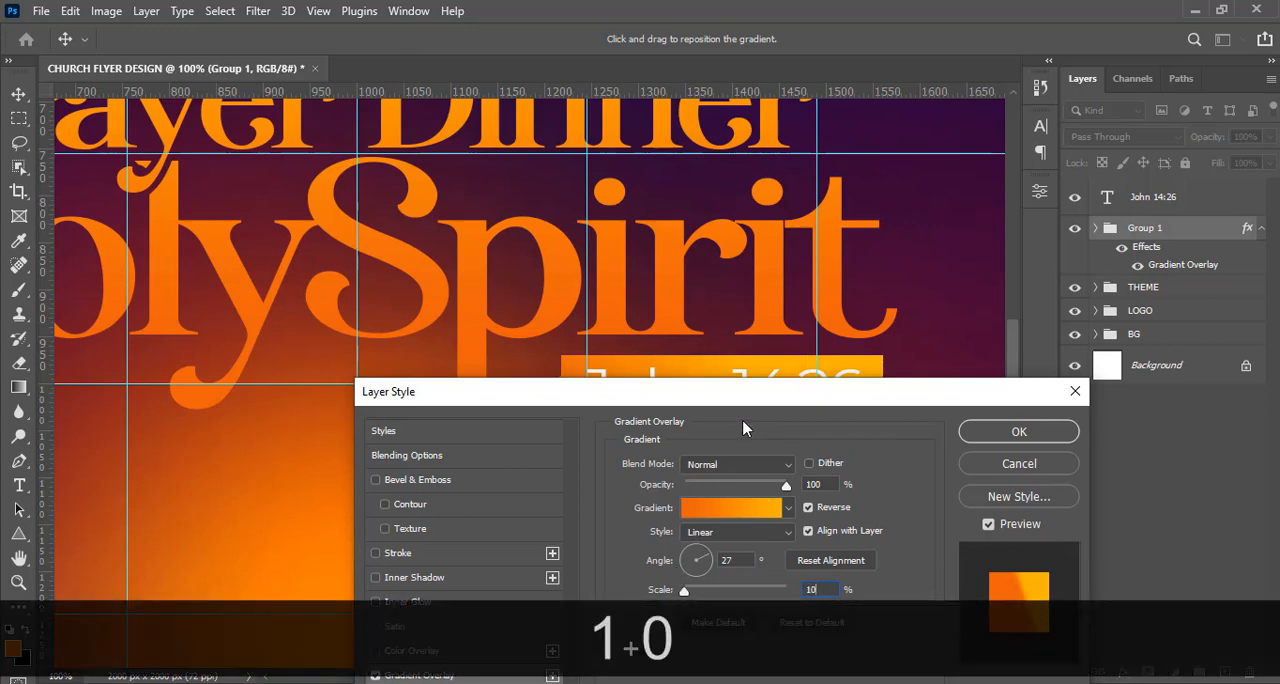
left_click_drag(748, 396, 762, 469)
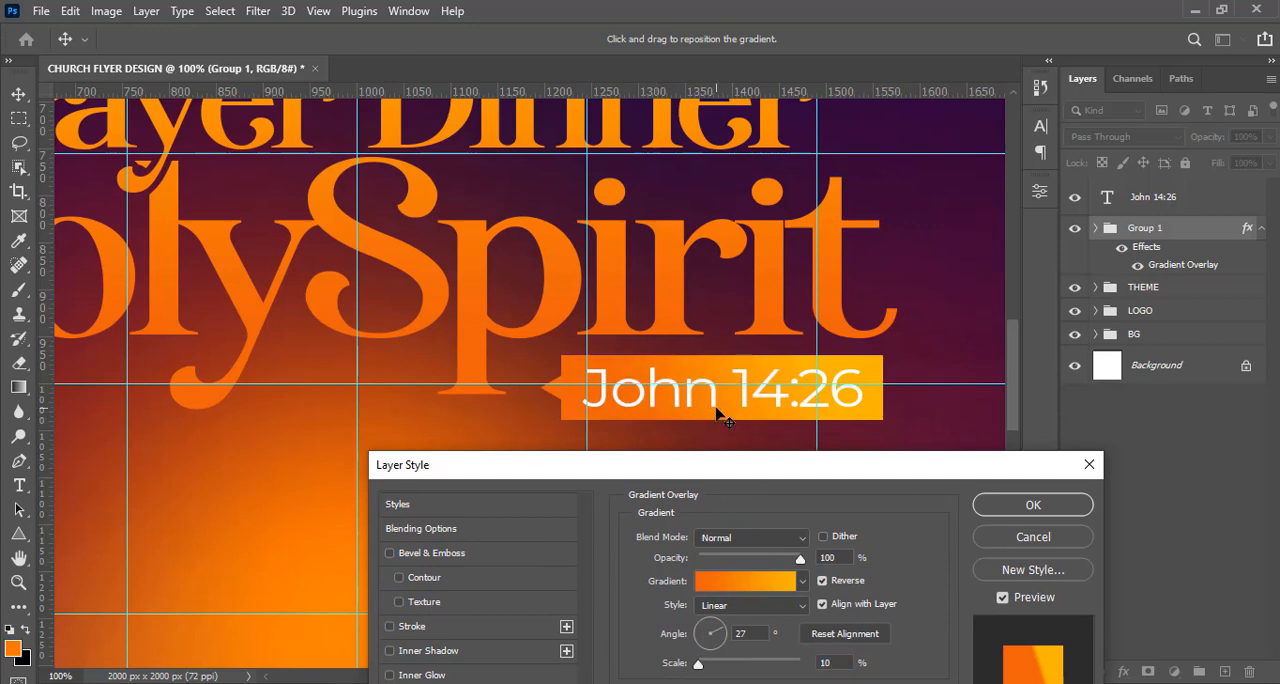
left_click_drag(808, 469, 848, 250)
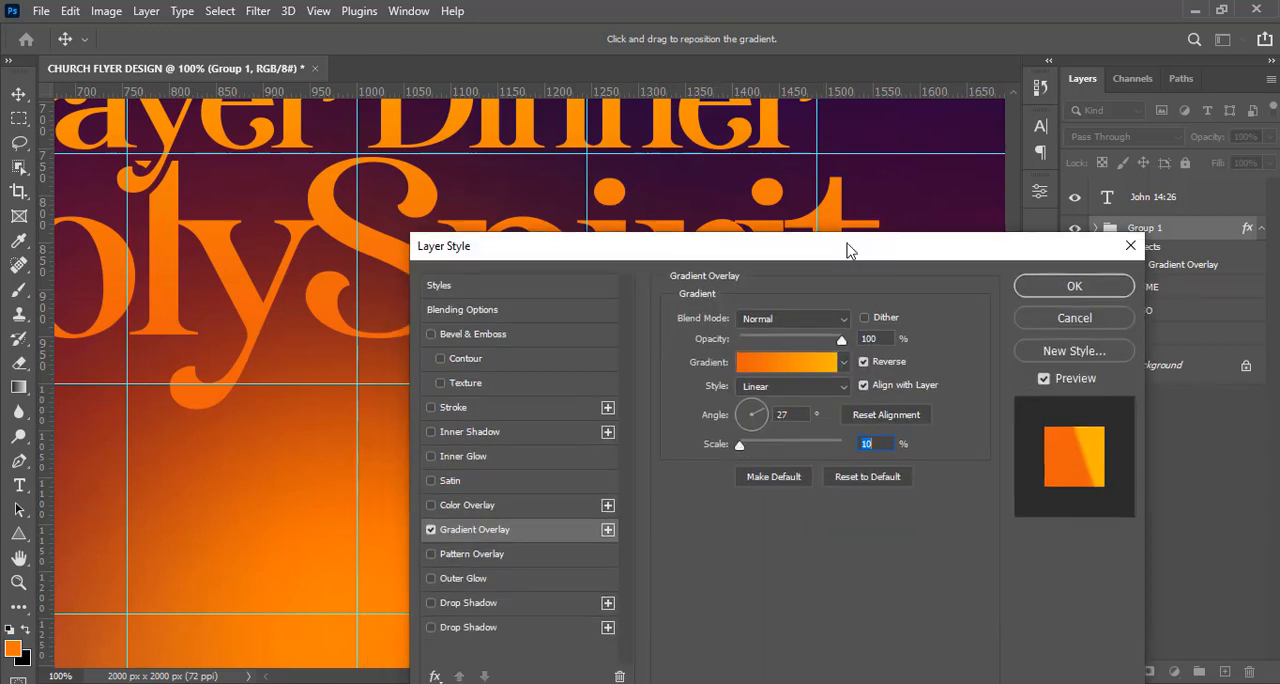
left_click(1043, 289)
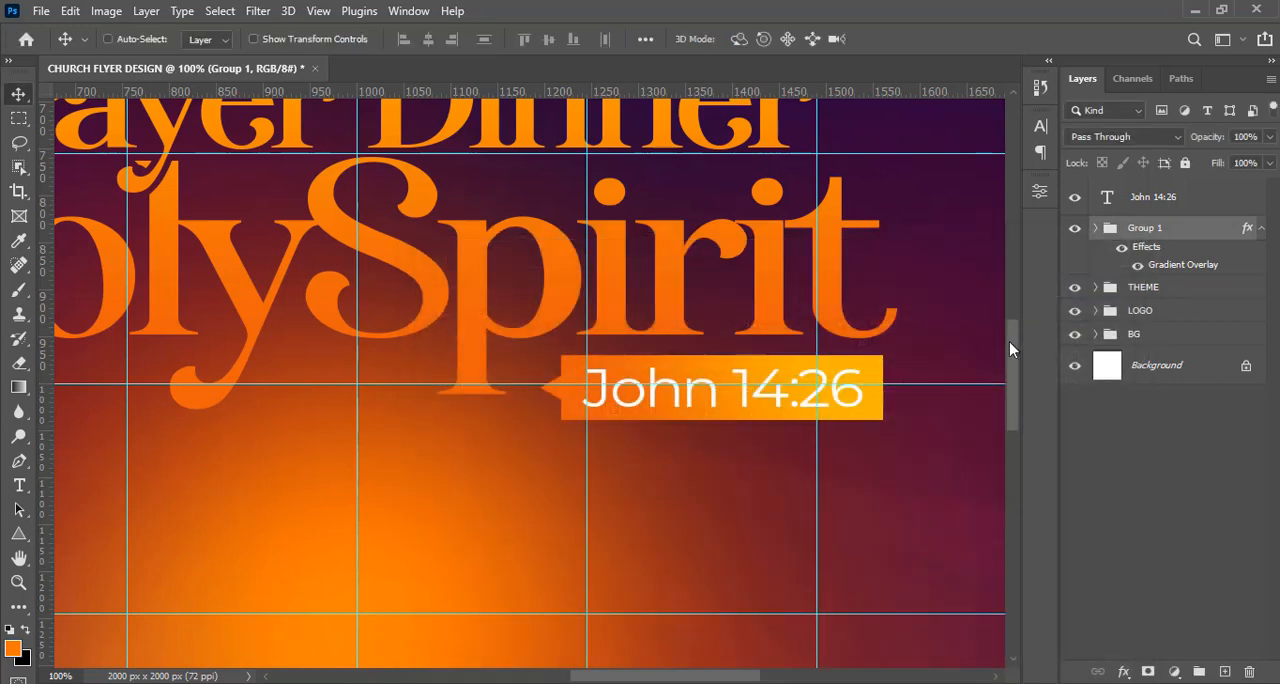
Group the "John 14:26" text with its gradient box and name the group SCRIPTURES.
key("ctrl+minus")
key("ctrl+minus")
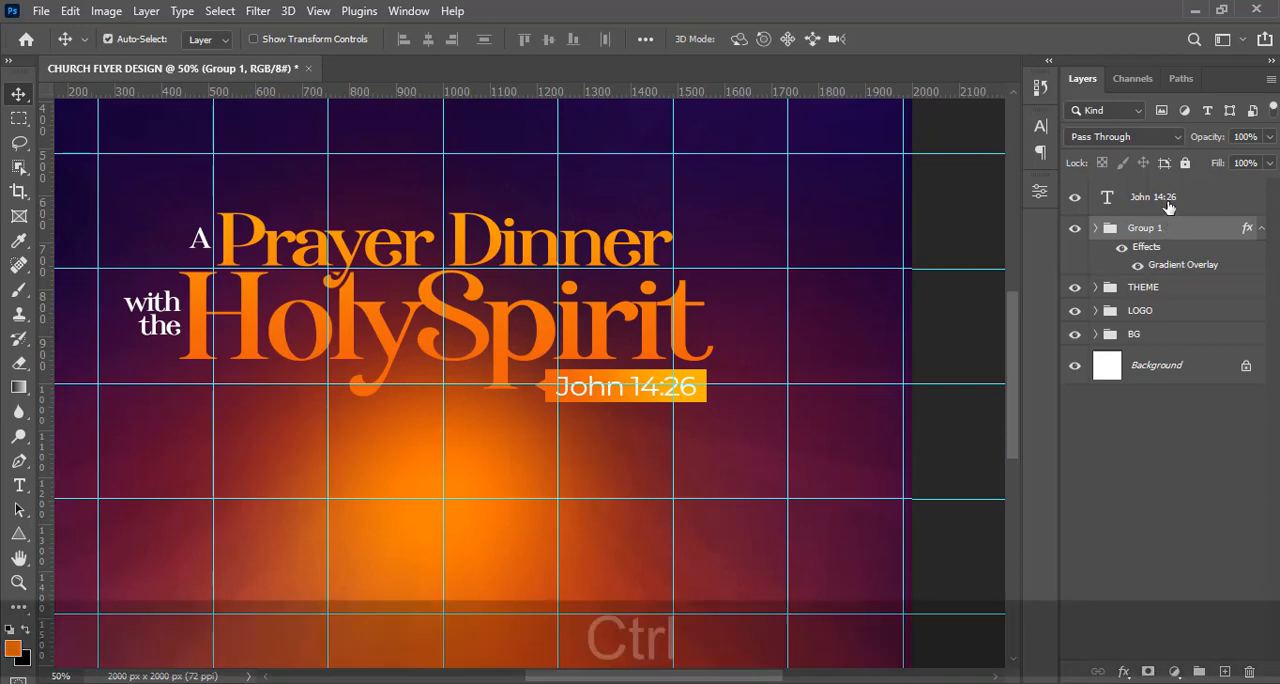
left_click(1165, 202, "ctrl")
key("ctrl+g")
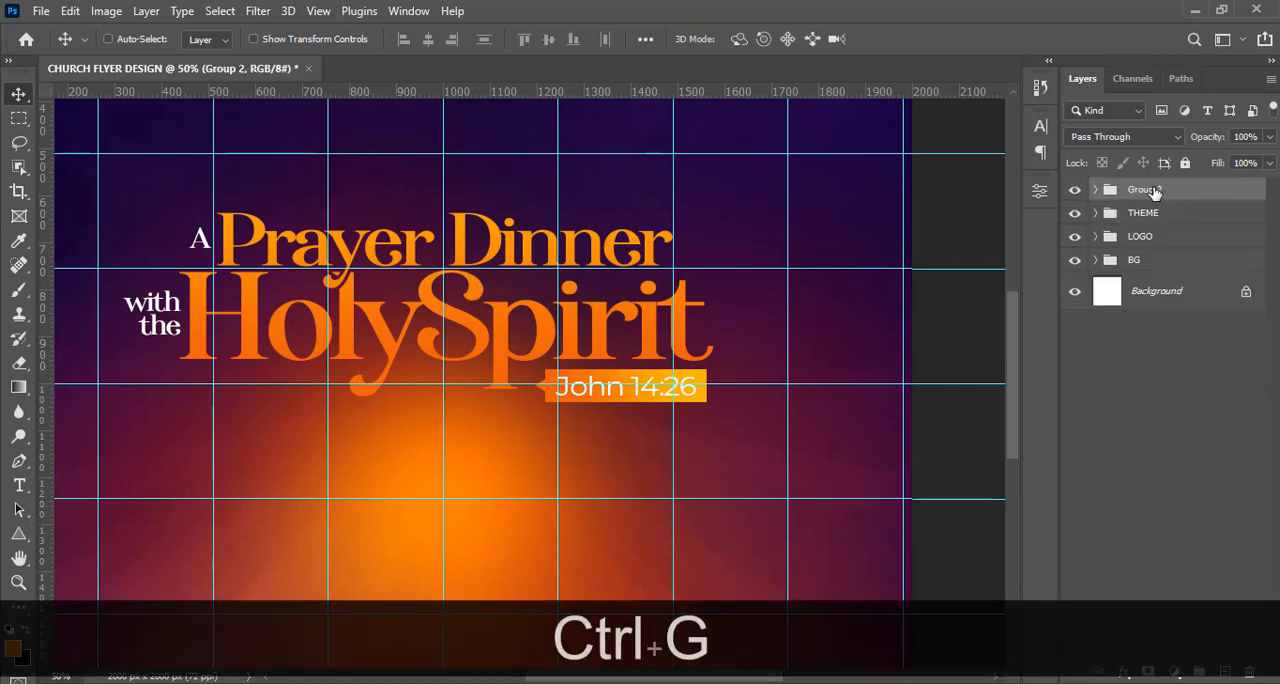
double_click(1143, 190)
type("SC")
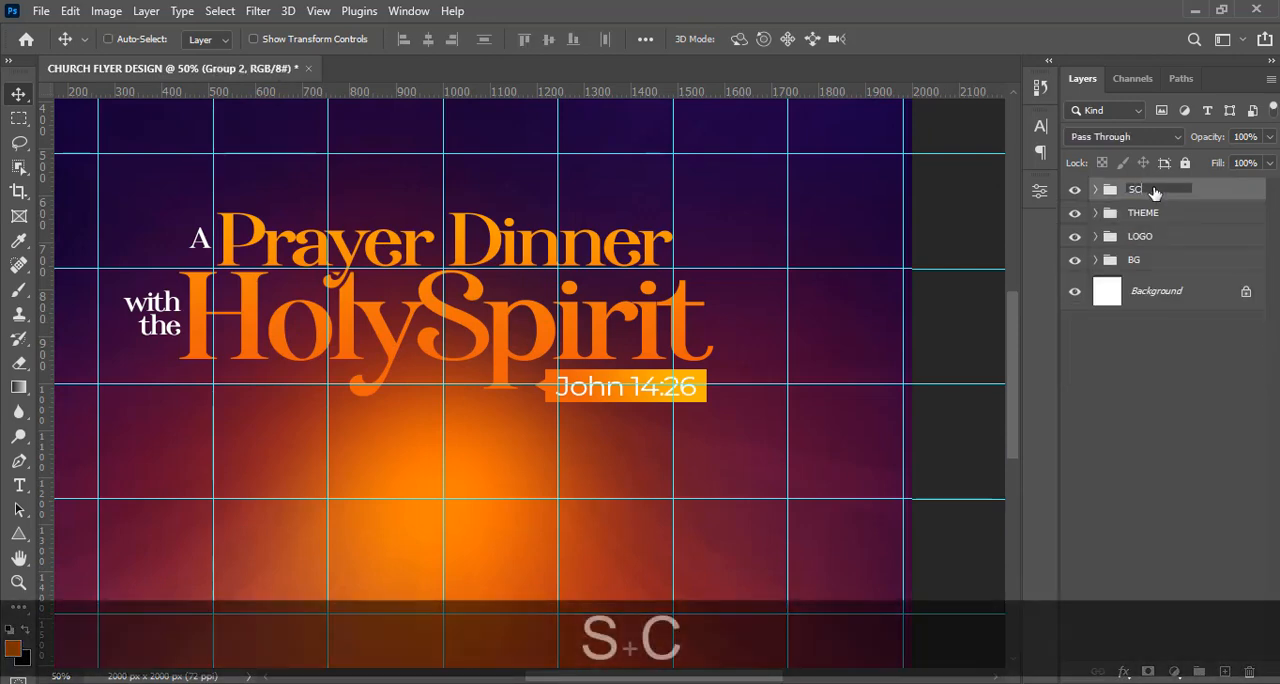
type("RIPTURES")
key("Return")
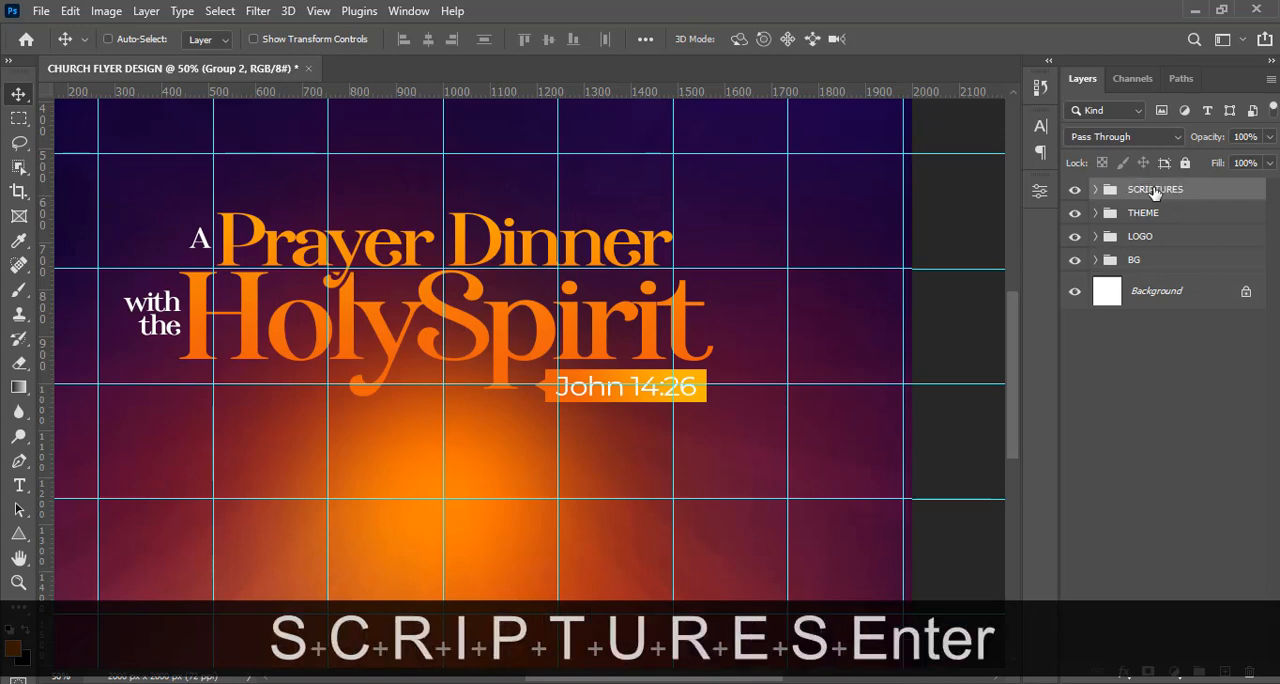
Nudge the SCRIPTURES group slightly left and up beneath the HolySpirit title, and hide the guides.
key("v")
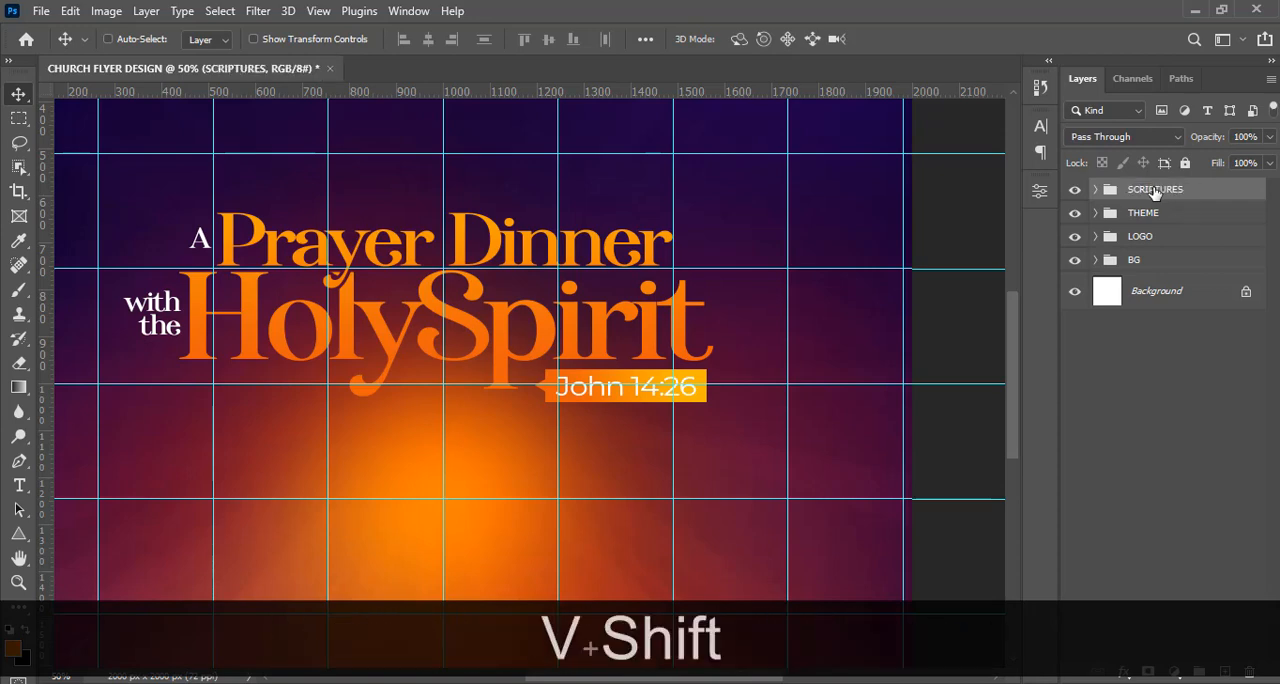
key("Left")
key("Left")
key("Left")
key("Left")
key("Left")
key("Left")
key("Left")
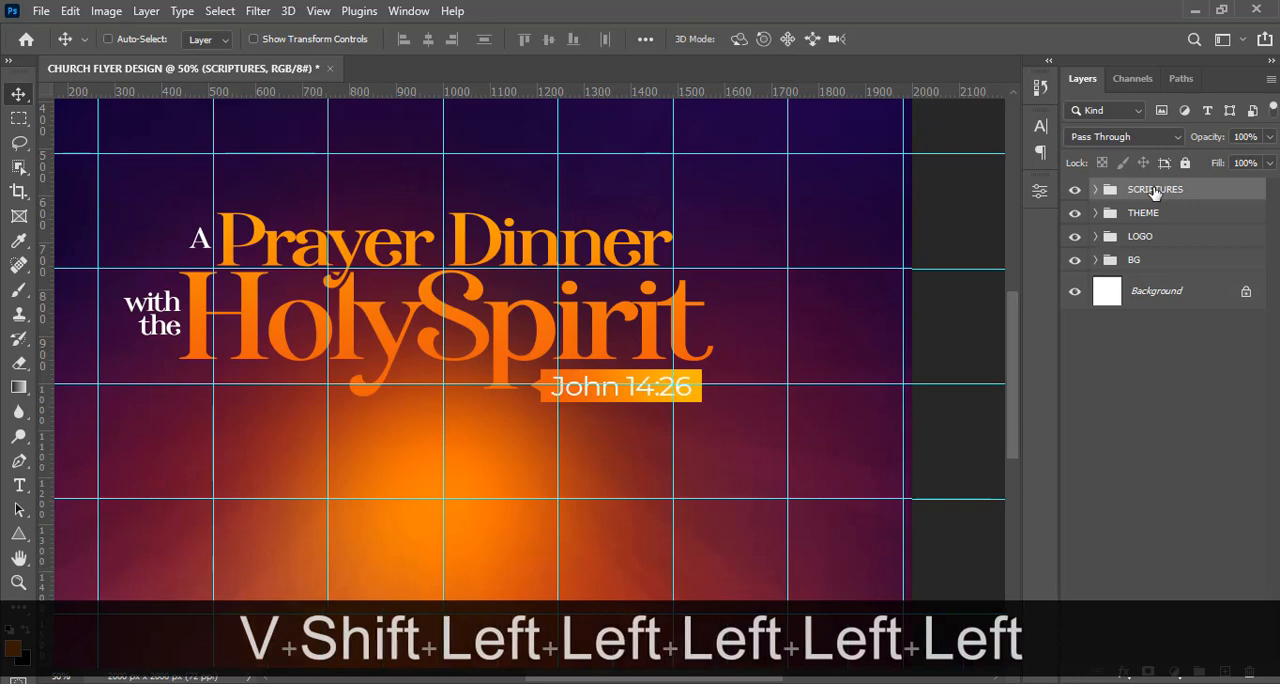
key("shift+Left")
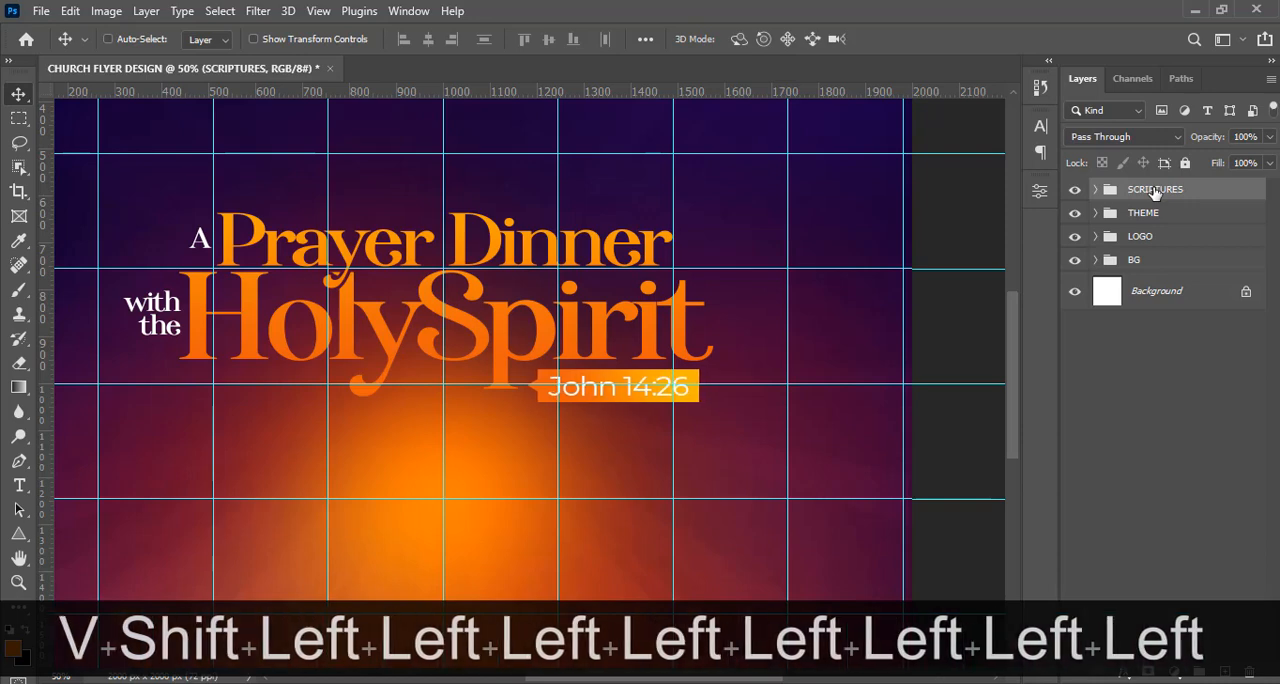
key("Up")
key("Up")
key("Up")
key("Up")
key("Up")
key("Left")
key("Left")
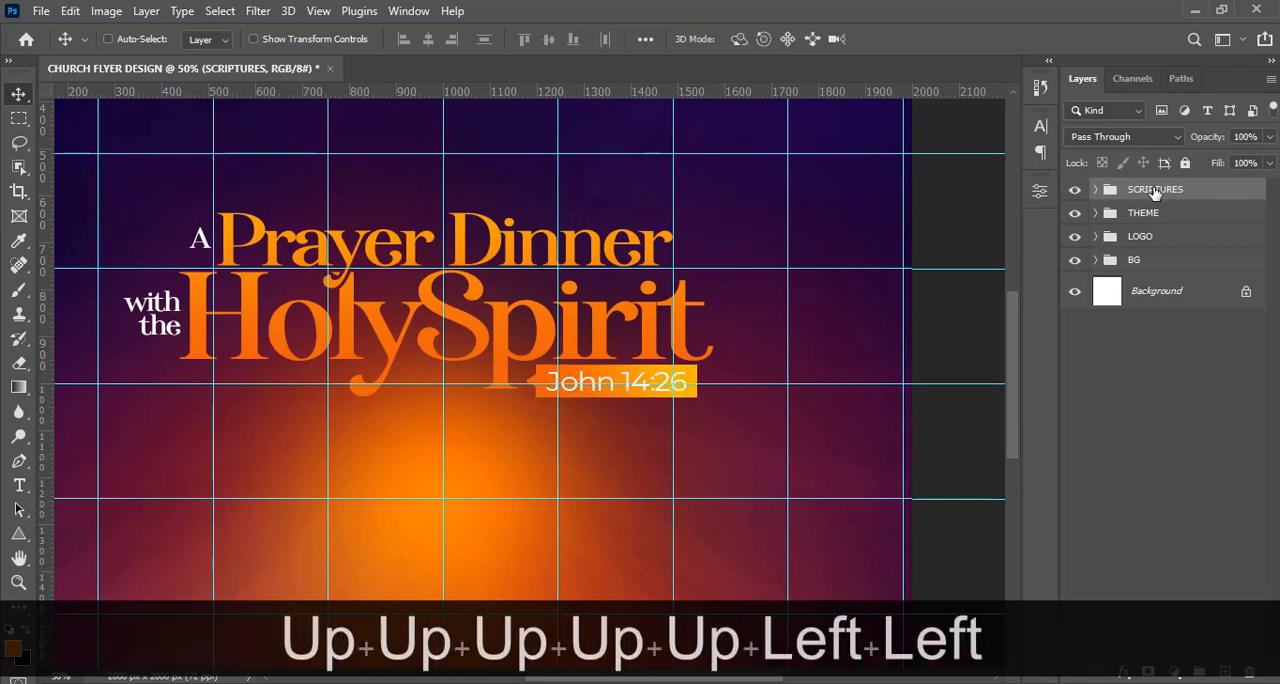
key("Left")
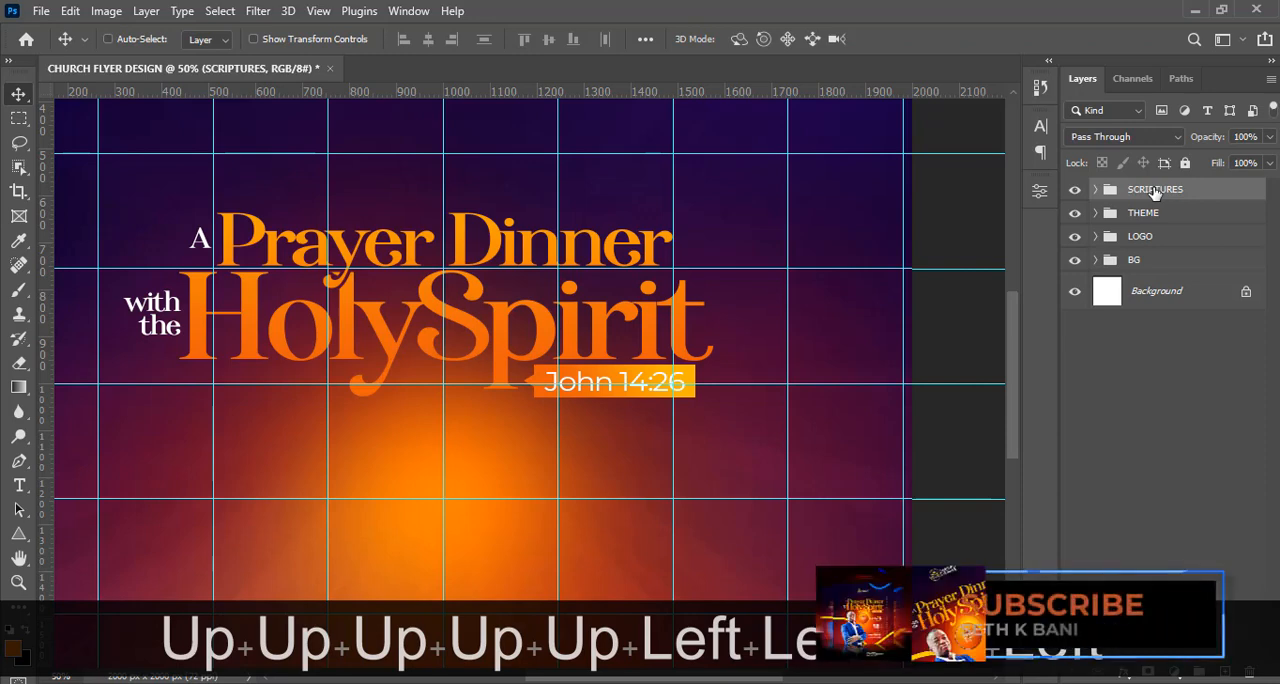
key("ctrl+h")
key("ctrl+0")
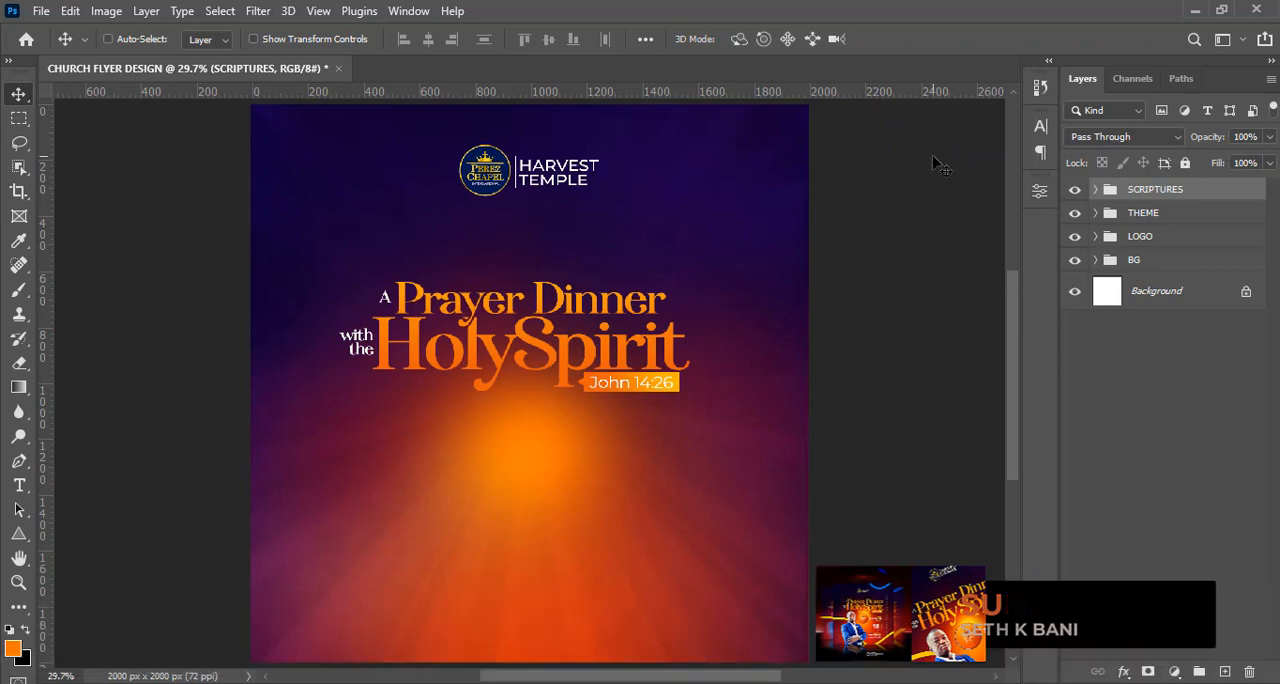
Add a new text layer in the lower middle of the flyer with "DATE:" copied from 8.txt in Notepad.
key("t")
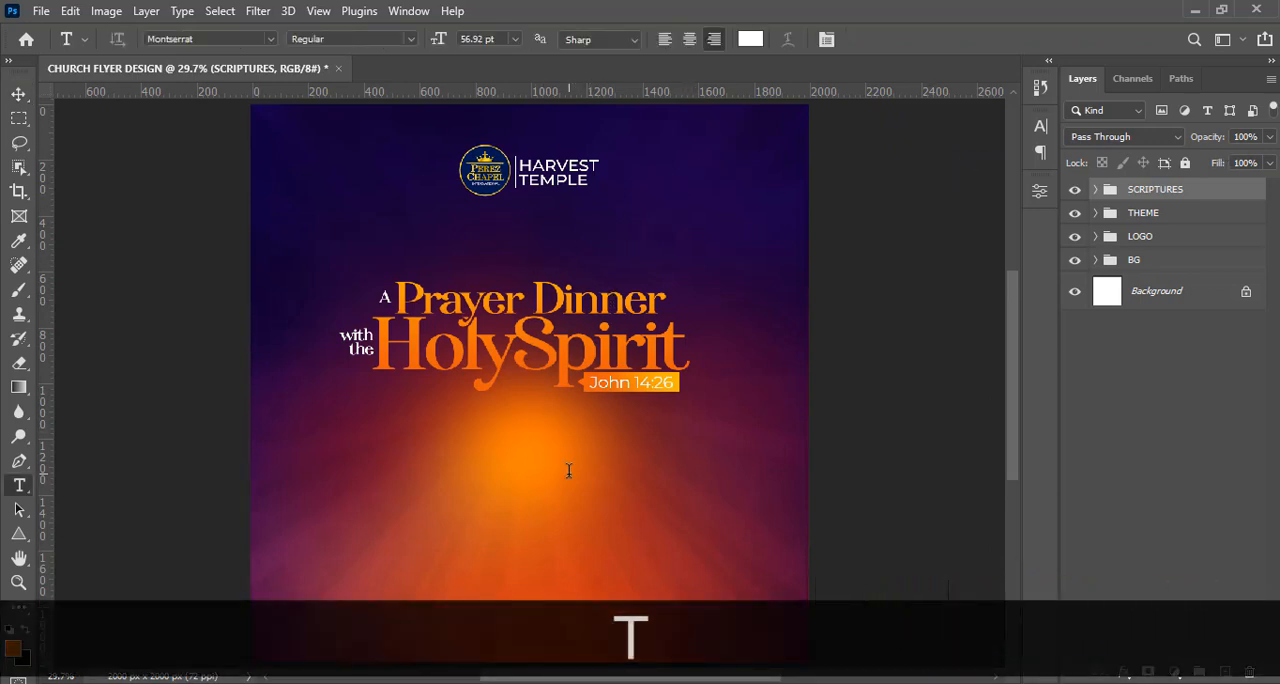
left_click(621, 540)
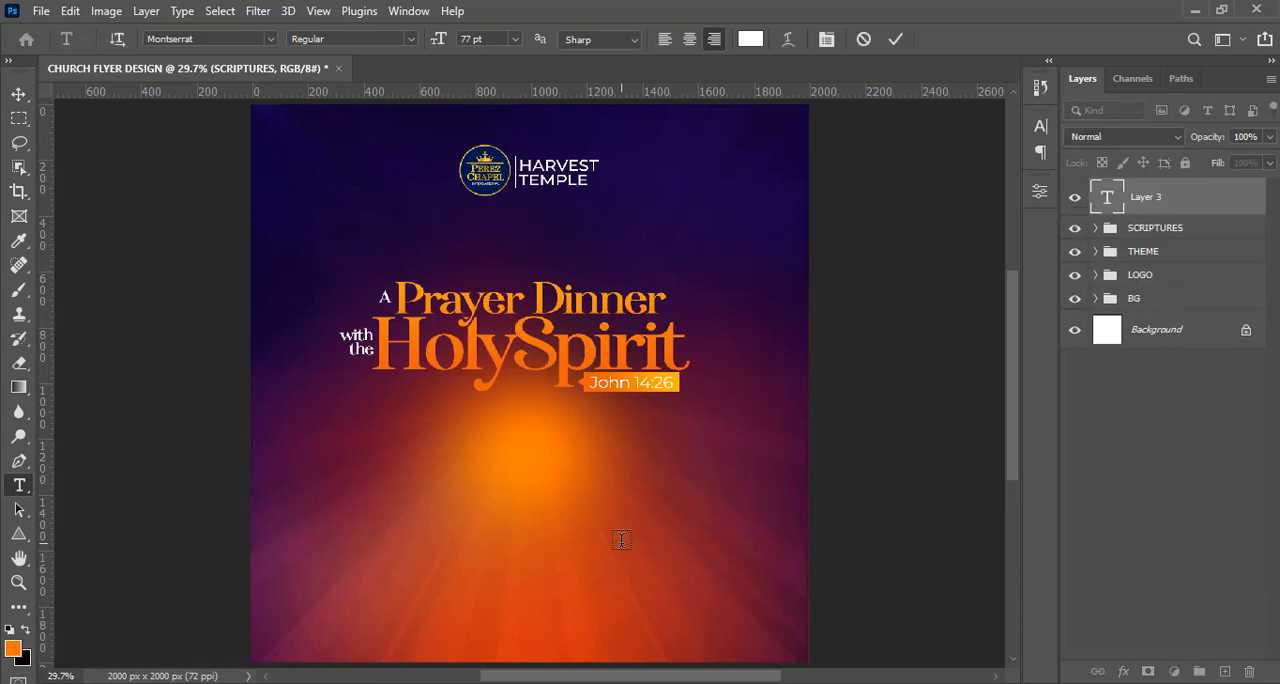
key("alt+Tab")
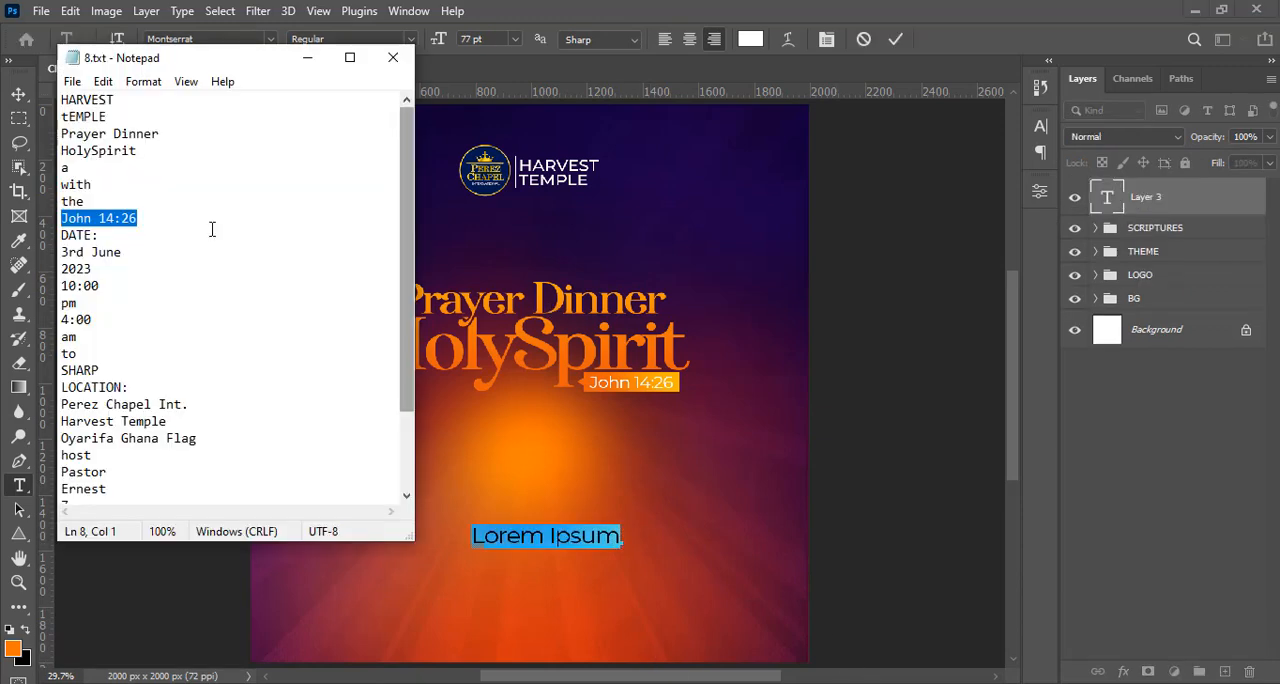
left_click_drag(99, 234, 40, 234)
key("ctrl+c")
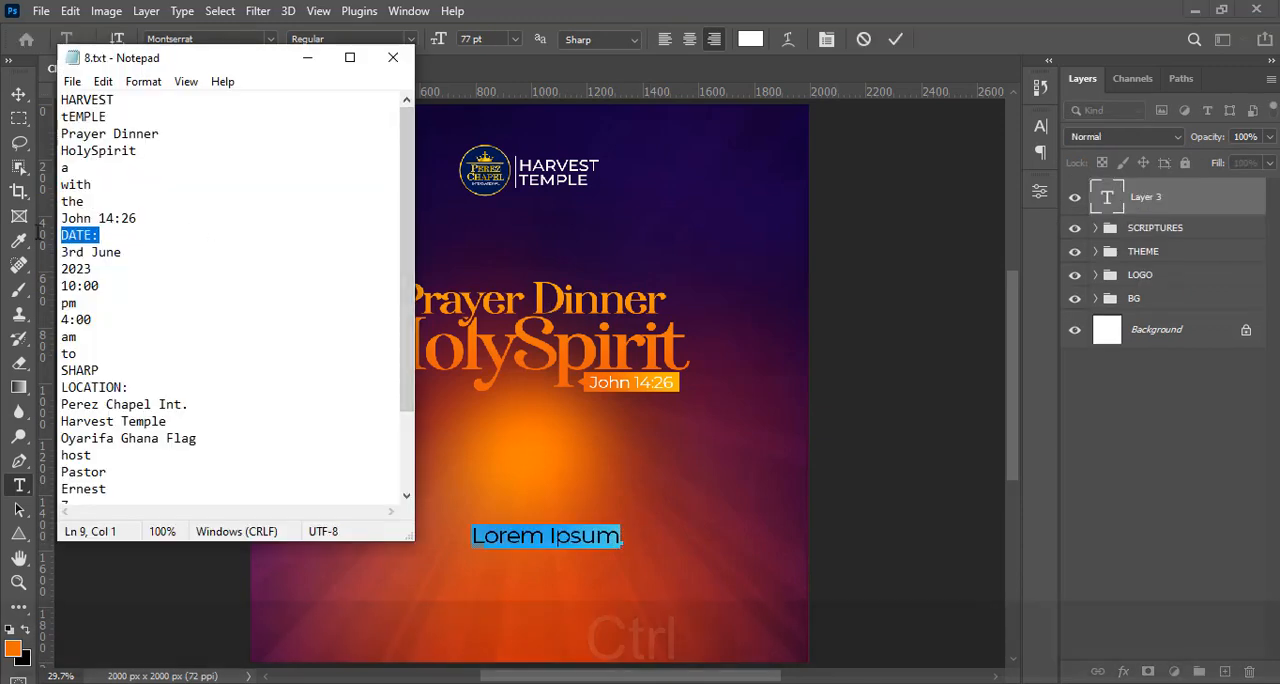
key("alt+Tab")
key("ctrl+v")
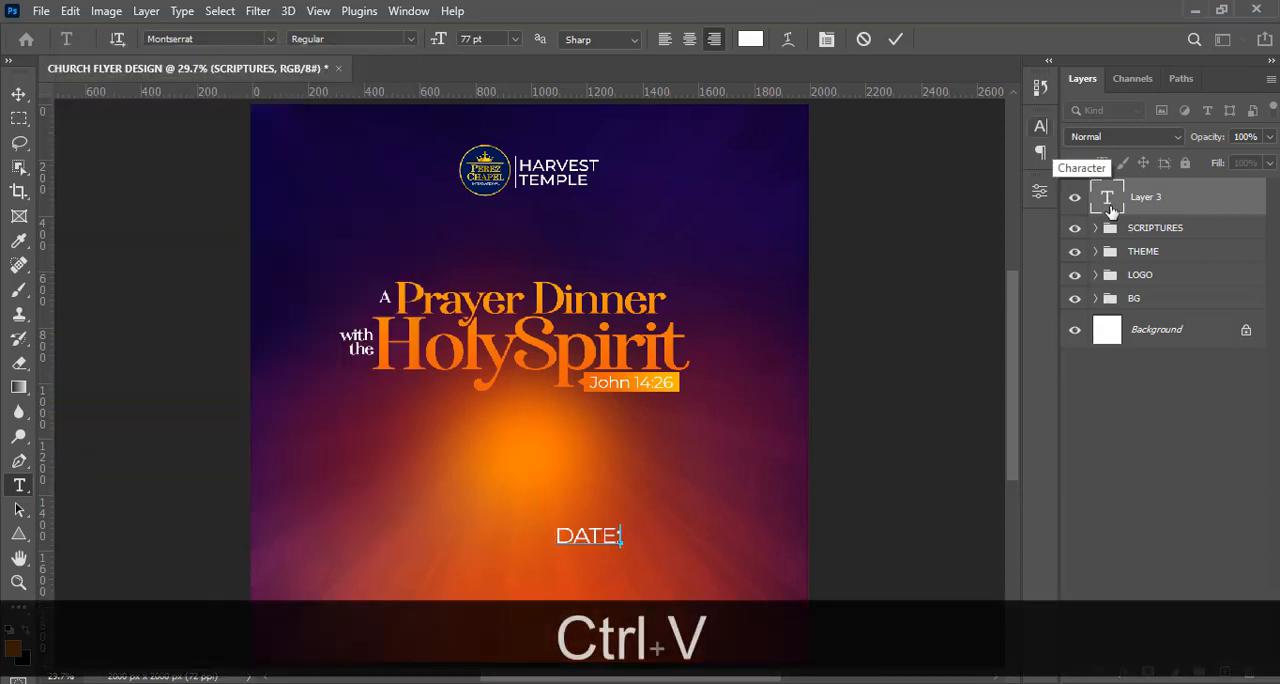
Commit the "DATE:" text and set its Montserrat font style to ExtraBold.
left_click(1041, 152)
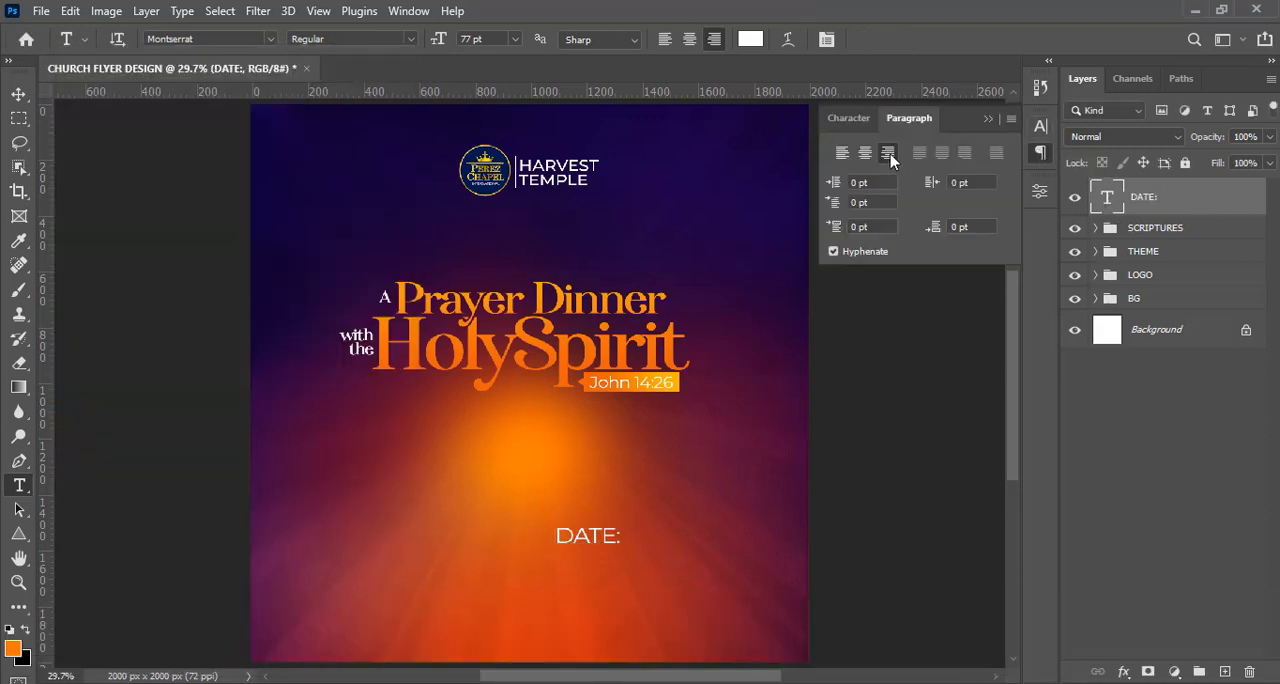
left_click(987, 119)
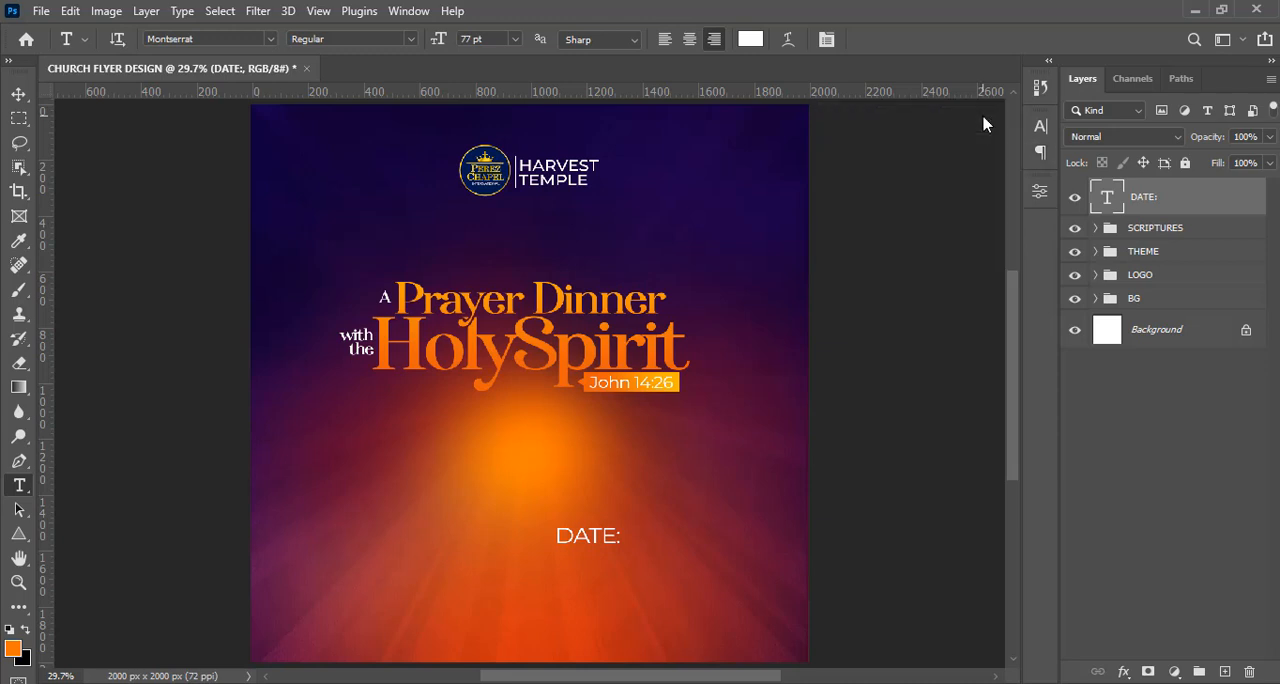
left_click(1041, 130)
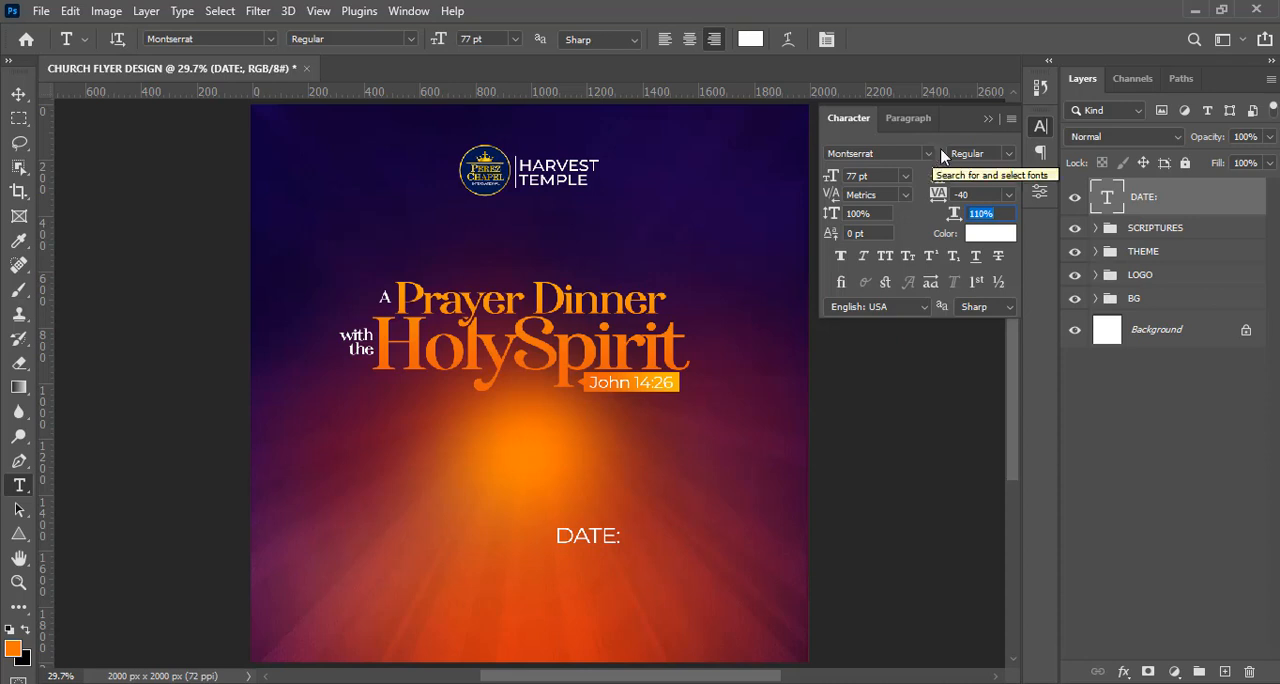
left_click(1008, 153)
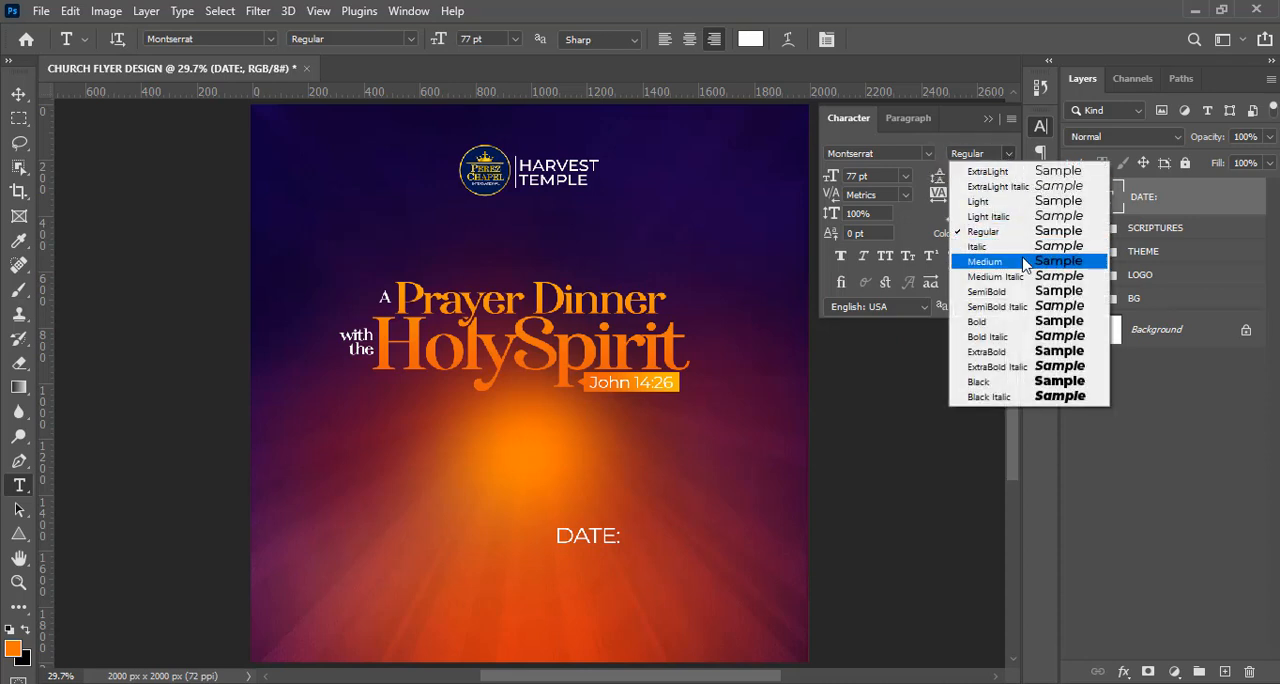
left_click(1013, 352)
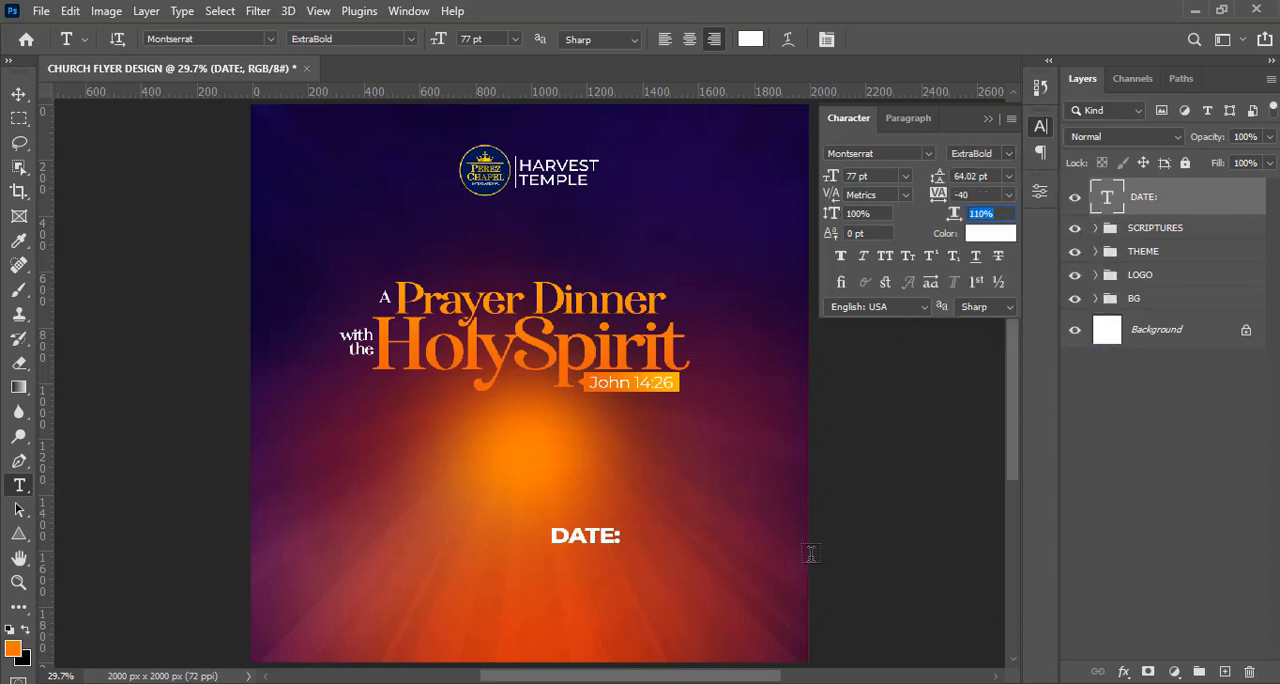
Set the tracking of the "DATE:" text to -20.
left_click(980, 194)
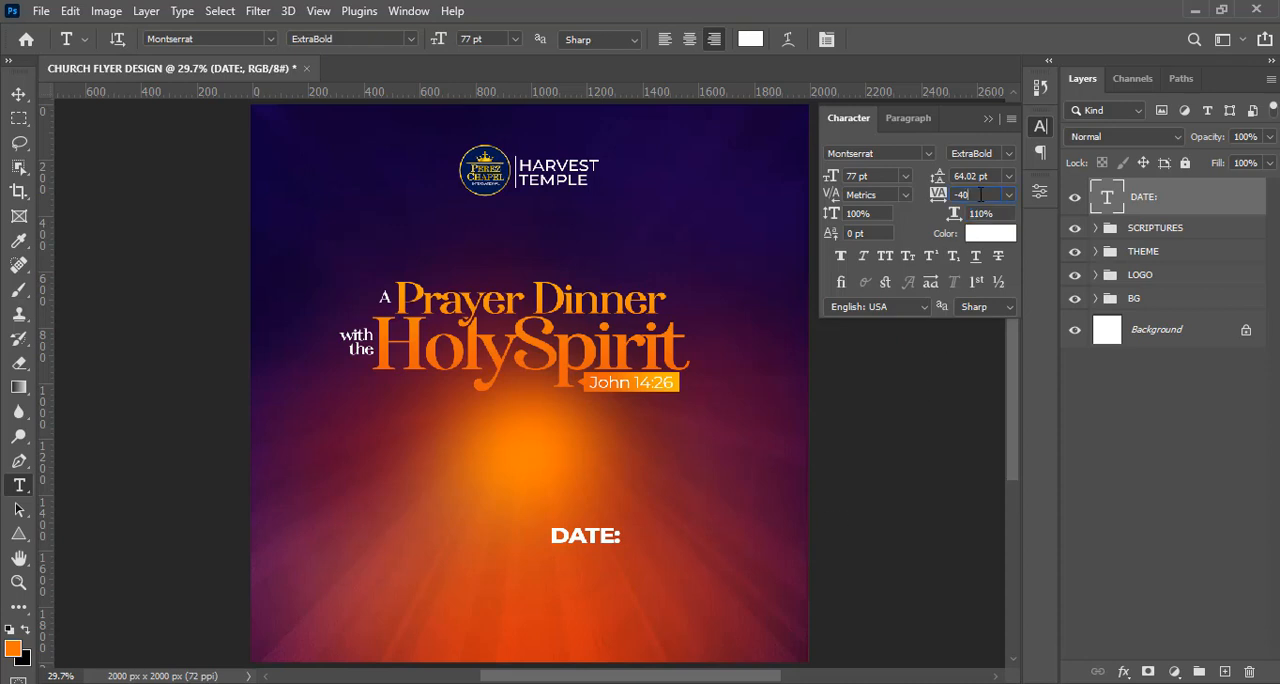
type("-1")
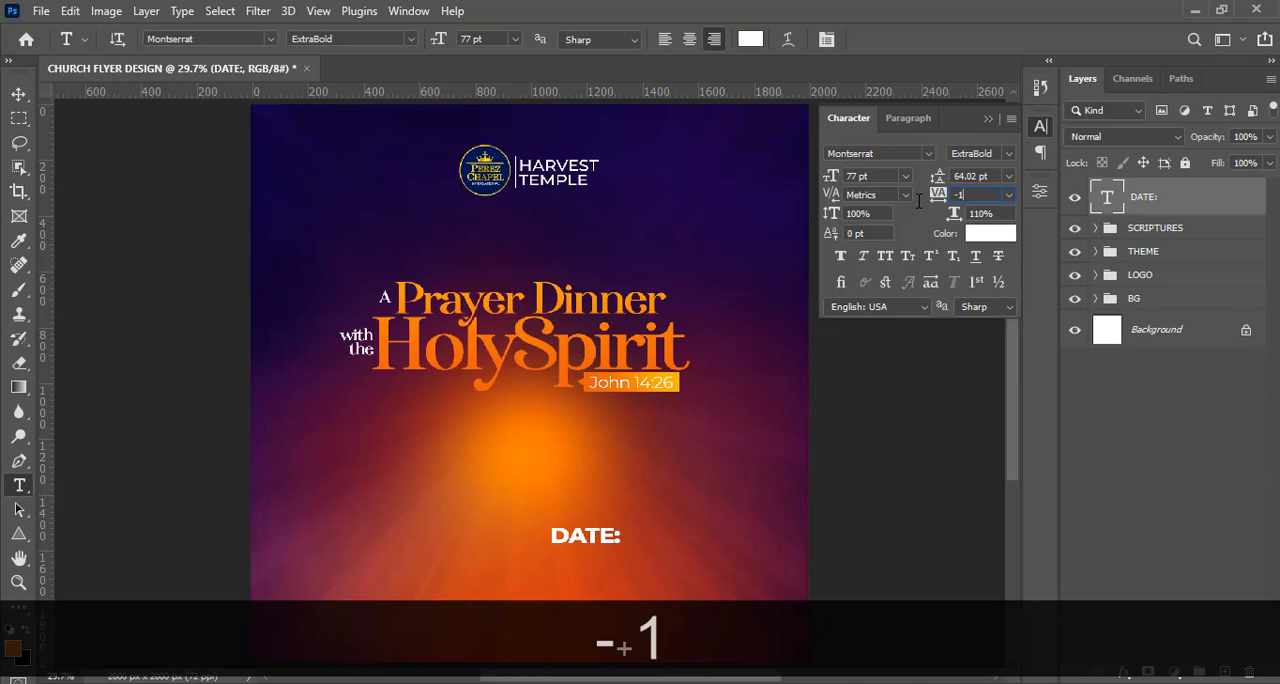
key("BackSpace")
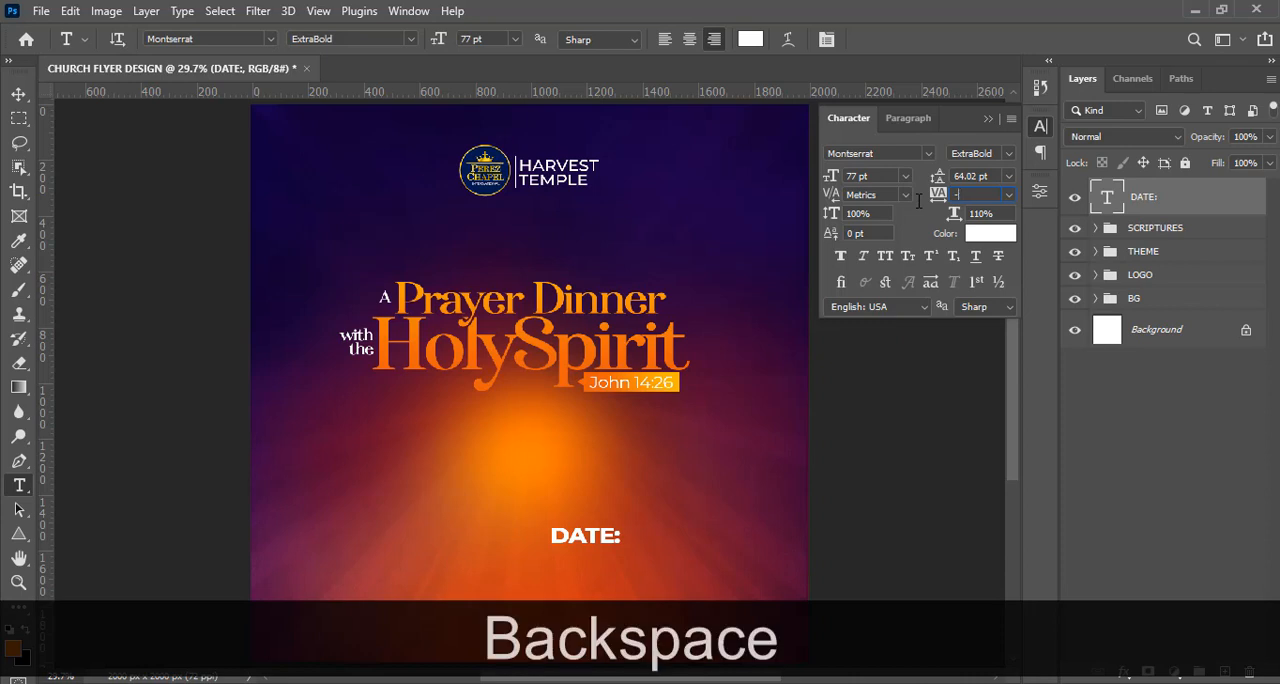
type("20")
key("Return")
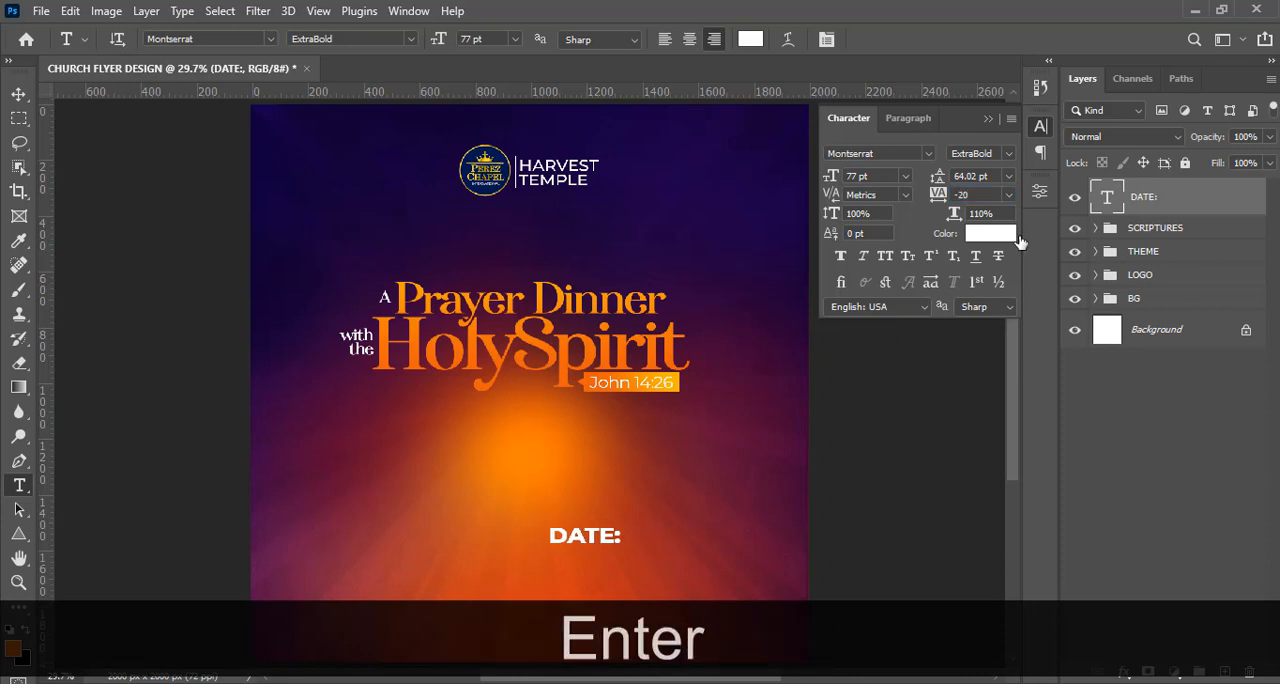
Color the "DATE:" text golden yellow #fbb600, sampled from the bright end of the "John 14:26" box gradient.
left_click(992, 214)
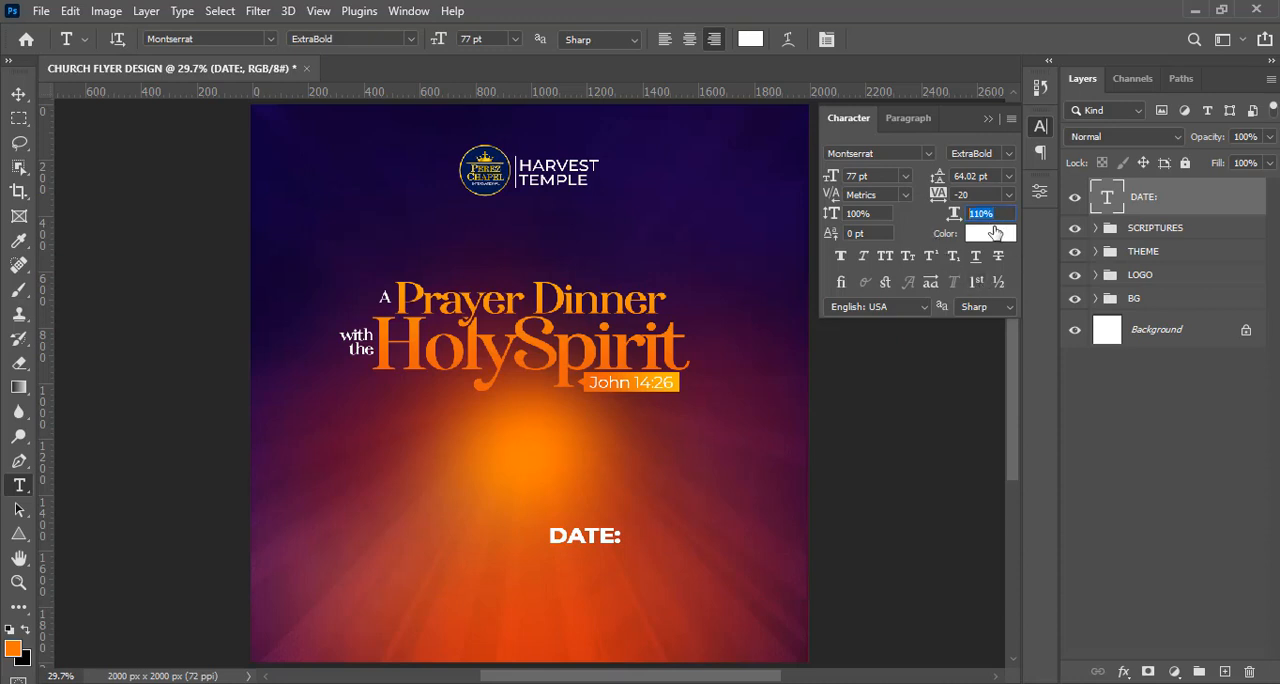
left_click(995, 232)
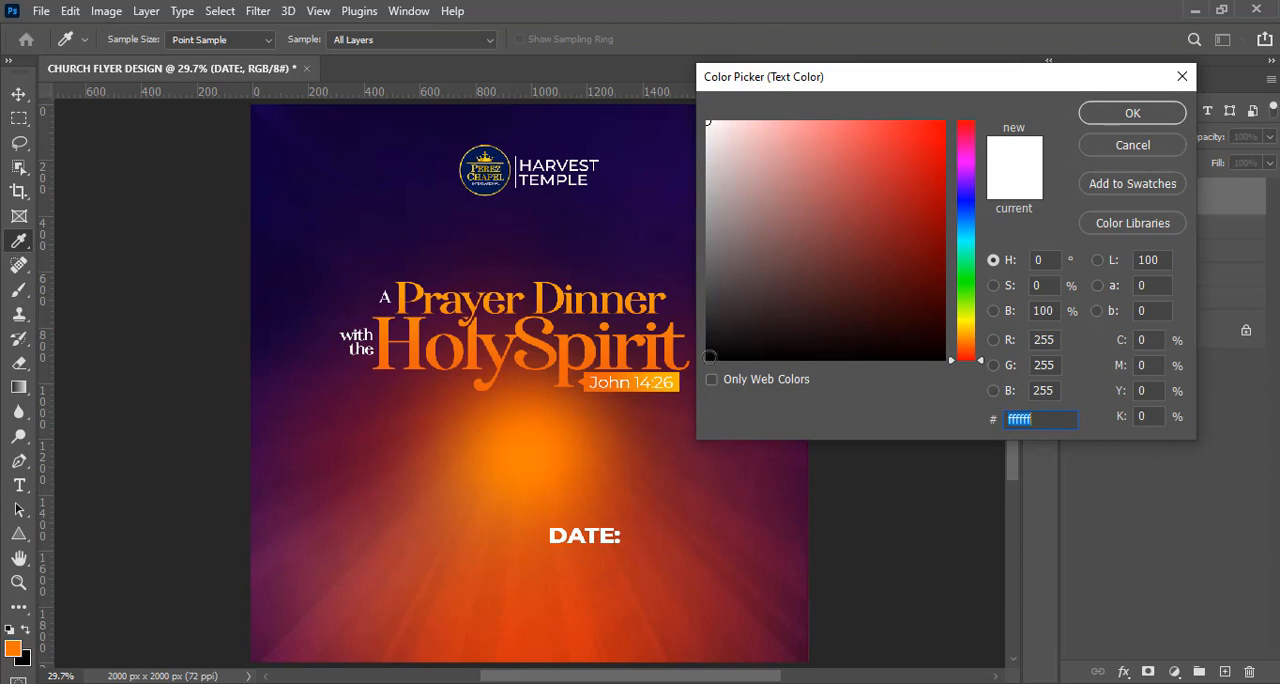
left_click(675, 378)
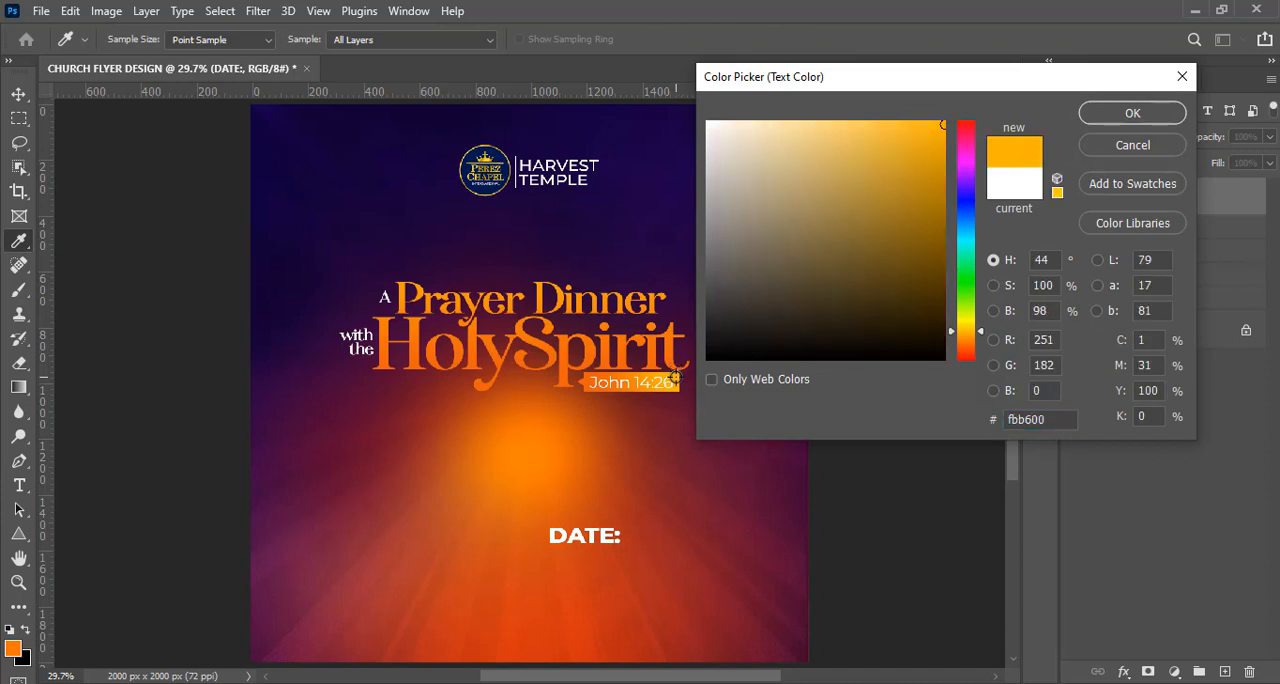
left_click(1100, 114)
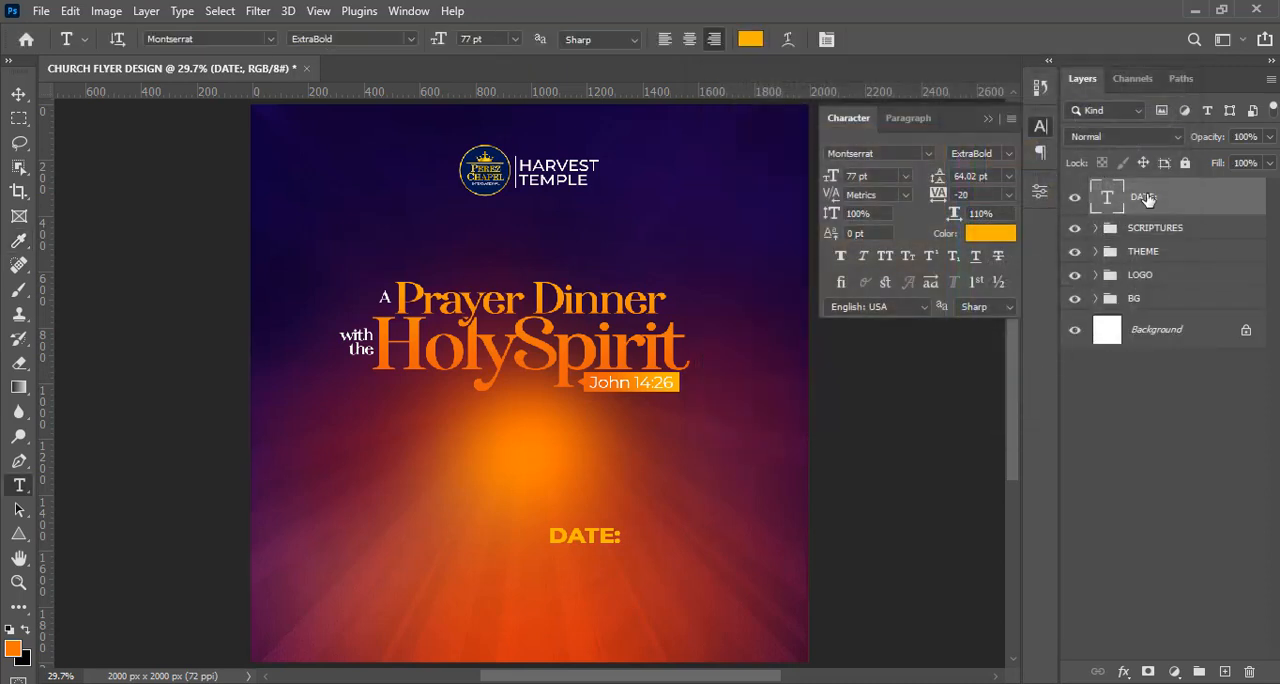
Scale the "DATE:" text down to about 51 pt and move it beneath the "John 14:26" box.
key("ctrl+equal")
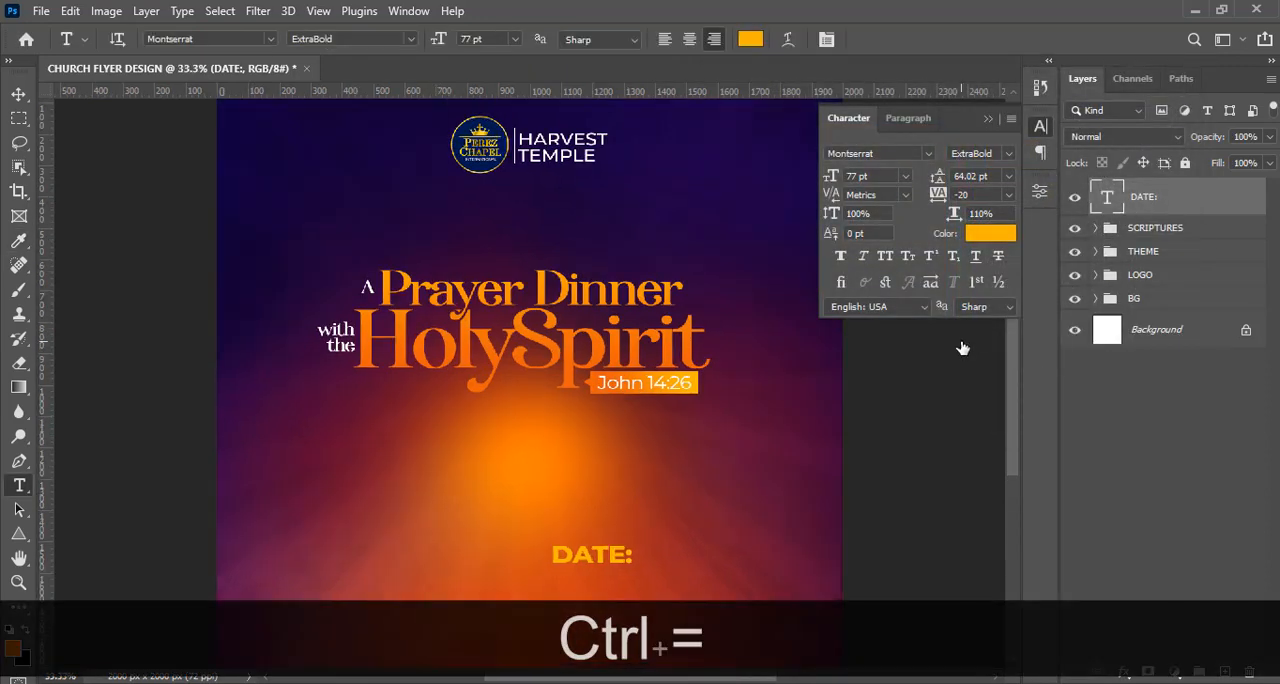
key("ctrl+t")
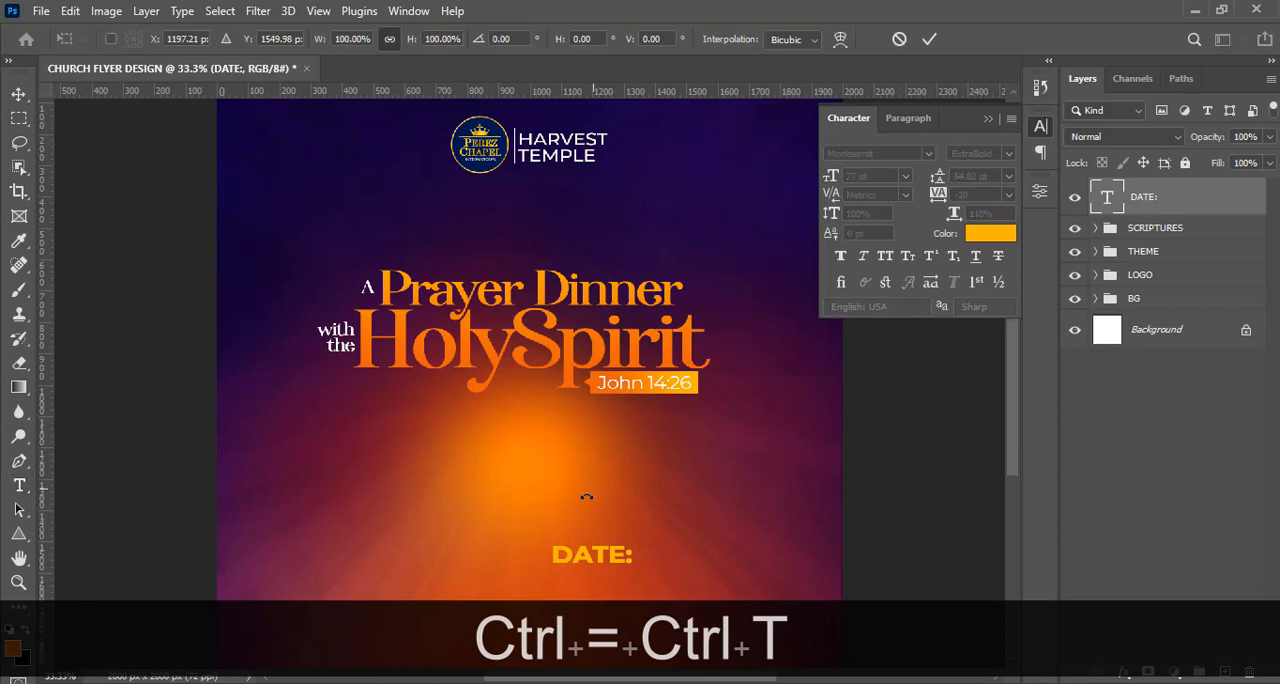
left_click_drag(551, 568, 646, 447)
key("Return")
Show the guides and nudge the "DATE:" text slightly up and right to line up with the vertical guide below the verse box.
key("v")
key("ctrl+h")
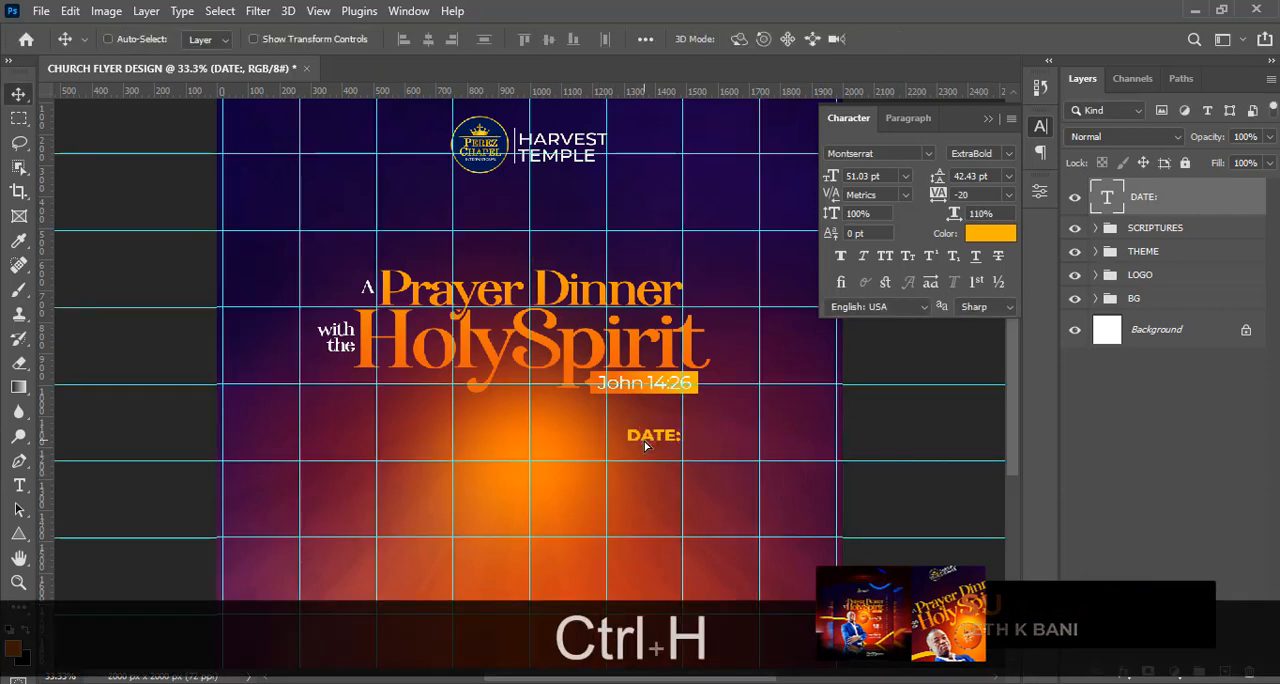
key("shift+Up")
key("shift+Up")
key("shift+Up")
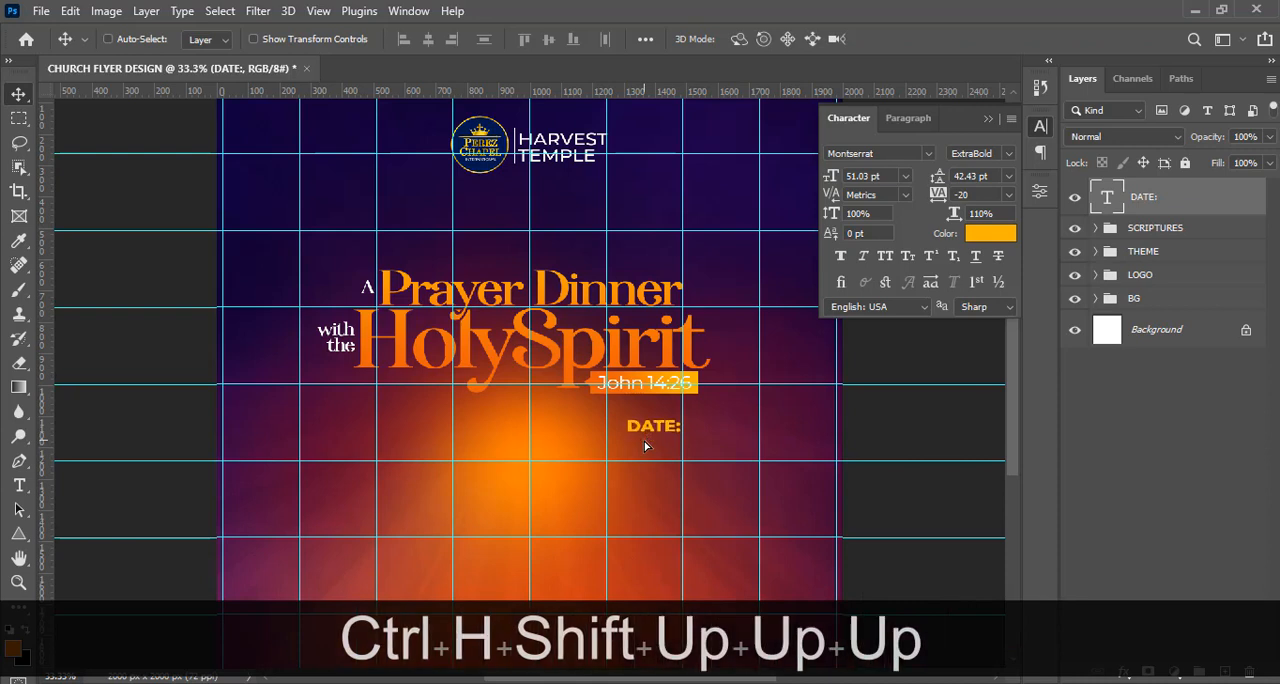
key("shift+Up")
key("shift+Up")
key("shift+Up")
key("shift+Up")
key("shift+Up")
key("shift+Up")
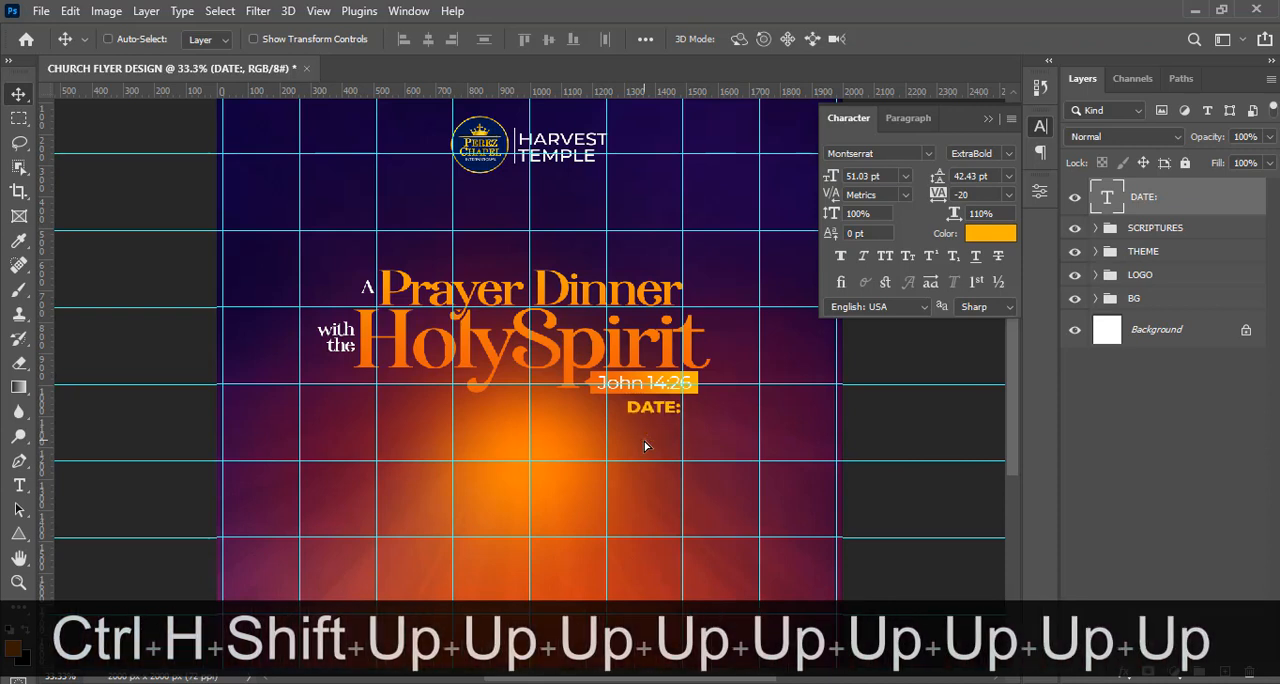
key("shift+Up")
key("Right")
key("Right")
key("Right")
key("shift+Down")
key("shift+Down")
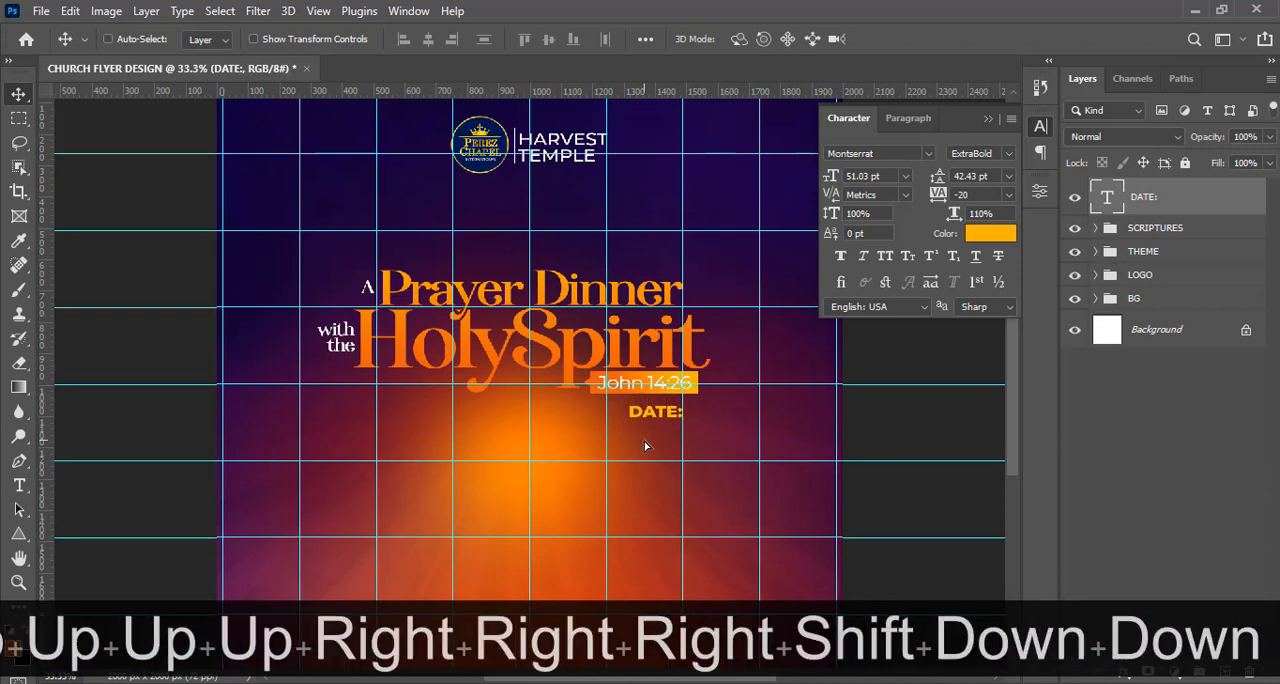
key("shift+Down")
key("shift+Down")
key("shift+Down")
key("shift+Down")
key("shift+Down")
key("shift+Down")
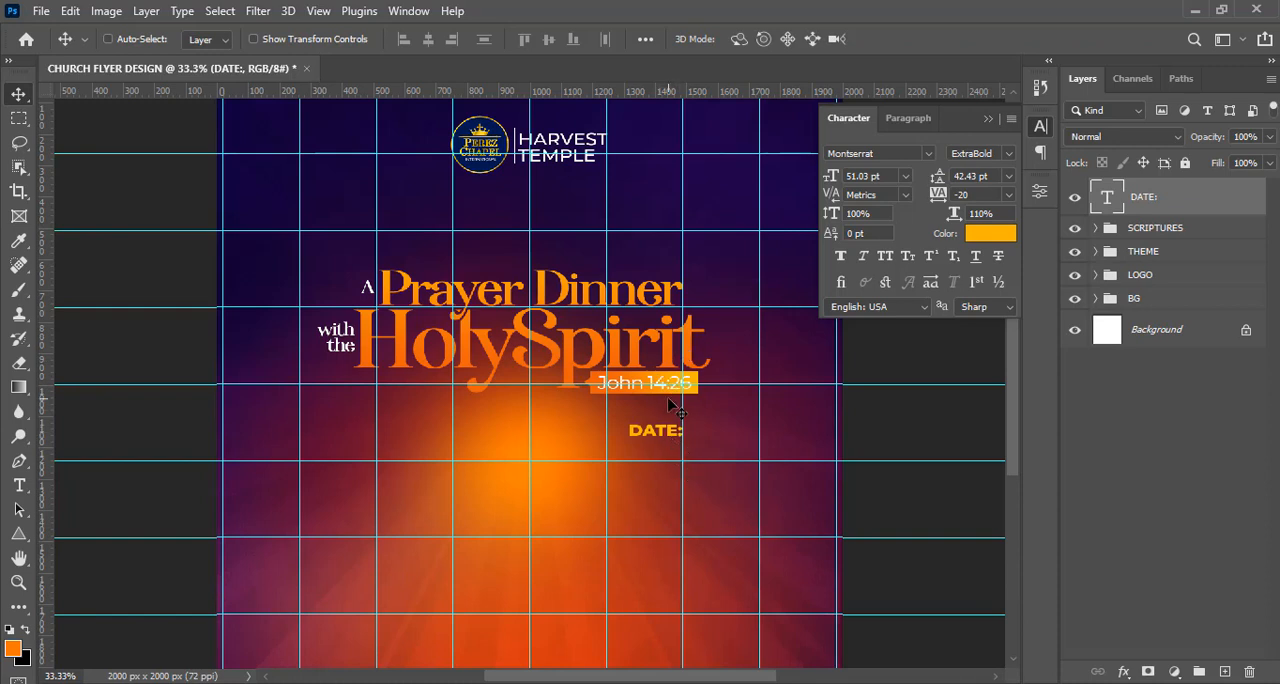
Add vertical guides at the left edge of the HolySpirit title and the right edge of the "John 14:26" box.
key("ctrl")
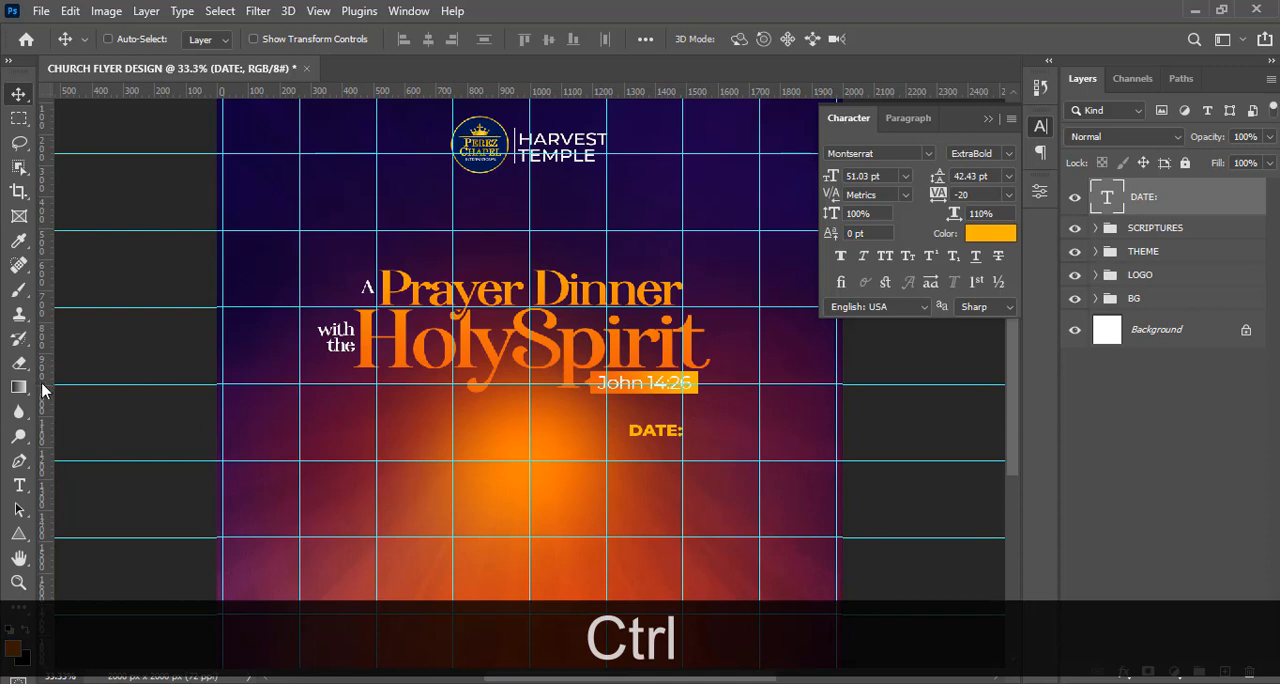
left_click_drag(78, 378, 352, 414)
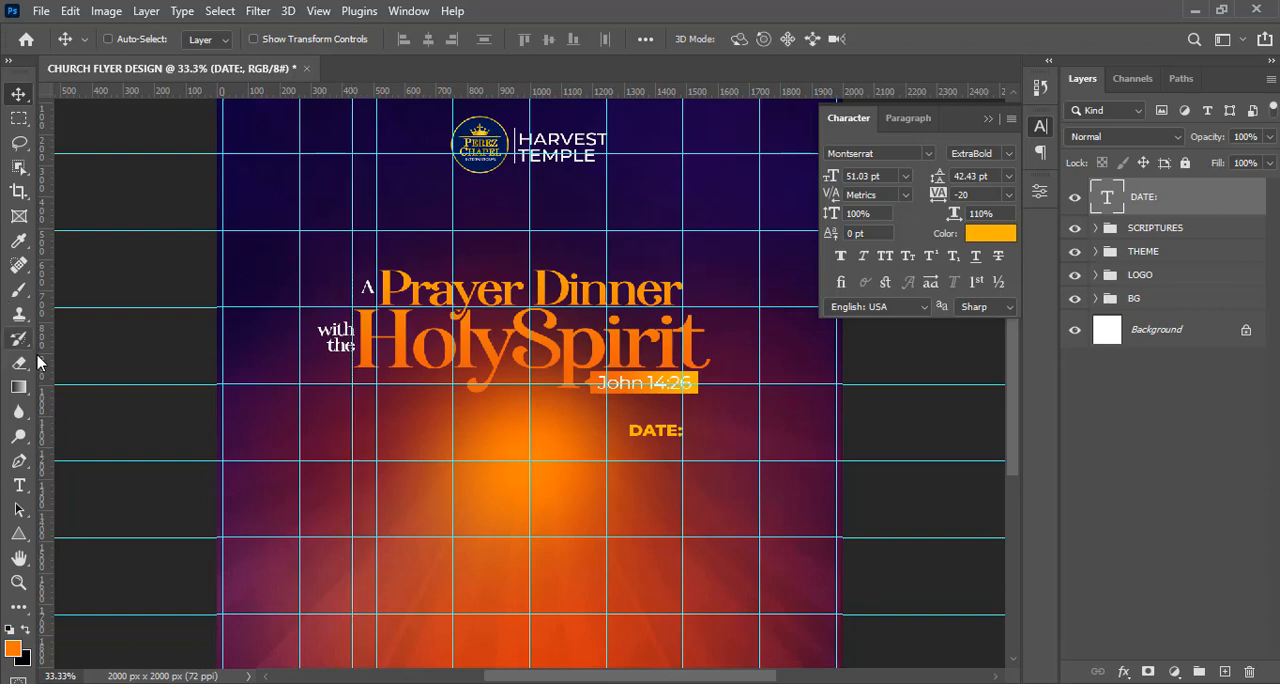
left_click_drag(43, 366, 710, 376)
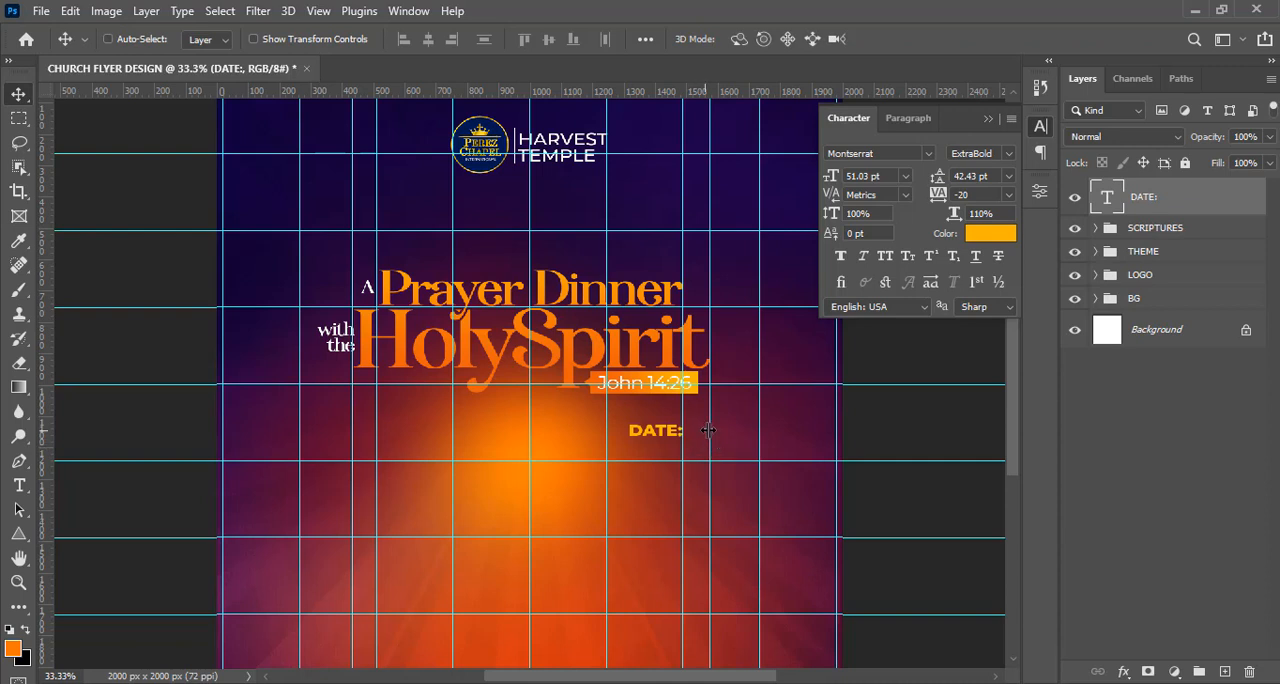
left_click_drag(710, 430, 698, 430)
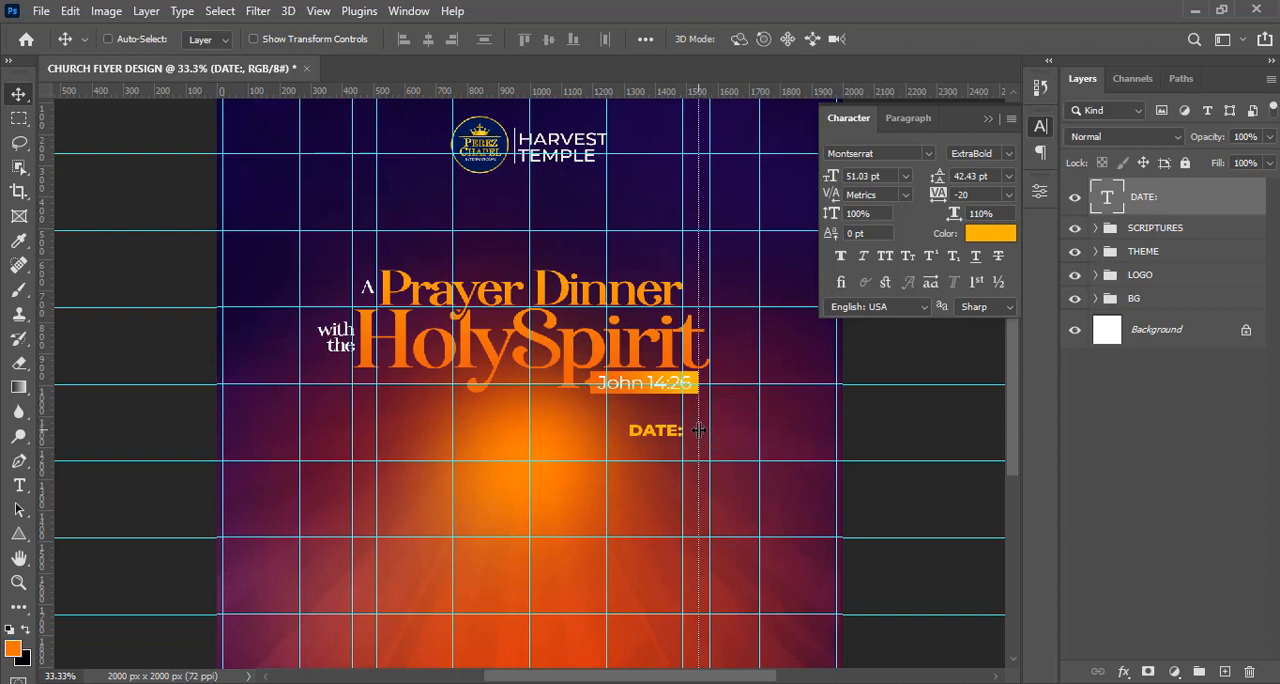
Nudge the "DATE:" text right until its end aligns with the guide at the verse box's right edge.
key("shift+Right")
key("shift+Right")
key("shift+Right")
key("shift+Right")
key("shift+Right")
key("shift+Right")
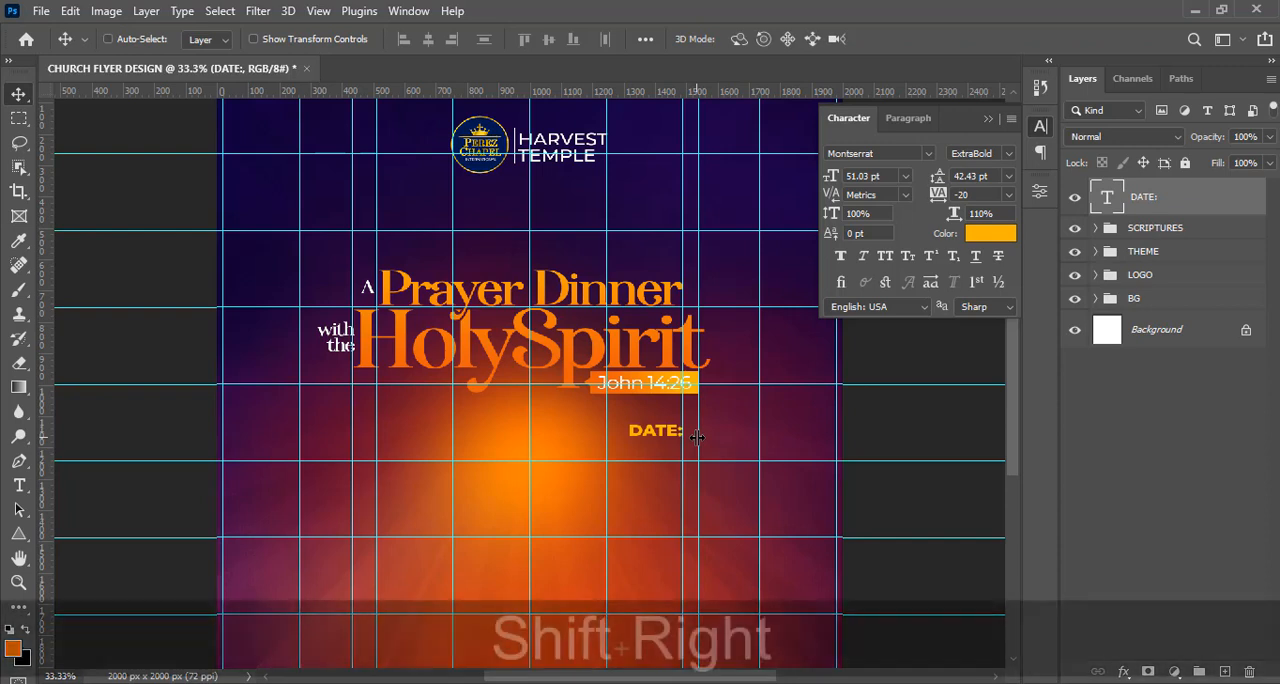
key("Left")
key("Left")
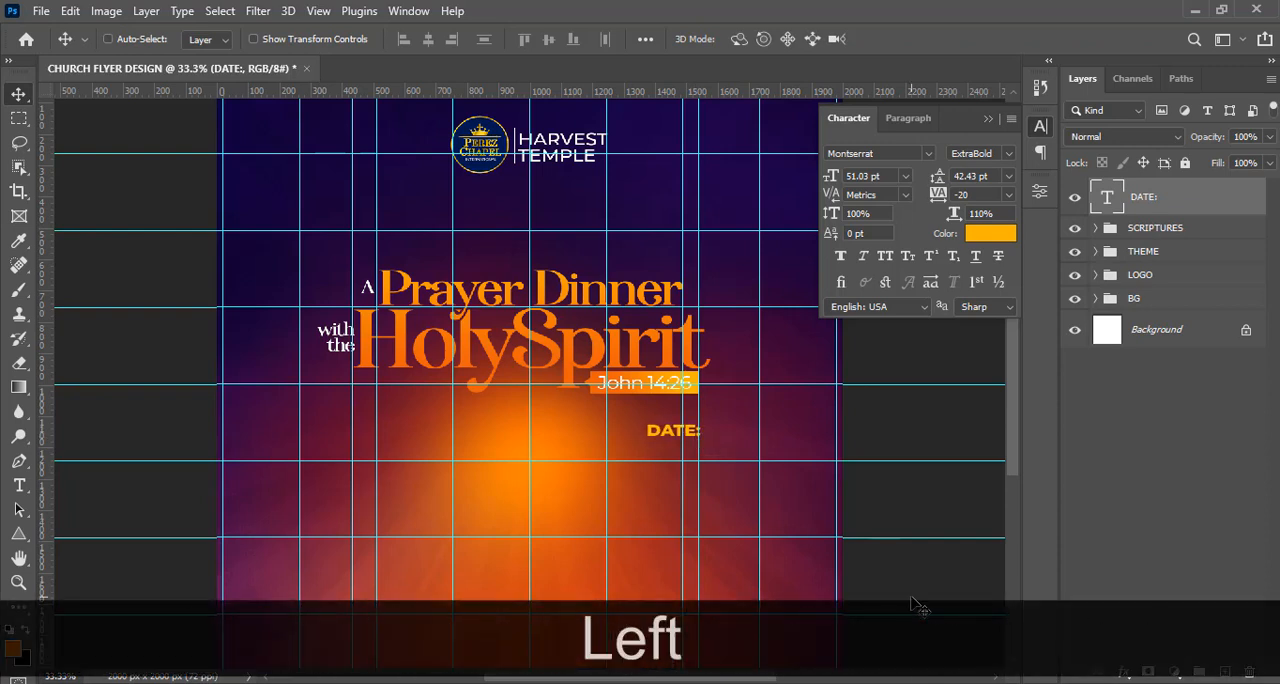
key("Up")
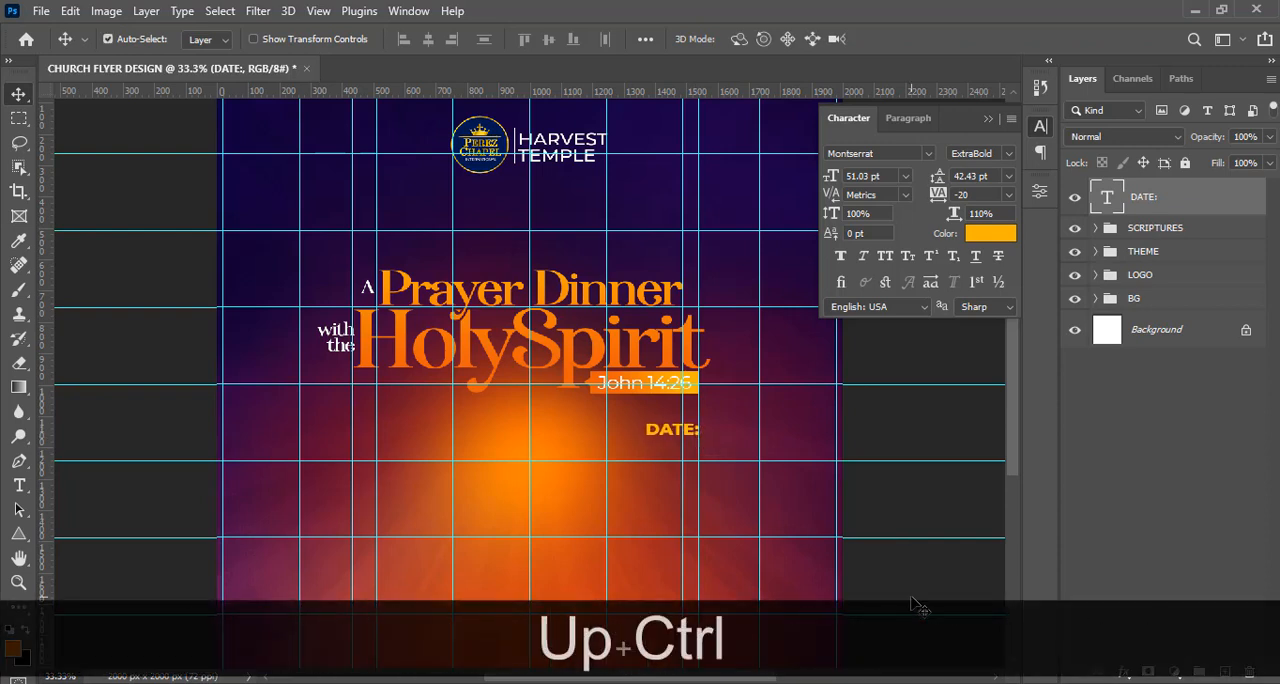
Duplicate the "DATE:" text layer and move the copy directly below the original.
key("ctrl+j")
key("v")
key("shift+Down")
key("shift+Down")
key("shift+Down")
key("shift+Down")
key("shift+Down")
key("shift+Down")
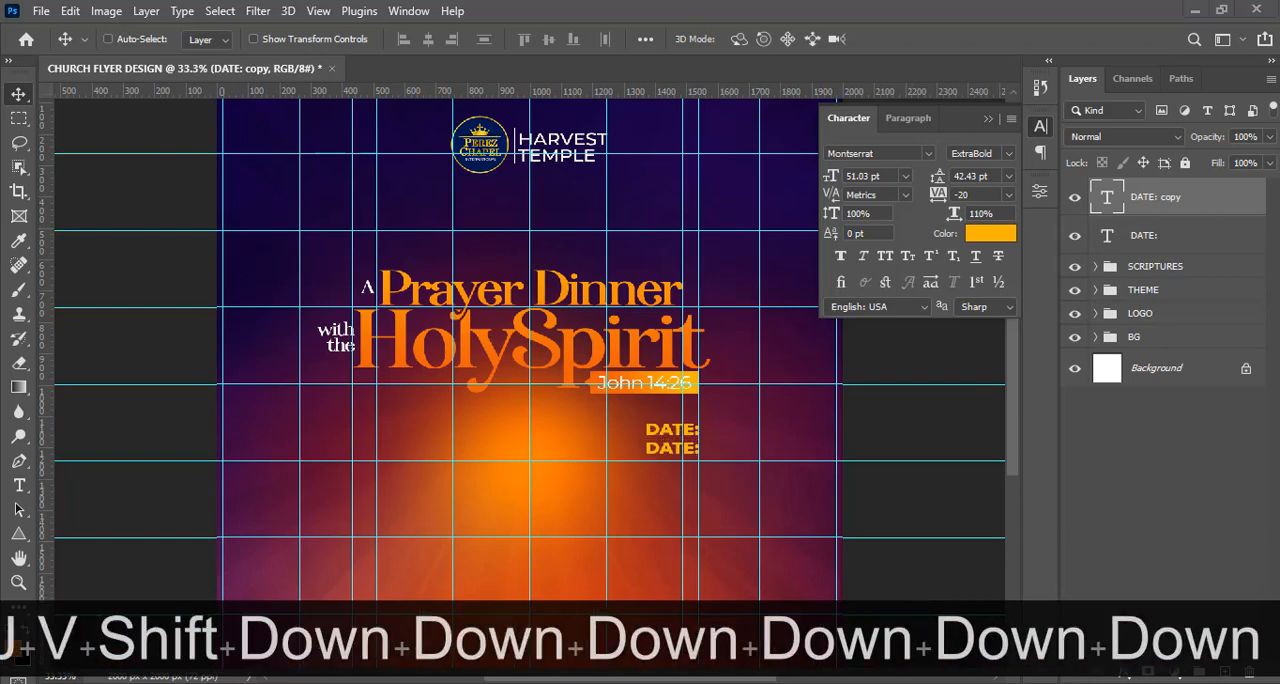
Replace the text of the duplicated "DATE:" layer with "3rd June" copied from 8.txt in Notepad.
right_click(931, 683)
left_click(430, 683)
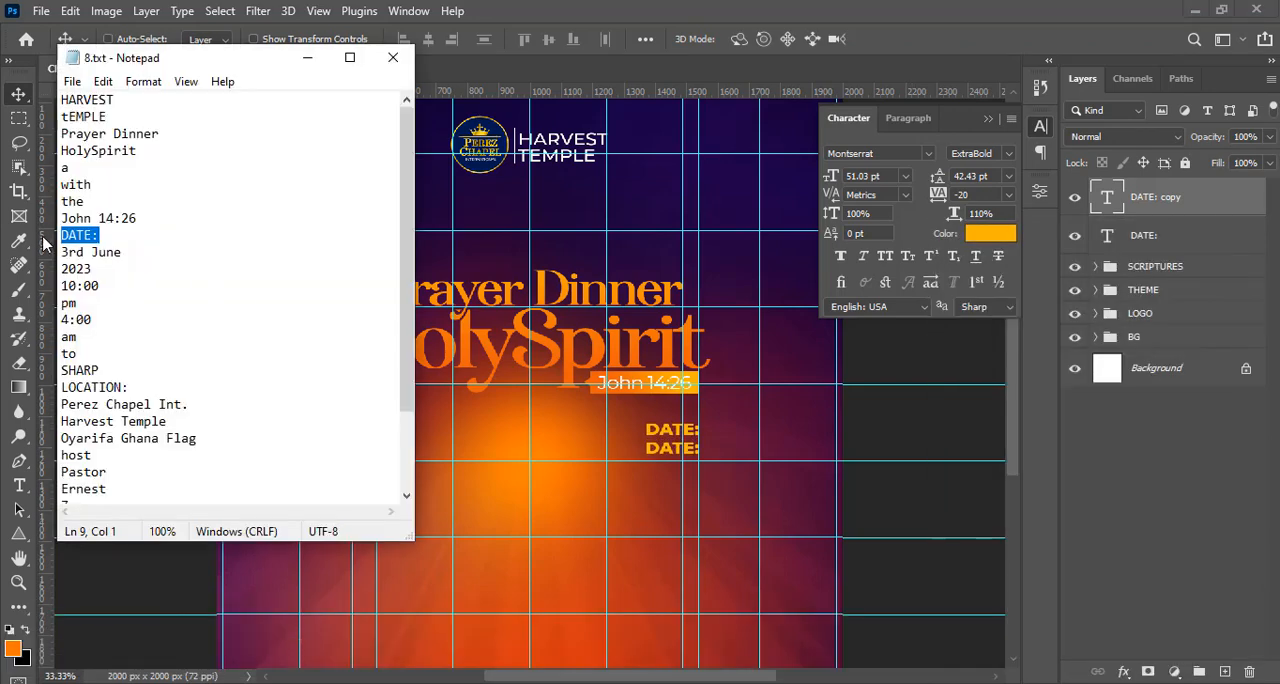
left_click_drag(121, 252, 50, 252)
key("ctrl+c")
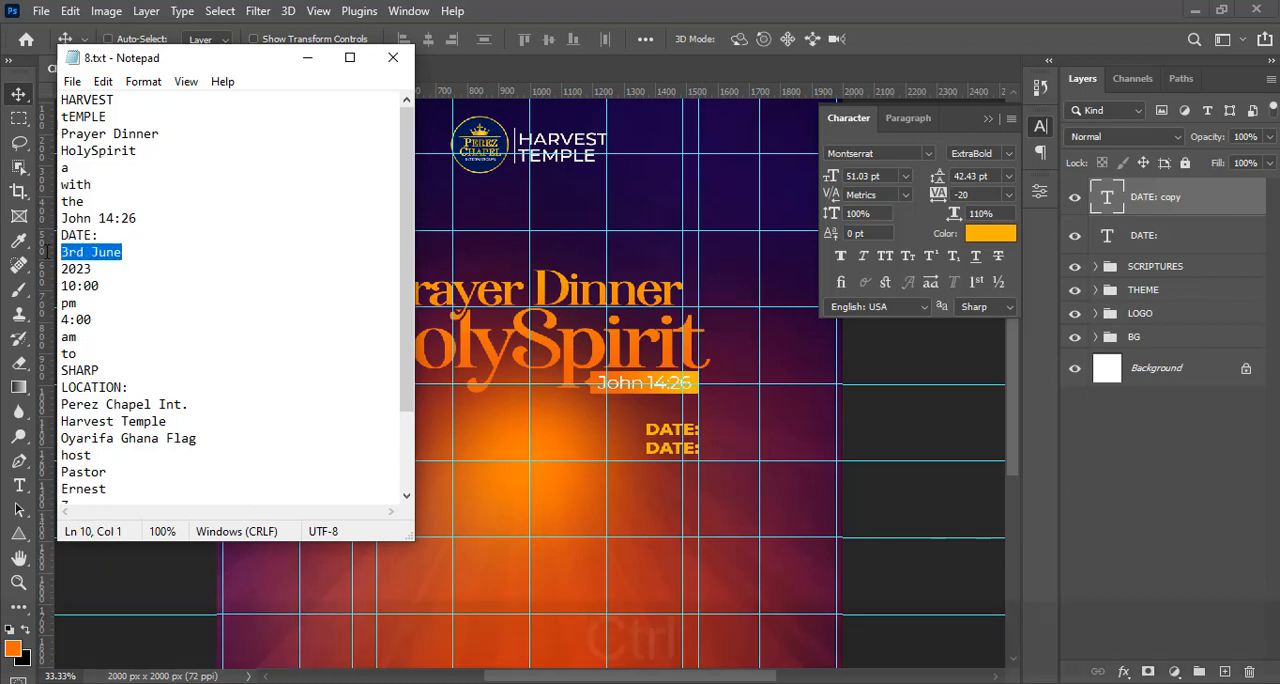
left_click(732, 25)
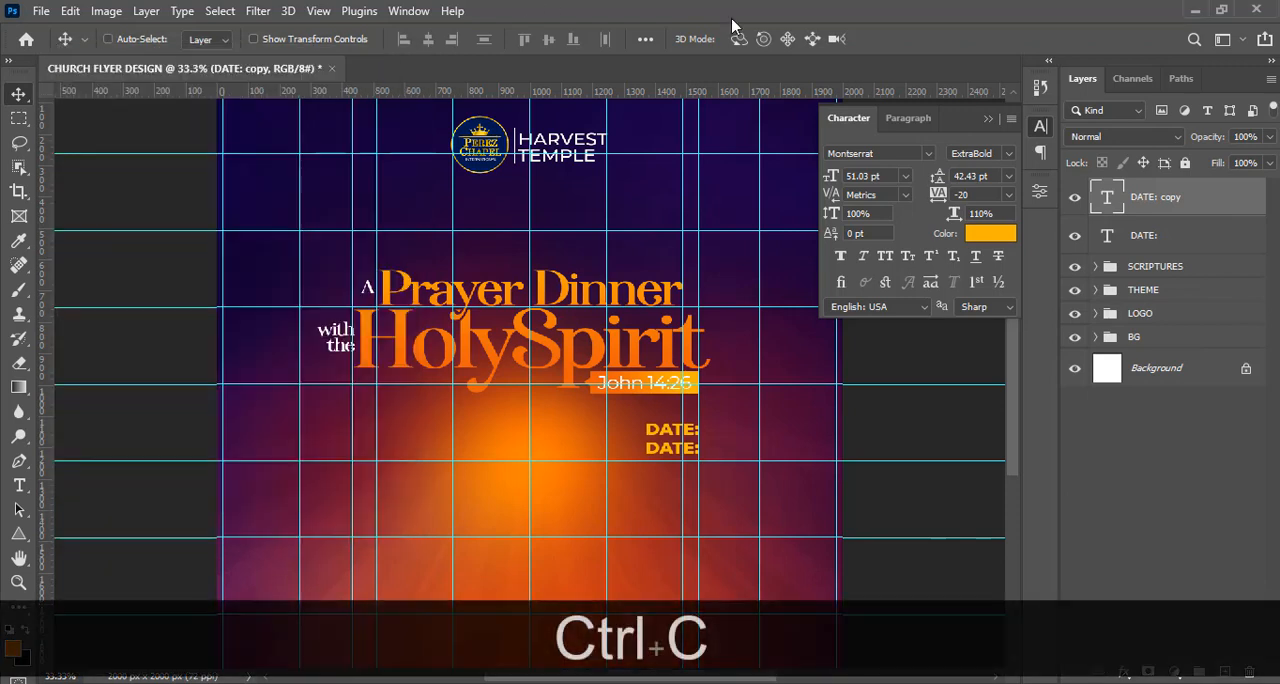
double_click(1108, 200)
key("ctrl+v")
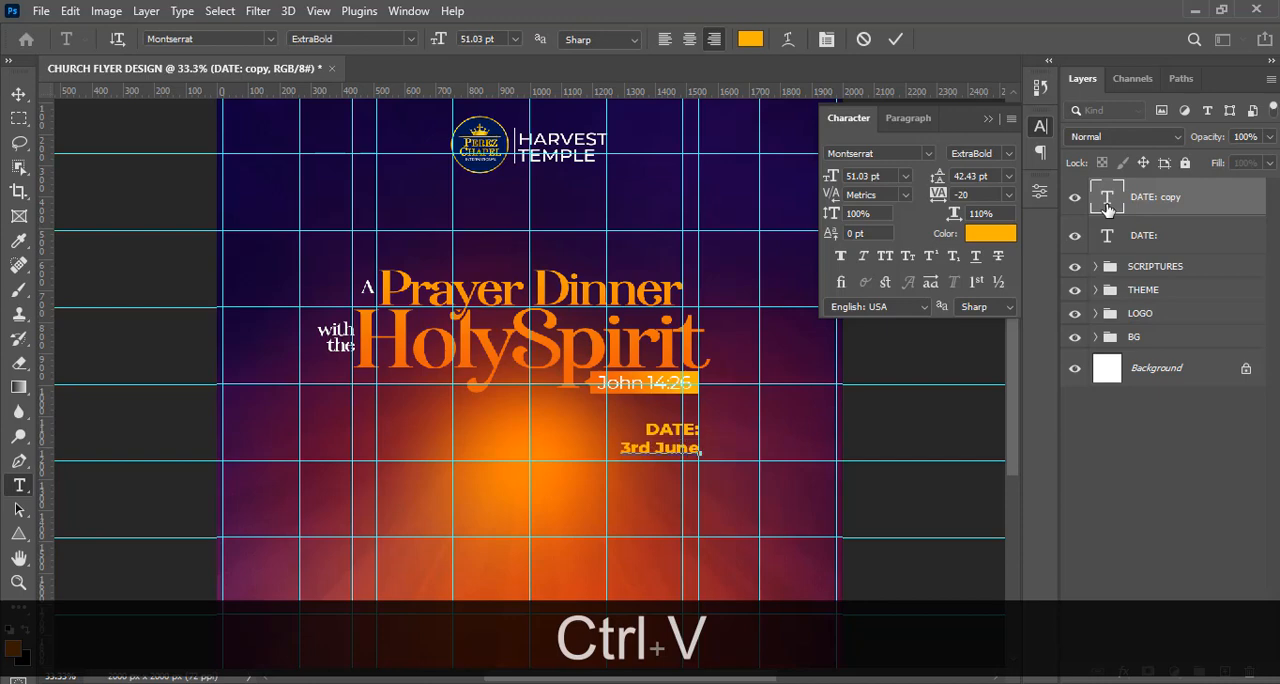
key("ctrl+Return")
key("v")
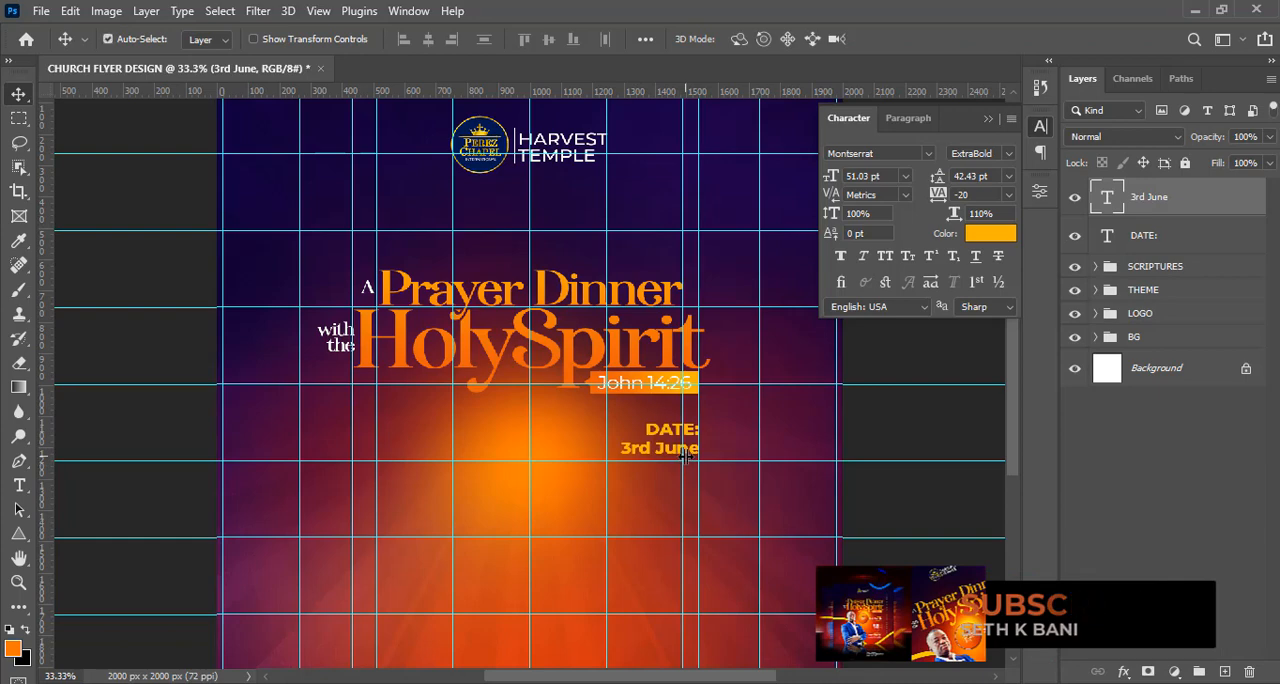
Scale the "3rd June" text up to about 68 pt, keeping its right edge on the guide.
key("ctrl+t")
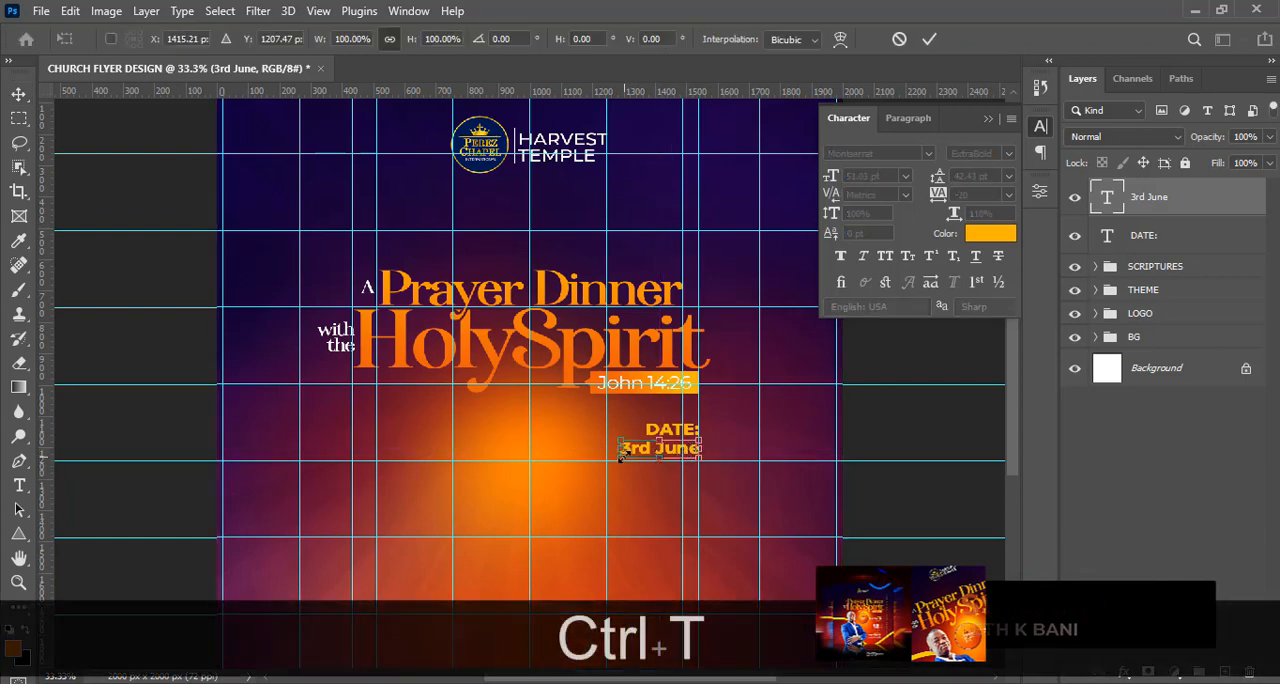
left_click_drag(617, 461, 598, 479)
key("Return")
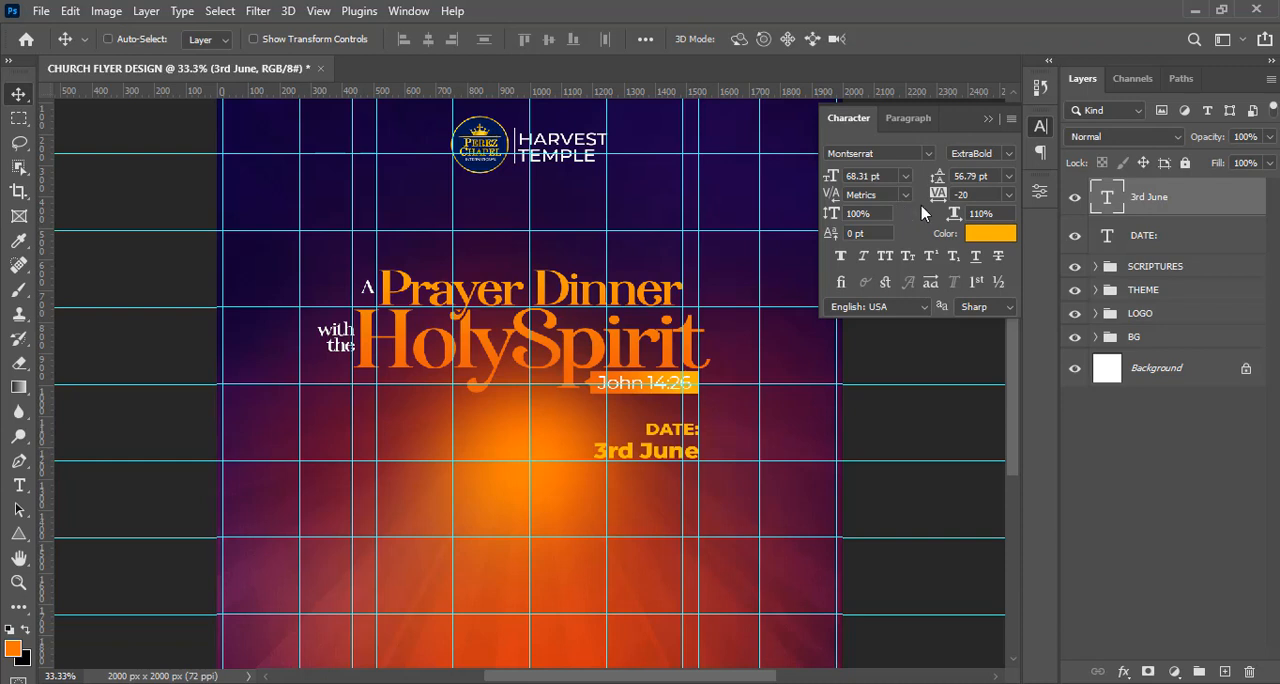
Set the "3rd June" text to Montserrat Bold and colour it white.
left_click(1007, 155)
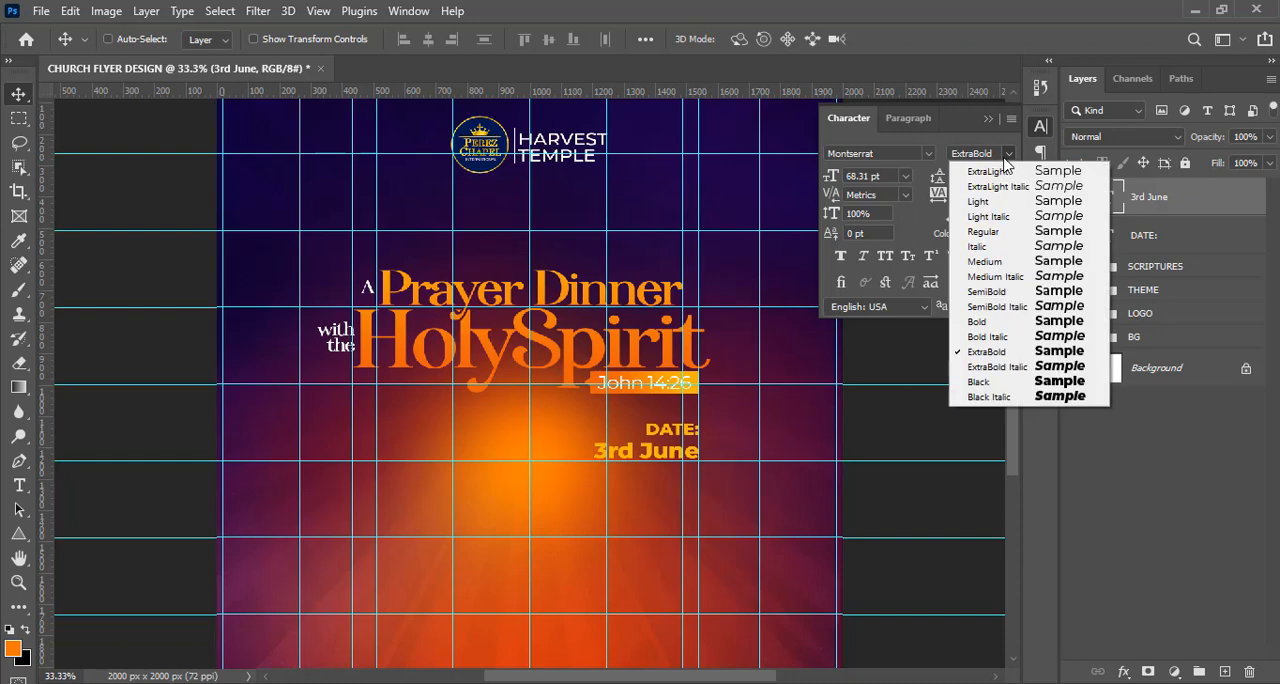
left_click(987, 324)
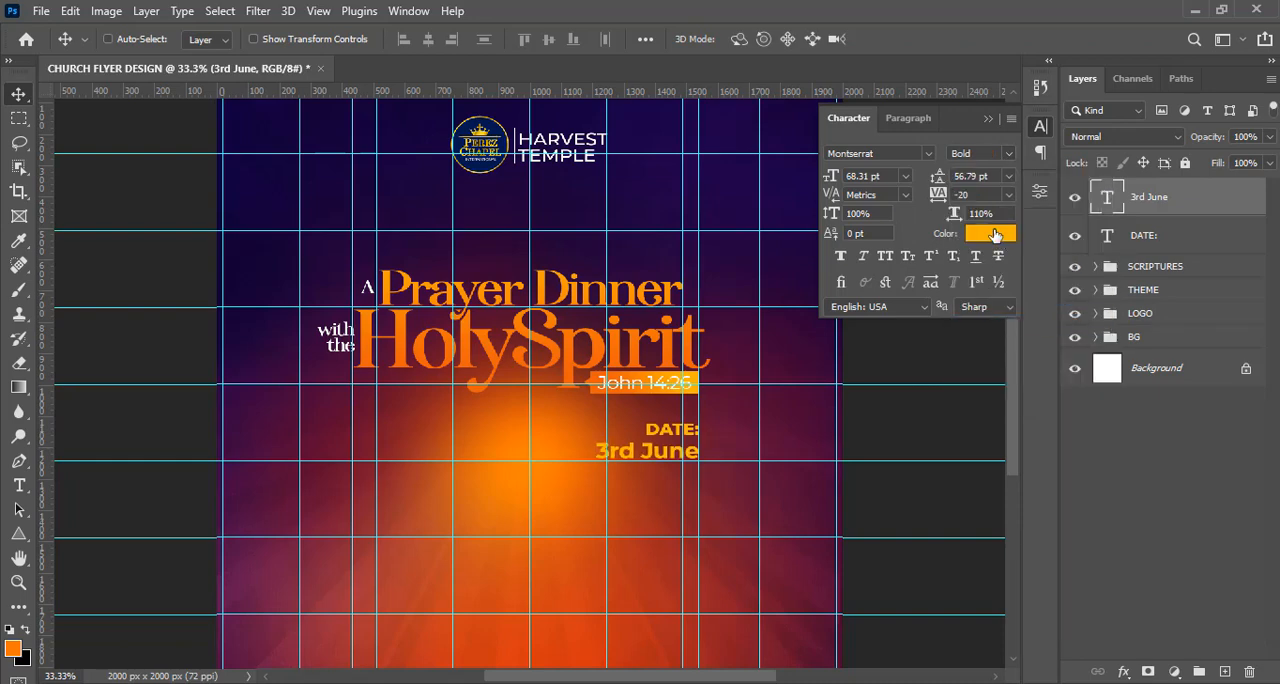
left_click(990, 236)
left_click_drag(784, 157, 694, 126)
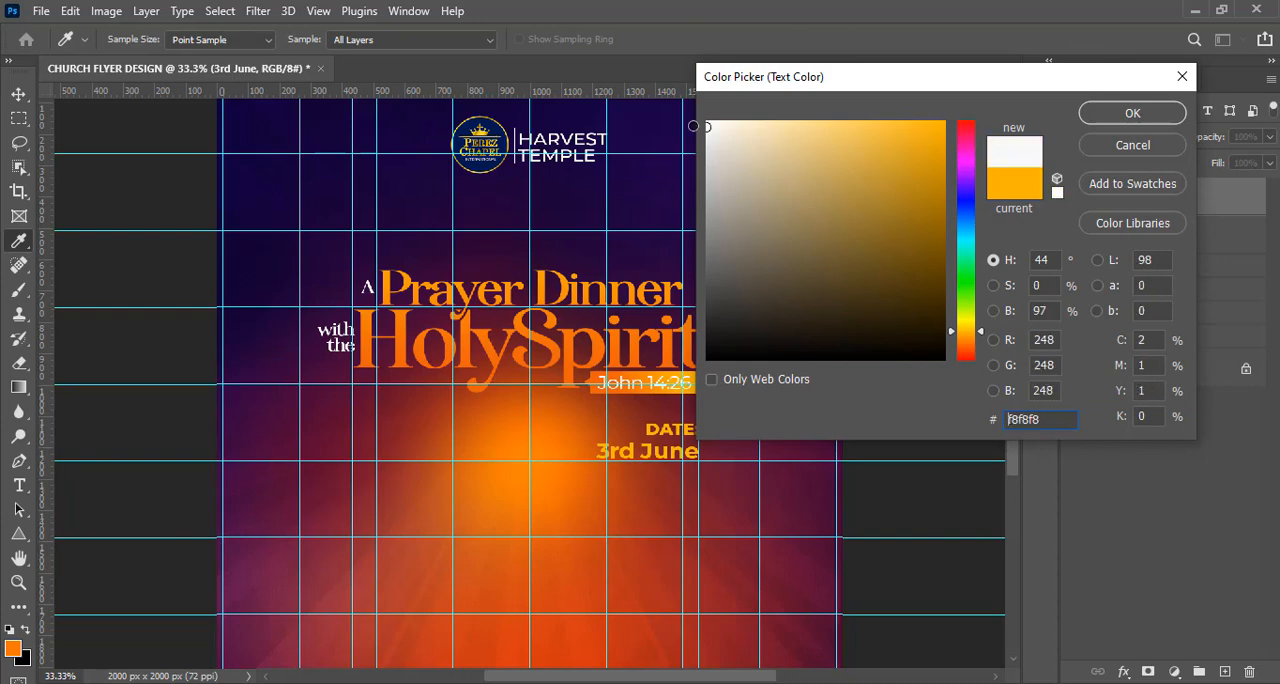
left_click(1132, 115)
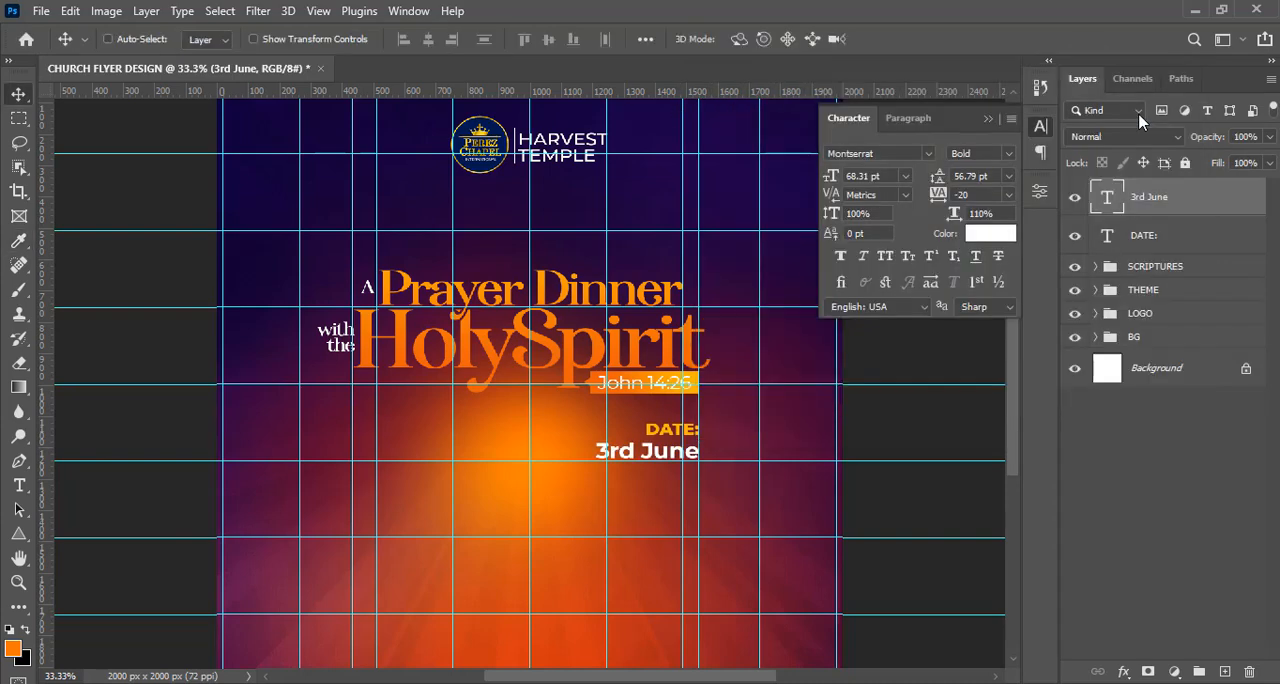
Nudge the "3rd June" text up slightly, closer to the "DATE:" label.
key("Up")
key("Up")
key("Up")
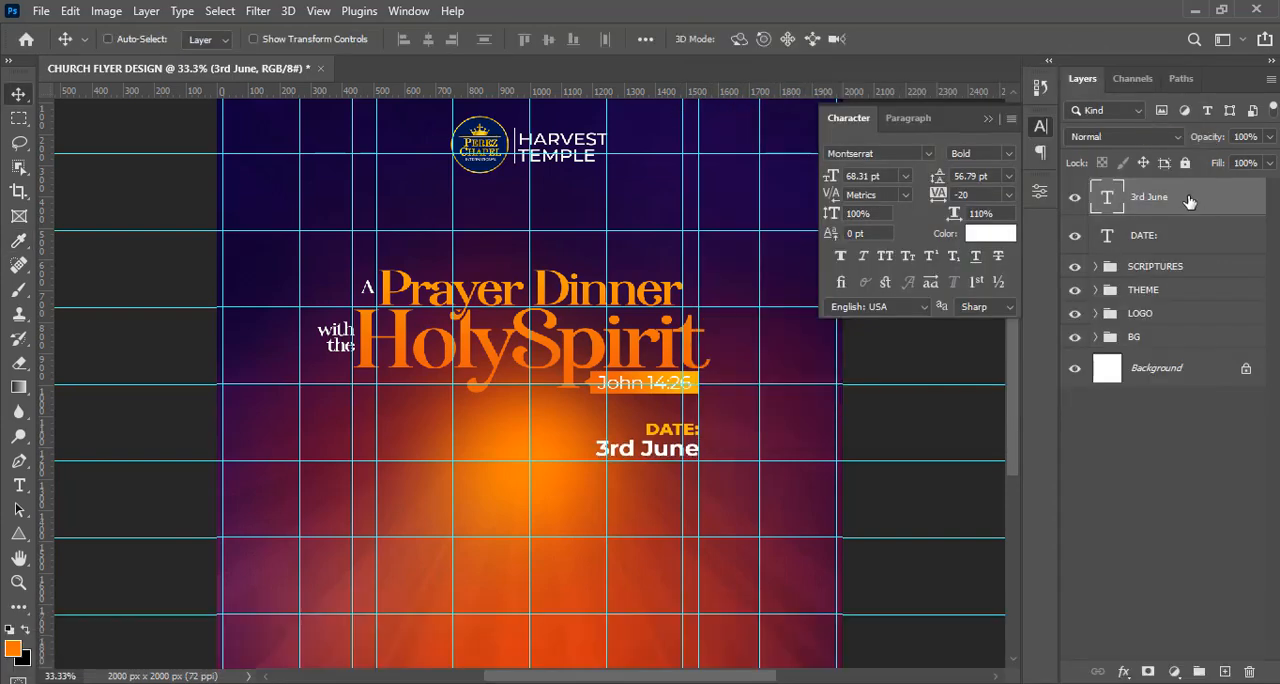
Duplicate the "3rd June" text layer and move the copy directly below the original.
key("ctrl+j")
key("v")
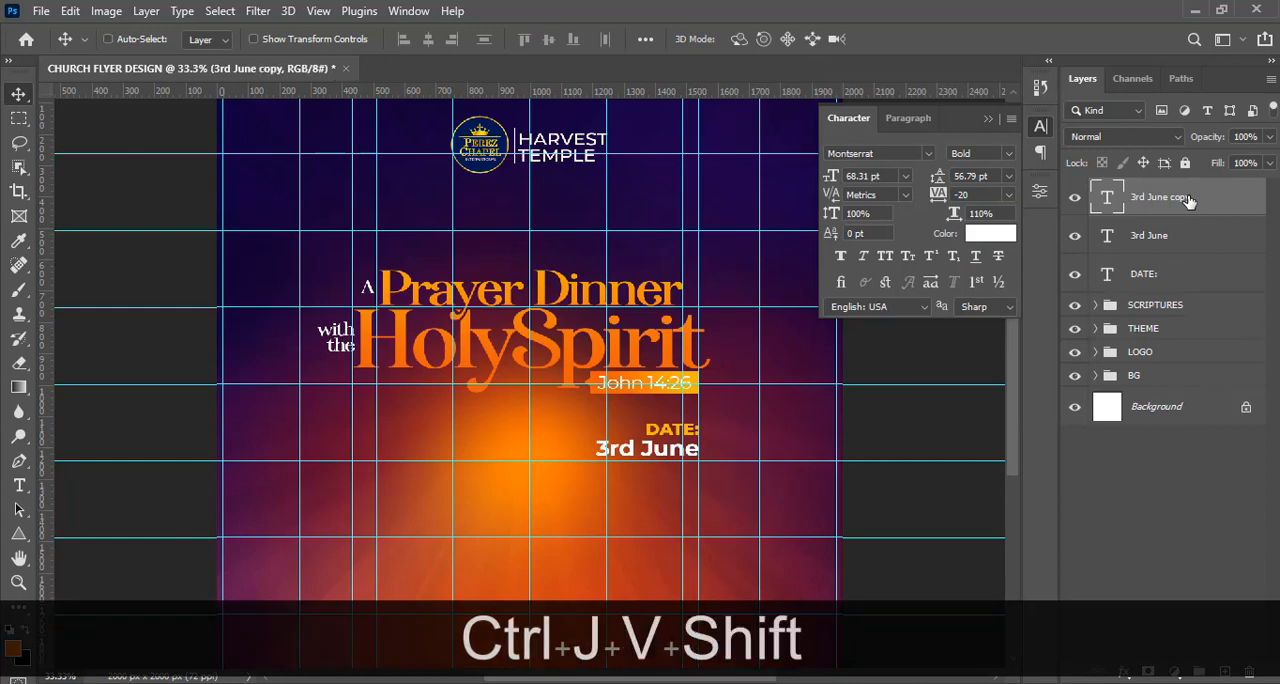
key("shift+Down")
key("shift+Down")
key("shift+Down")
key("shift+Down")
key("shift+Down")
key("shift+Down")
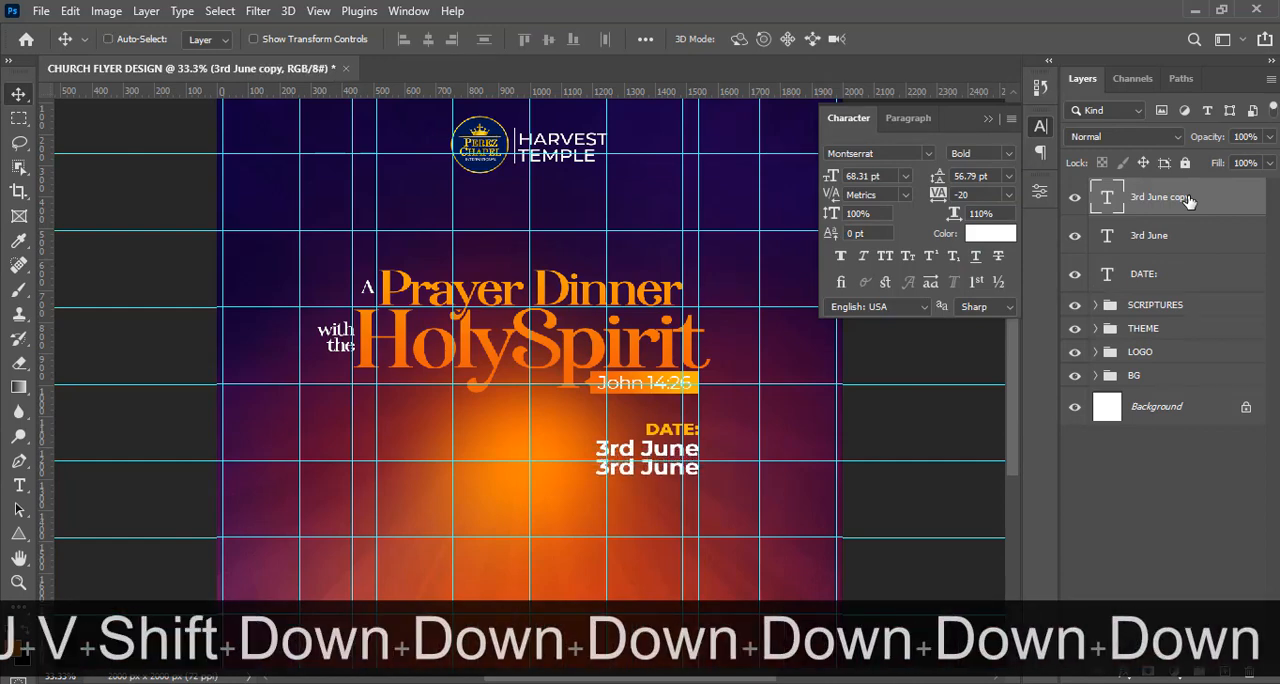
Replace the text of the duplicated "3rd June" layer with "2023" copied from 8.txt in Notepad.
key("alt+Tab")
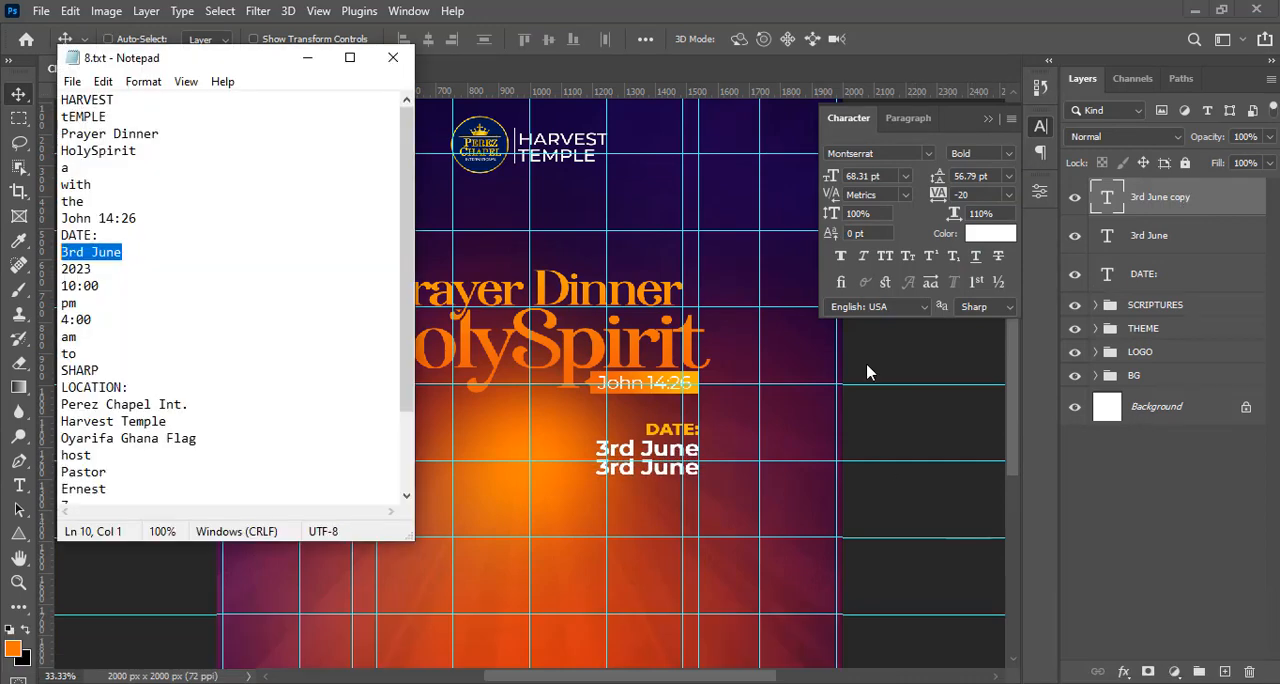
left_click_drag(93, 271, 45, 265)
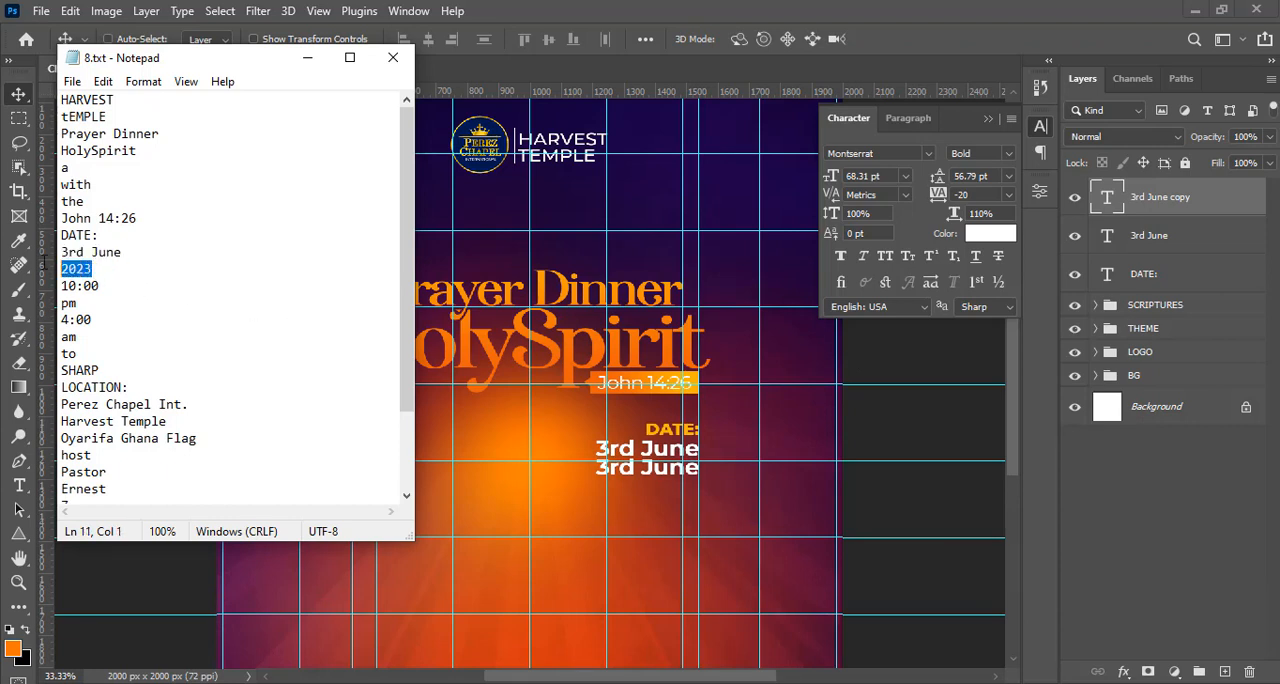
key("ctrl+c")
key("alt+Tab")
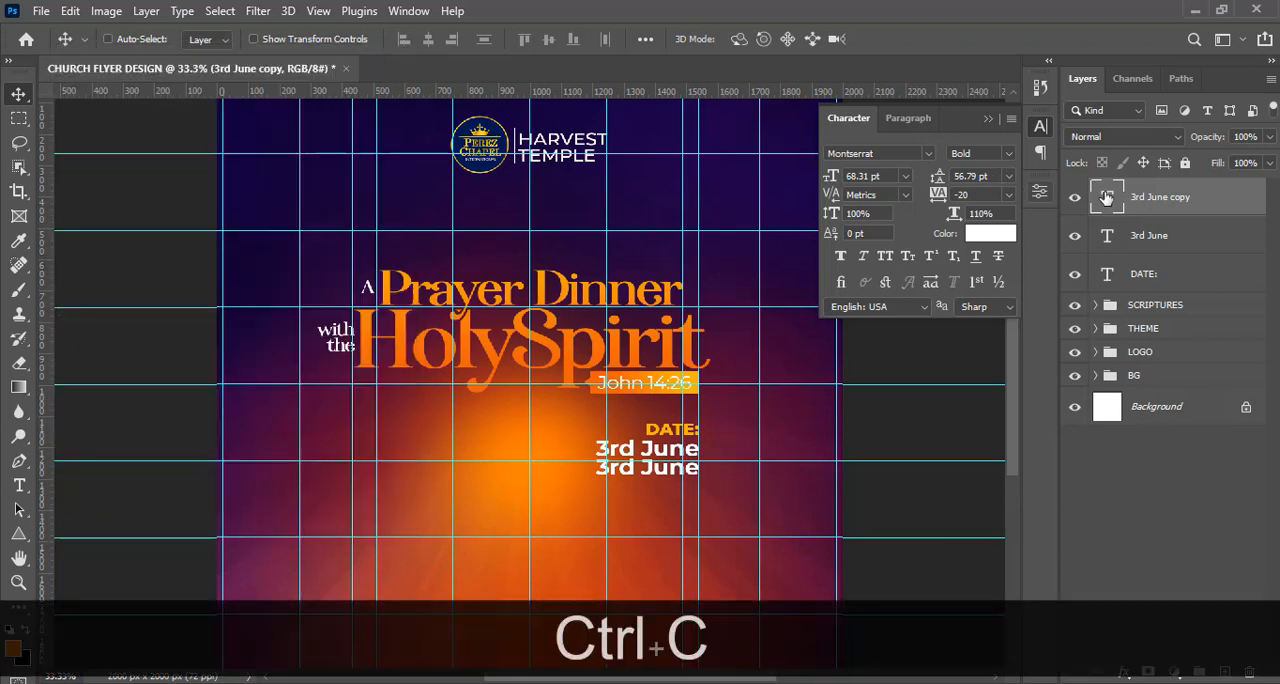
double_click(1107, 197)
key("ctrl+v")
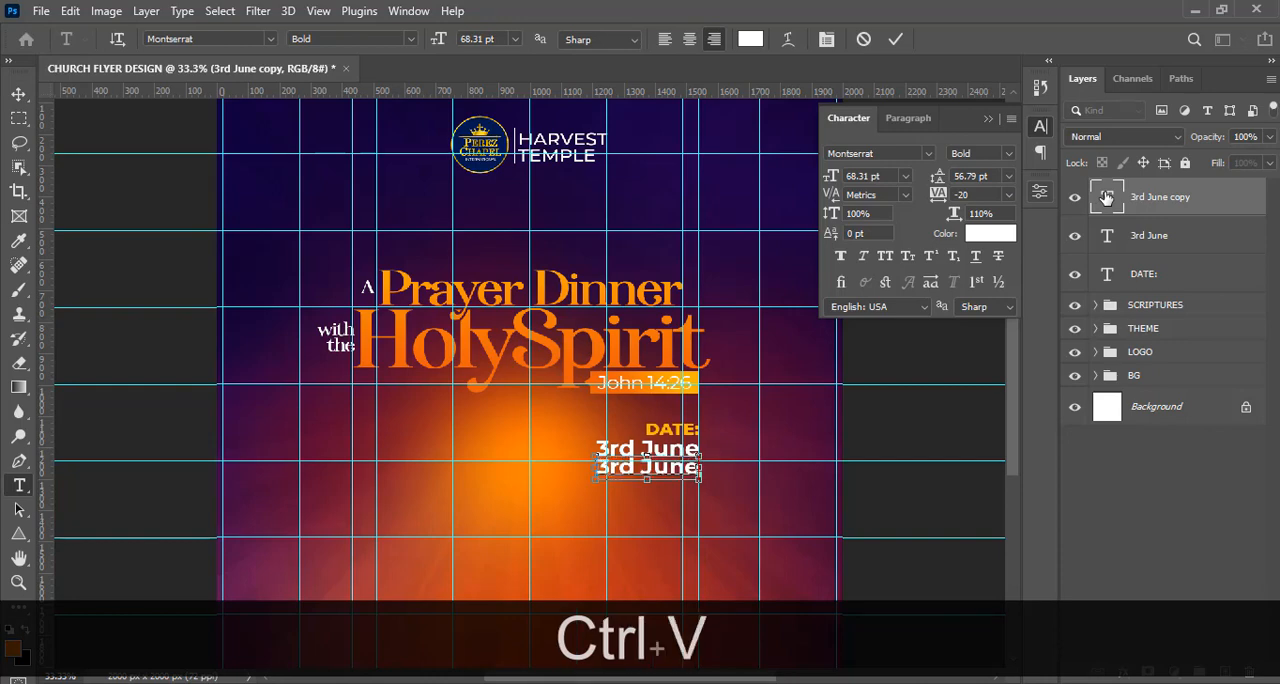
left_click(1107, 197)
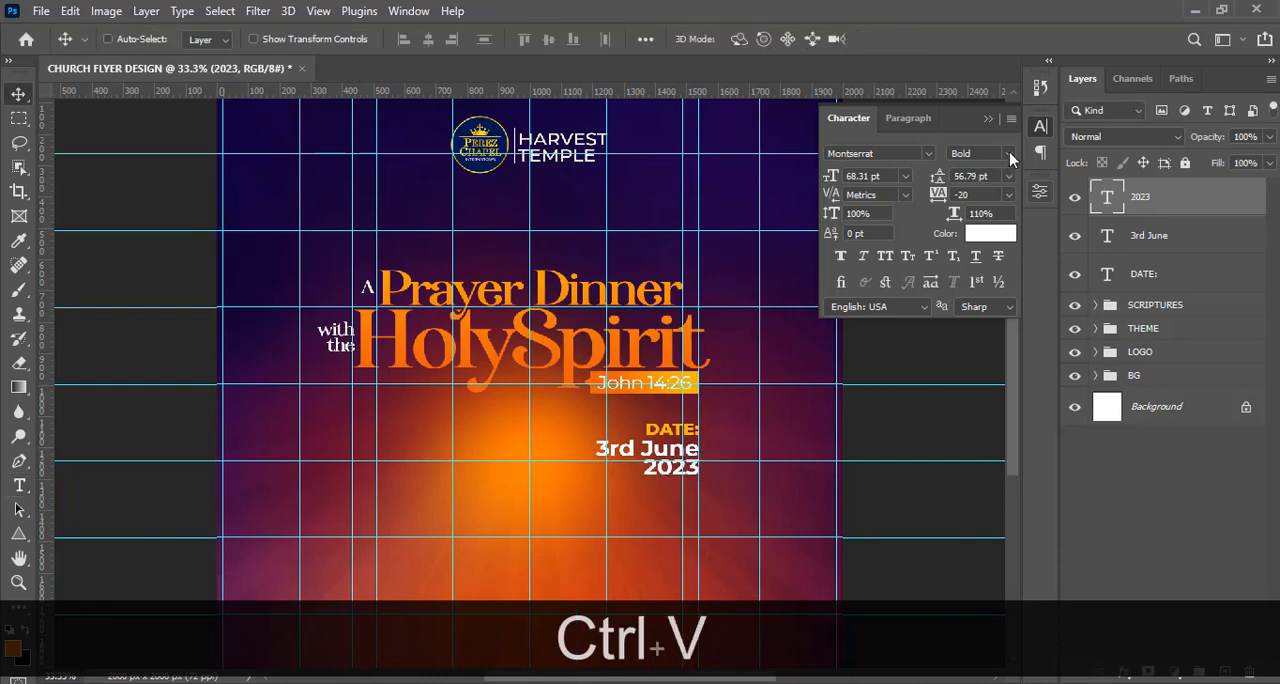
Set the "2023" text to Montserrat Regular and colour it #fbb600, sampled from the verse box's yellow end.
left_click(1009, 155)
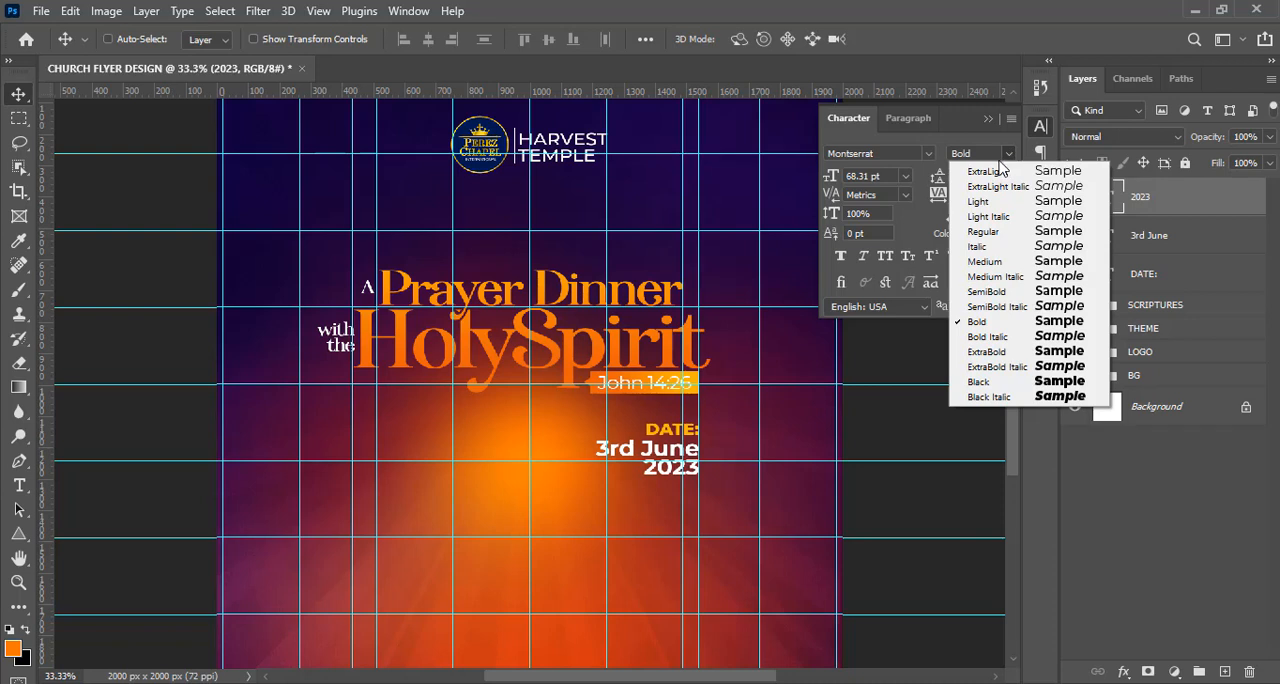
left_click(980, 235)
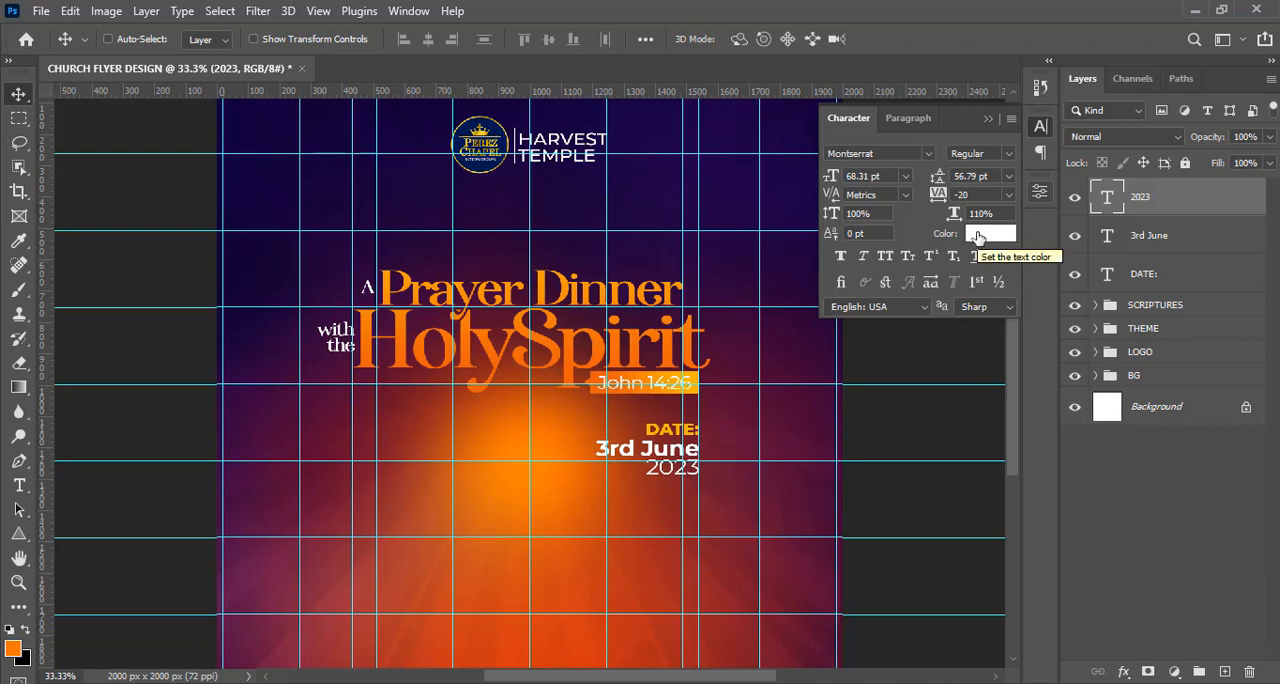
left_click(978, 236)
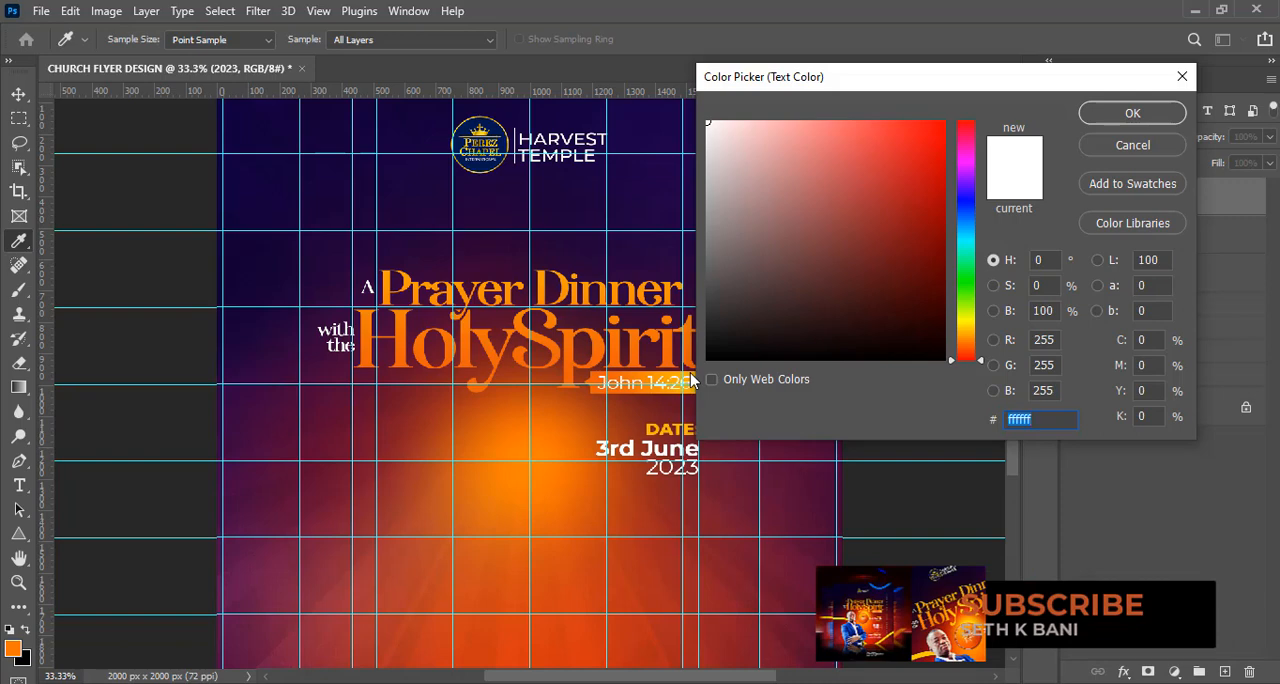
left_click_drag(926, 92, 998, 101)
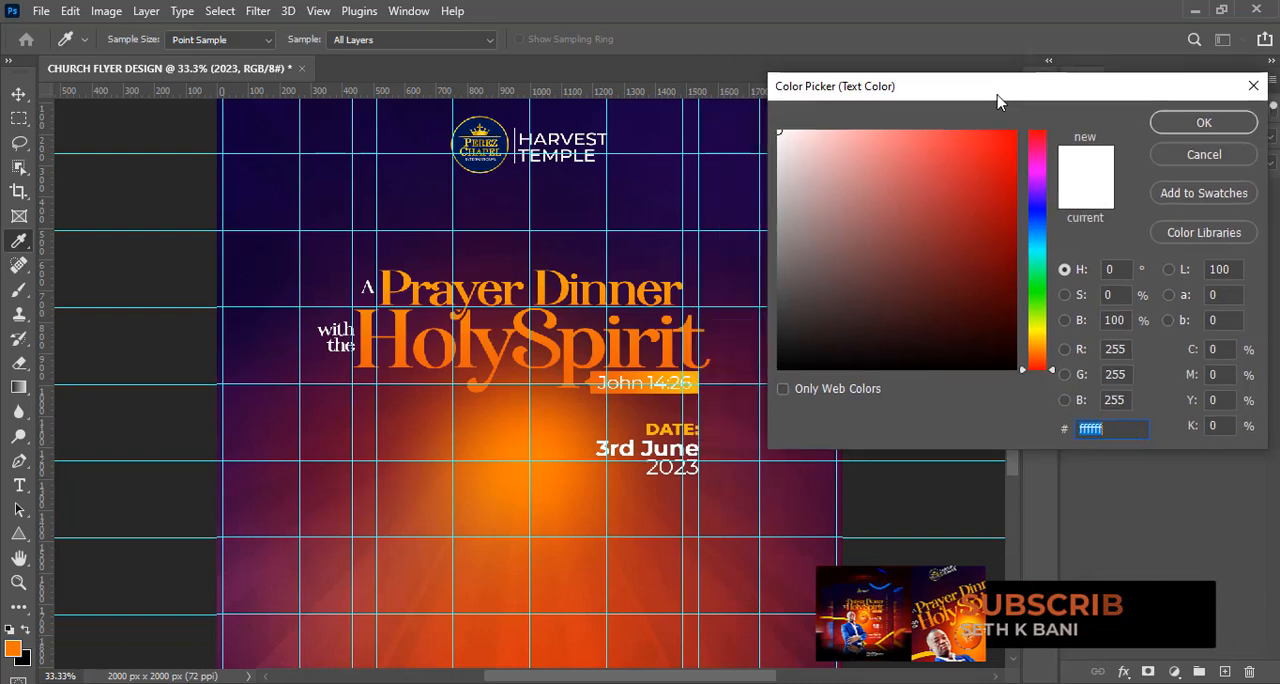
left_click(693, 378)
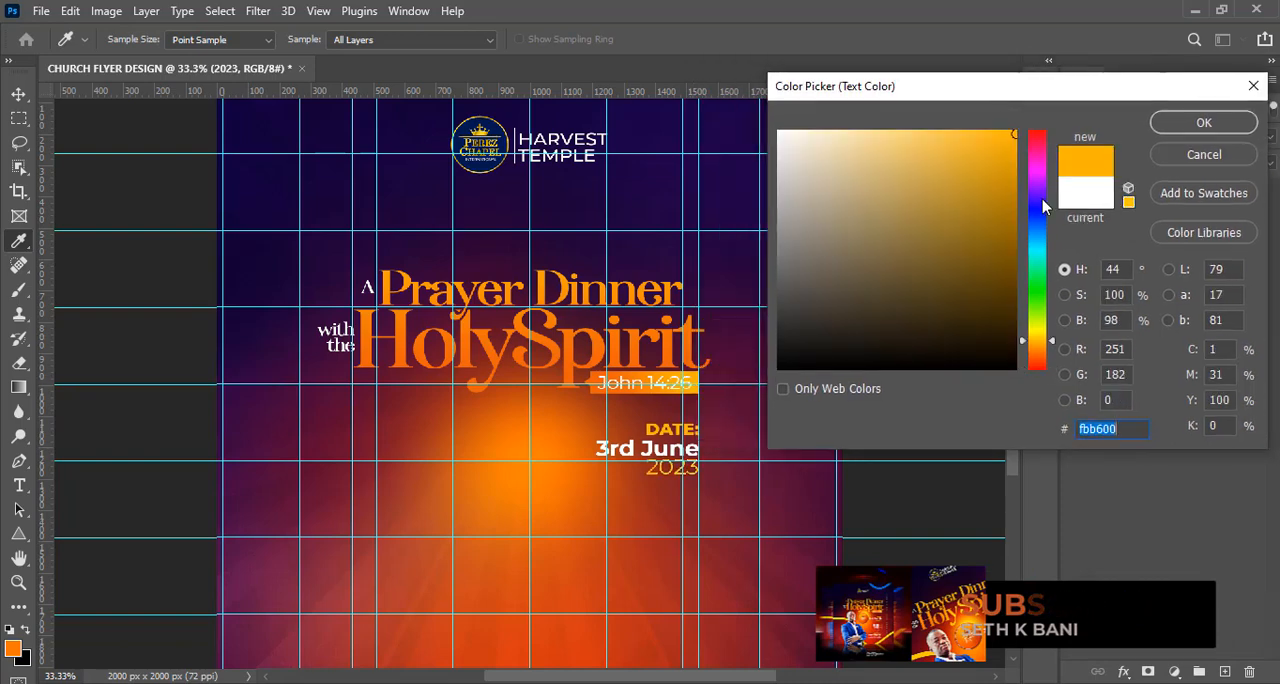
left_click(1220, 128)
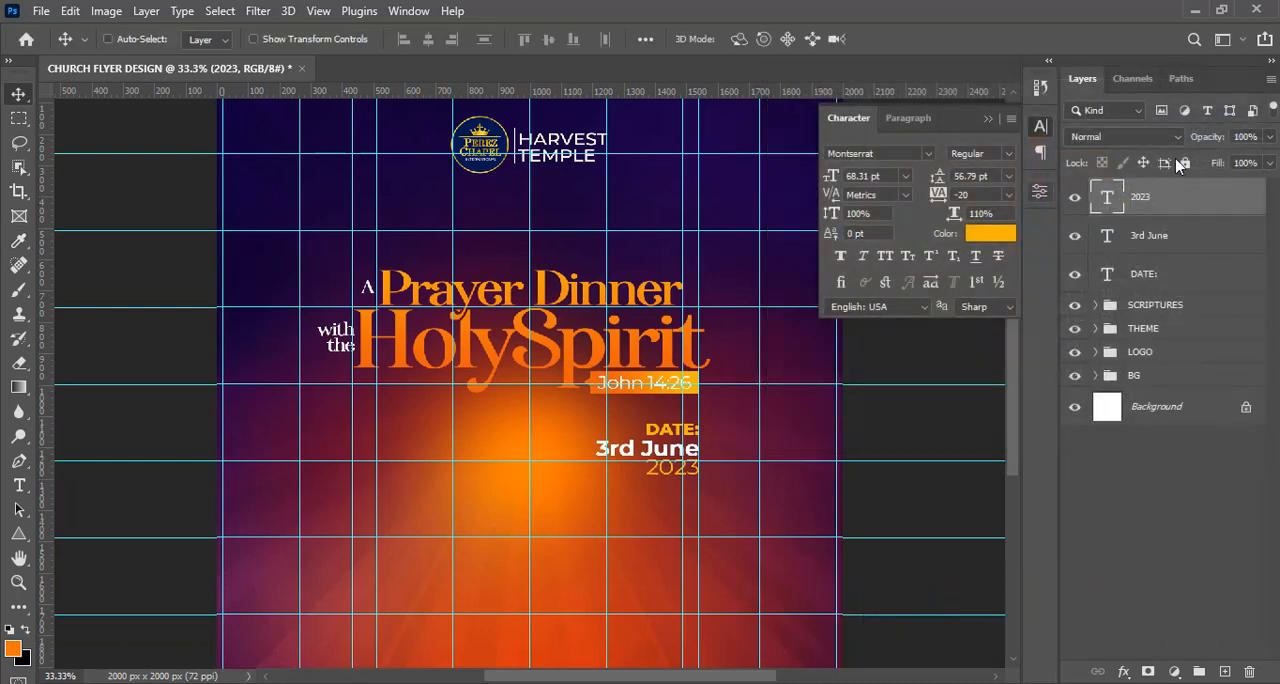
Hide the guides and nudge the "2023" text down slightly, away from "3rd June".
key("ctrl+h")
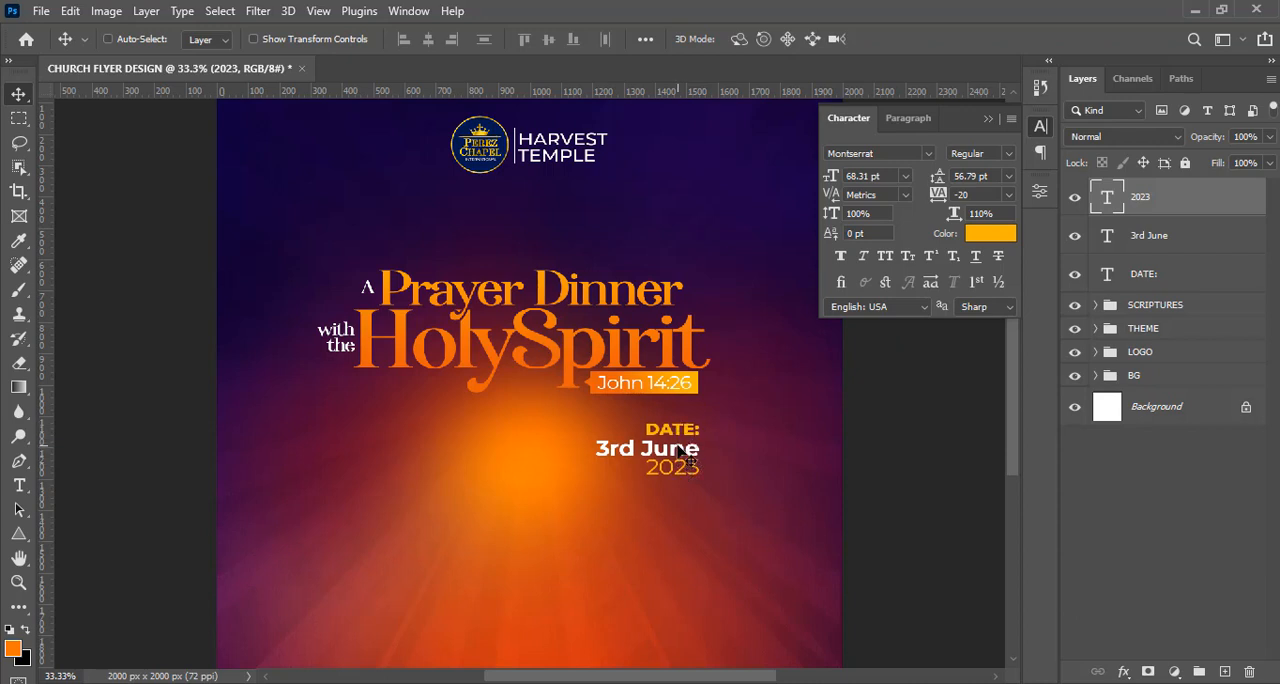
key("shift+Down")
key("shift")
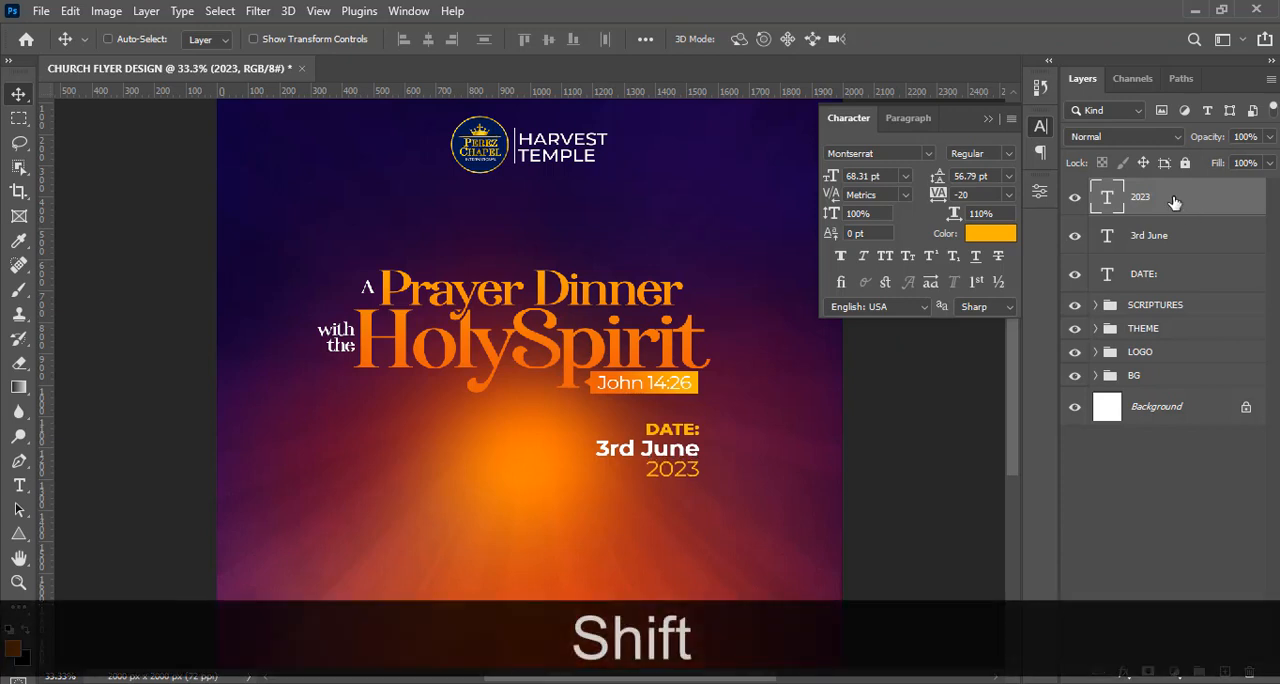
Nudge the "DATE:" text up slightly to widen its gap above "3rd June".
left_click(1150, 278, "shift")
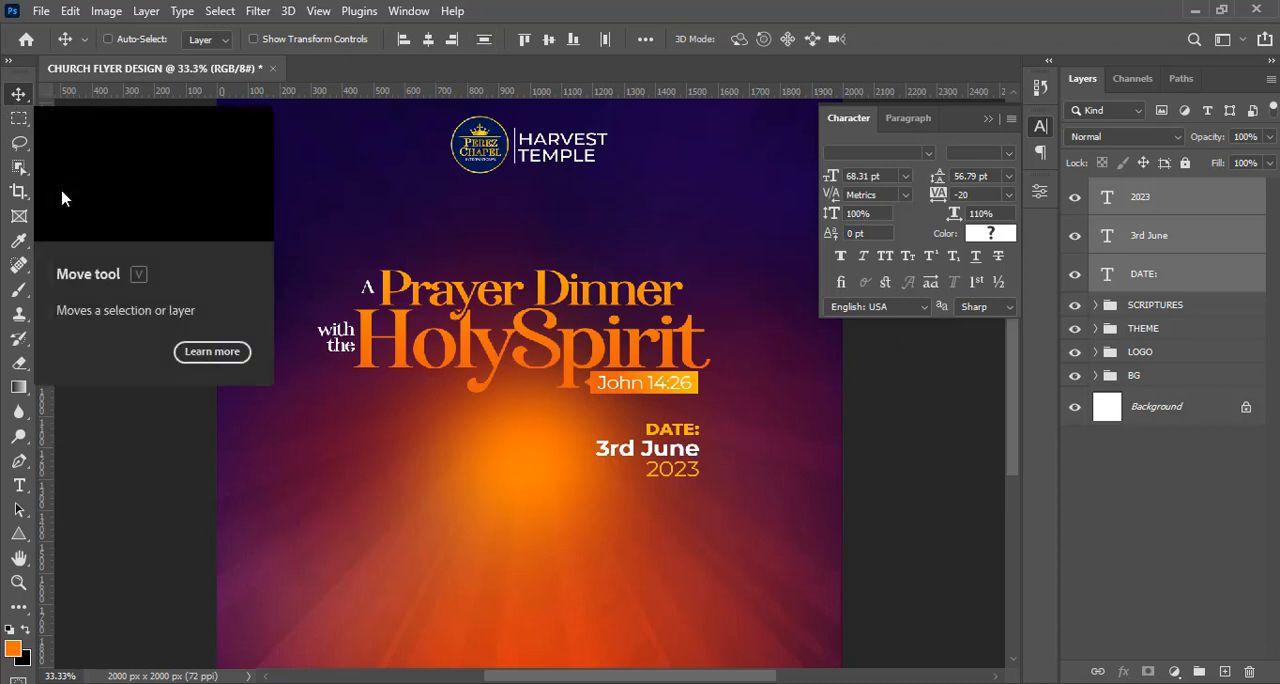
key("ctrl+equal")
key("ctrl+equal")
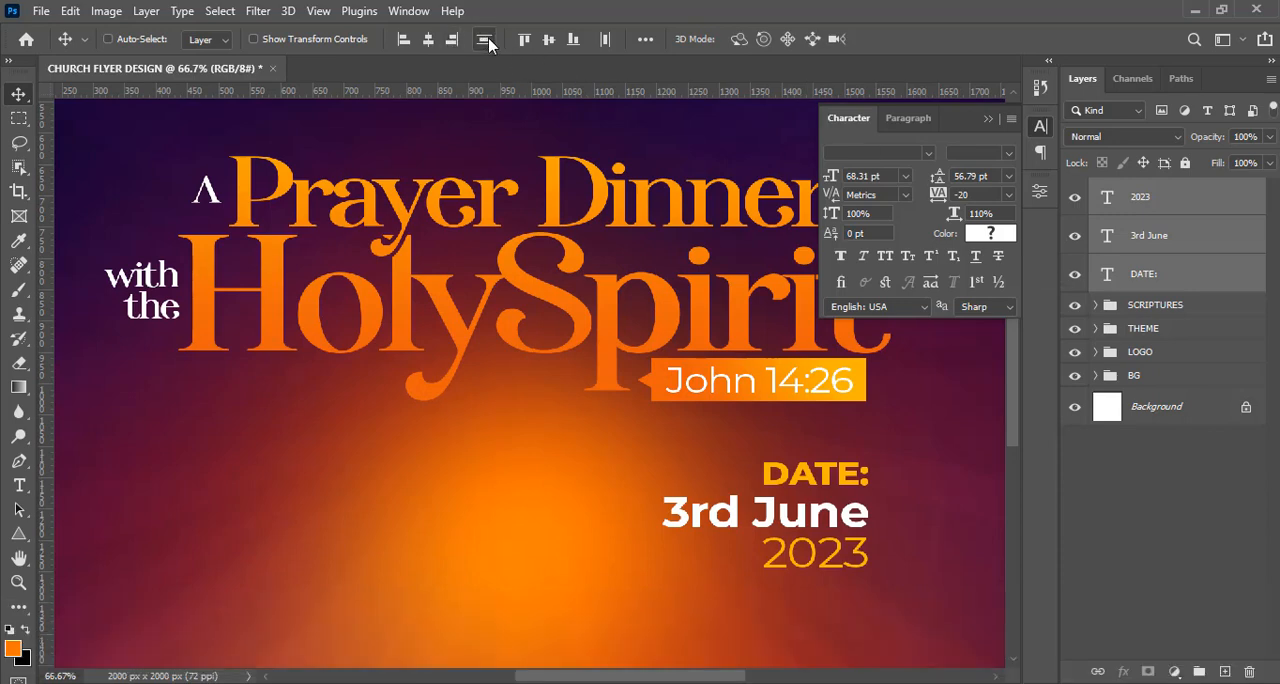
left_click(1145, 238)
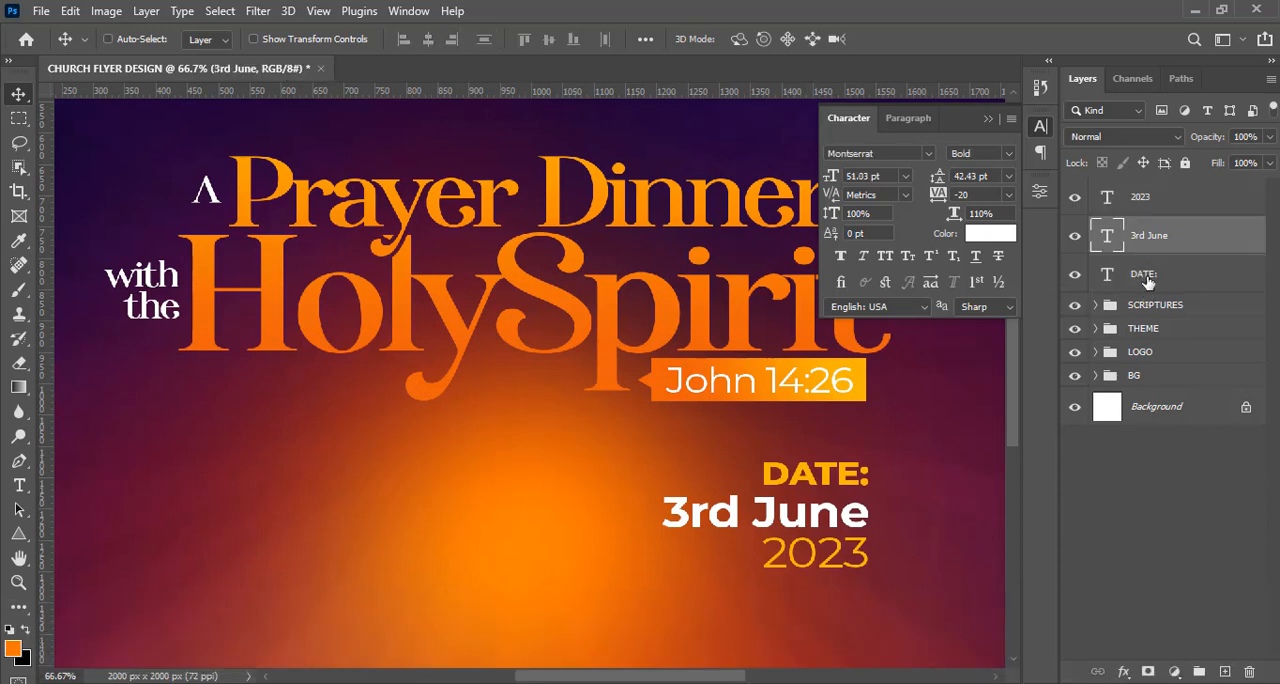
left_click(1147, 280)
key("shift+Down")
key("shift+Down")
key("Up")
key("Up")
key("Up")
key("Up")
key("Up")
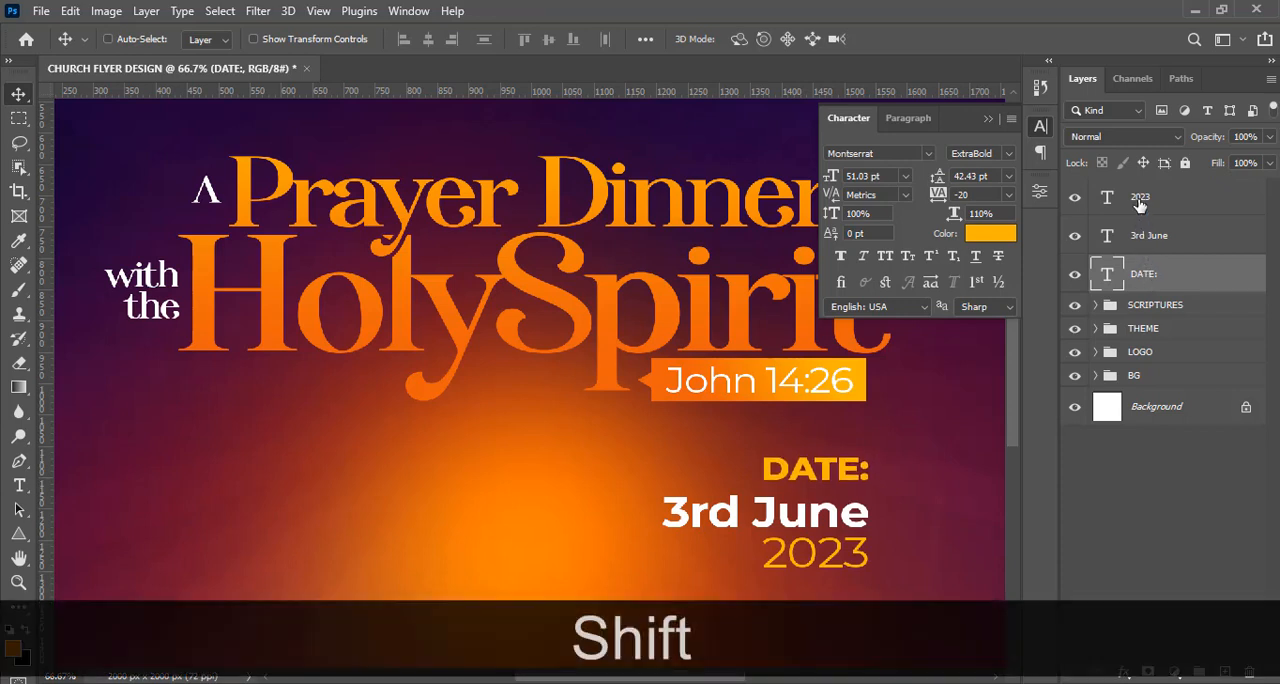
Distribute the "DATE:", "3rd June" and "2023" layers evenly in the vertical direction, and nudge "3rd June" up one step.
left_click(1140, 204, "shift")
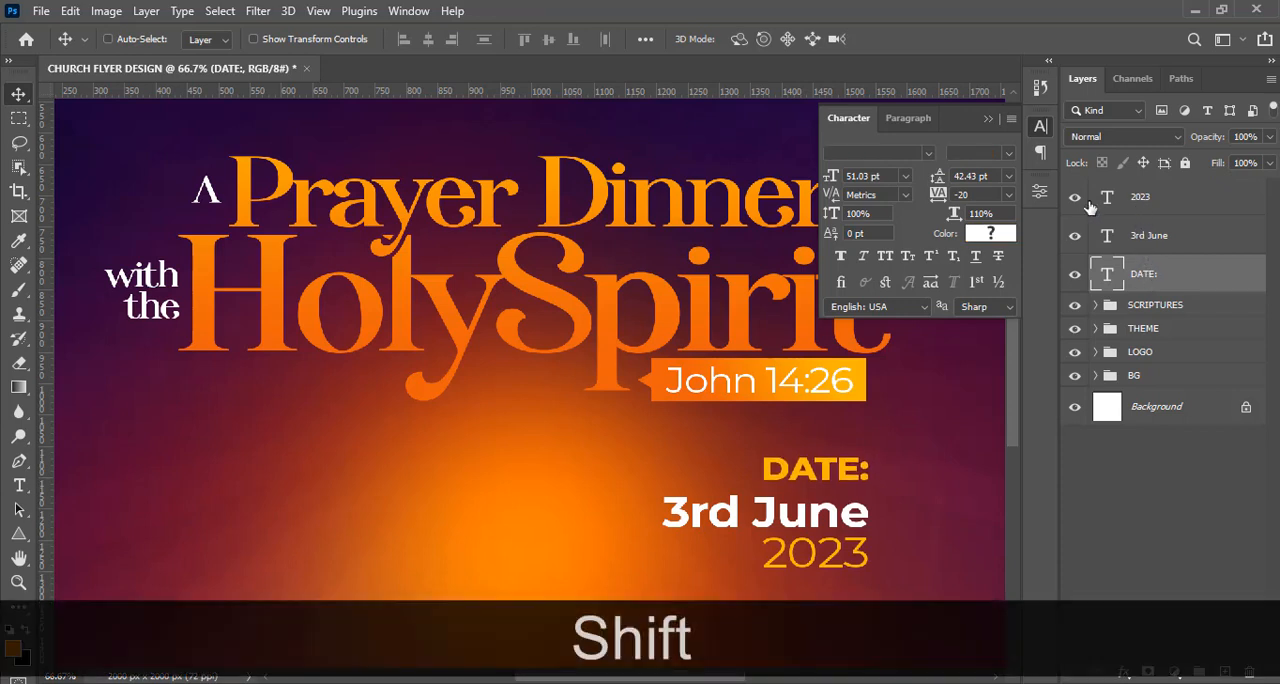
left_click(482, 42)
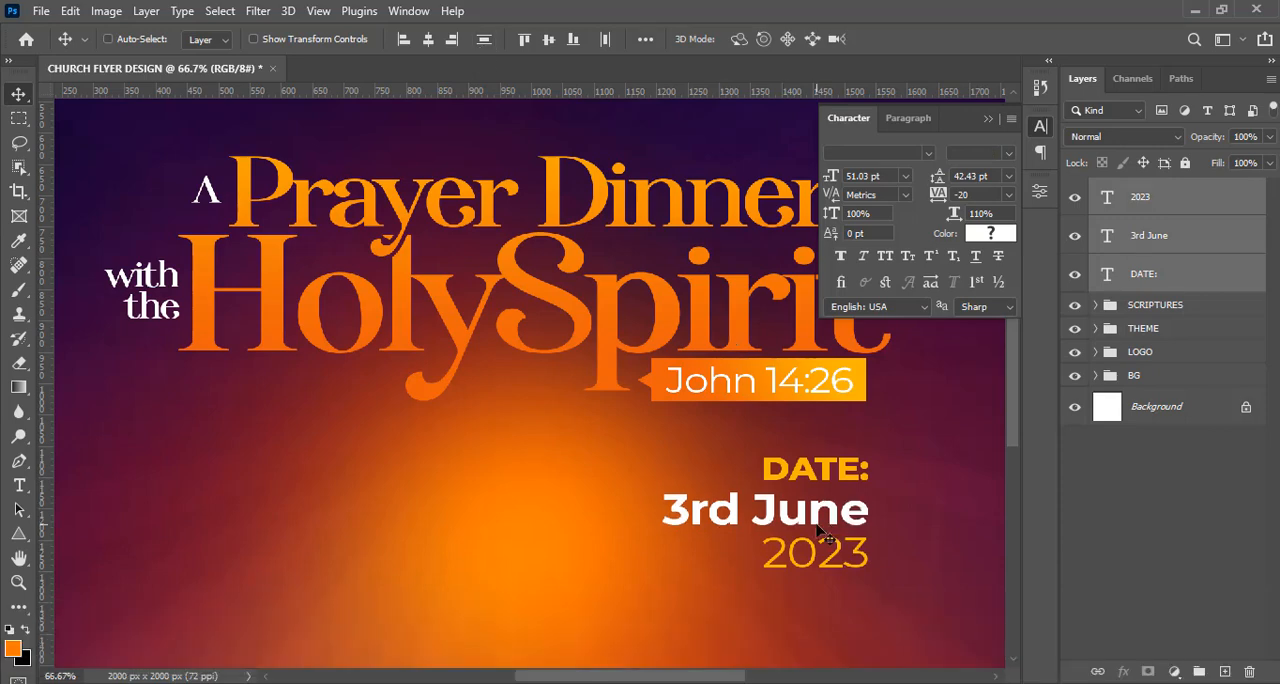
left_click(1156, 242)
left_click(1156, 243)
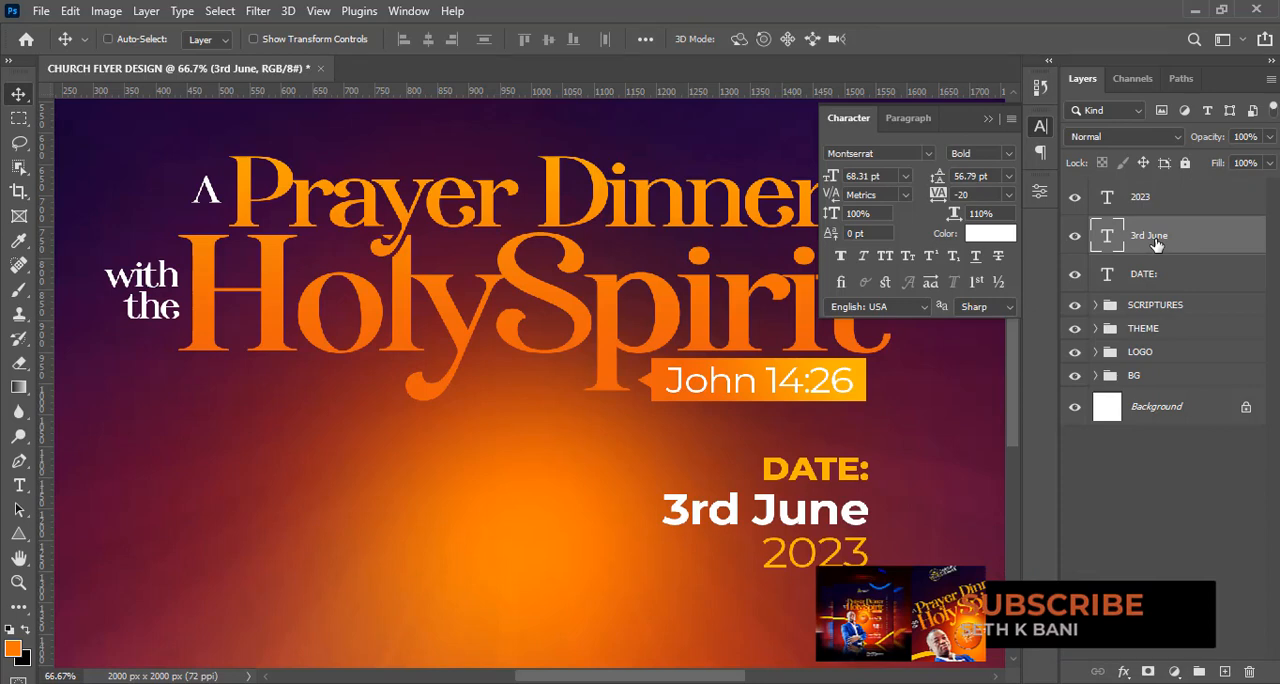
key("Up")
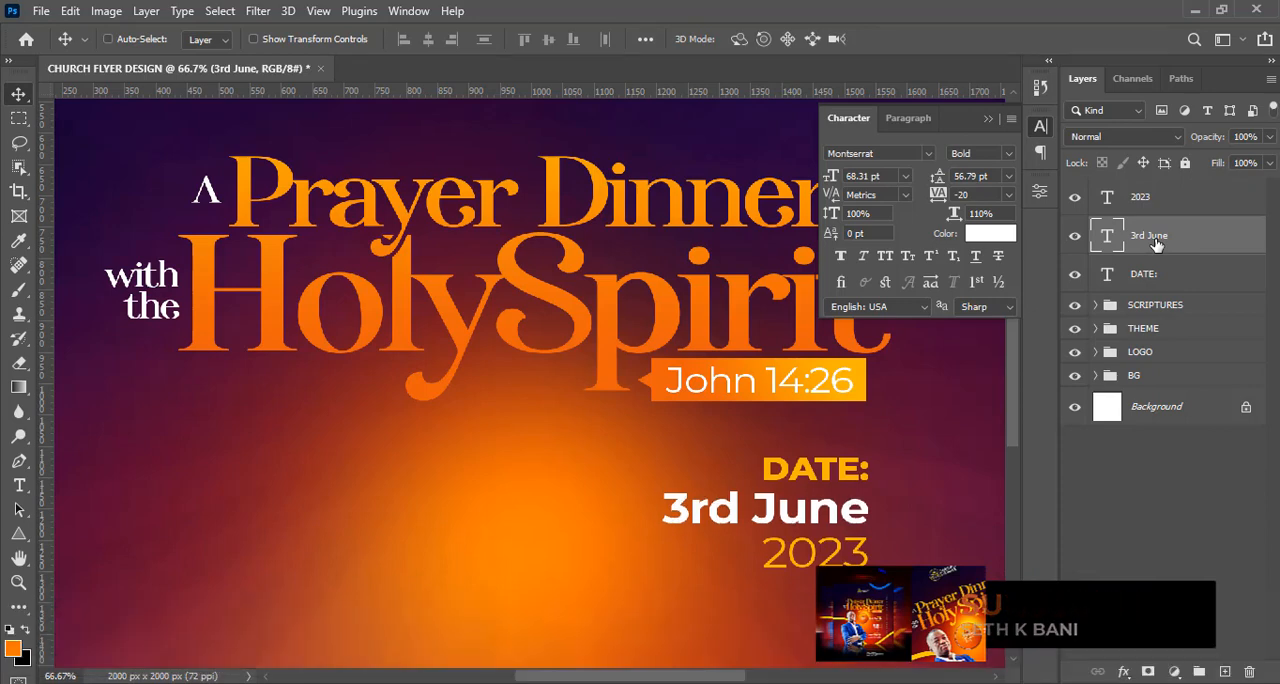
Draw a thin vertical rectangle about 3 px wide and 110 px high just right of the date text.
left_click(18, 540)
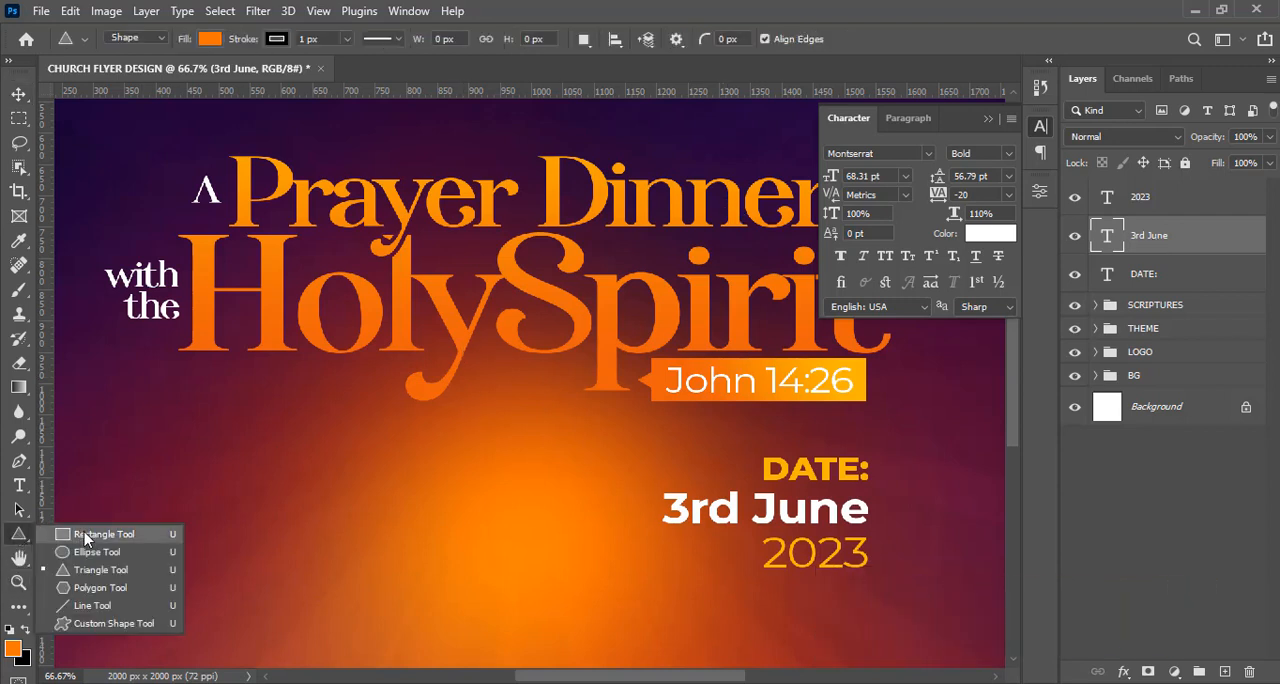
left_click(86, 532)
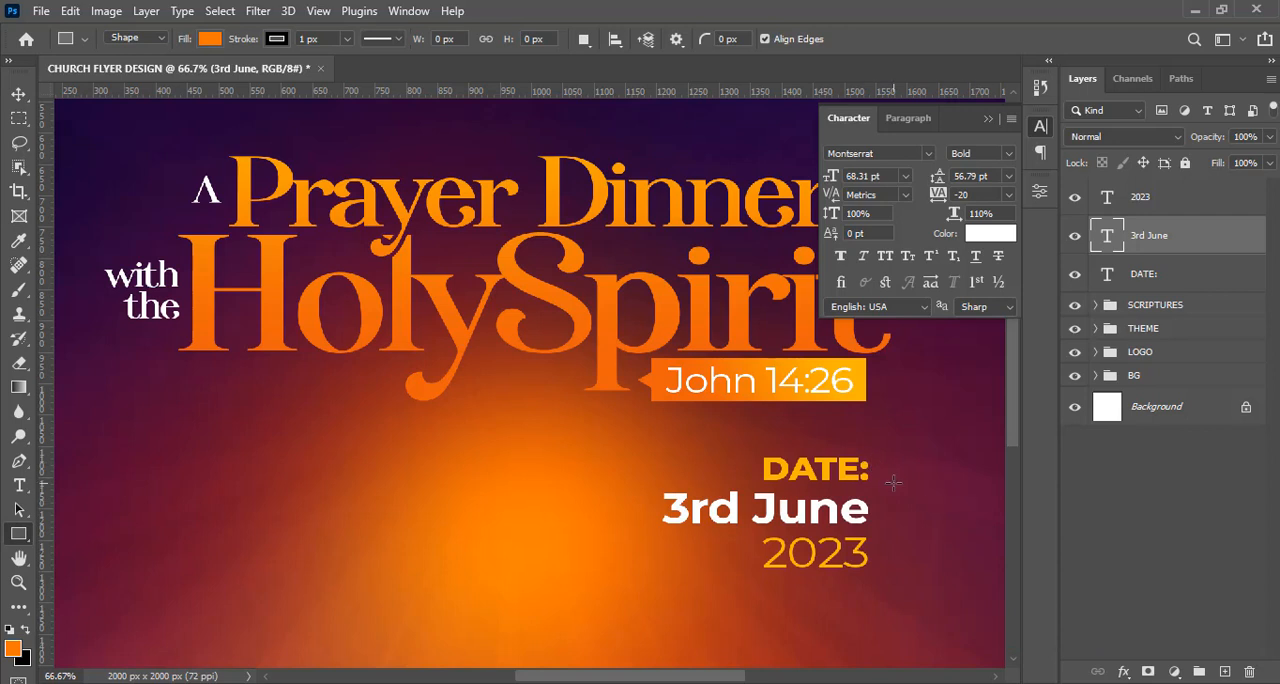
left_click_drag(881, 482, 883, 547)
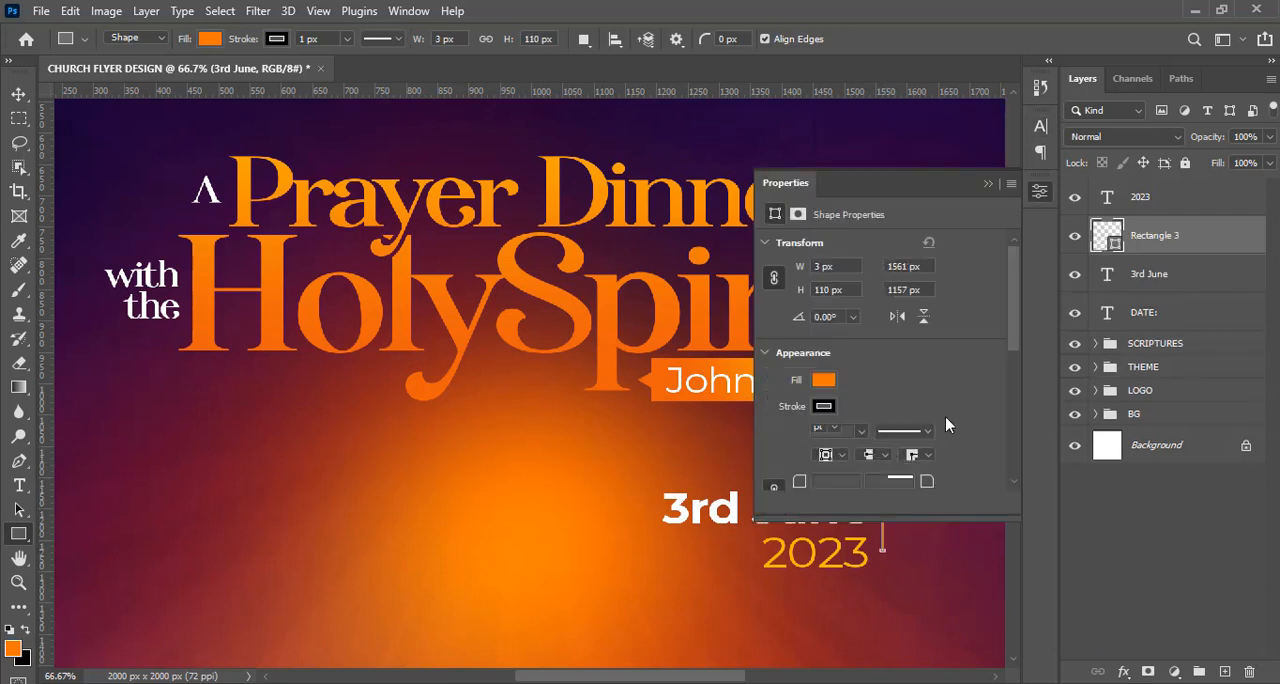
left_click(987, 184)
Remove the stroke from the thin vertical rectangle beside the date and fill it with yellow-orange fbb600.
left_click(274, 40)
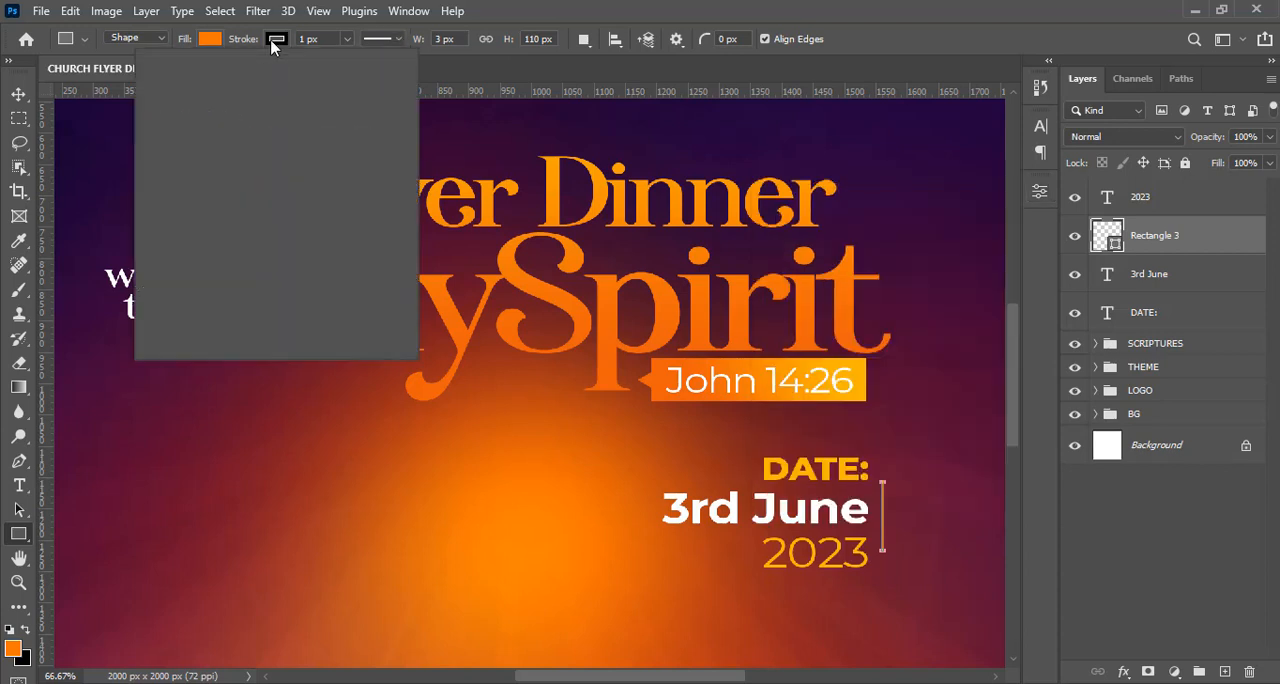
left_click(167, 75)
left_click(210, 39)
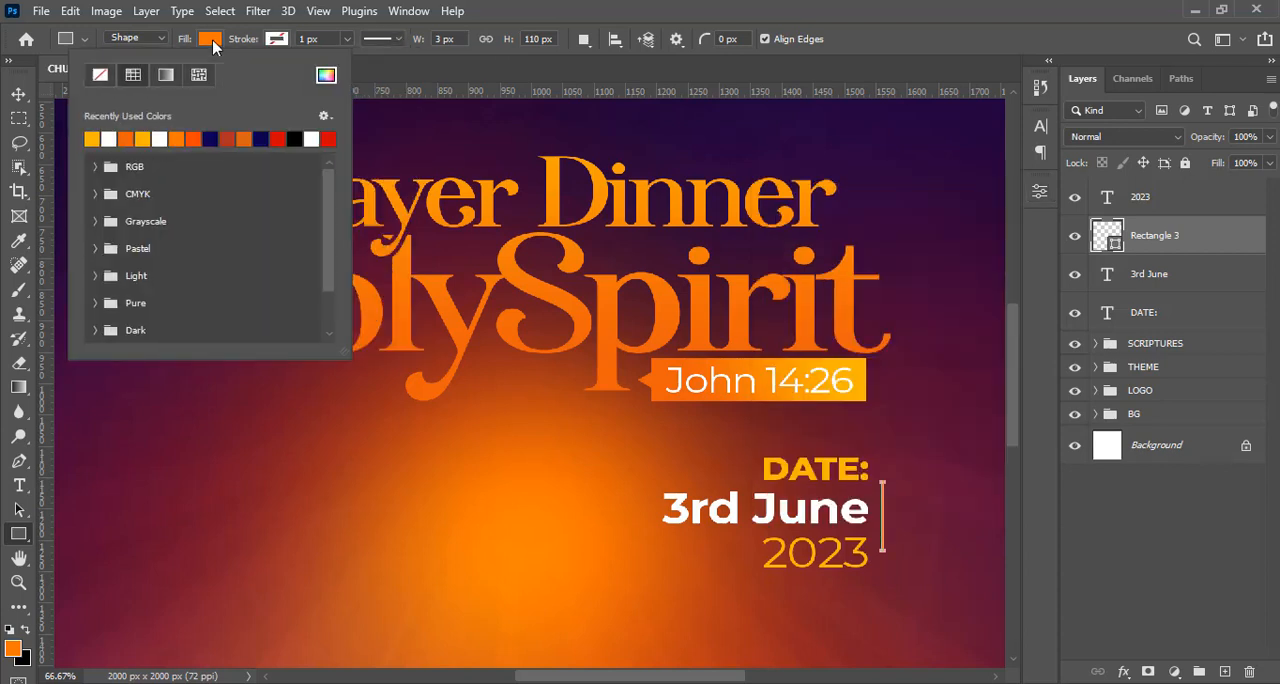
left_click(92, 138)
left_click(326, 75)
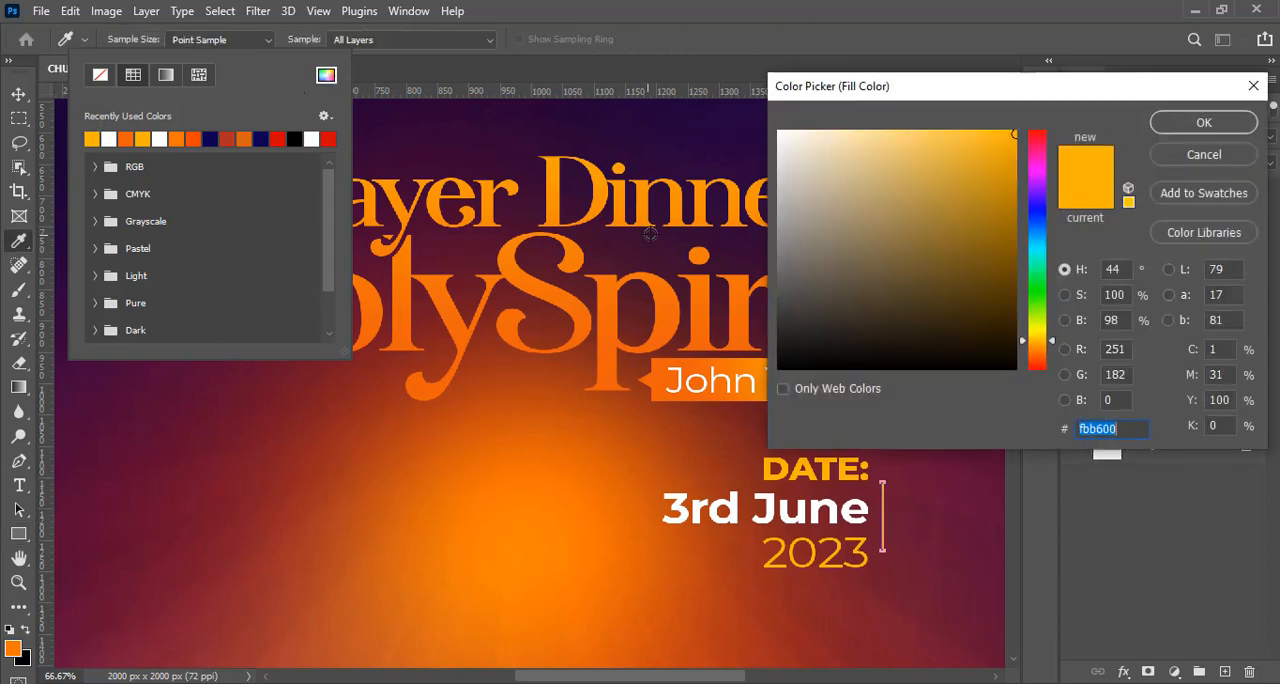
left_click_drag(832, 89, 1037, 177)
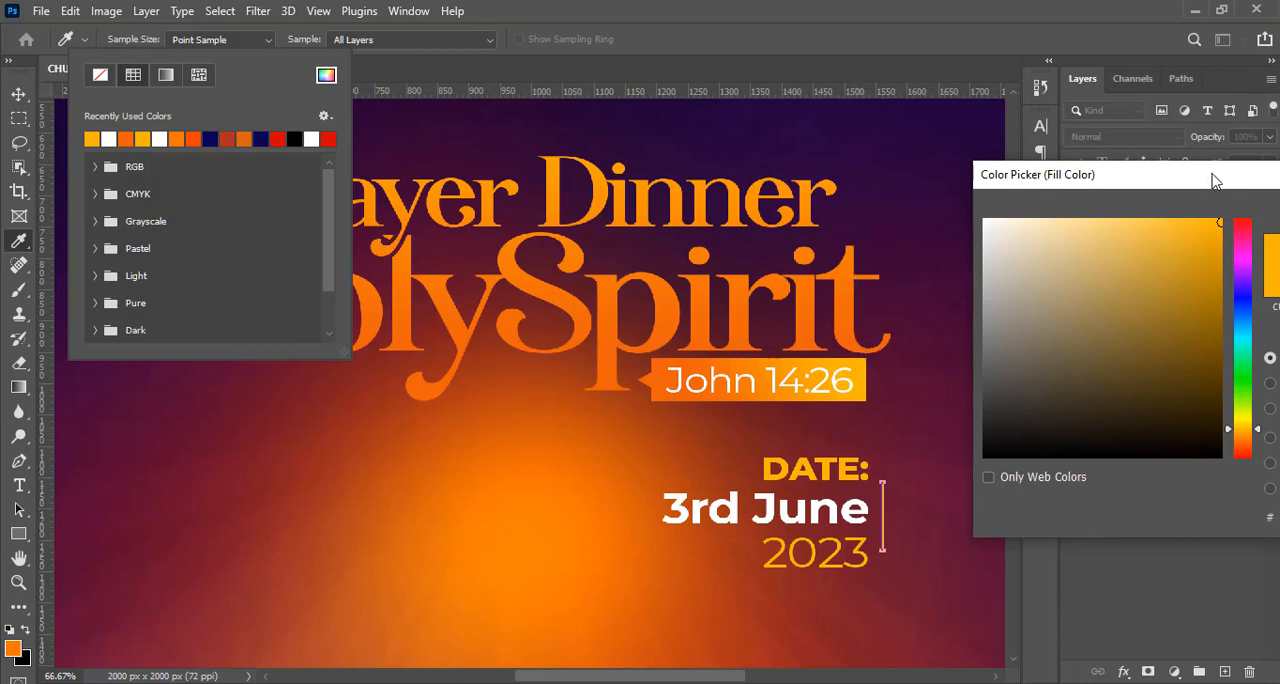
left_click_drag(1214, 177, 937, 192)
left_click(1100, 227)
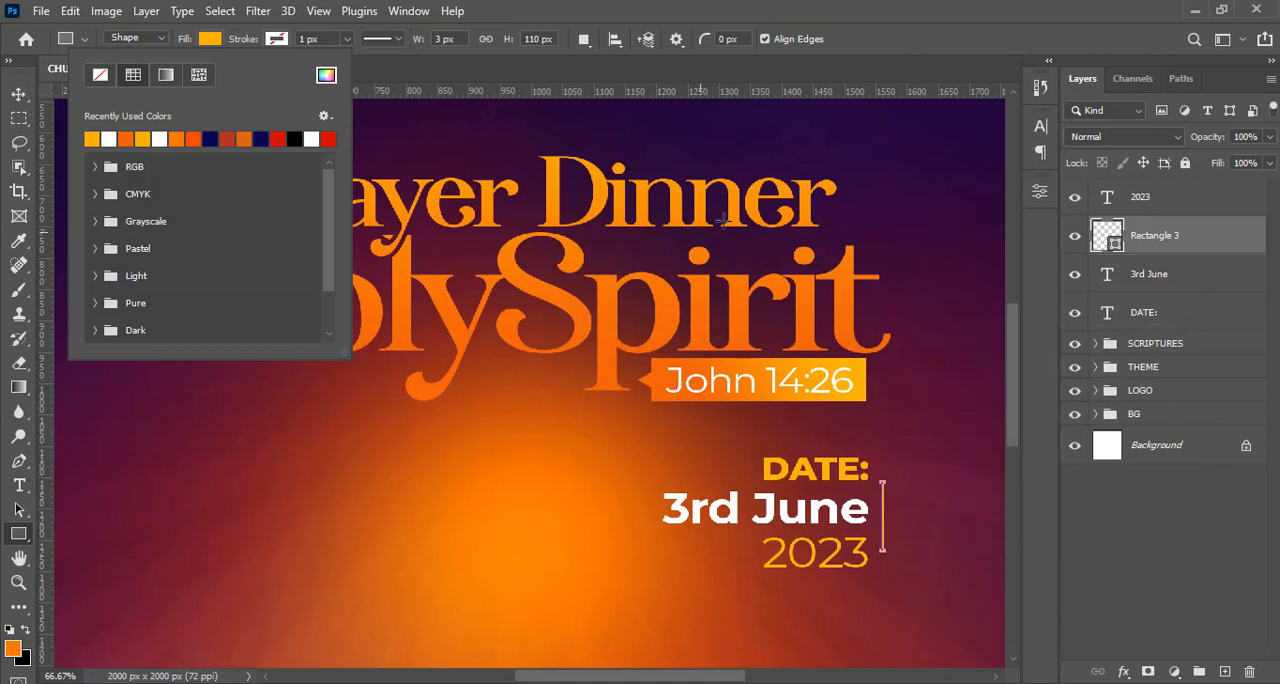
left_click(621, 9)
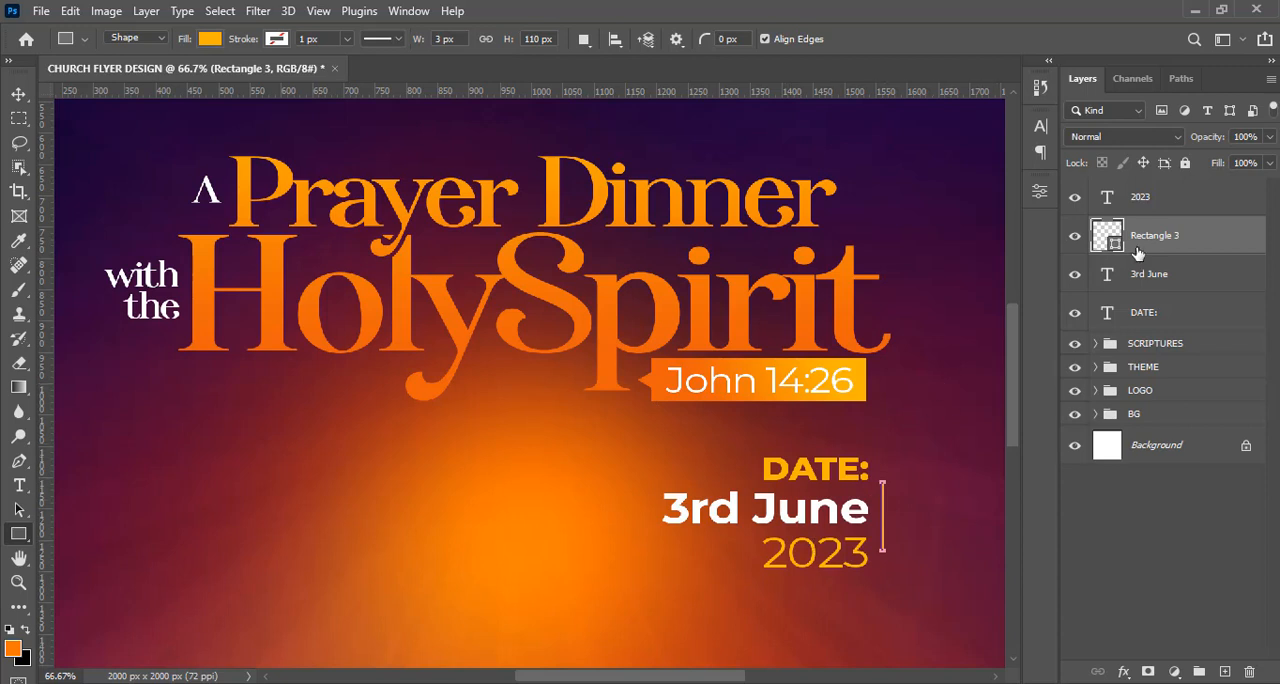
Show the guides and nudge the thin vertical line left, closer to the date text.
key("v")
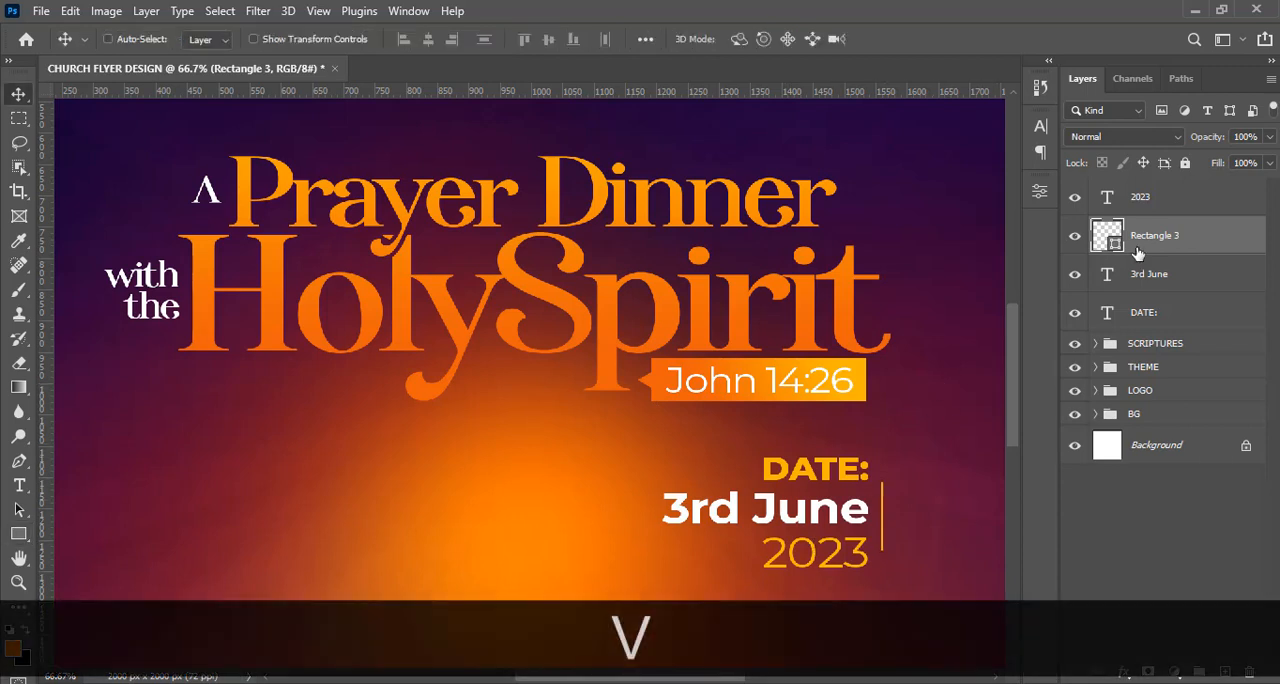
key("Left")
key("Left")
key("Left")
key("ctrl+h")
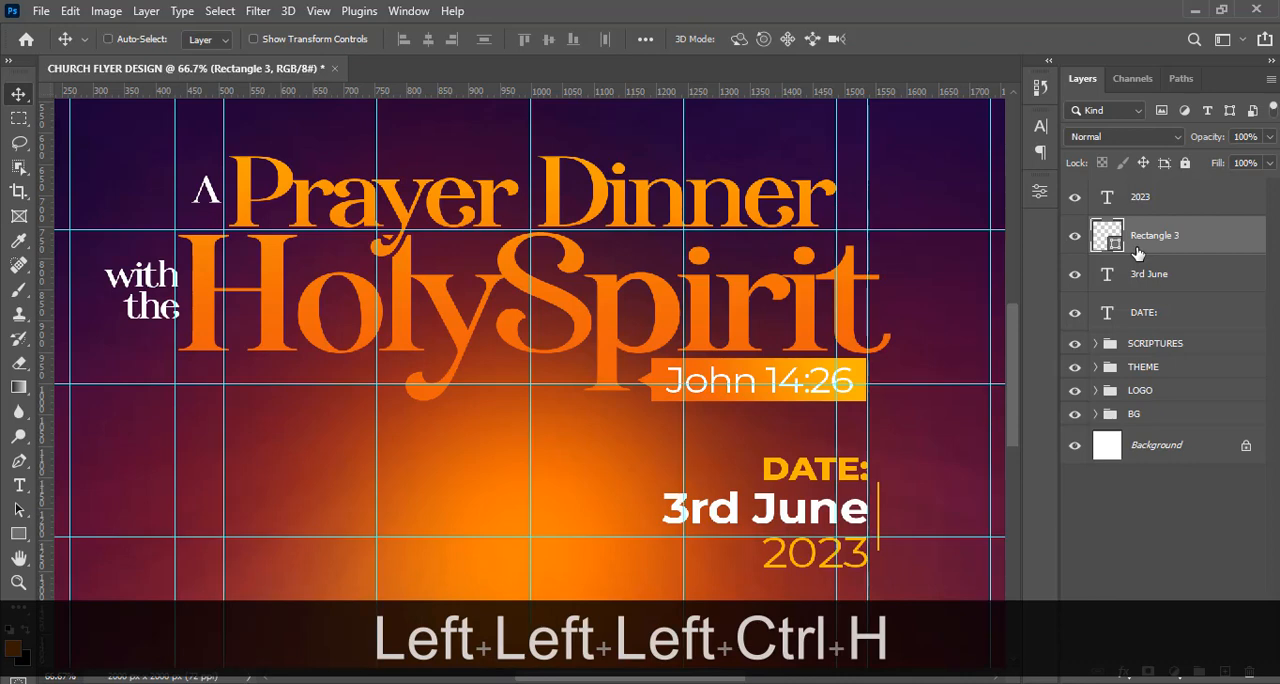
key("Left")
key("Left")
key("Left")
key("Left")
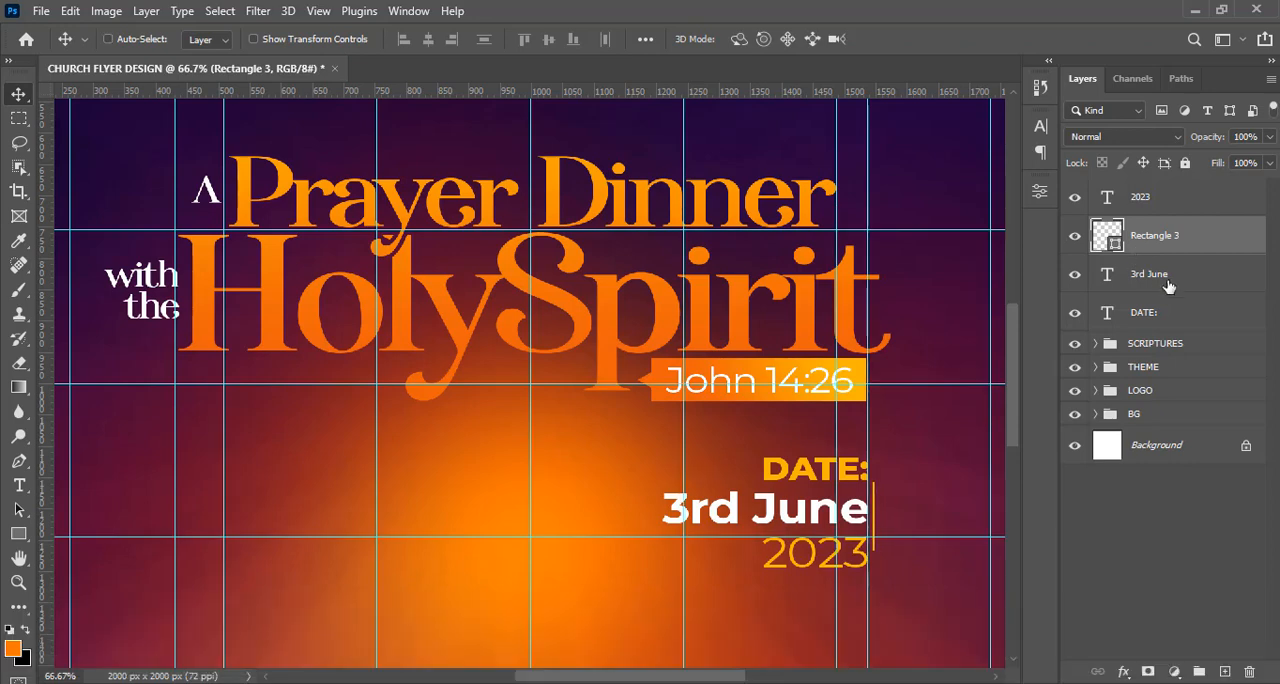
Group the "DATE:", "3rd June", "2023" and line layers and name the group DATE.
left_click(1161, 290)
left_click(1153, 318)
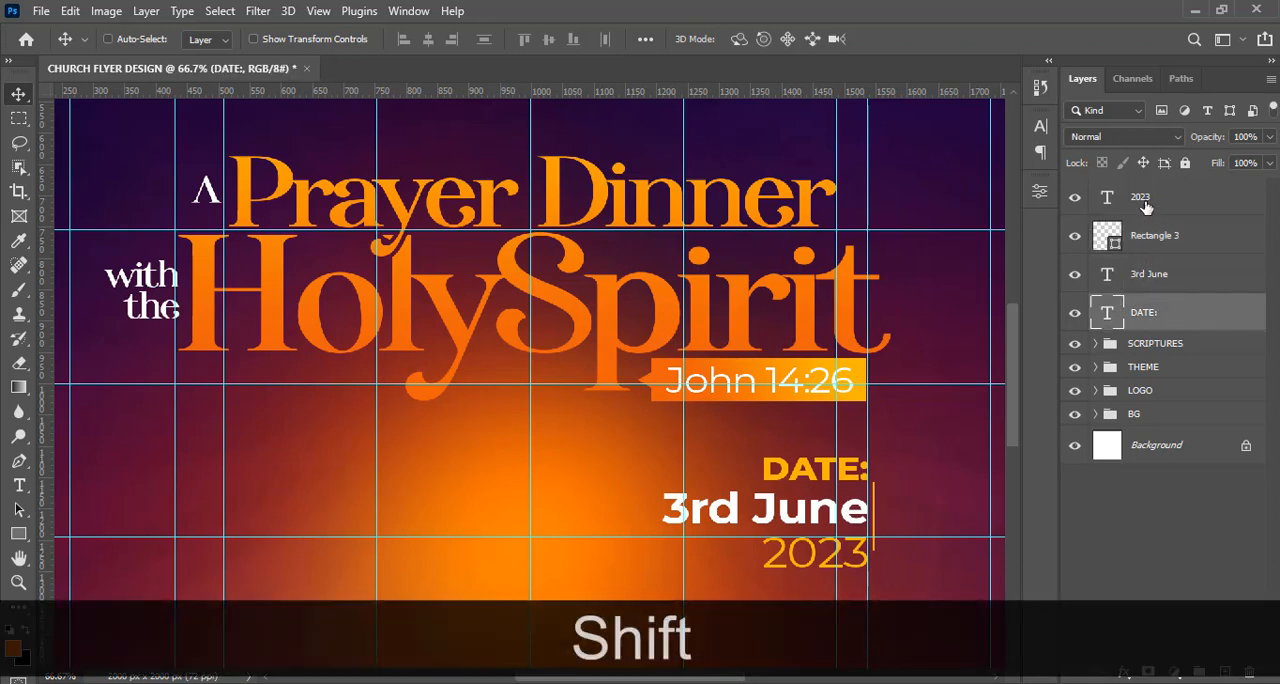
left_click(1146, 204, "shift")
key("ctrl+shift+g")
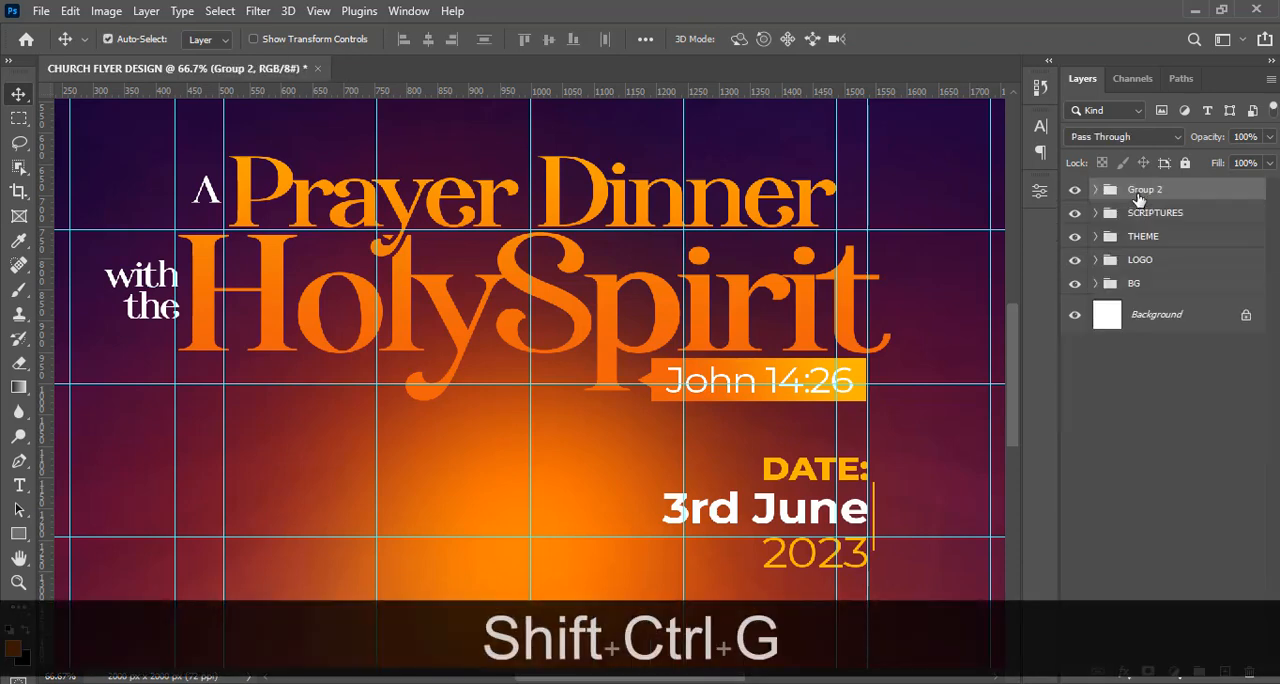
double_click(1140, 192)
type("DATE")
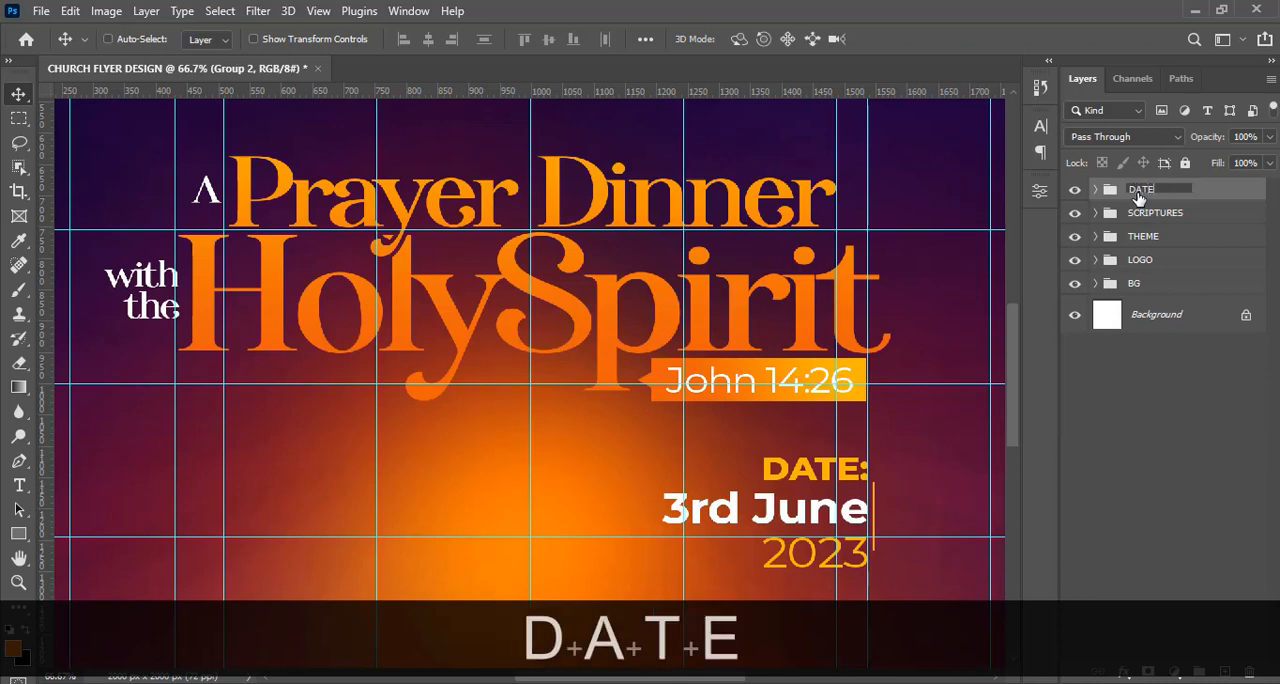
key("Return")
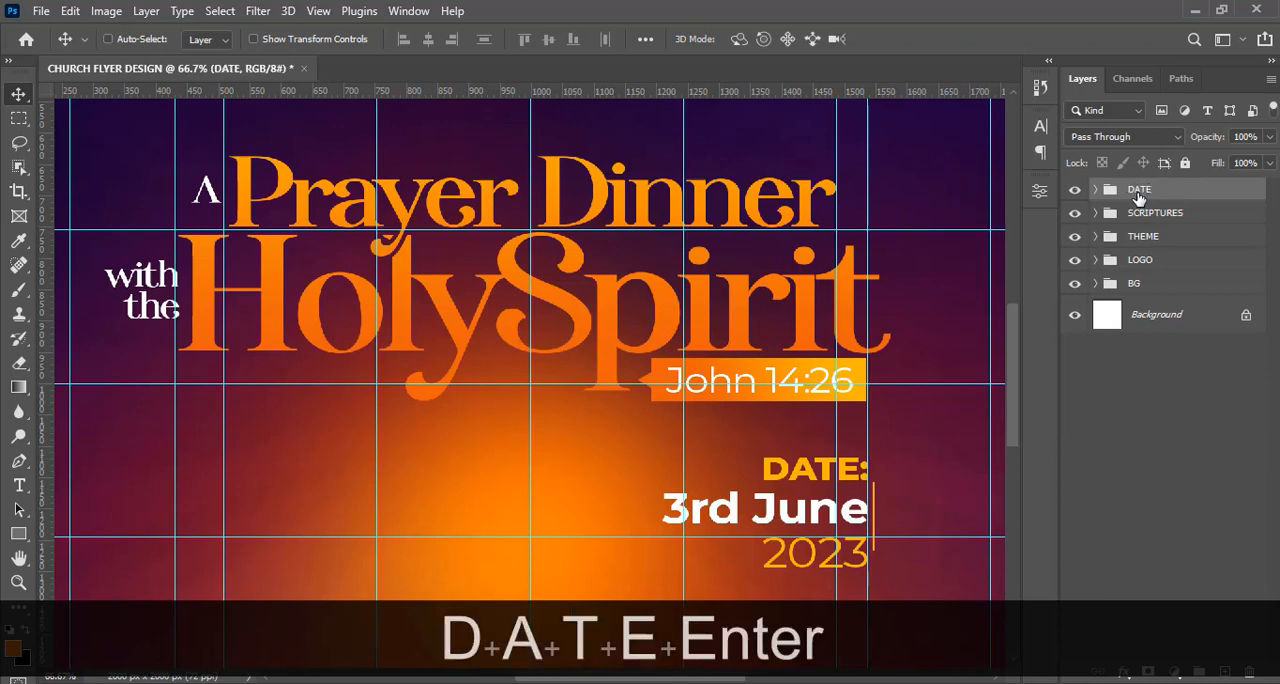
Nudge the DATE group left until its vertical line meets the guide at the verse box's right edge.
key("shift+Left")
key("shift+Left")
key("shift+Left")
key("shift+Left")
key("shift+Left")
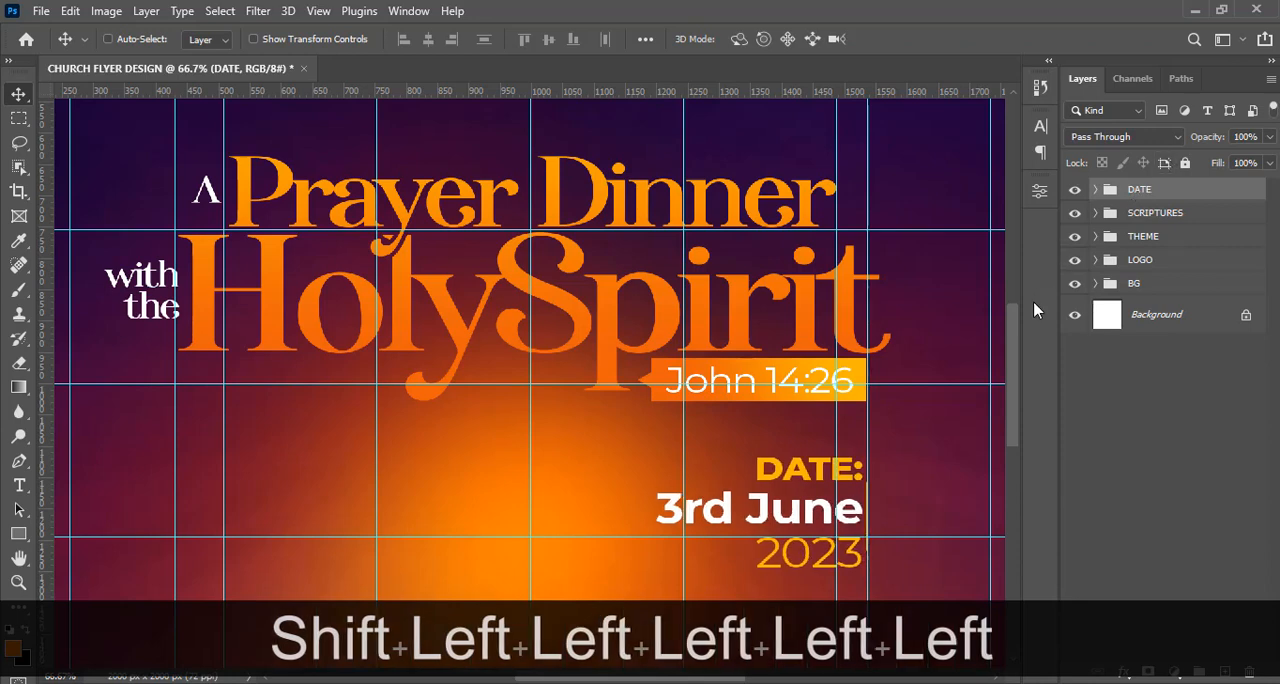
Nudge the SCRIPTURES group one step right to meet the vertical guide, and hide the guides.
left_click_drag(1012, 314, 1007, 365)
left_click(1124, 213)
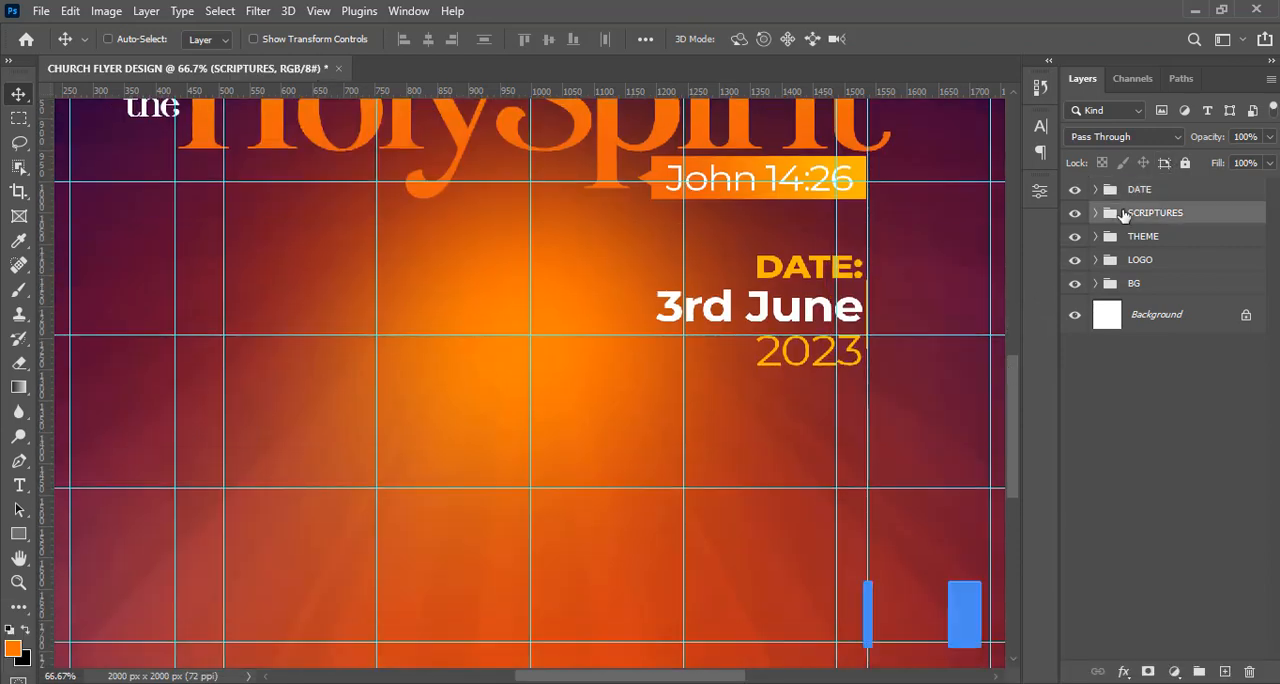
key("Right")
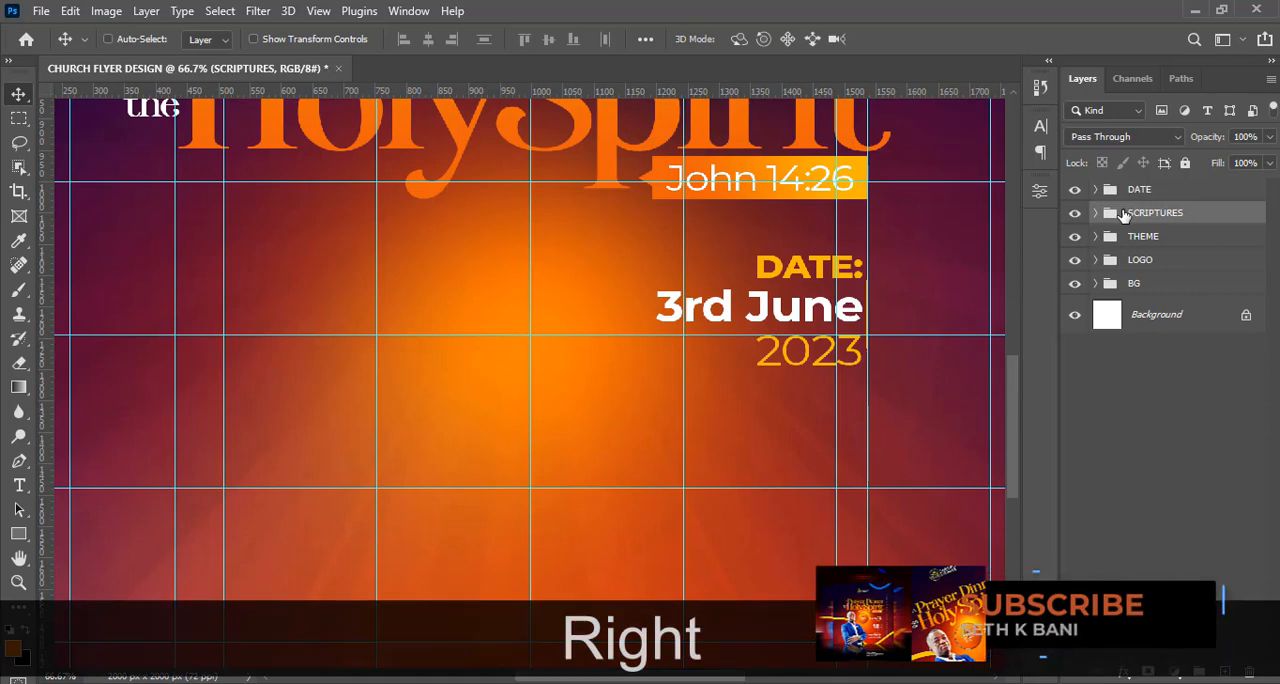
key("ctrl+h")
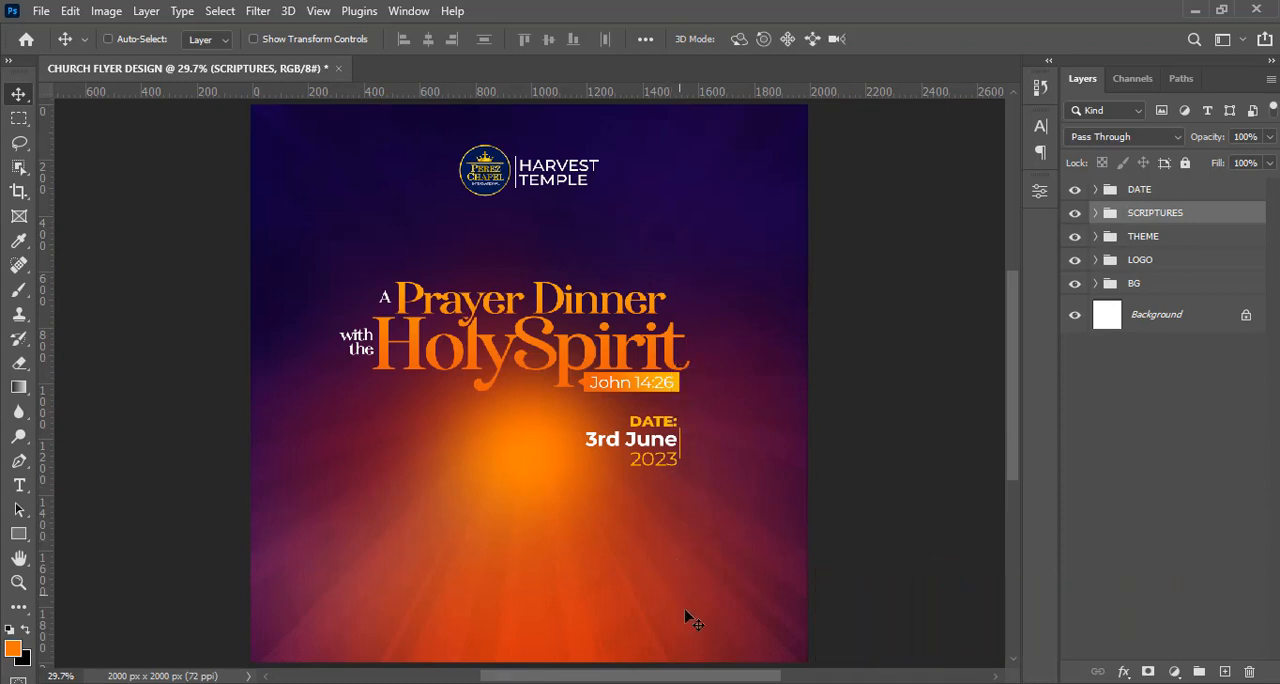
Add a text layer reading "10:00", copied from 8.txt in Notepad, and place it below "2023" near the date's right edge.
key("t")
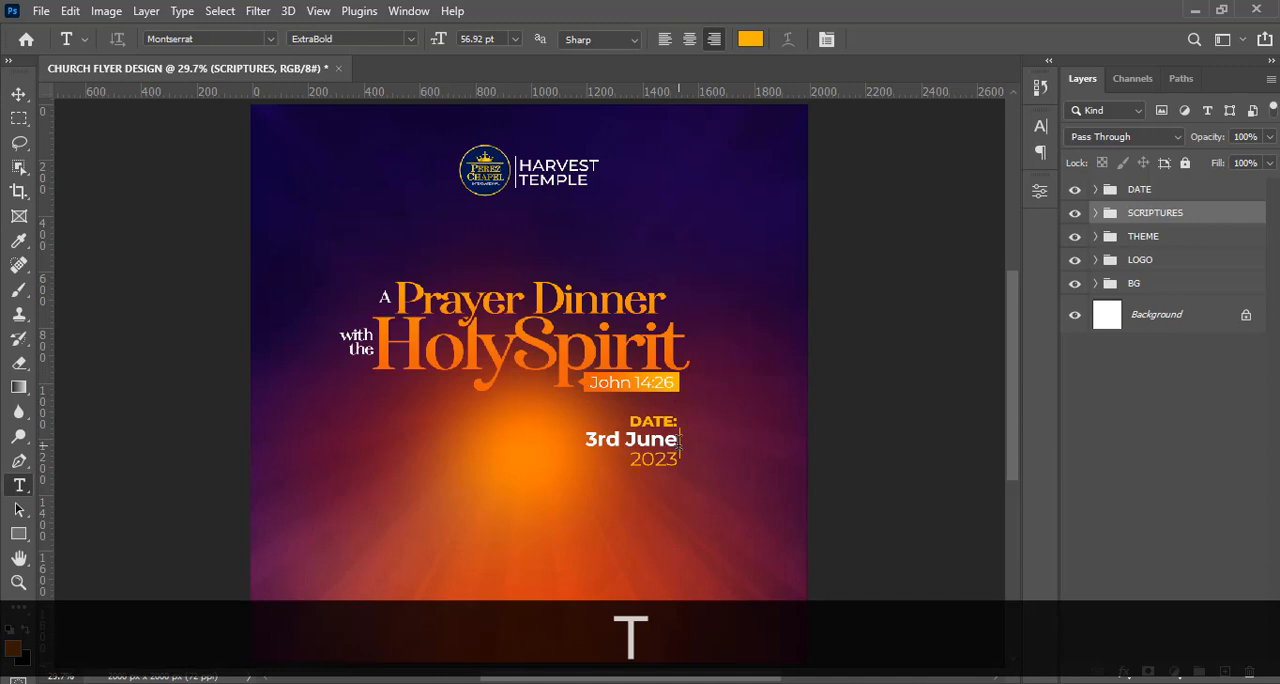
left_click(619, 525)
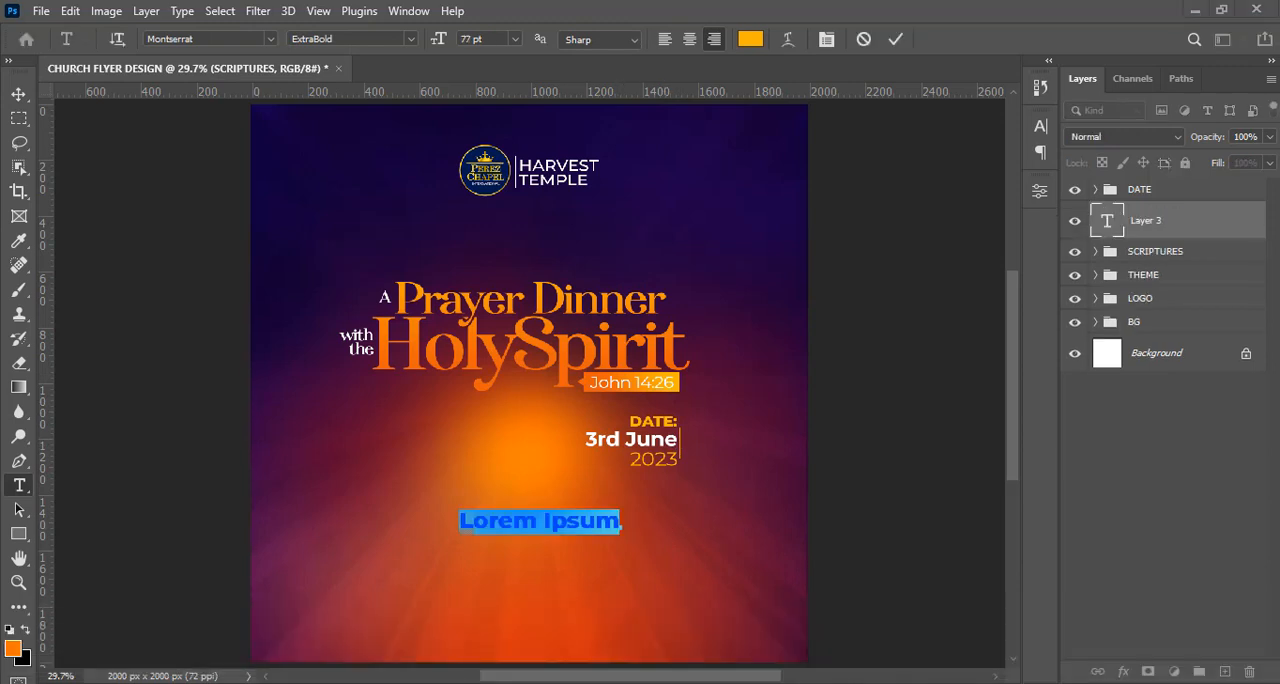
key("alt+Tab")
left_click_drag(108, 287, 43, 288)
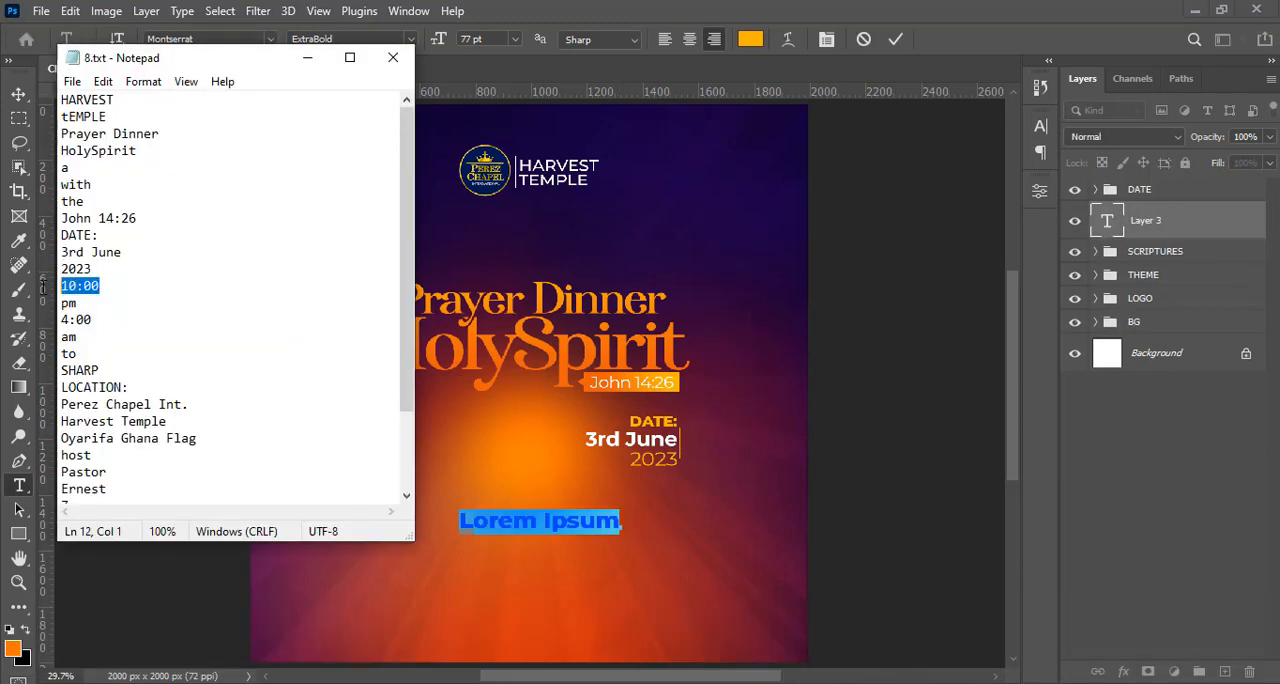
key("ctrl+c")
left_click(307, 57)
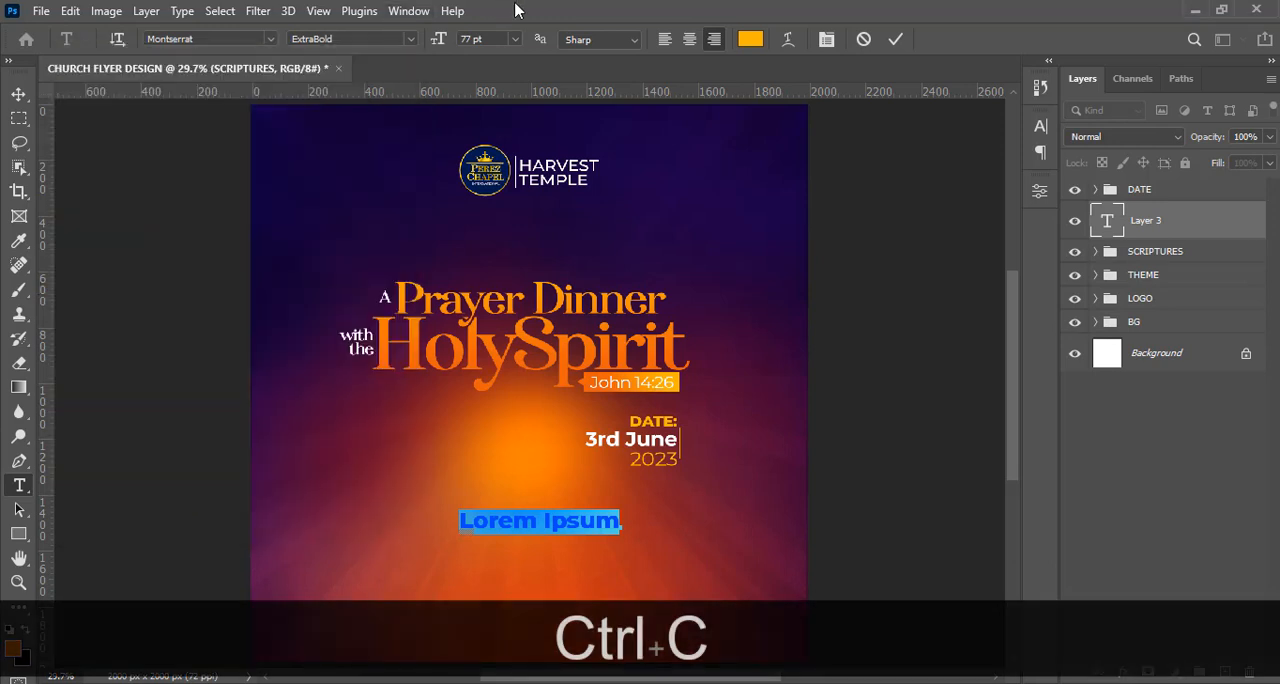
key("ctrl+v")
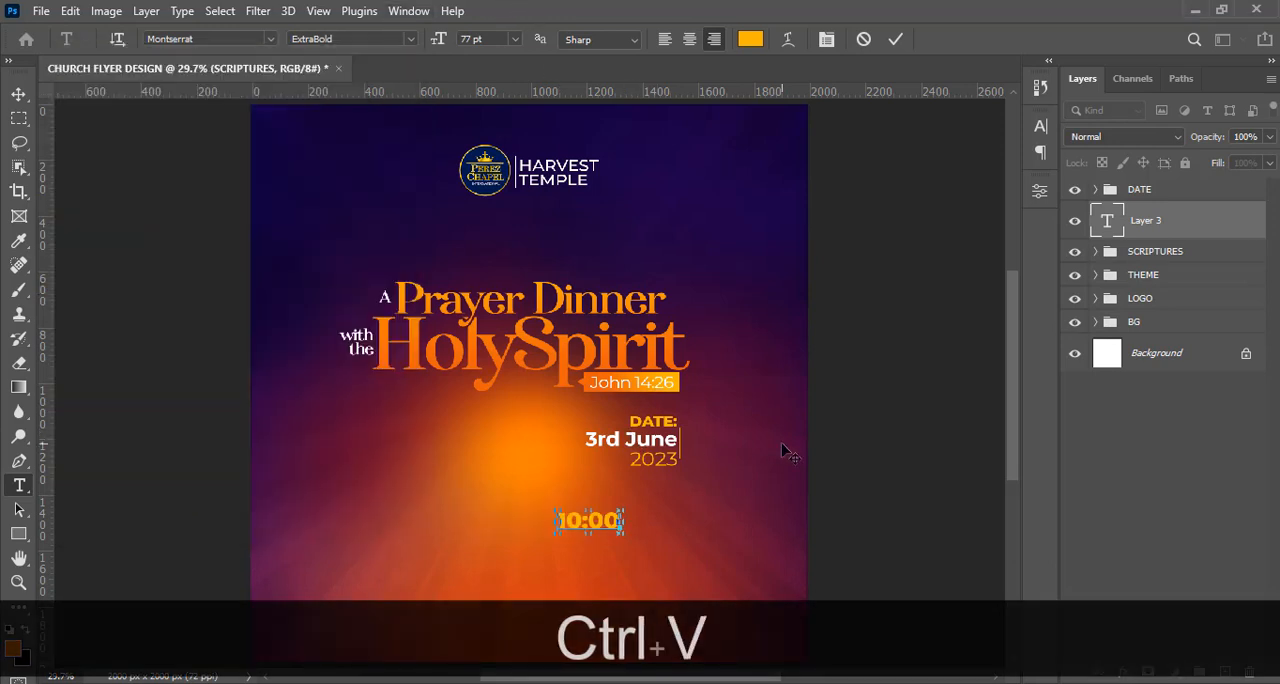
left_click(1157, 228)
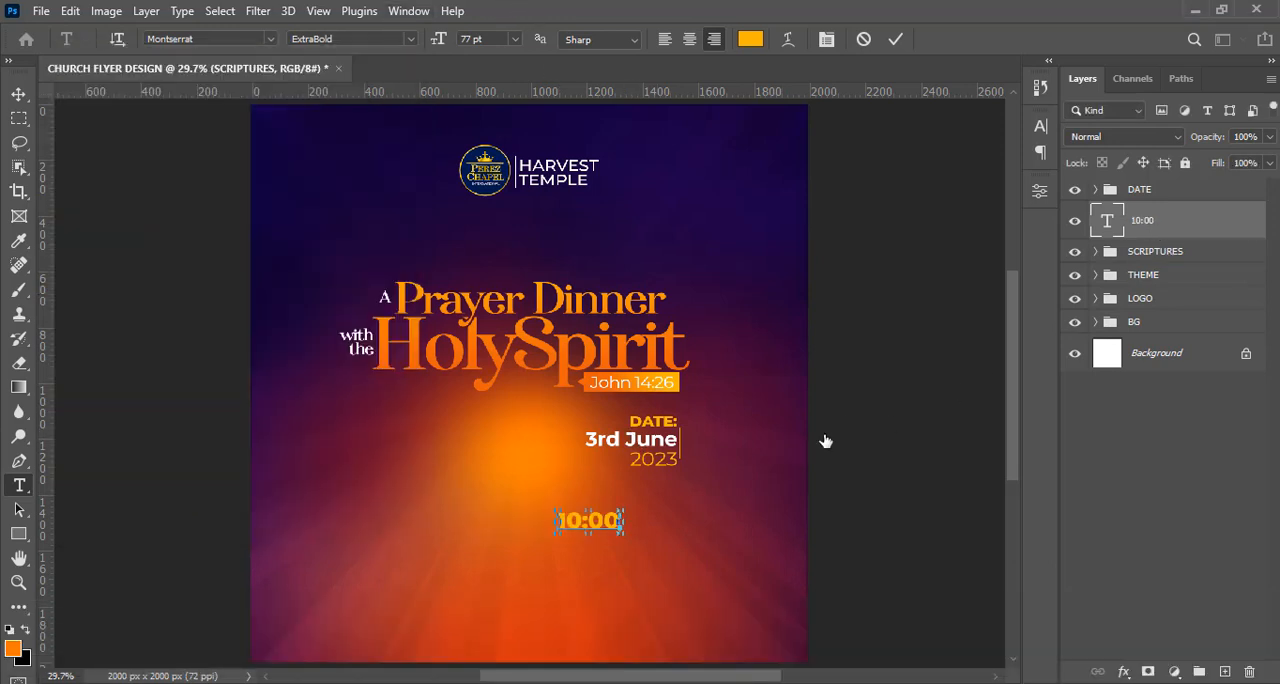
left_click(19, 93)
left_click_drag(591, 526, 639, 521)
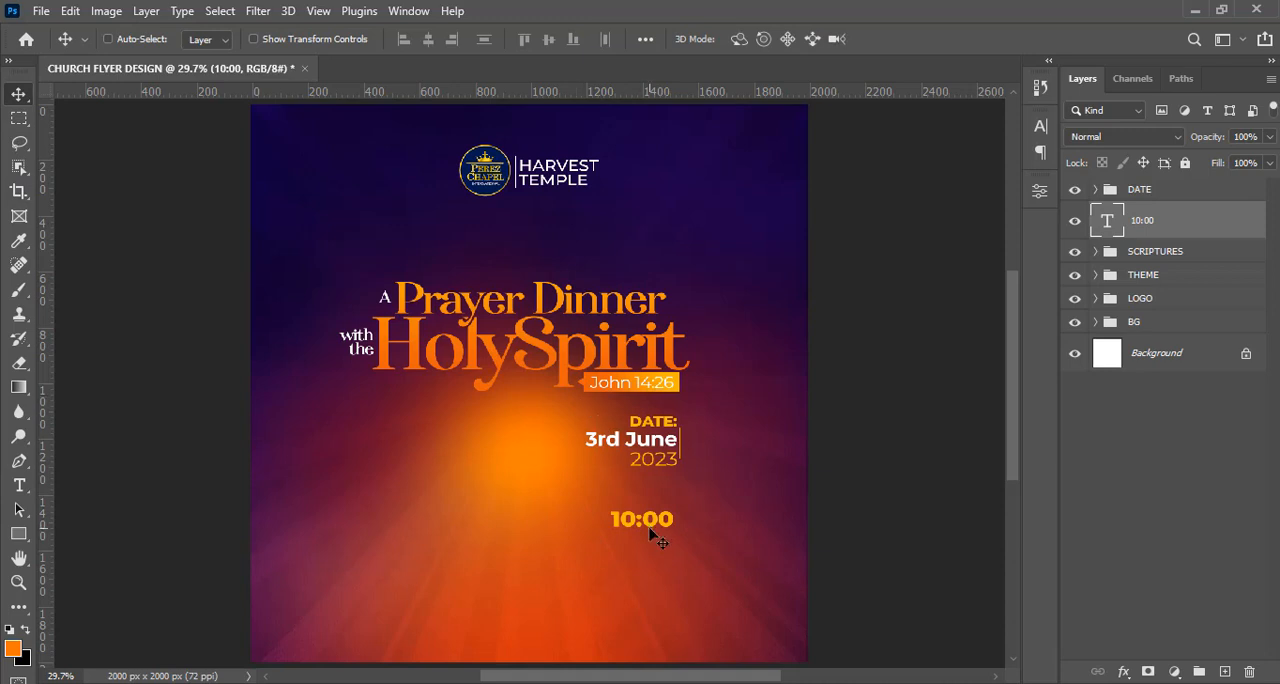
Set the "10:00" text color to white, ffffff.
left_click(1041, 126)
left_click(990, 236)
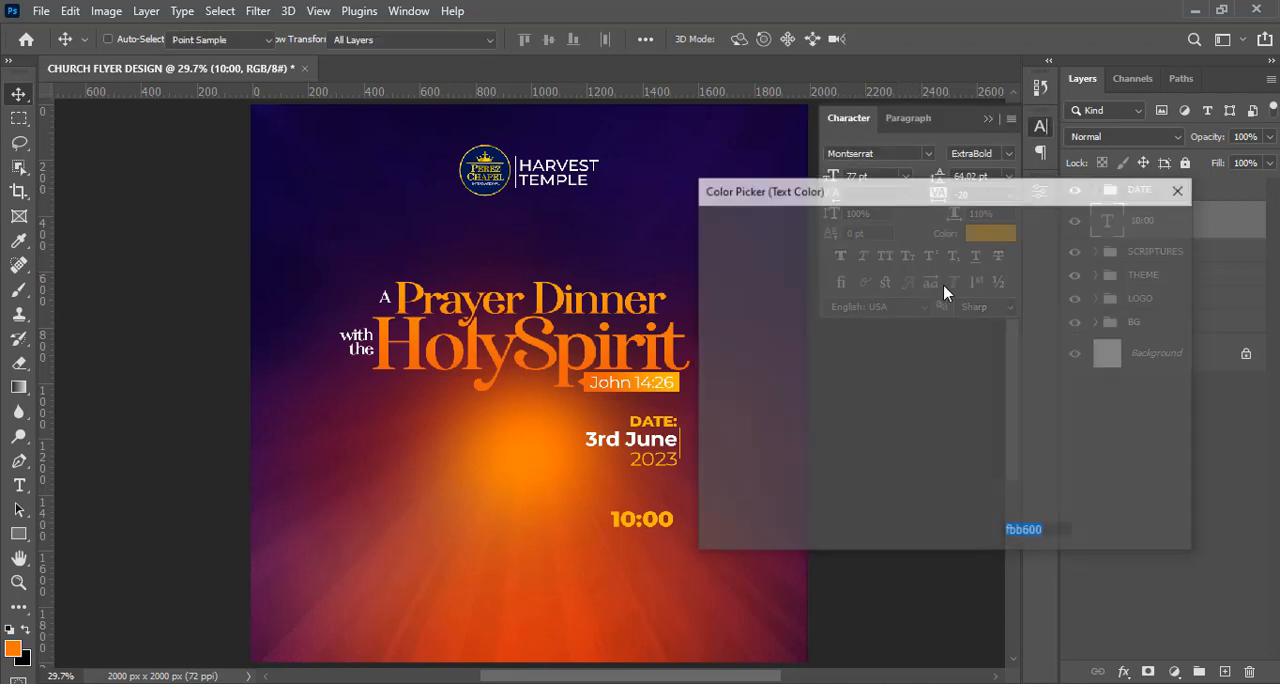
type("ffffff")
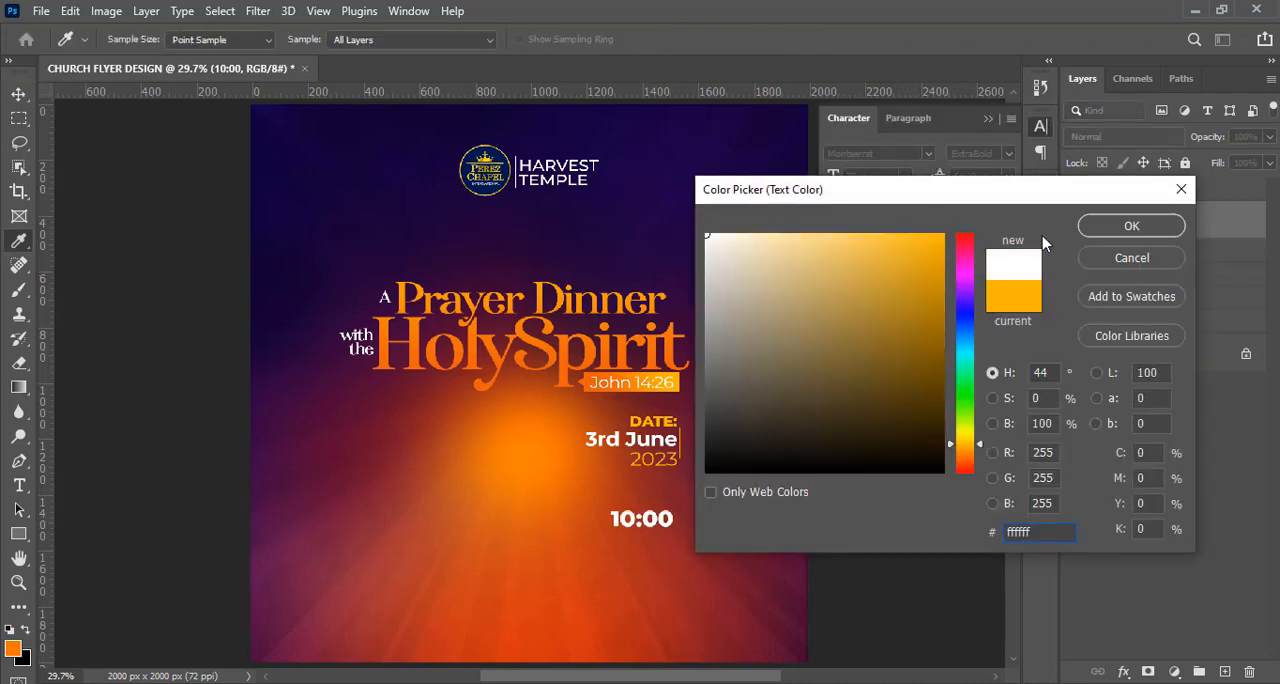
left_click(1108, 225)
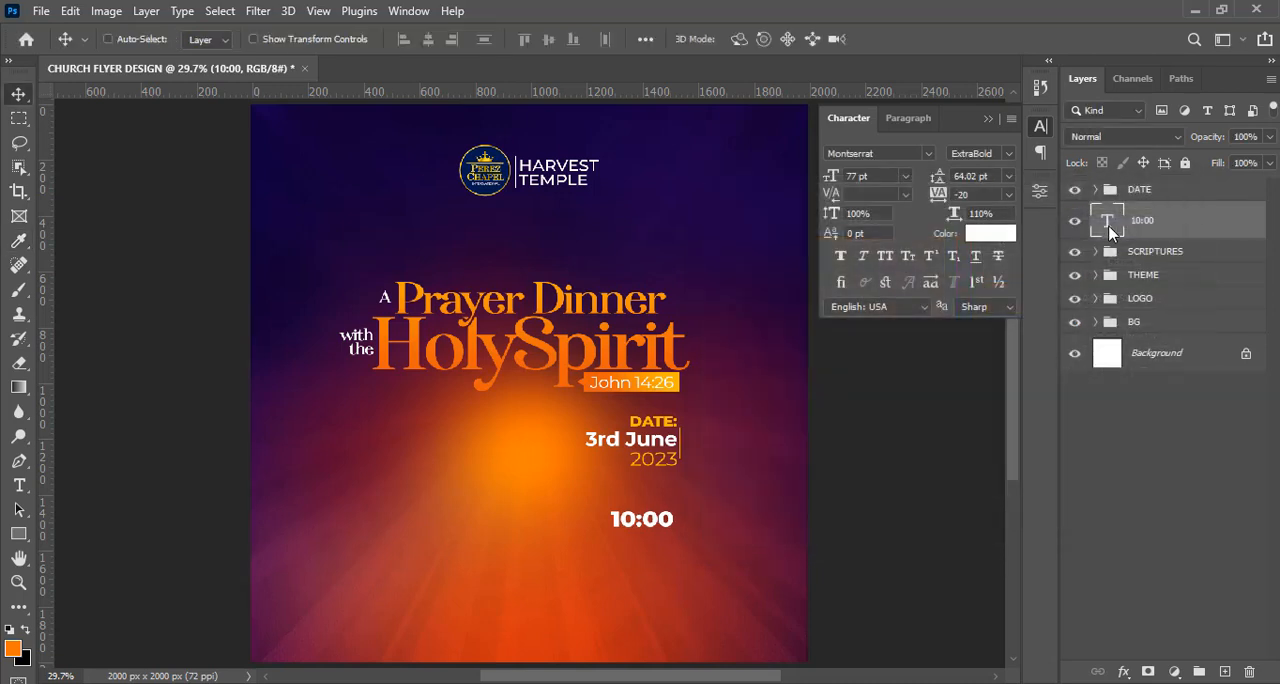
key("ctrl")
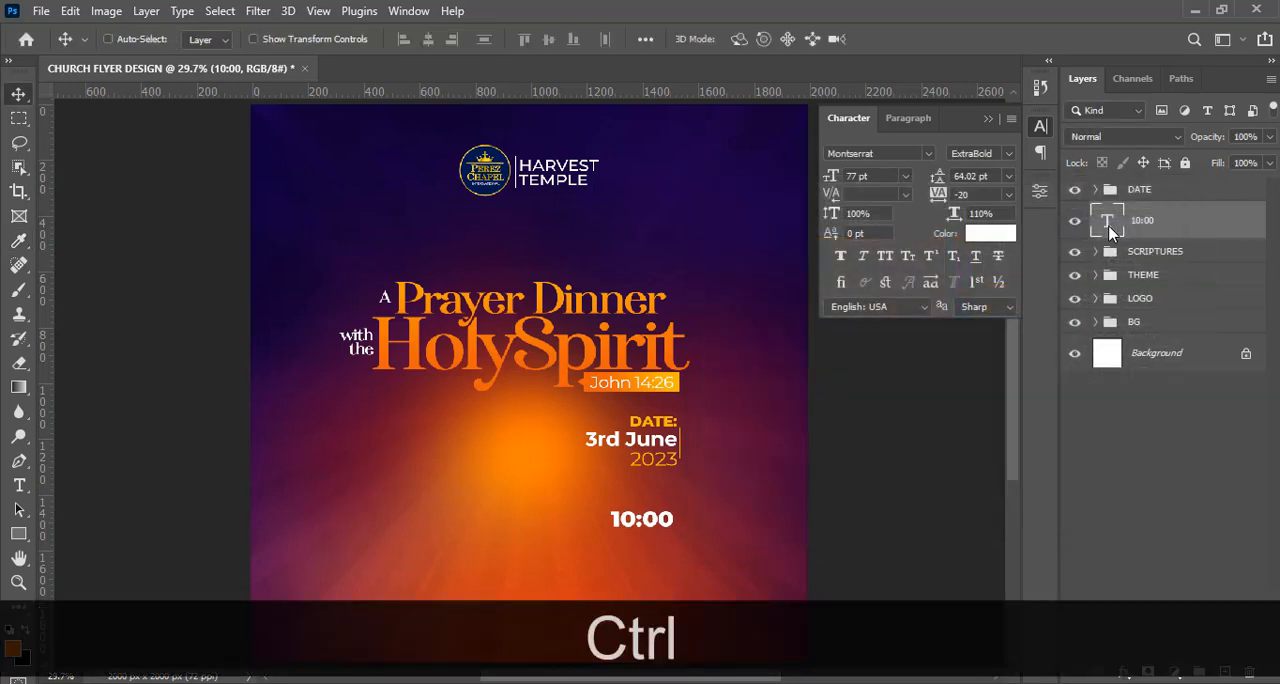
Set the "10:00" text to Montserrat Bold with a tracking of 0.
left_click(910, 119)
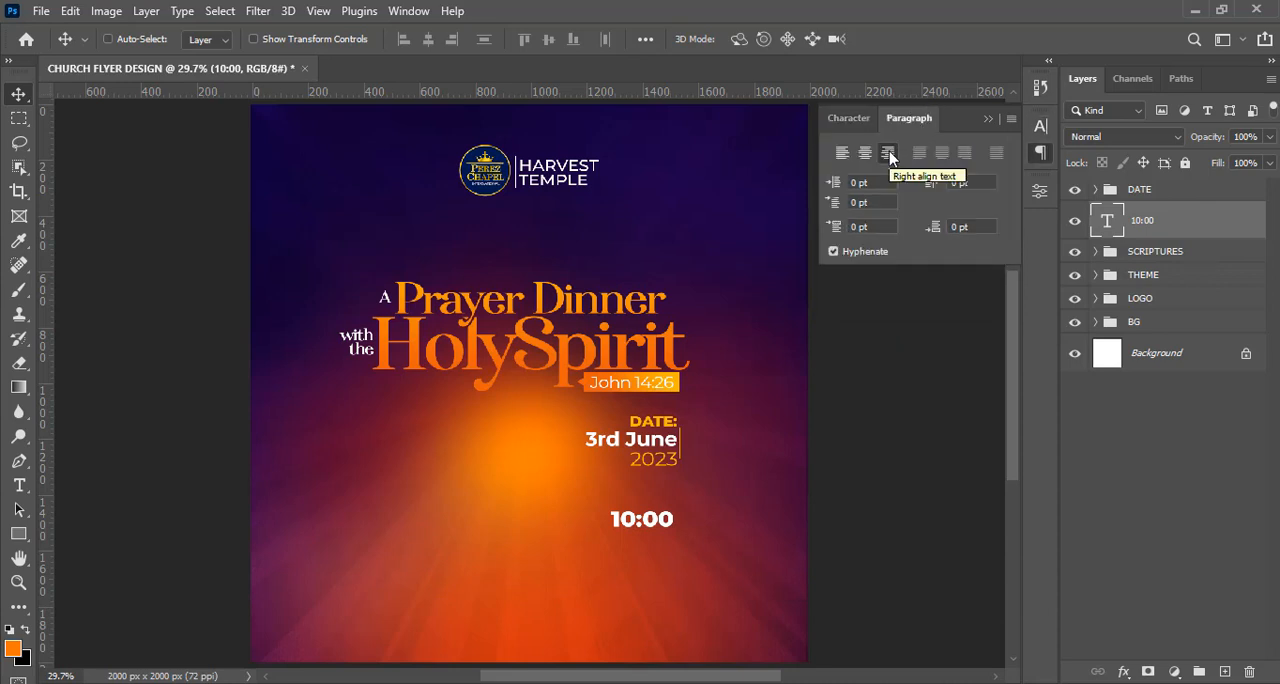
left_click(836, 119)
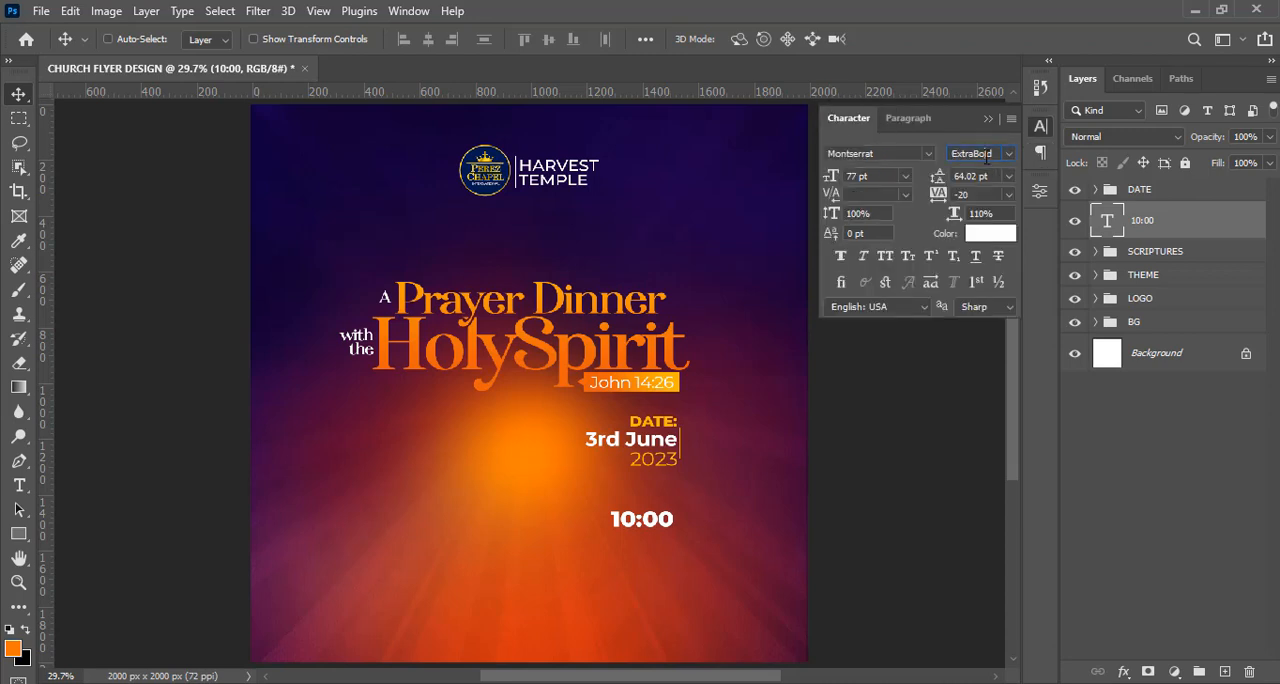
left_click(1009, 155)
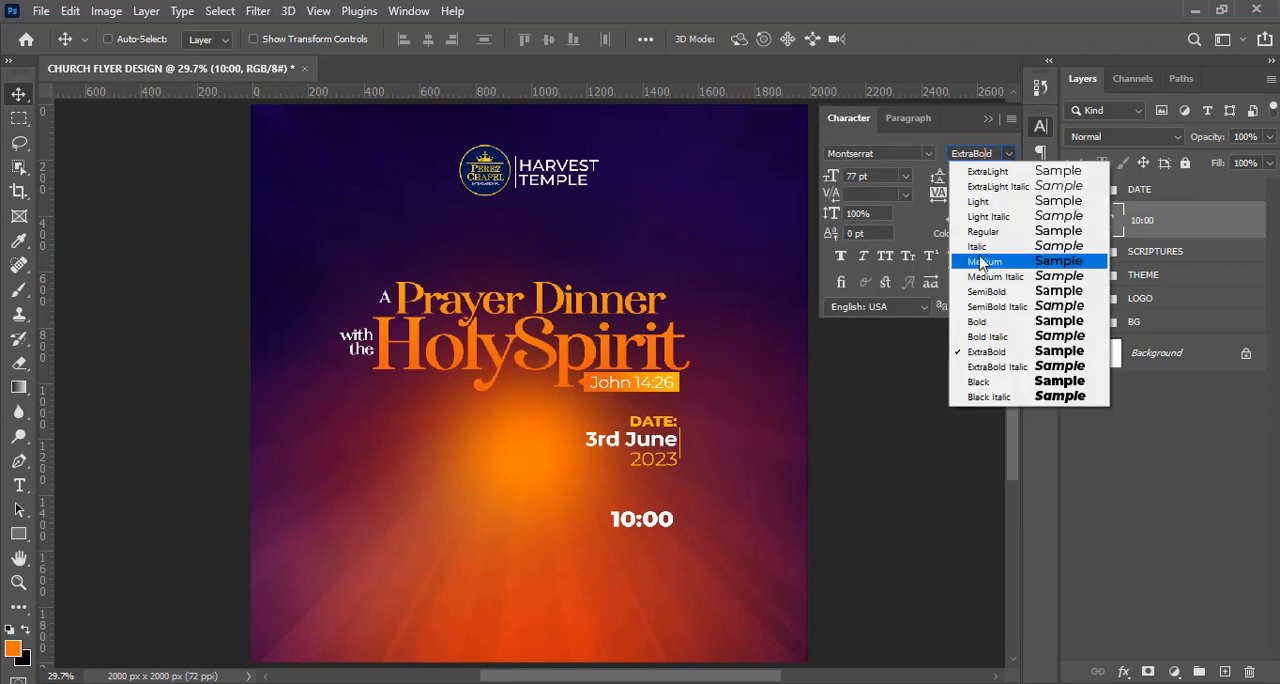
left_click(976, 321)
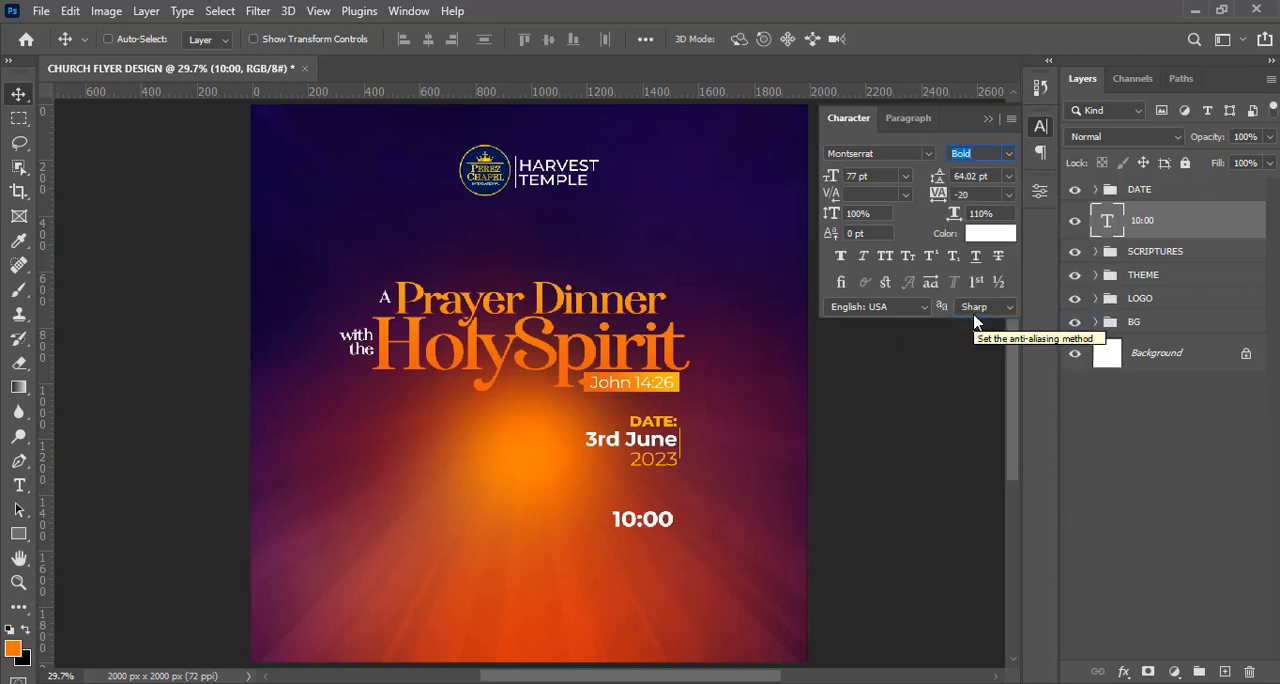
left_click(962, 194)
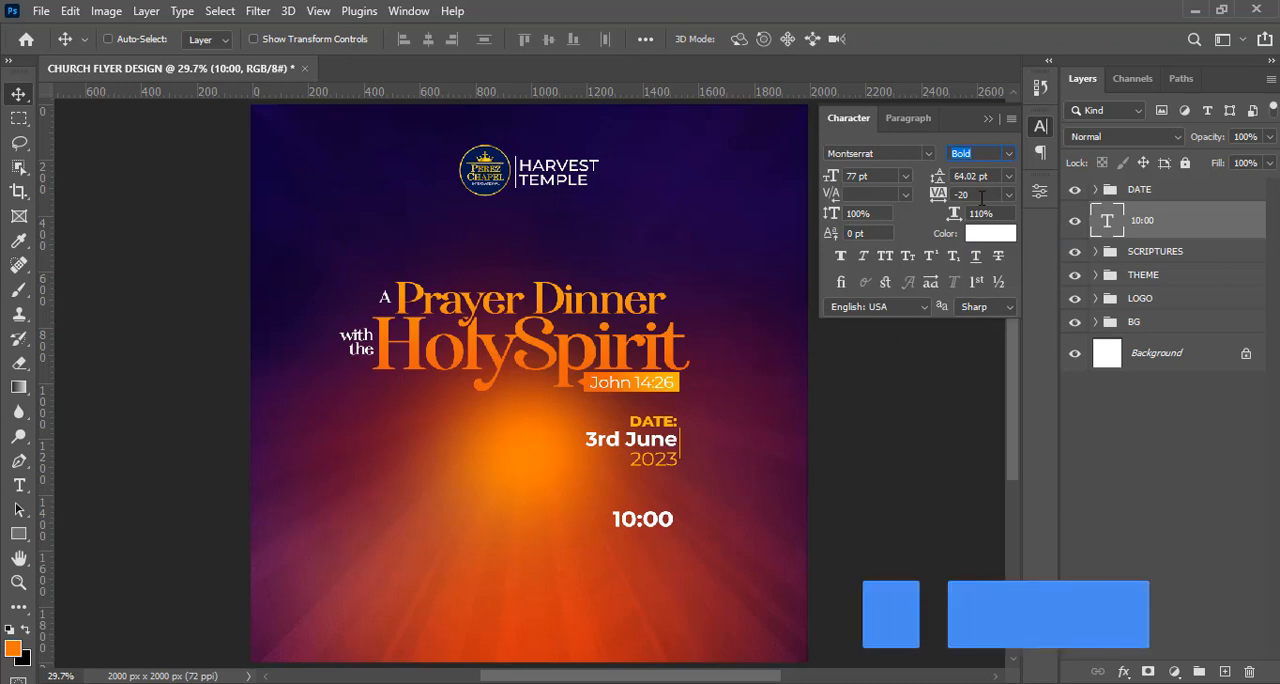
type("0")
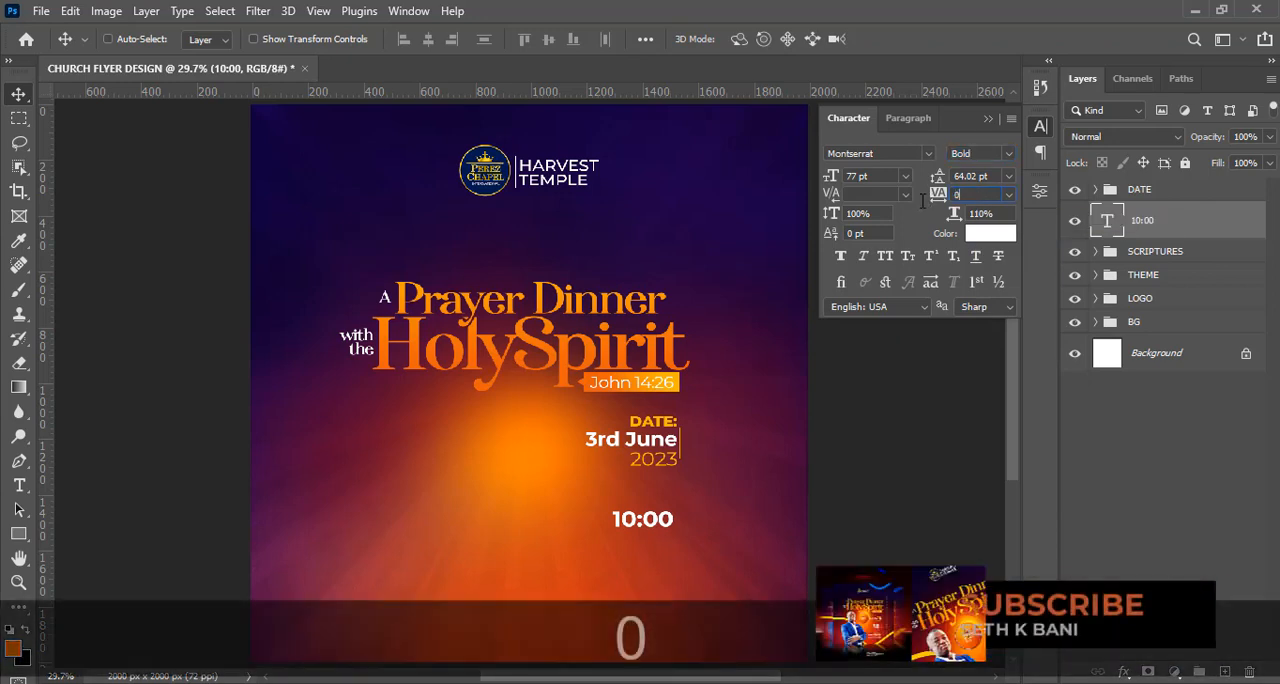
key("Return")
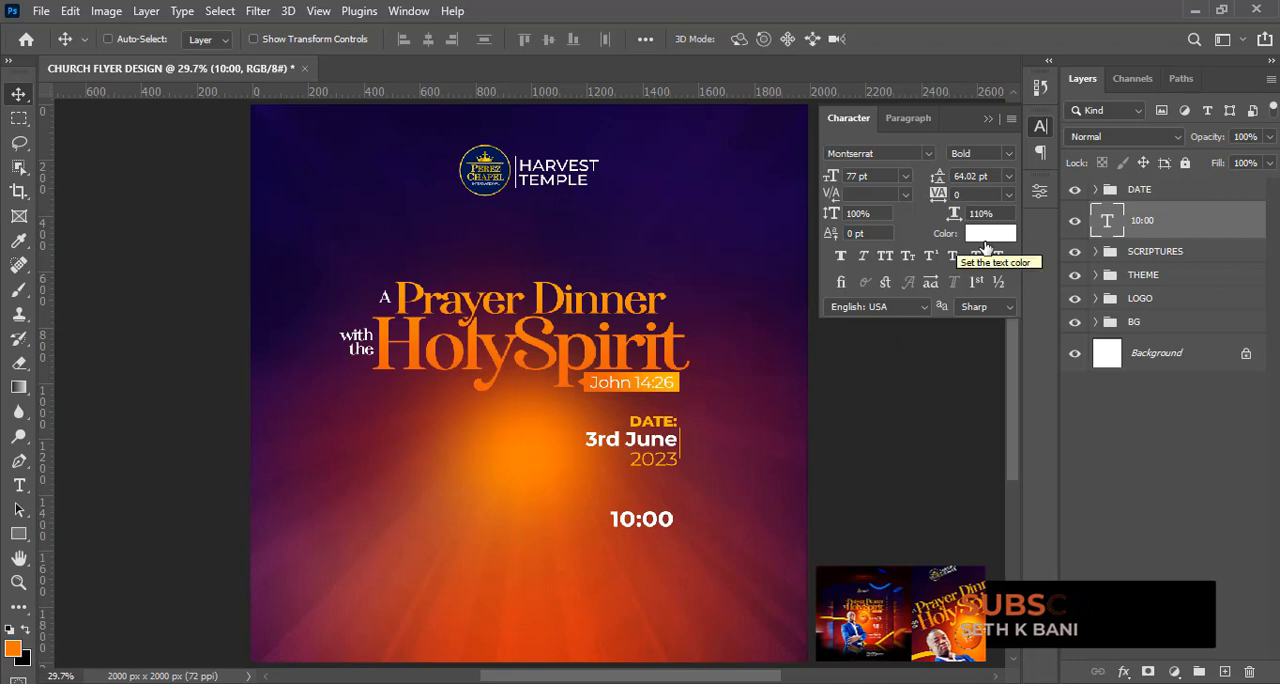
Duplicate the "10:00" text layer and place the copy immediately to the right of the original on the same line.
key("ctrl+j")
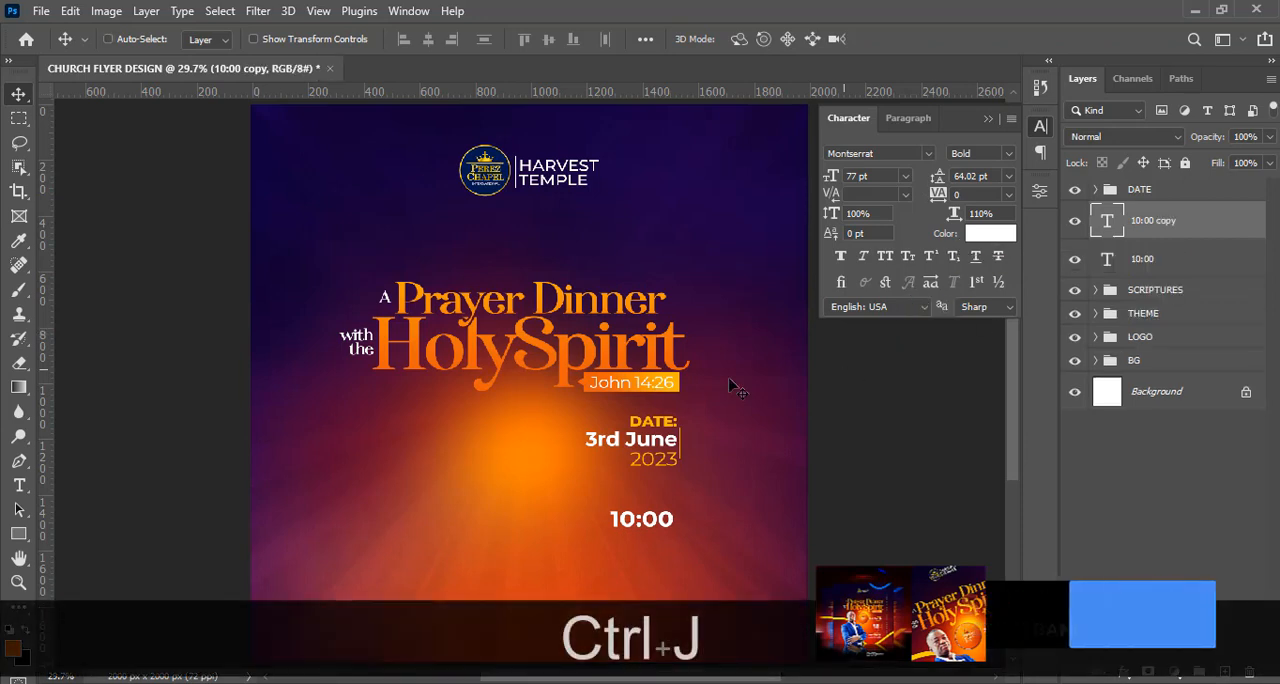
key("shift")
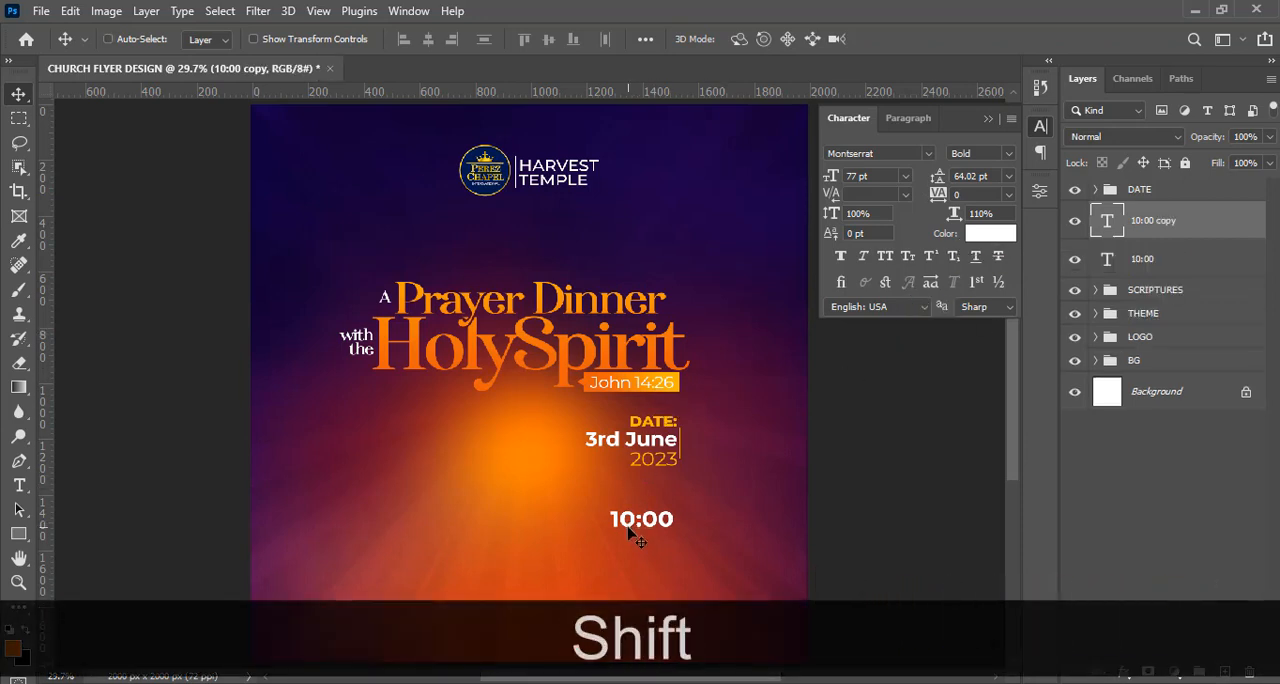
left_click_drag(629, 533, 706, 531)
Replace the duplicated "10:00" text with "pm", copied from 8.txt in Notepad.
key("alt+Tab")
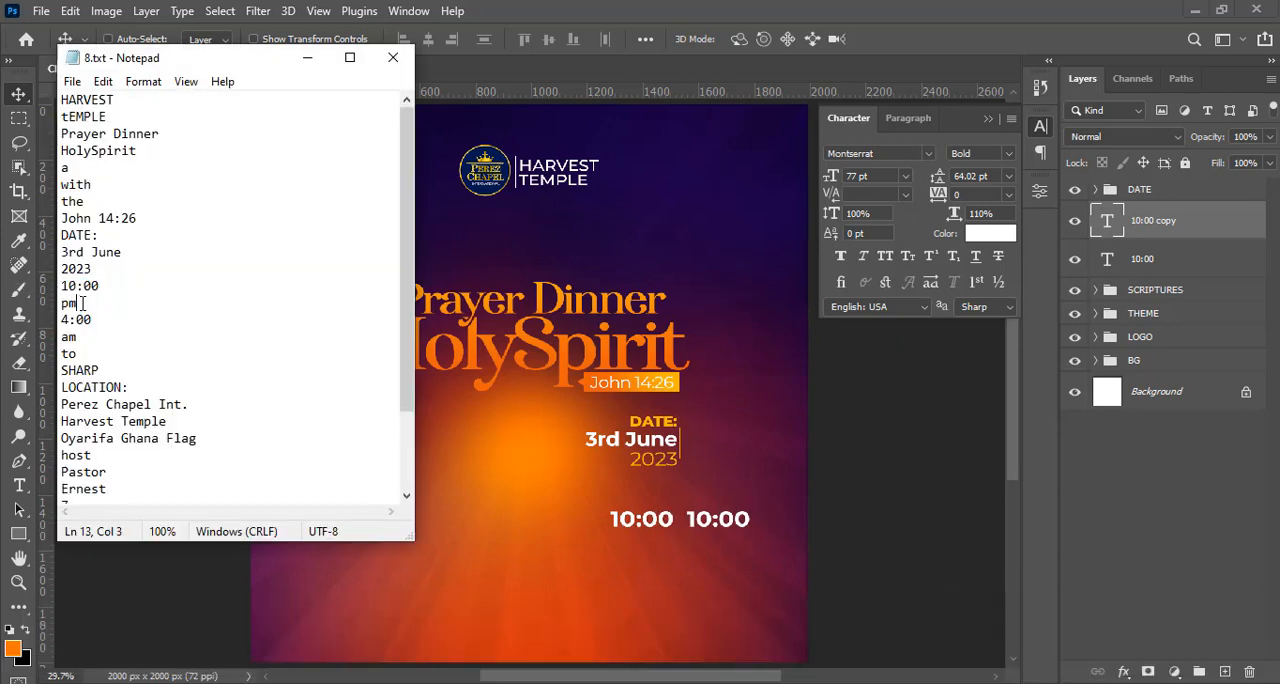
double_click(68, 302)
key("ctrl+c")
left_click(1103, 80)
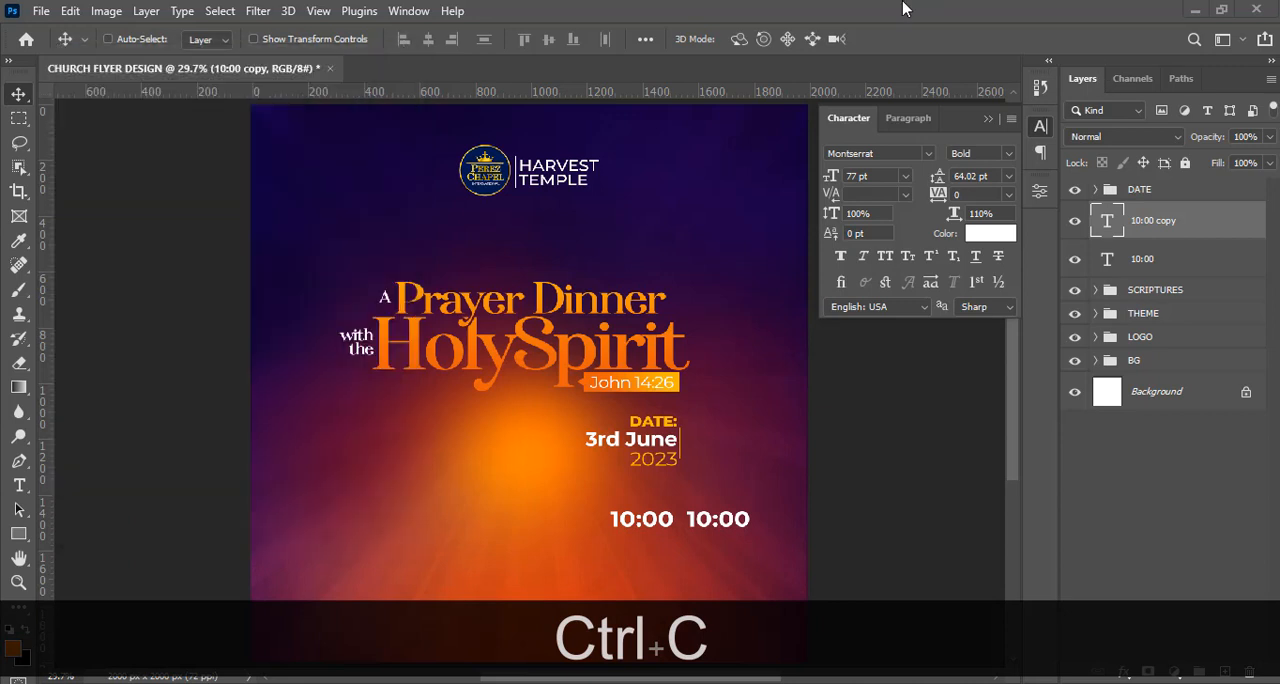
double_click(1108, 222)
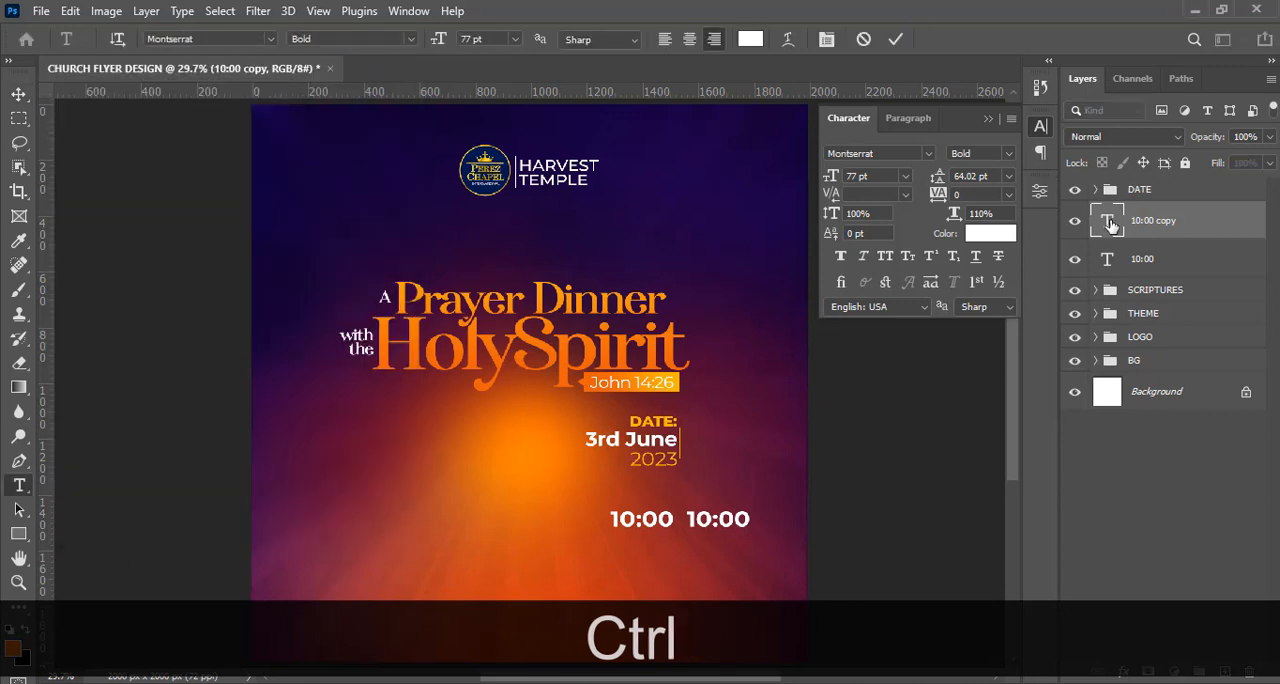
key("ctrl+v")
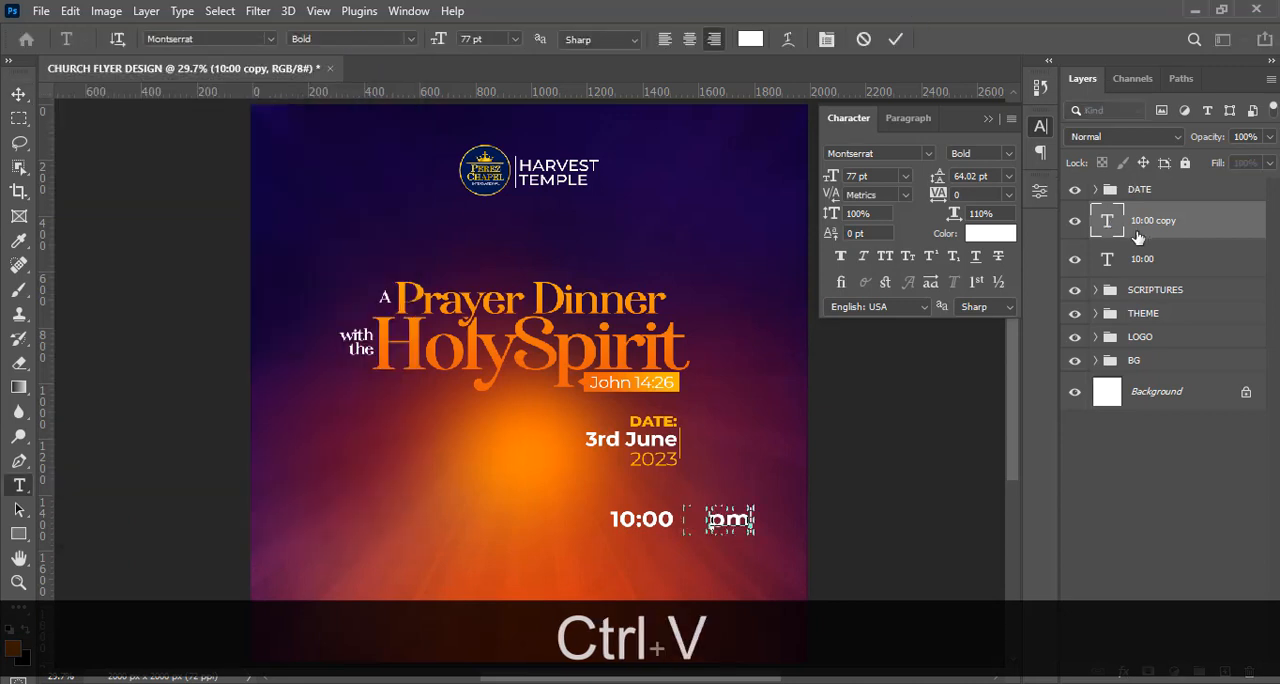
Scale the "pm" text down to about 35 pt and place it close beside "10:00".
key("ctrl+=")
key("ctrl+=")
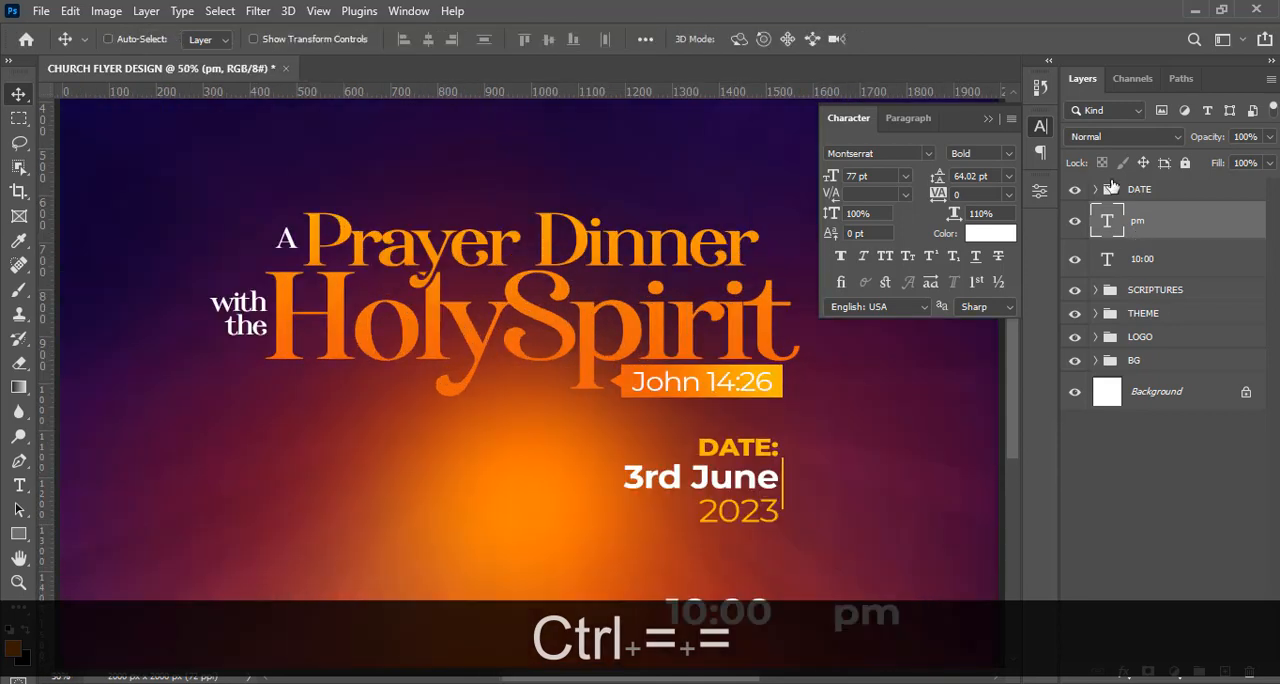
left_click(989, 118)
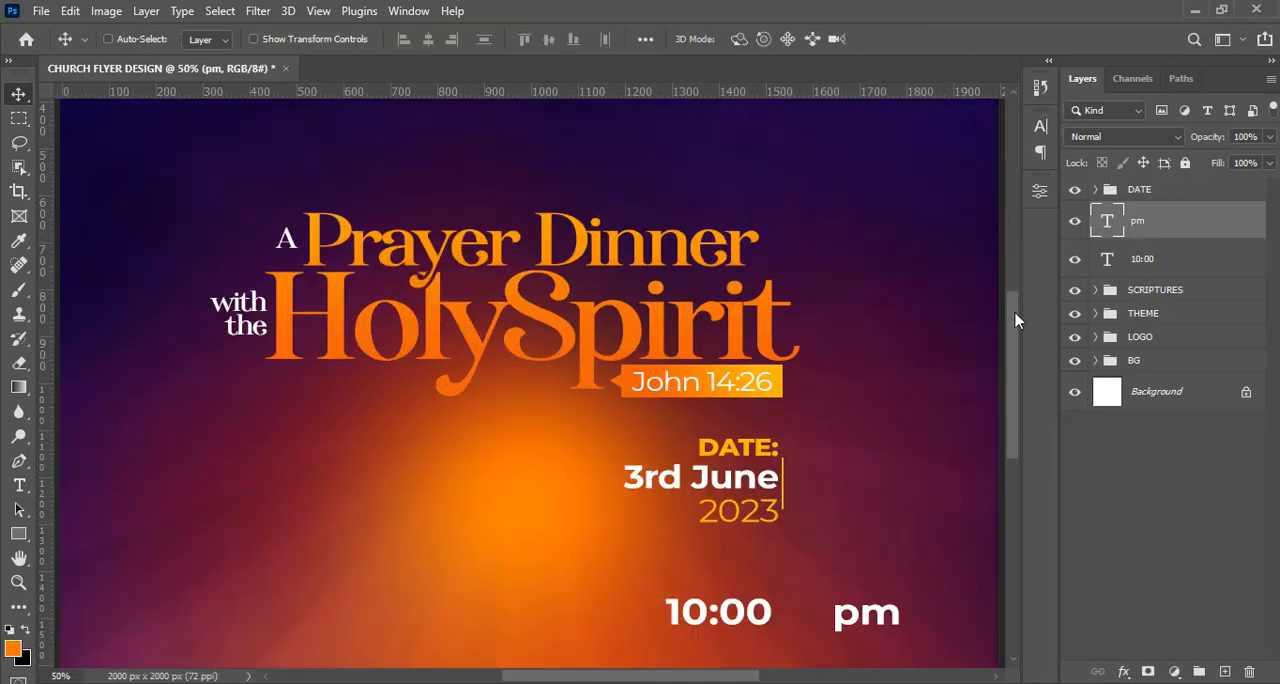
scroll(1014, 376, "down", 3)
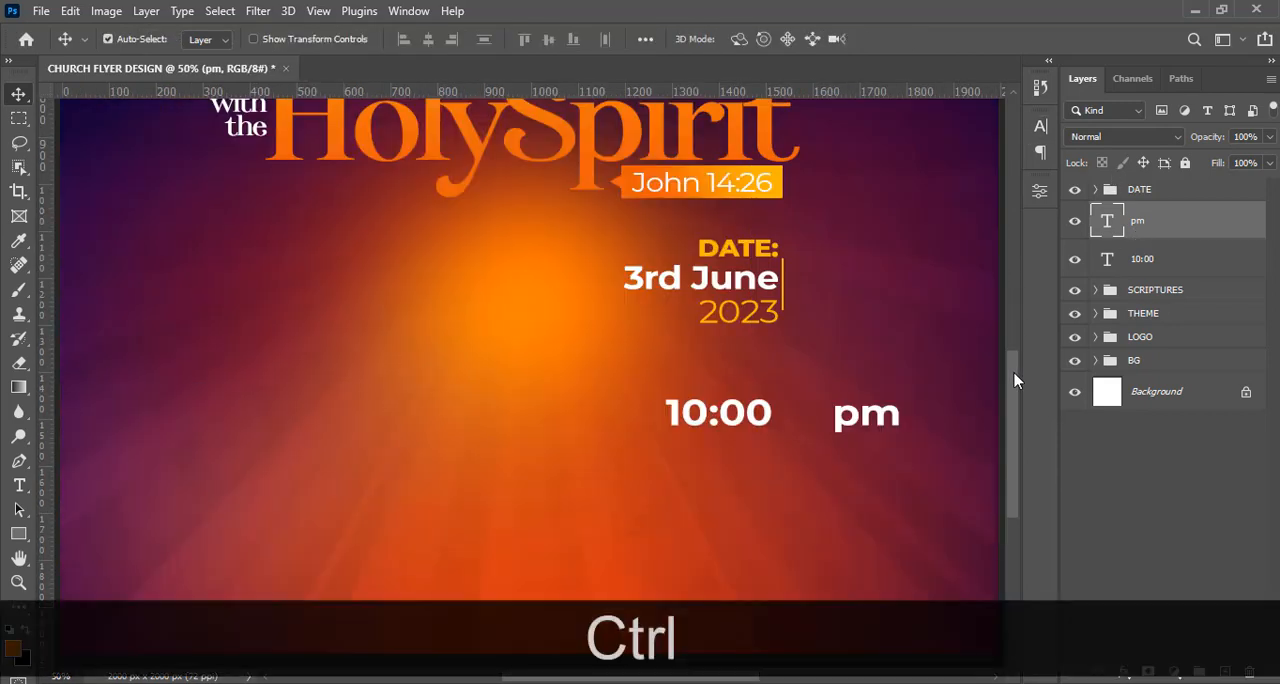
key("ctrl+t")
left_click_drag(900, 437, 790, 416)
key("Return")
Nudge the "pm" text slightly left and up so it sits mid-height beside "10:00".
key("v")
key("Left")
key("Left")
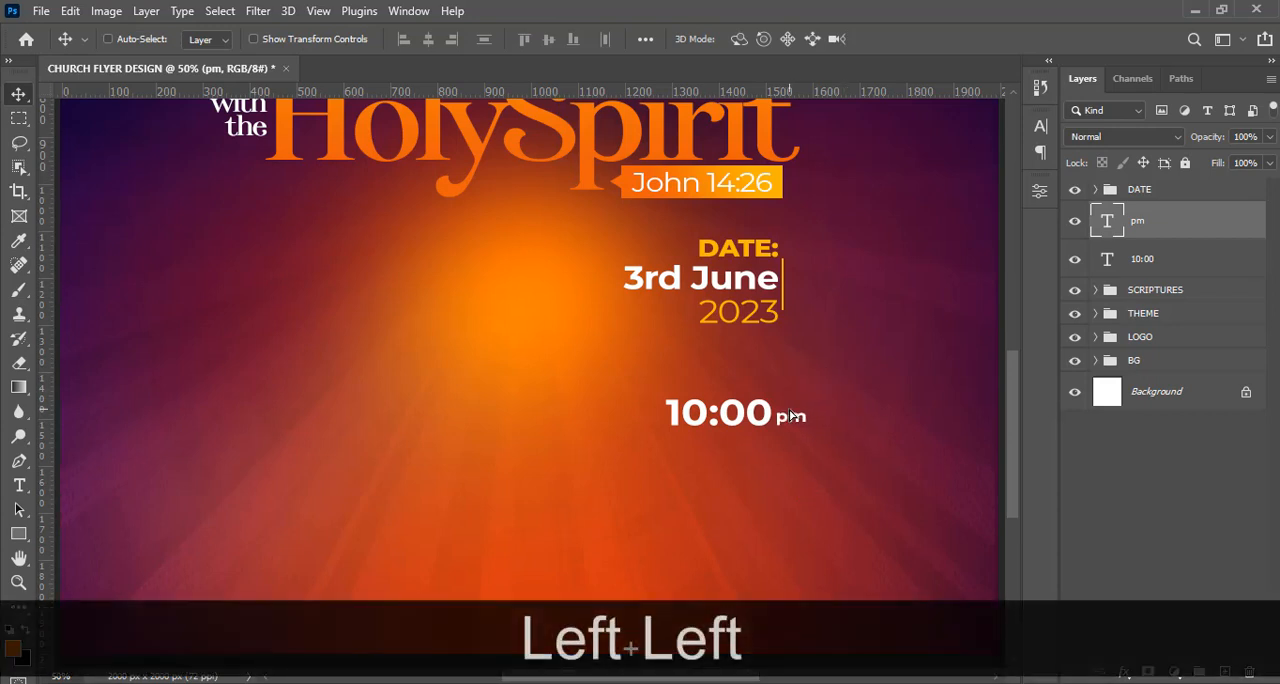
key("Up")
key("Up")
key("Up")
key("Up")
key("Up")
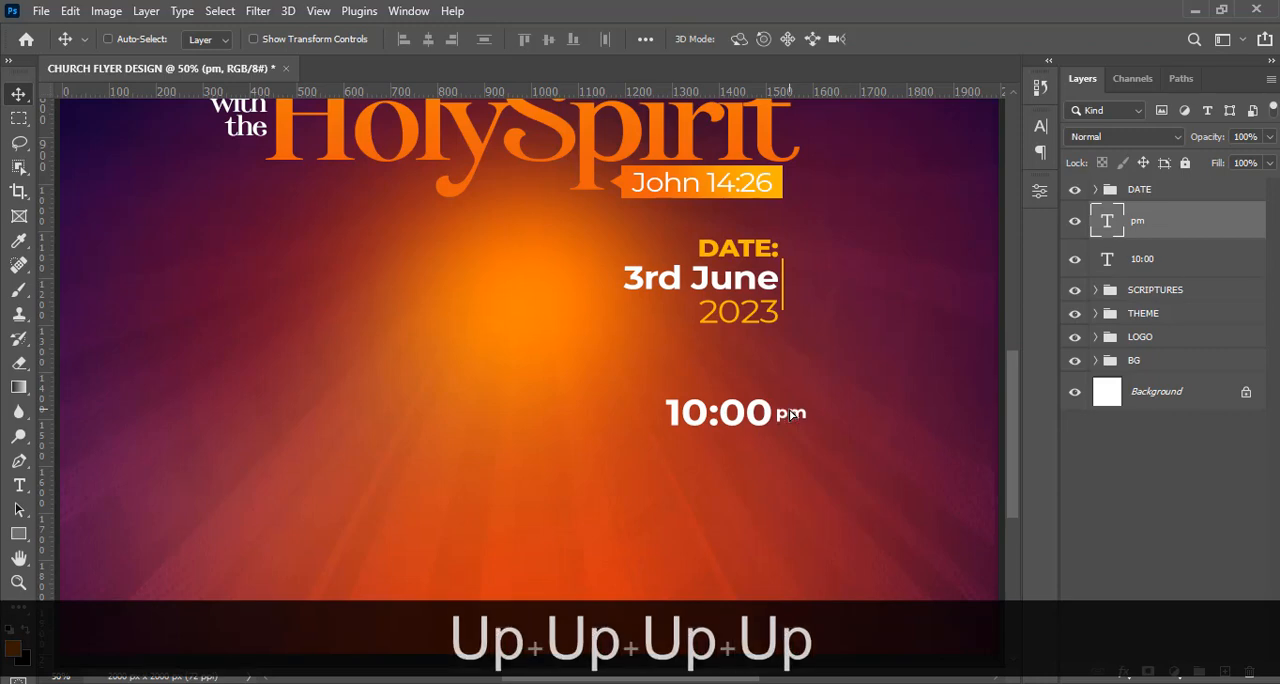
Set the font style of the "pm" text to Montserrat Medium.
key("ctrl")
key("ctrl+=")
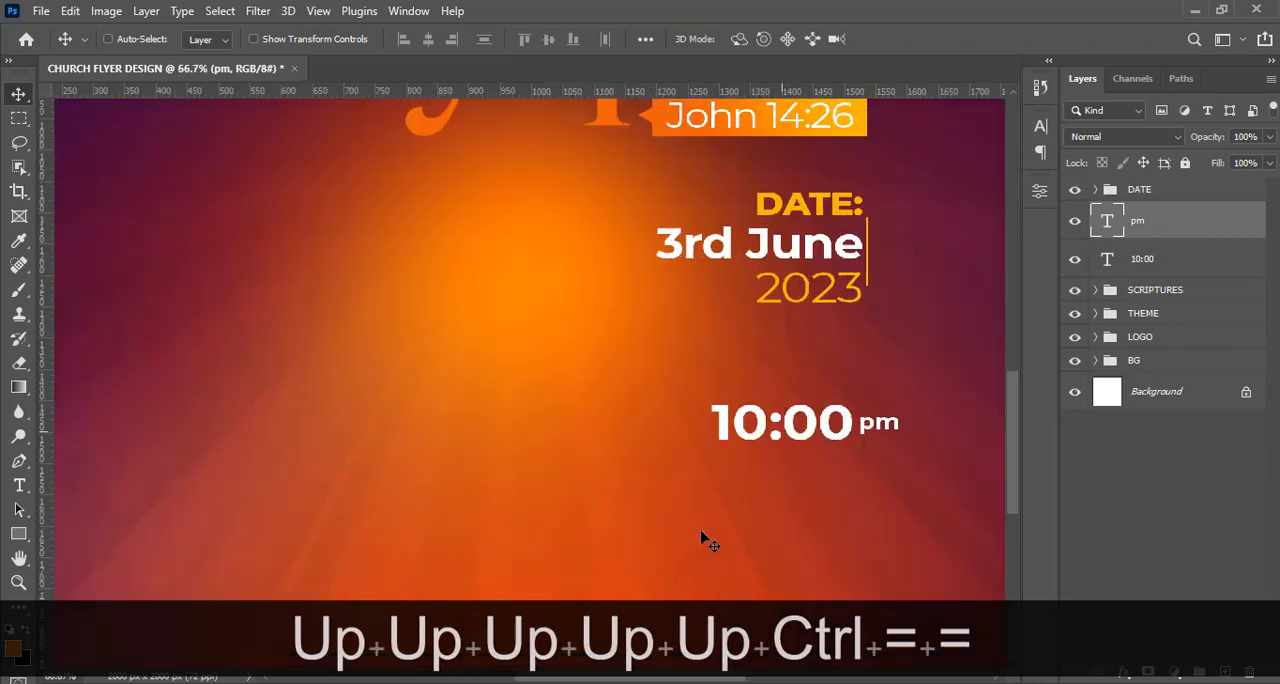
left_click_drag(645, 678, 677, 678)
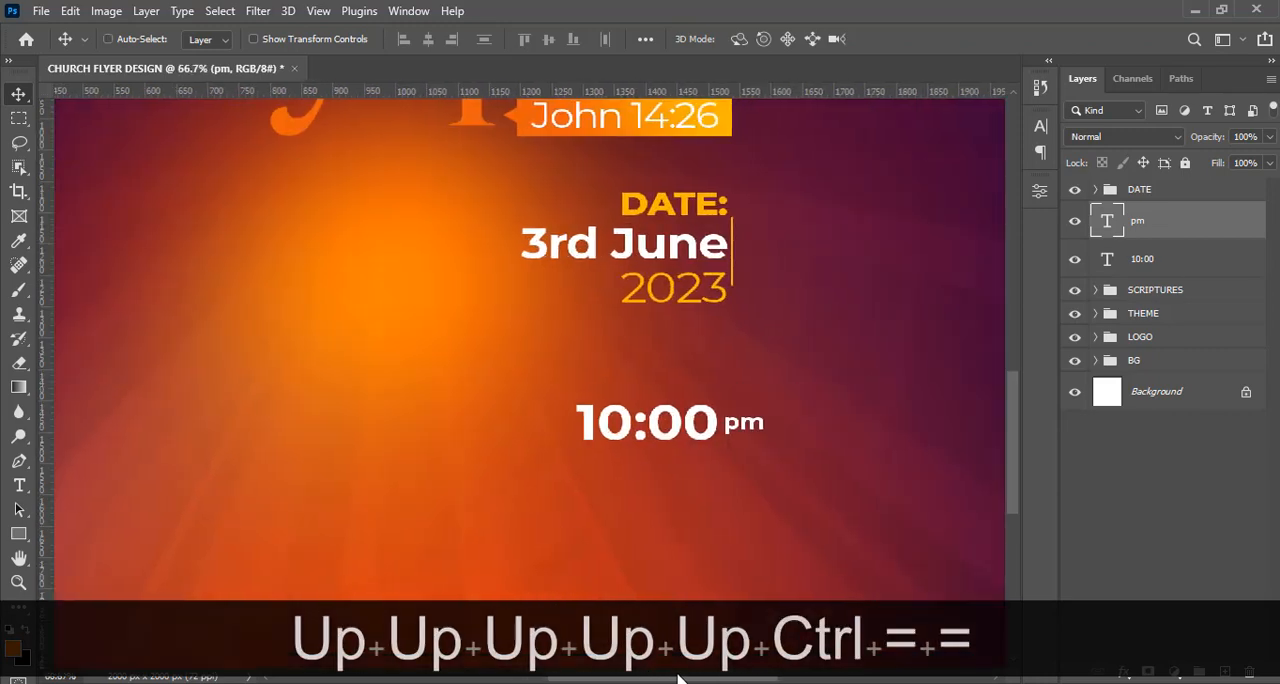
left_click(1040, 127)
left_click(1010, 153)
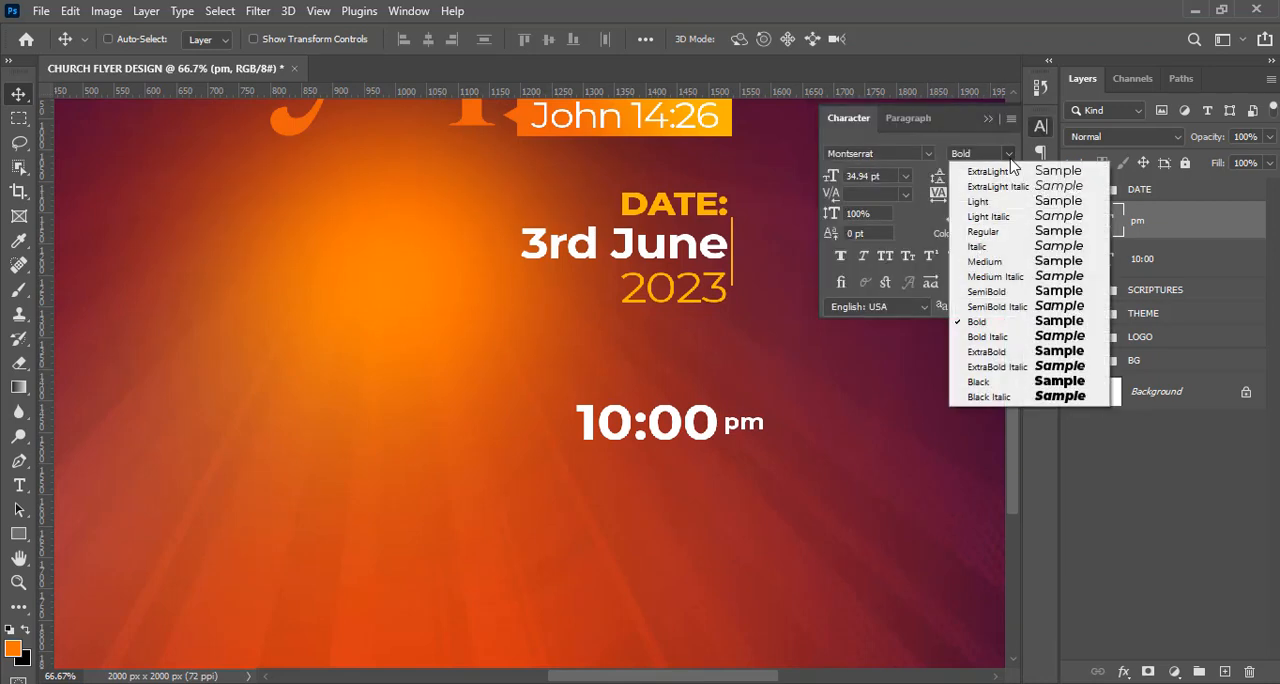
left_click(995, 265)
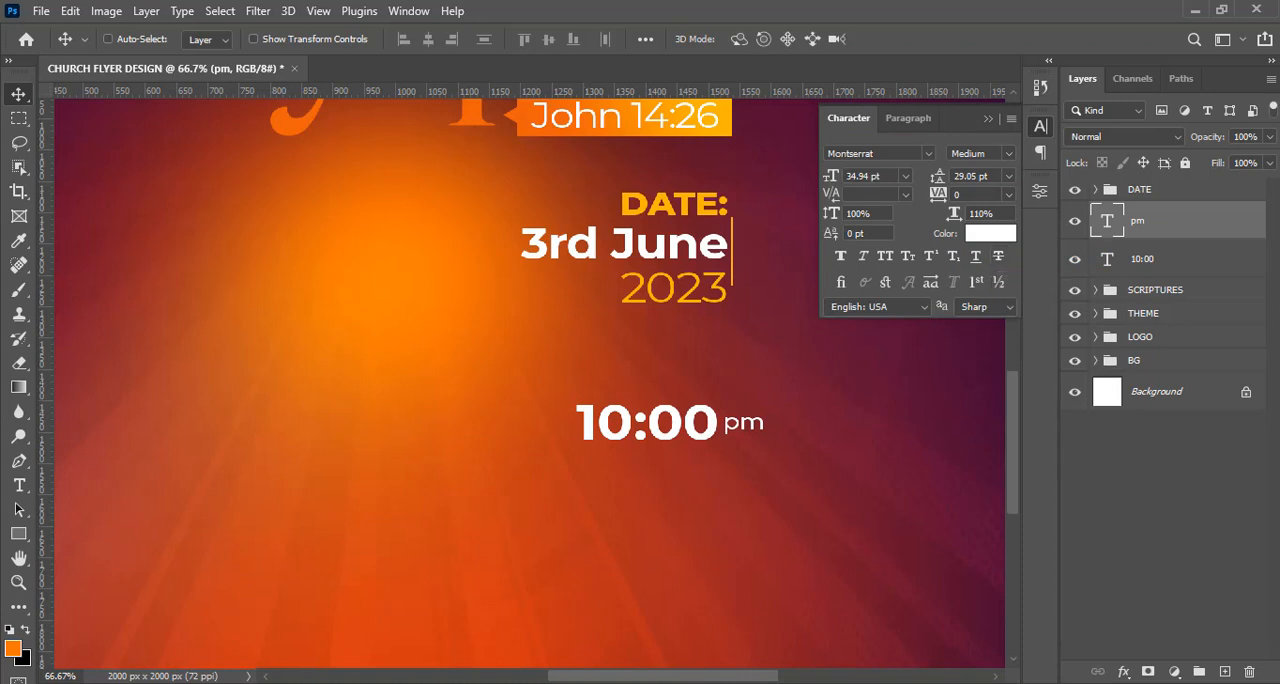
Draw an orange rectangle about 73 x 33 px over "pm" and move its layer beneath the "pm" text.
left_click(18, 533)
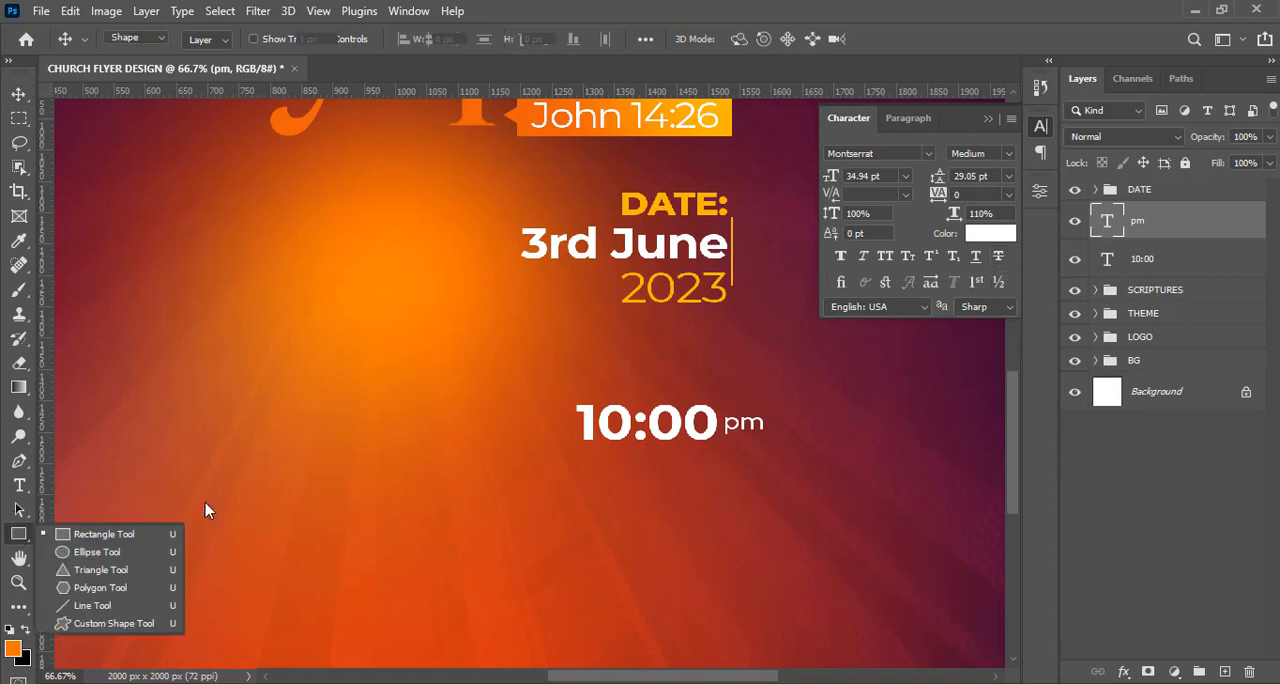
left_click(111, 540)
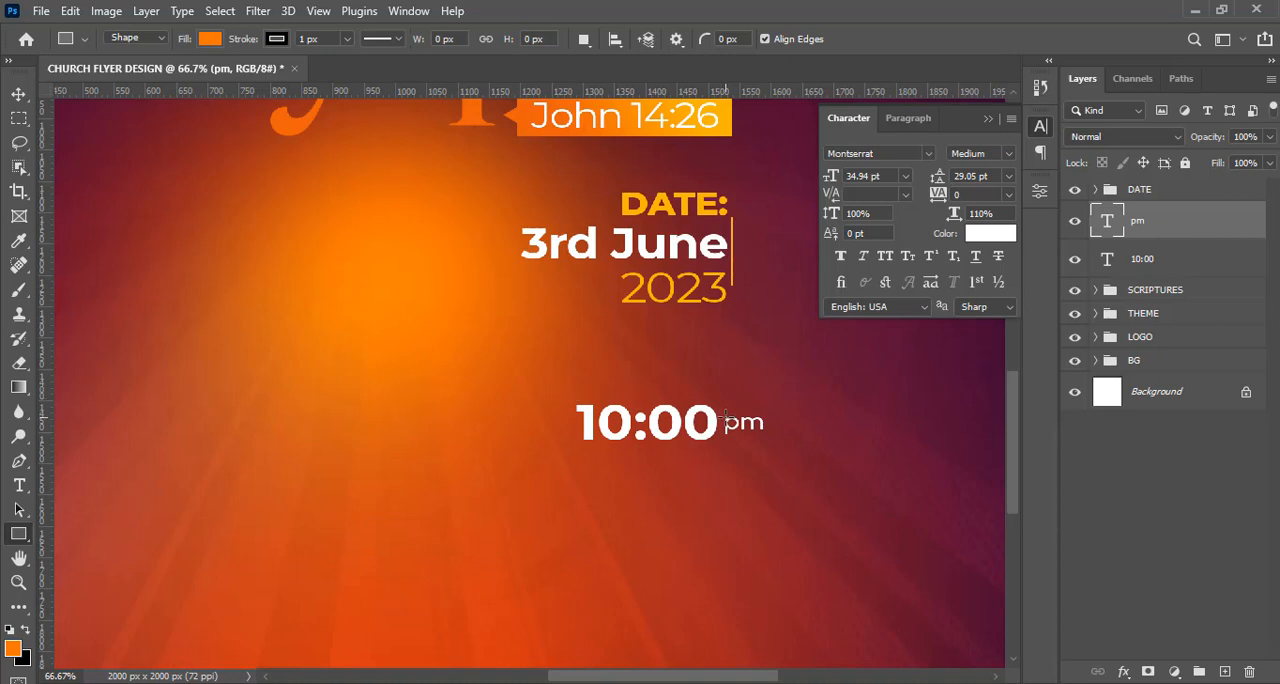
left_click_drag(724, 414, 768, 440)
left_click_drag(1137, 218, 1137, 274)
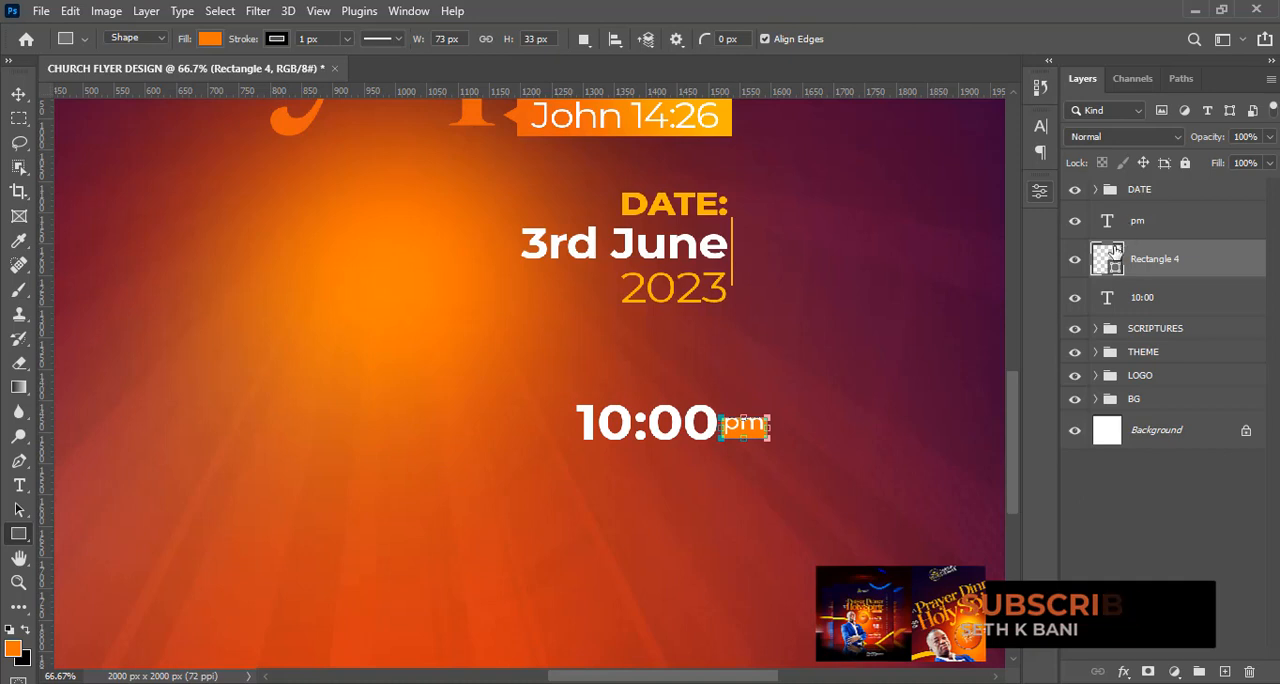
Center the "pm" text horizontally and vertically within the orange rectangle, and clear the selection.
key("ctrl")
left_click(1107, 263, "ctrl")
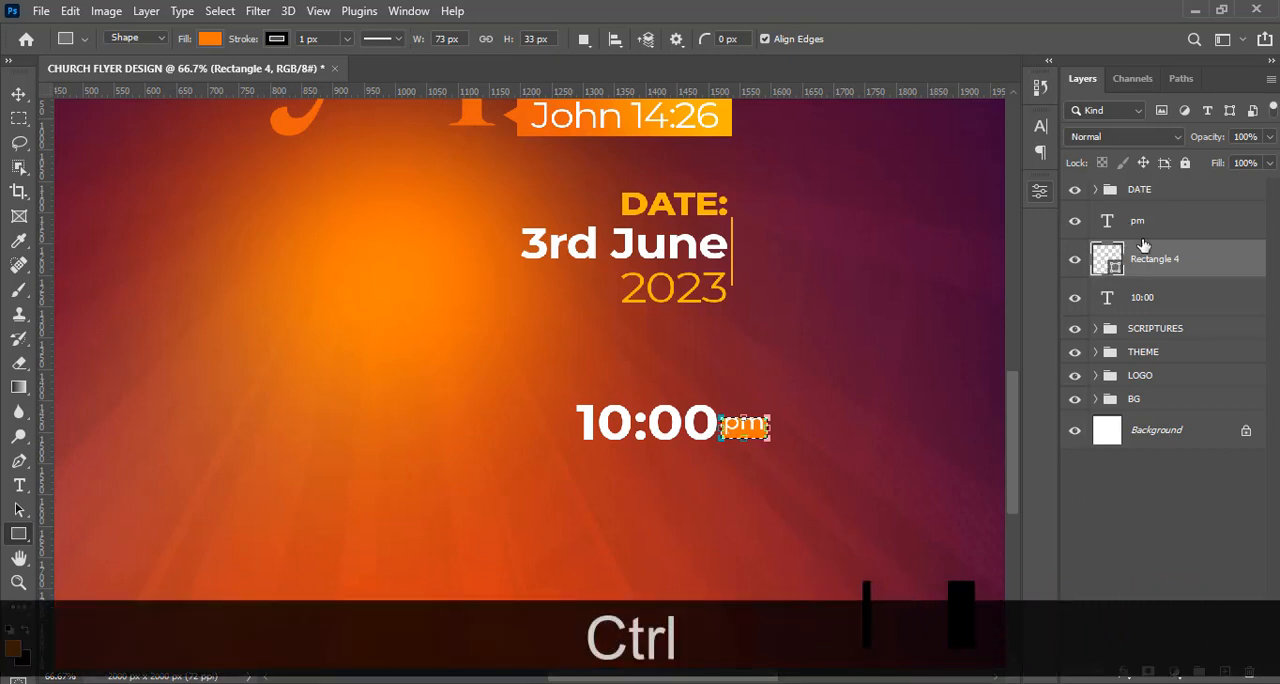
left_click(1132, 222)
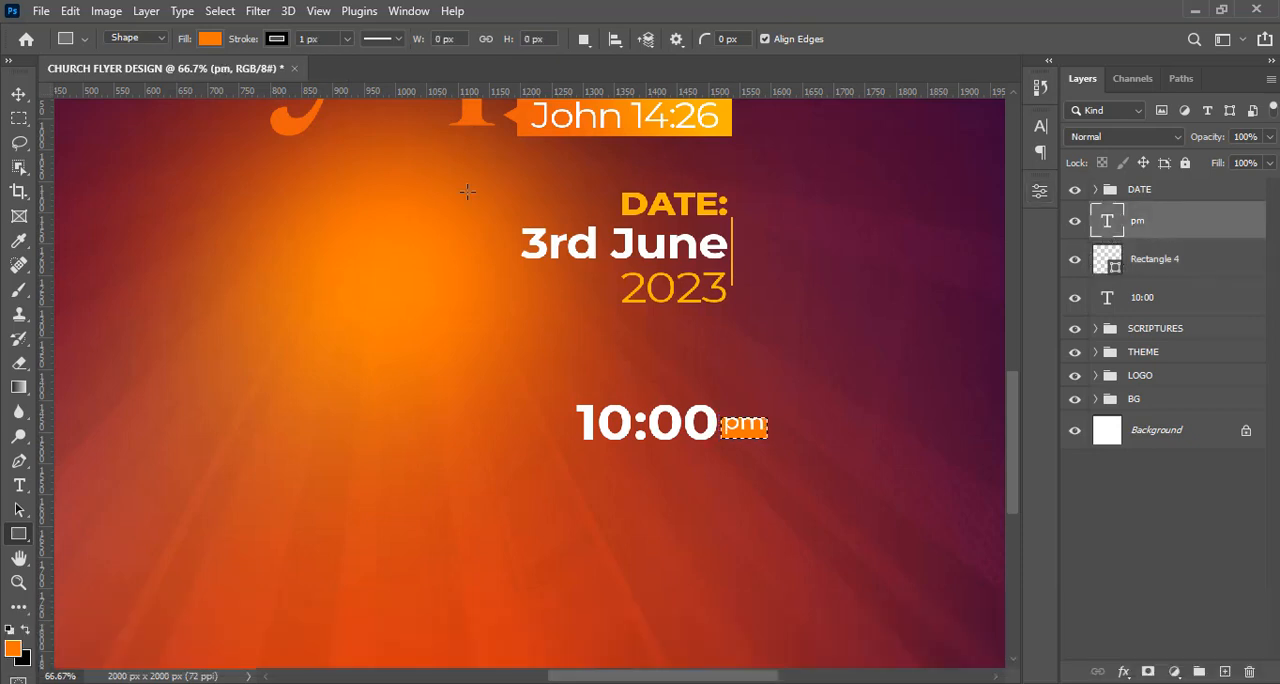
left_click(19, 97)
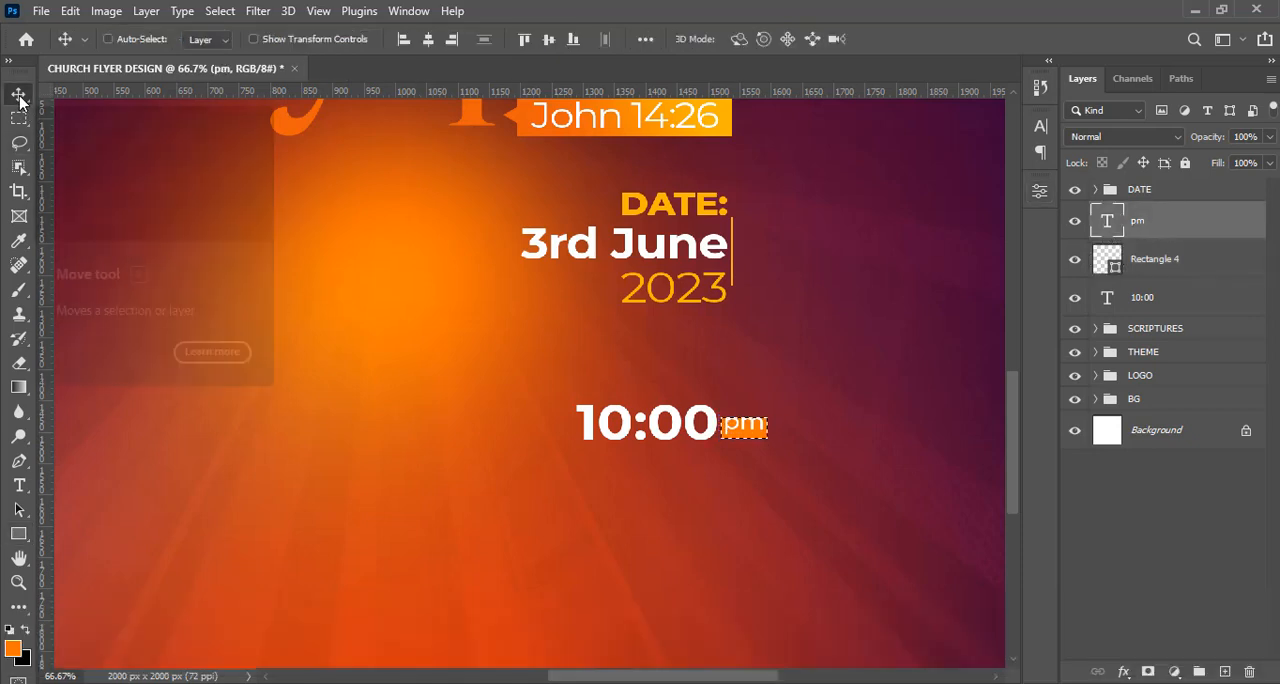
left_click(430, 42)
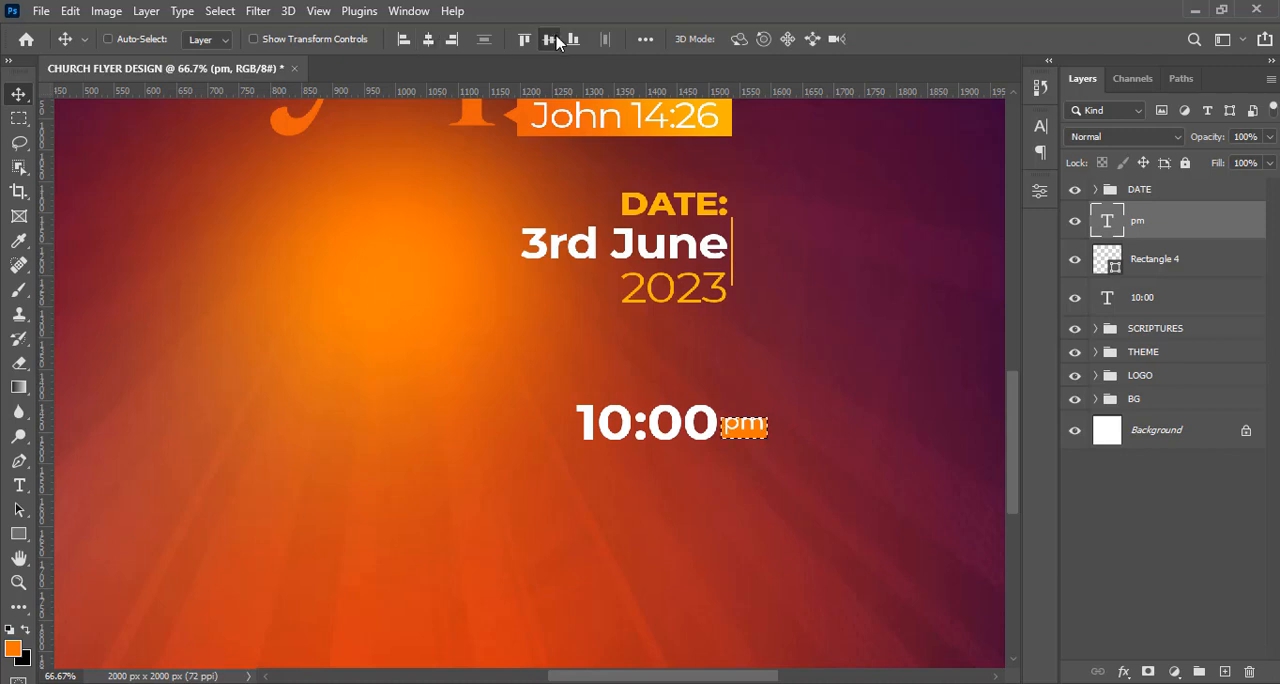
key("ctrl+d")
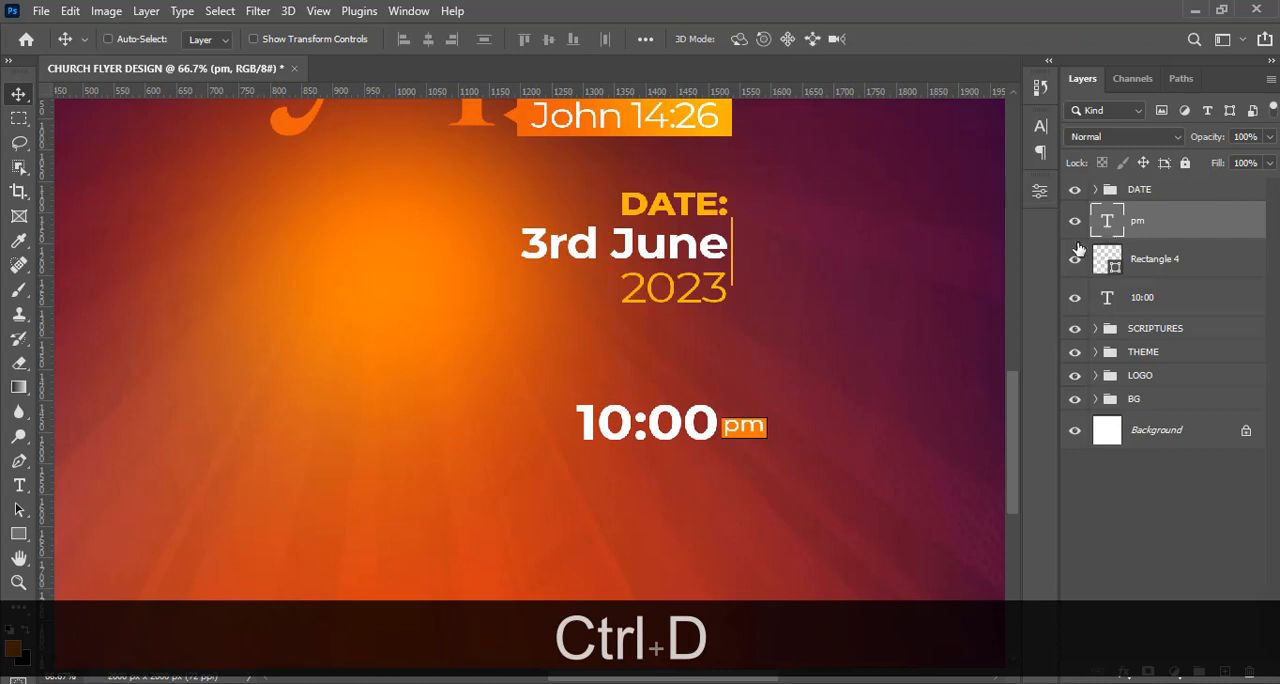
Remove the black stroke from the orange rectangle behind "pm".
left_click(1130, 265)
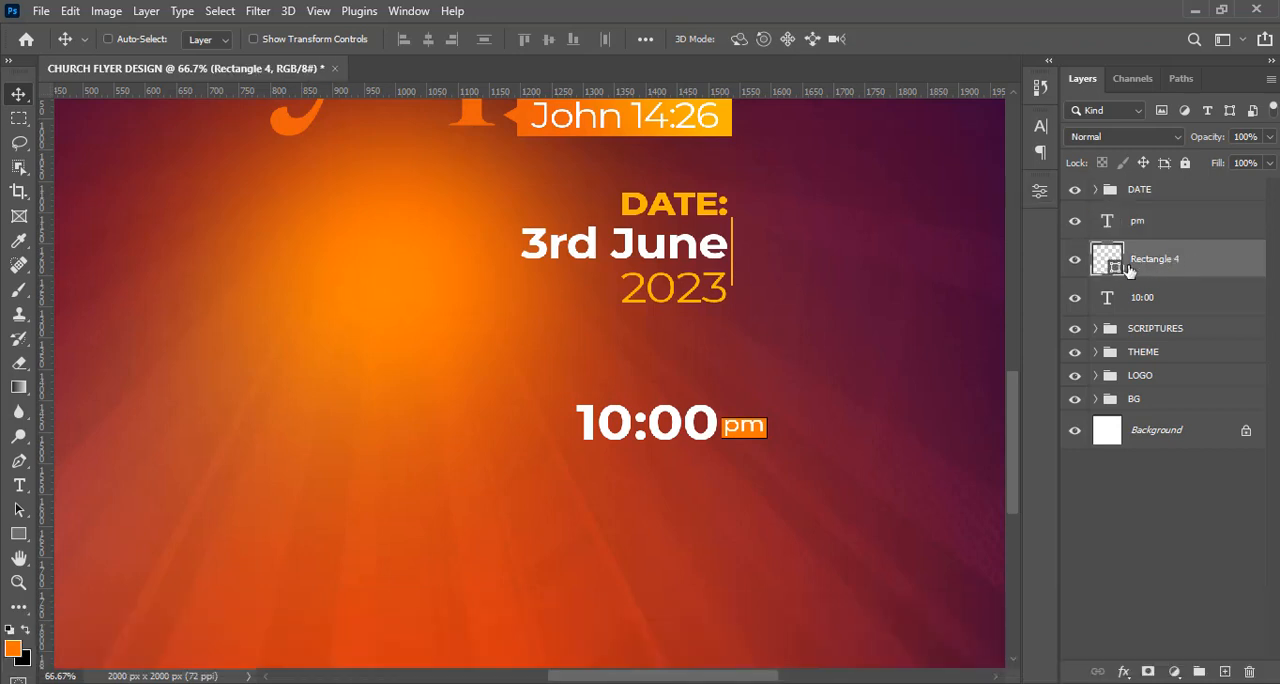
left_click(15, 535)
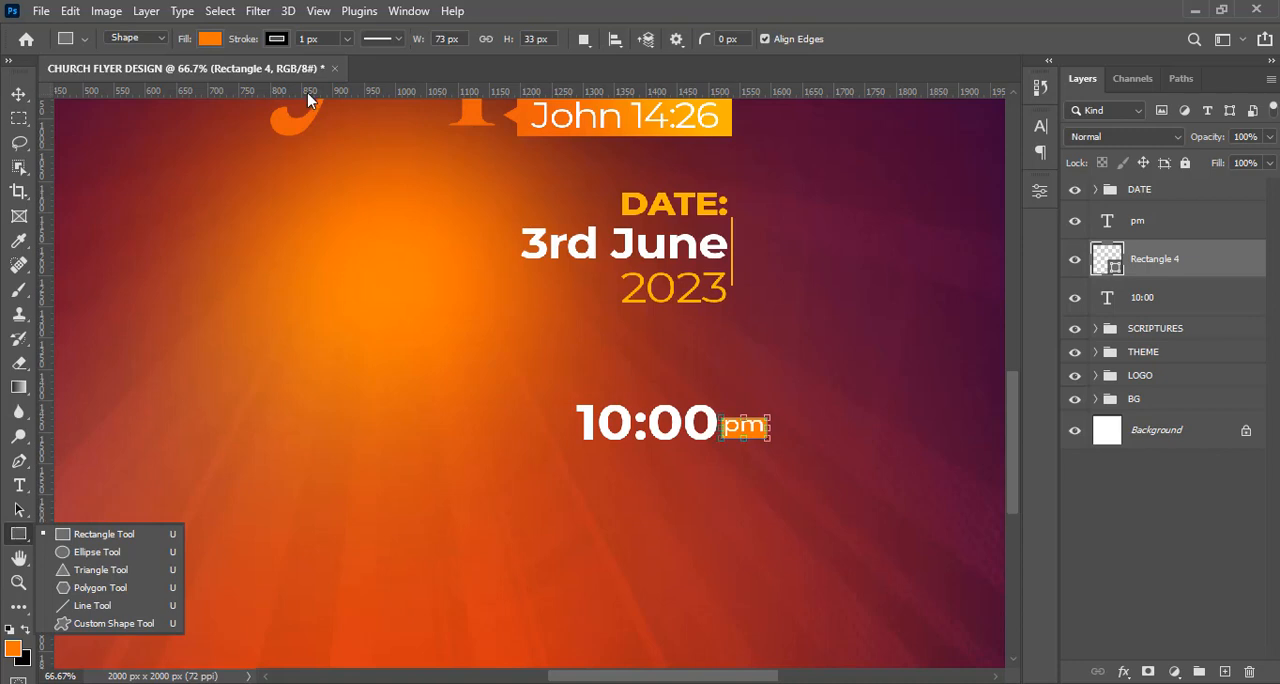
left_click(276, 42)
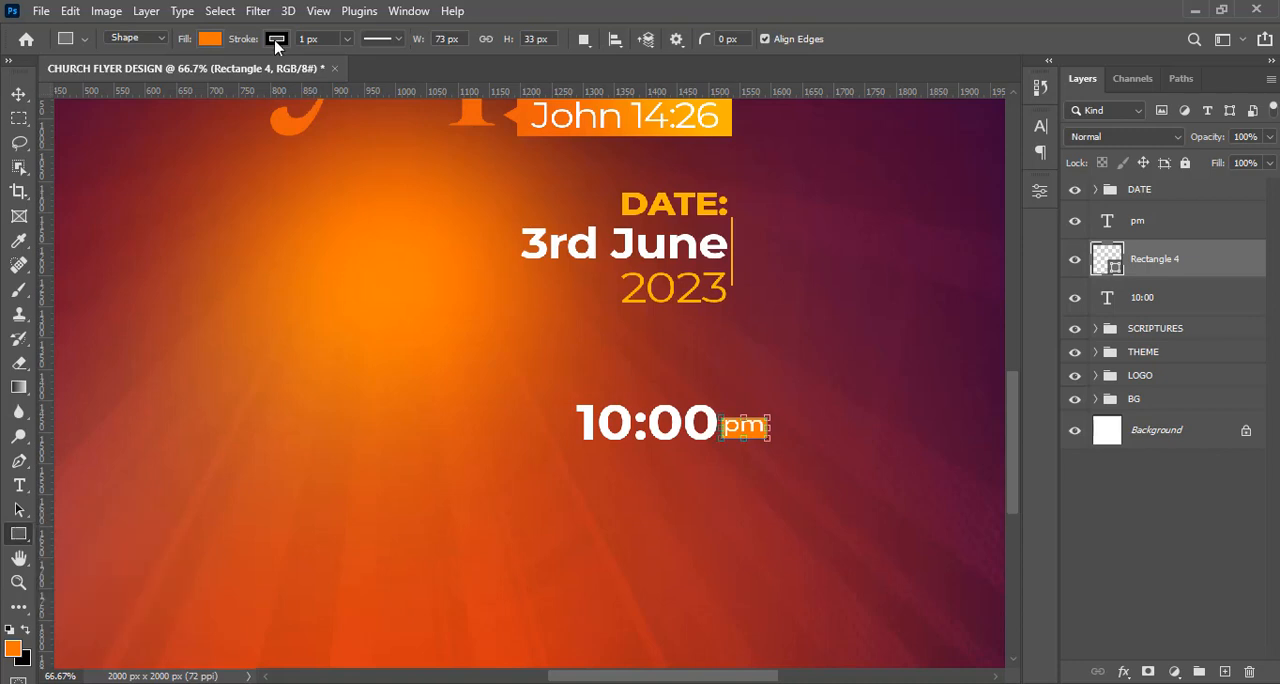
left_click(276, 42)
left_click(167, 77)
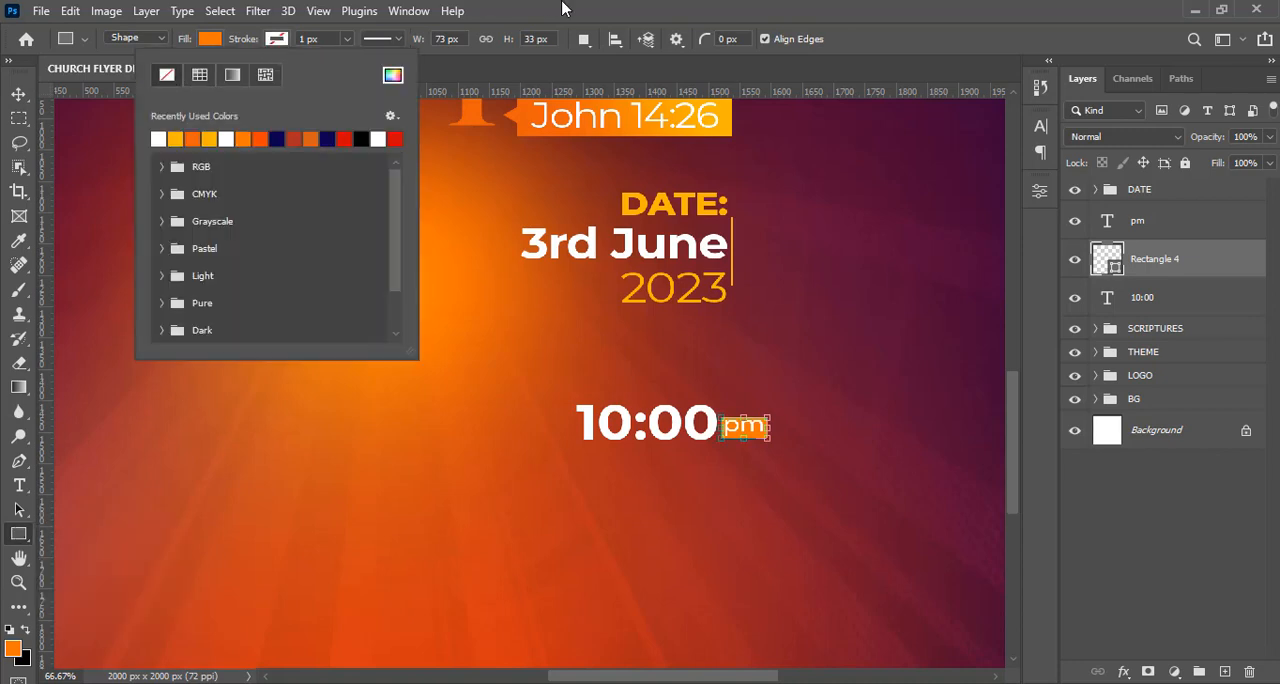
left_click(672, 8)
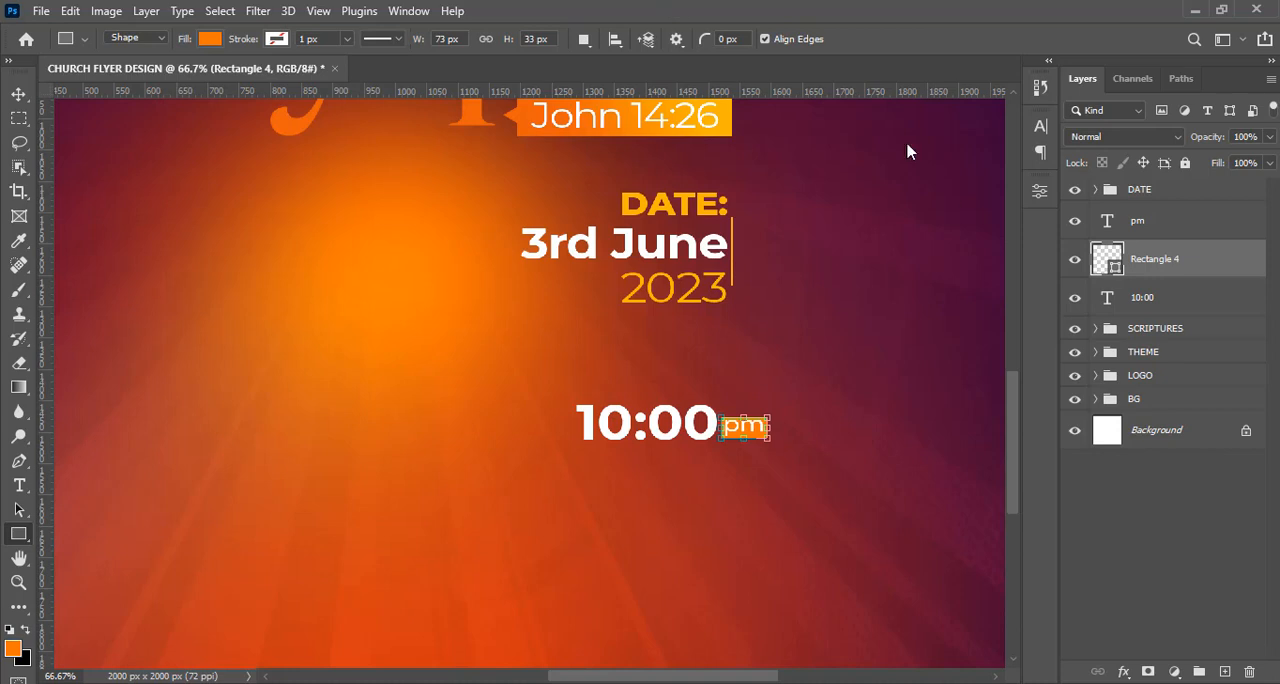
Duplicate the "pm", rectangle and "10:00" layers together and place the copies directly below the originals as a second time line.
left_click(1140, 230)
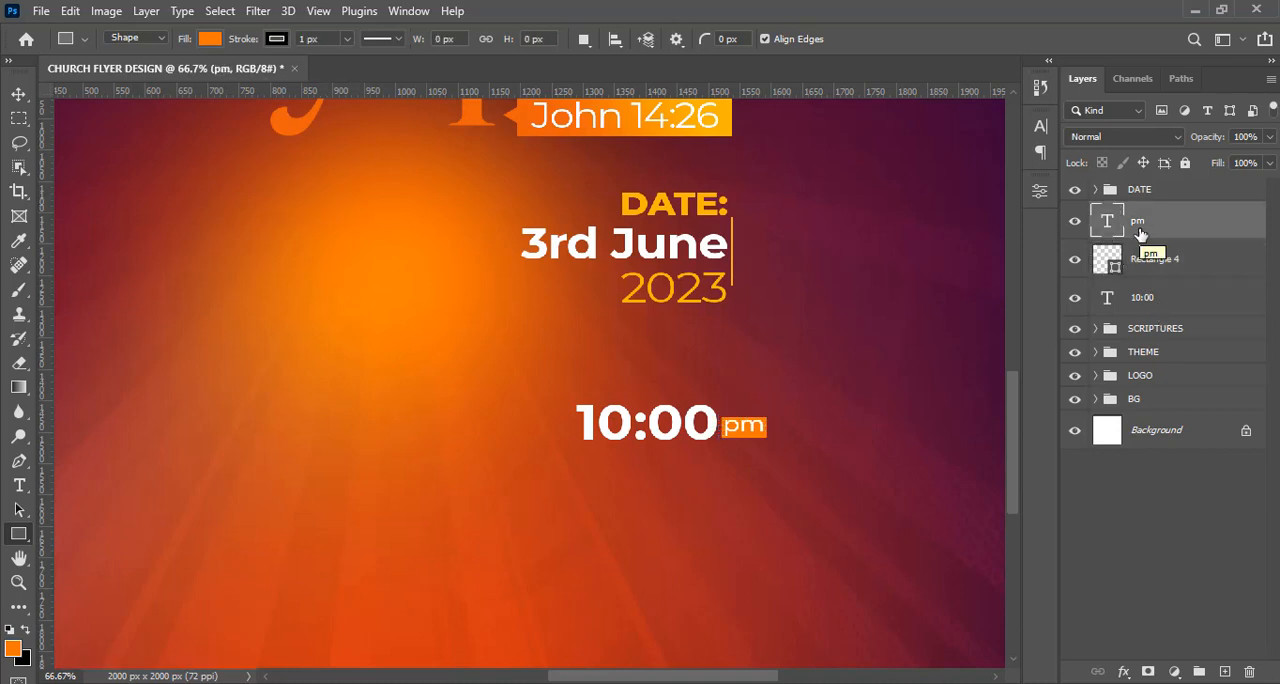
key("ctrl")
left_click(1149, 302, "ctrl")
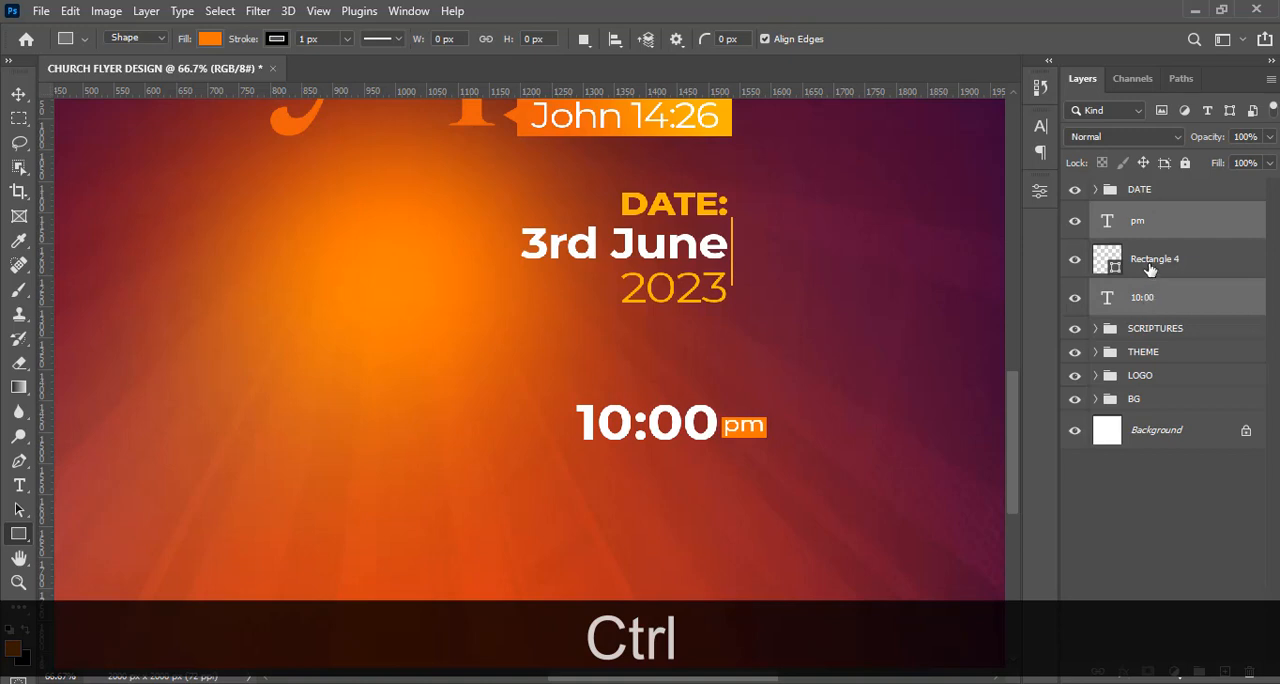
left_click(1149, 265, "ctrl")
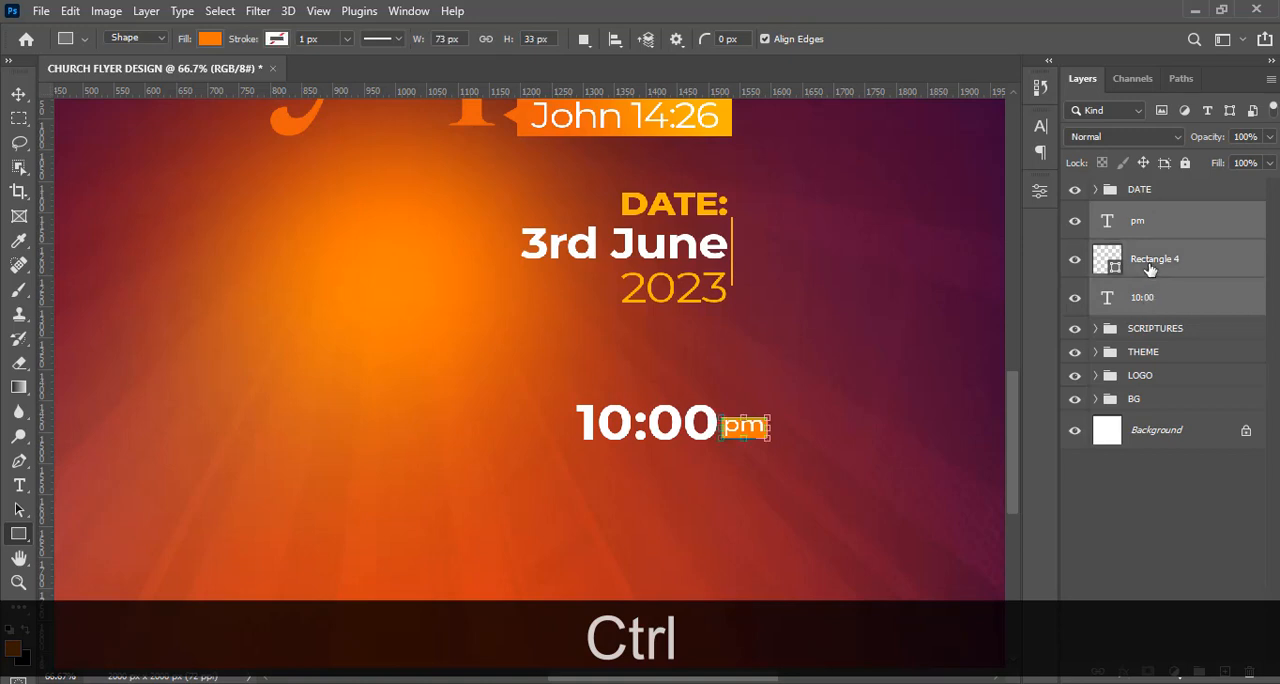
key("ctrl+j")
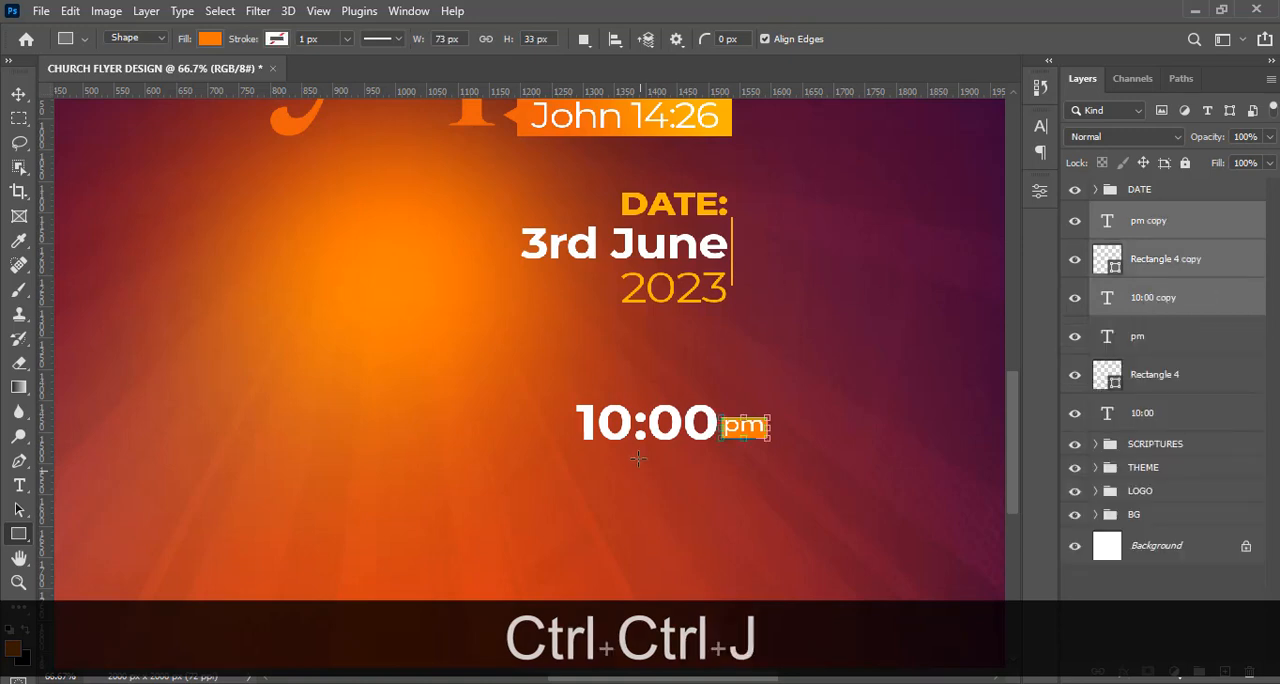
key("shift")
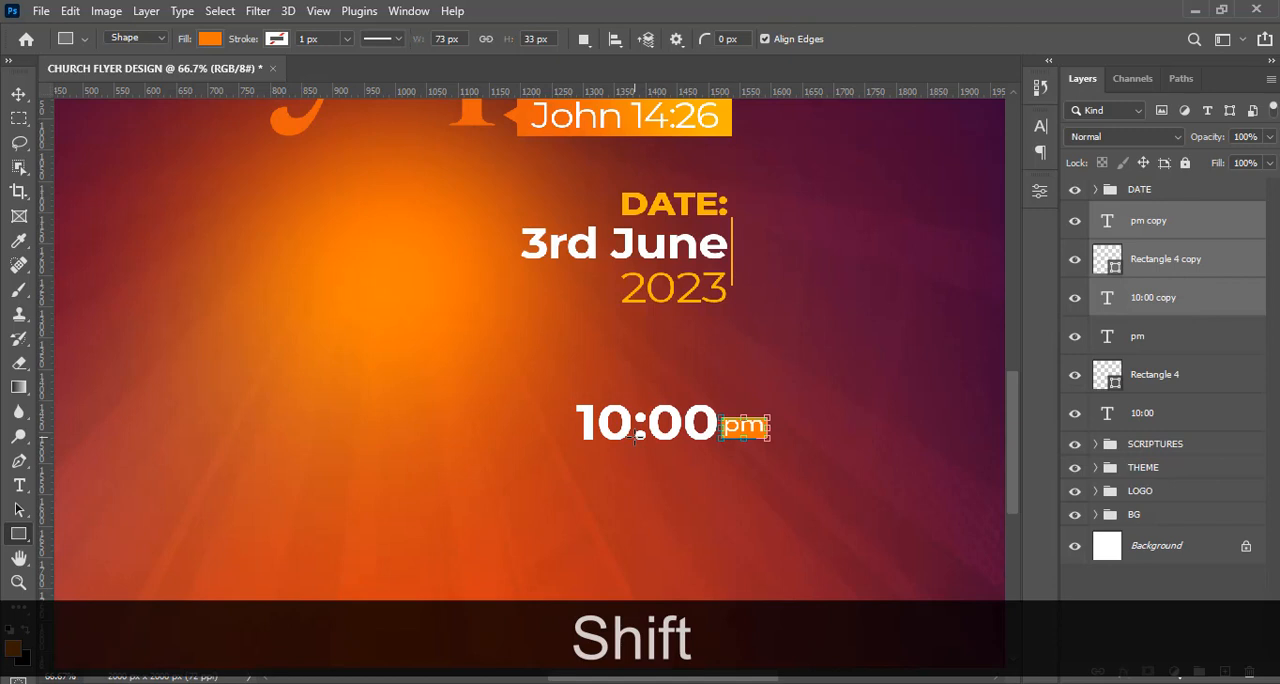
left_click(634, 437)
left_click(691, 324)
left_click(19, 93)
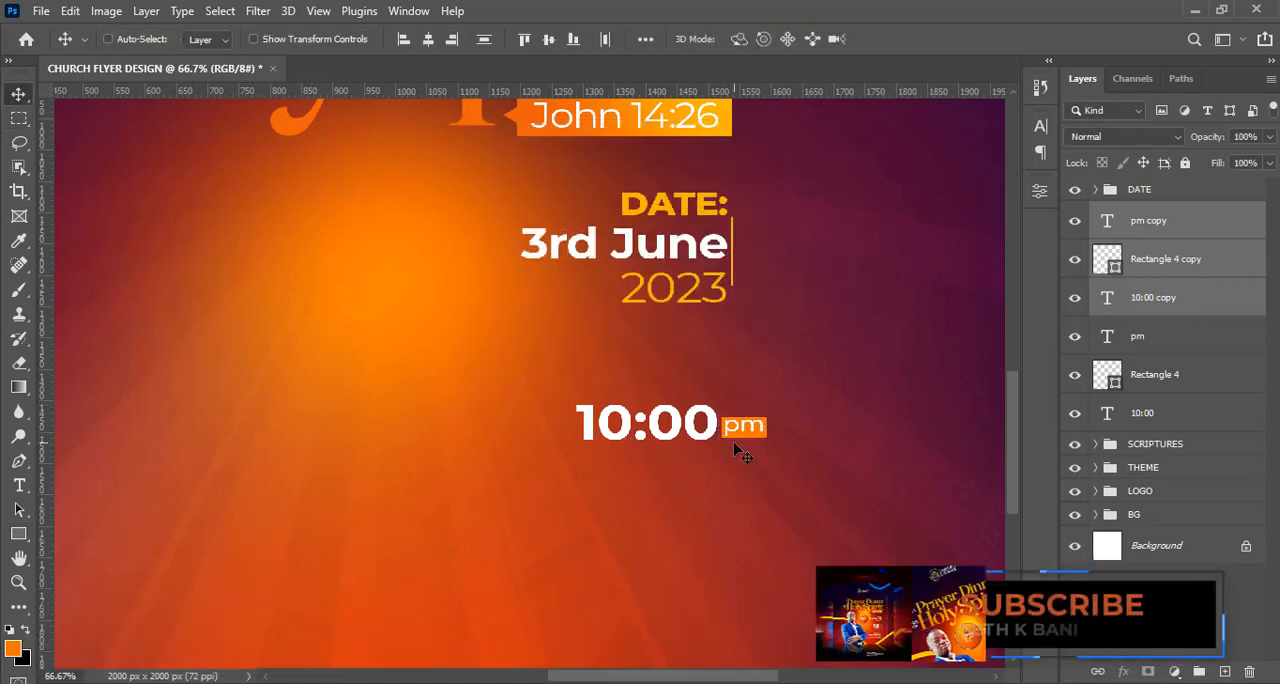
key("shift")
left_click_drag(651, 437, 655, 475)
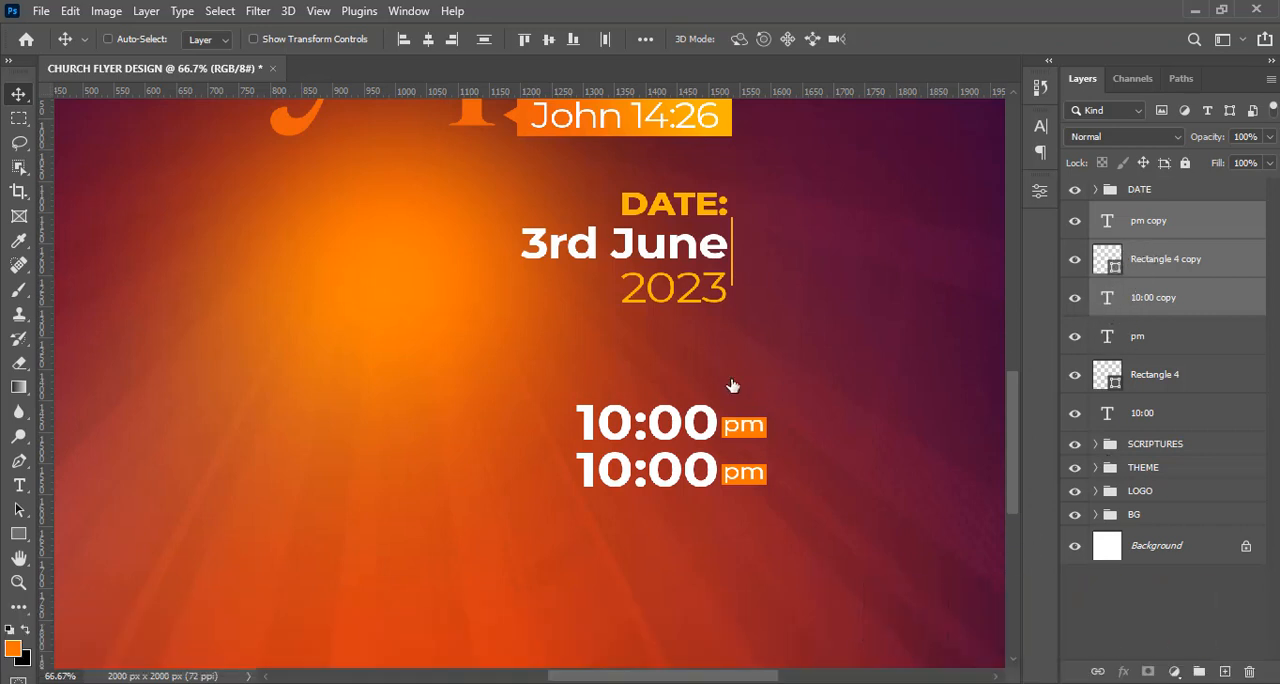
Change the hour in the lower time line so that it reads "4:00".
double_click(670, 475)
left_click_drag(637, 470, 495, 470)
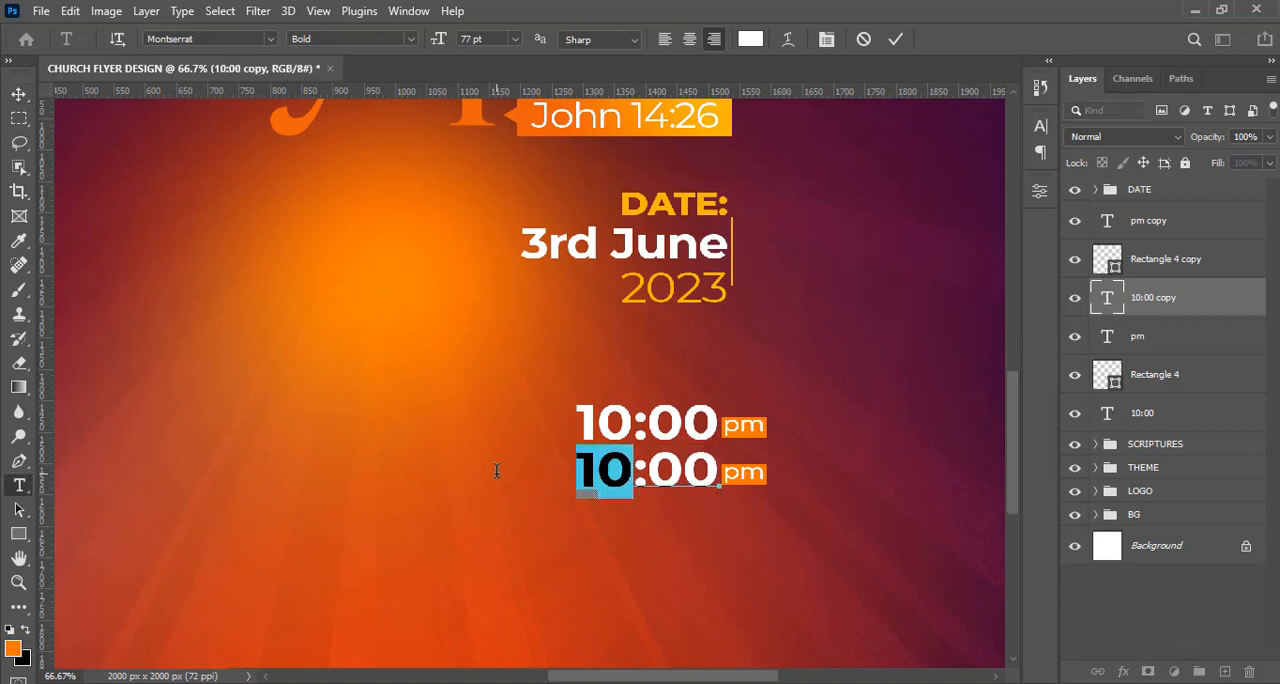
type("4")
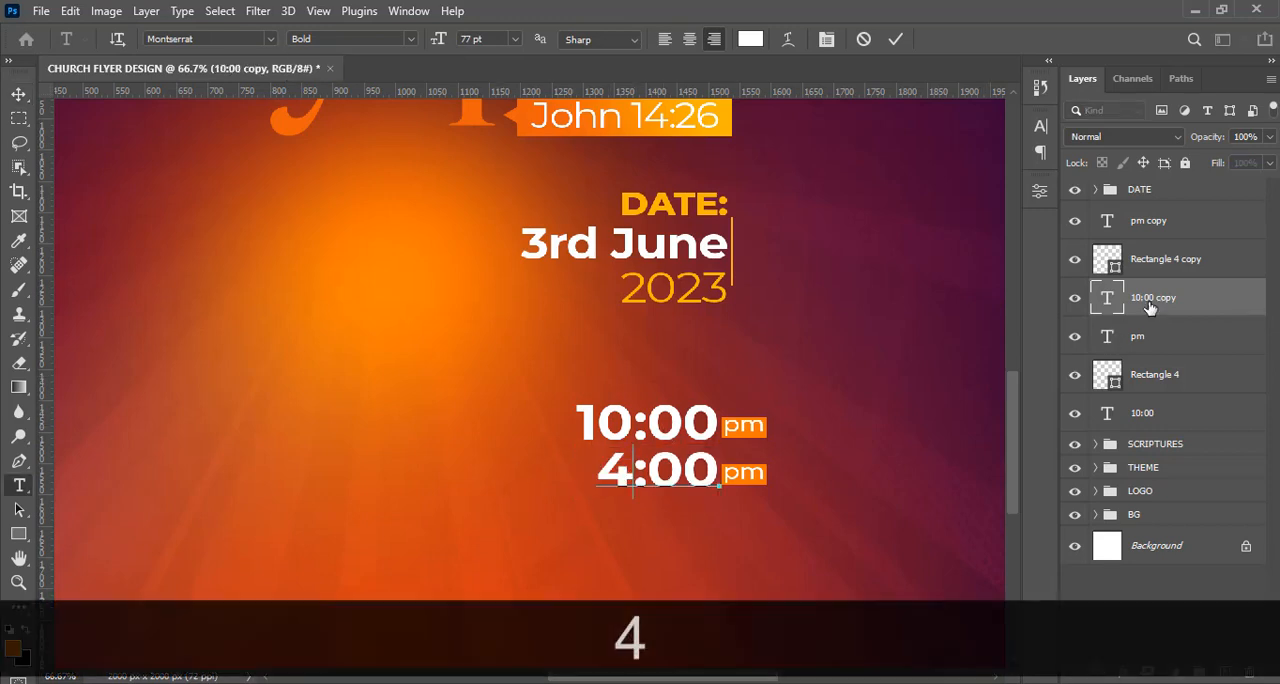
key("ctrl+Return")
key("v")
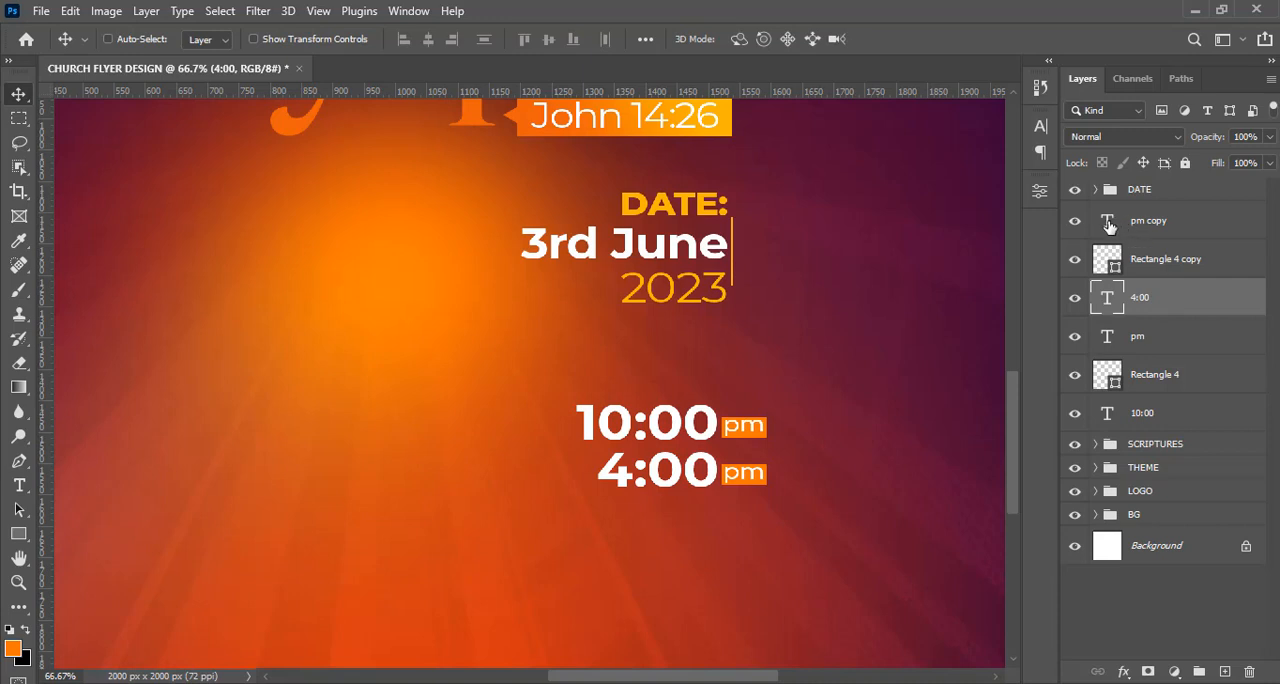
Change the copied "pm" text beside "4:00" to lowercase "am".
double_click(1109, 227)
left_click_drag(741, 474, 722, 472)
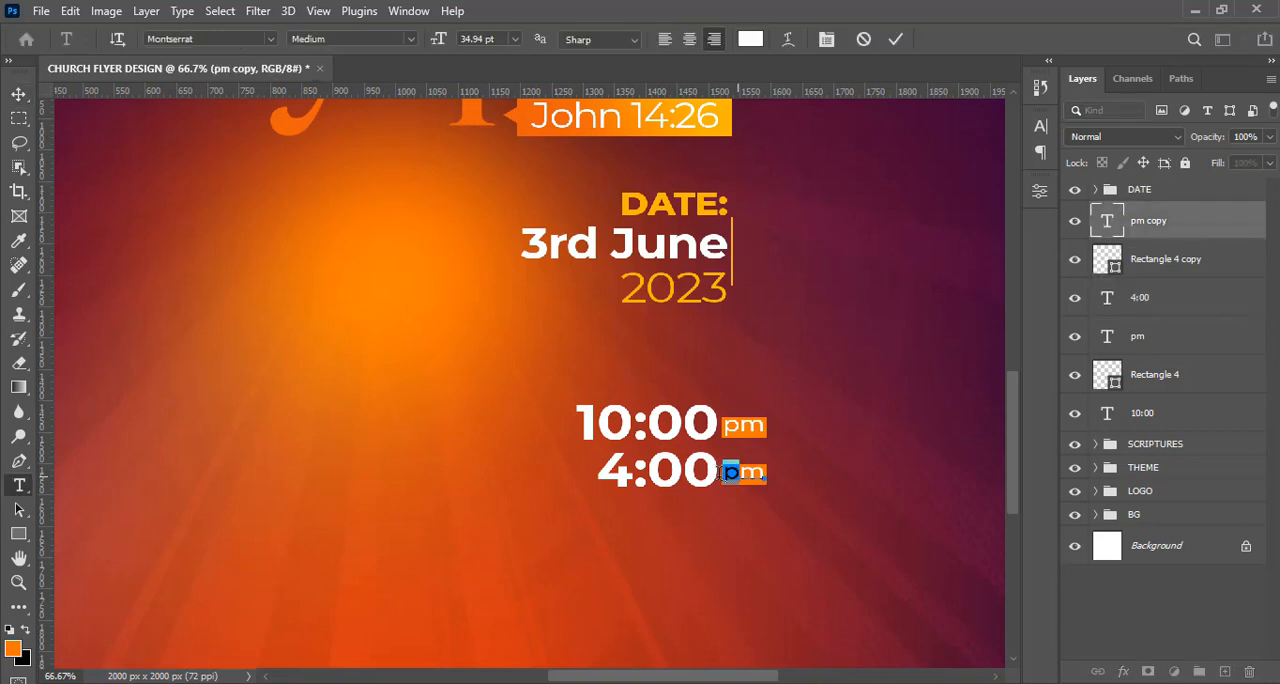
type("A")
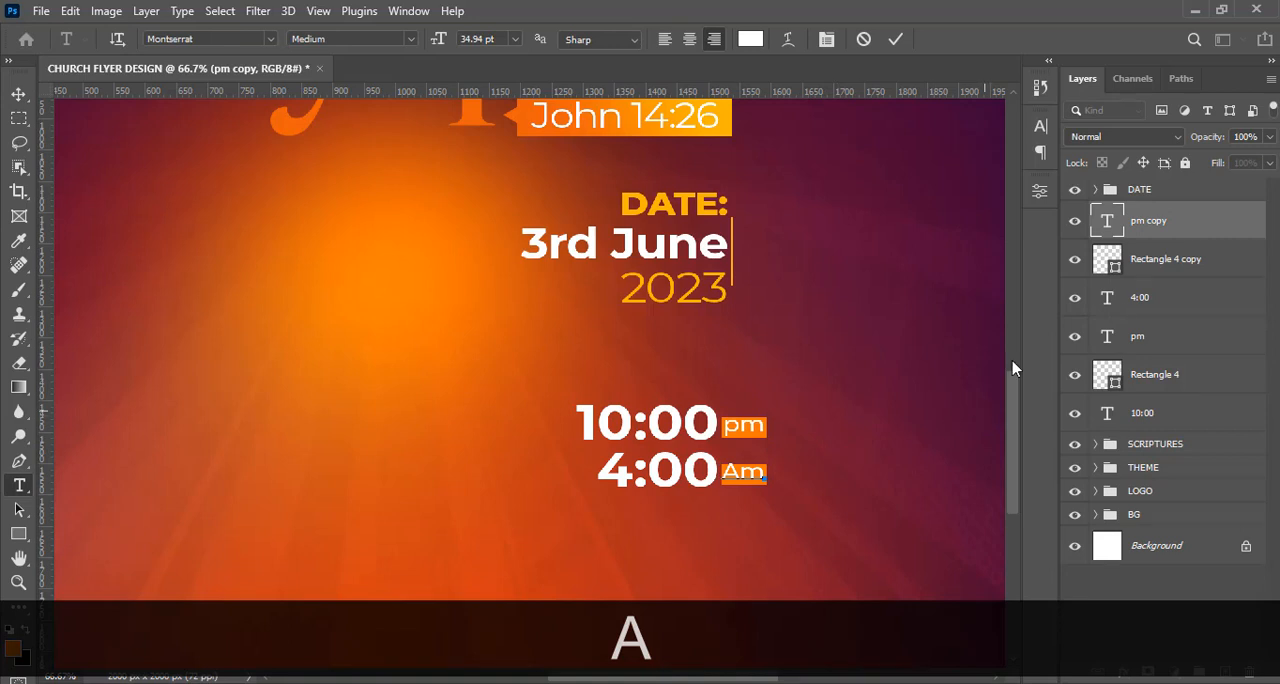
key("BackSpace")
key("Caps_Lock")
type("a")
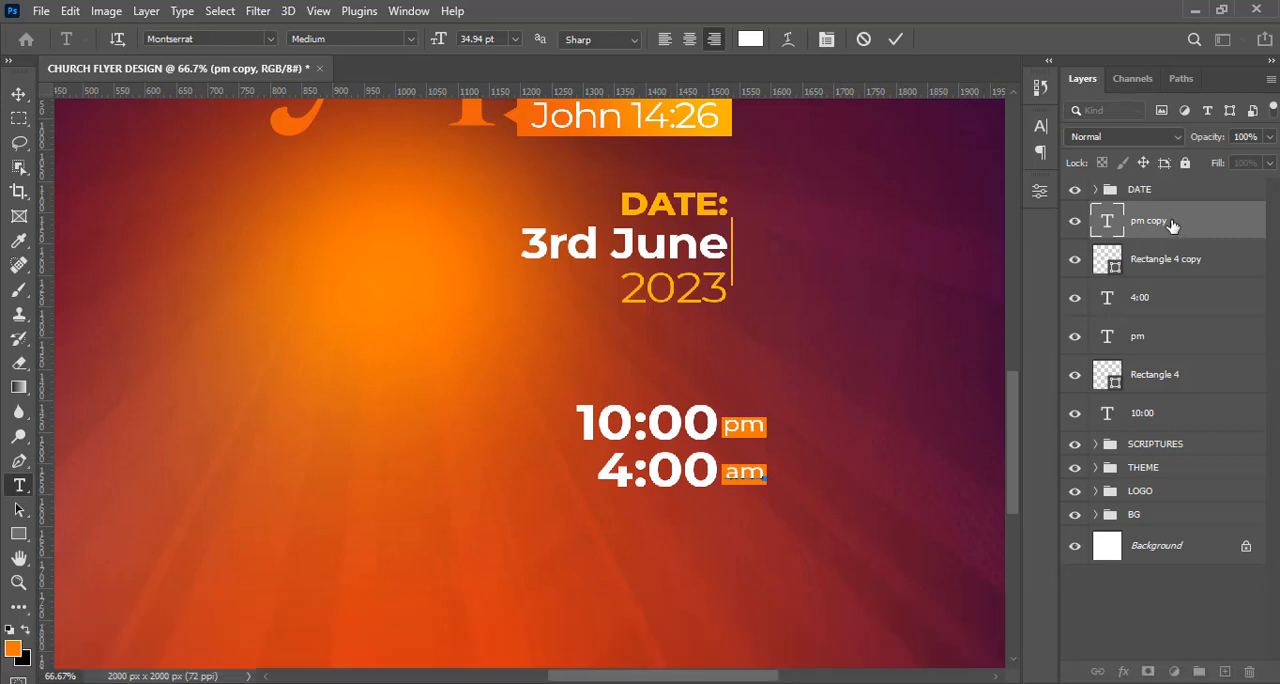
key("ctrl+Return")
key("v")
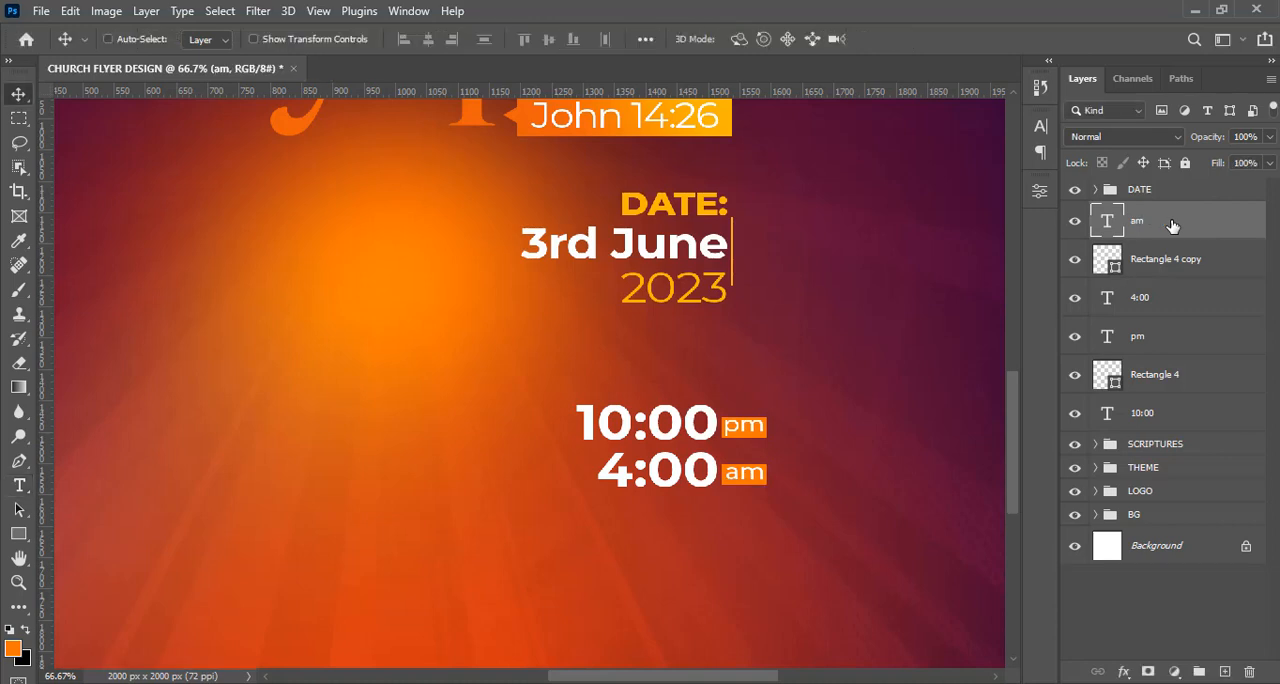
Duplicate the "am" text, place the copy just left of "4:00", and change its wording to "to".
key("ctrl+j")
left_click_drag(768, 468, 586, 466)
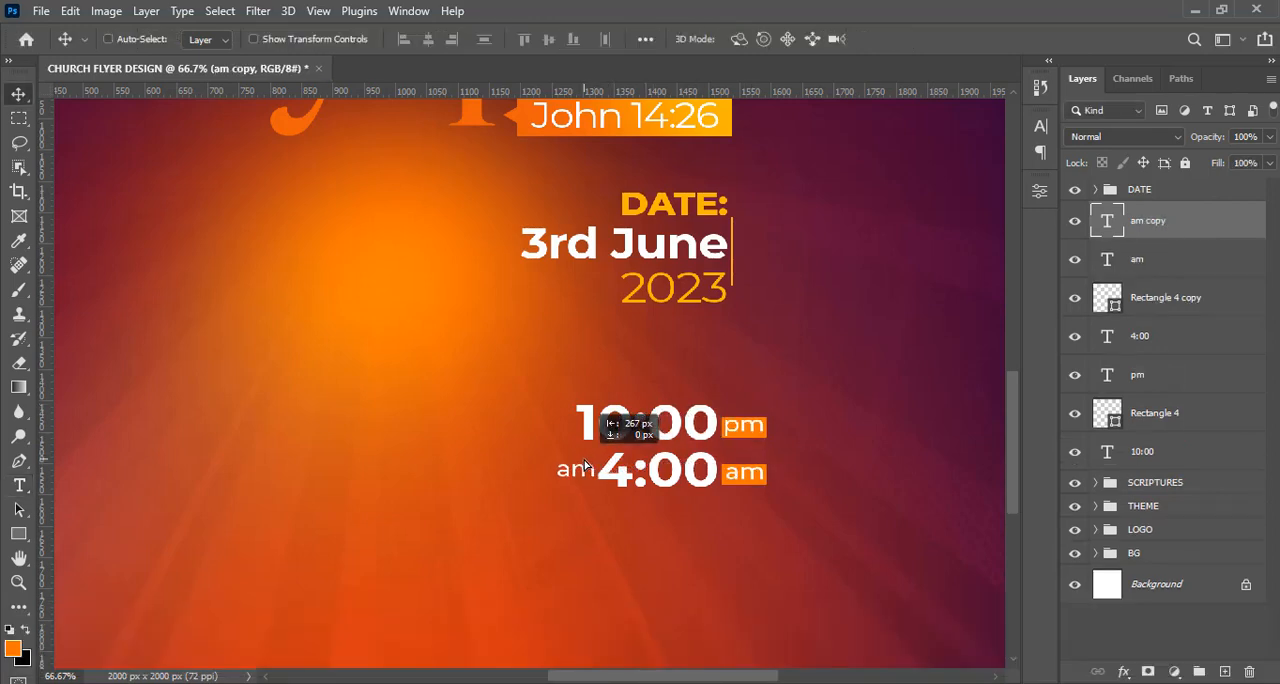
double_click(1108, 222)
type("to")
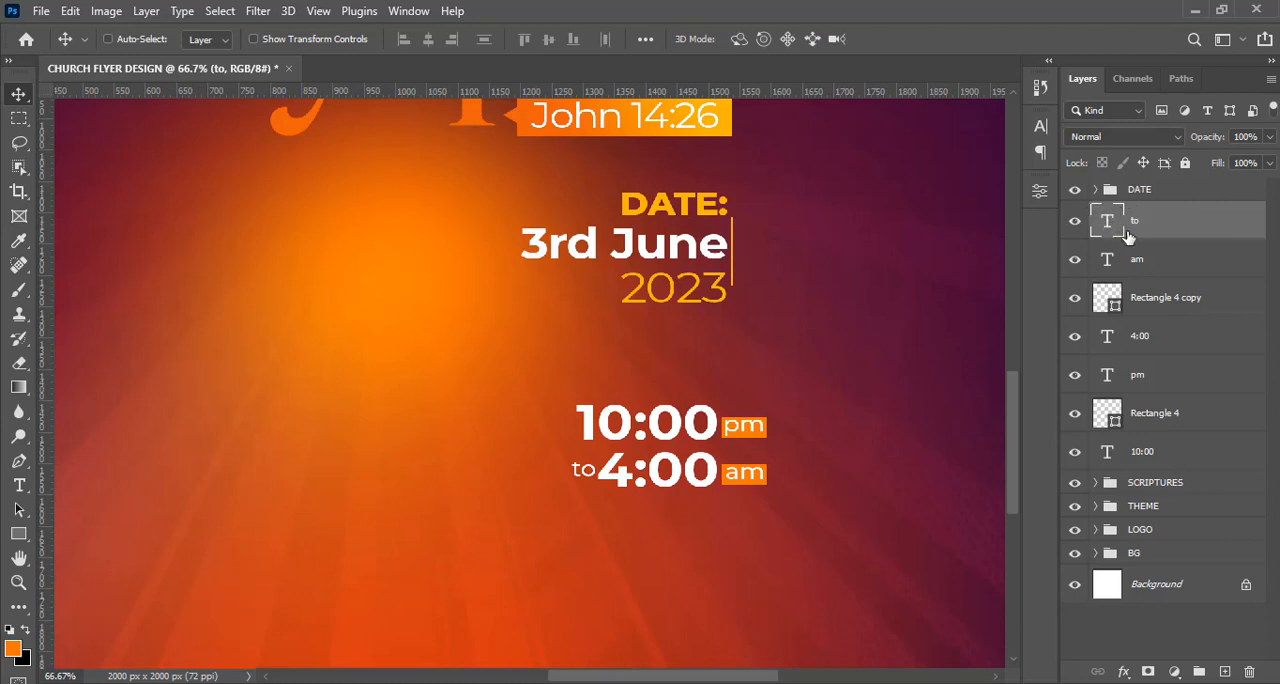
Group all the time text and rectangle layers as "TIME" and move the group above the DATE group.
key("shift")
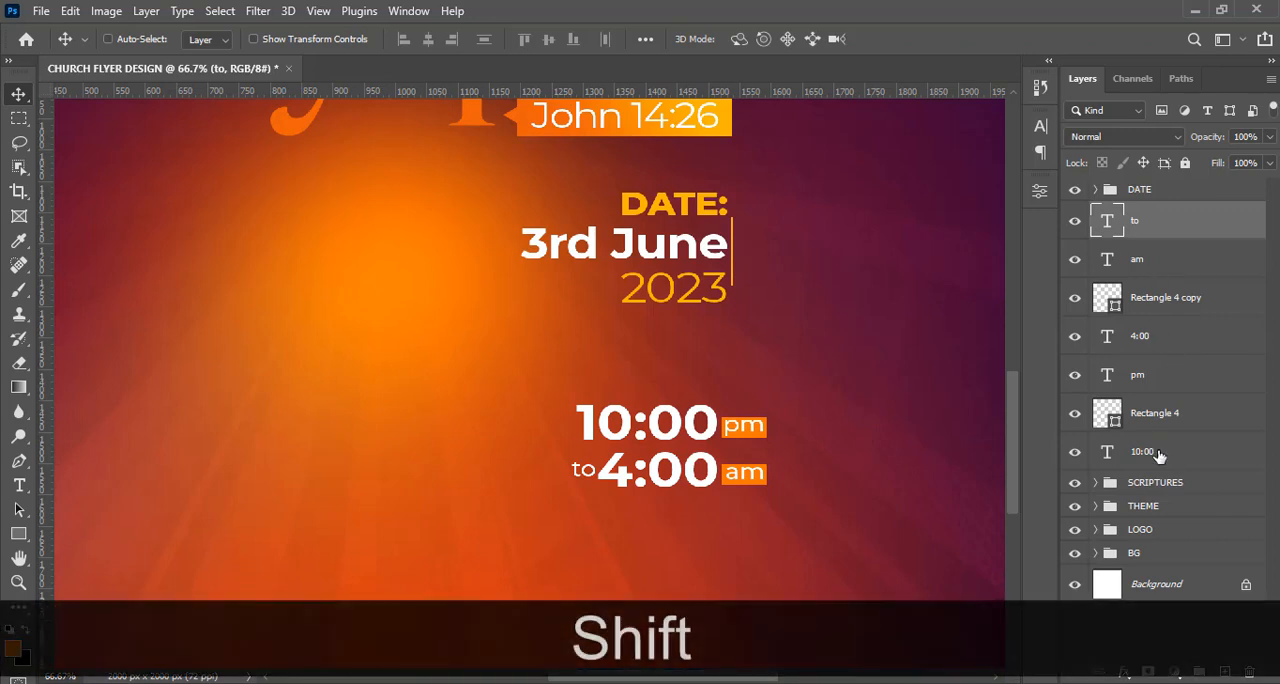
left_click(1157, 453, "shift")
key("ctrl+shift+g")
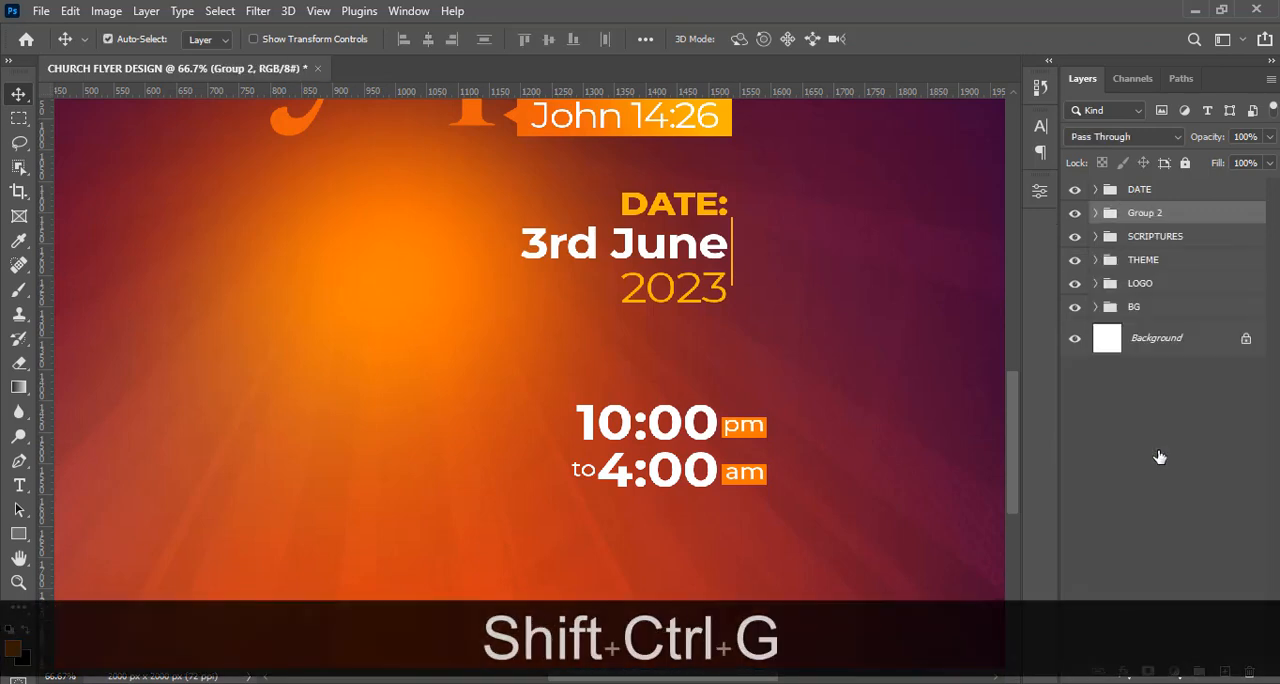
double_click(1146, 213)
key("Caps_Lock")
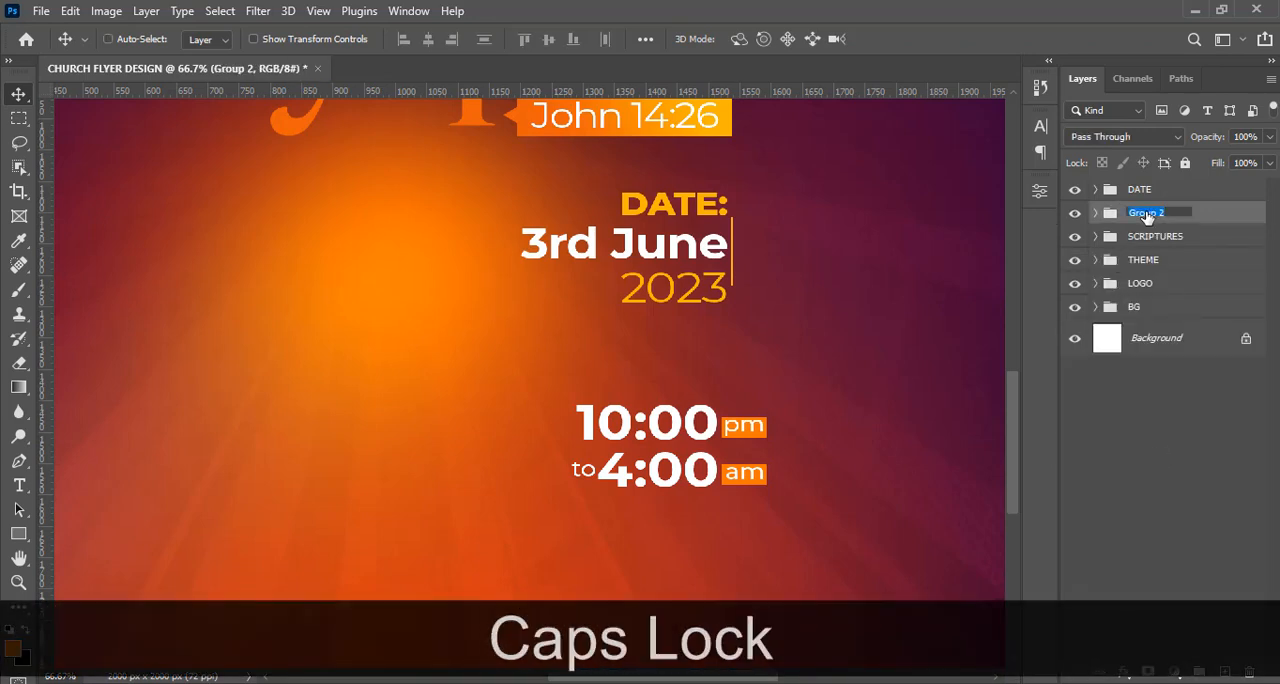
type("TIME")
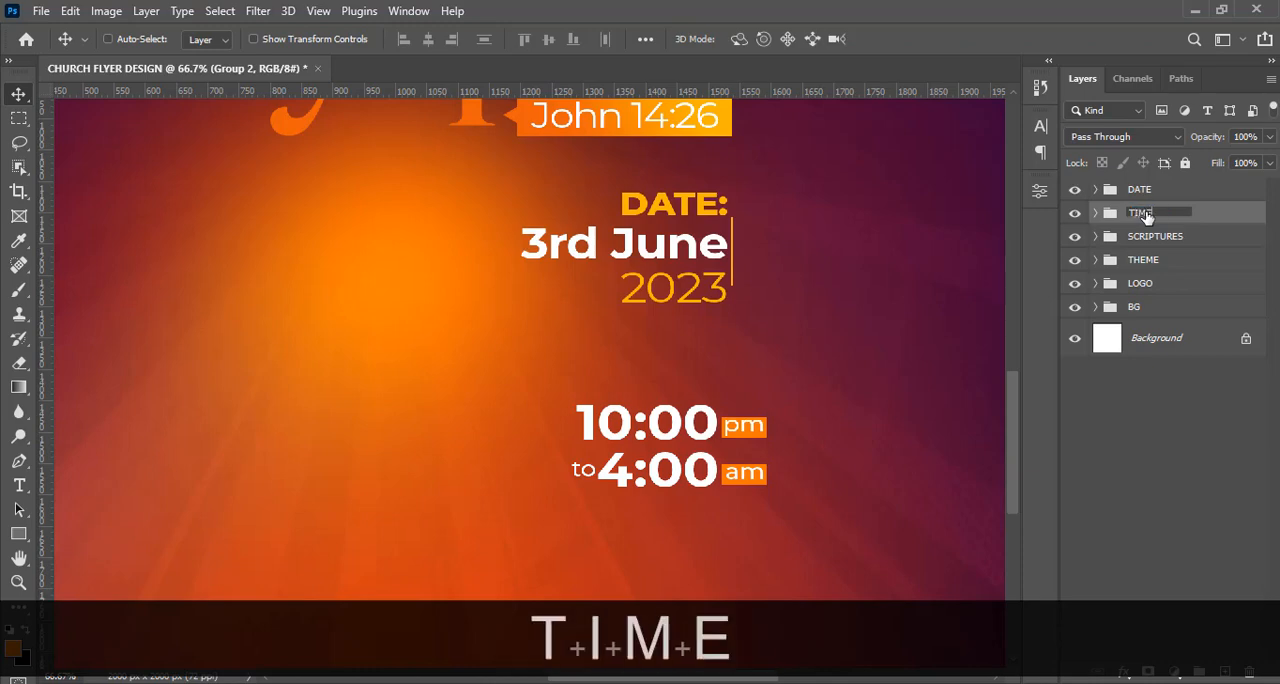
key("Return")
key("ctrl+minus")
key("ctrl+minus")
key("ctrl+minus")
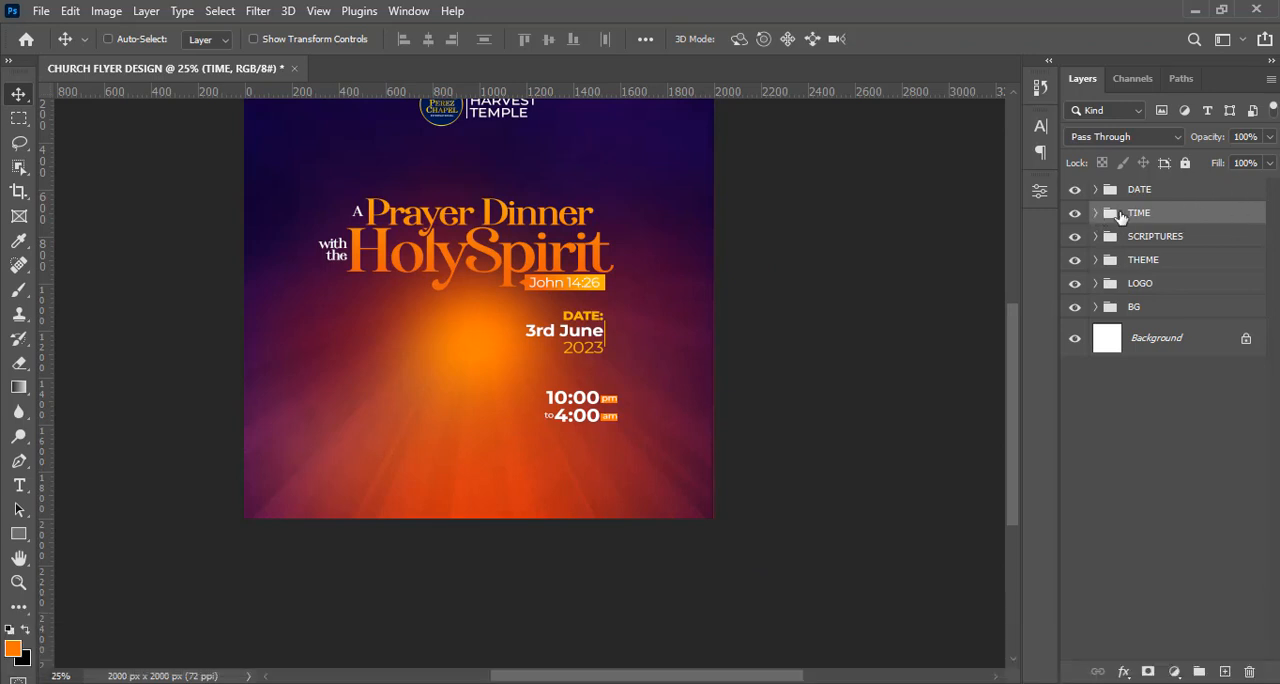
left_click_drag(1120, 217, 1102, 193)
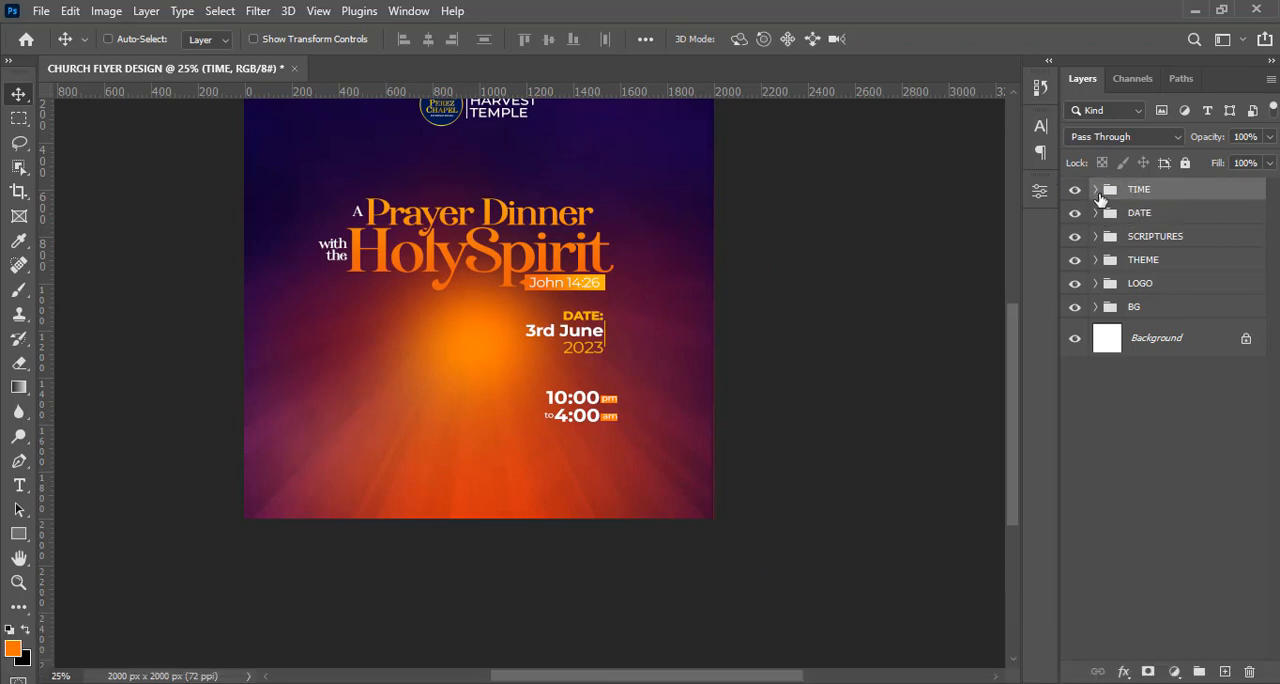
Nudge the "to", "am", its orange rectangle and "4:00" layers slightly up toward the "10:00" line.
left_click(1095, 190)
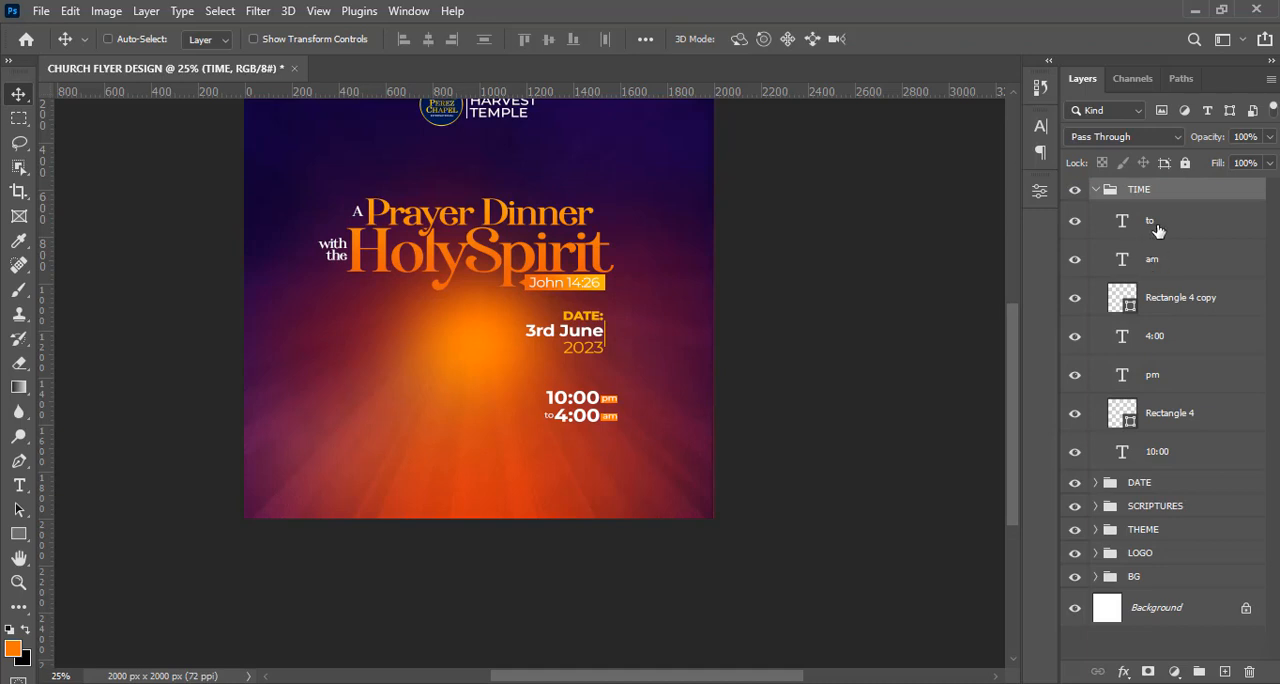
left_click(1157, 232)
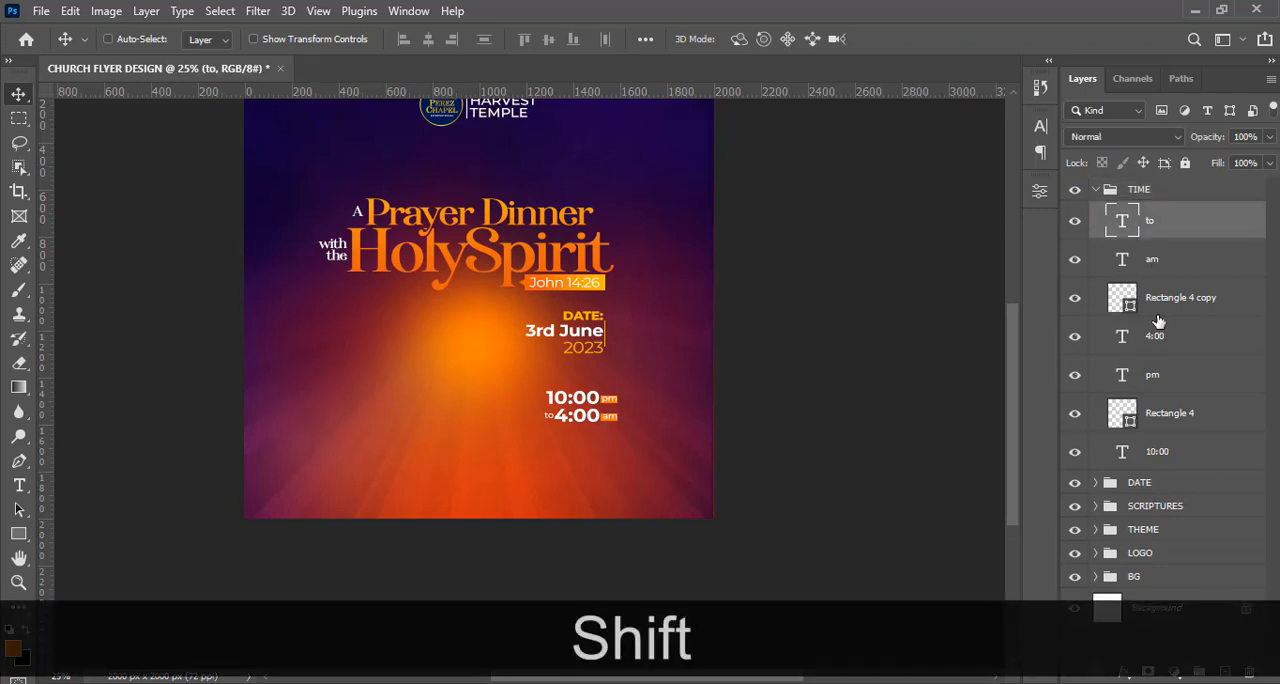
left_click(1155, 341, "shift")
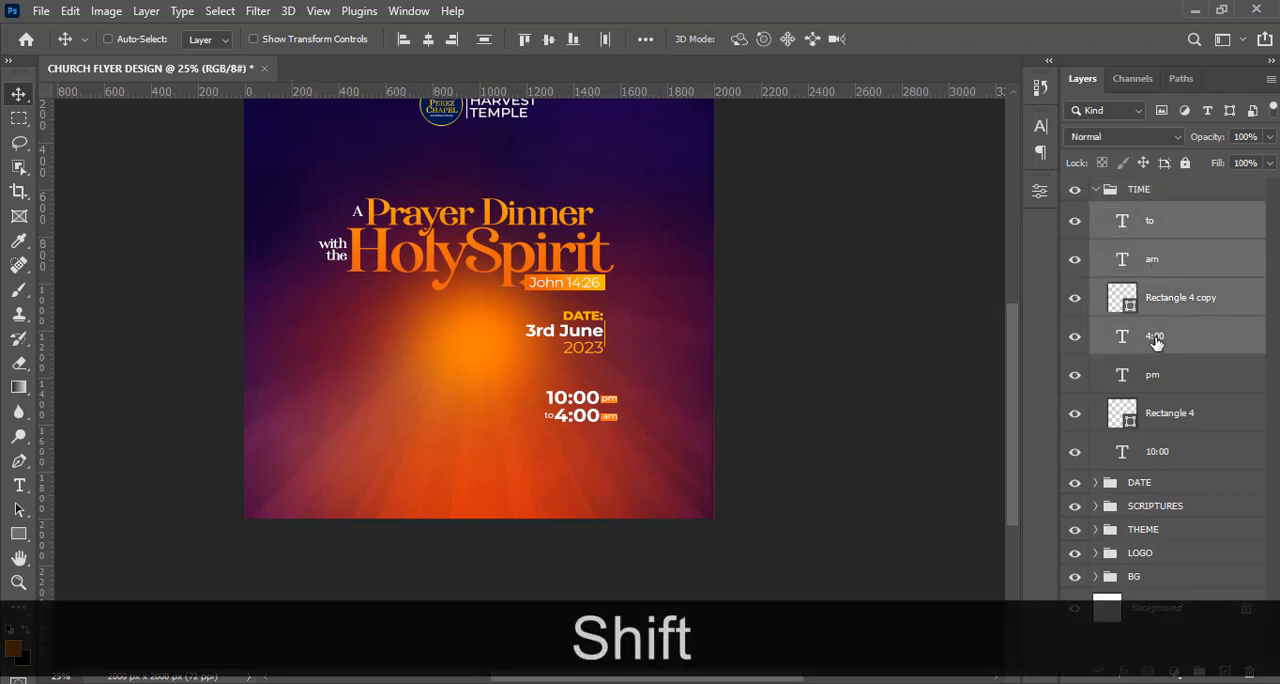
key("Up")
key("Up")
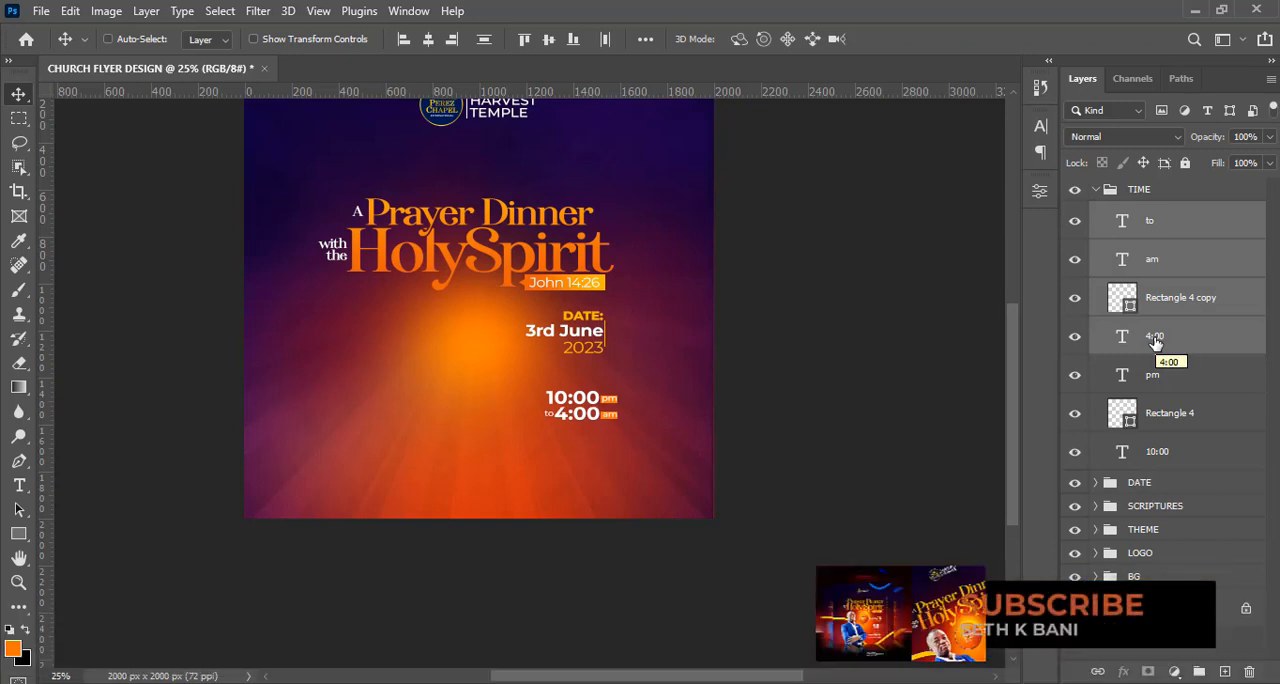
Draw a rectangle about 379 x 264 px around the two time lines, leaving space beneath them.
left_click(18, 534)
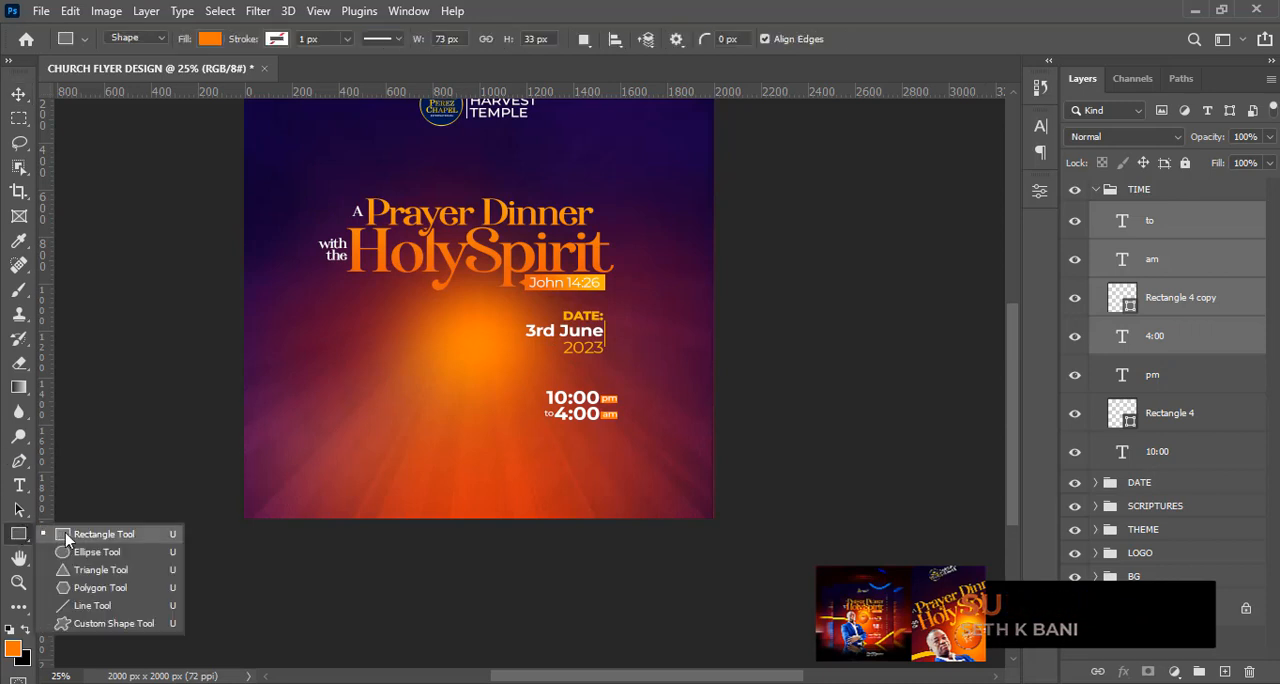
left_click(86, 537)
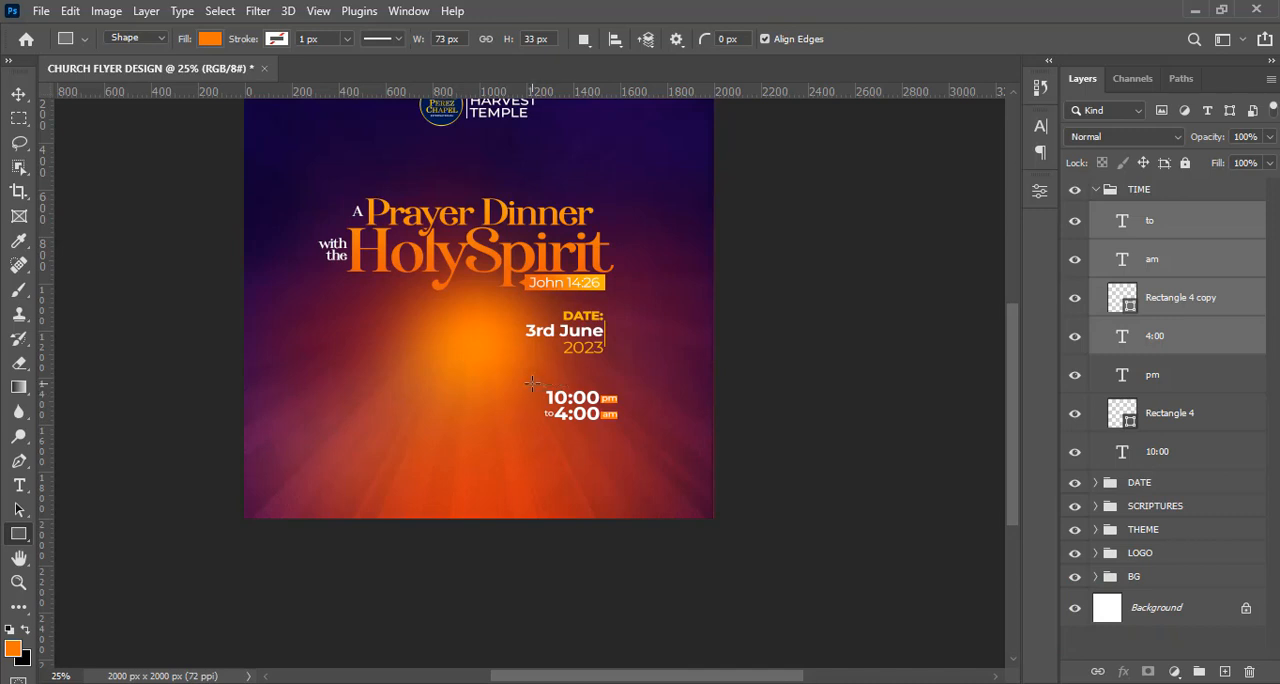
left_click_drag(532, 383, 622, 445)
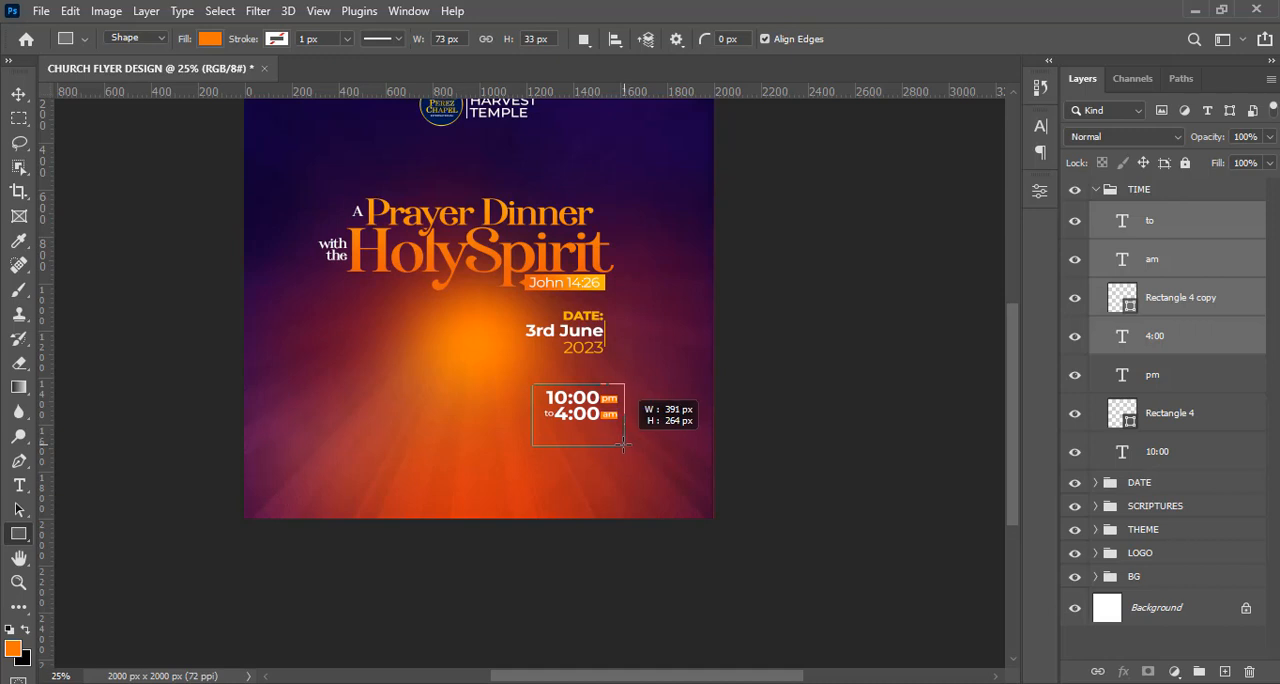
left_click_drag(622, 445, 620, 445)
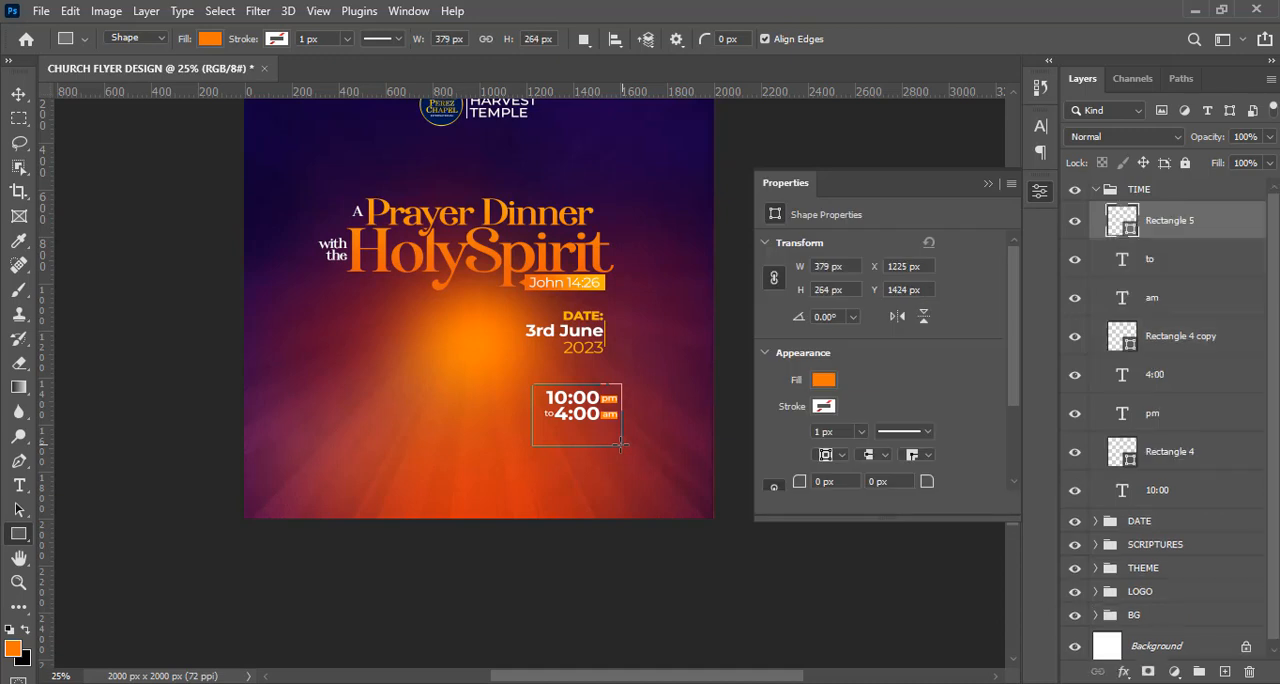
Remove the fill of the rectangle around the times and give it a white 5 px stroke.
left_click(211, 42)
left_click(100, 76)
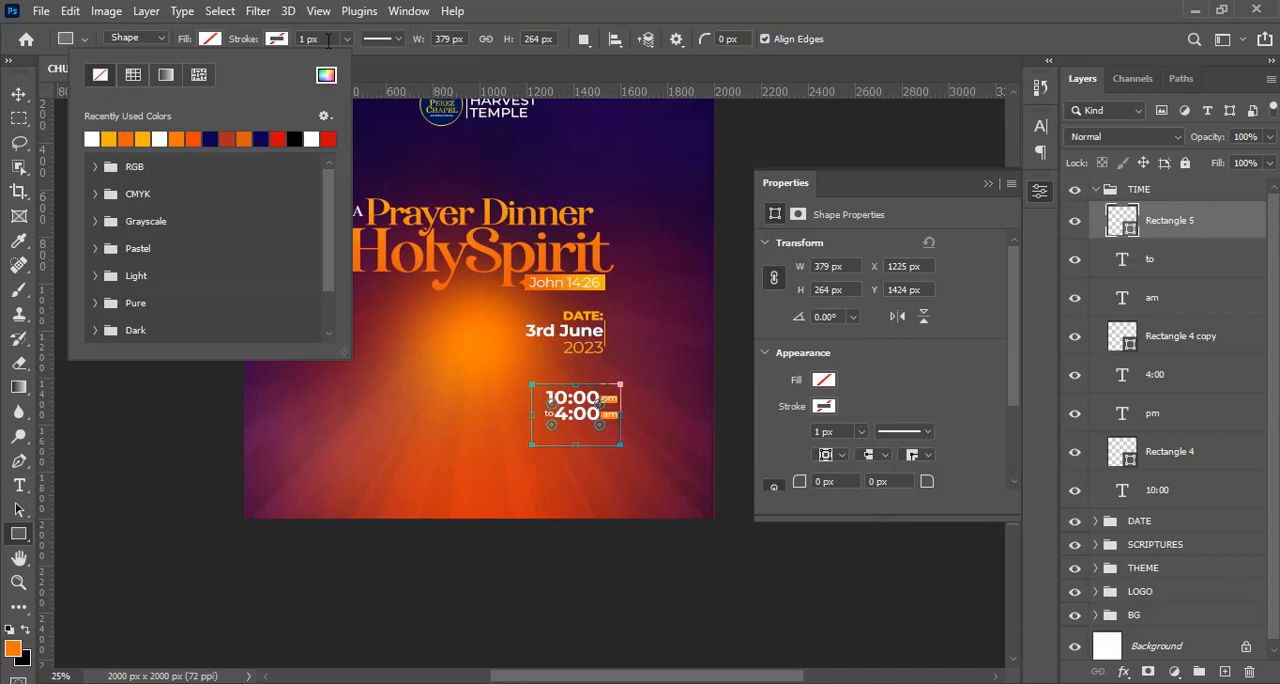
left_click(276, 39)
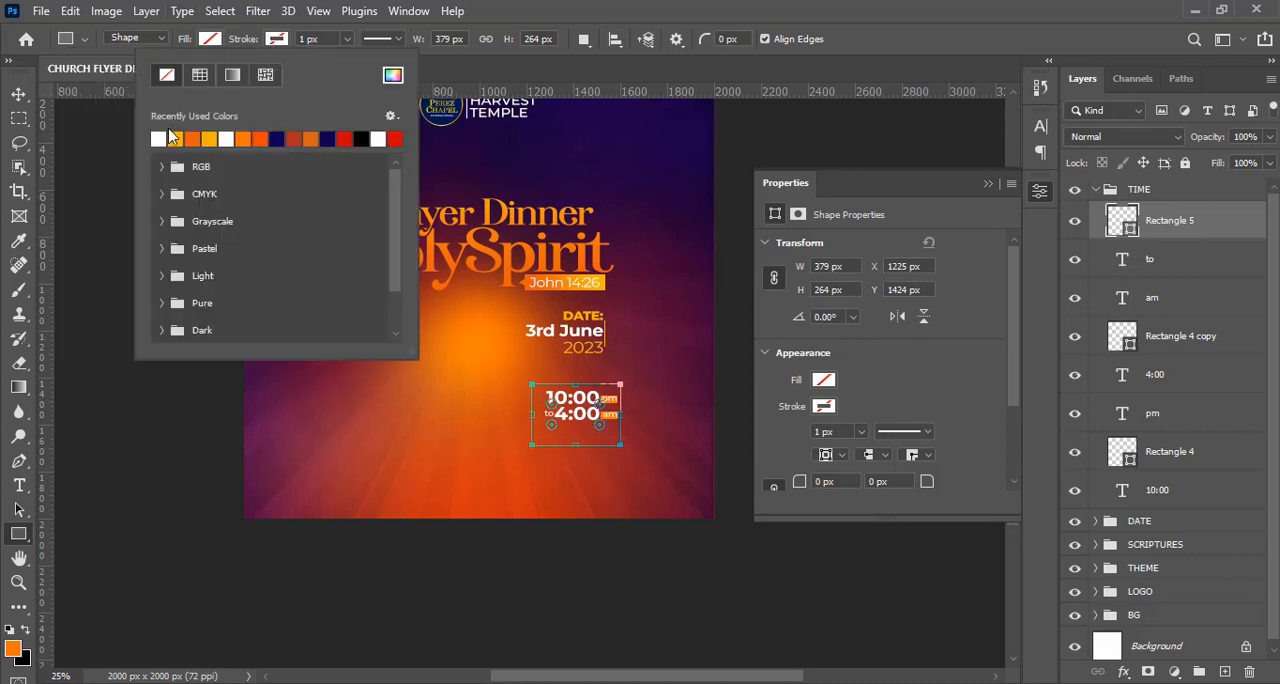
left_click(164, 140)
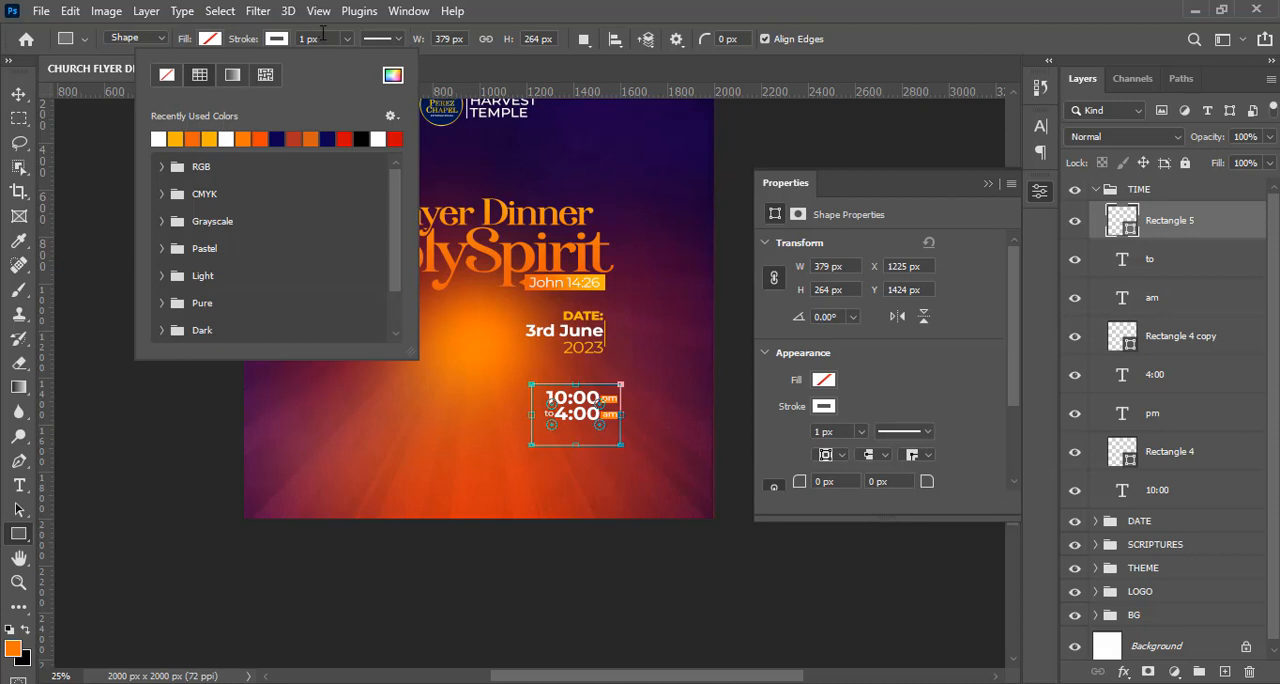
left_click(325, 39)
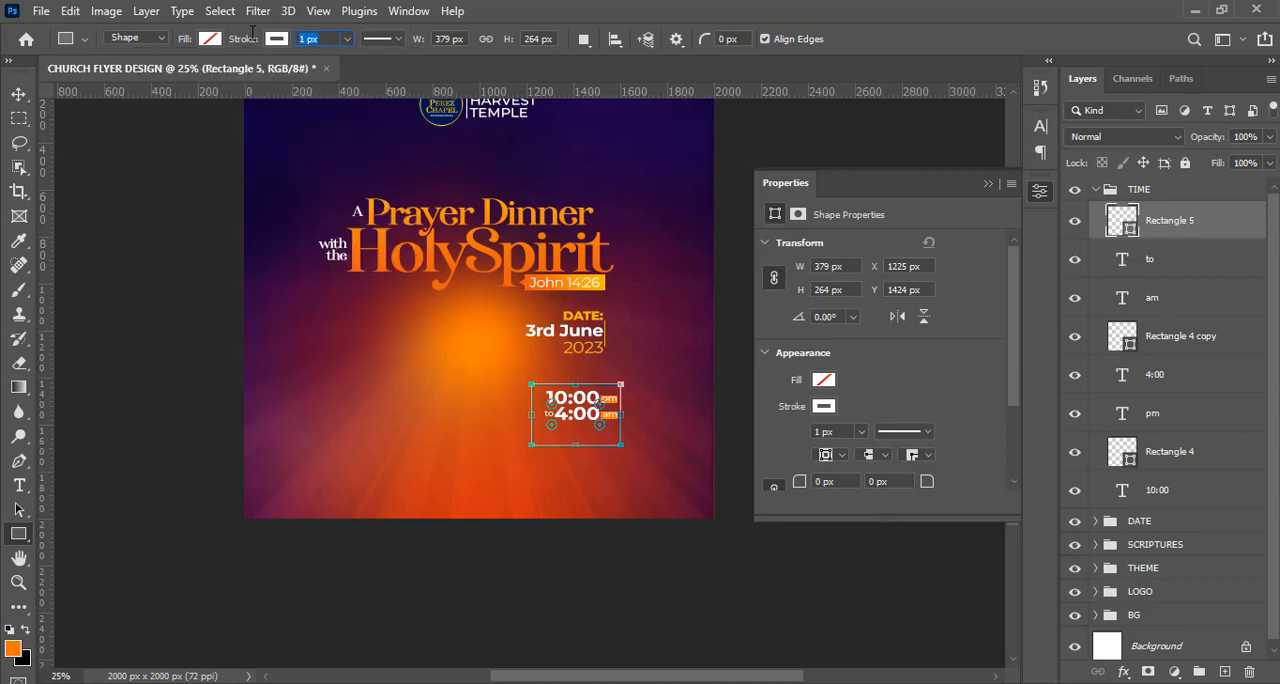
type("5")
key("Return")
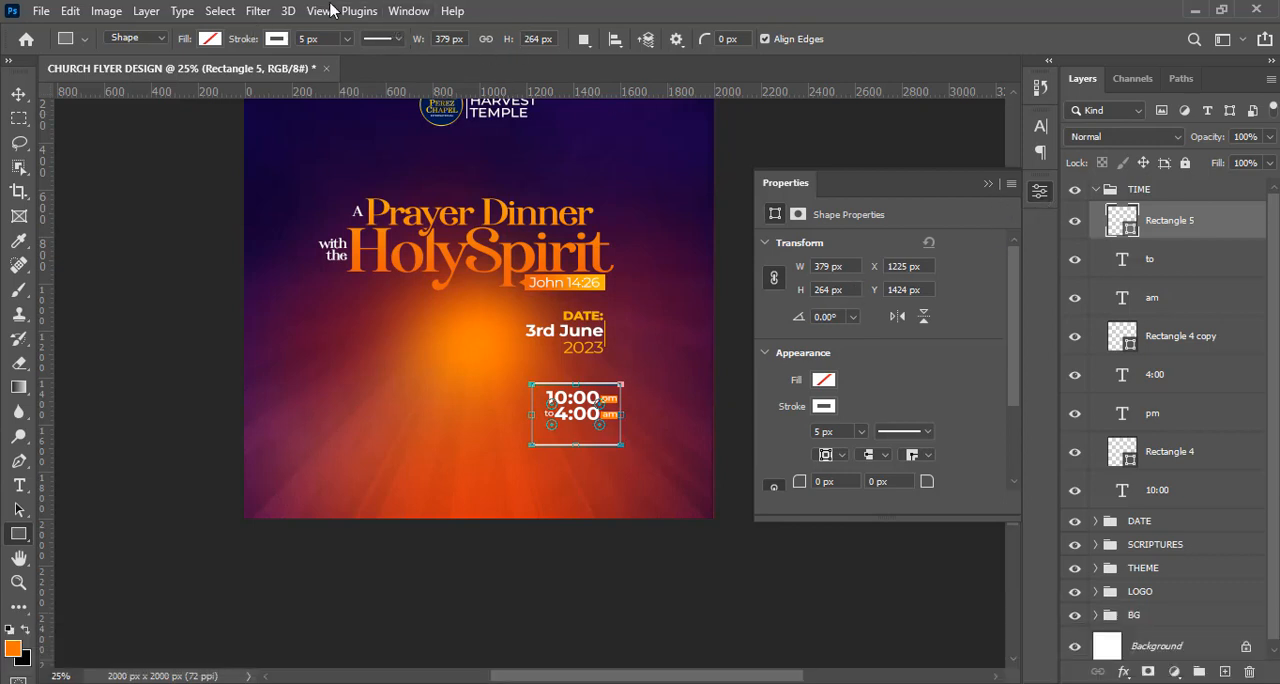
Round all four corners of the time frame to a 30 px radius and hide its path outline.
left_click(408, 11)
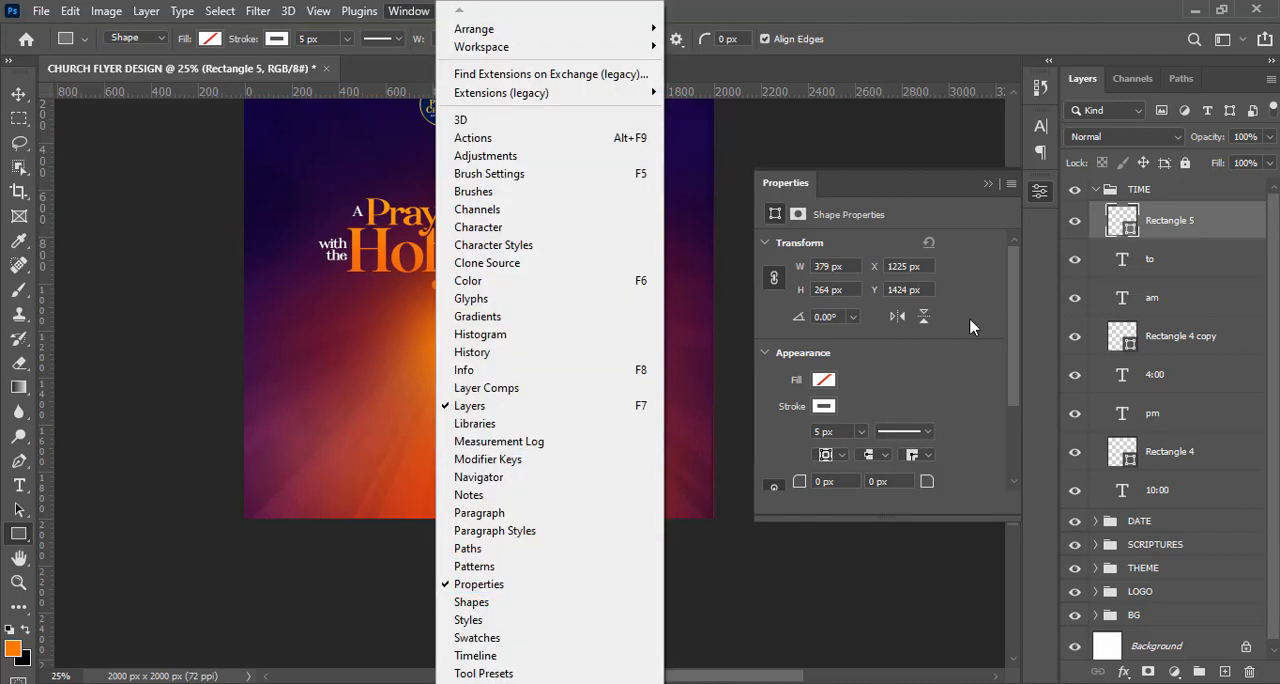
left_click(993, 336)
left_click_drag(1011, 337, 1020, 409)
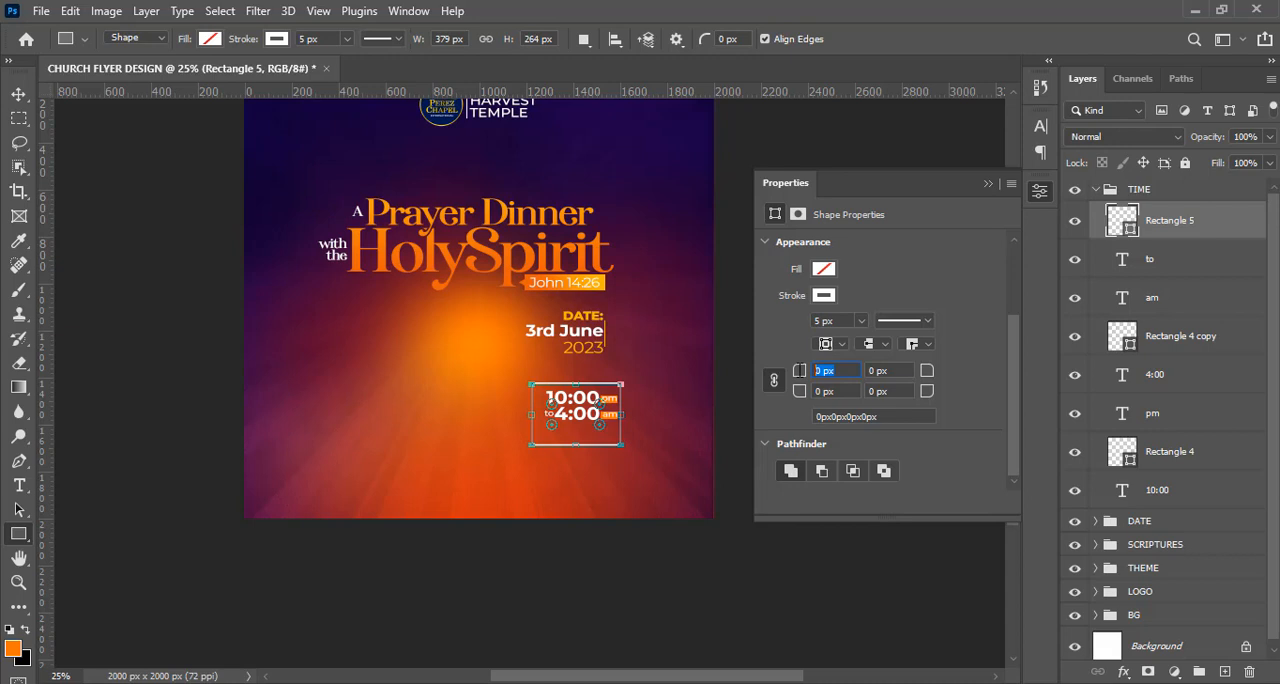
type("30")
key("Return")
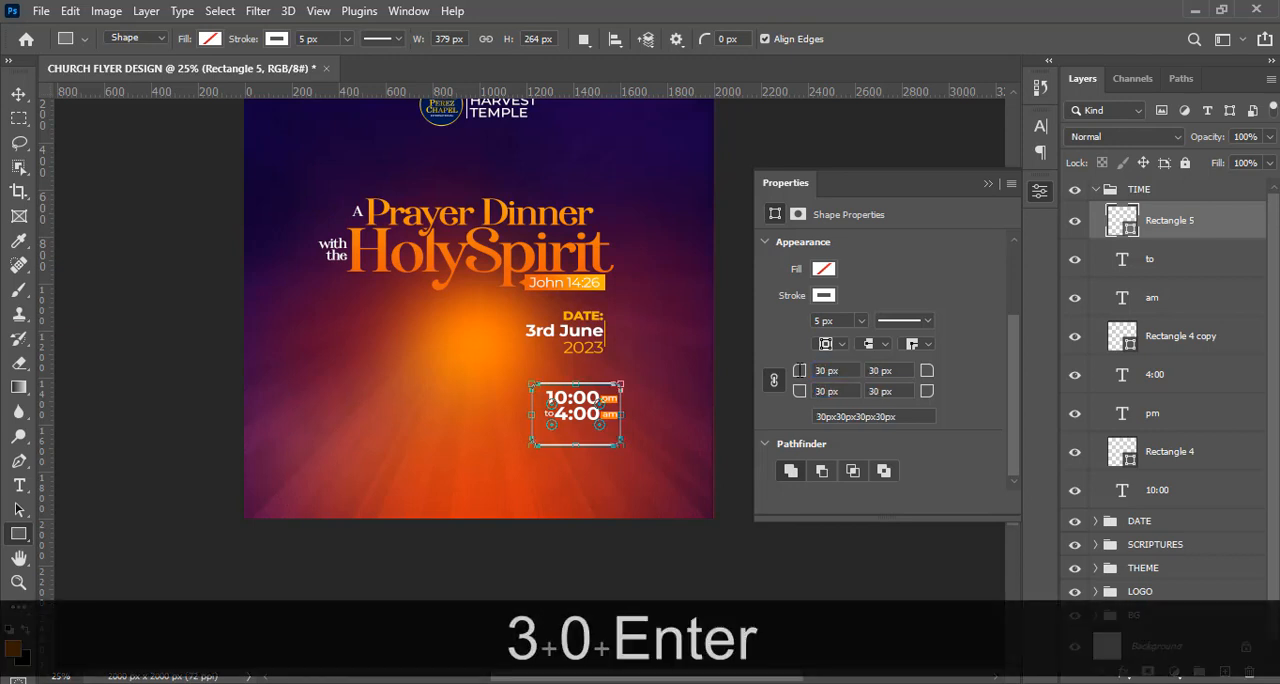
left_click(987, 189)
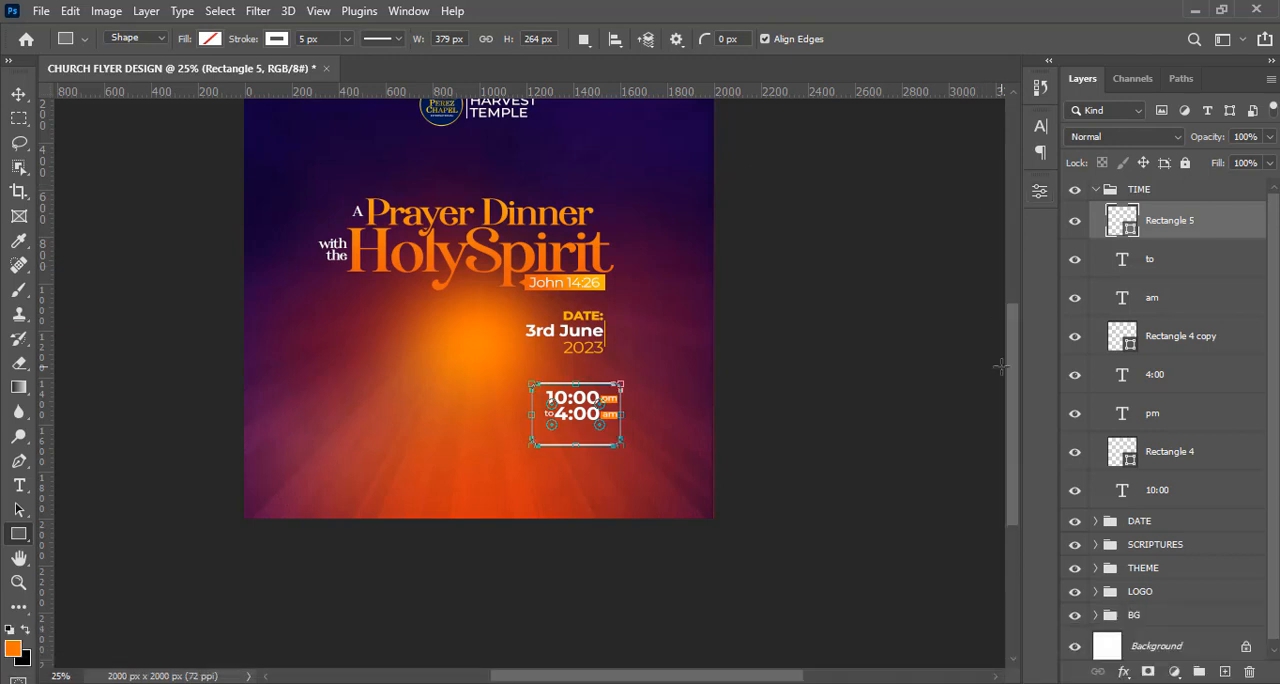
key("ctrl+h")
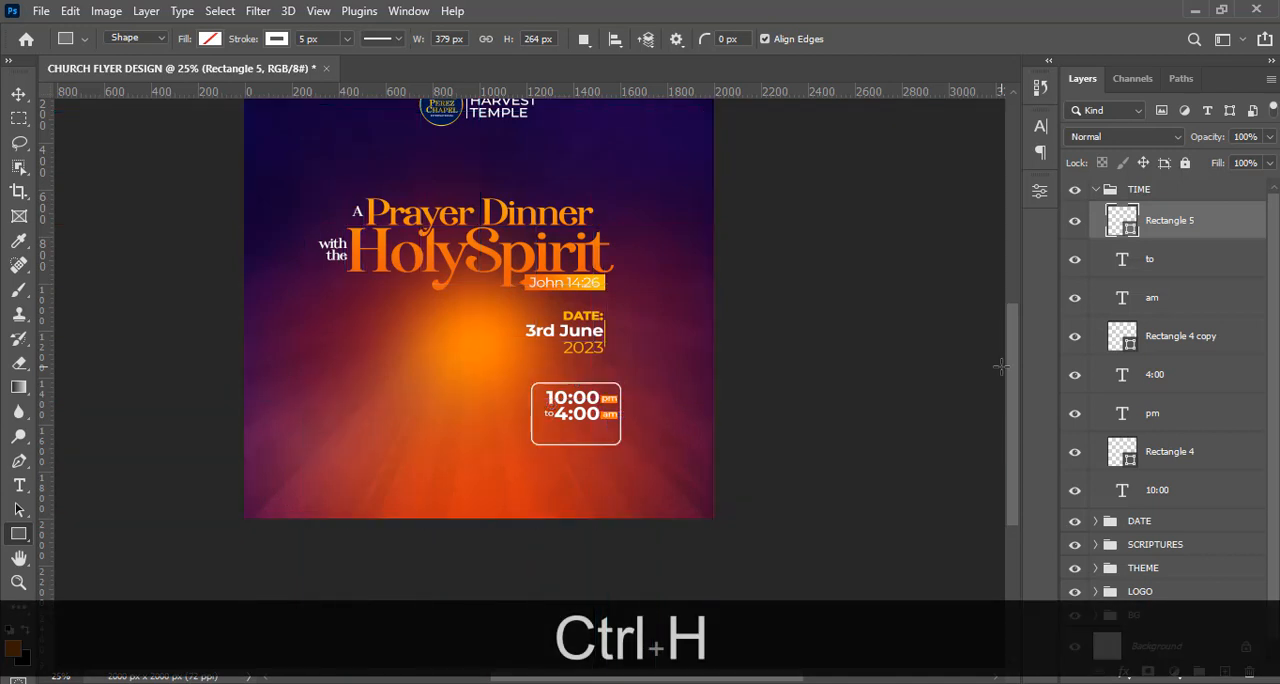
key("ctrl+equal")
key("ctrl+equal")
key("ctrl+equal")
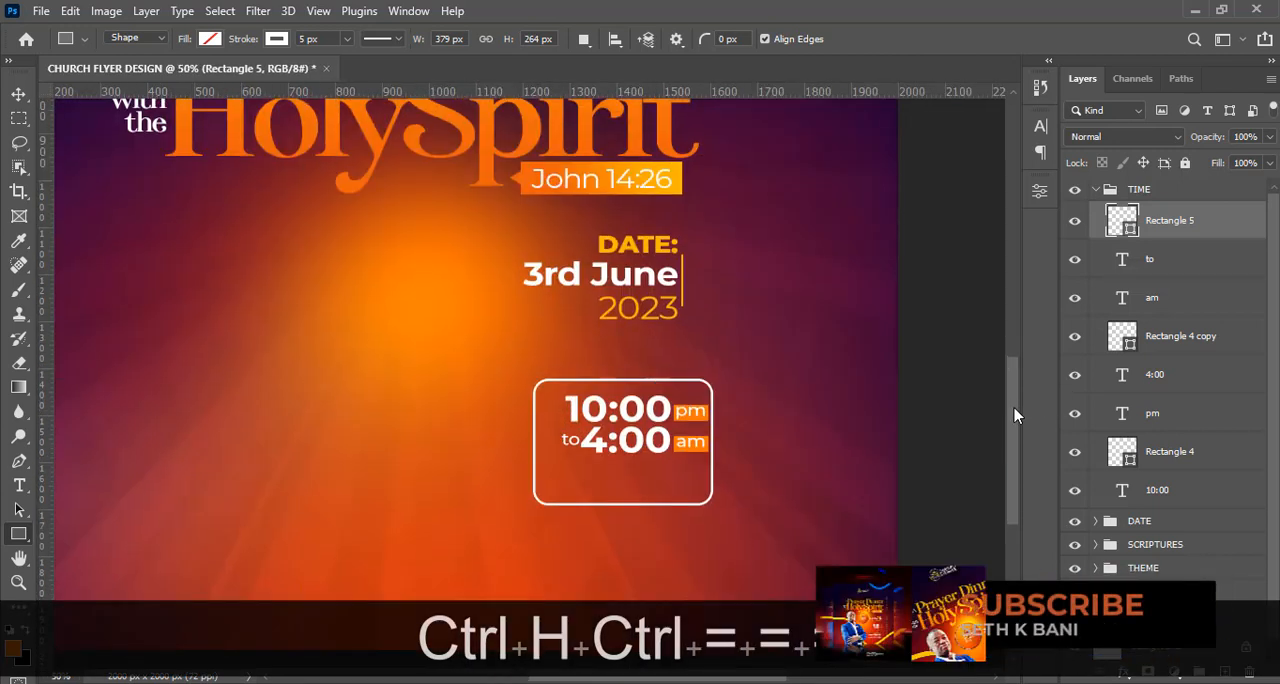
scroll(1014, 408, "down", 1)
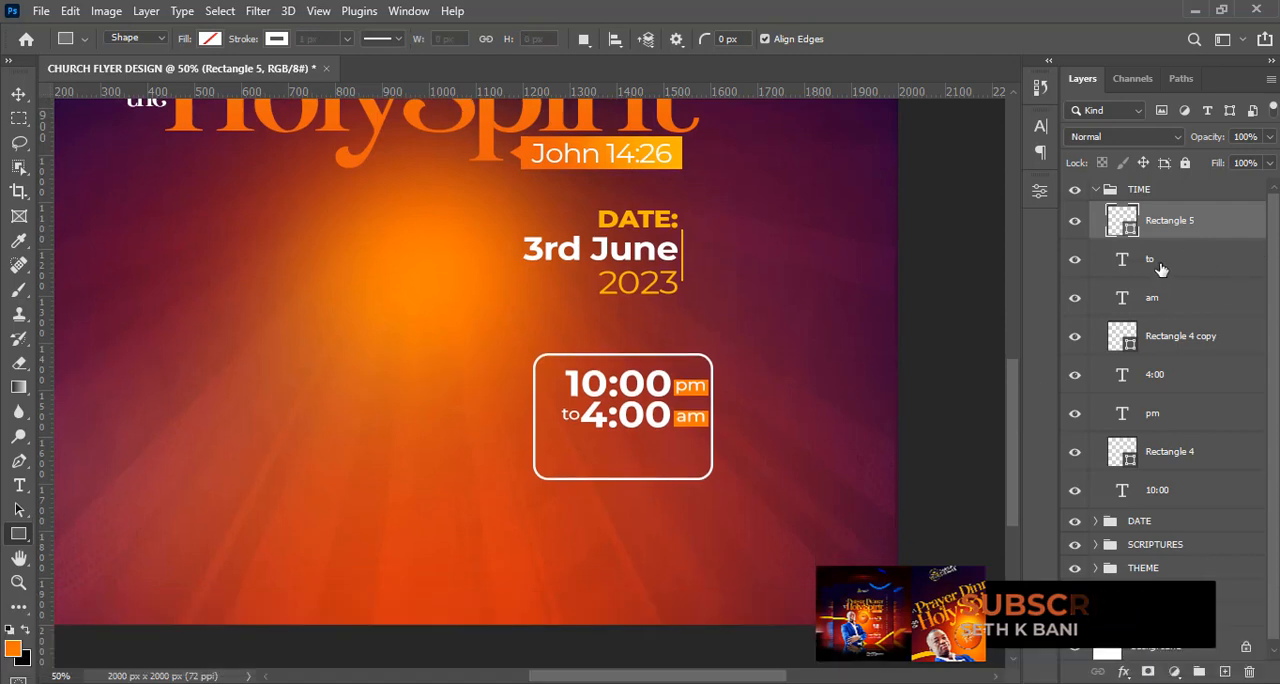
Duplicate the "to" text layer and place the copy beneath the "4:00" line inside the time frame.
left_click(1160, 265)
key("ctrl+j")
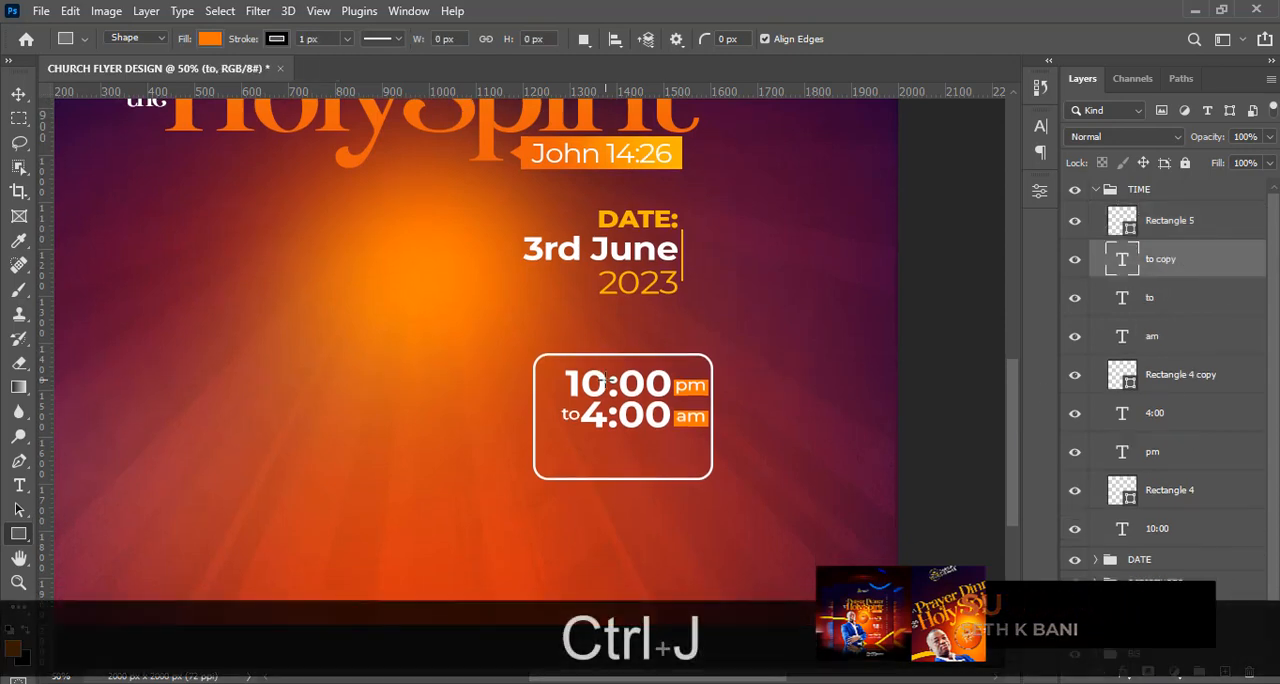
left_click(17, 95)
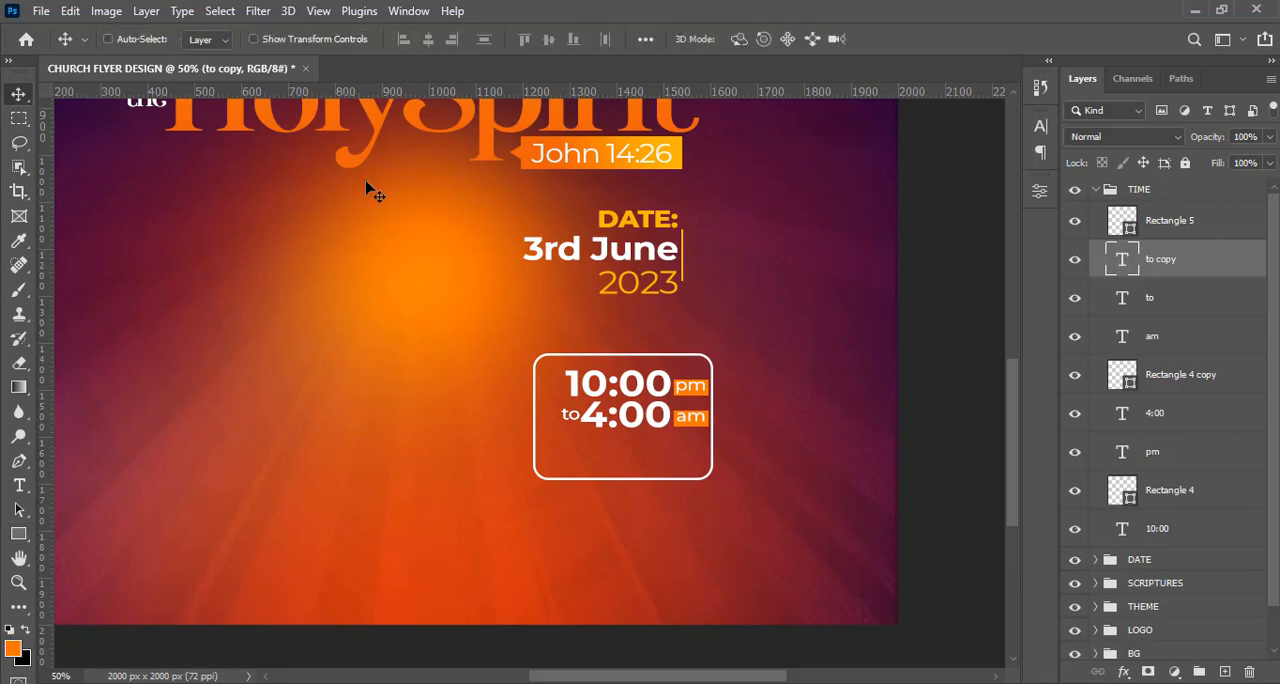
left_click_drag(574, 424, 631, 452)
Copy "SHARP" from the 8.txt notes in Notepad and replace the duplicated "to" text with it in Photoshop.
key("alt+Tab")
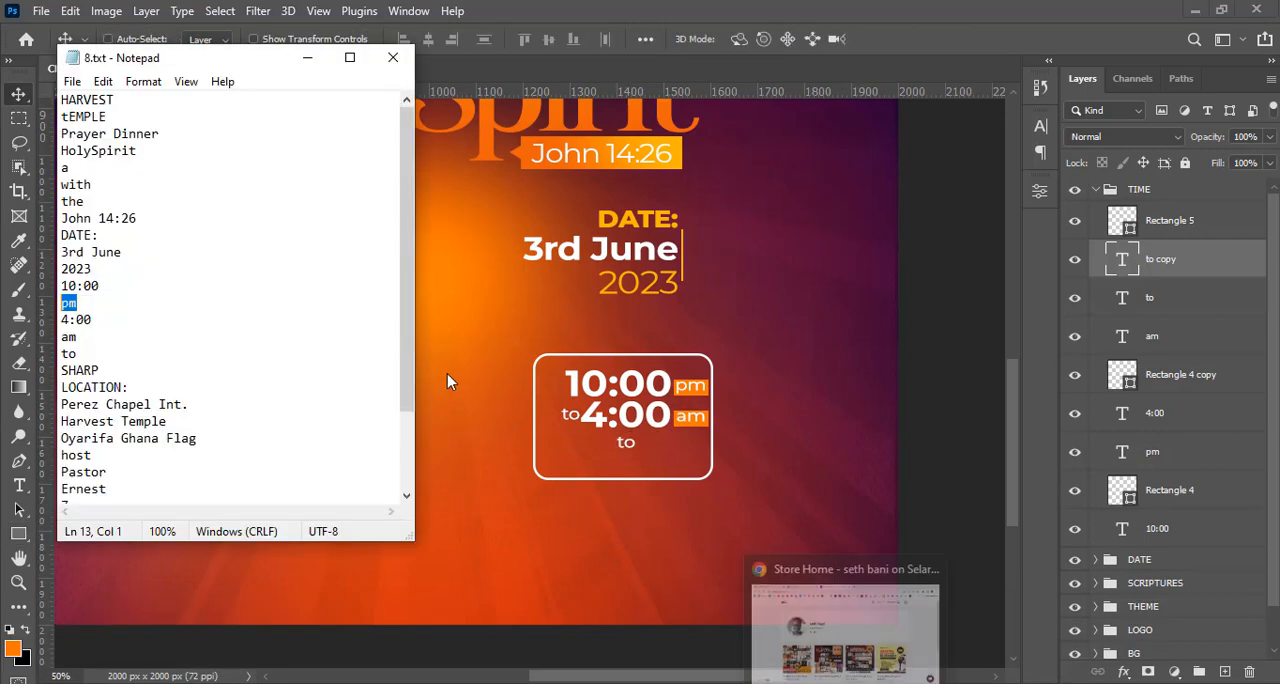
left_click_drag(106, 371, 47, 370)
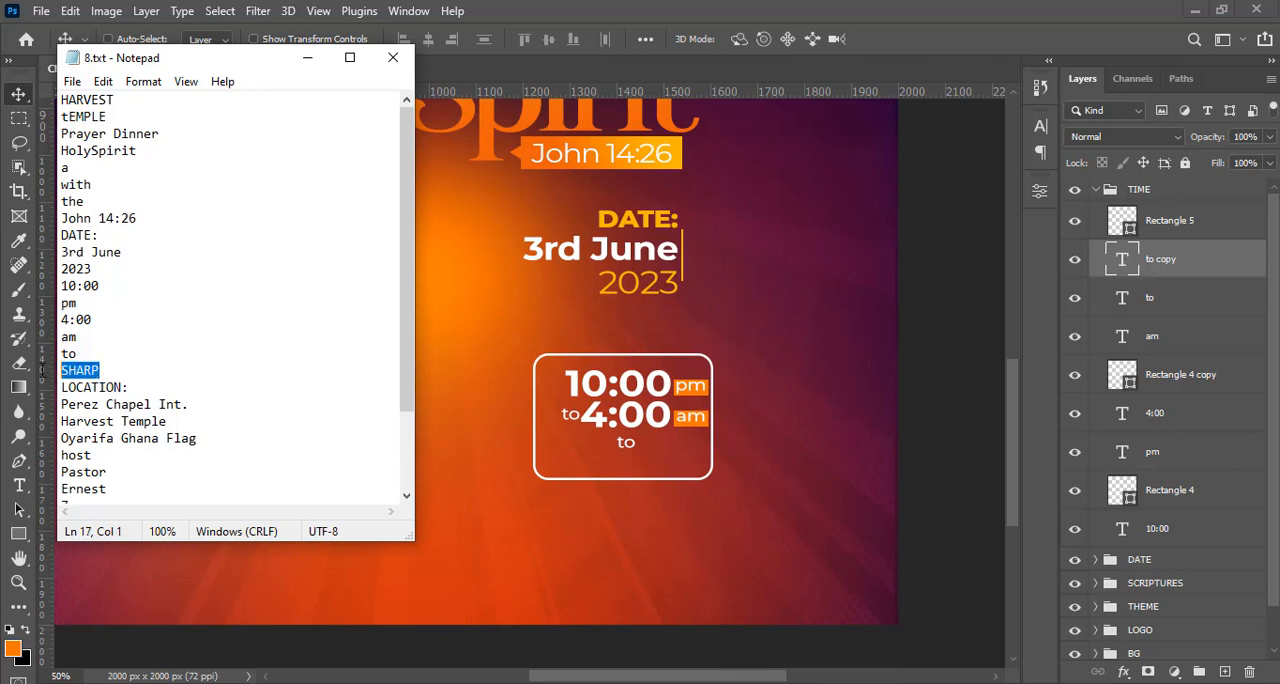
key("ctrl+c")
left_click(386, 9)
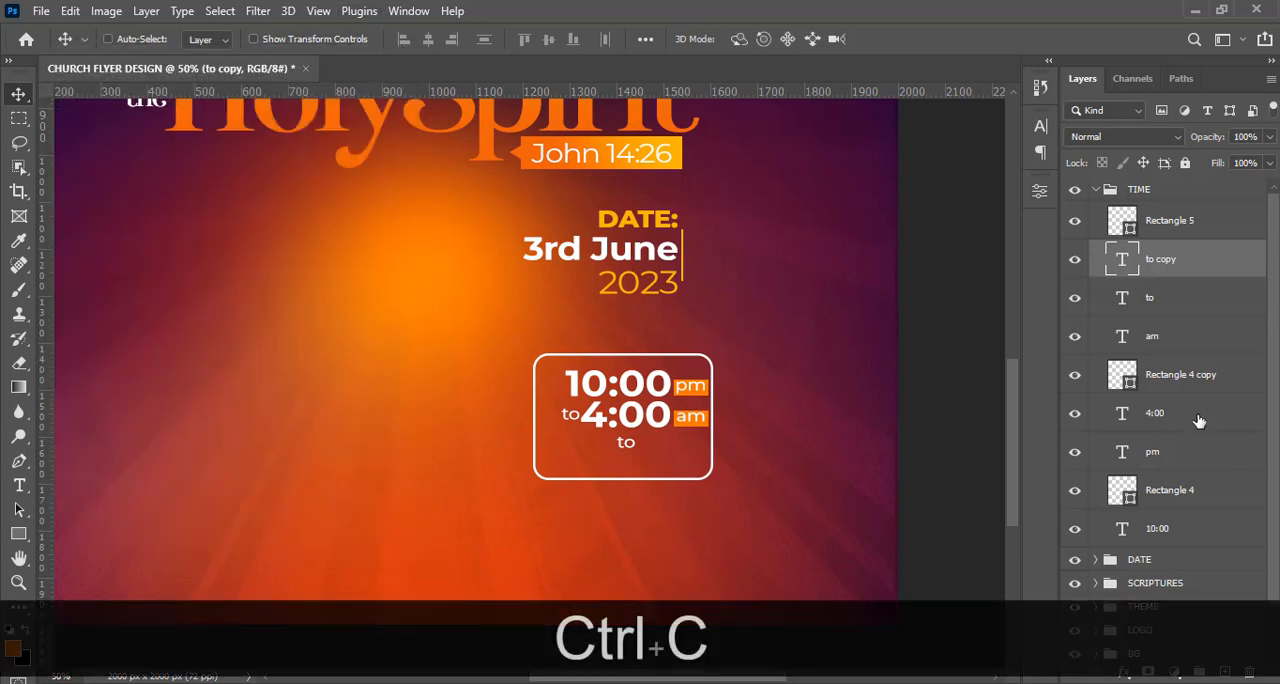
double_click(1123, 262)
key("ctrl+v")
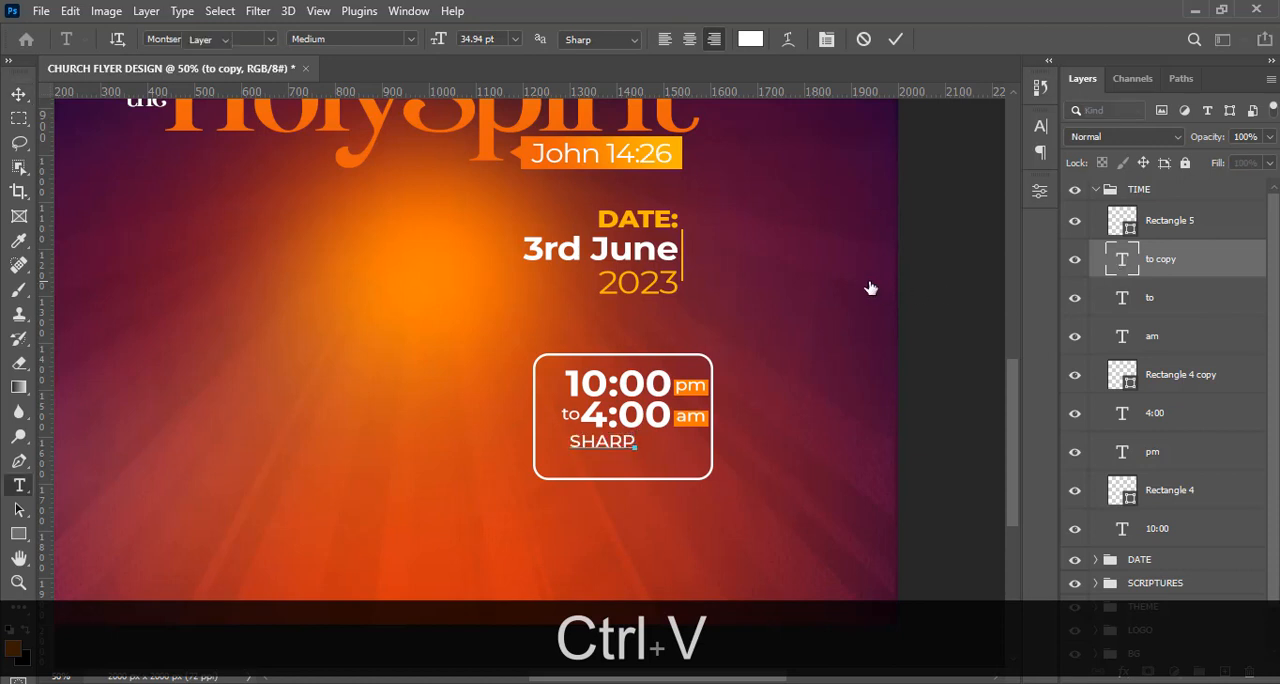
left_click(871, 288)
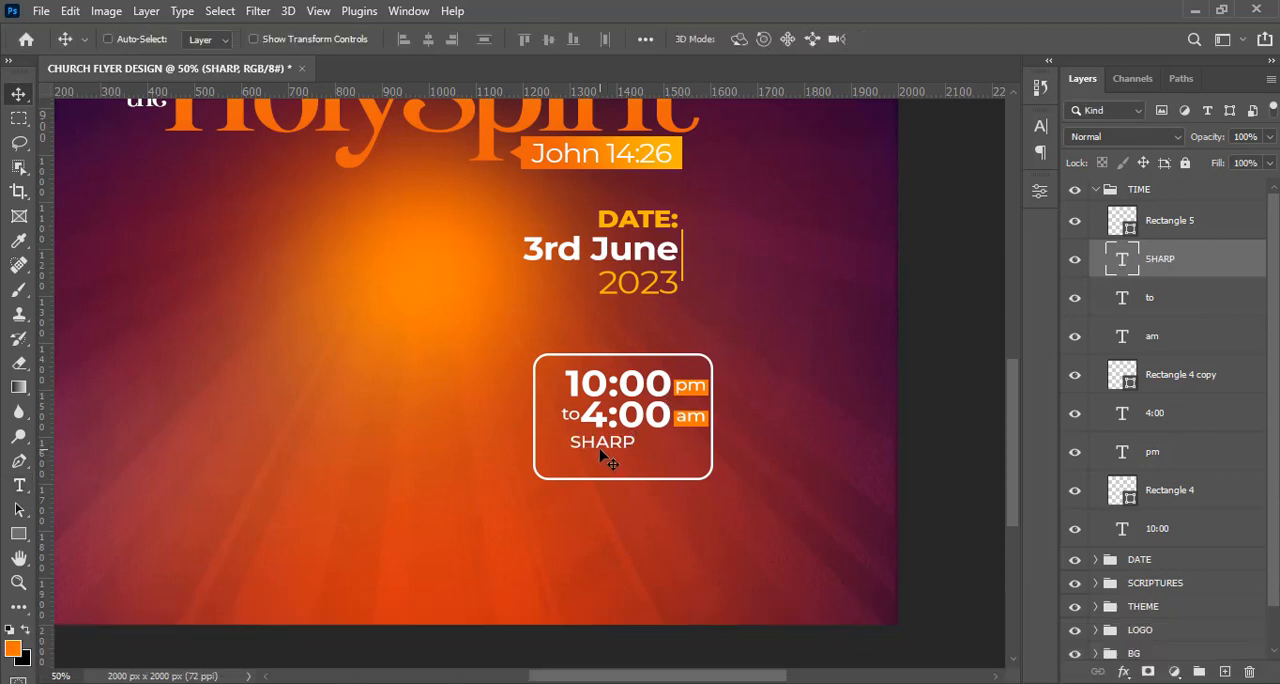
Move the "SHARP" text just below "4:00" so that their right edges line up, leaving a small gap.
left_click_drag(600, 451, 627, 452)
key("shift+Right")
key("shift+Right")
key("shift+Right")
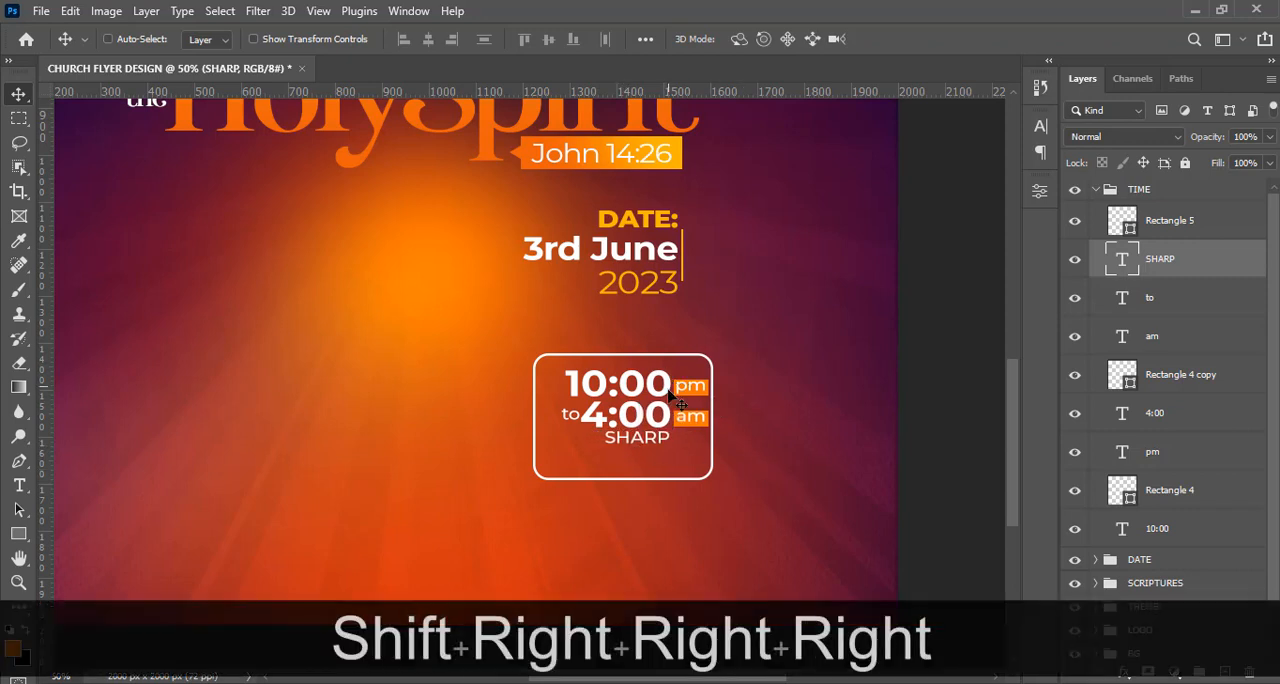
key("Down")
key("Down")
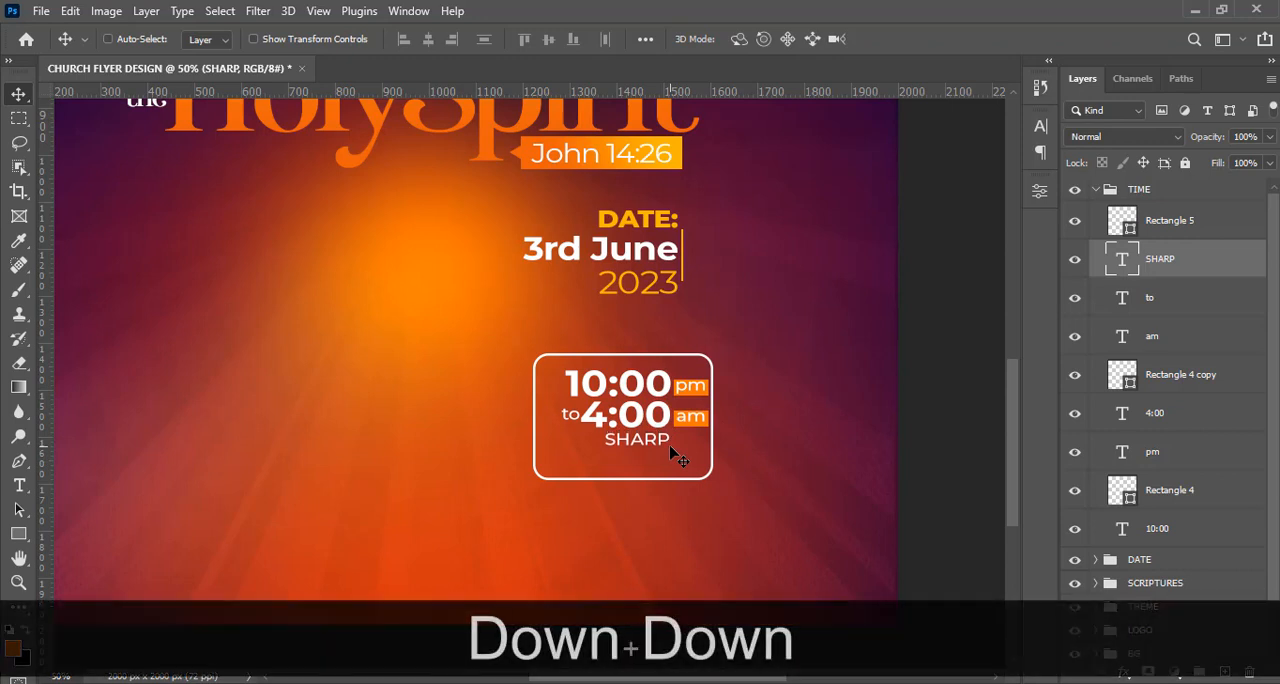
key("Right")
key("Down")
key("Down")
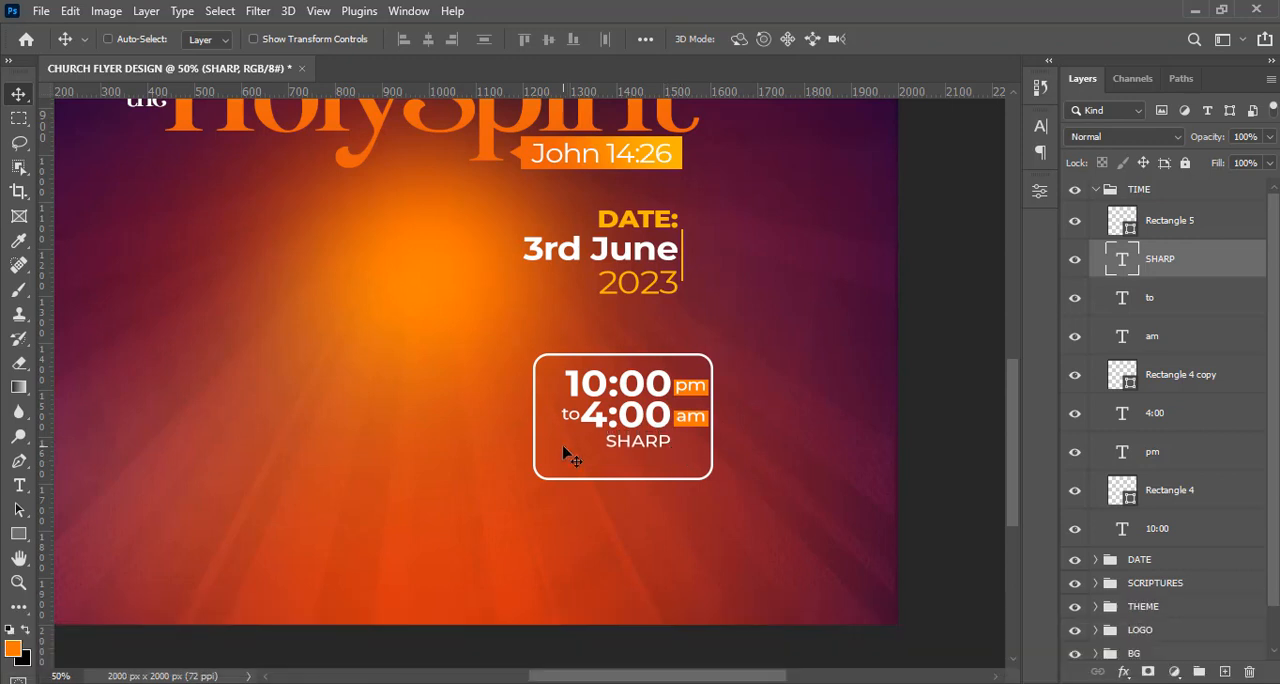
Draw a small circle of about 10 x 10 px on the empty background beside the time frame.
left_click(18, 535)
right_click(22, 536)
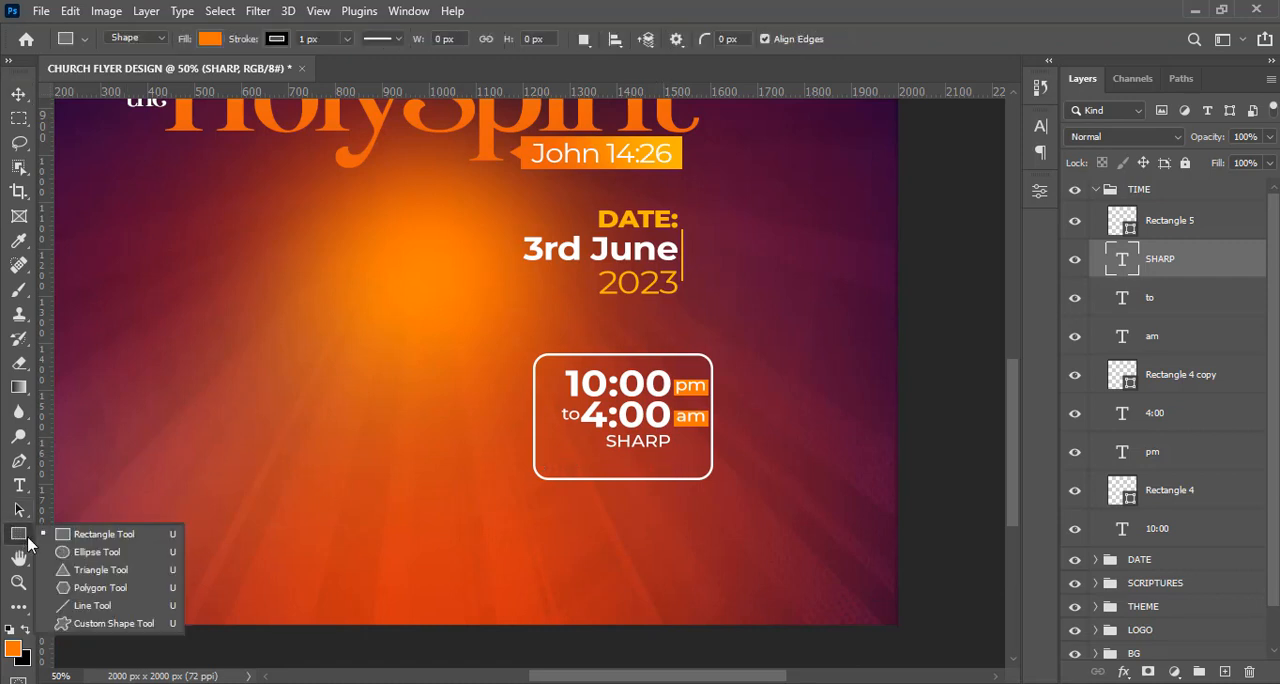
left_click(127, 537)
key("shift+u")
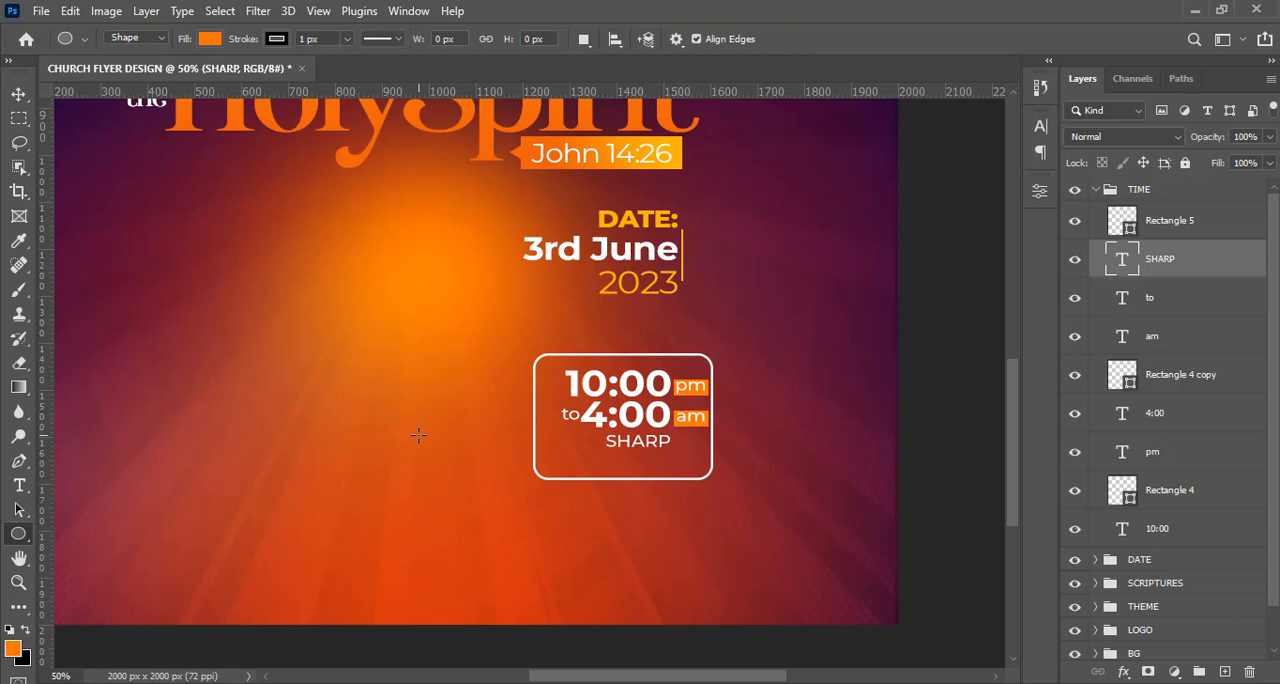
key("shift")
left_click_drag(418, 435, 422, 442)
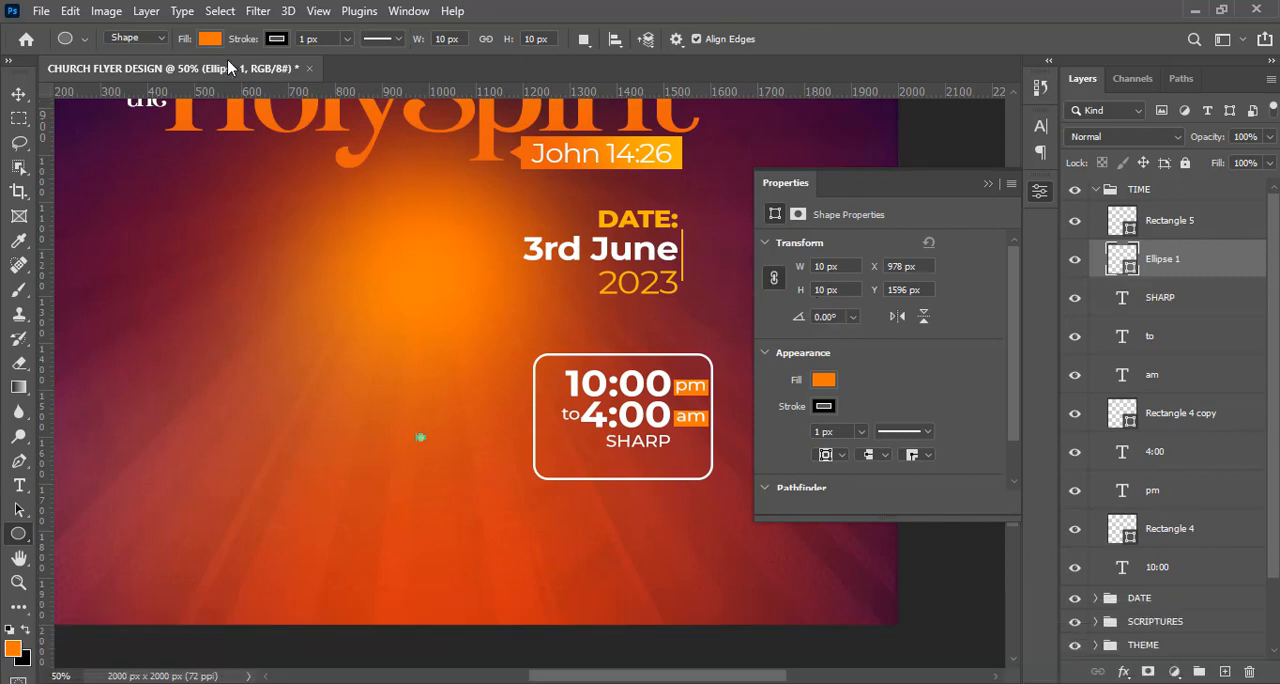
Remove the small circle's stroke and give it a white fill.
left_click(276, 40)
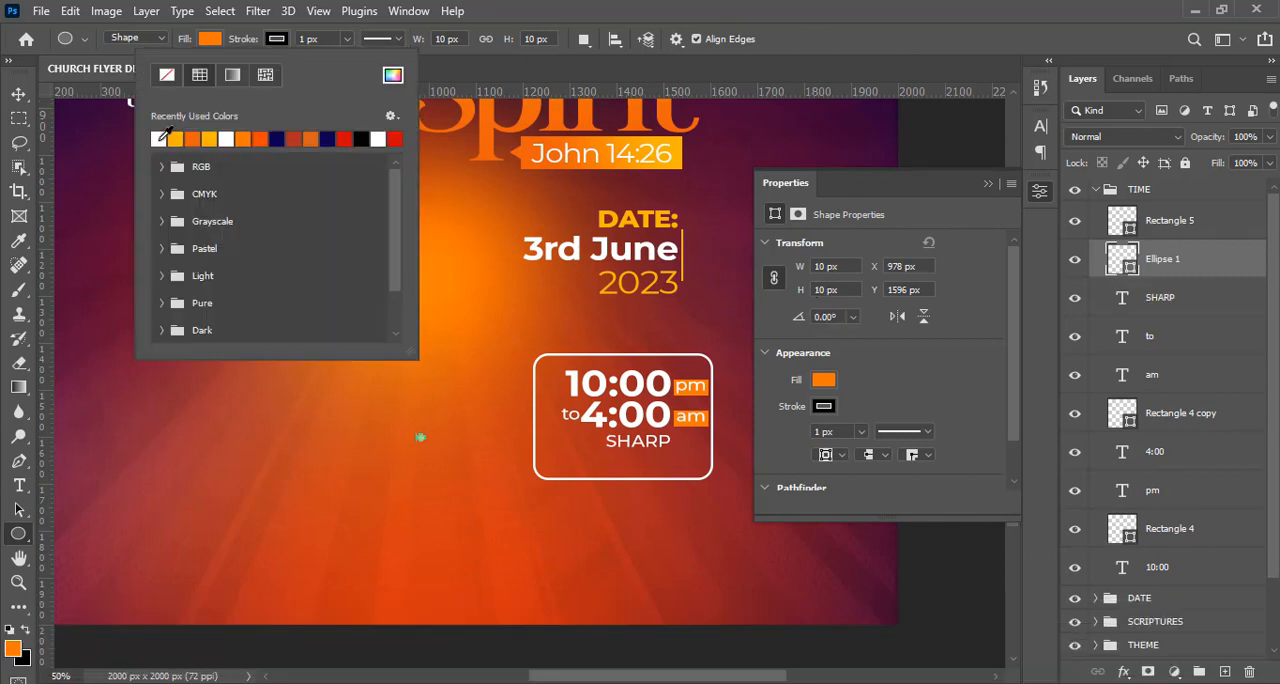
left_click(159, 137)
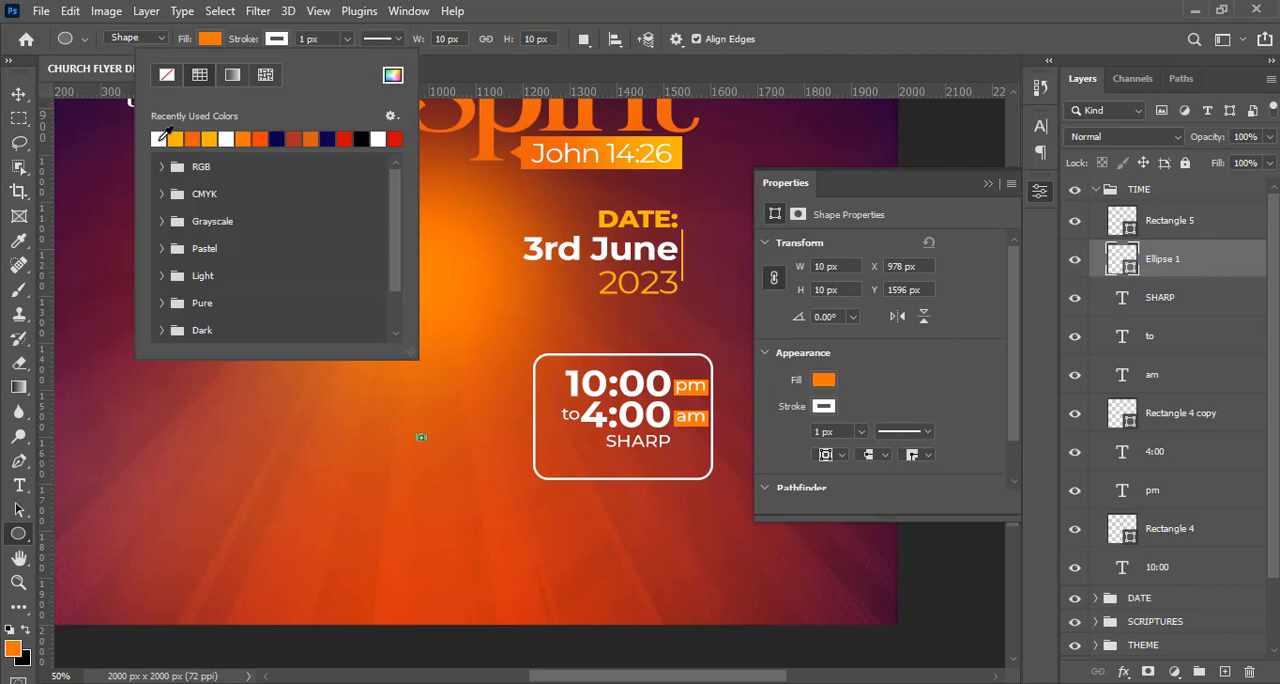
left_click(274, 40)
left_click(276, 40)
left_click(210, 40)
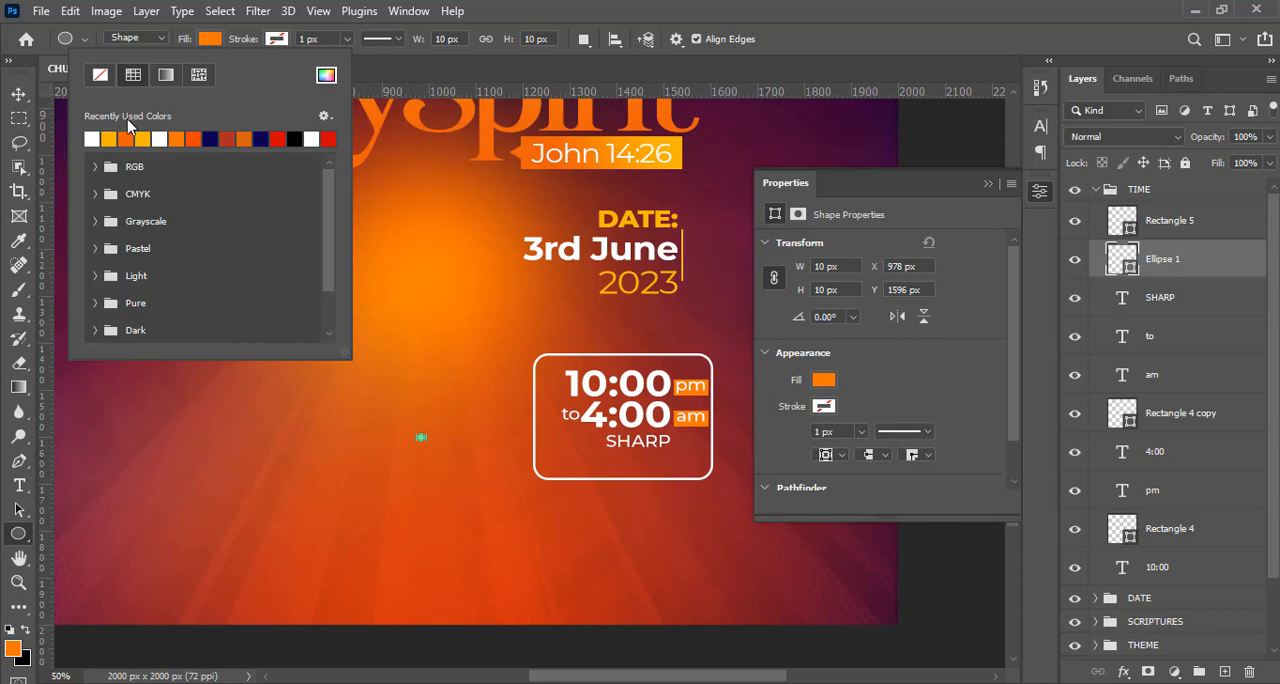
left_click(598, 3)
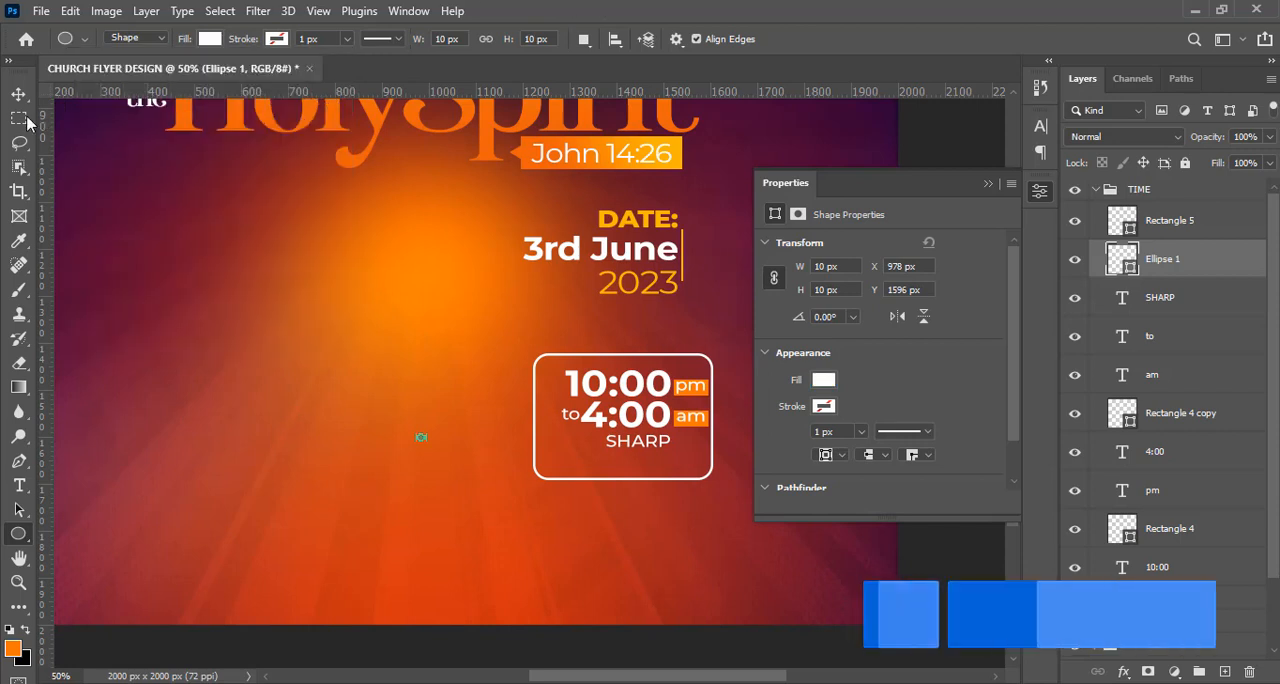
Move the white dot just in front of "SHARP" and centre it vertically on the word.
left_click(20, 96)
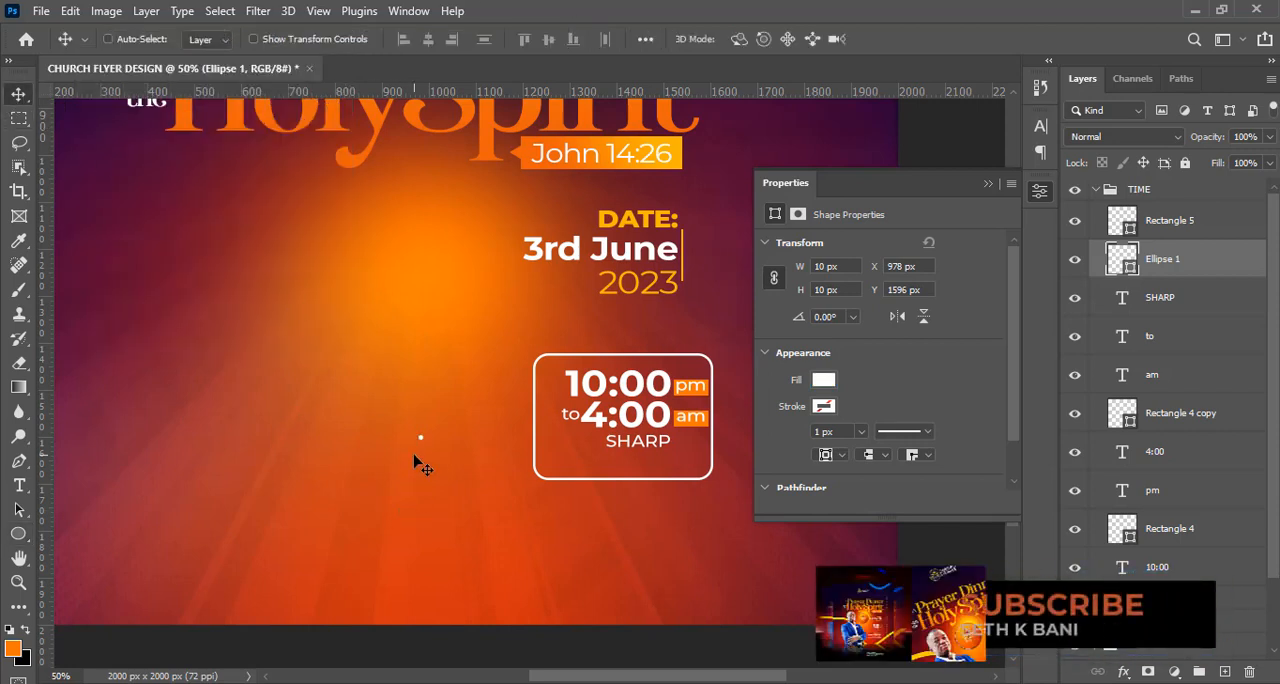
left_click_drag(421, 465, 590, 463)
key("Down")
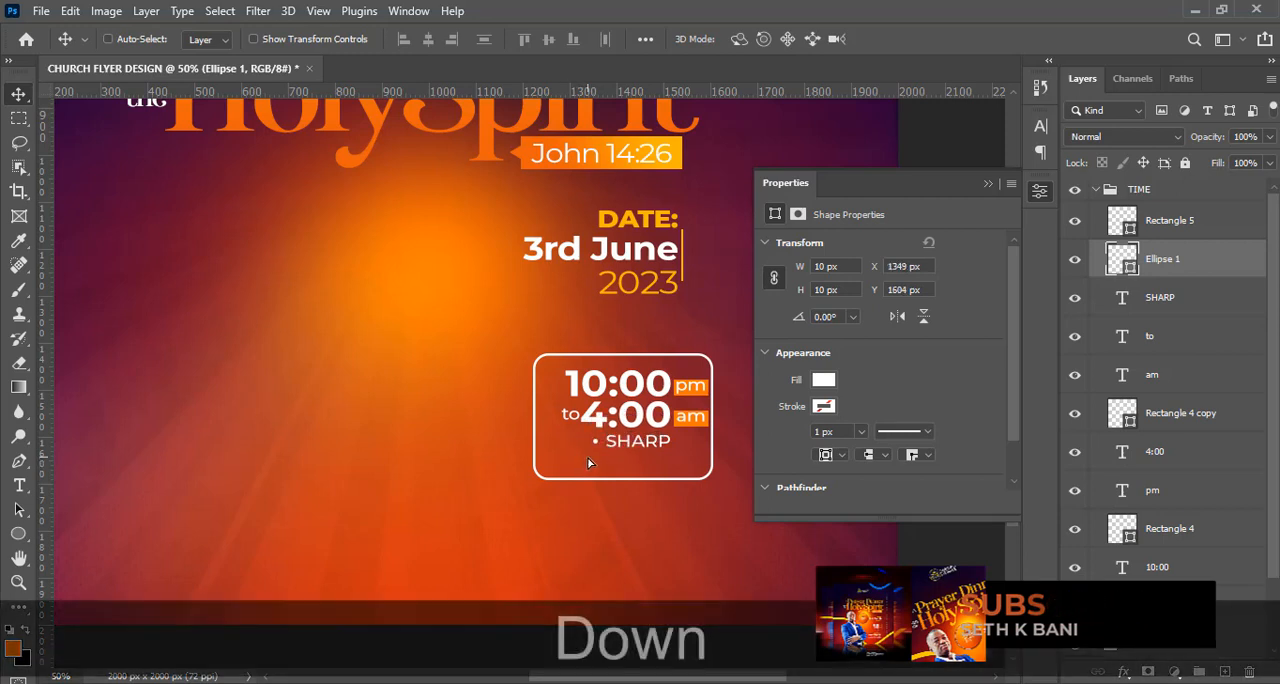
key("Right")
key("Right")
key("Right")
key("Right")
key("Down")
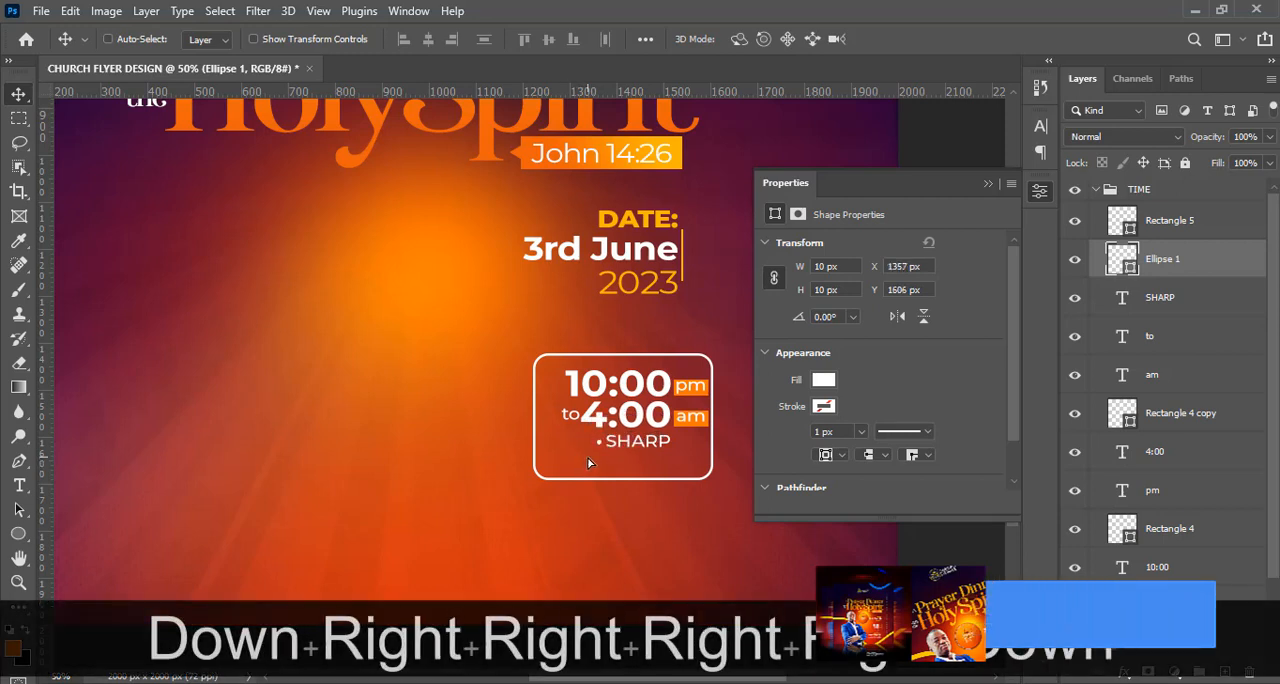
Duplicate the dot twice and space the three dots evenly in a row in front of "SHARP".
key("ctrl")
key("ctrl+j")
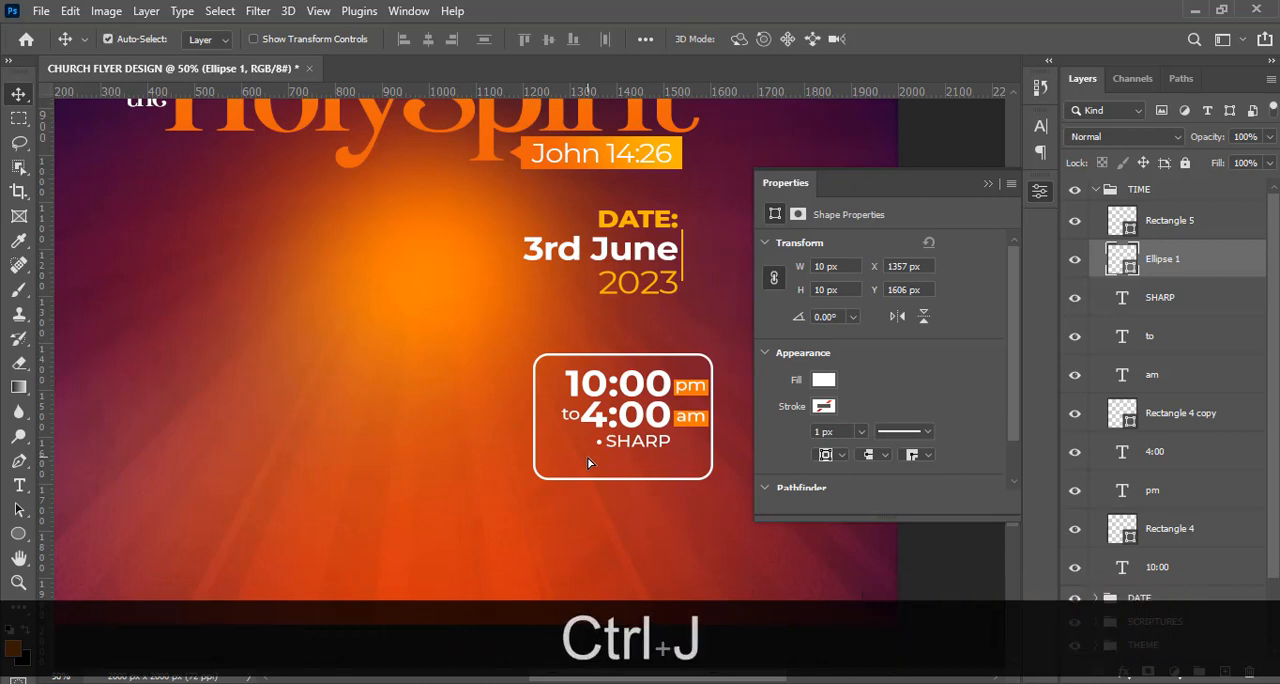
key("ctrl+j")
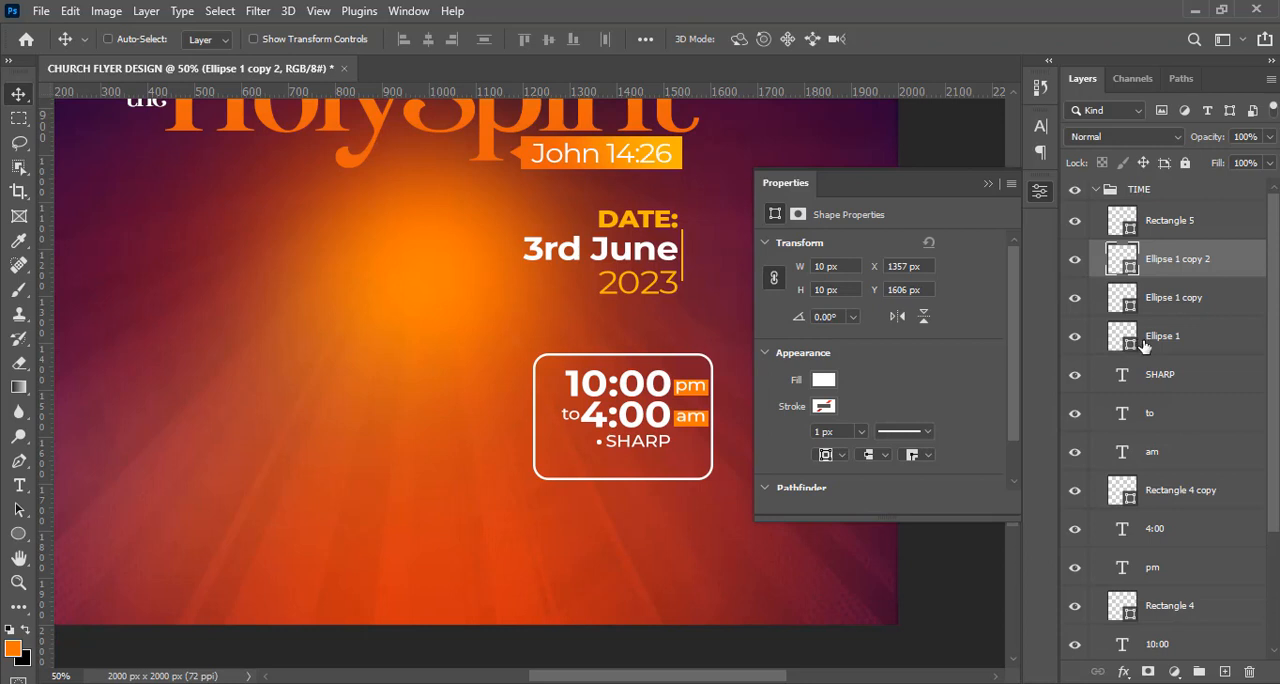
left_click(1146, 340)
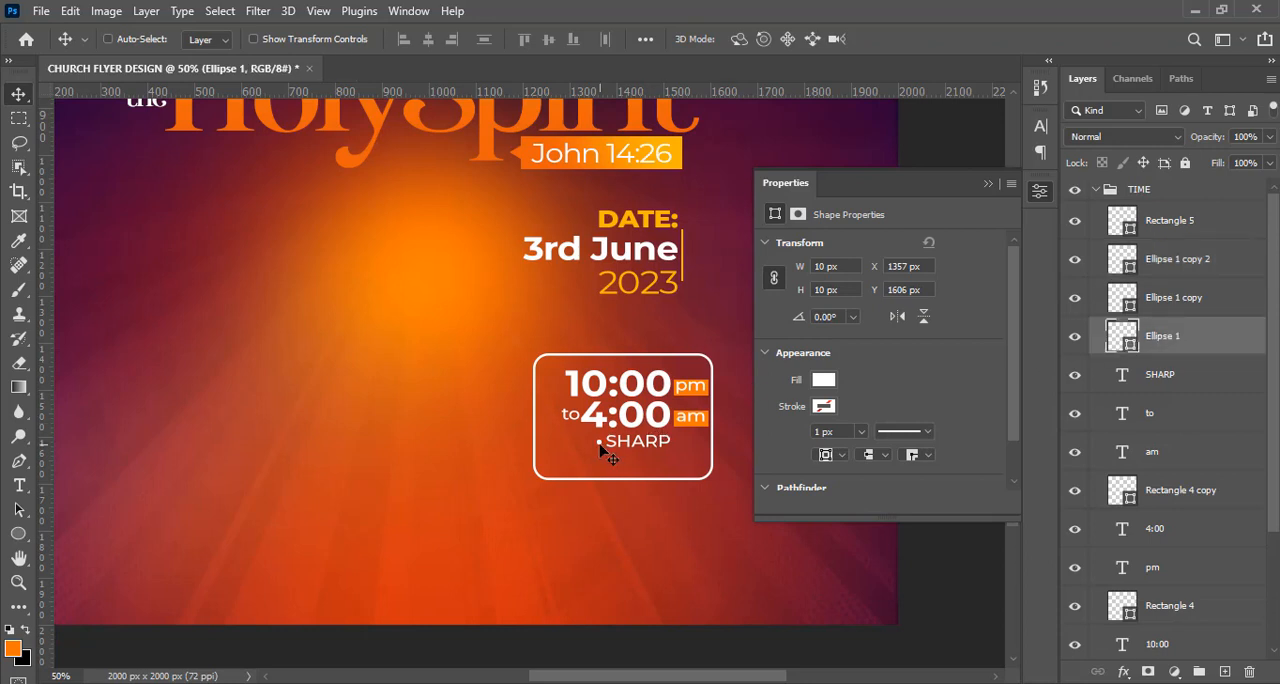
left_click_drag(600, 446, 576, 450)
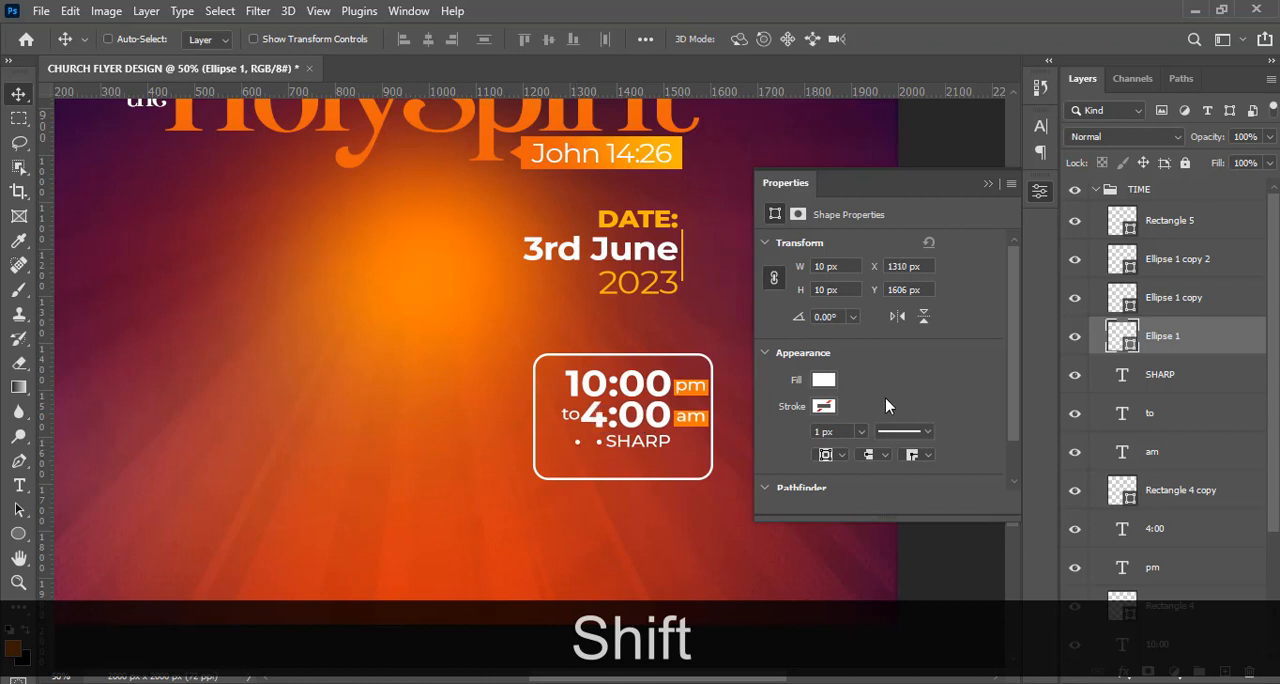
left_click(1150, 261, "shift")
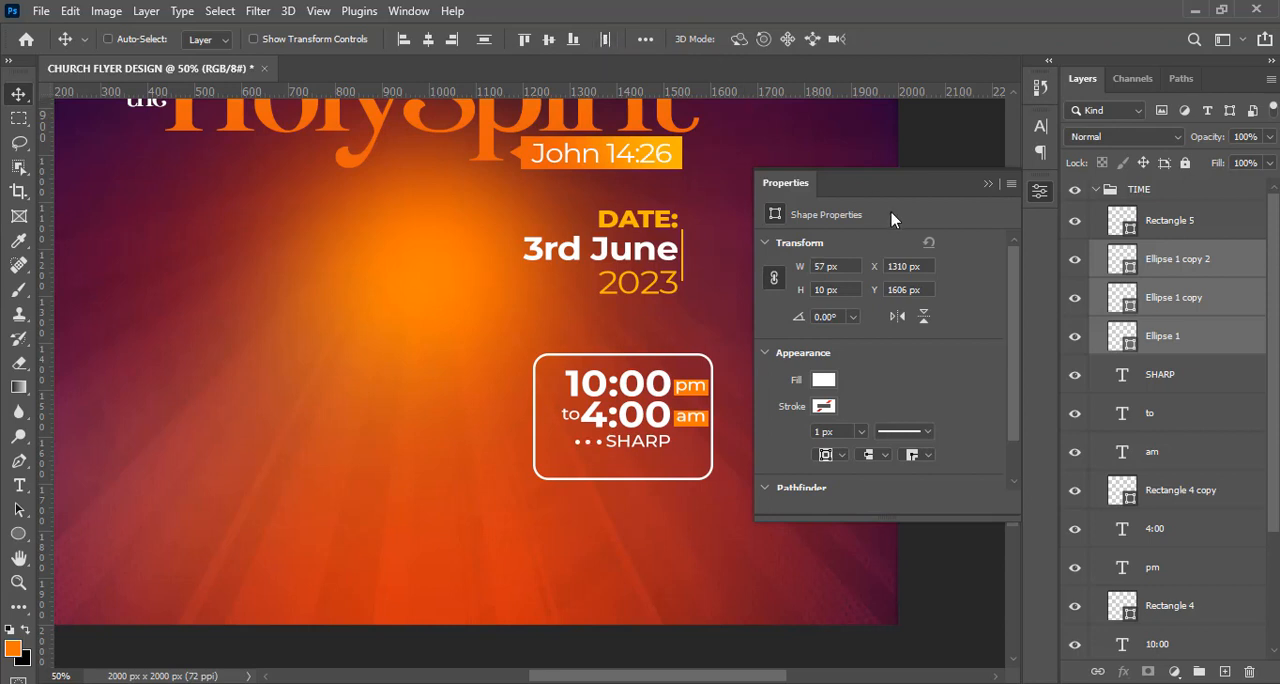
left_click(988, 185)
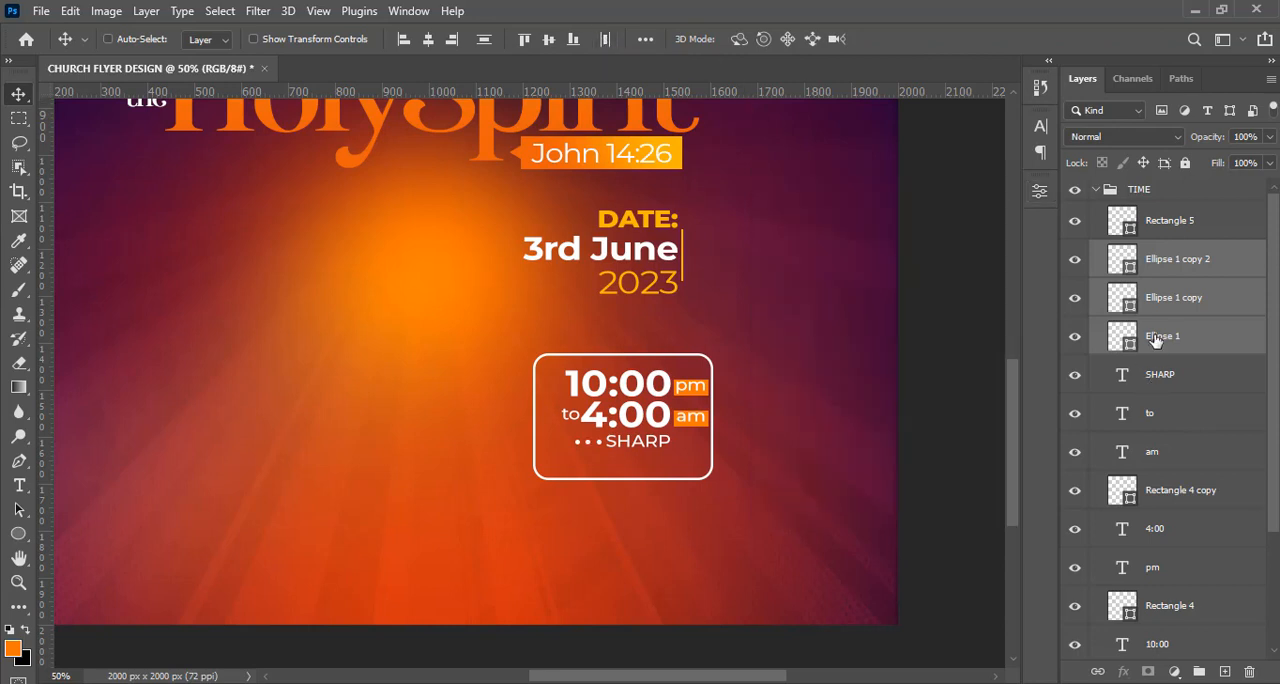
Group the dots and all time text and rectangle layers except the frame, and name the group "time".
left_click(1157, 256)
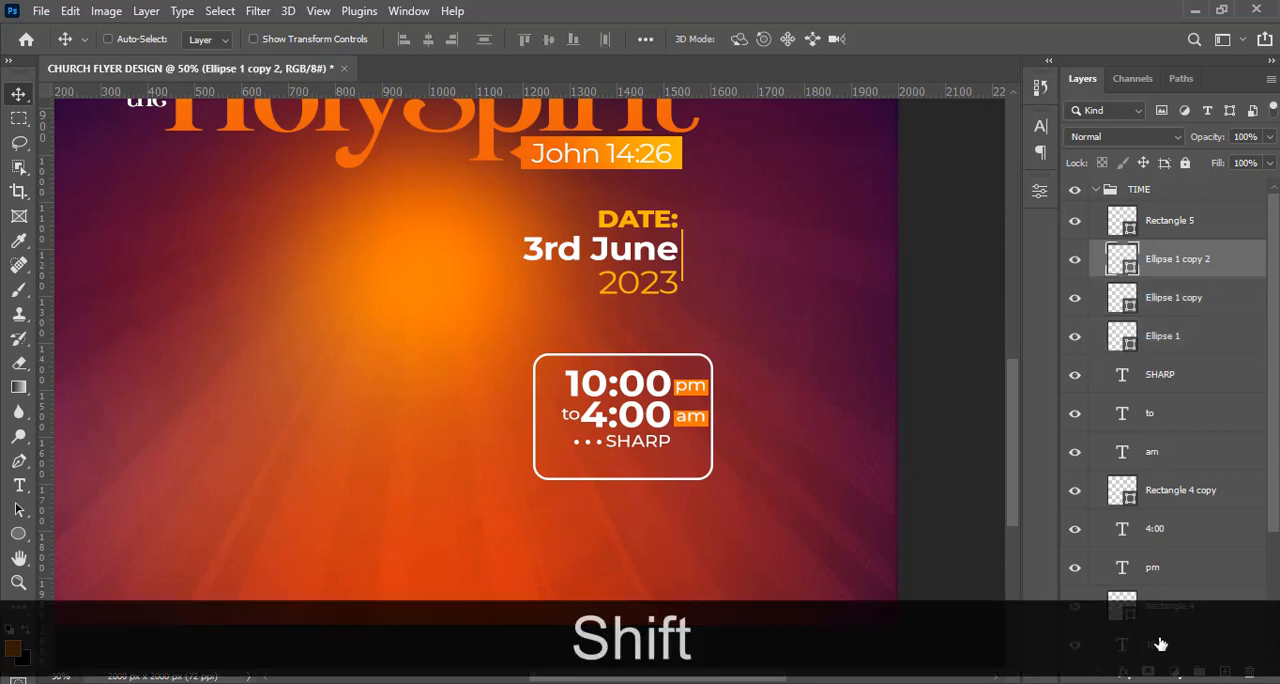
left_click(1160, 644, "shift")
left_click_drag(1275, 372, 1270, 400)
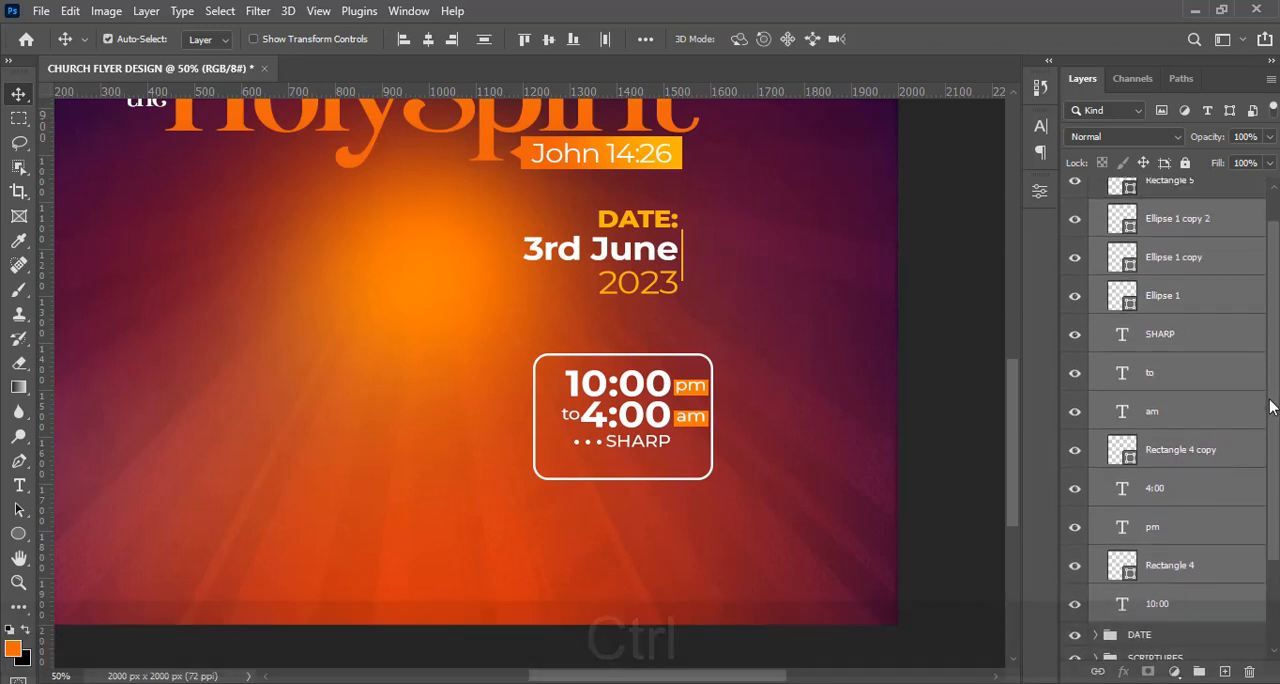
key("ctrl+g")
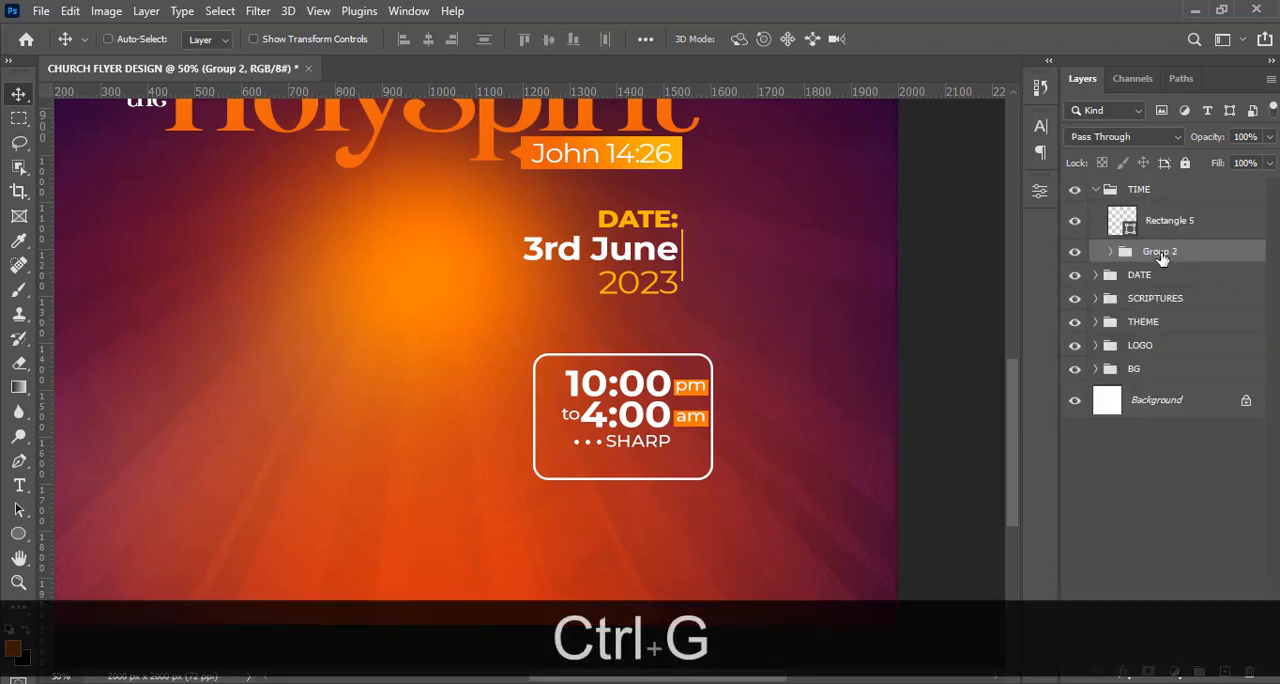
double_click(1160, 251)
key("Caps_Lock")
type("TI")
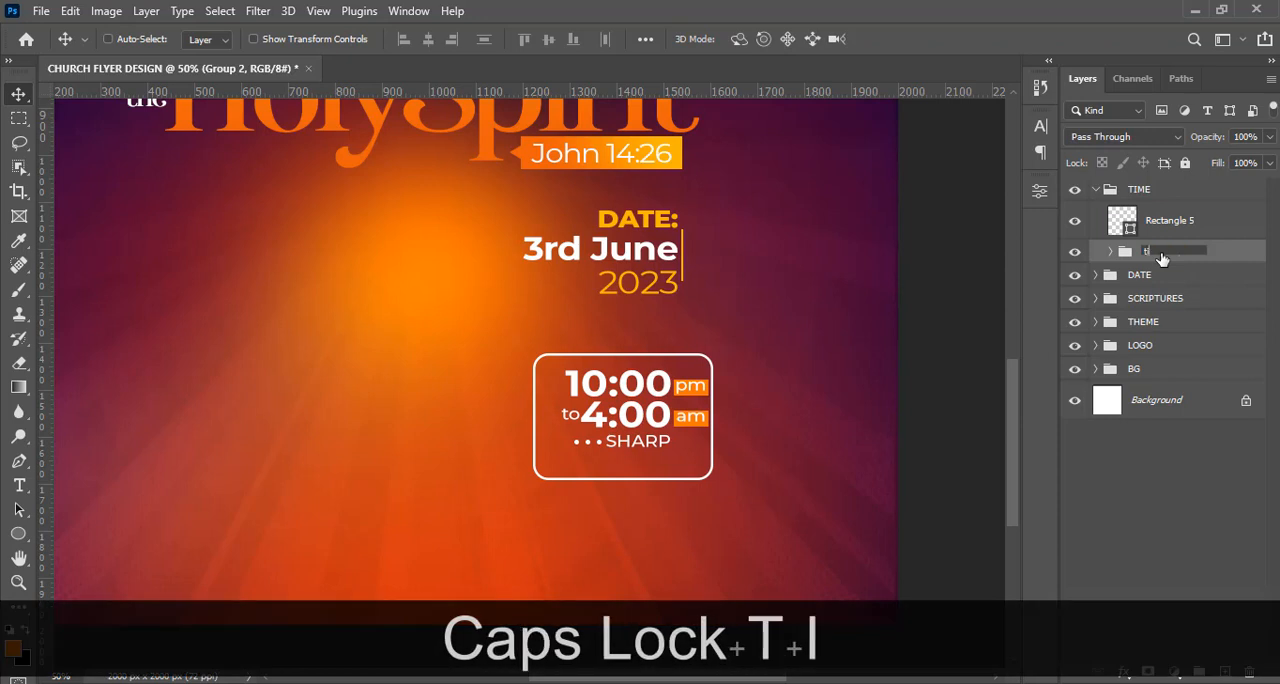
type("me")
key("Return")
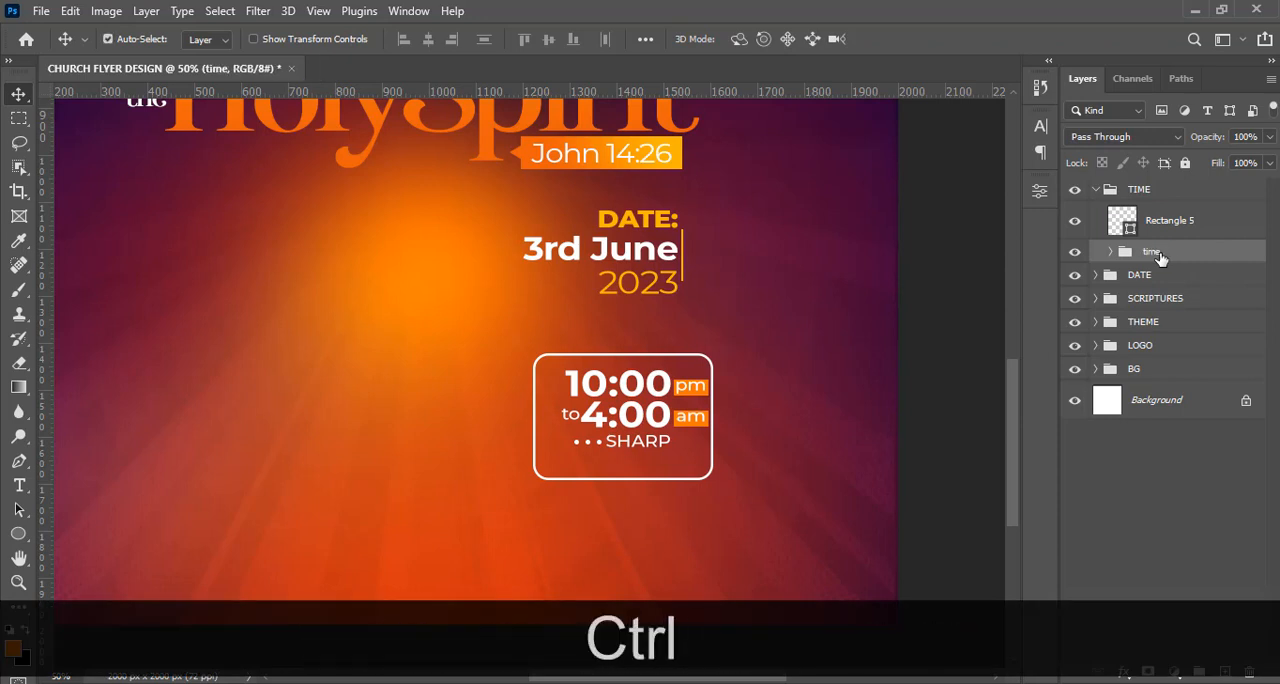
Load the rounded time frame's shape as a selection while keeping the "time" group active.
left_click(1124, 221, "ctrl")
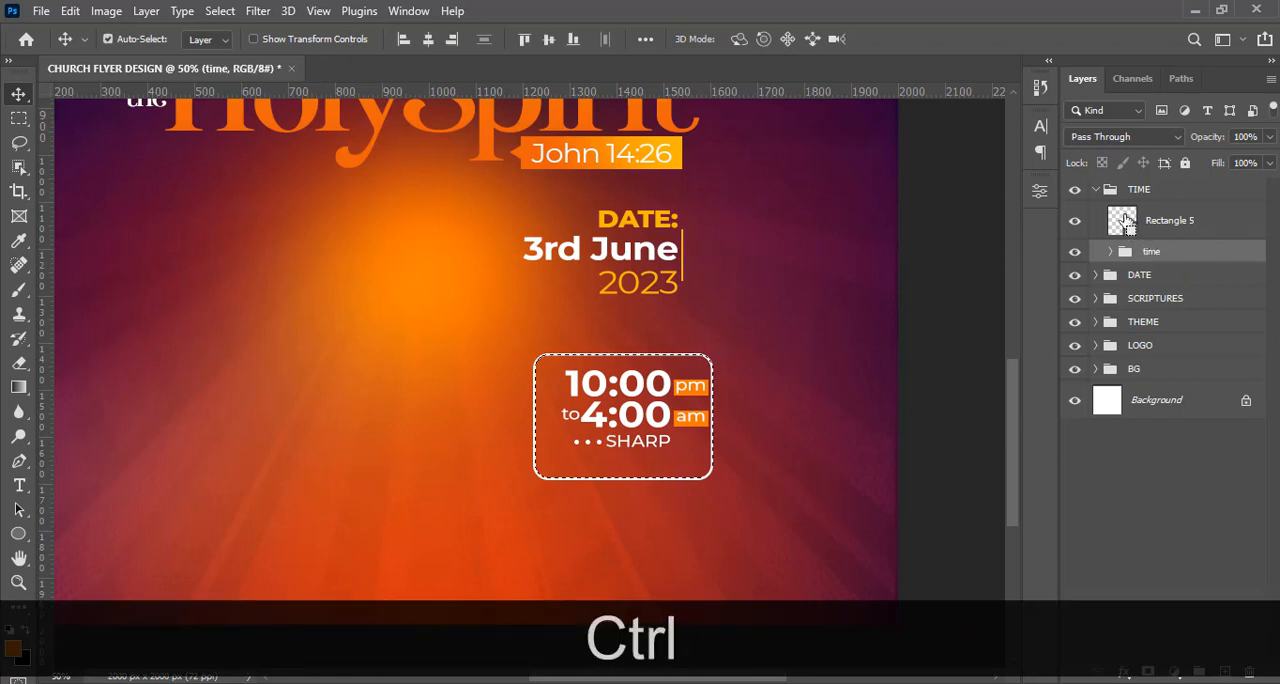
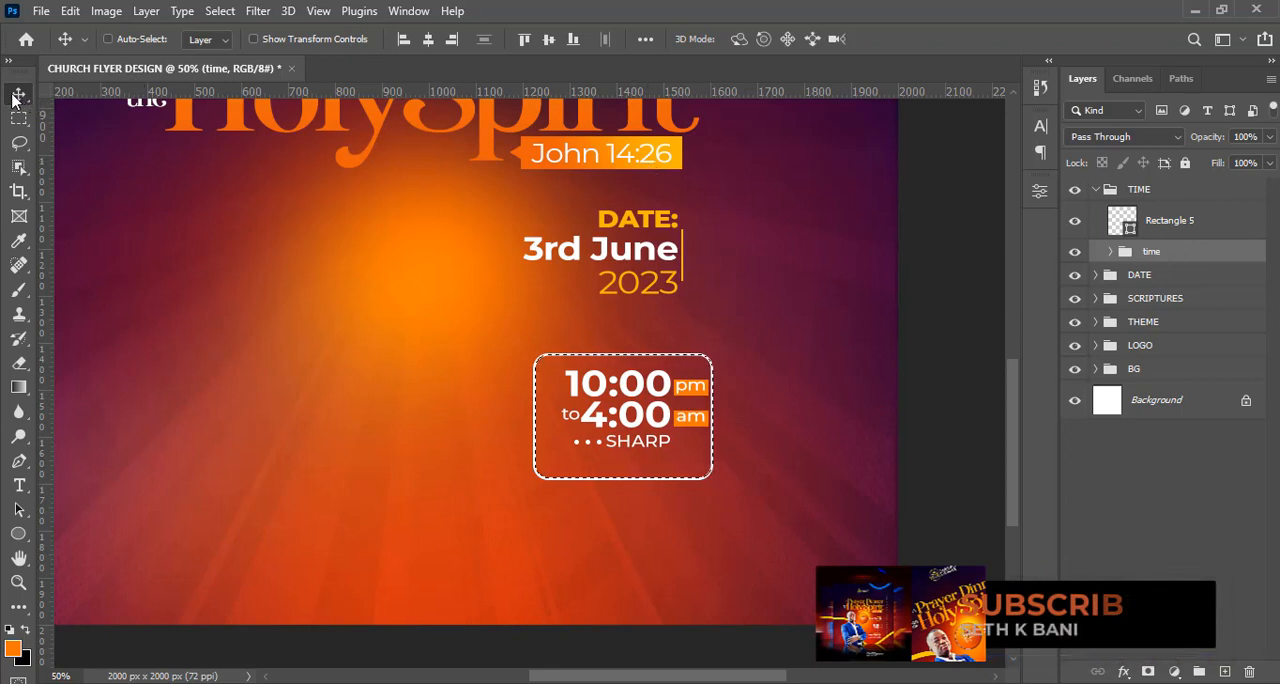
Centre the "time" group horizontally and vertically in the rounded frame, clear the selection and nudge the group slightly up.
left_click(428, 39)
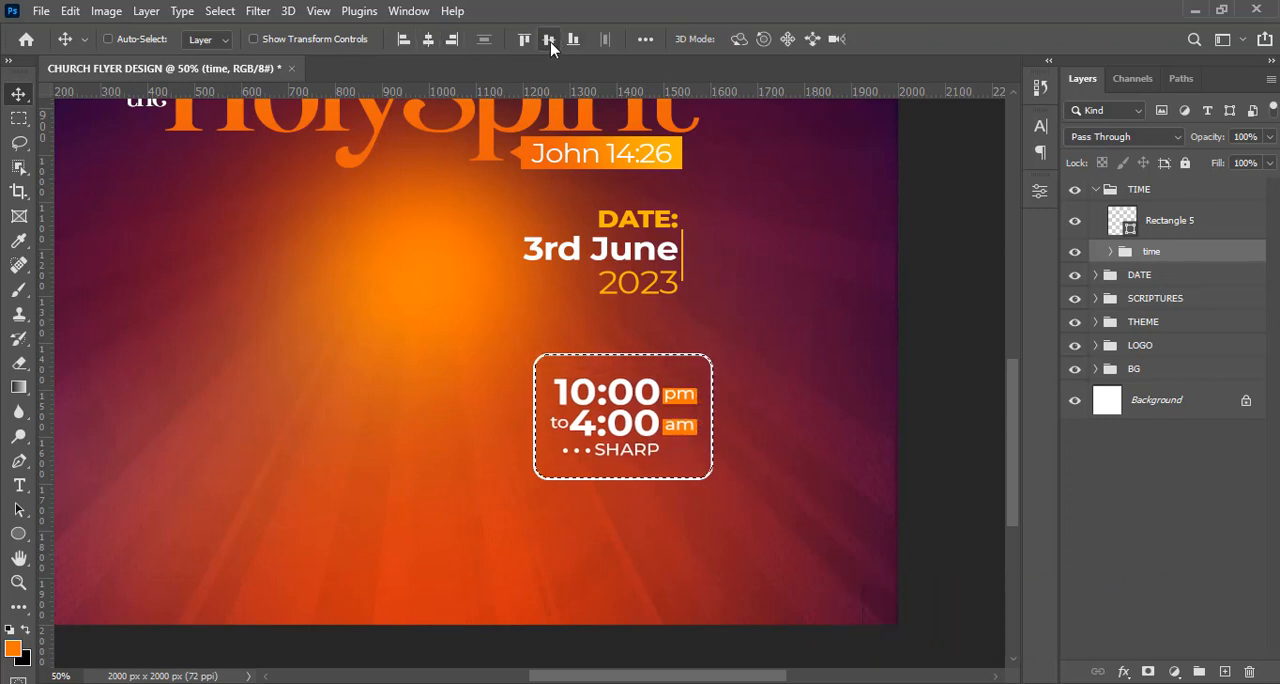
key("ctrl")
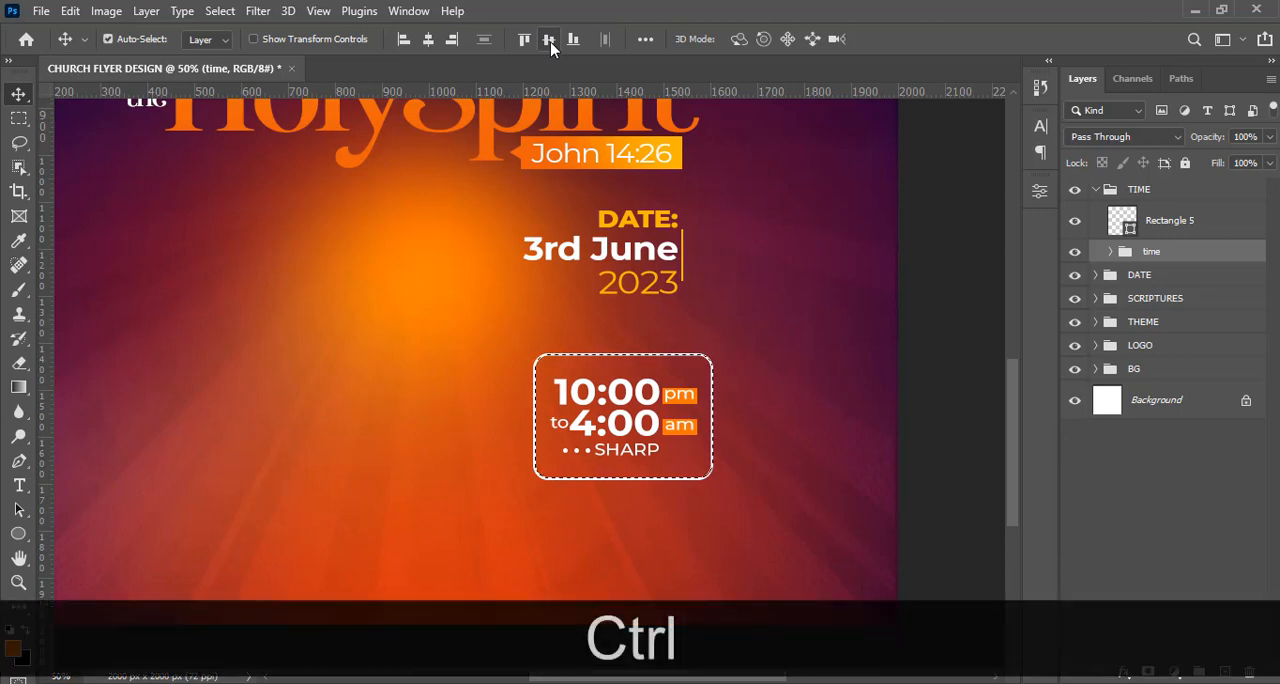
key("ctrl+d")
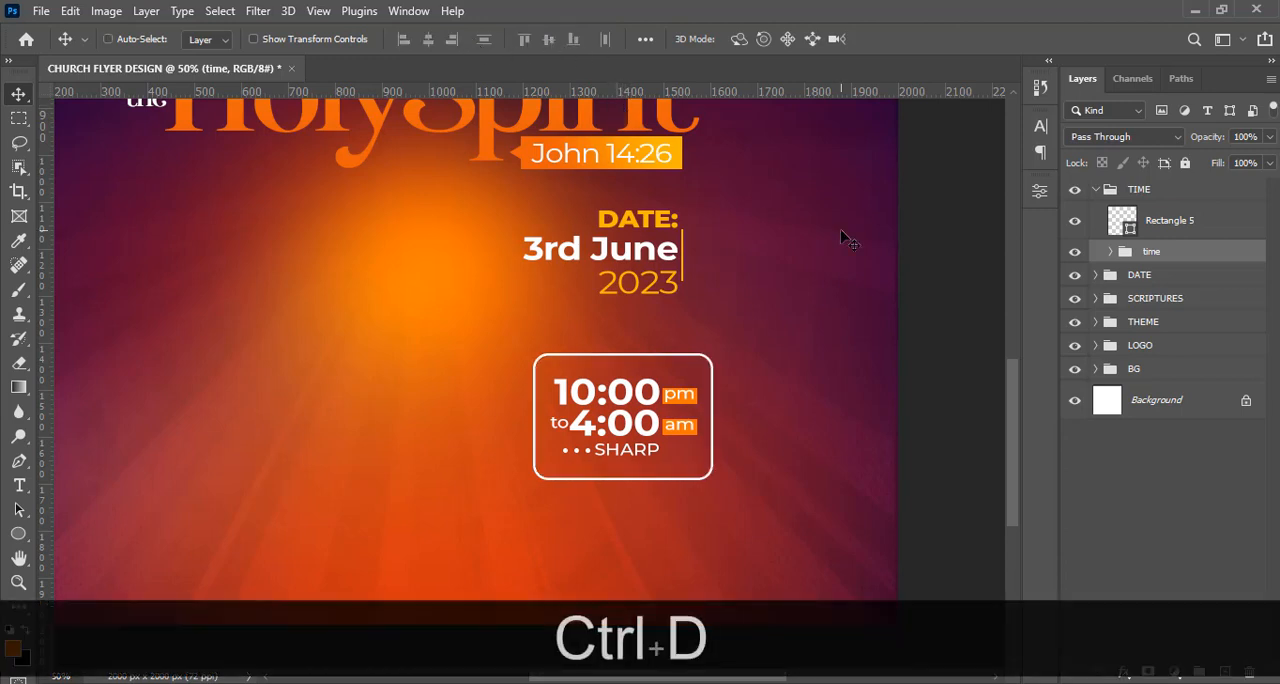
key("Up")
key("Up")
key("Up")
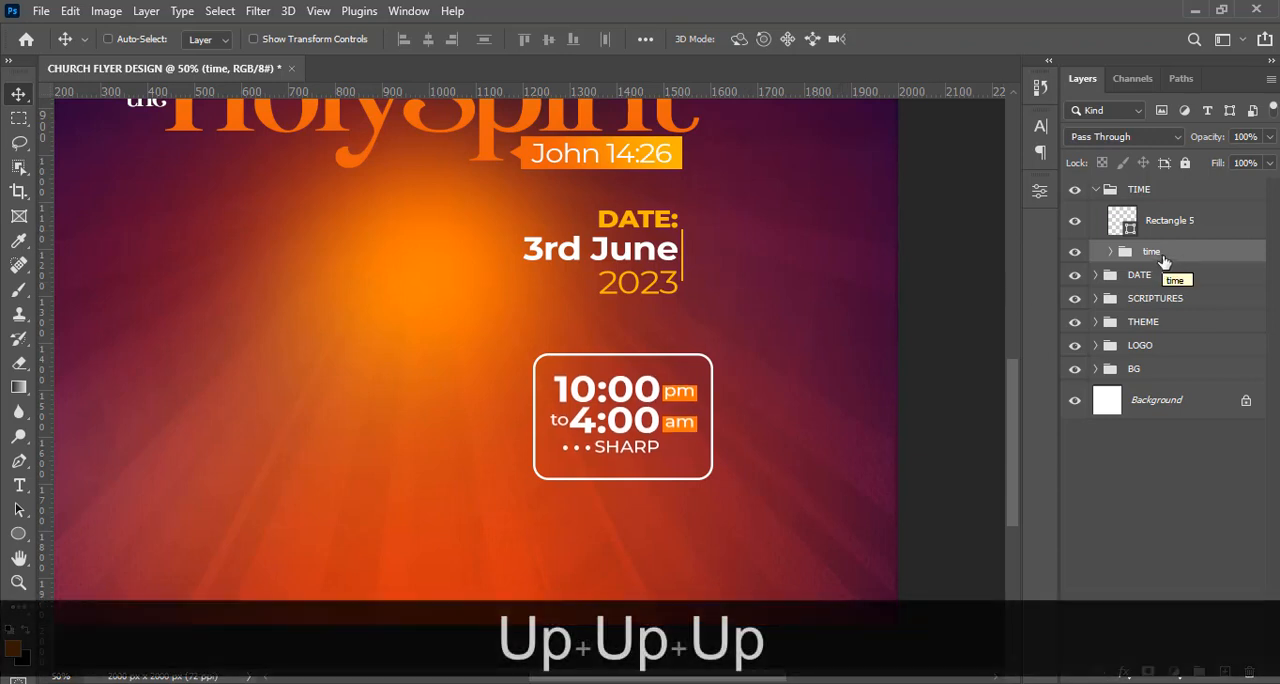
With the Pen tool in Shape mode, draw an open V-shaped speech-bubble tail about 56 x 80 px under the time frame, with no fill and a 5 px white stroke.
left_click(1168, 222)
left_click(19, 534)
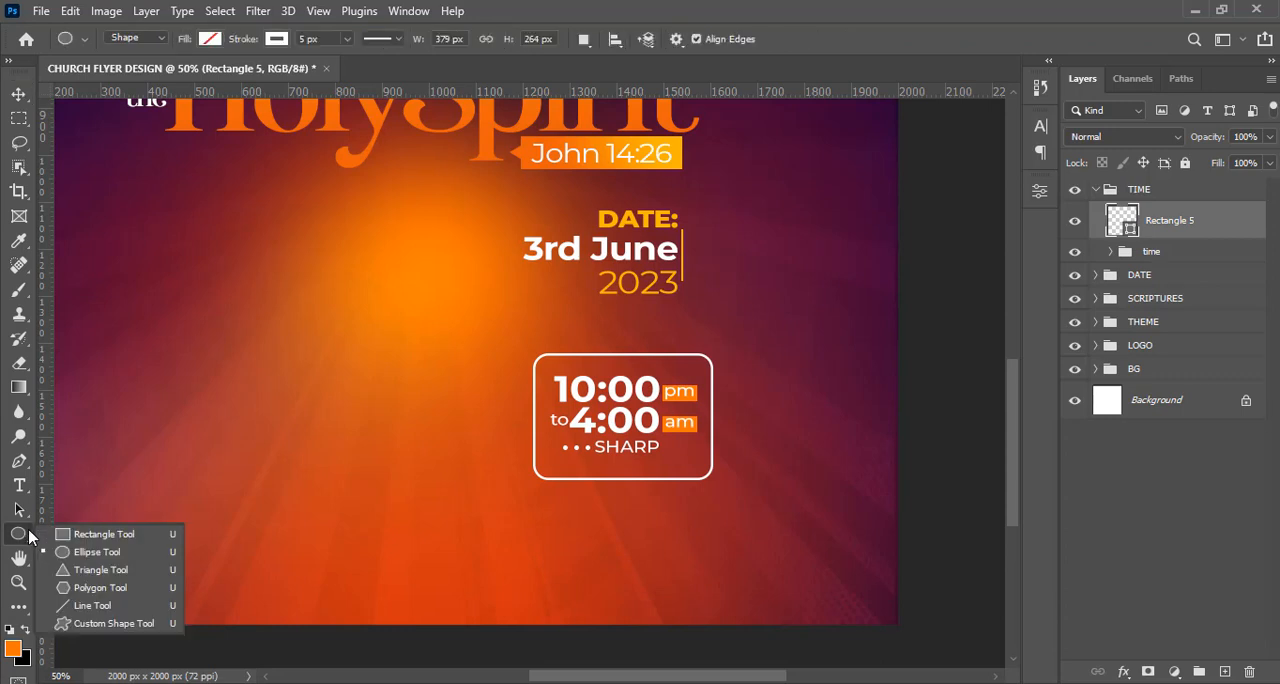
left_click_drag(19, 461, 70, 481)
left_click(75, 466)
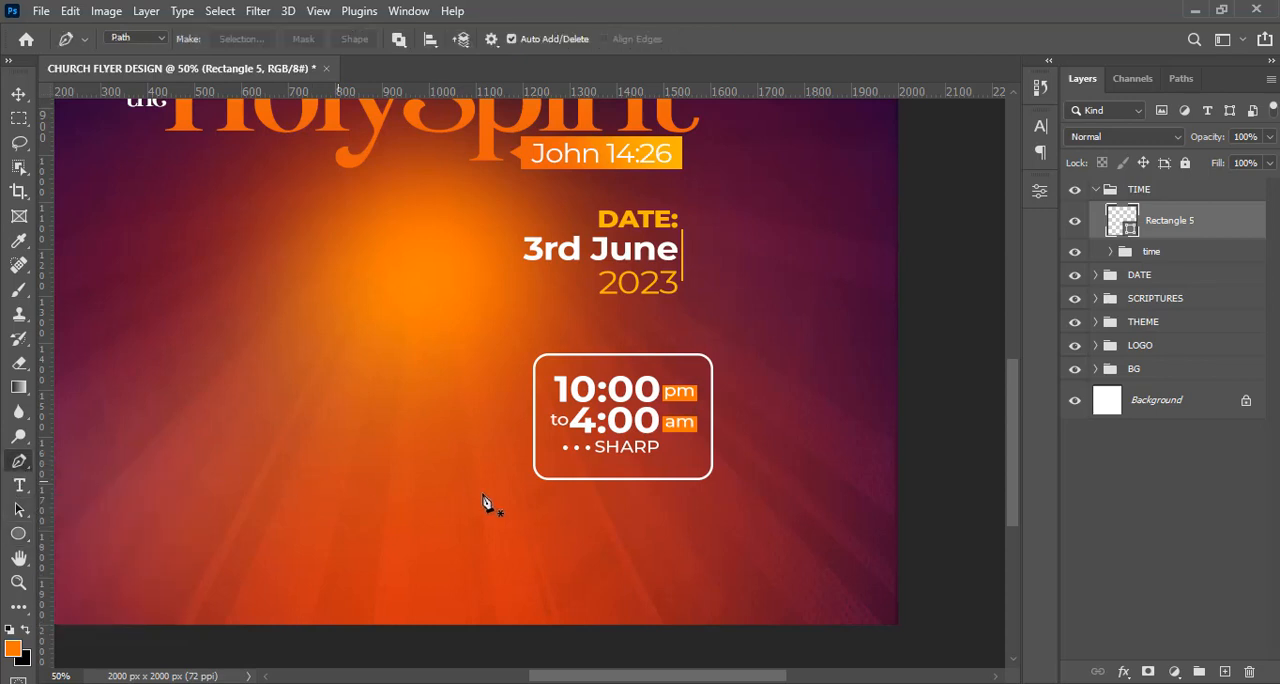
left_click(140, 39)
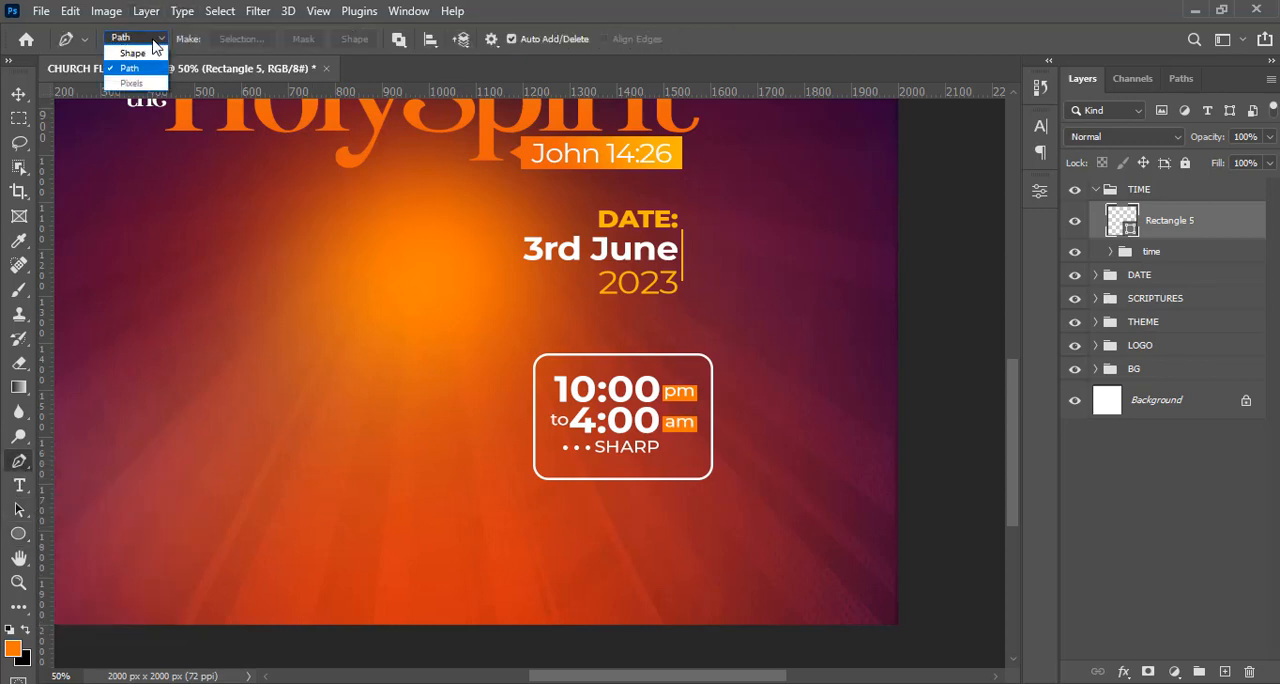
left_click(132, 53)
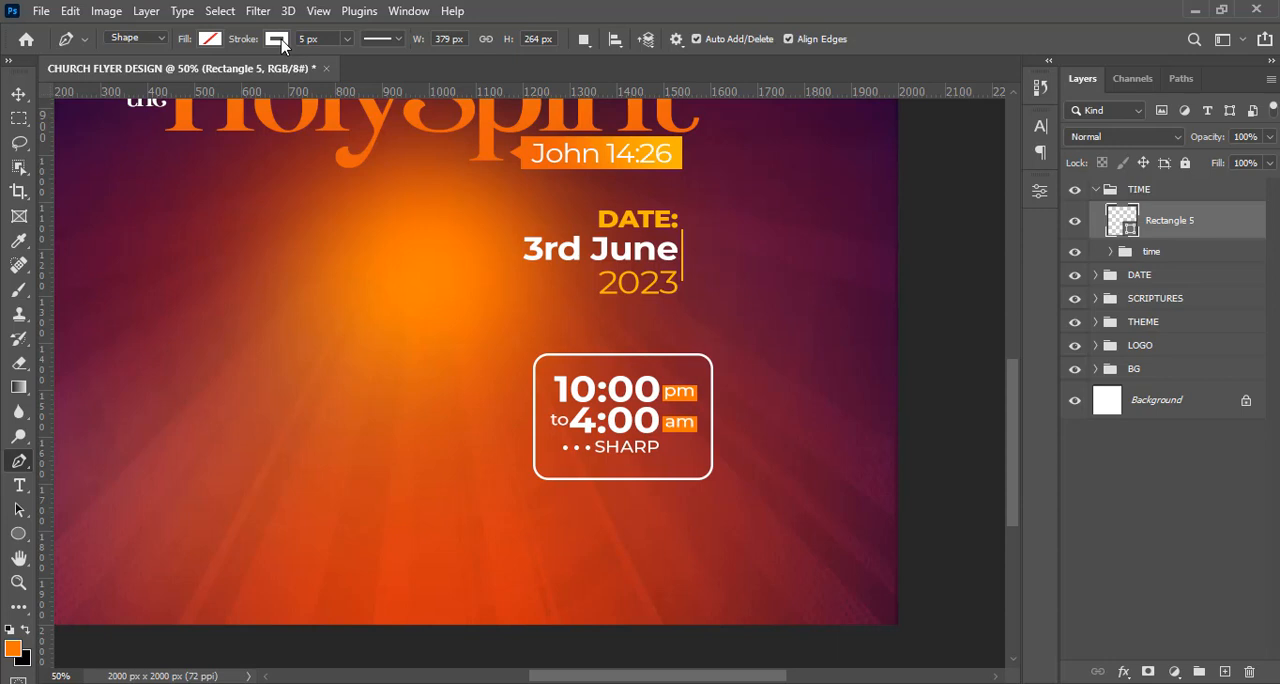
left_click_drag(302, 40, 295, 40)
left_click(398, 40)
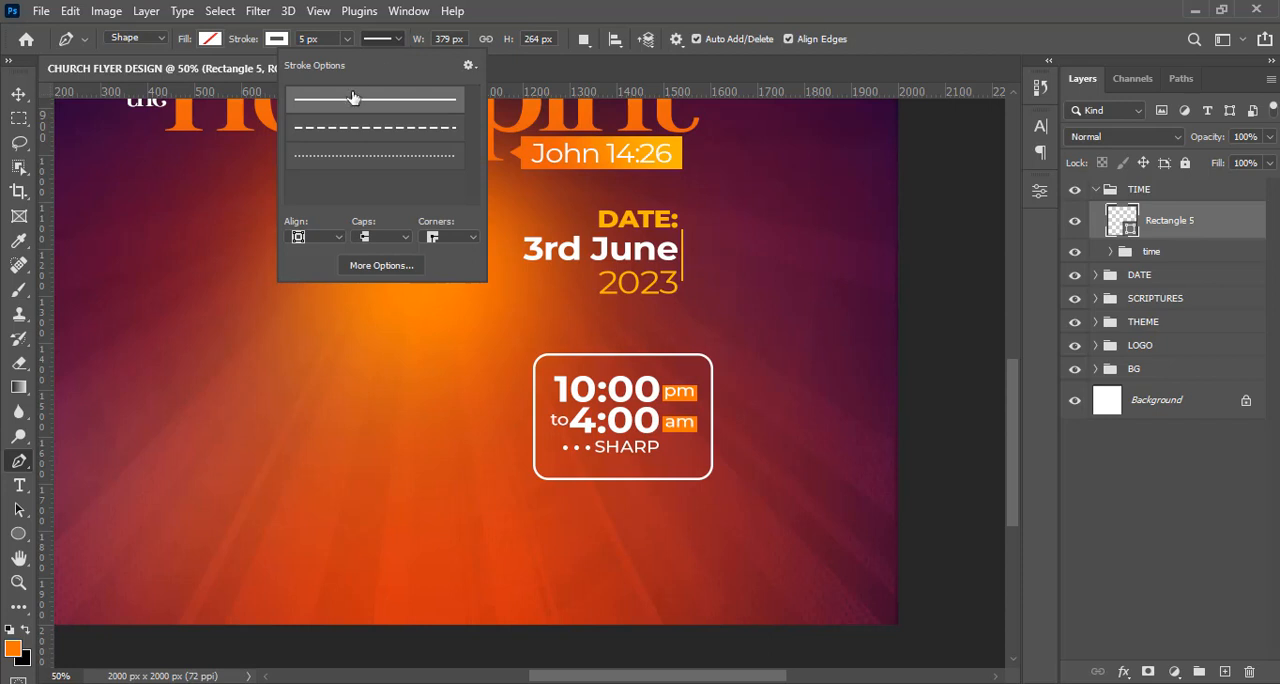
left_click(617, 8)
left_click(604, 484)
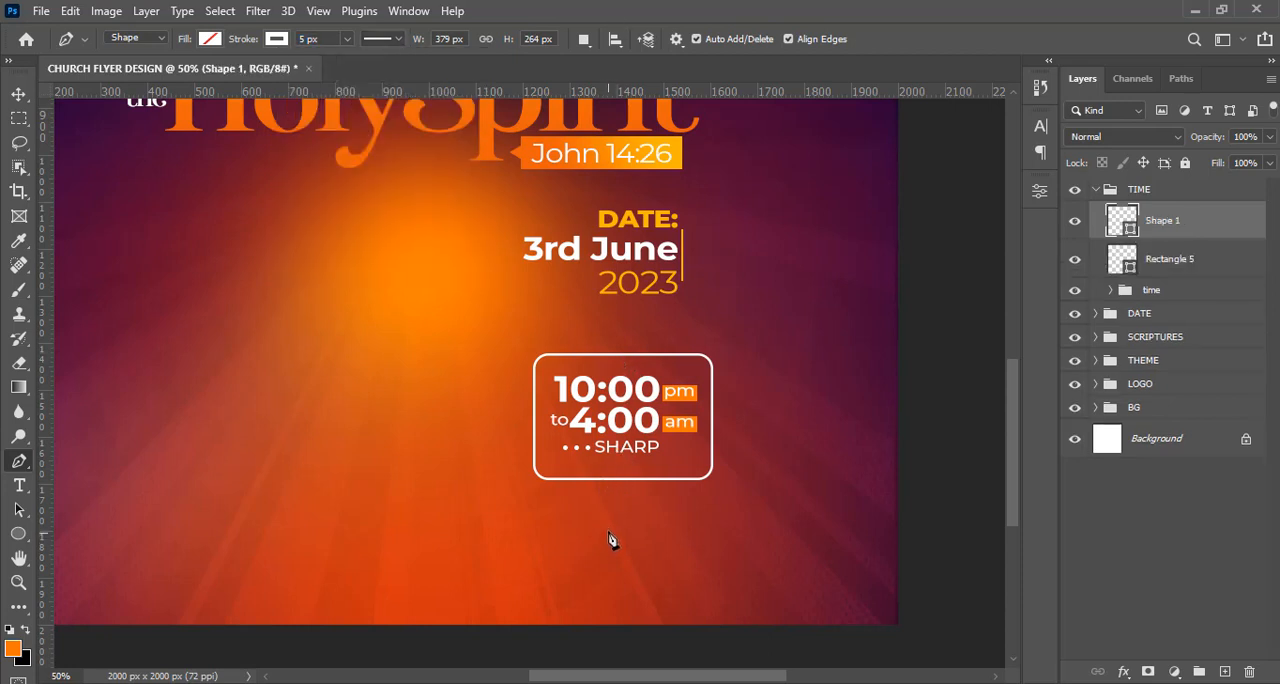
left_click(608, 516)
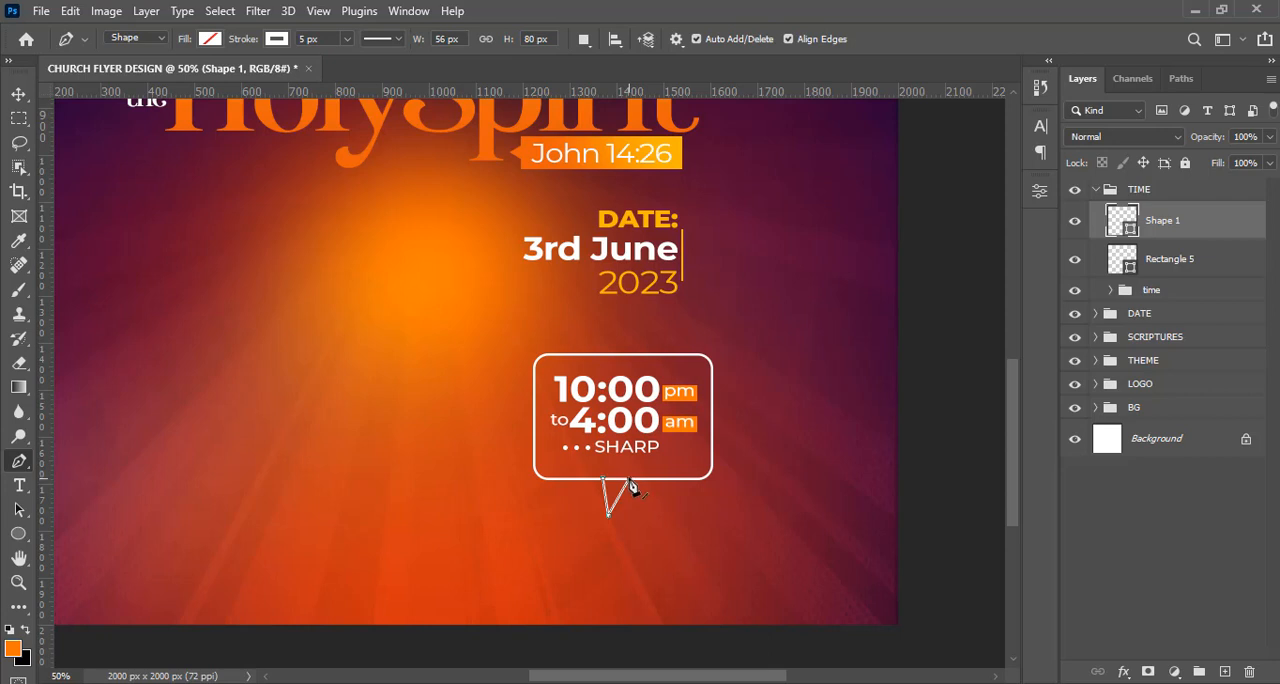
left_click(629, 480)
Add a layer mask to the rounded time frame's layer.
left_click(1168, 260)
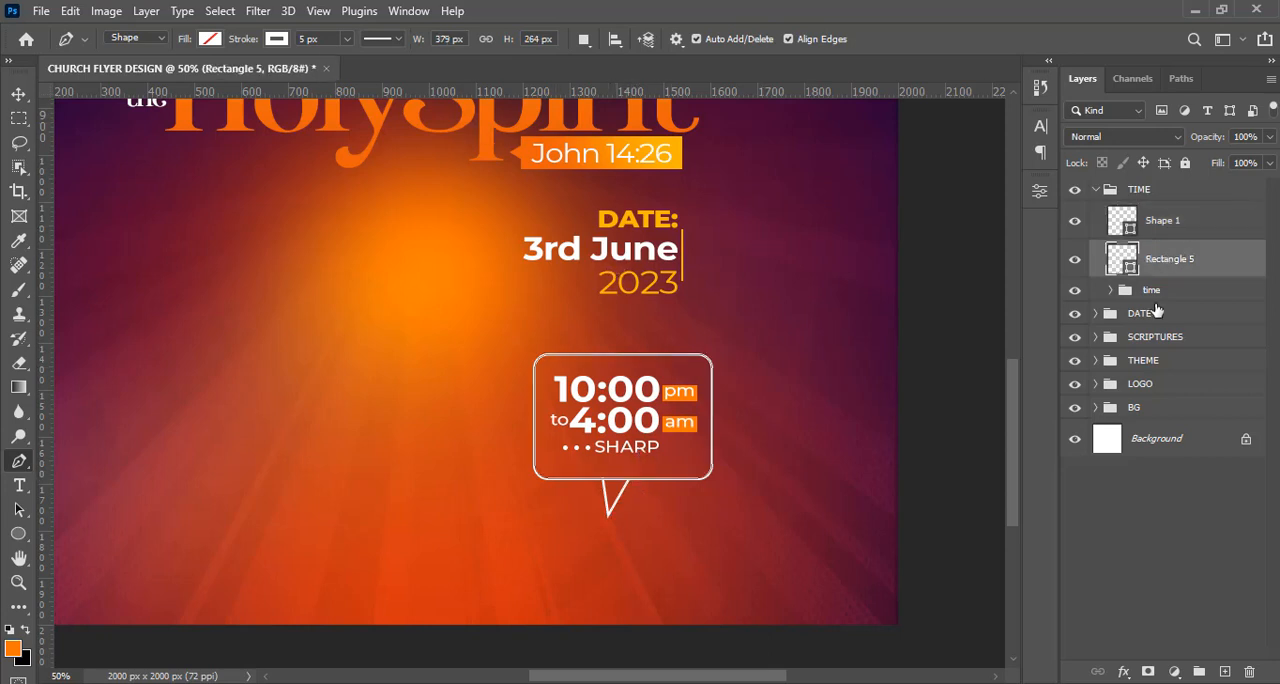
key("ctrl+equal")
key("ctrl+equal")
key("ctrl+equal")
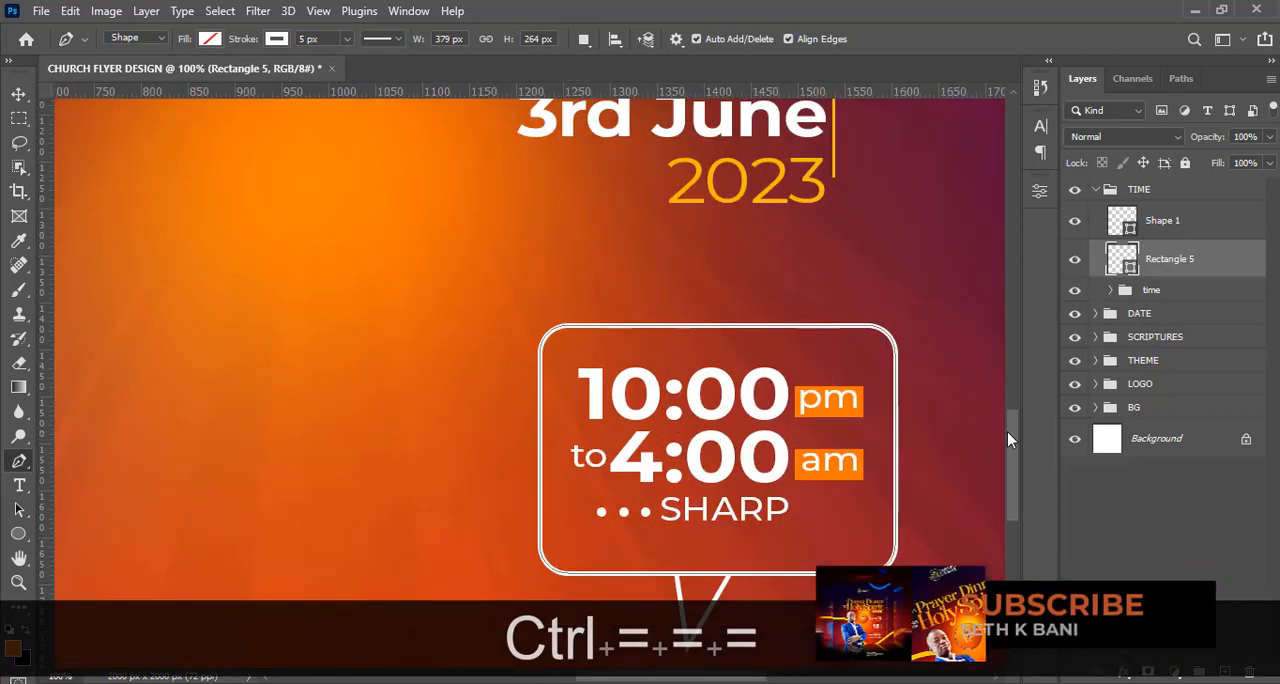
left_click_drag(1007, 431, 1007, 471)
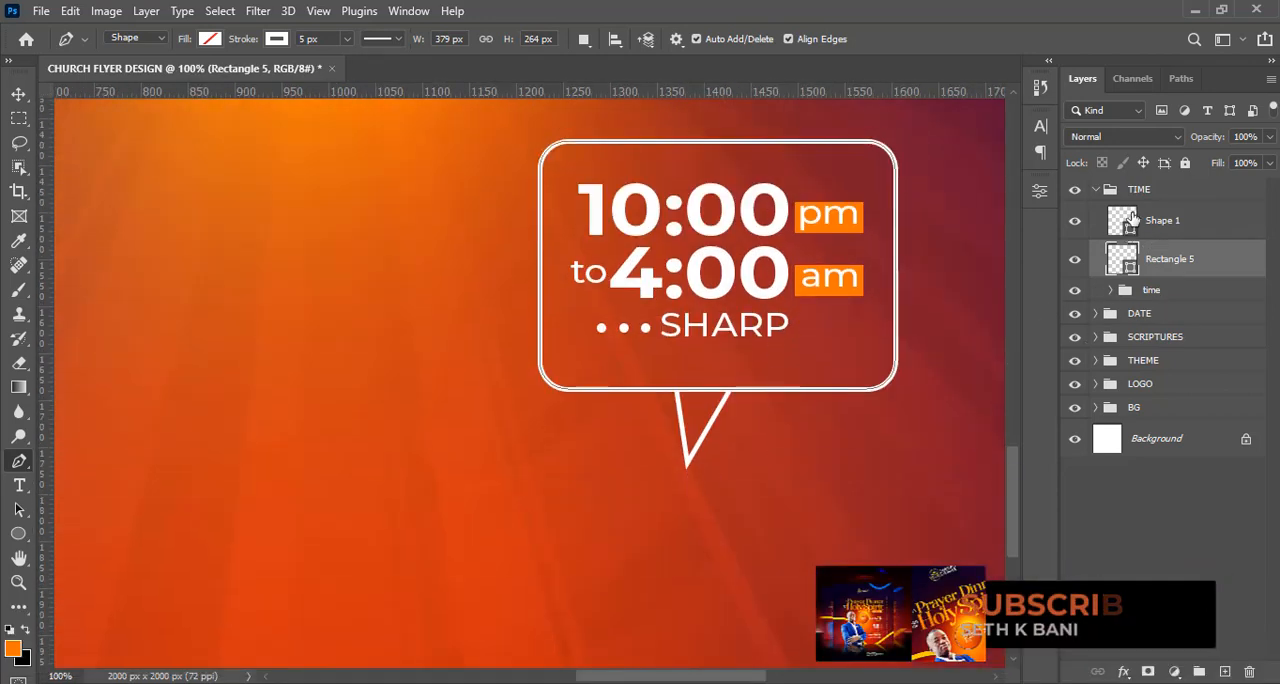
left_click(1075, 220)
left_click(1075, 220)
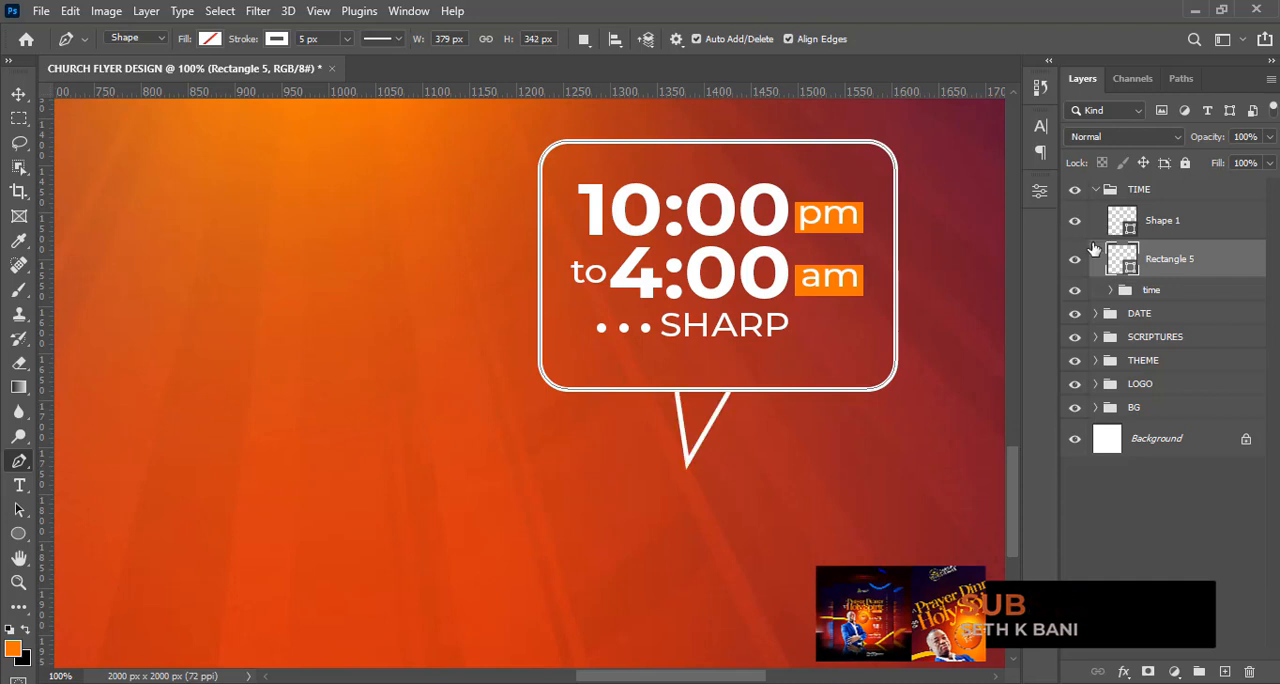
left_click(1075, 259)
left_click(1075, 259)
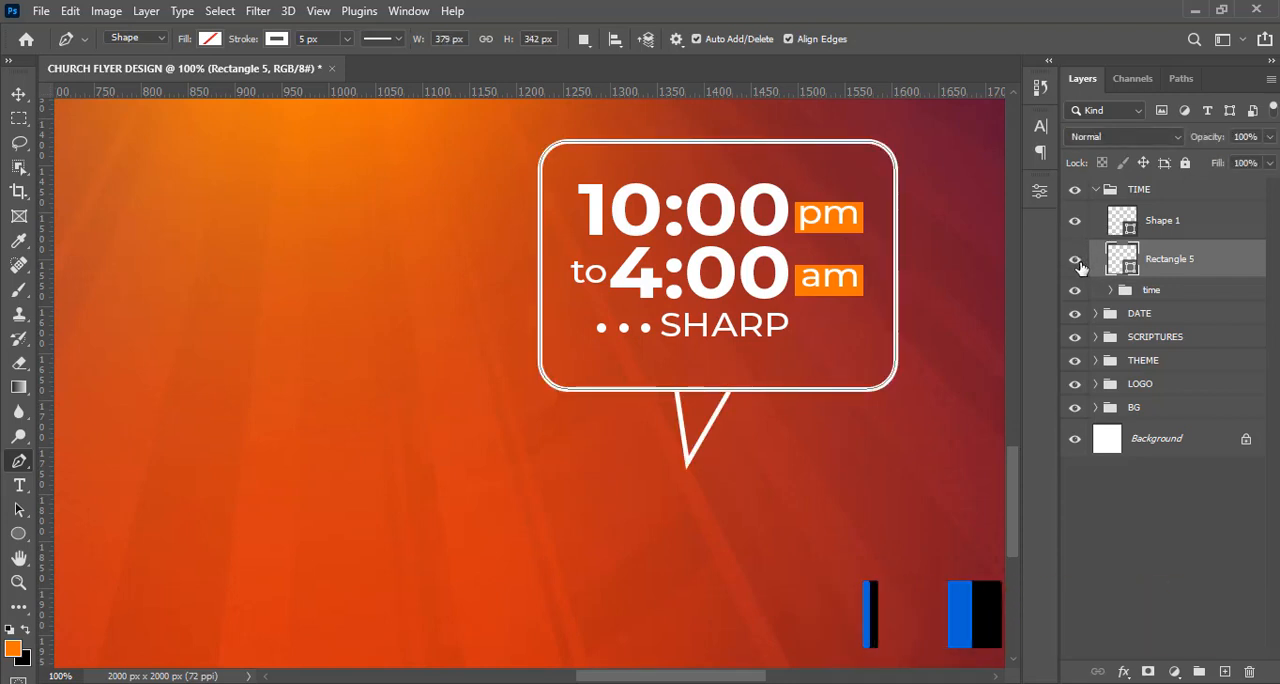
left_click(1148, 672)
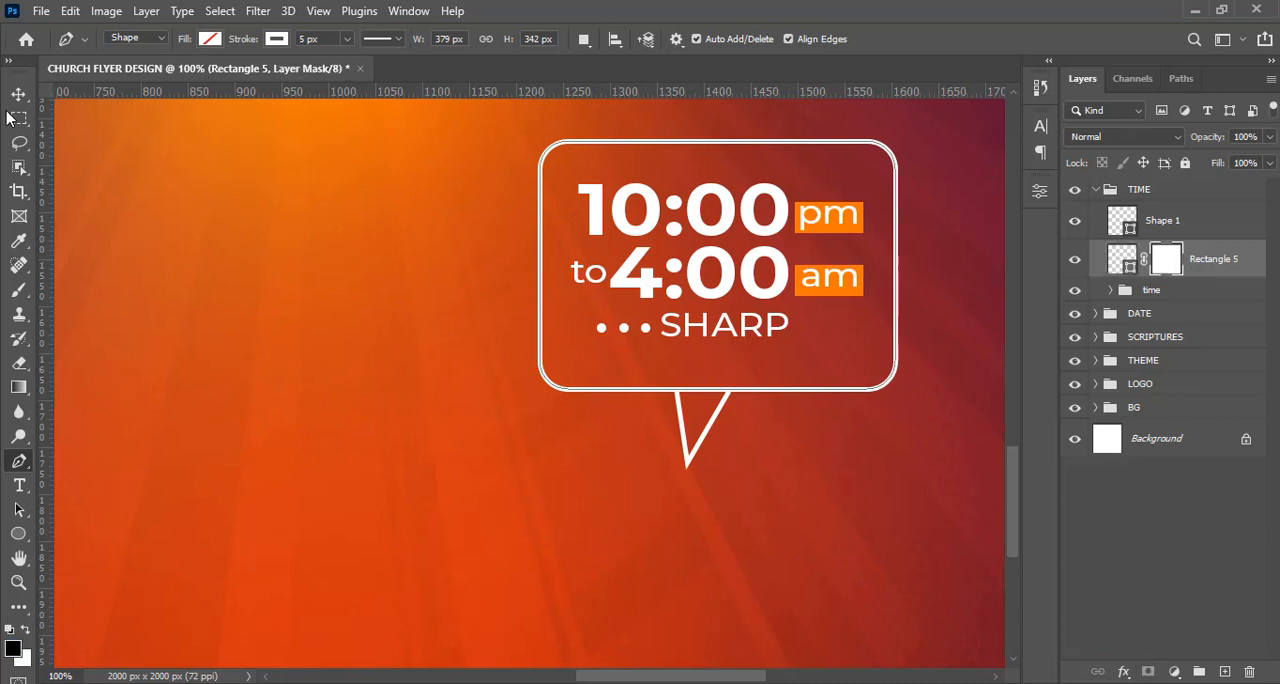
Choose the Hard Round brush at 100% hardness for painting on the frame's mask.
left_click(18, 290)
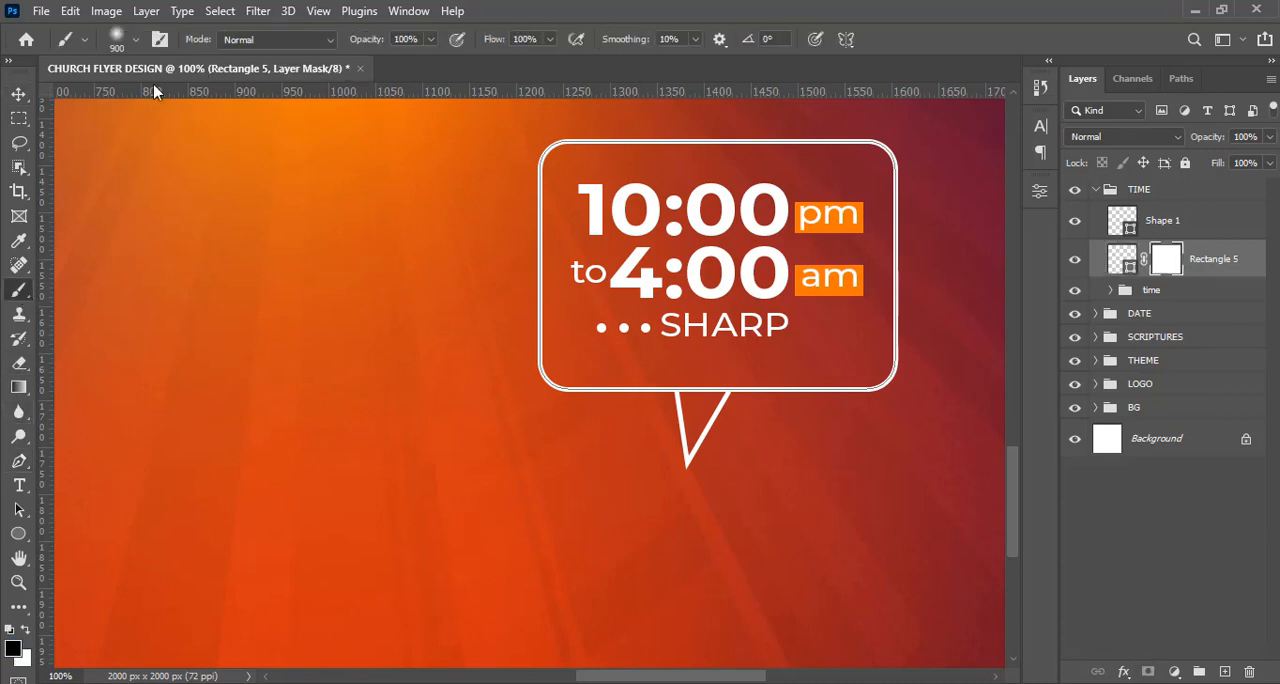
left_click(134, 39)
left_click(69, 214)
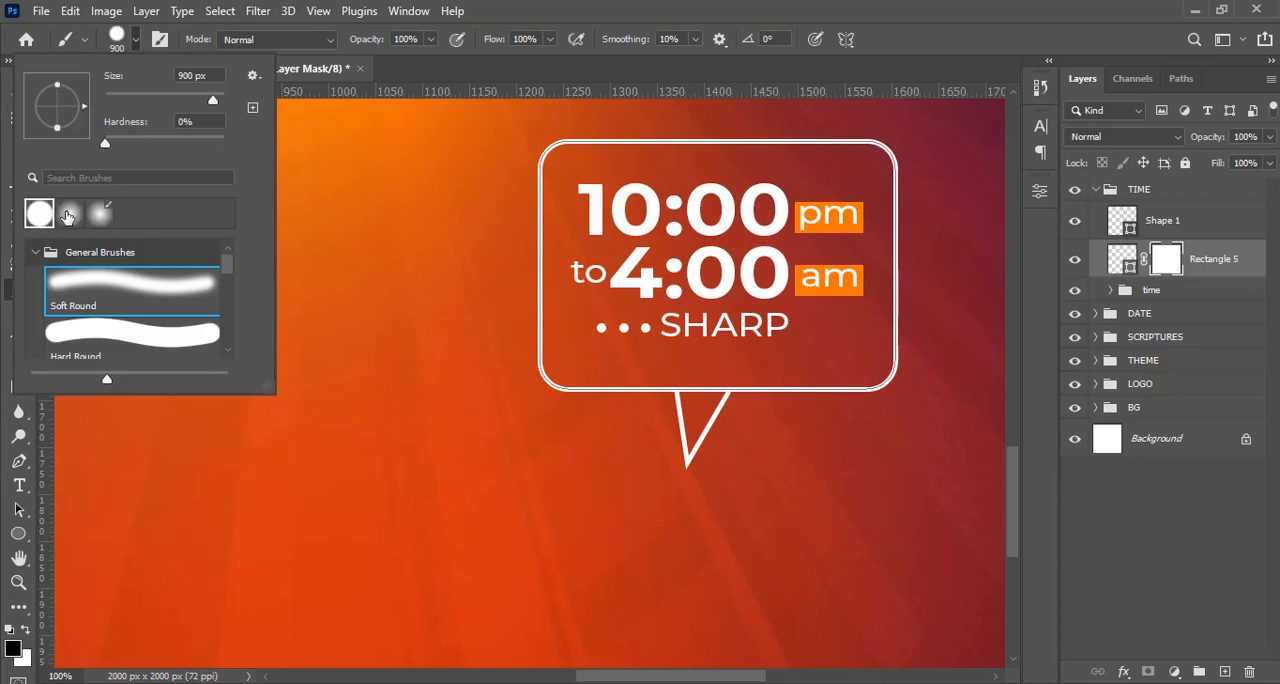
left_click(40, 246)
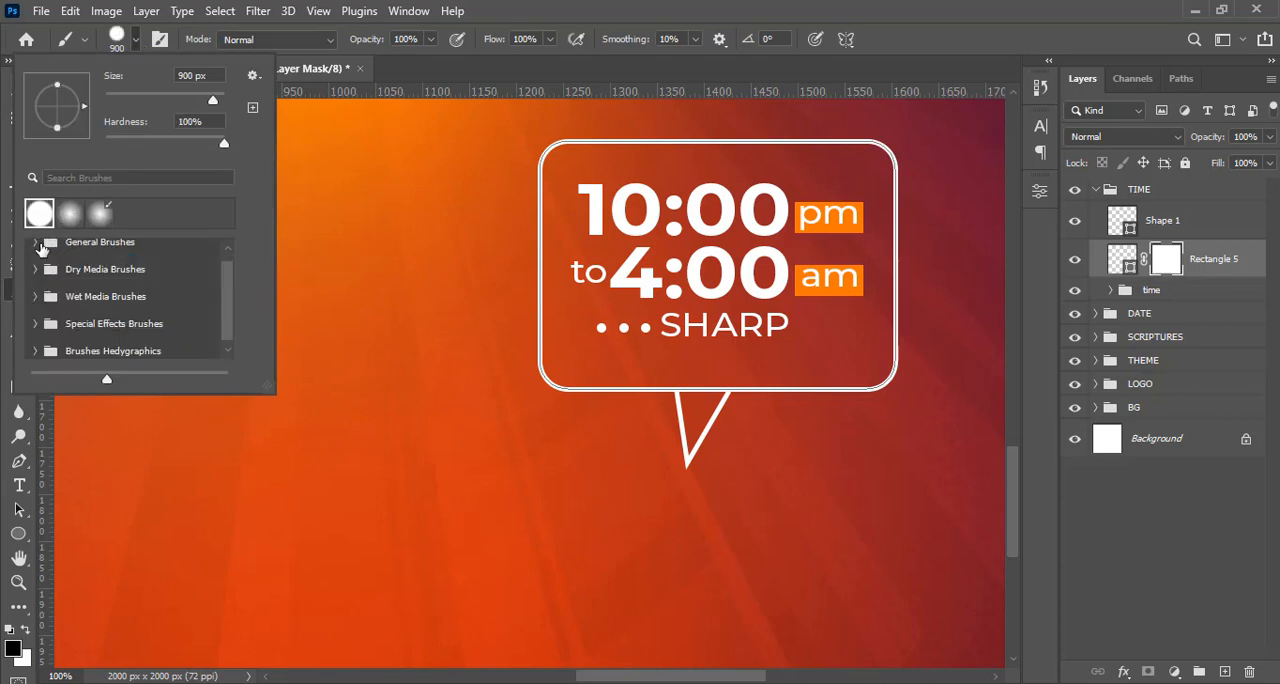
left_click(40, 246)
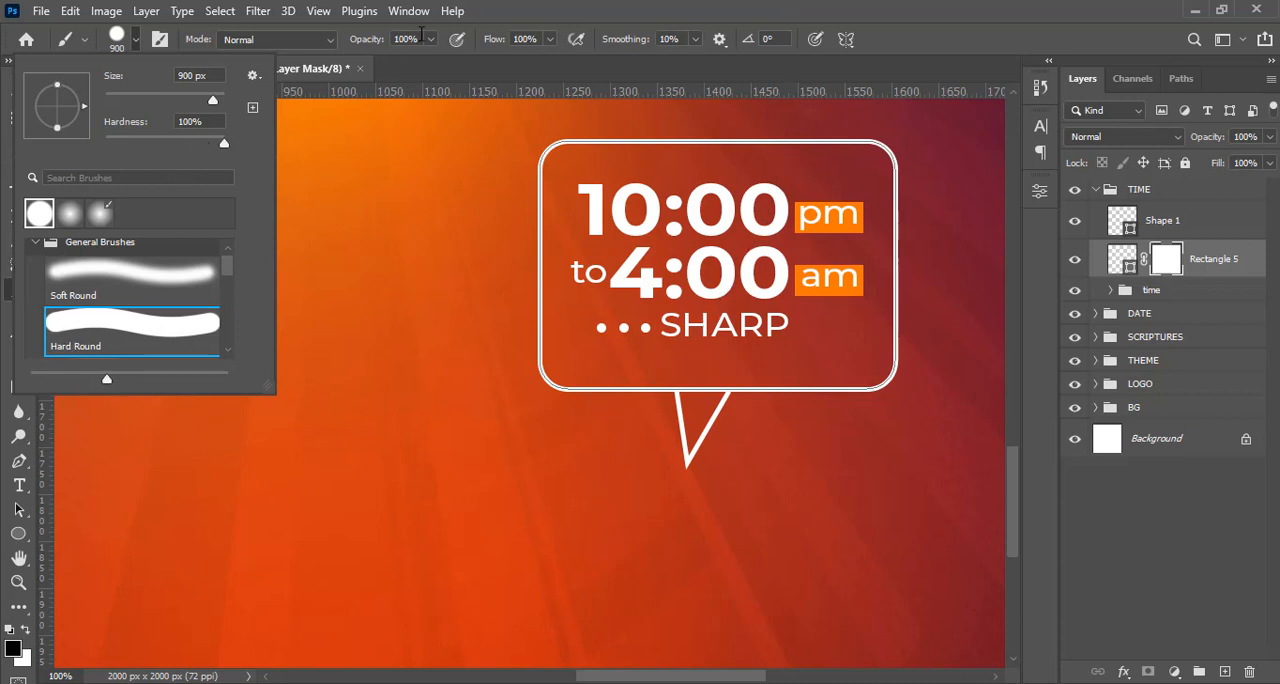
left_click(618, 4)
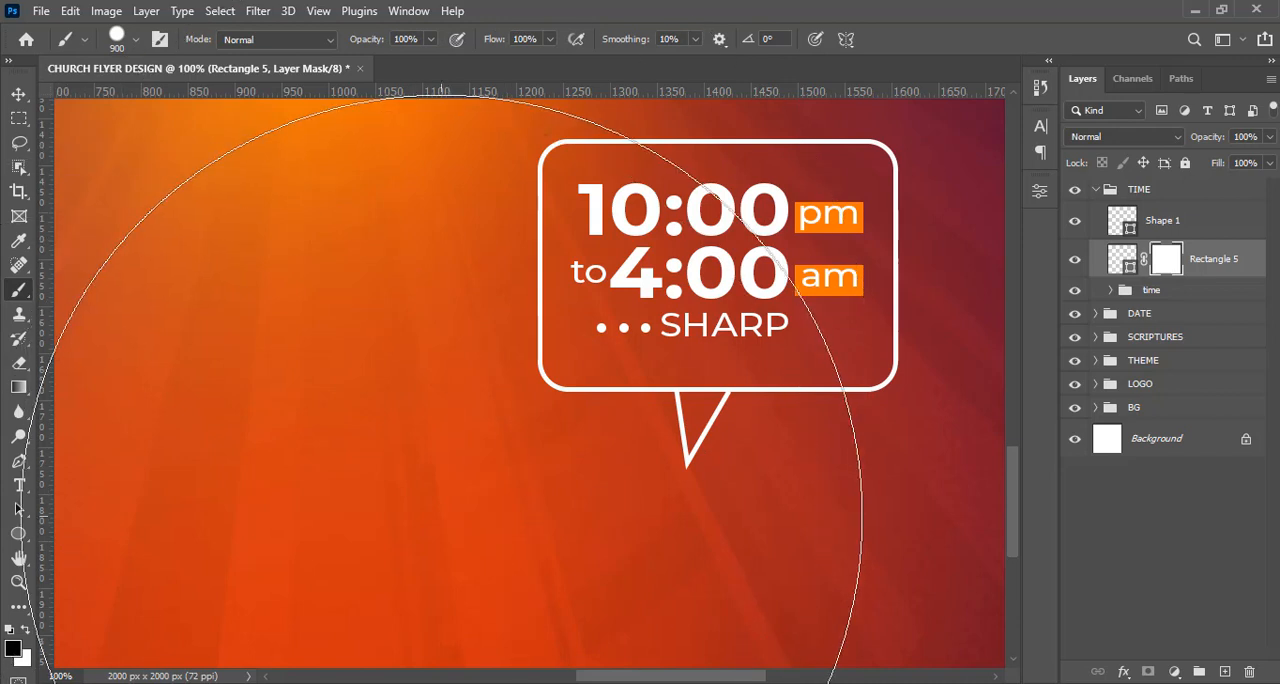
Reduce the brush to 20 px and paint black on the mask to hide the frame's edge between the two tail lines.
key("bracketleft")
key("bracketleft")
key("bracketleft")
key("bracketleft")
key("bracketleft")
key("bracketleft")
key("bracketleft")
key("bracketleft")
key("bracketleft")
key("bracketleft")
key("bracketleft")
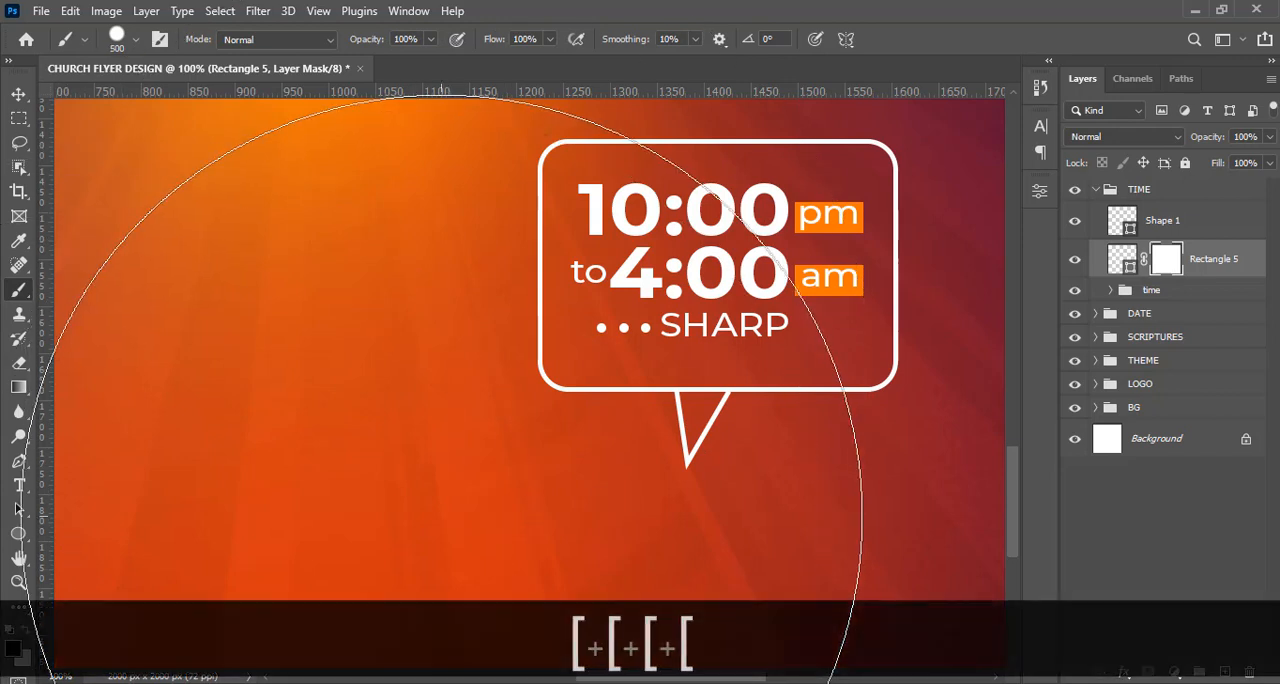
key("bracketleft")
key("bracketleft")
key("bracketleft")
key("bracketleft")
key("bracketleft")
key("bracketleft")
key("bracketleft")
key("bracketleft")
key("bracketleft")
key("bracketleft")
key("bracketleft")
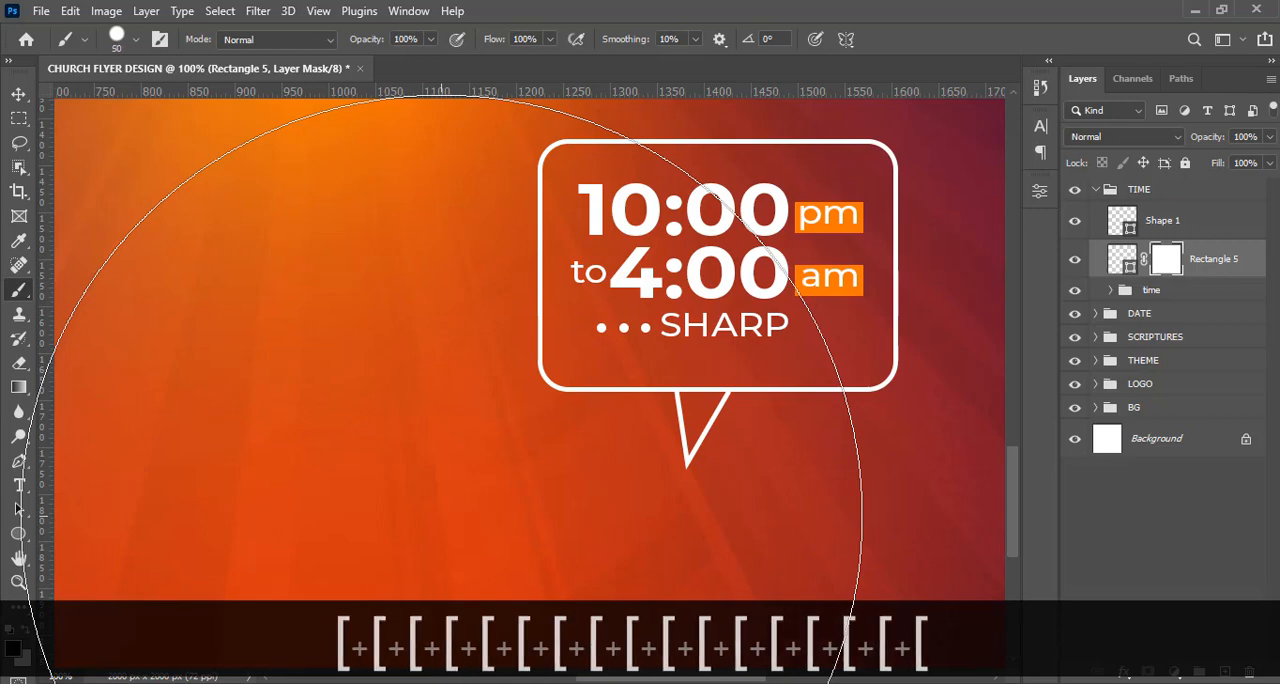
key("bracketleft")
key("bracketleft")
key("bracketleft")
key("bracketleft")
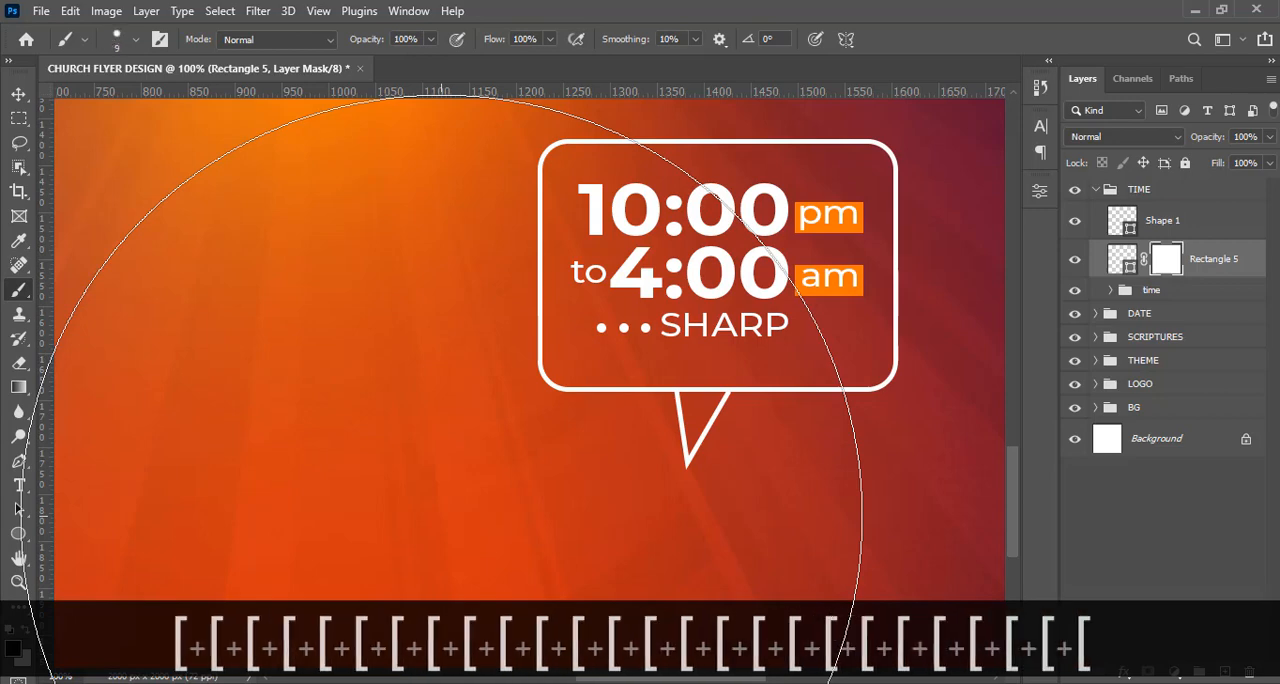
key("bracketright")
key("bracketright")
key("bracketright")
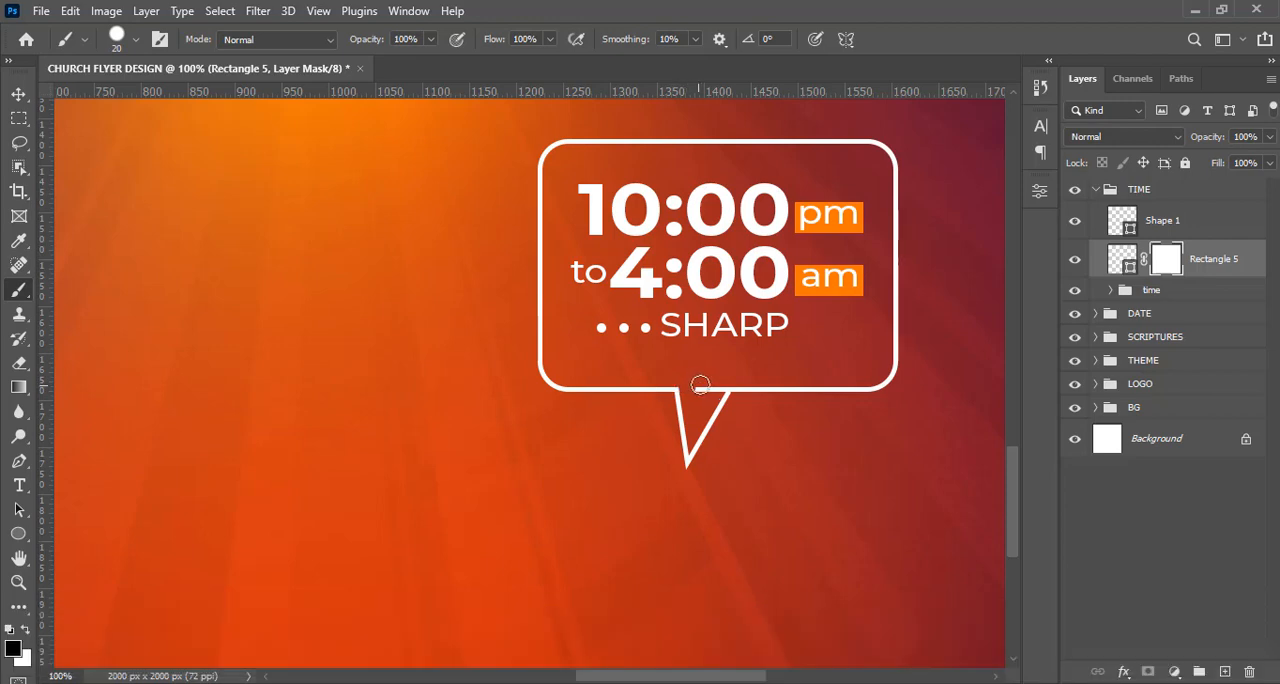
left_click_drag(718, 387, 704, 390)
Collapse the TIME group, show the guides and move the time bubble up under the date, aligning its outer edge with the date's guide.
left_click(1098, 190)
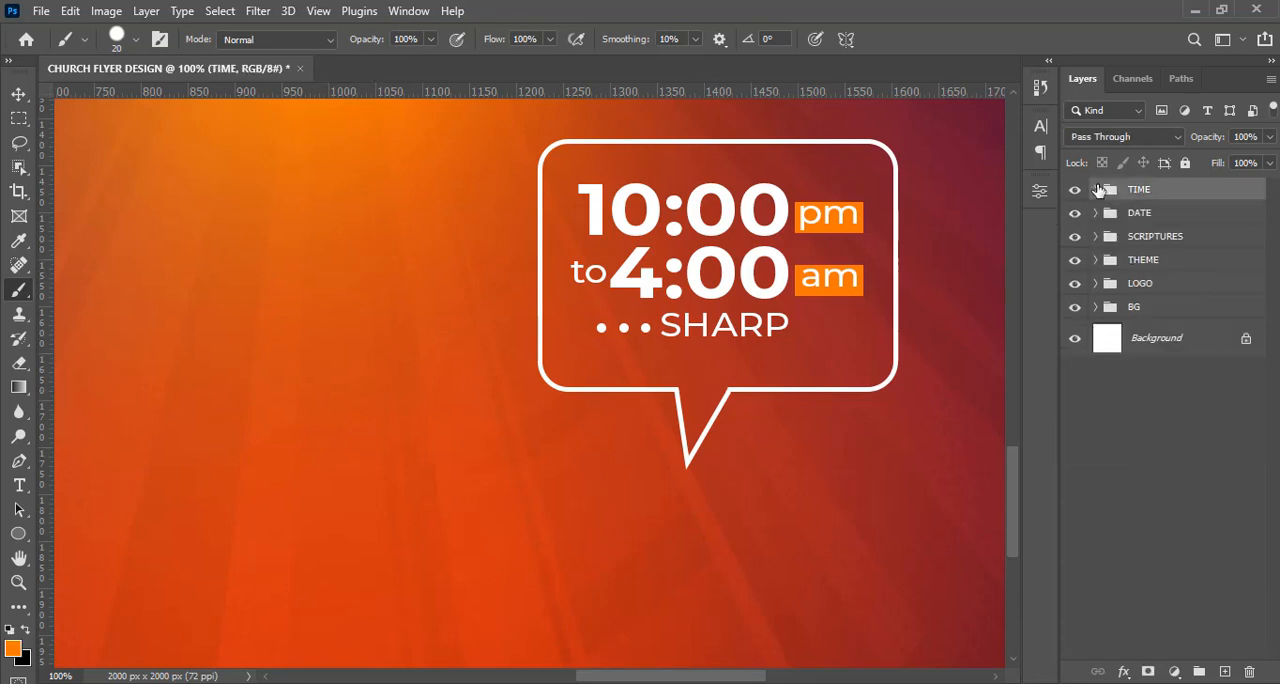
key("ctrl+minus")
key("ctrl+0")
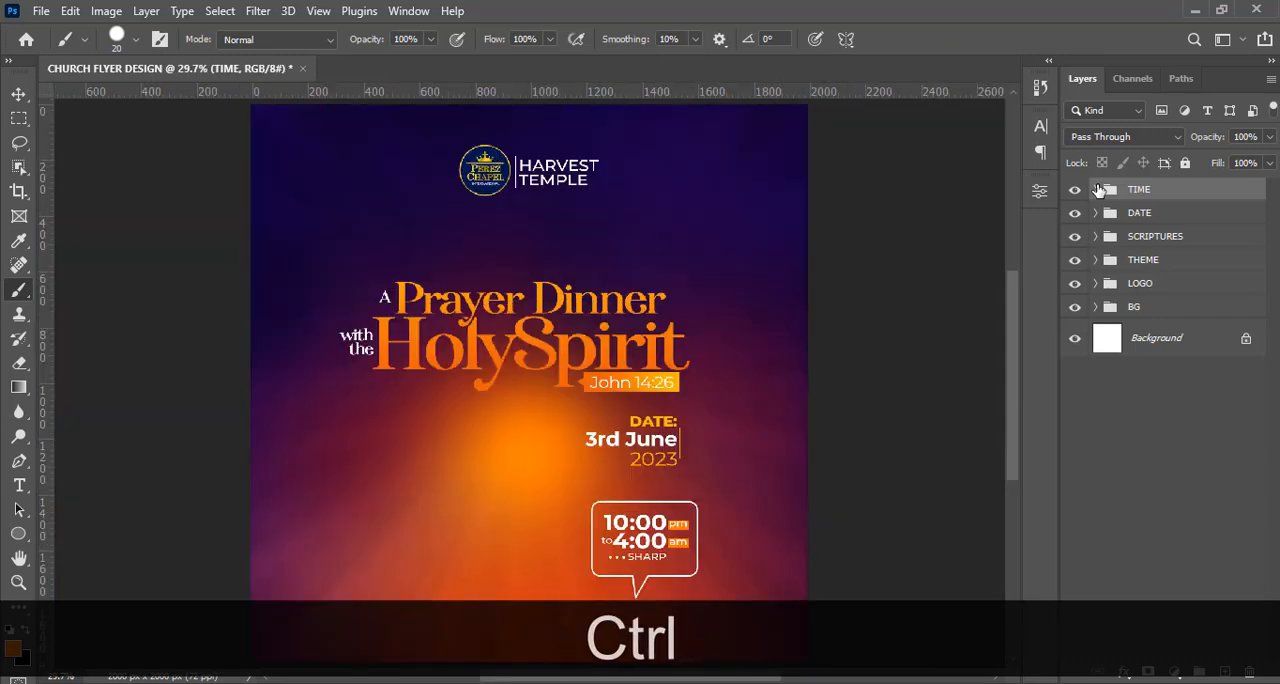
key("ctrl+h")
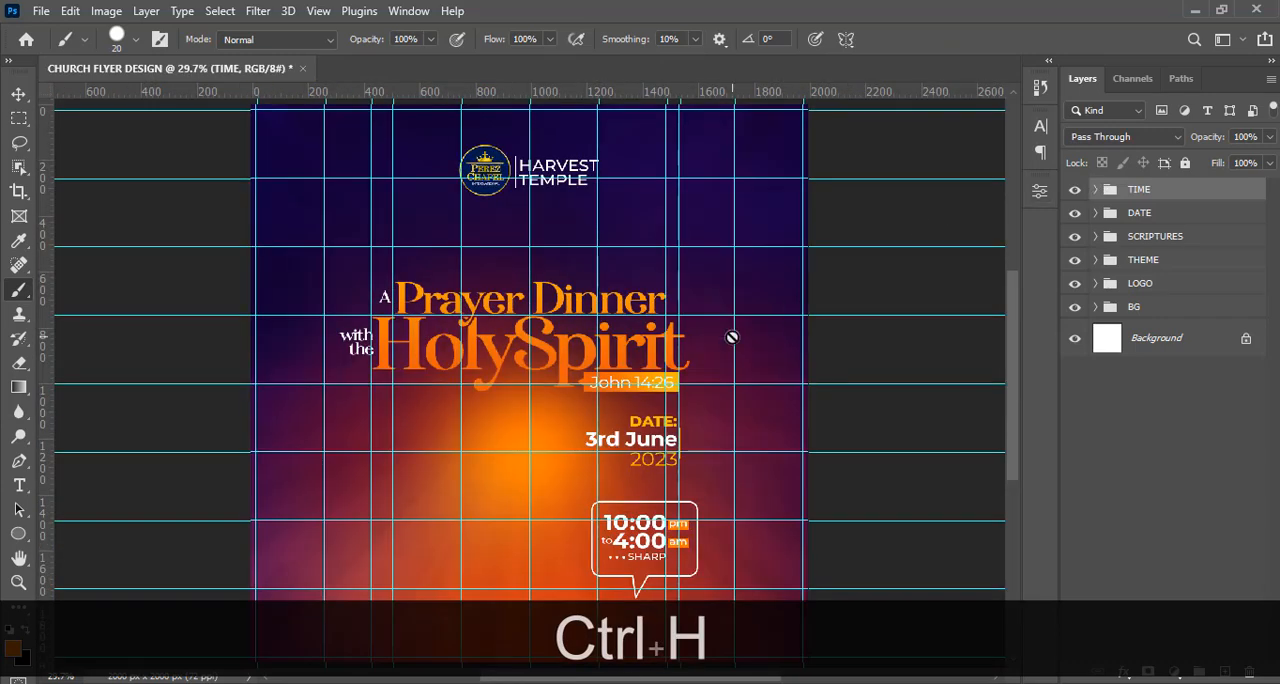
key("v")
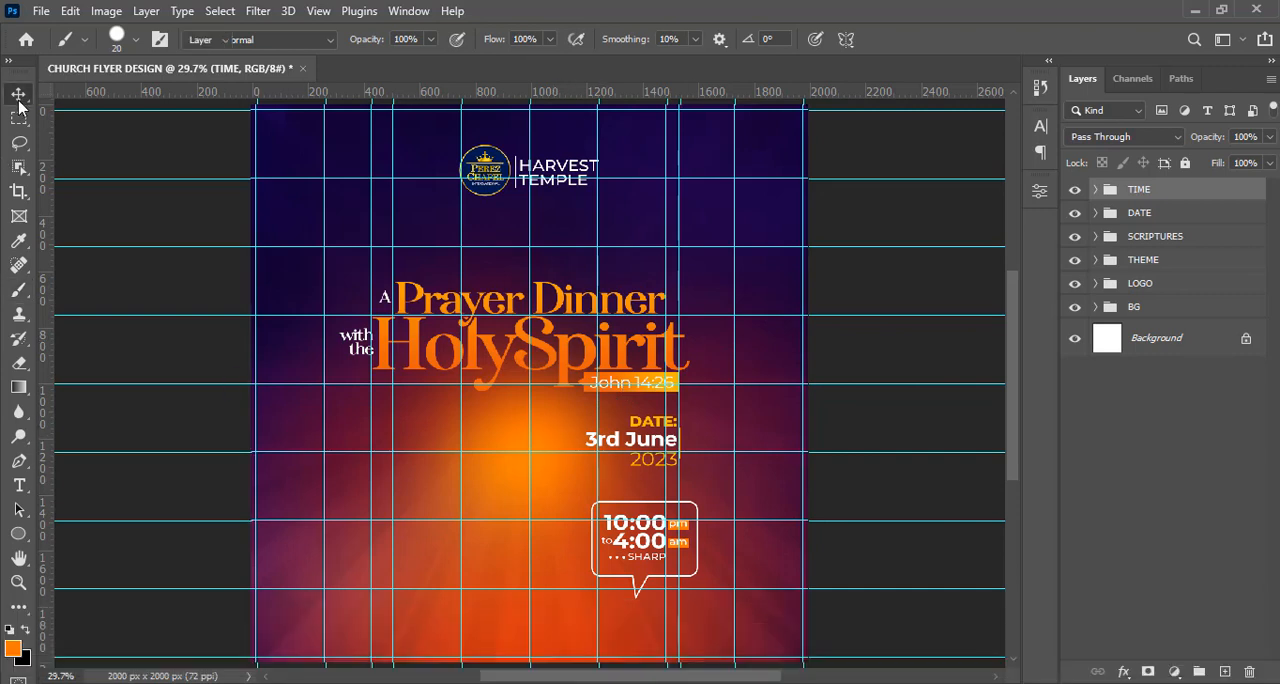
left_click_drag(630, 508, 616, 490)
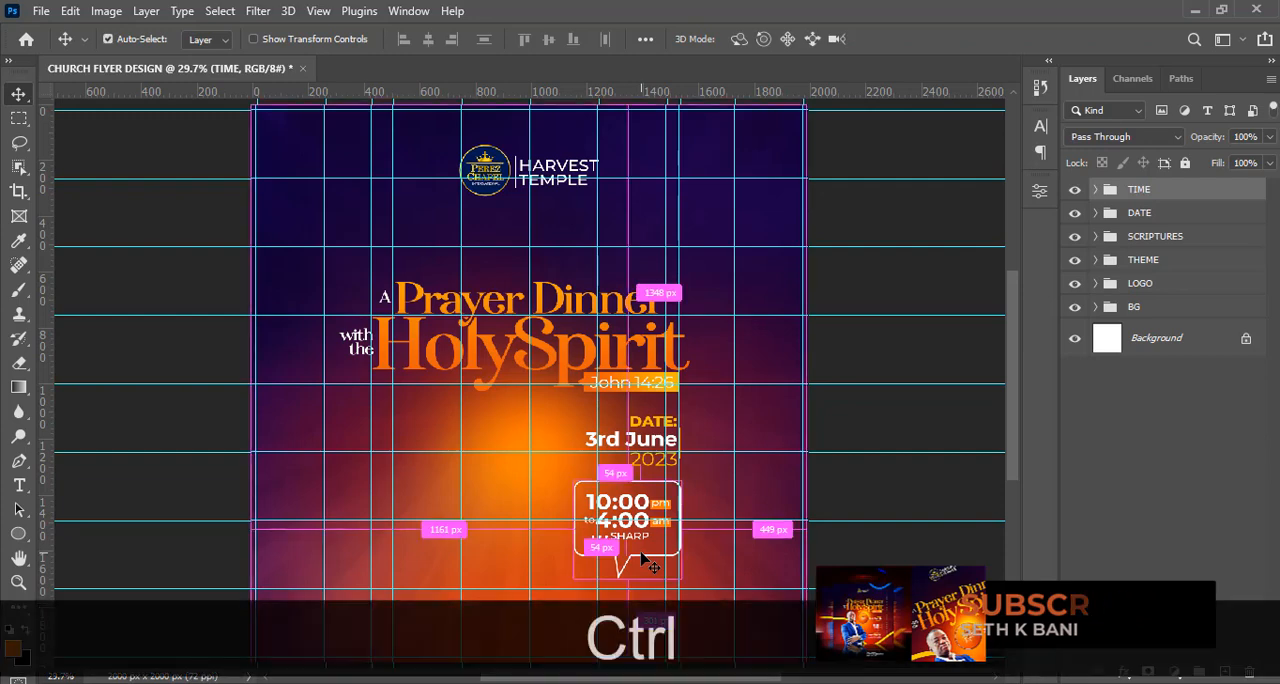
Scale the TIME group to about 90% to match the John 14:26 box's width, nudge it slightly down and hide the guides.
key("ctrl+t")
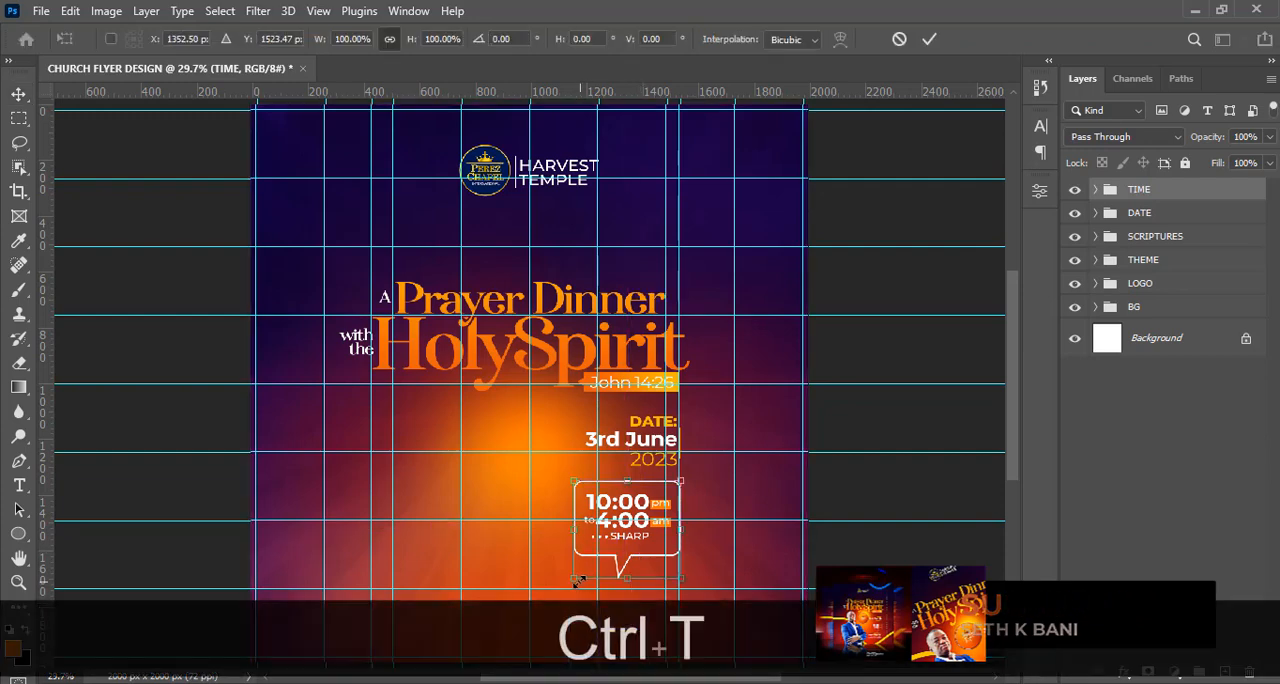
left_click_drag(577, 581, 587, 569)
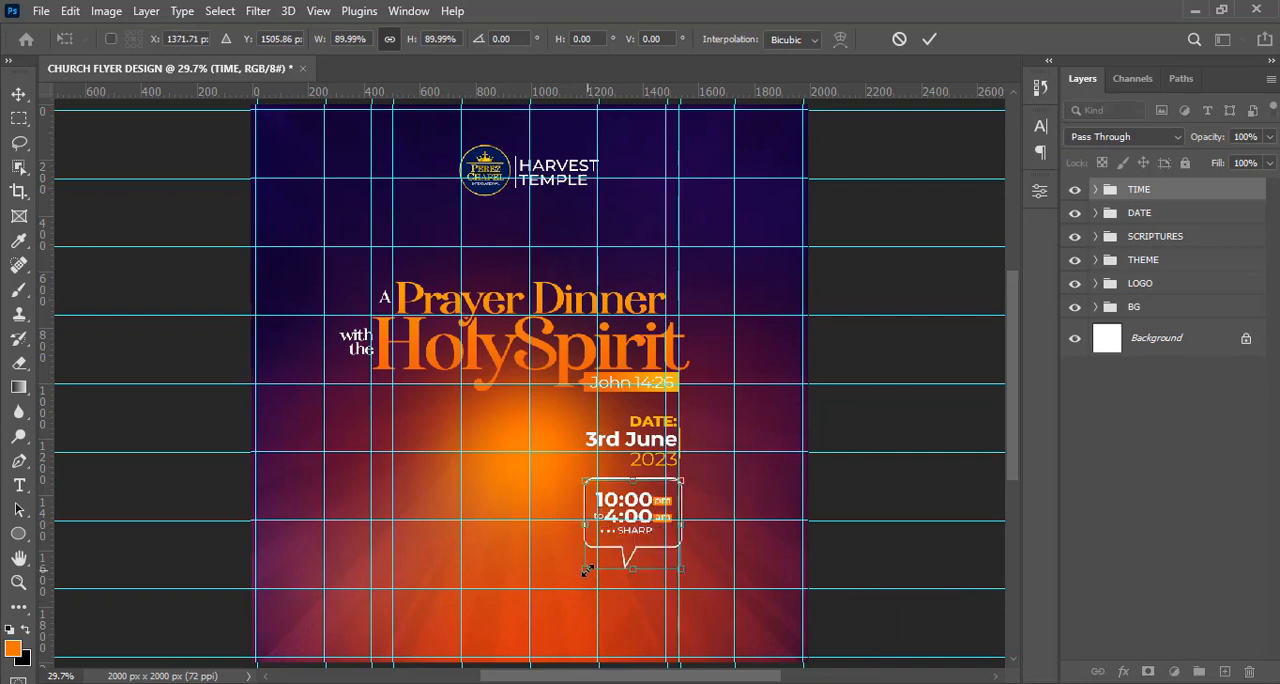
key("Return")
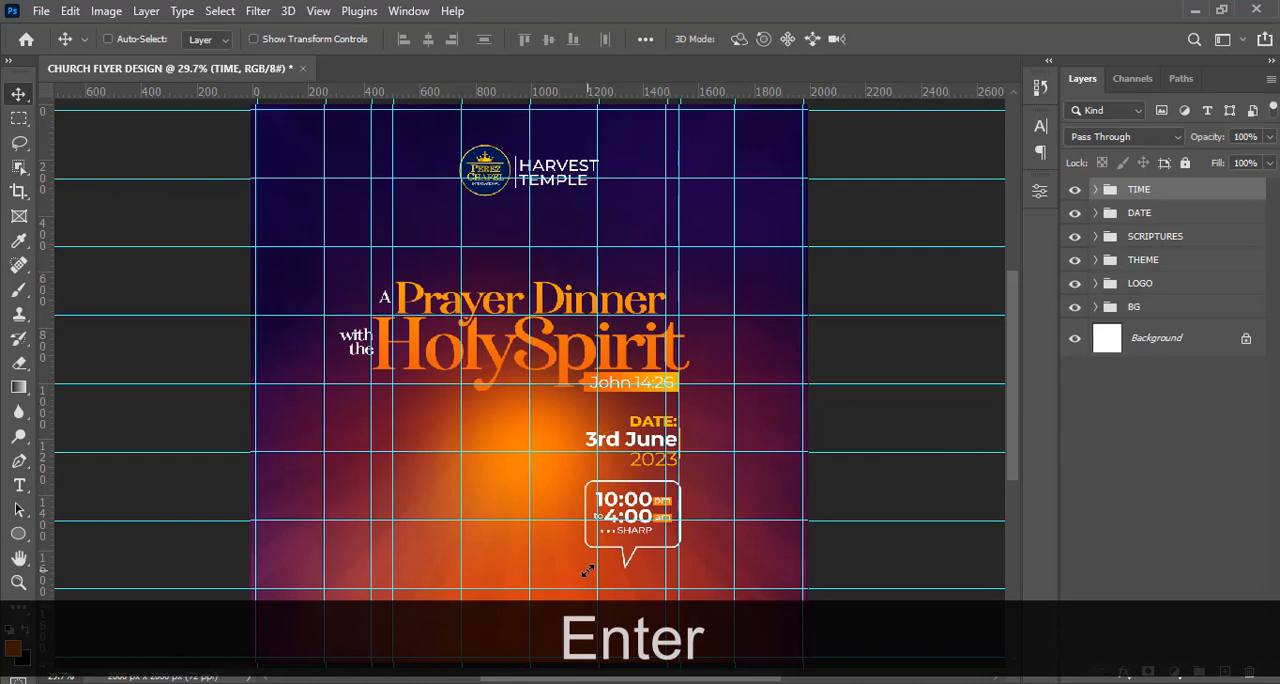
key("shift+Down")
key("ctrl+semicolon")
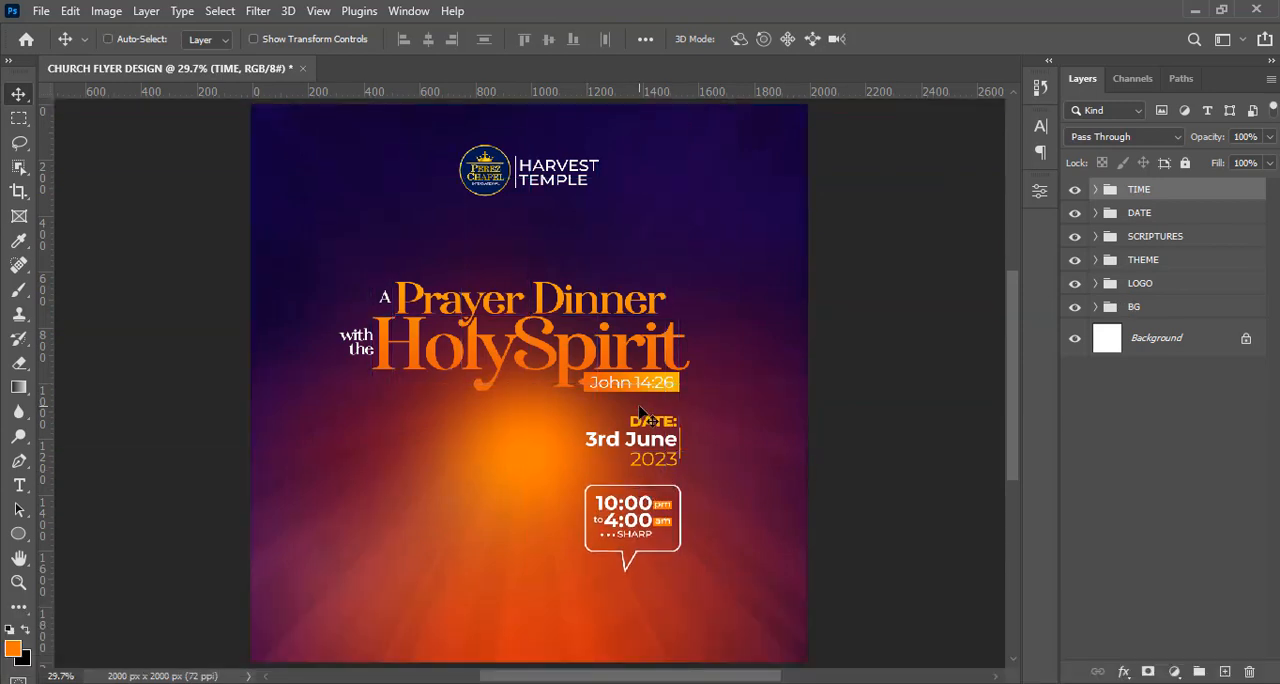
Distribute the SCRIPTURES, DATE and TIME groups evenly in the vertical direction.
key("ctrl")
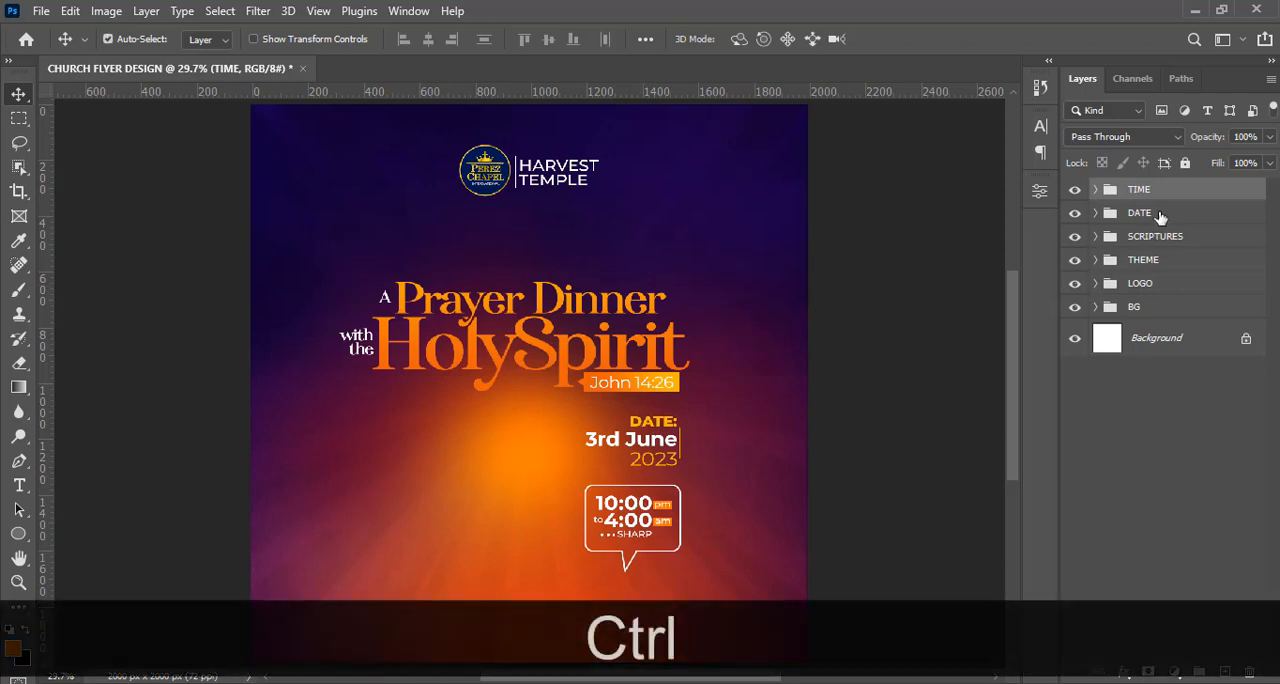
left_click(1140, 237)
left_click(1136, 215, "ctrl")
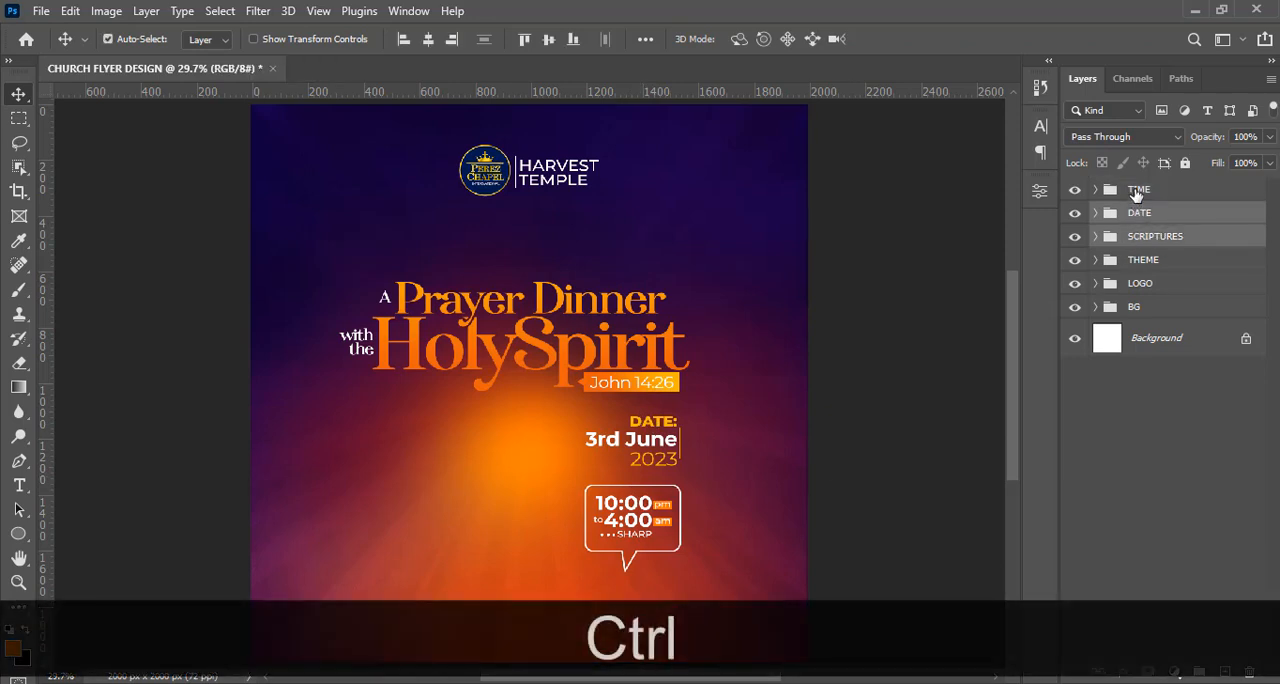
left_click(1138, 190, "ctrl")
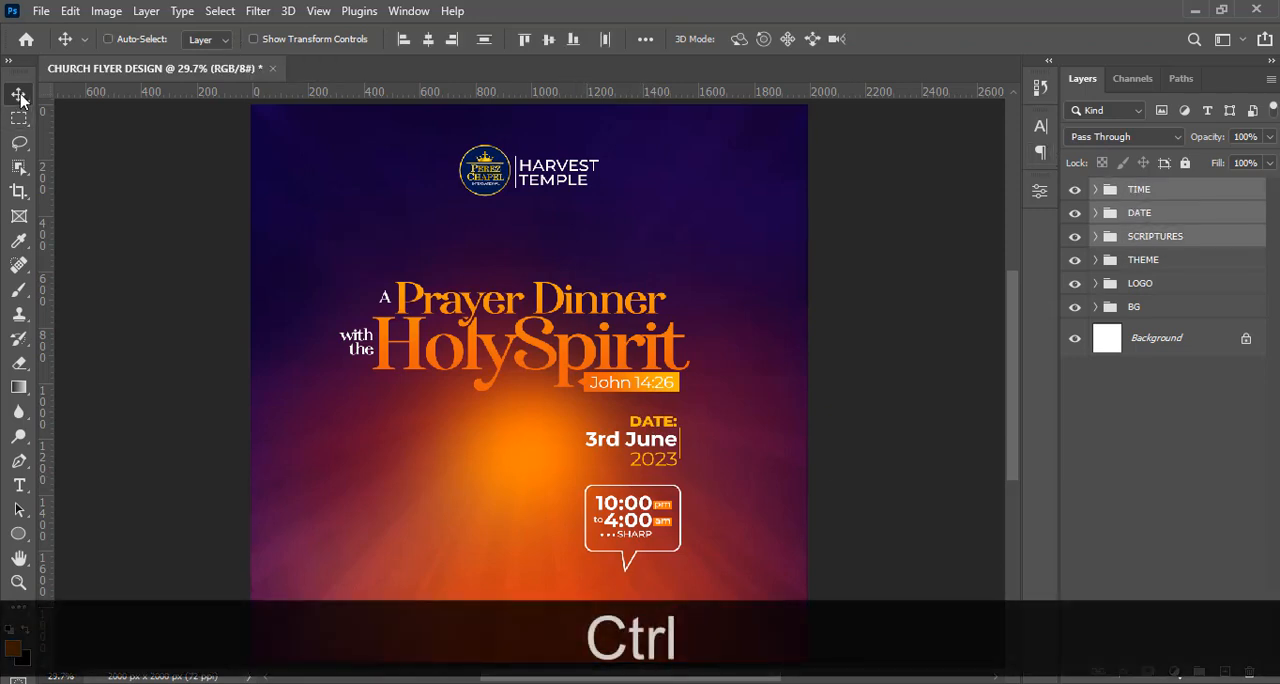
left_click(485, 40)
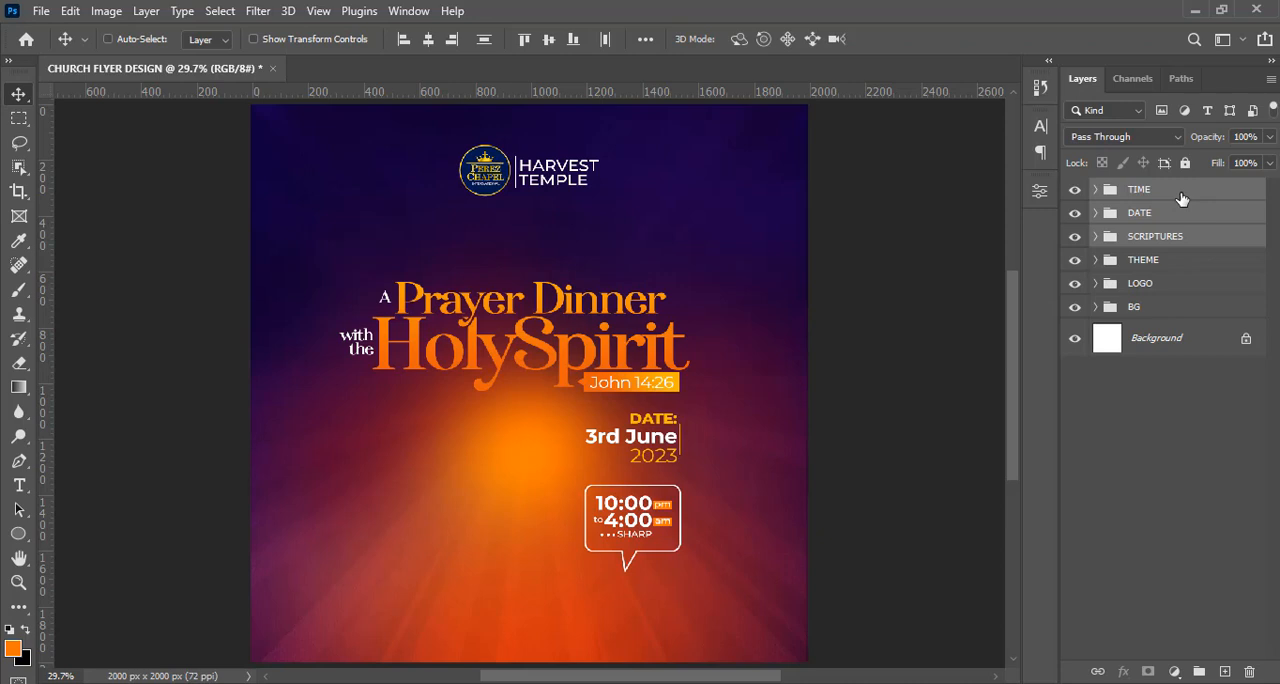
Duplicate the DATE: text layer, move the copy above the TIME group in the layer stack and collapse the DATE group.
left_click(1096, 213)
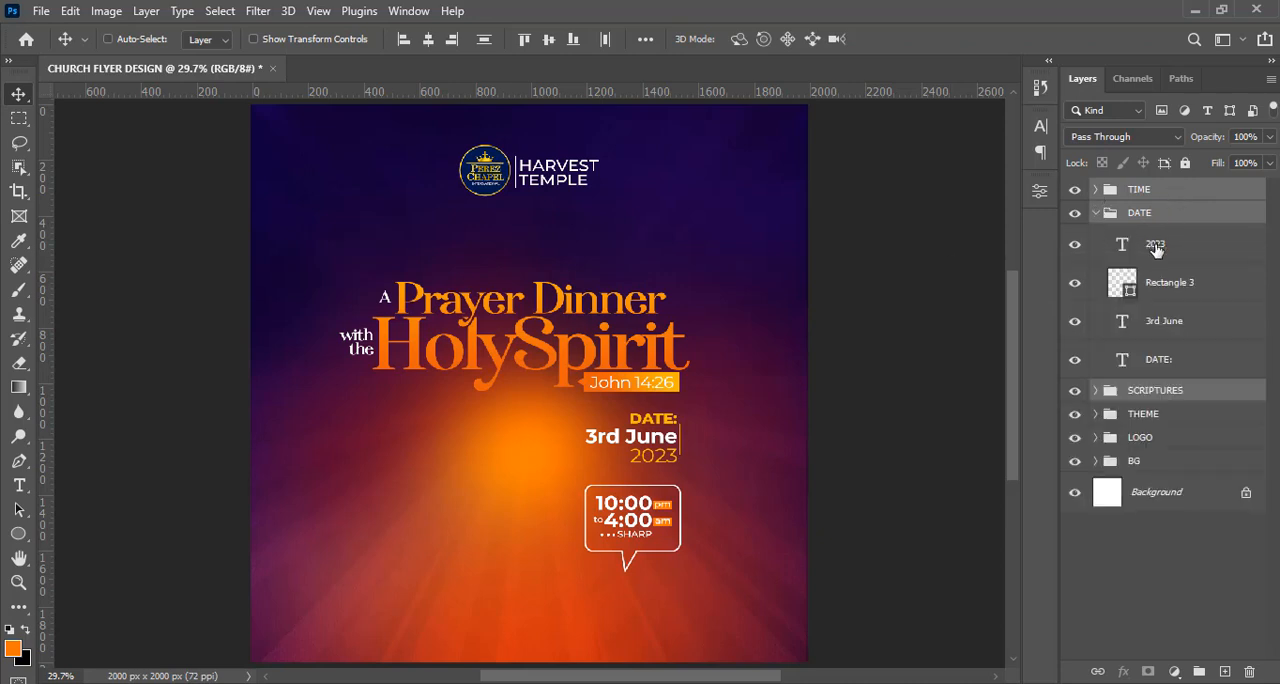
left_click(1163, 362)
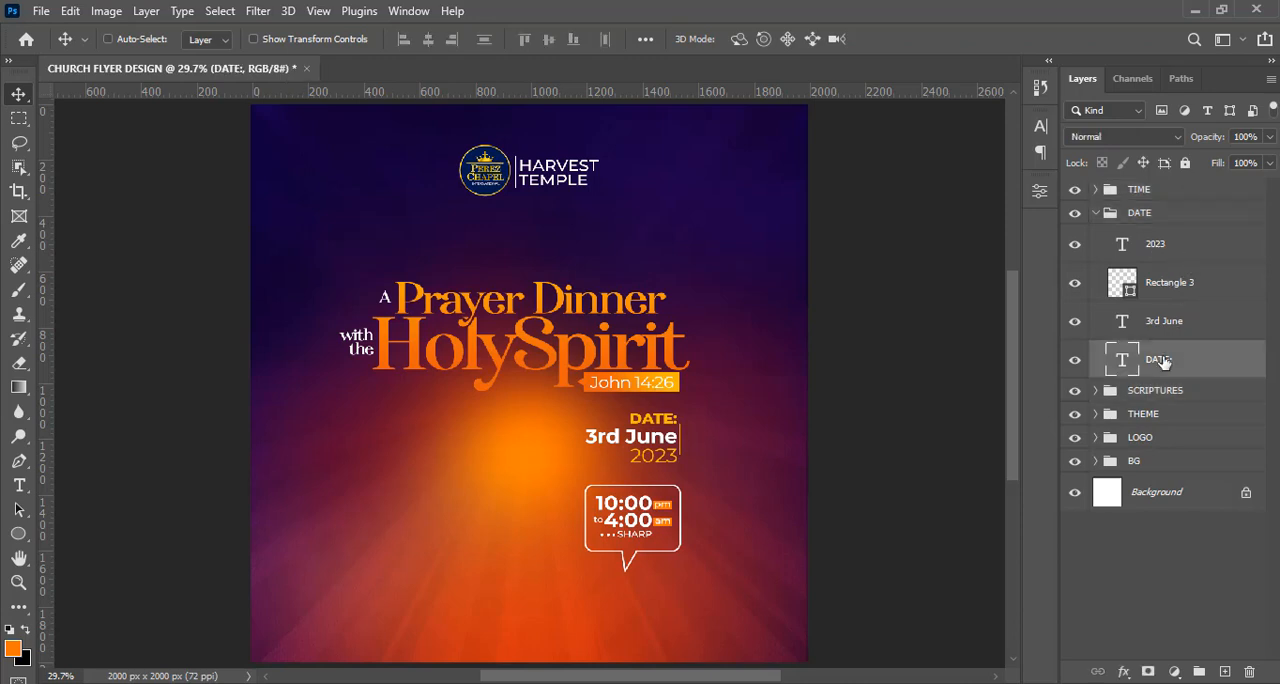
key("ctrl+j")
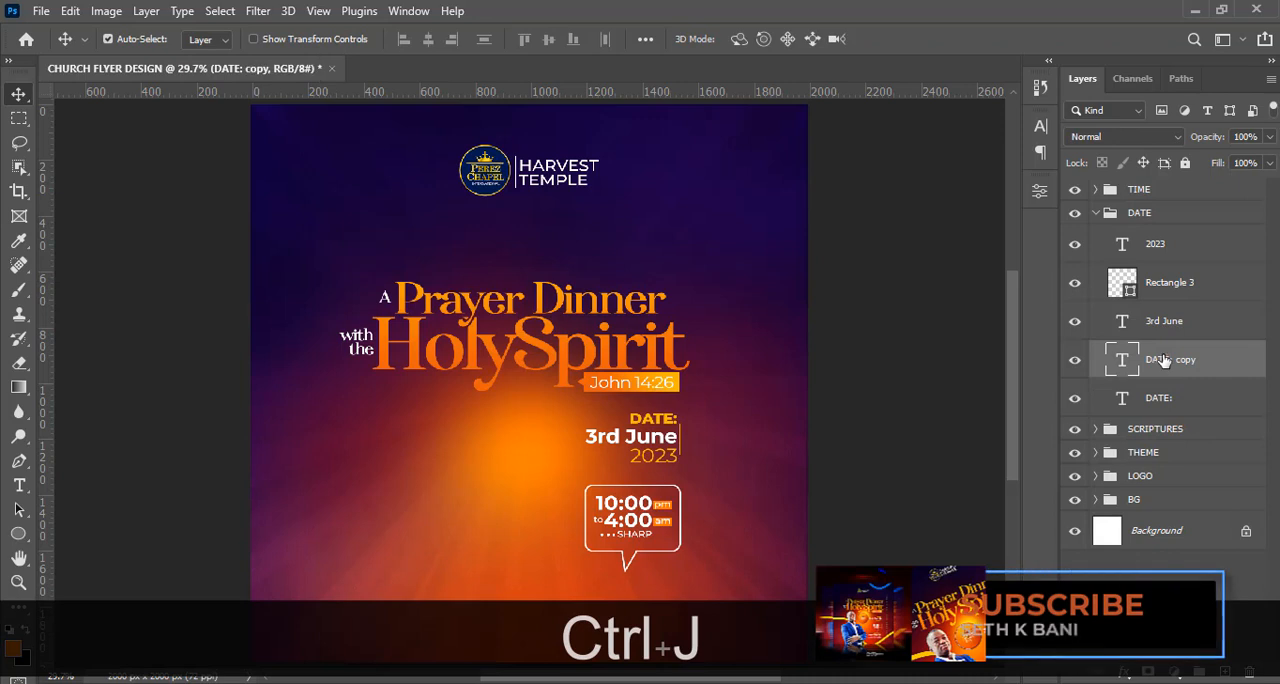
left_click_drag(1163, 360, 1143, 183)
left_click(1095, 251)
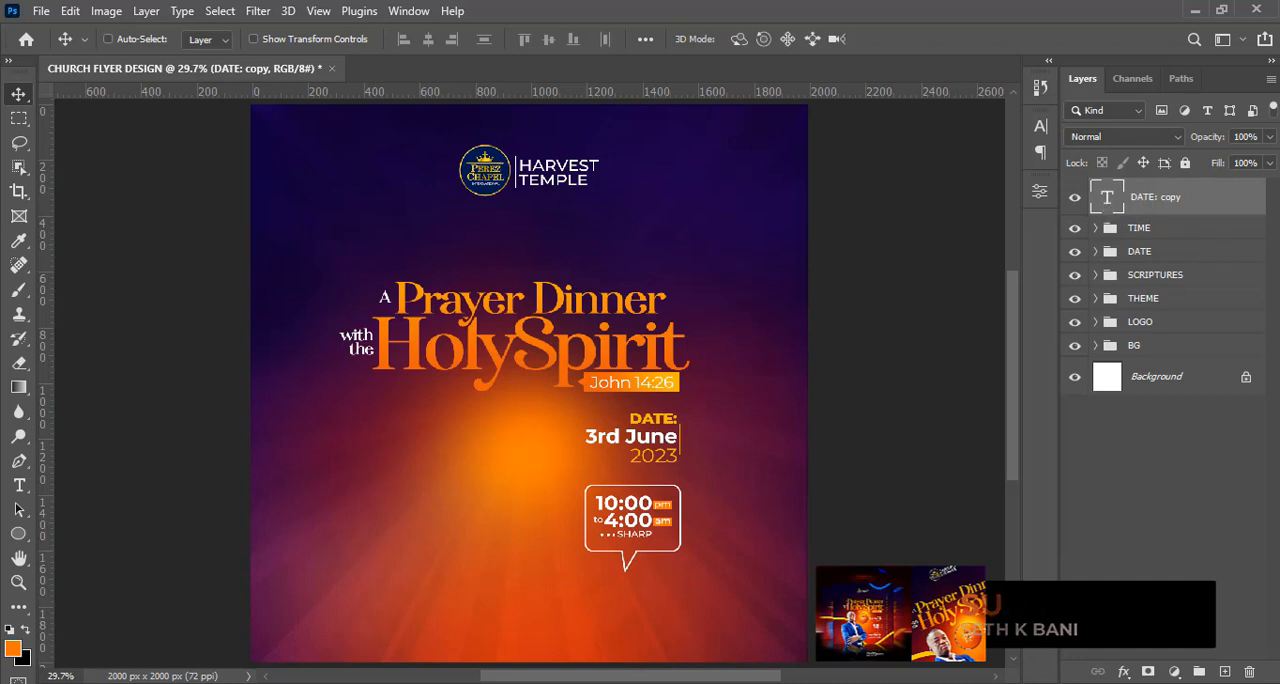
Copy LOCATION: from the 8.txt notes in Notepad and replace the duplicated DATE: layer's text with it.
key("alt+Tab")
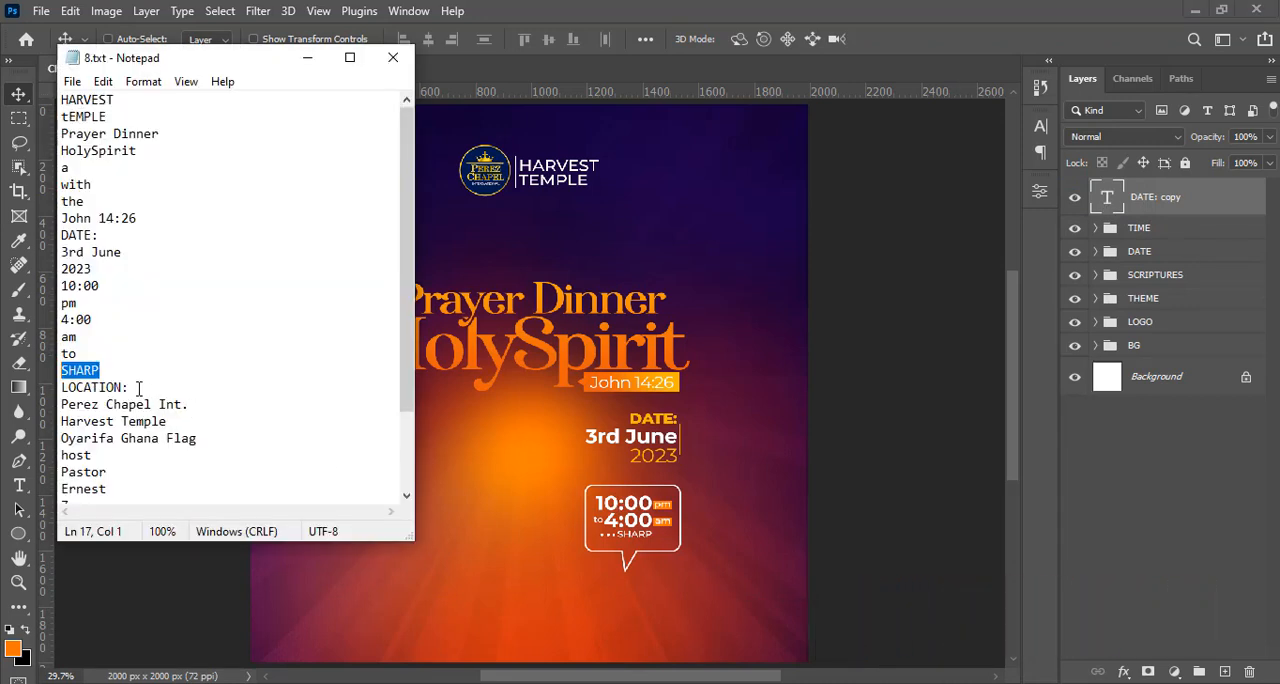
left_click_drag(139, 387, 61, 370)
key("ctrl+c")
left_click(563, 8)
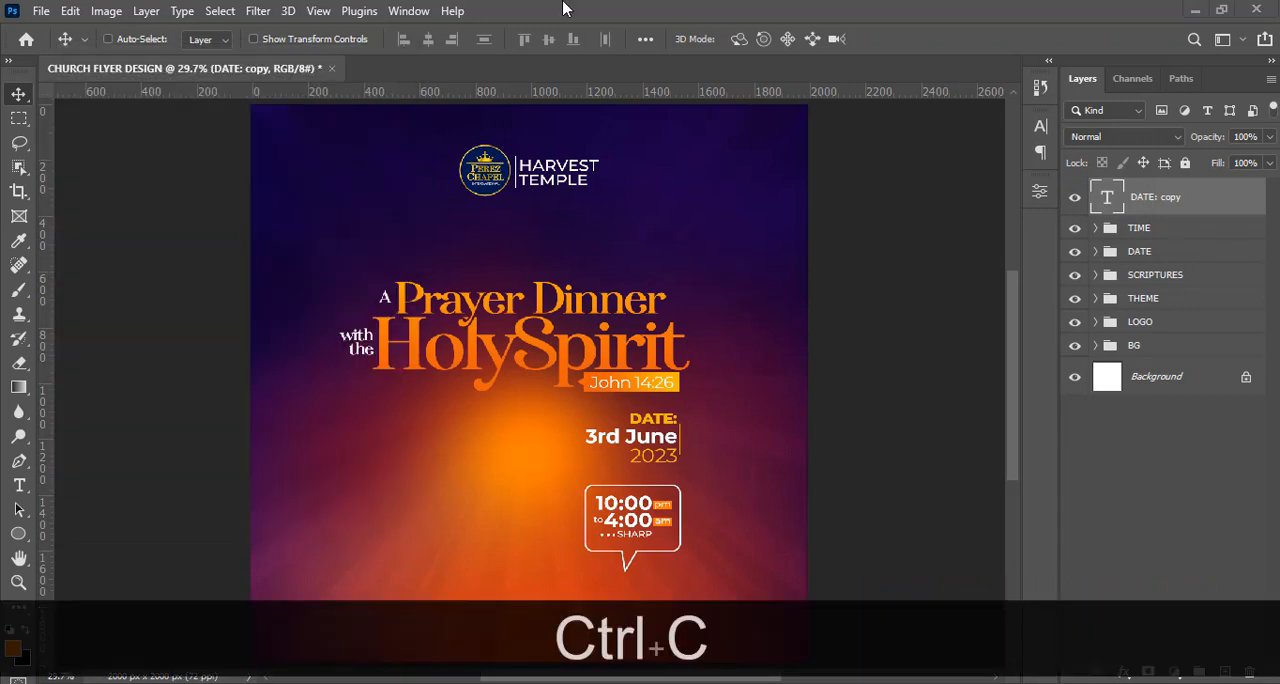
double_click(1112, 201)
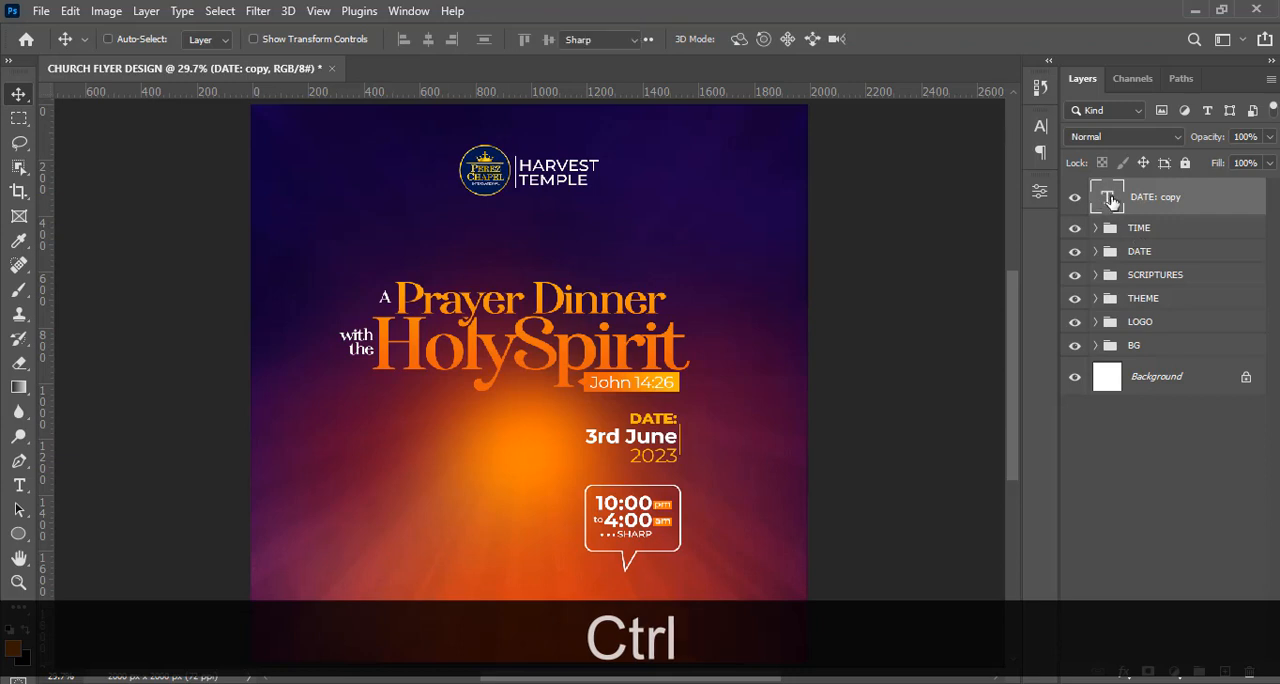
key("ctrl+v")
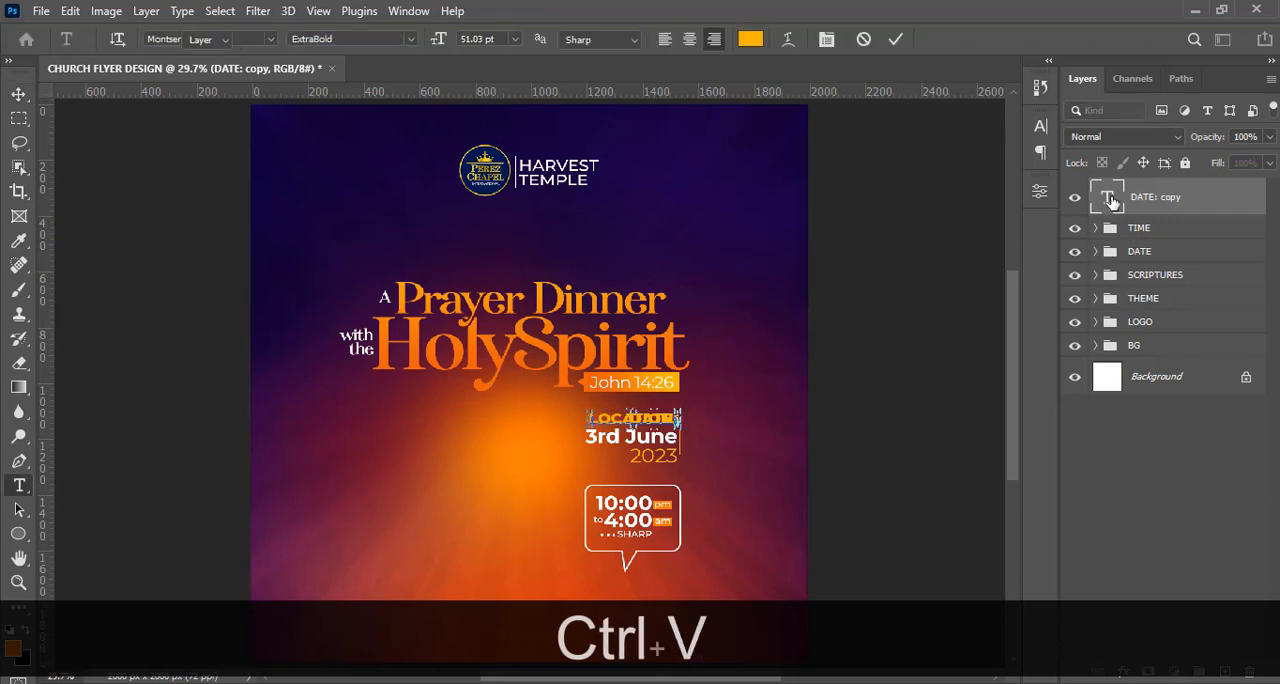
key("ctrl+Return")
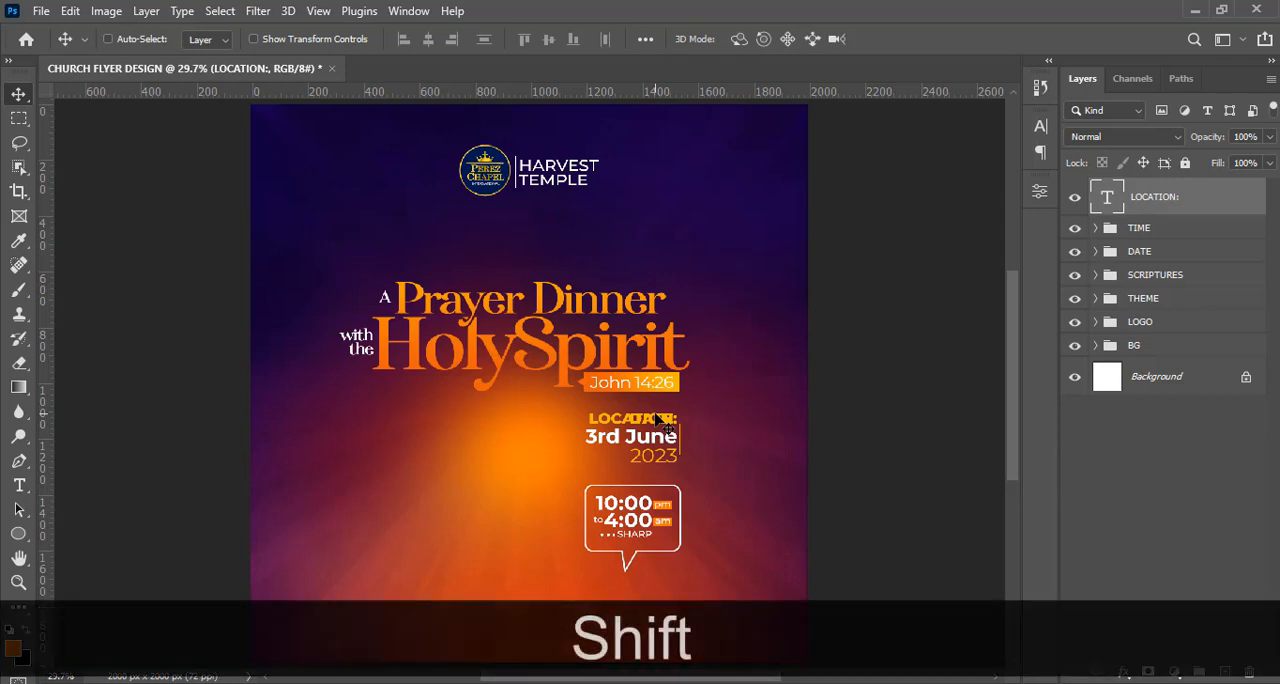
Move the LOCATION: heading straight down to just below the time bubble's tail and nudge it slightly up.
left_click_drag(658, 418, 654, 587)
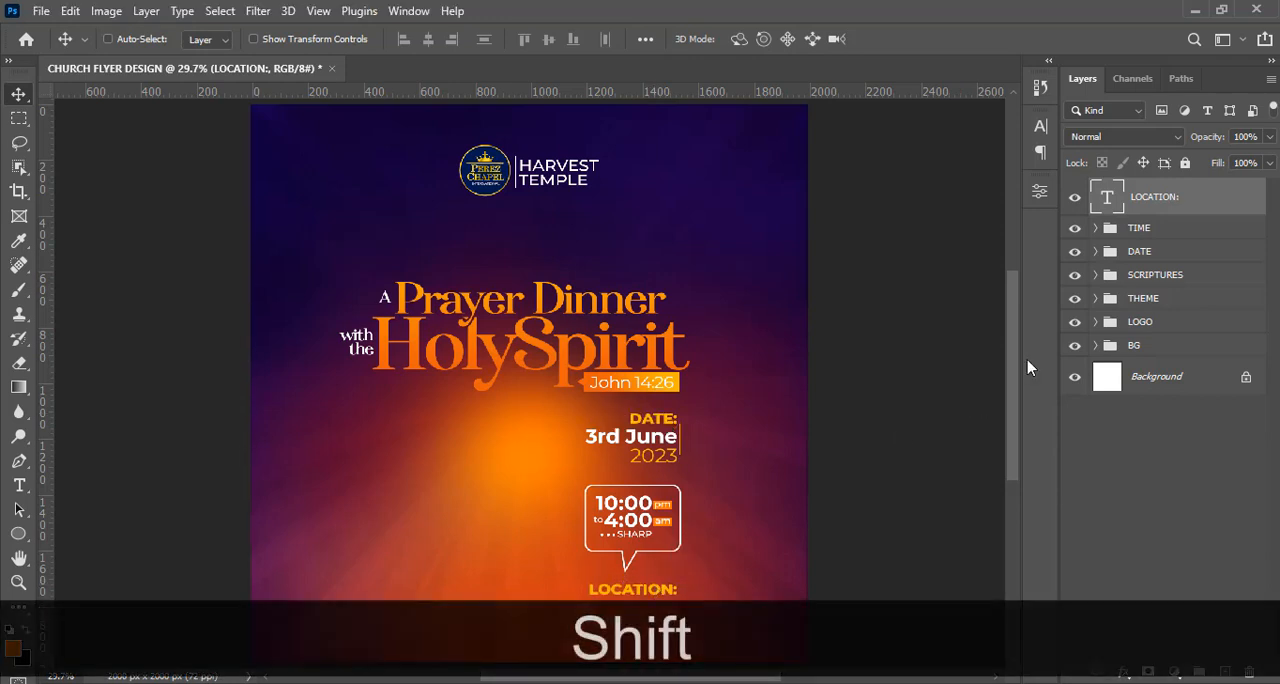
left_click_drag(1013, 367, 1013, 400)
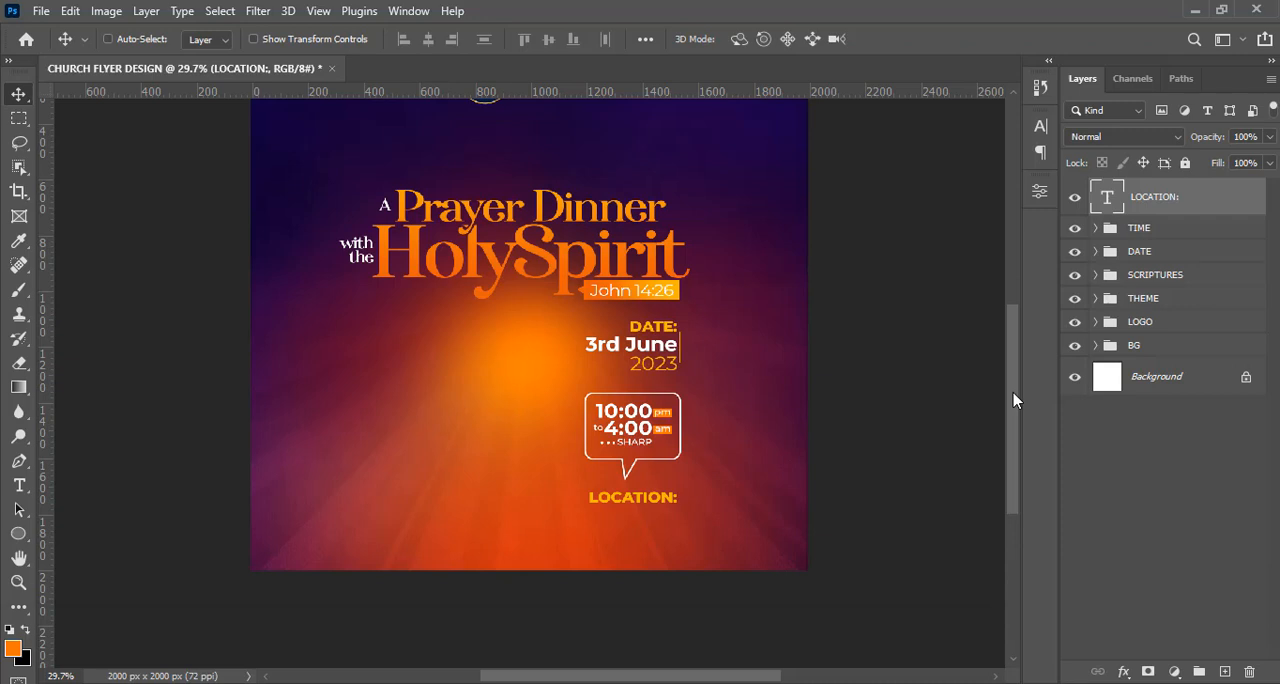
key("Up")
key("Up")
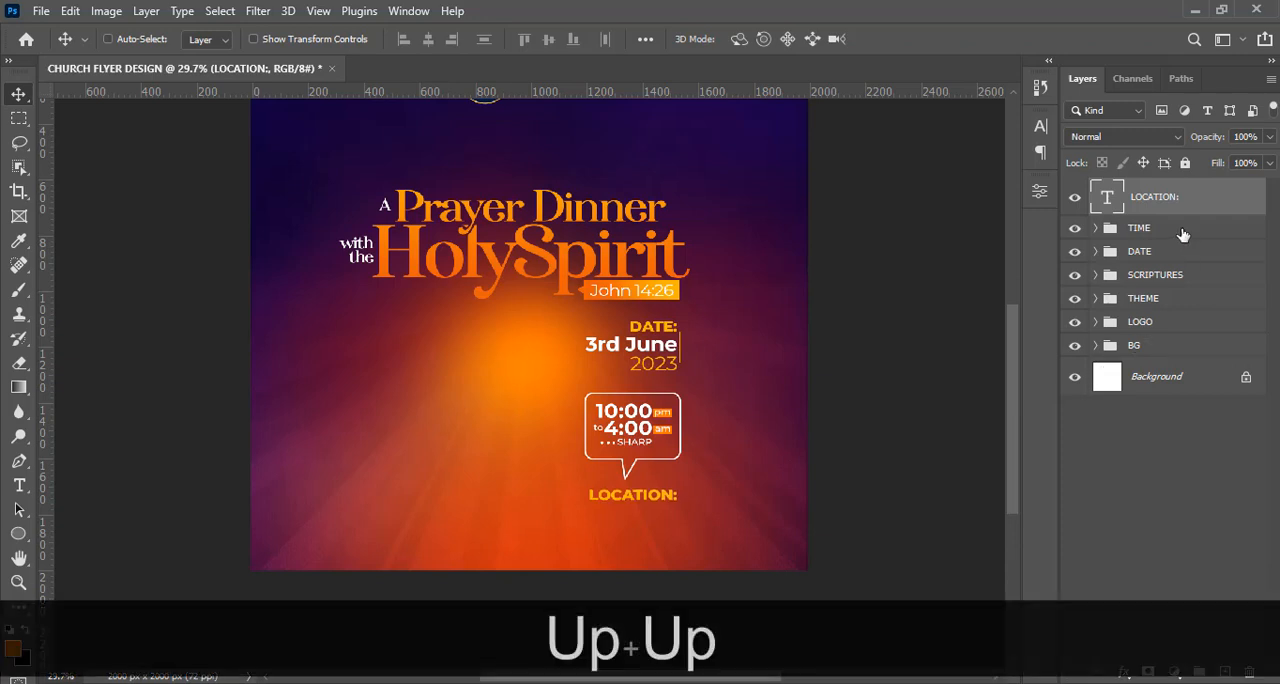
Duplicate the LOCATION: heading and shift the copy down to form a second line directly beneath it.
key("ctrl+j")
key("v")
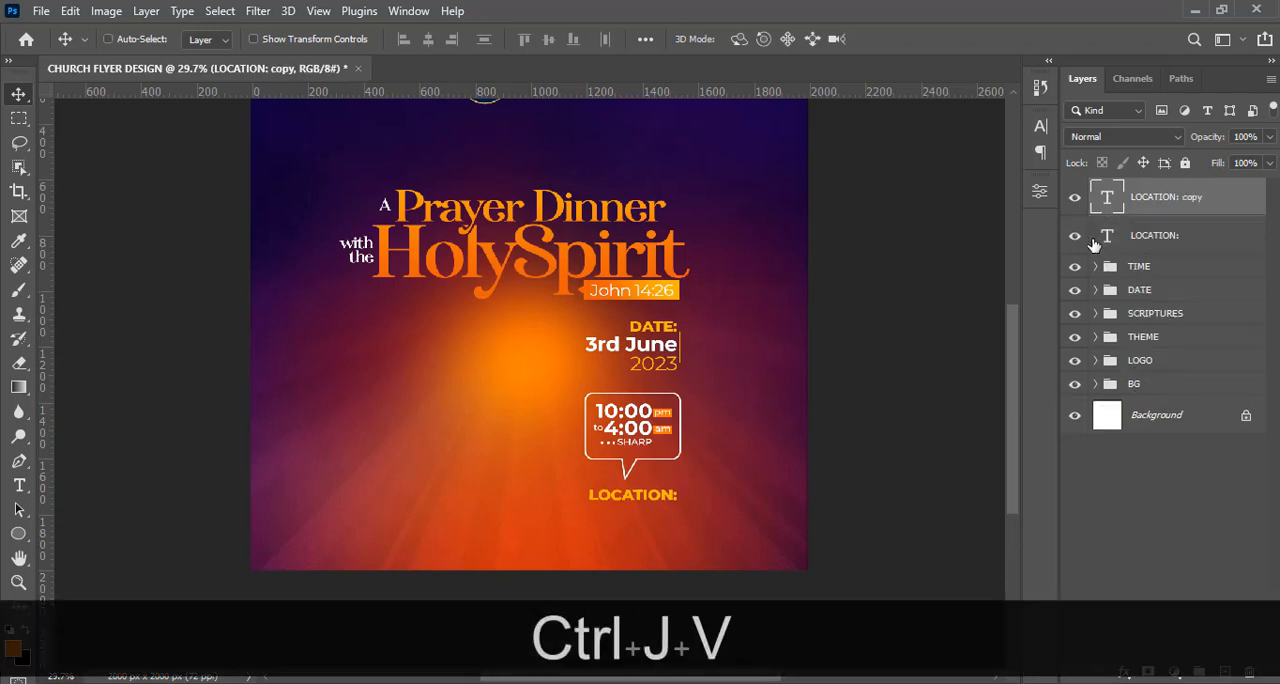
key("shift+Down")
key("shift+Down")
key("shift+Down")
key("shift+Down")
key("shift+Down")
key("shift+Down")
key("shift+Down")
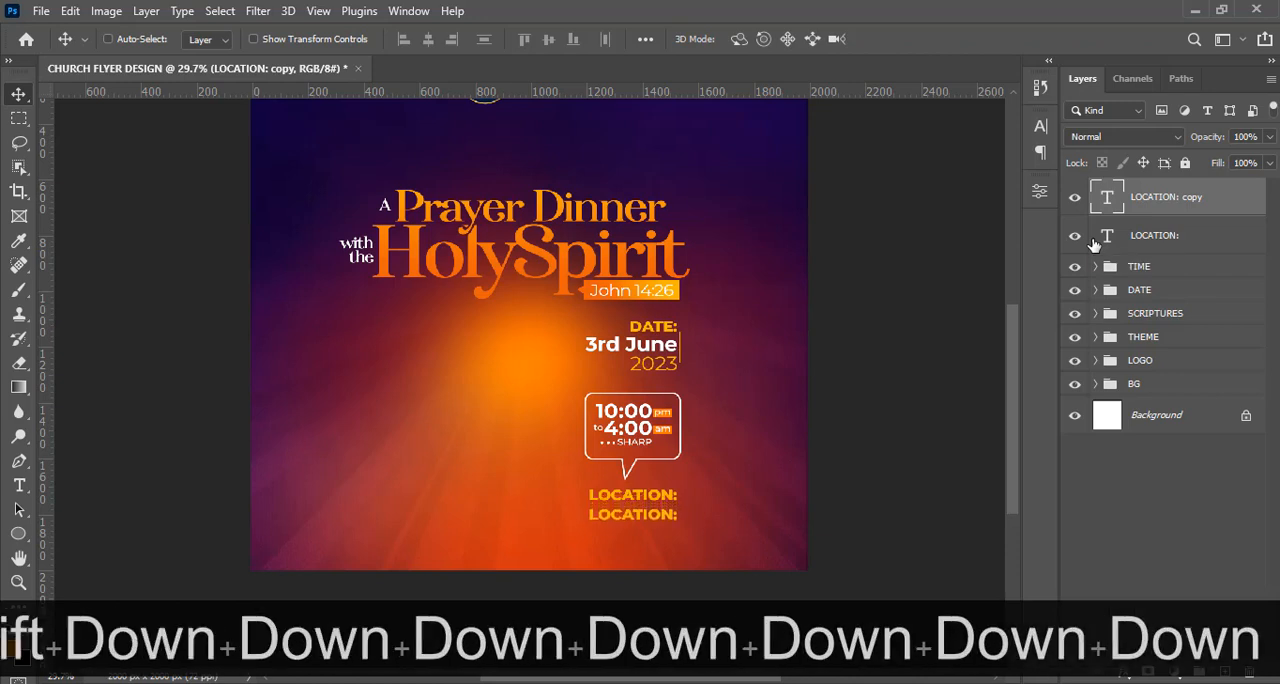
Copy the three venue lines starting with Perez Chapel Int. from Notepad and replace the duplicated LOCATION: text with them.
left_click(640, 682)
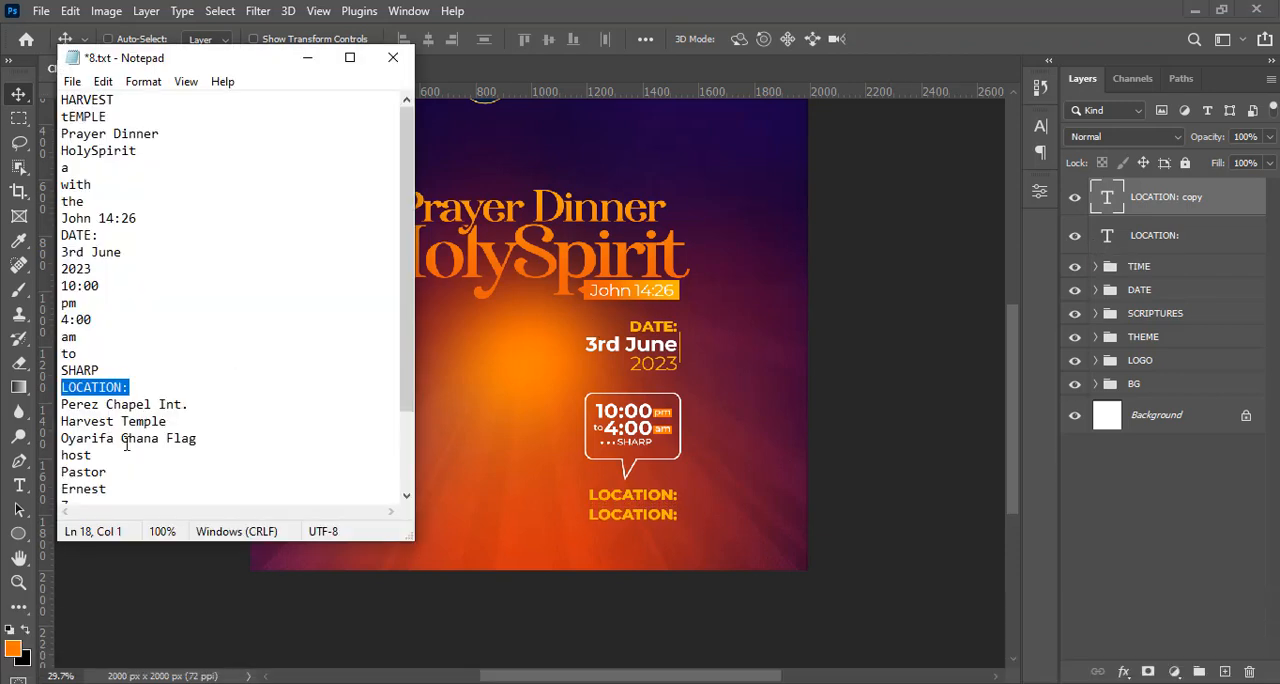
left_click_drag(210, 438, 60, 410)
key("ctrl+c")
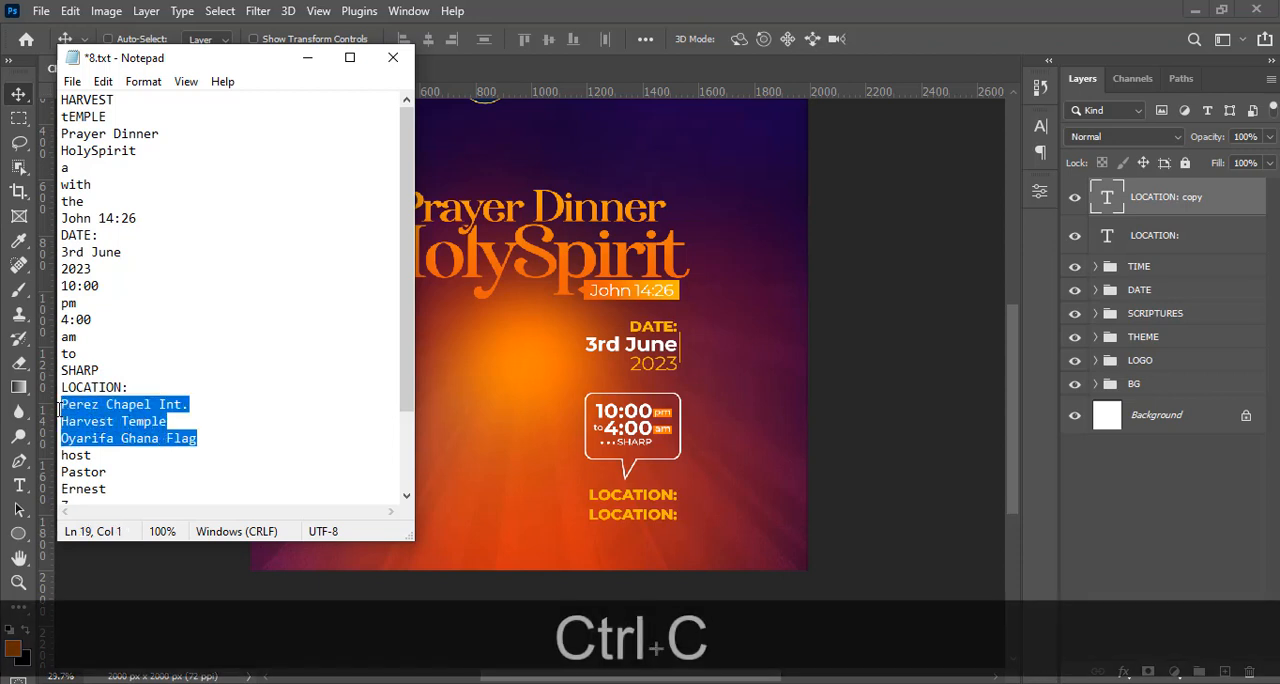
left_click(480, 9)
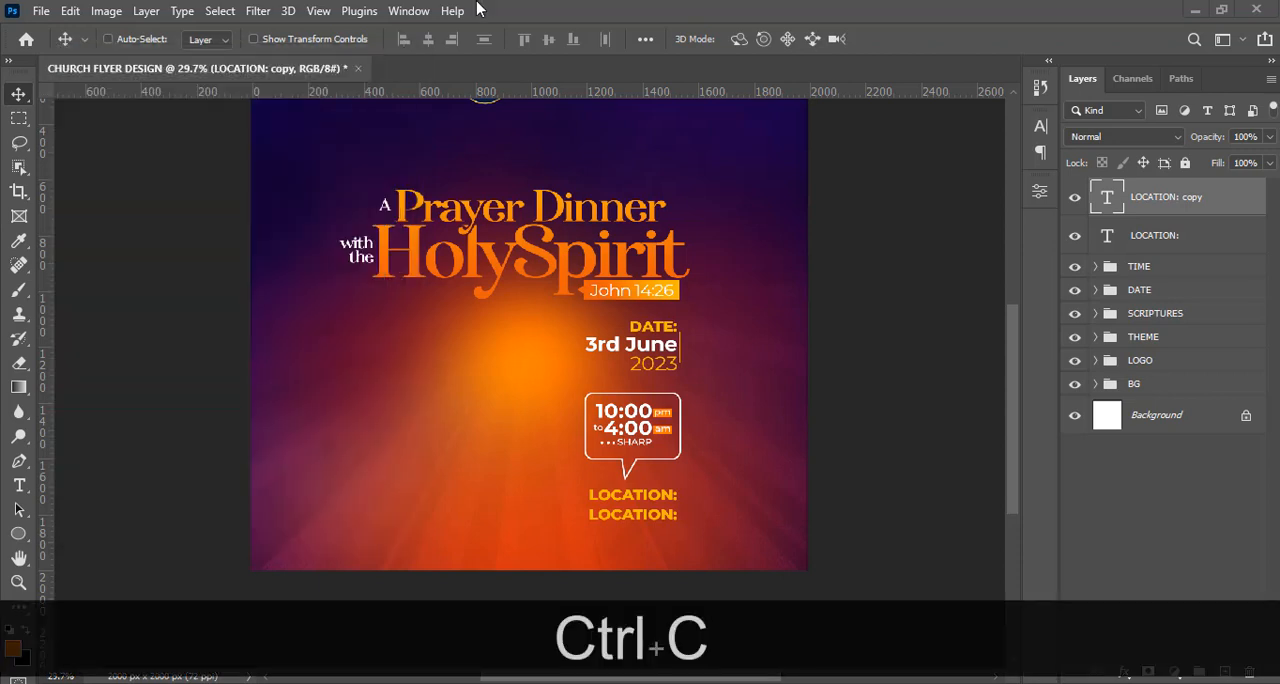
double_click(1103, 199)
key("ctrl+v")
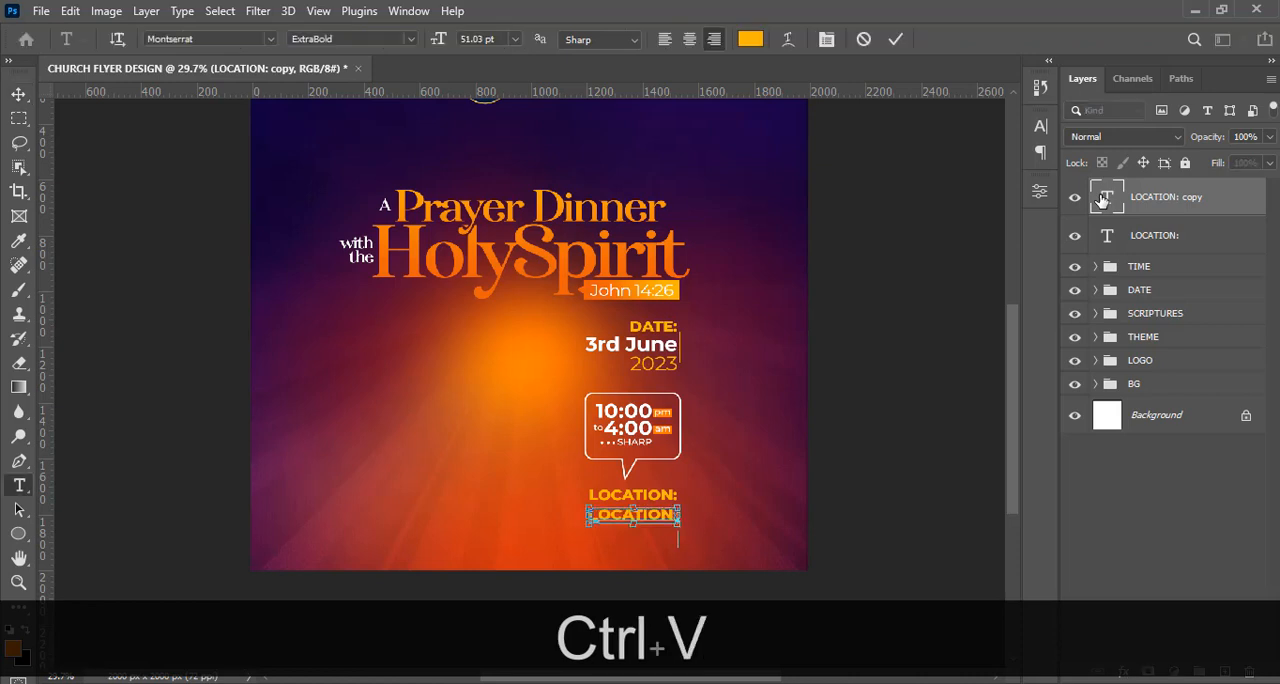
Set the line spacing of the three-line venue text to 53 pt.
left_click(1041, 127)
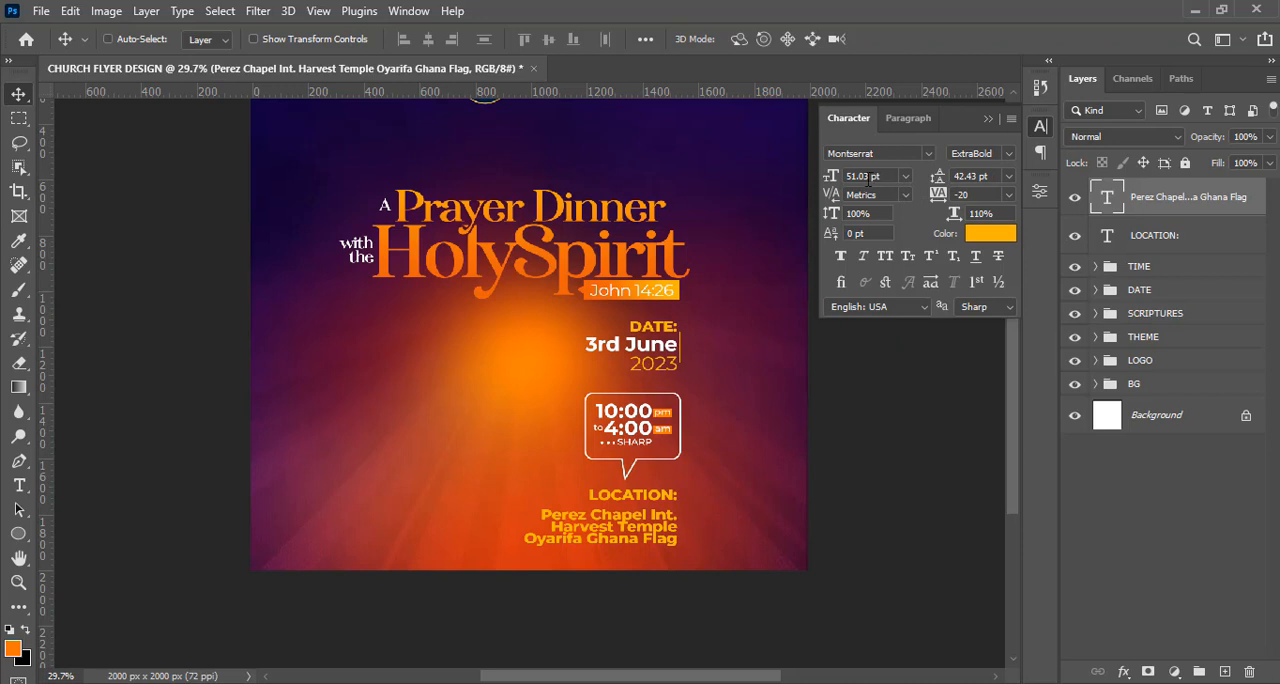
left_click(996, 177)
type("53")
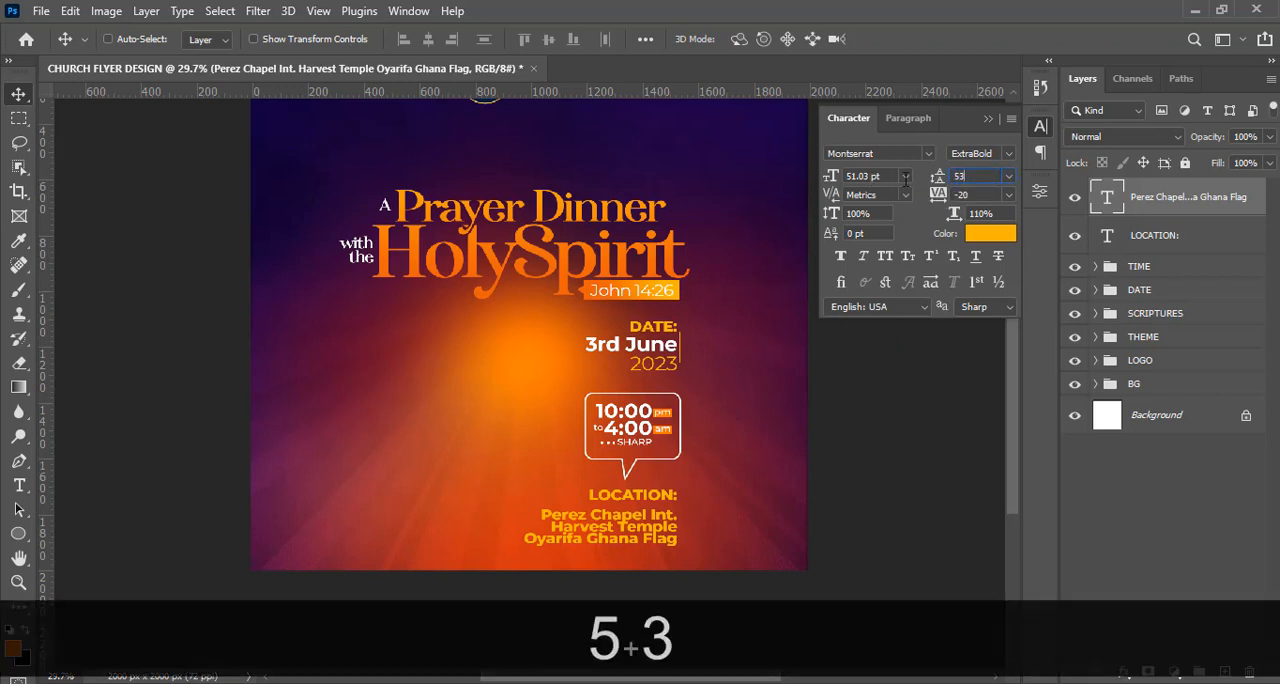
key("Return")
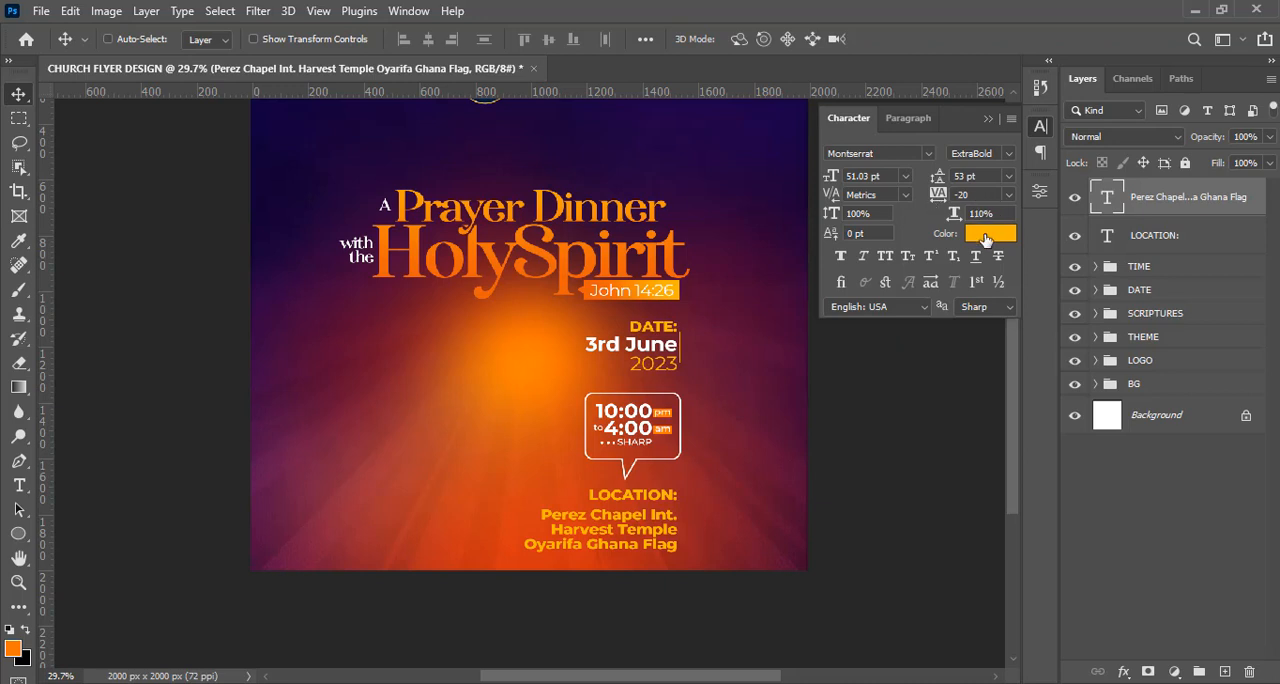
Change the three-line venue text's color to white (ffffff).
left_click(1160, 245)
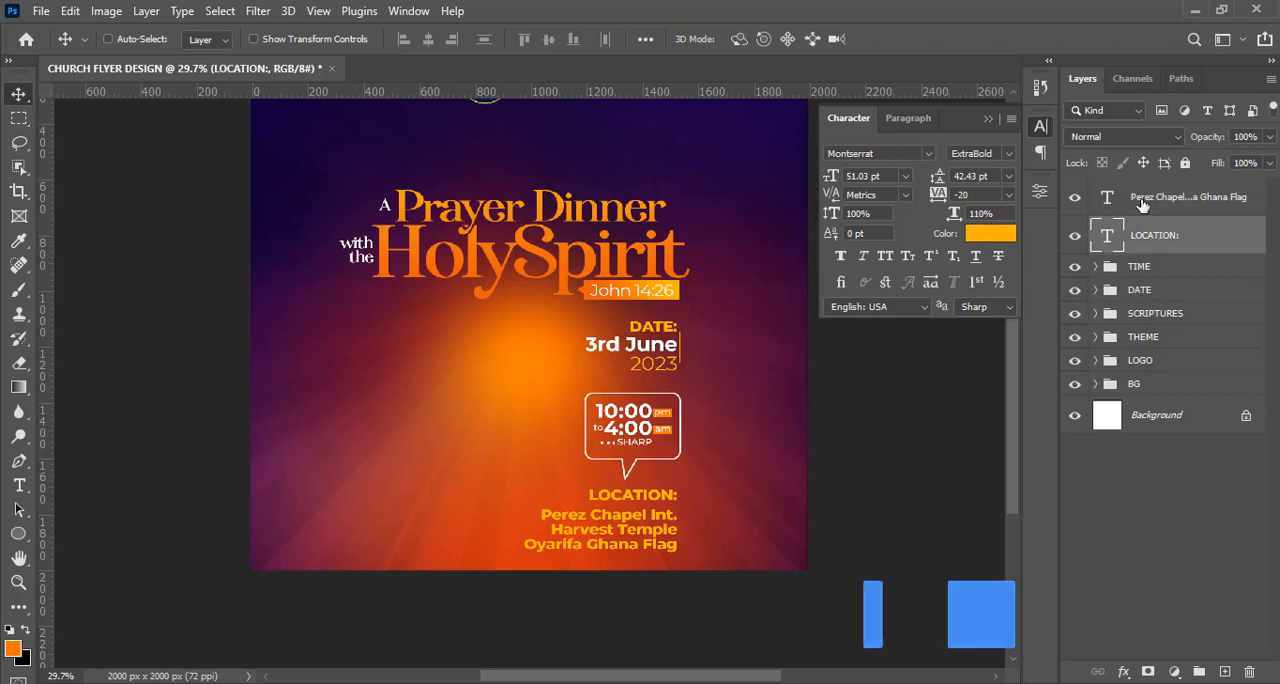
left_click(1143, 206)
left_click(998, 238)
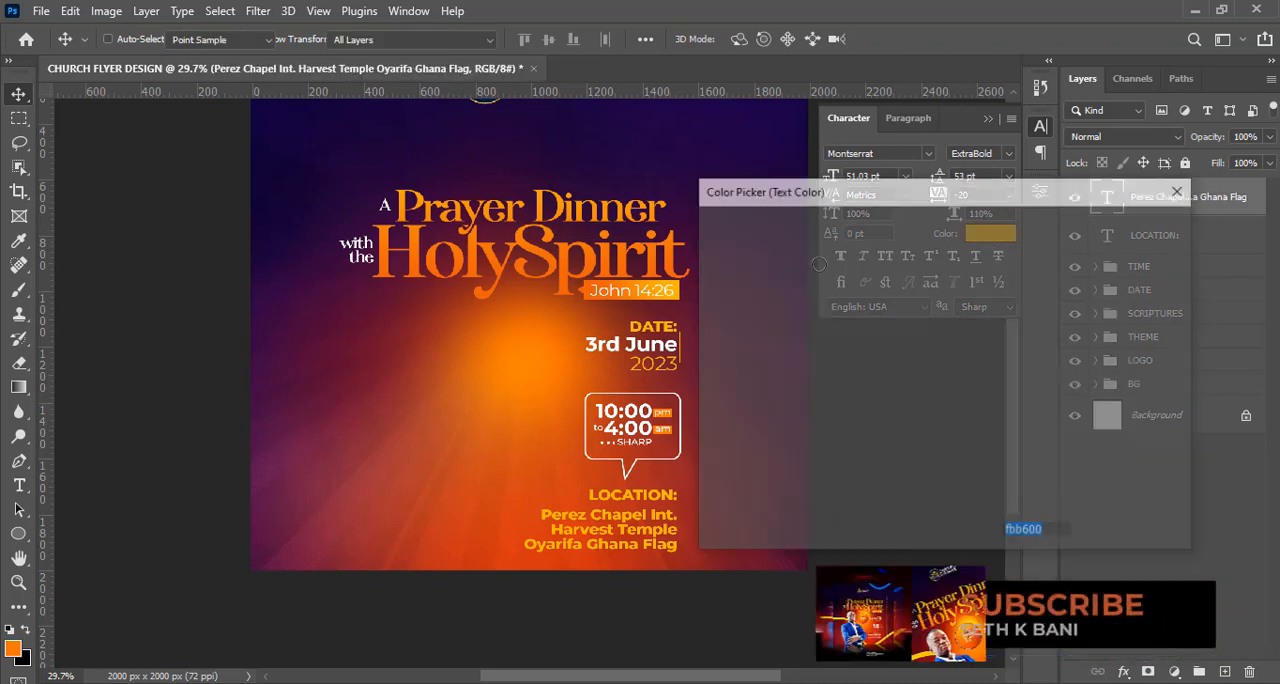
left_click_drag(729, 257, 708, 236)
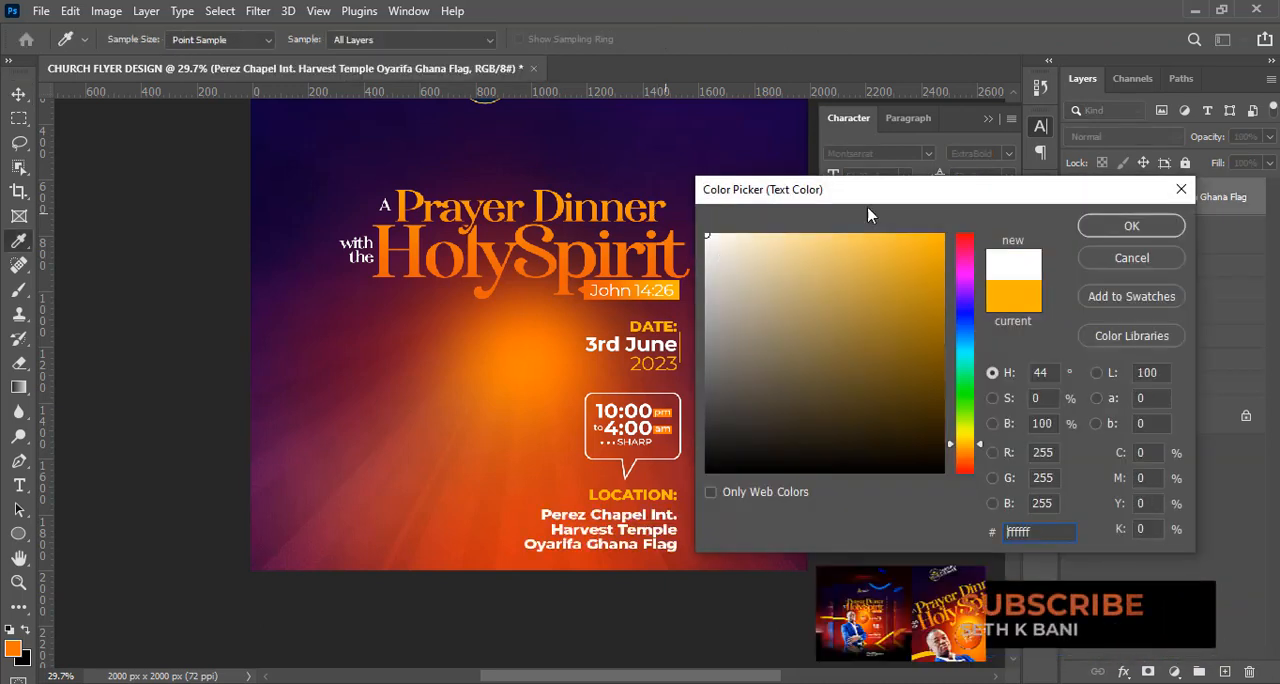
left_click(1130, 227)
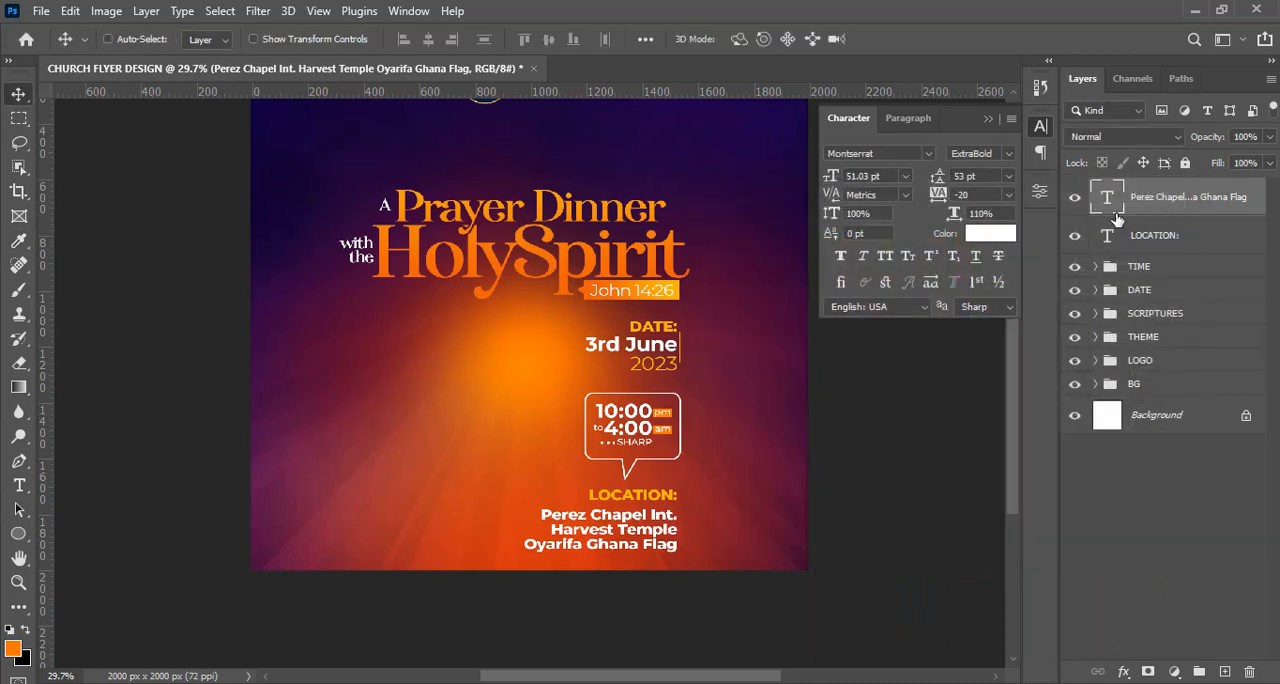
Set the Harvest Temple line of the venue text to the Montserrat Medium weight.
double_click(1107, 199)
left_click_drag(551, 529, 681, 529)
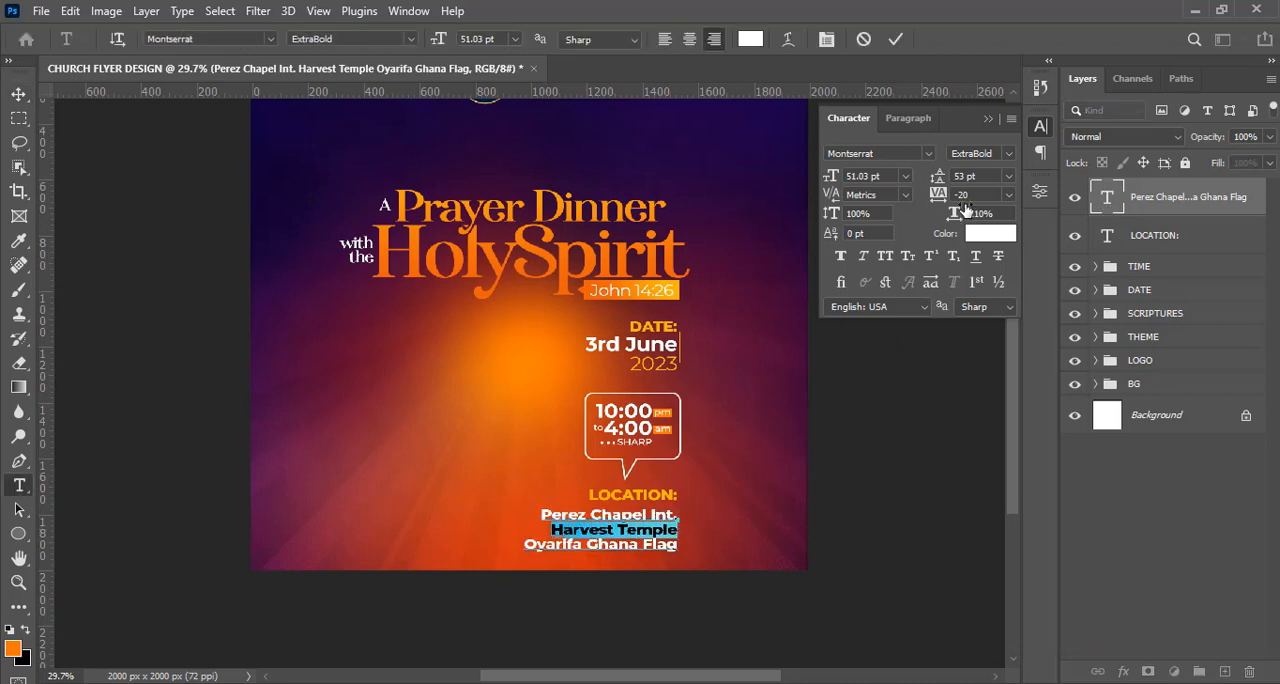
left_click(1006, 156)
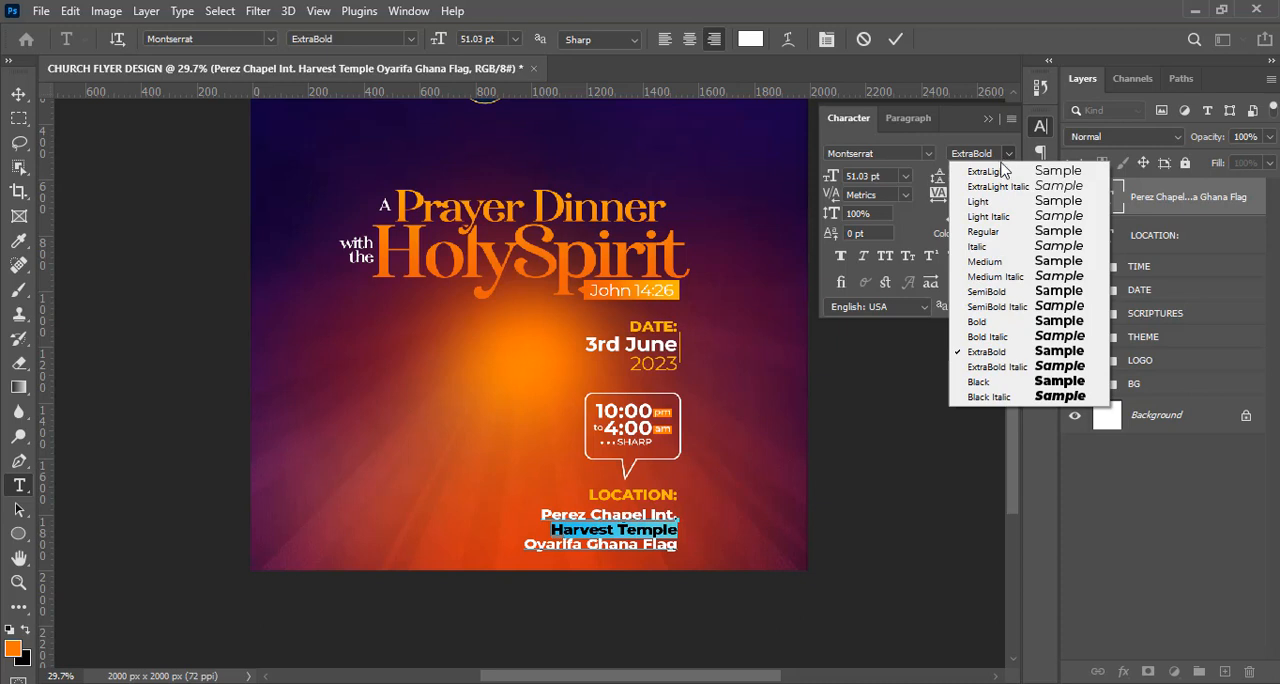
left_click(985, 262)
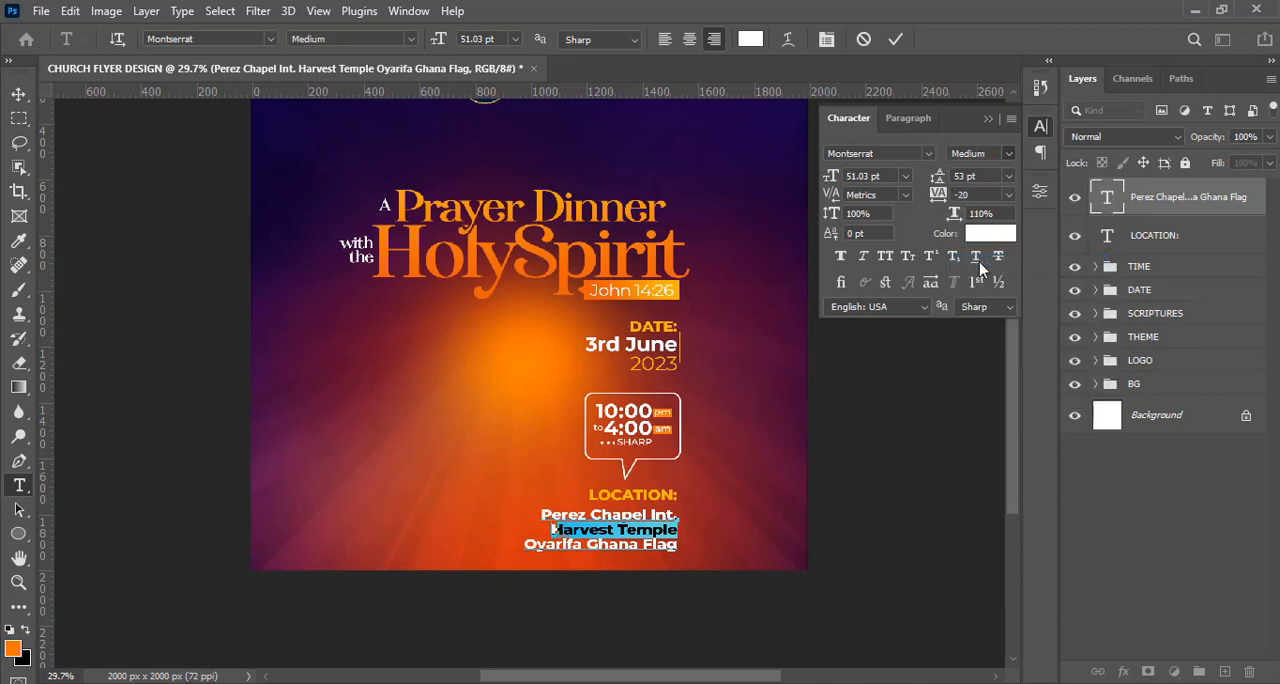
Set the last line of the venue text to the Montserrat Regular weight.
left_click_drag(521, 543, 680, 545)
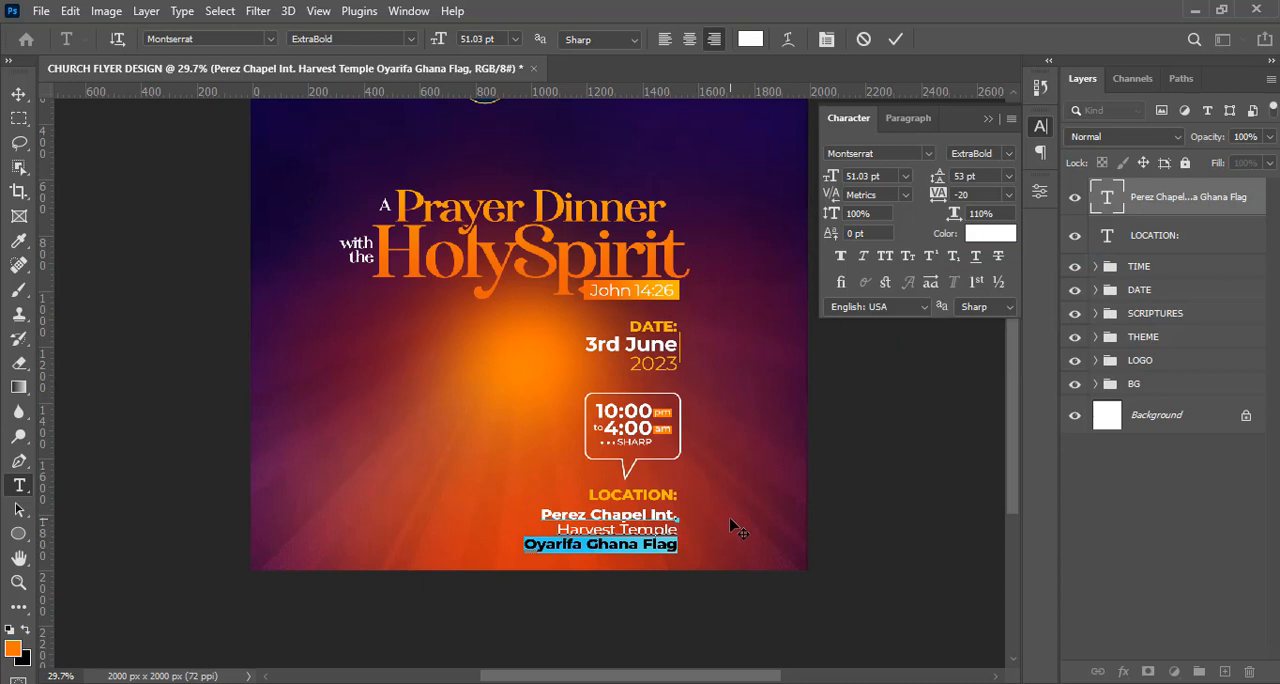
left_click(1012, 156)
left_click(995, 233)
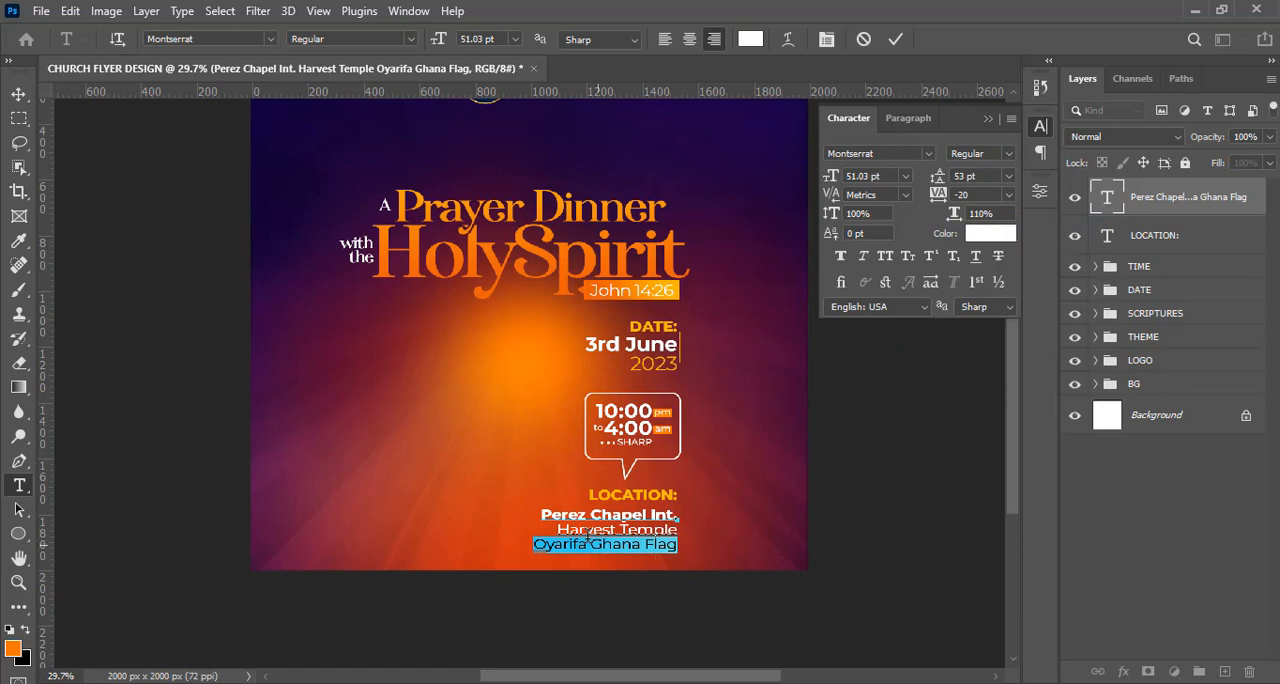
Set the Harvest Temple line of the venue text to the Montserrat SemiBold weight.
left_click(556, 528, "shift")
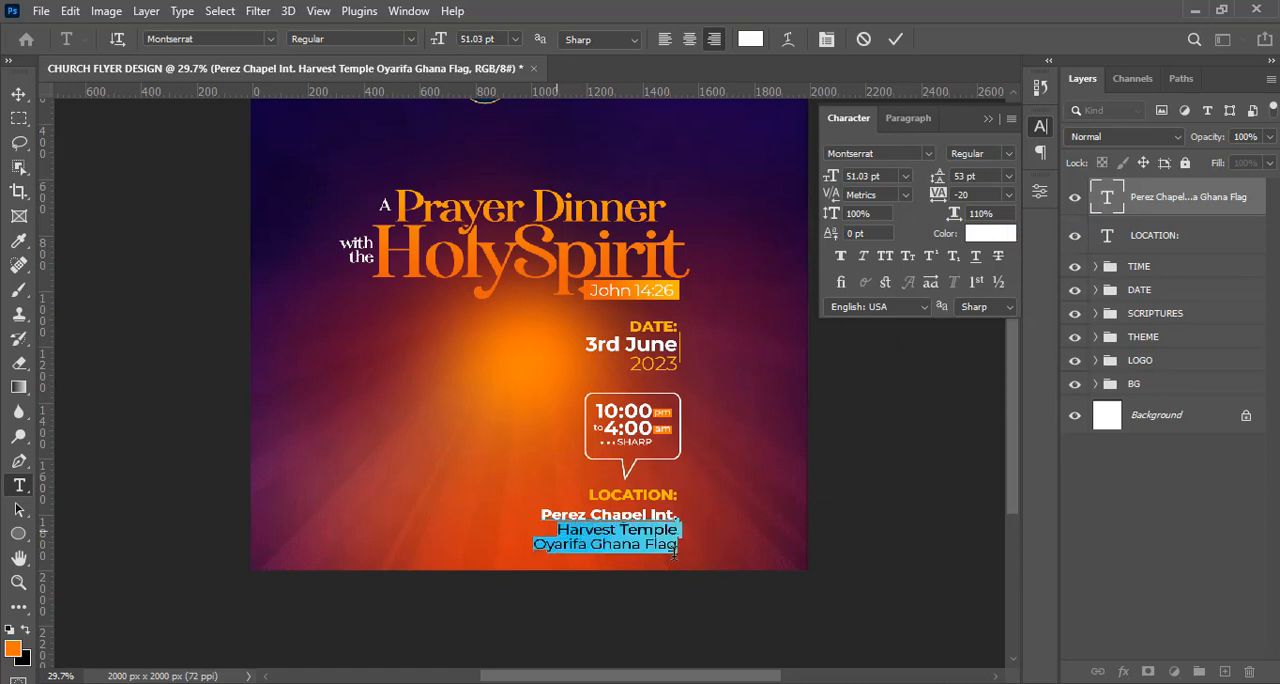
left_click(713, 517)
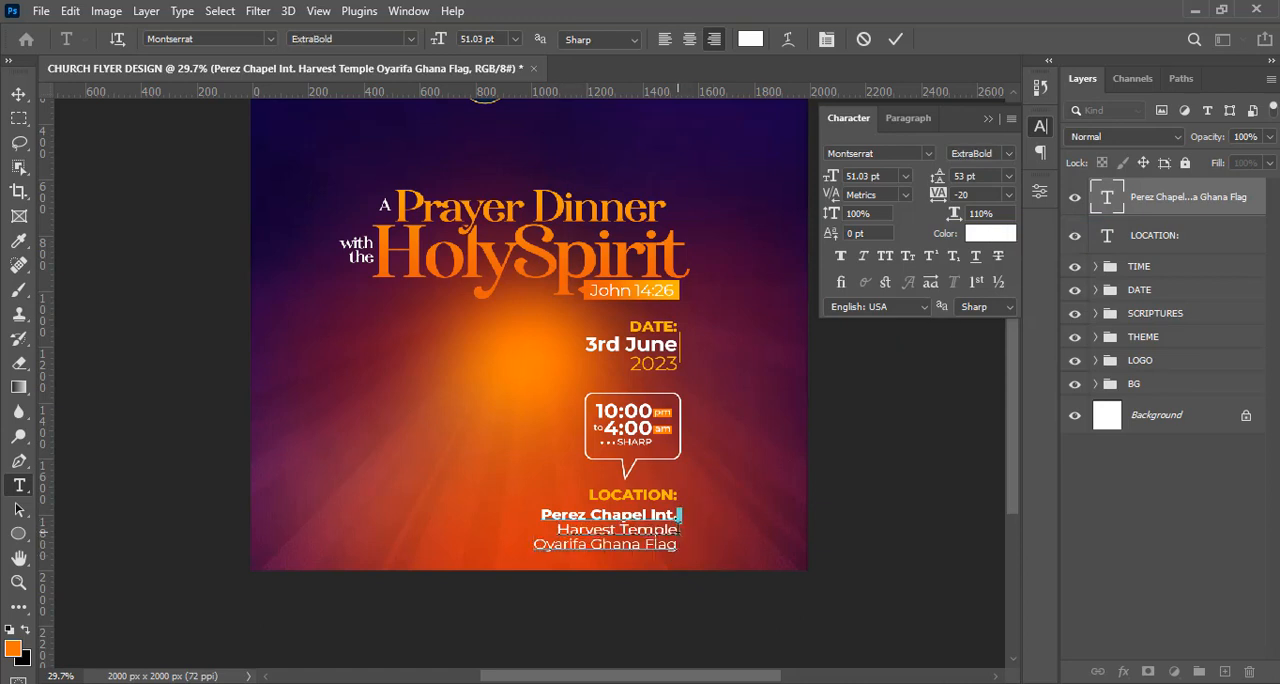
left_click_drag(681, 528, 548, 527)
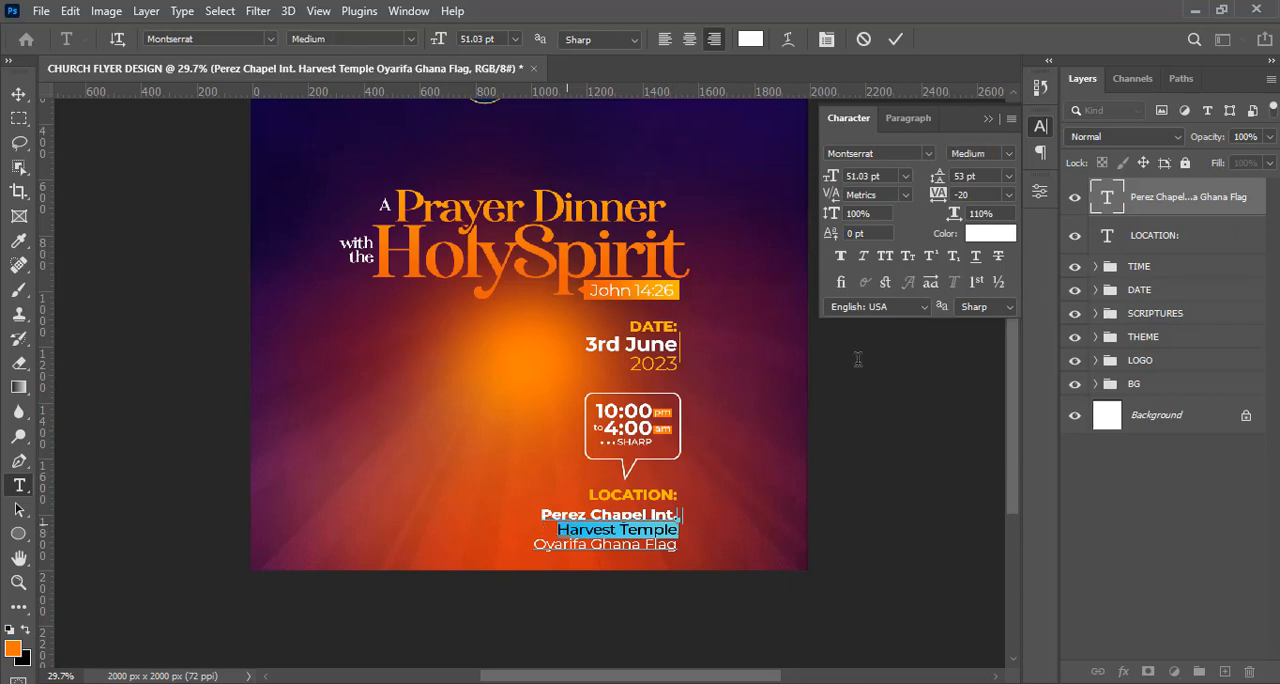
left_click(1008, 154)
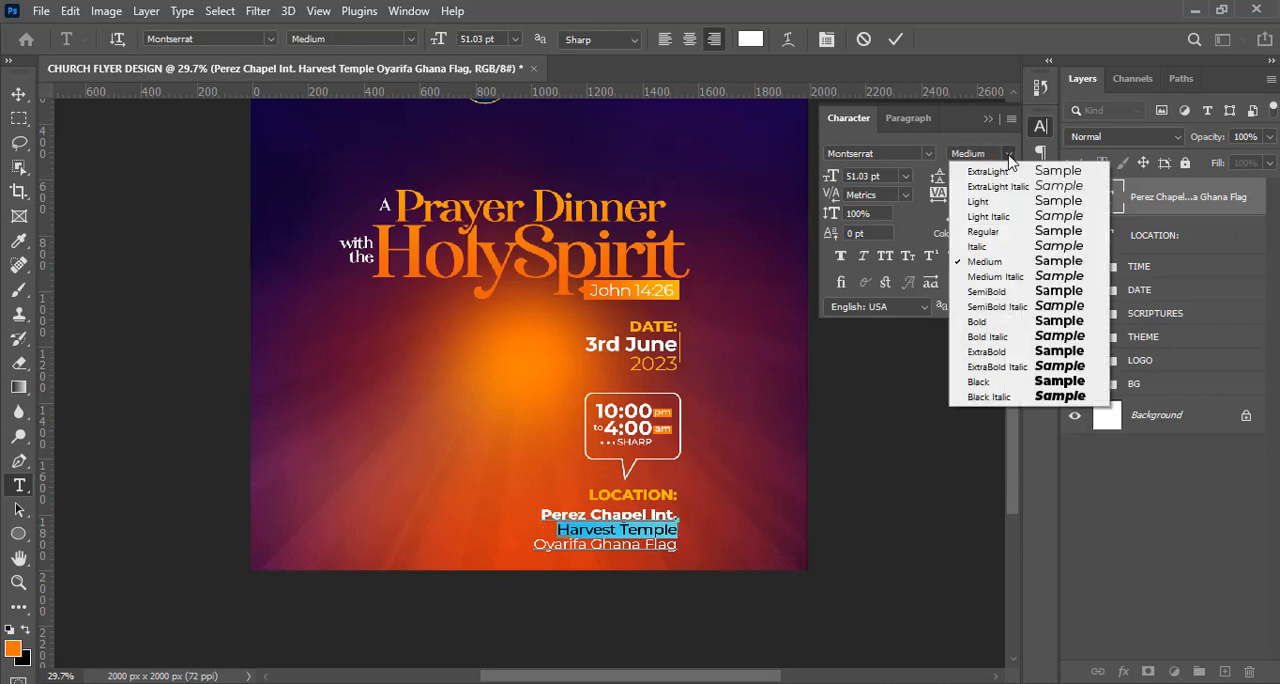
left_click(997, 292)
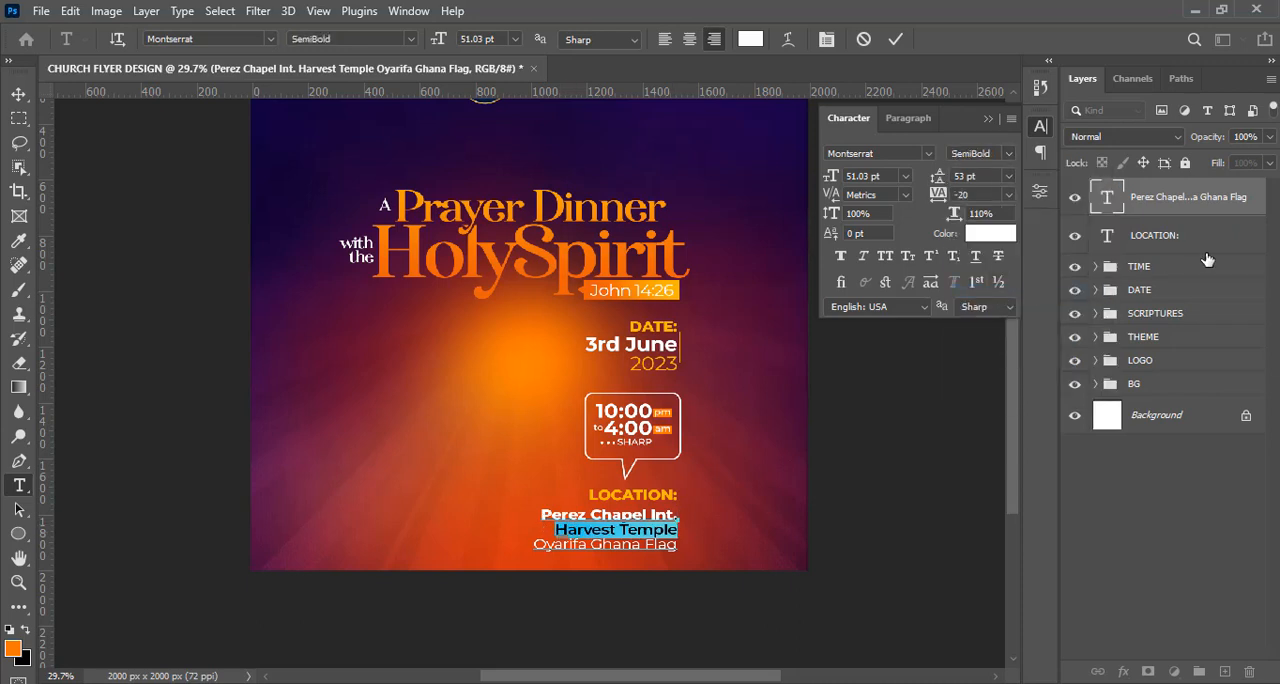
left_click(1210, 192)
key("v")
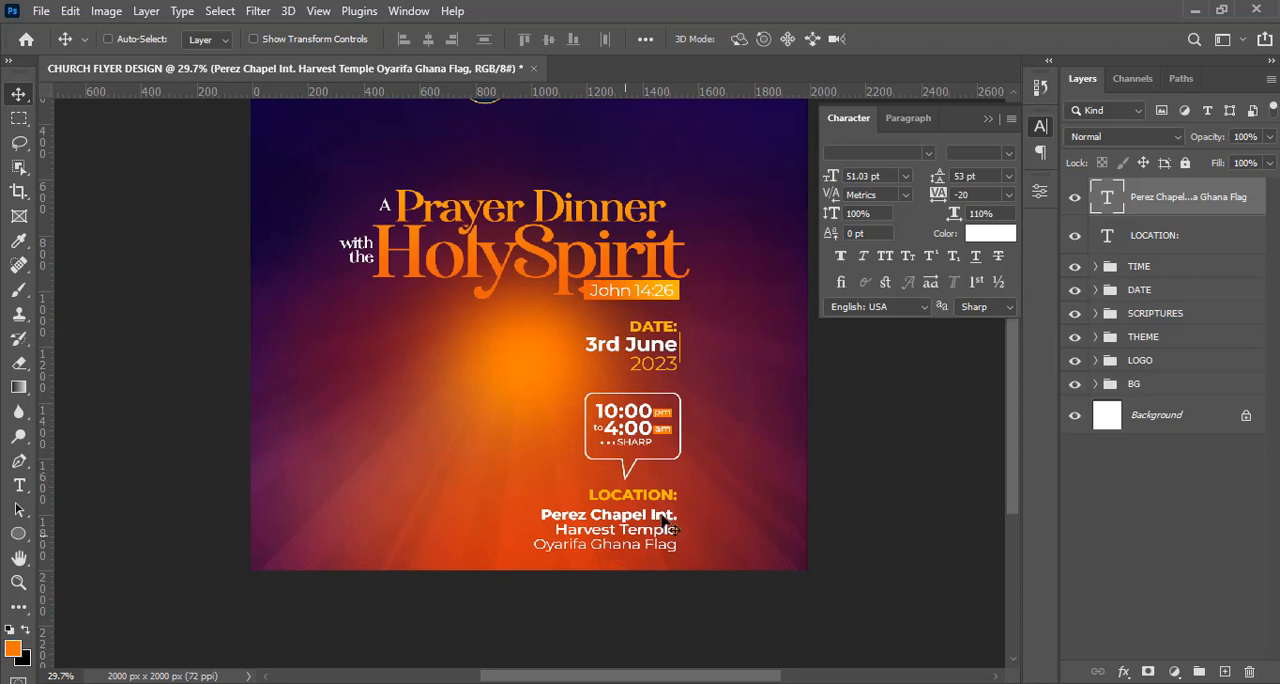
Nudge the LOCATION: heading down slightly, closer to the venue text.
left_click(1145, 241)
key("Down")
key("Down")
key("Down")
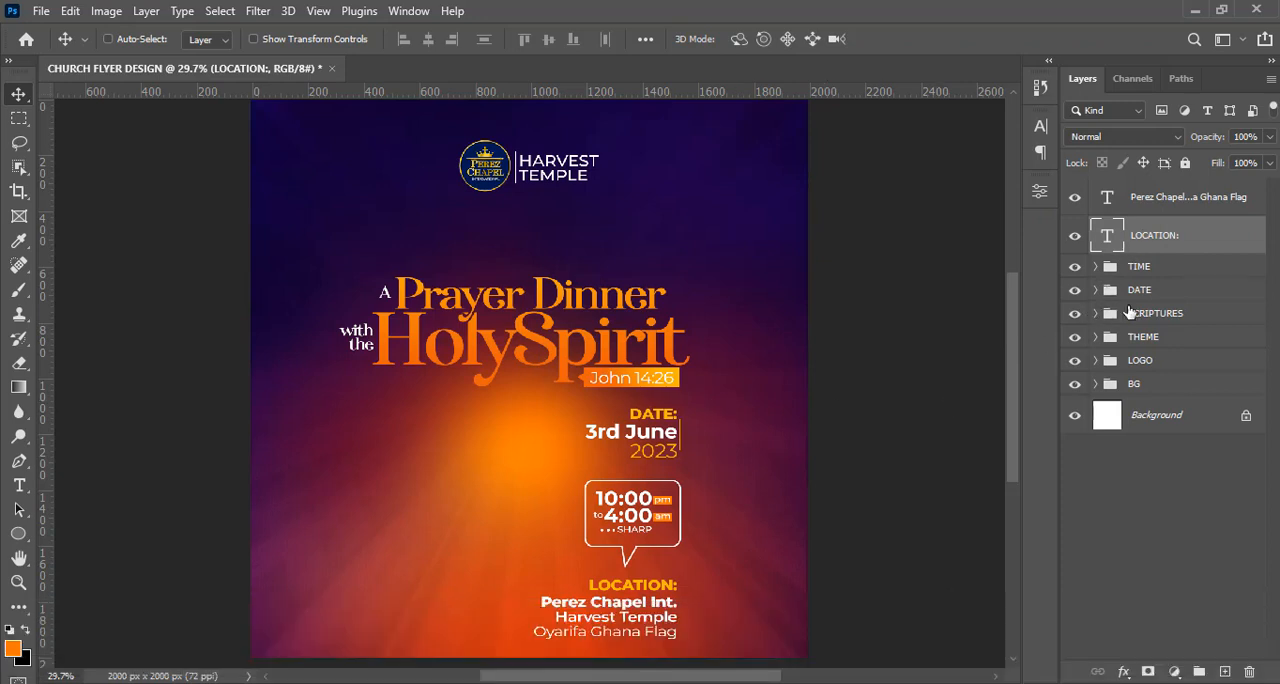
Duplicate the thin vertical line from the DATE group and place the copy above the TIME group in the layer stack.
left_click(1095, 289)
left_click(1150, 366)
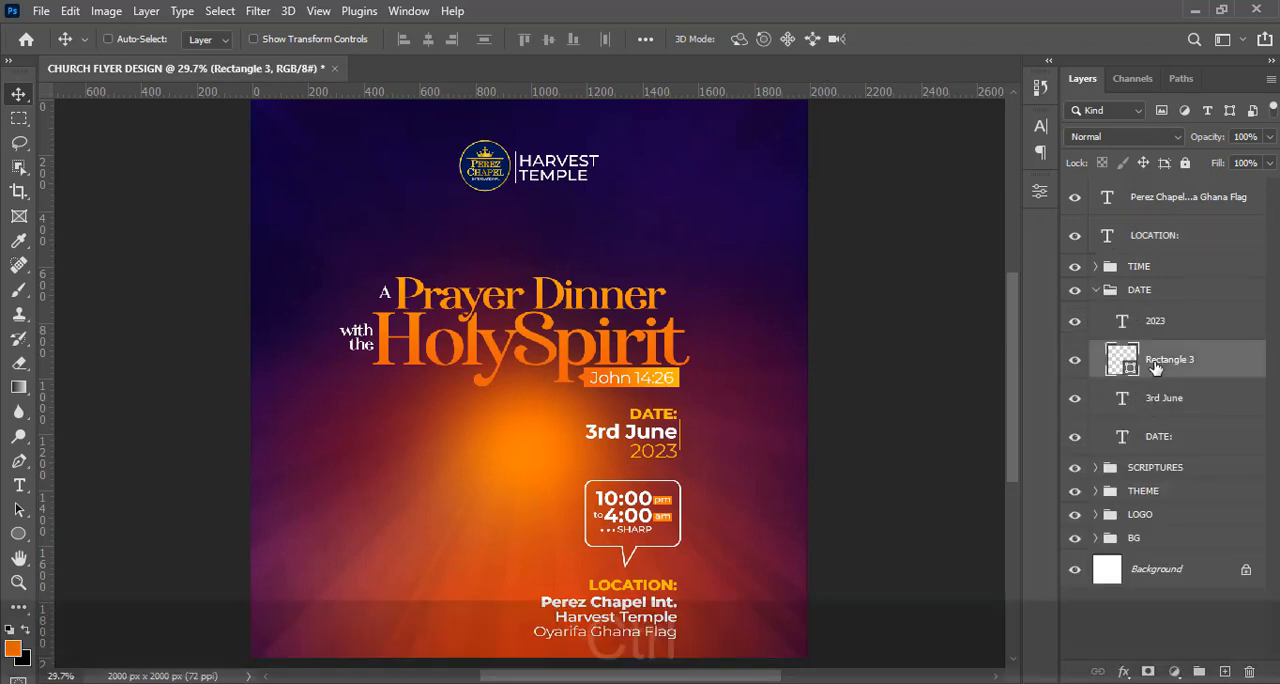
key("ctrl+j")
left_click_drag(1150, 364, 1156, 252)
left_click(1096, 329)
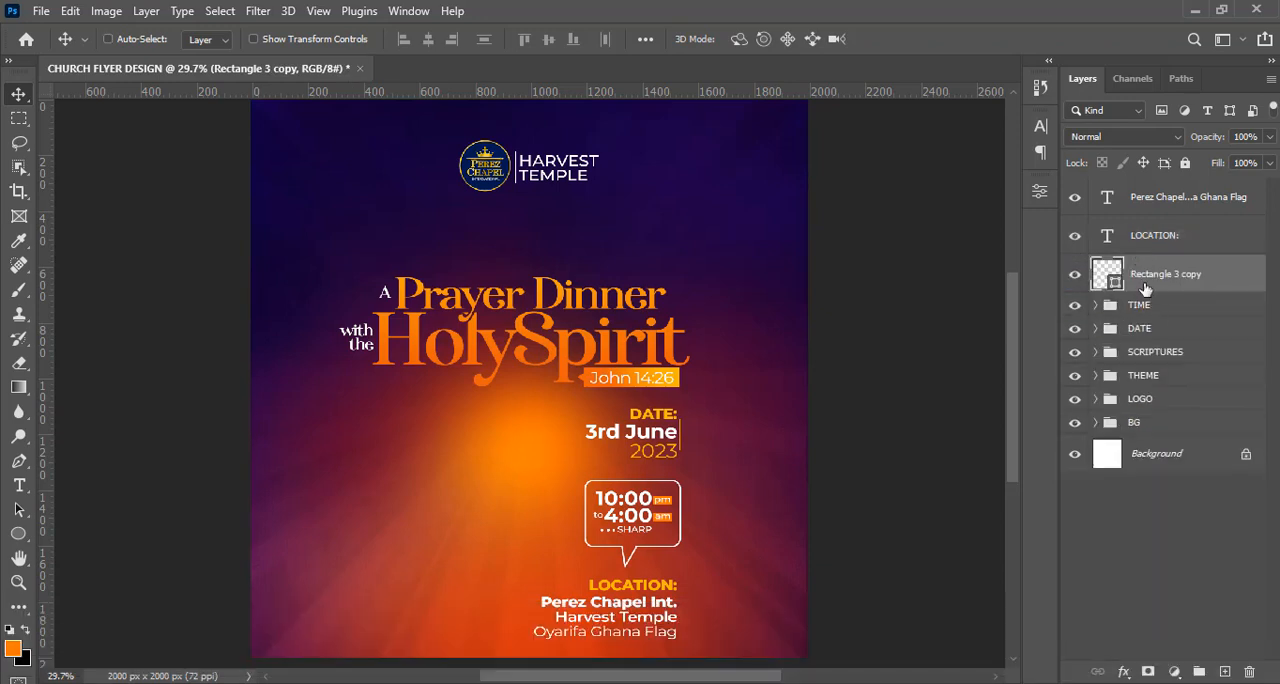
Move the copied vertical line straight down to the right edge of the three-line venue text.
key("shift")
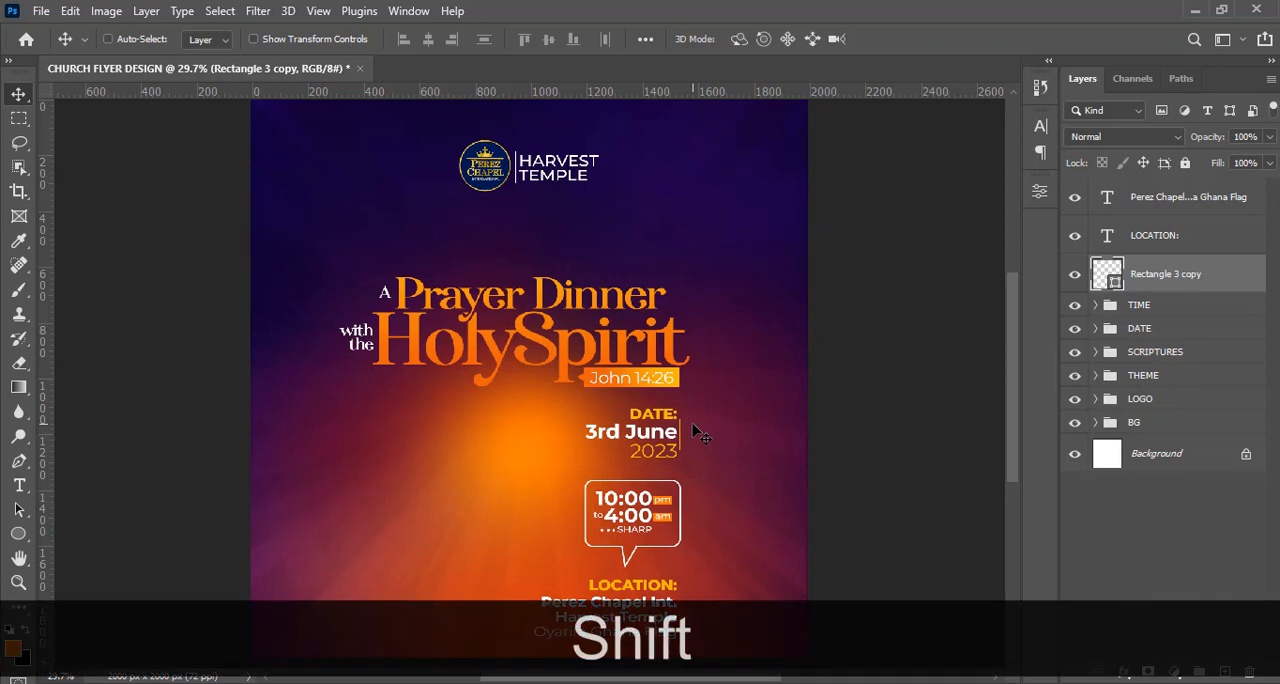
left_click_drag(702, 549, 704, 595)
key("ctrl+shift+equal")
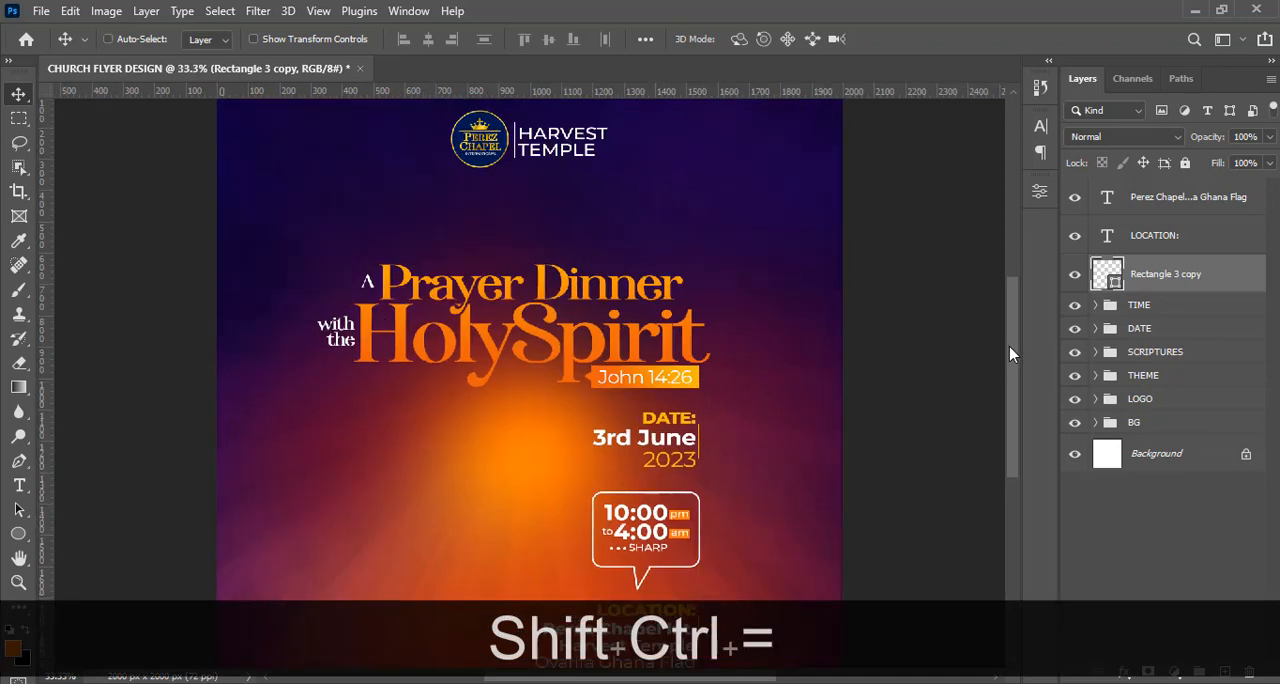
key("ctrl+equal")
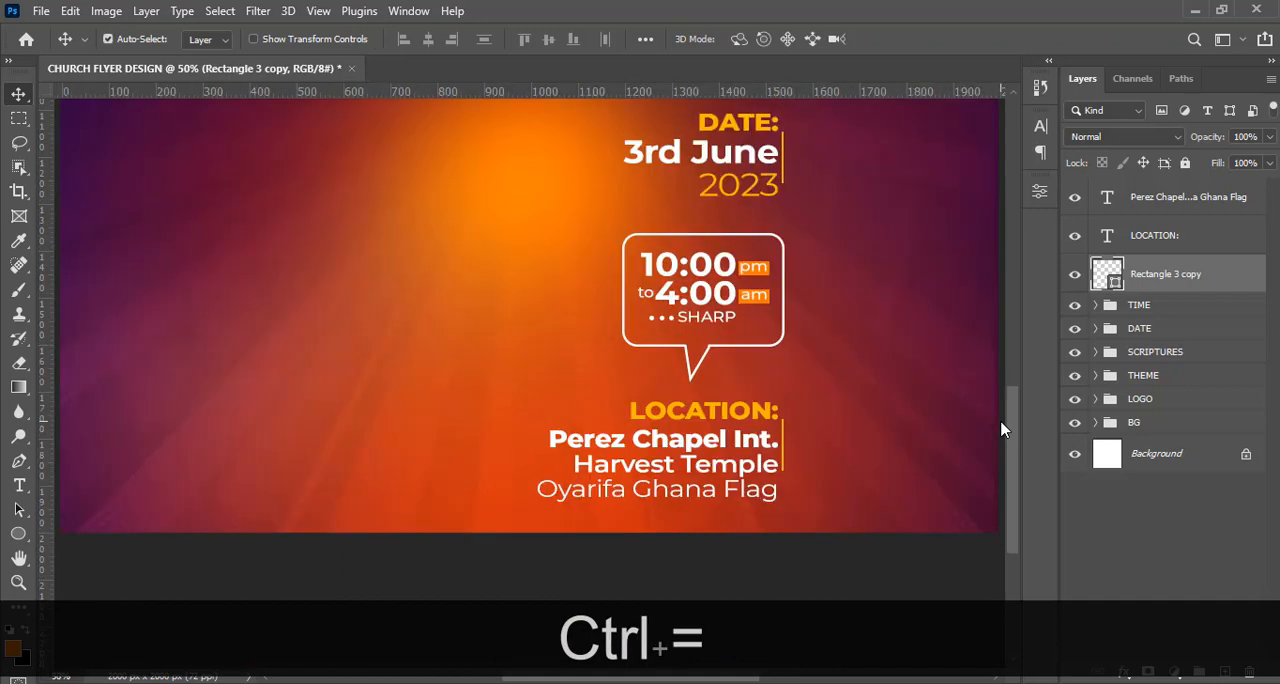
key("shift")
key("shift+Down")
key("shift+Down")
key("shift+Down")
key("shift+Down")
key("shift+Down")
key("shift+Down")
key("shift+Down")
key("shift+Down")
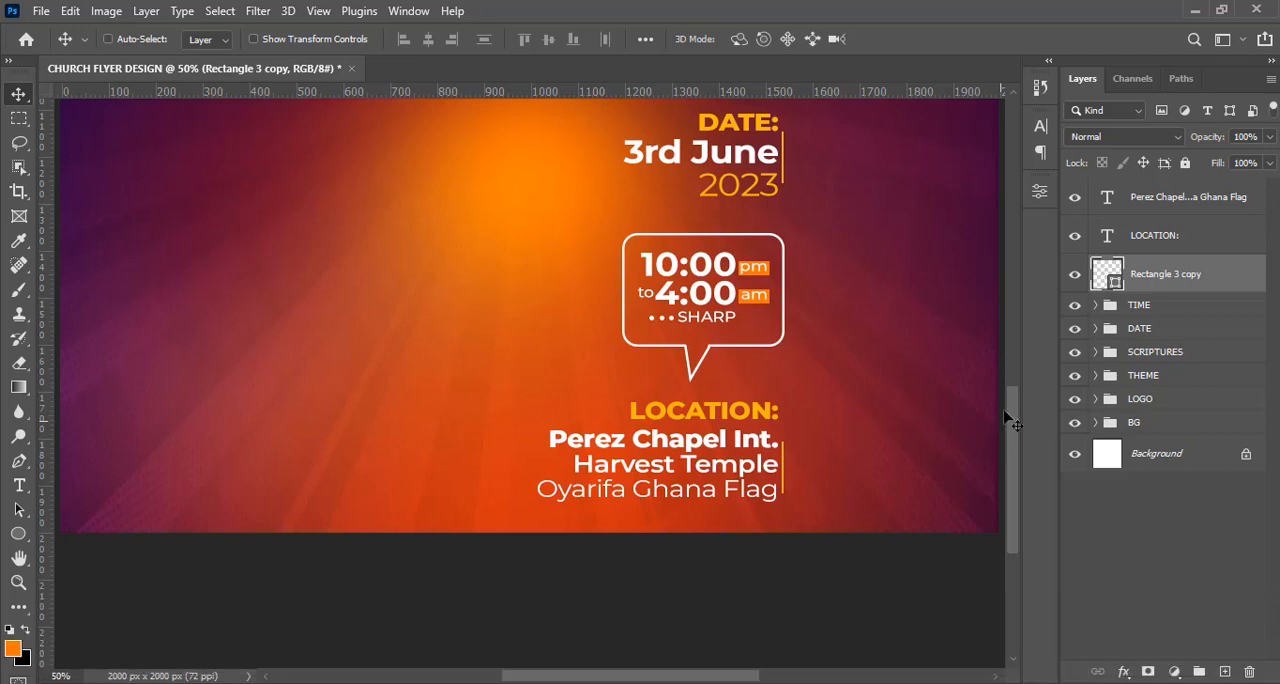
Group the venue text, LOCATION: heading and copied line, and name the group LOCATION.
left_click(1162, 200, "shift")
key("ctrl+shift+g")
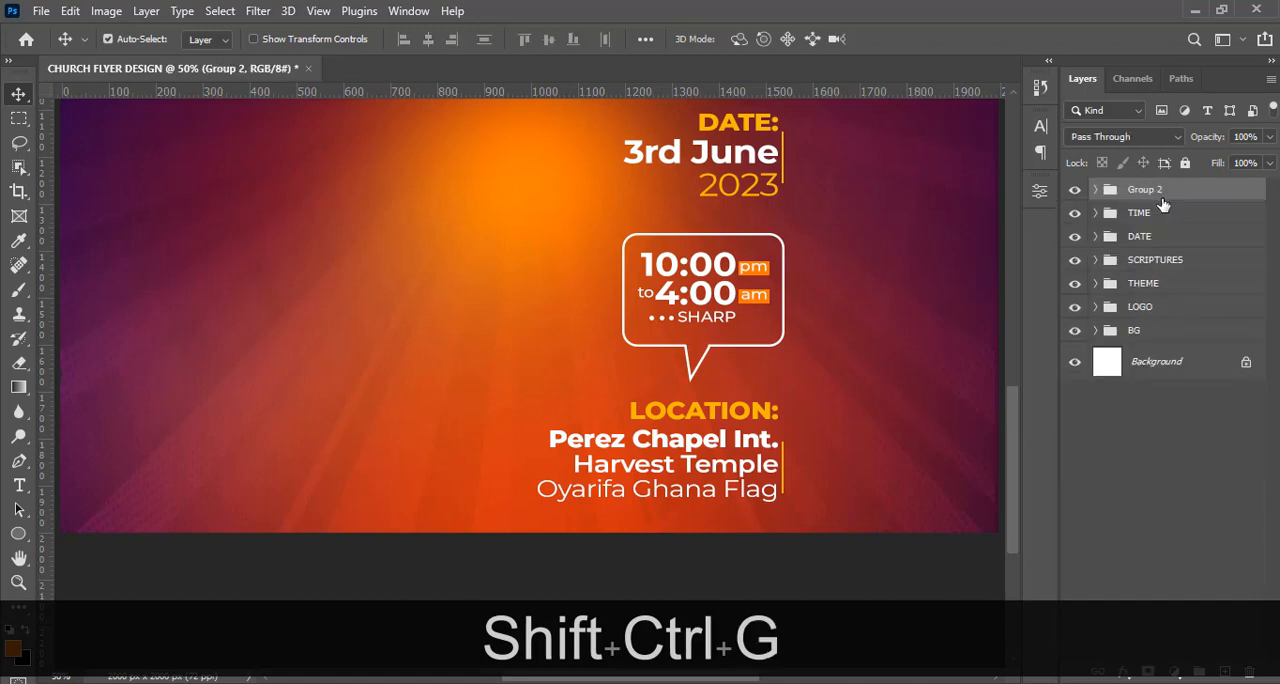
double_click(1144, 190)
key("Caps_Lock")
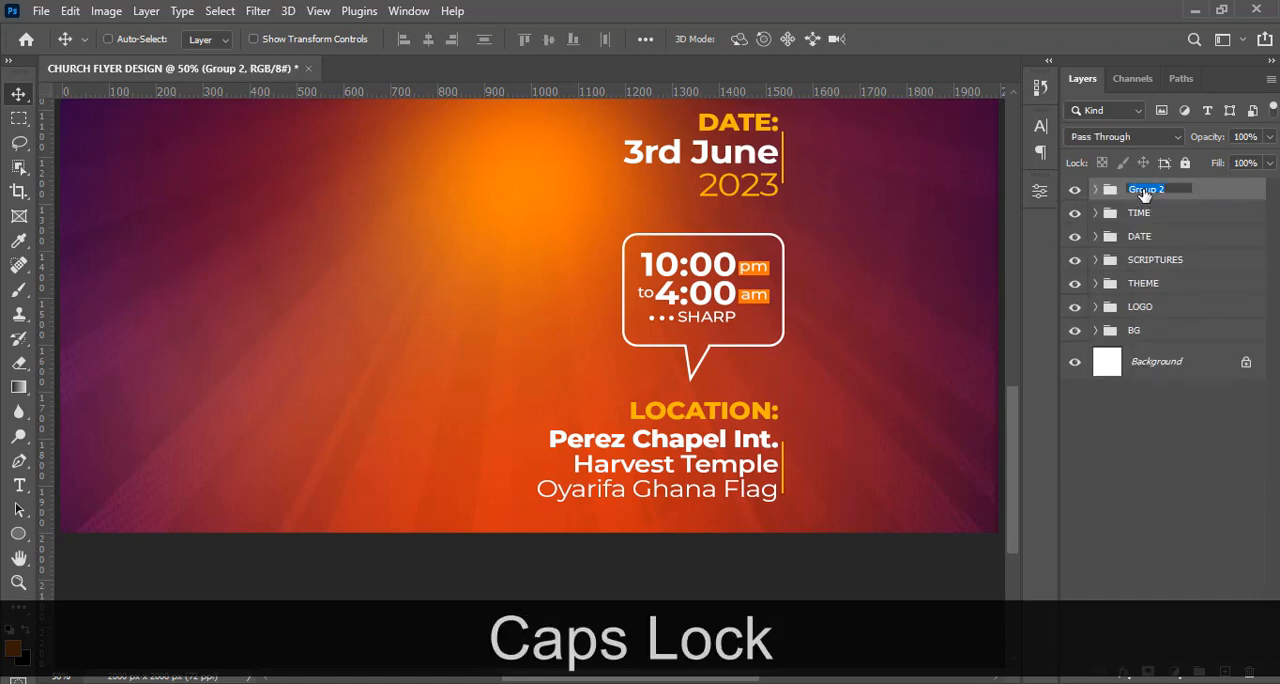
type("LOCATION")
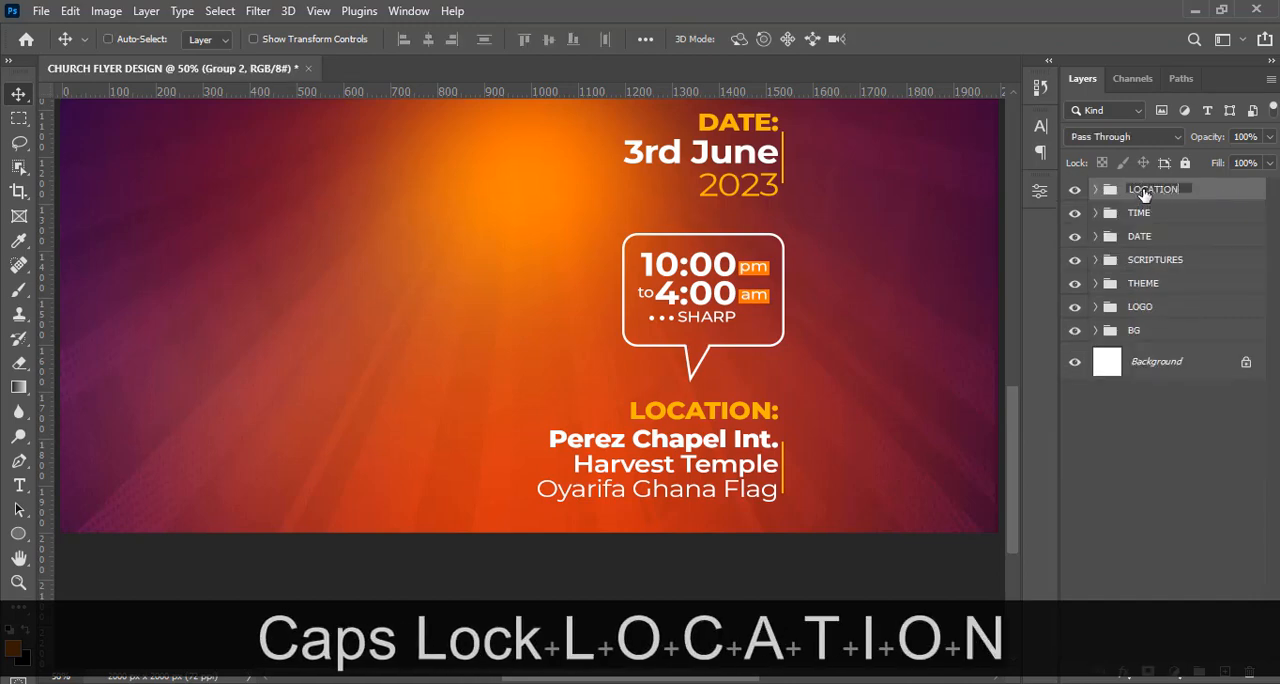
key("Return")
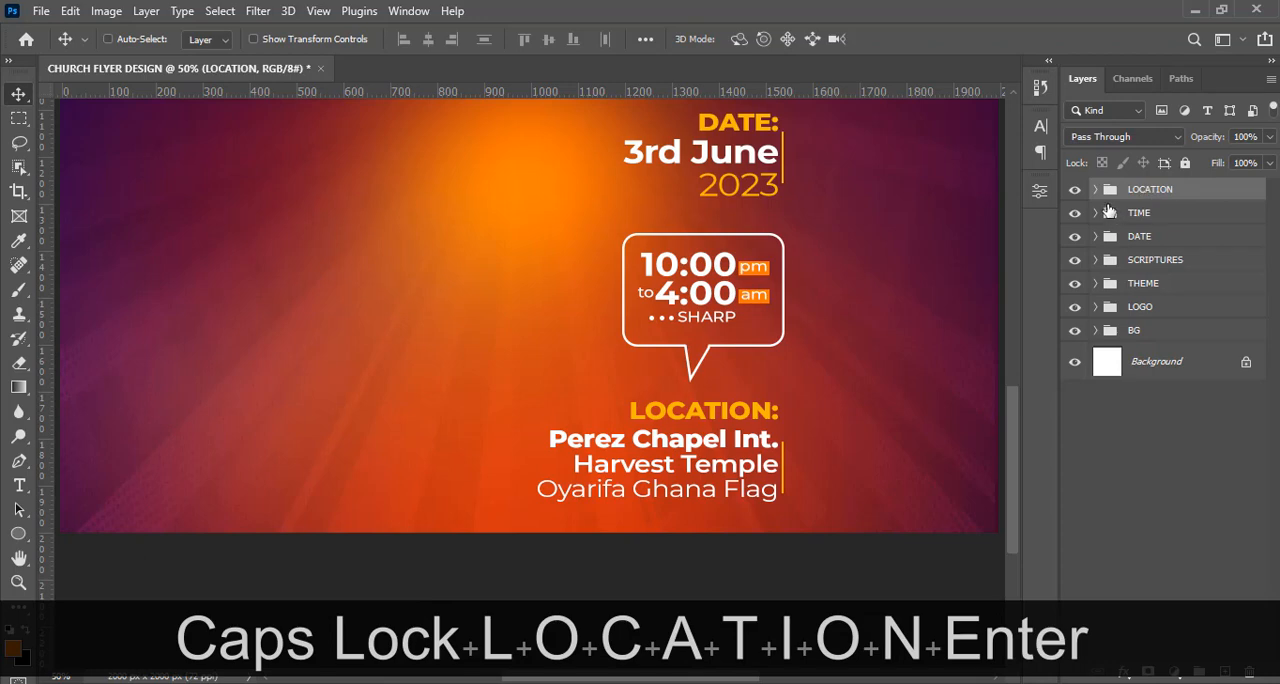
Move the THEME, SCRIPTURES, DATE, TIME and LOCATION groups up together, closer to the logo.
key("ctrl+0")
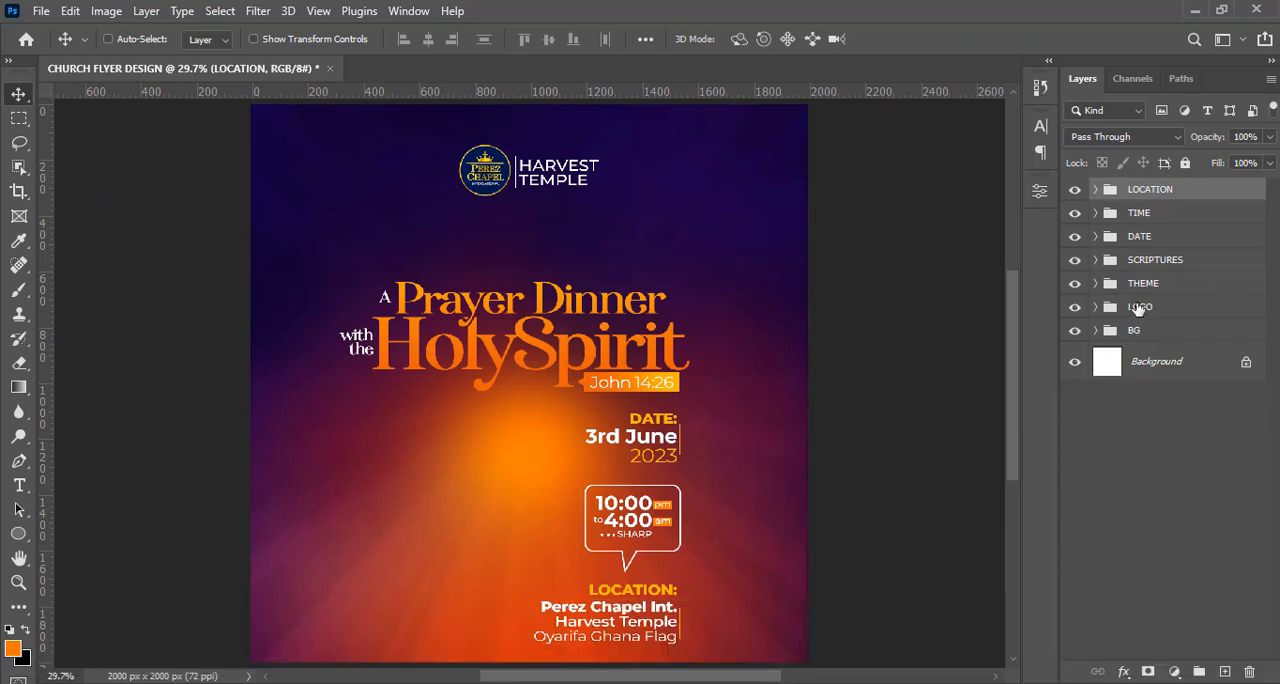
left_click(1137, 288)
key("ctrl")
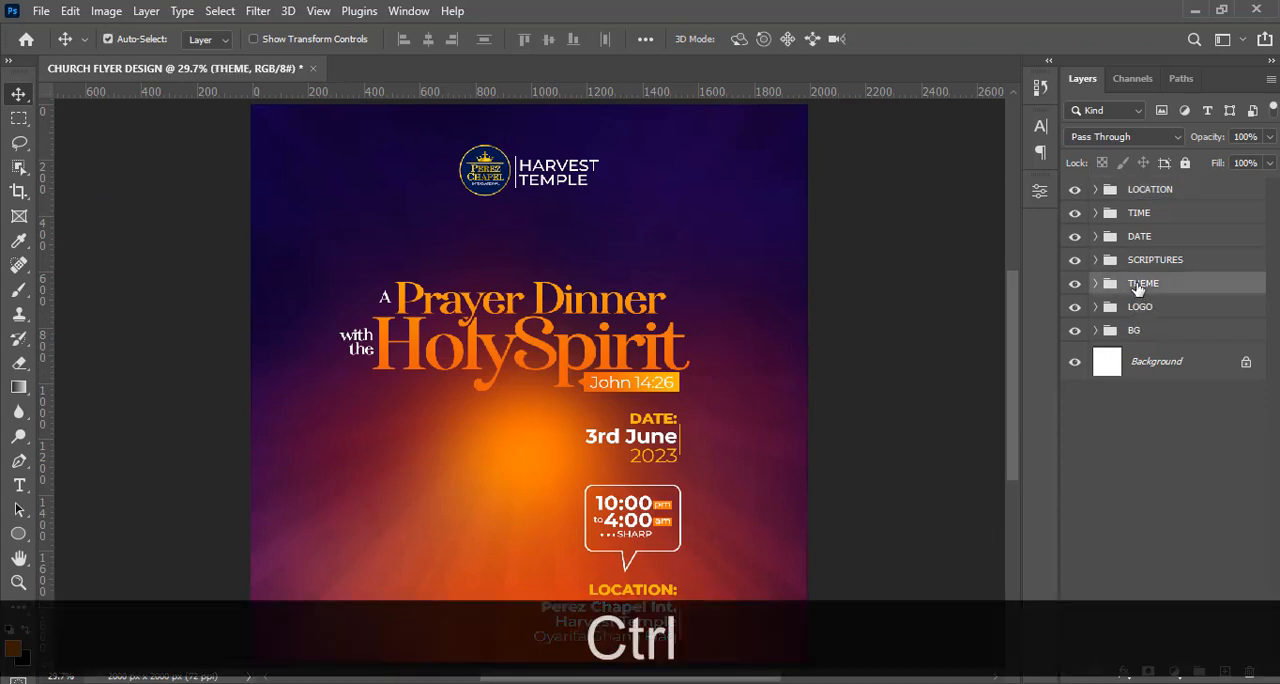
left_click(1137, 262, "ctrl")
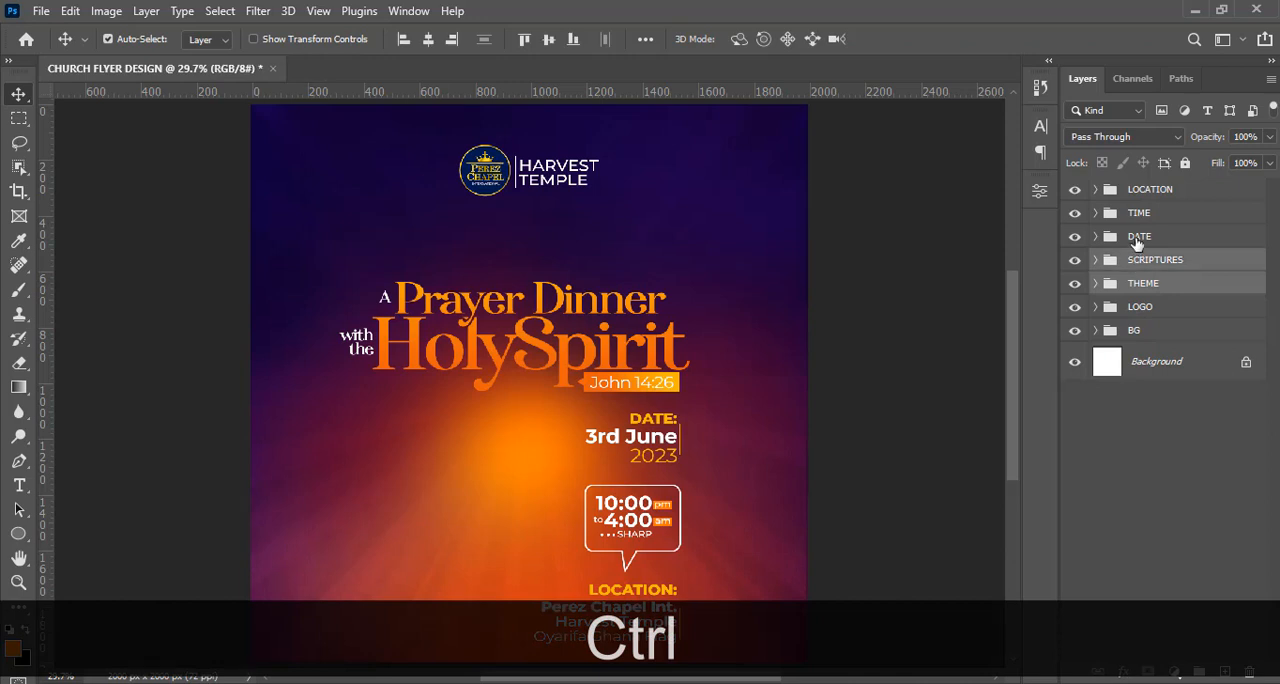
left_click(1138, 238, "ctrl")
left_click(1142, 214, "ctrl")
left_click(1150, 190, "ctrl")
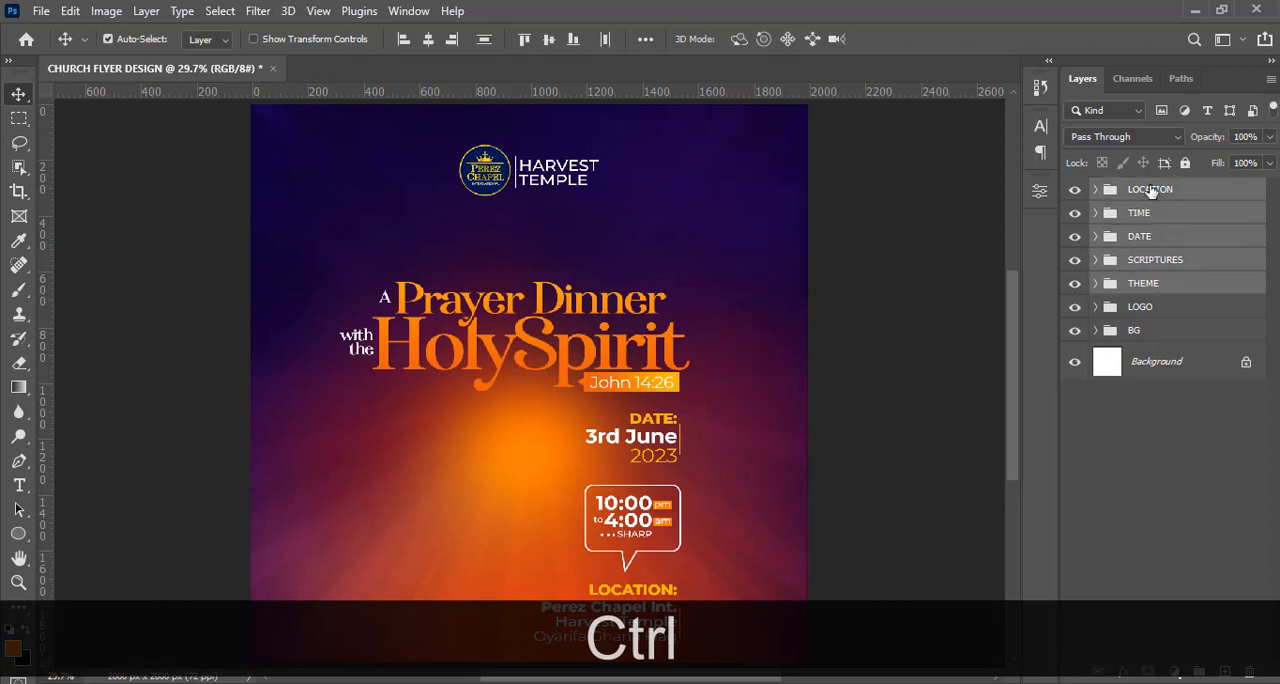
key("v")
key("shift+Up")
key("shift+Up")
key("shift+Up")
key("shift+Up")
key("shift+Up")
key("shift+Up")
key("shift+Up")
key("shift+Up")
key("shift+Up")
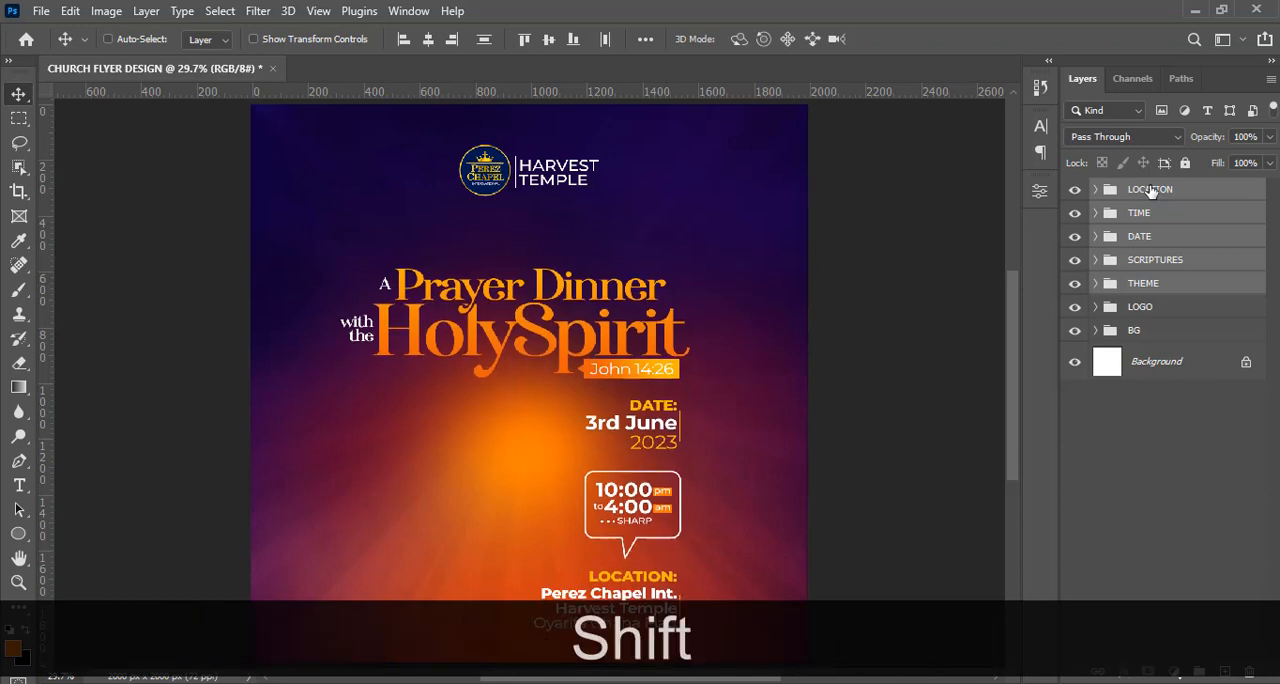
key("shift+Up")
key("shift+Up")
key("shift+Up")
key("shift+Up")
key("shift+Up")
key("shift+Up")
key("shift+Up")
key("shift+Up")
key("shift+Up")
key("shift+Up")
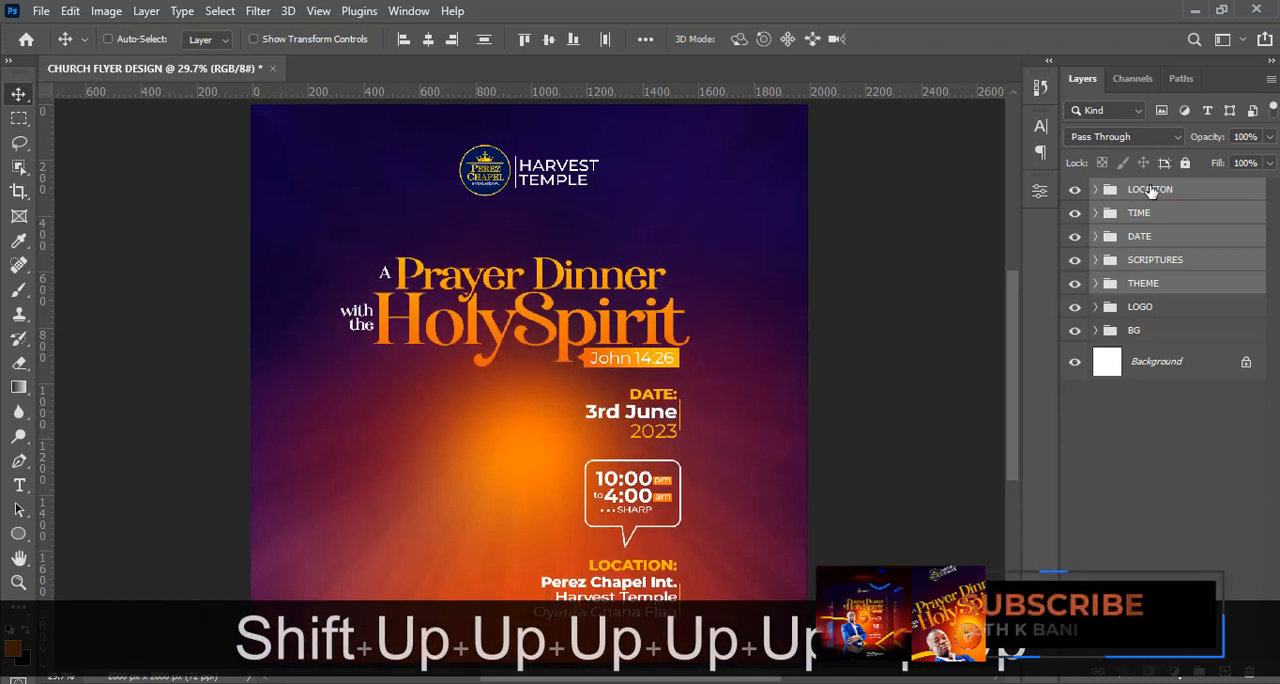
key("shift+Up")
key("shift+Up")
key("shift+Up")
key("shift+Up")
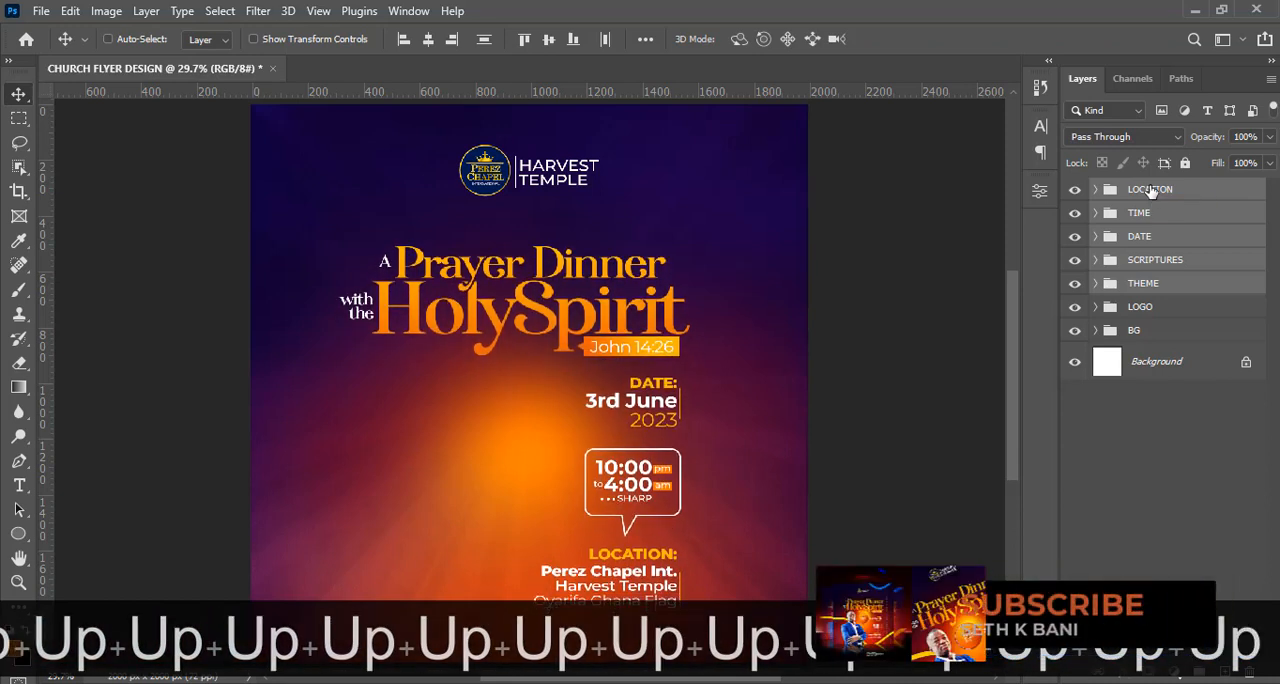
key("shift+Down")
key("shift+Down")
key("shift+Down")
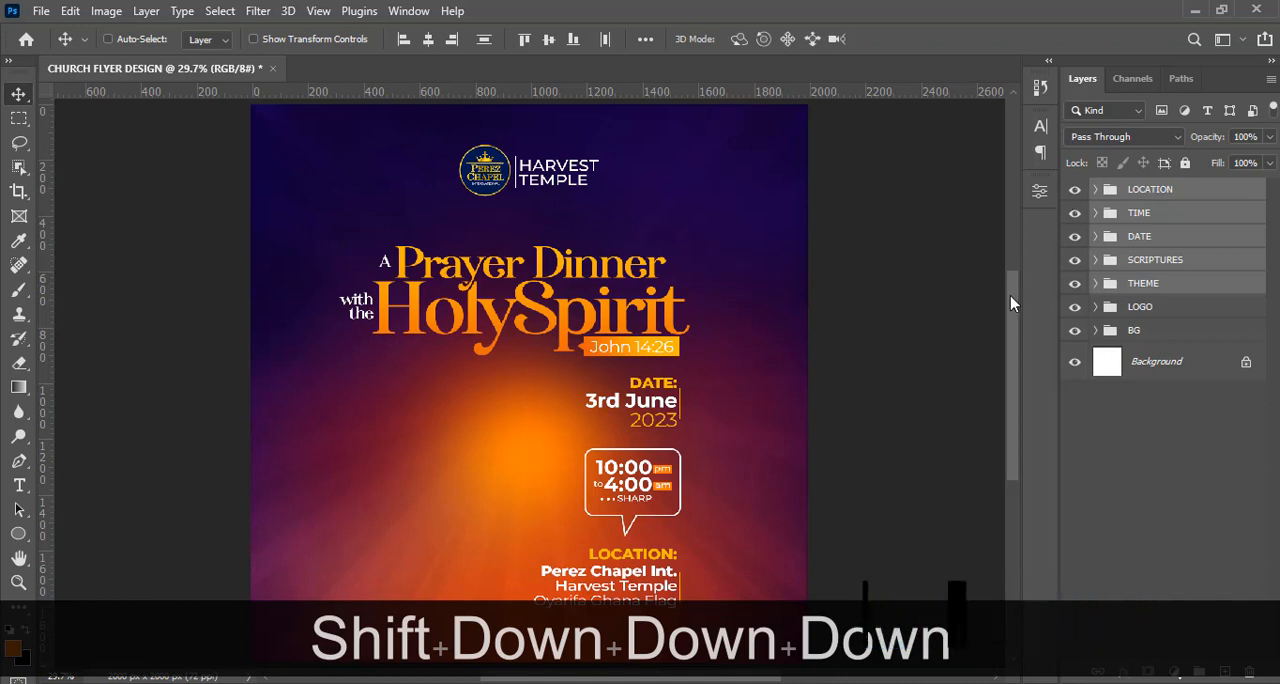
Move the two orange glow layers, Layer 1 and Layer 2, up together within the BG group.
left_click_drag(1010, 295, 1009, 322)
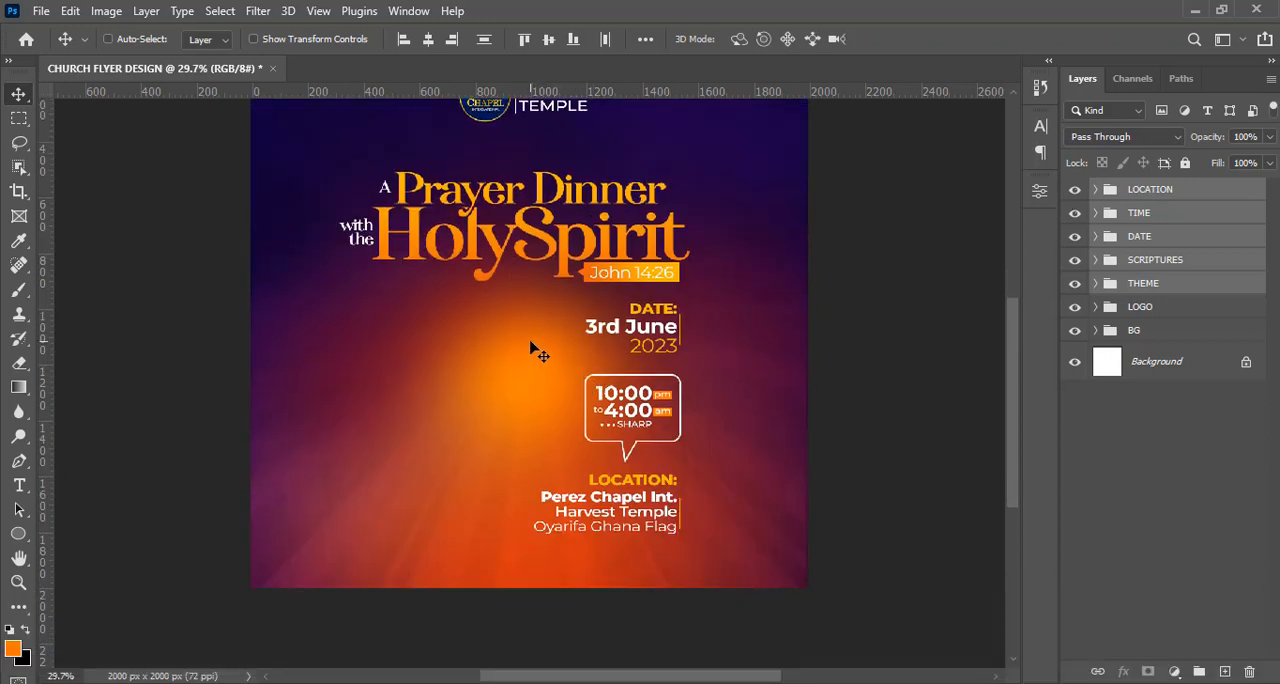
left_click(1095, 330)
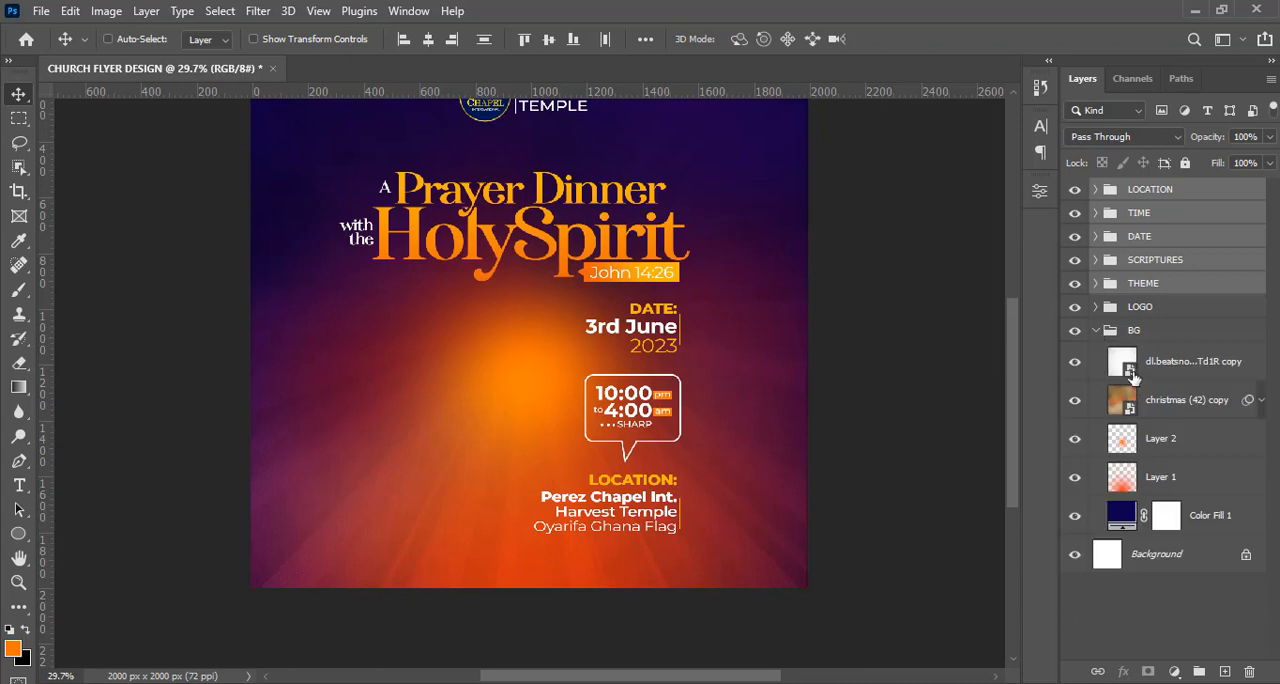
left_click(1128, 482)
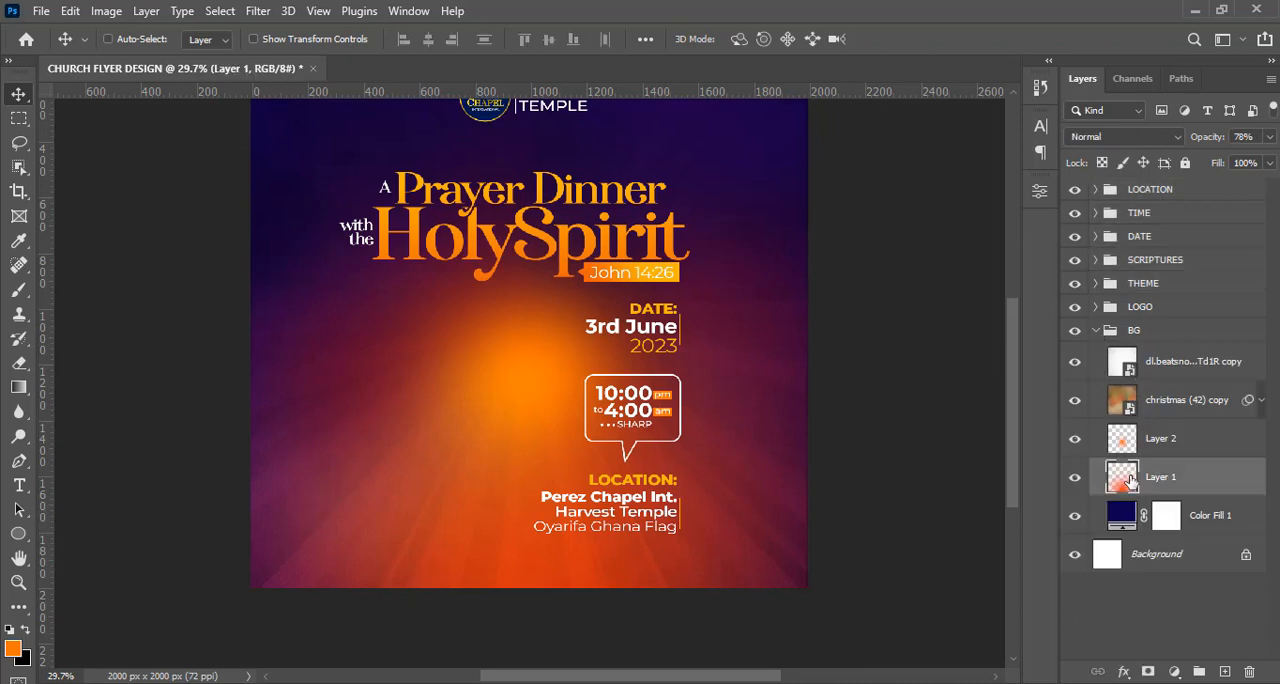
left_click(1155, 445, "ctrl")
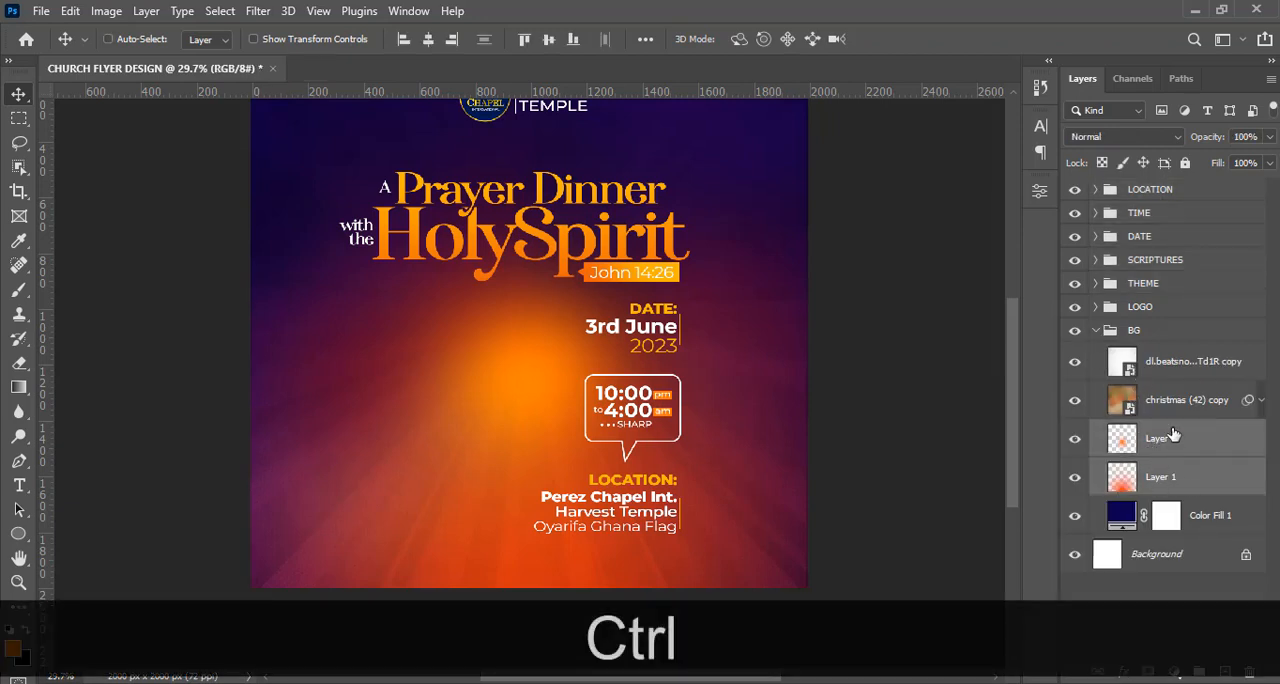
key("v")
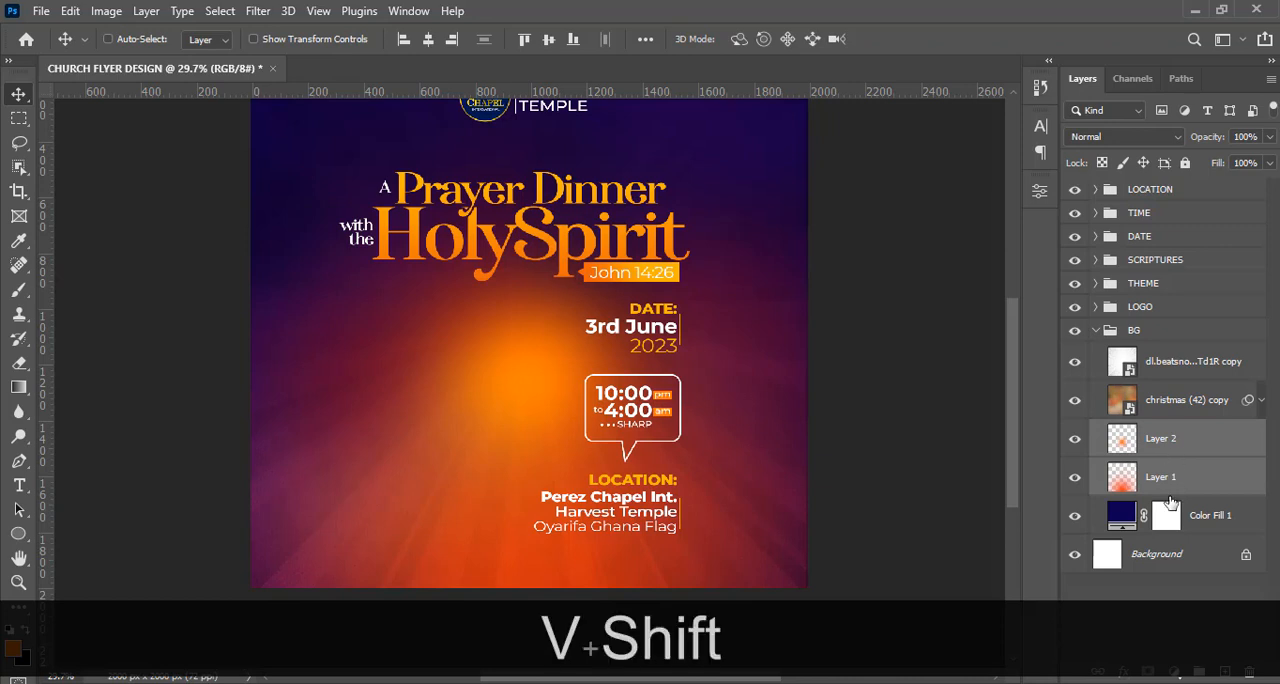
key("shift+Up")
key("shift+Up")
key("shift+Up")
key("shift+Up")
key("shift+Up")
key("shift+Up")
key("shift+Up")
key("shift+Up")
key("shift+Up")
key("shift+Up")
key("shift+Up")
key("shift+Up")
key("shift+Up")
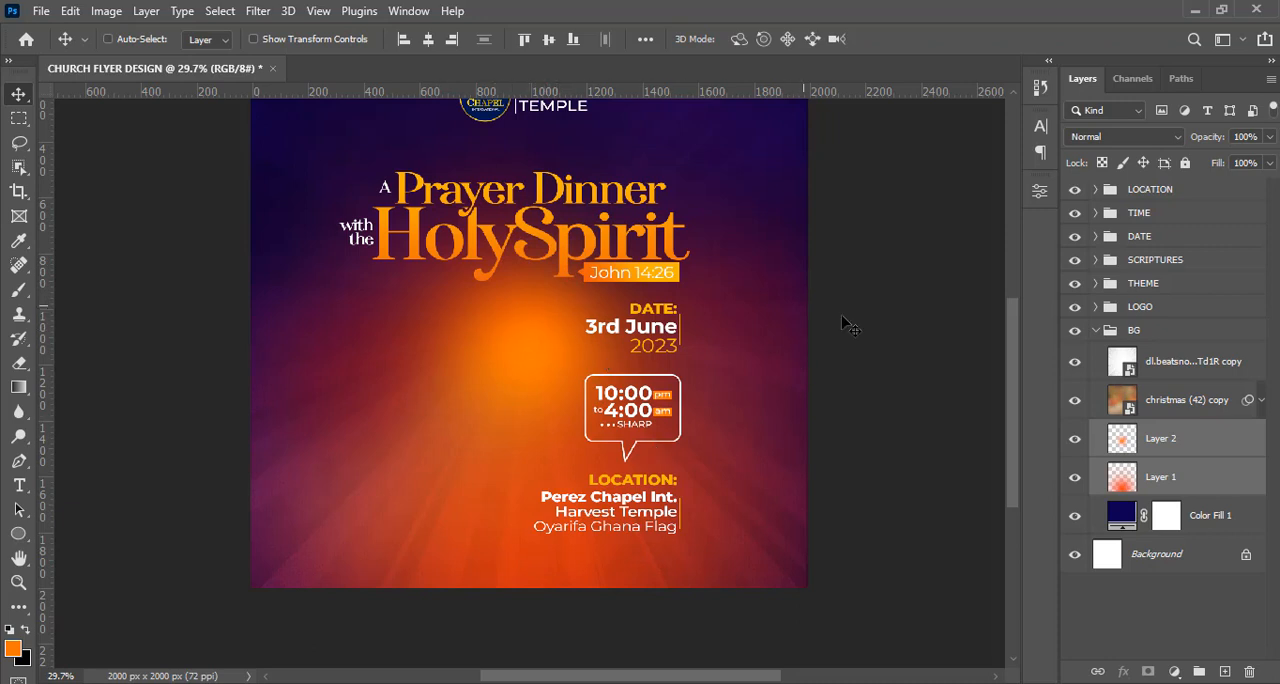
left_click(1097, 332)
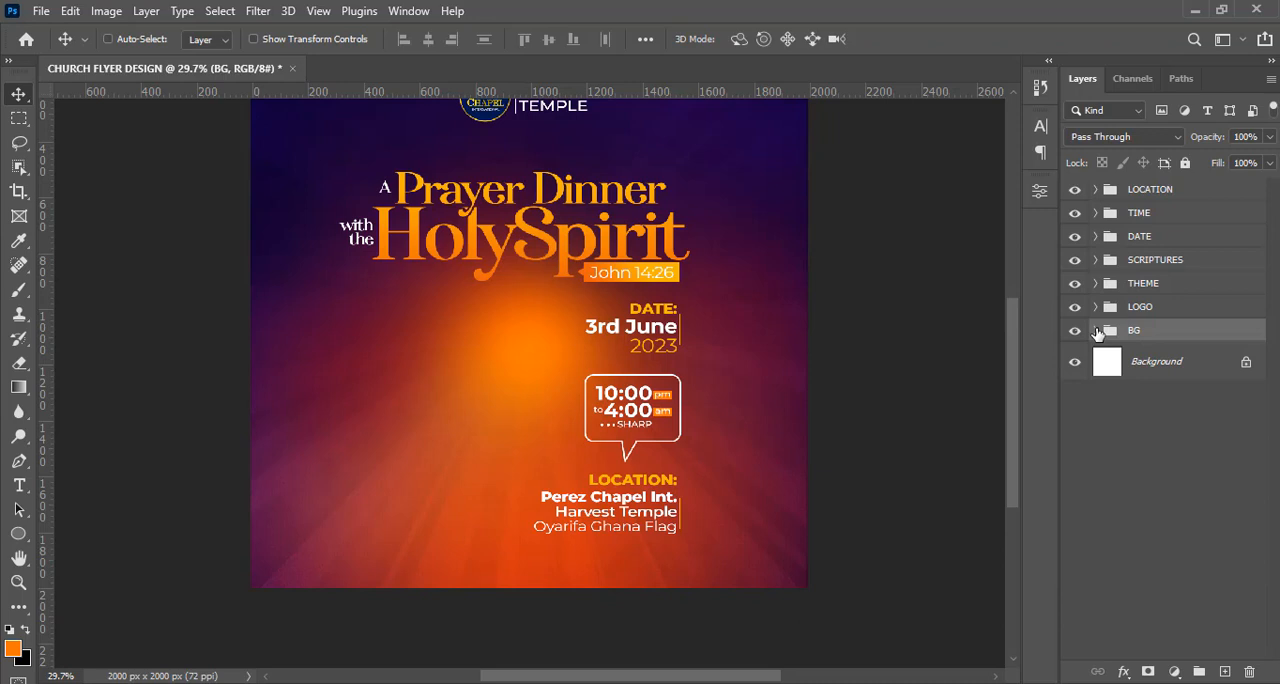
Place the cut-out photo of the man in the blue suit above the LOCATION group.
left_click(1133, 197)
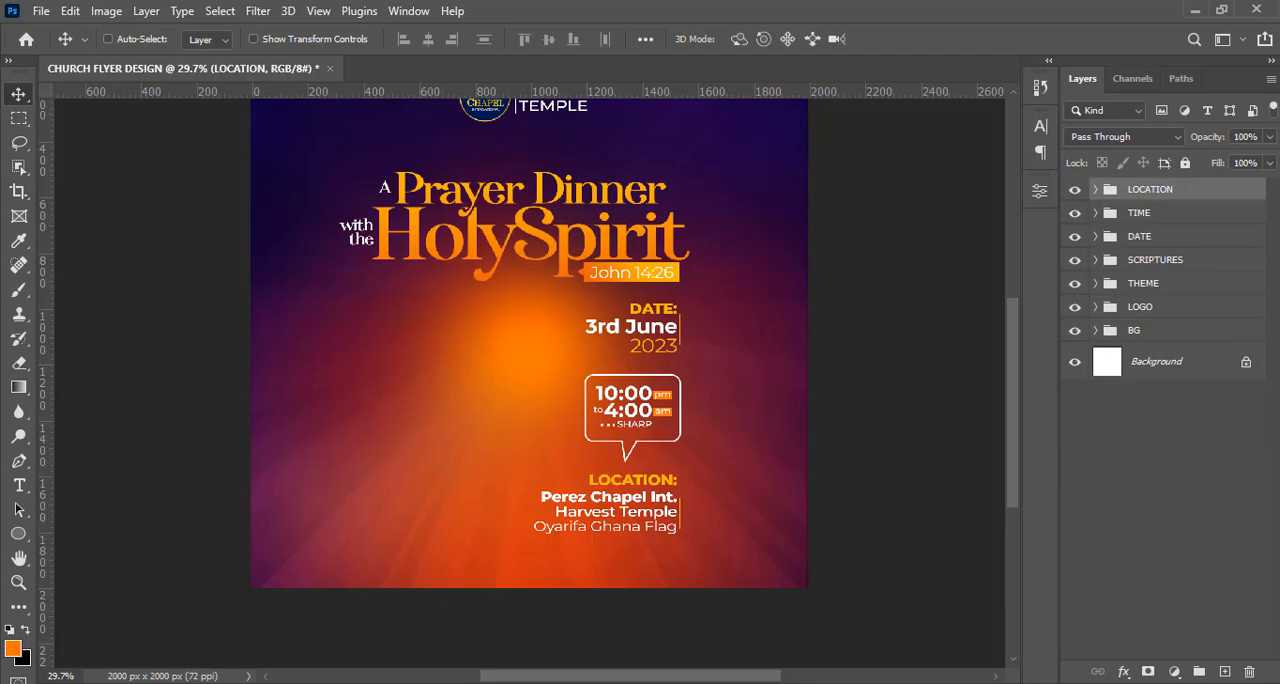
left_click(453, 683)
left_click_drag(328, 255, 476, 486)
Using the guides, enlarge the man's photo proportionally and position it on the flyer's bottom edge, left of the event details.
key("ctrl+semicolon")
left_click_drag(535, 325, 549, 306)
left_click_drag(480, 452, 463, 441)
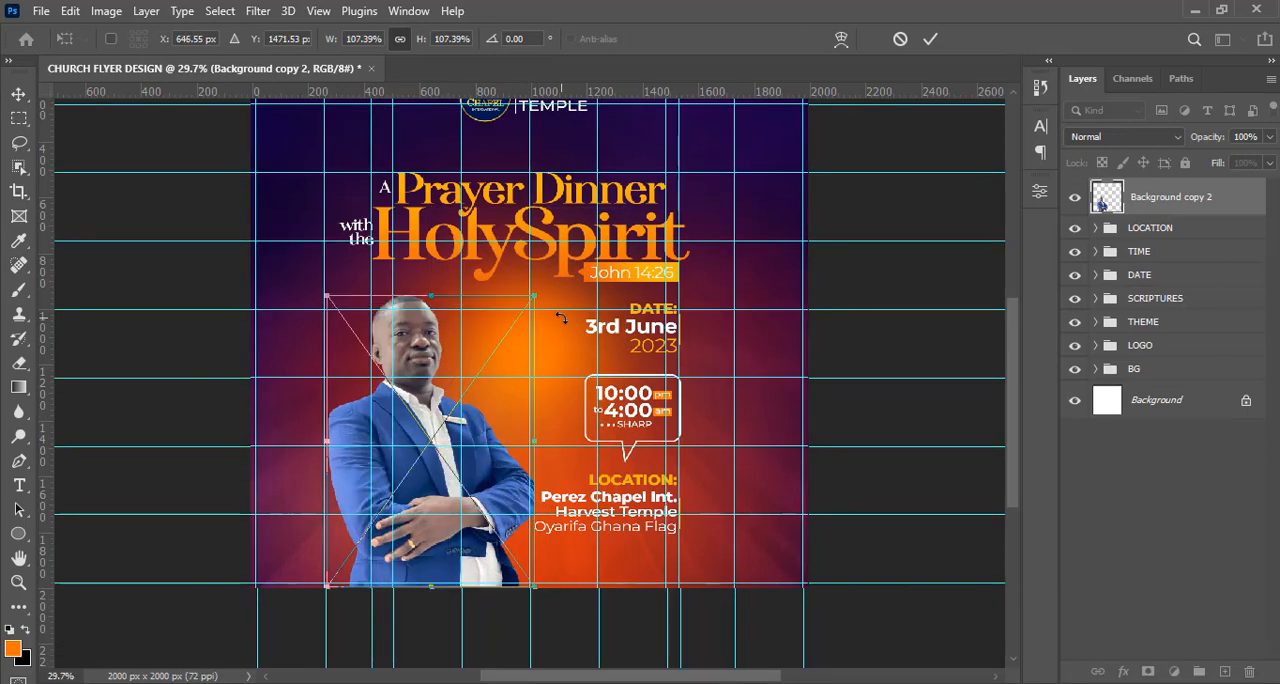
left_click_drag(533, 297, 543, 284)
key("shift+Left")
key("shift+Left")
key("shift+Left")
key("Return")
key("ctrl+semicolon")
Add a Curves adjustment clipped to the man's photo, moving the black point inward and raising the midtones slightly.
key("ctrl+minus")
key("ctrl+minus")
key("ctrl+equal")
left_click(1173, 673)
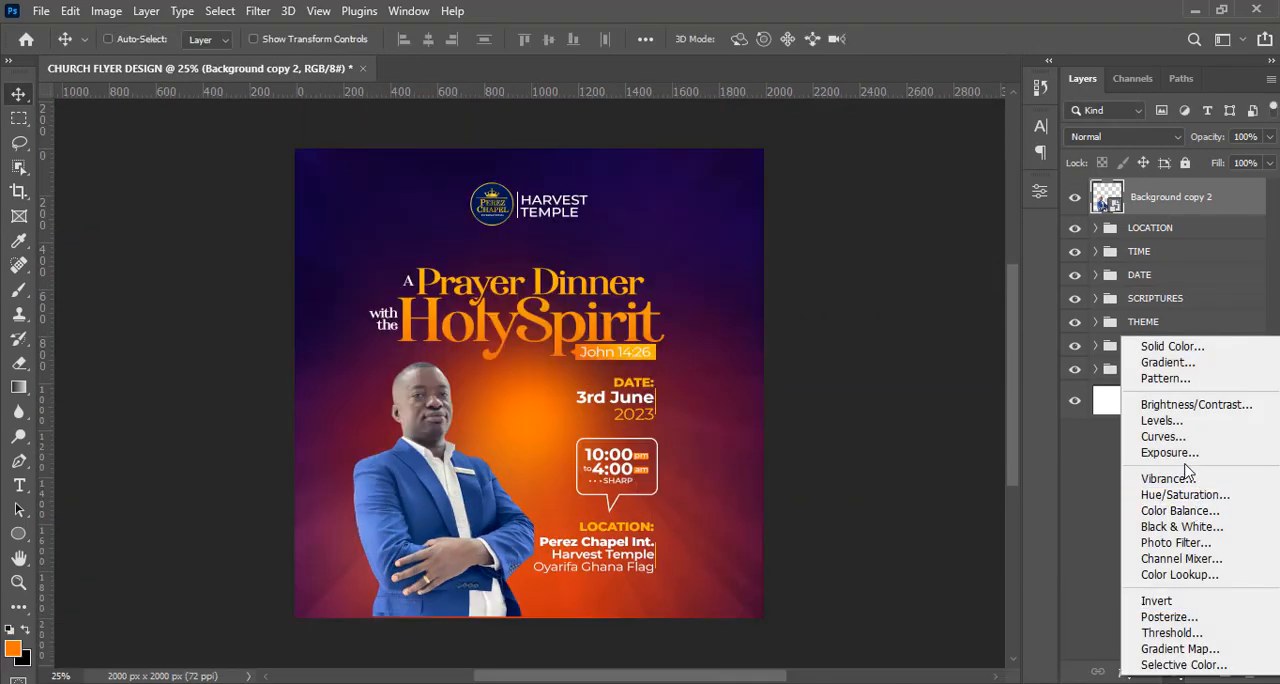
left_click(1165, 436)
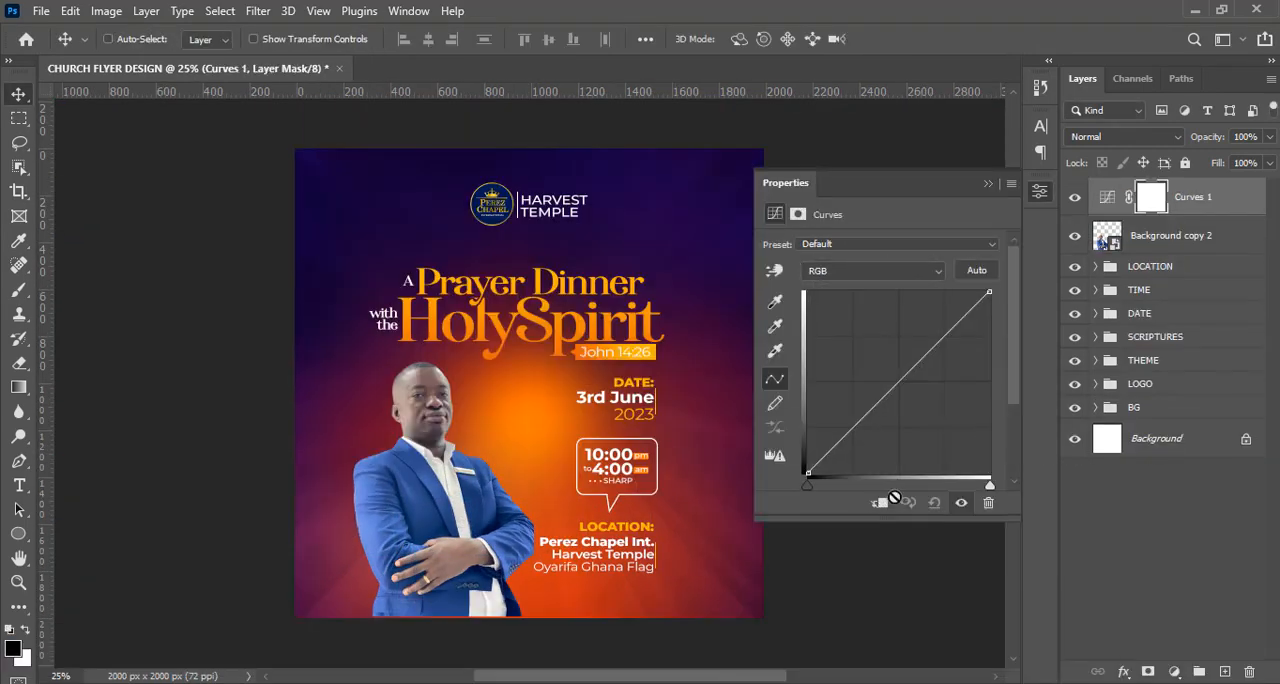
left_click_drag(809, 486, 823, 490)
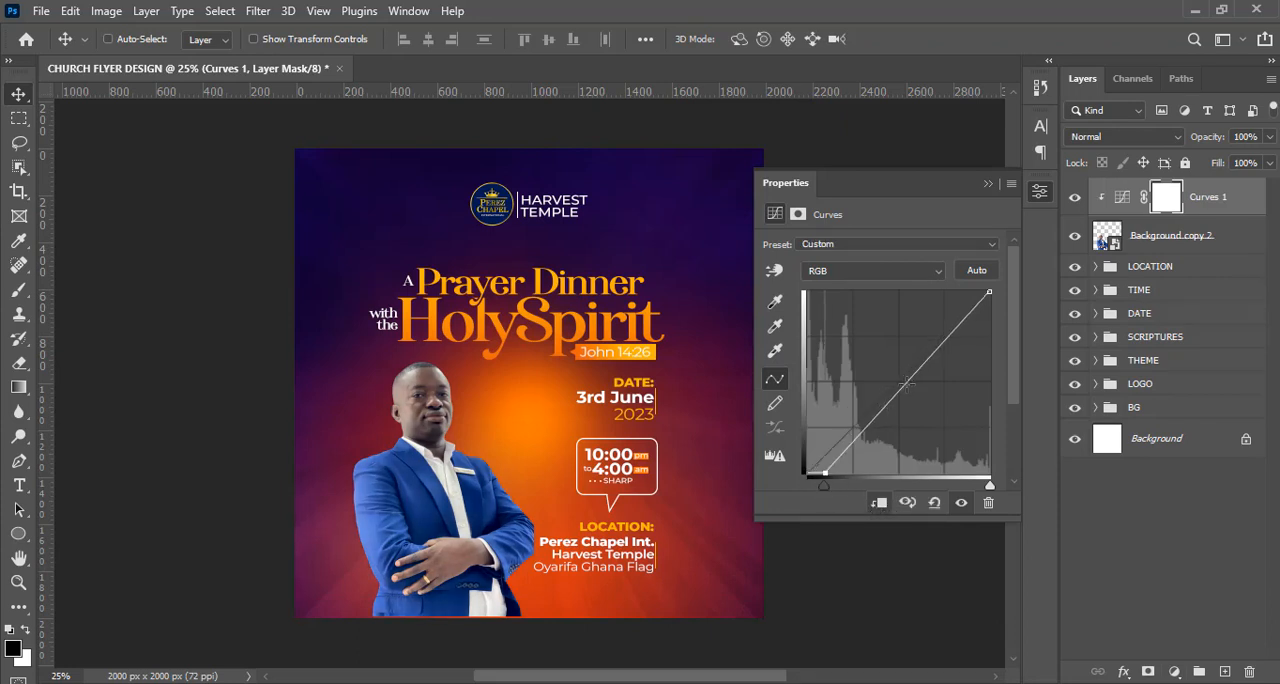
left_click_drag(903, 381, 895, 372)
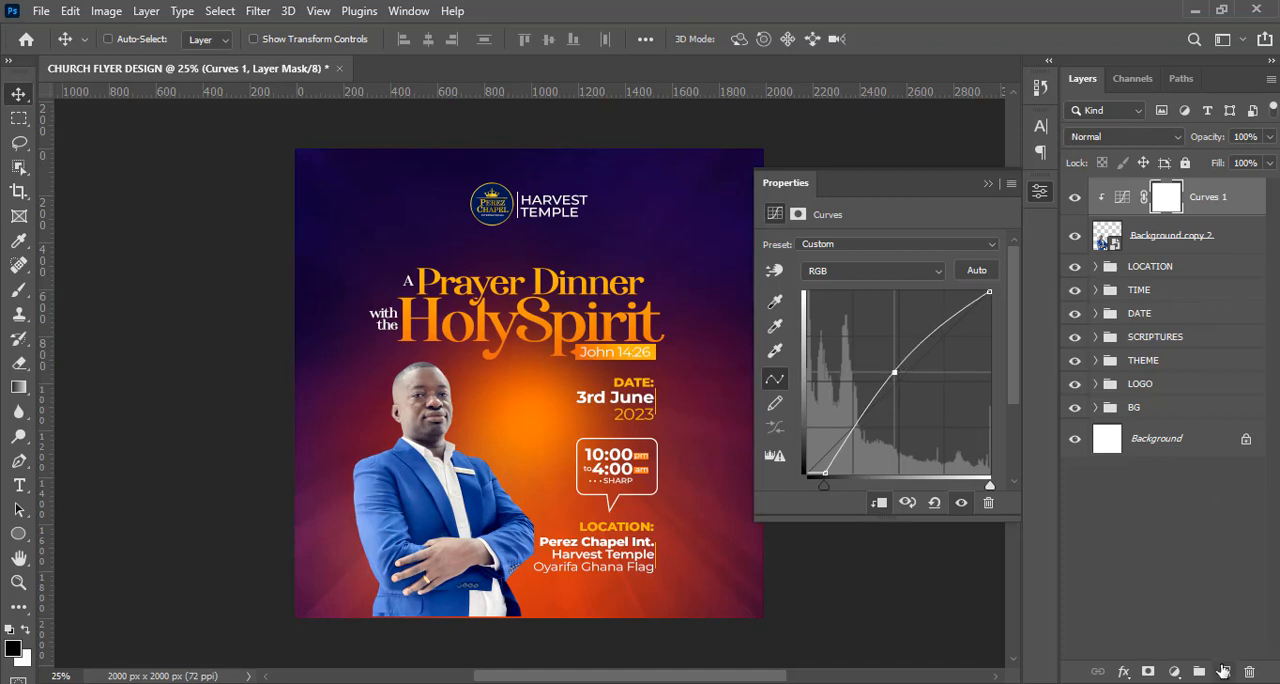
Add a new layer above Curves 1 and clip it to the man's photo.
left_click(1224, 671)
right_click(1122, 216)
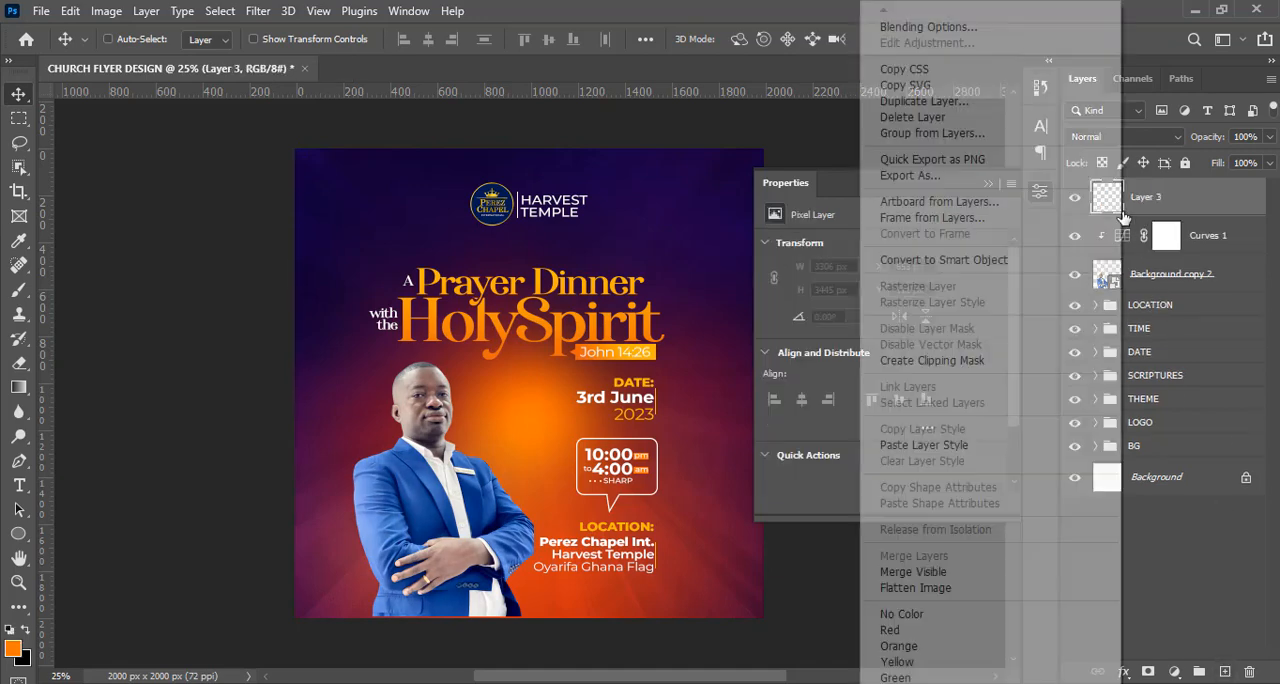
left_click(903, 366)
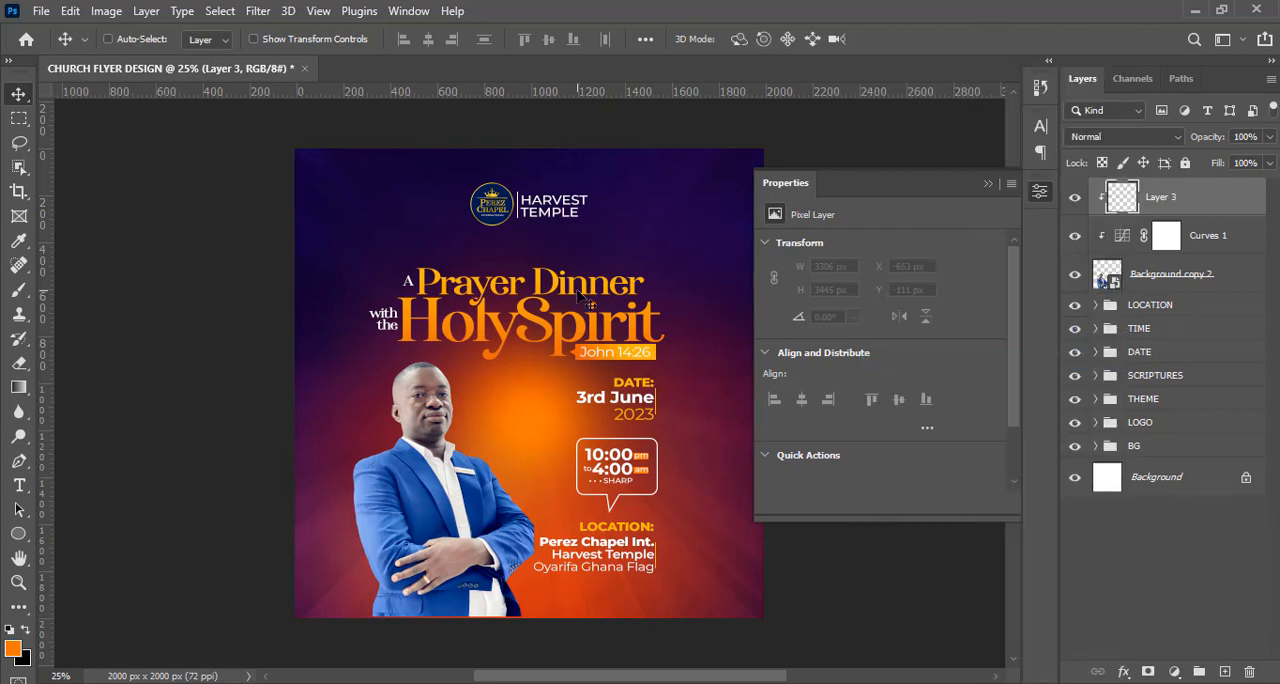
Using a 200 px soft round brush and orange sampled from the background glow, paint along the man's face and shoulder on the glow side.
key("alt")
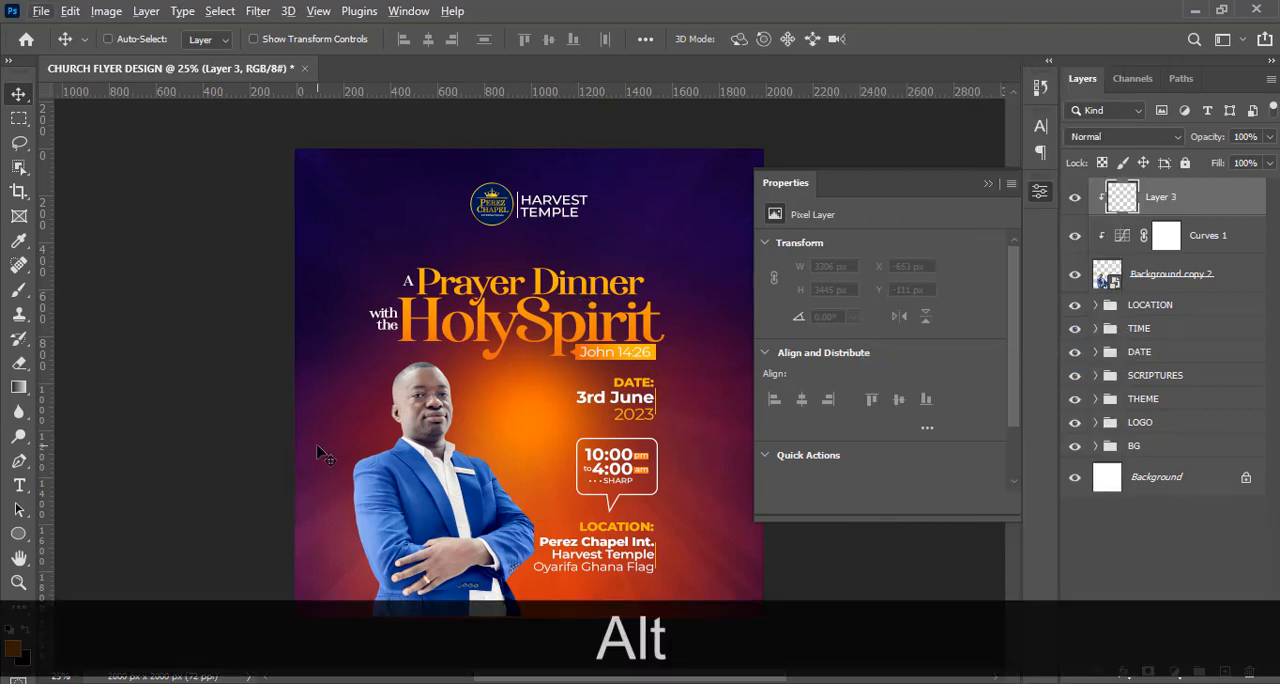
left_click(19, 290)
key("alt")
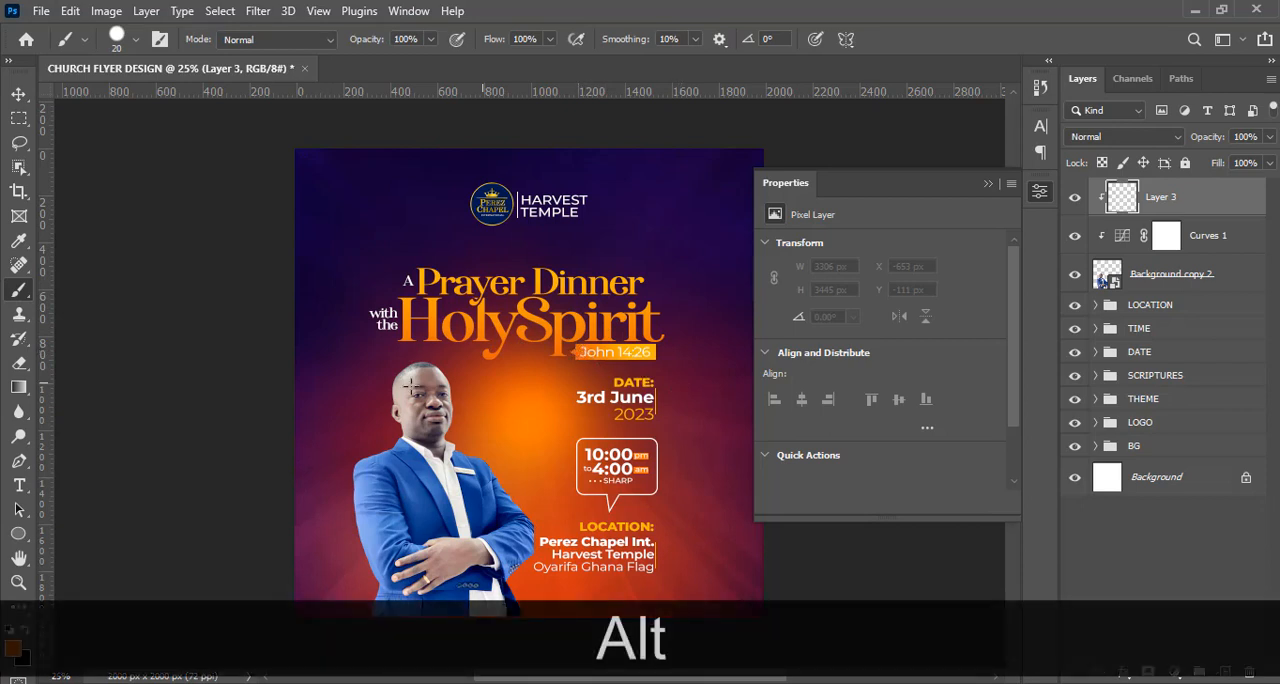
key("Caps_Lock")
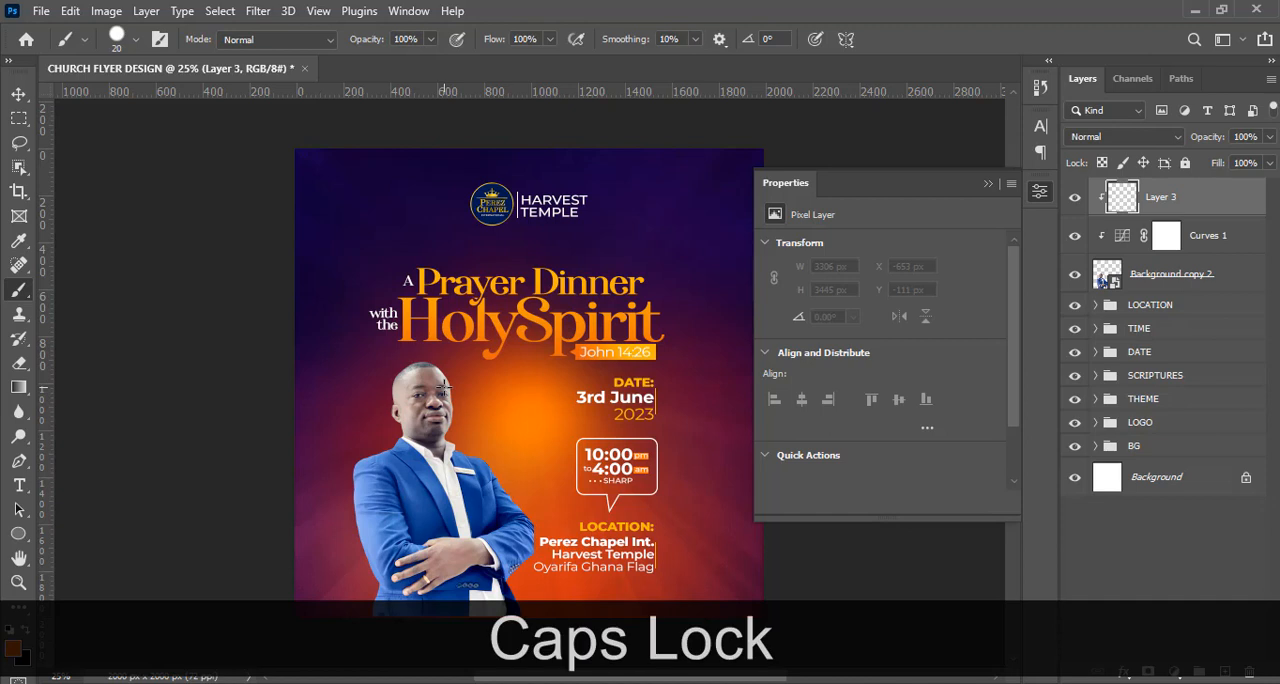
left_click(136, 40)
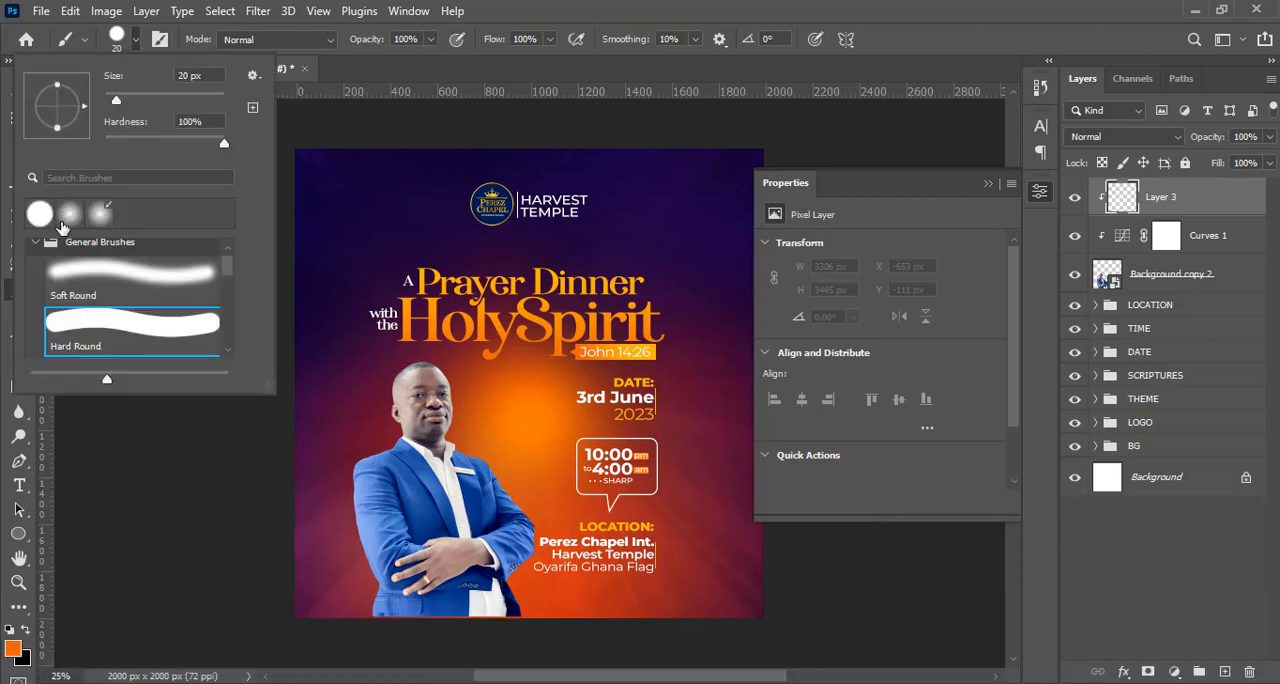
left_click(68, 219)
left_click(578, 7)
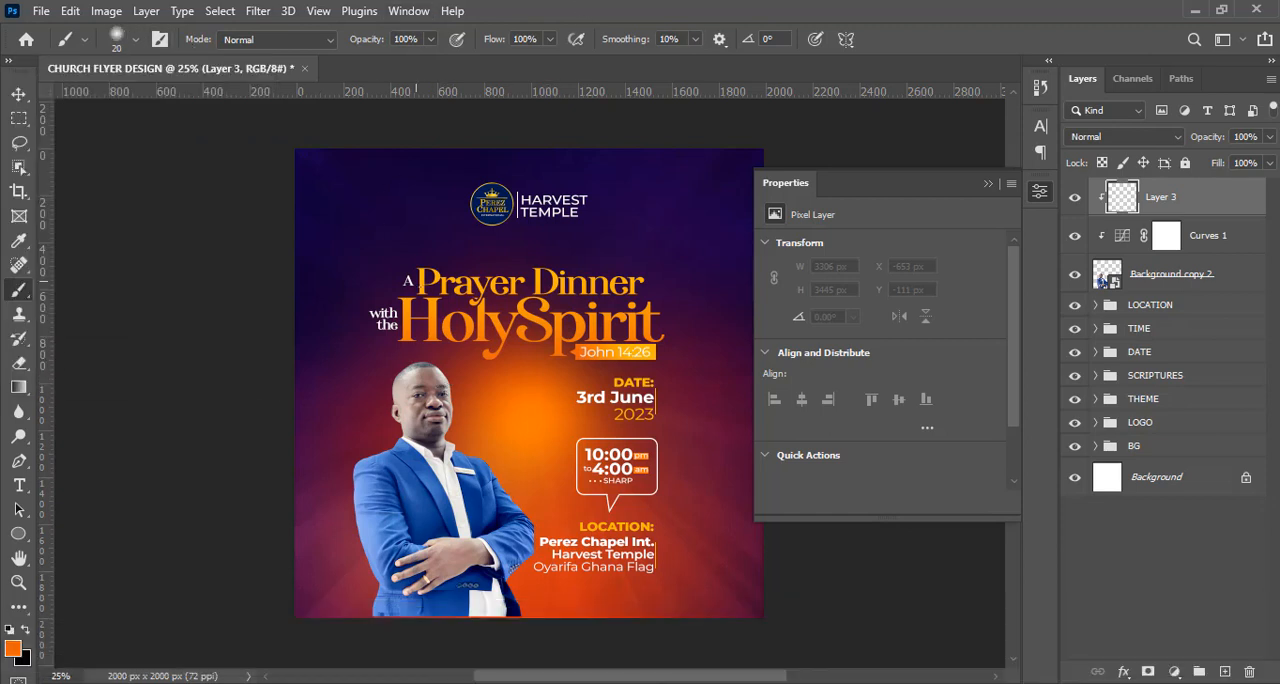
key("bracketright")
key("bracketright")
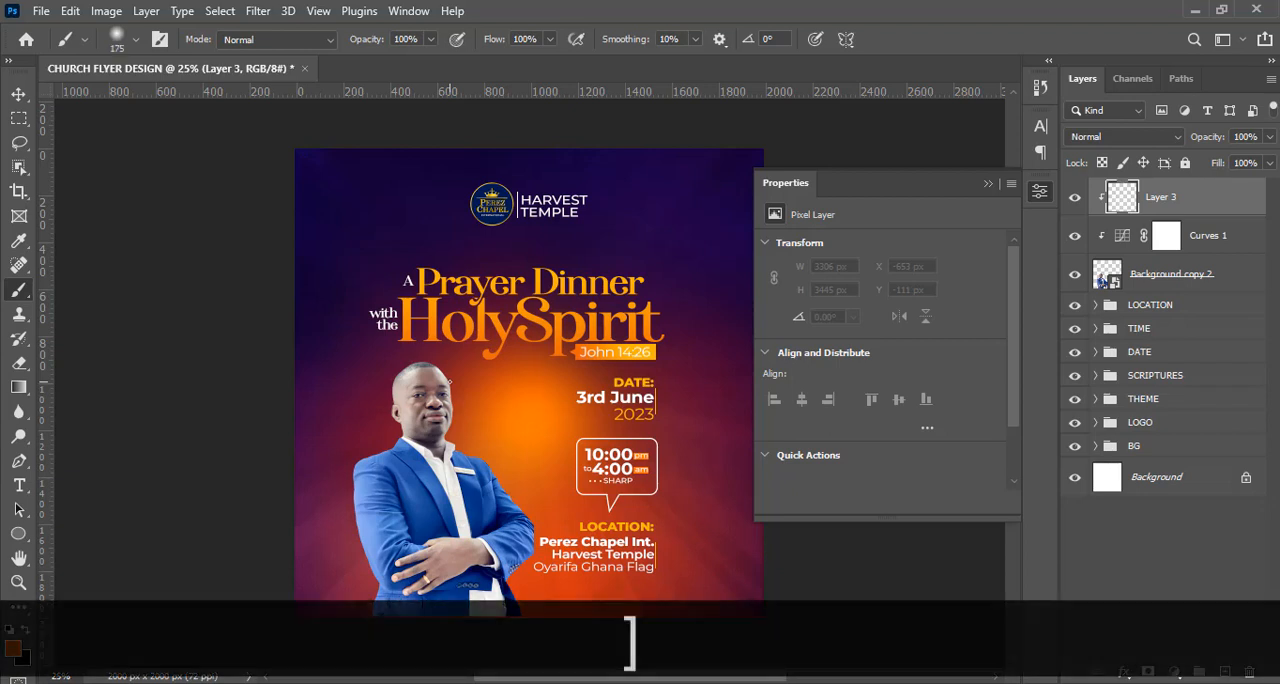
key("bracketright")
key("bracketright")
key("bracketright")
key("bracketright")
key("bracketright")
key("bracketright")
key("bracketright")
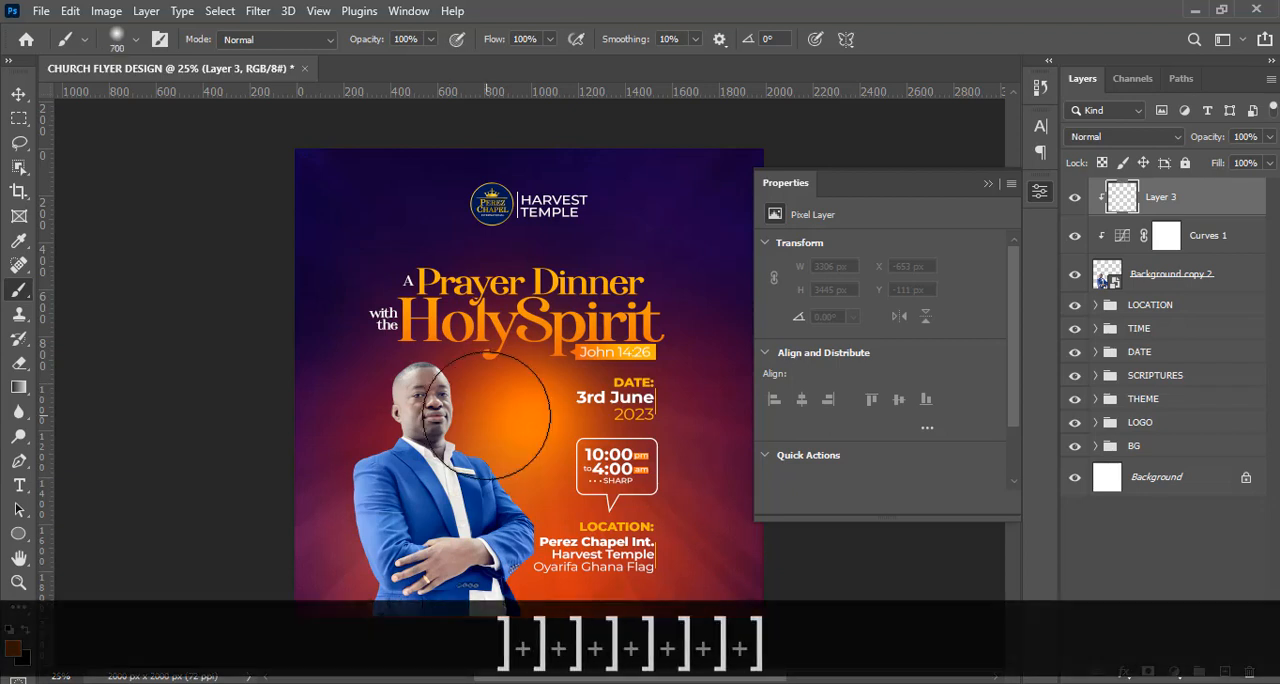
key("bracketleft")
key("bracketleft")
key("bracketleft")
key("bracketleft")
key("bracketleft")
key("bracketleft")
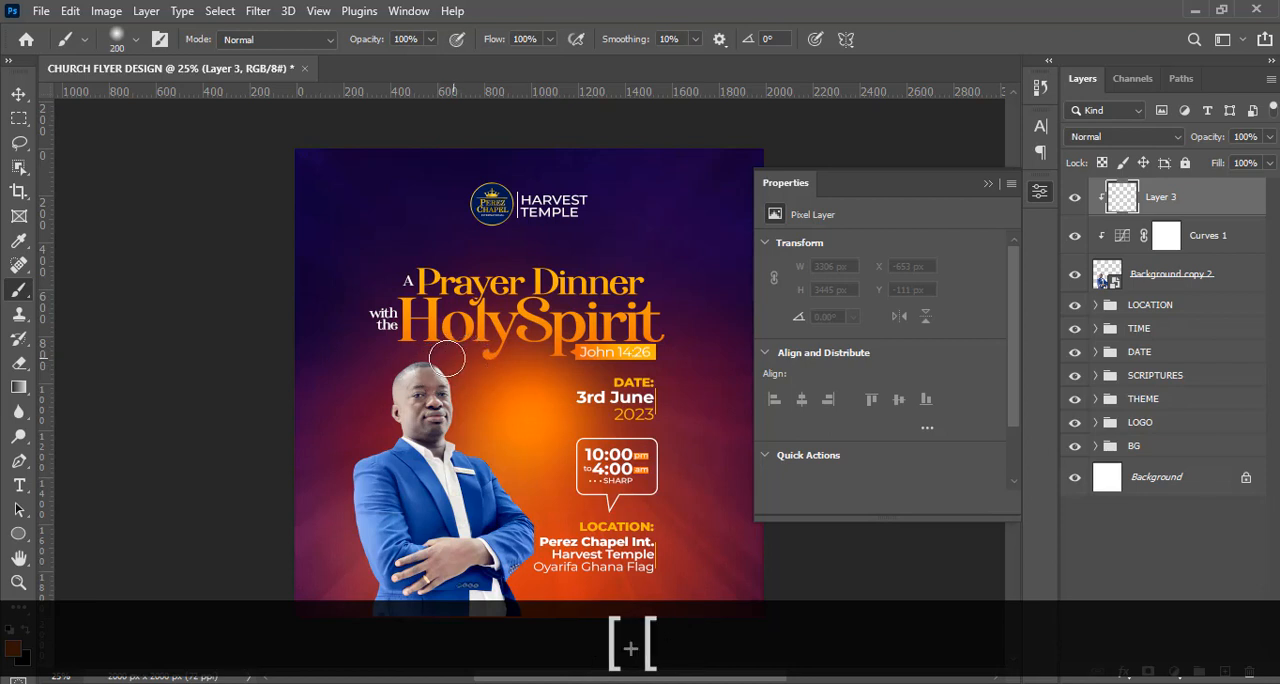
mouse_move(449, 421)
left_mouse_down()
mouse_move(451, 440)
mouse_move(482, 458)
left_mouse_up()
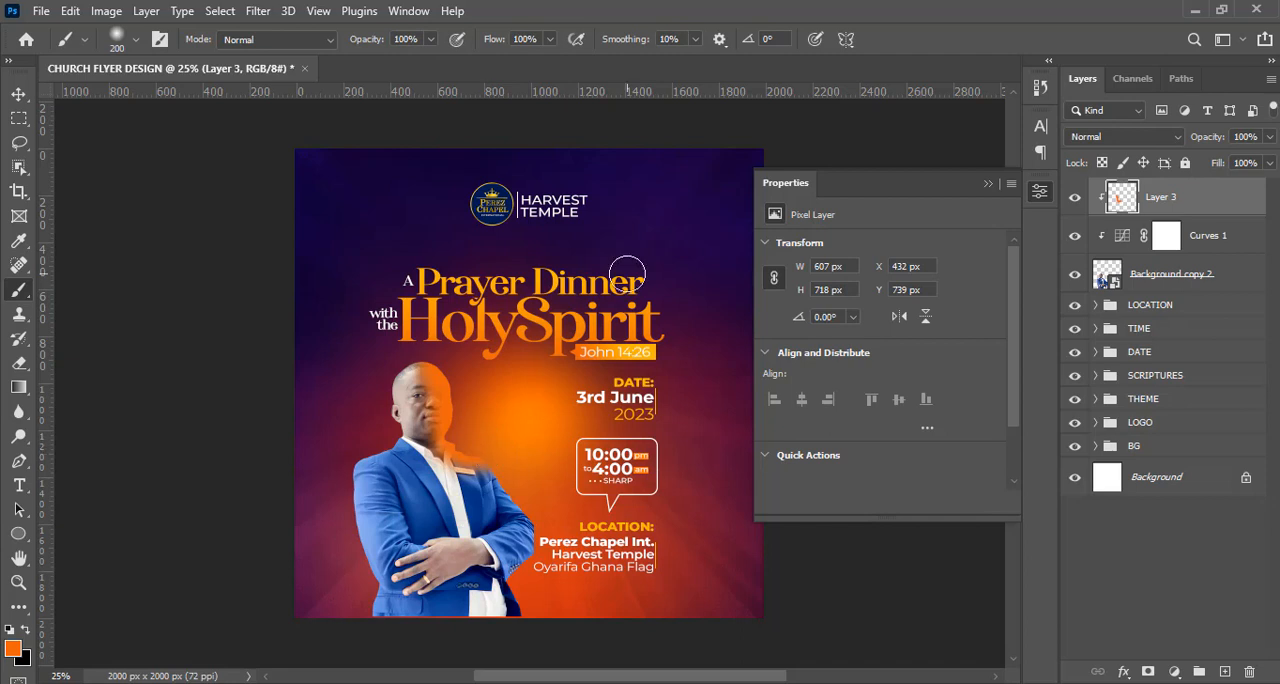
Blend the orange paint on Layer 3 with Vivid Light at 22% opacity.
left_click(1122, 140)
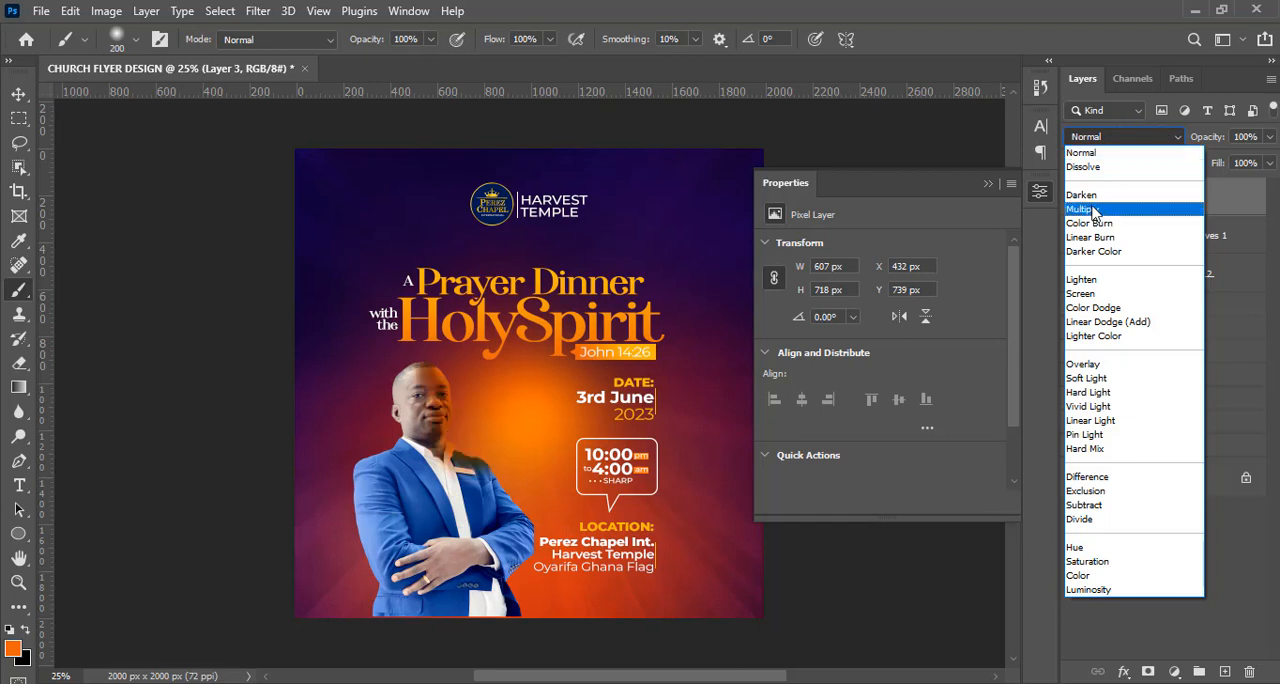
left_click(1088, 407)
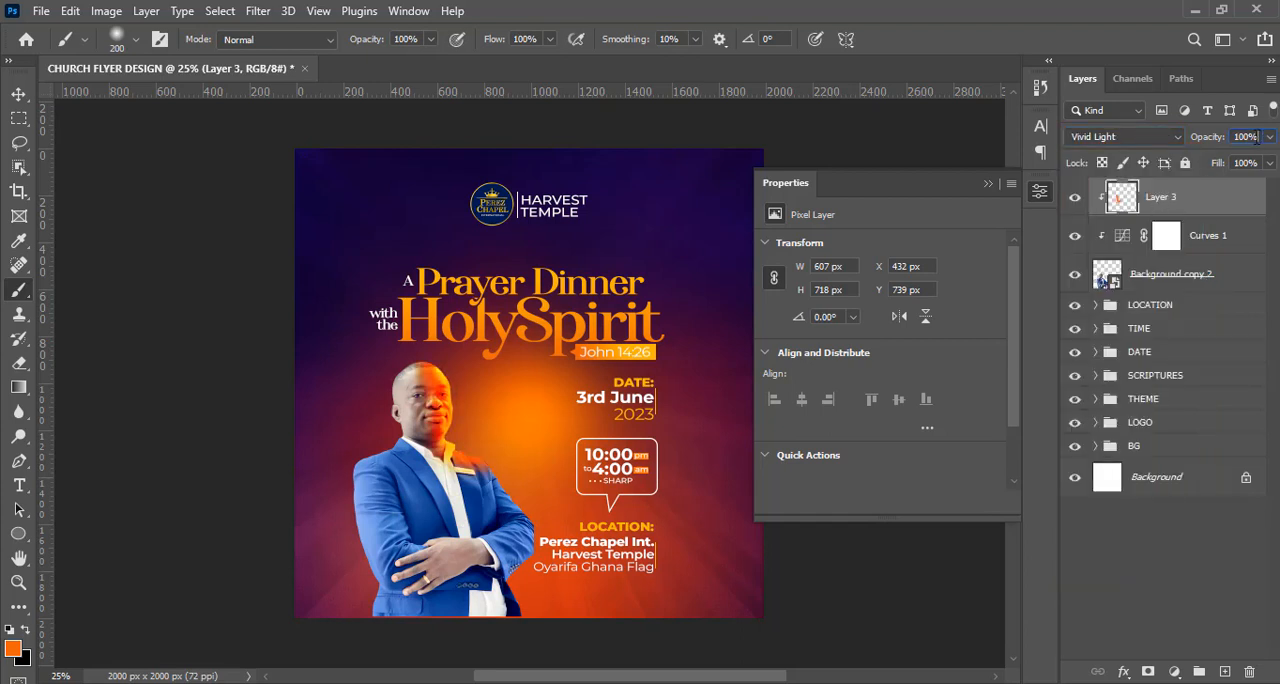
left_click(1255, 137)
type("22")
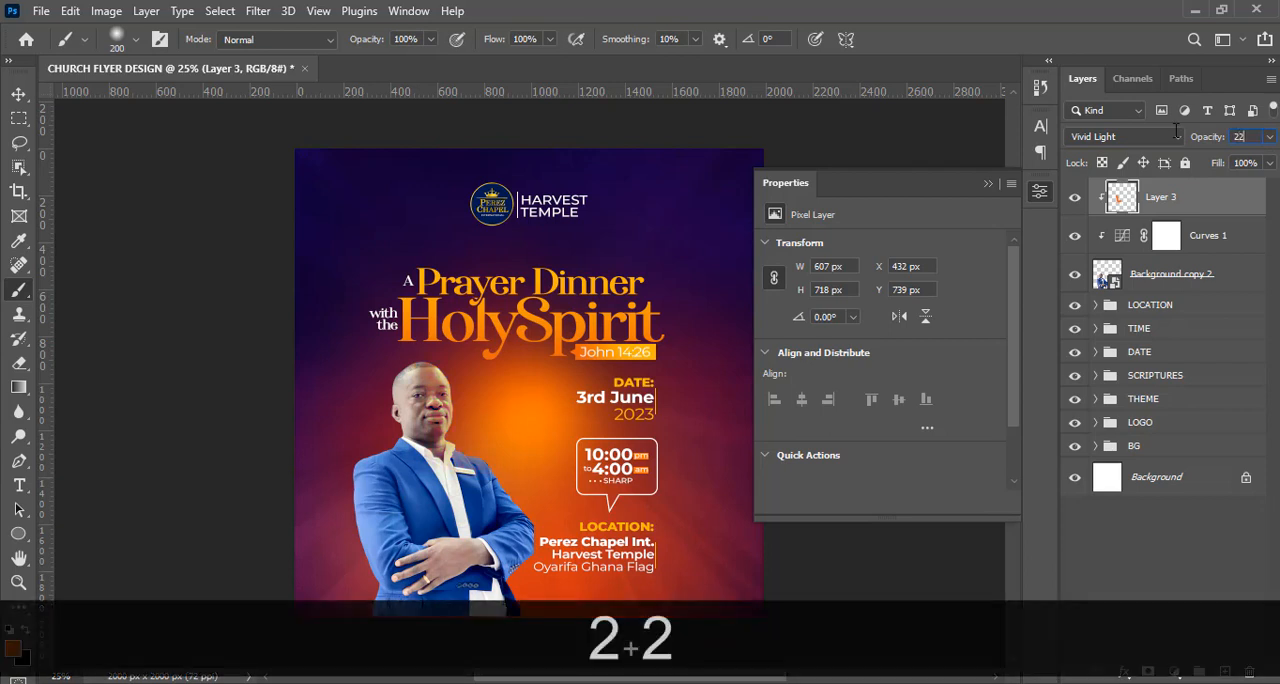
key("Return")
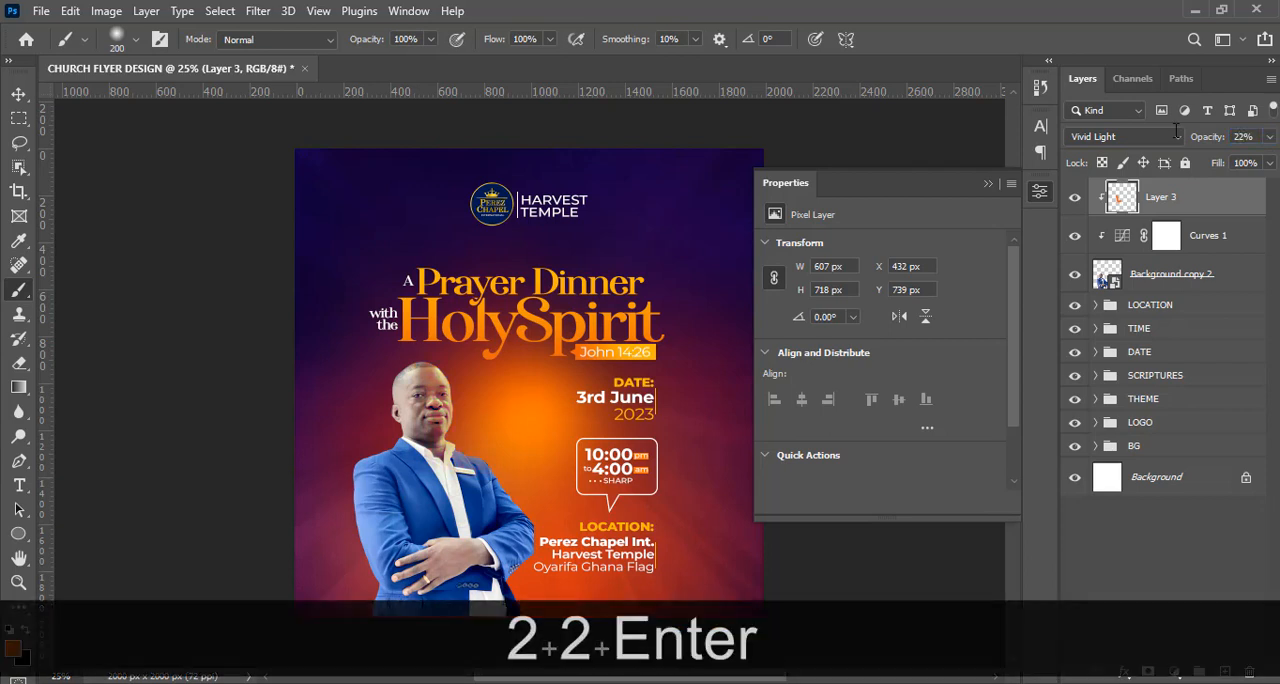
left_click(991, 183)
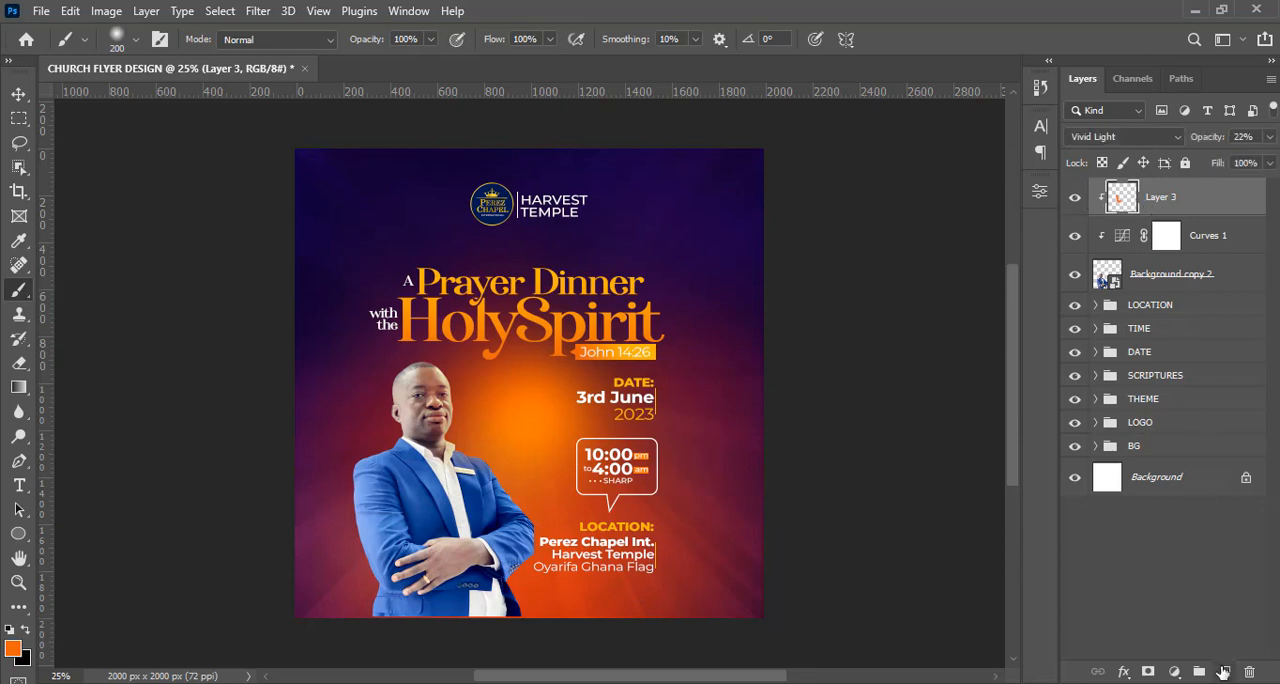
Add another clipped layer above Layer 3 and paint suit-sampled blue along the side of the man's head away from the glow.
left_click(1222, 672)
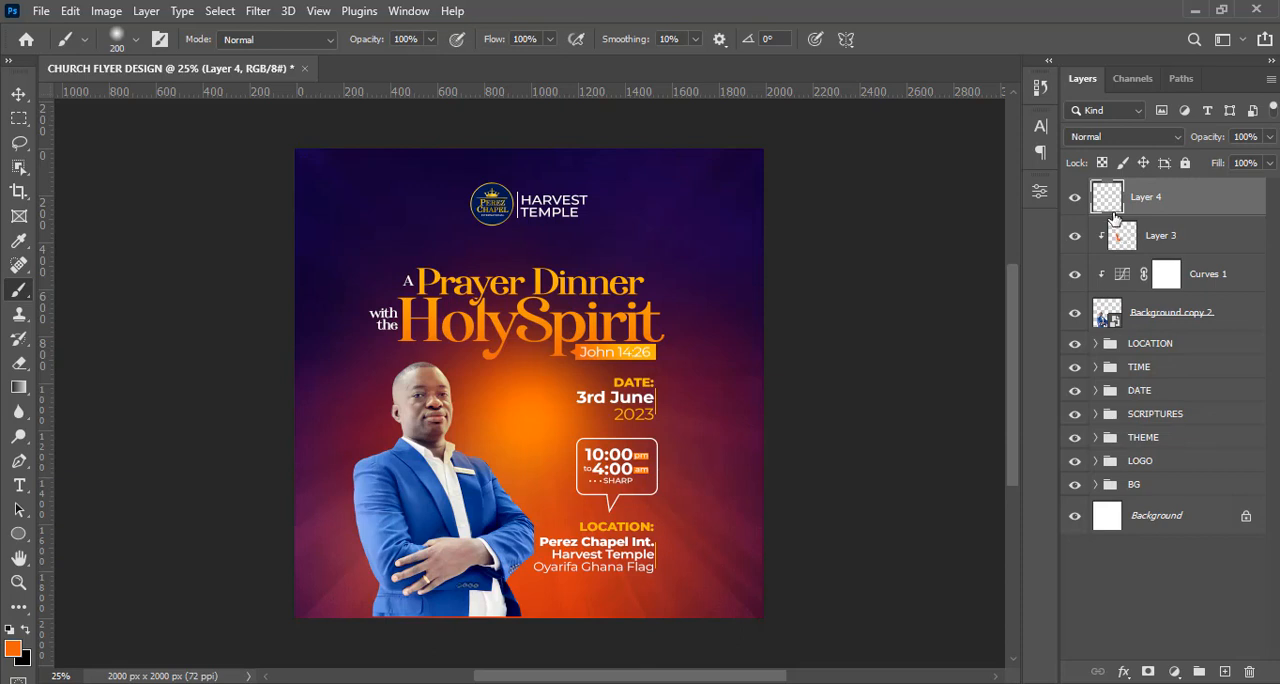
right_click(1115, 218)
left_click(961, 362)
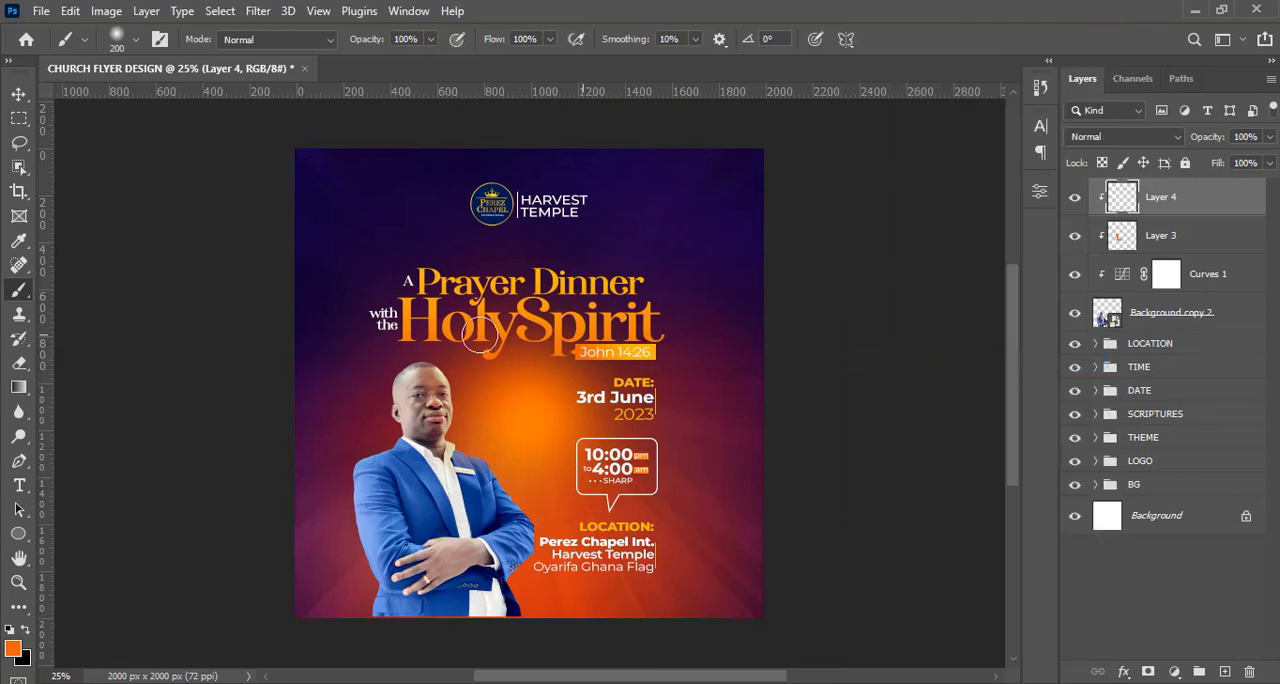
key("alt")
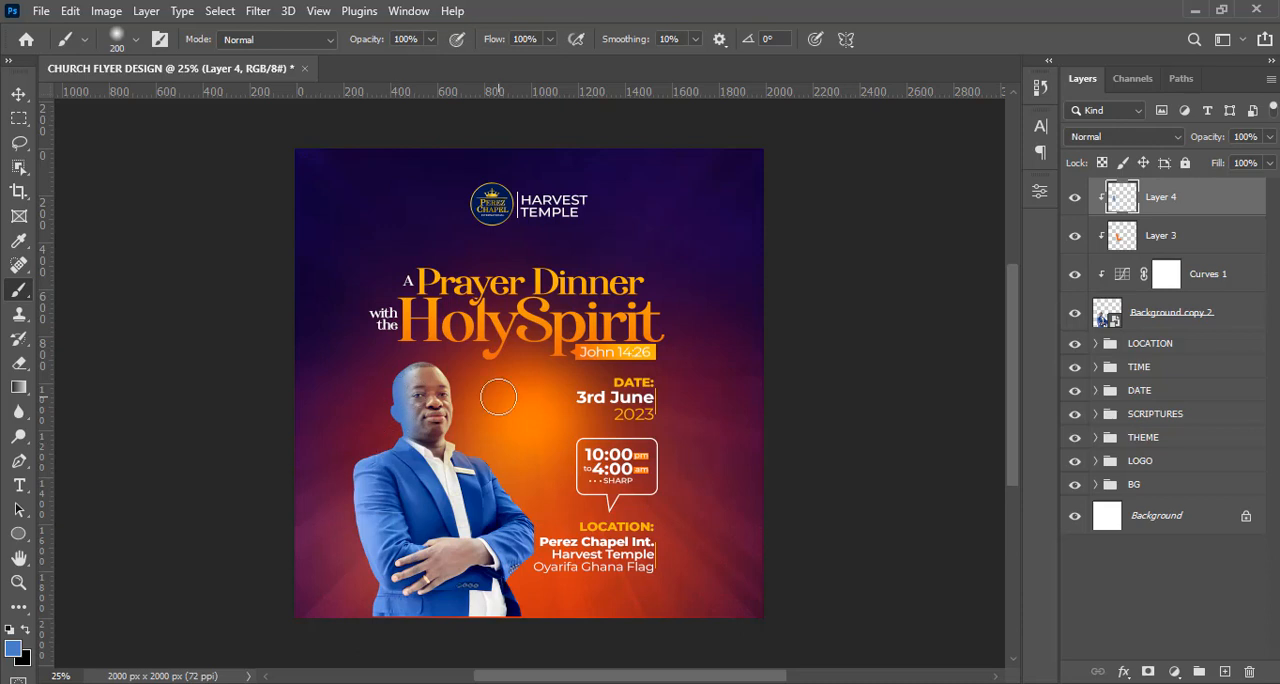
Set Layer 4, the blue paint layer, to Vivid Light with 22% opacity.
left_click(1117, 140)
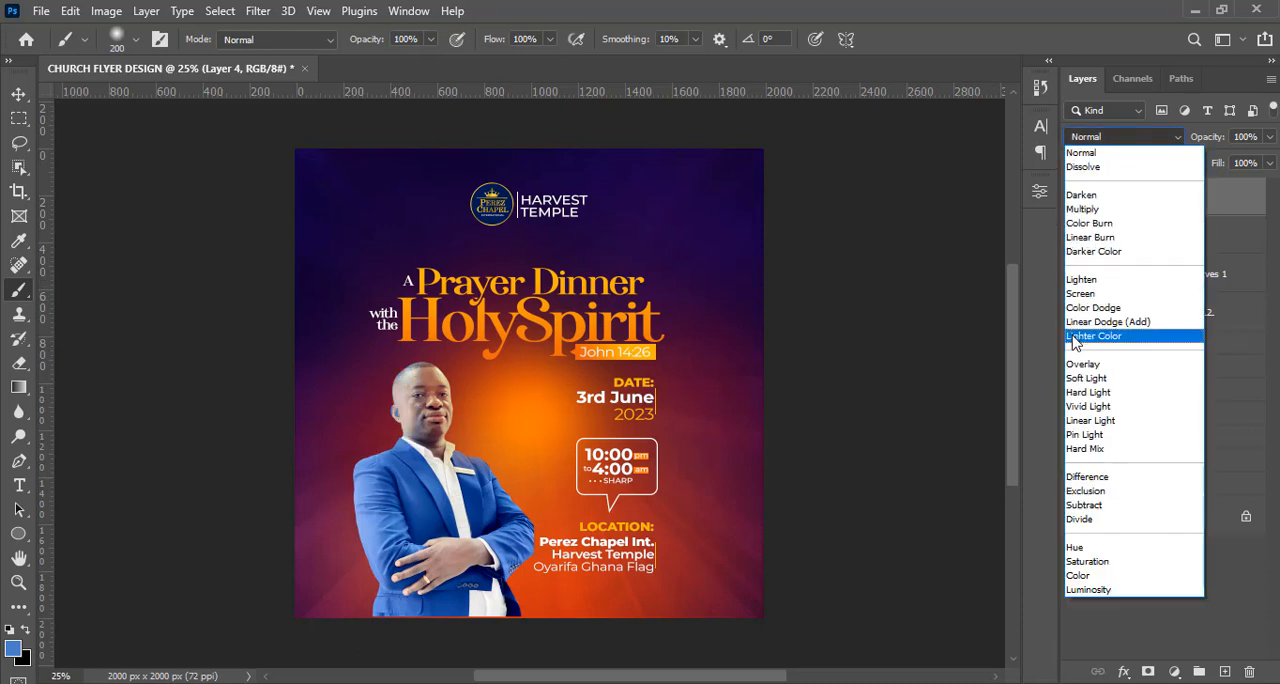
left_click(1072, 406)
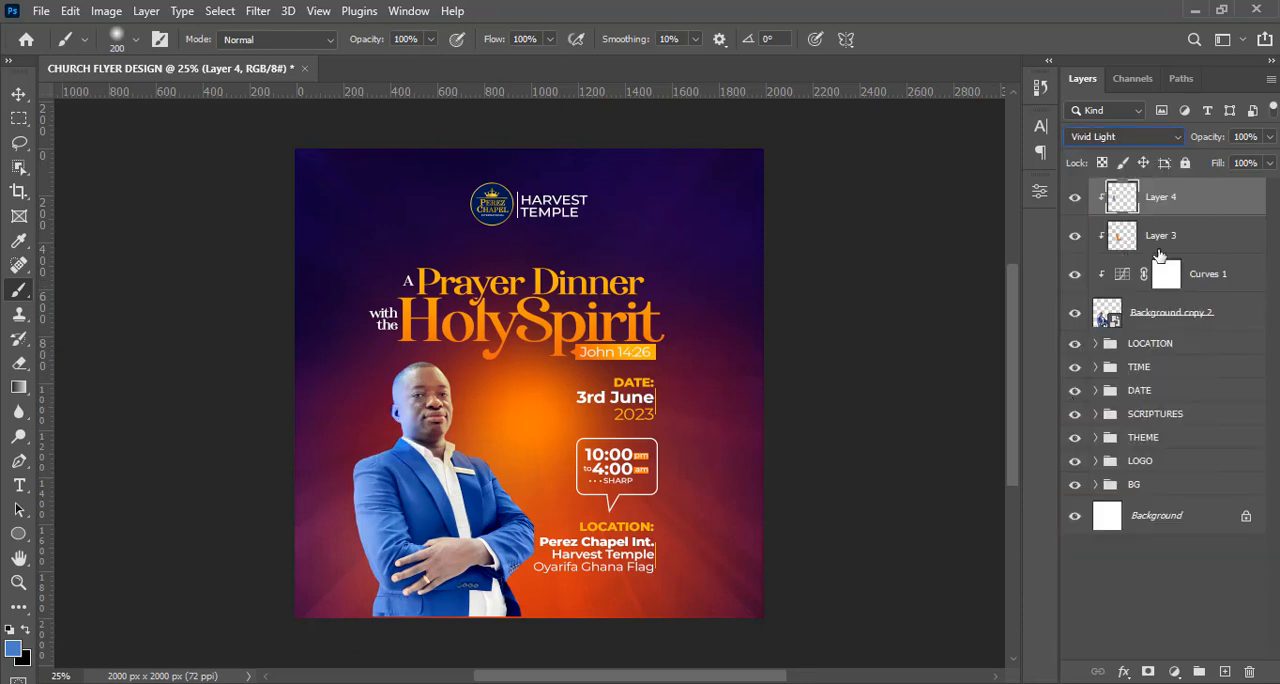
left_click(1258, 136)
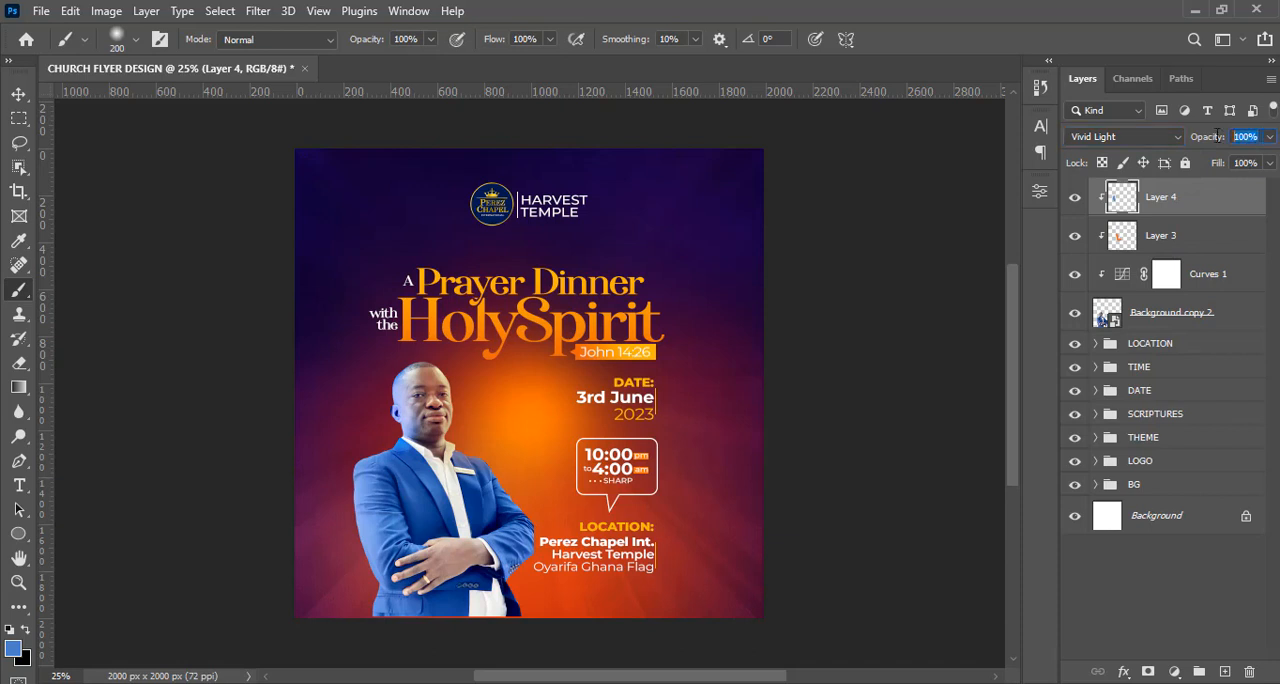
type("22")
key("Return")
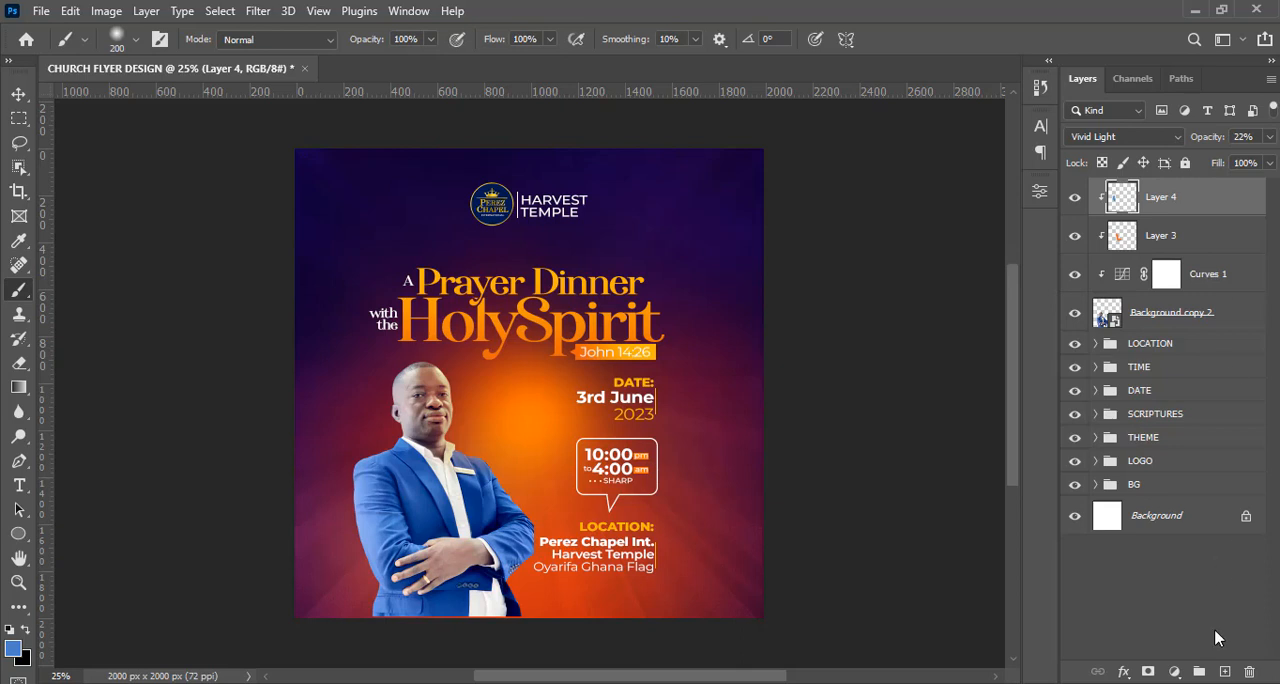
Add a second Curves adjustment clipped above Layer 4 and raise its midtones to brighten the man.
left_click(1174, 671)
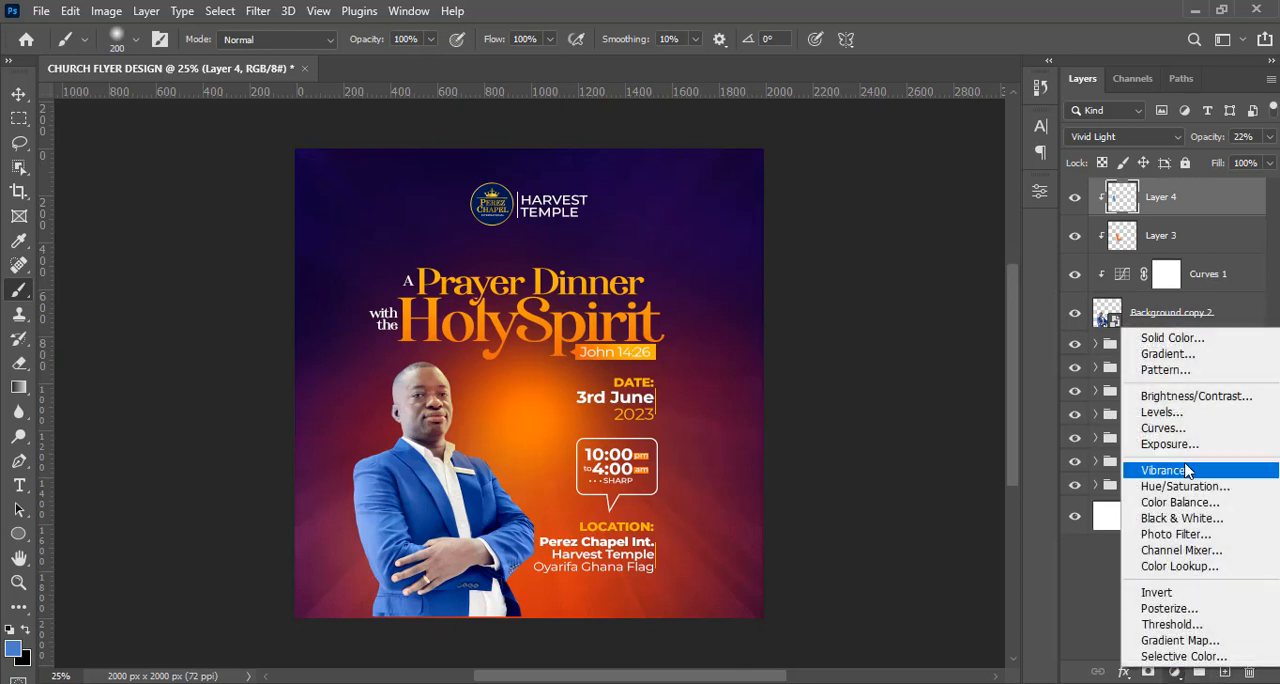
left_click(1180, 429)
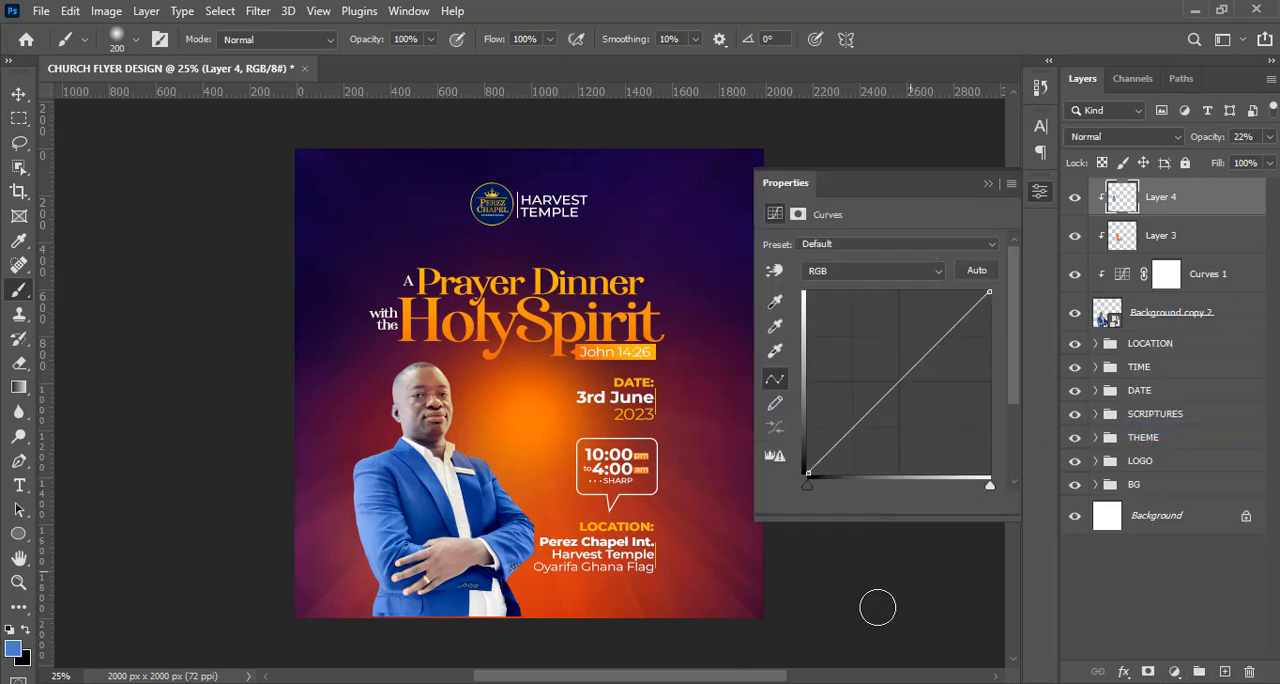
left_click(879, 502)
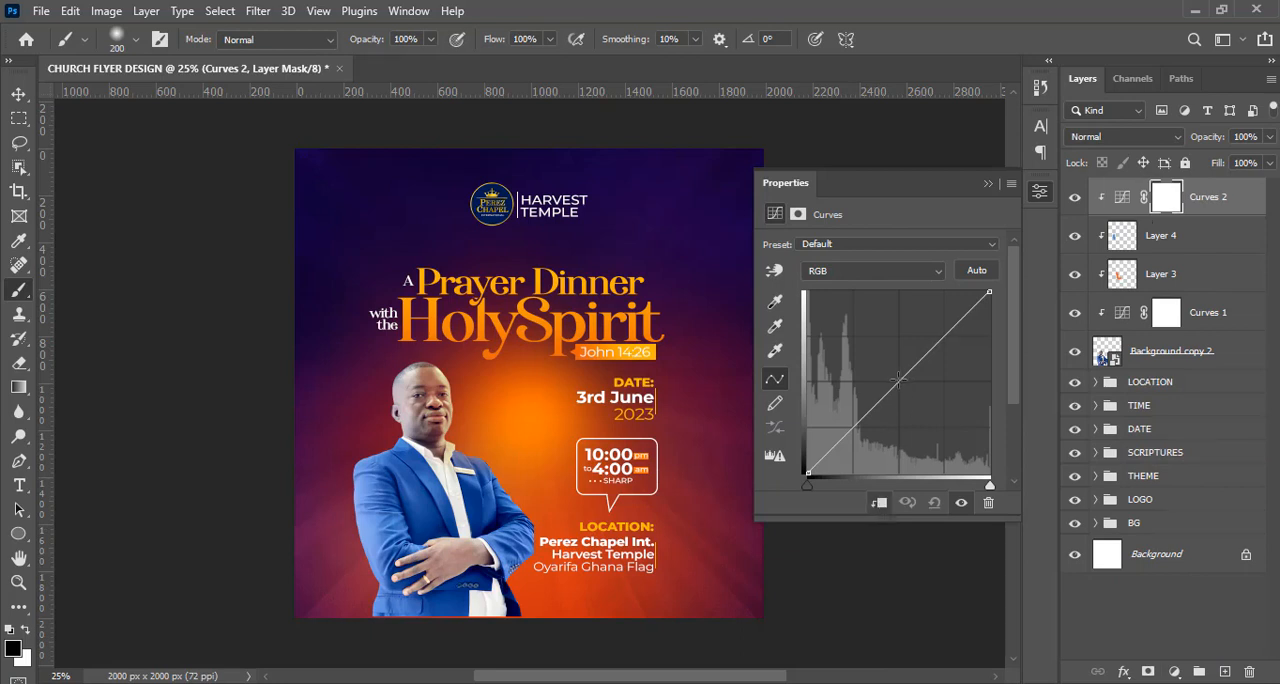
left_click(893, 379)
left_click_drag(893, 379, 884, 372)
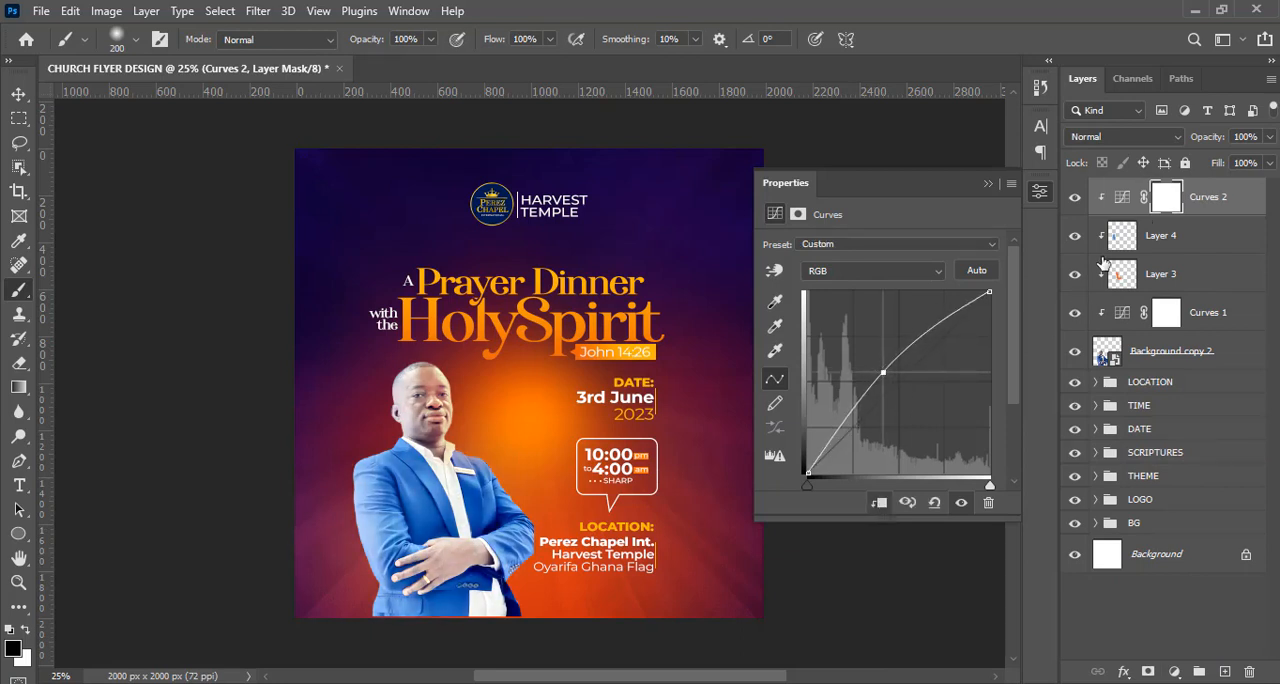
Invert the Curves 2 mask to black, set the layer's opacity to 45%, and paint white over the man's face to brighten it.
key("ctrl+i")
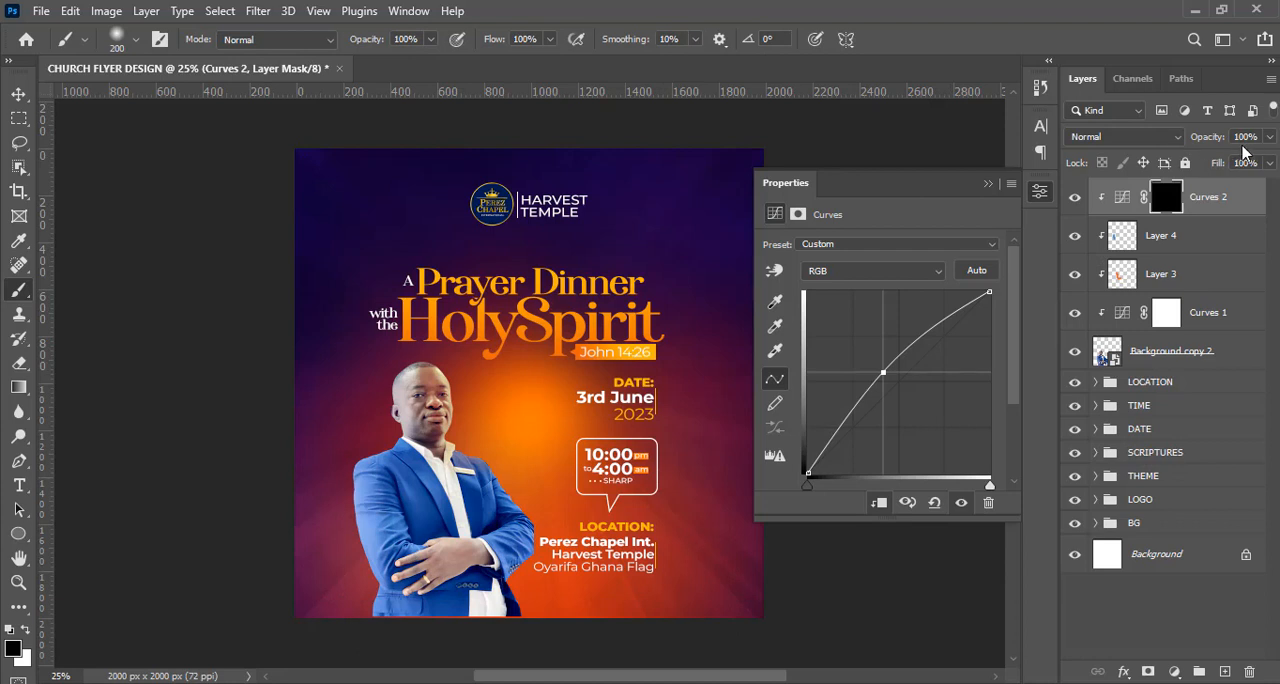
left_click(1270, 138)
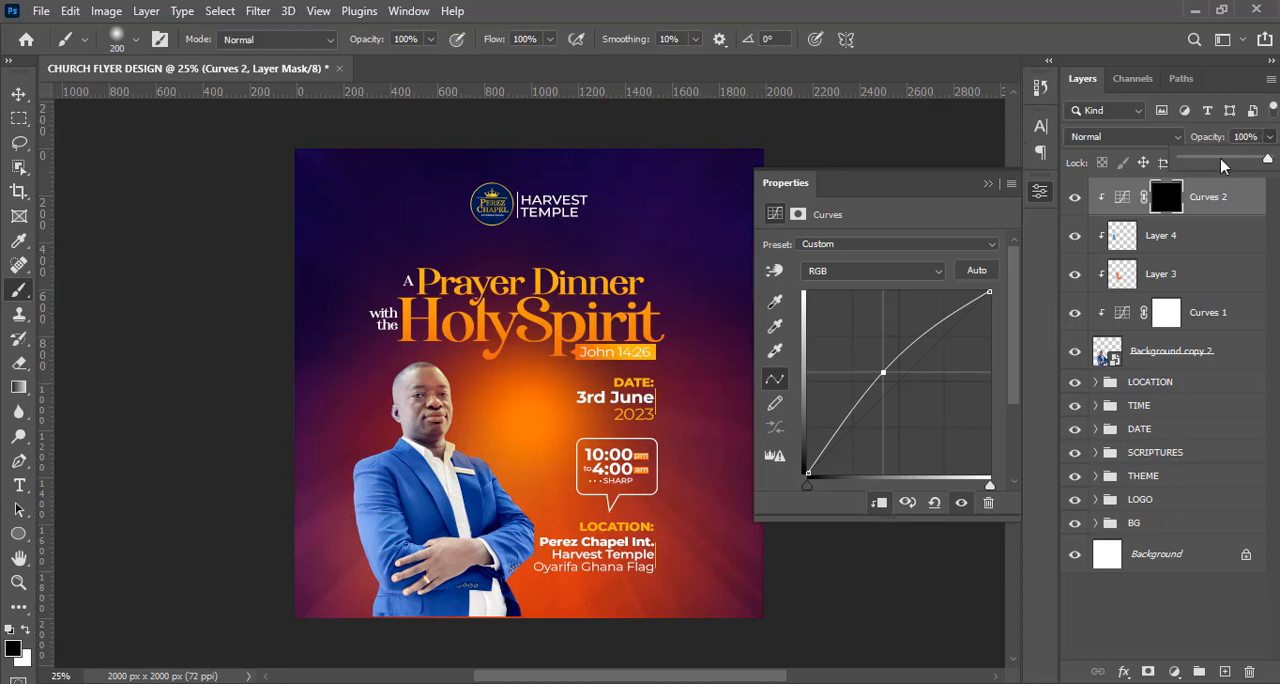
left_click(887, 5)
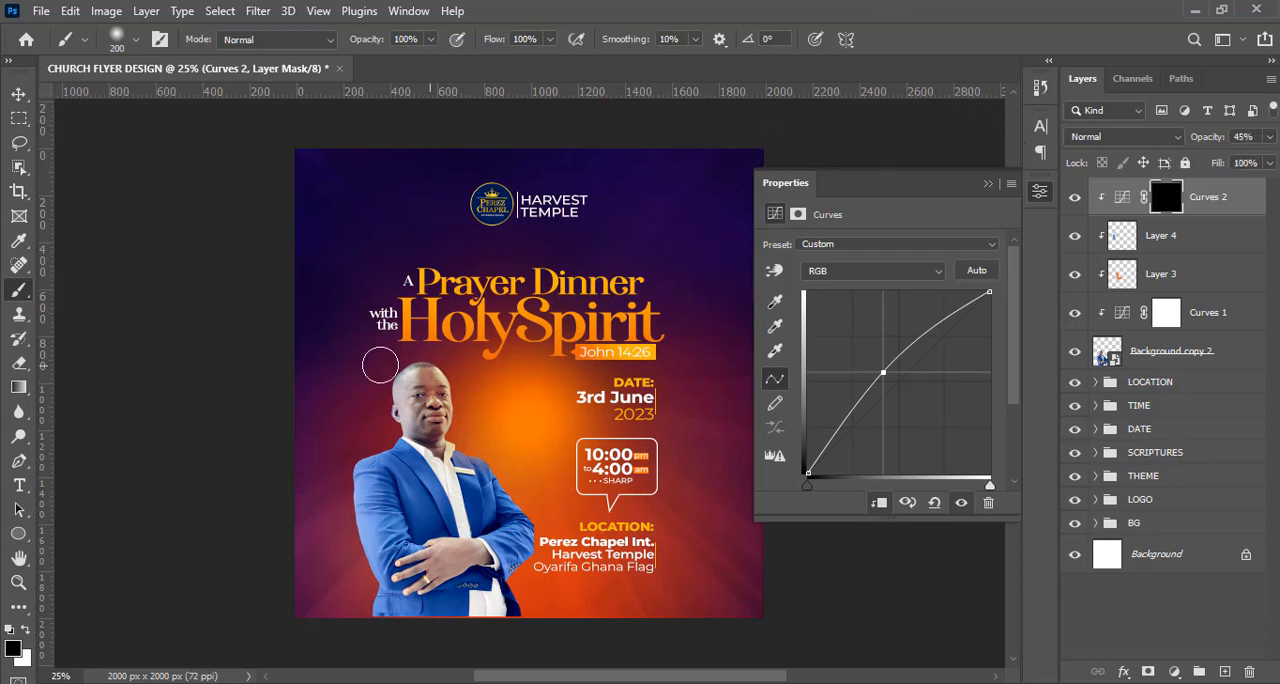
key("x")
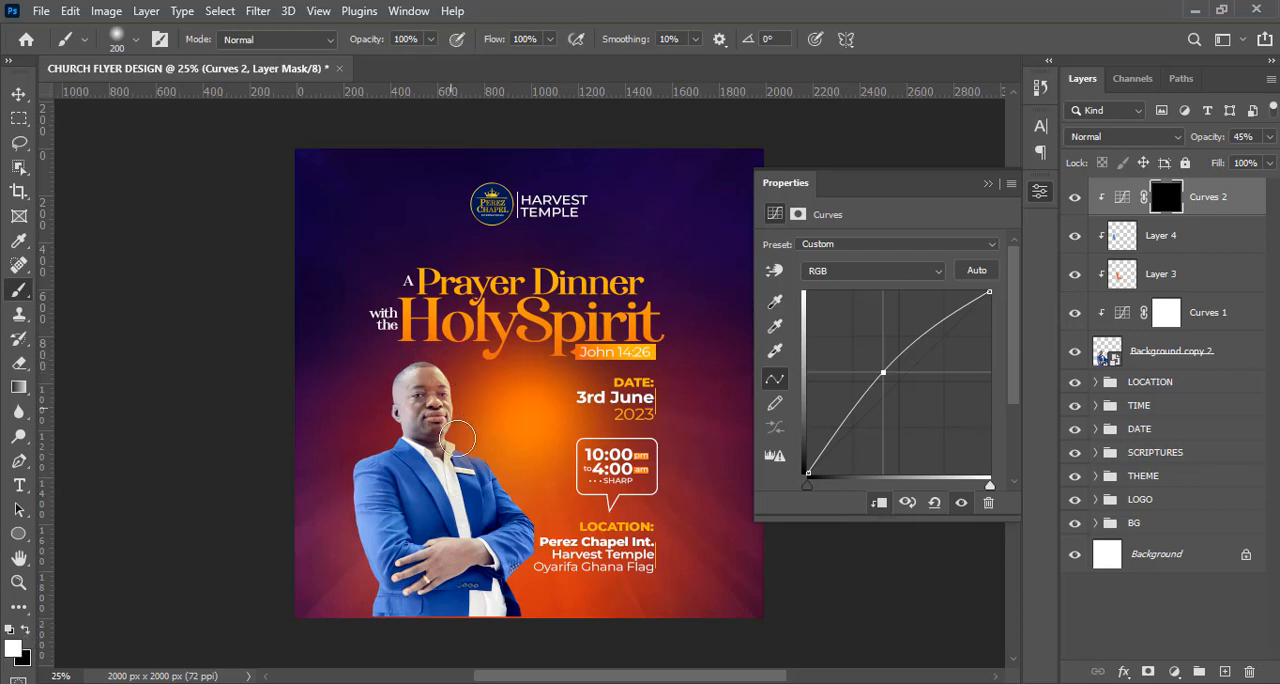
mouse_move(457, 437)
left_mouse_down()
mouse_move(451, 369)
mouse_move(439, 370)
mouse_move(442, 422)
mouse_move(445, 374)
mouse_move(444, 416)
mouse_move(422, 354)
mouse_move(451, 414)
left_mouse_up()
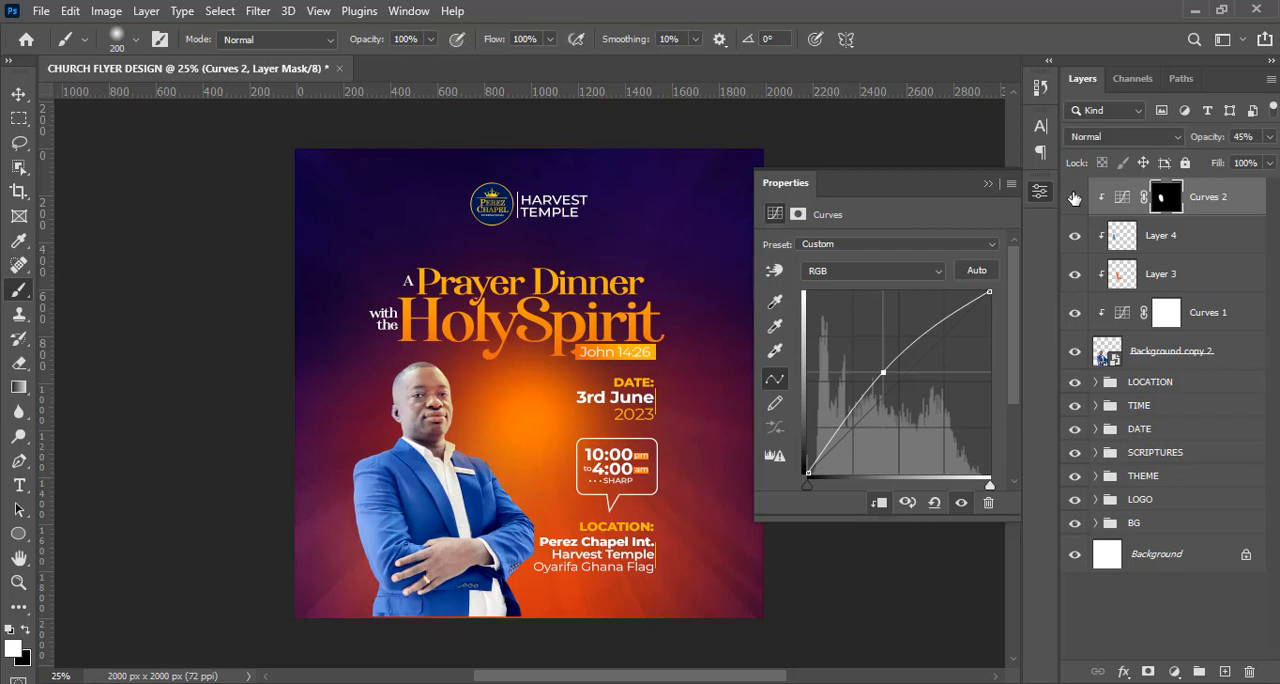
left_click(1074, 197)
left_click(1074, 197)
left_click(1074, 197)
left_click(1074, 197)
left_click(1074, 197)
left_click(1074, 197)
Group all layers from Curves 2 down to the man's photo, Background copy 2.
key("shift")
left_click(1239, 352, "shift")
key("ctrl+g")
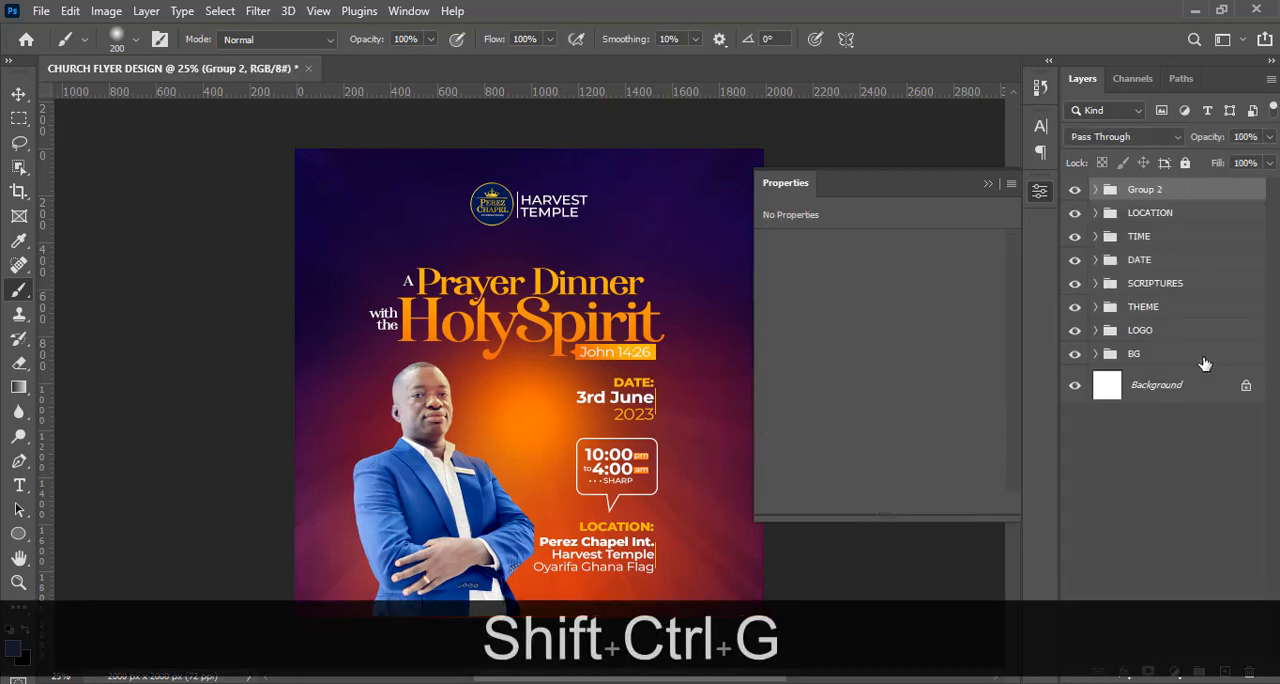
Rename the new group holding the man's photo and its adjustments to PHOTO.
double_click(1146, 190)
key("Caps_Lock")
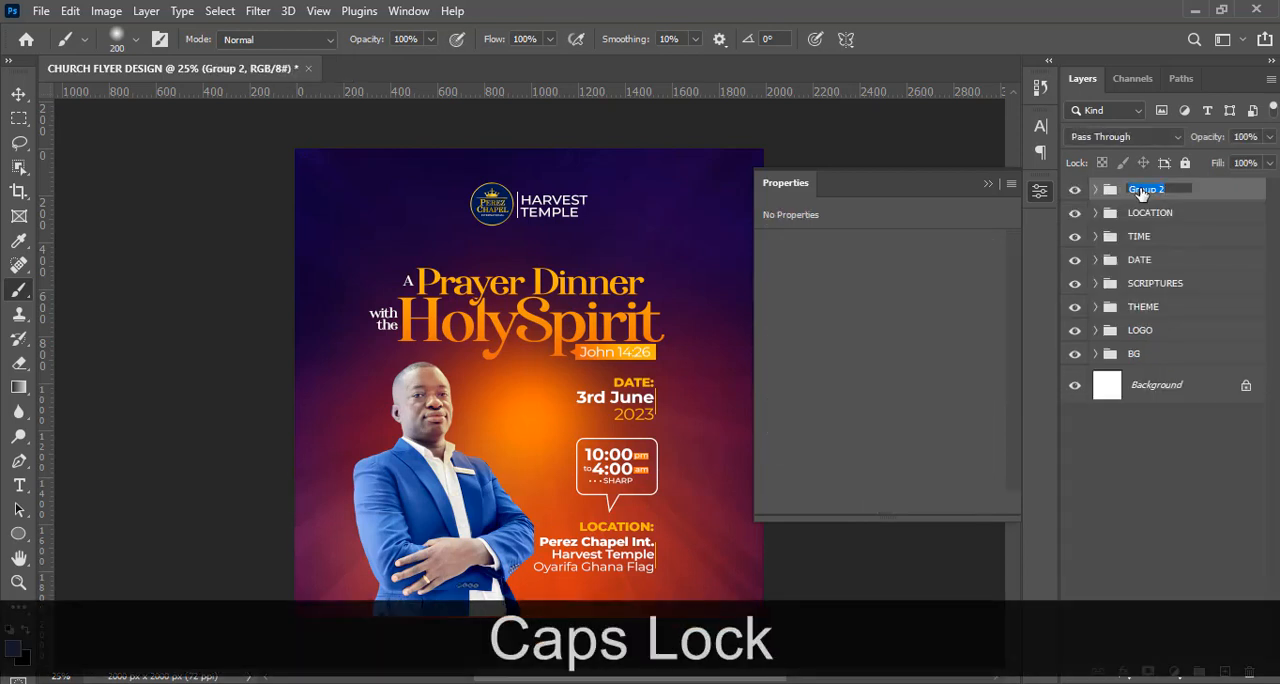
type("PHOTO")
key("Return")
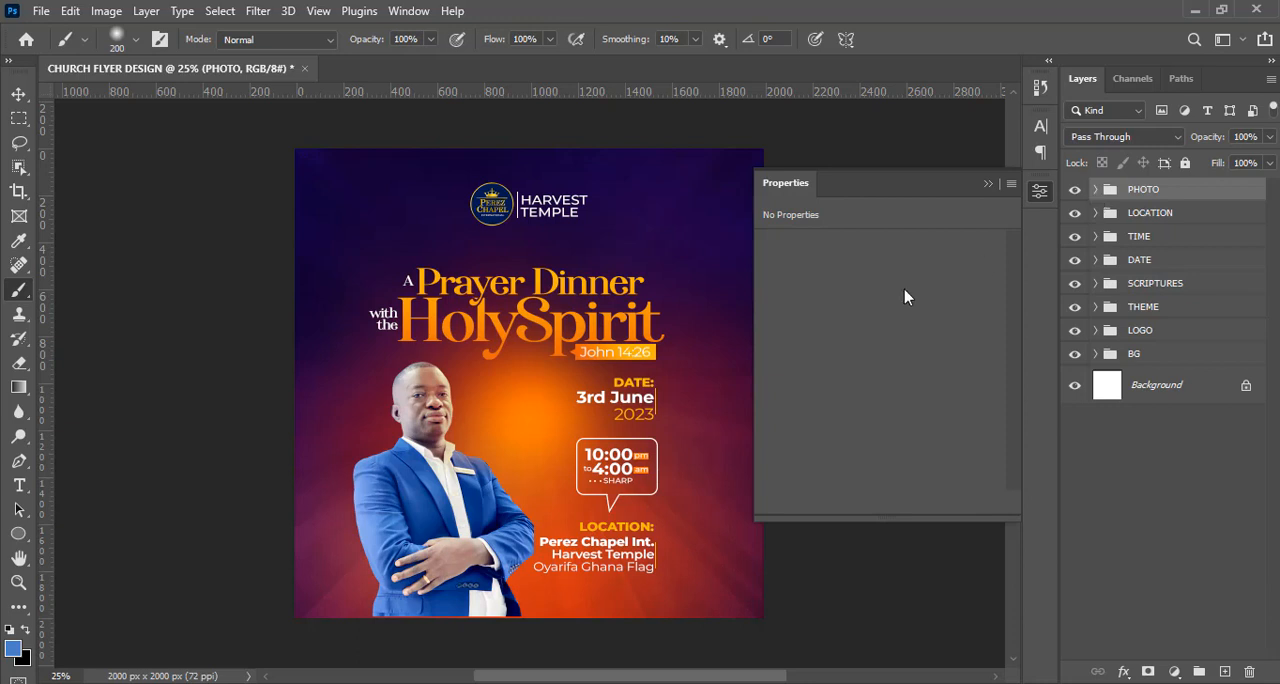
Add a text layer reading "host", copied from the notes in Notepad, and place it beside the man's face.
key("t")
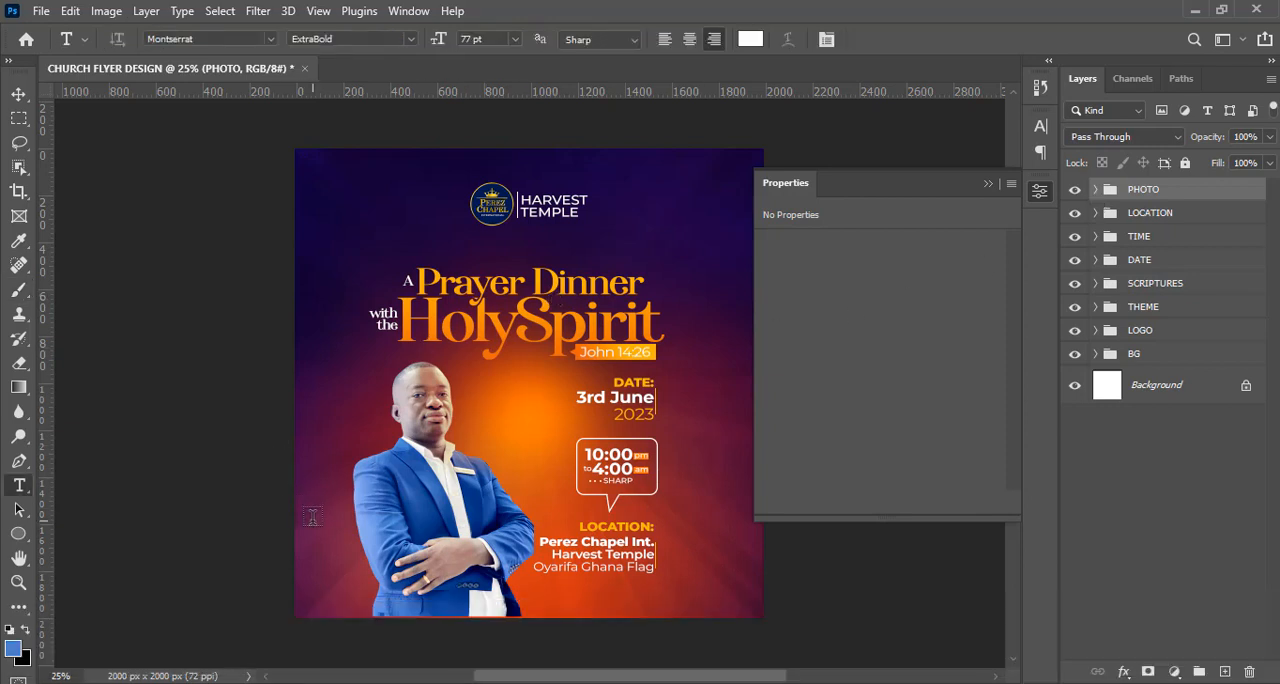
left_click(482, 606)
key("alt+Tab")
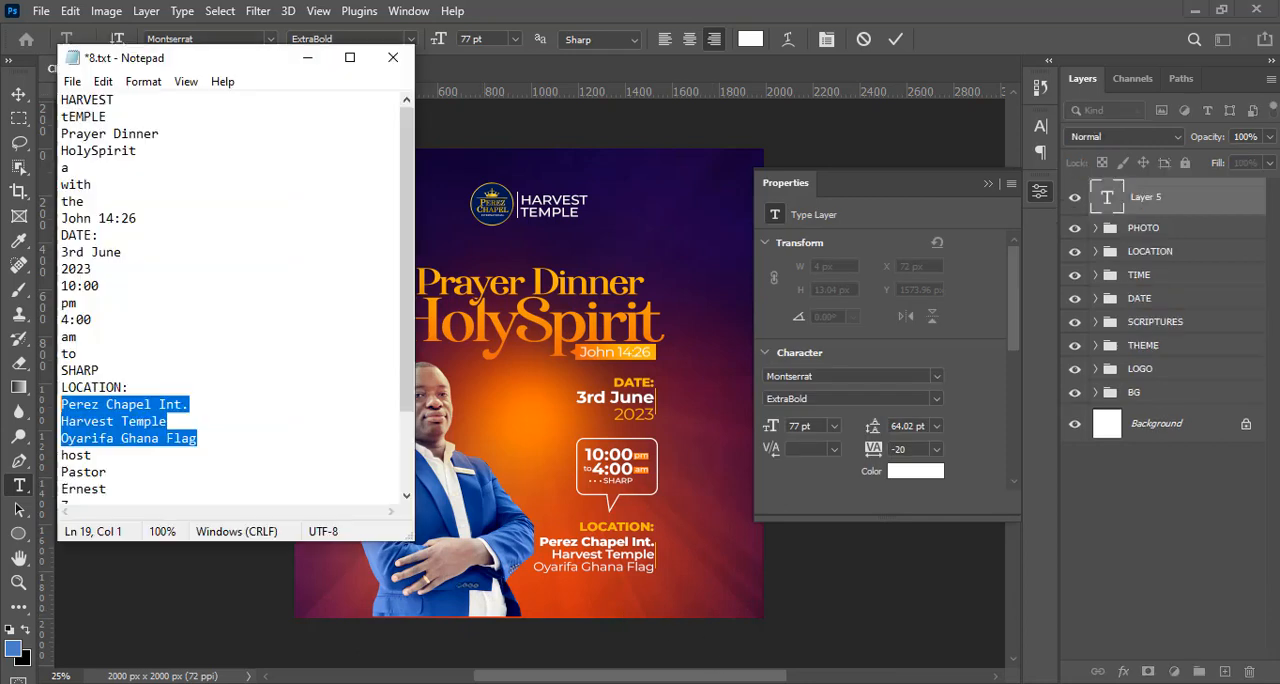
left_click_drag(95, 460, 60, 455)
key("ctrl+c")
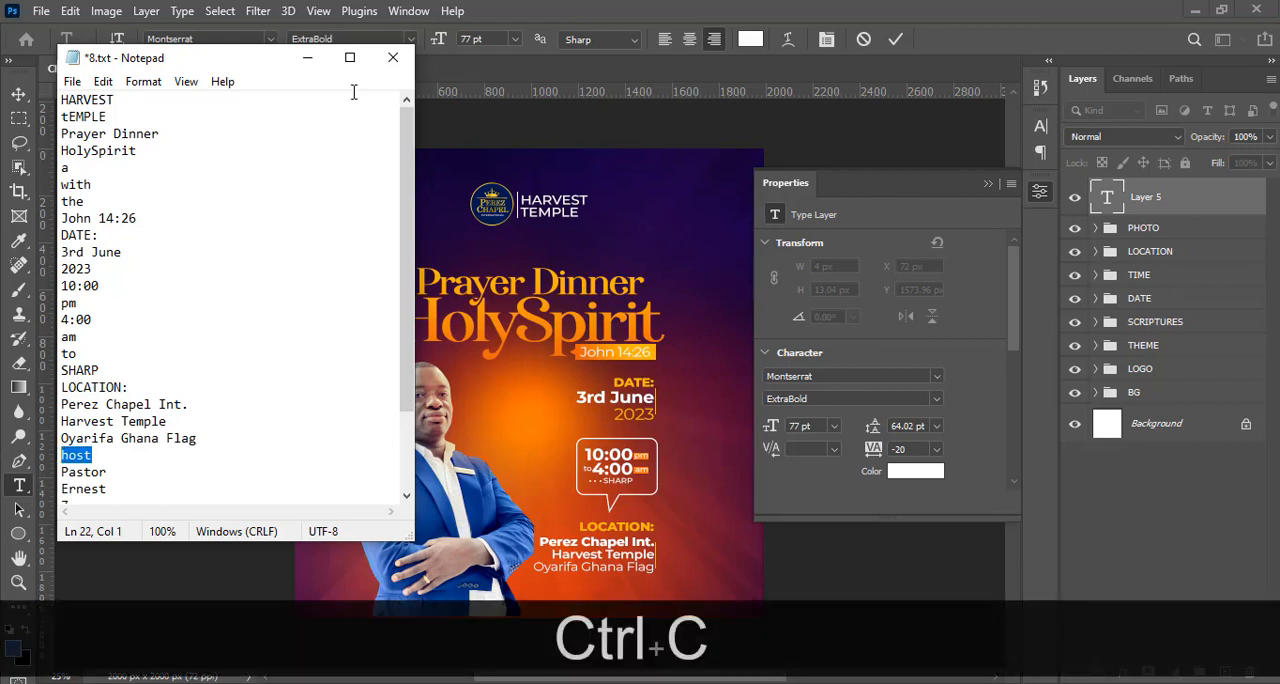
left_click(583, 8)
key("ctrl+v")
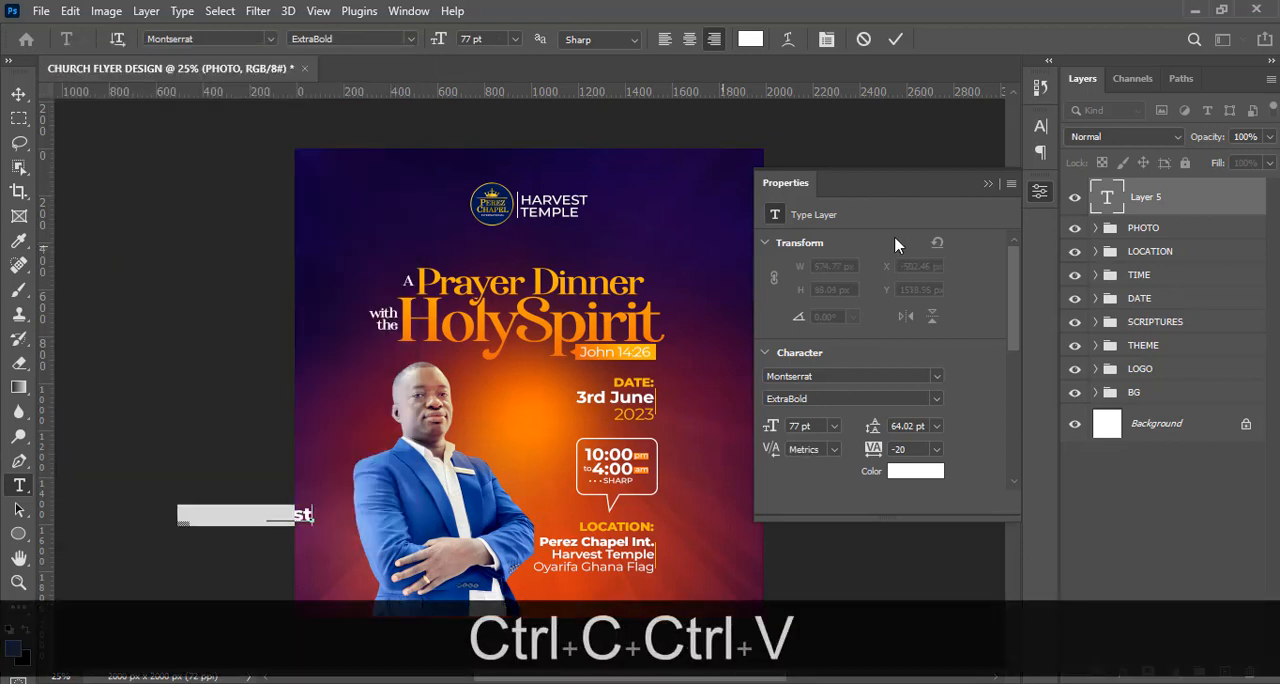
left_click(1159, 202)
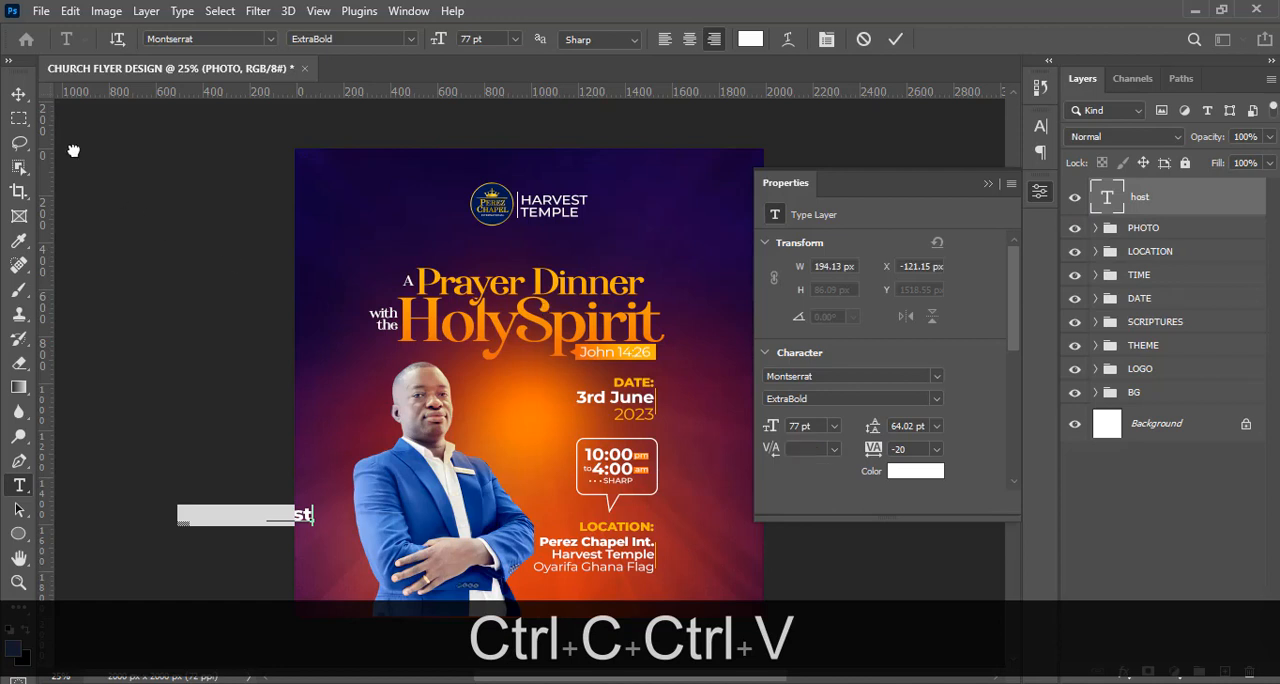
left_click(16, 99)
left_click_drag(330, 518, 533, 433)
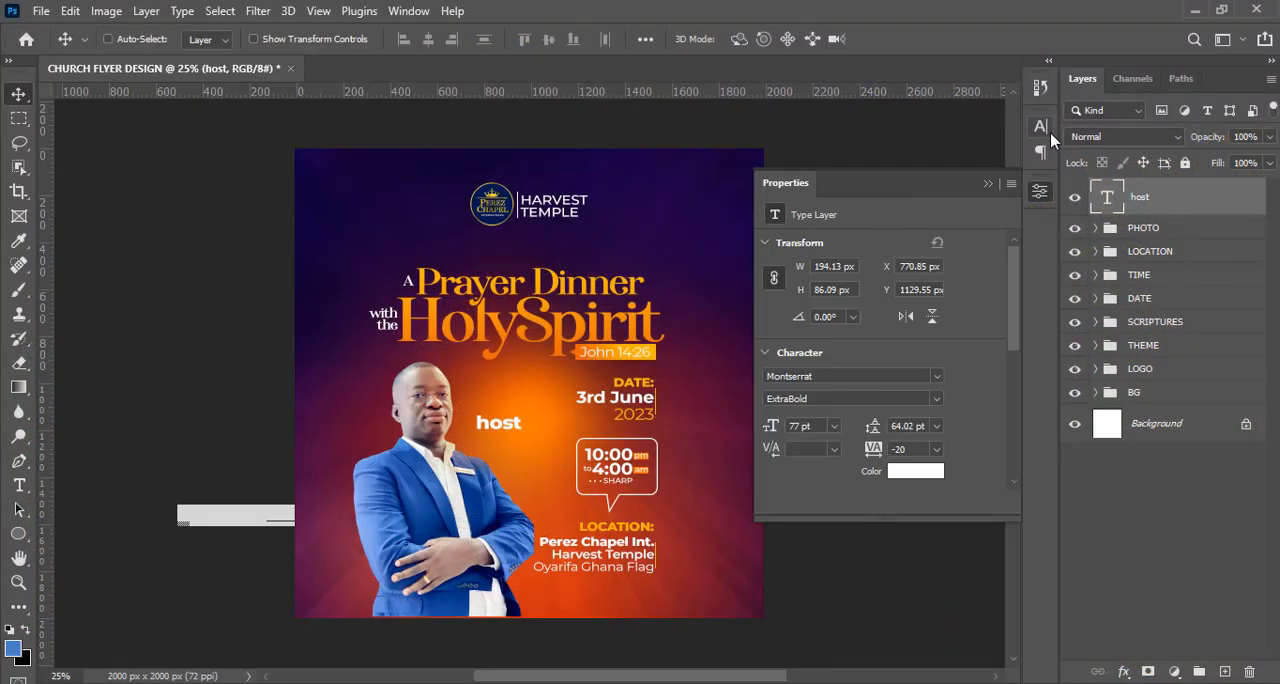
Set the "host" text in the font Taken by Vultures Demo Regular.
left_click(1041, 127)
left_click(895, 153)
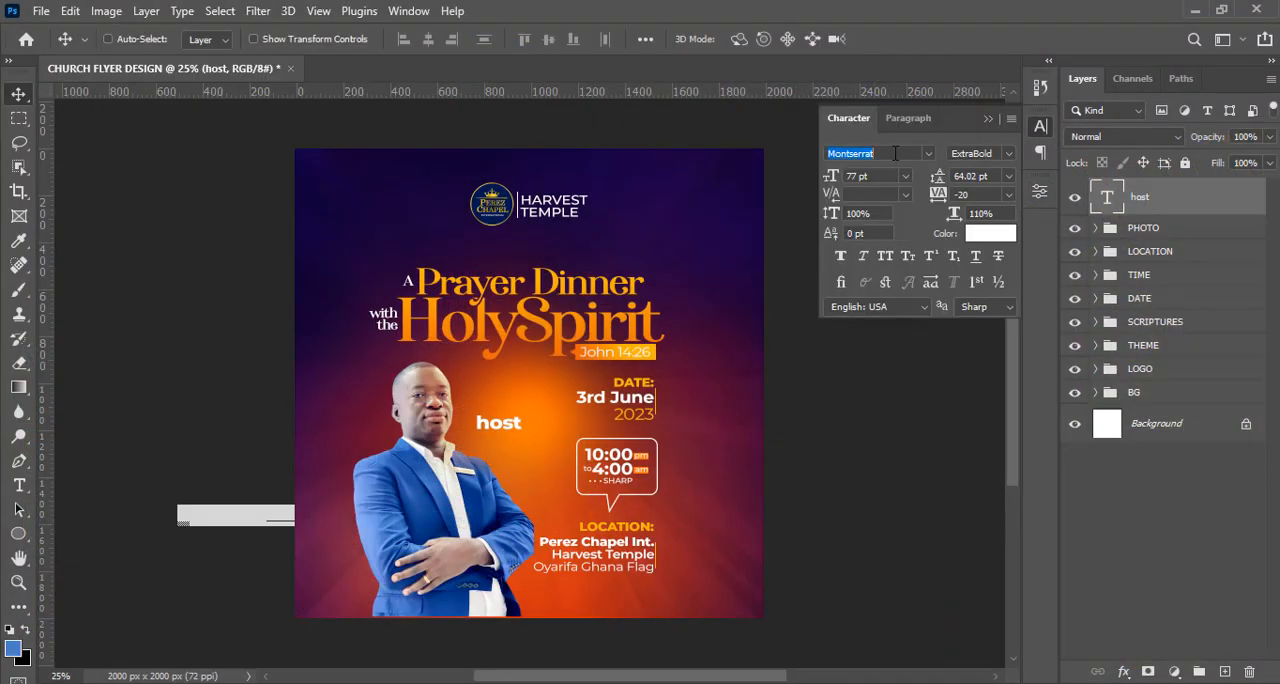
type("TAKEN")
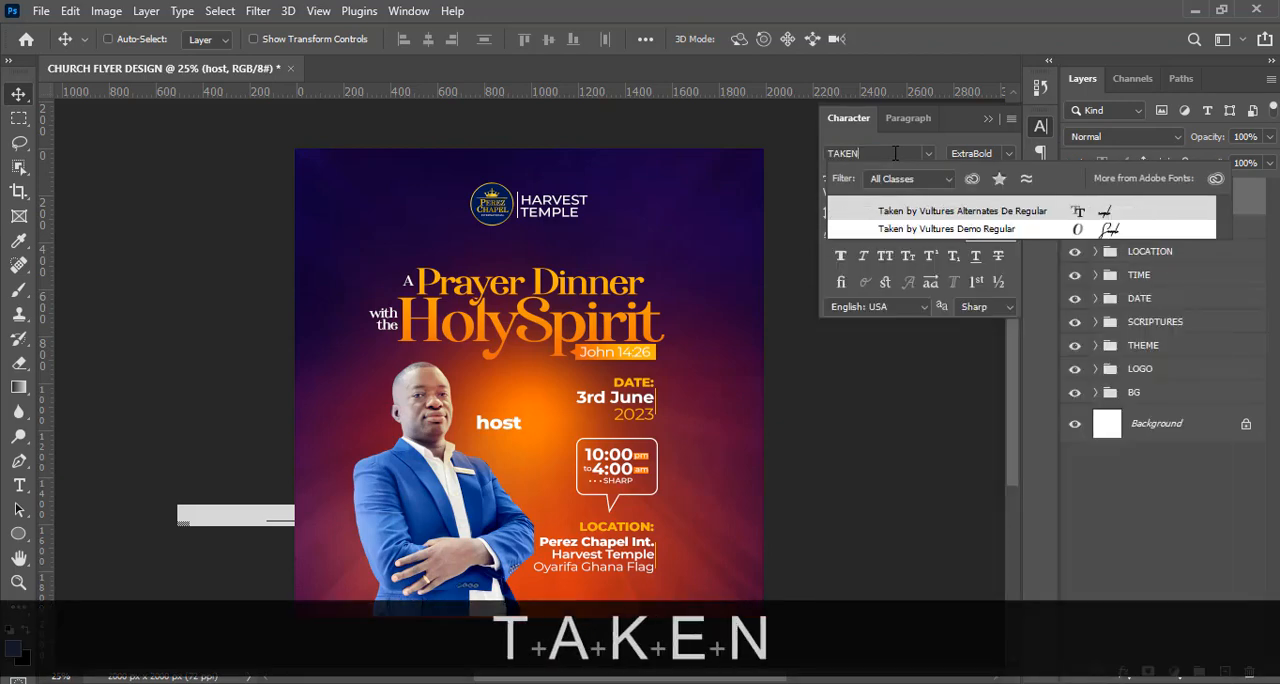
left_click(975, 216)
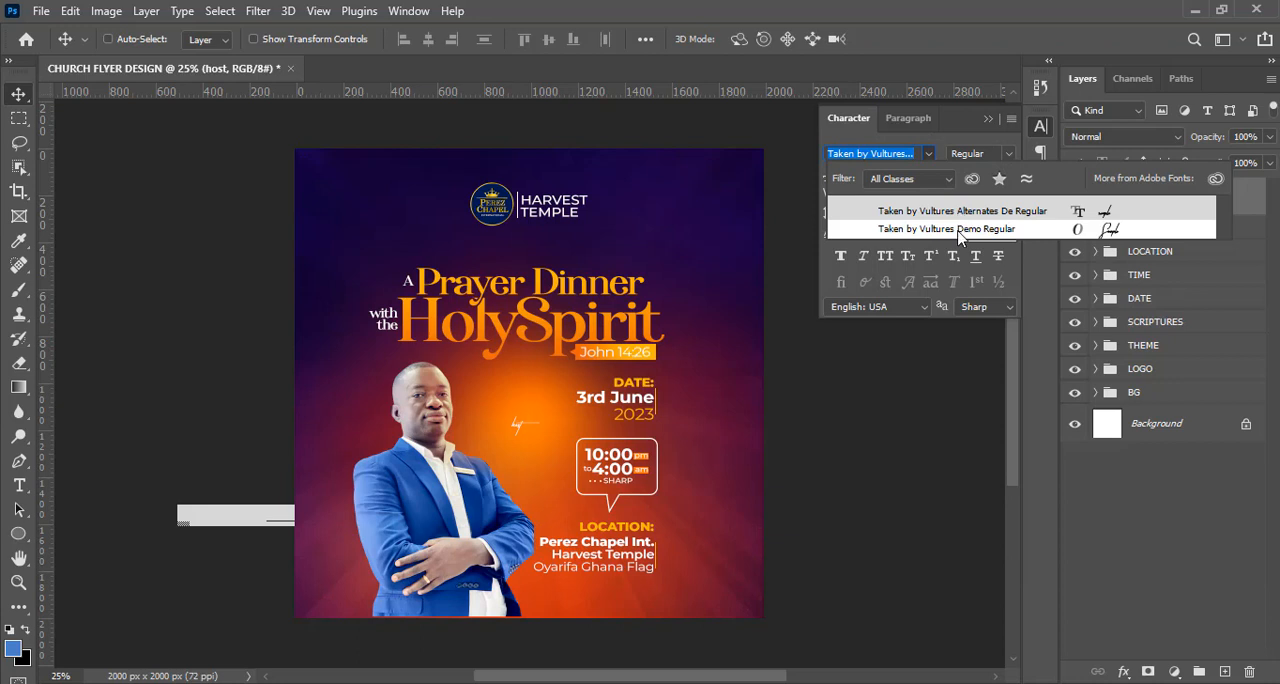
left_click(958, 229)
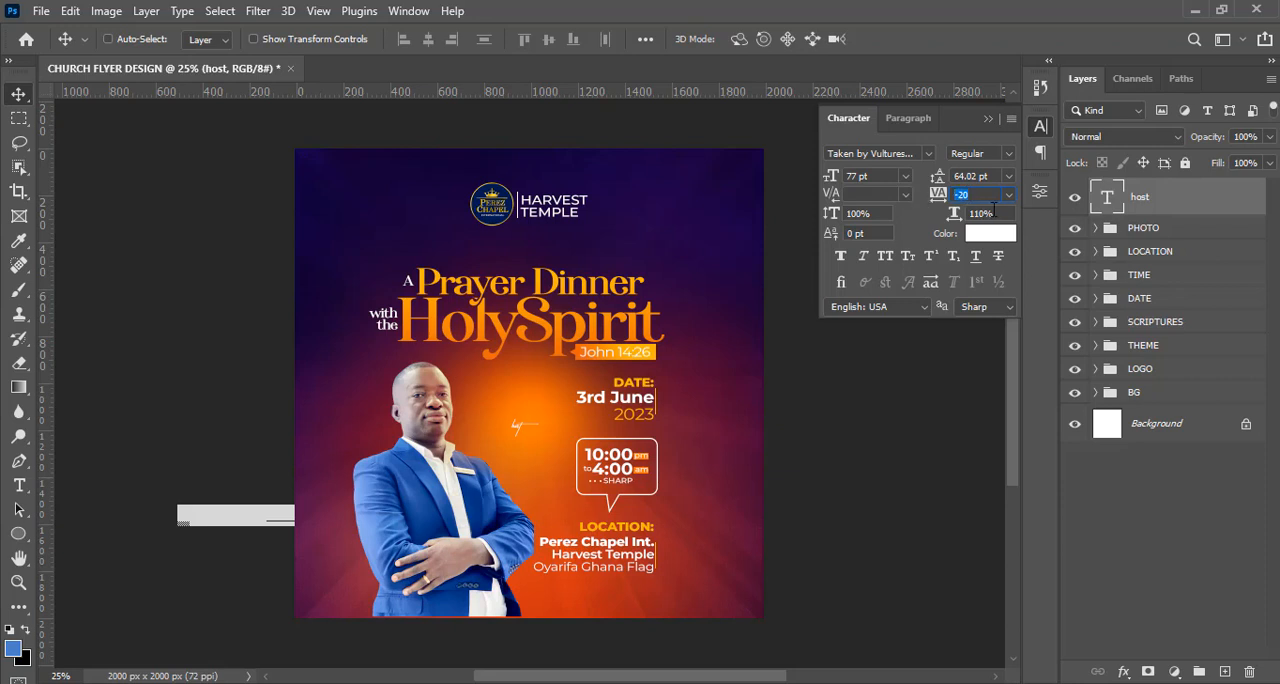
left_click_drag(997, 210, 967, 211)
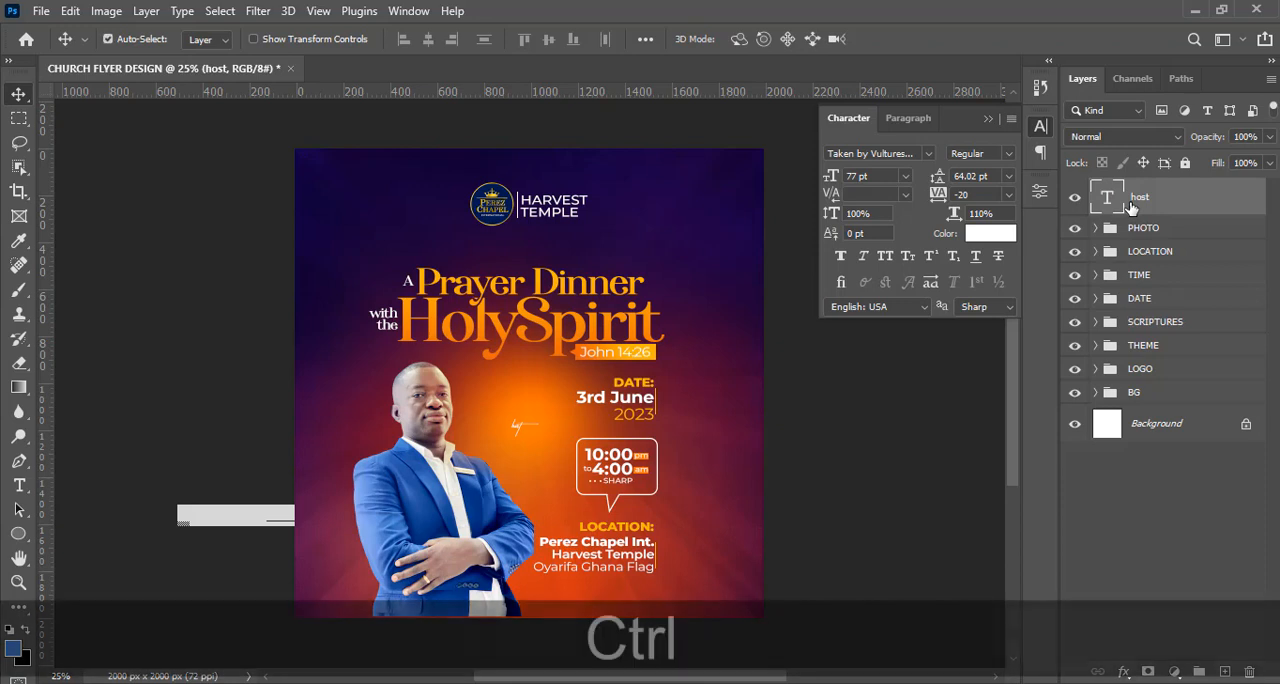
Scale the "host" text up to about 139 pt with Free Transform.
key("ctrl+t")
key("ctrl+g")
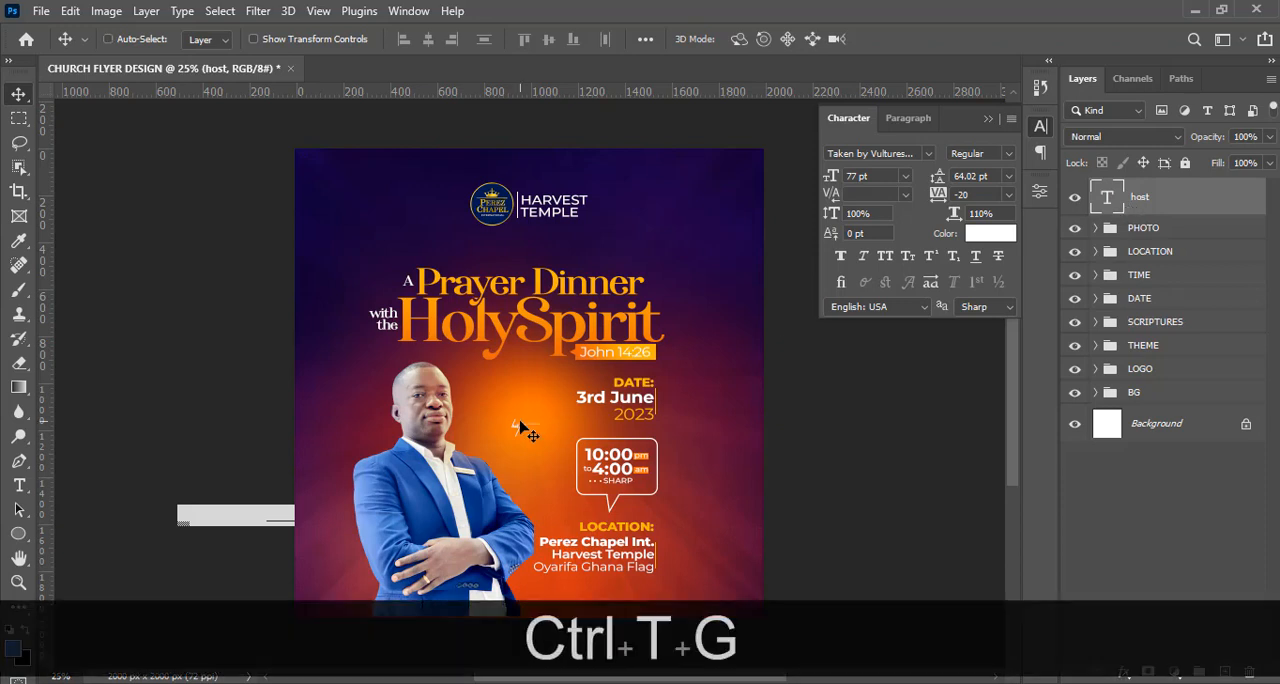
left_click(988, 119)
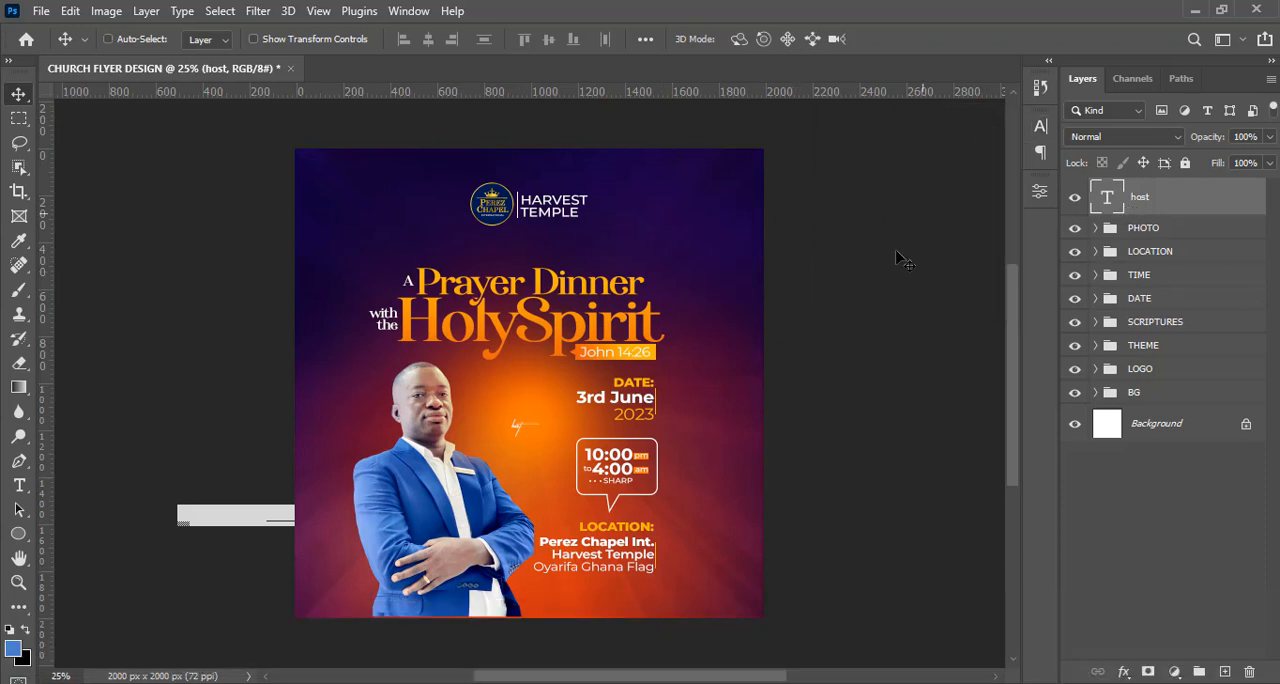
key("ctrl")
key("ctrl+t")
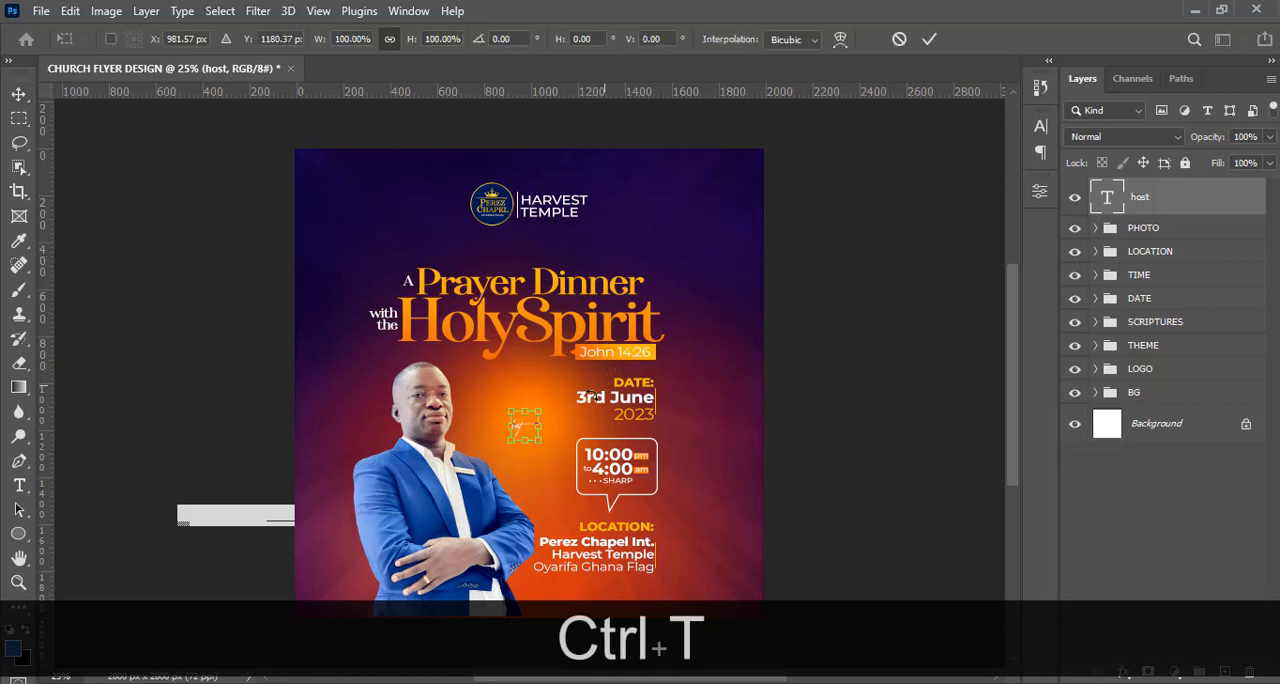
left_click_drag(545, 408, 570, 390)
key("Return")
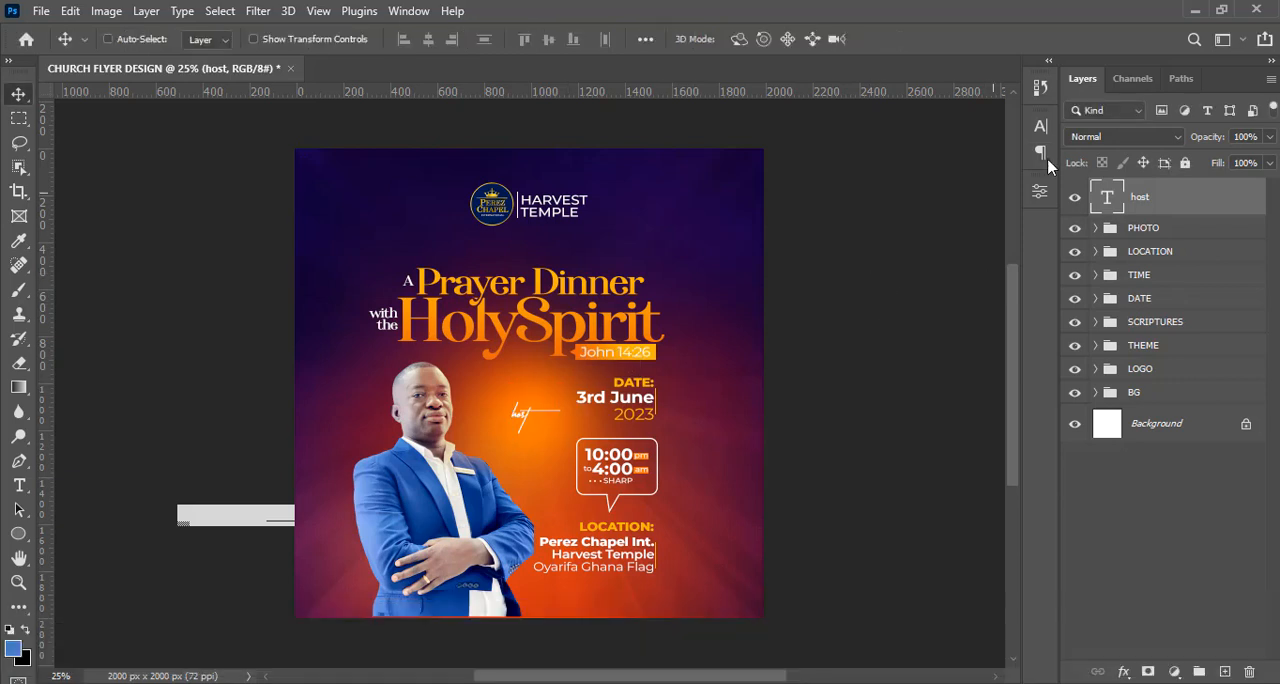
Color the "host" text black (000000) and shift it slightly up and closer to the man's face.
left_click(1039, 125)
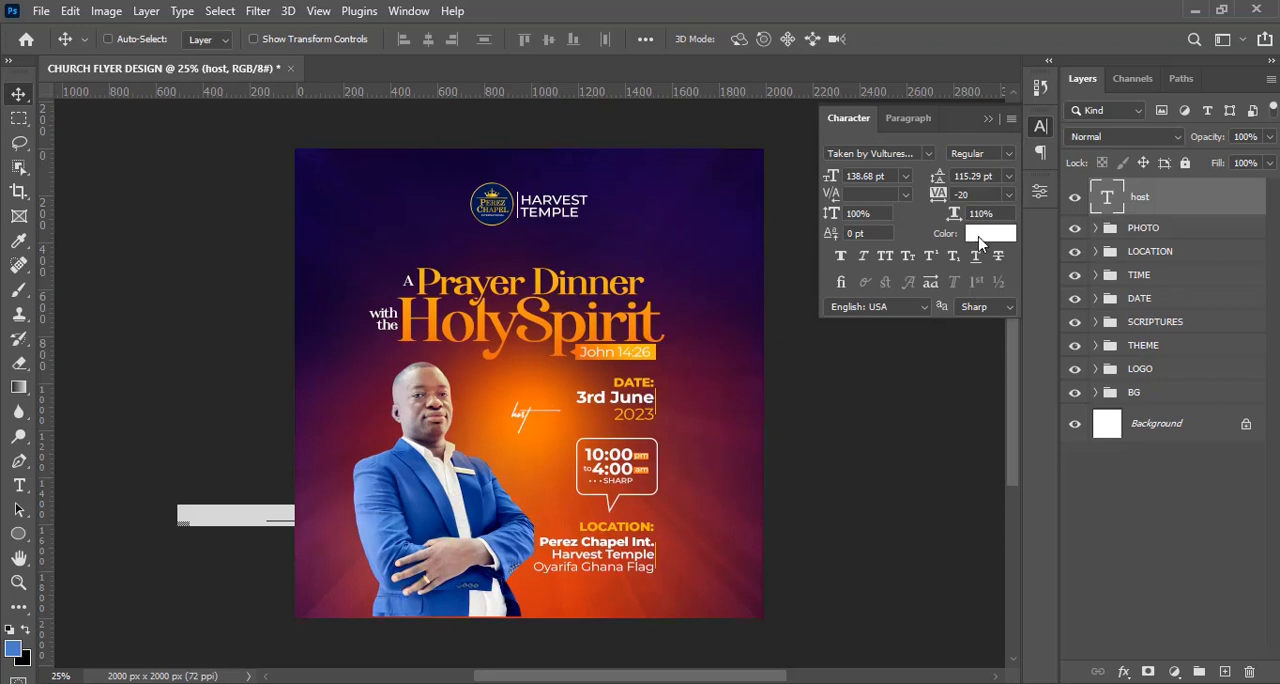
left_click(990, 233)
left_click_drag(737, 449, 706, 472)
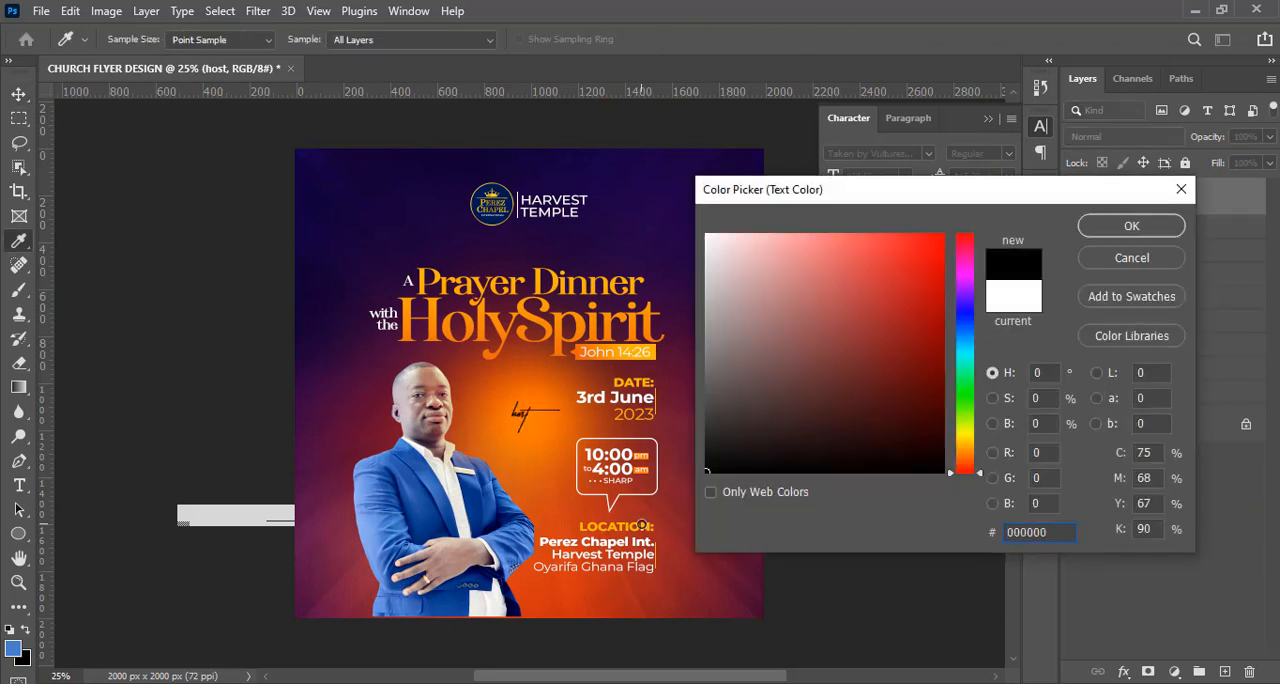
left_click(1131, 225)
key("v")
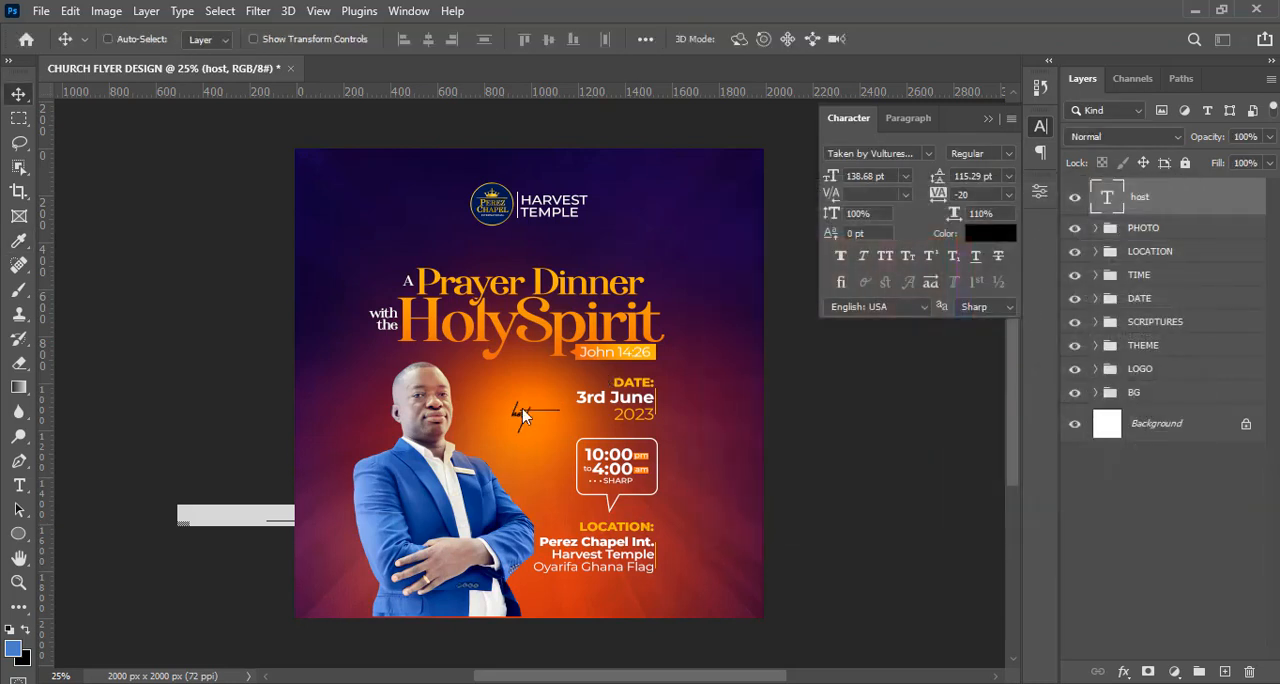
left_click_drag(518, 412, 503, 400)
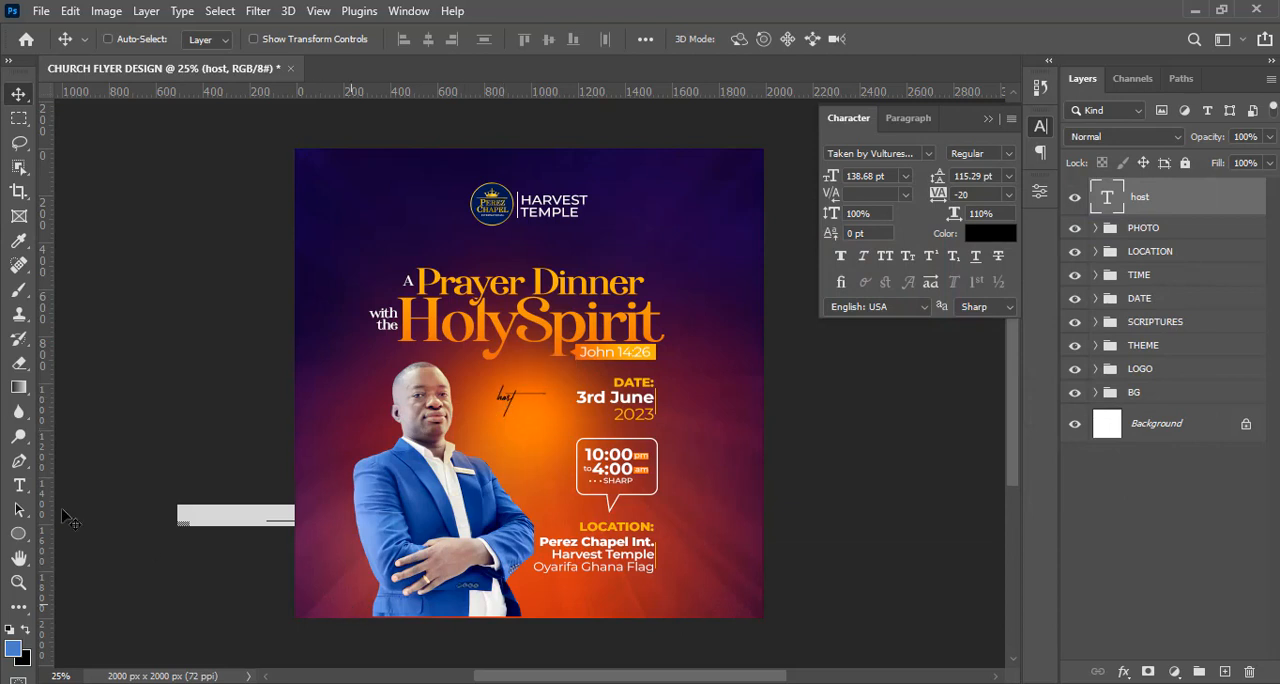
Add the pastor's three-line title and name from the Notepad notes as a new text layer and set it in Montserrat.
key("t")
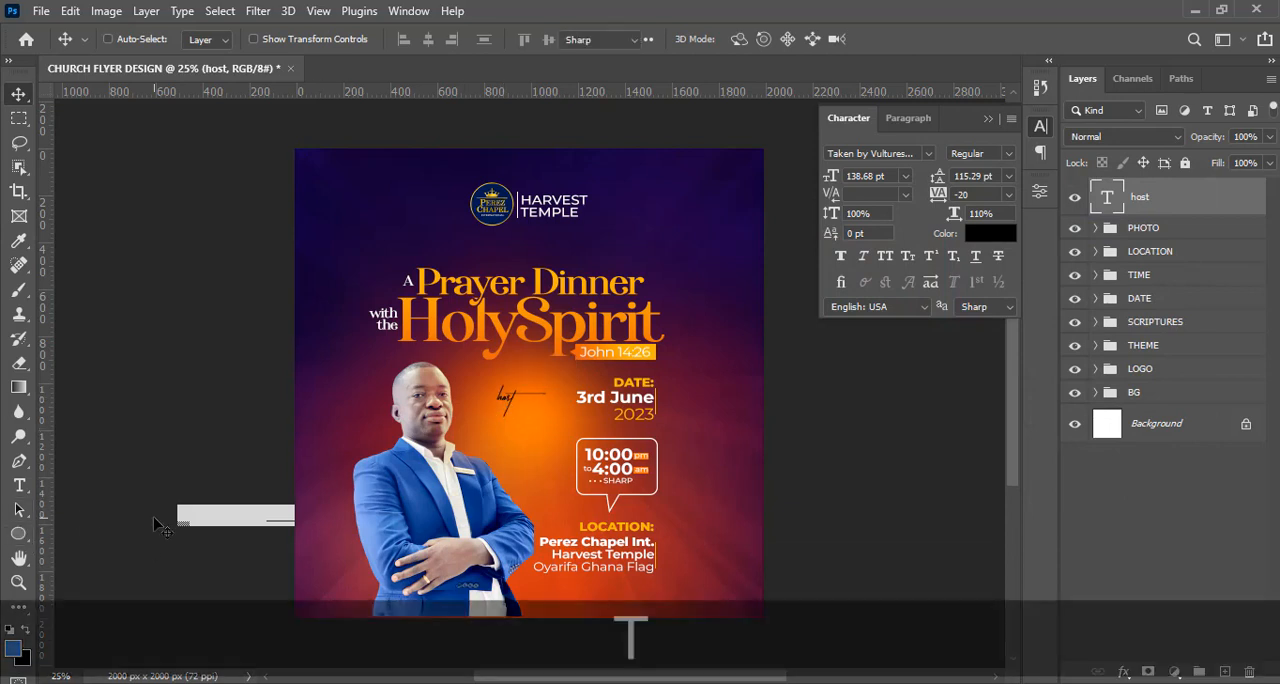
left_click(646, 647)
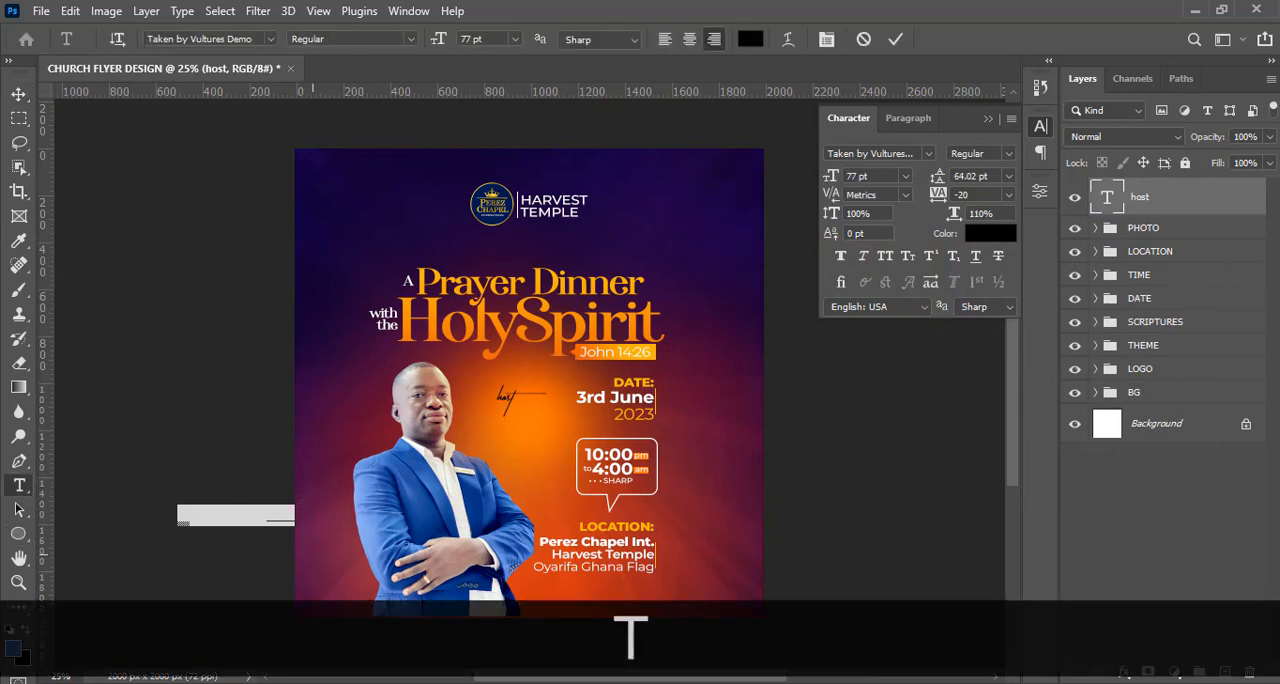
key("alt+Tab")
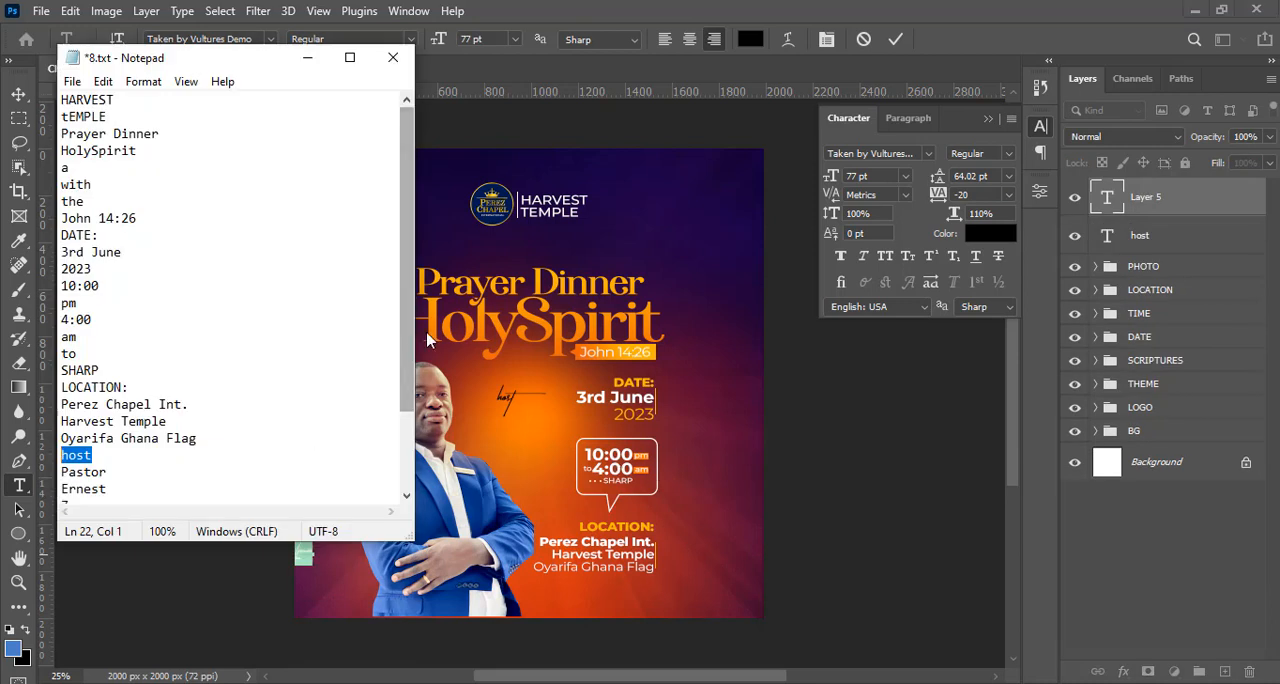
left_click_drag(407, 340, 407, 418)
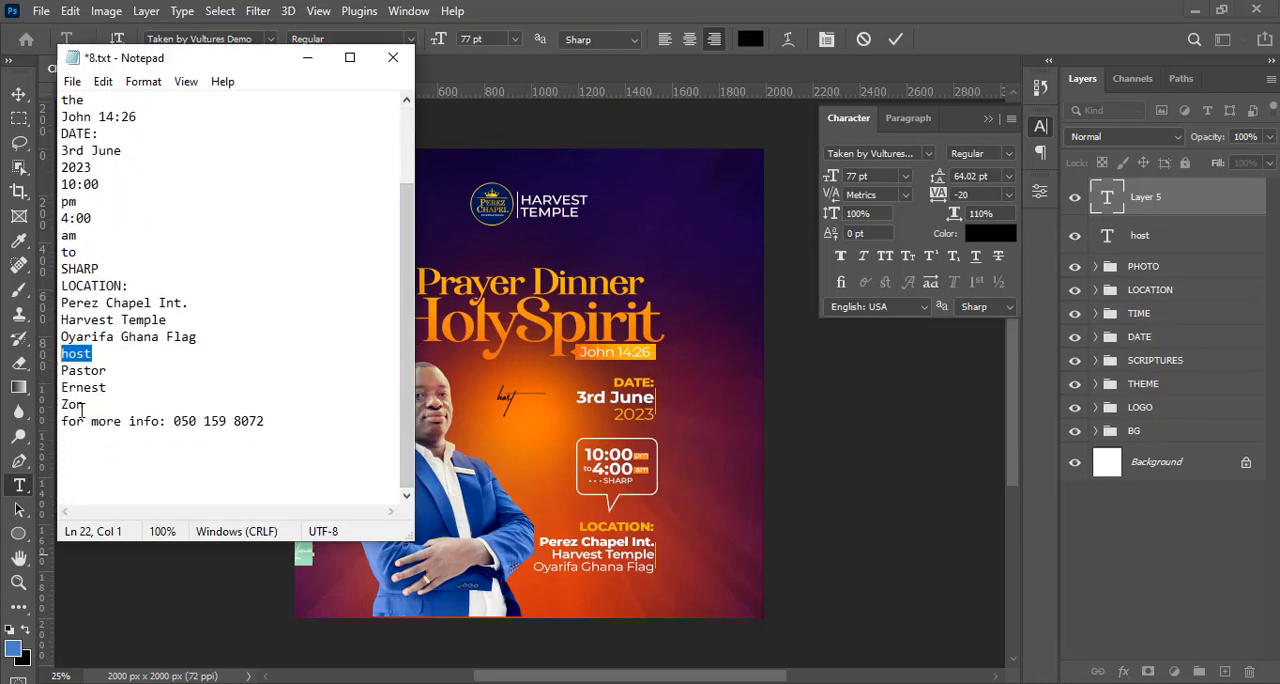
left_click_drag(85, 404, 60, 372)
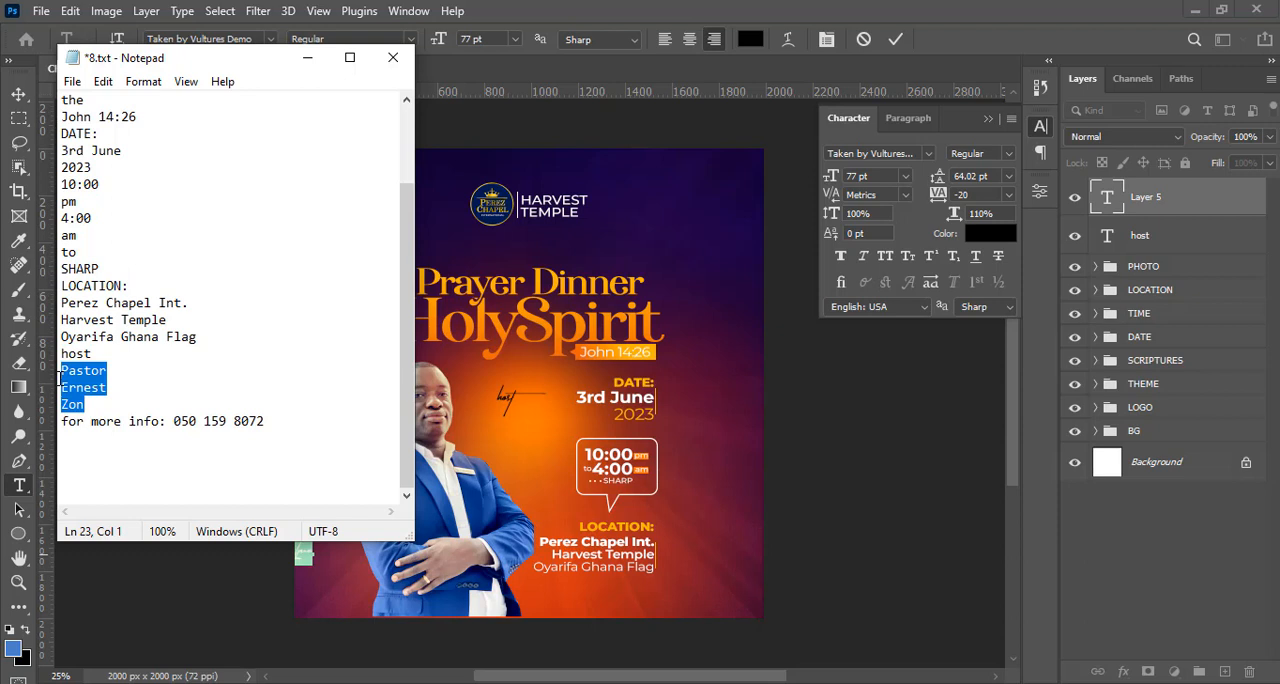
key("ctrl+c")
left_click(667, 74)
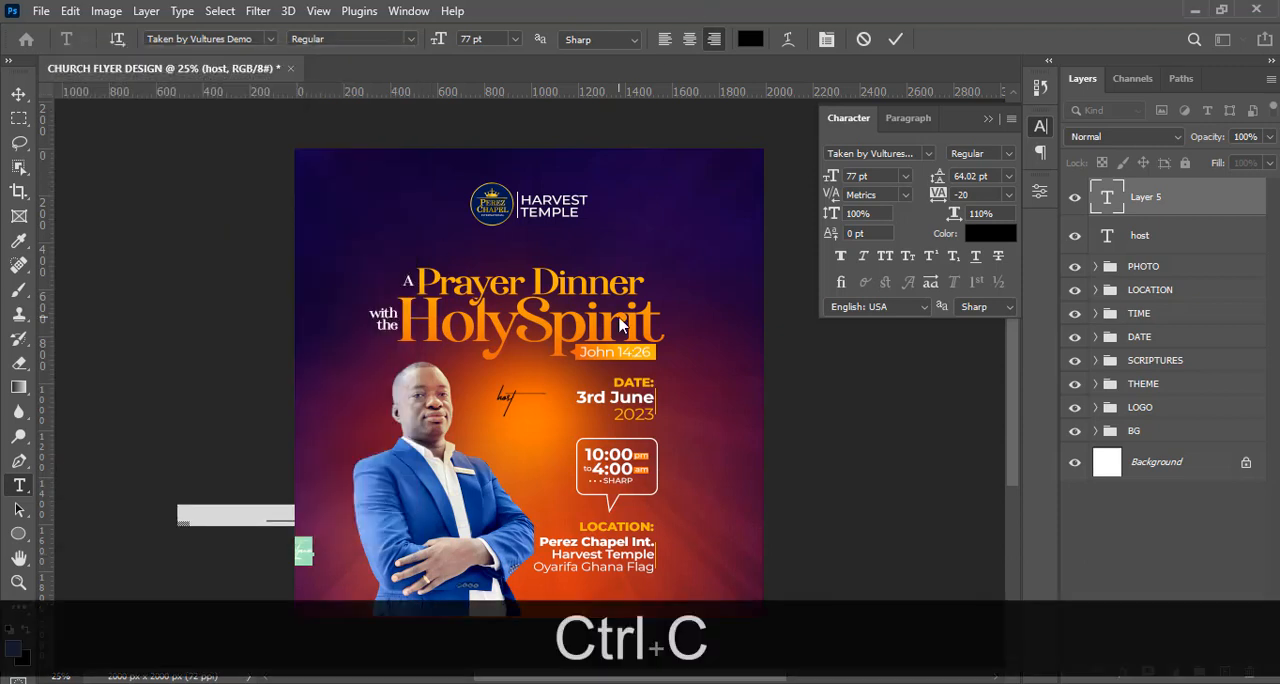
key("ctrl+v")
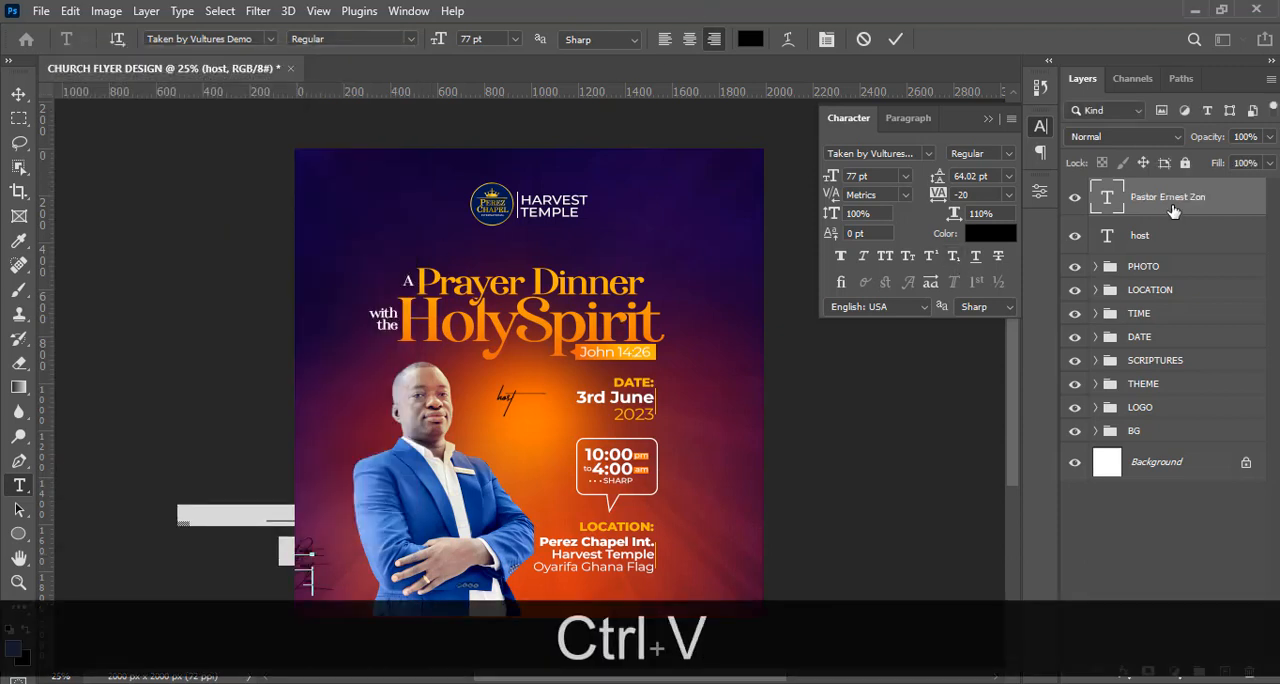
left_click(1173, 211)
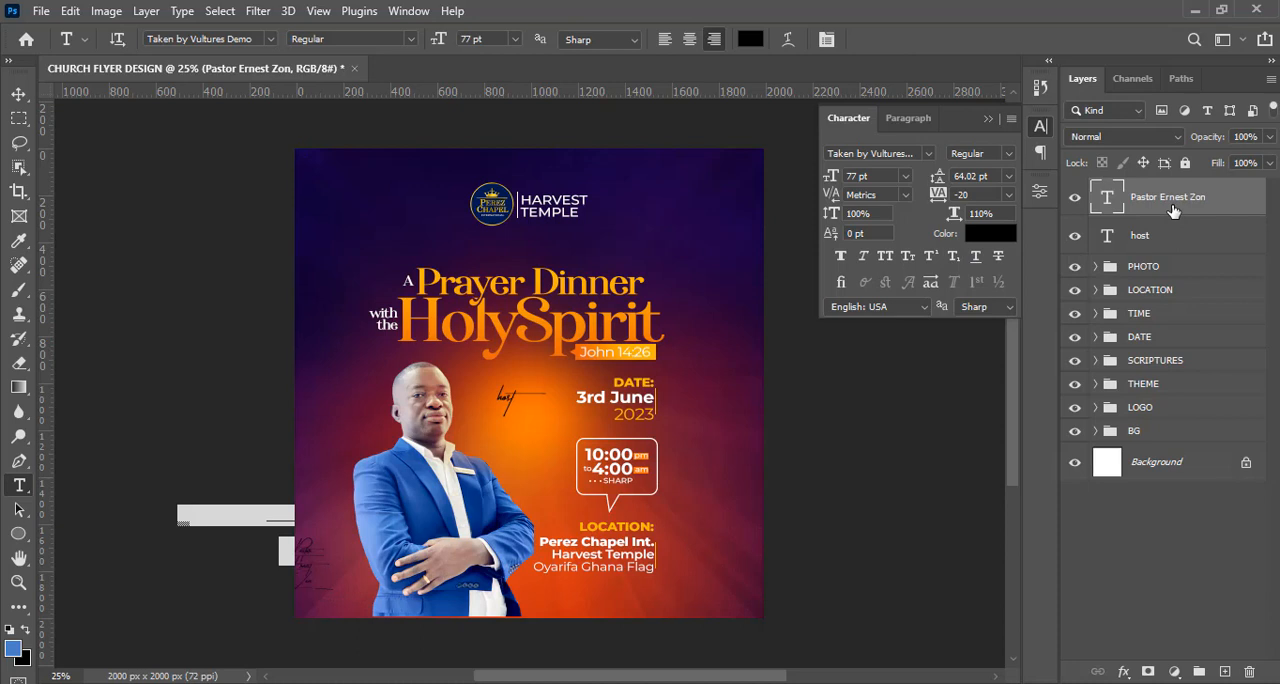
left_click(929, 153)
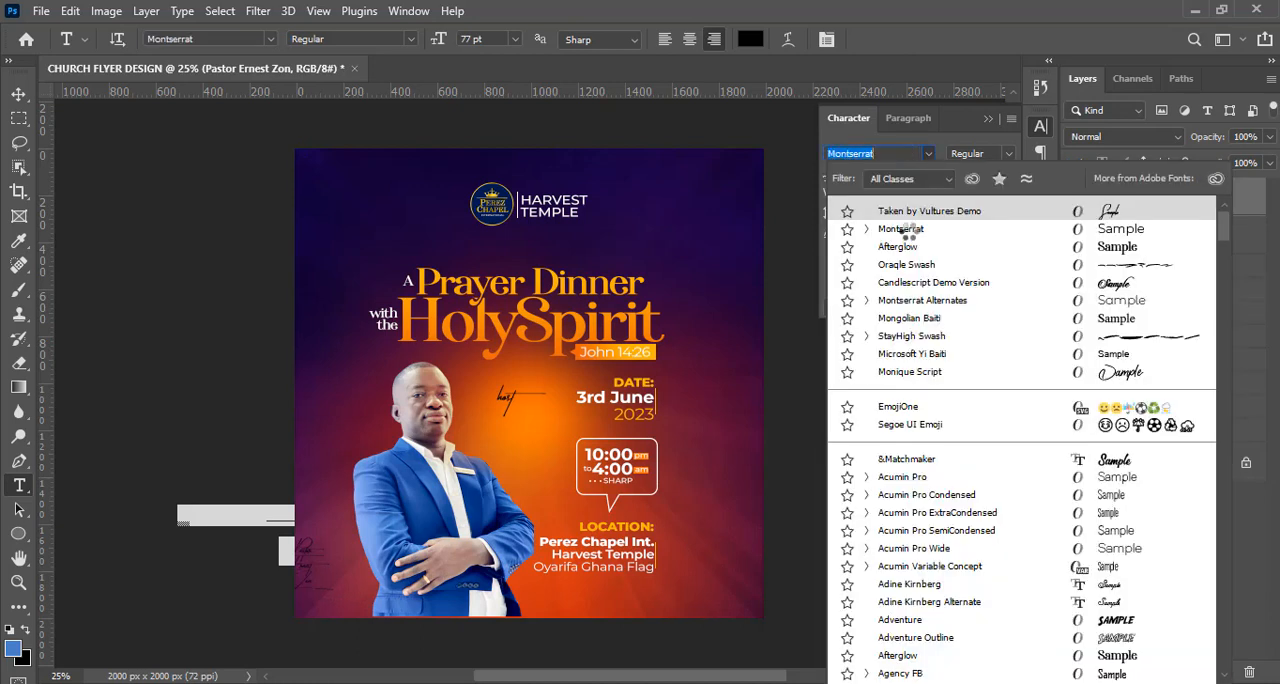
left_click(903, 230)
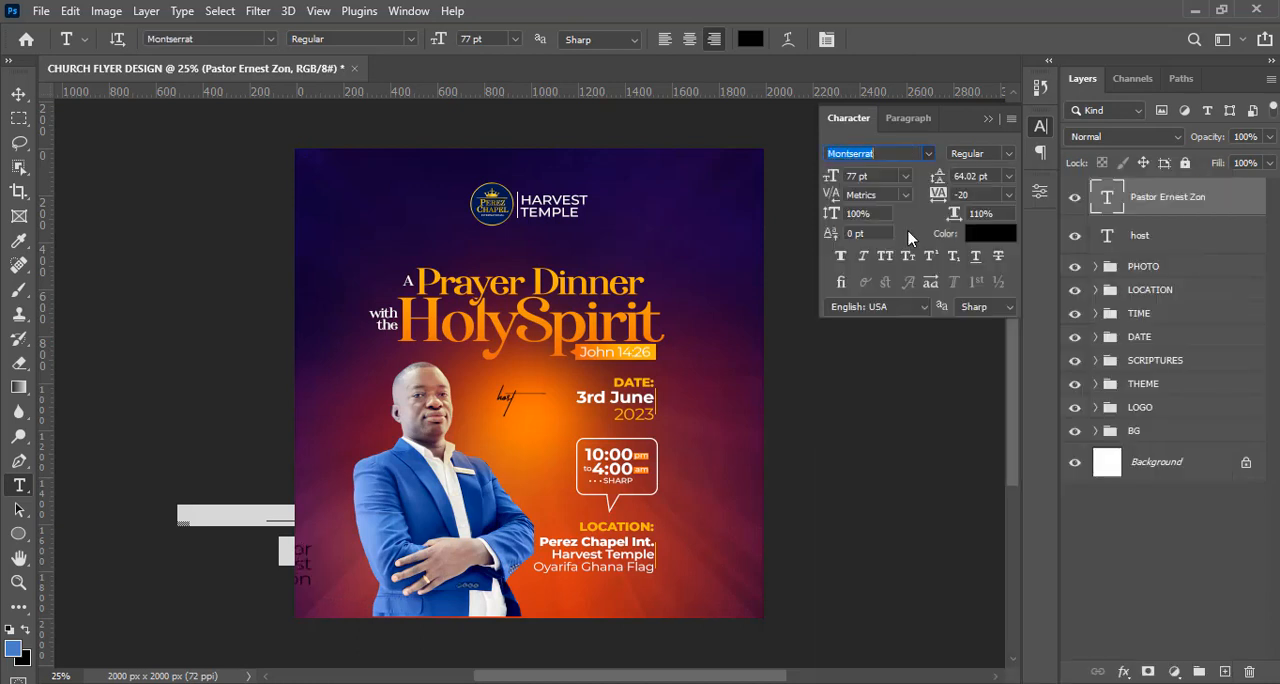
Move the pastor's name text to just below "host" and left-align its paragraph.
left_click(18, 94)
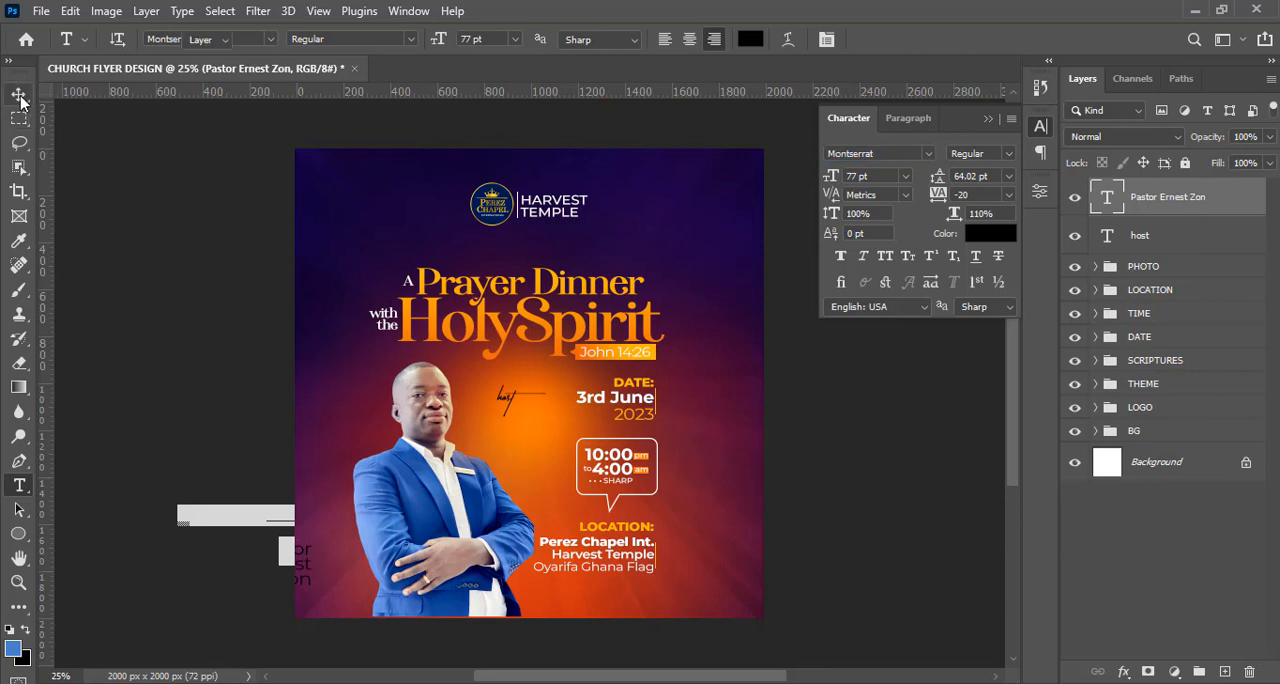
left_click_drag(316, 582, 522, 451)
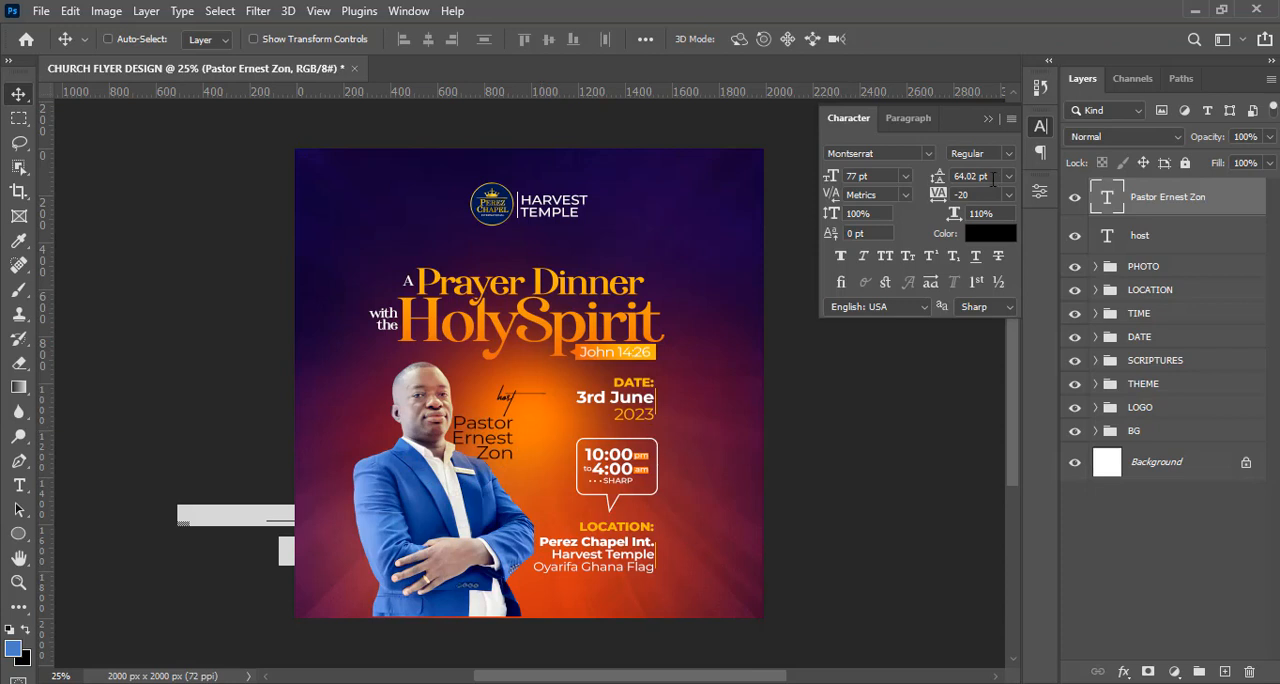
left_click(928, 117)
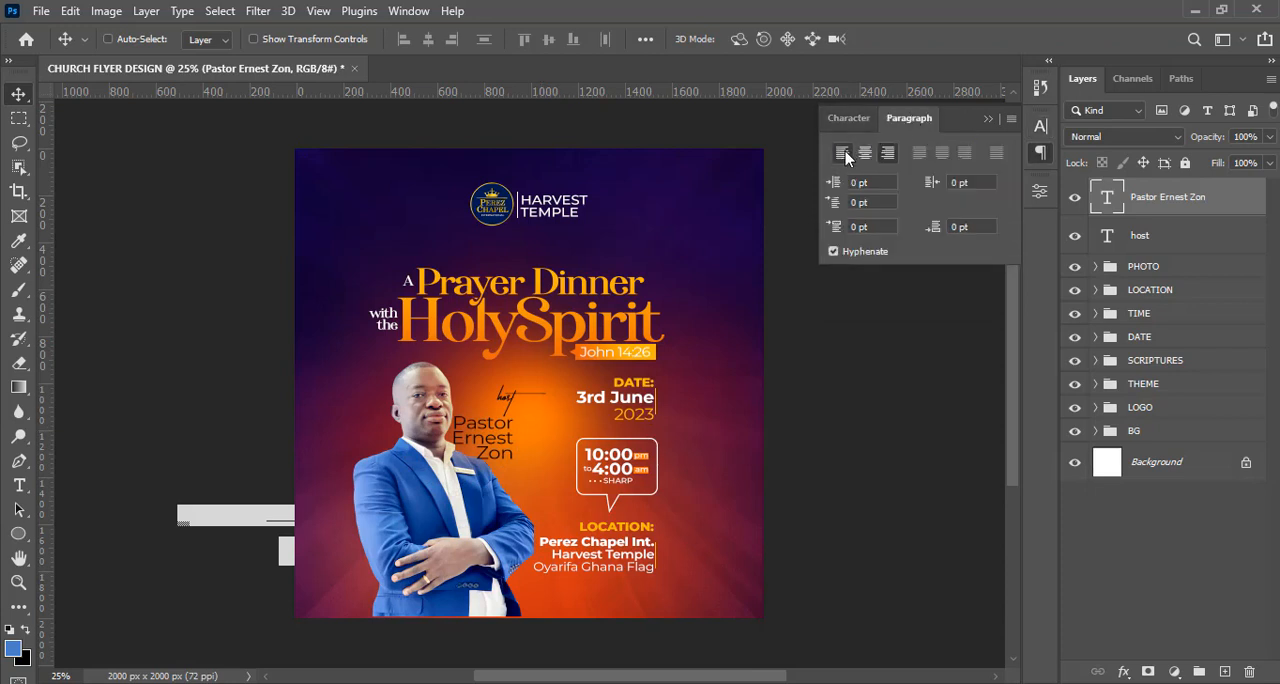
left_click(843, 152)
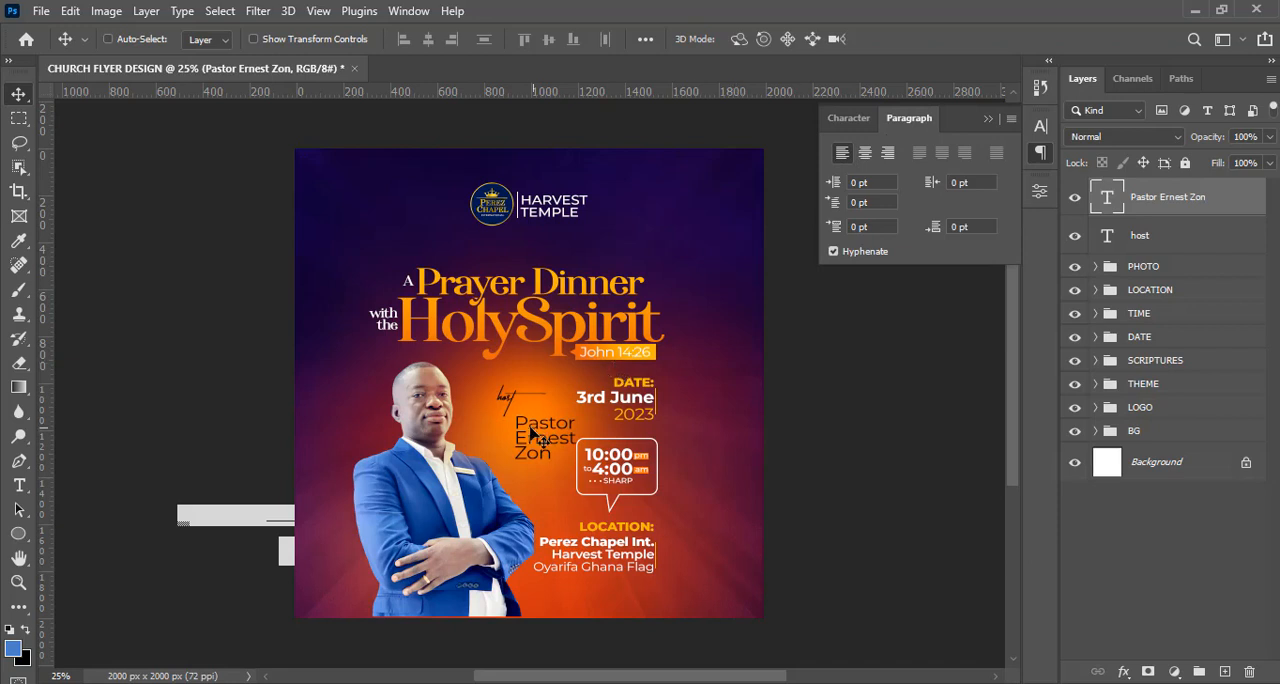
Shift the pastor's name text closer to the man, directly under "host", and scale it down to about 74%.
left_click_drag(534, 430, 509, 428)
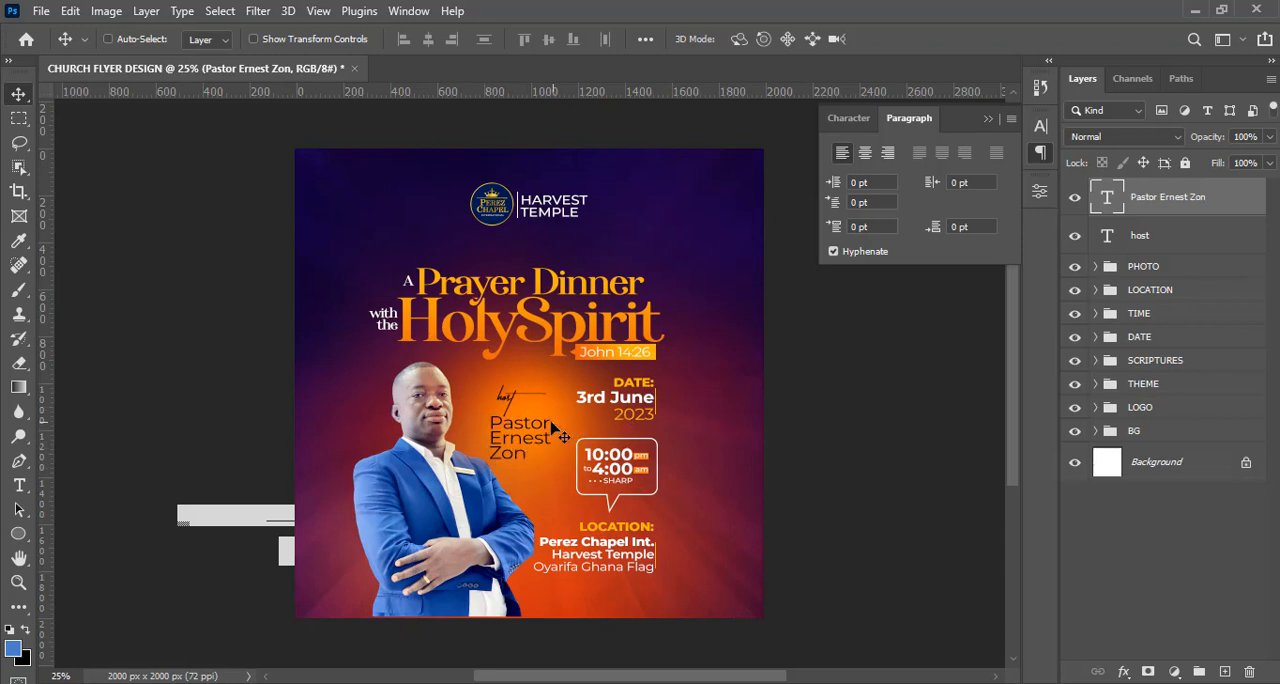
left_click(848, 120)
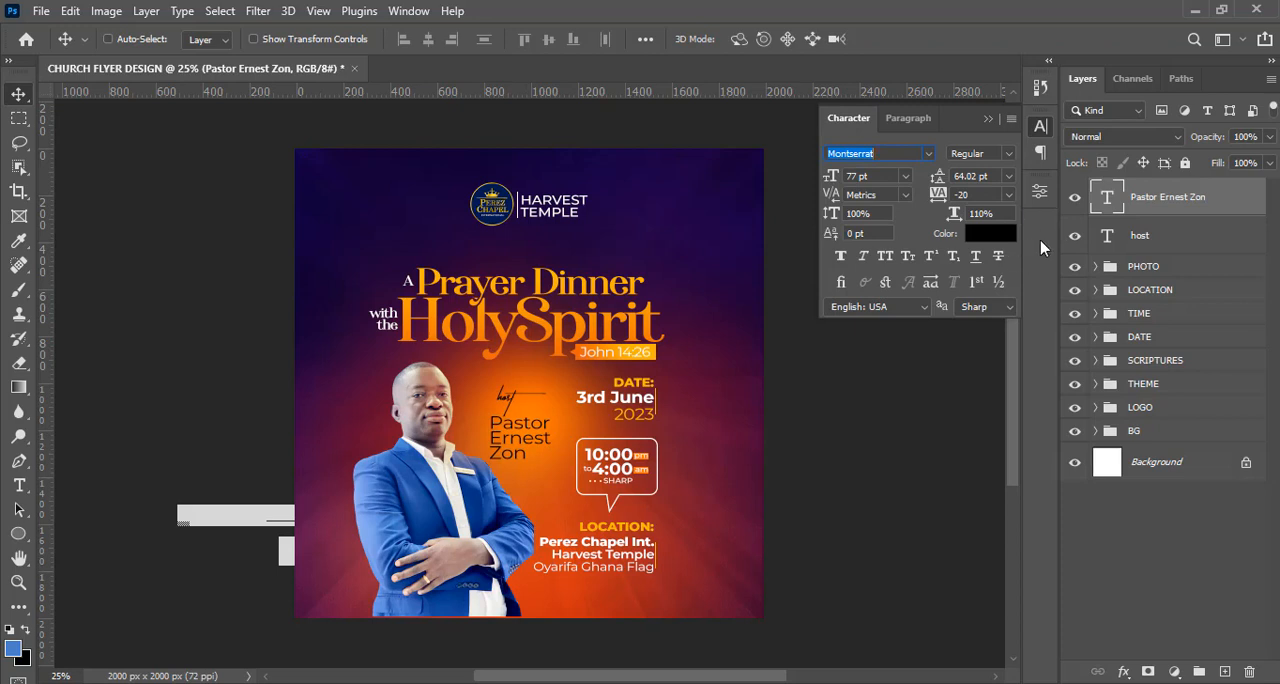
key("ctrl+t")
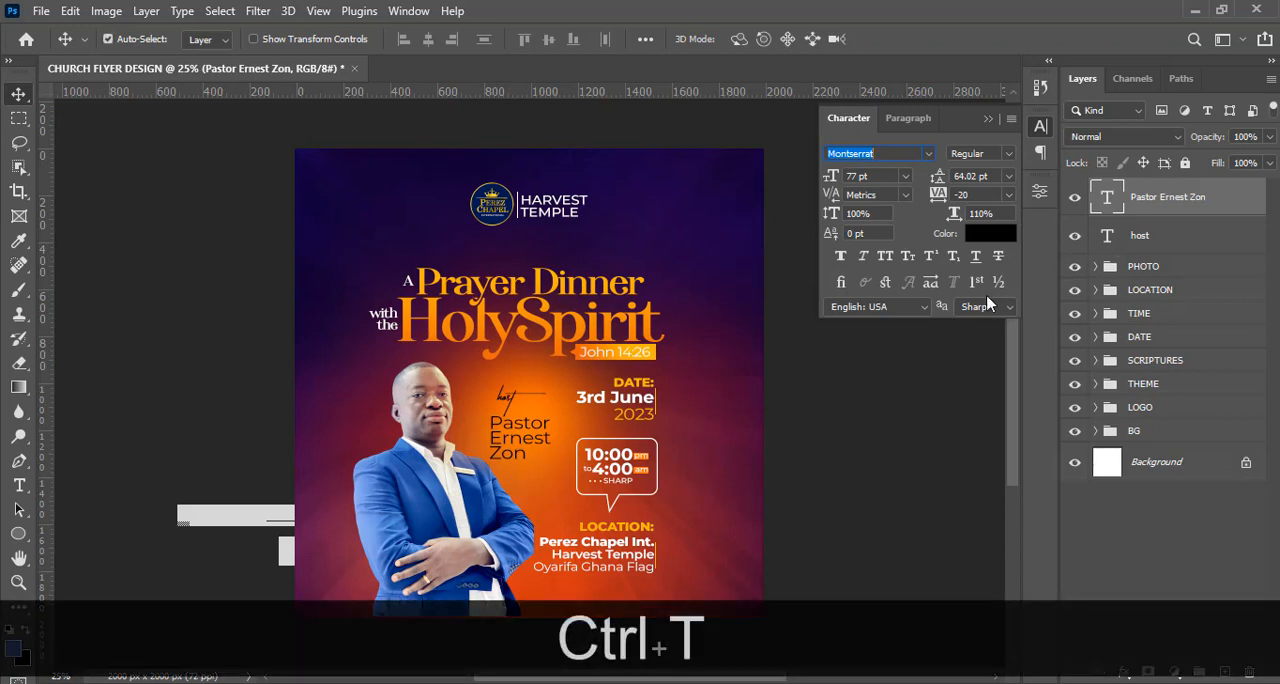
left_click(988, 119)
key("ctrl+t")
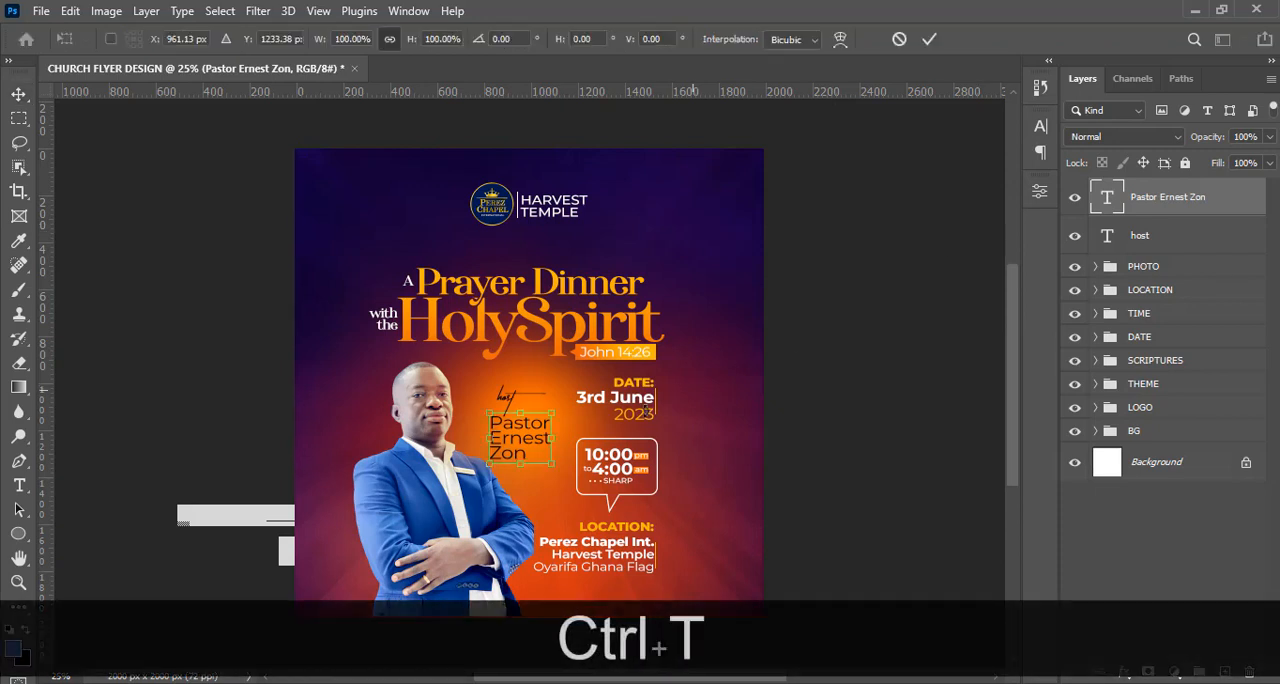
left_click_drag(549, 467, 542, 451)
key("Return")
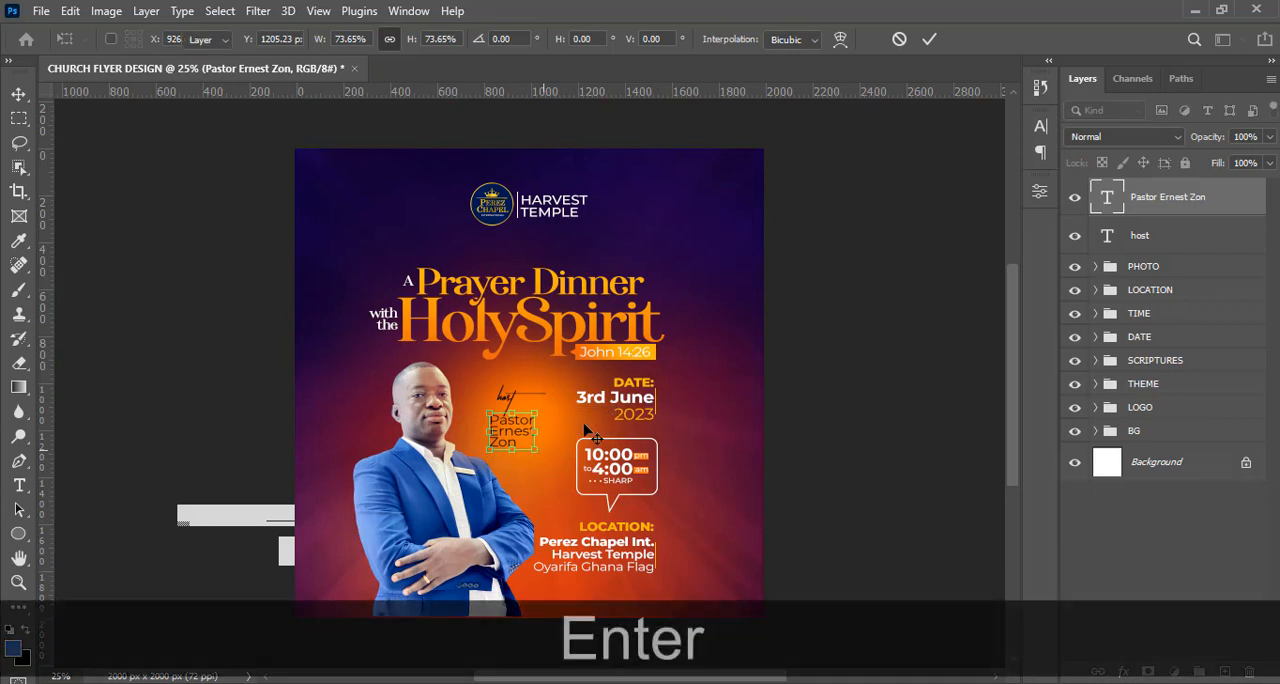
Color the pastor's name text white (ffffff).
left_click(1040, 128)
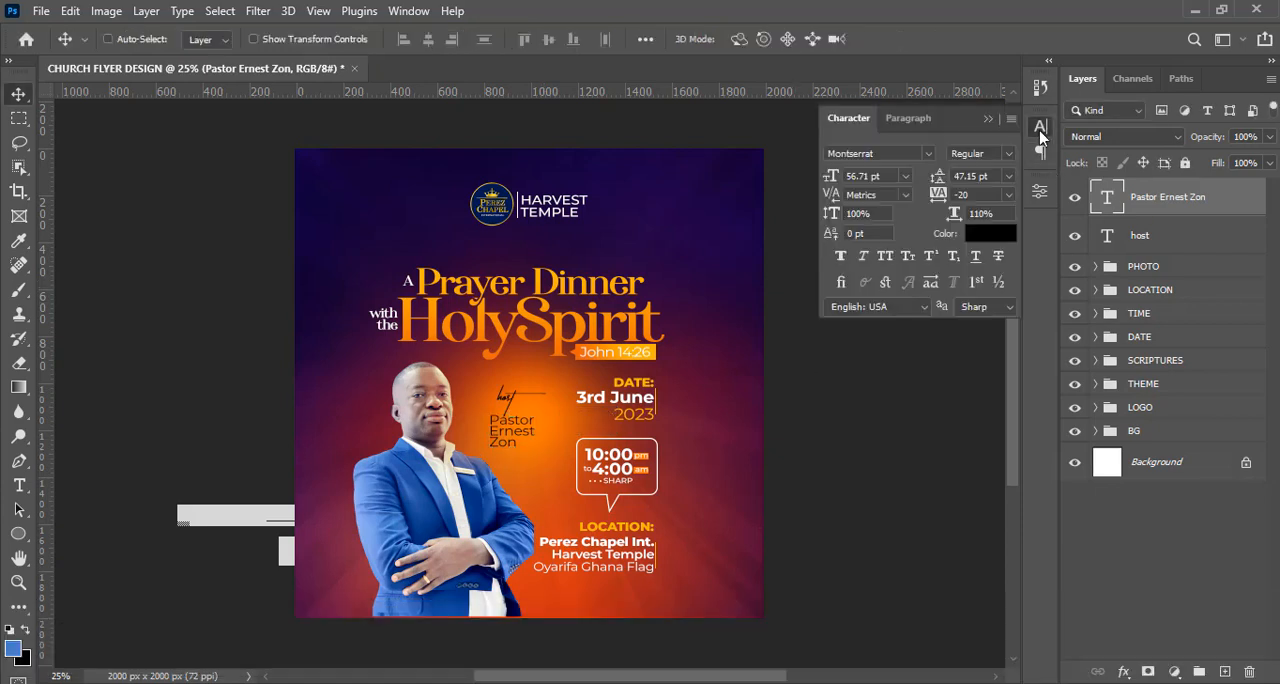
left_click(992, 234)
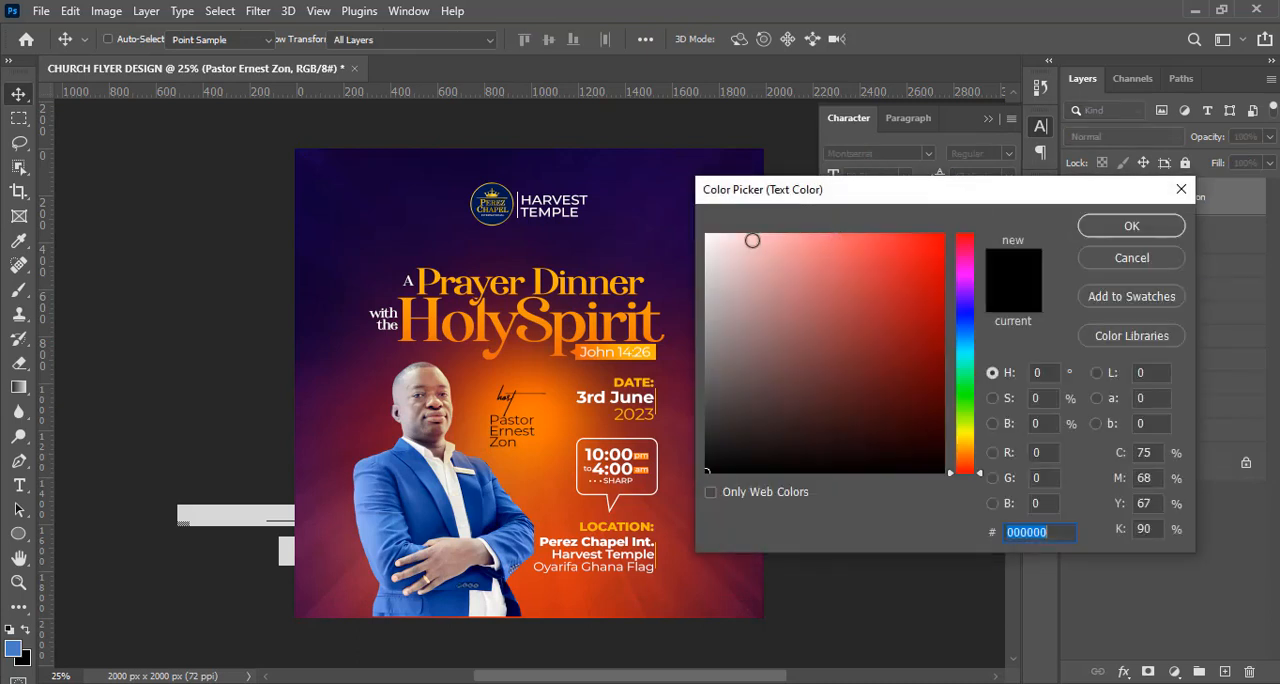
left_click_drag(714, 263, 703, 230)
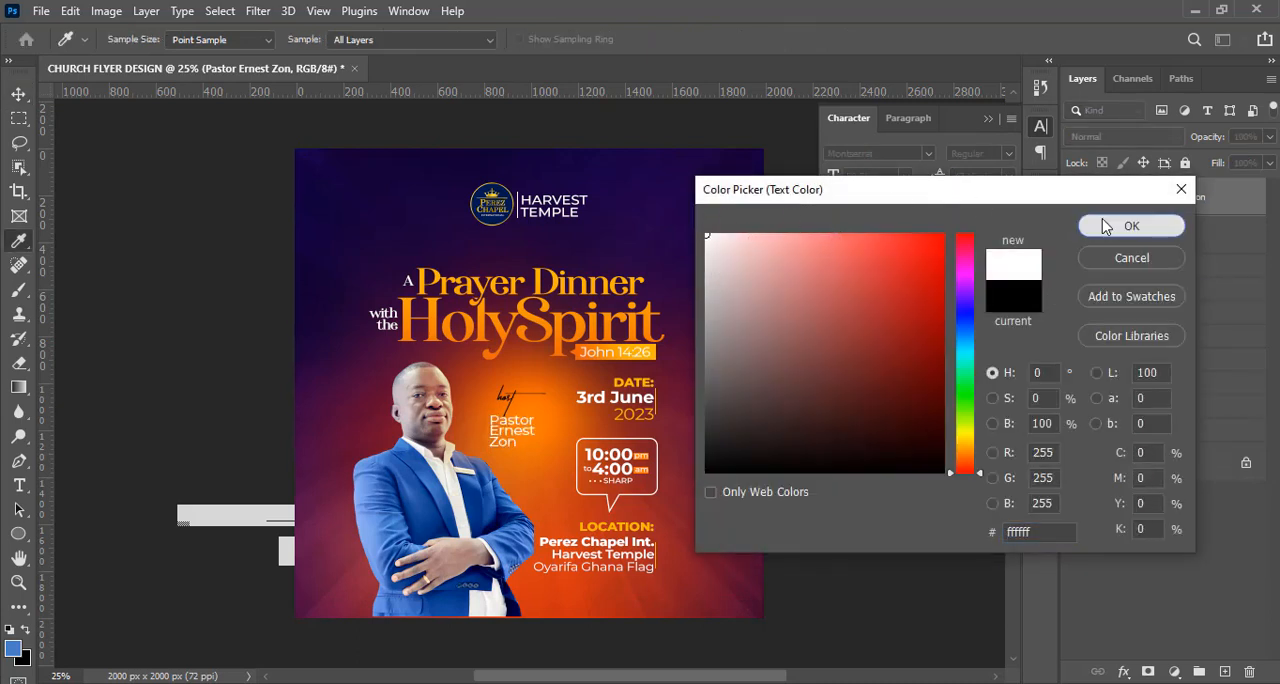
left_click(1094, 226)
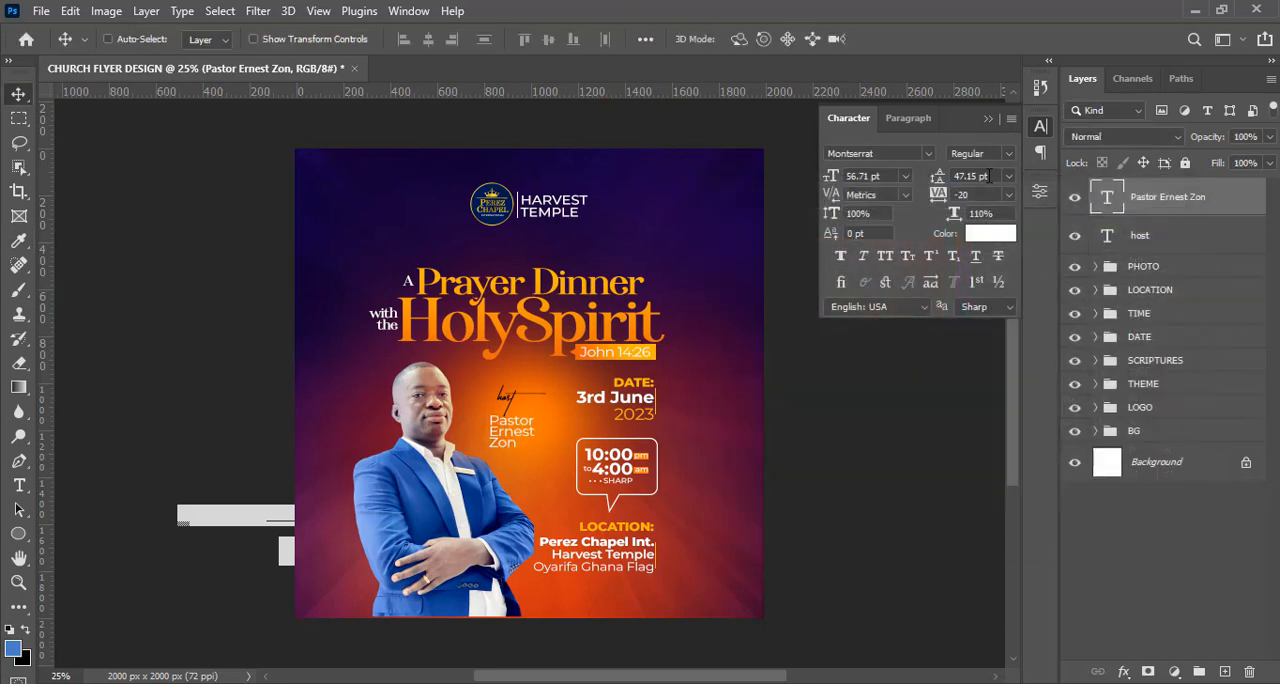
Loosen the line spacing of the pastor's name text, trying 50 pt leading and settling on 55 pt.
left_click(989, 176)
type("50")
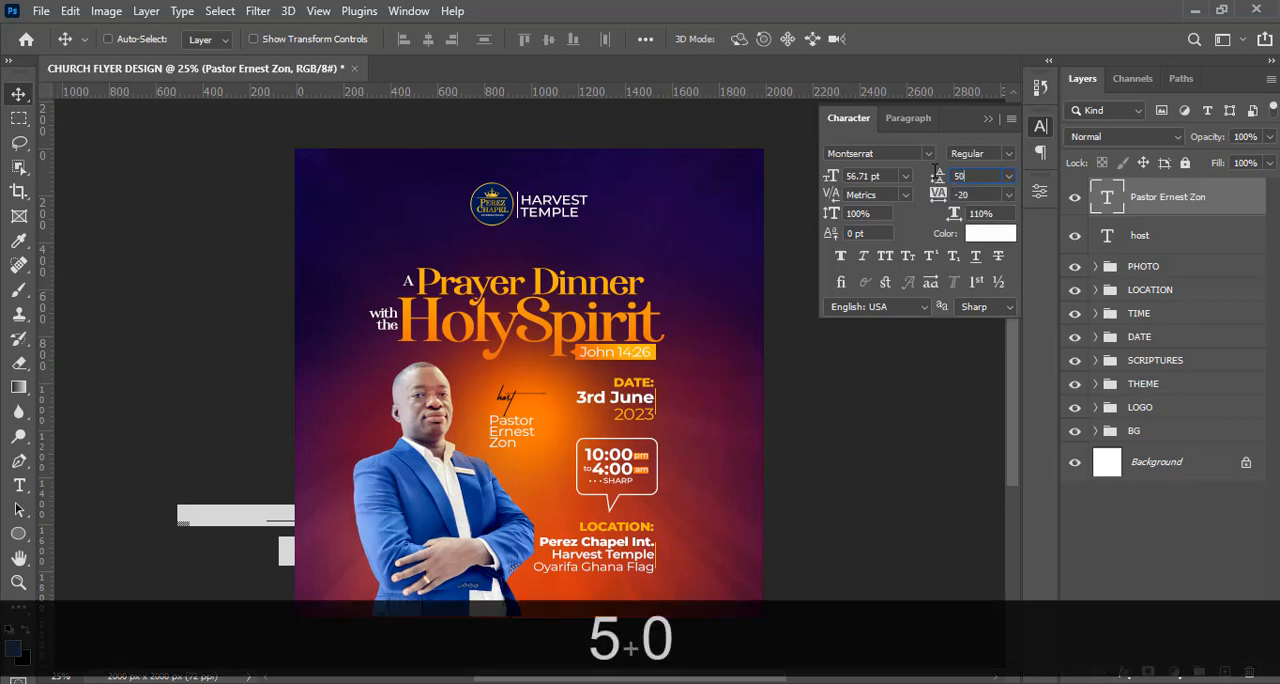
key("Return")
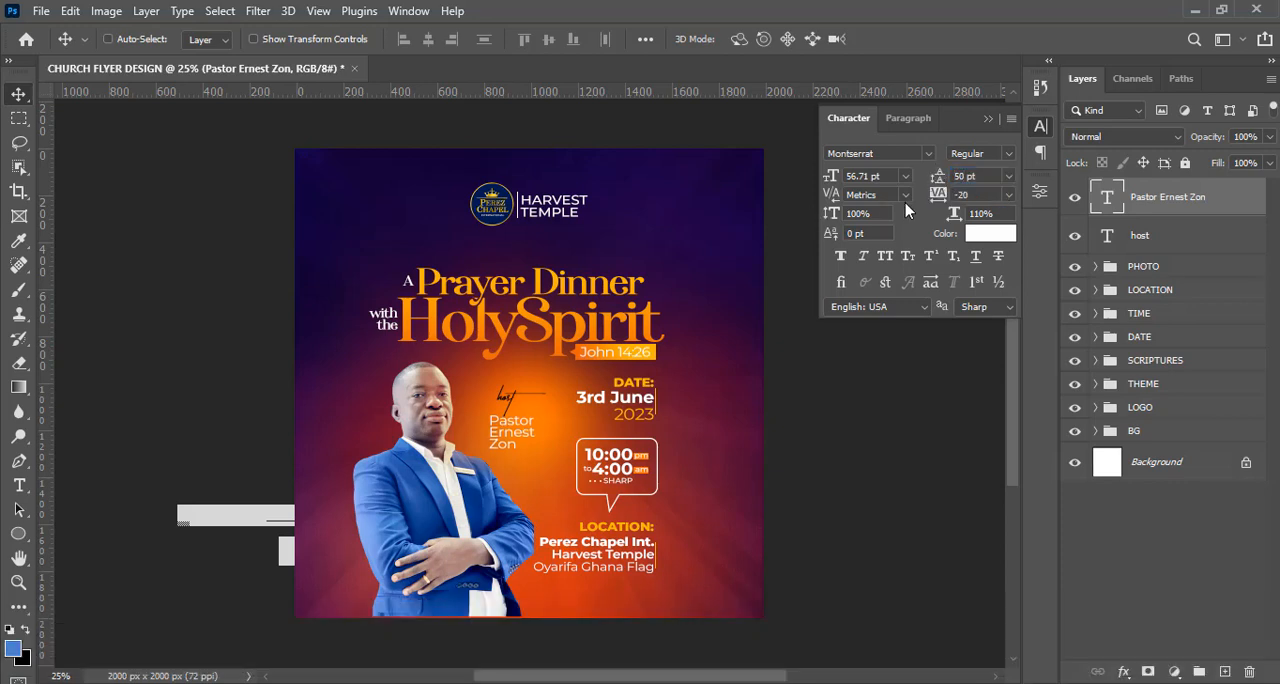
left_click_drag(994, 176, 924, 176)
type("55")
key("Return")
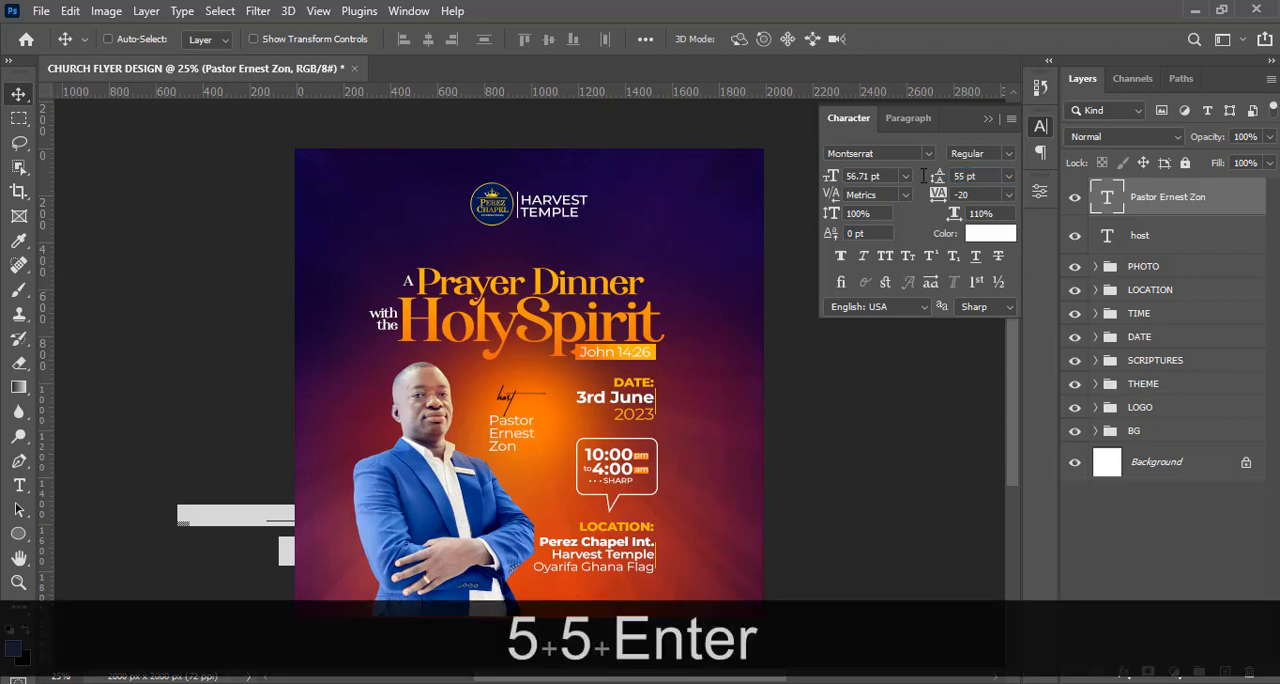
Set the word "Pastor" in Montserrat Bold and nudge the whole name text up, closer to "host".
double_click(1104, 200)
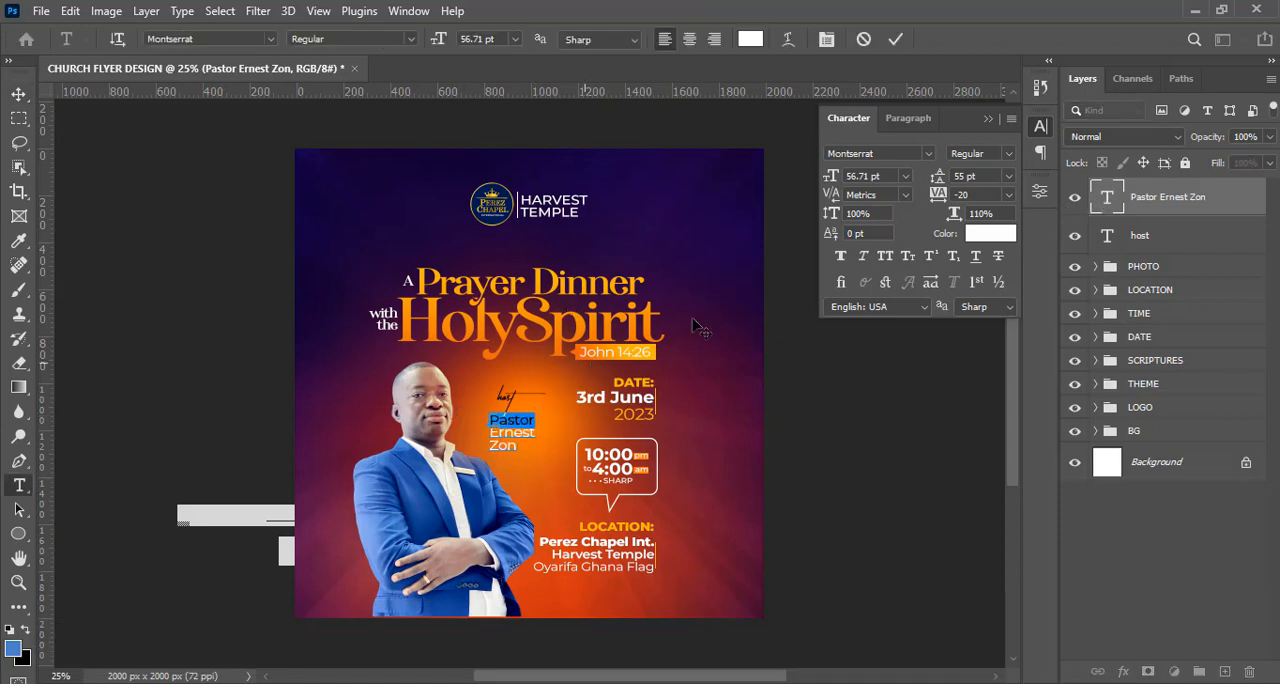
left_click(1008, 153)
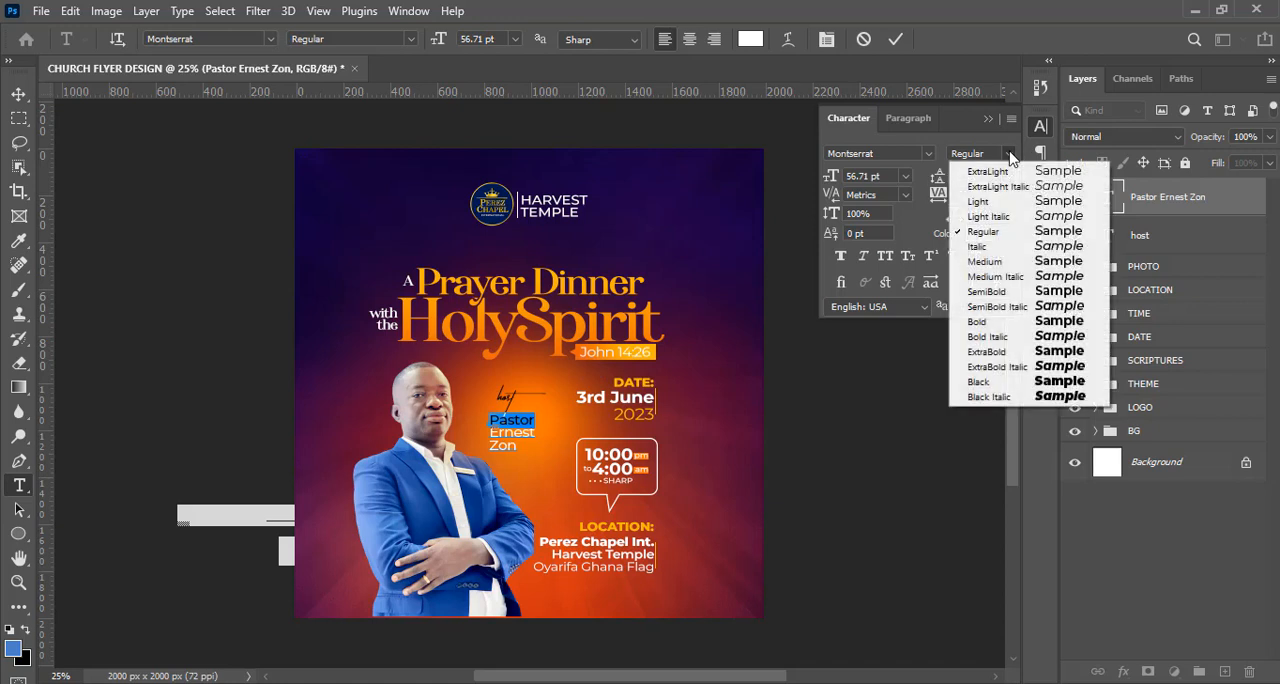
left_click(984, 322)
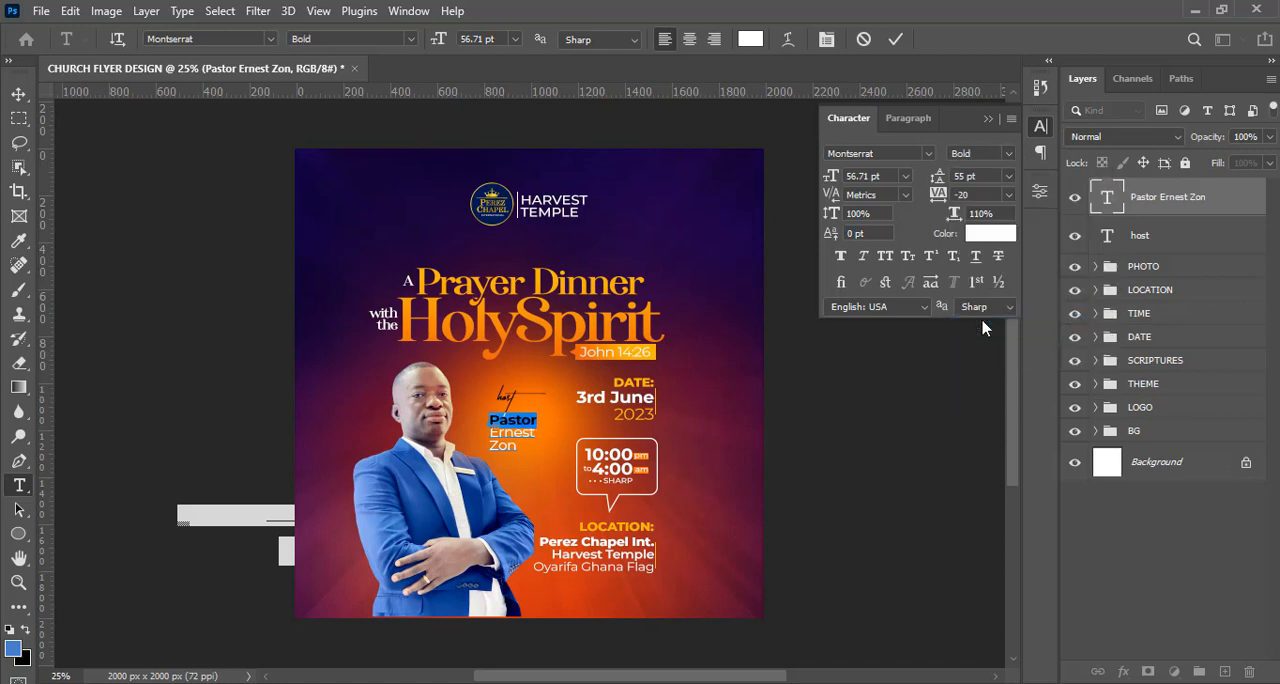
left_click(1163, 207)
key("v")
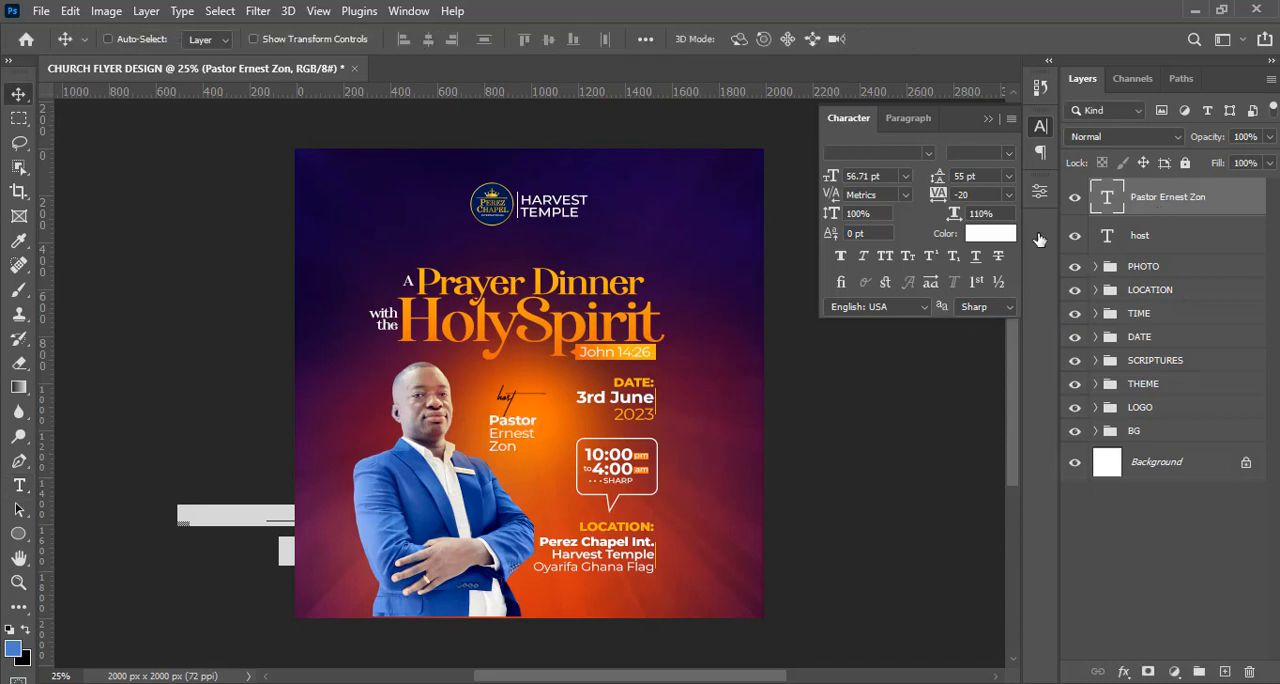
key("Up")
key("Up")
key("Up")
key("Up")
key("Up")
key("Up")
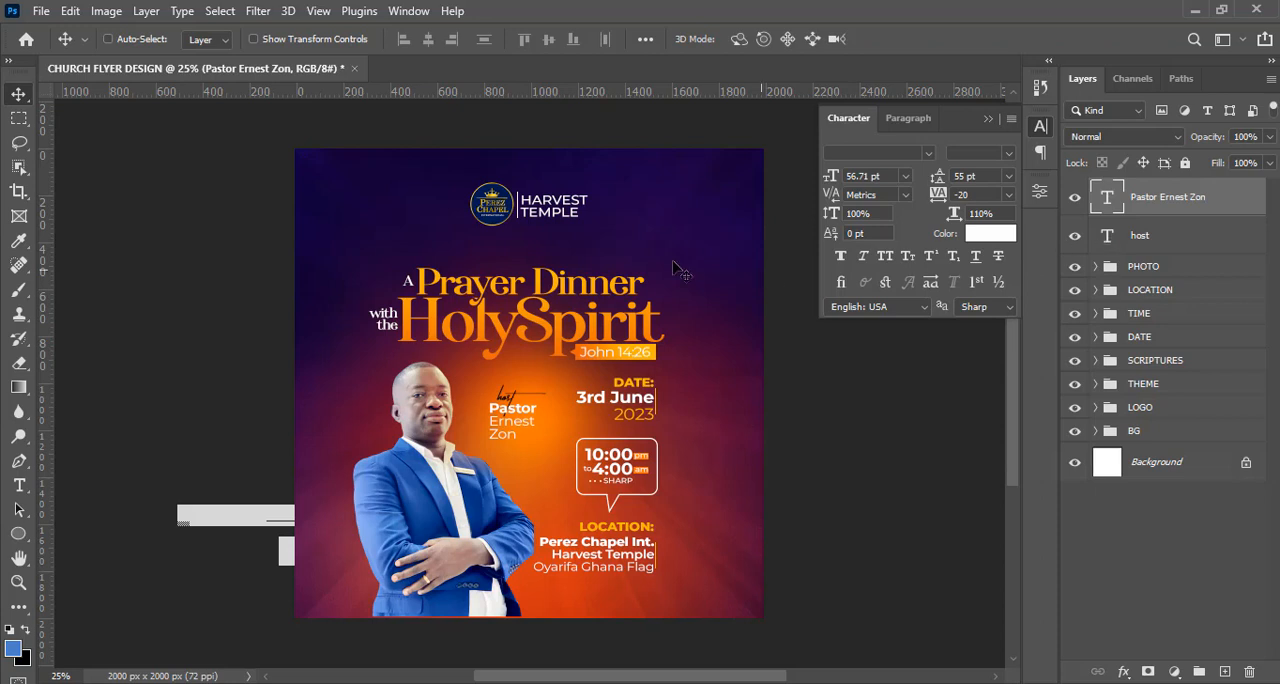
Draw a 316 px circle over the host and name text and place its layer beneath both text layers.
left_click(12, 537)
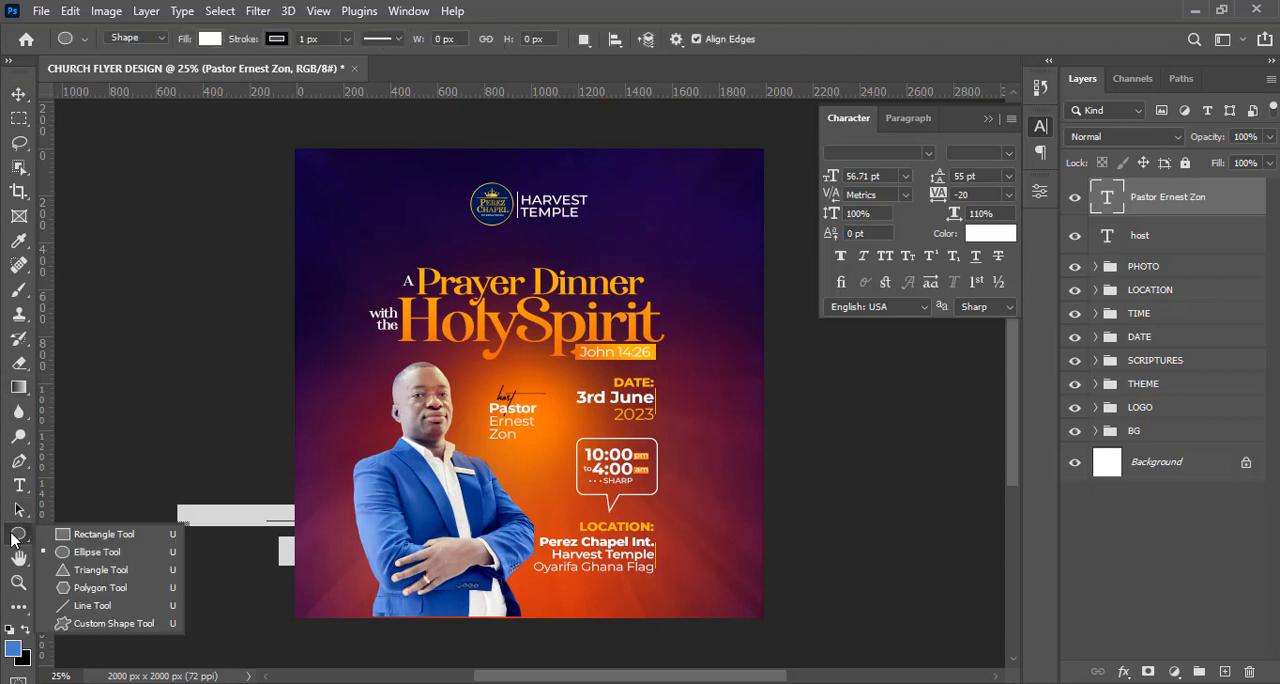
left_click(80, 552)
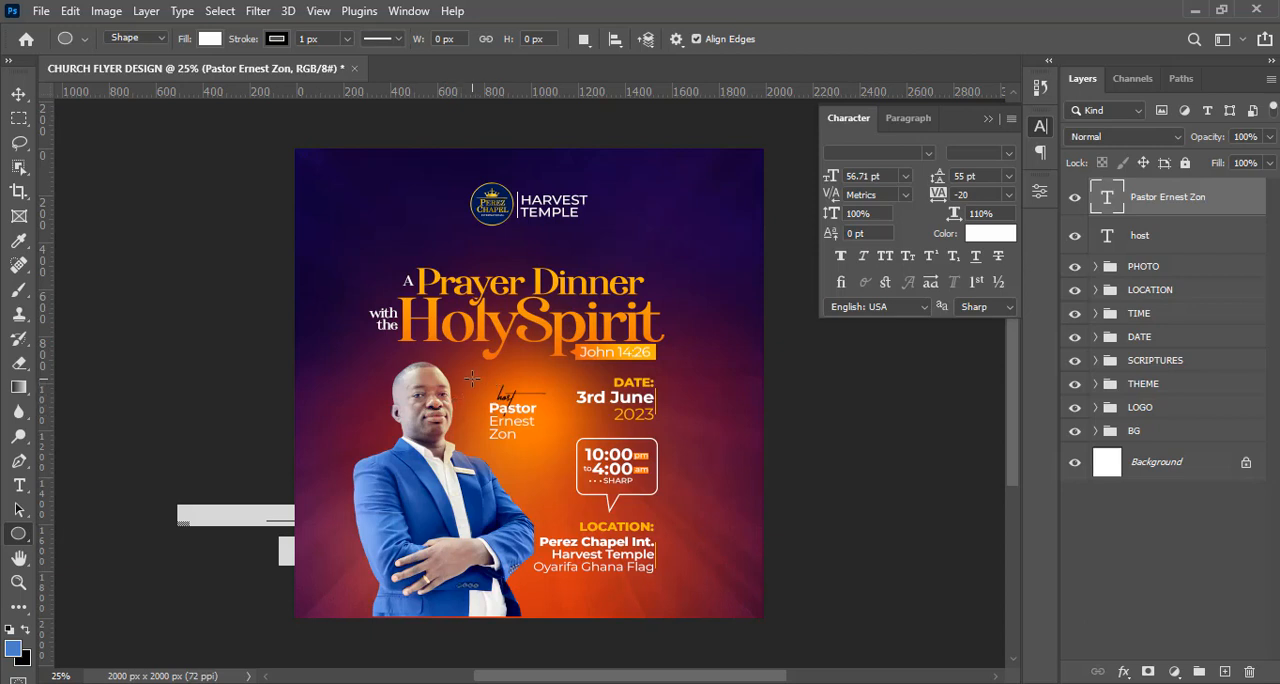
left_click_drag(472, 379, 563, 454)
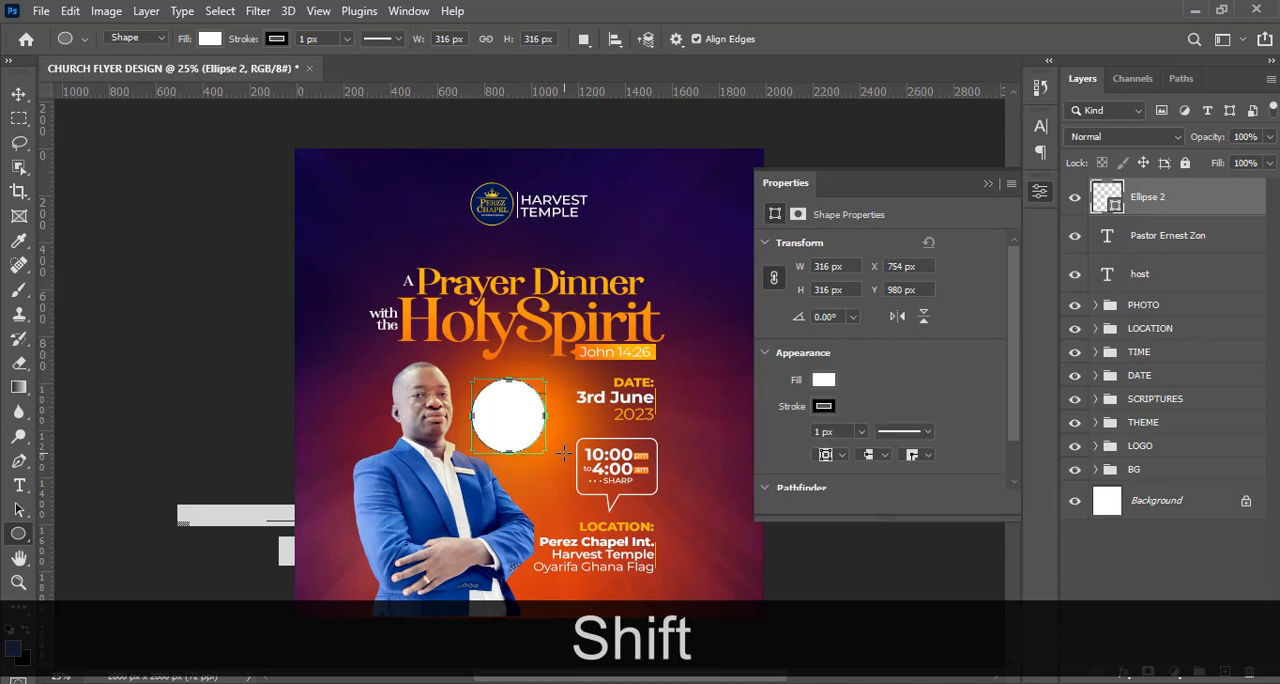
left_click_drag(1139, 210, 1136, 283)
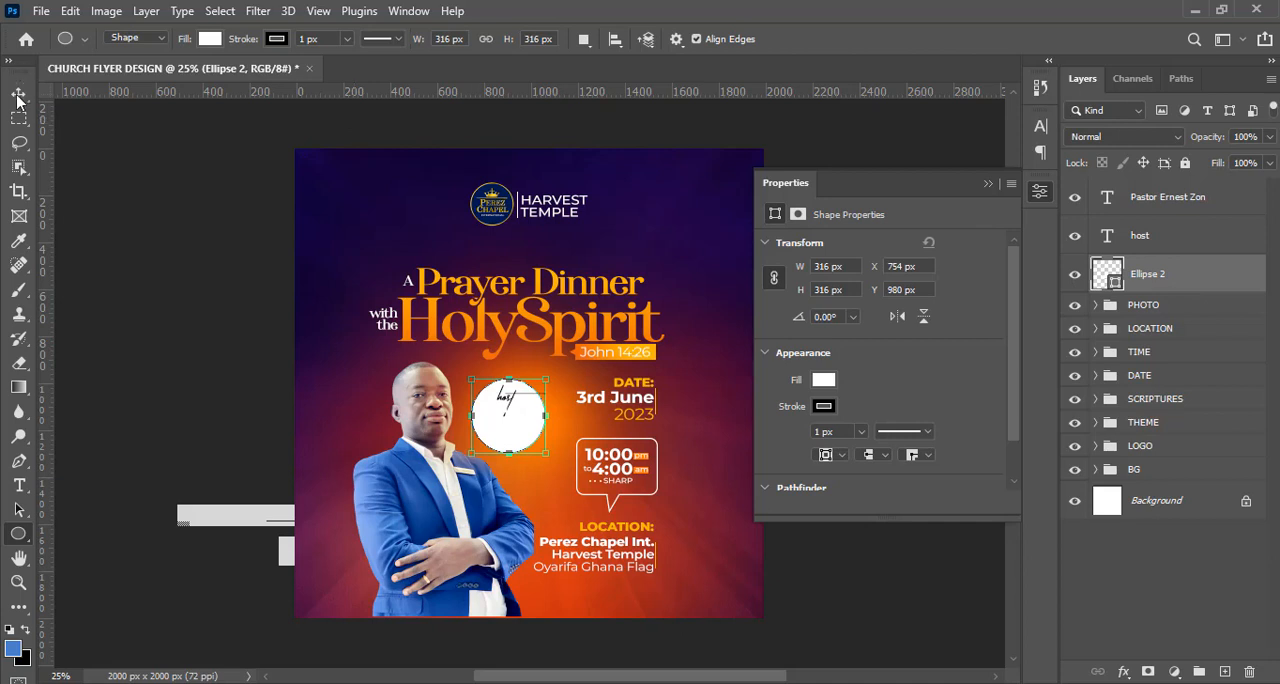
Remove the circle's stroke and fill it with orange EA600D.
left_click(277, 40)
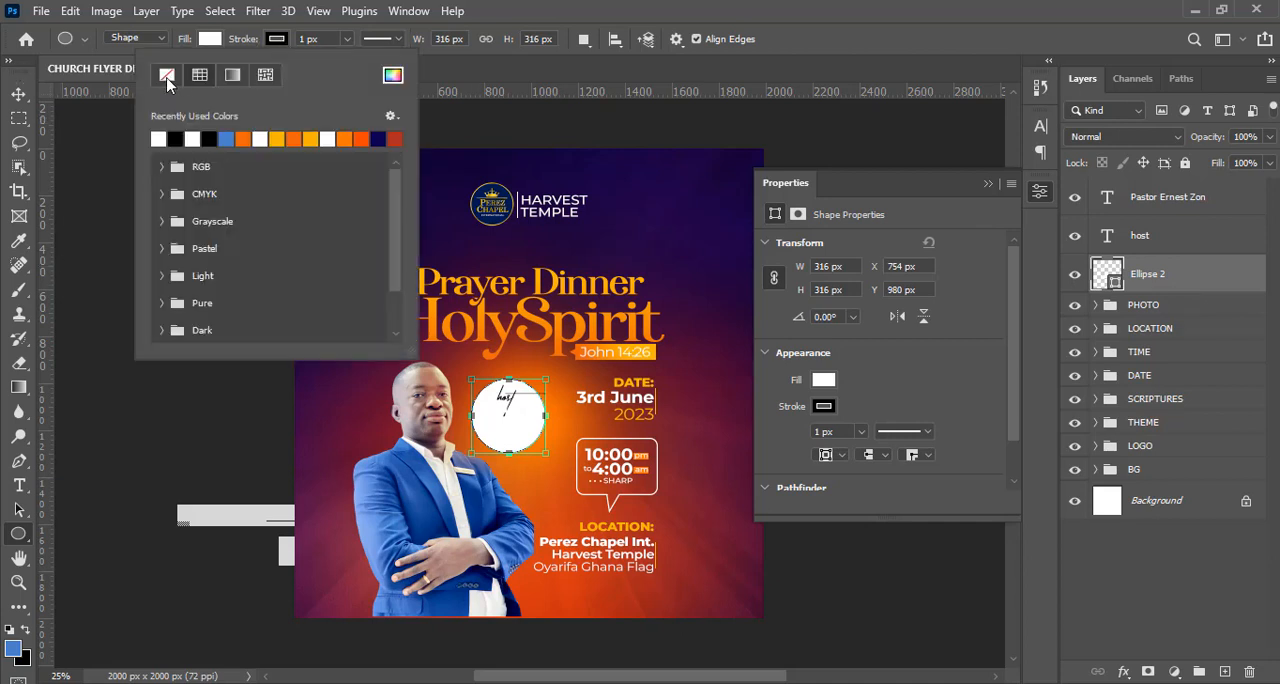
left_click(167, 76)
left_click(212, 39)
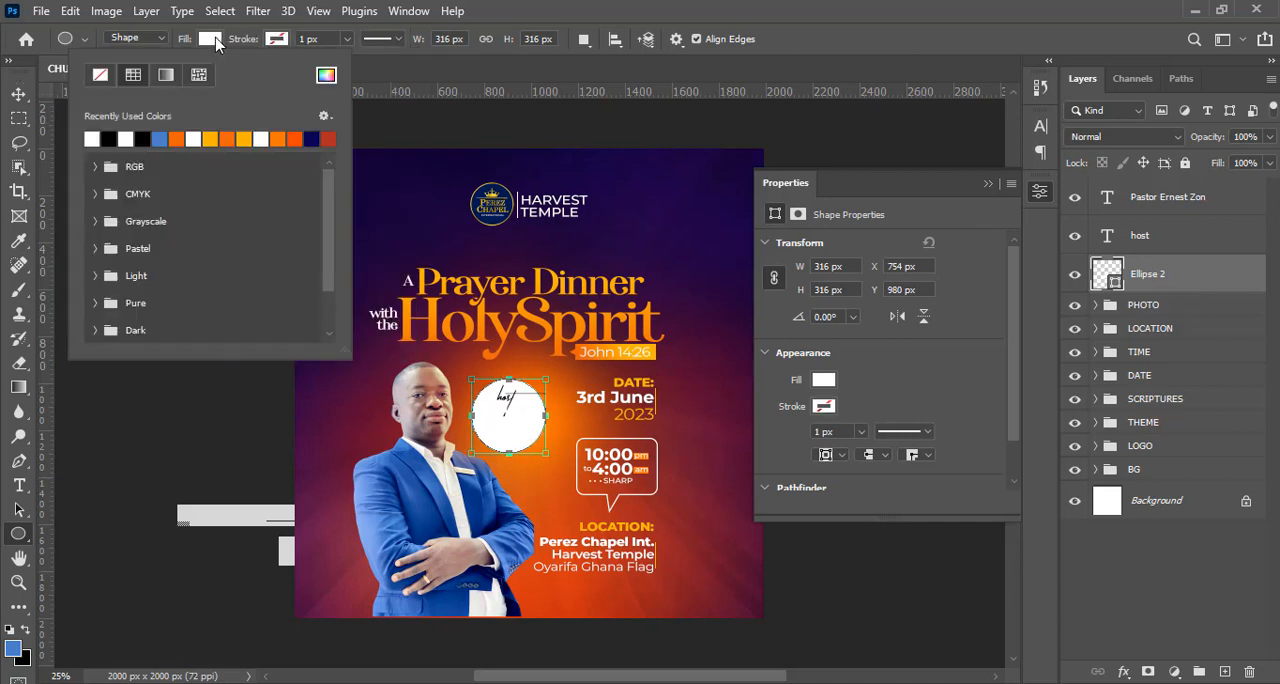
left_click(327, 75)
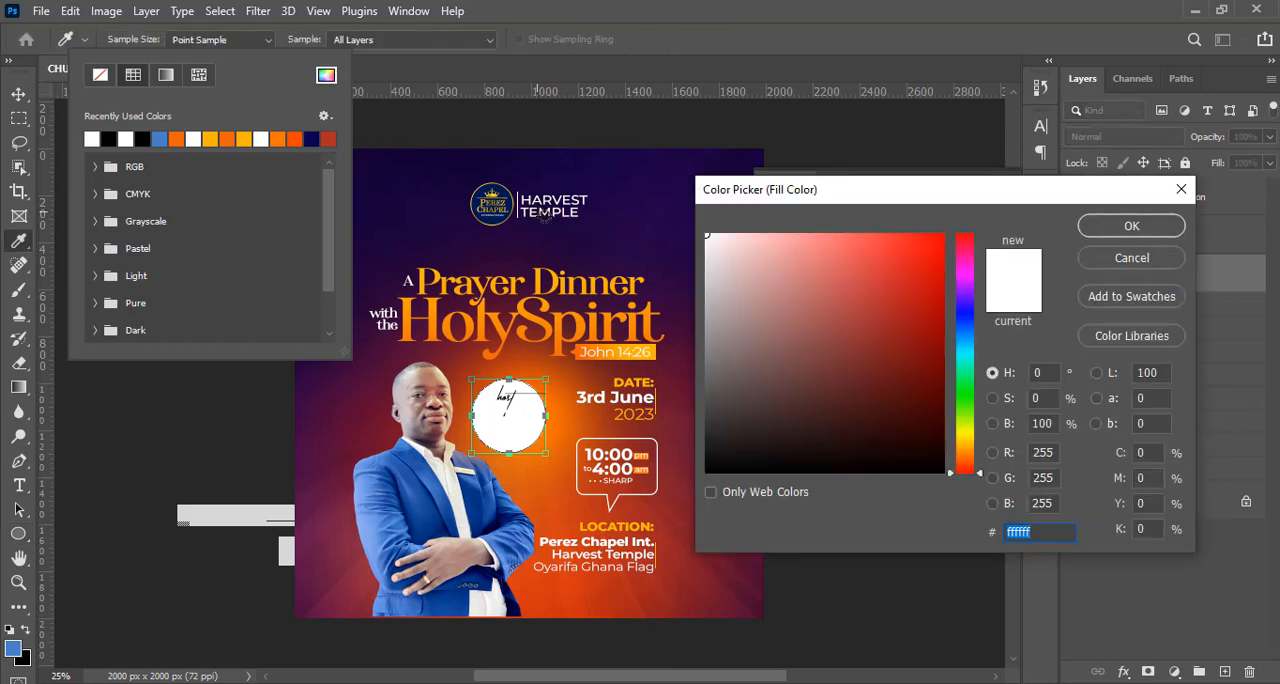
type("E")
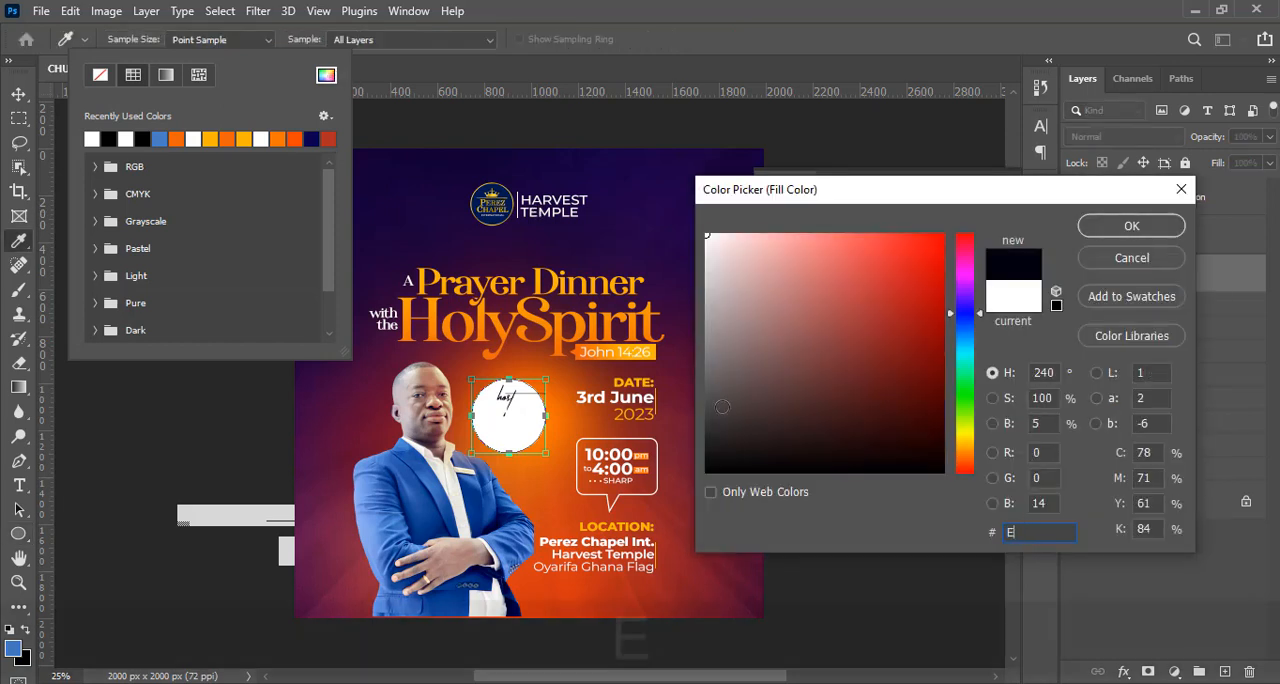
type("A60")
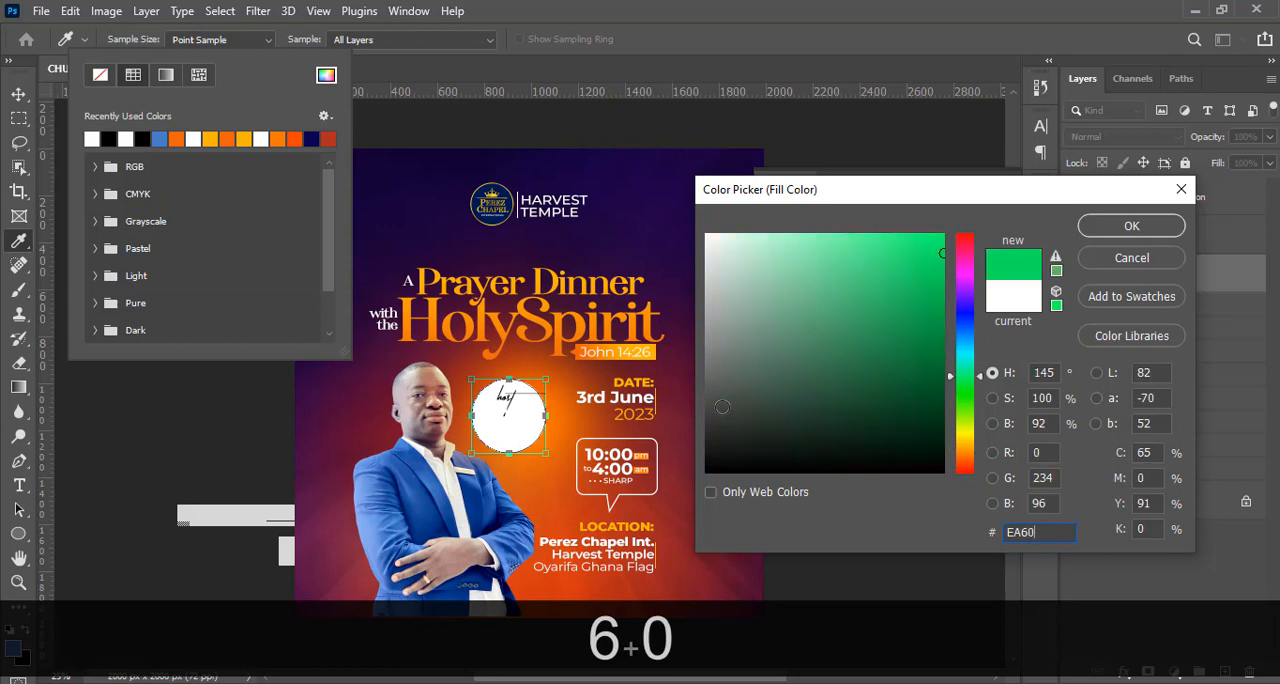
type("0D")
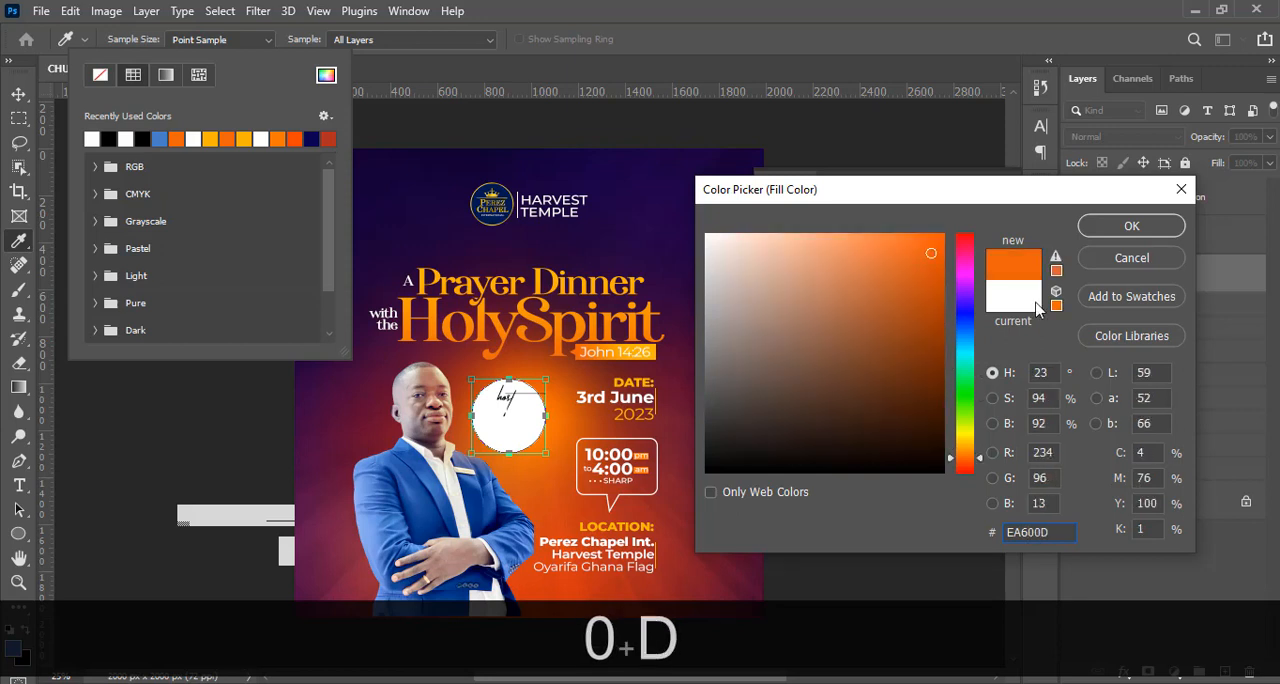
left_click(1100, 230)
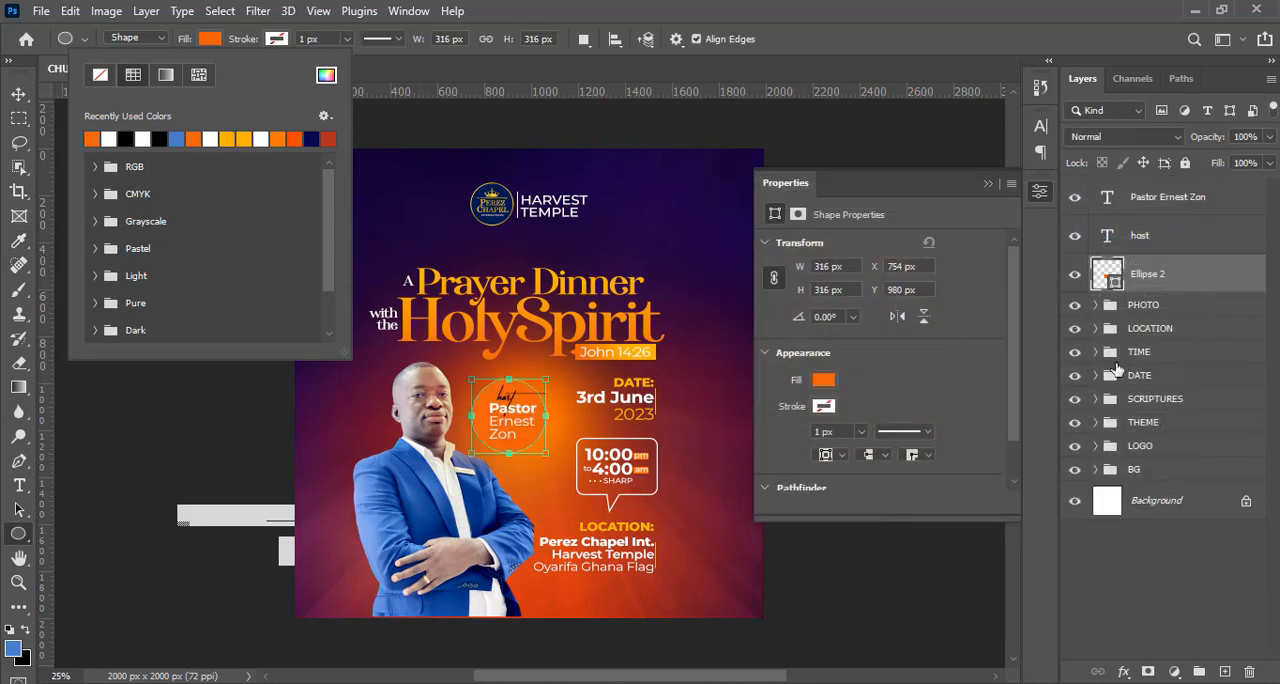
Add a new empty layer above the circle and clip it to the circle with a clipping mask.
left_click(1224, 671)
left_click(1224, 671)
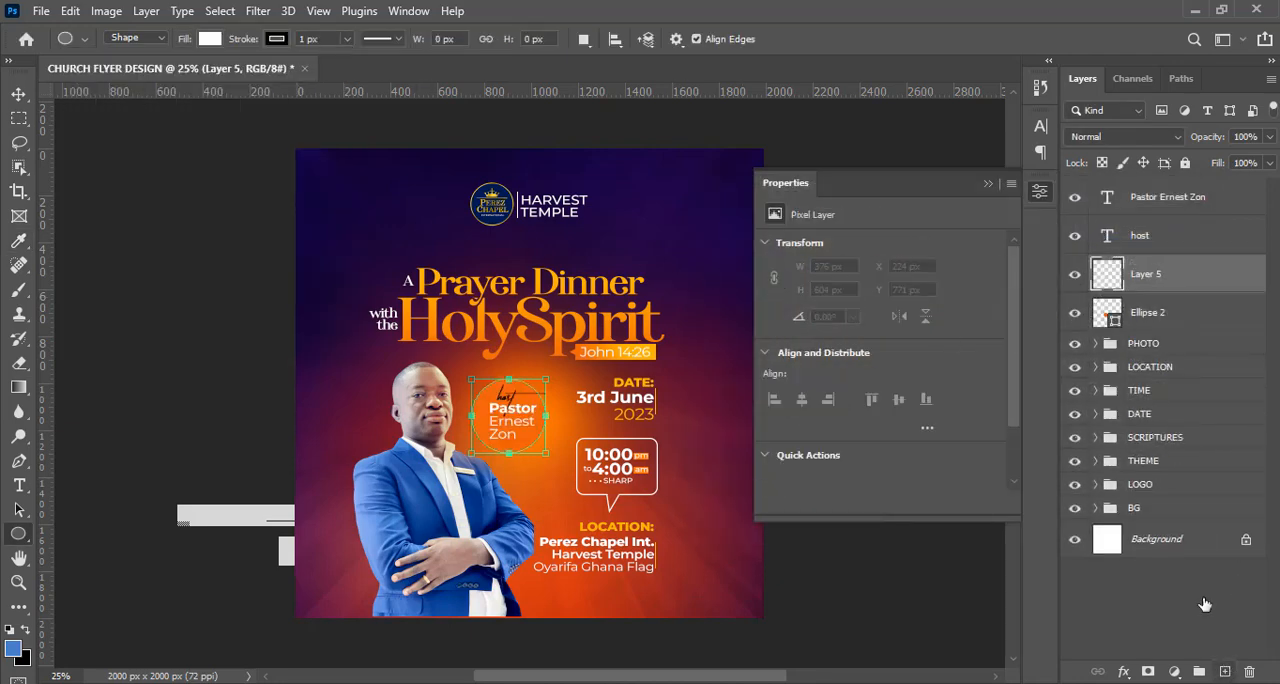
right_click(1135, 287)
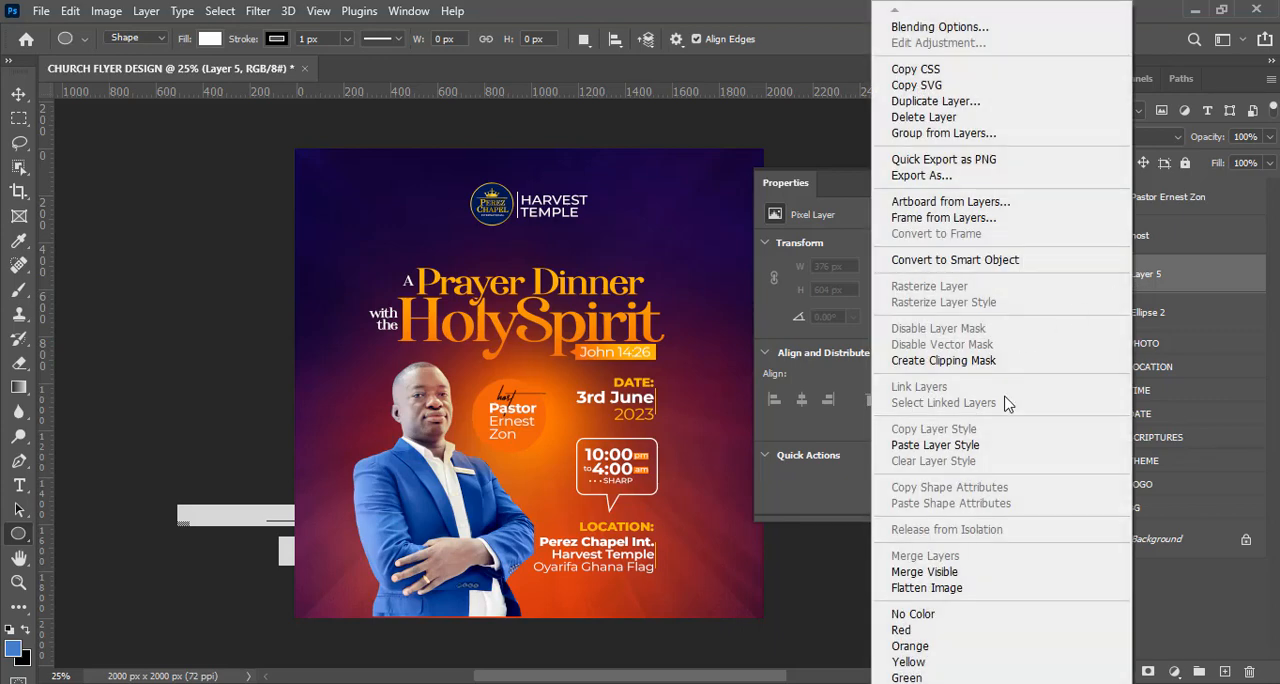
left_click(964, 363)
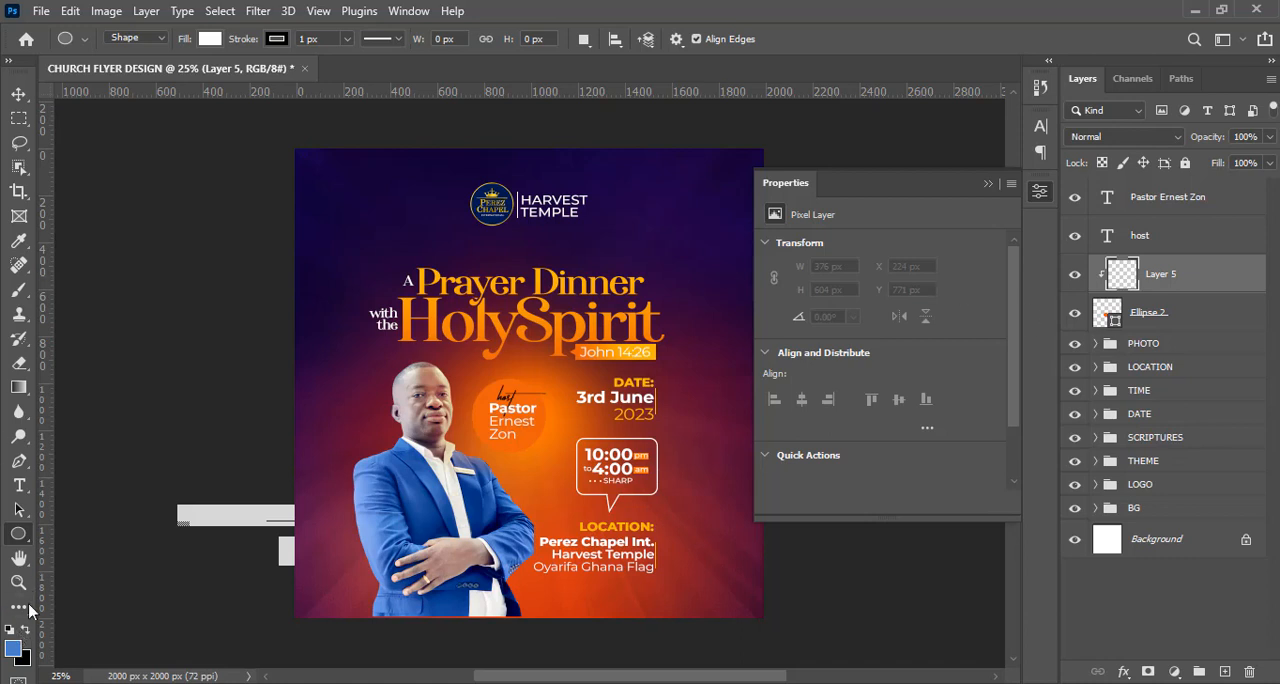
Set the foreground color to dark red AA3023.
left_click(15, 650)
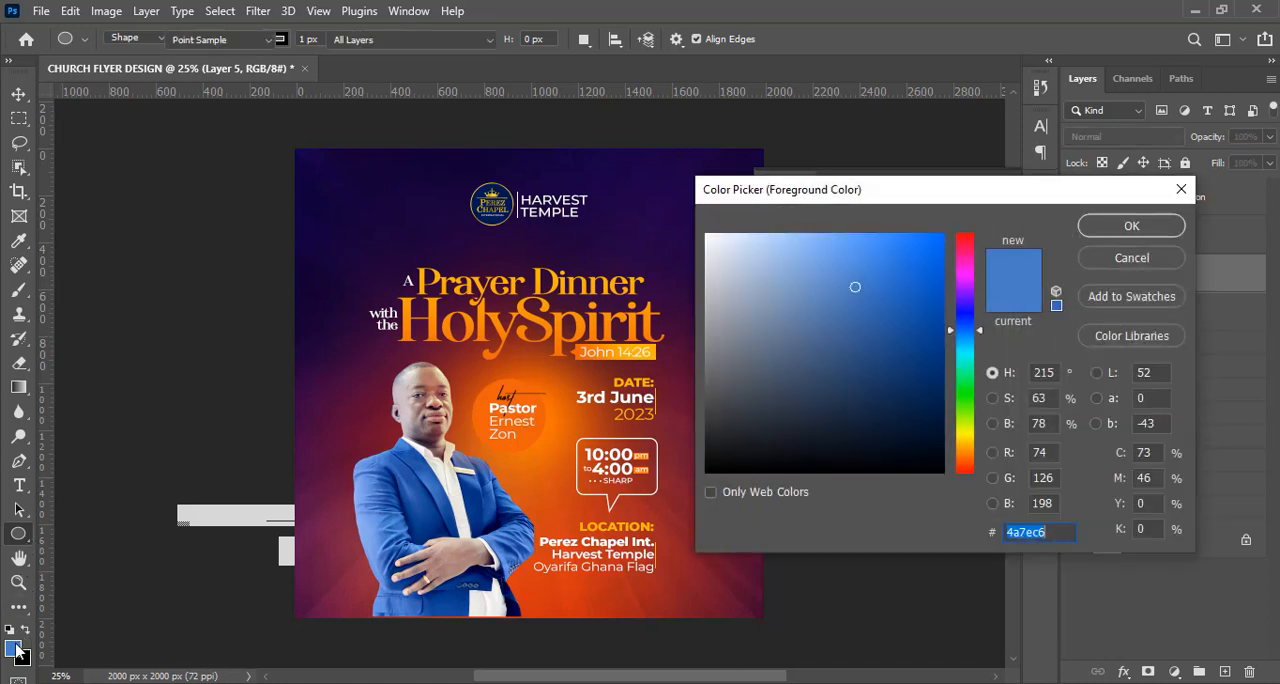
type("A")
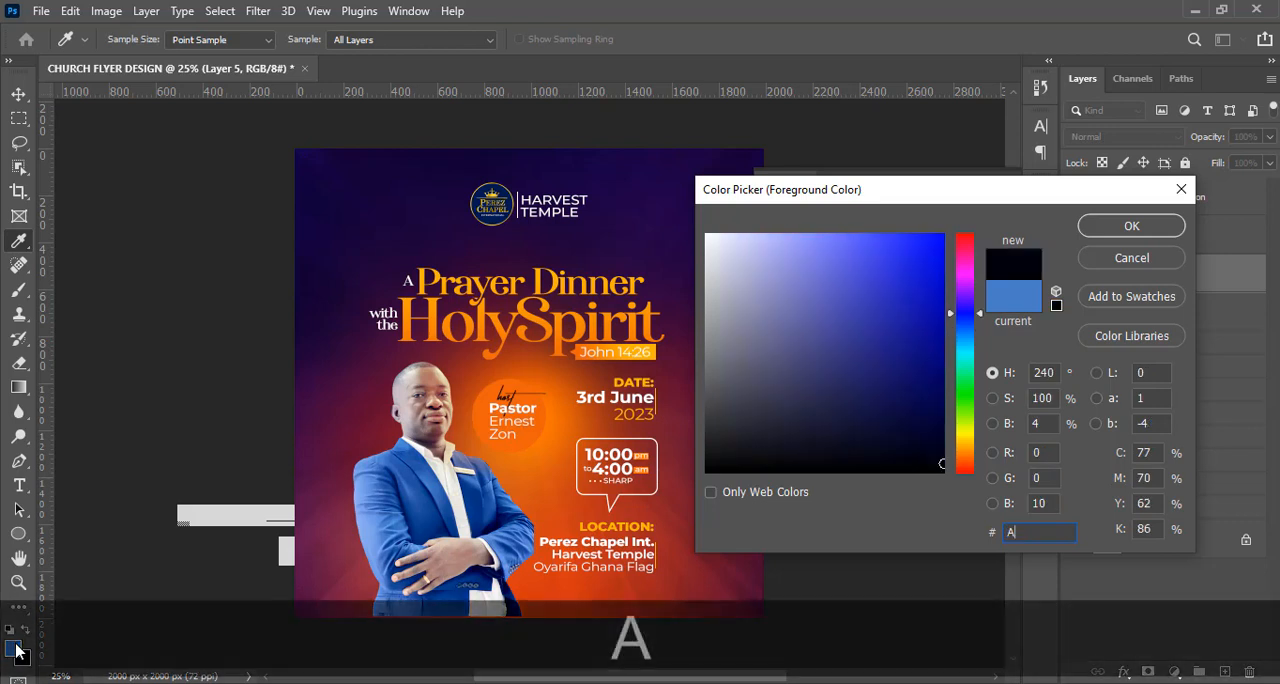
type("A30")
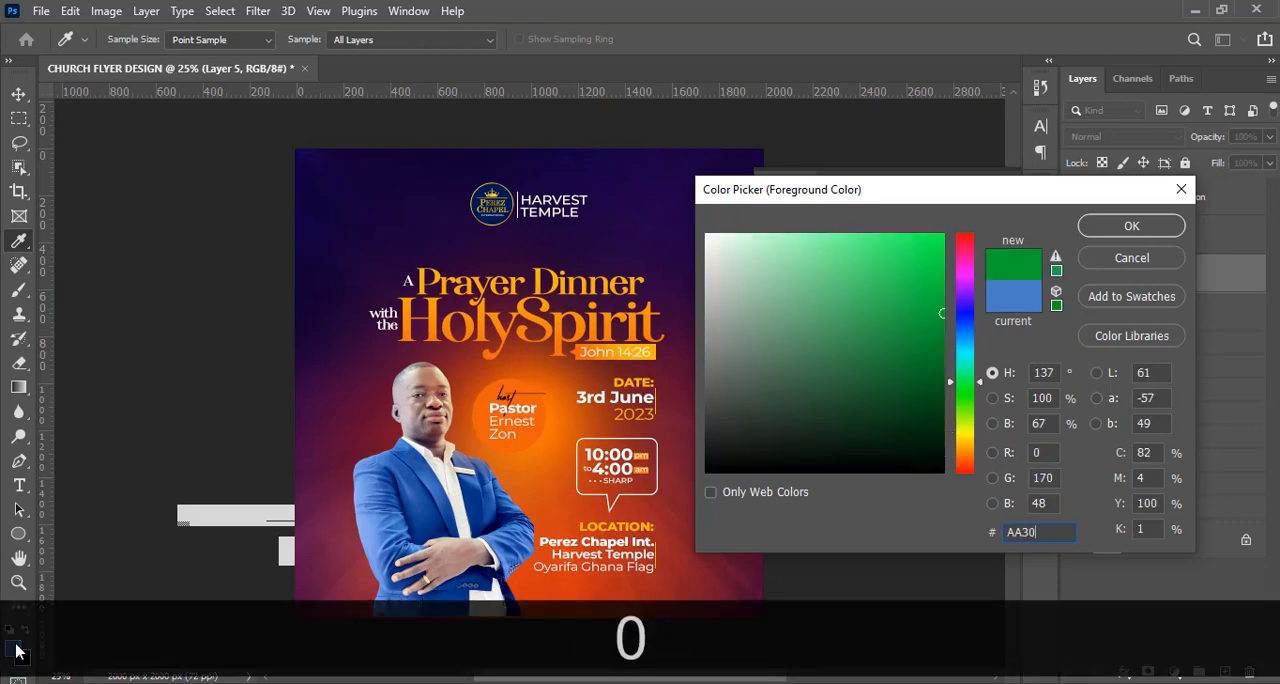
type("23")
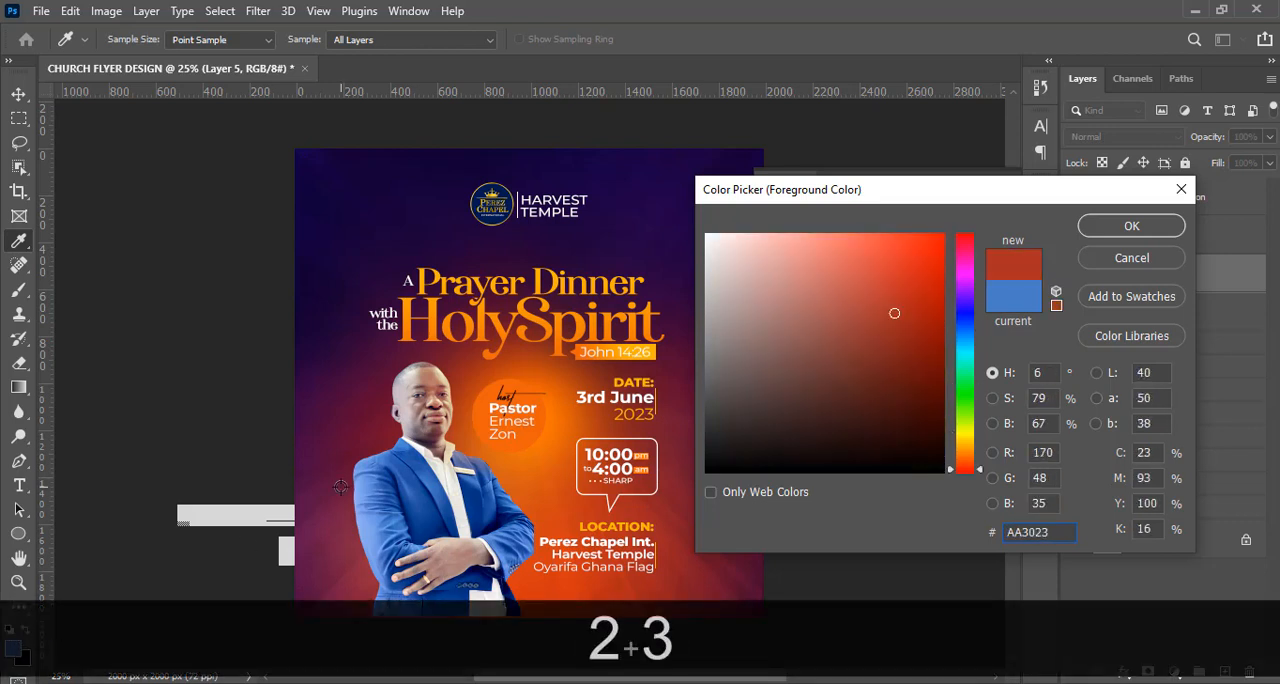
left_click(1131, 225)
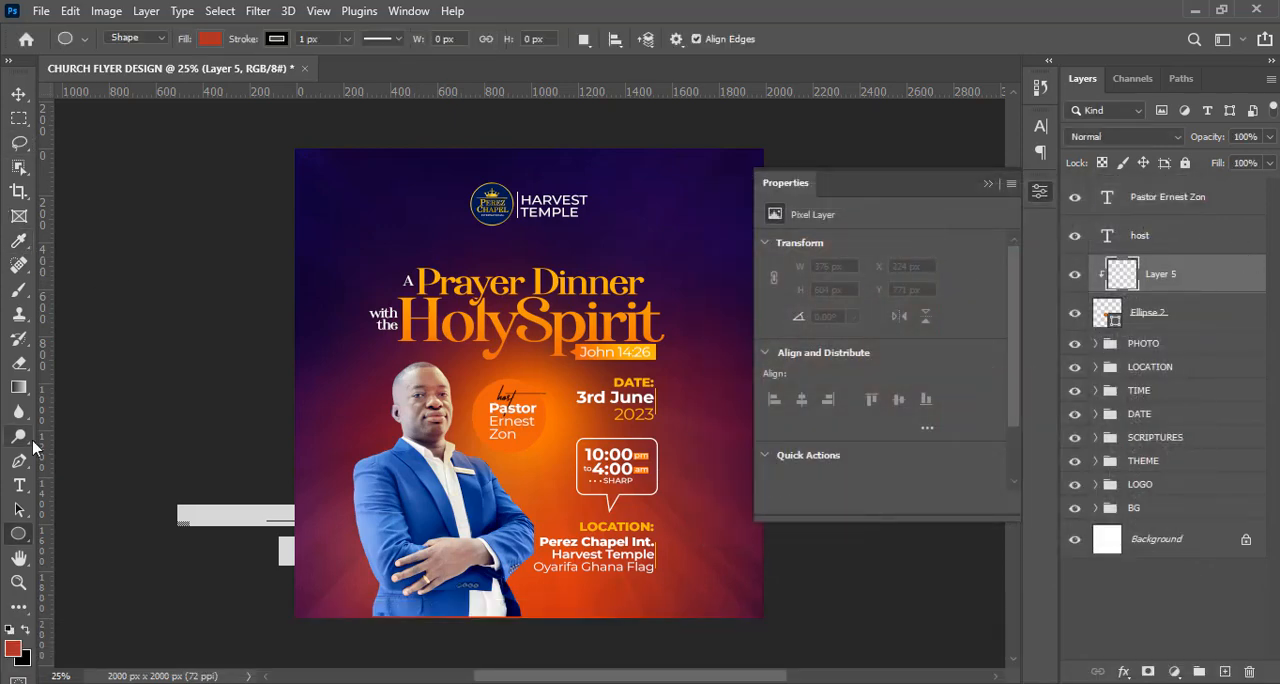
Shade the orange circle's right side with a 600 px soft brush on the clipped layer.
left_click(19, 290)
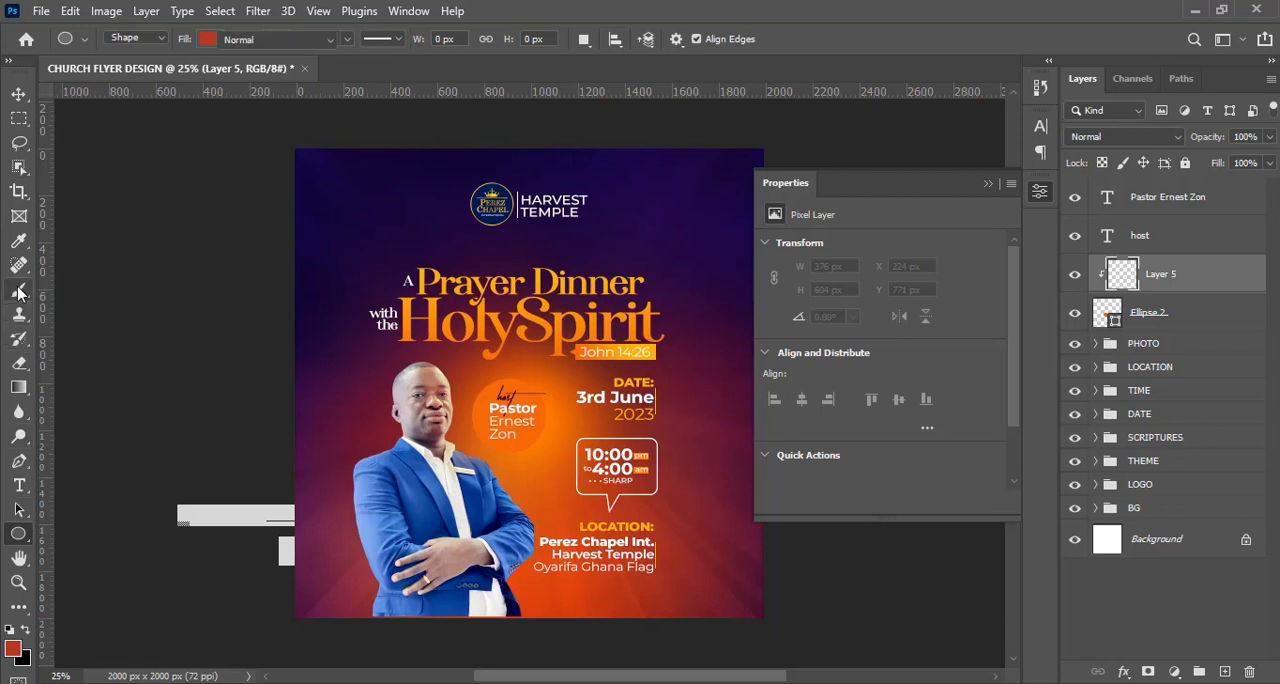
key("Caps_Lock")
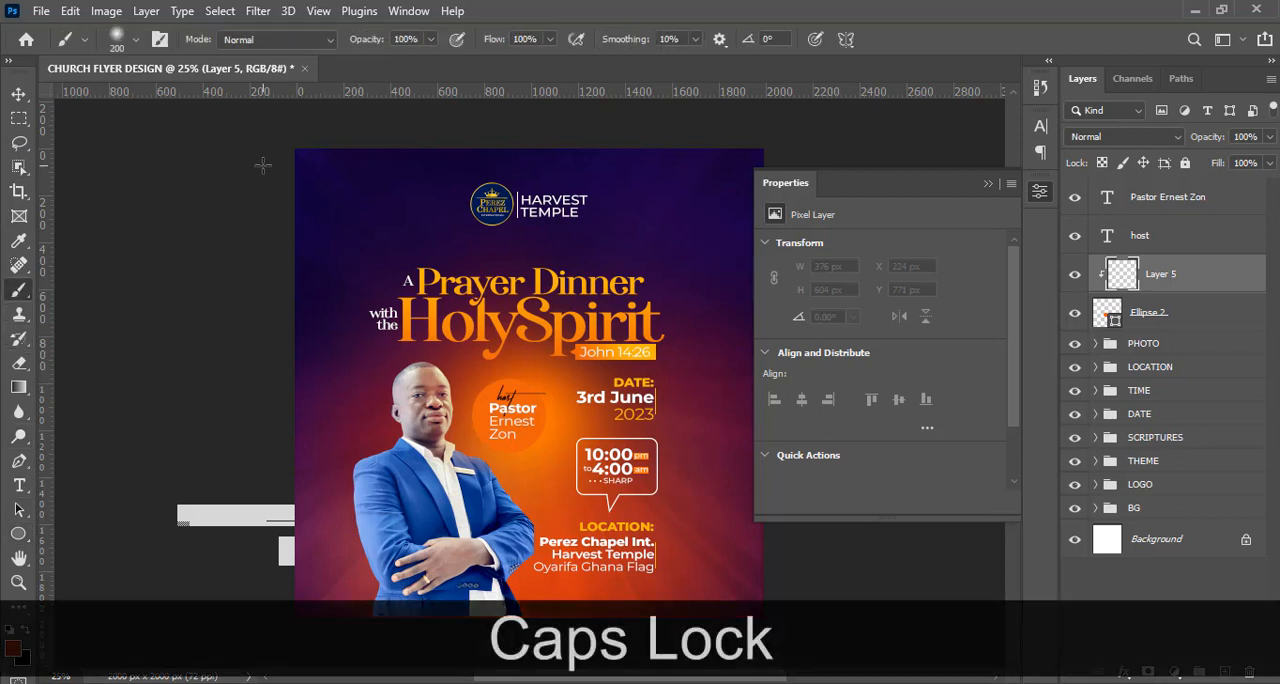
key("bracketright")
key("bracketright")
key("bracketright")
key("bracketright")
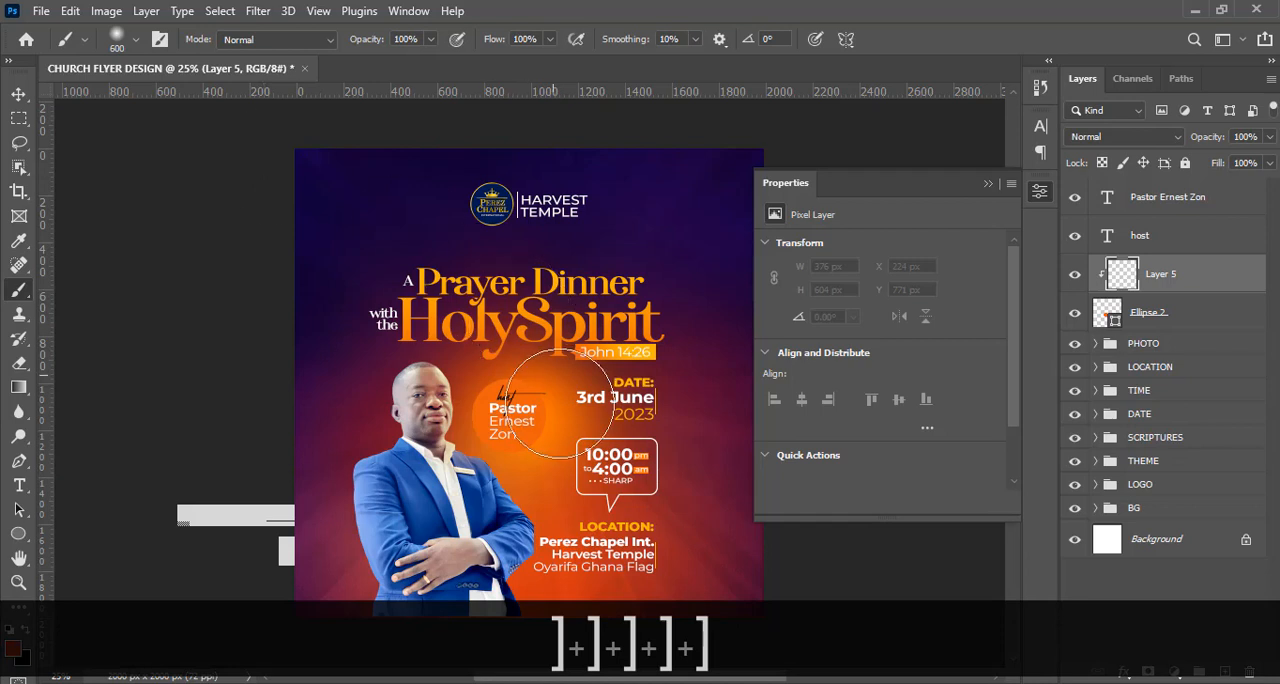
left_click(558, 404)
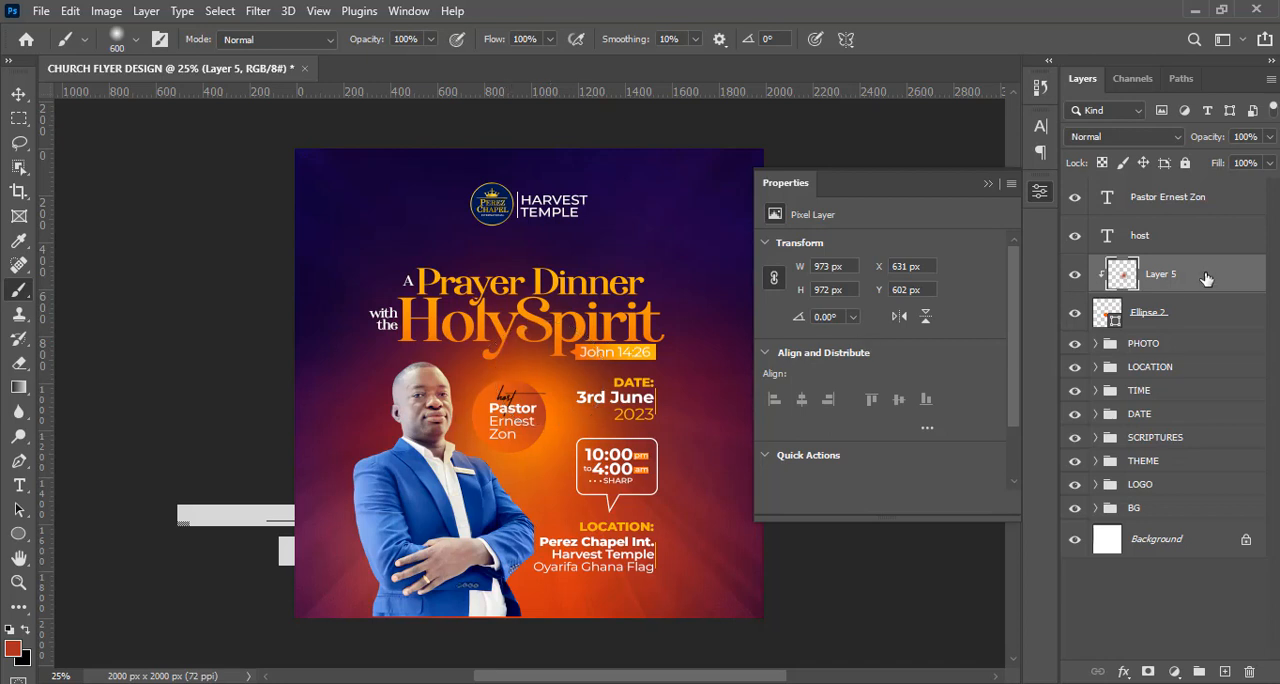
Duplicate the orange circle and enlarge the lower one from its centre to 368 px.
left_click(1148, 313)
key("ctrl+j")
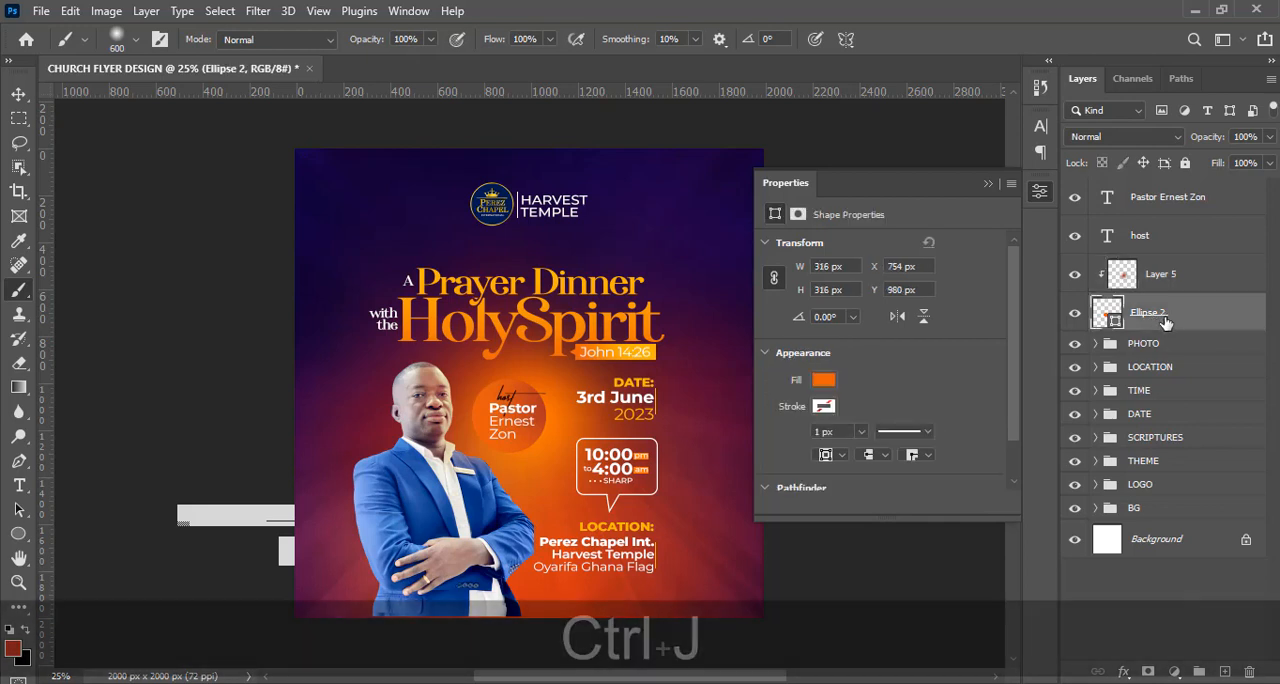
left_click(1152, 350)
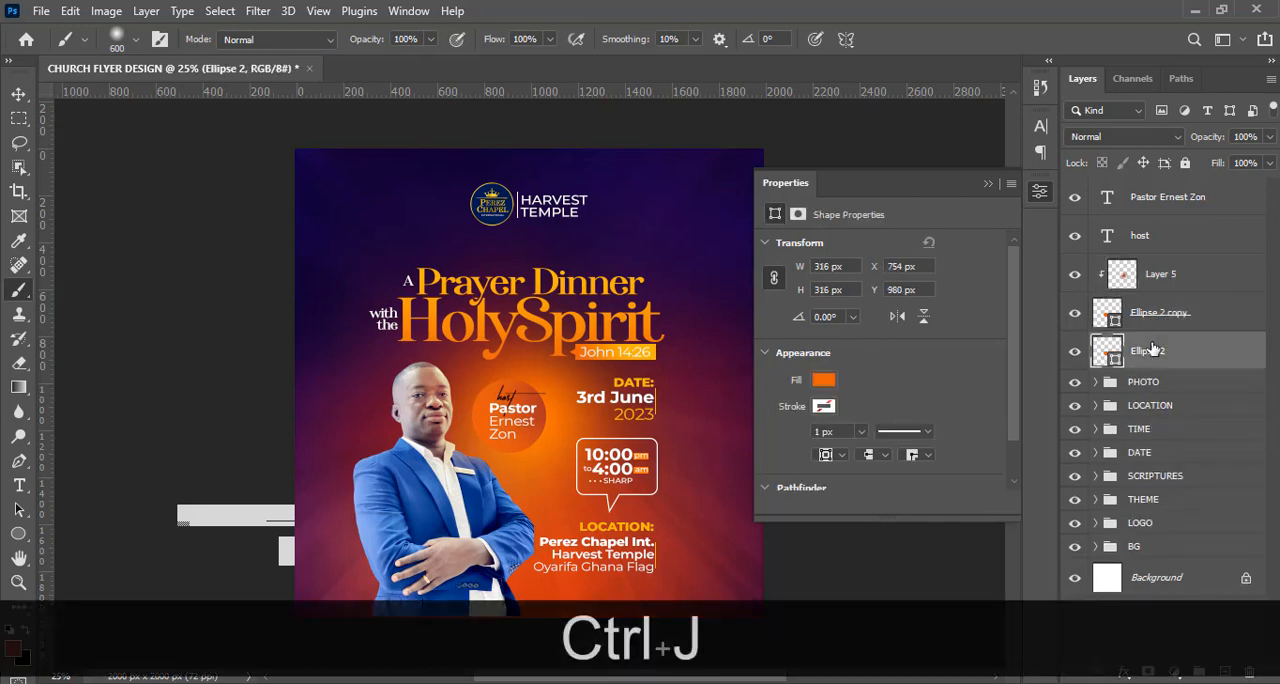
key("ctrl+t")
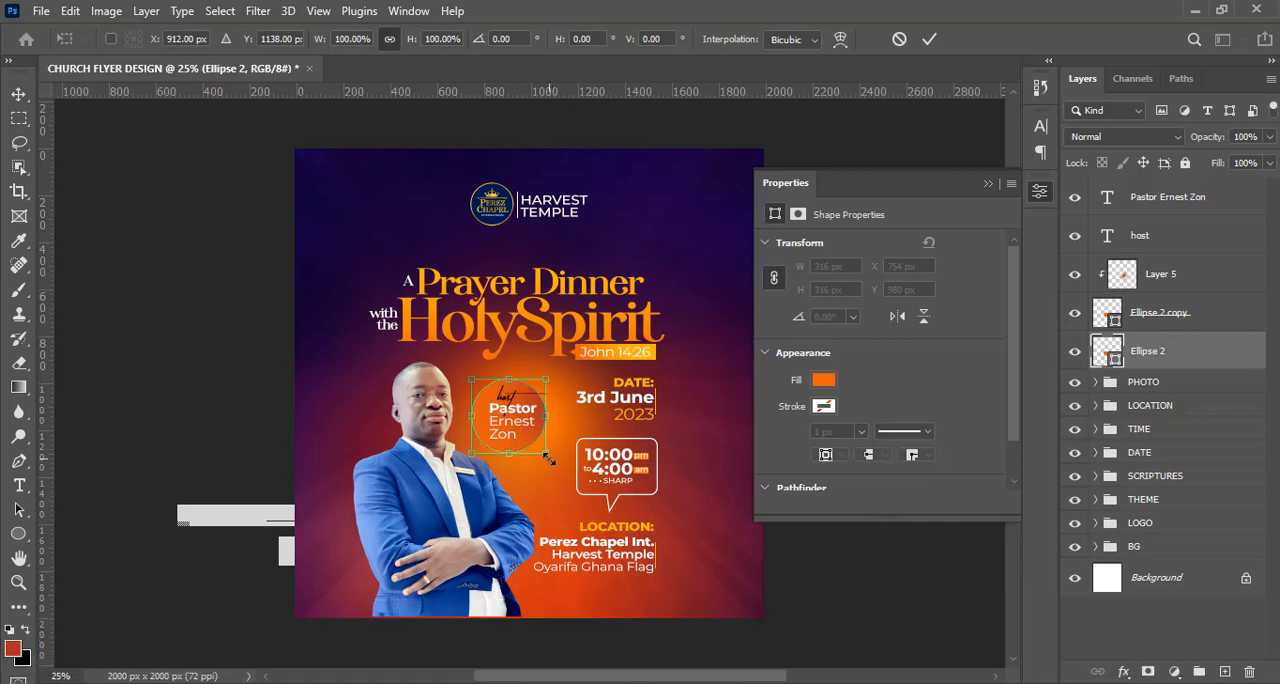
left_click_drag(548, 458, 559, 464)
key("alt+Return")
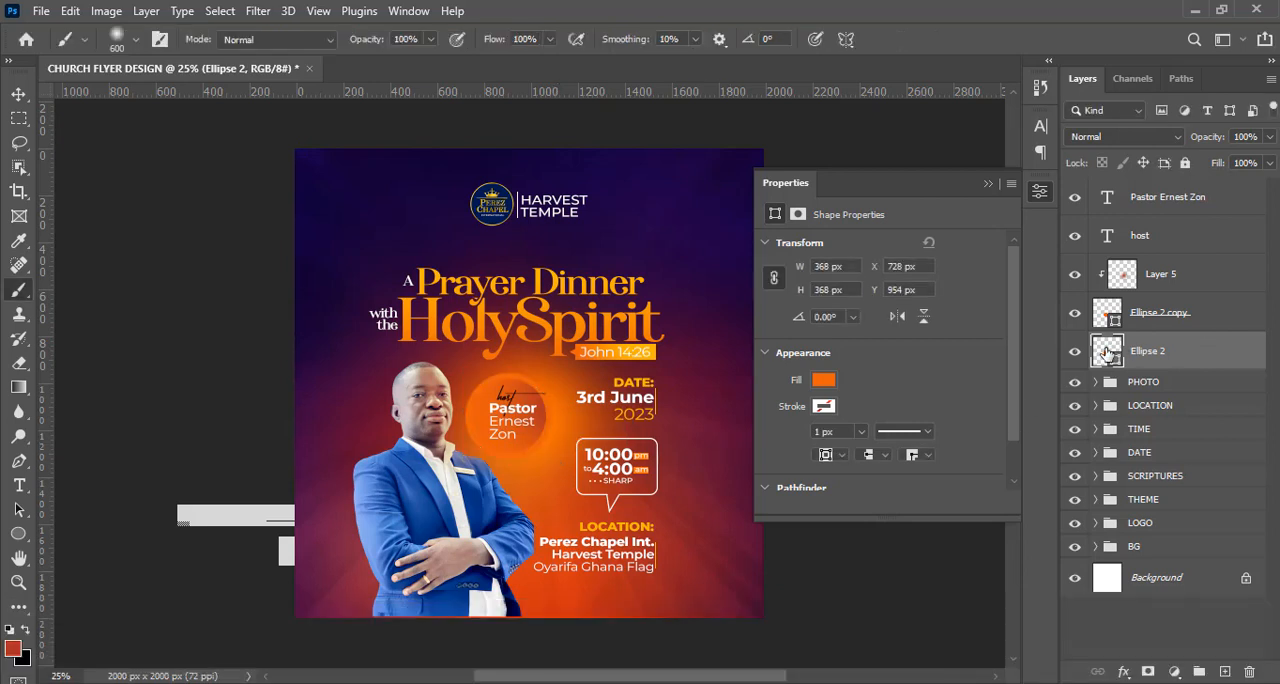
Fill the larger circle with orange EA610D sampled from the scripture bar.
double_click(1108, 352)
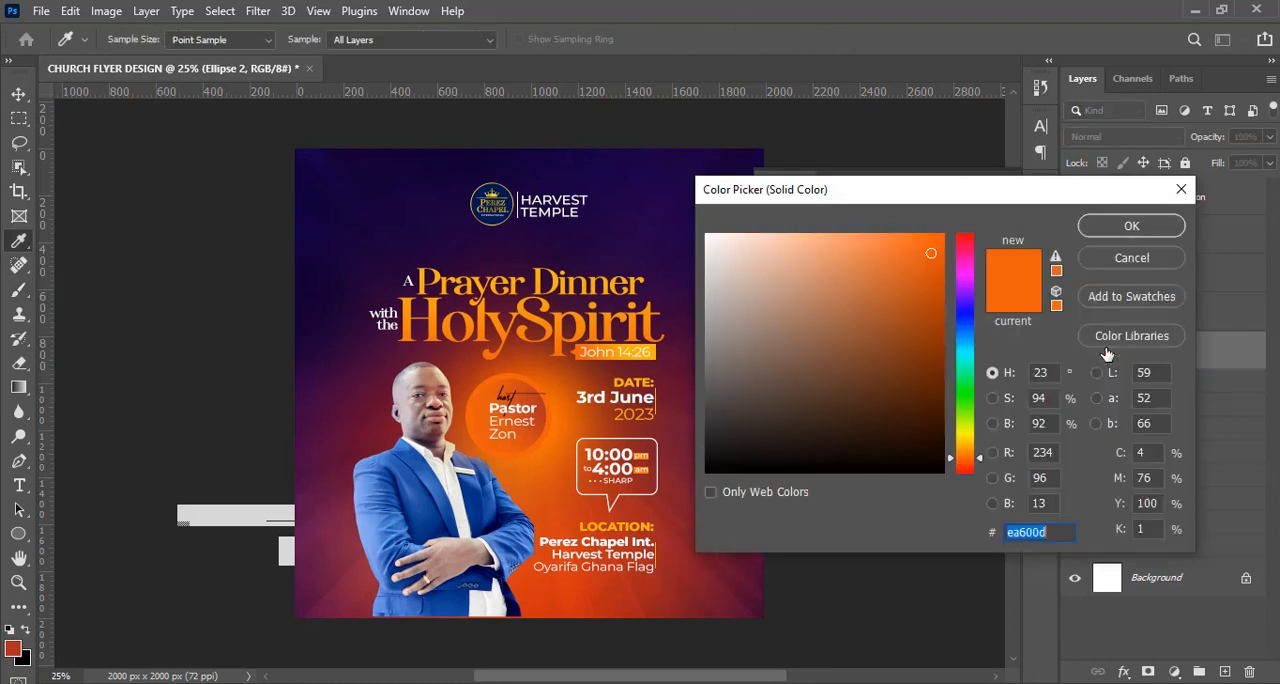
left_click(669, 343)
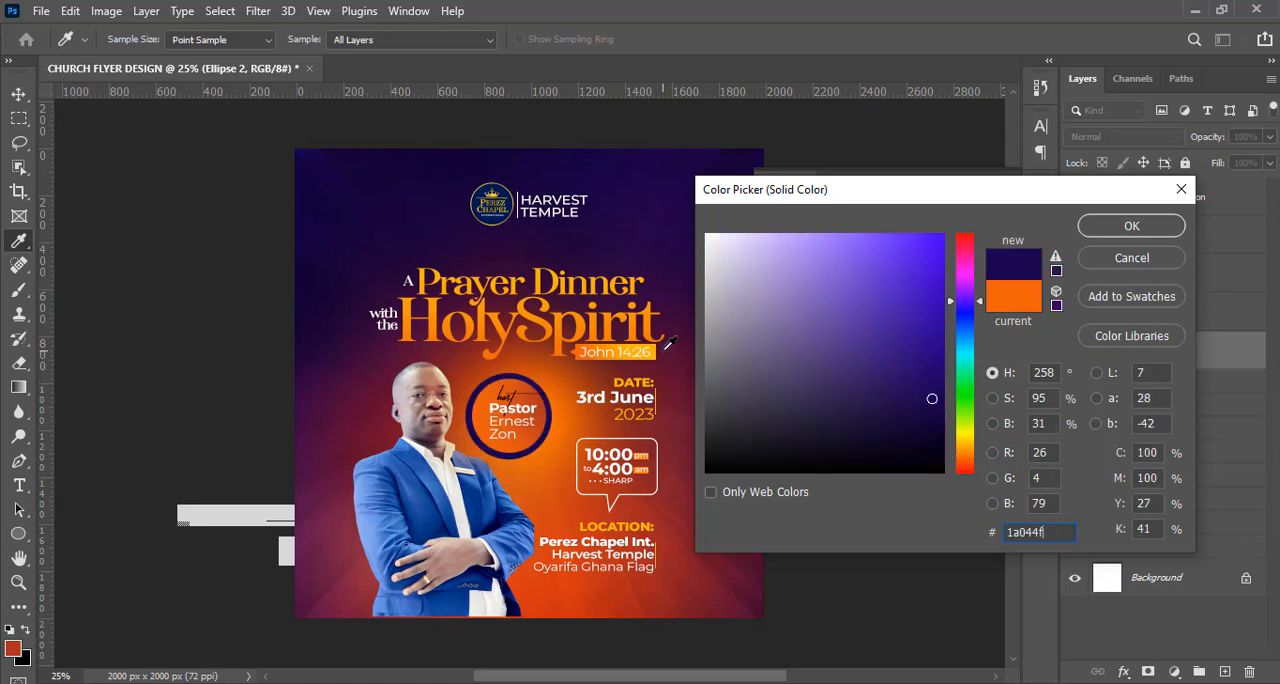
left_click(581, 345)
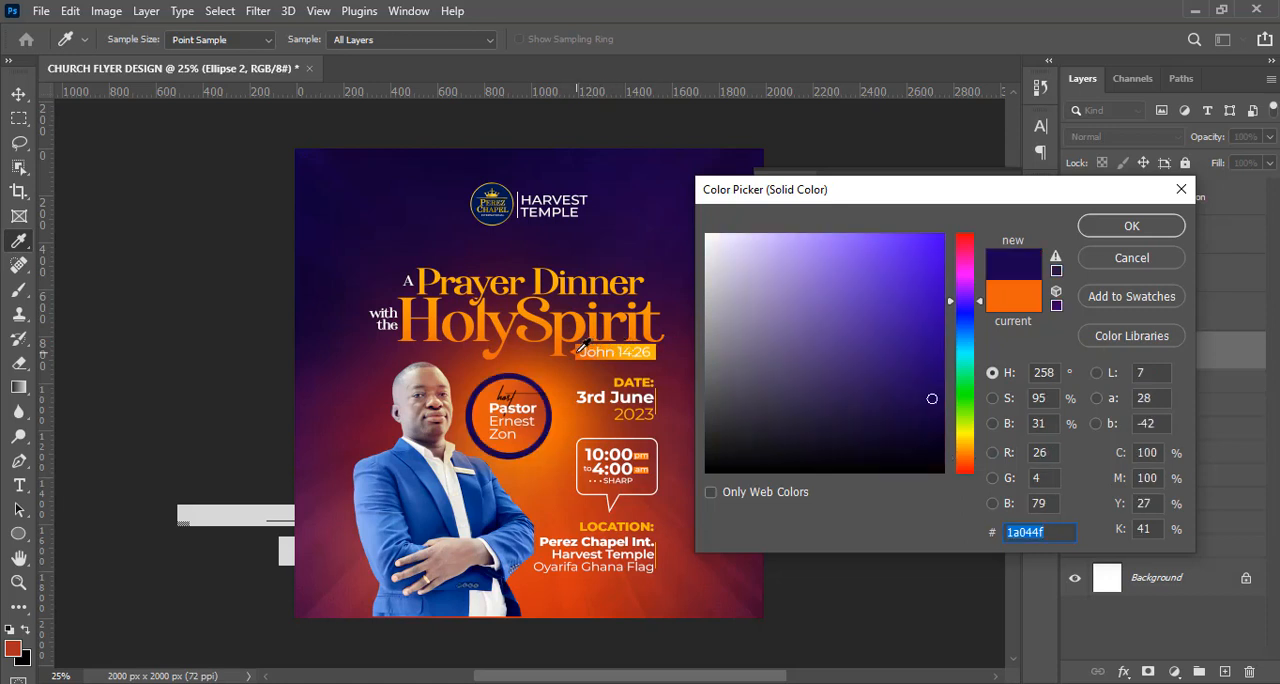
left_click(1092, 228)
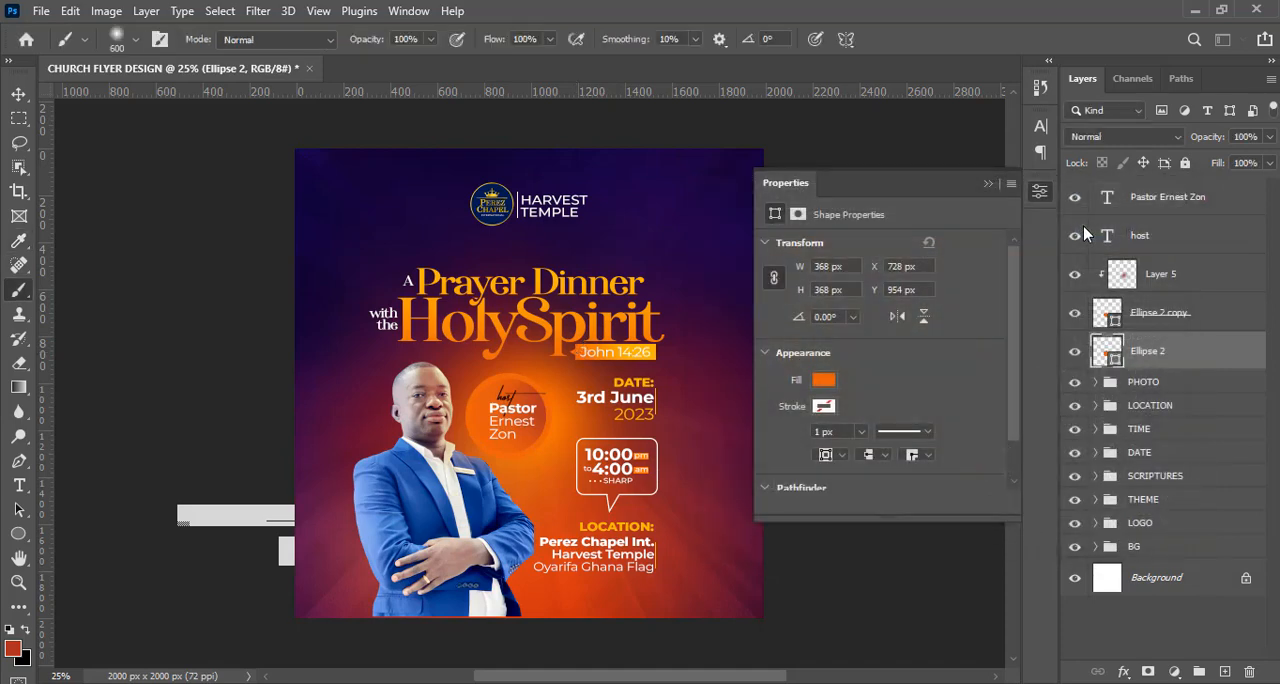
Fill the smaller upper circle with orange EB640C sampled from the scripture bar.
double_click(1108, 316)
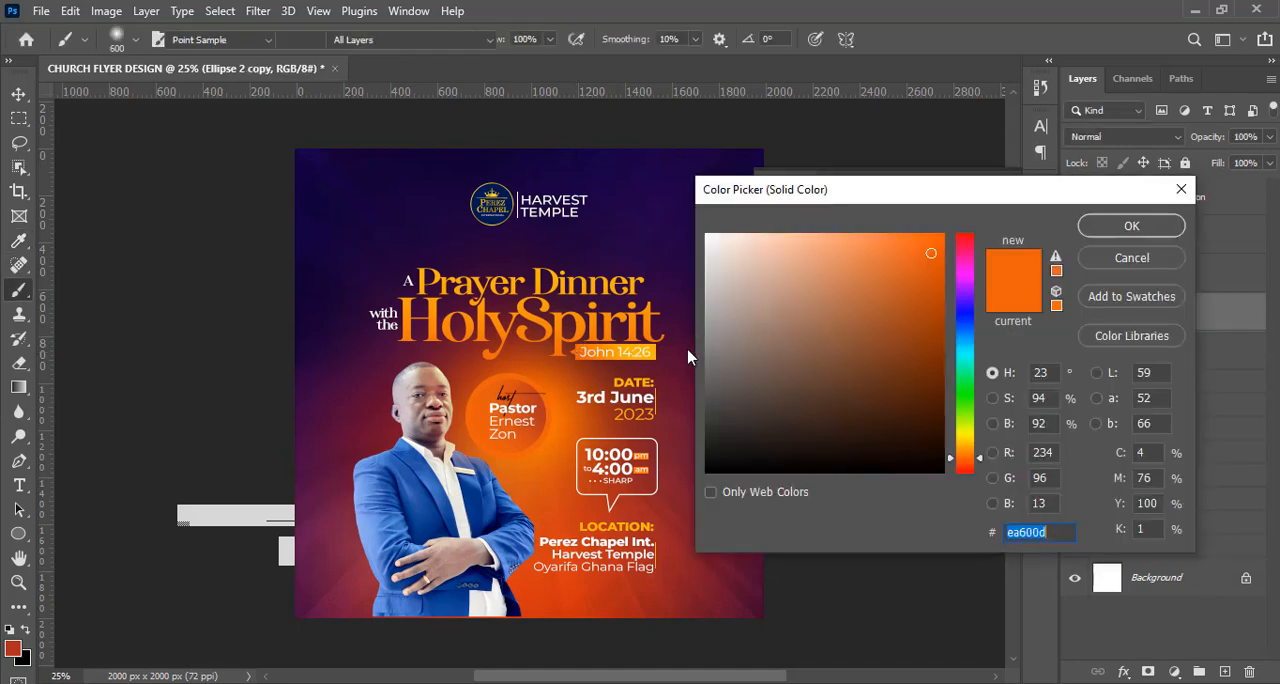
left_click(636, 347)
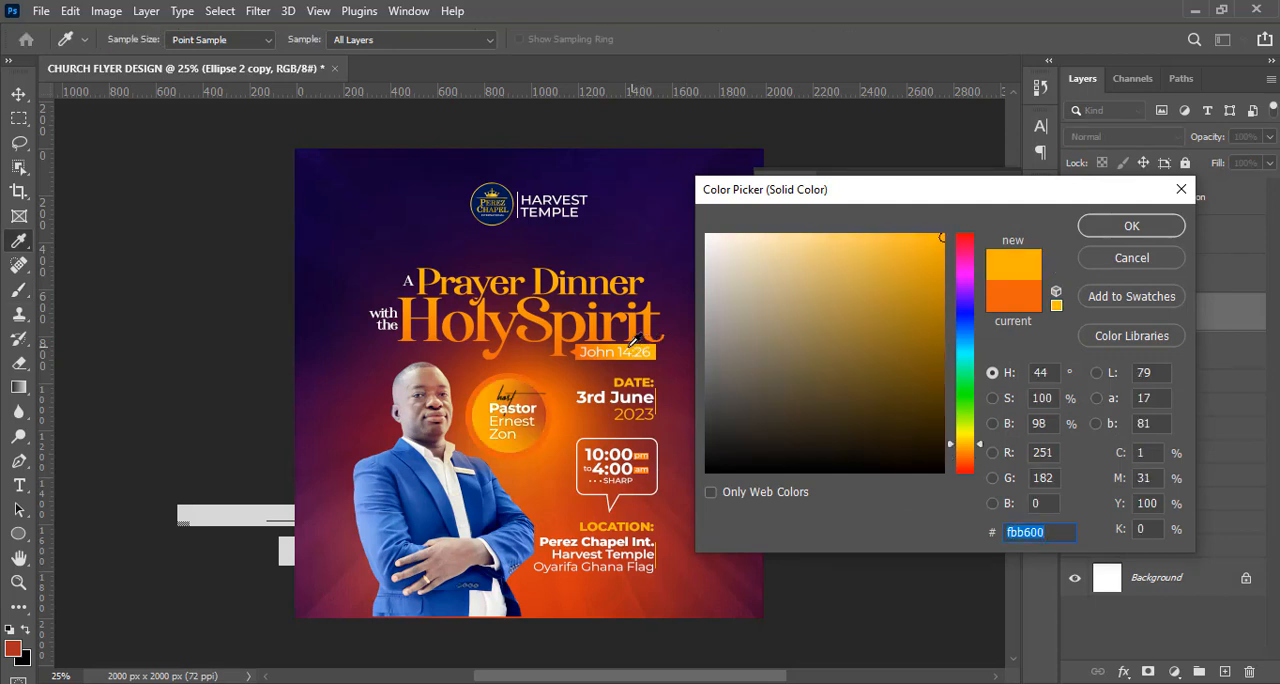
left_click(617, 343)
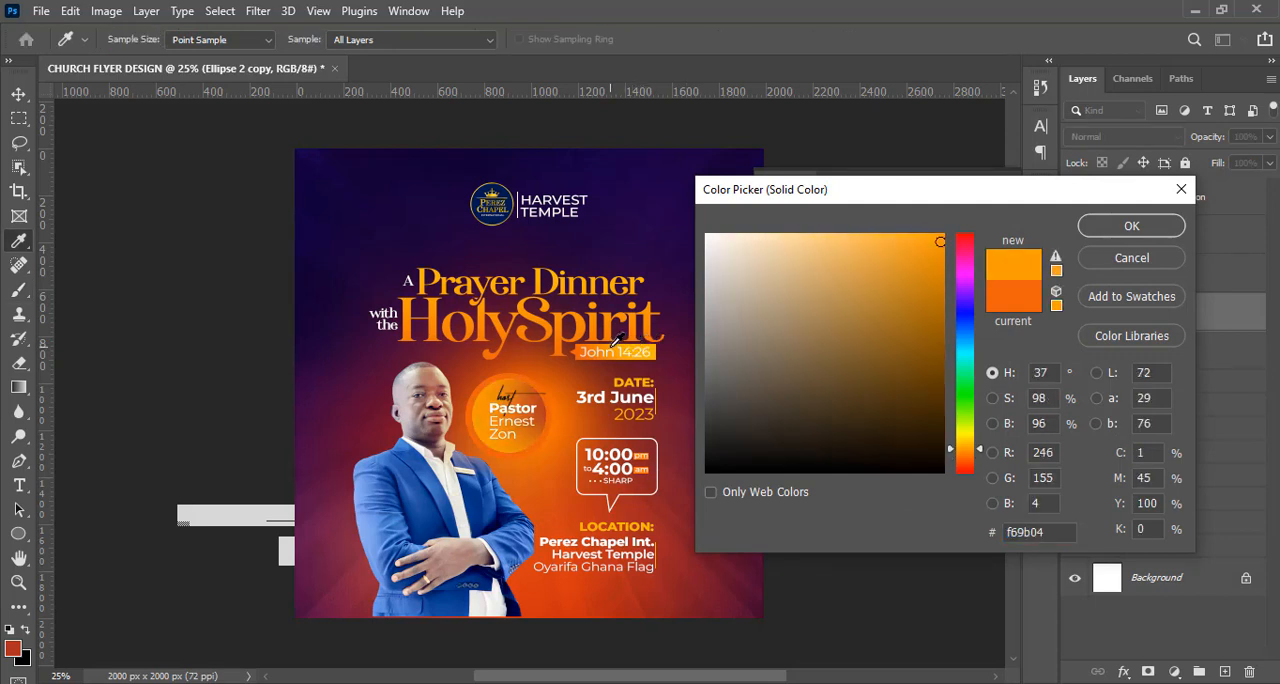
left_click(548, 409)
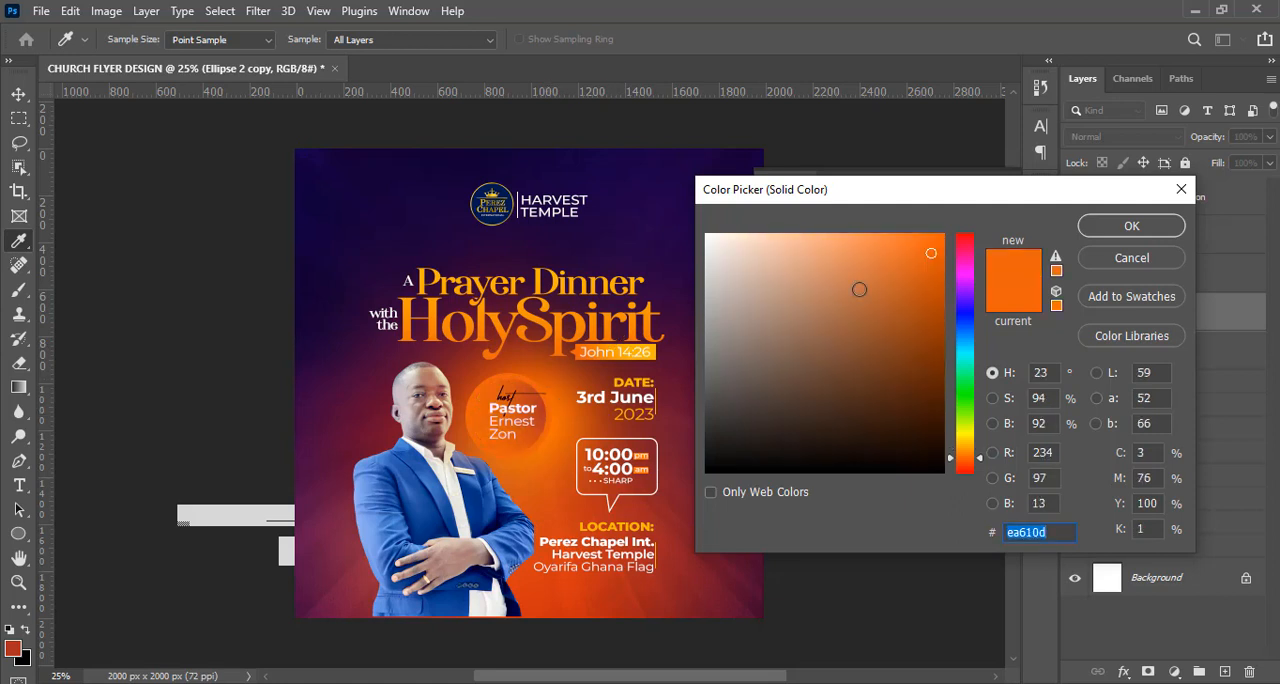
left_click(581, 349)
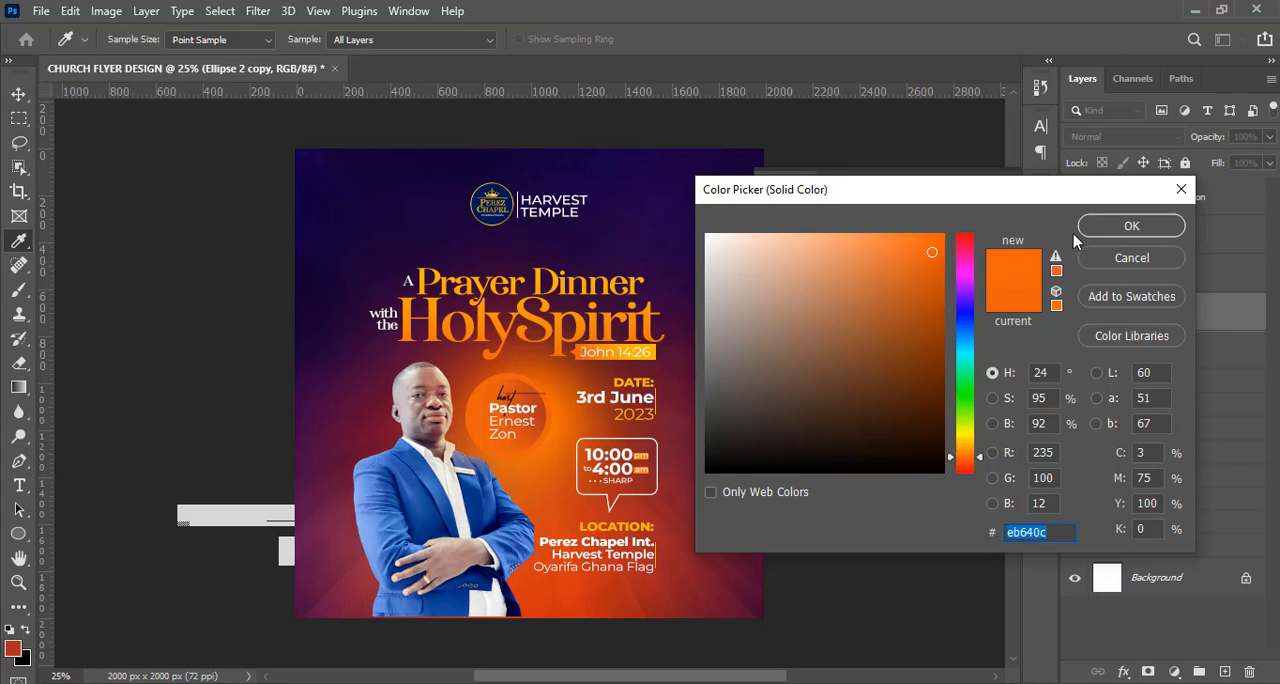
left_click(1103, 224)
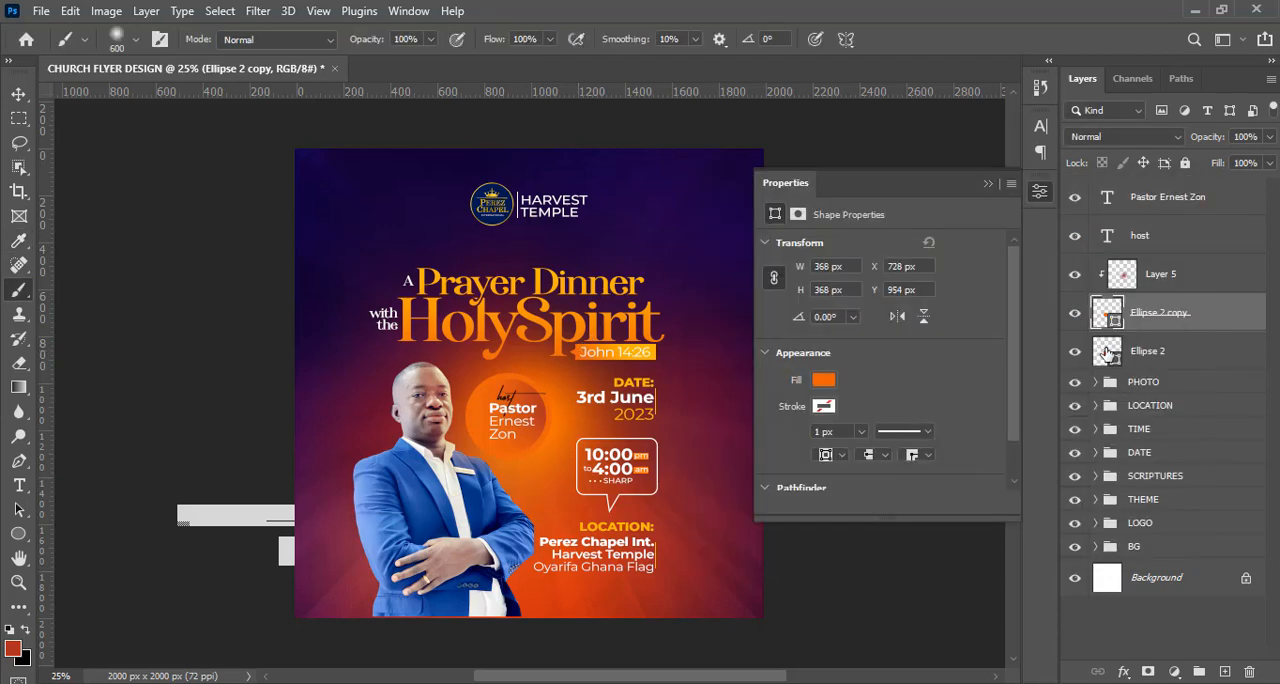
Fill the larger circle behind with dark red 8C231E sampled from the background below the title.
double_click(1106, 352)
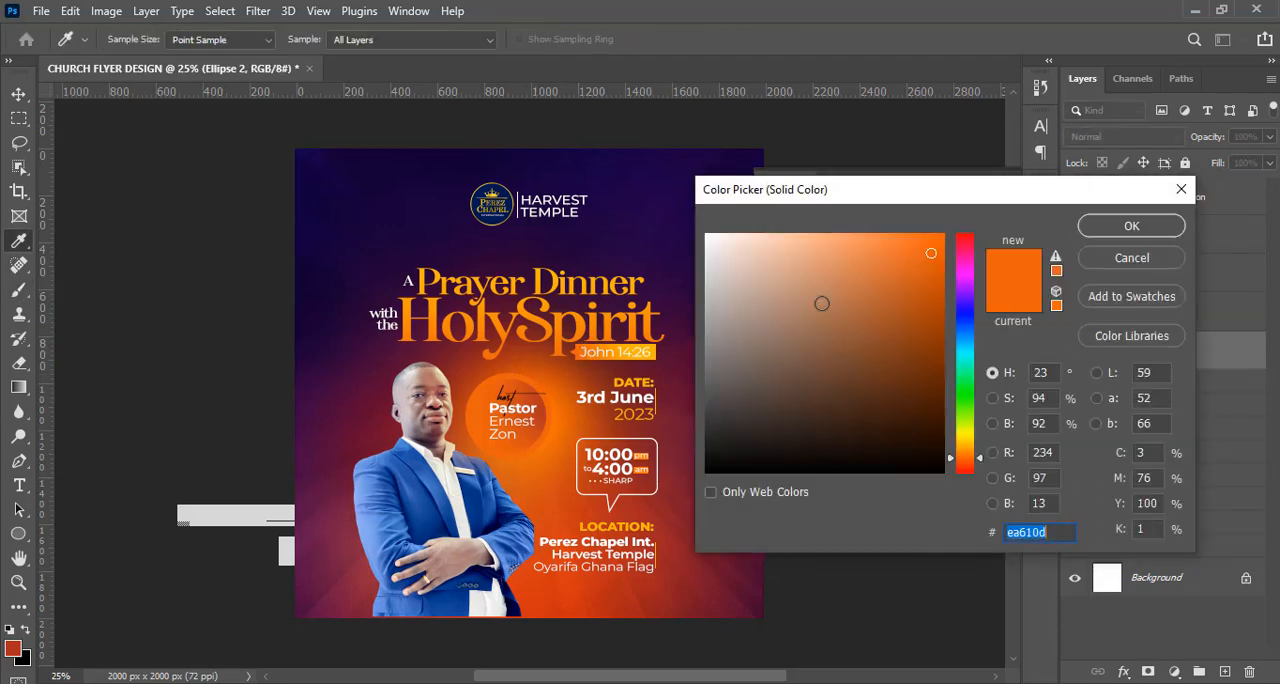
left_click(928, 298)
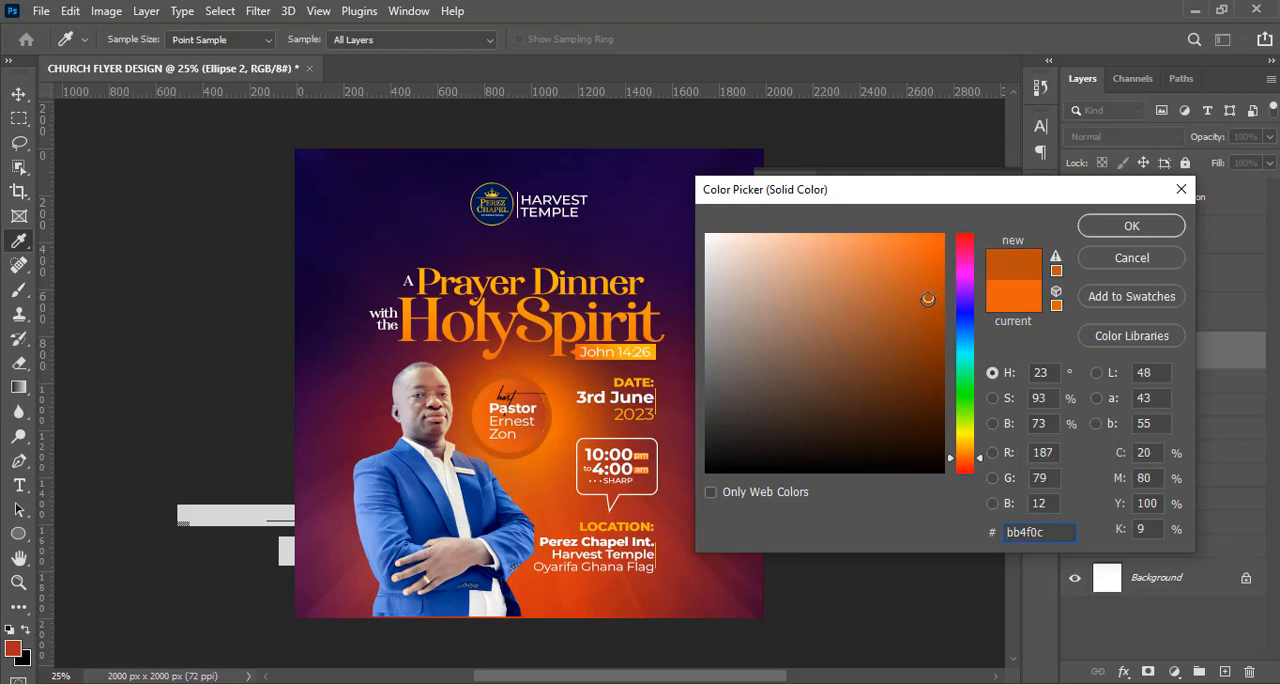
left_click(909, 301)
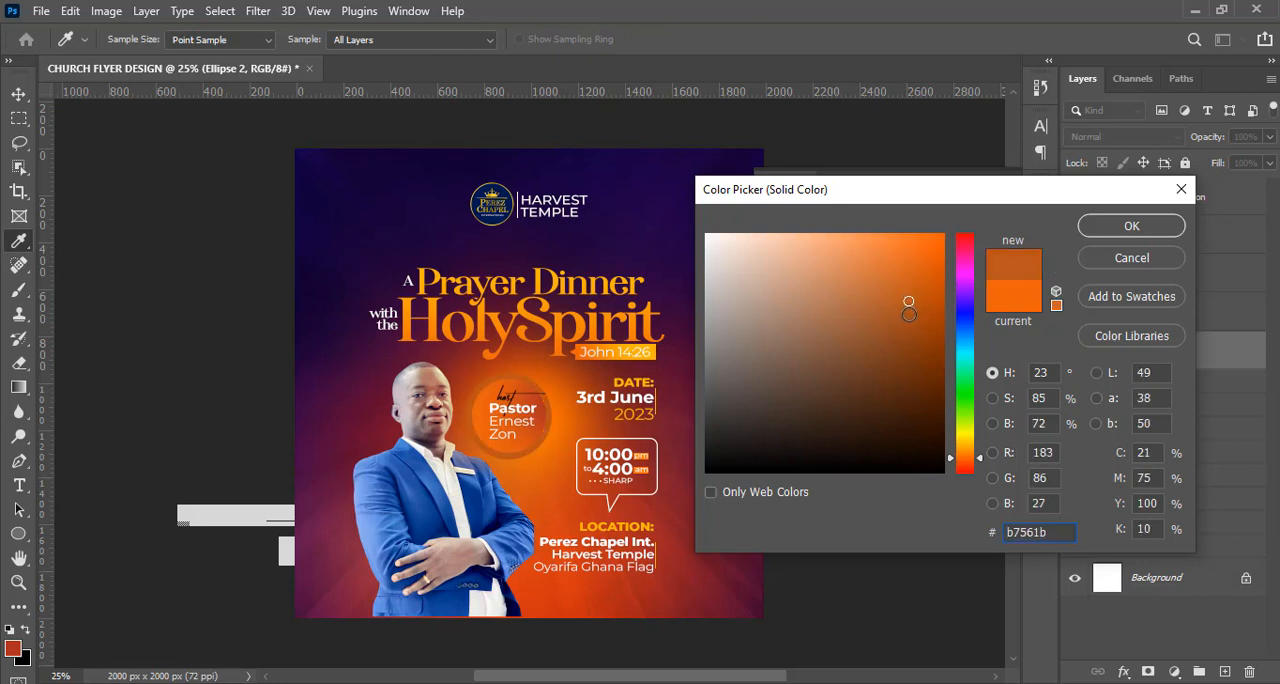
left_click(907, 317)
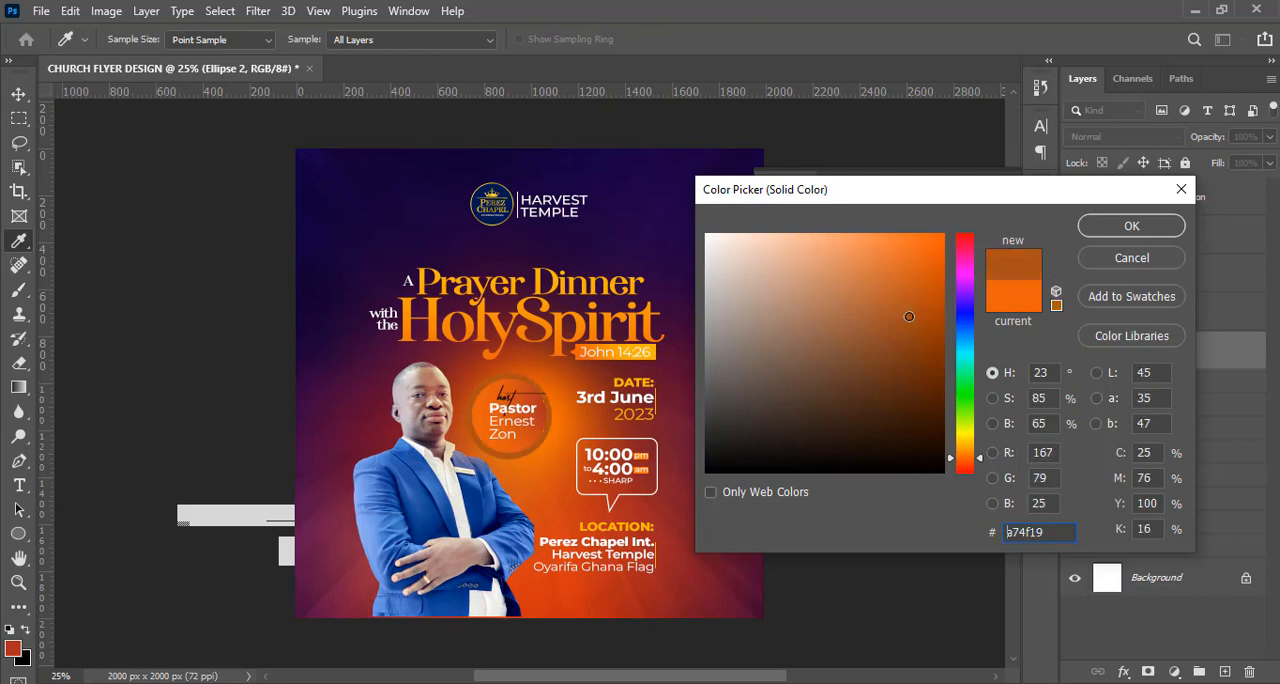
left_click(927, 320)
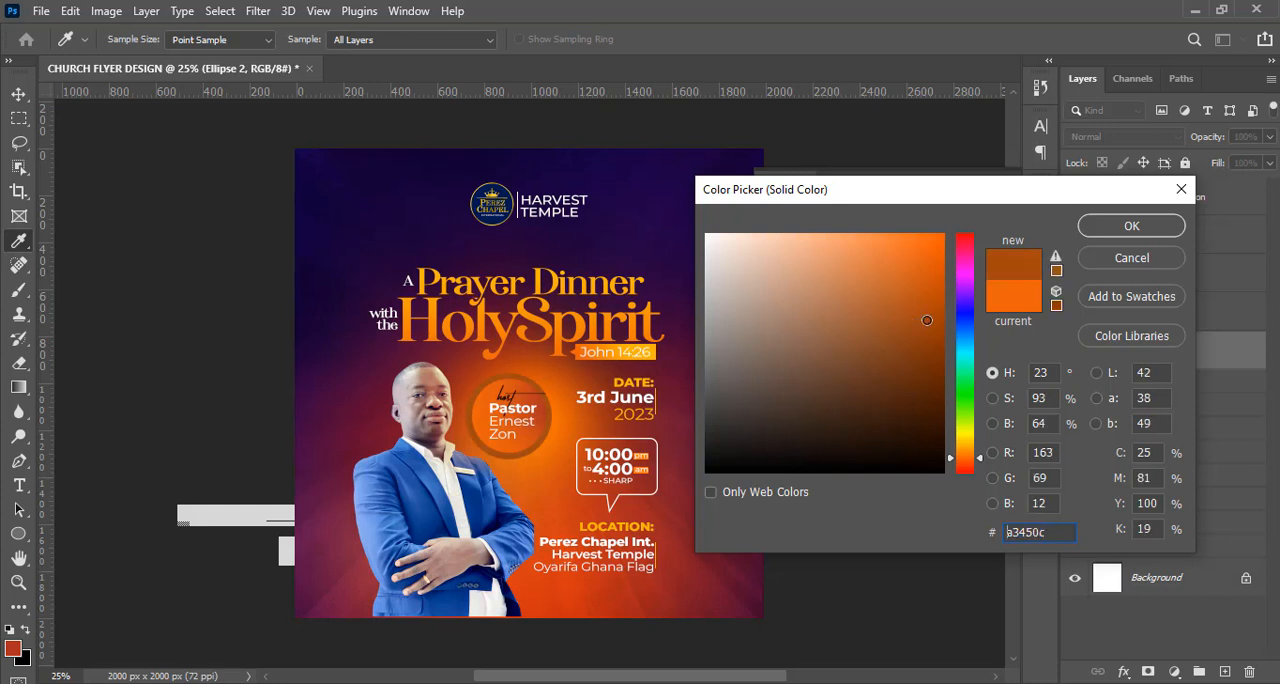
left_click(423, 350)
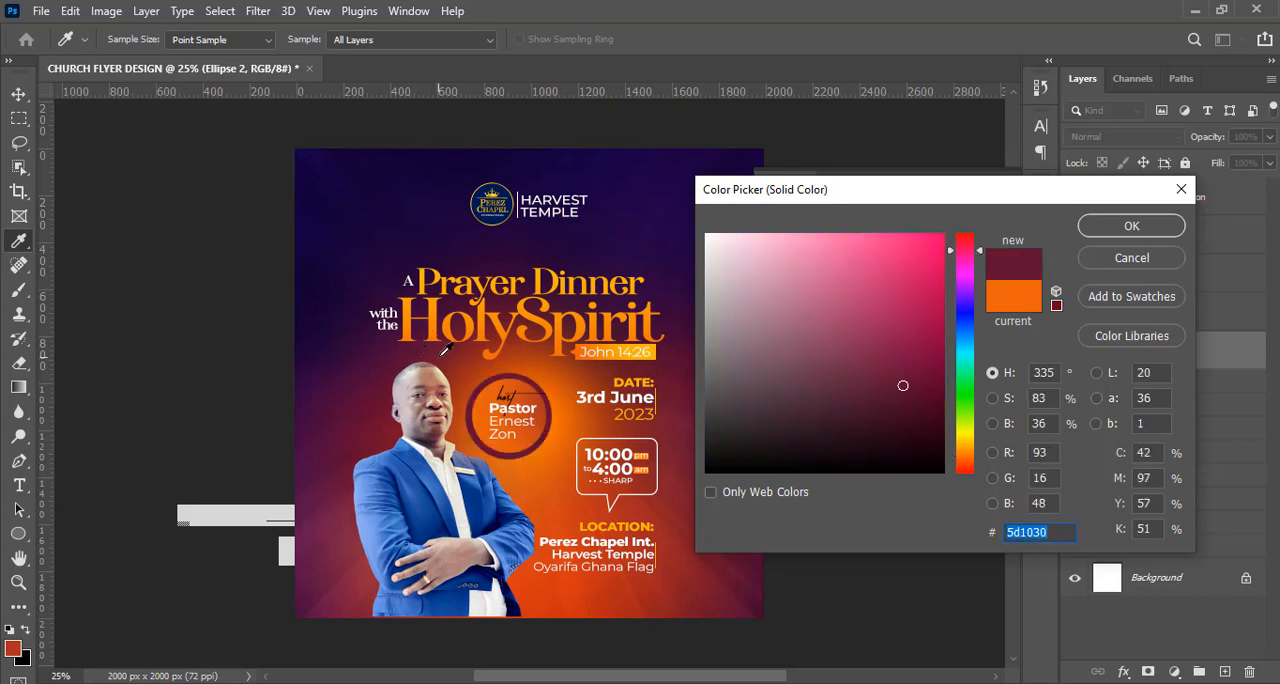
left_click(445, 349)
left_click(445, 353)
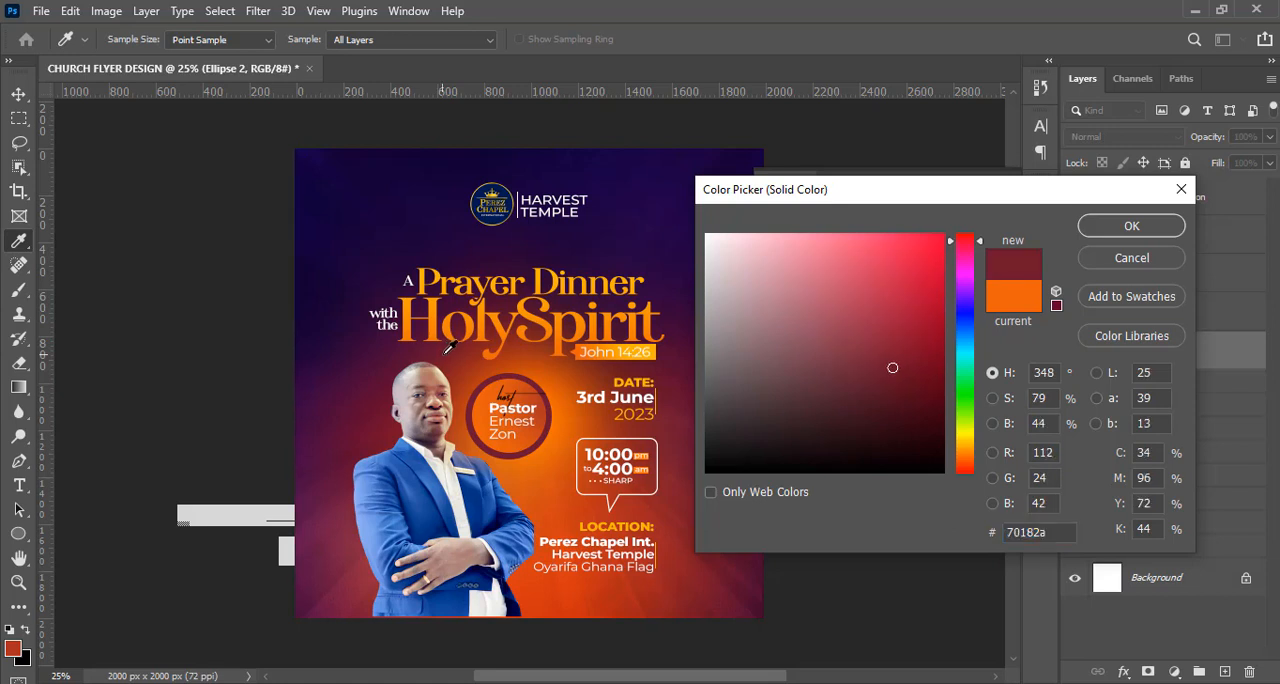
left_click(448, 353)
left_click(460, 353)
left_click(463, 351)
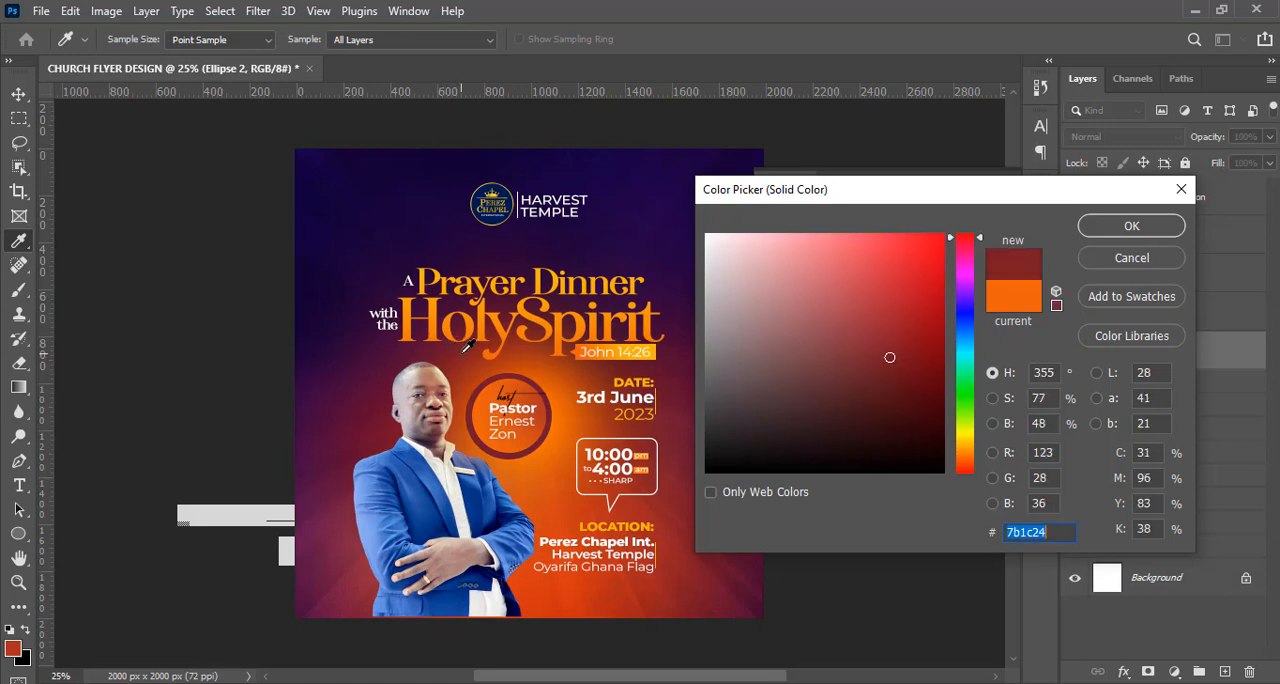
left_click(466, 352)
left_click(469, 354)
left_click(474, 355)
left_click(476, 355)
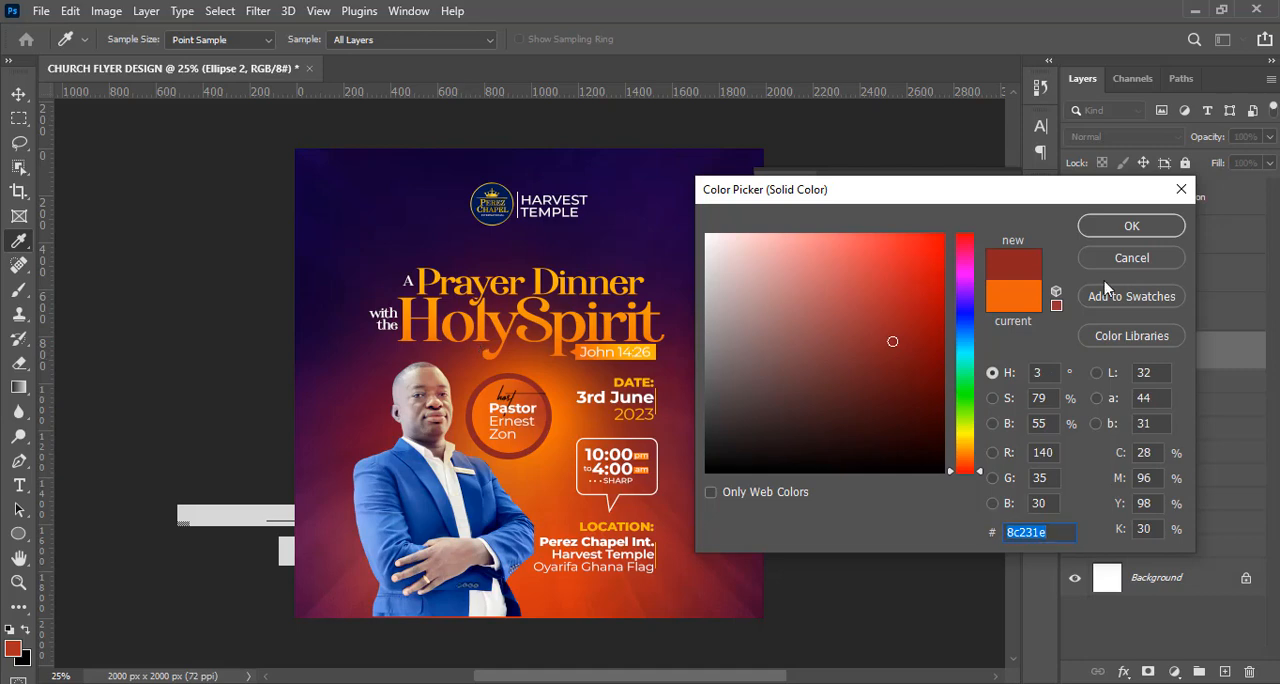
left_click(1100, 224)
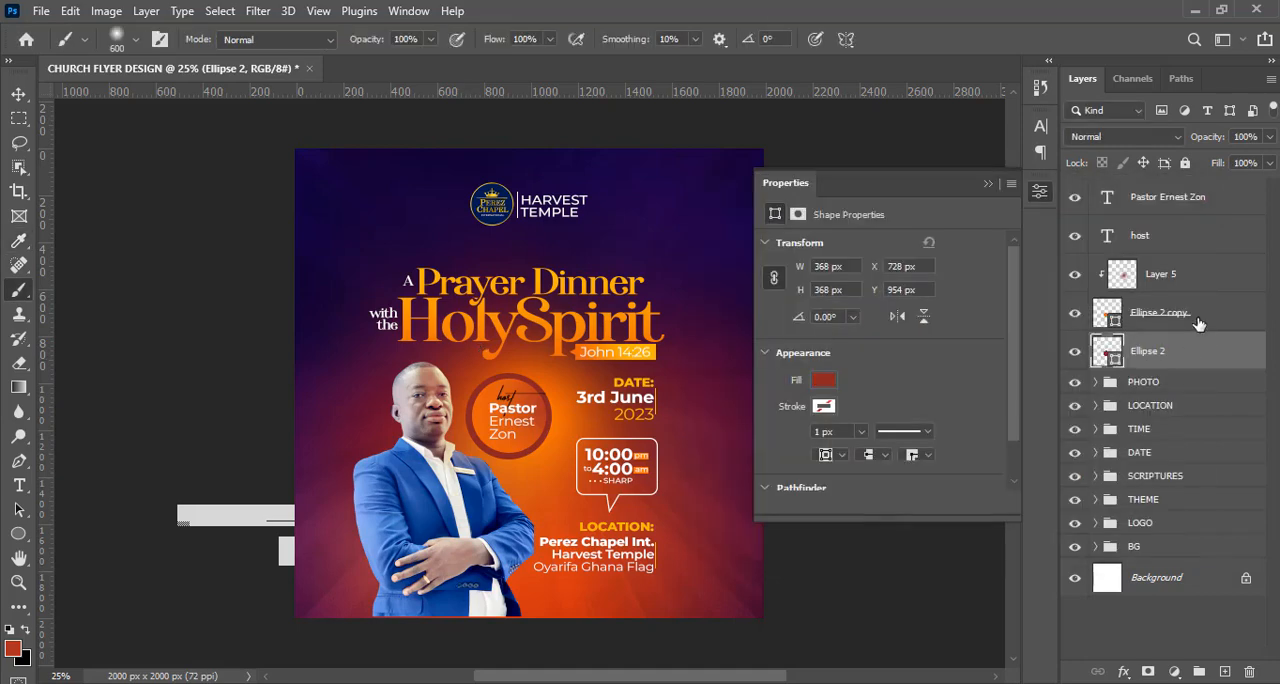
Add a drop shadow to the smaller orange circle.
left_click(1073, 316)
left_click(1074, 316)
left_click(1225, 316)
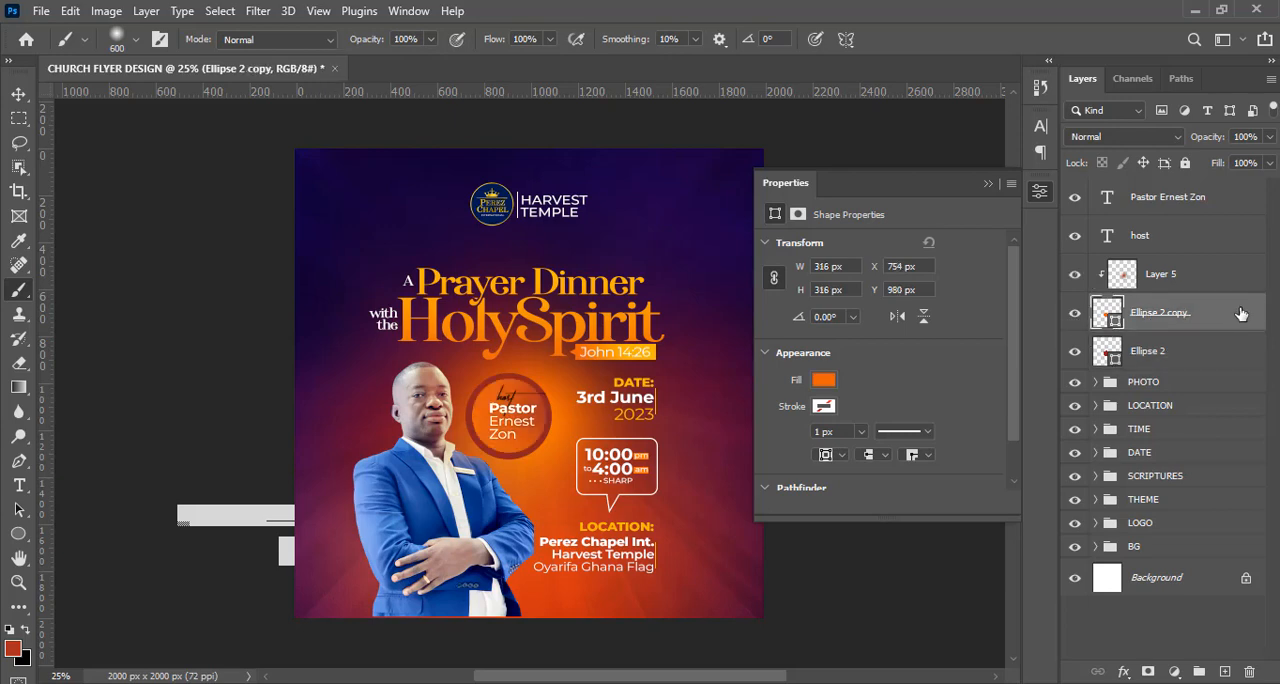
double_click(1240, 314)
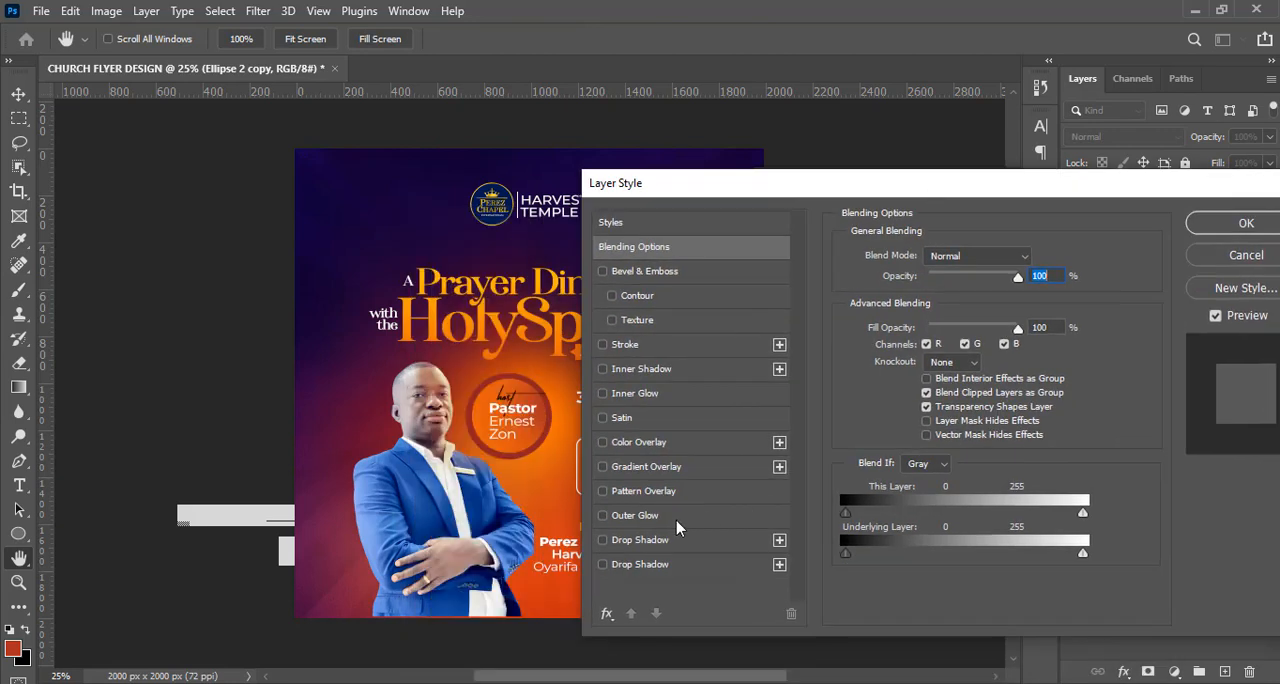
left_click(650, 564)
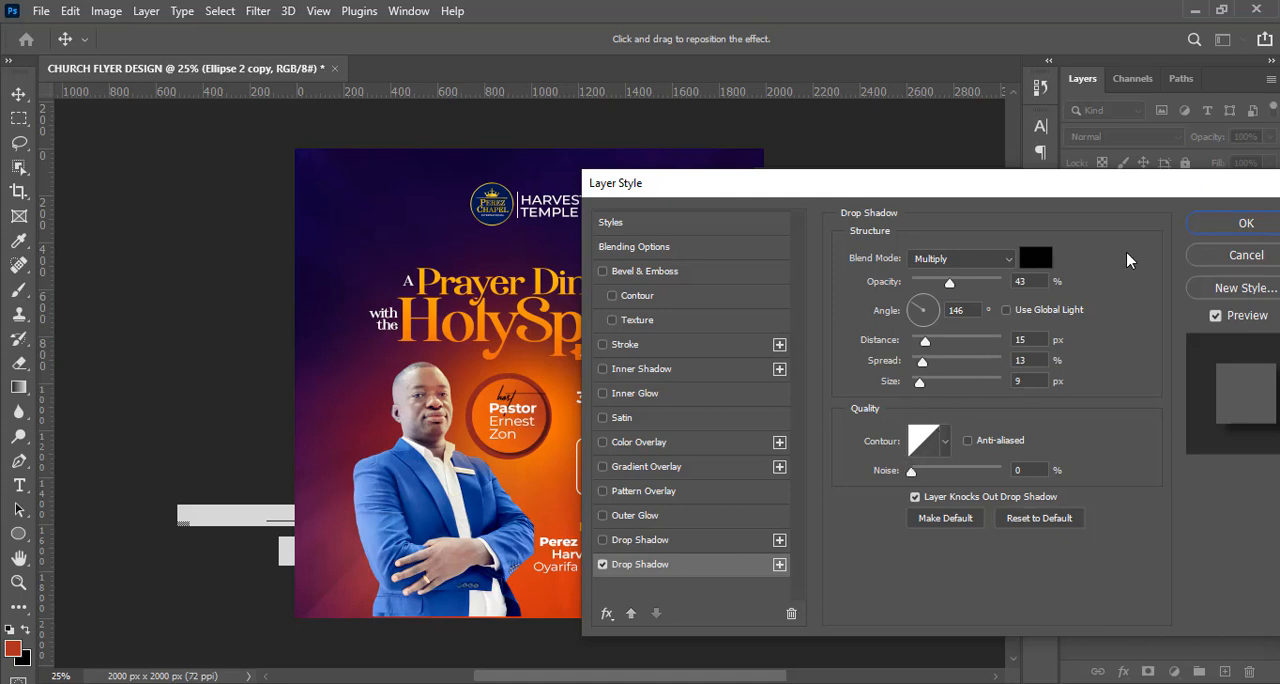
Apply the smaller orange circle's drop shadow and duplicate the larger dark red circle.
left_click(1245, 226)
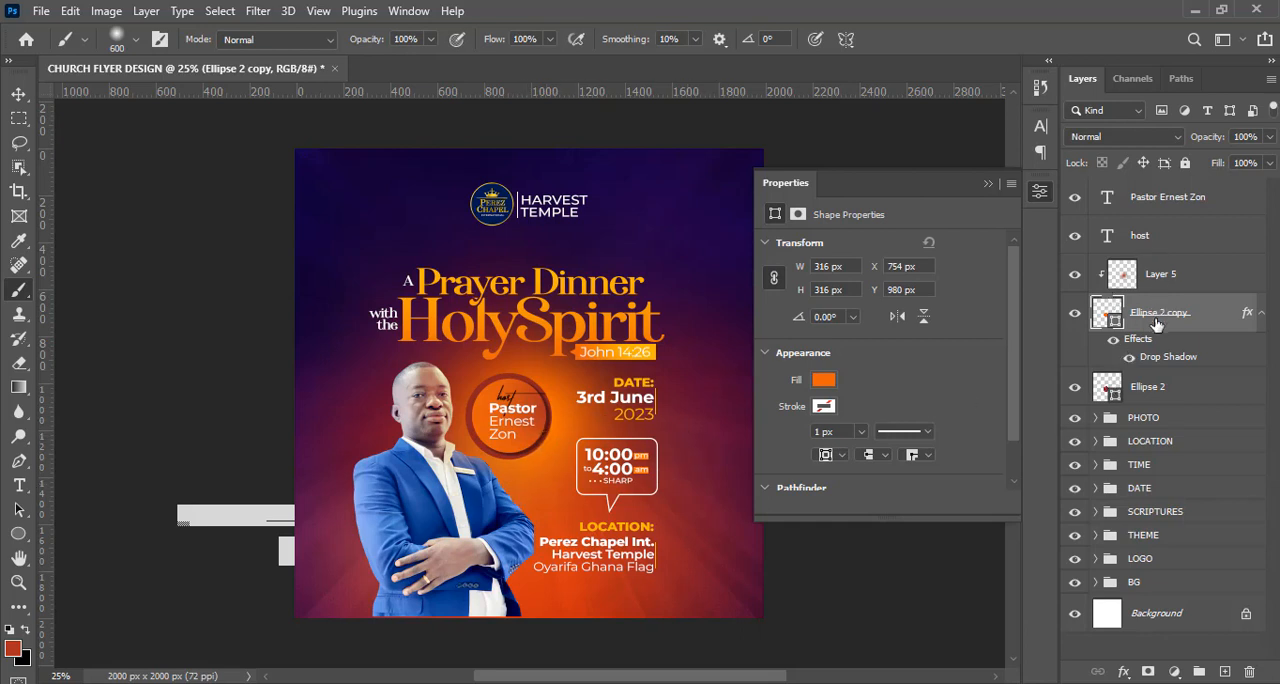
left_click(1134, 390)
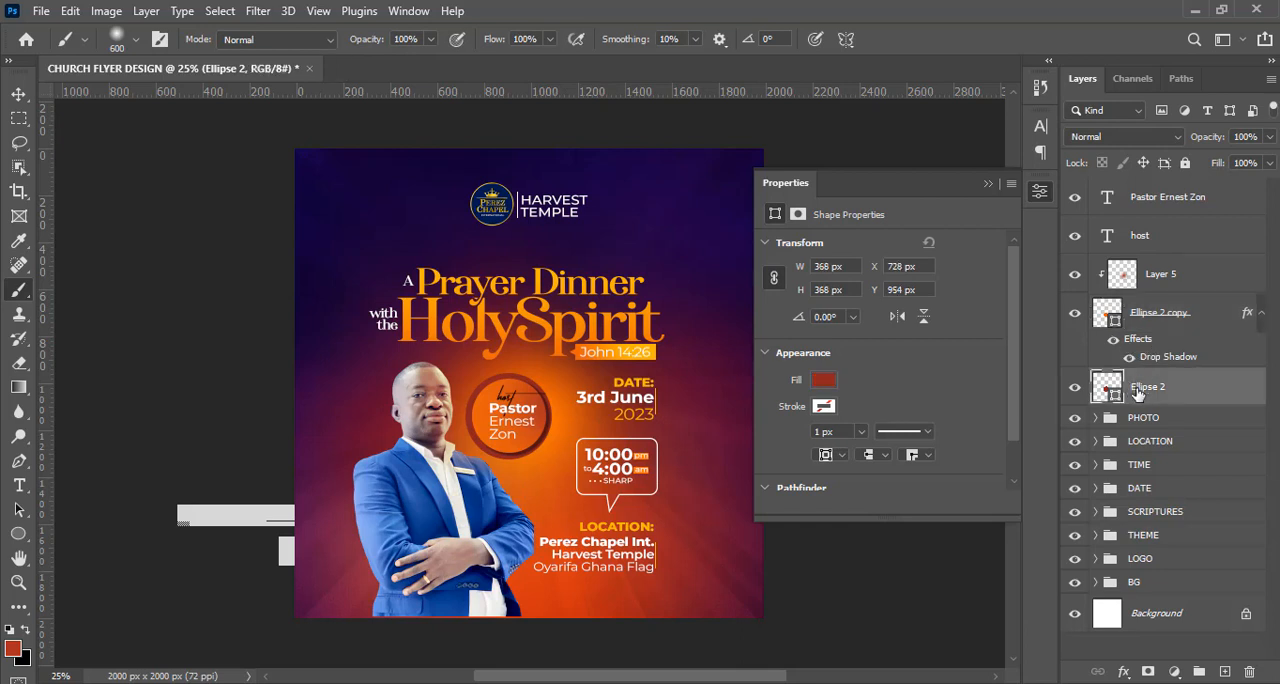
key("ctrl+j")
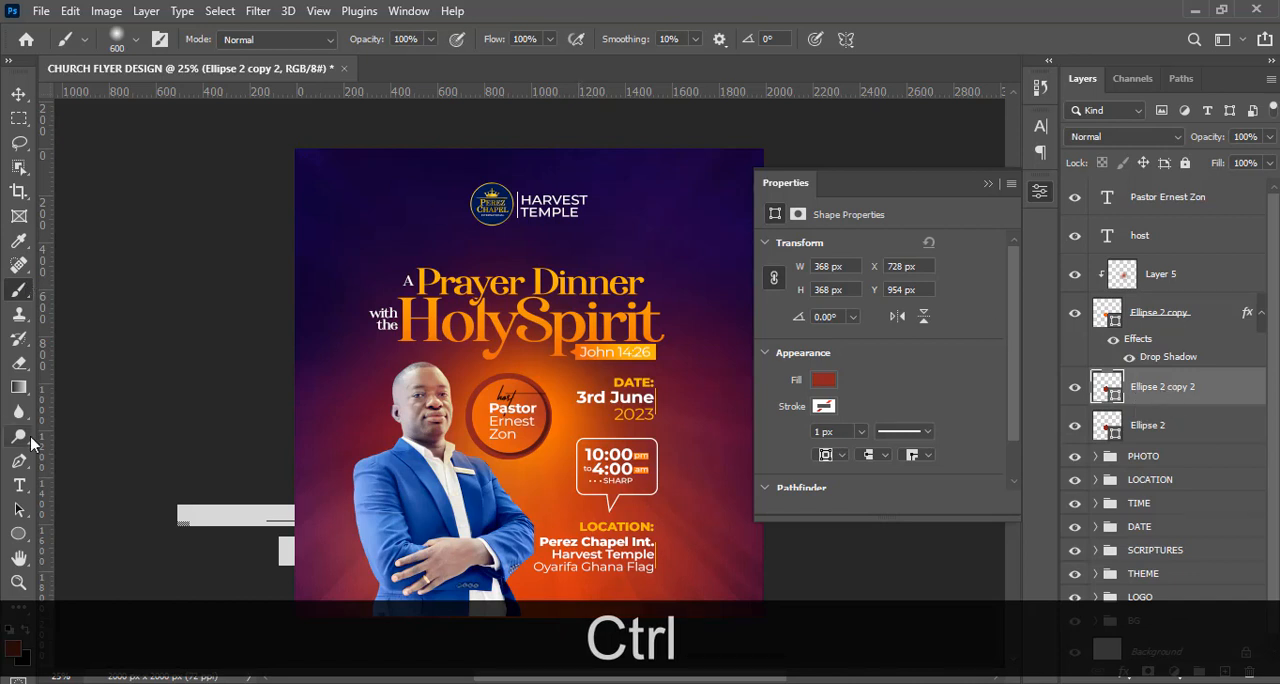
Turn the duplicated circle into a ring with no fill and a white 3 px stroke.
left_click(18, 534)
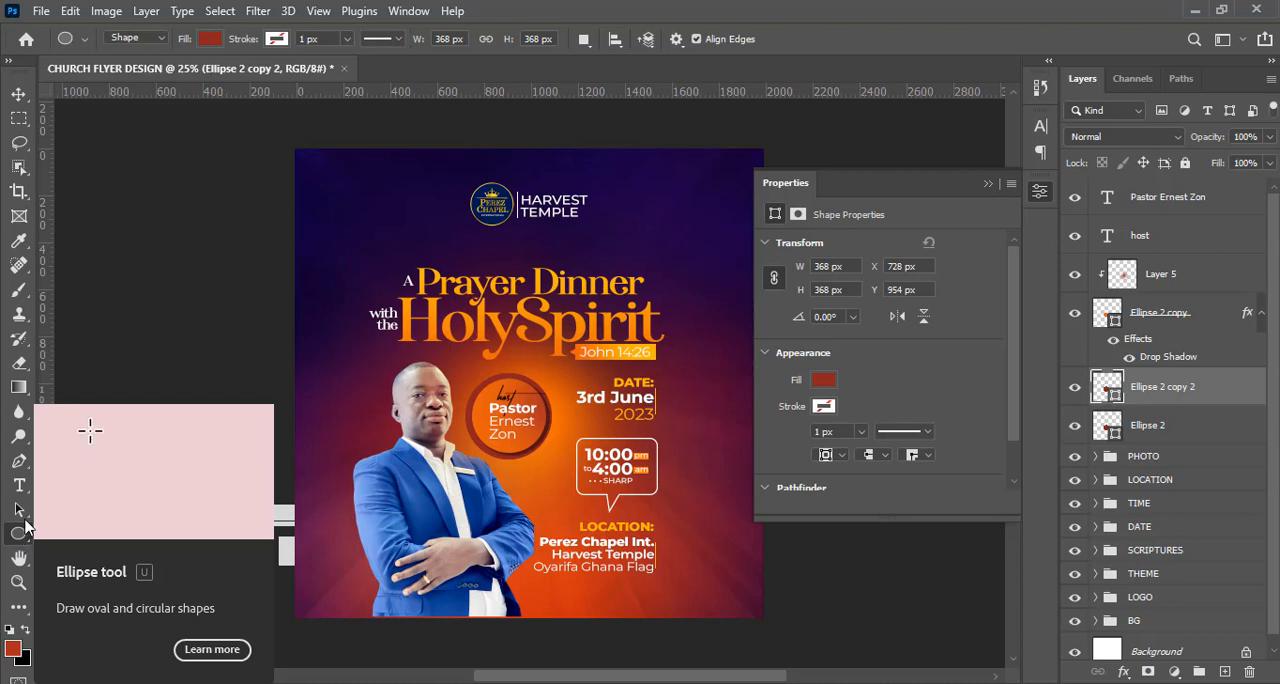
left_click(209, 38)
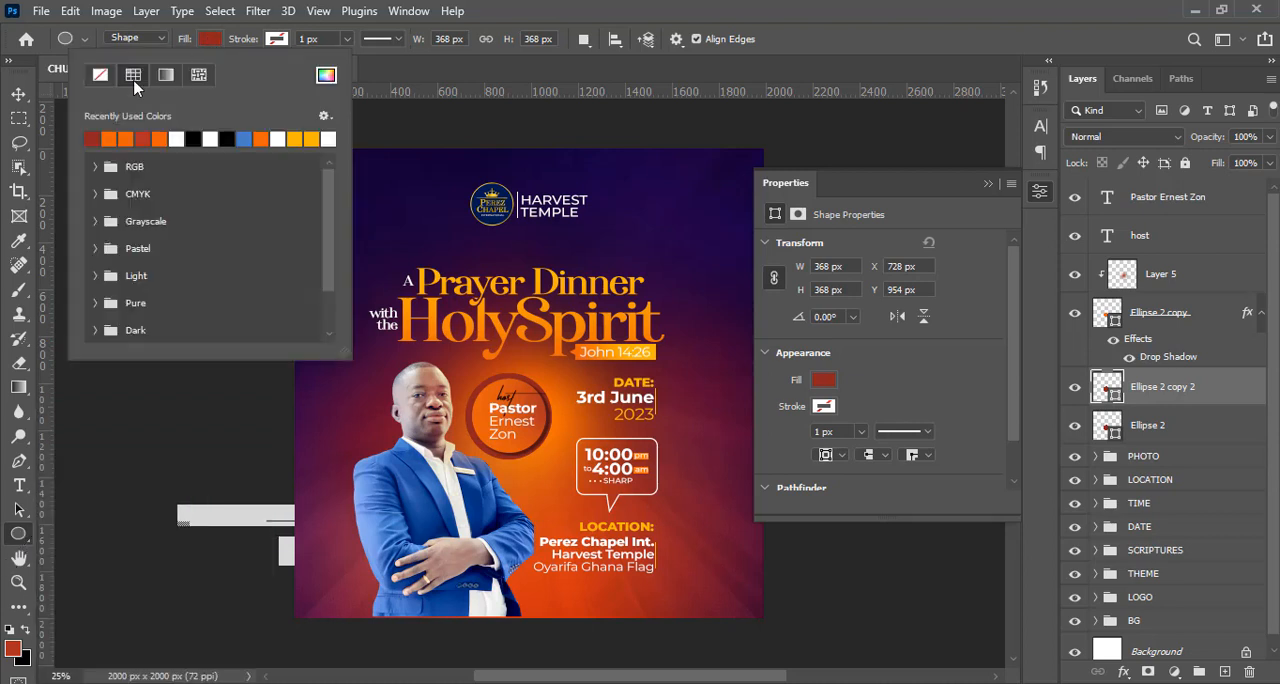
left_click(100, 80)
left_click(276, 38)
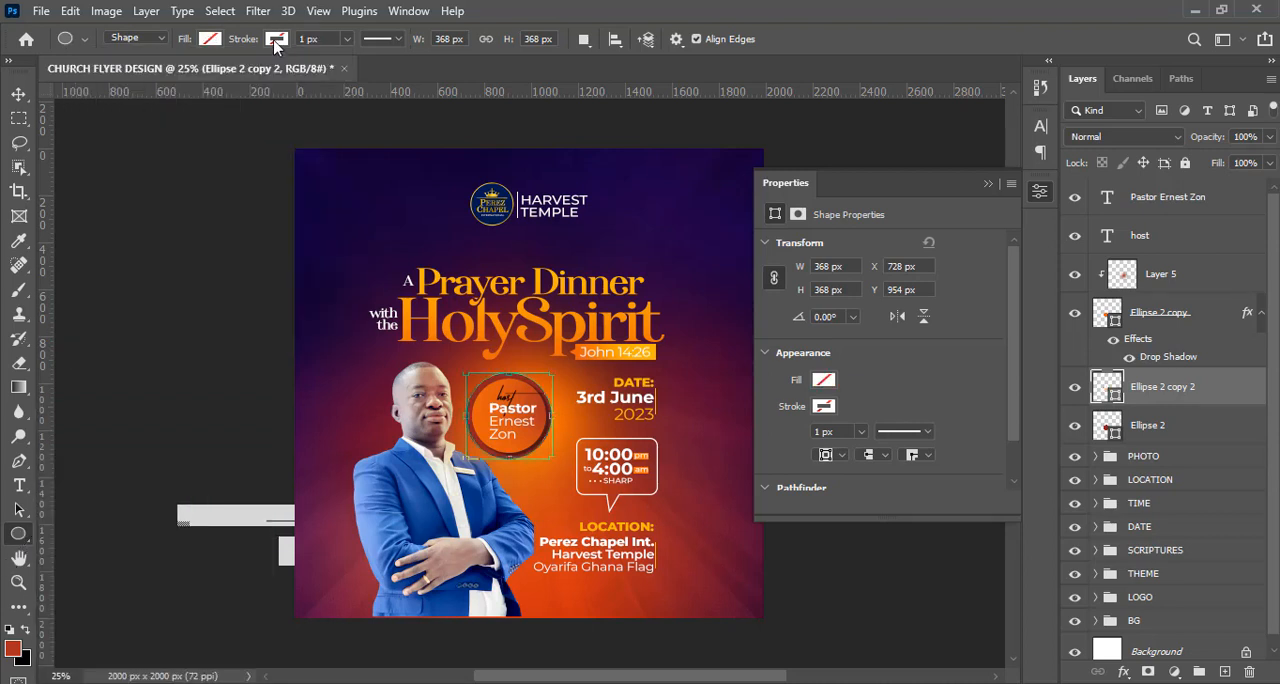
left_click(276, 38)
left_click(245, 137)
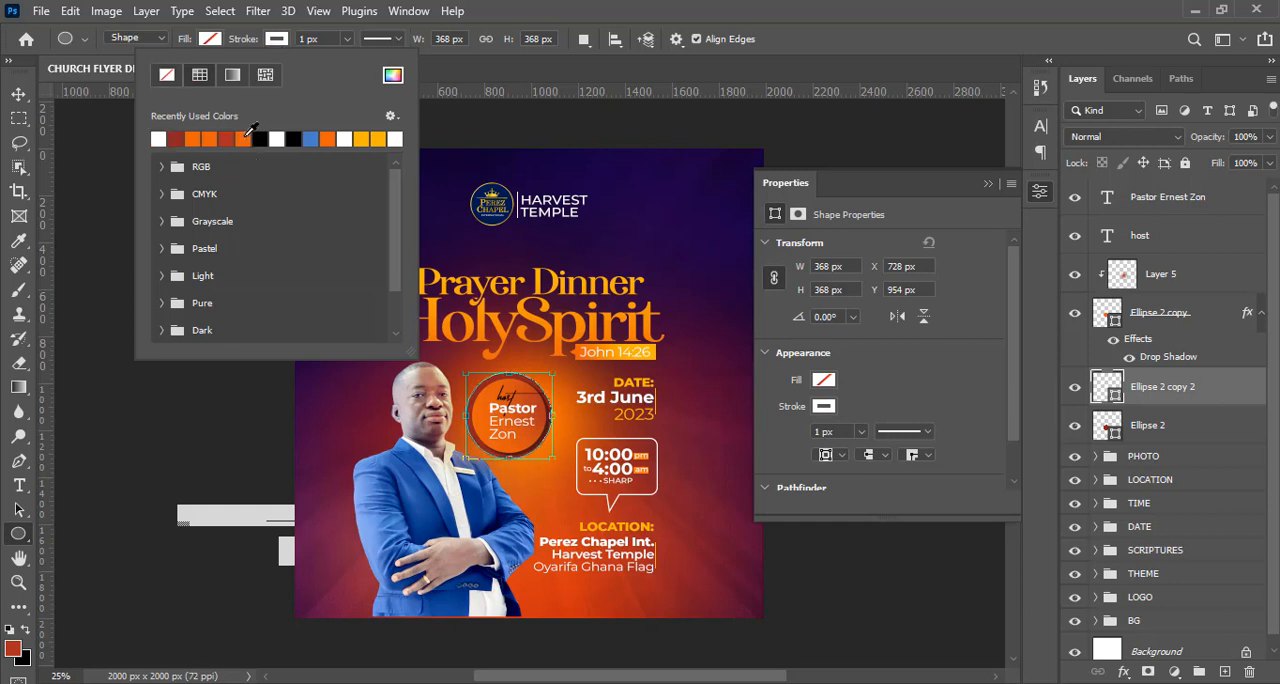
left_click(327, 40)
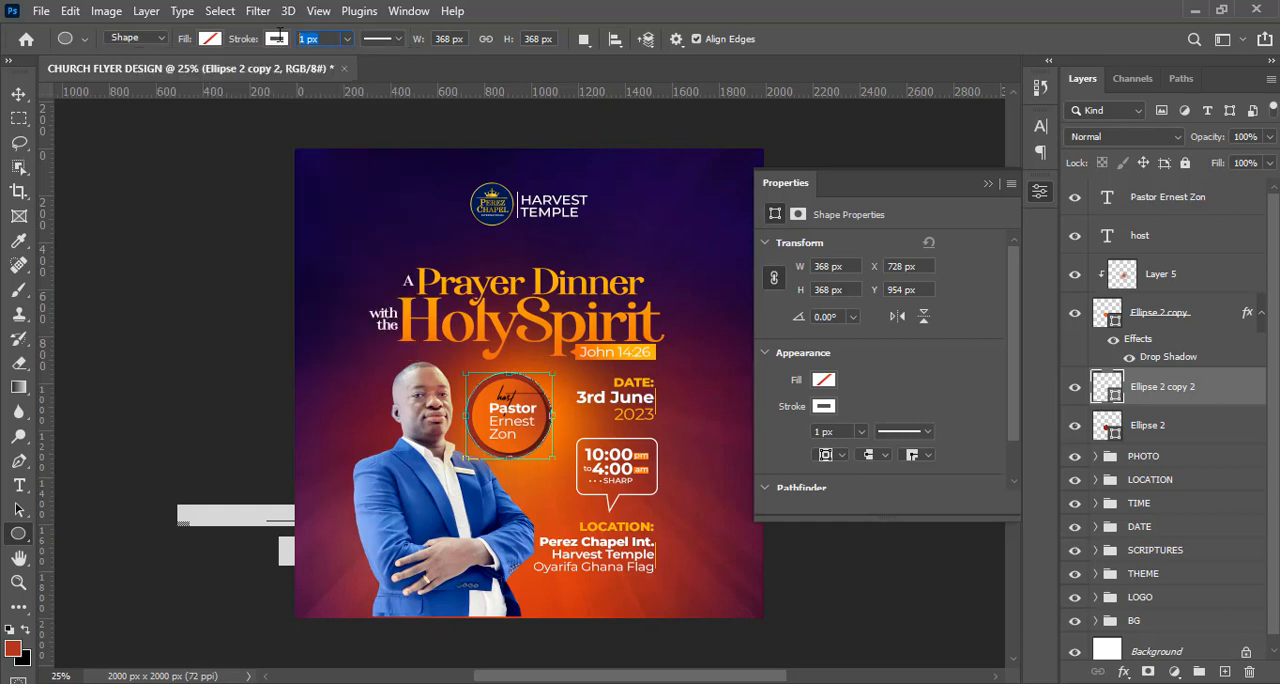
type("5")
key("Return")
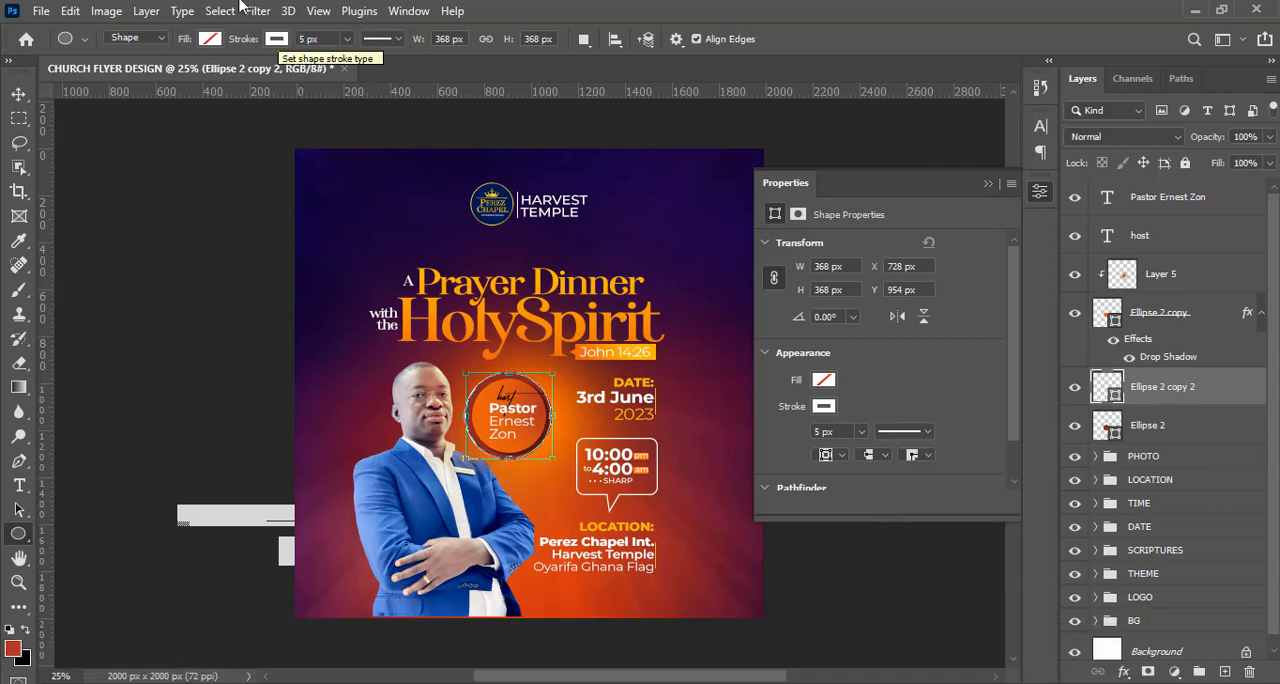
left_click(325, 39)
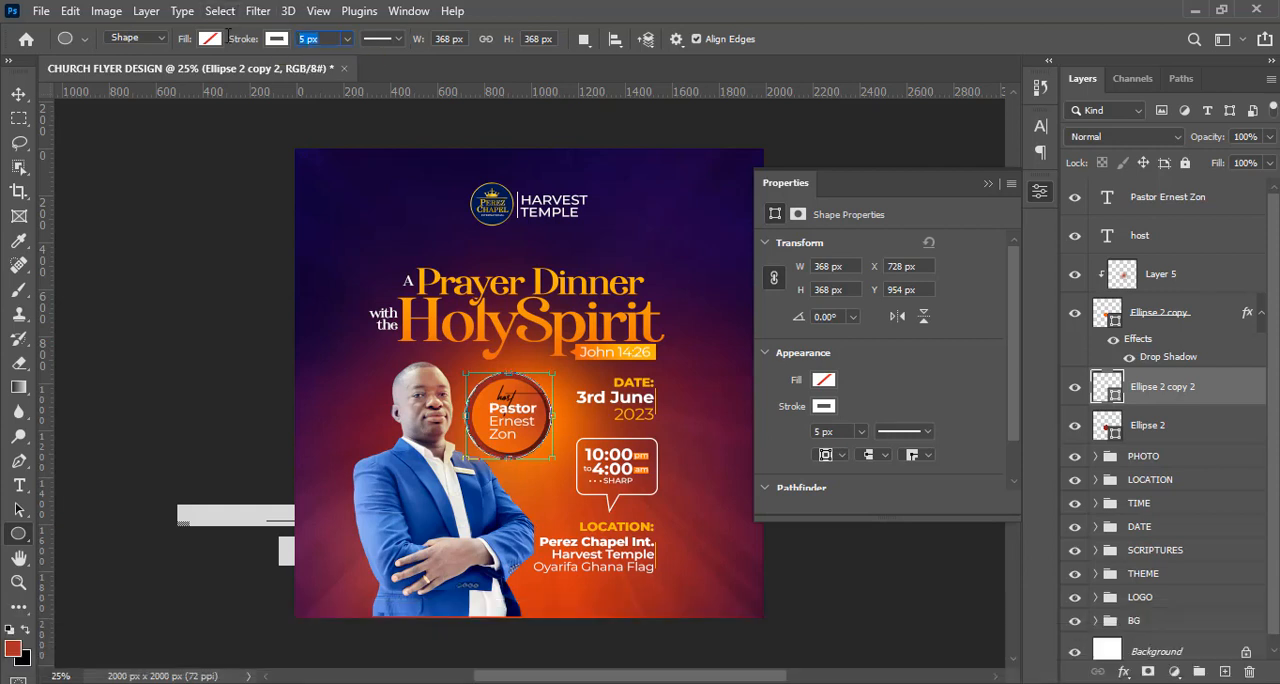
type("3")
key("Return")
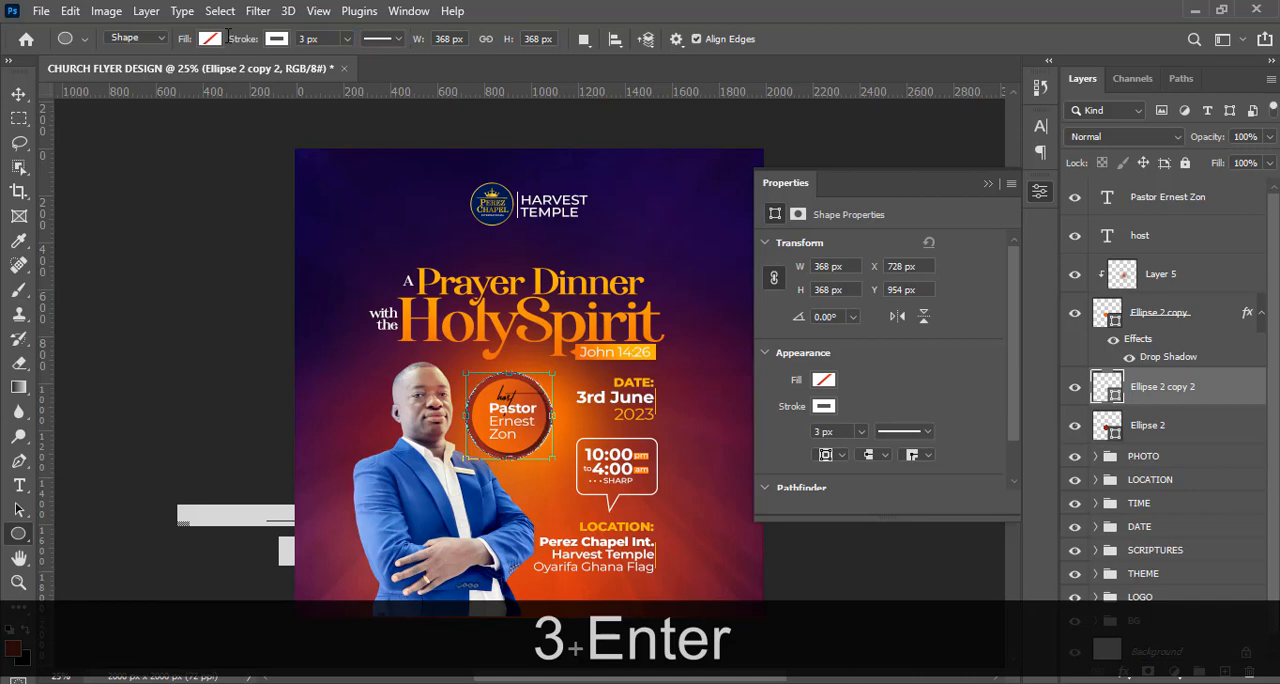
Shrink the white ring proportionally about its centre to about 341 px wide, inside the dark red border.
key("ctrl+equal")
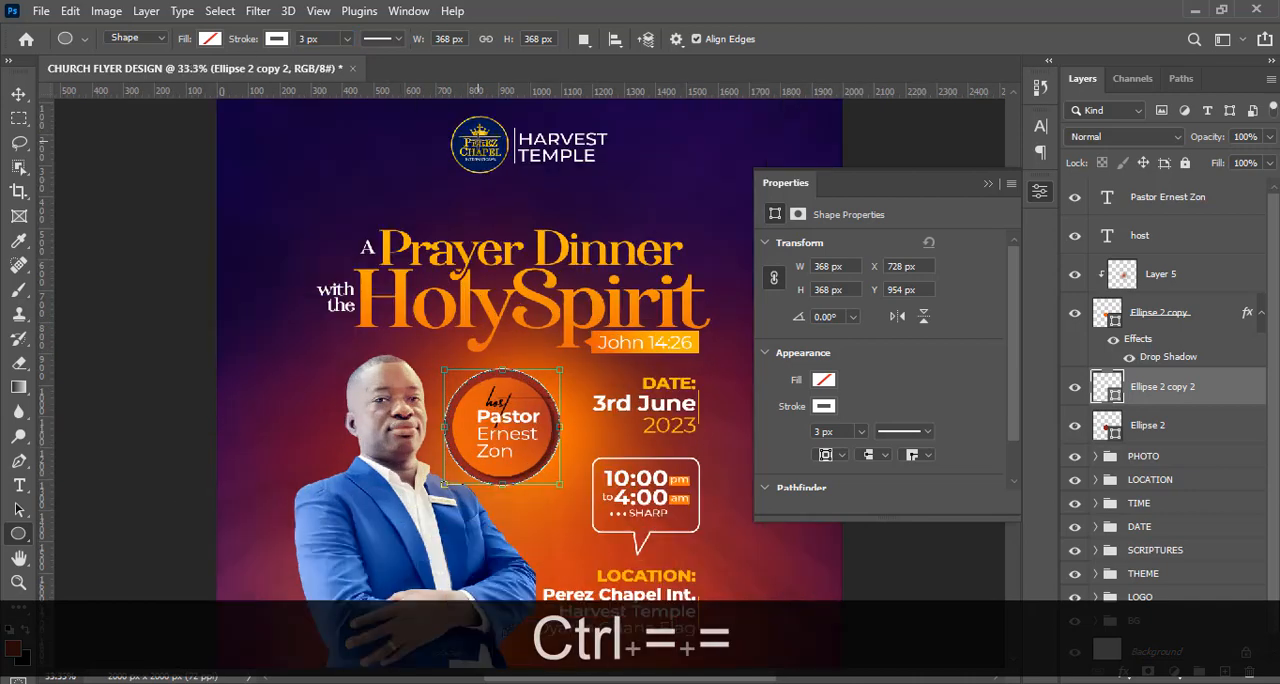
key("ctrl+equal")
key("ctrl+equal")
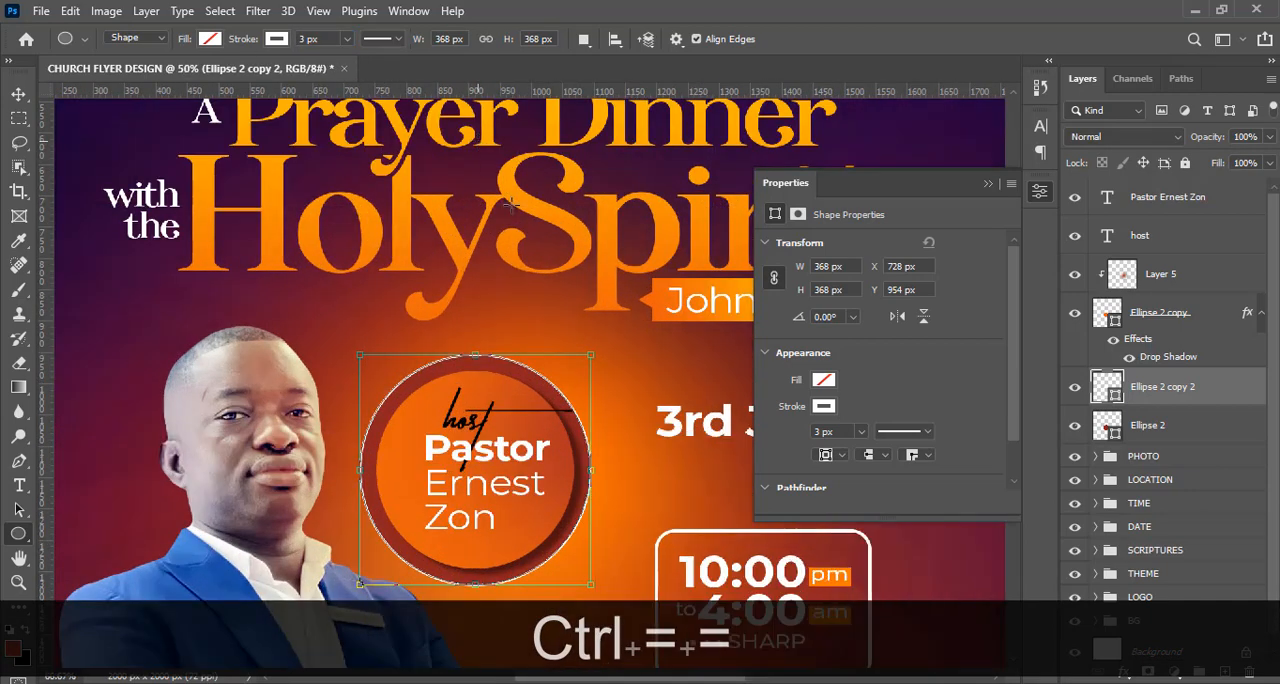
left_click_drag(597, 348, 588, 358)
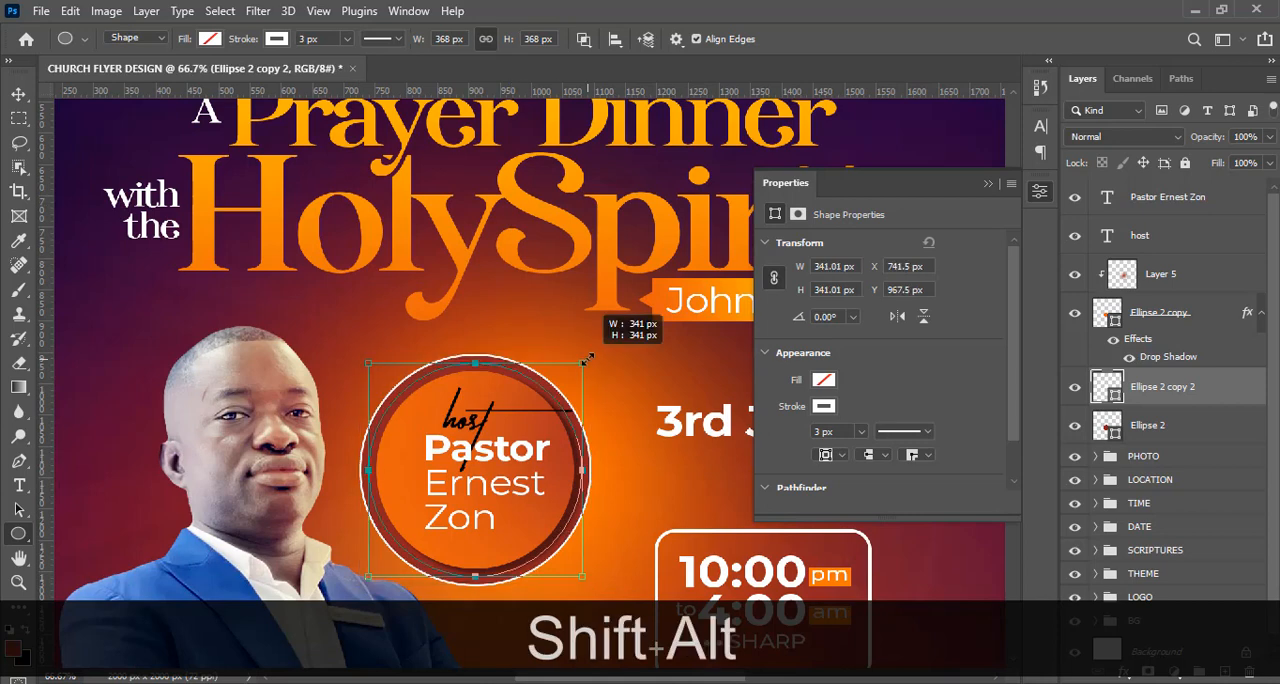
key("shift+alt+Return")
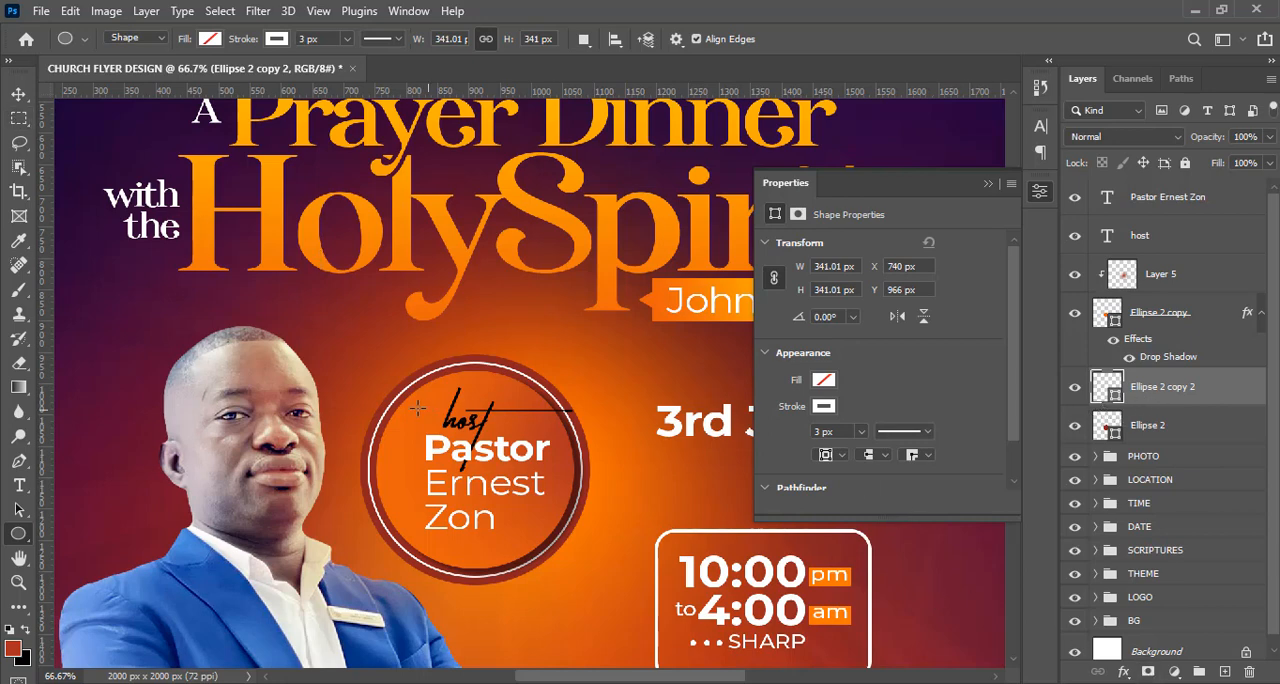
Select a rectangular area over the ring's lower half and mask the ring layer to that selection.
left_click(20, 119)
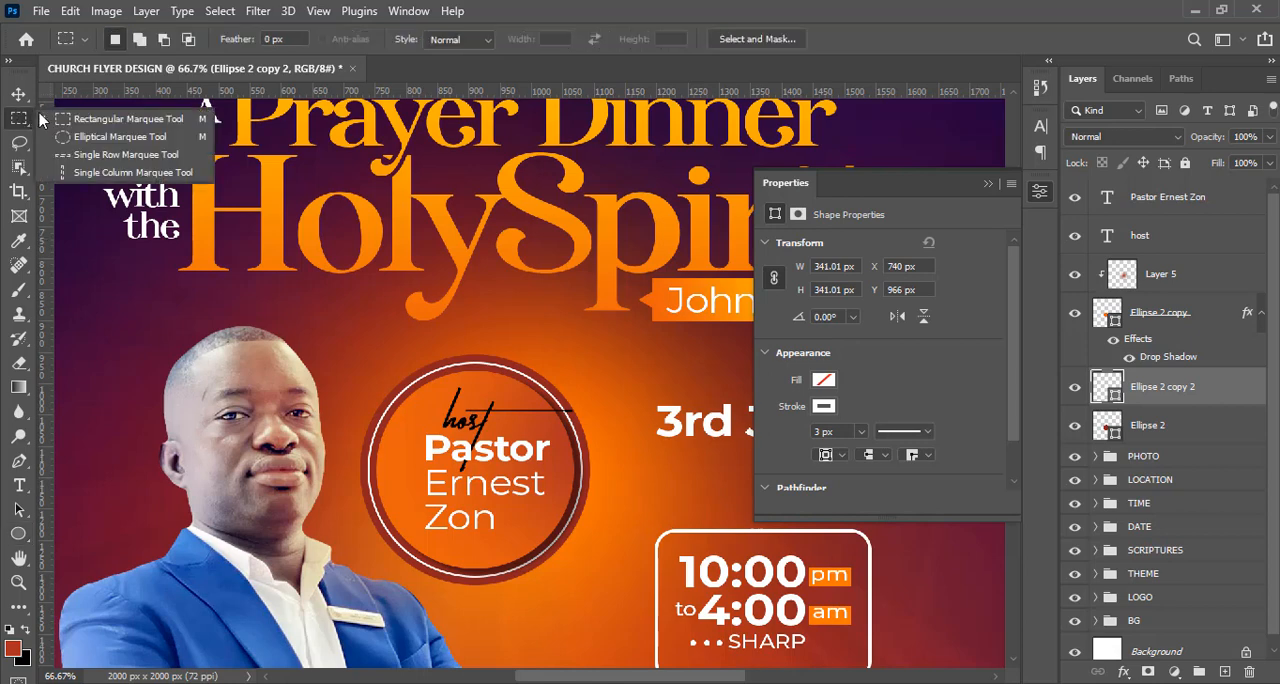
left_click(110, 119)
key("ctrl+d")
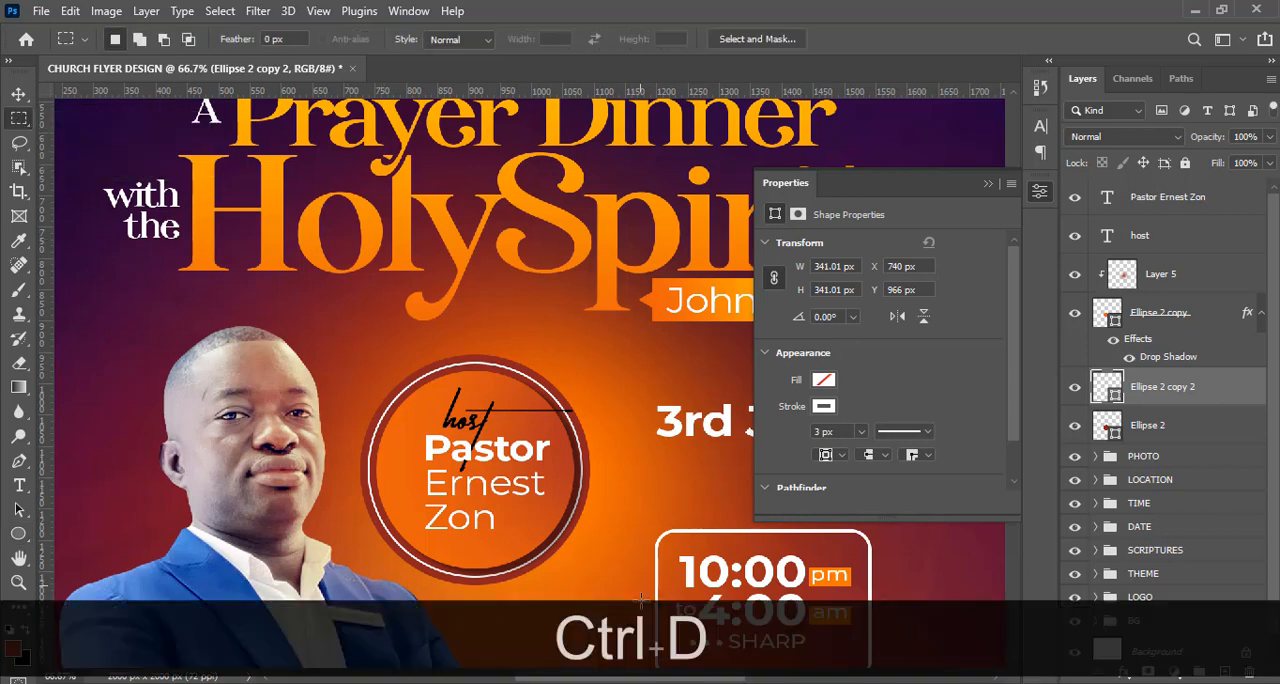
left_click_drag(628, 593, 339, 471)
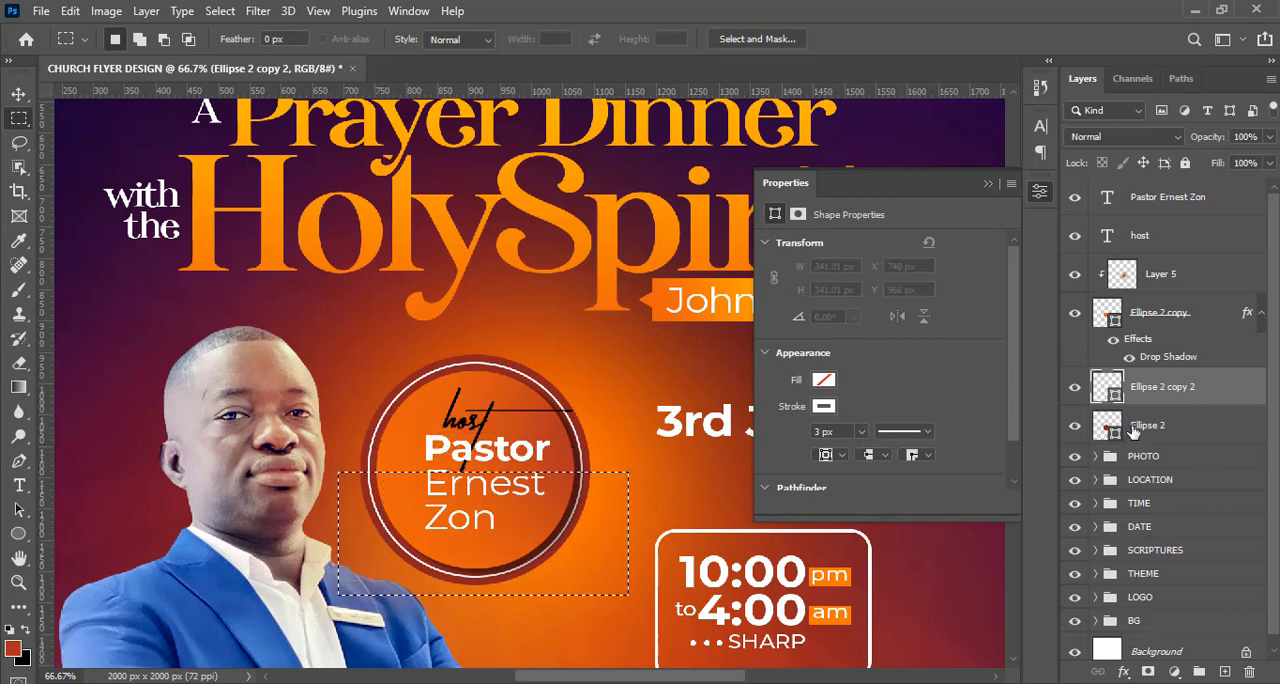
left_click(1149, 673)
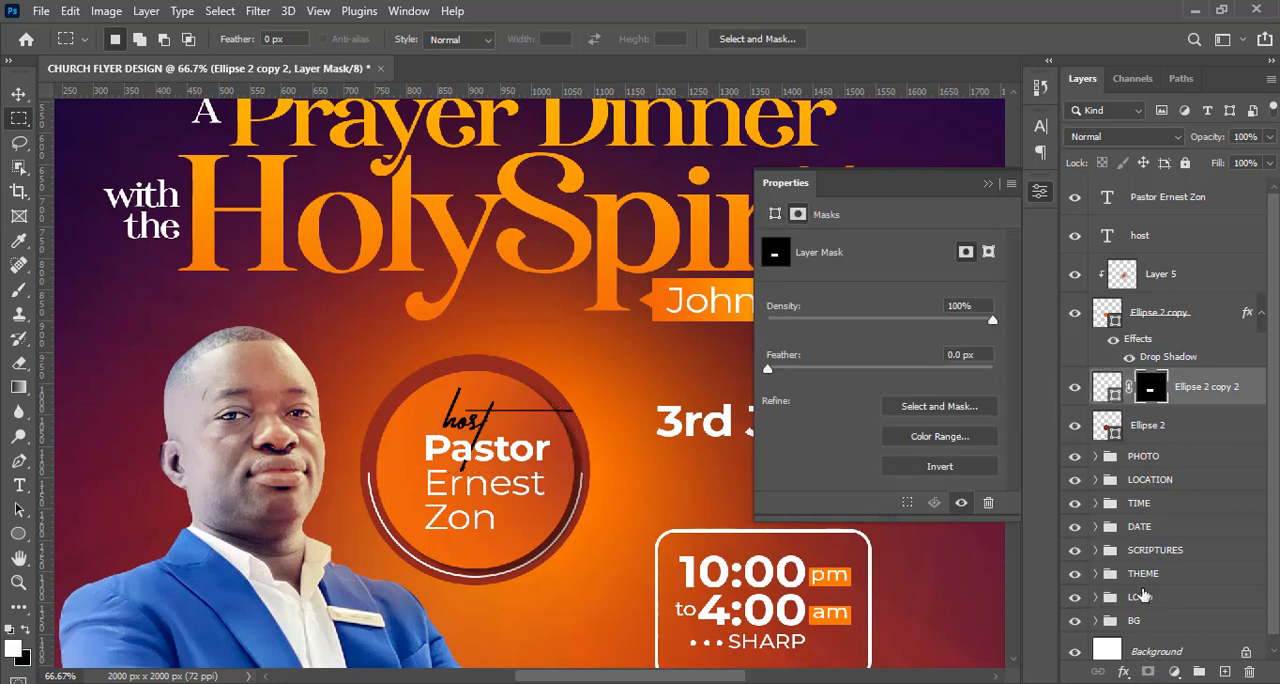
Draw a thin vertical rectangle about 1 x 114 px beside the host's name, above the name's text layer.
key("ctrl+0")
left_click(1160, 200)
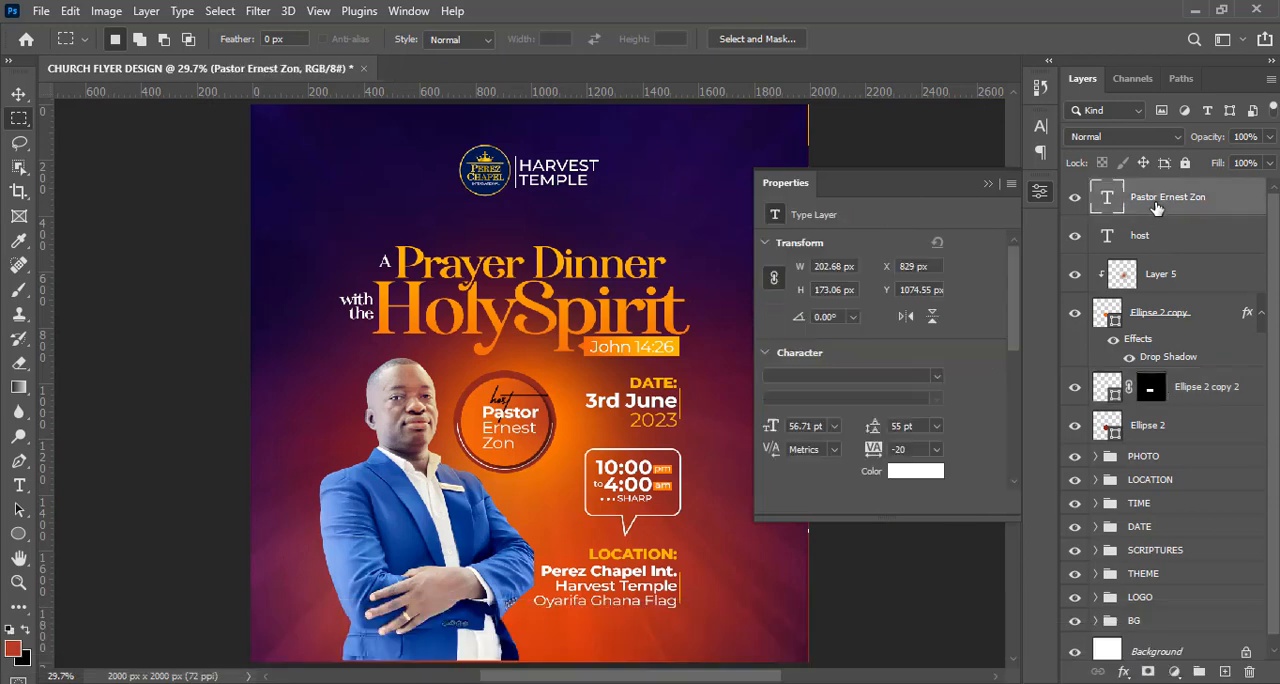
right_click(18, 538)
left_click(110, 531)
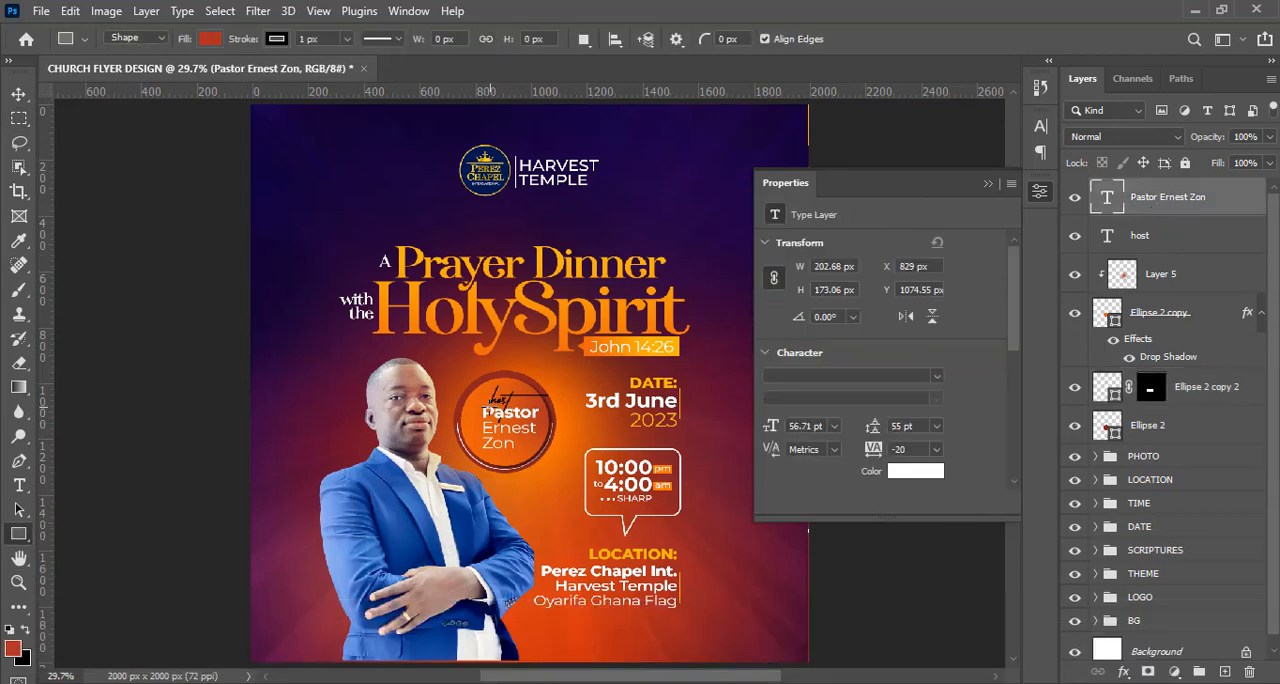
key("ctrl+equal")
key("ctrl+equal")
key("ctrl+equal")
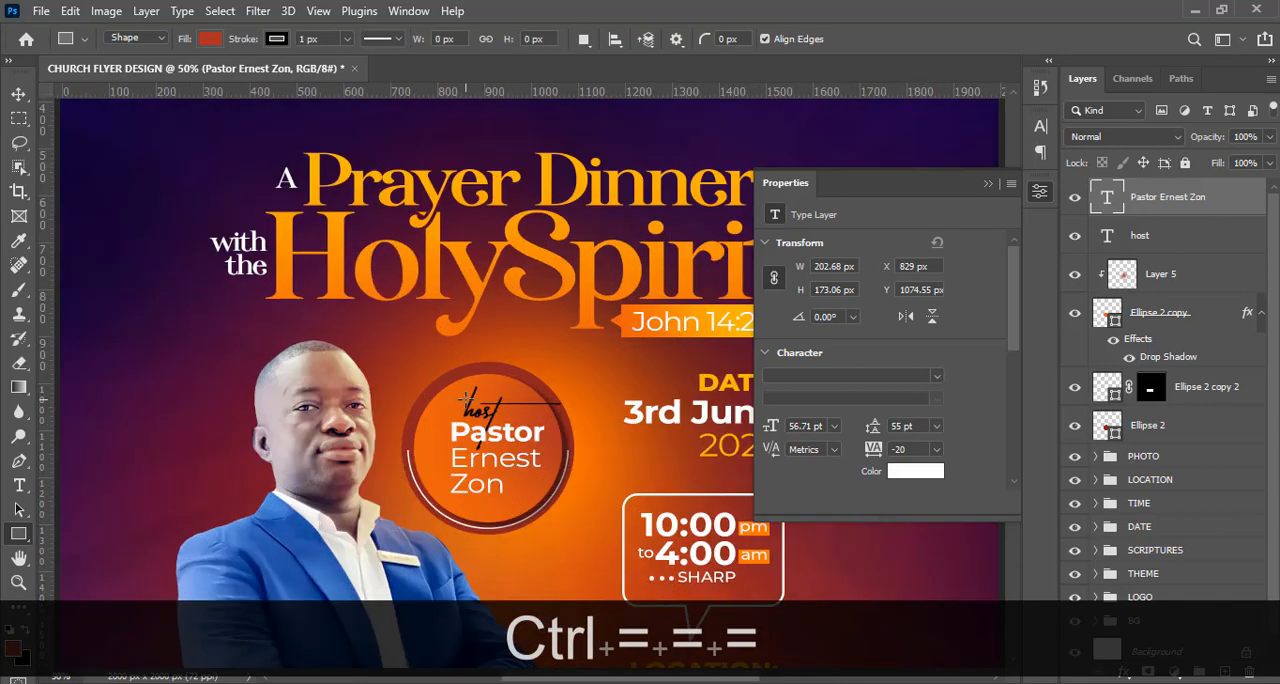
left_click_drag(437, 425, 437, 477)
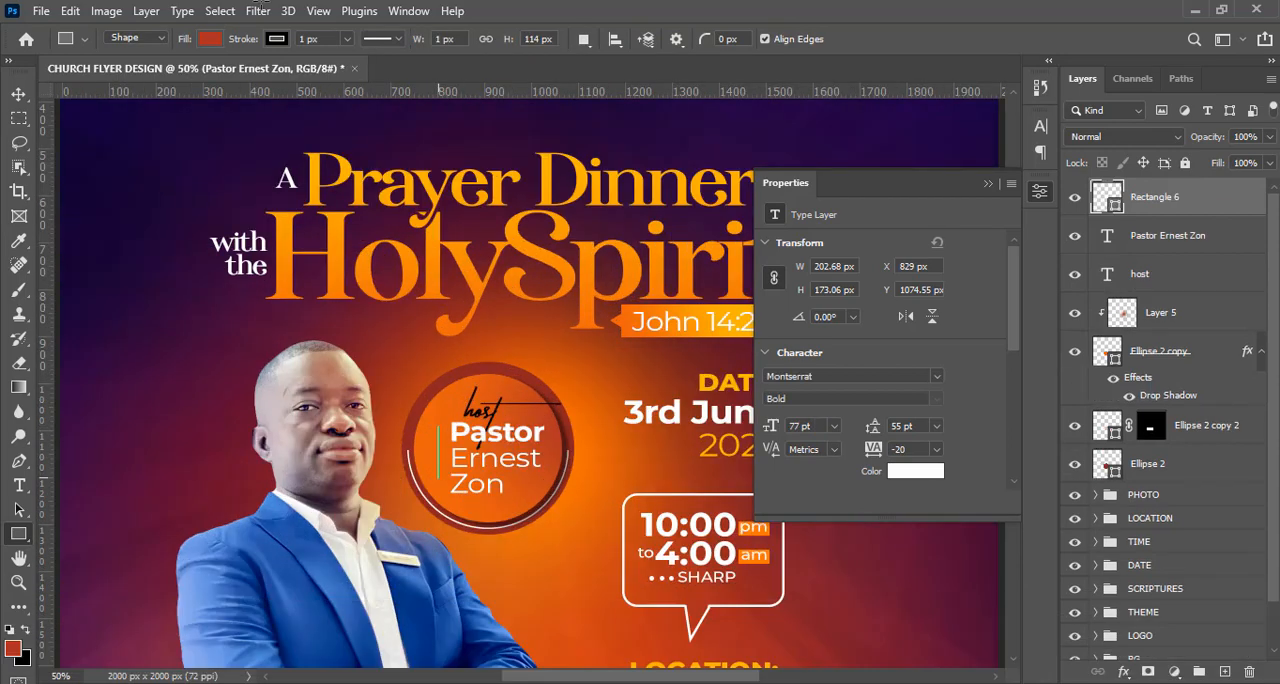
Remove the thin vertical rectangle's stroke and fill it with white.
left_click(277, 40)
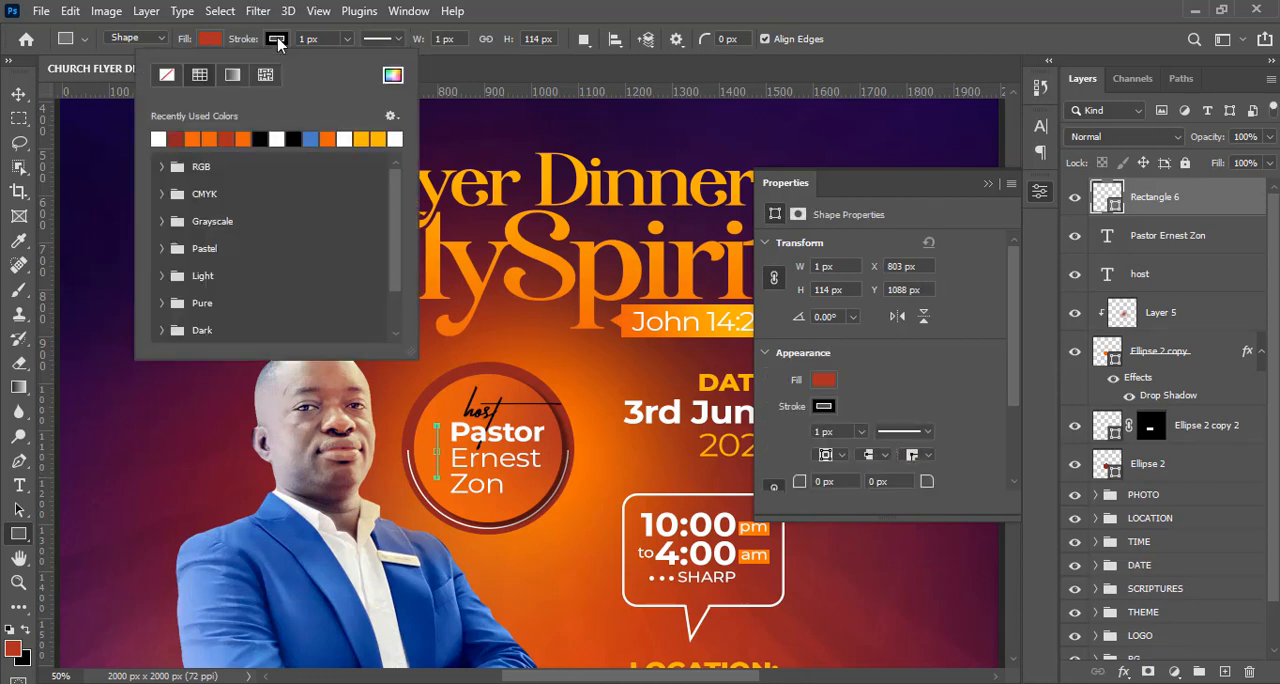
left_click(166, 74)
left_click(209, 38)
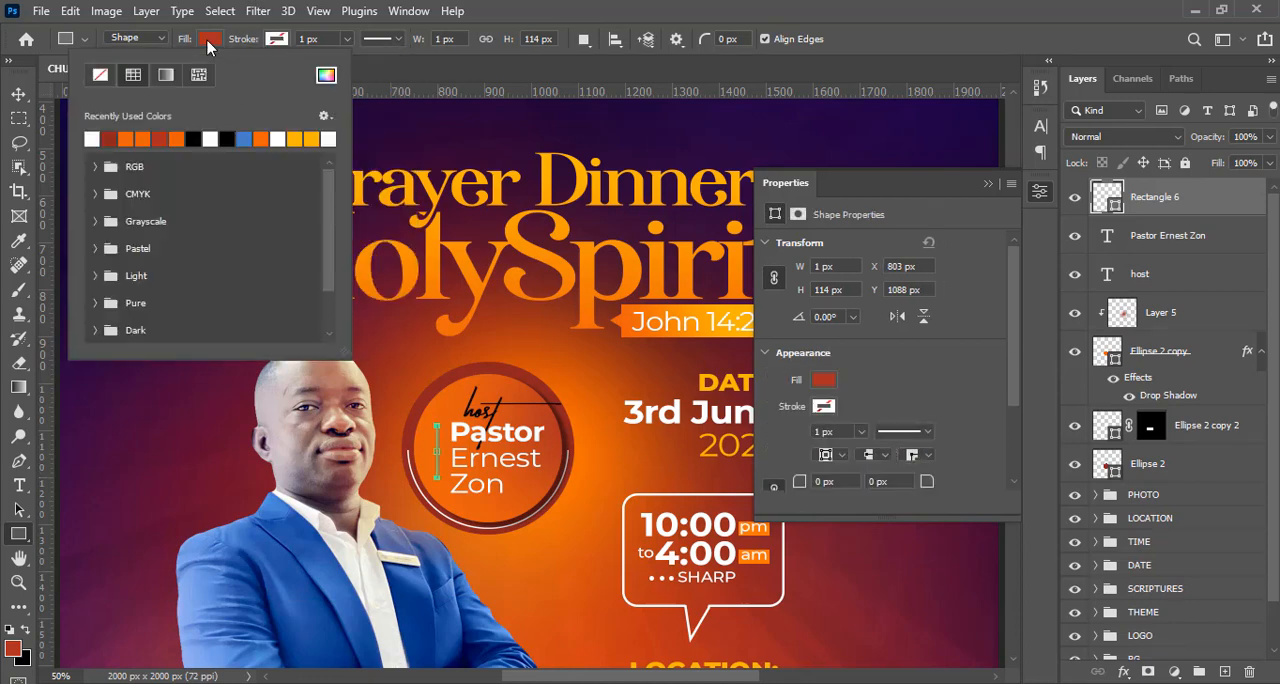
left_click(93, 138)
left_click(564, 8)
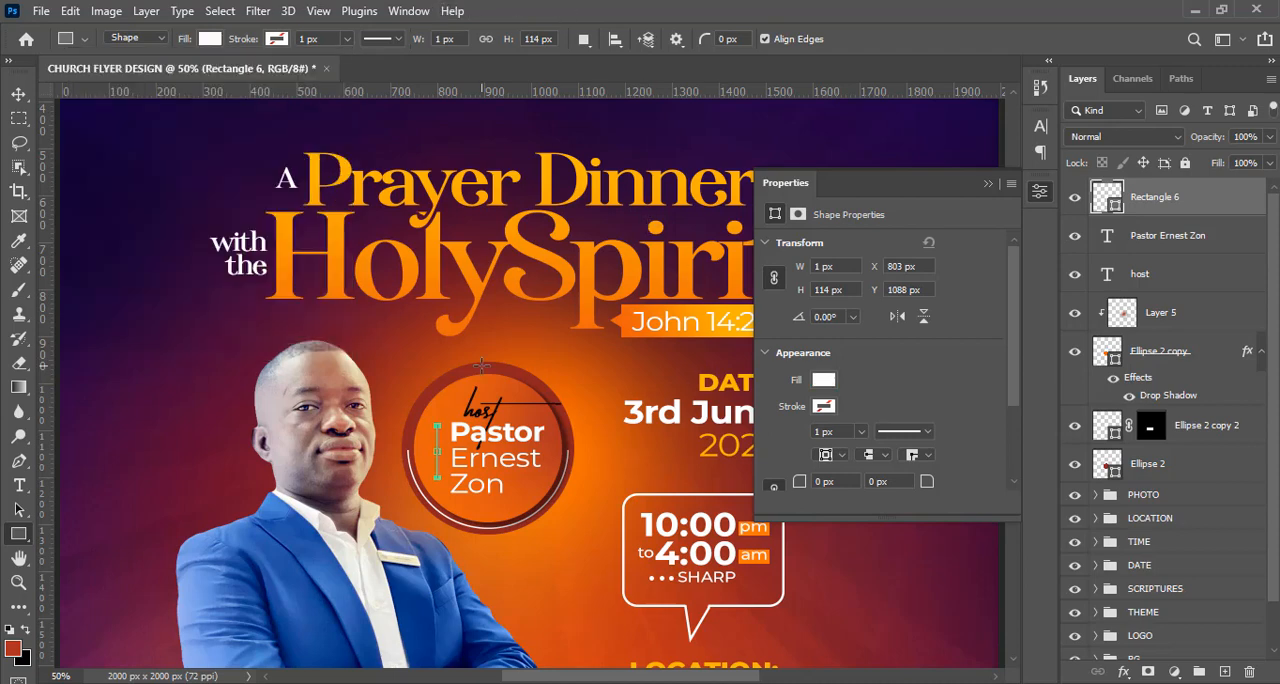
Nudge the white vertical line closer to the host's name, to X 817 px and Y 1104 px.
key("v")
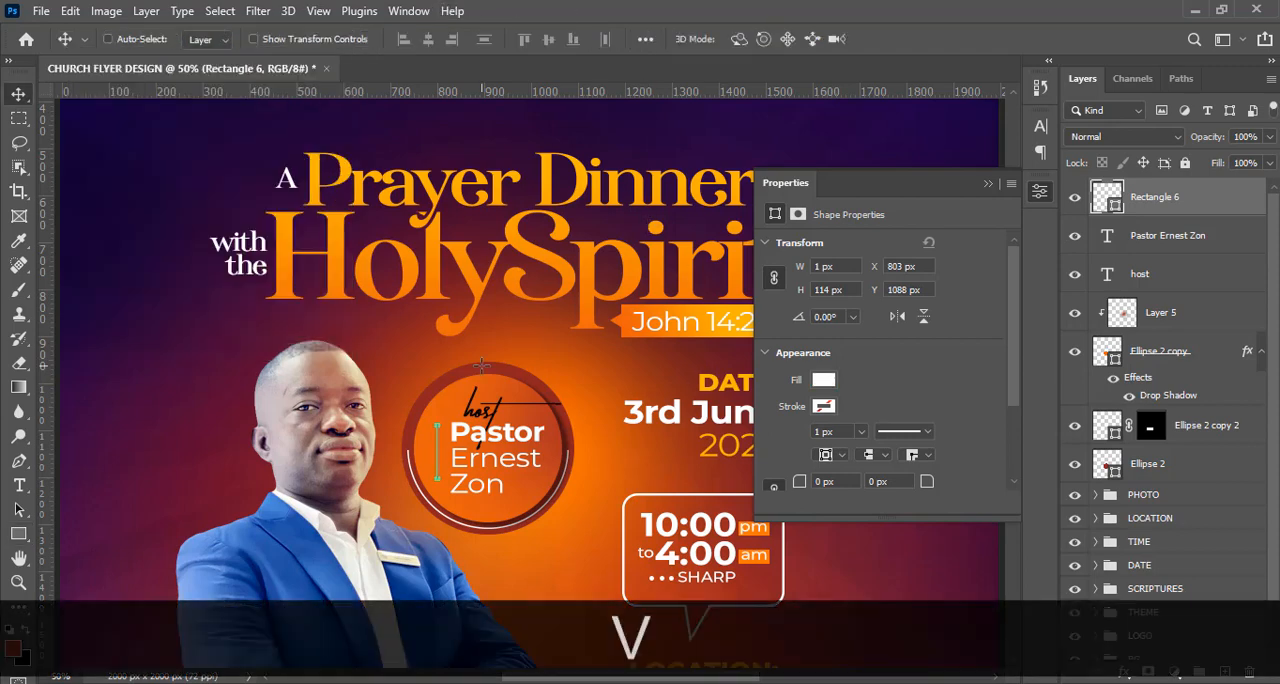
key("Right")
key("Right")
key("Right")
key("Right")
key("Right")
key("Right")
key("Right")
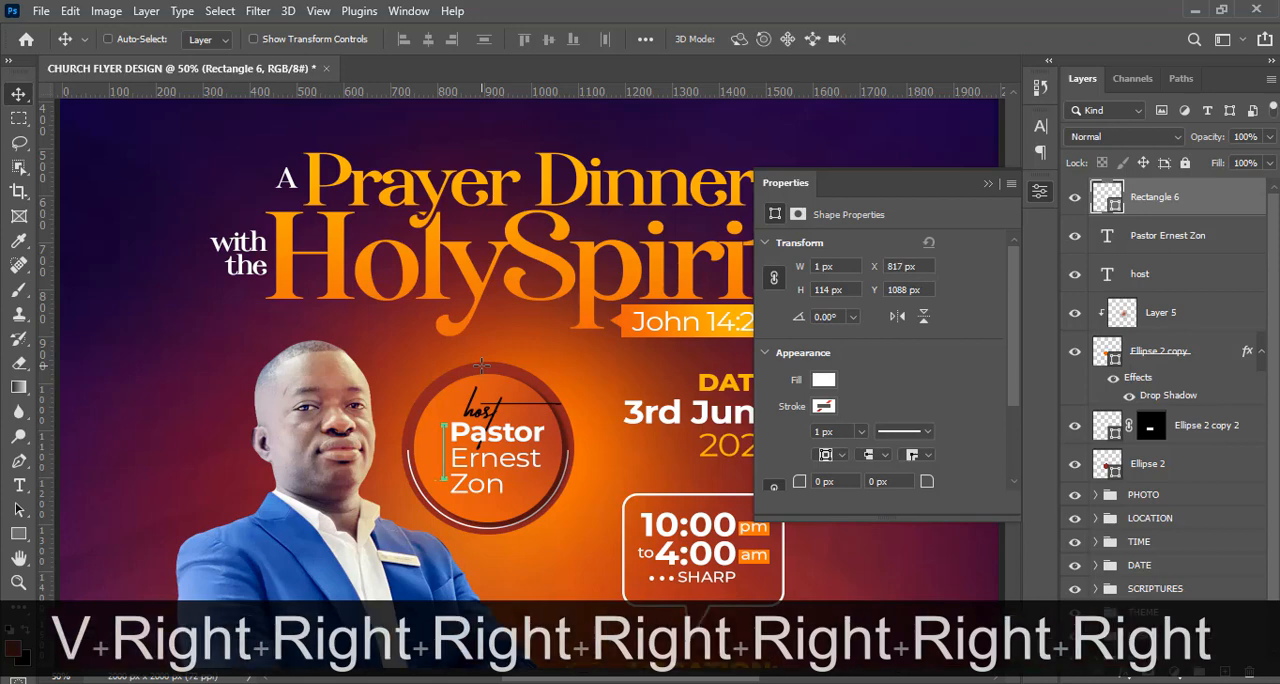
key("Down")
key("Down")
key("Down")
key("Down")
key("Down")
key("Down")
key("Down")
key("Down")
key("Down")
key("Down")
key("Down")
key("Down")
key("Down")
key("Down")
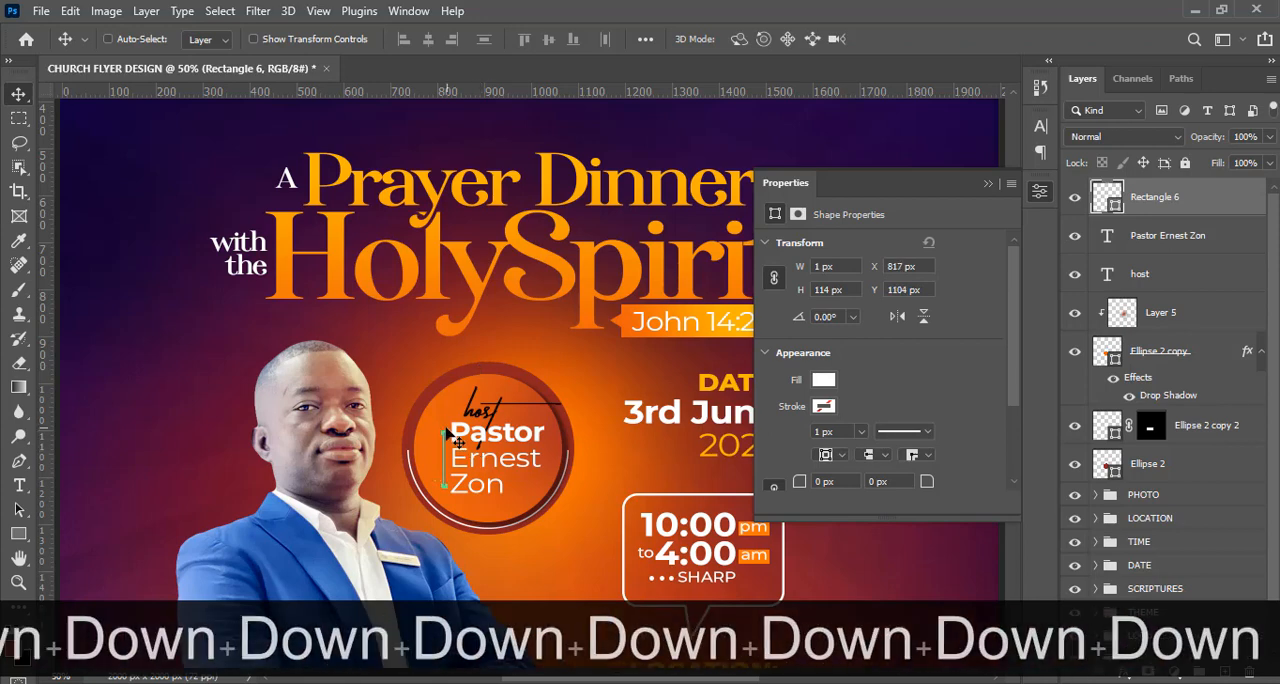
Group the layers from the white line down to the larger dark red circle and name the group HOST.
left_click(1125, 250)
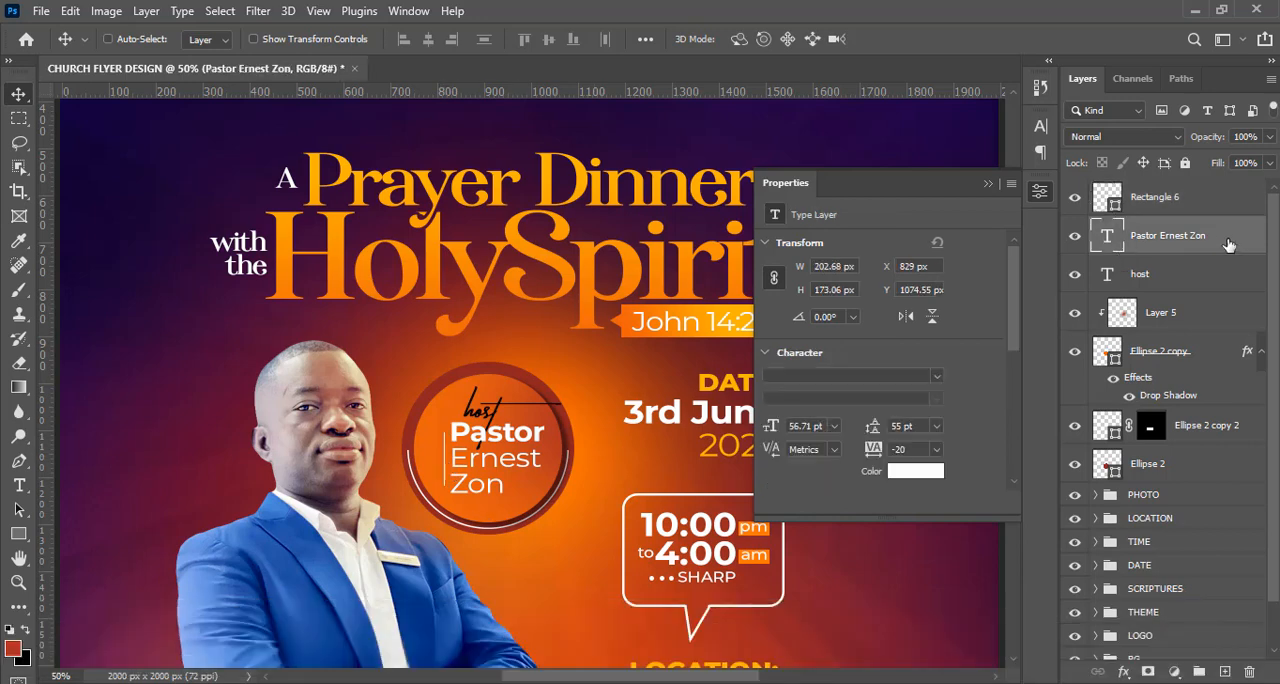
left_click(1155, 200)
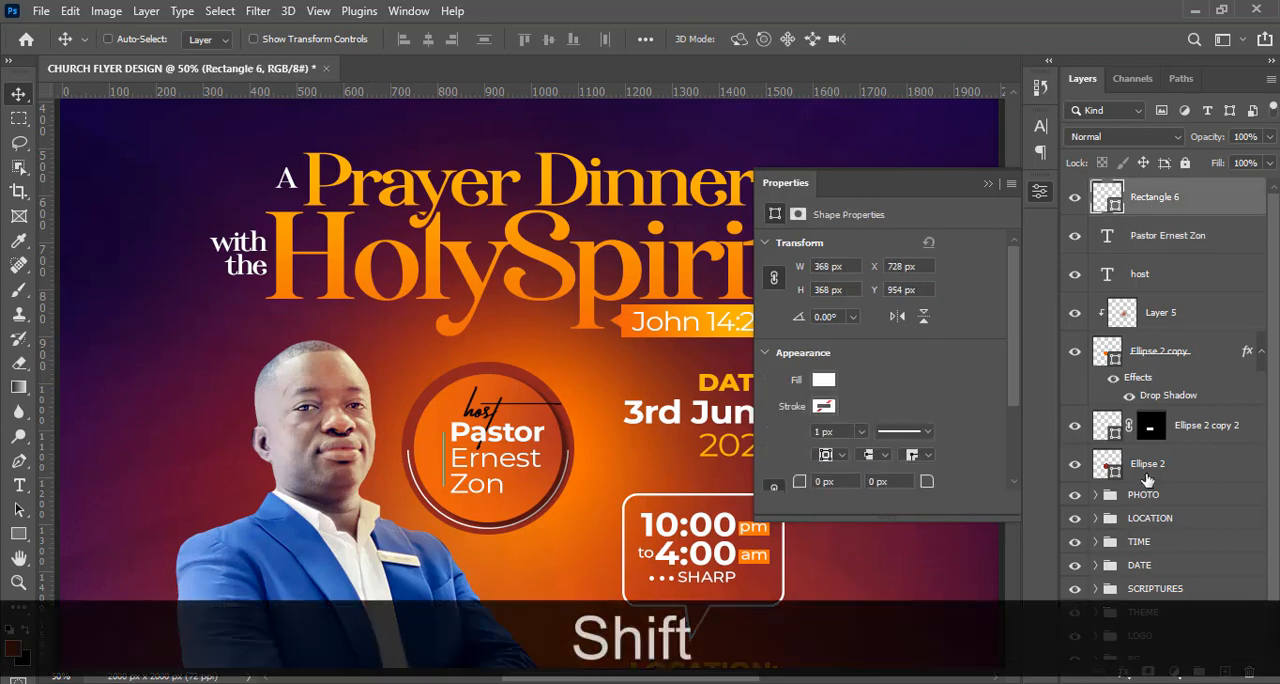
left_click(1147, 466, "shift")
key("ctrl+shift+g")
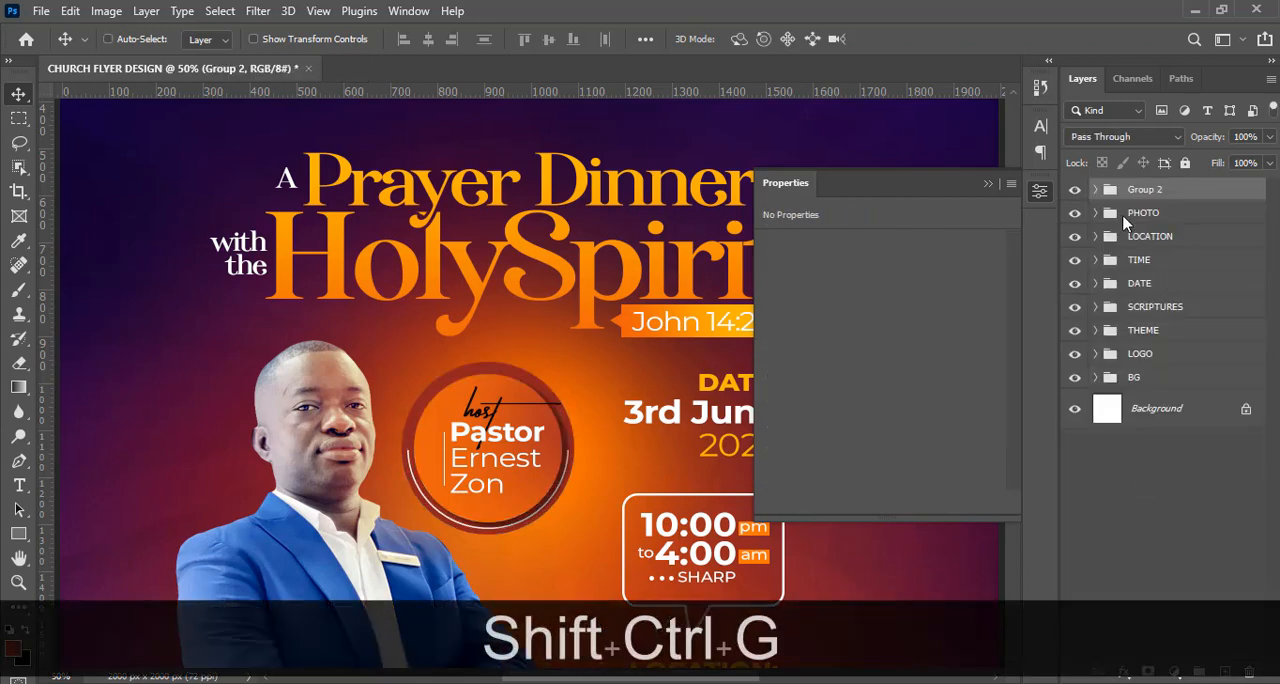
double_click(1145, 190)
key("Caps_Lock")
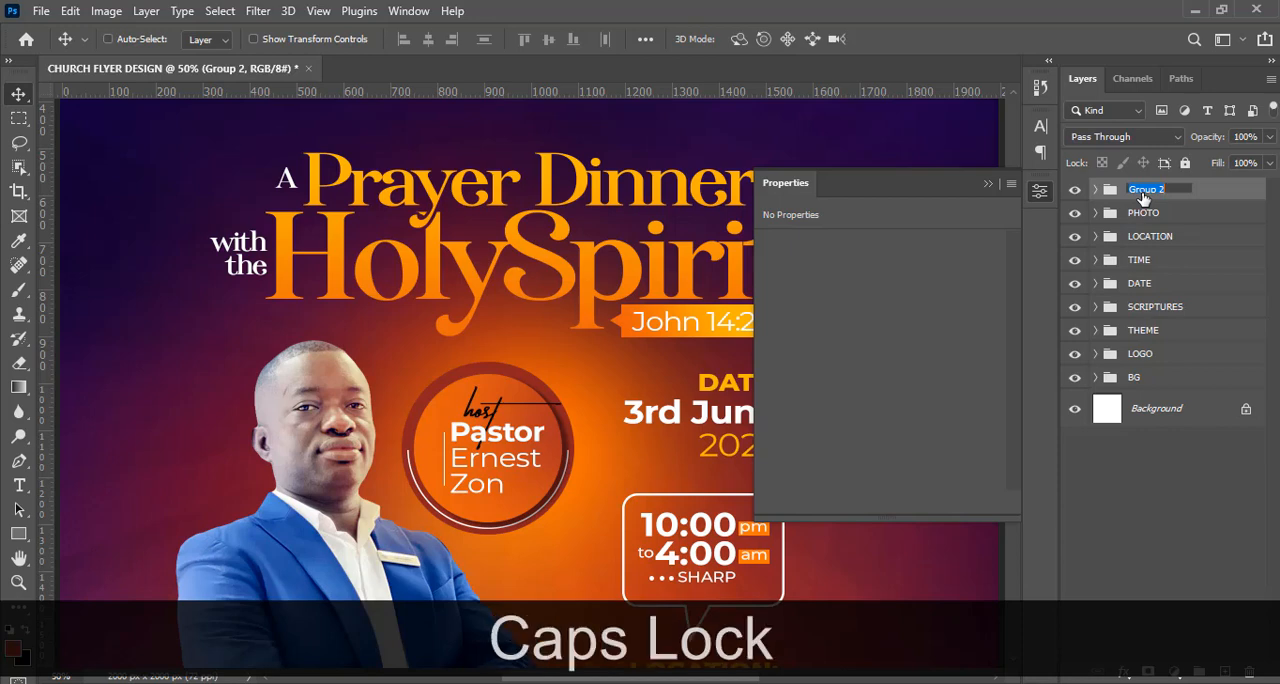
type("HOST")
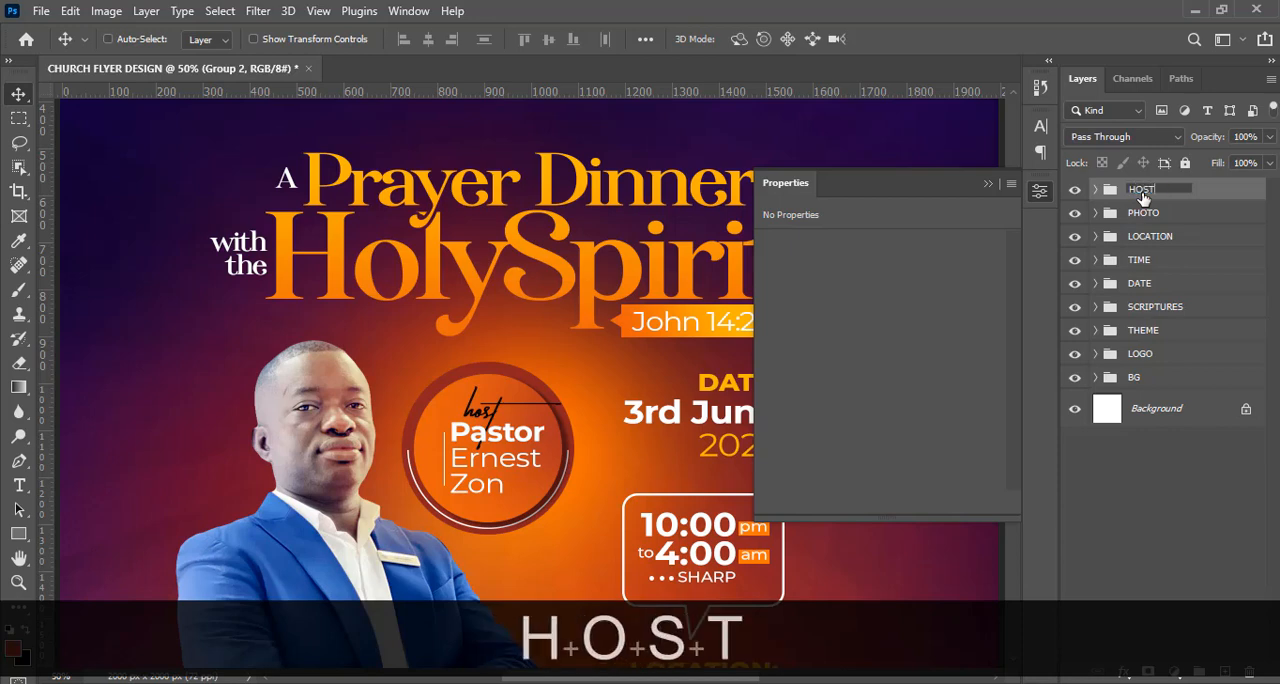
key("Return")
key("ctrl+minus")
key("ctrl+minus")
key("ctrl+minus")
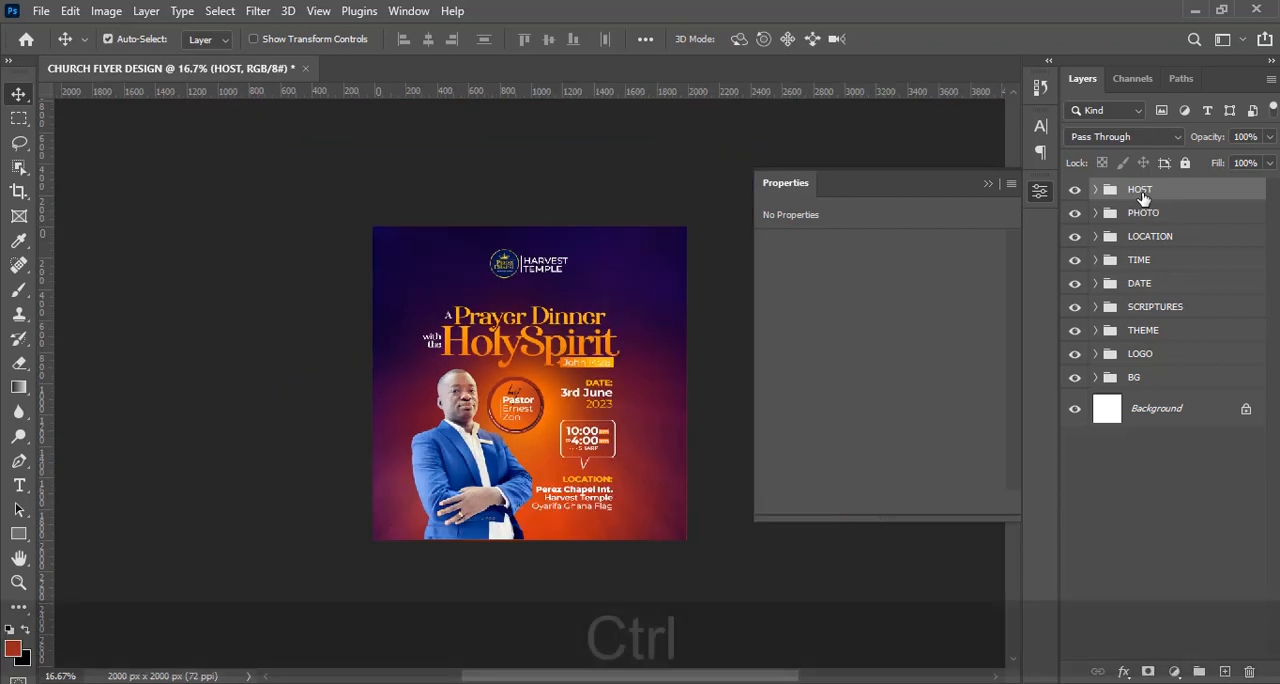
Scale the HOST group down to 92.91% and move it to X 1123 px, Y 1082.5 px, closer to the event details.
key("ctrl+t")
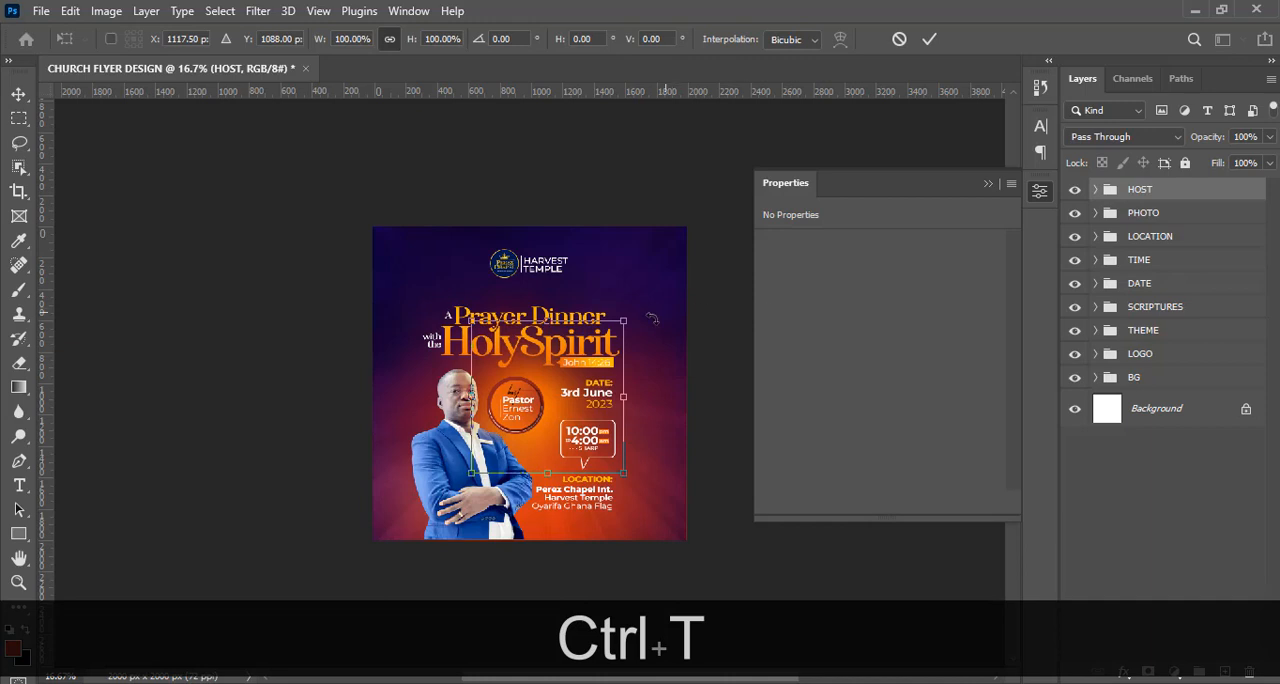
left_click_drag(624, 322, 617, 336)
key("shift+Up")
key("shift+Up")
key("shift+Up")
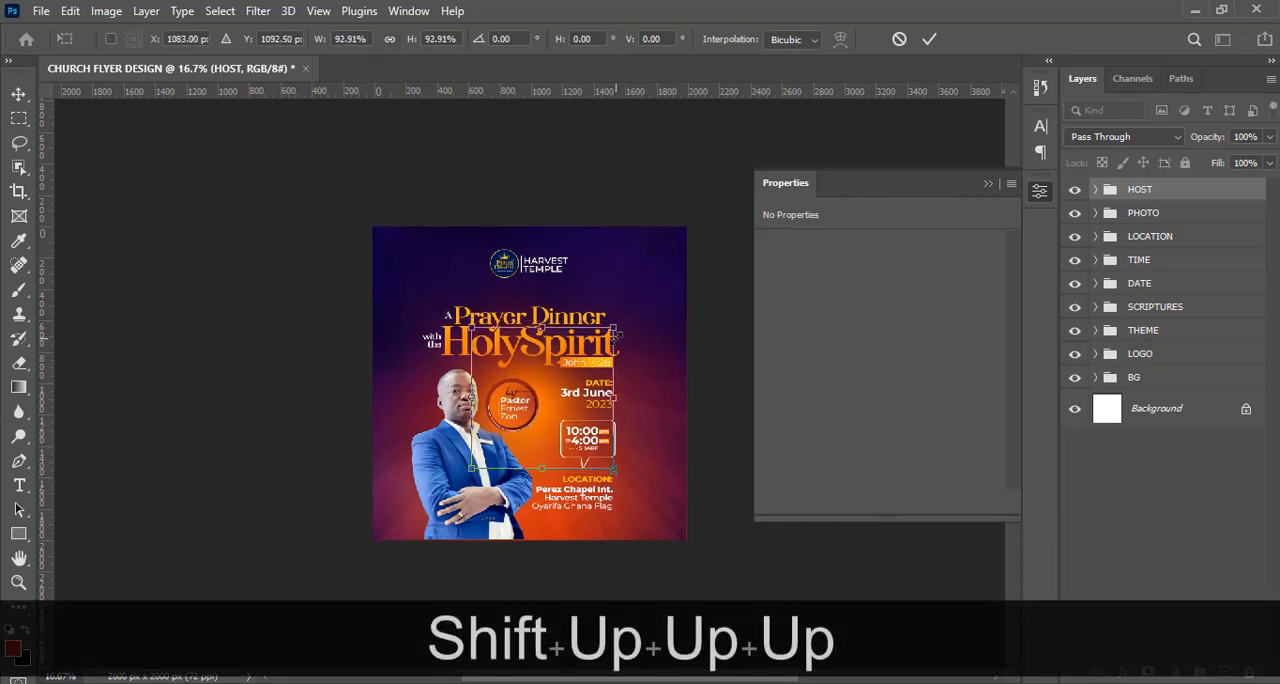
key("shift+Right")
key("shift+Right")
key("shift+Right")
key("shift+Right")
key("shift+Up")
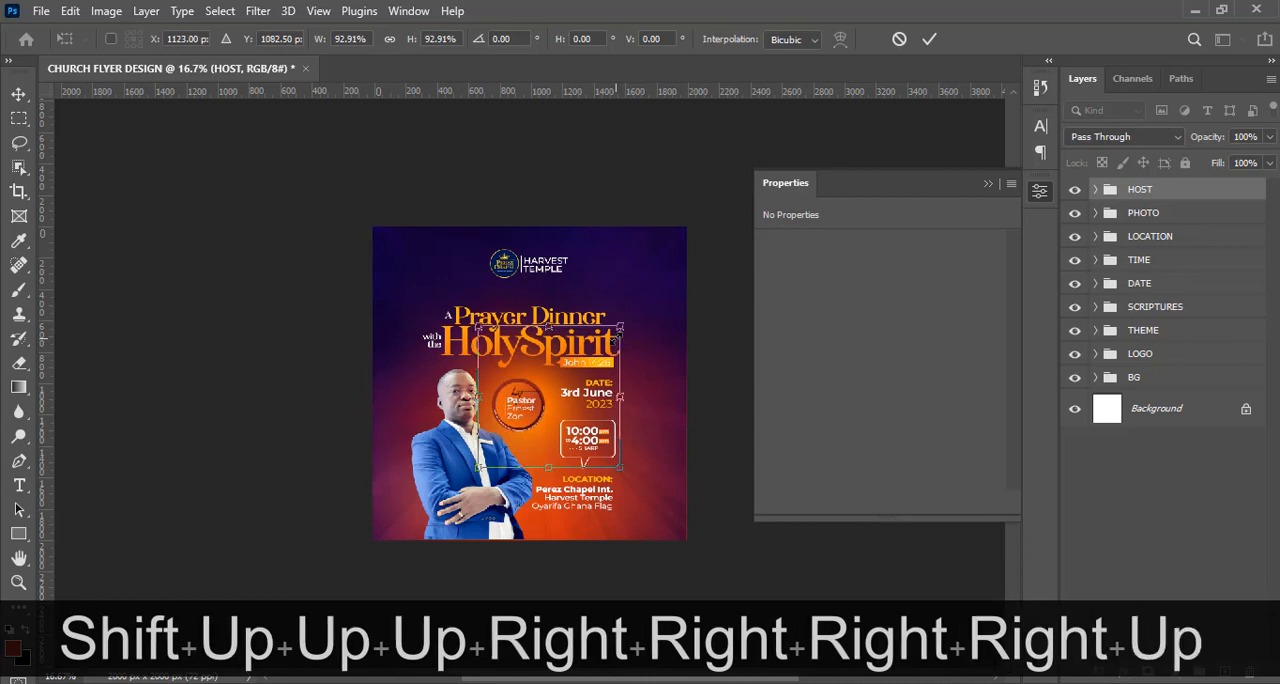
key("Return")
key("ctrl+0")
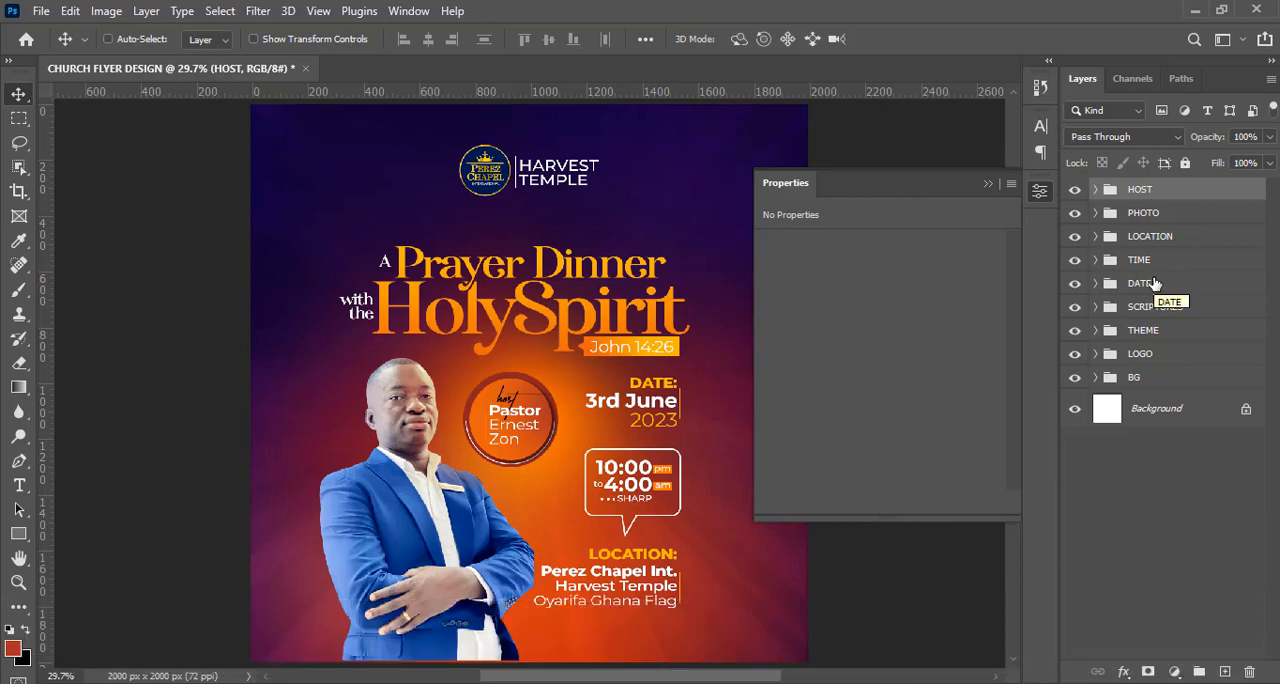
left_click(988, 185)
Copy the "for more info" line with its phone number from Notepad into a new text layer and place it between the logo and title.
key("alt+Tab")
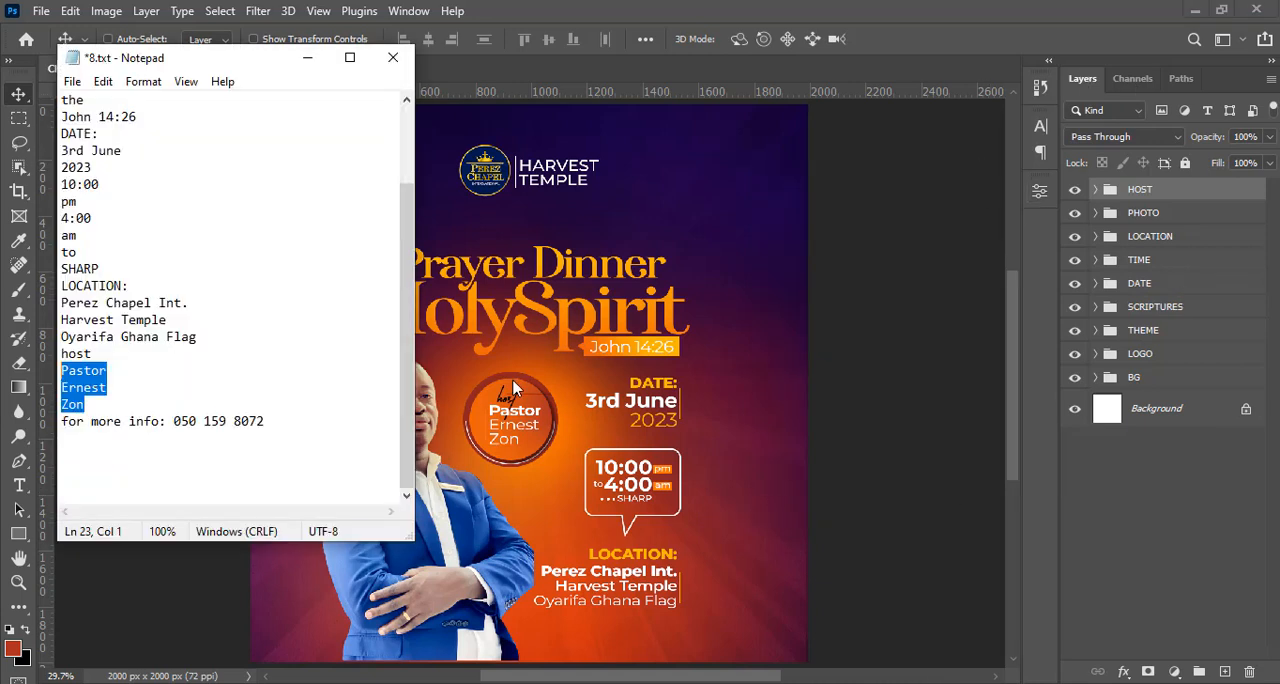
left_click_drag(275, 420, 26, 419)
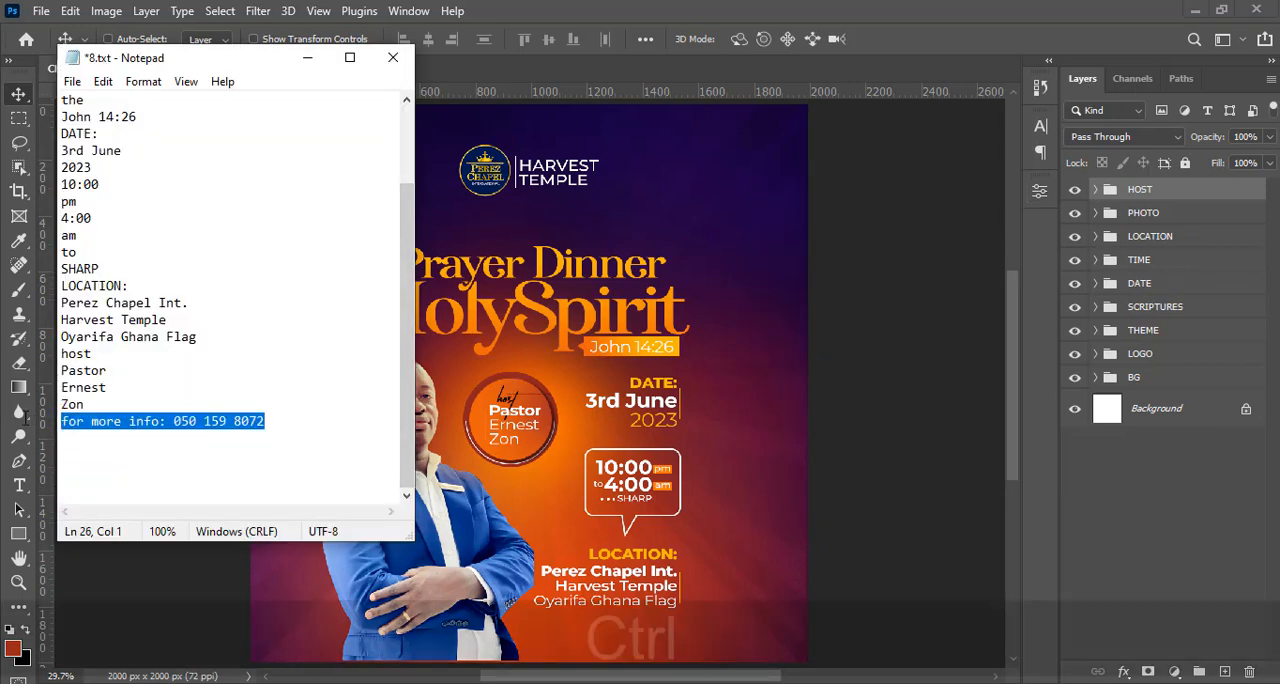
key("ctrl+c")
left_click(738, 5)
key("t")
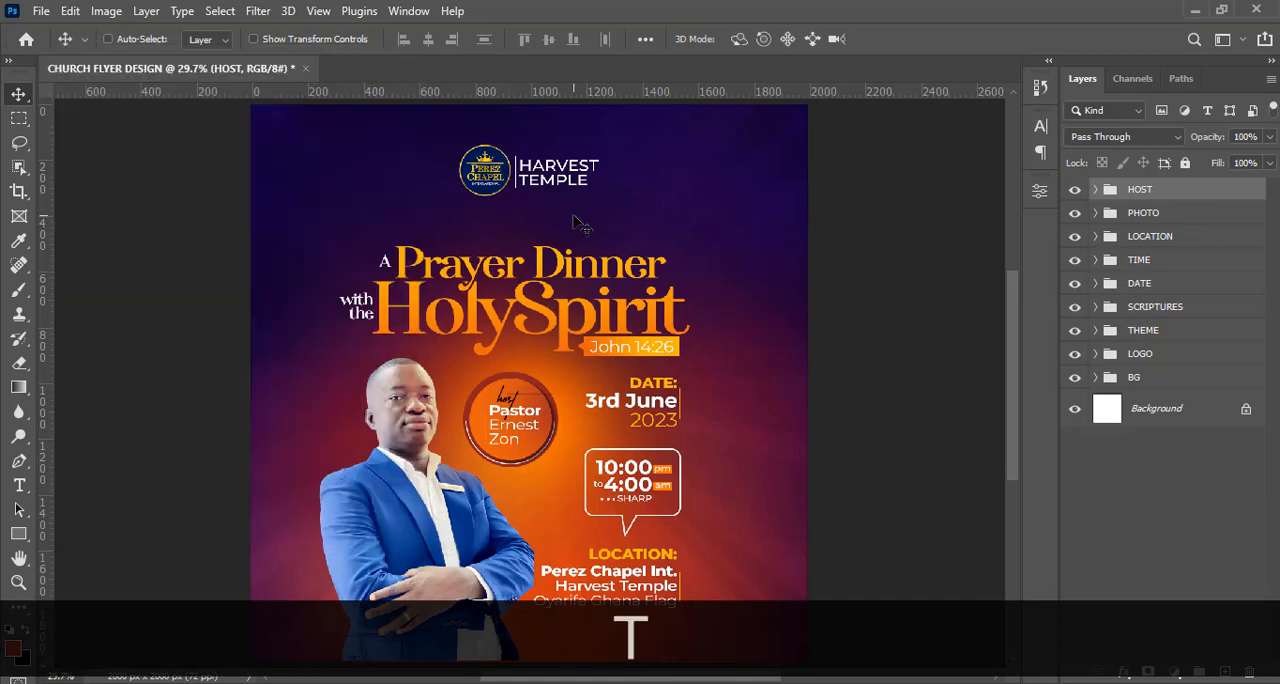
left_click(661, 210)
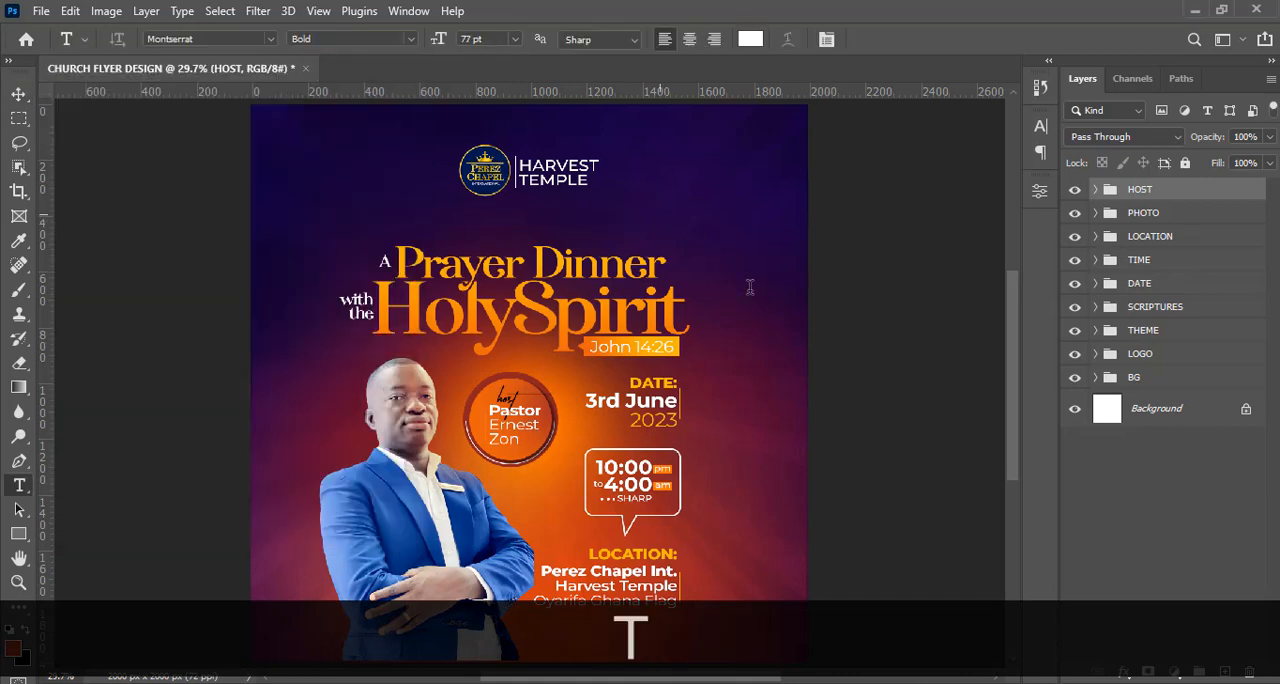
key("ctrl+v")
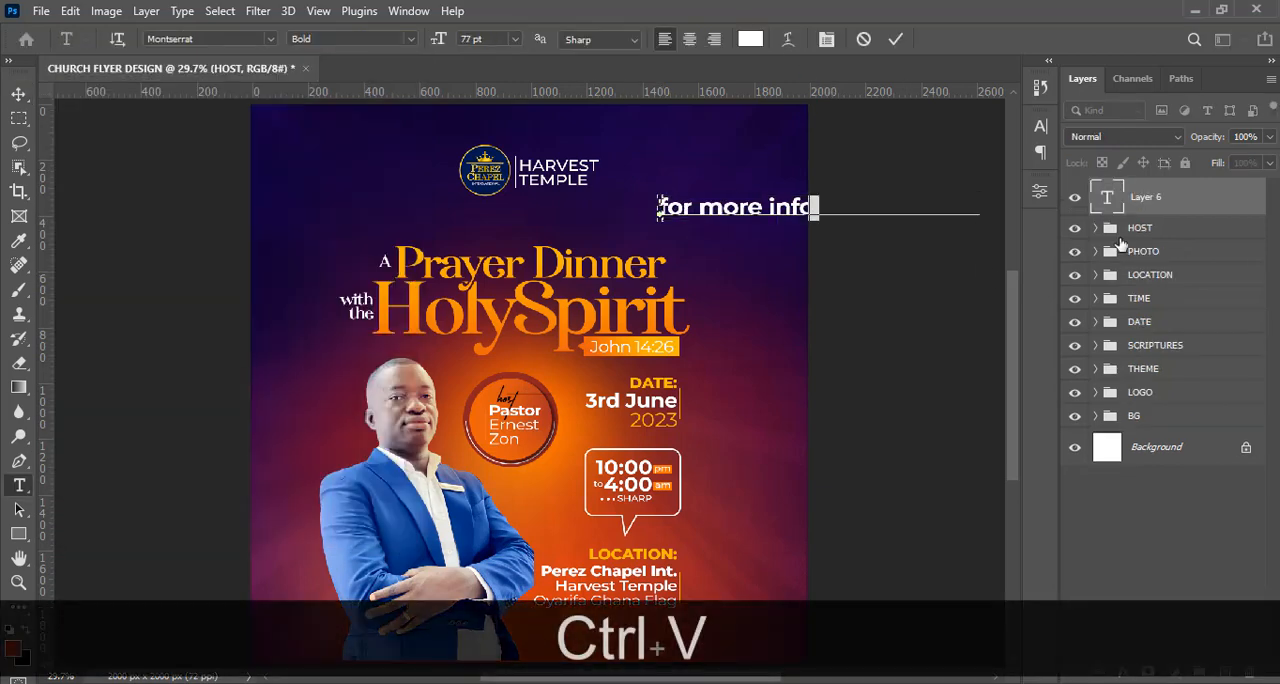
left_click(19, 96)
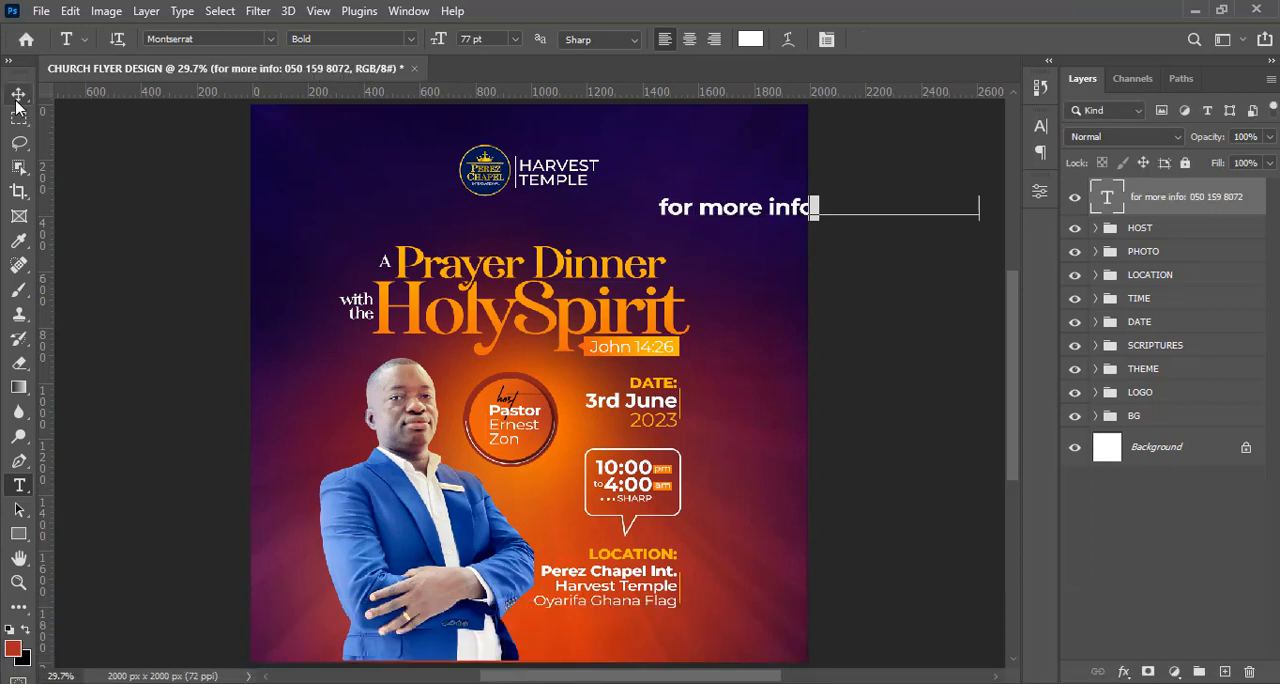
left_click_drag(724, 218, 463, 229)
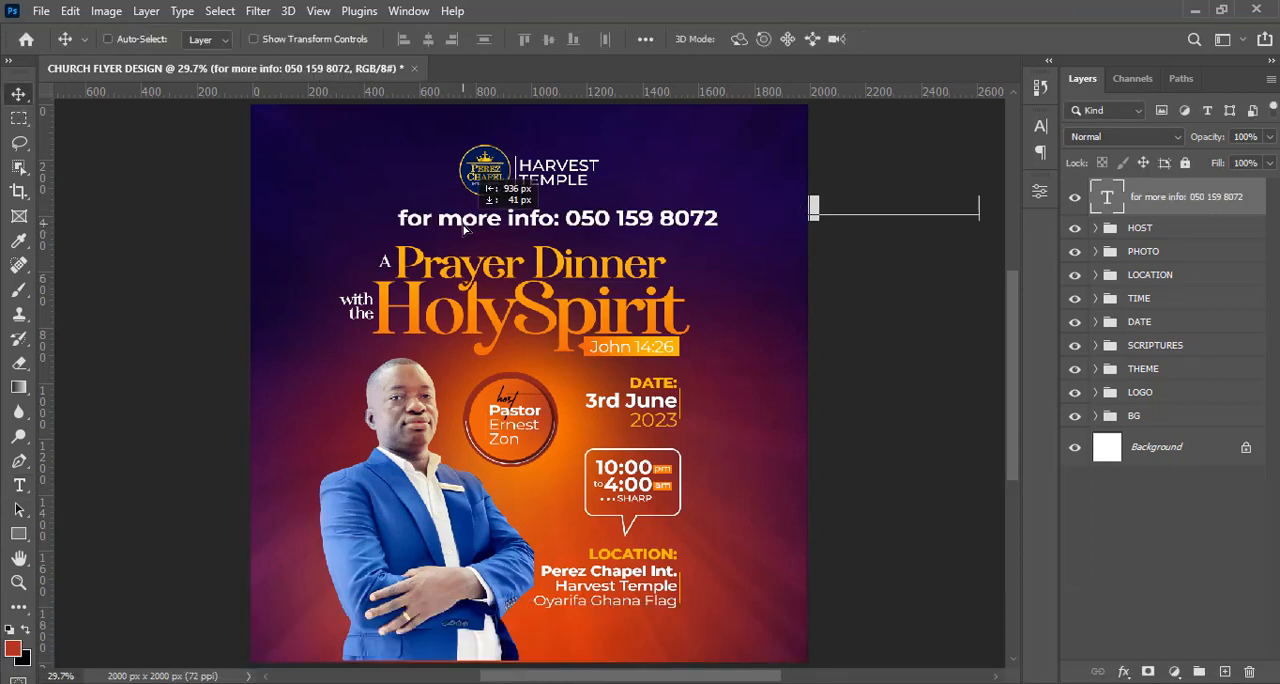
Set the contact line's font style to Montserrat Regular and scale the text down to about 47.12 pt.
left_click(1040, 126)
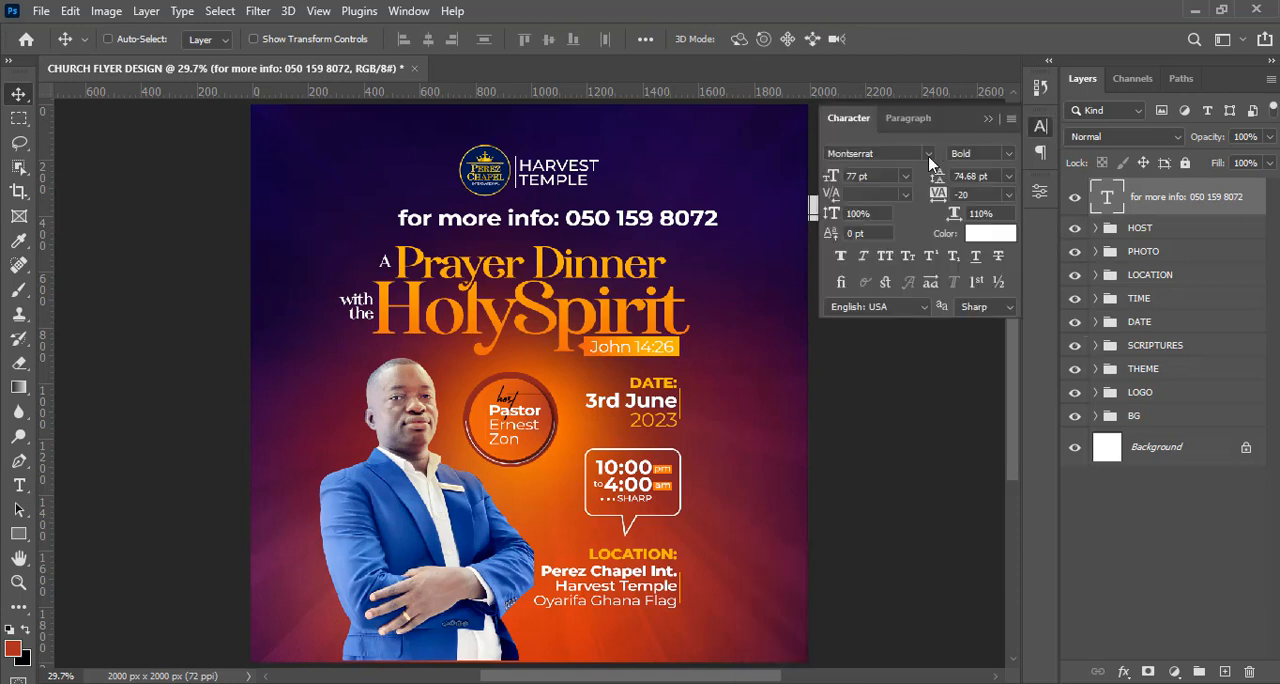
left_click(1008, 153)
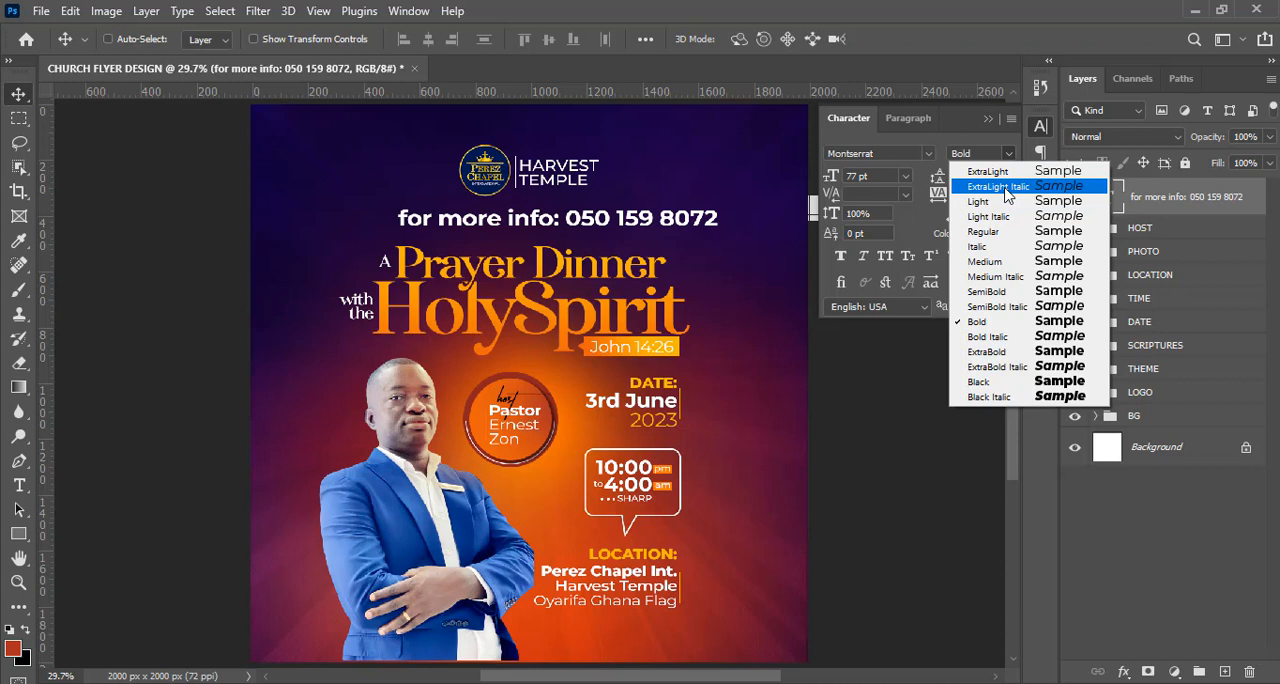
left_click(983, 231)
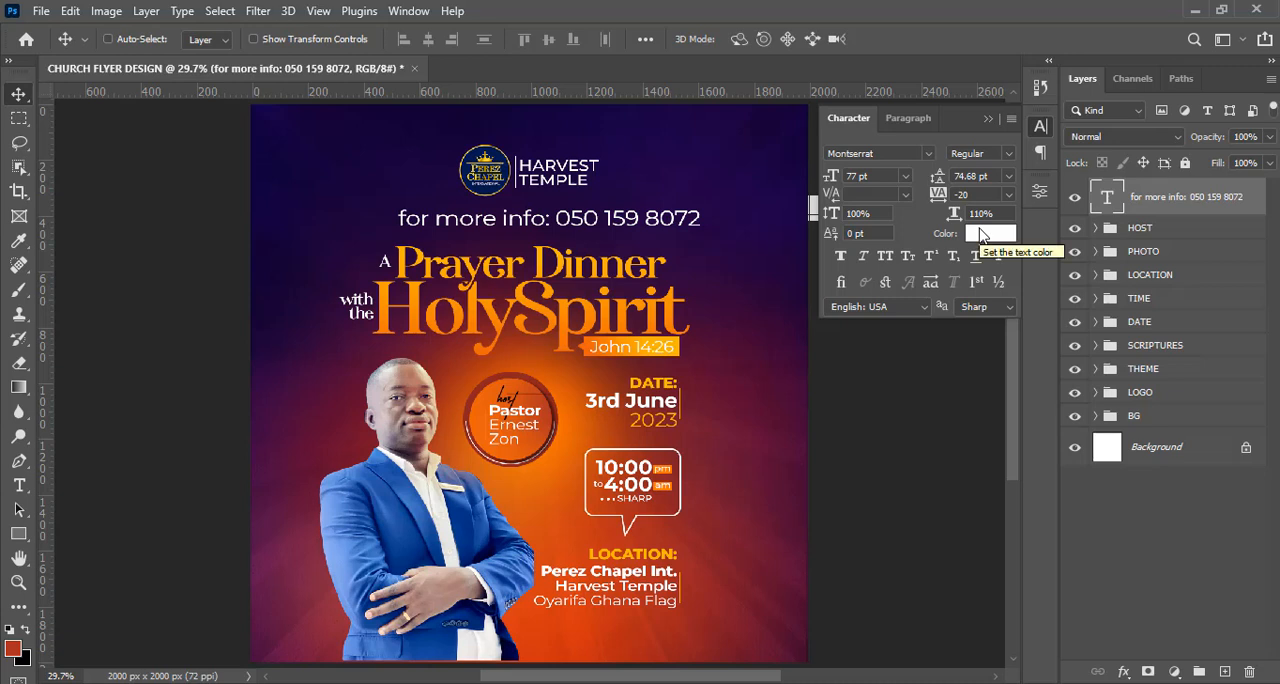
key("ctrl+t")
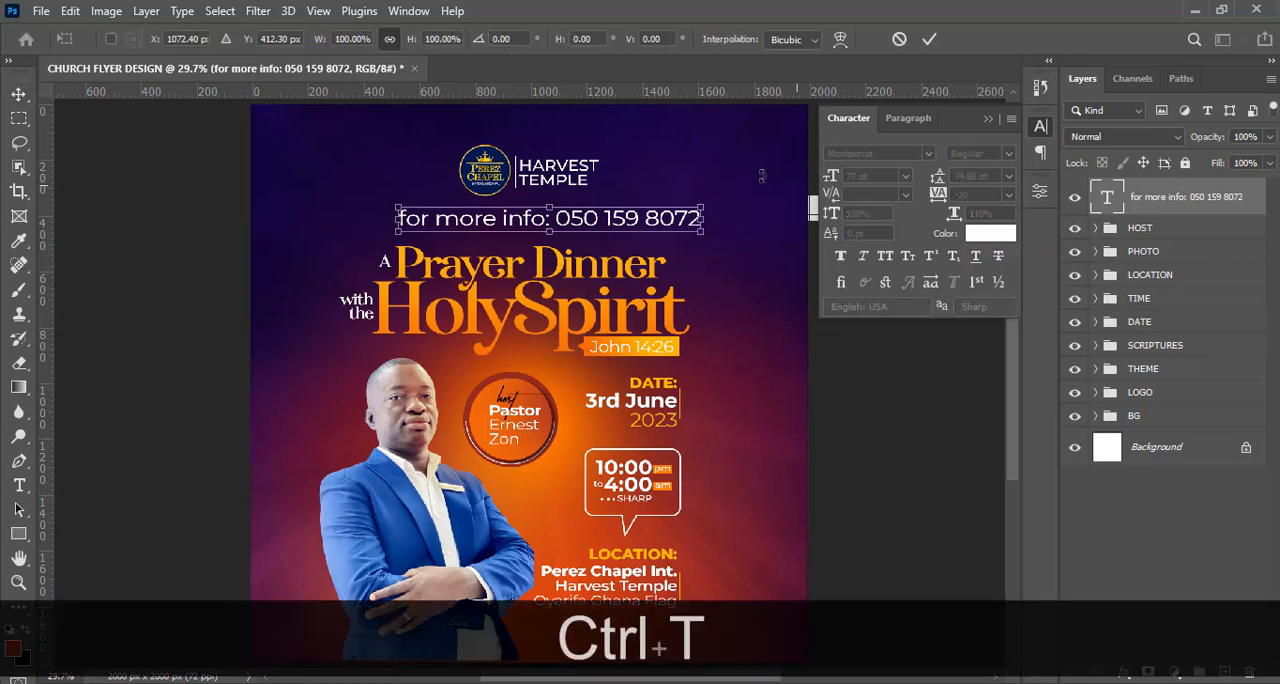
left_click_drag(702, 230, 587, 217)
key("Return")
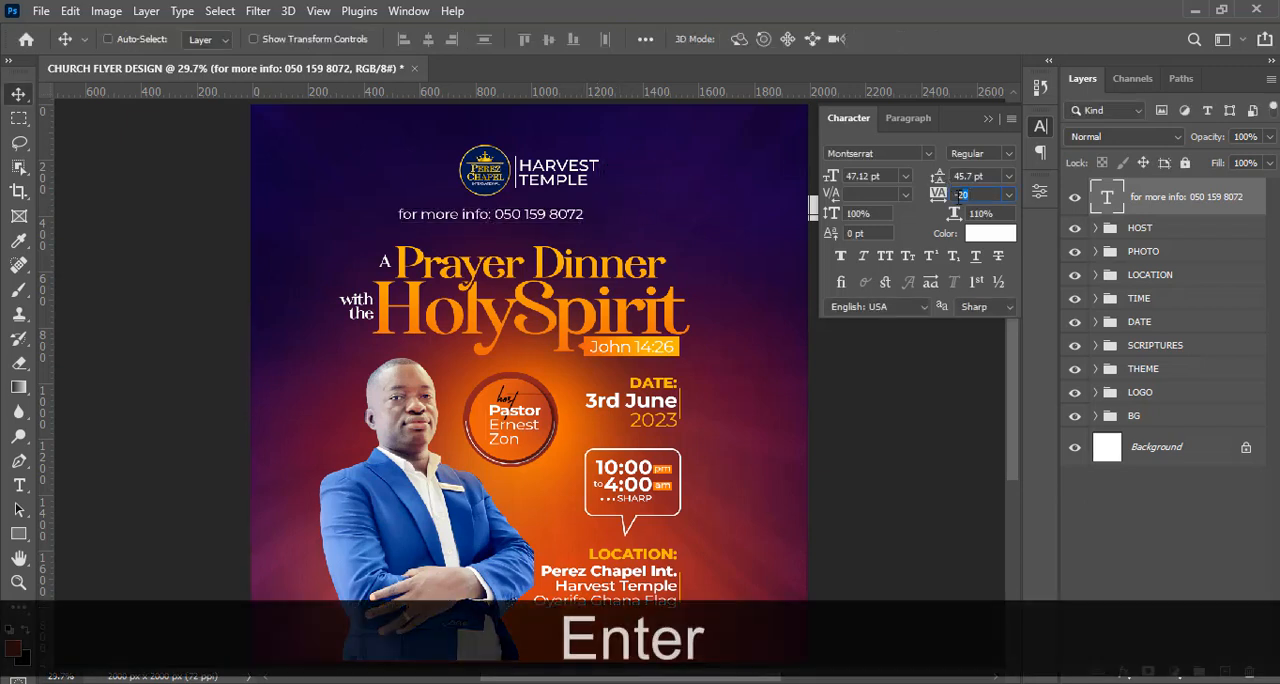
Set the contact line's tracking to 900 and turn on All Caps for it.
type("900")
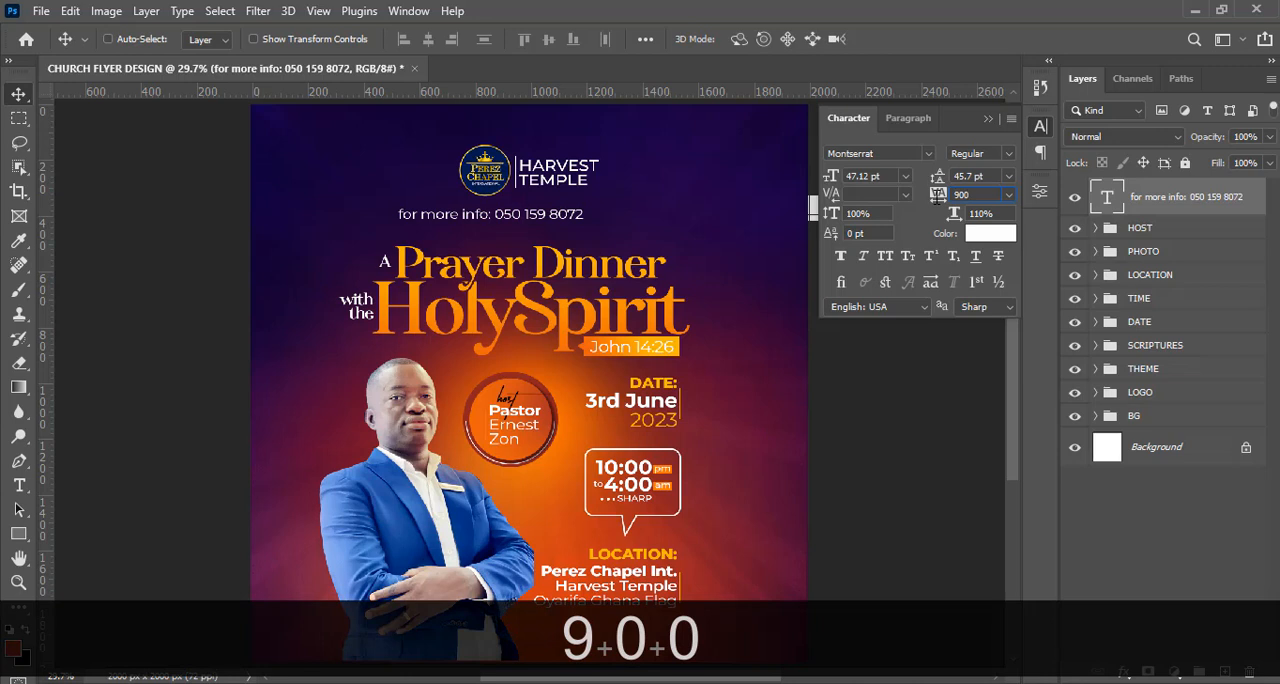
key("Return")
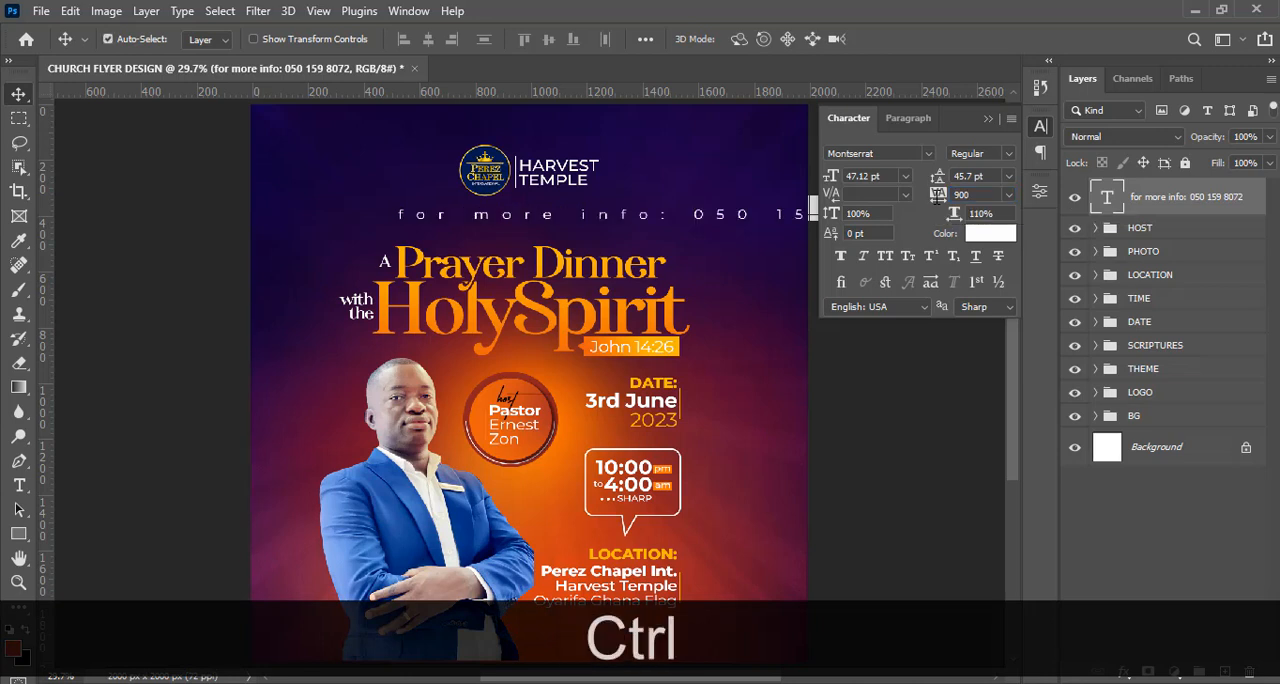
key("ctrl+t")
key("Return")
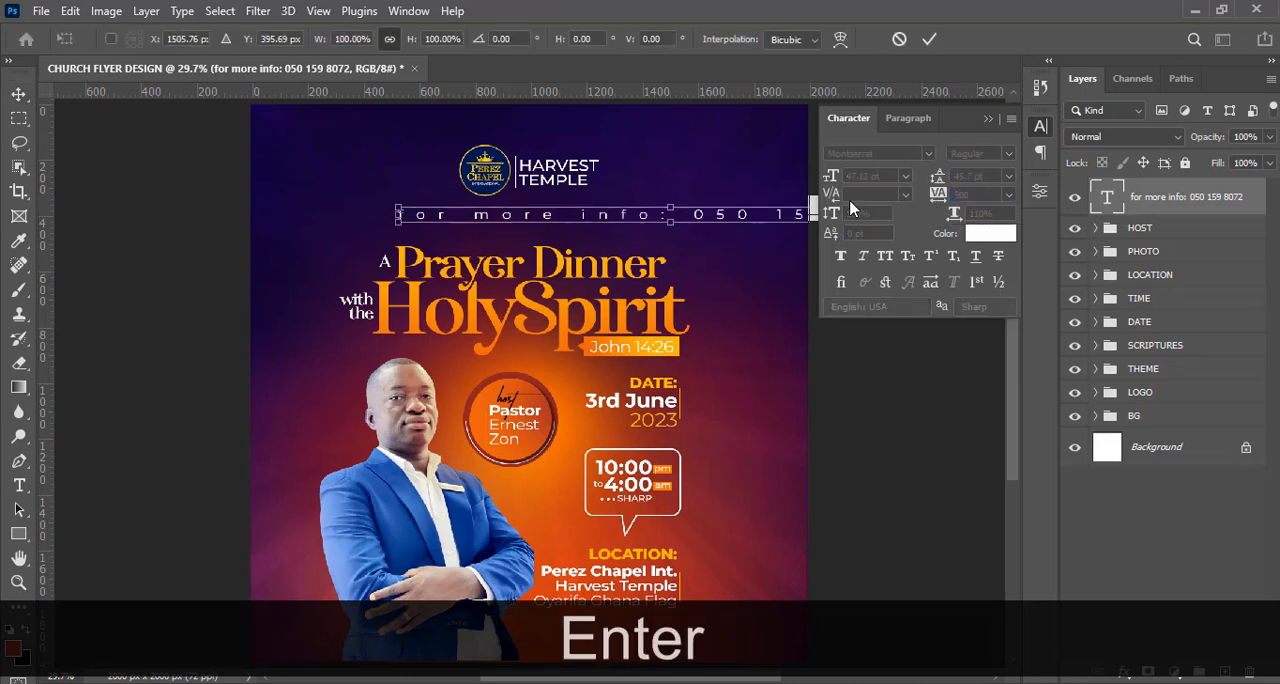
left_click(885, 258)
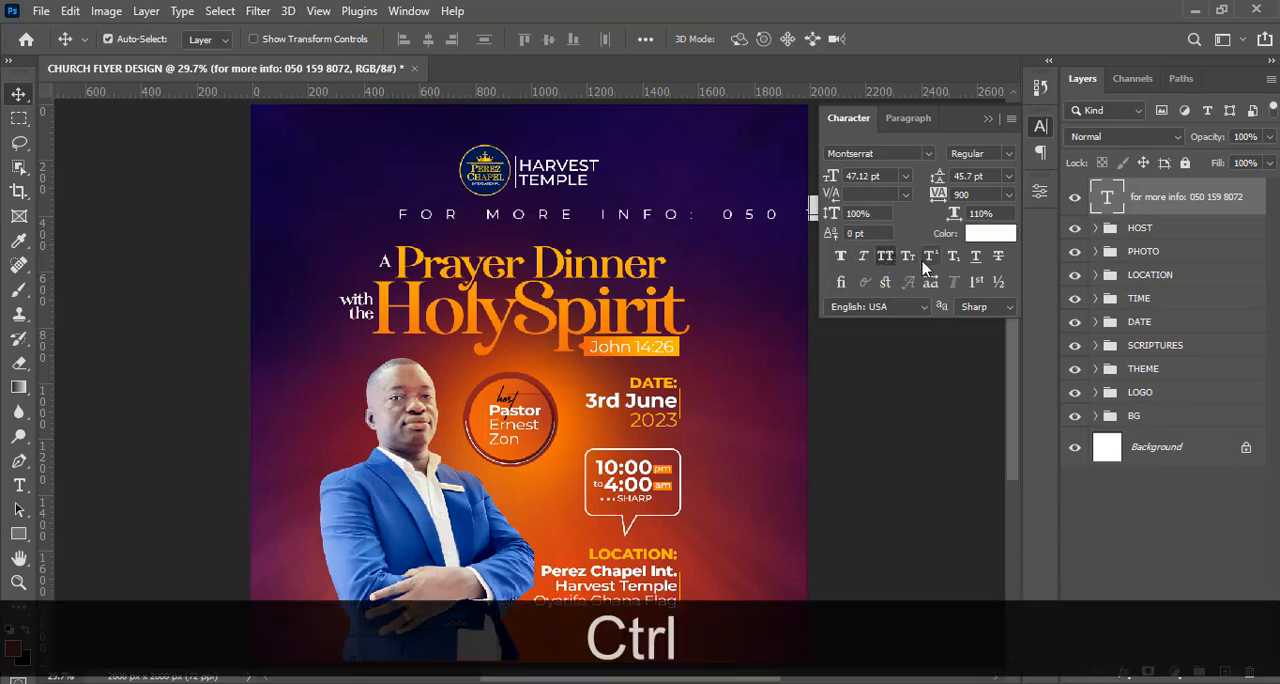
Rotate the contact line 90° counter clockwise and show the guides.
key("ctrl+t")
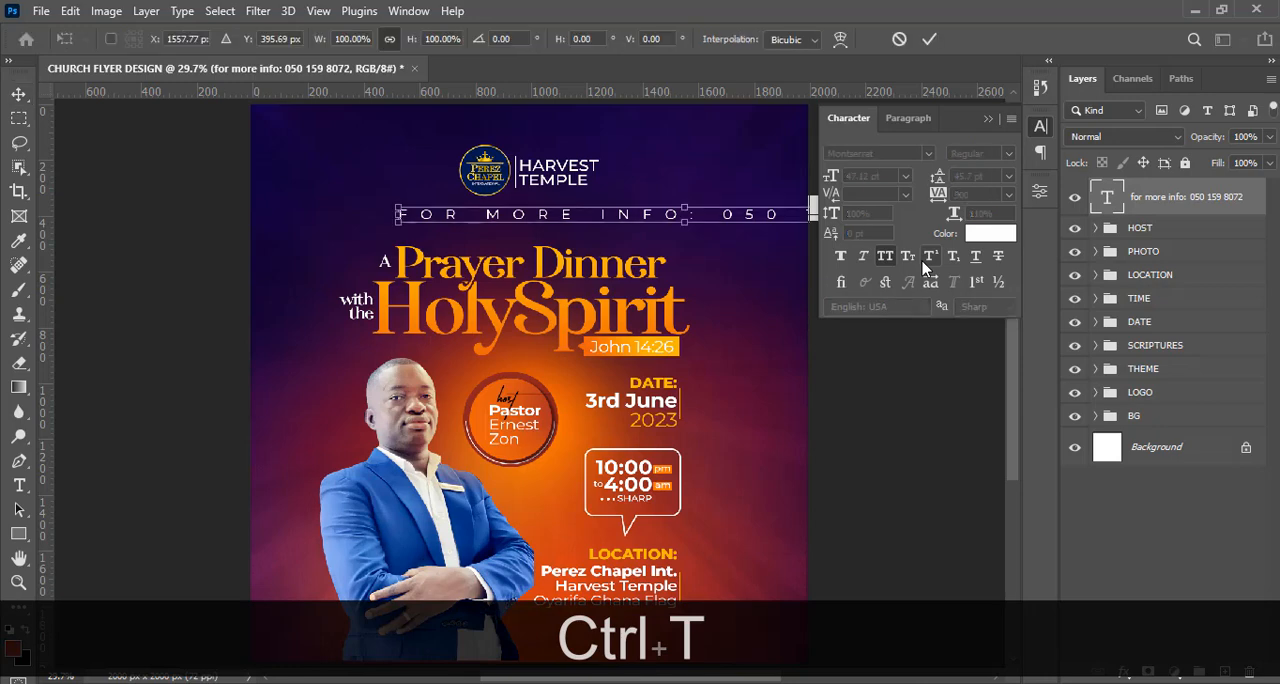
right_click(601, 216)
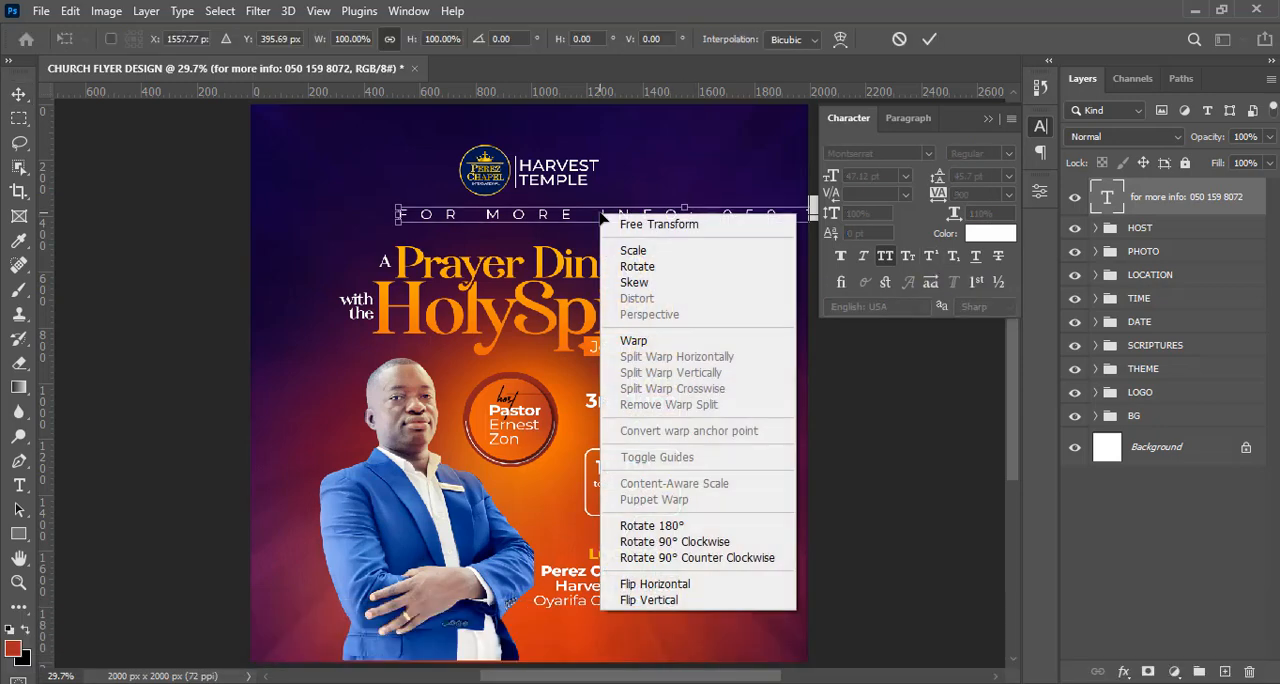
left_click(705, 562)
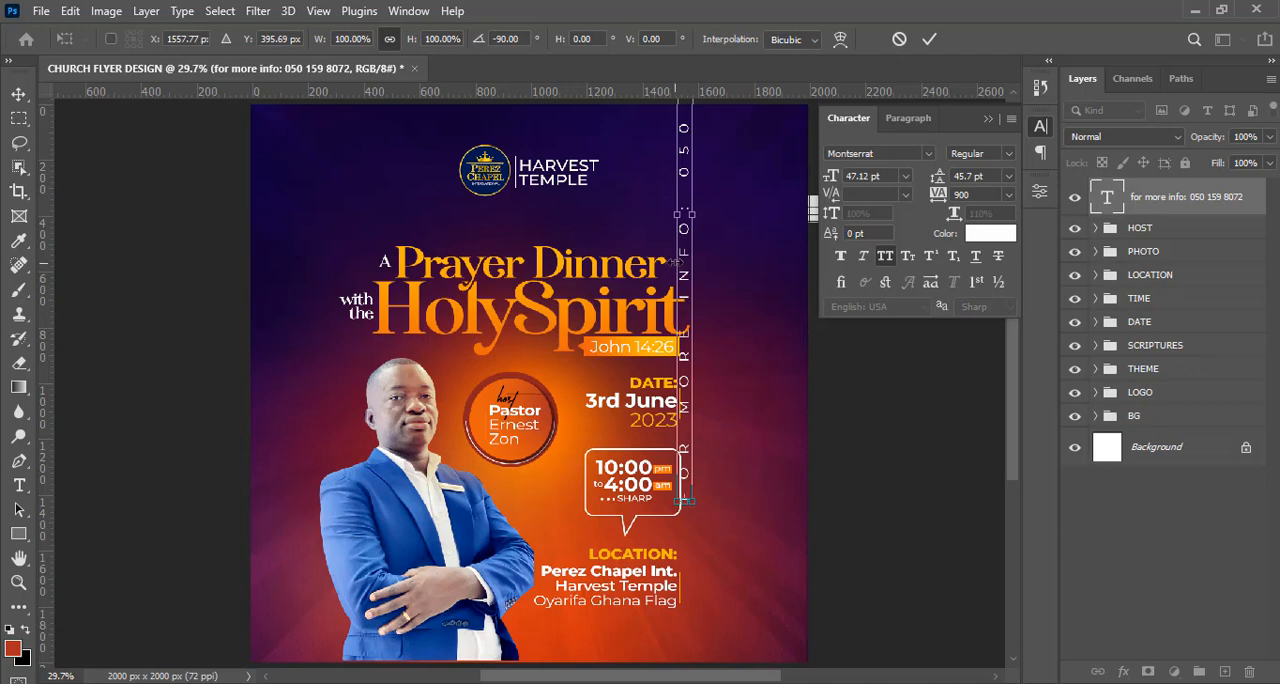
key("ctrl+h")
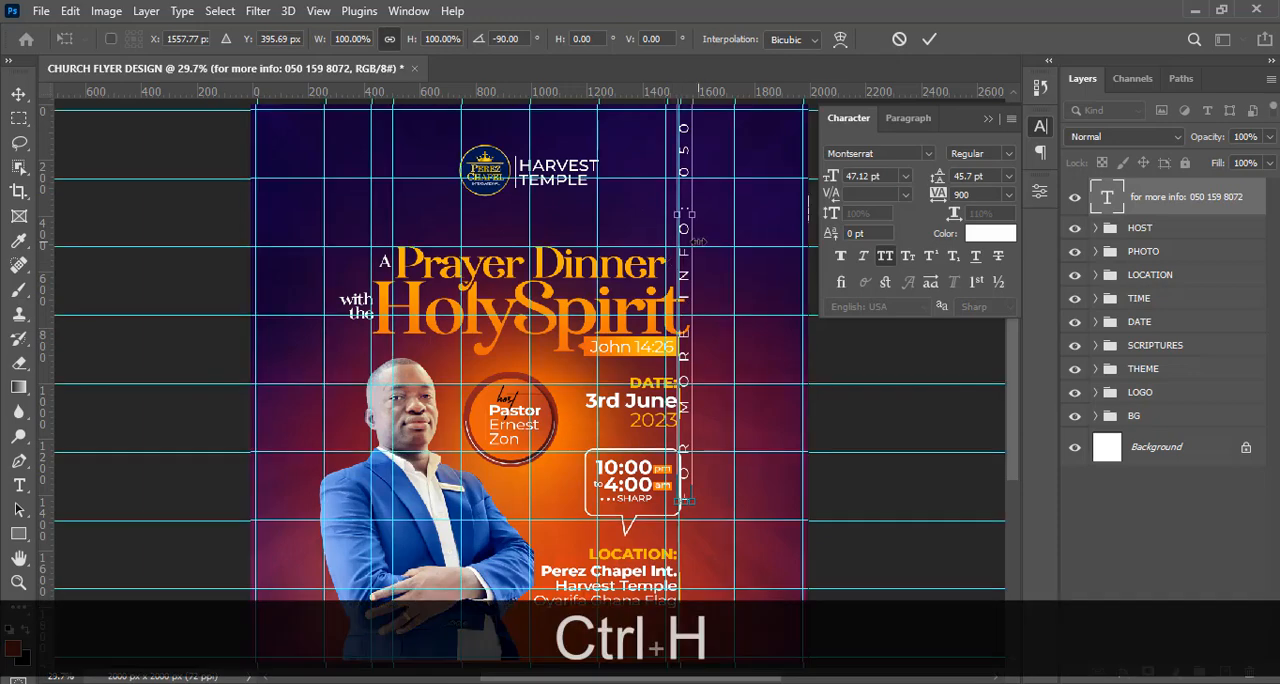
key("ctrl+minus")
key("ctrl+minus")
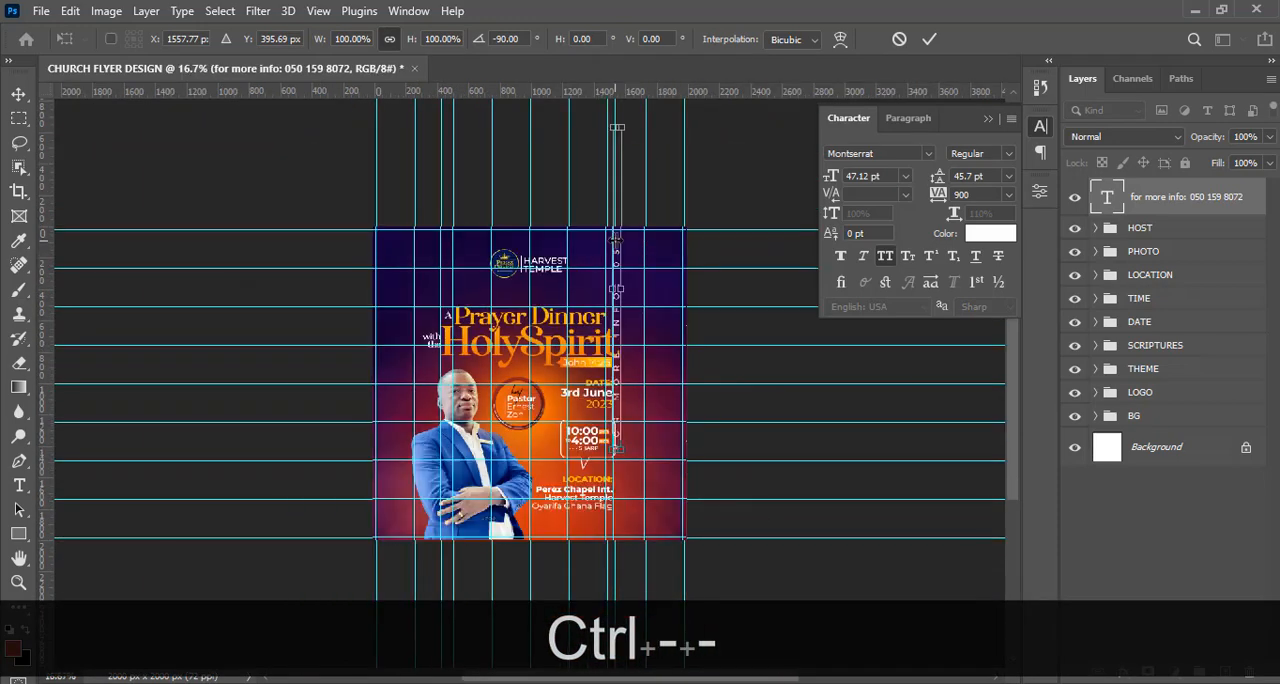
key("Return")
Move the vertical contact line to the right of the event details and scale it about its centre to 73.97%.
key("v")
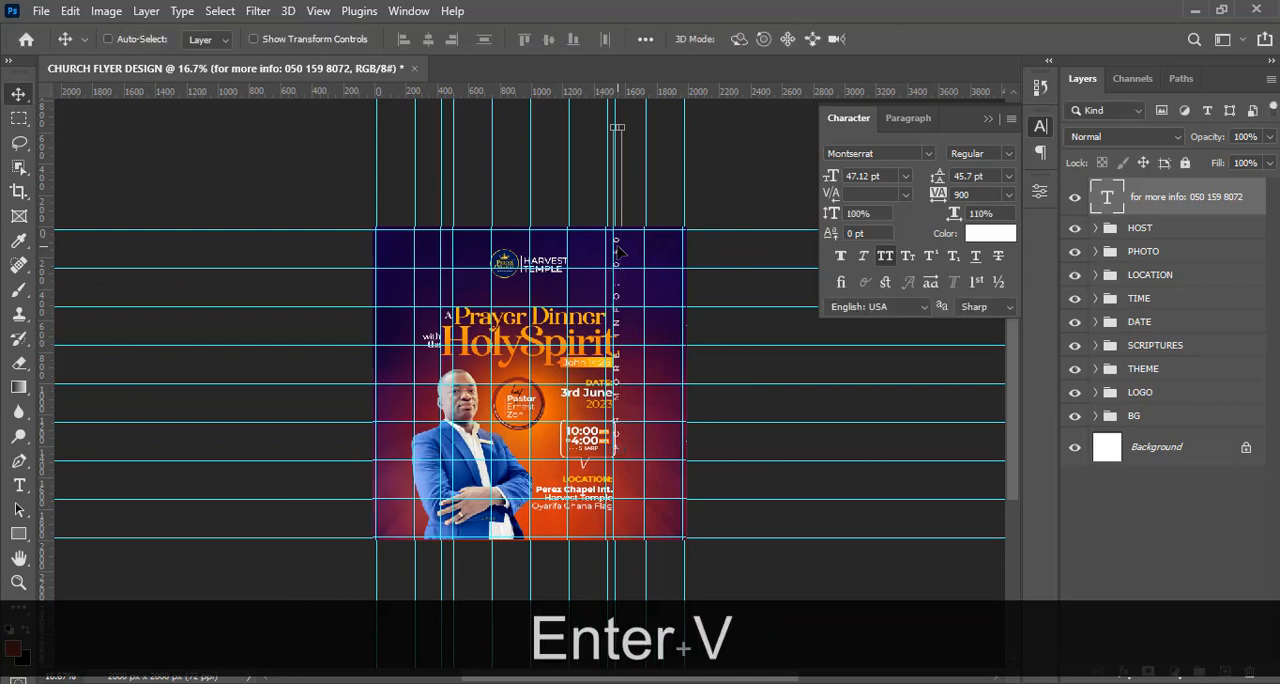
left_click_drag(625, 258, 634, 344)
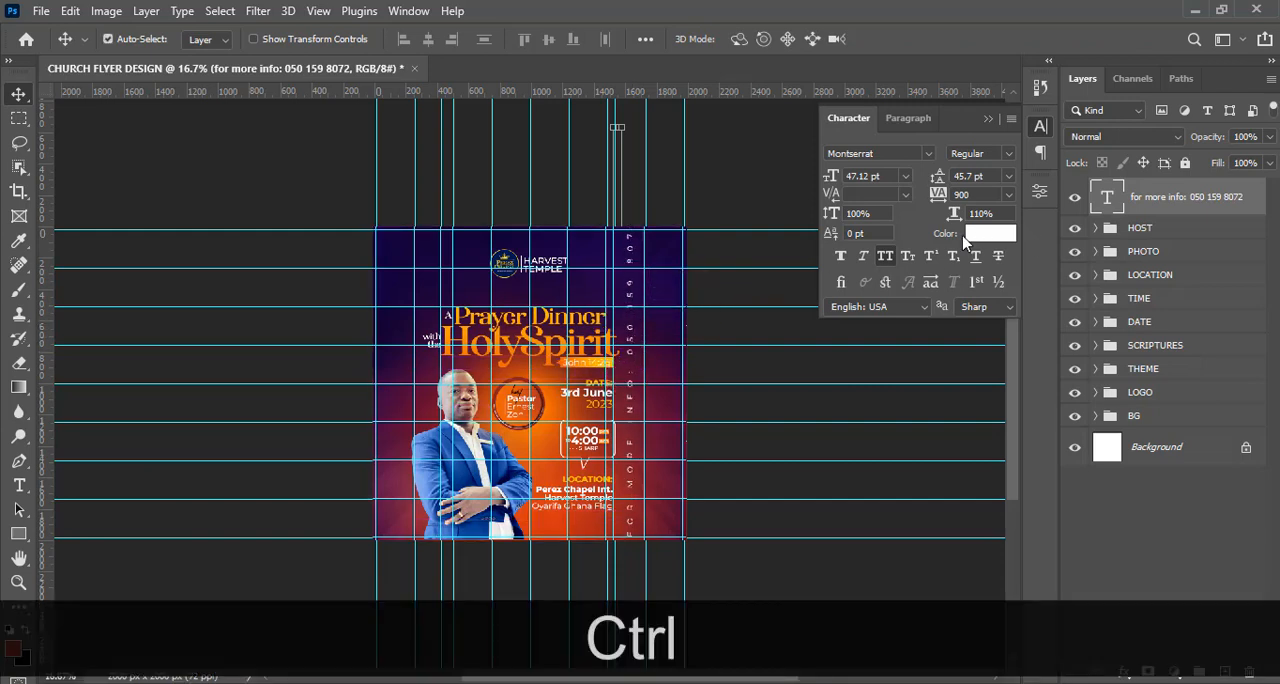
key("ctrl+t")
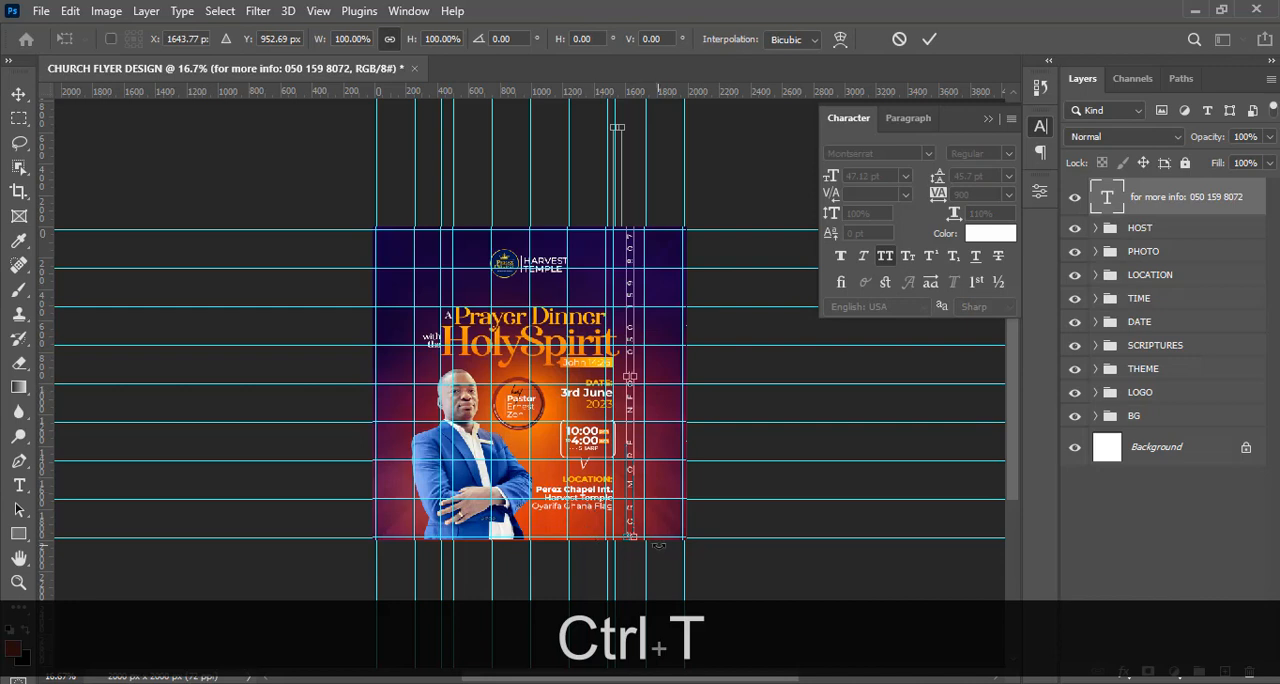
left_click_drag(634, 541, 611, 495)
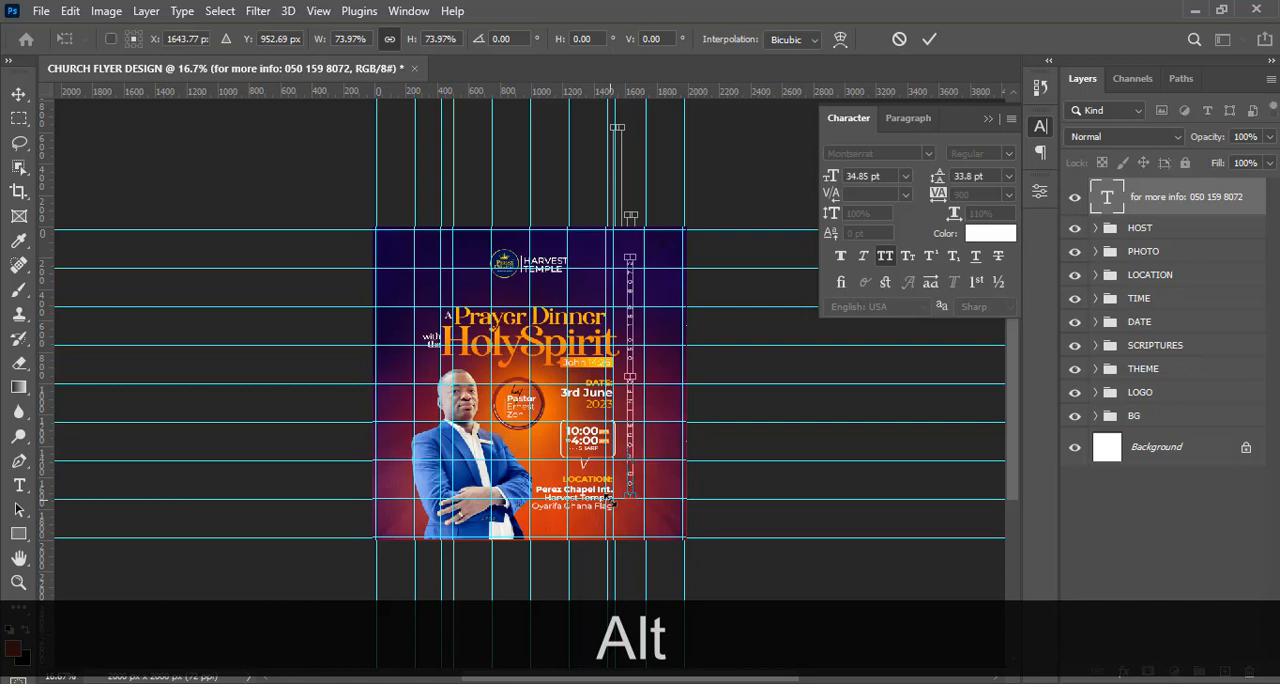
key("alt+Return")
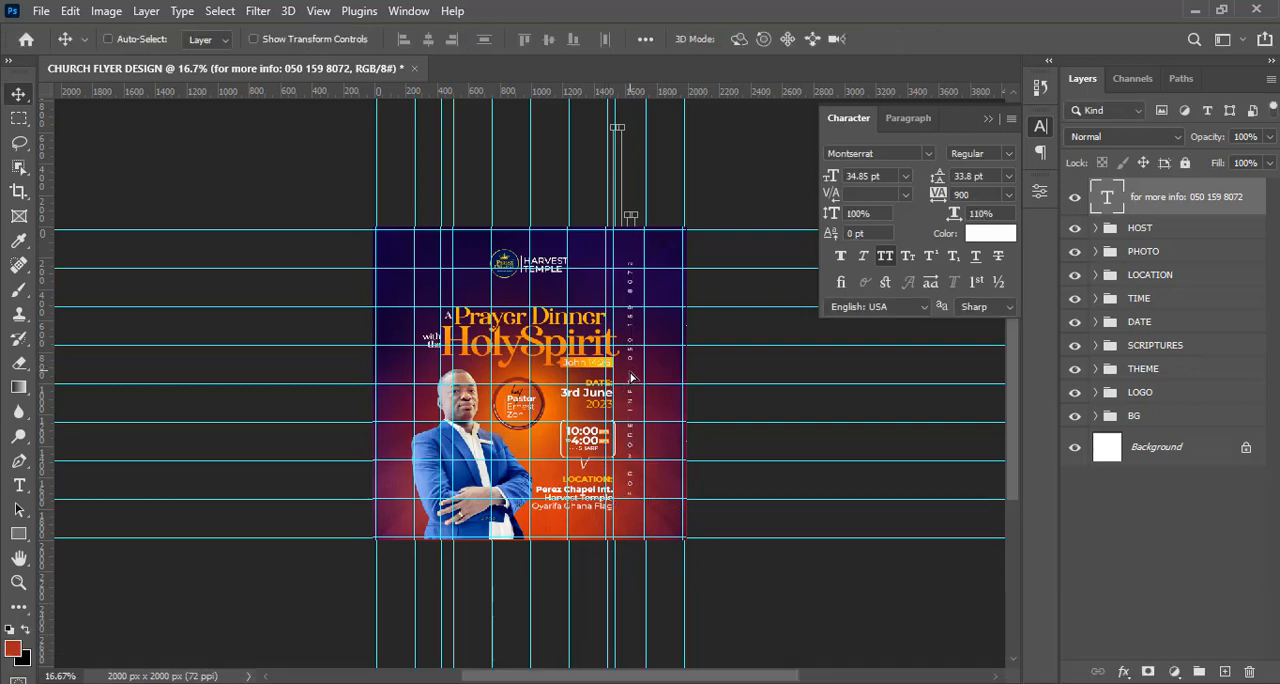
Align the vertical contact line just inside the guide between the event details and the flyer's right edge, and hide the guides.
left_click_drag(631, 377, 626, 381)
key("ctrl+equal")
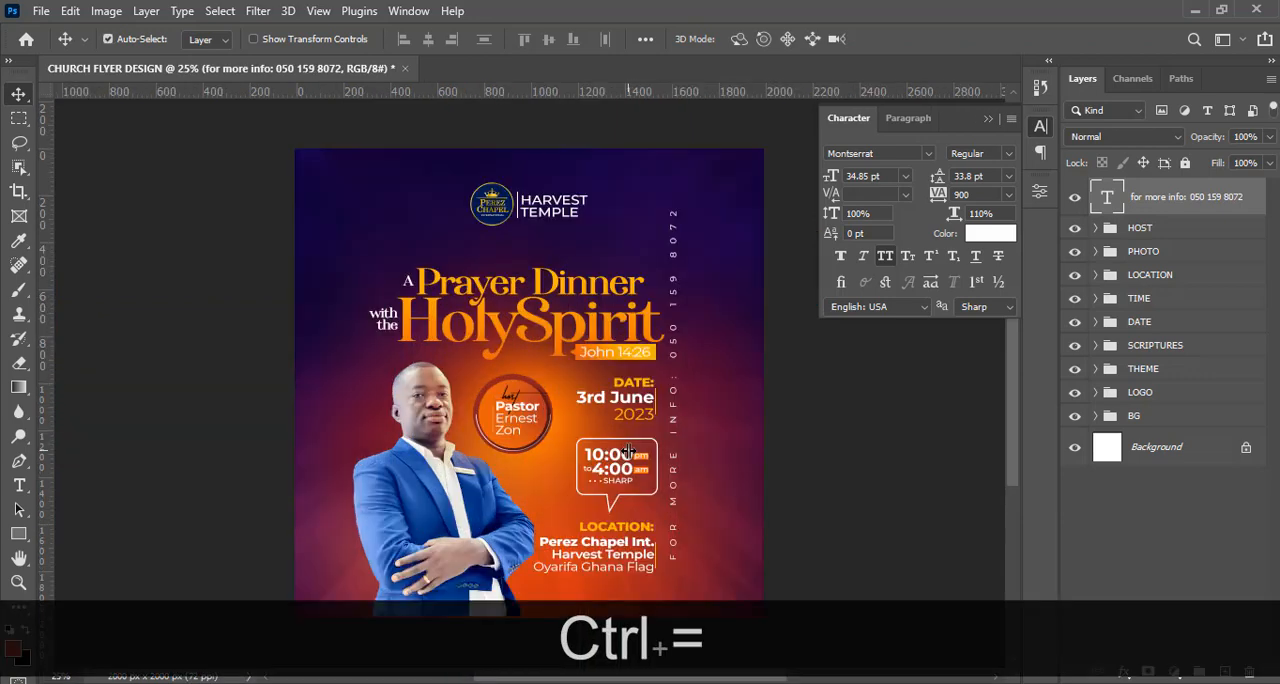
key("ctrl+h")
key("shift+Right")
key("shift+Right")
key("shift+Right")
key("shift+Right")
key("shift+Right")
key("shift+Right")
key("shift+Right")
key("shift+Right")
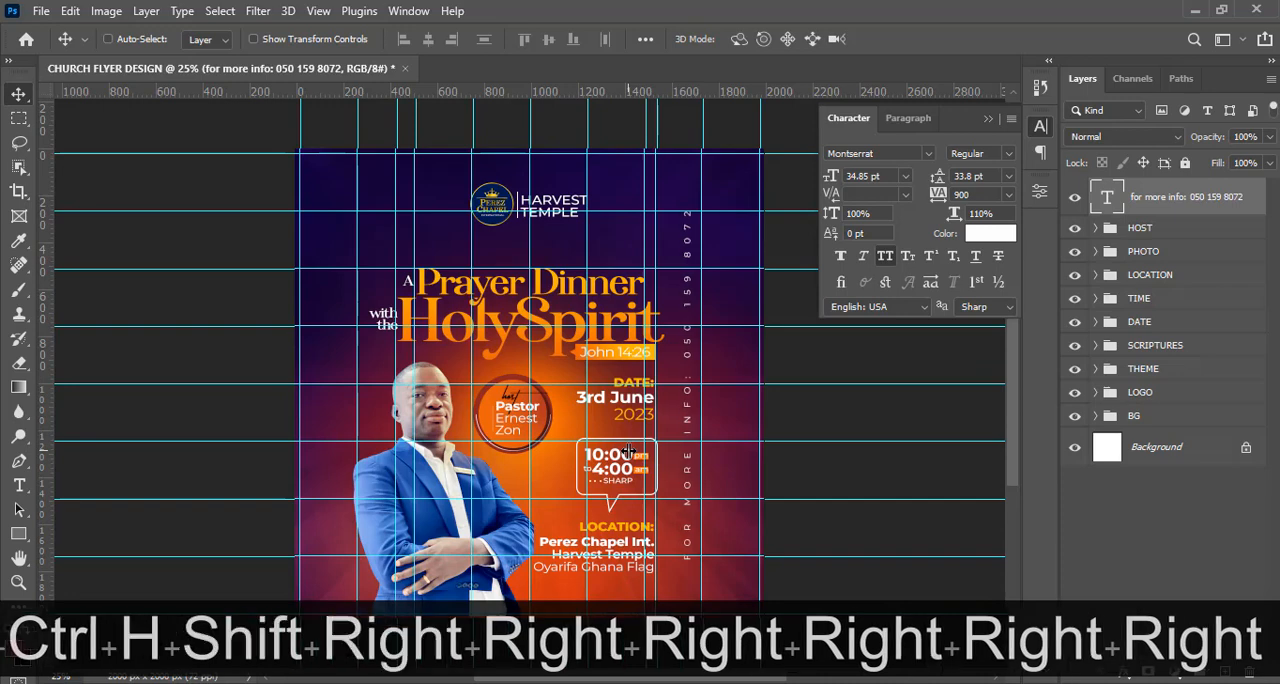
key("shift+Right")
key("shift+Right")
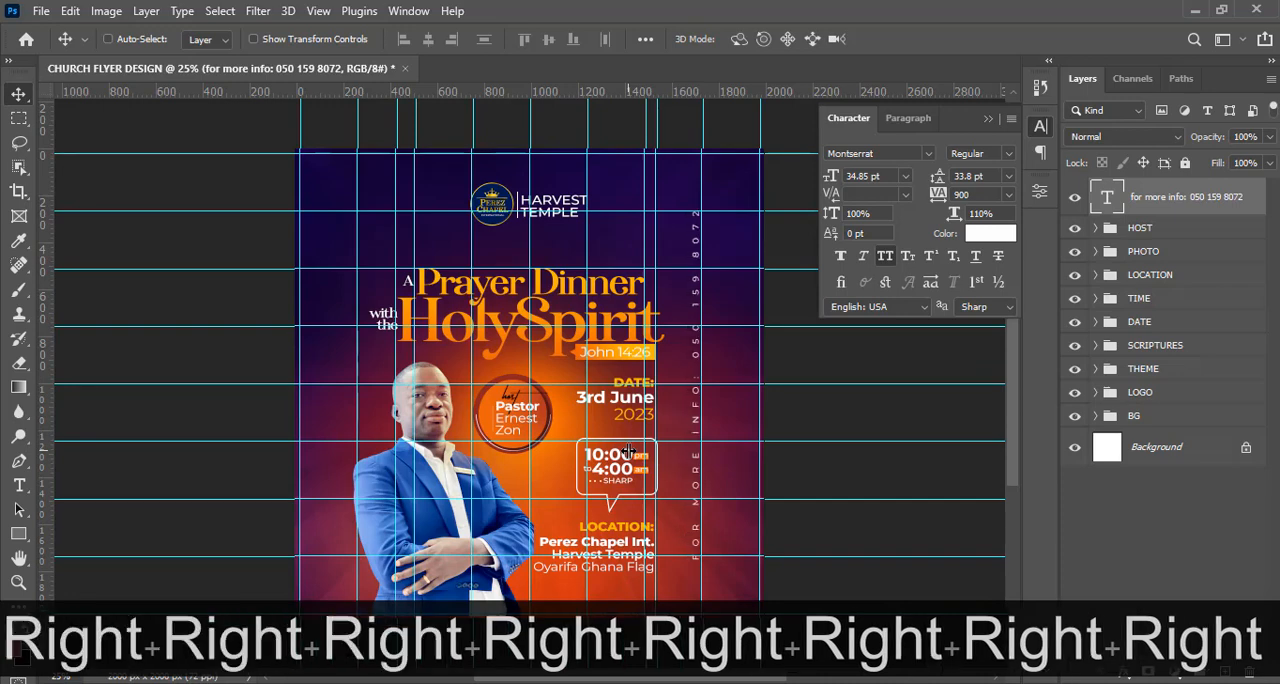
key("Down")
key("ctrl+h")
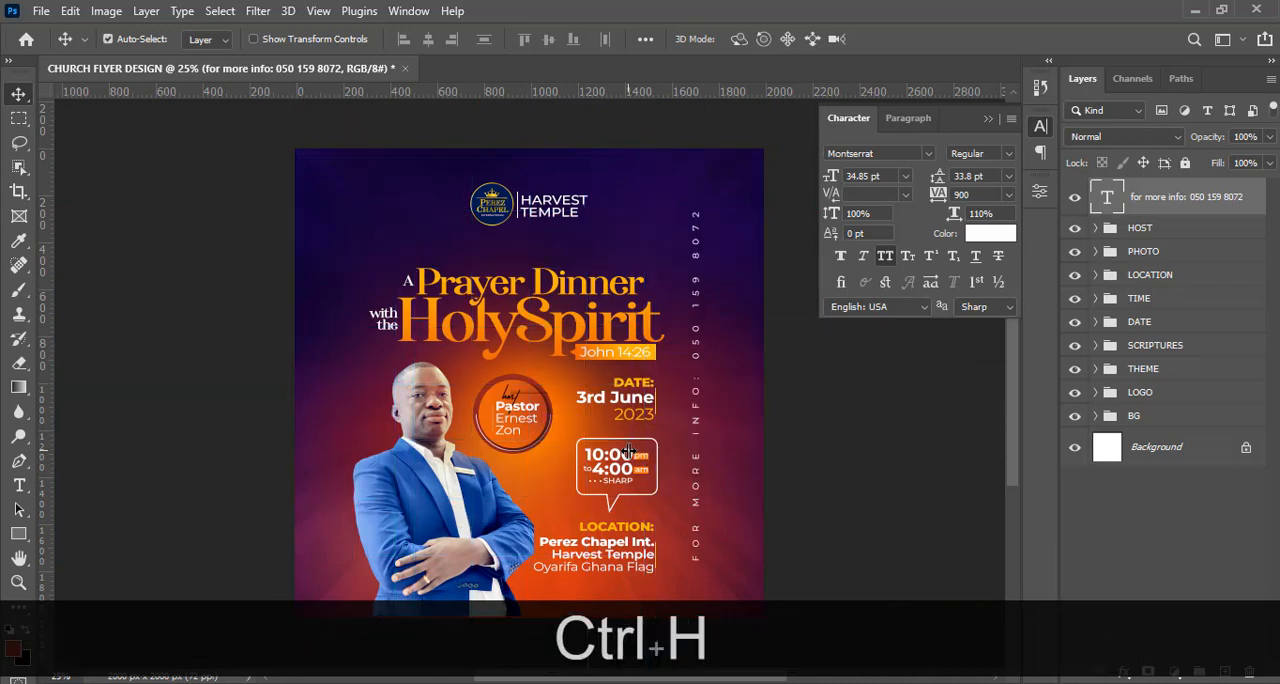
left_click(988, 118)
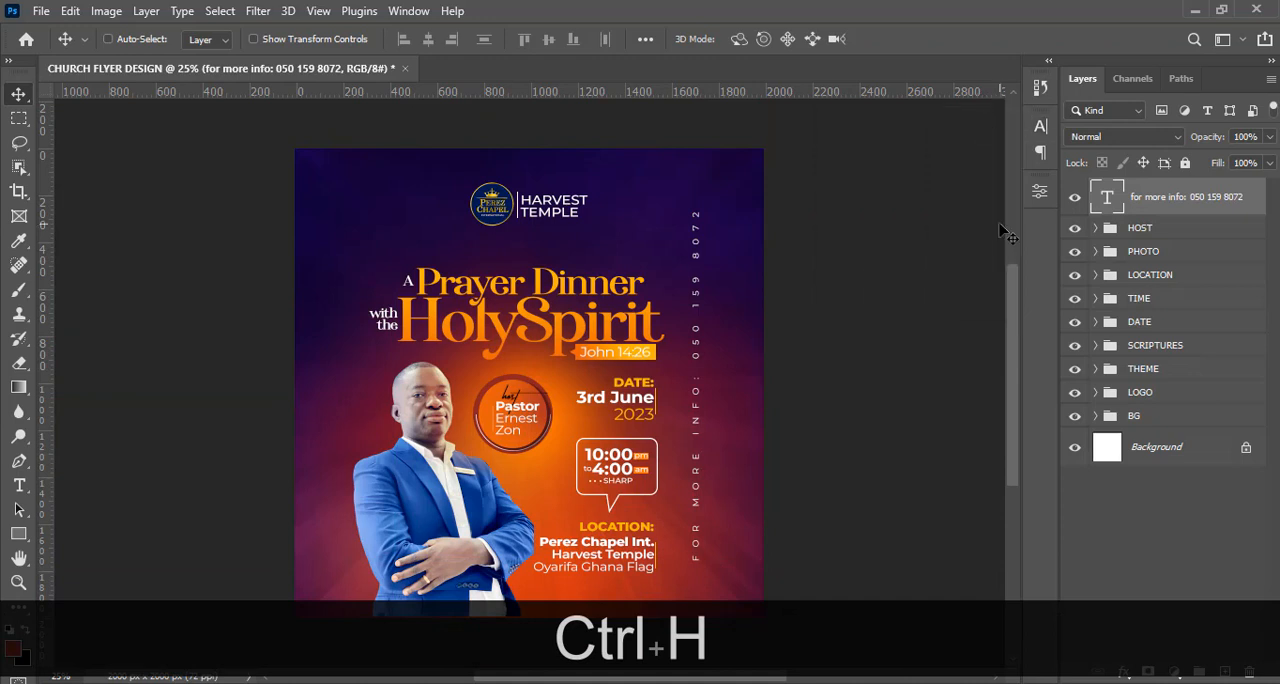
Duplicate the three dot shapes from the time group and place the copies just below the contact line's text layer.
left_click_drag(1012, 290, 1015, 337)
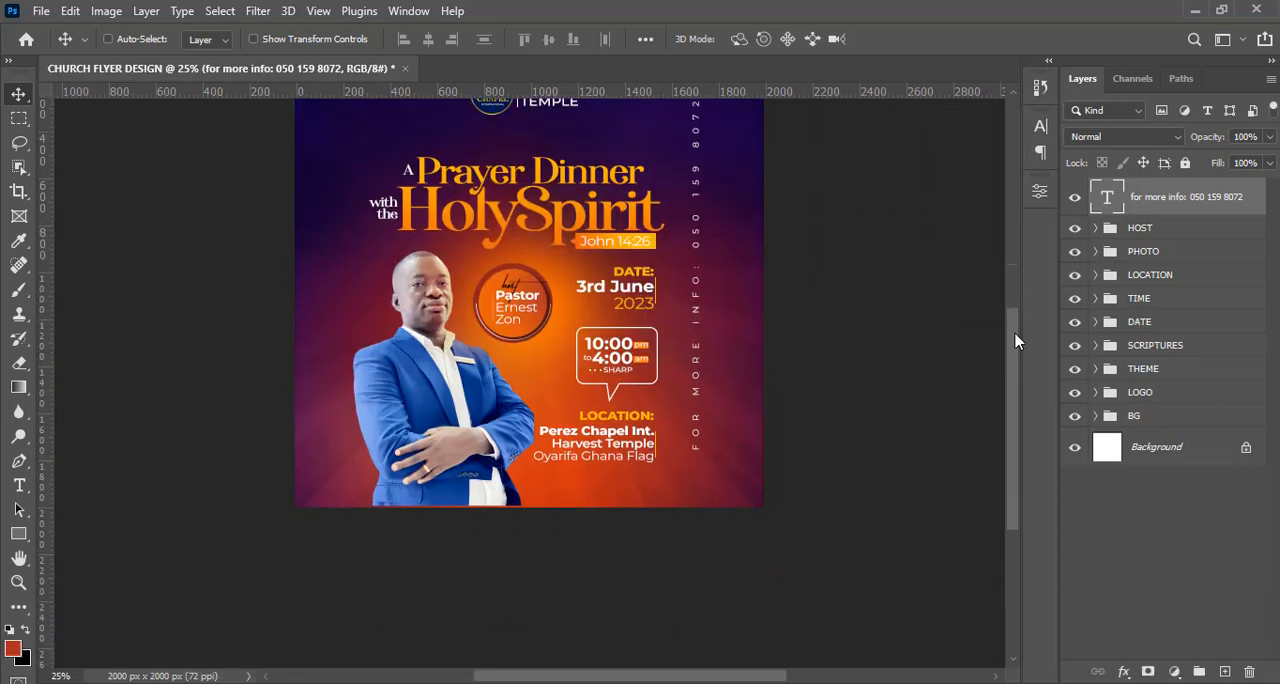
left_click(1096, 299)
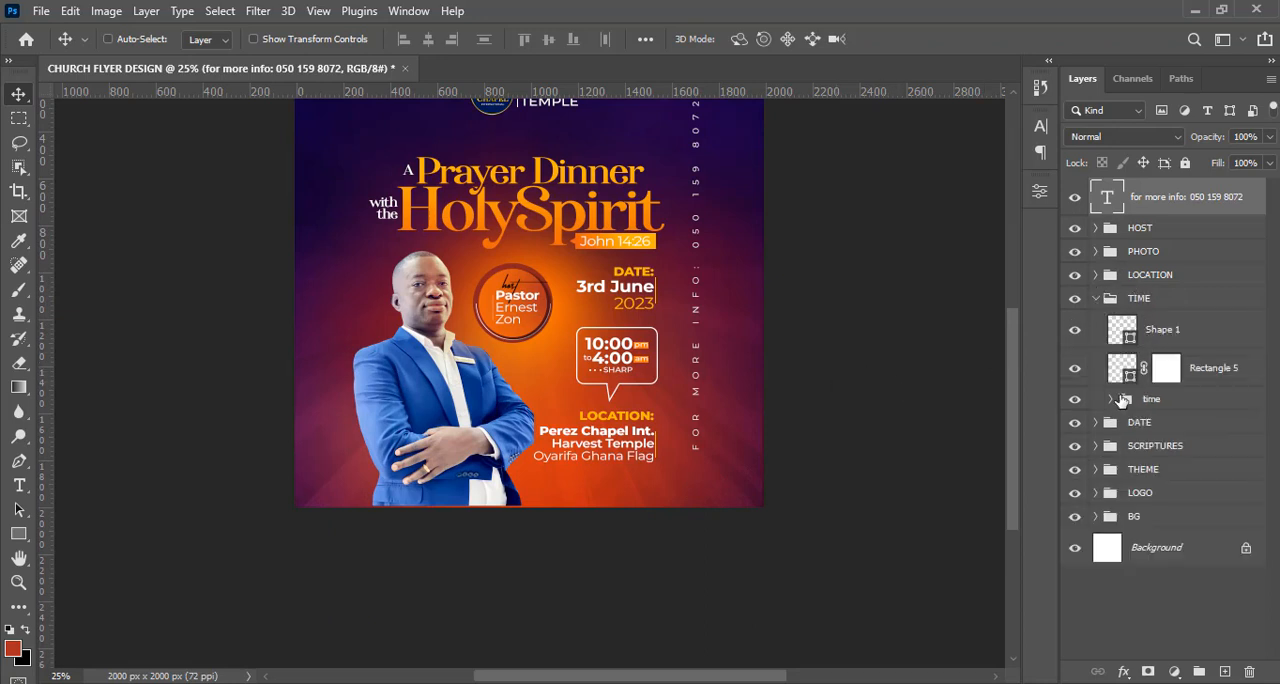
left_click(1076, 400)
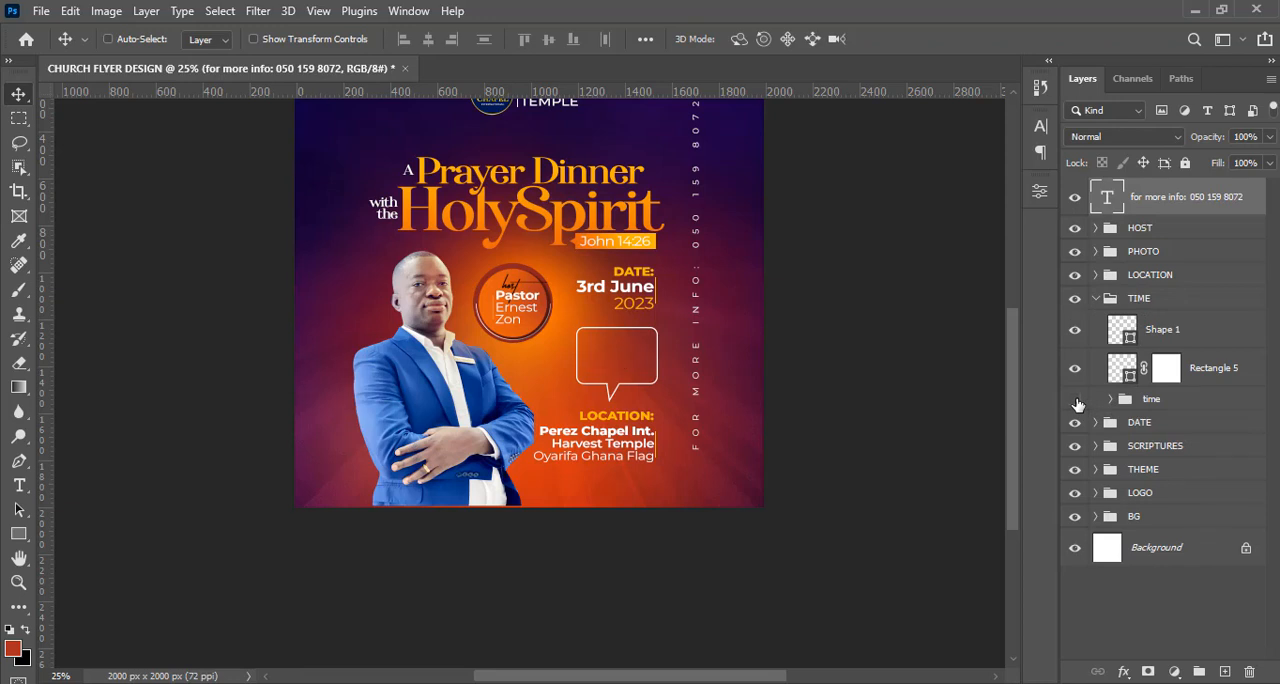
left_click(1076, 400)
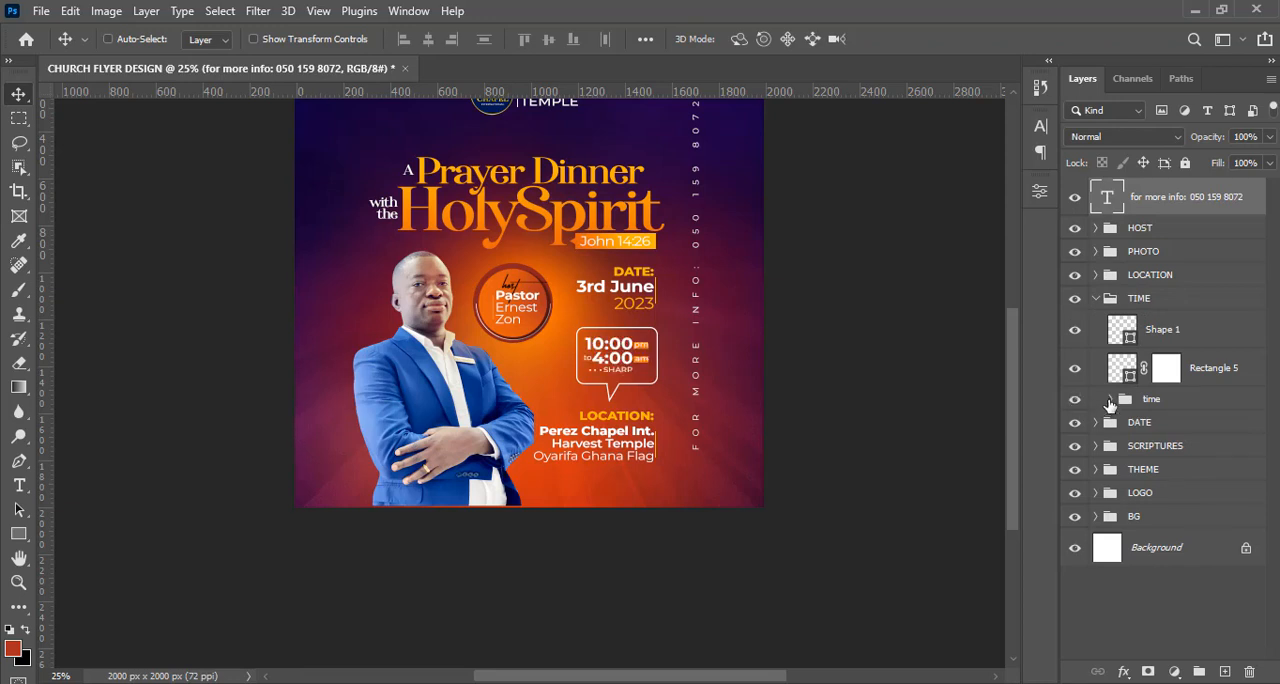
left_click(1110, 400)
left_click(1178, 432)
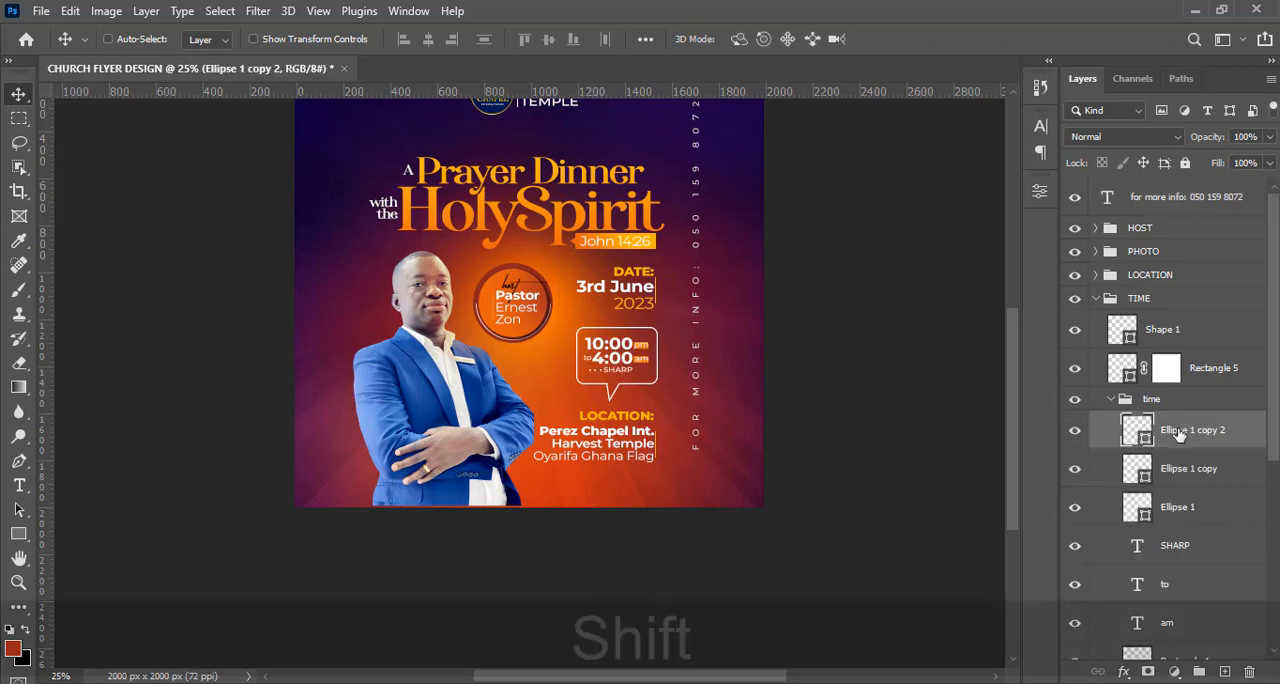
left_click(1185, 508, "shift")
key("ctrl+shift+j")
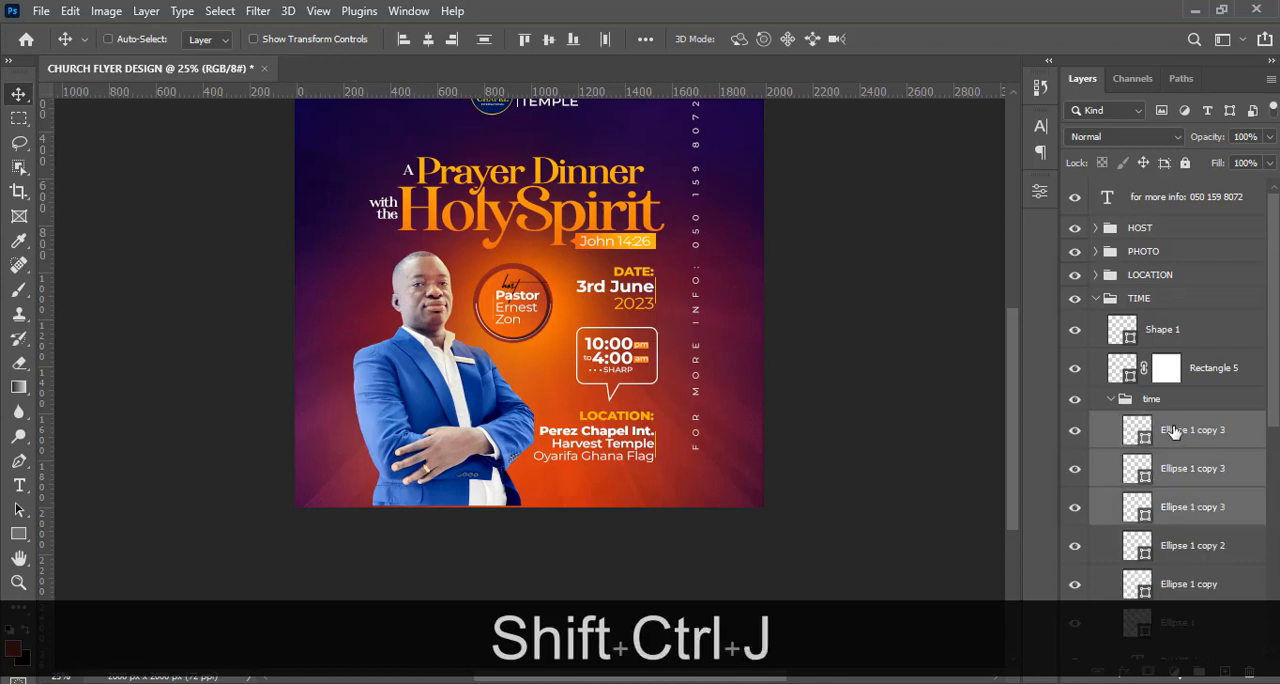
left_click_drag(1175, 432, 1146, 220)
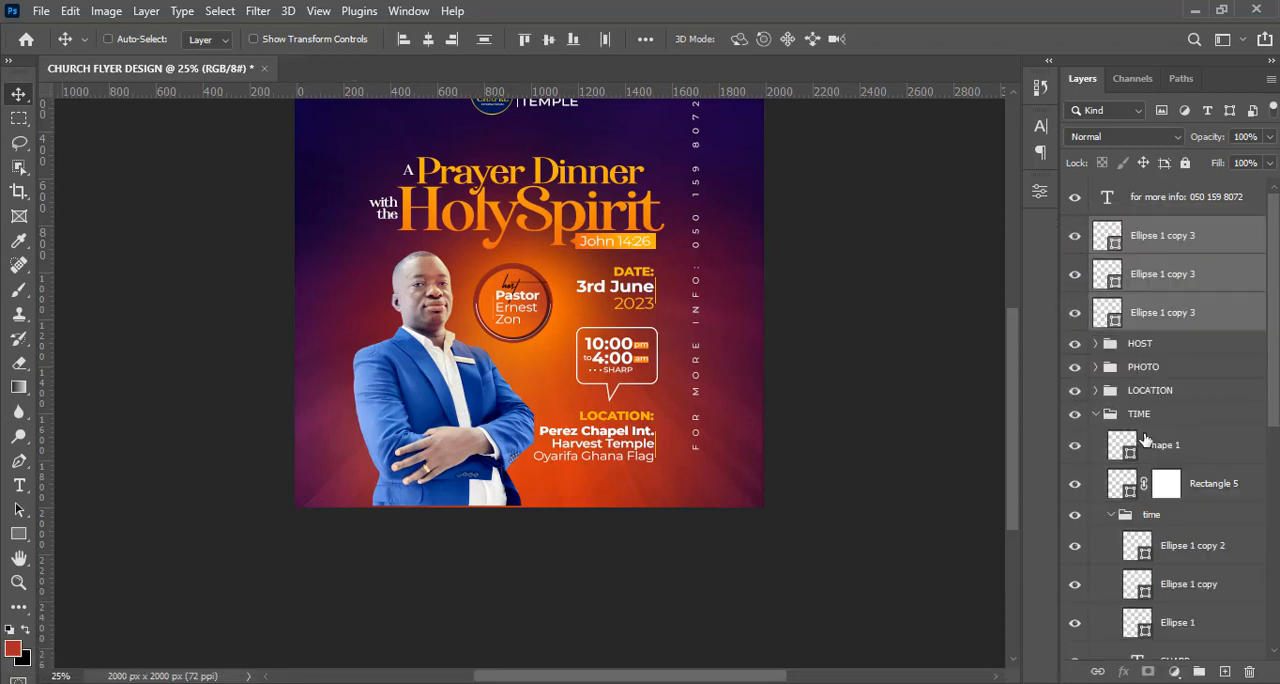
left_click(1112, 516)
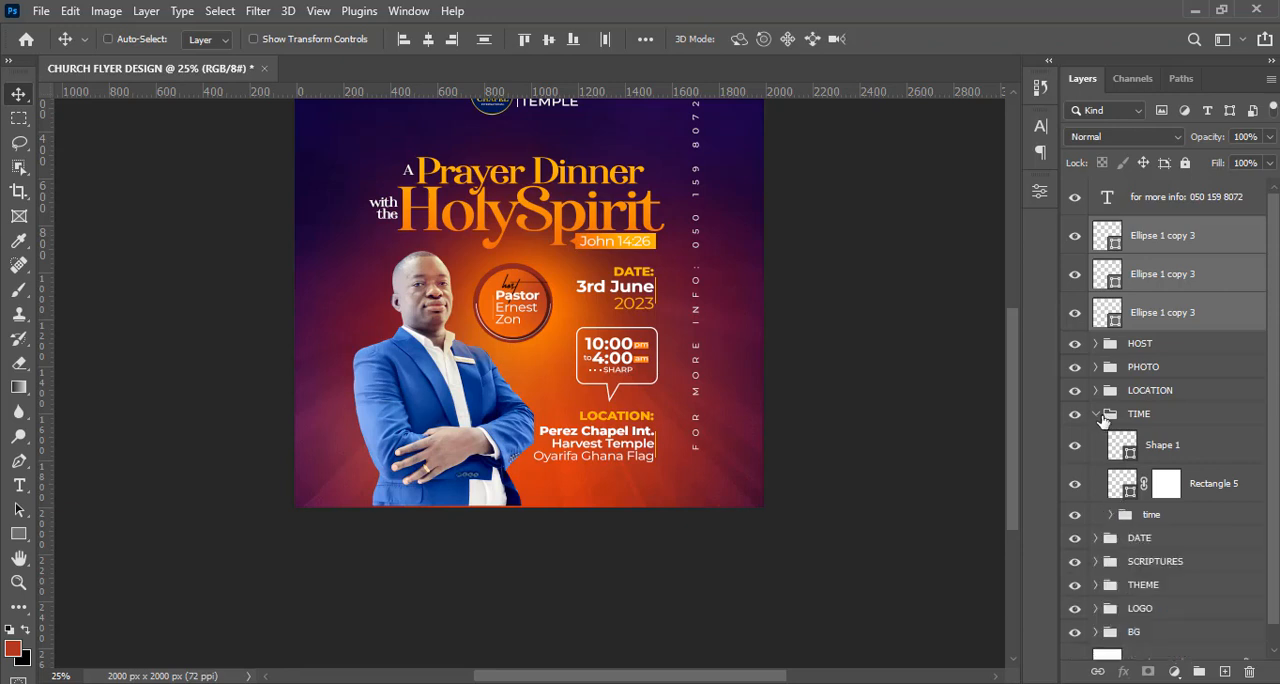
left_click(1096, 414)
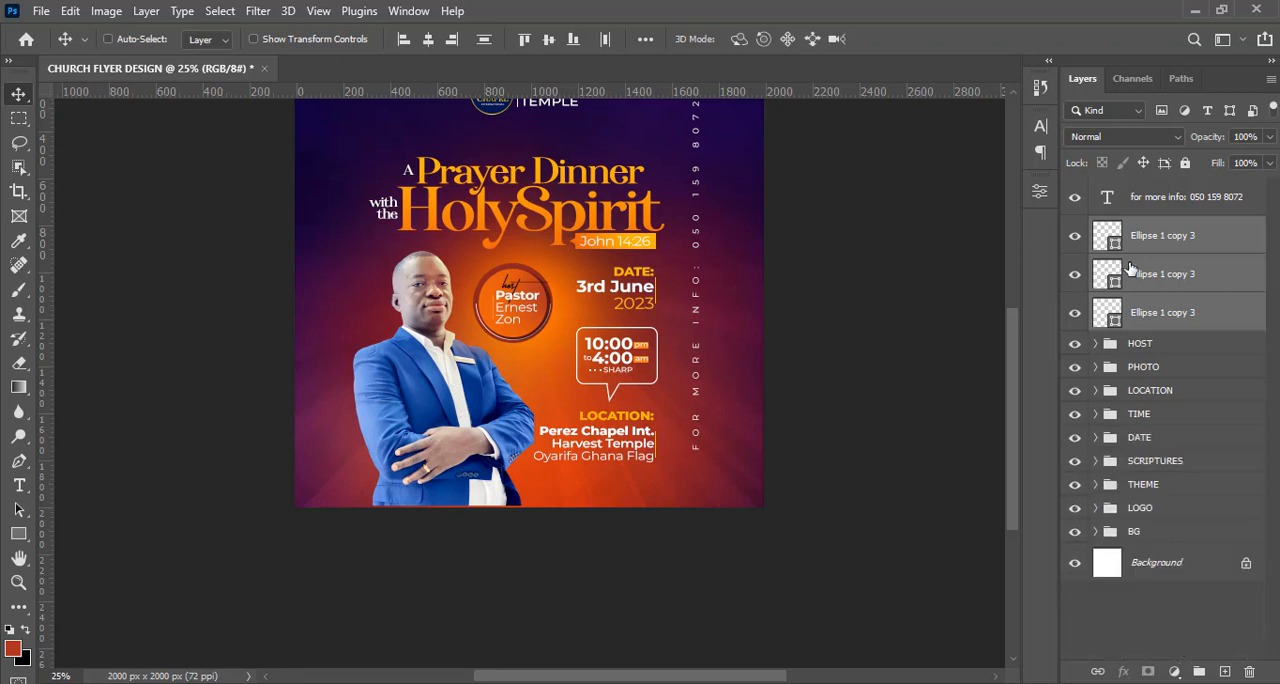
key("ctrl+t")
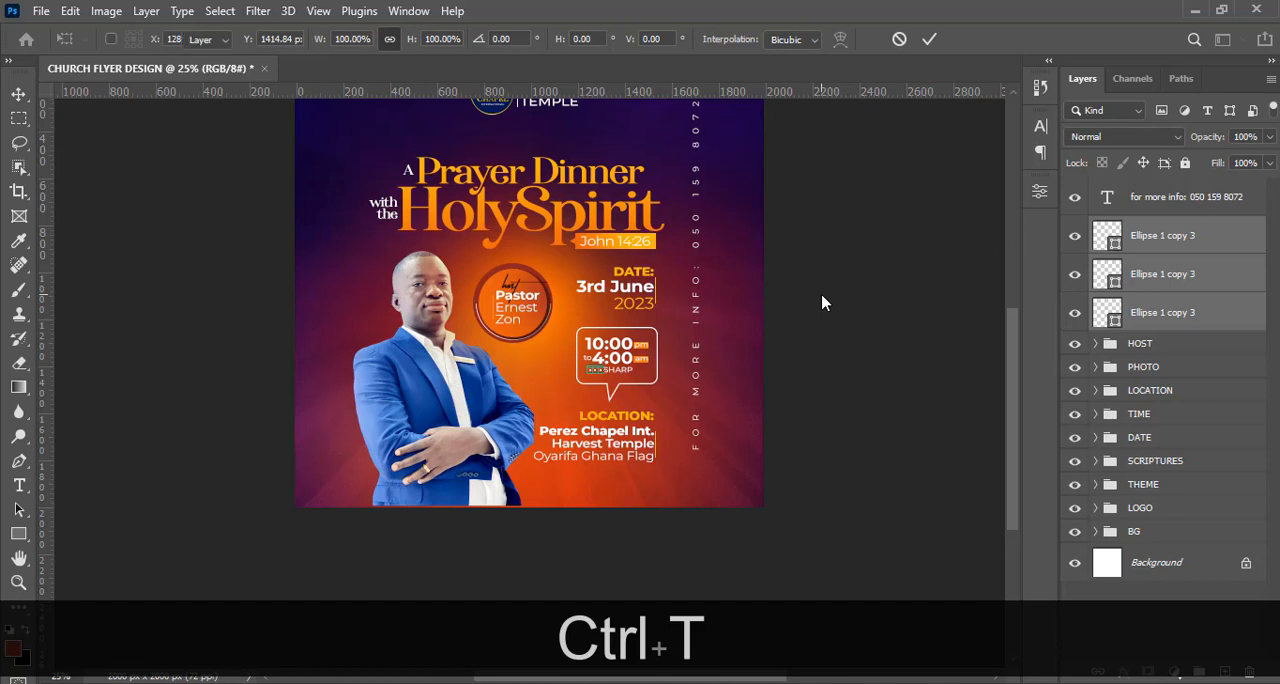
key("Escape")
right_click(476, 378)
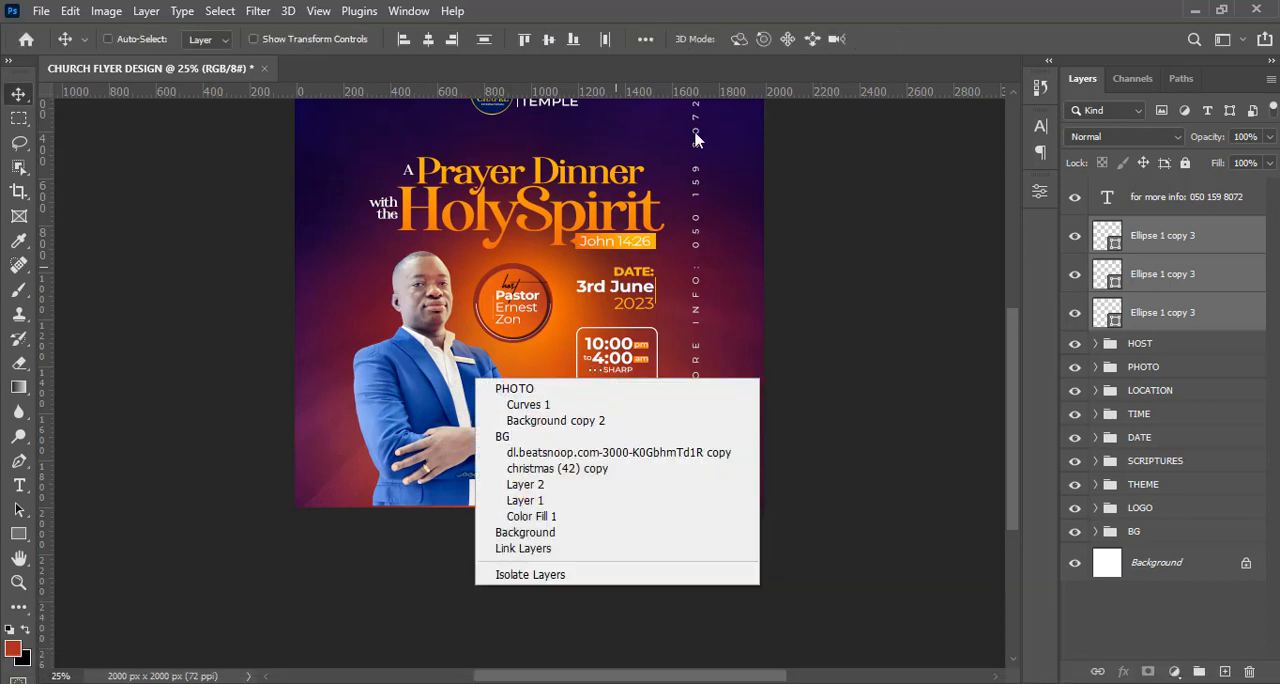
key("Escape")
Rotate the three duplicated dots 90° counter clockwise.
key("ctrl+t")
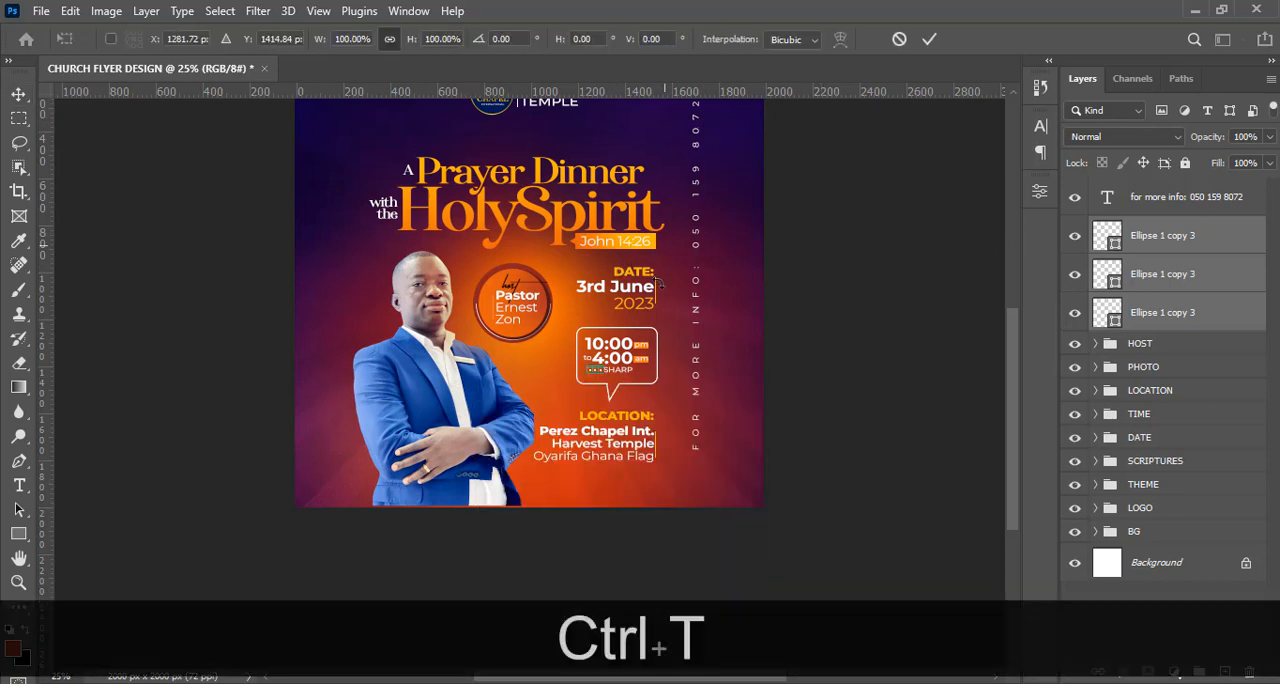
right_click(616, 320)
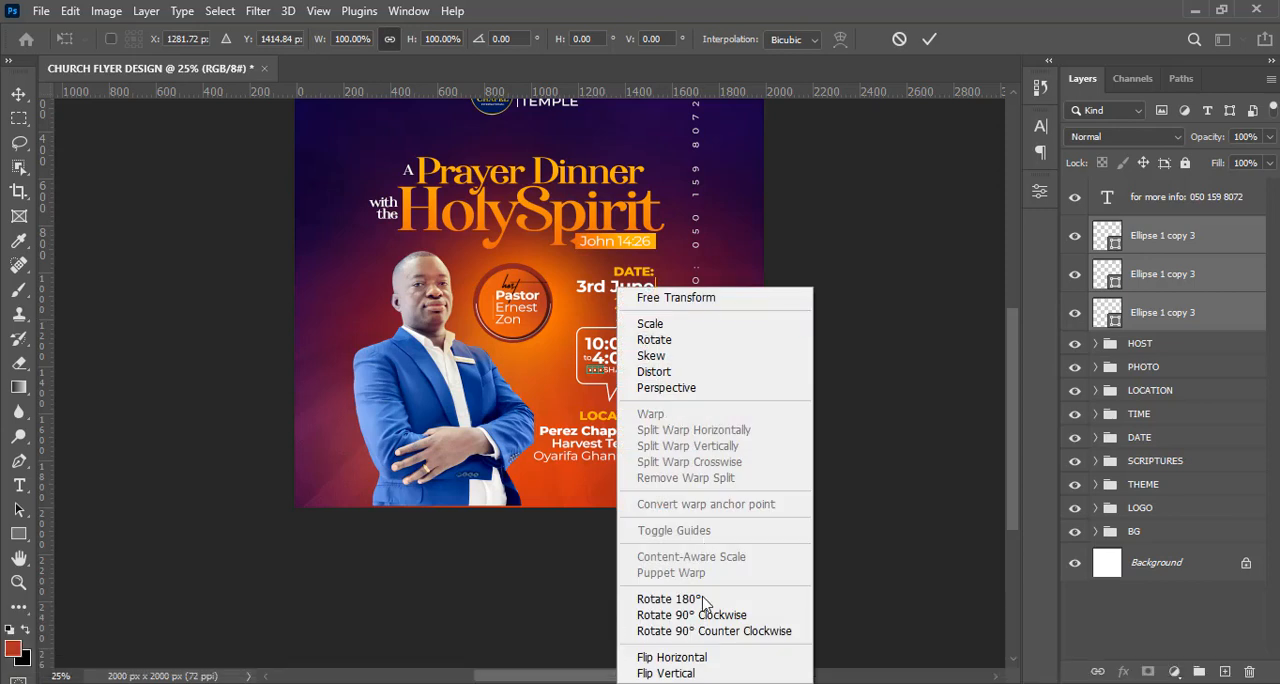
left_click(716, 631)
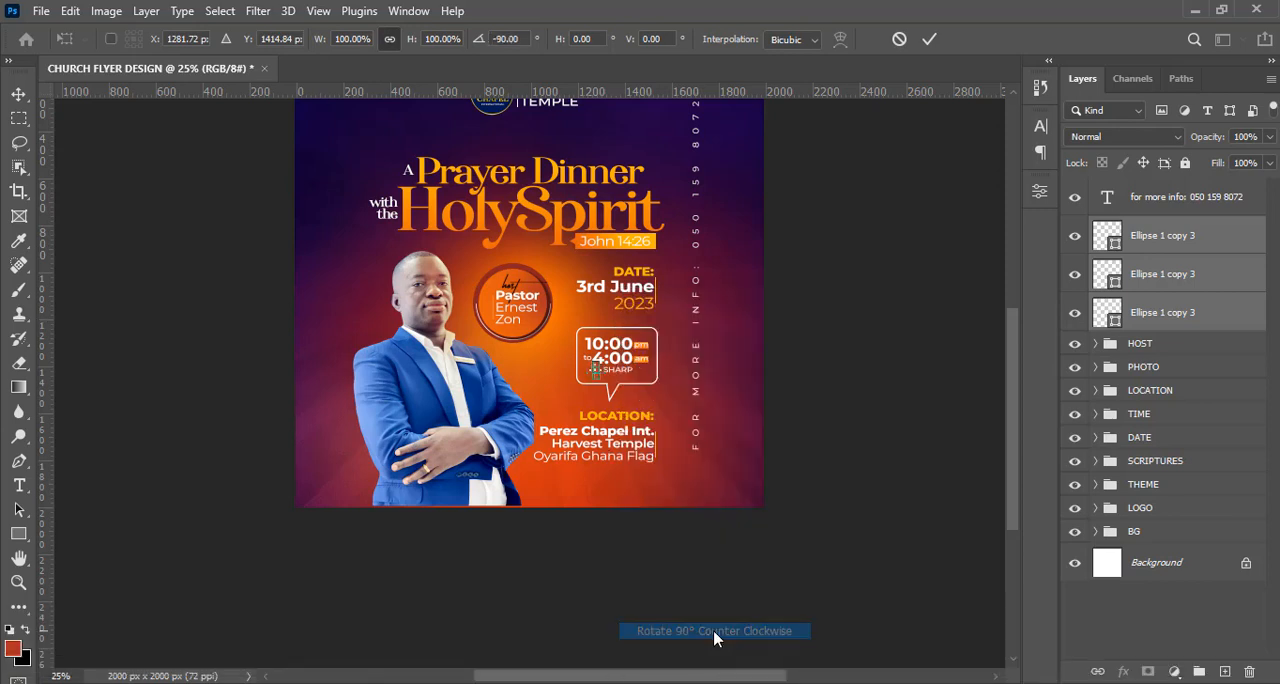
key("Return")
Move the rotated dots to the lower end of the vertical contact line and nudge them into line with its start.
key("v")
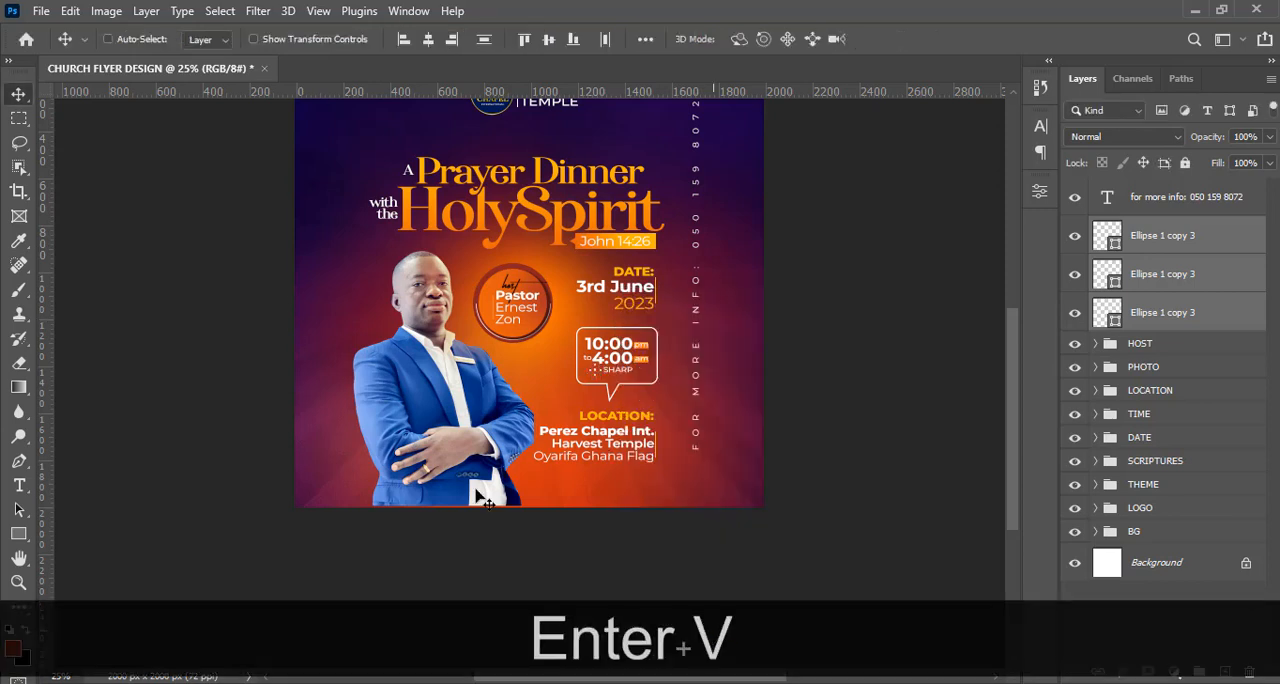
left_click_drag(608, 378, 701, 472)
key("Right")
key("Right")
key("Up")
key("Up")
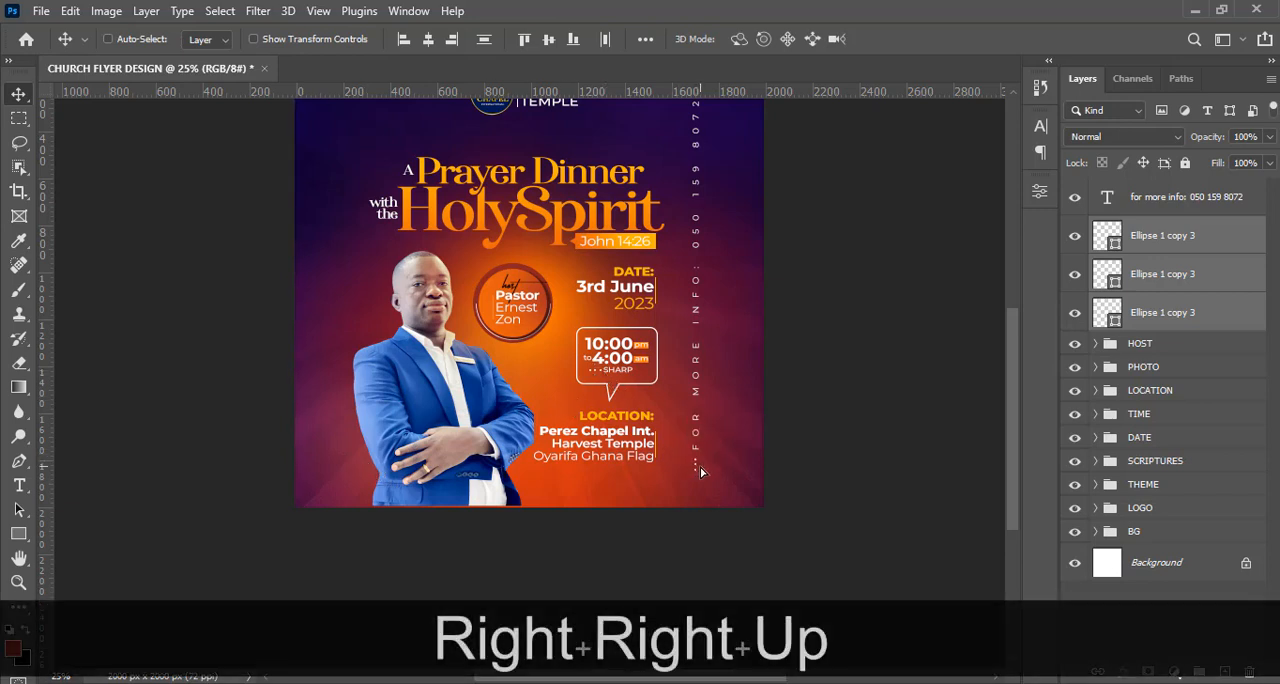
key("Up")
key("Left")
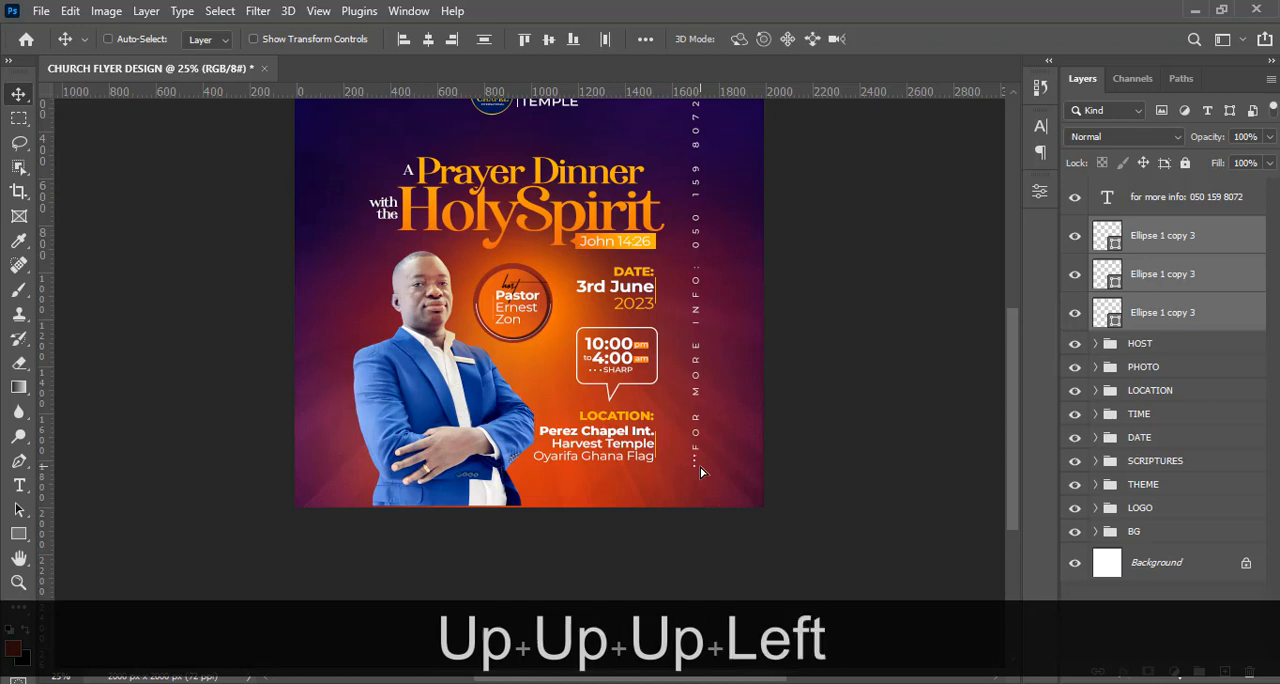
key("Right")
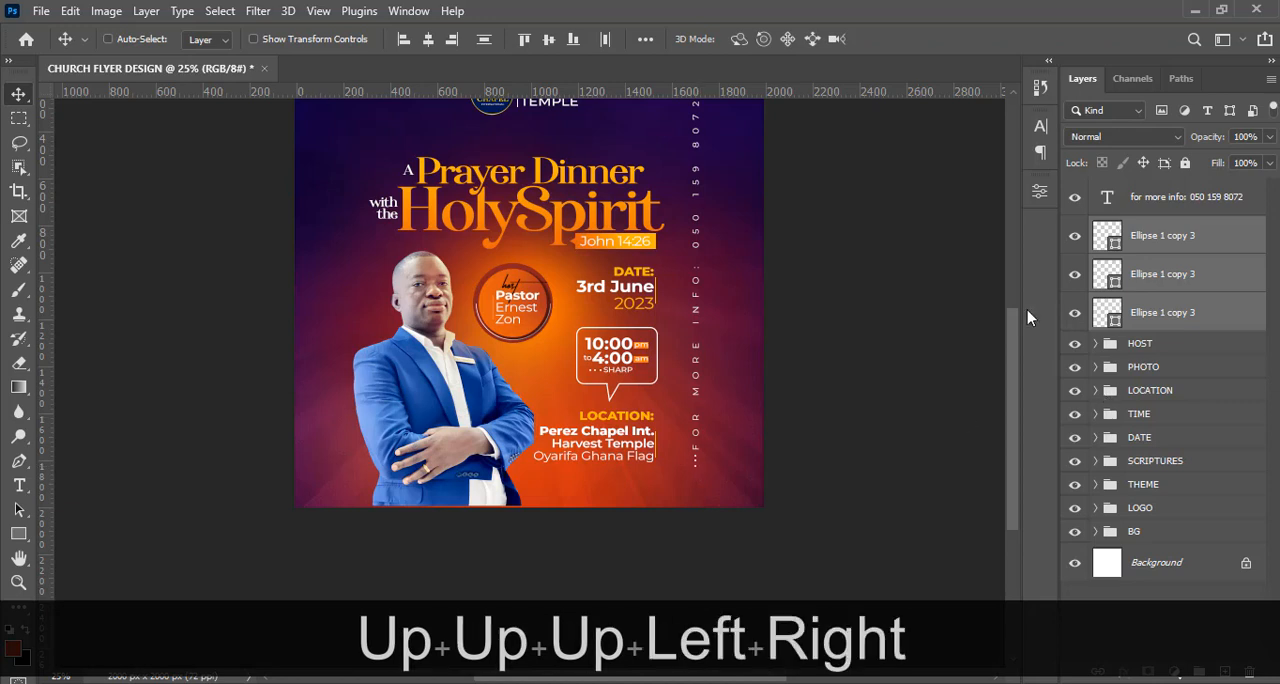
Group the contact line's text with the three dots and name the group CONTACTS.
key("ctrl+0")
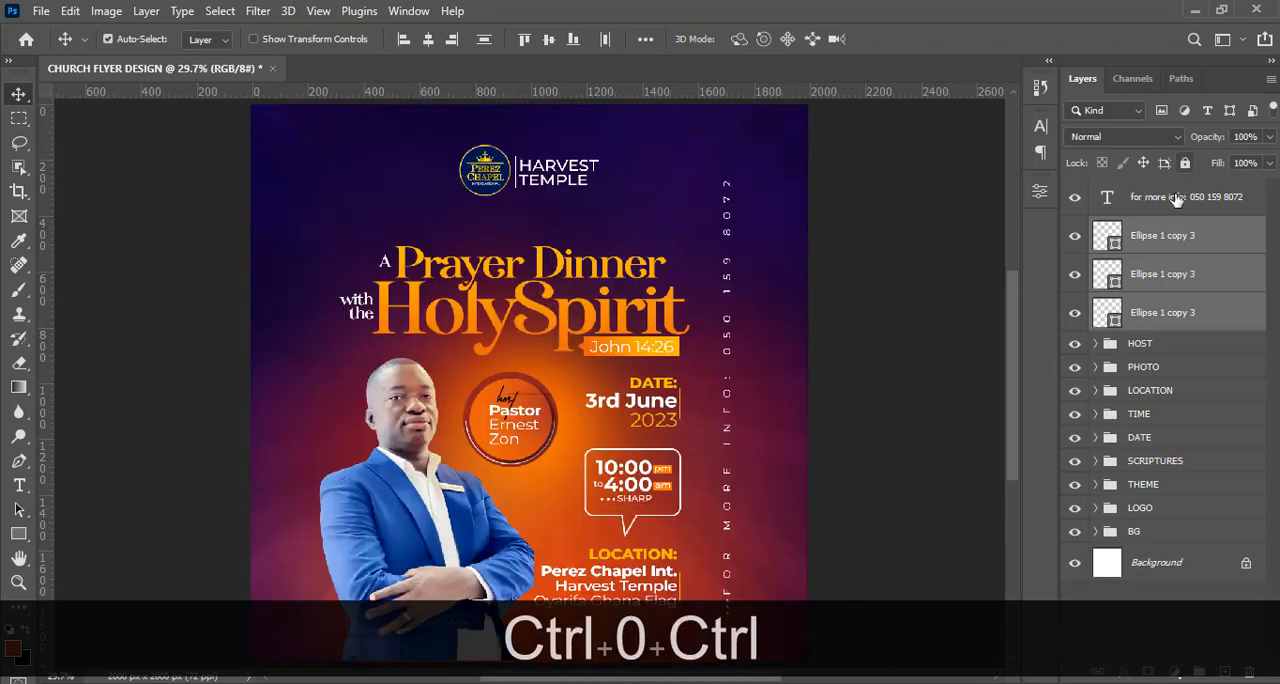
left_click(1175, 198, "ctrl")
key("ctrl+g")
double_click(1143, 190)
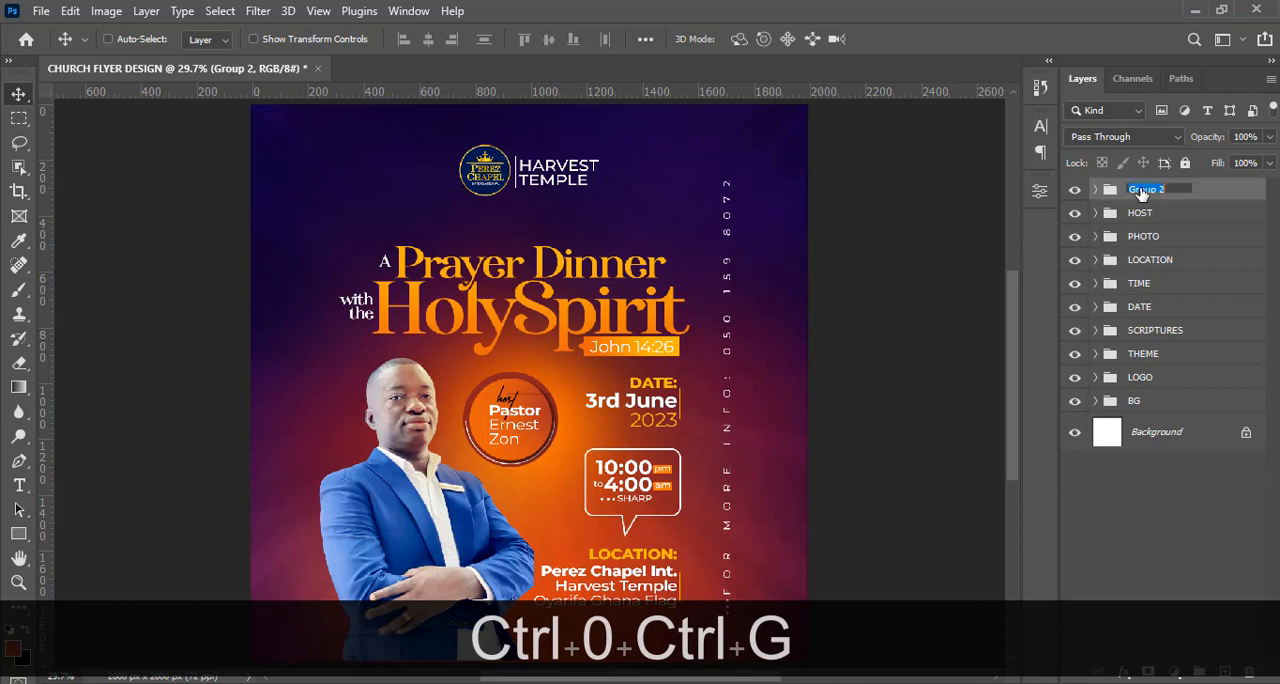
type("CONTACTS")
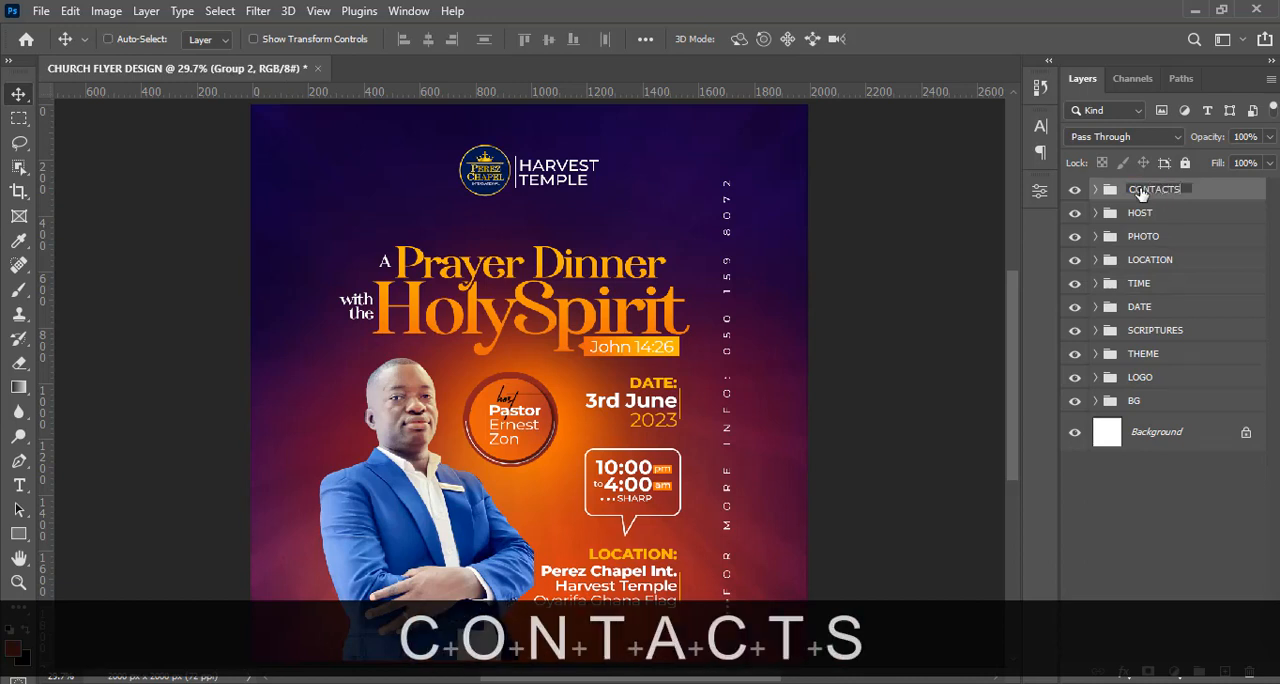
key("Return")
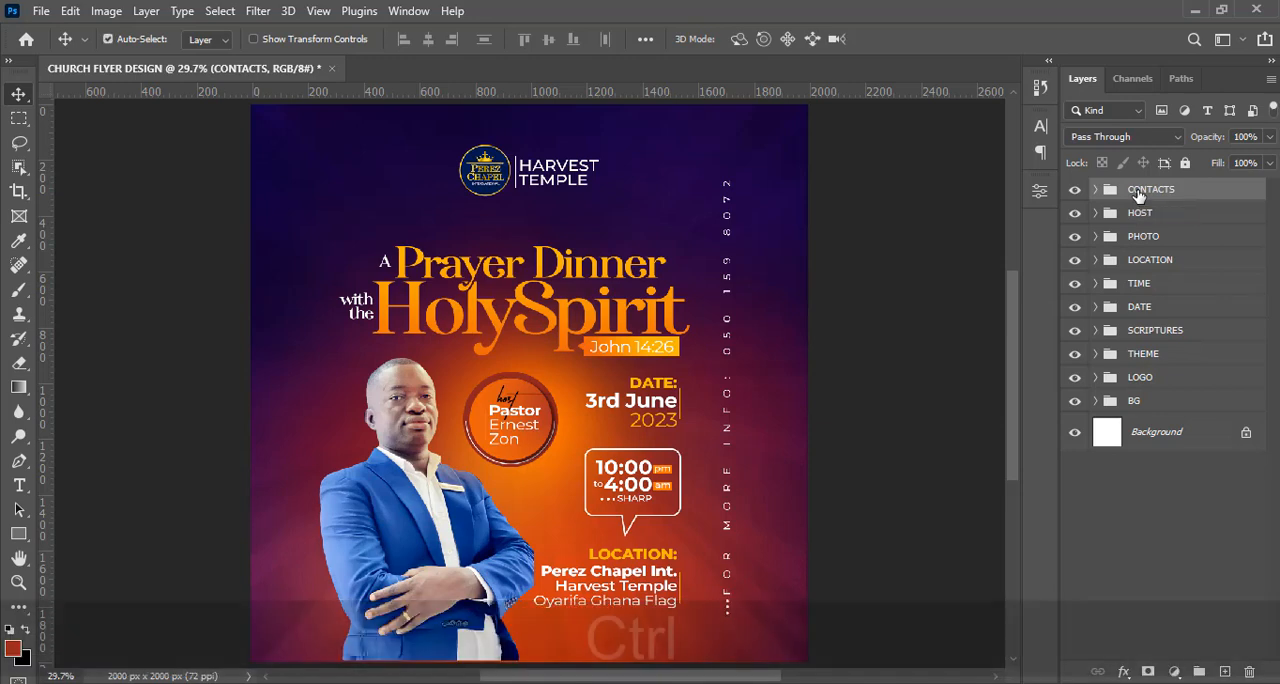
Add a new layer above the CONTACTS group and sample the orange of the scripture label for the 600 px soft brush.
key("ctrl+minus")
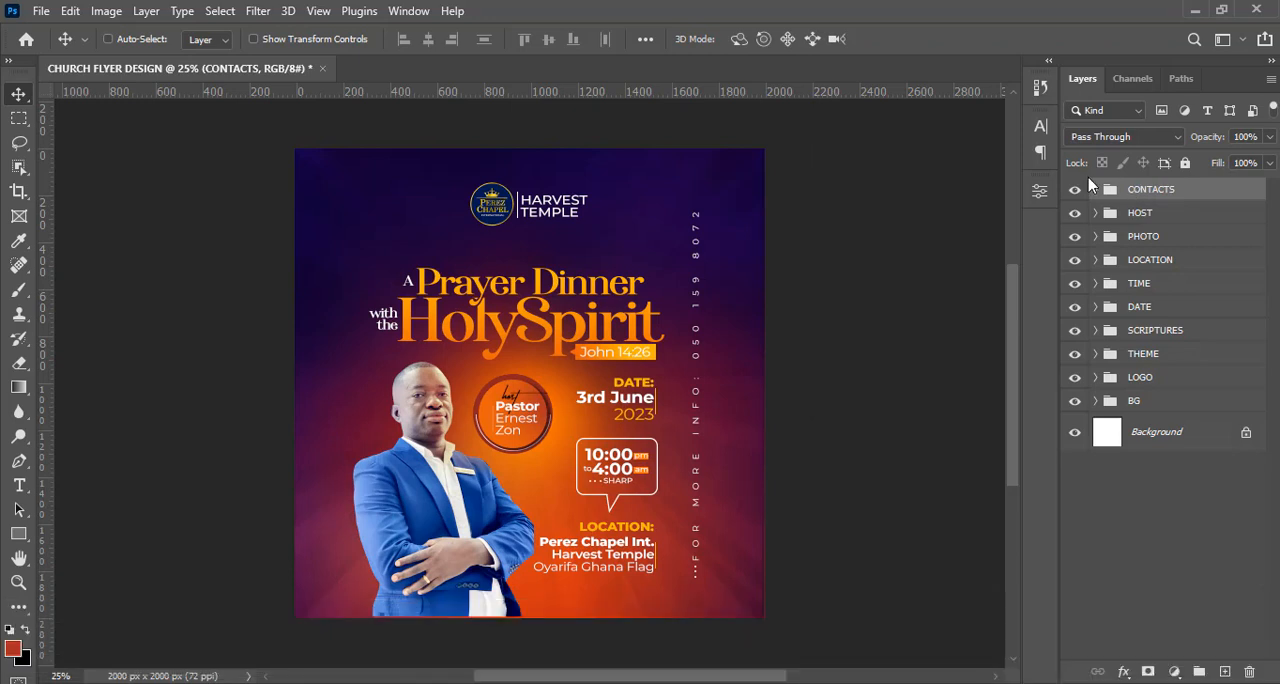
left_click_drag(1013, 304, 1016, 320)
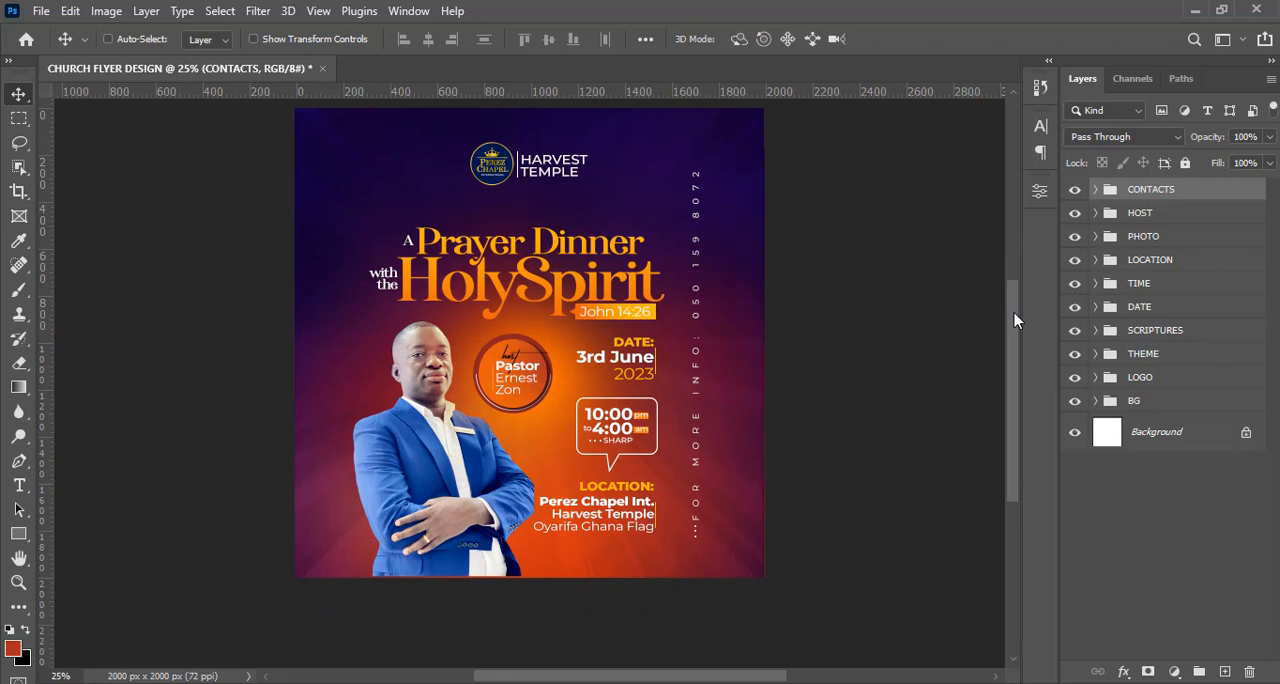
left_click(1224, 671)
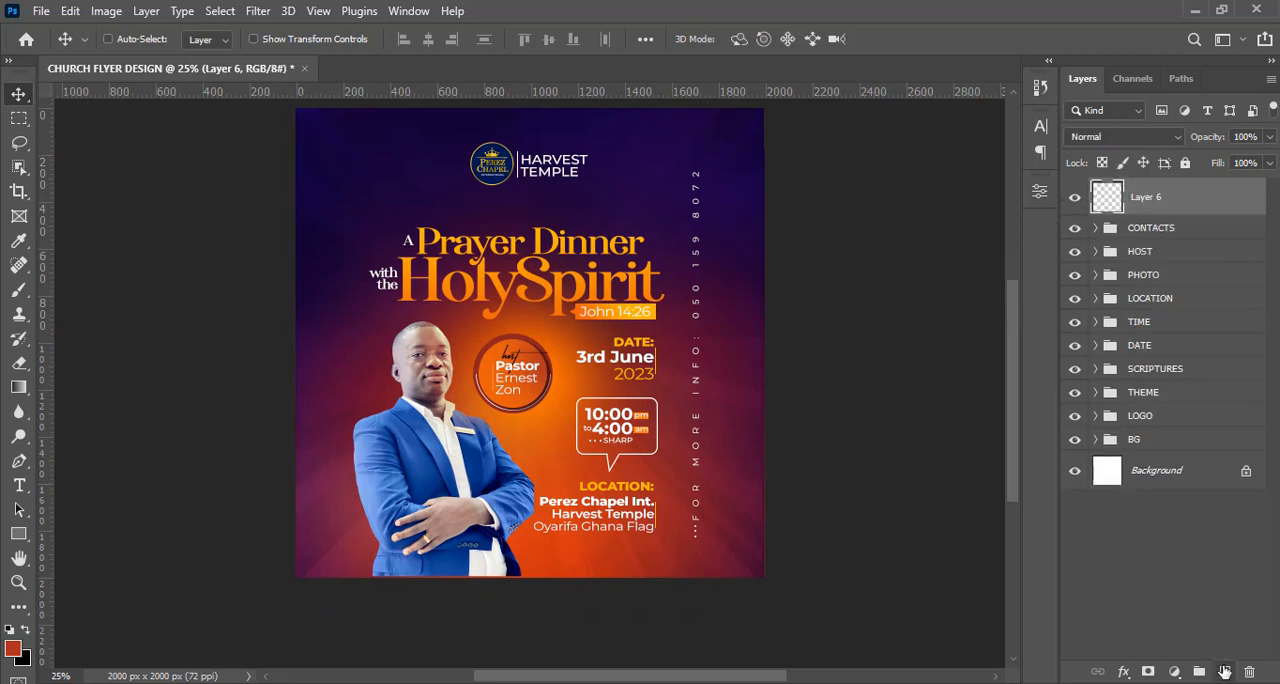
left_click(18, 289)
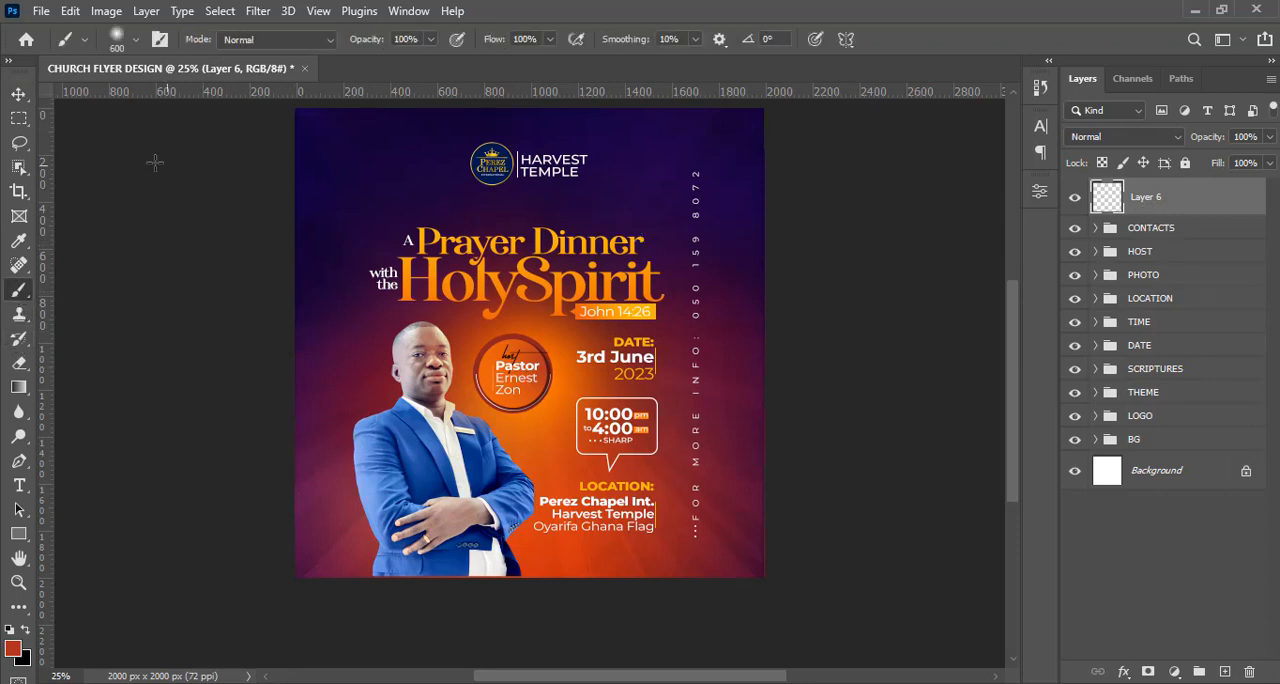
key("Caps_Lock")
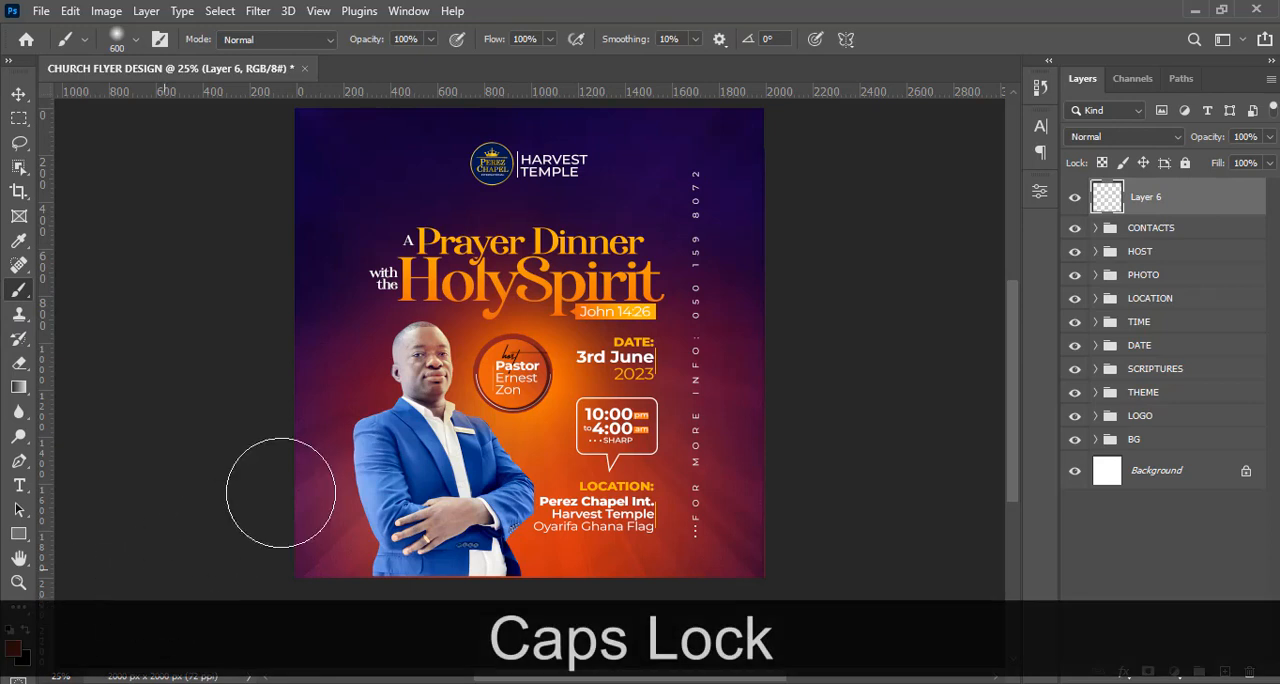
key("alt")
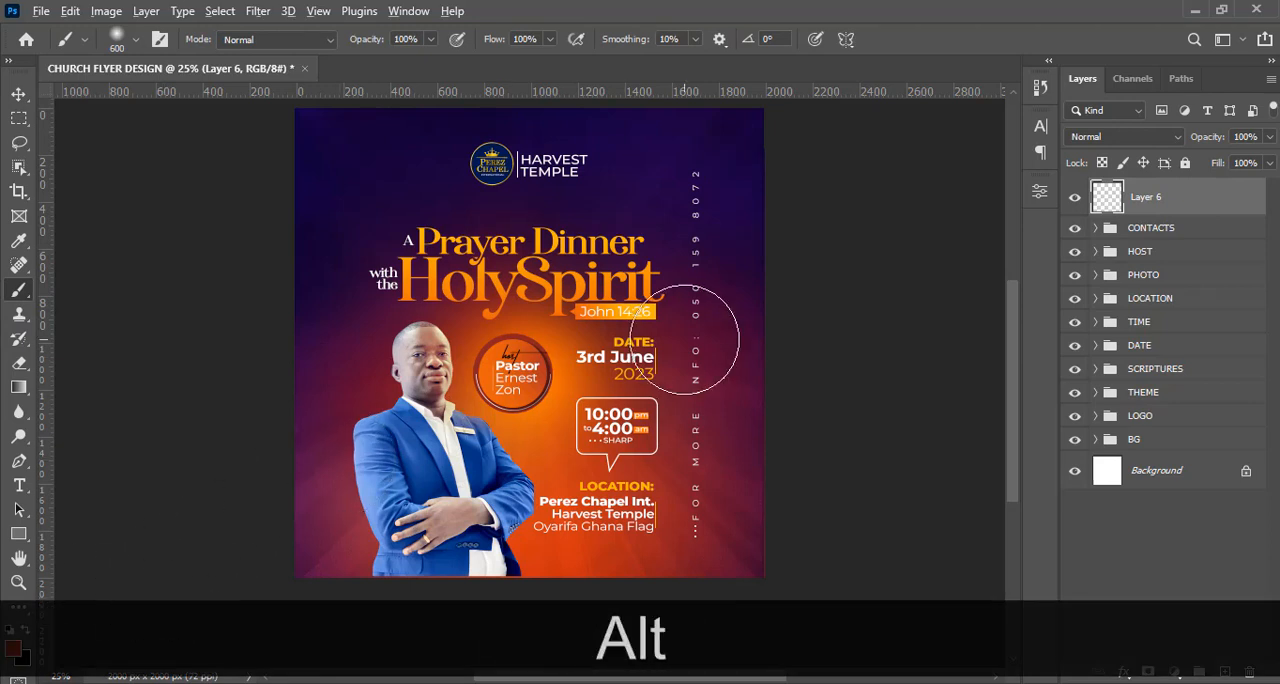
left_click(659, 300, "alt")
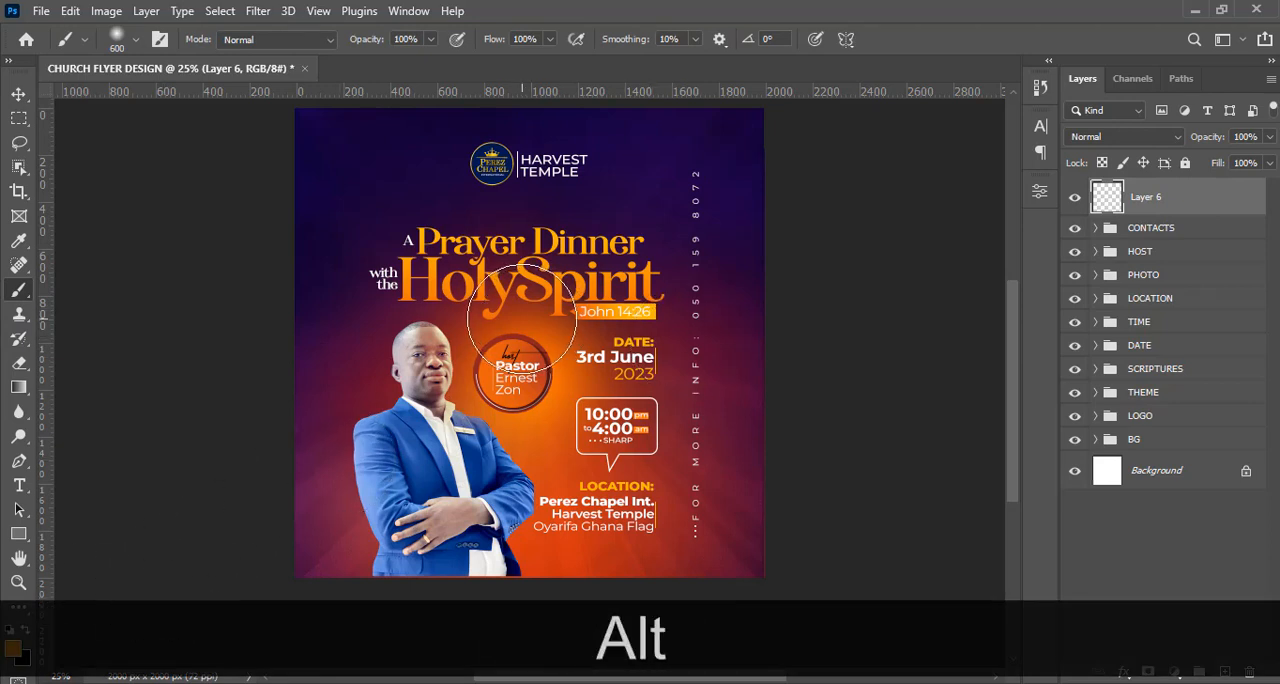
Paint a soft orange glow between the title and the host circle, undoing the excess dabs, and set its layer to Color Dodge.
left_click_drag(521, 317, 520, 325)
left_click(521, 327)
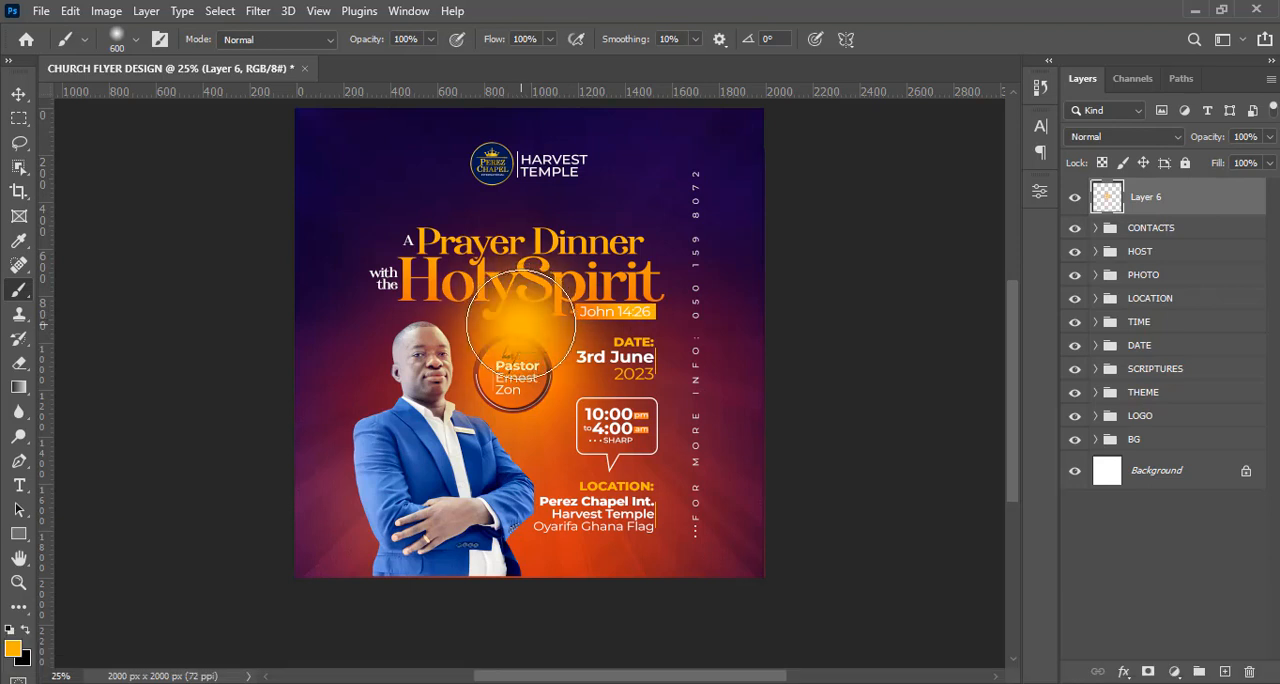
key("ctrl+z")
key("ctrl+z")
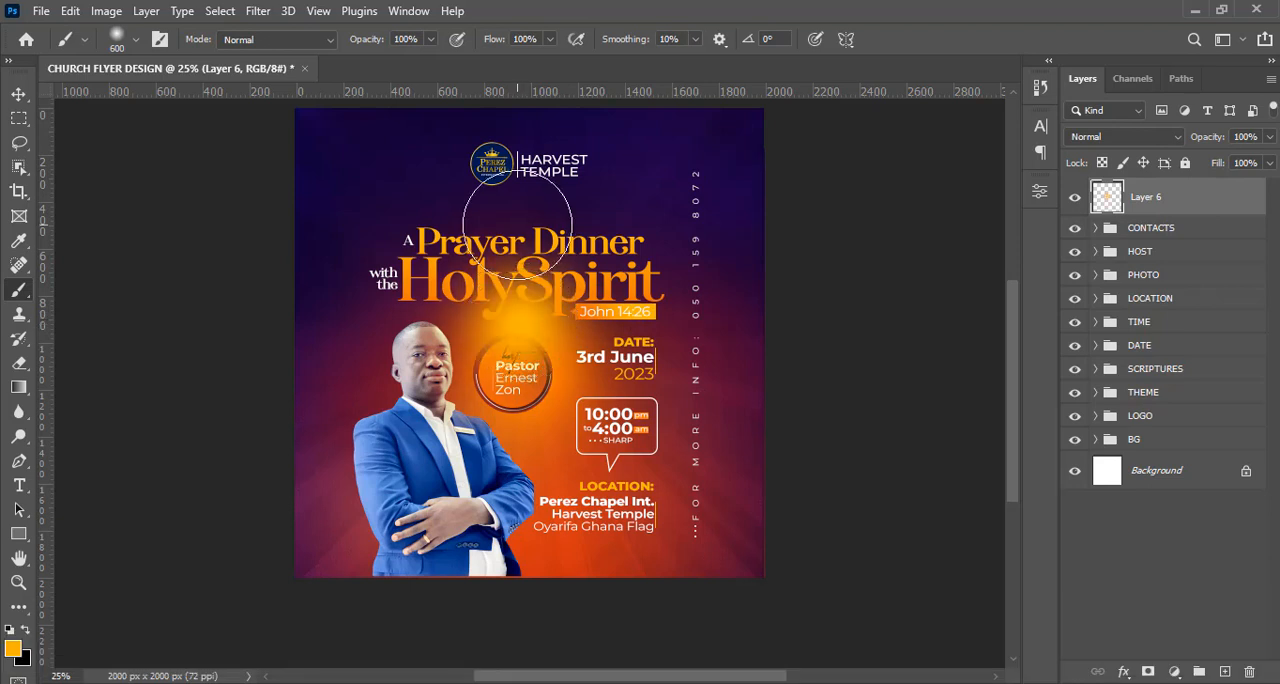
left_click(1088, 142)
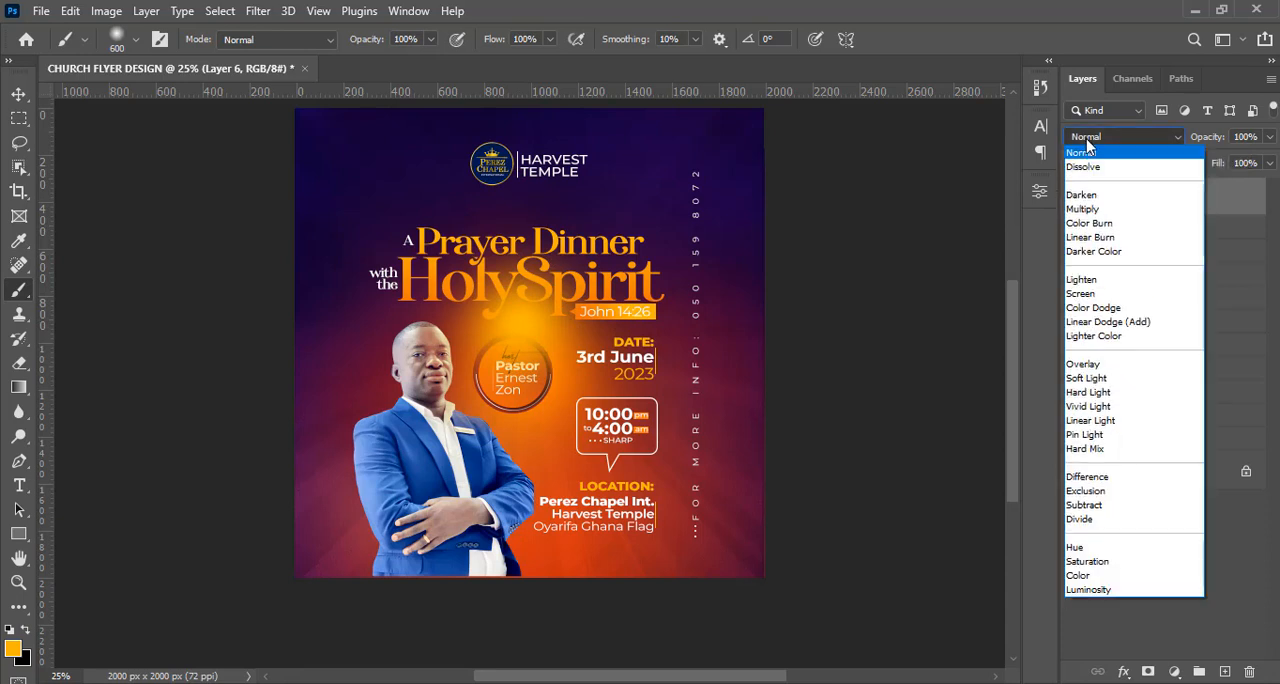
left_click(1082, 309)
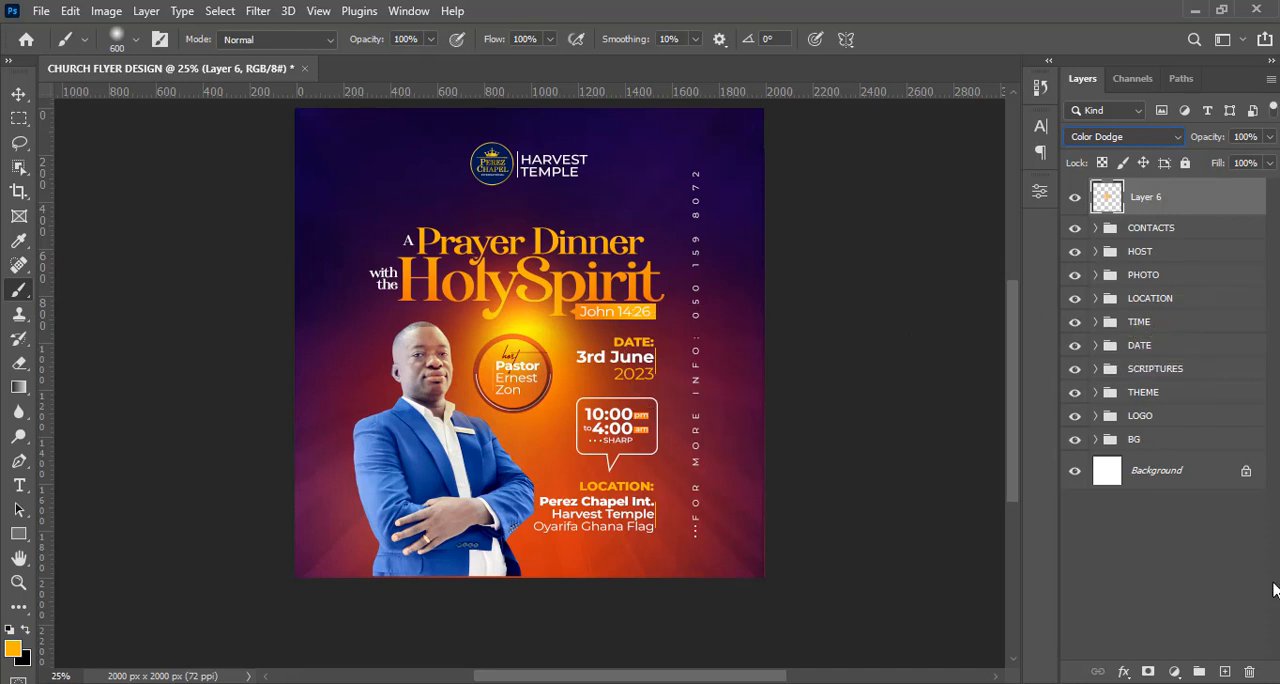
On a new layer, dab a soft 1000 px orange glow over the host circle and set the layer to Color Dodge.
left_click(1225, 671)
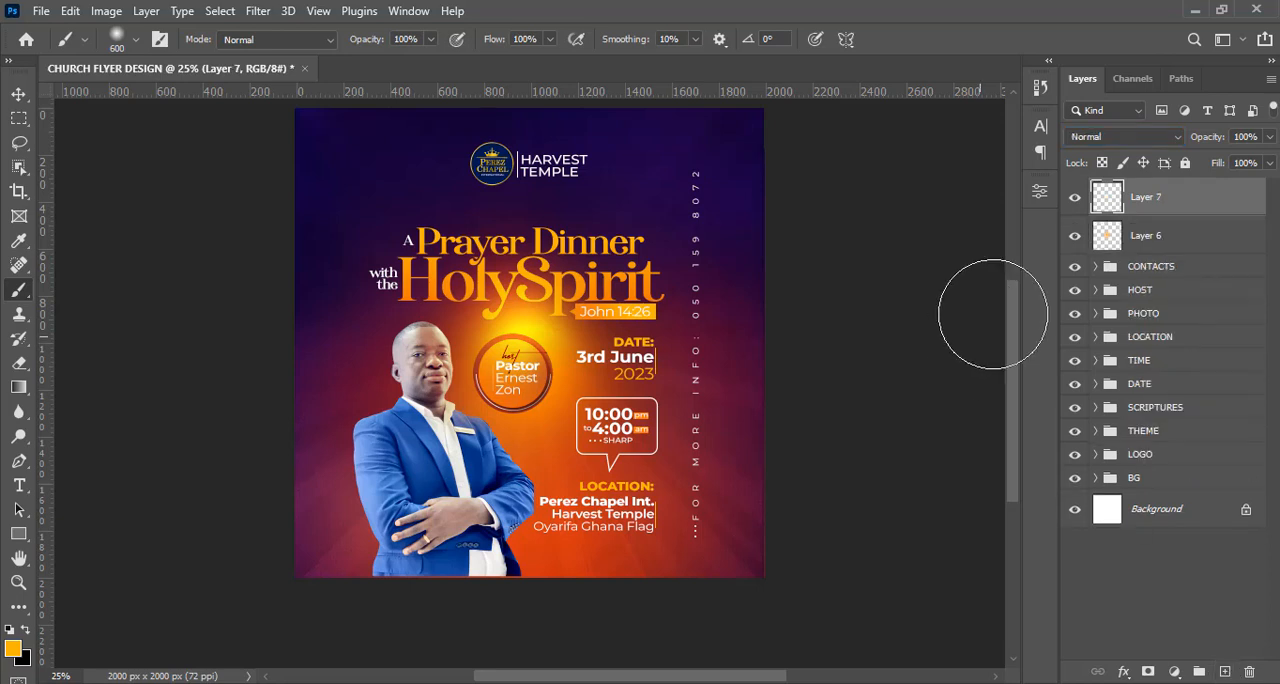
key("alt")
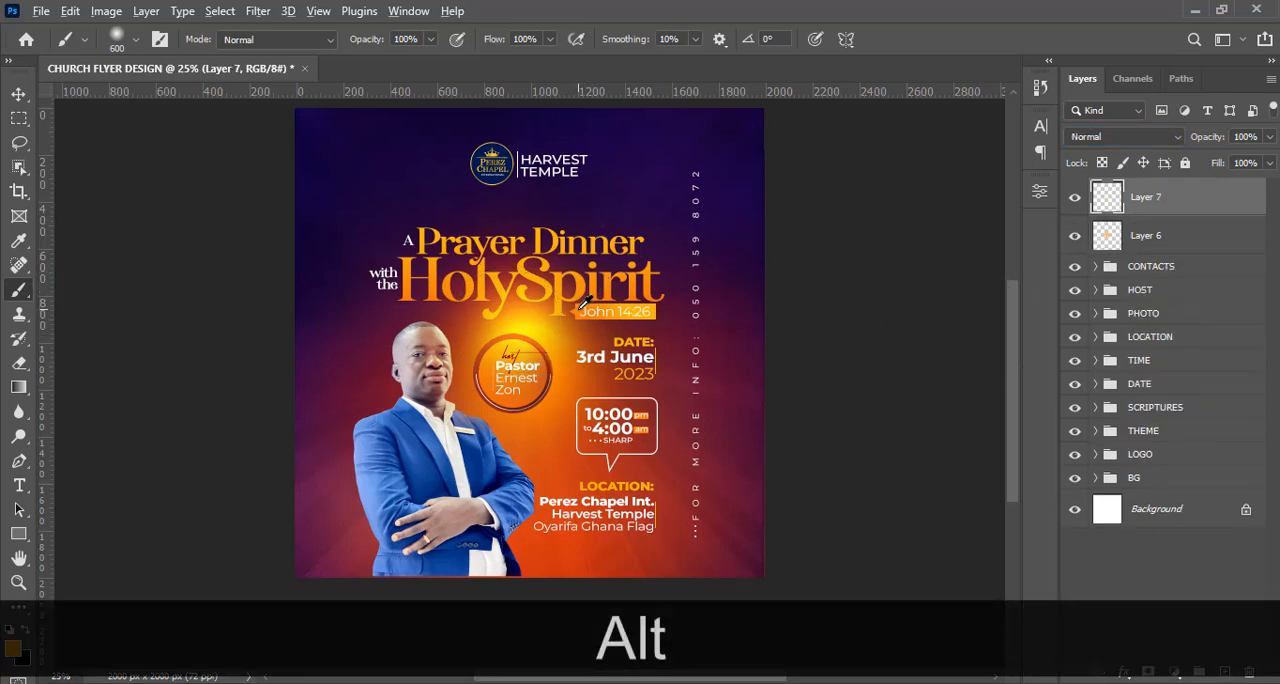
key("bracketright")
key("bracketright")
key("bracketright")
key("bracketright")
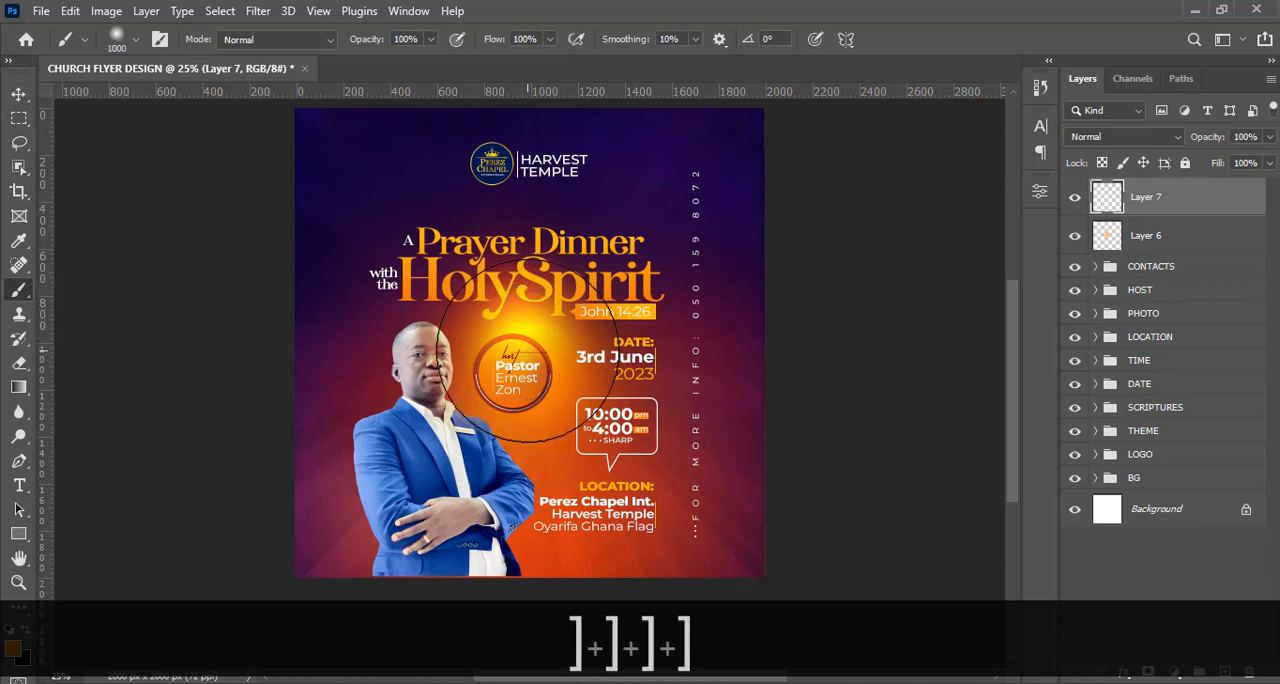
left_click(528, 350)
left_click(1092, 137)
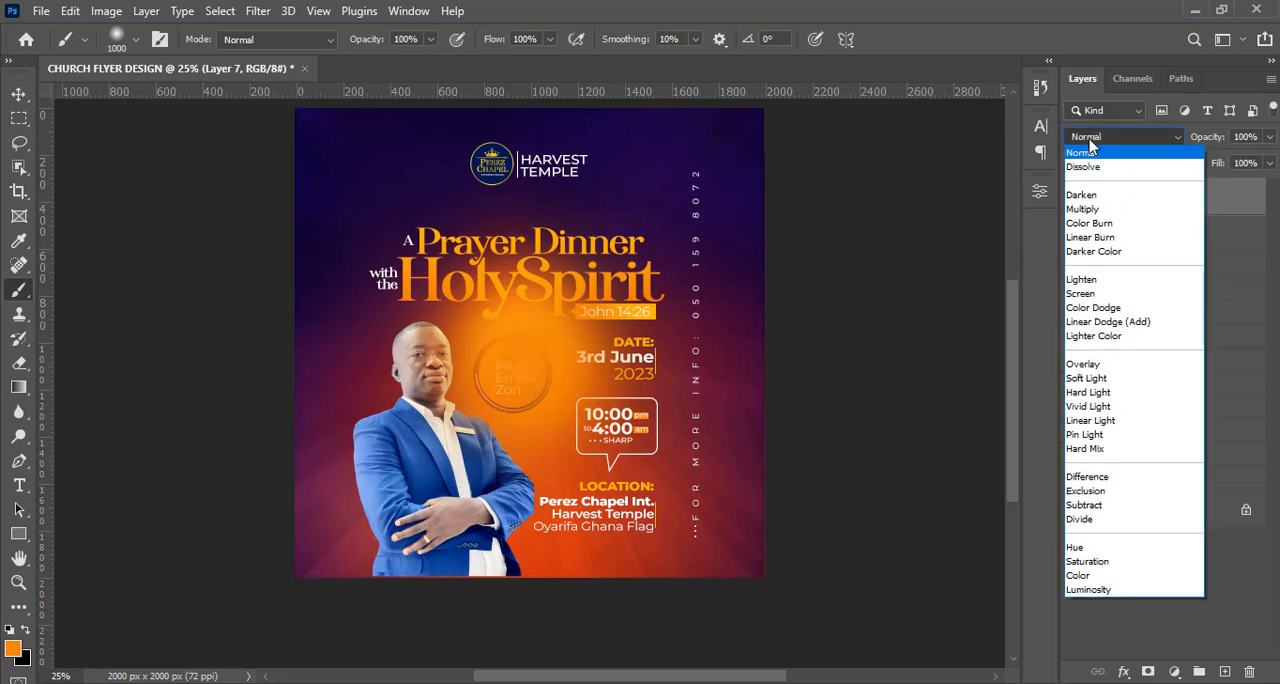
left_click(1077, 313)
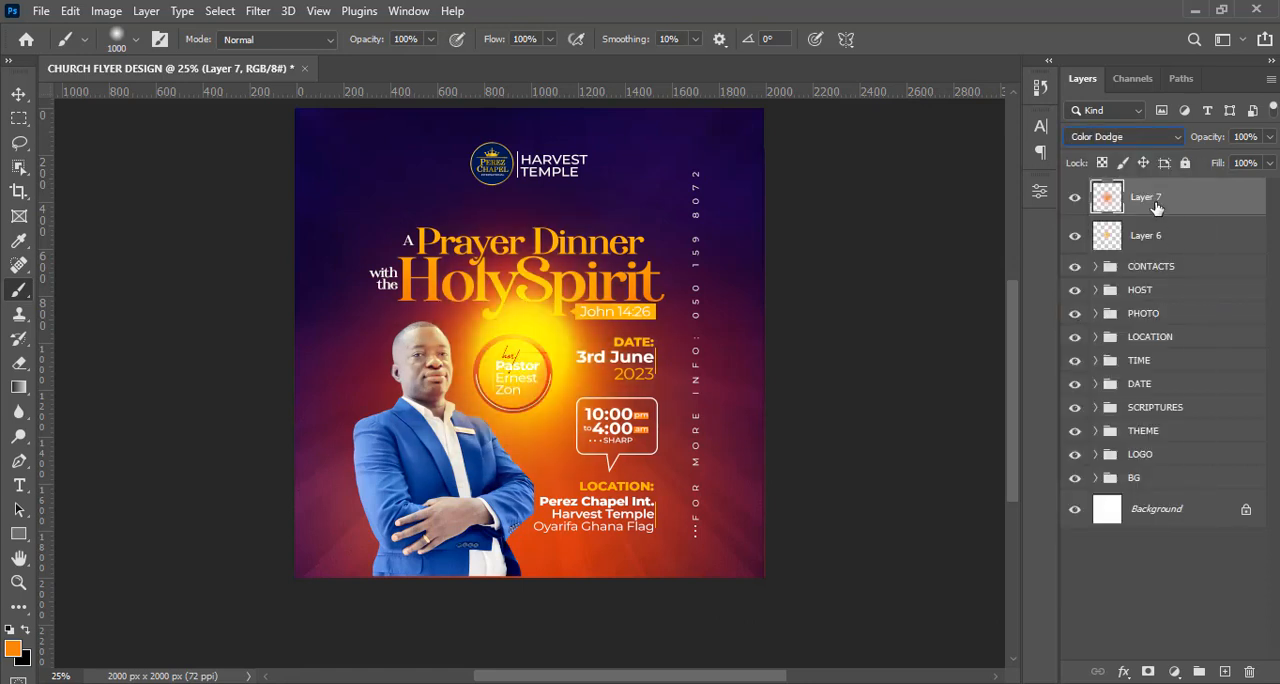
Move the new glow layer to just above the THEME group and lower its opacity to 39%.
left_click_drag(1156, 206, 1145, 415)
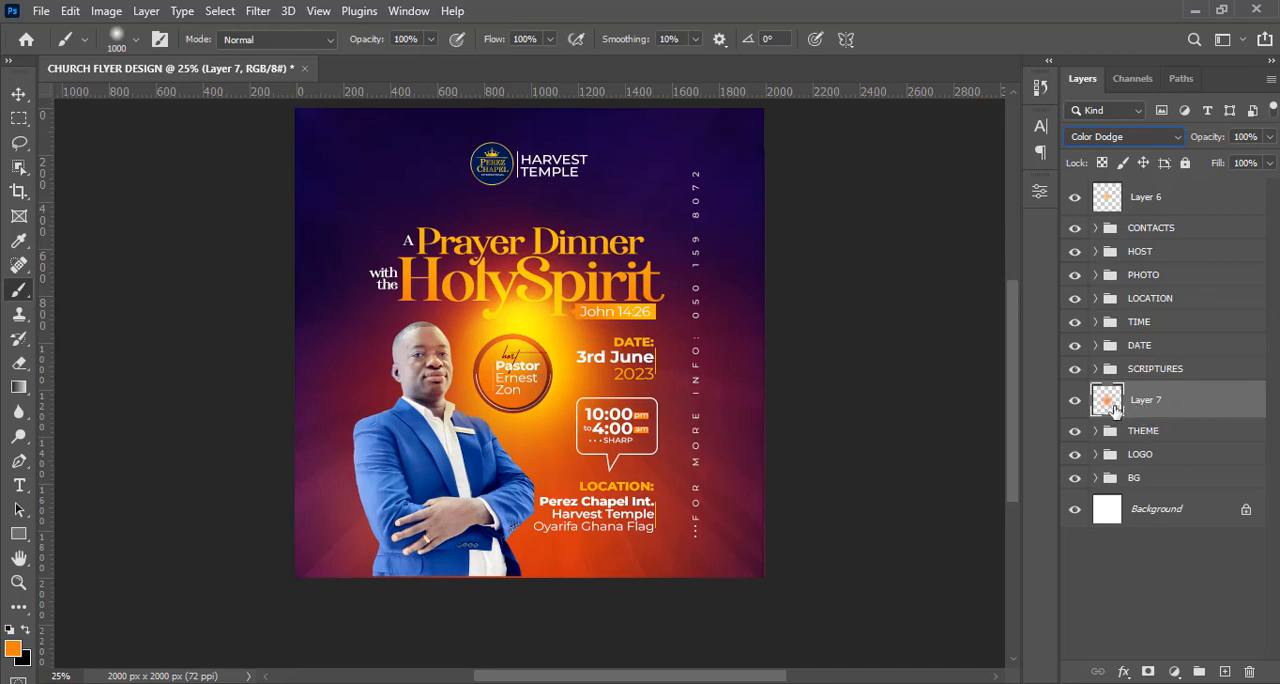
left_click(1269, 136)
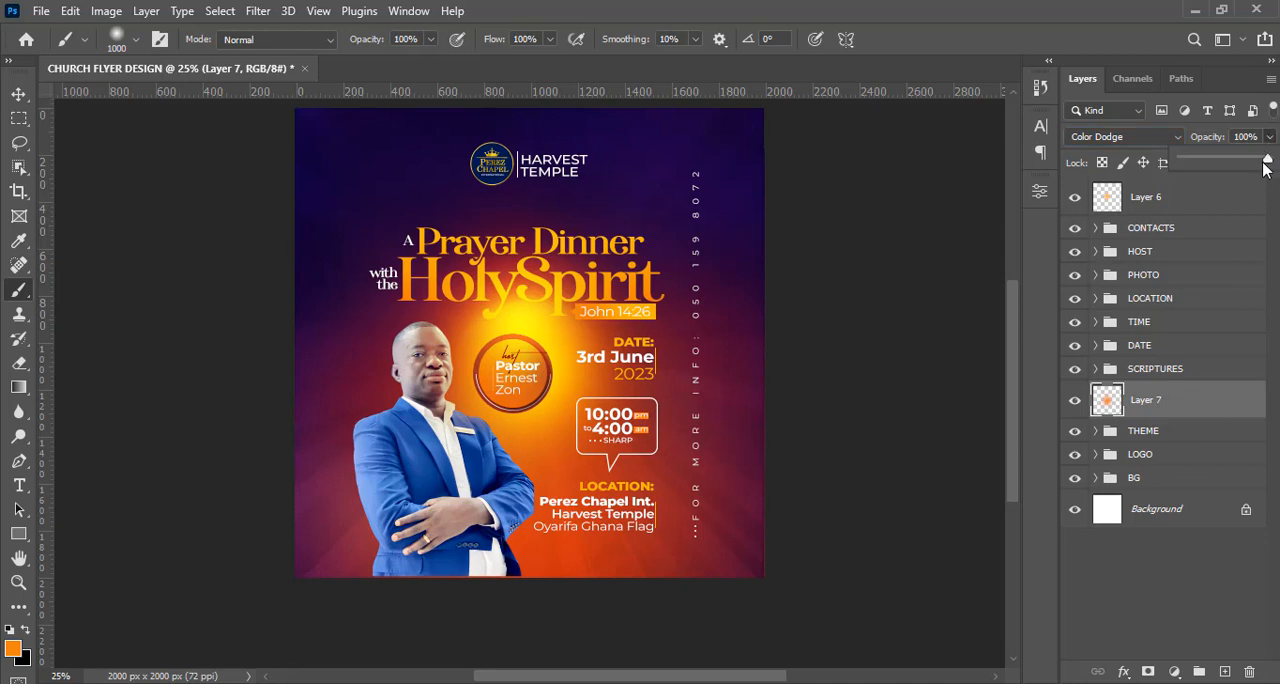
left_click_drag(1266, 165, 1219, 166)
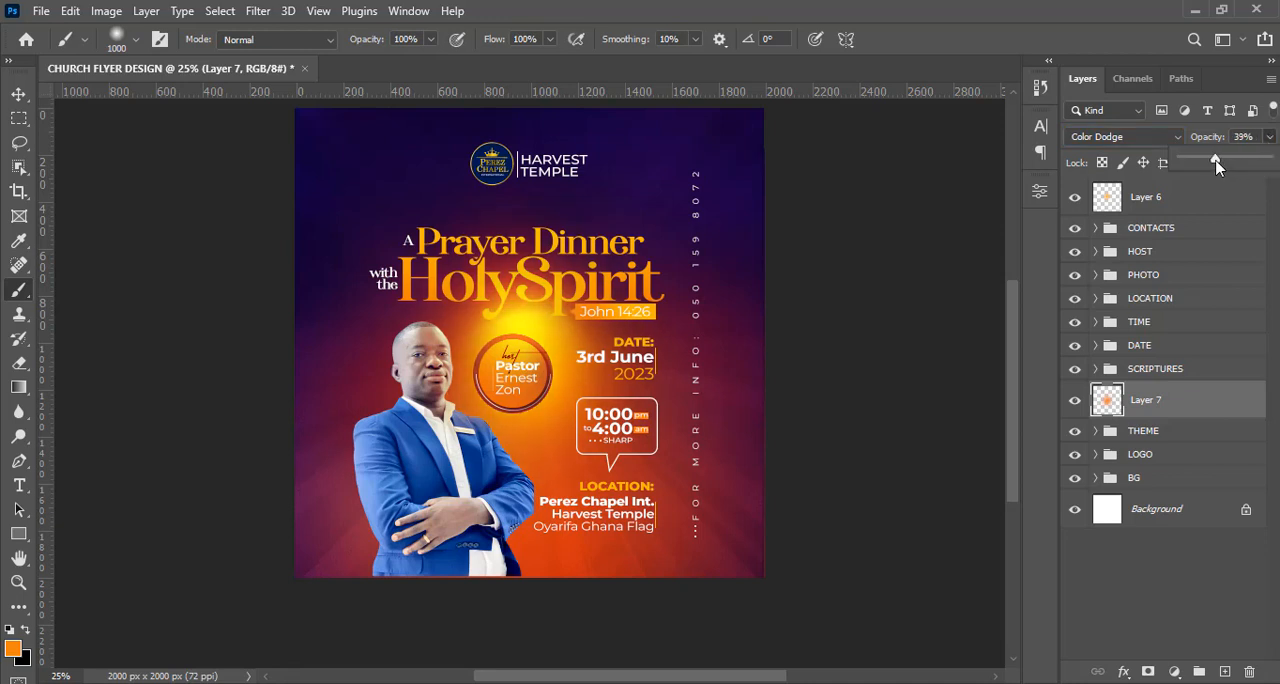
Reposition the lower glow layer on the canvas, shifting it up toward the title.
left_click(25, 95)
left_click(25, 95)
left_click_drag(566, 390, 541, 459)
left_click_drag(550, 364, 538, 212)
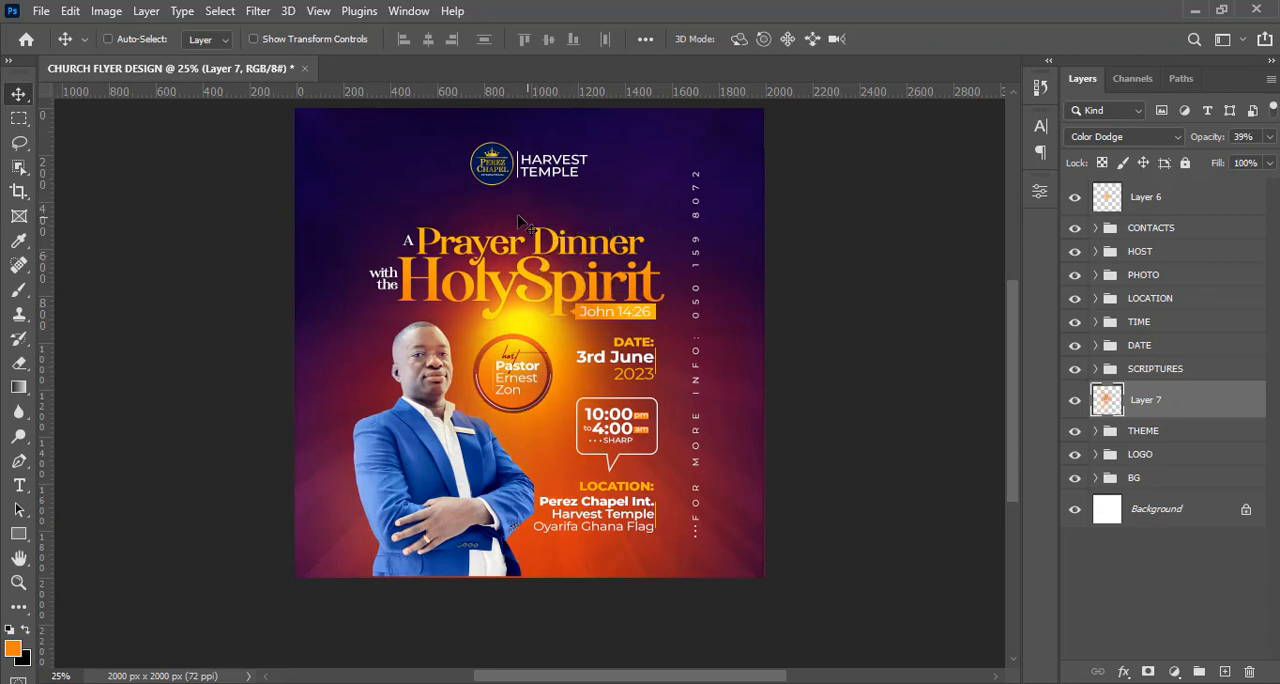
Reduce the opacity of the topmost glow layer to 87%.
left_click(1148, 203)
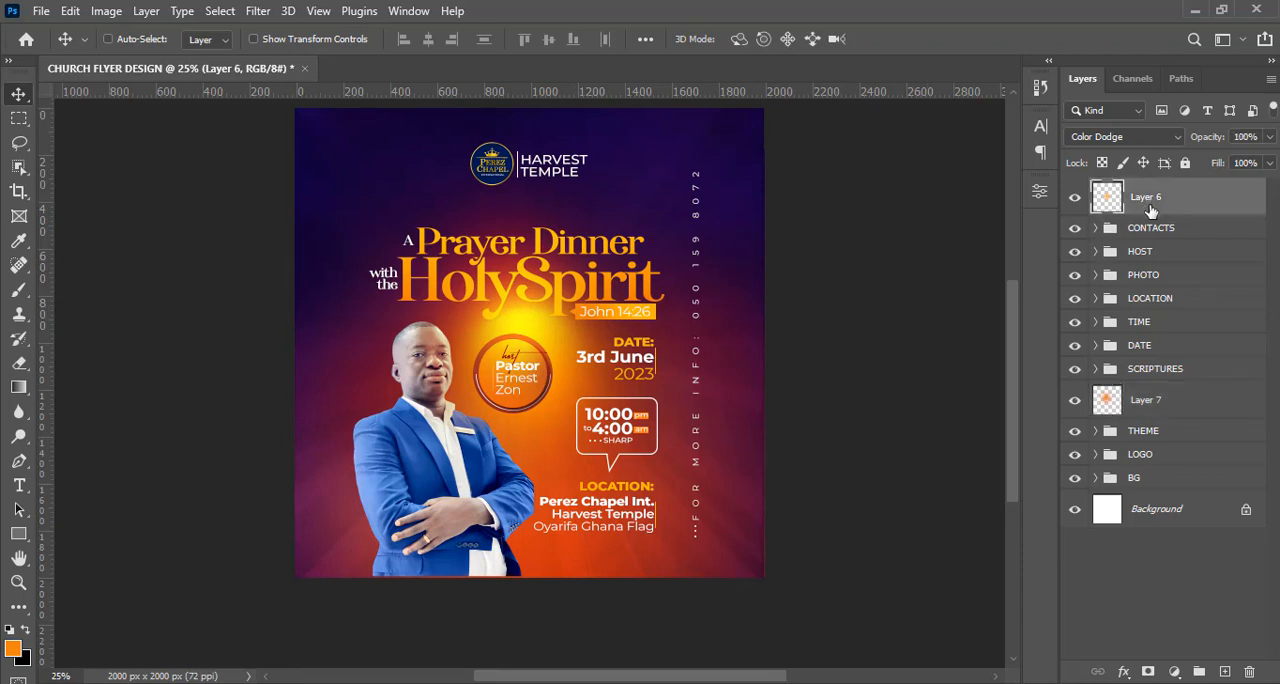
left_click(1266, 162)
mouse_move(1263, 166)
left_mouse_down()
mouse_move(1240, 164)
mouse_move(1253, 164)
left_mouse_up()
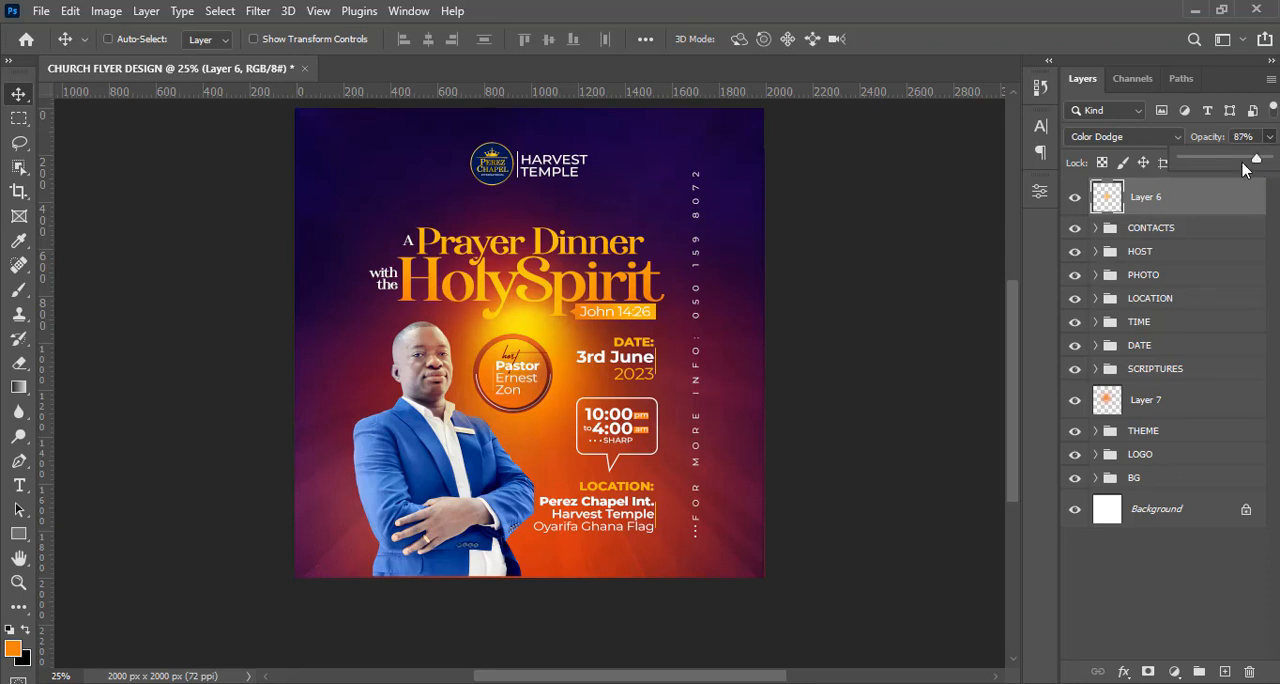
Put the topmost glow layer in its own group named GLOW 2 and collapse the group.
left_click(1165, 202)
key("ctrl+equal")
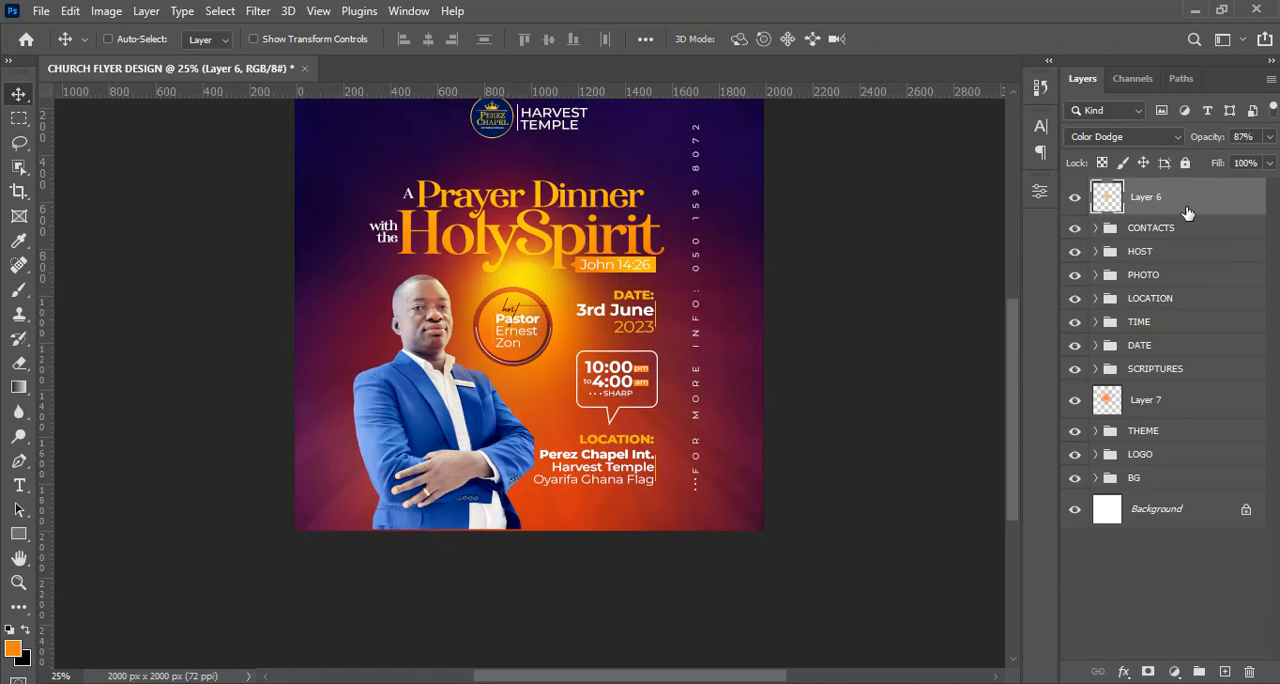
key("ctrl+g")
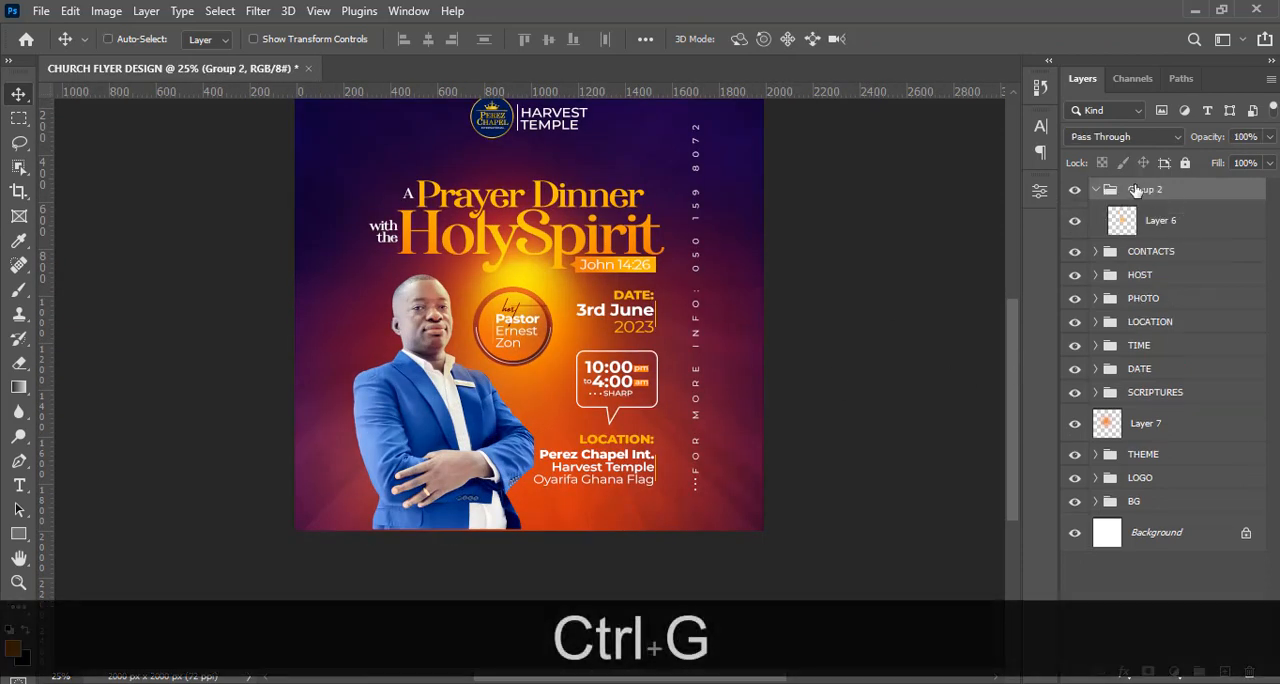
double_click(1140, 189)
key("Caps_Lock")
type("GLOW")
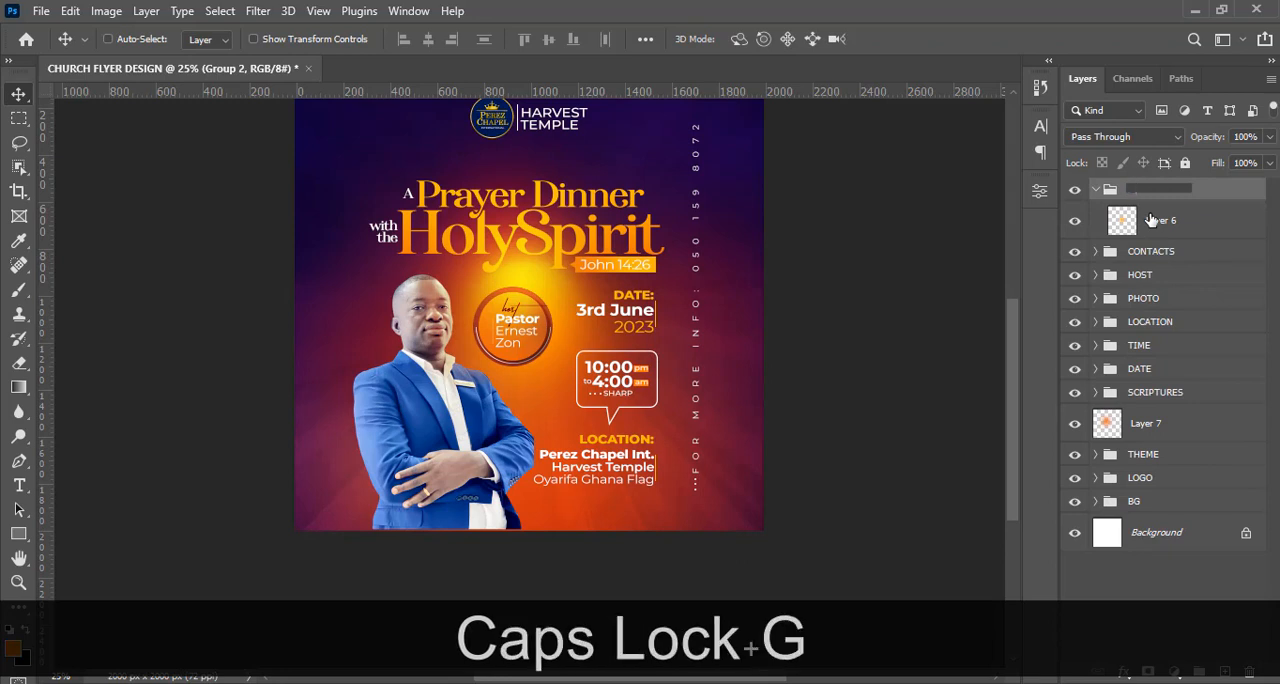
type(" 2")
key("Return")
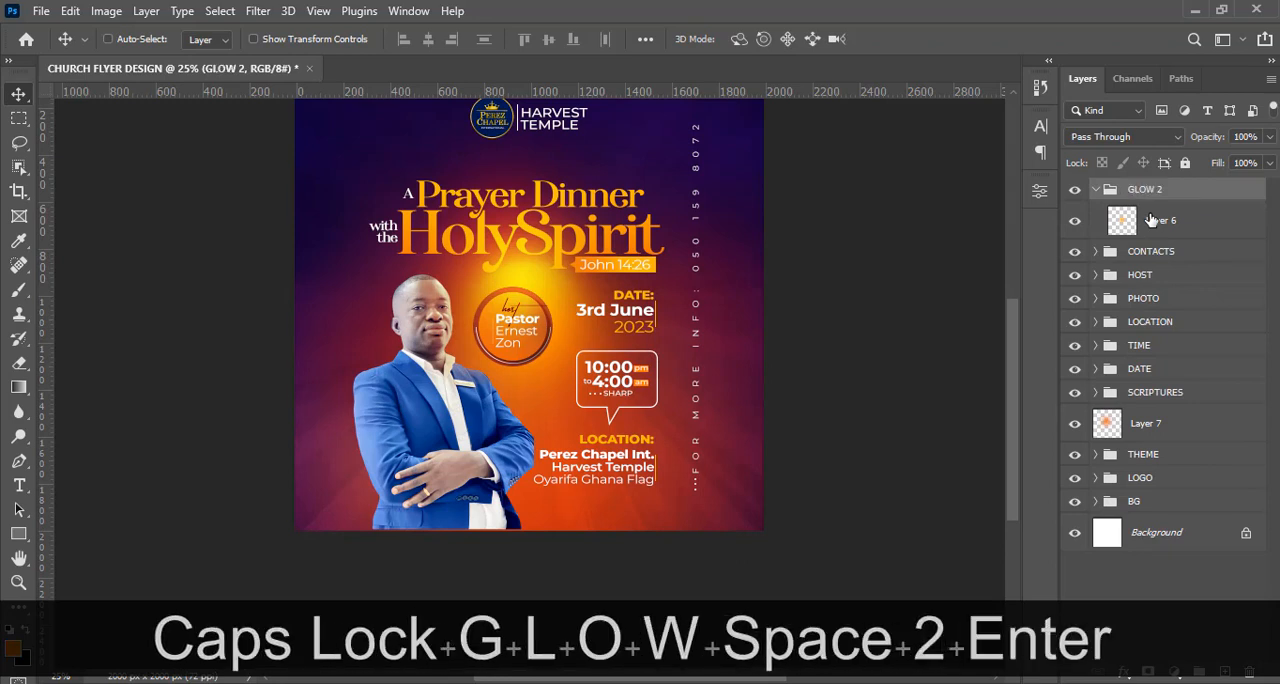
left_click(1096, 190)
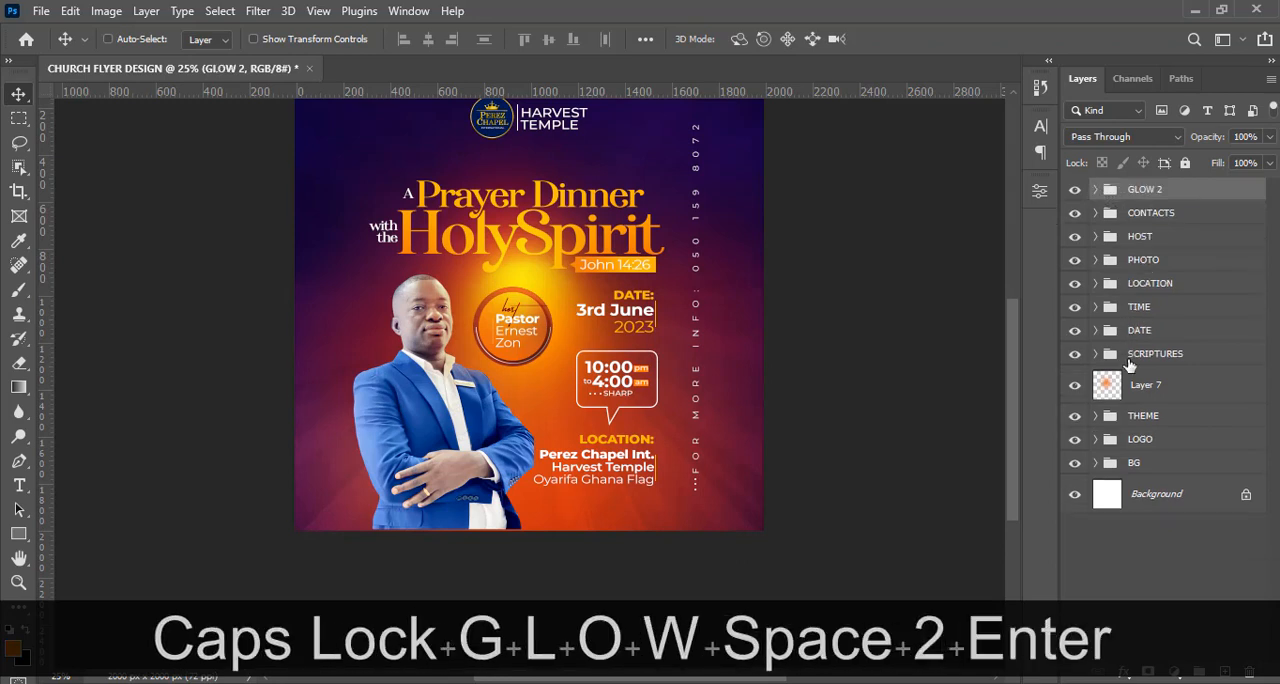
Put the glow layer above the THEME group in a group named GLOW 1 and collapse it.
left_click(1134, 401)
key("ctrl+g")
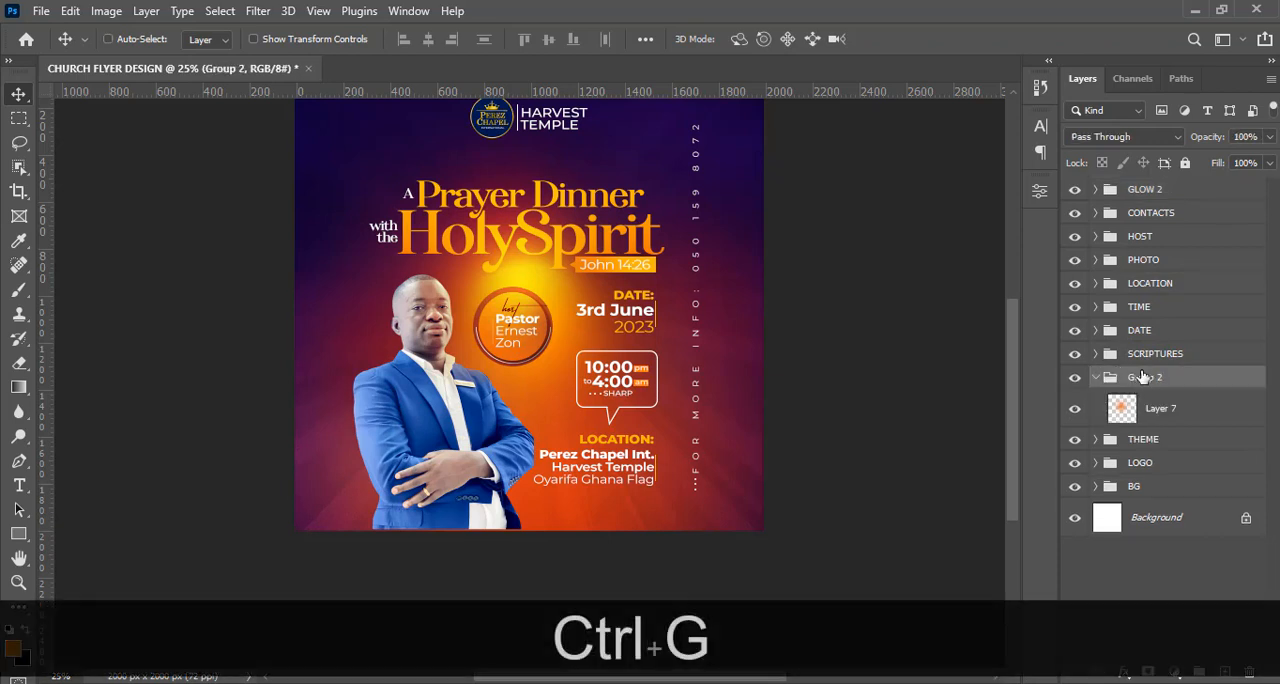
double_click(1142, 377)
type("GLOW 1")
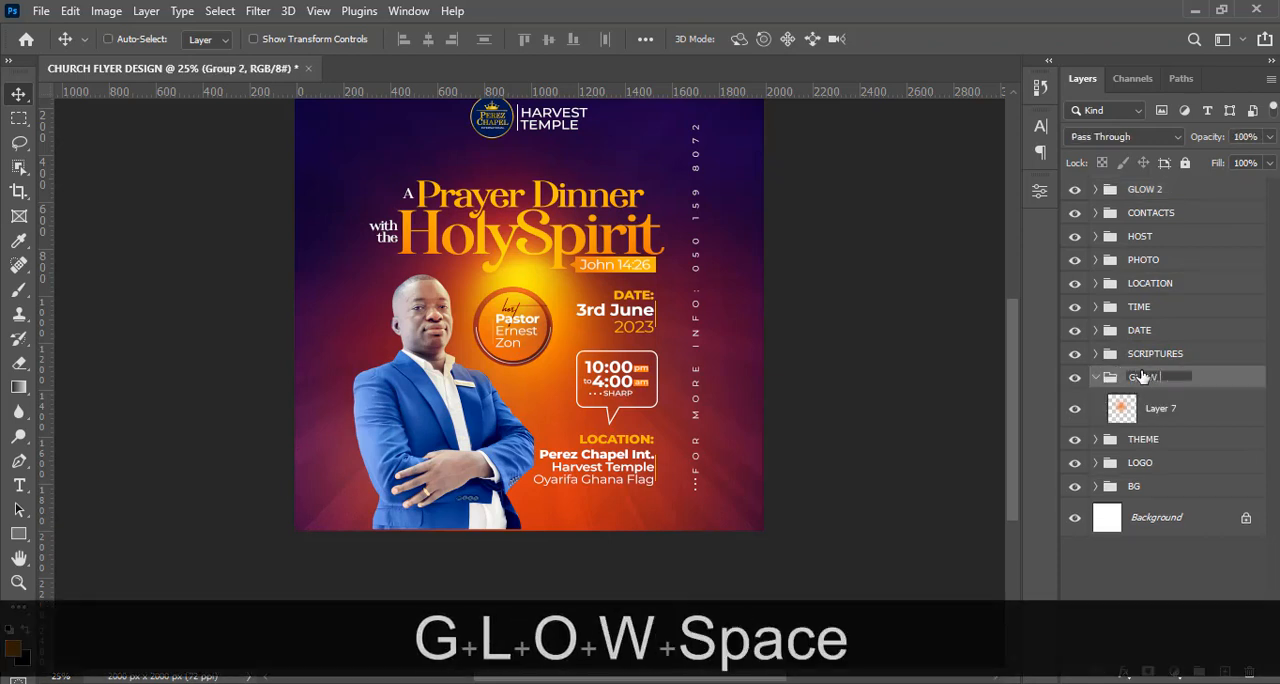
key("Return")
left_click(1096, 378)
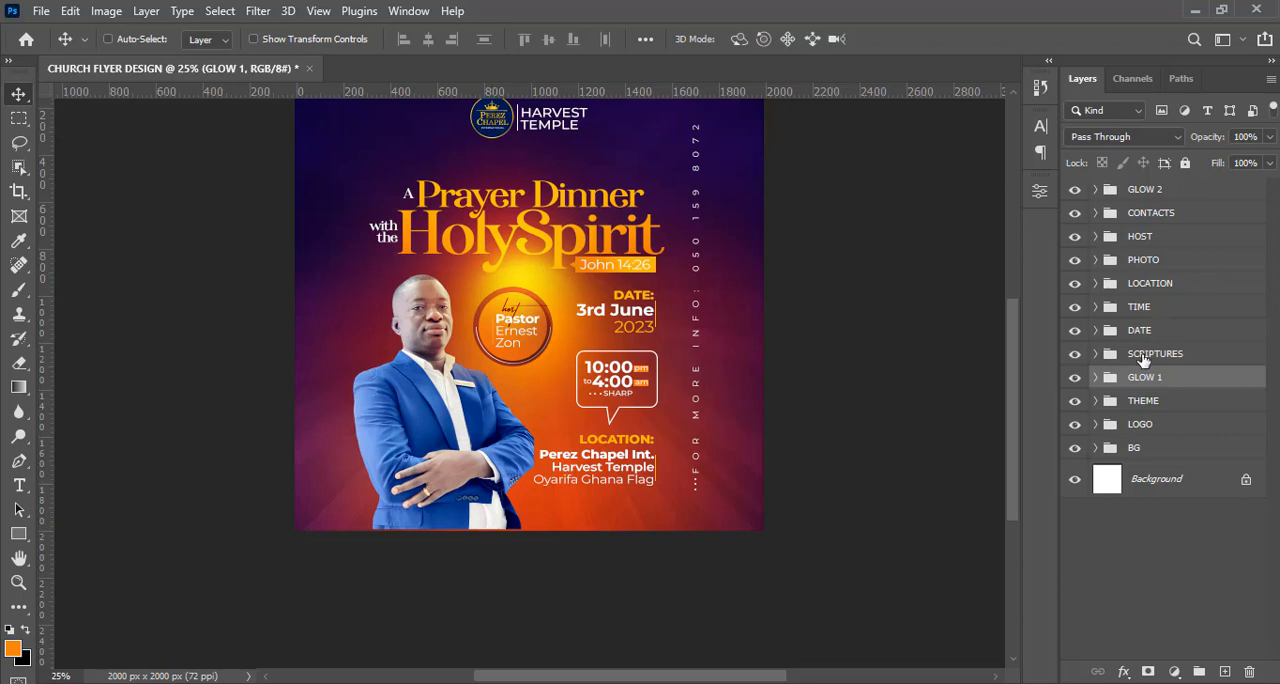
Nudge the PHOTO group slightly downward on the flyer.
left_click(1146, 262)
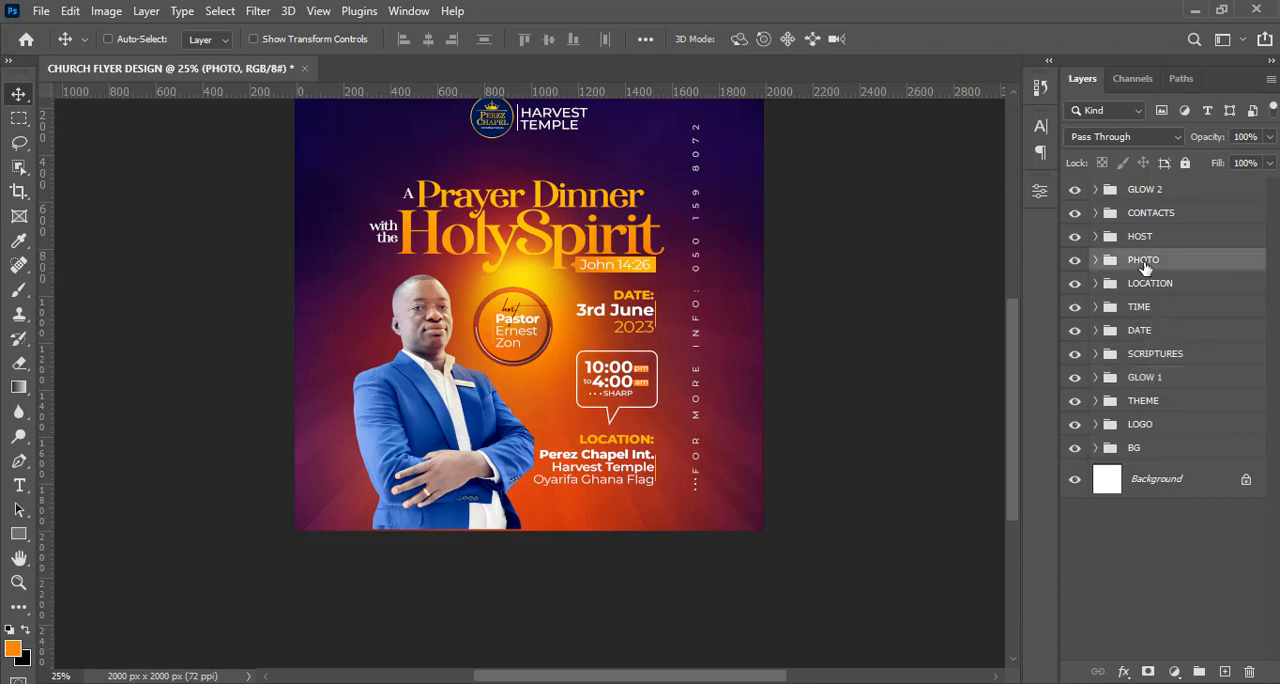
key("Down")
key("Down")
key("Down")
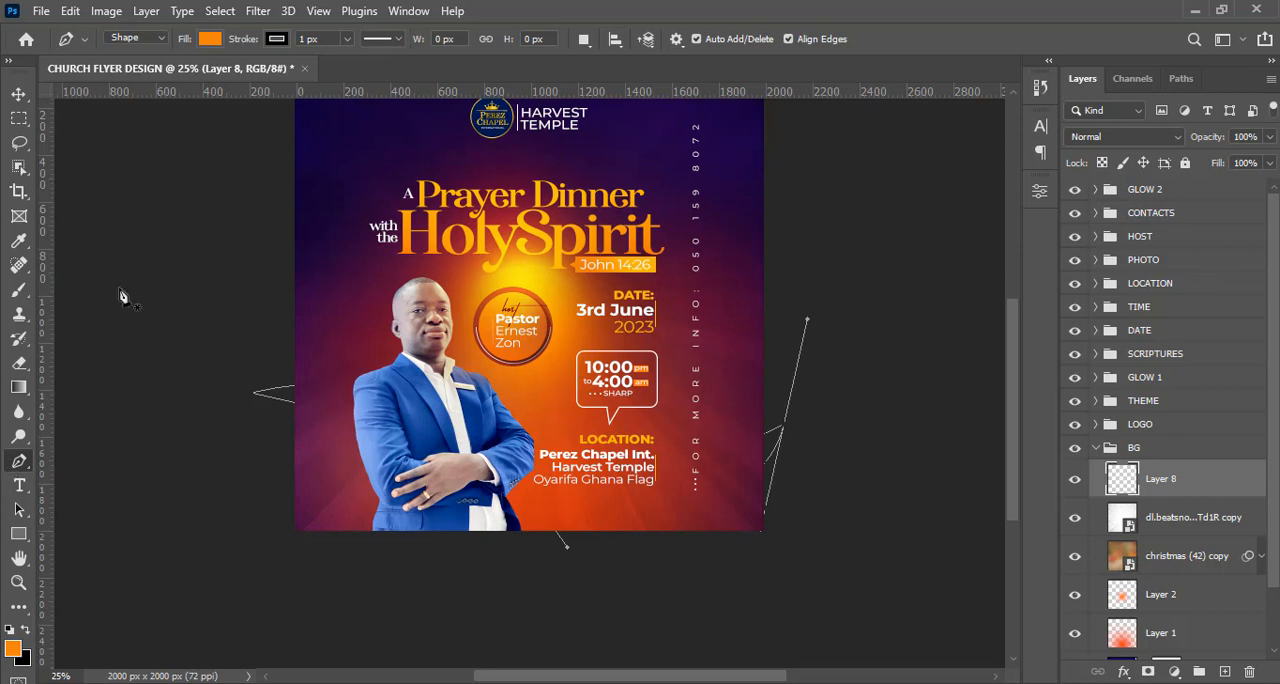
In the BG group, draw an unfilled wavy Pen curve across the flyer behind the photo and give it a 55 px stroke.
left_click(209, 39)
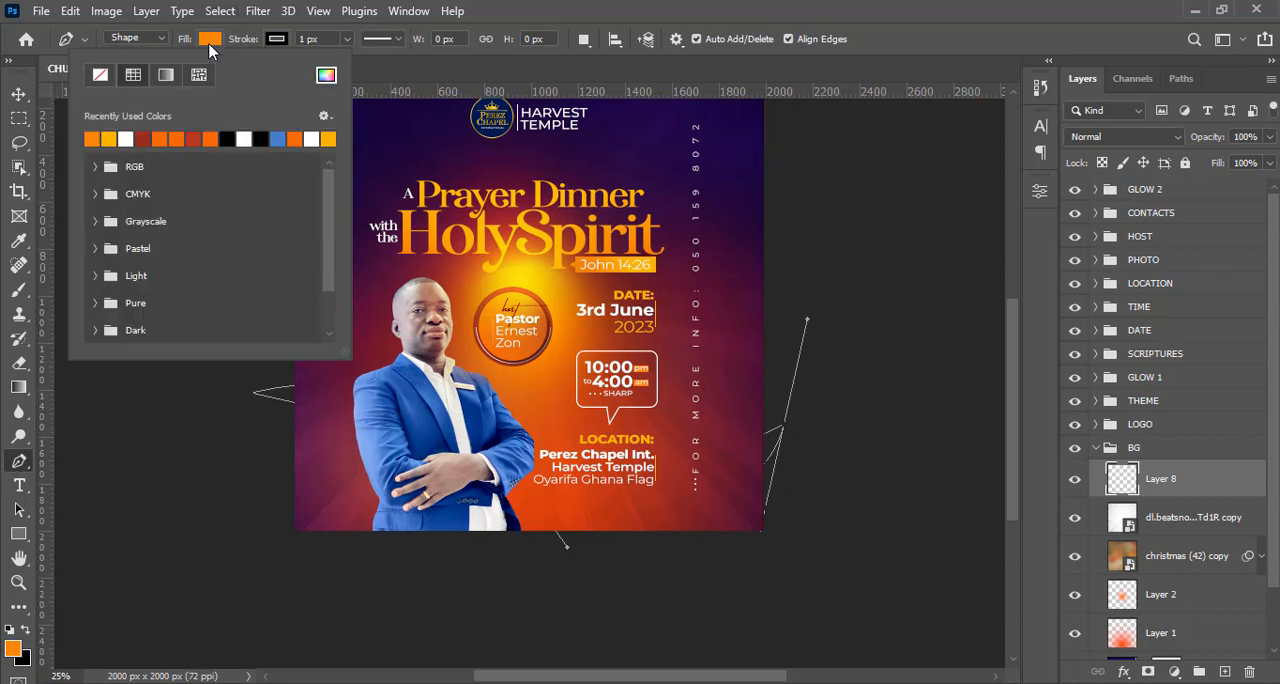
left_click(101, 78)
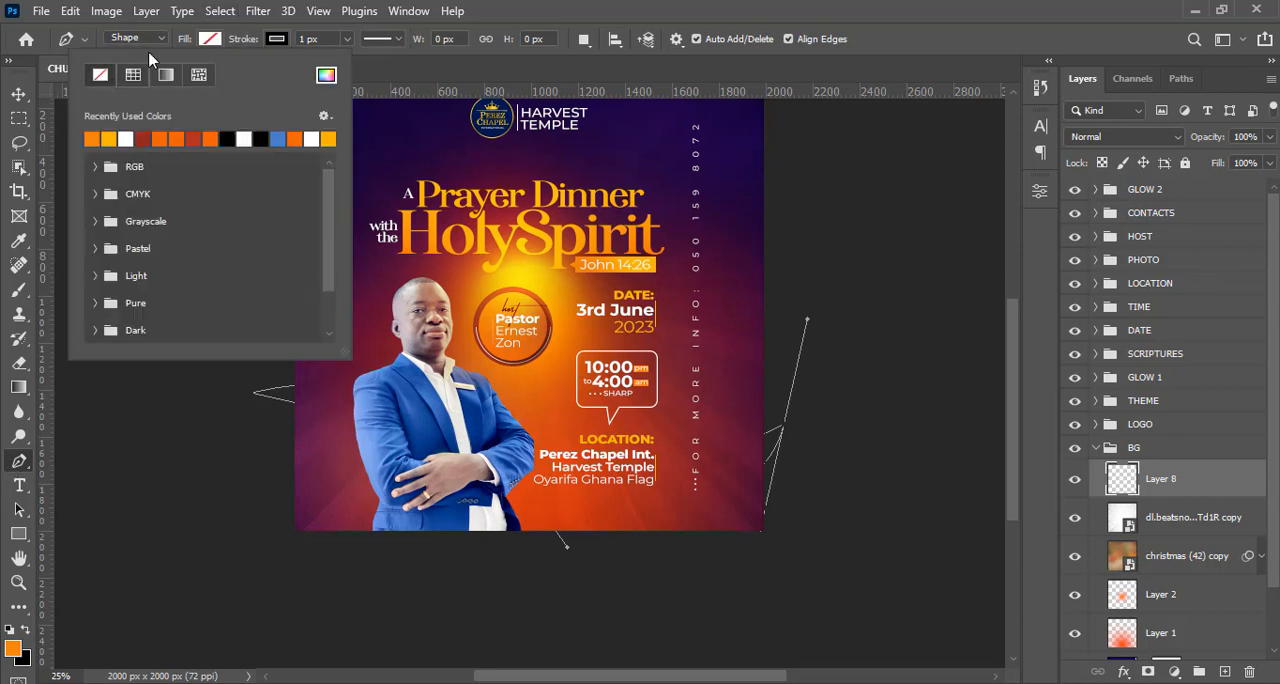
left_click(570, 9)
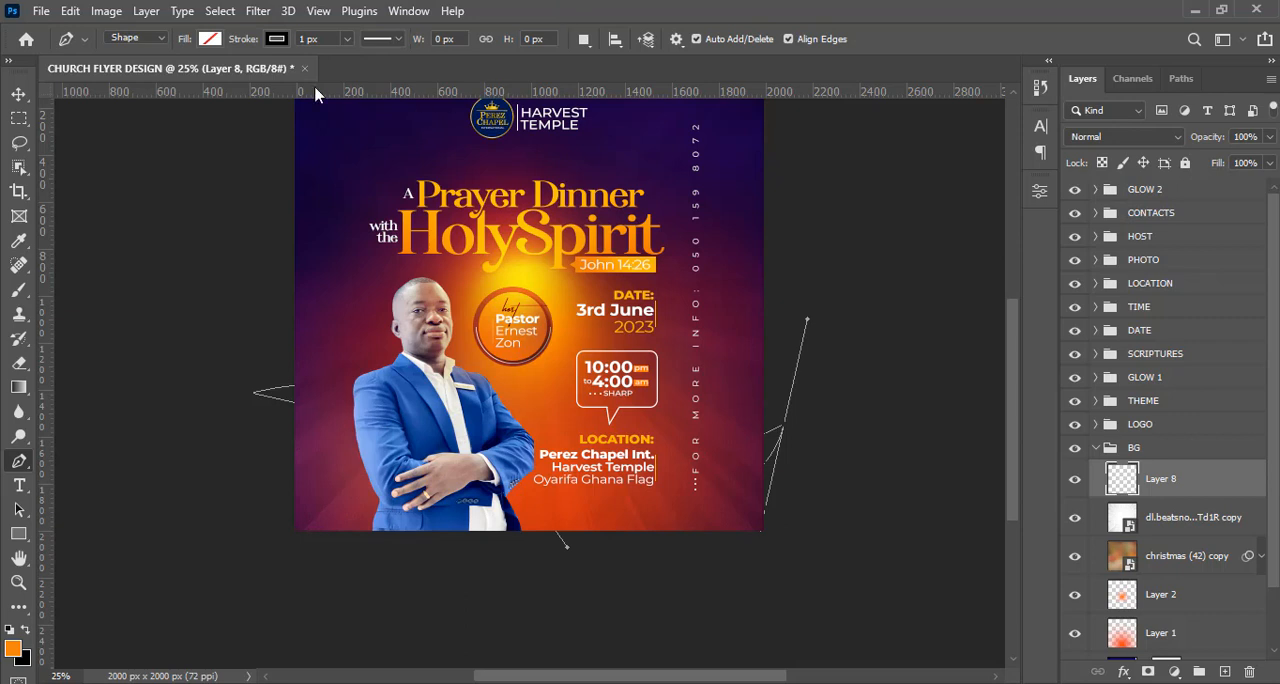
left_click(282, 350)
left_click_drag(424, 365, 494, 462)
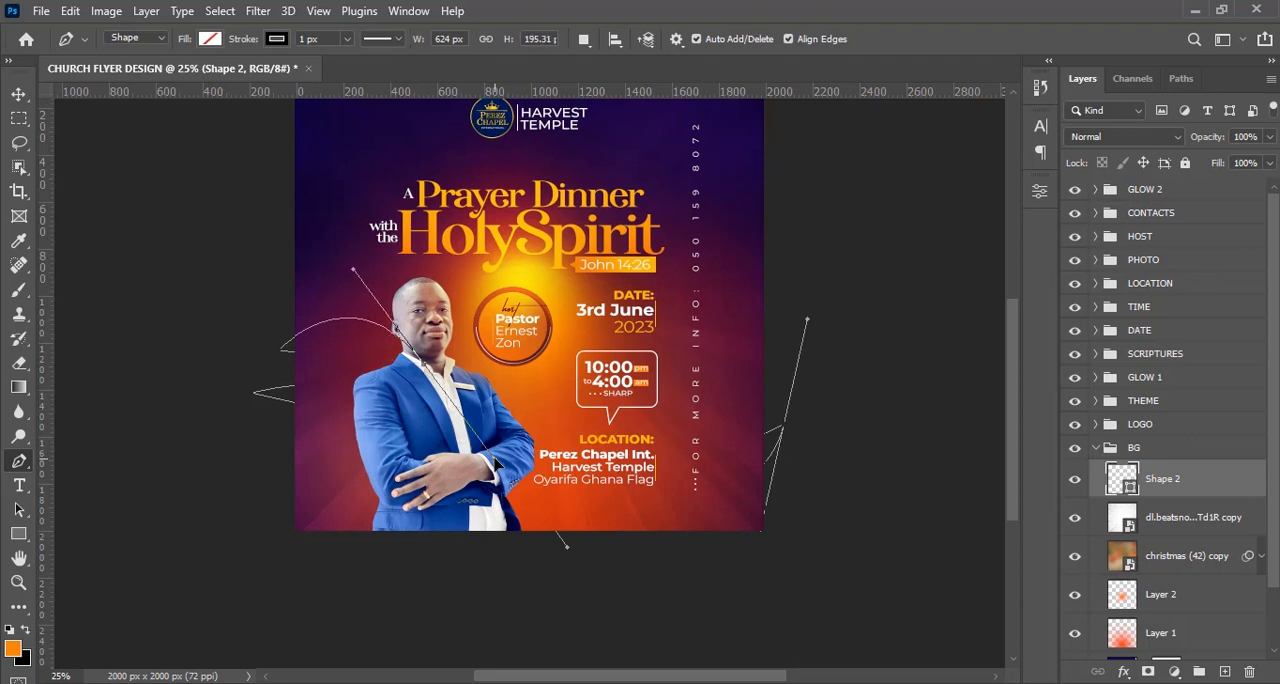
left_click_drag(682, 407, 784, 280)
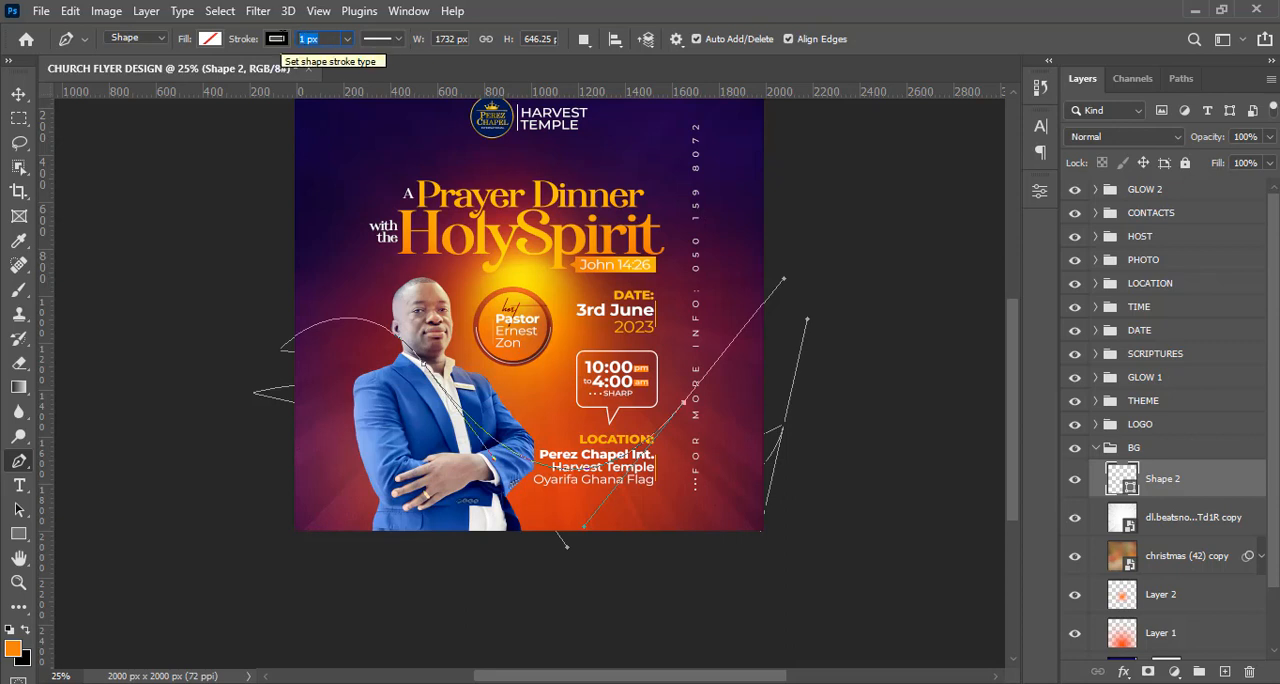
type("55")
key("Return")
key("shift")
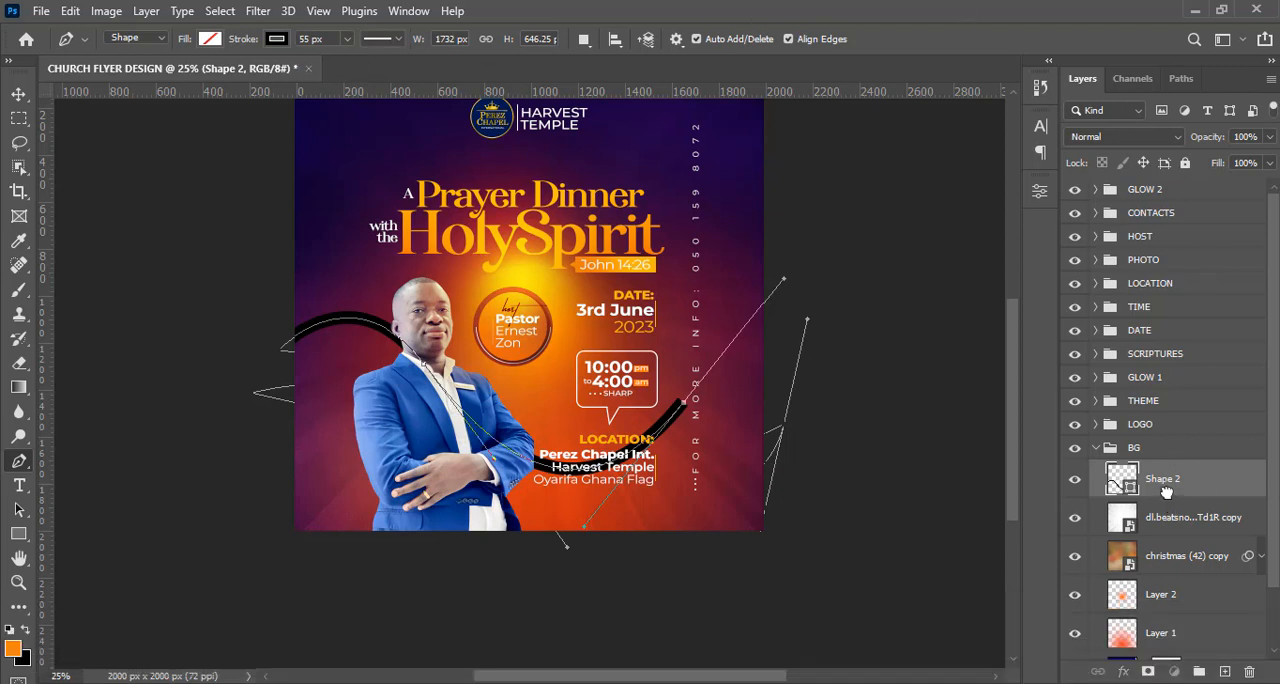
key("ctrl")
key("ctrl+shift+t")
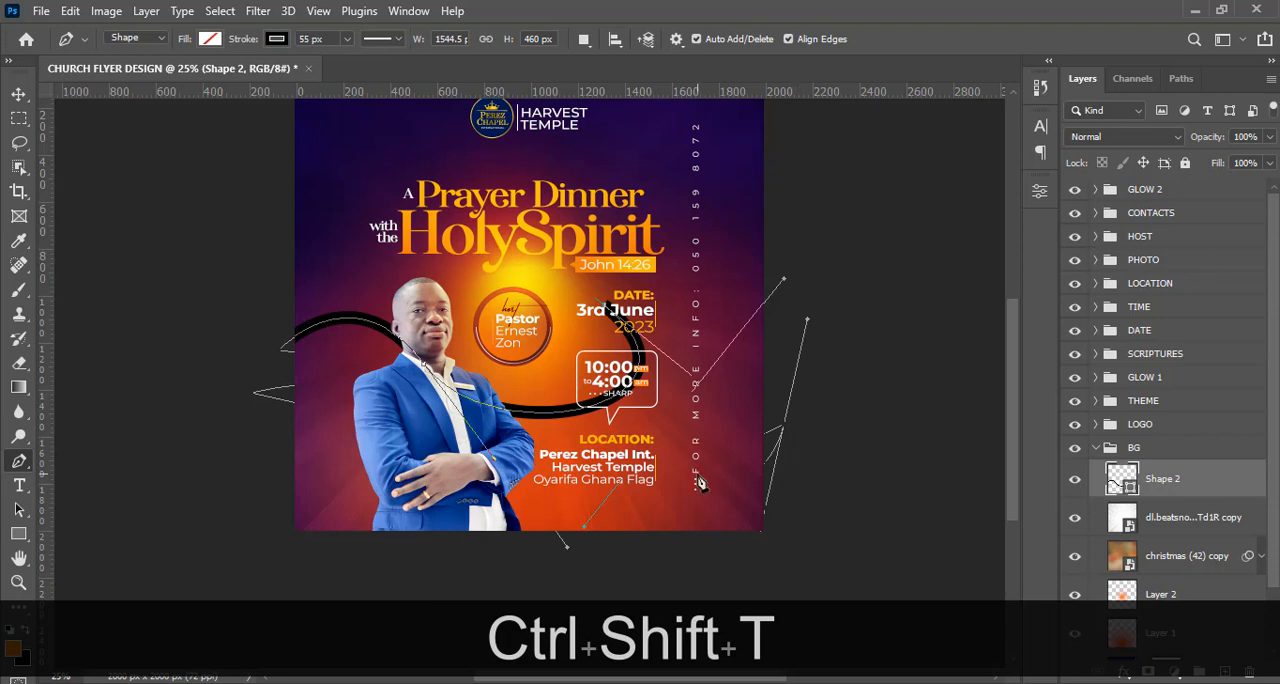
key("ctrl+z")
Scale up the curve's end segment so that it runs past the flyer's right edge.
key("ctrl+t")
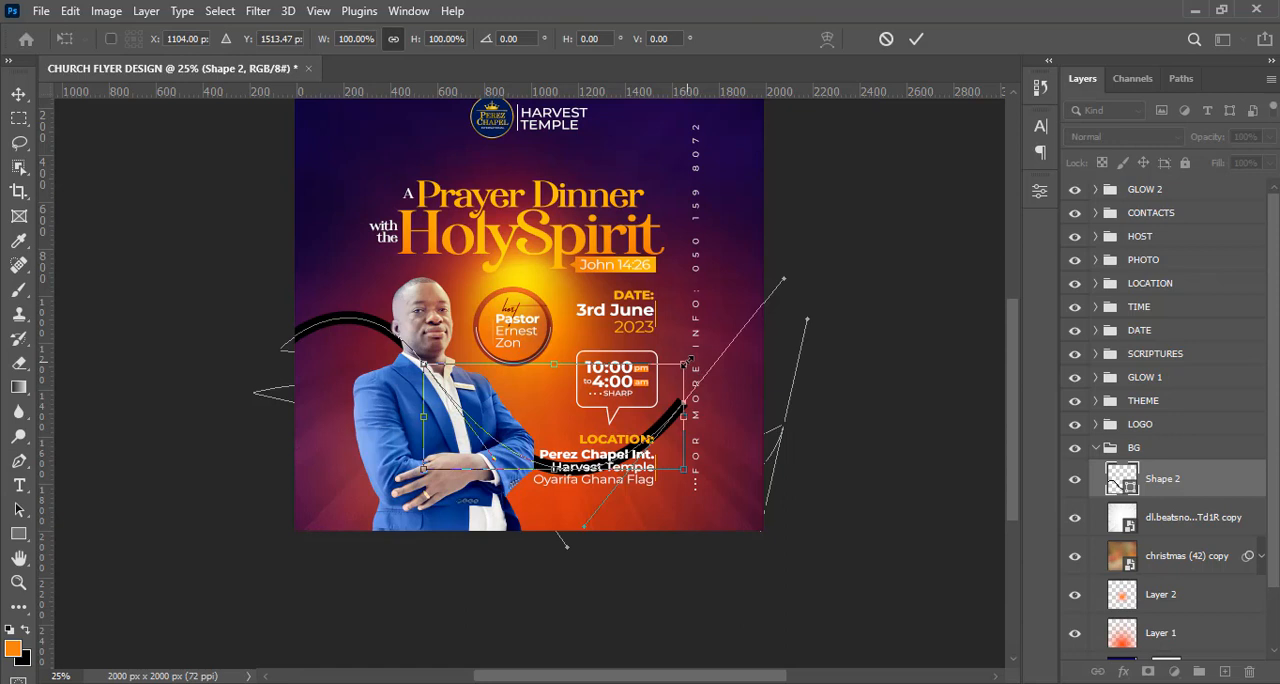
left_click_drag(685, 364, 778, 318)
key("Return")
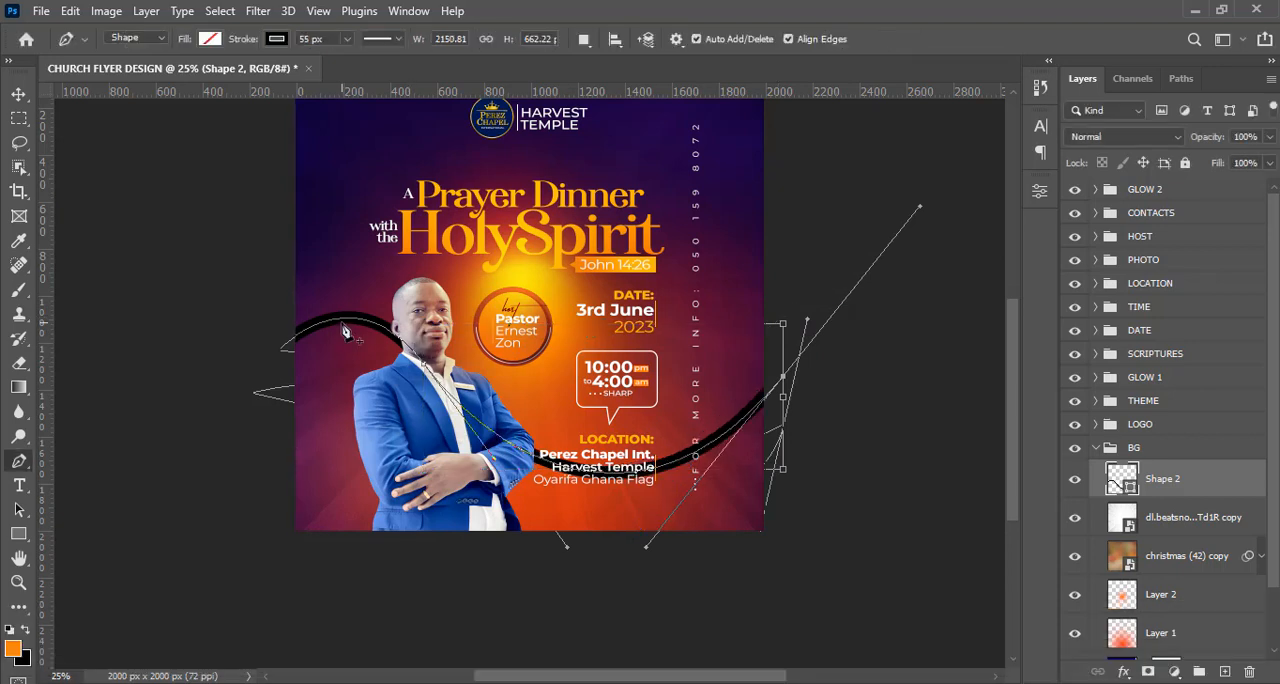
Enlarge the curve's starting segment to about 177% so that it extends well beyond the flyer's left edge.
key("ctrl+t")
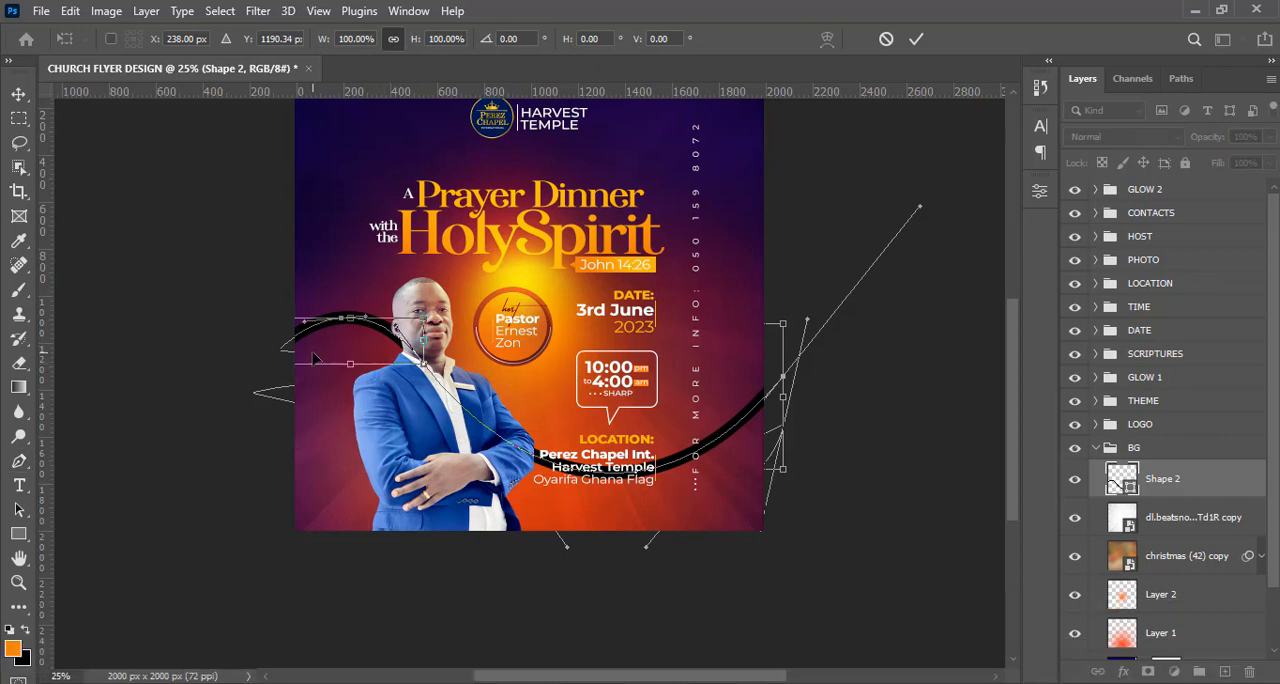
key("ctrl+minus")
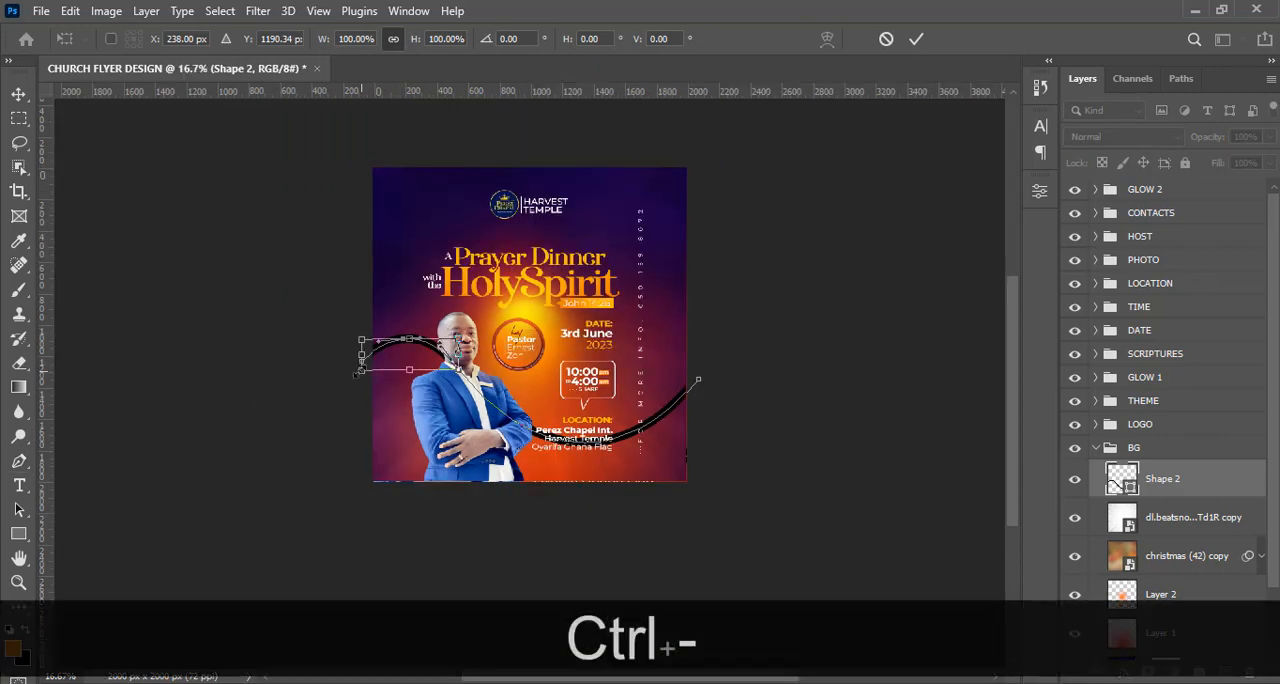
left_click_drag(348, 377, 307, 408)
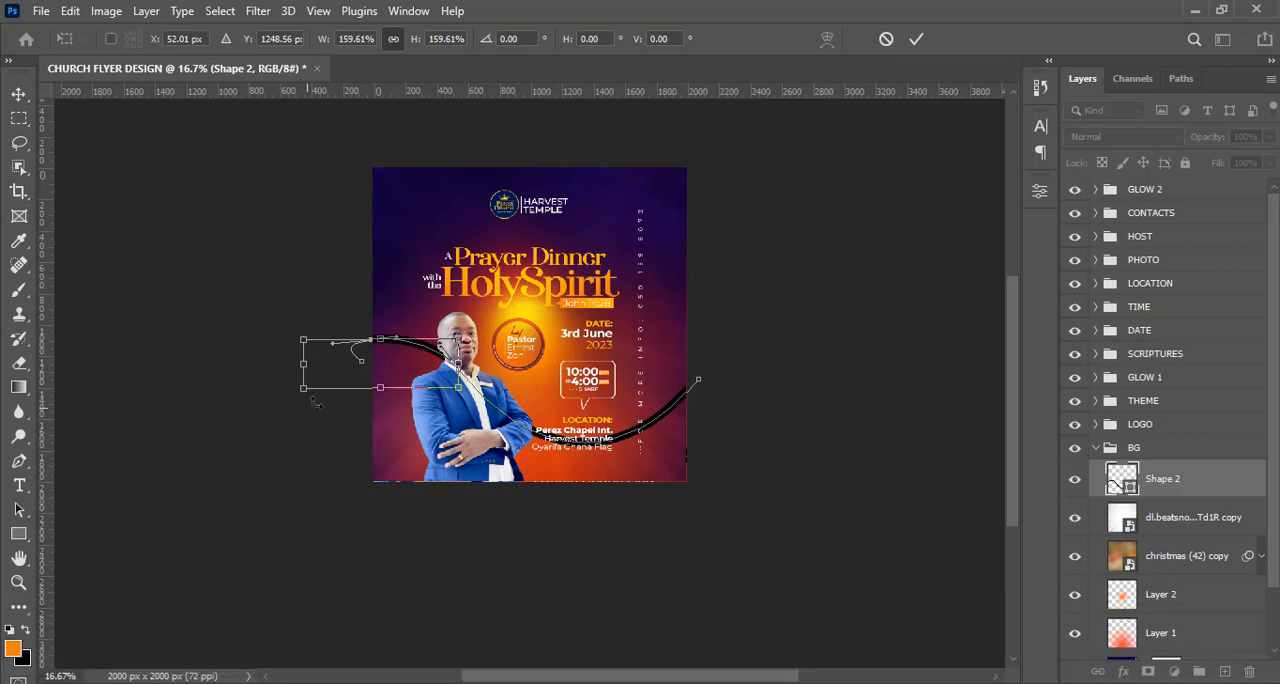
left_click_drag(374, 337, 374, 332)
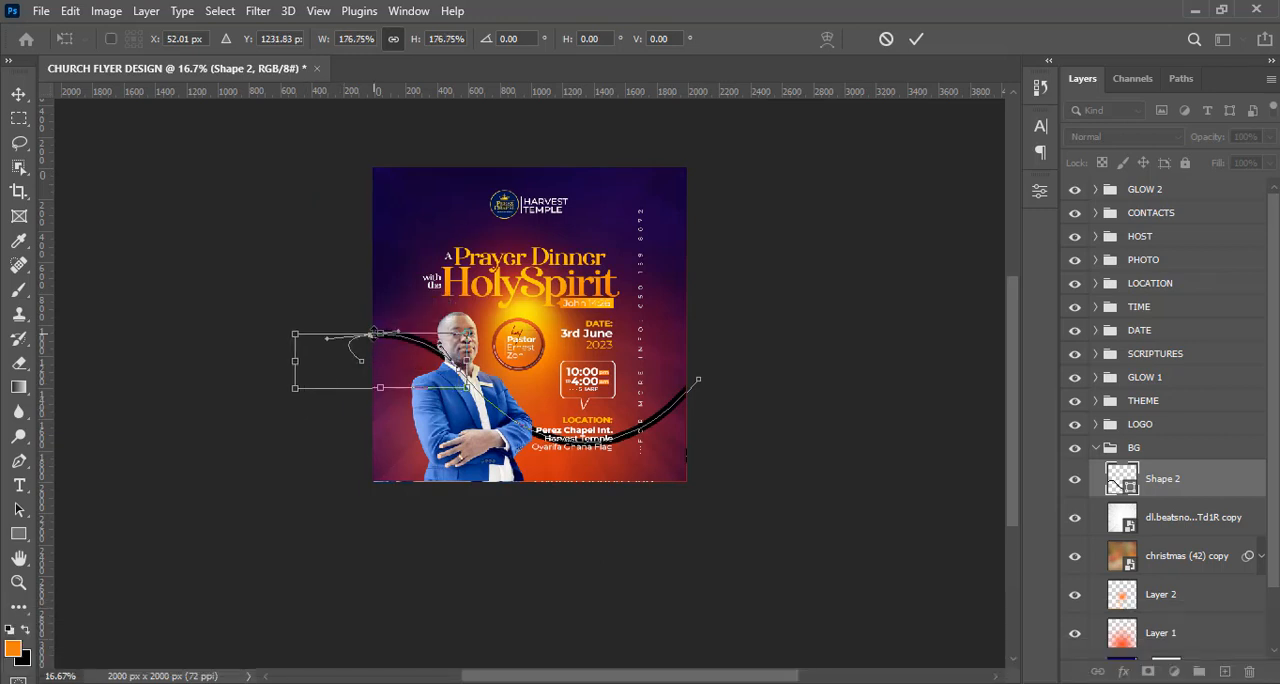
key("Return")
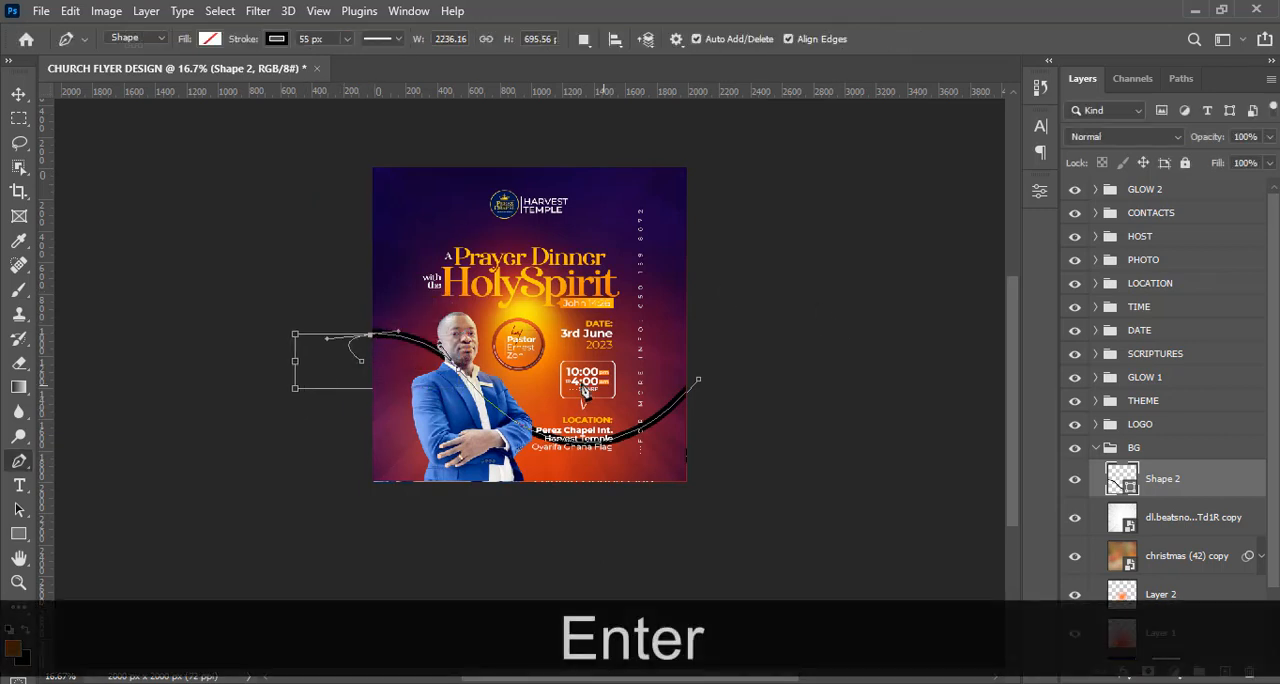
Move the curve lower on the flyer so that its dip reaches the flyer's bottom edge.
key("v")
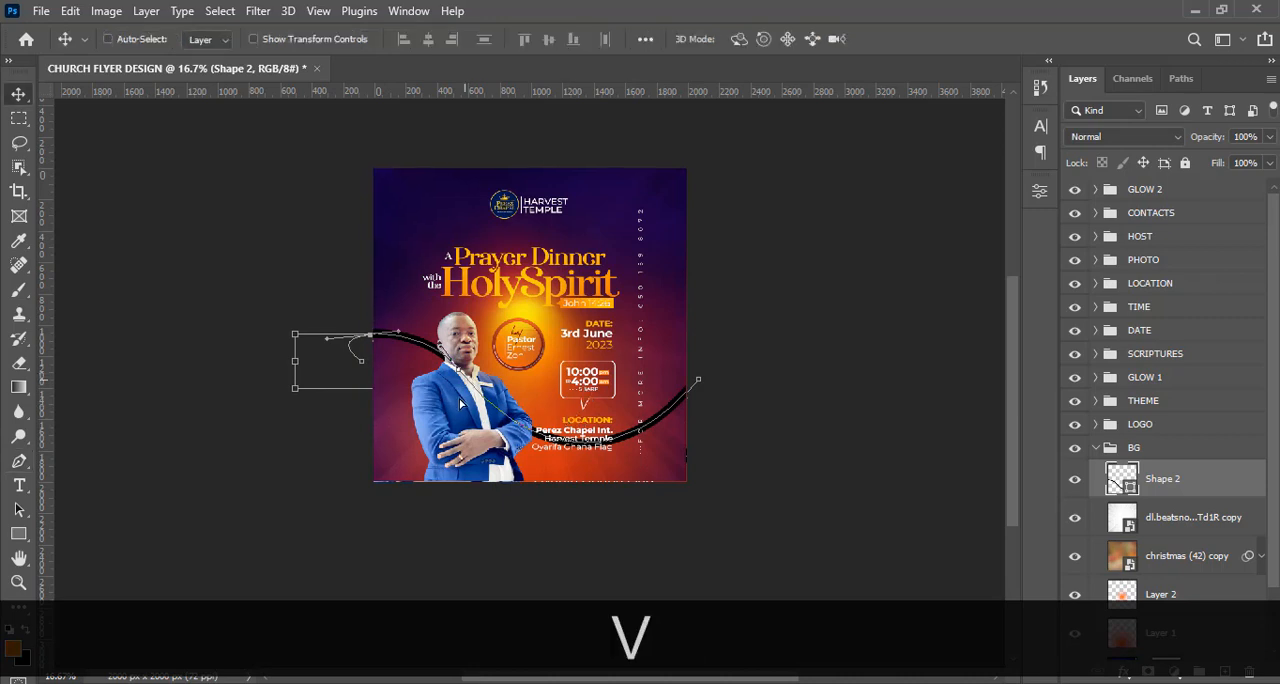
left_click_drag(452, 374, 477, 424)
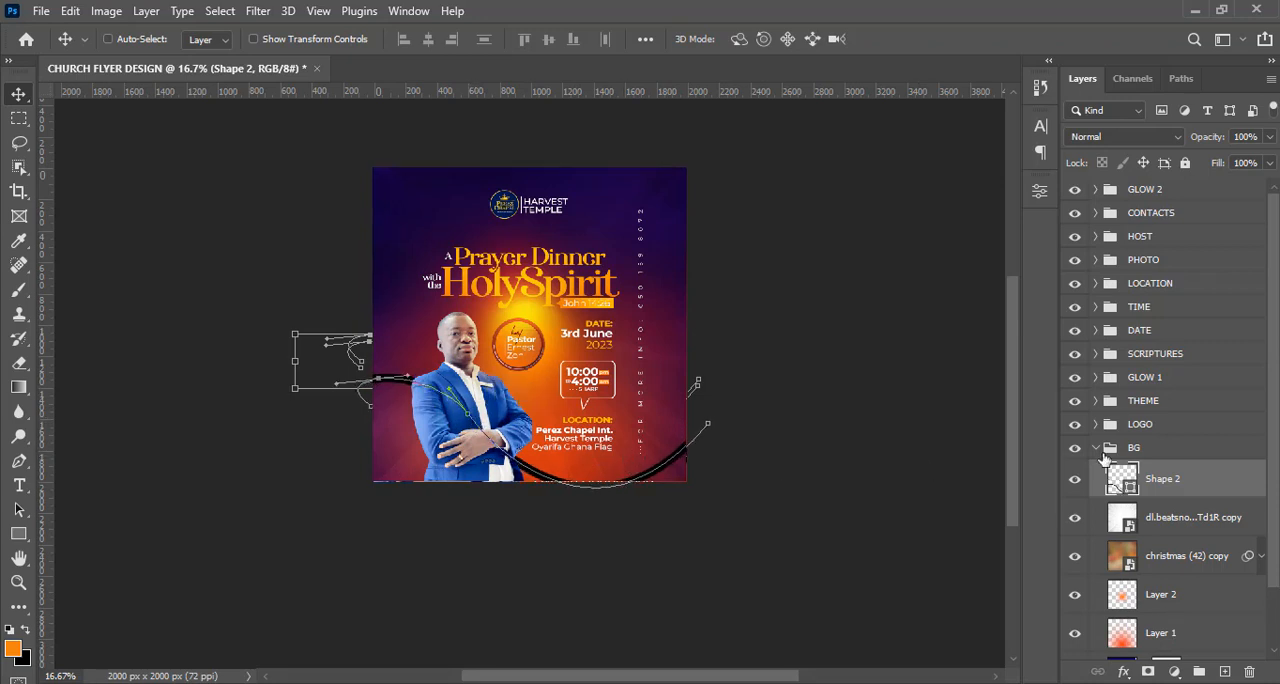
Try to recolour the black curve by setting its shape layer's solid colour to the title's golden yellow, fbb600.
double_click(1121, 481)
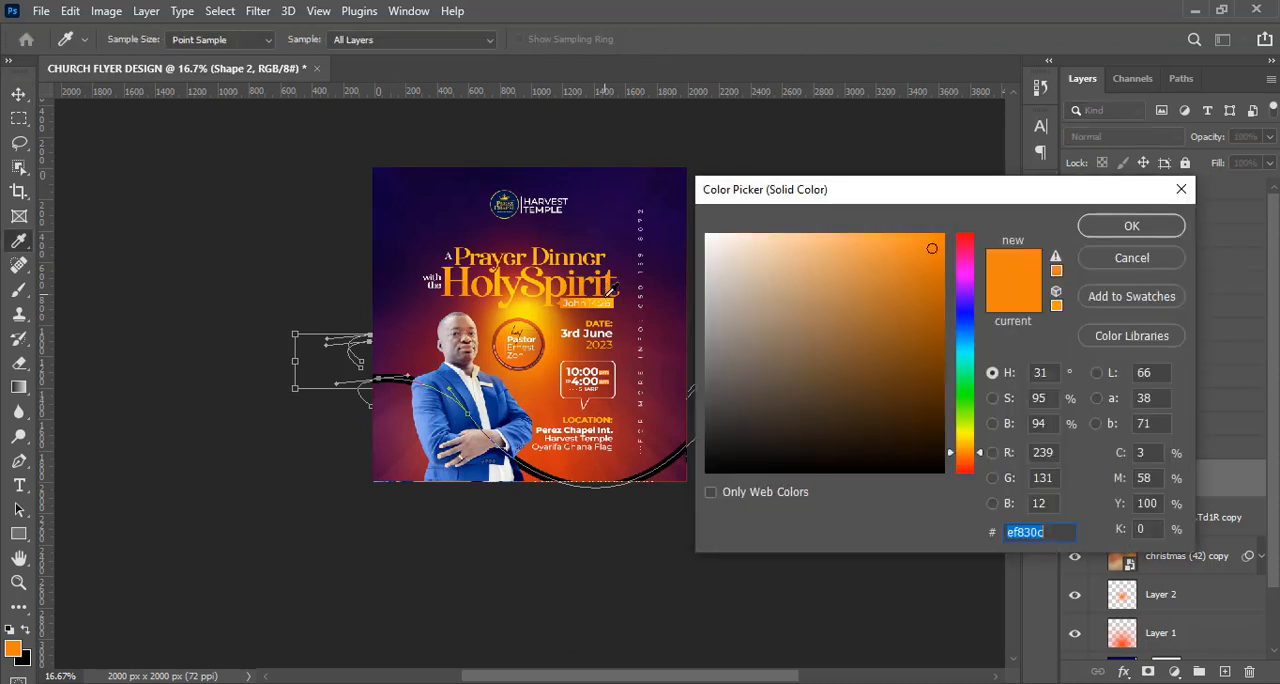
left_click(613, 295)
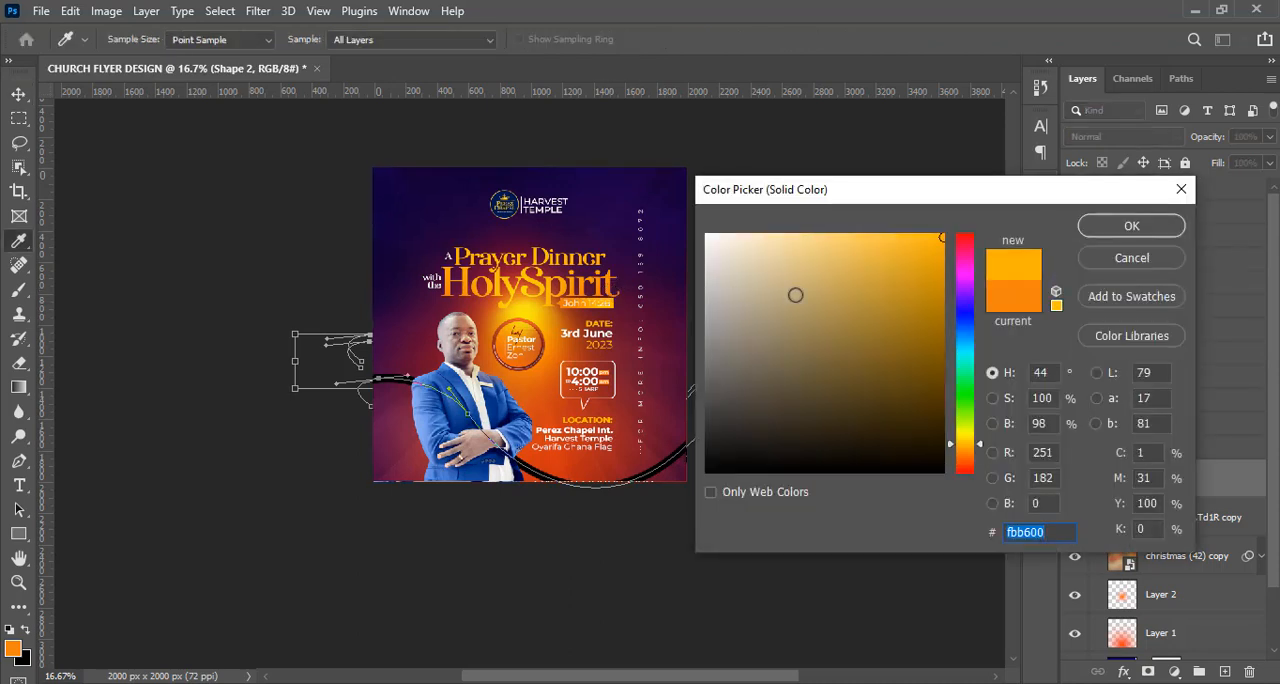
left_click(1102, 228)
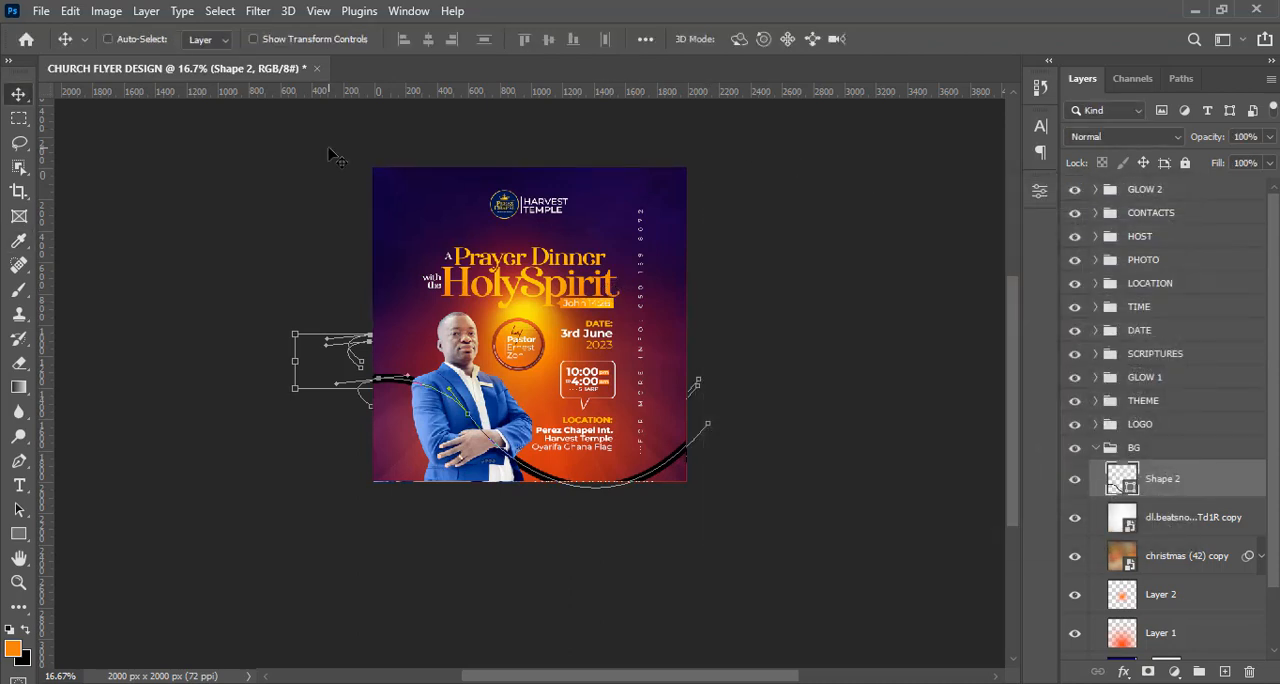
Set the curve's stroke colour to golden yellow fbb600, sampled from the HolySpirit title.
left_click(17, 538)
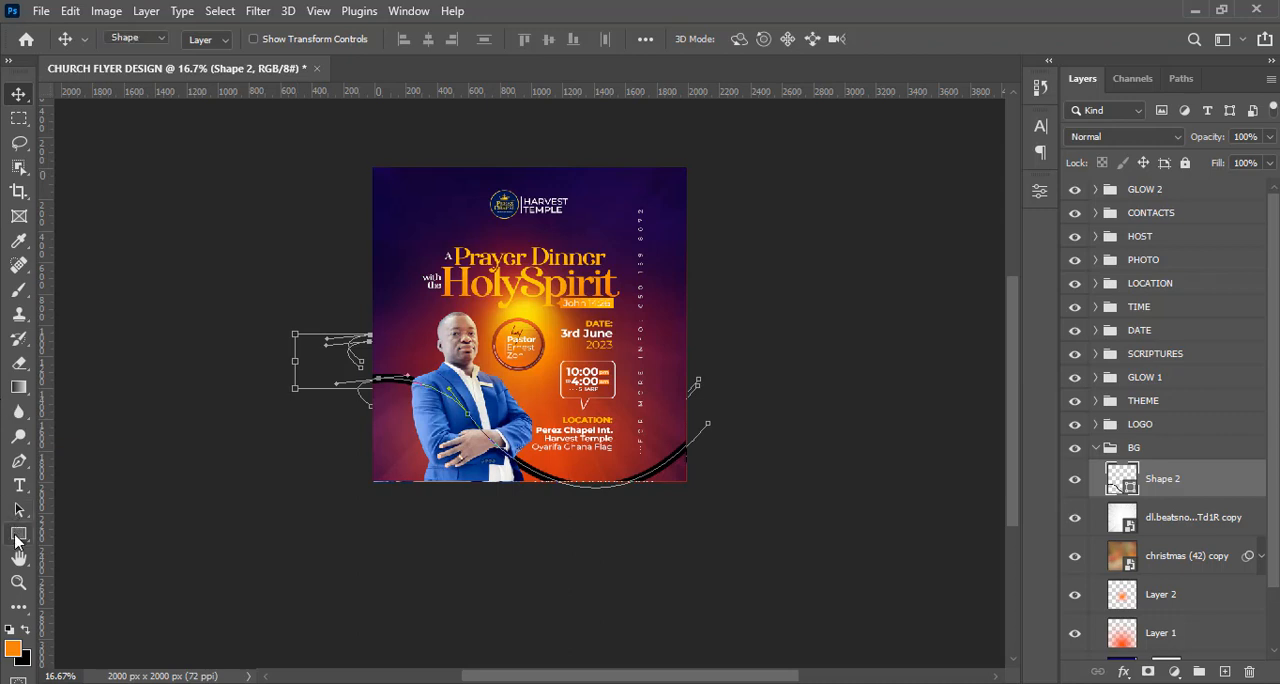
left_click(275, 41)
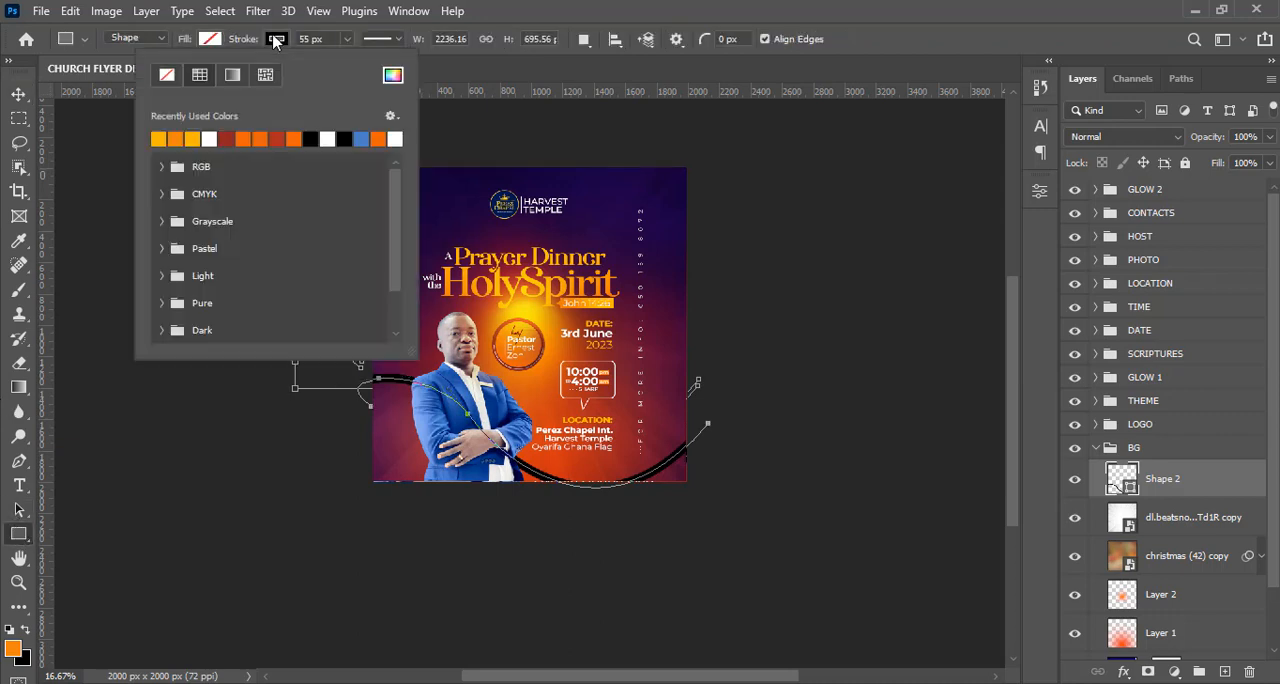
left_click(392, 77)
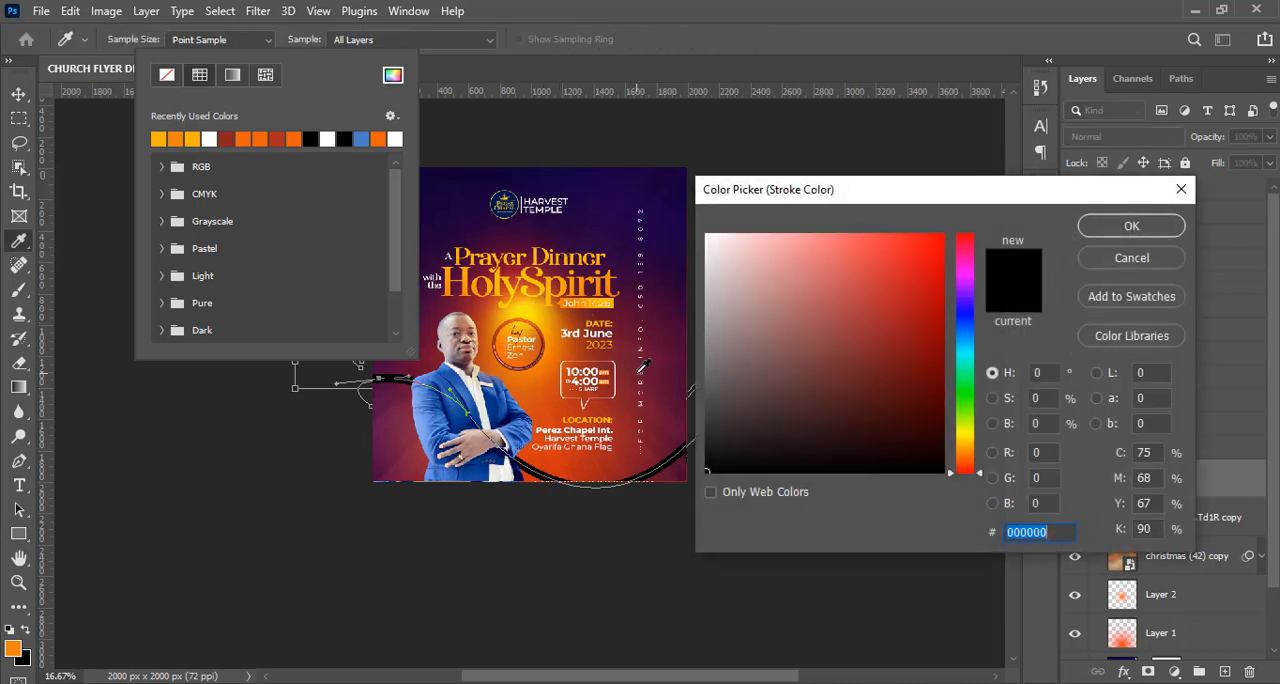
left_click(617, 291)
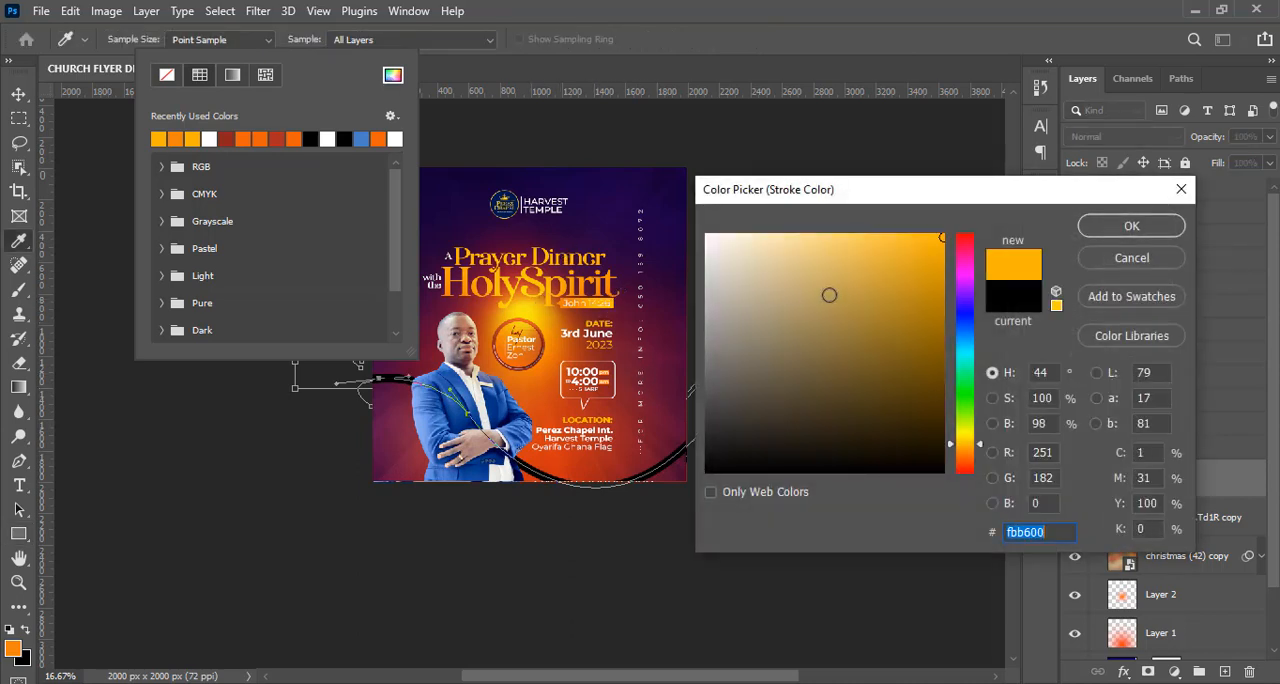
left_click(1107, 228)
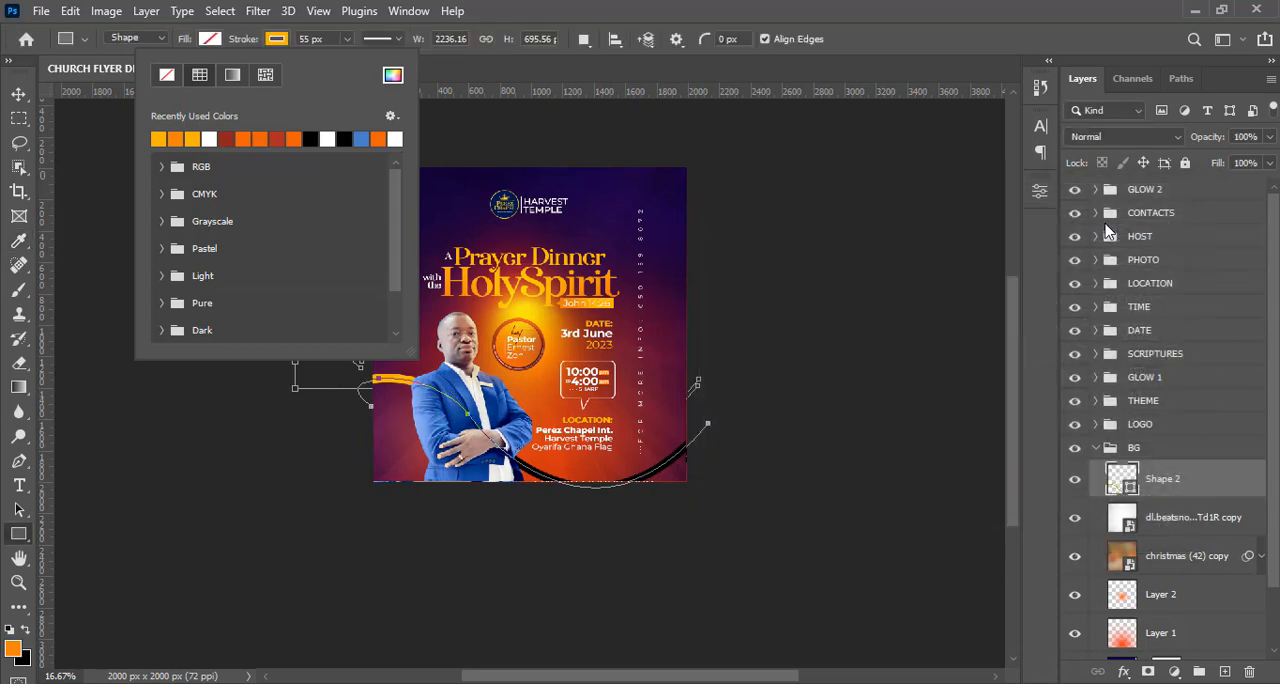
left_click(1110, 232)
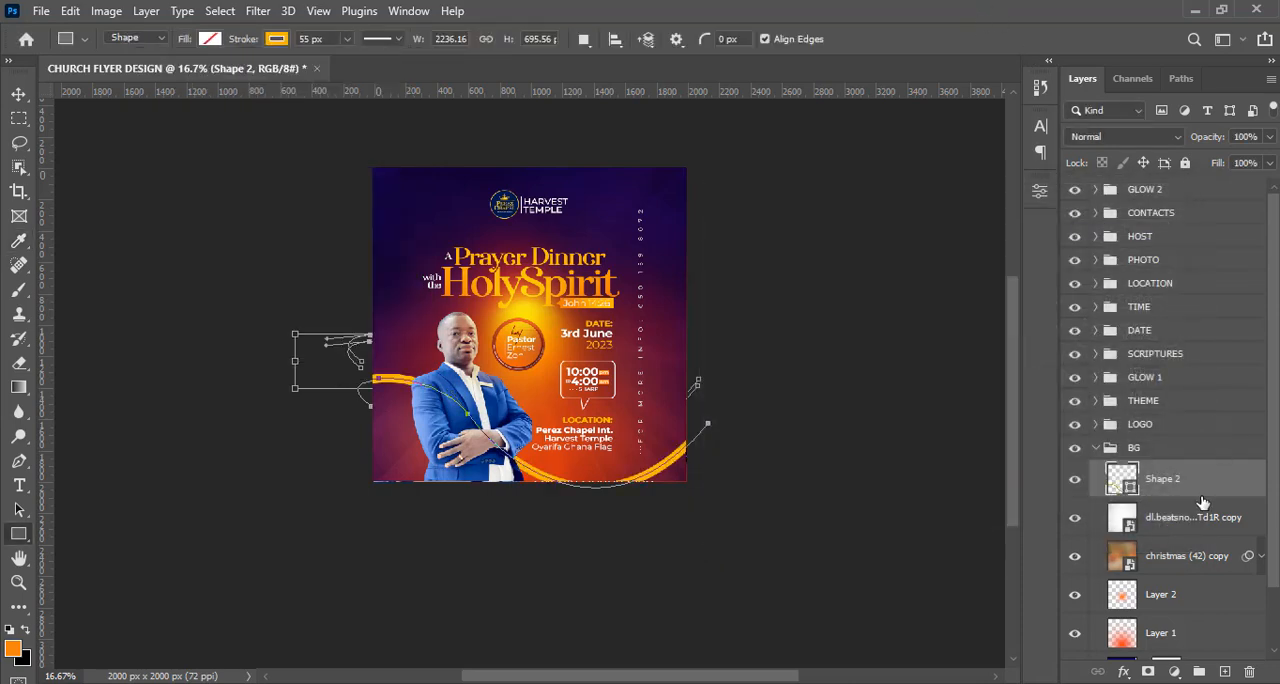
Convert the Shape 2 curve to a smart object and place a duplicate of it across the flyer's top-right corner.
key("v")
right_click(1152, 484)
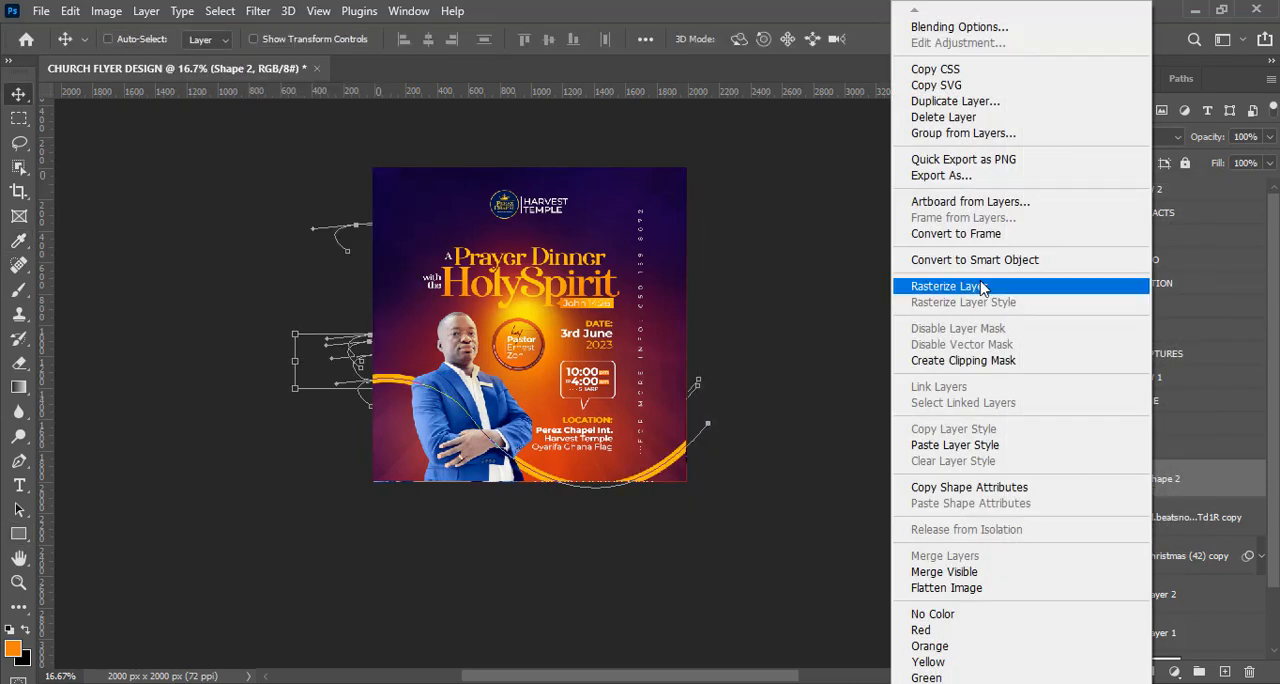
left_click(975, 259)
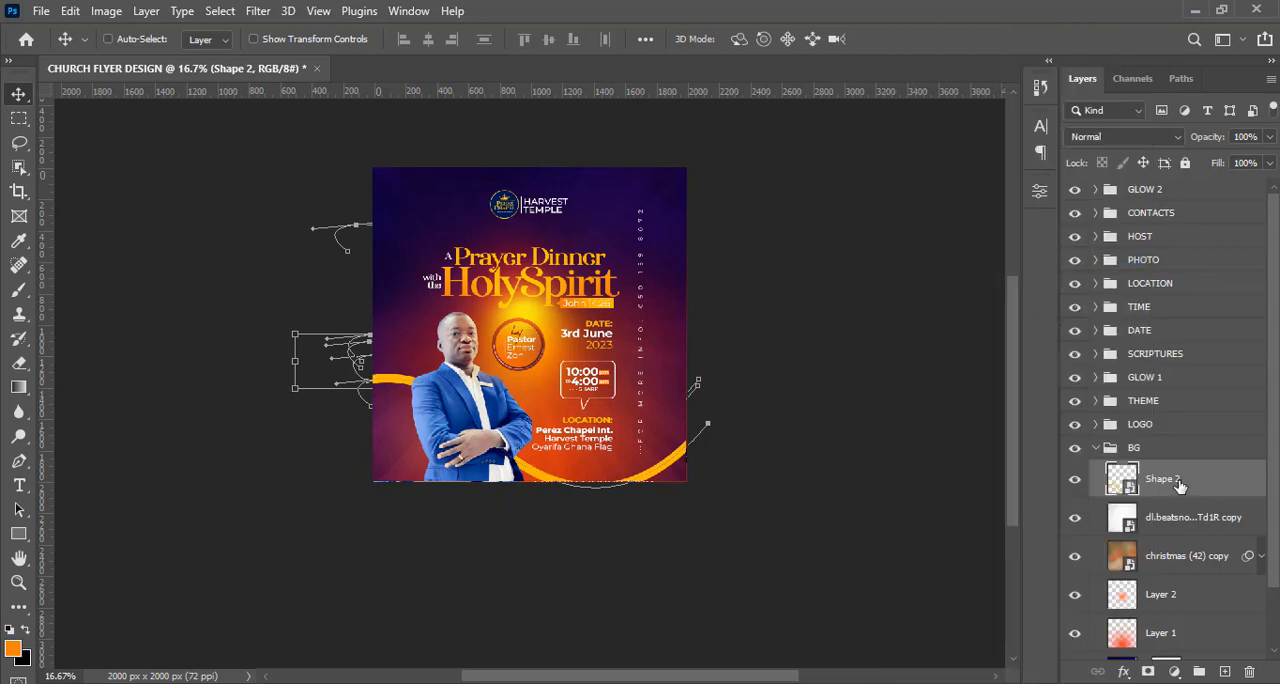
key("ctrl+j")
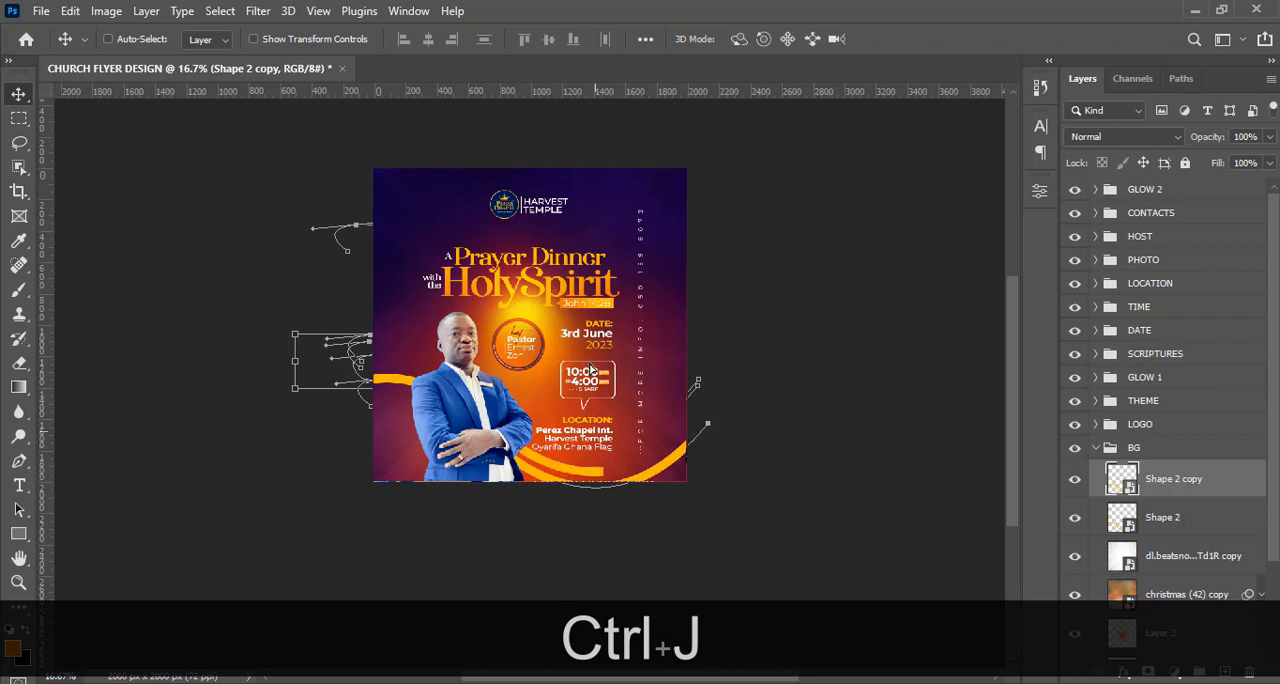
left_click_drag(590, 370, 624, 151)
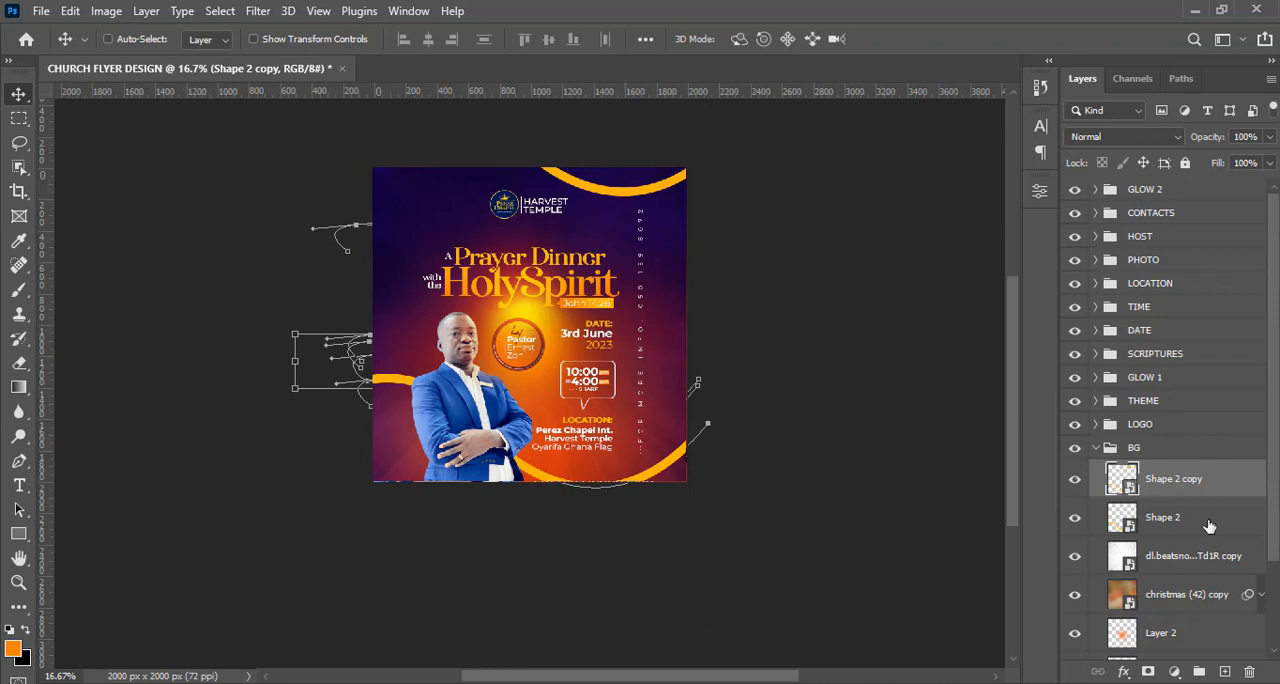
Give the duplicated curve a Color Overlay in blue 0066fb at 100% opacity.
double_click(1246, 472)
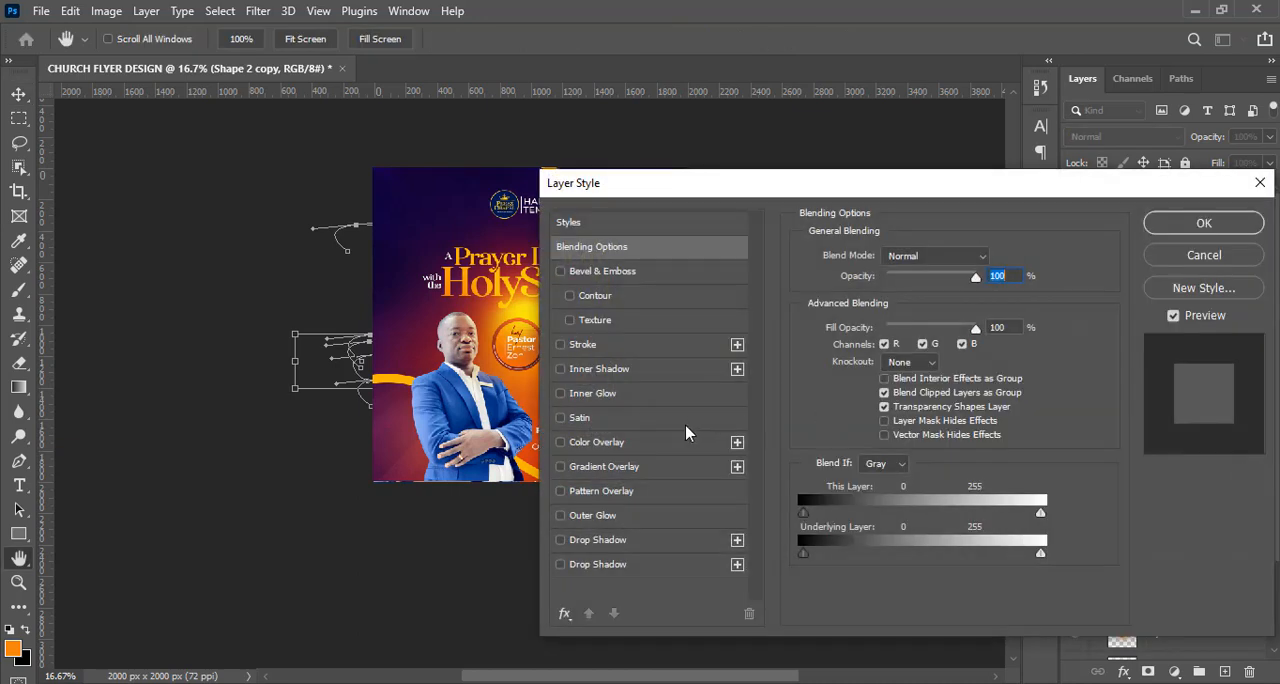
left_click(625, 442)
left_click_drag(812, 191, 1058, 165)
left_click(1237, 232)
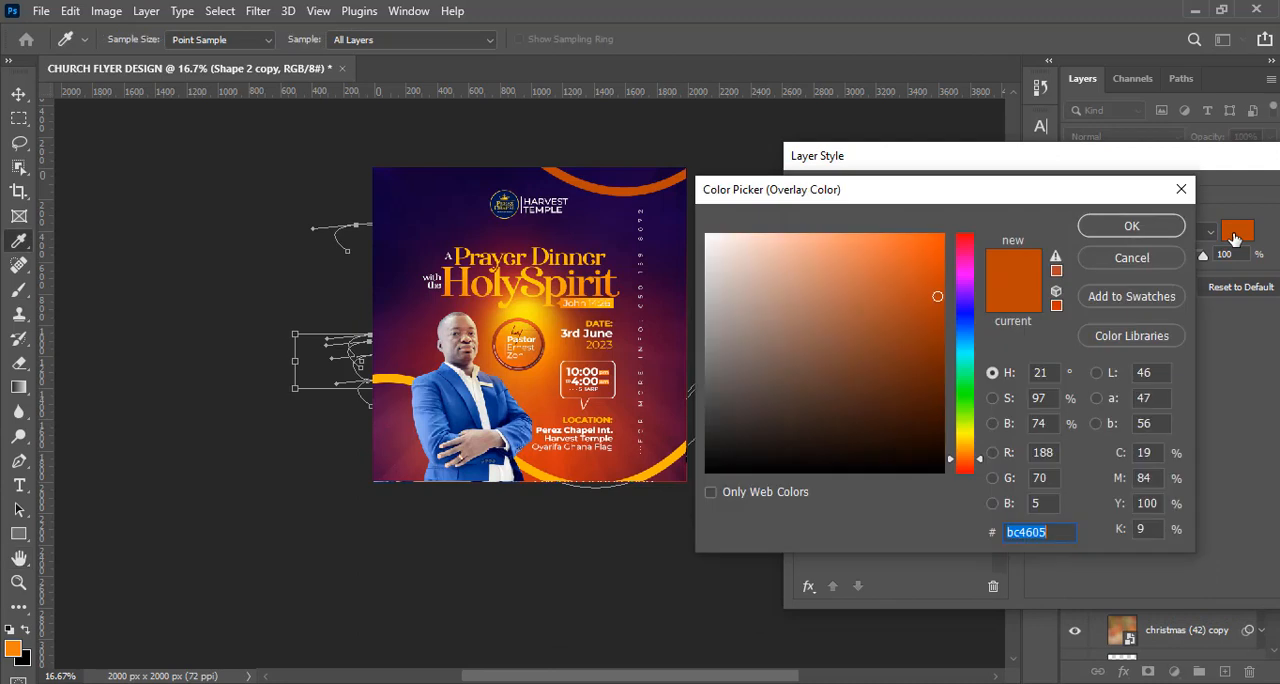
type("0")
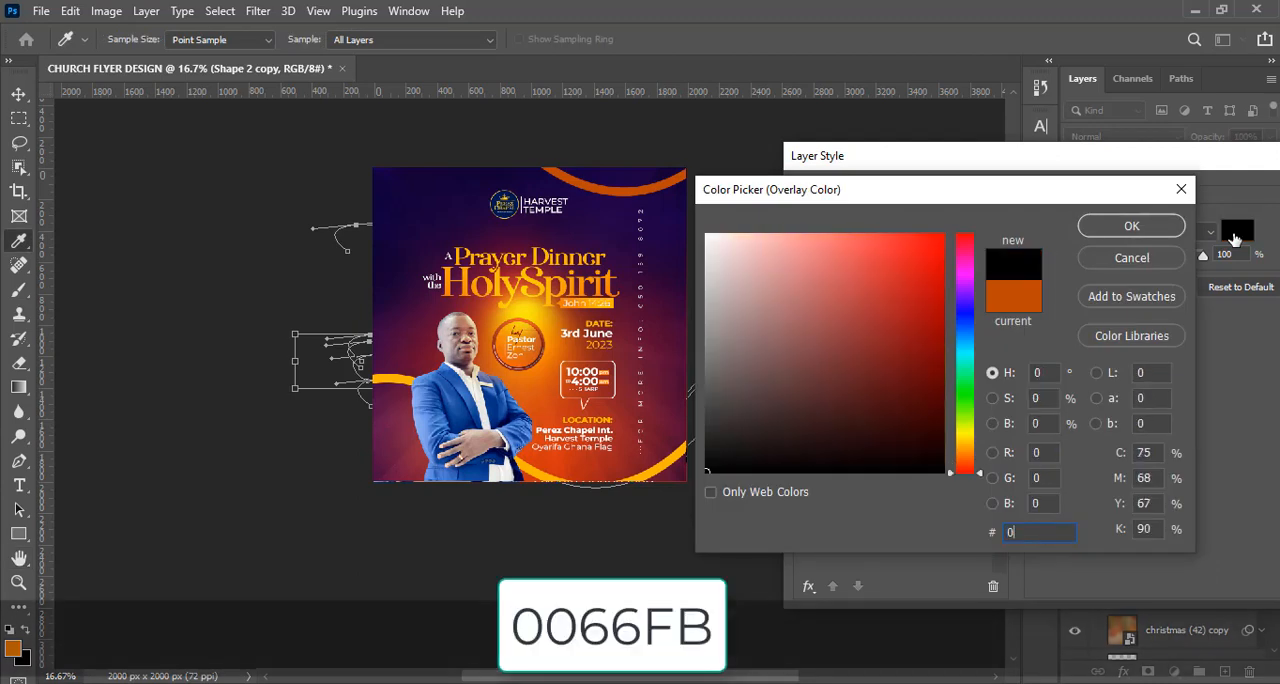
type("066")
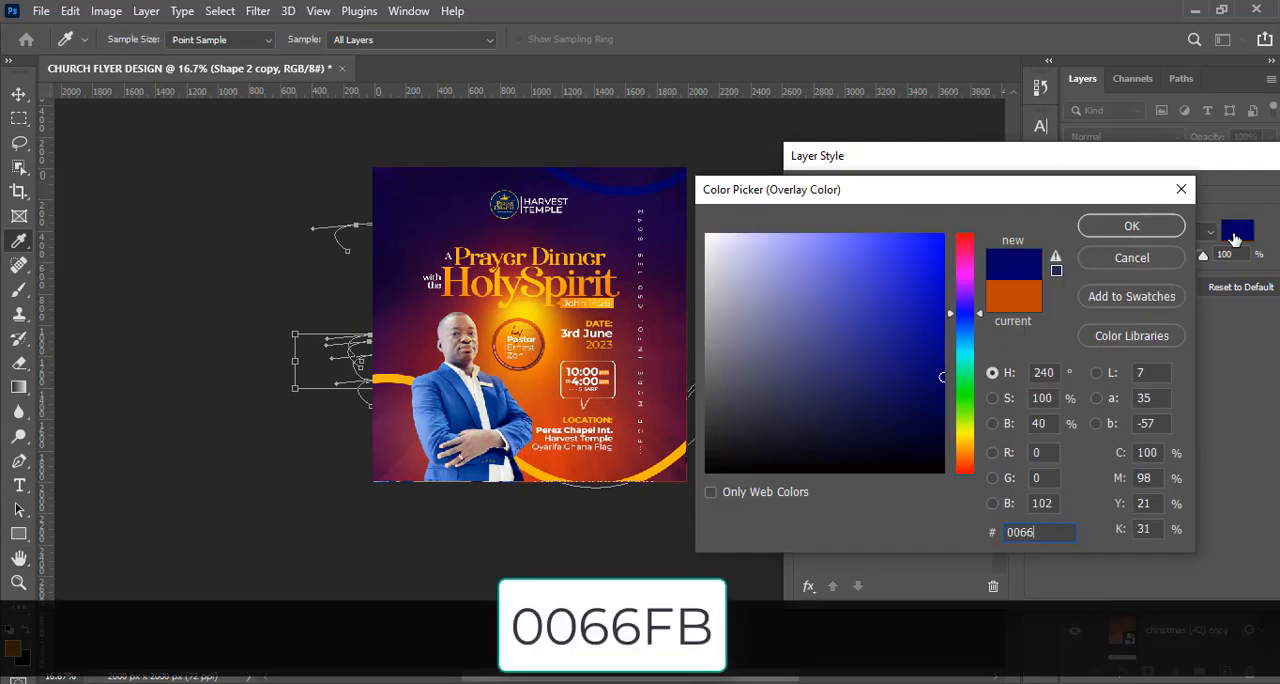
type("fb")
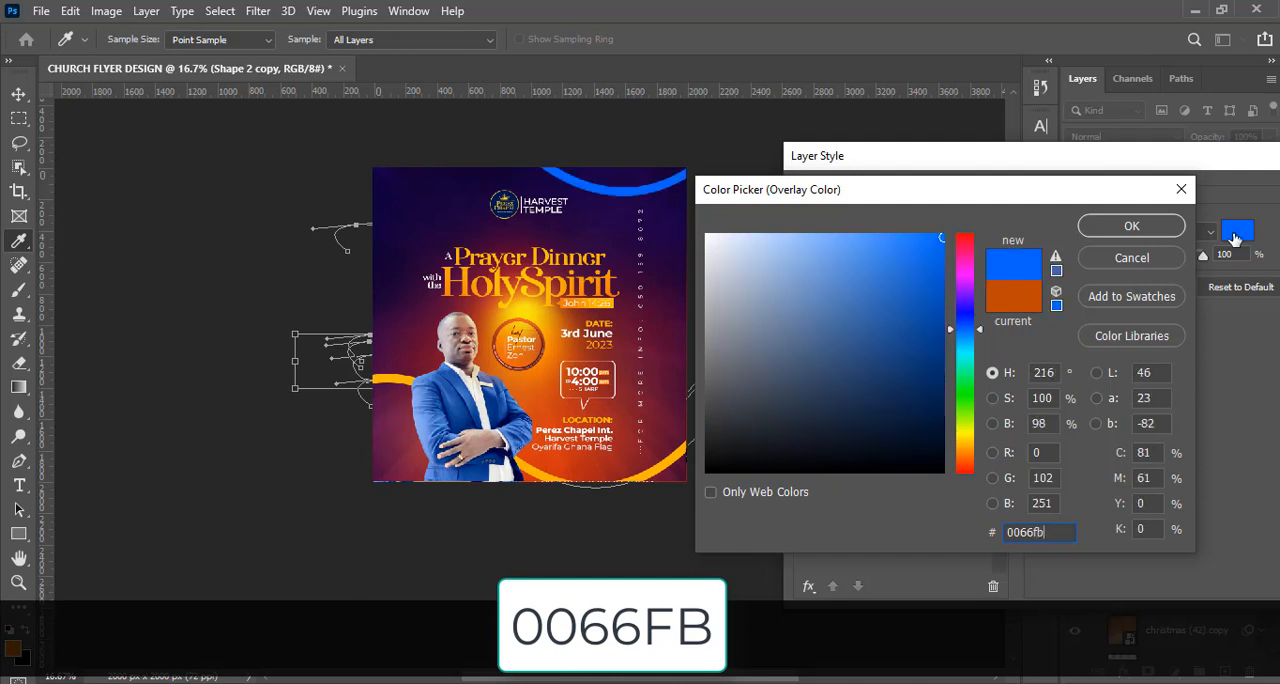
left_click(1135, 227)
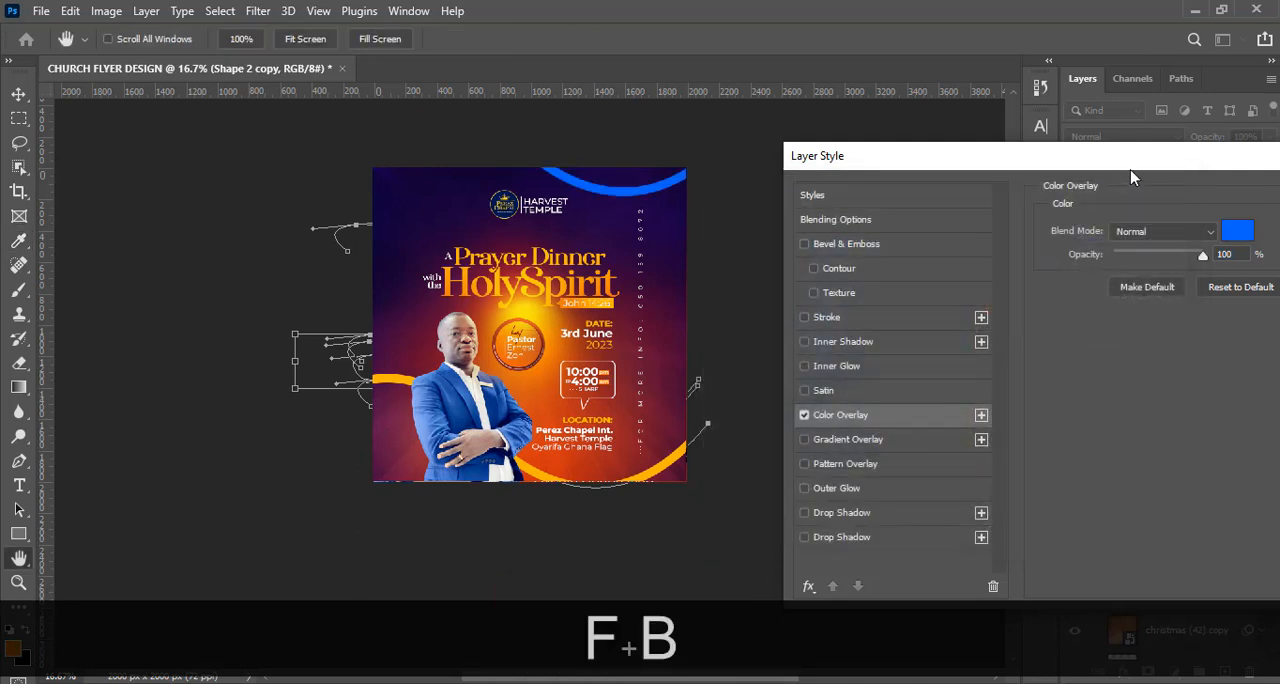
left_click_drag(1128, 167, 887, 186)
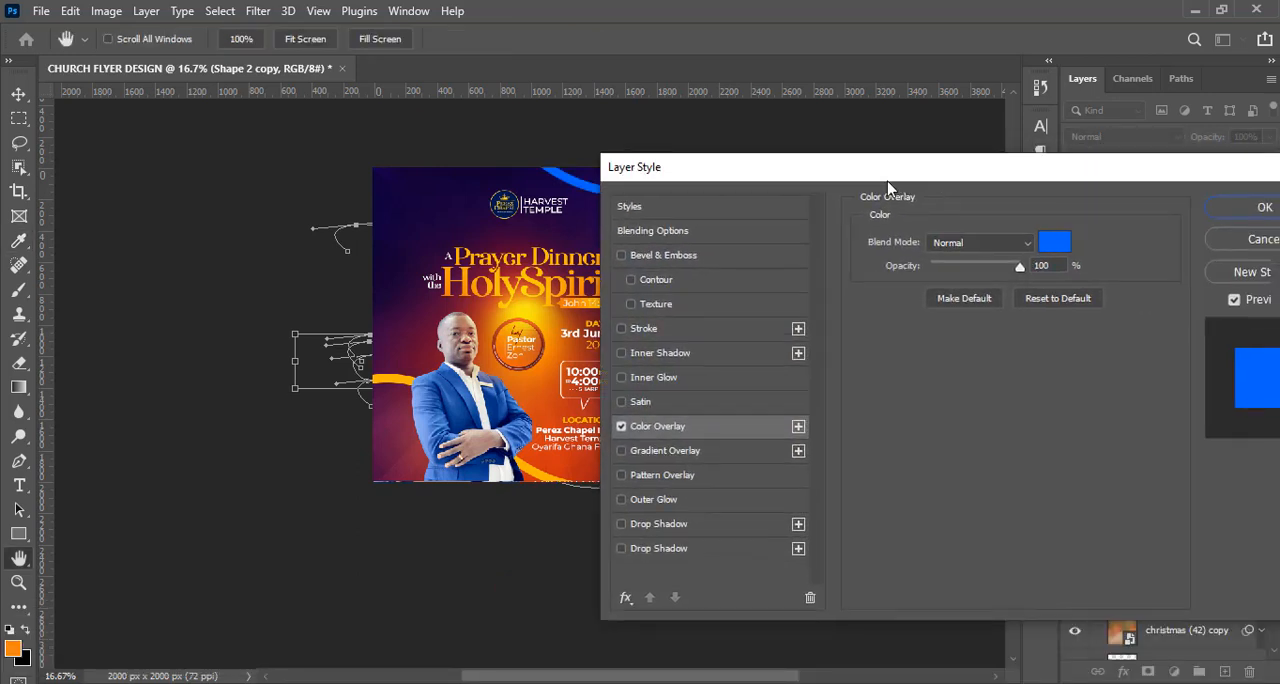
left_click(1193, 216)
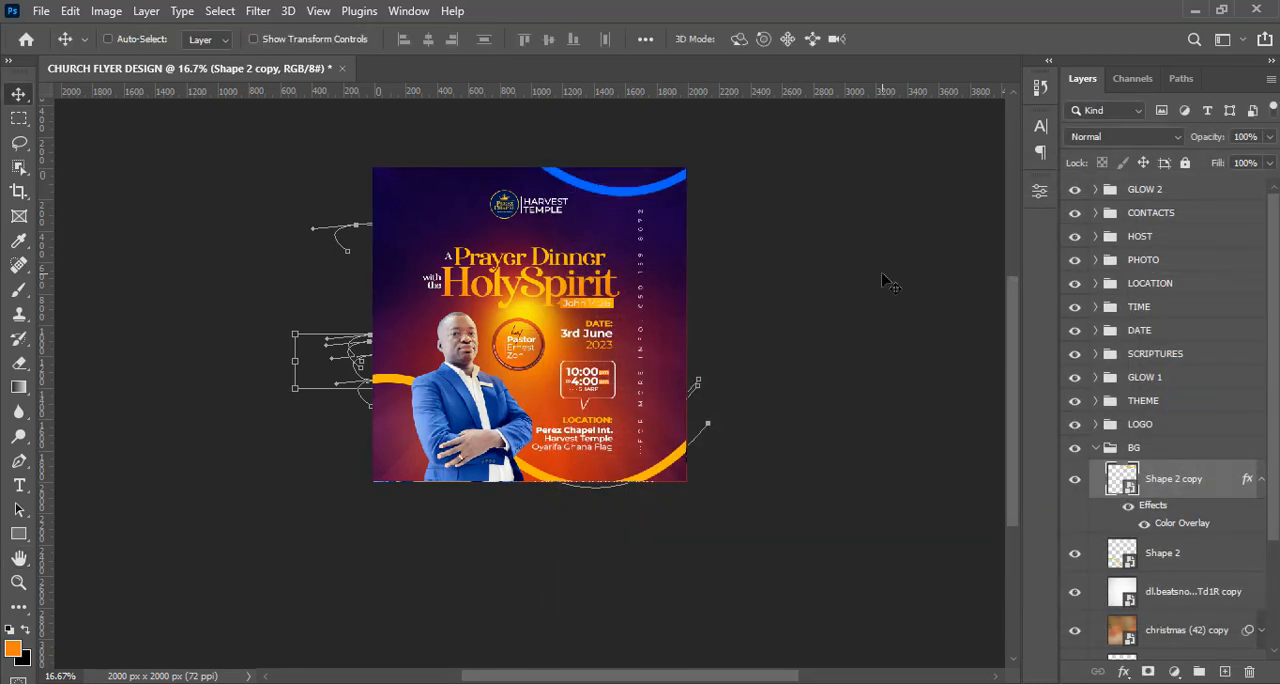
Hide the path outlines shown around the flyer.
key("ctrl+h")
key("ctrl+h")
key("ctrl+=")
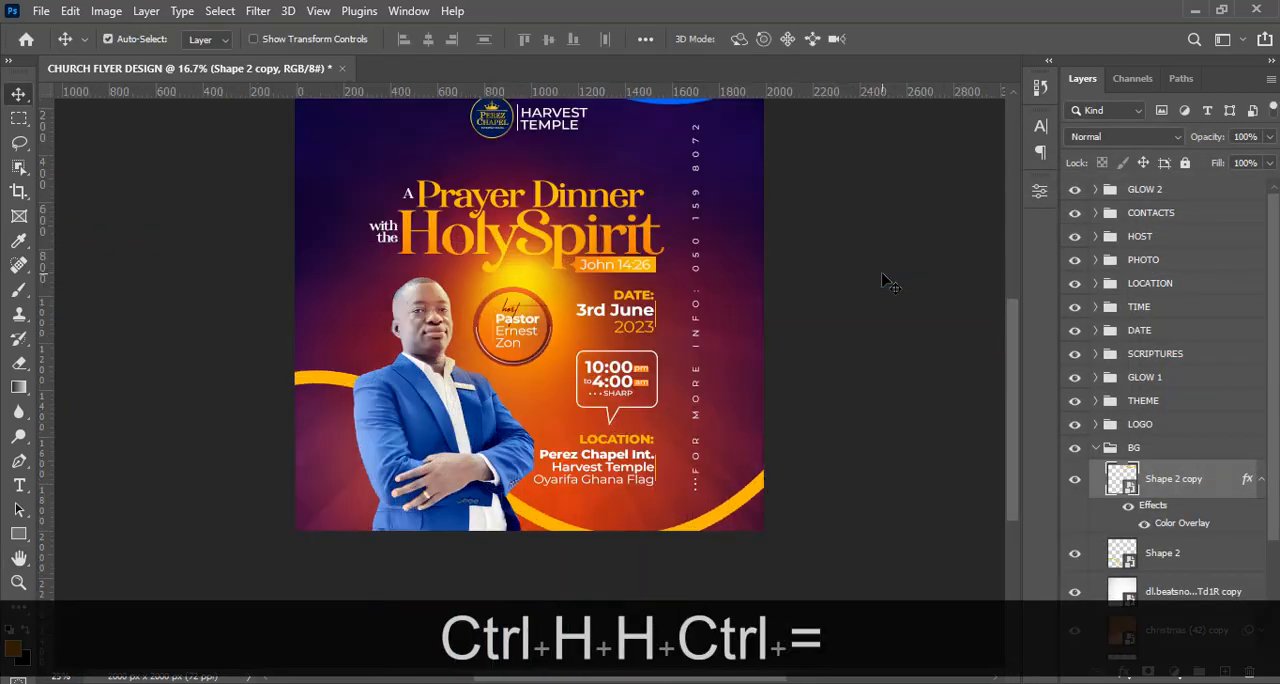
scroll(1016, 312, "up", 2)
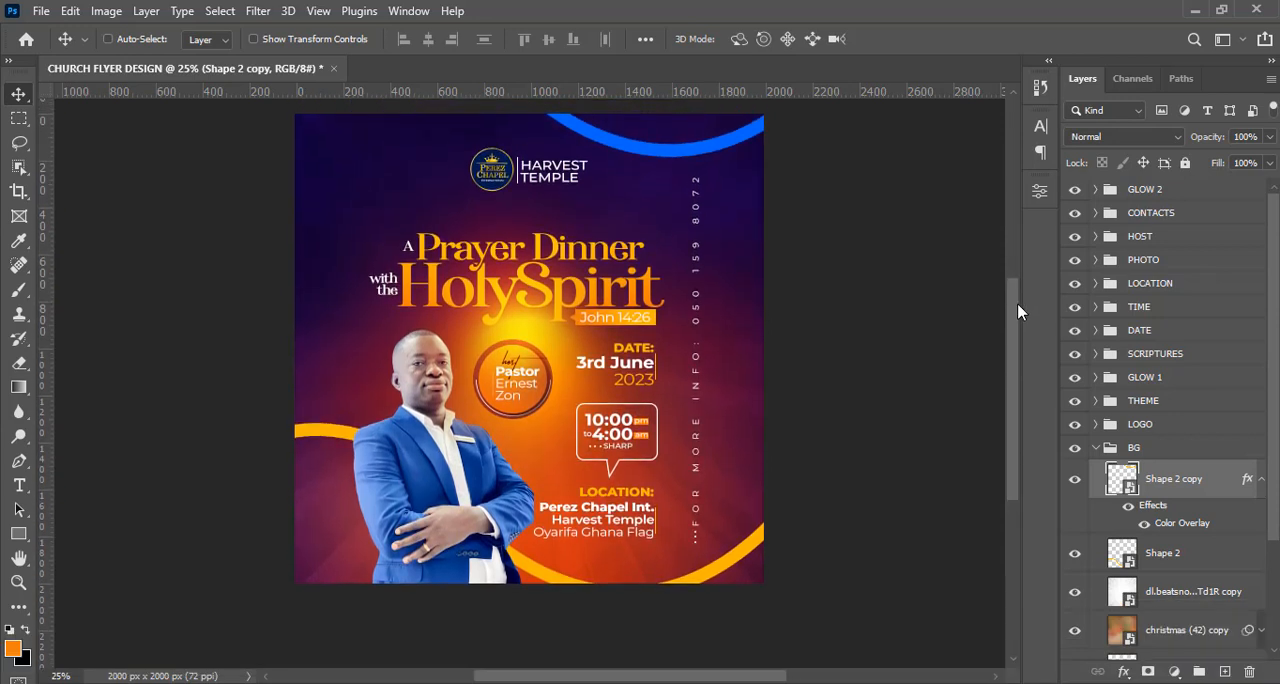
Stamp all visible layers into a new layer above the GLOW 2 group and set its blend mode to Soft Light.
left_click(1096, 448)
left_click(1144, 193)
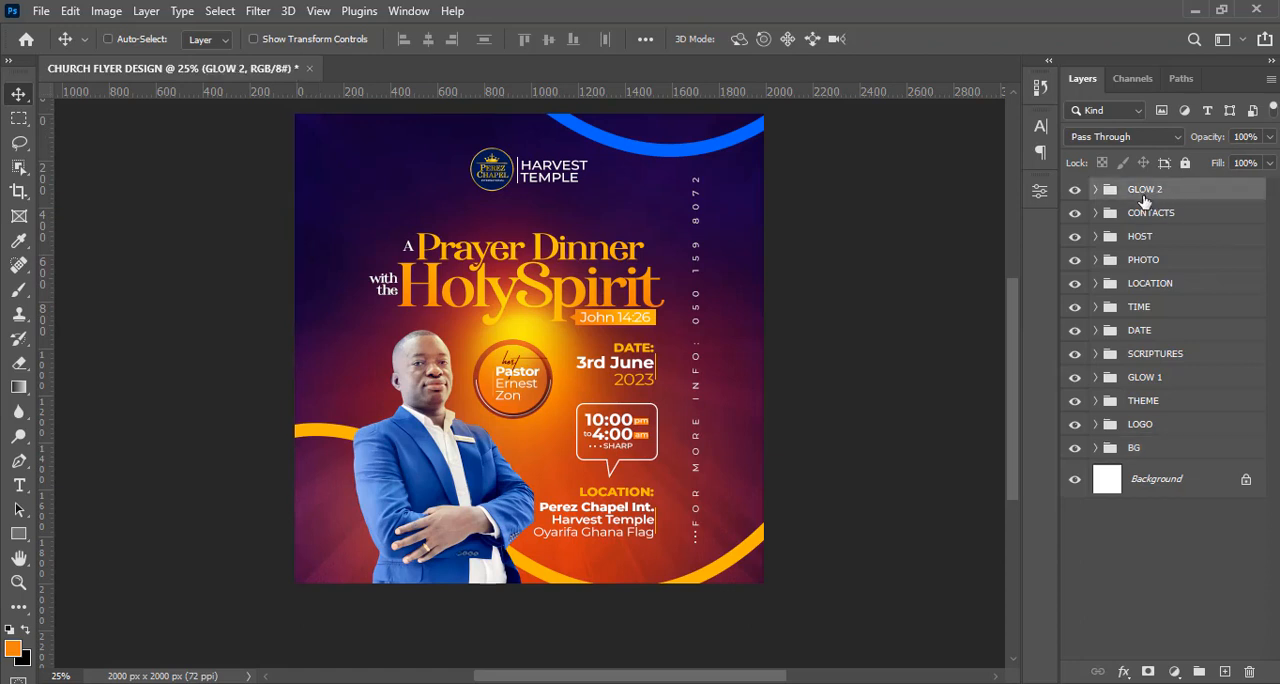
key("ctrl+alt")
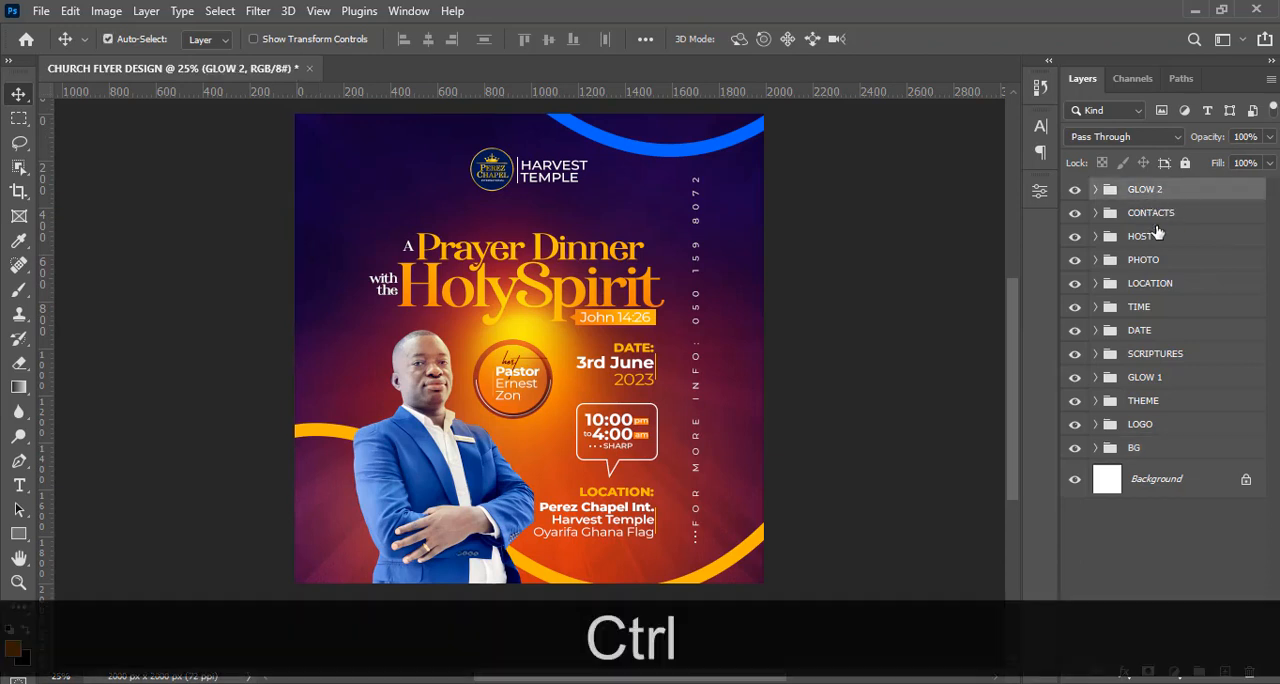
key("ctrl+alt+shift")
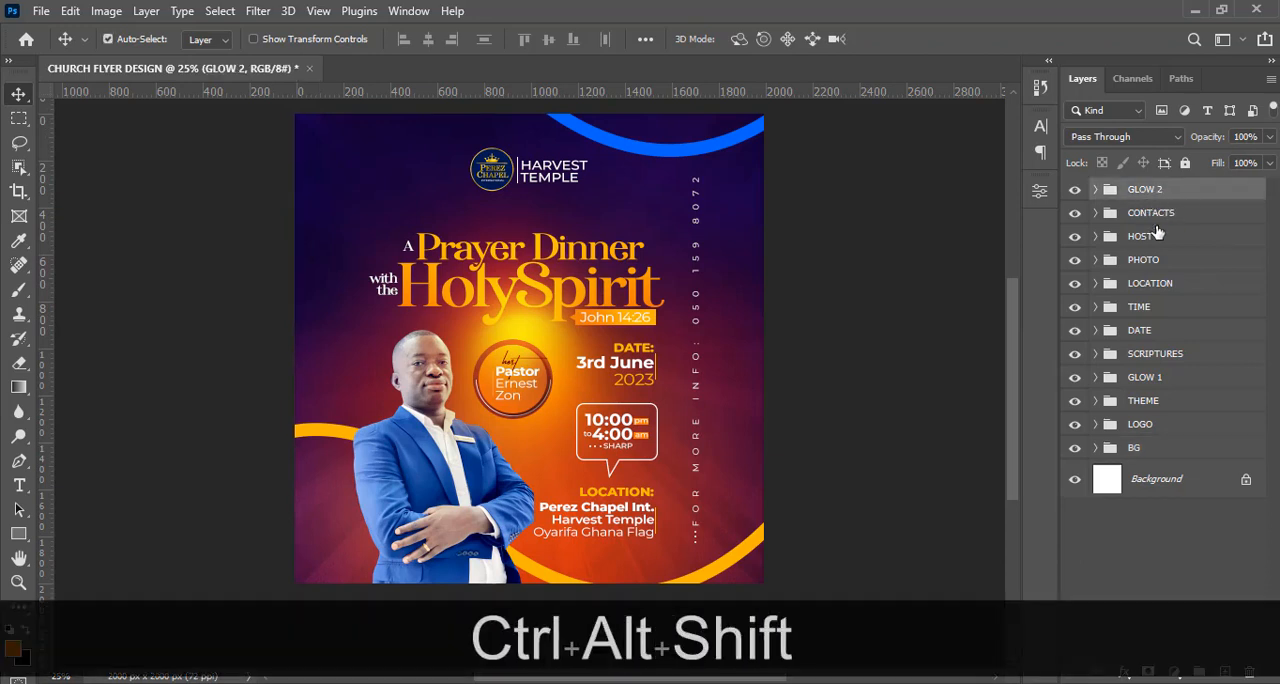
key("ctrl+alt+shift+e")
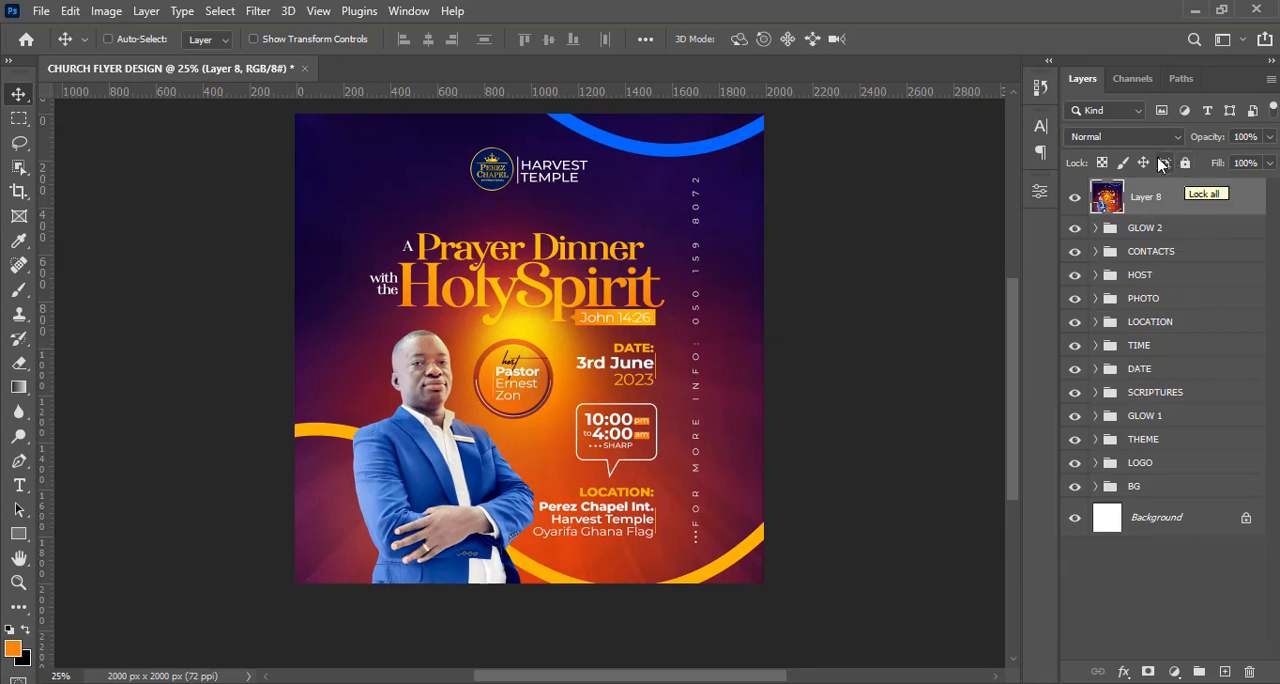
left_click(1130, 137)
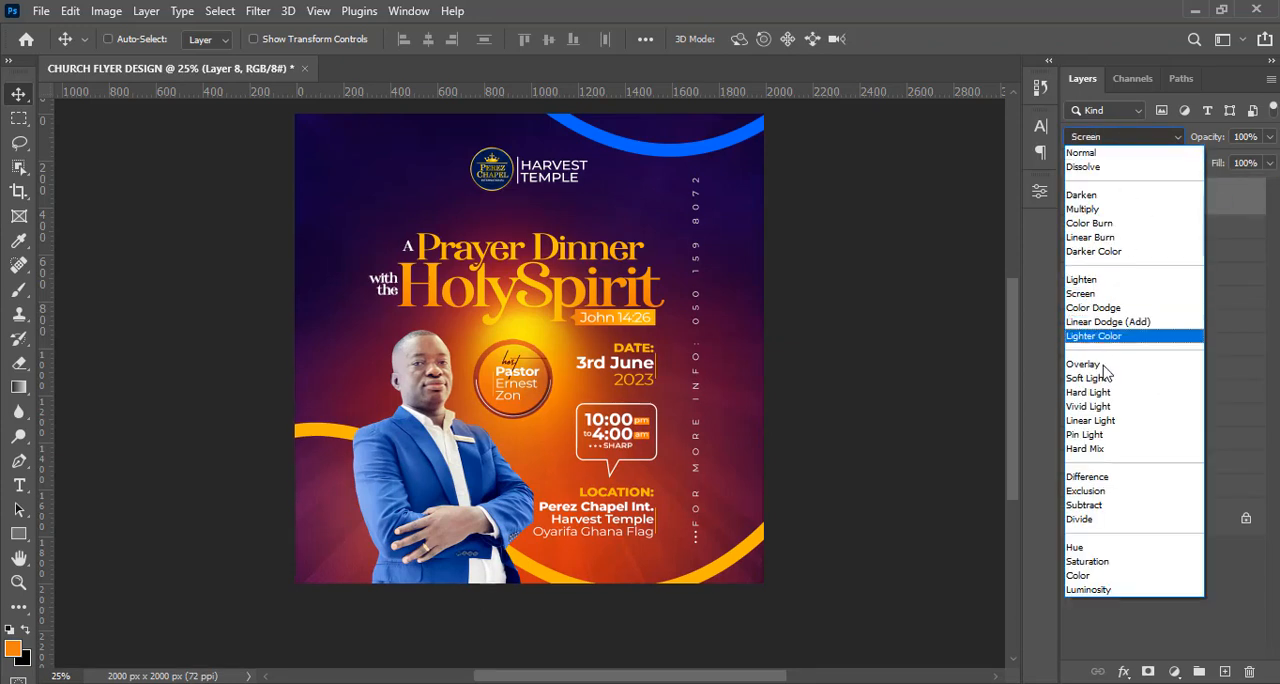
left_click(1100, 378)
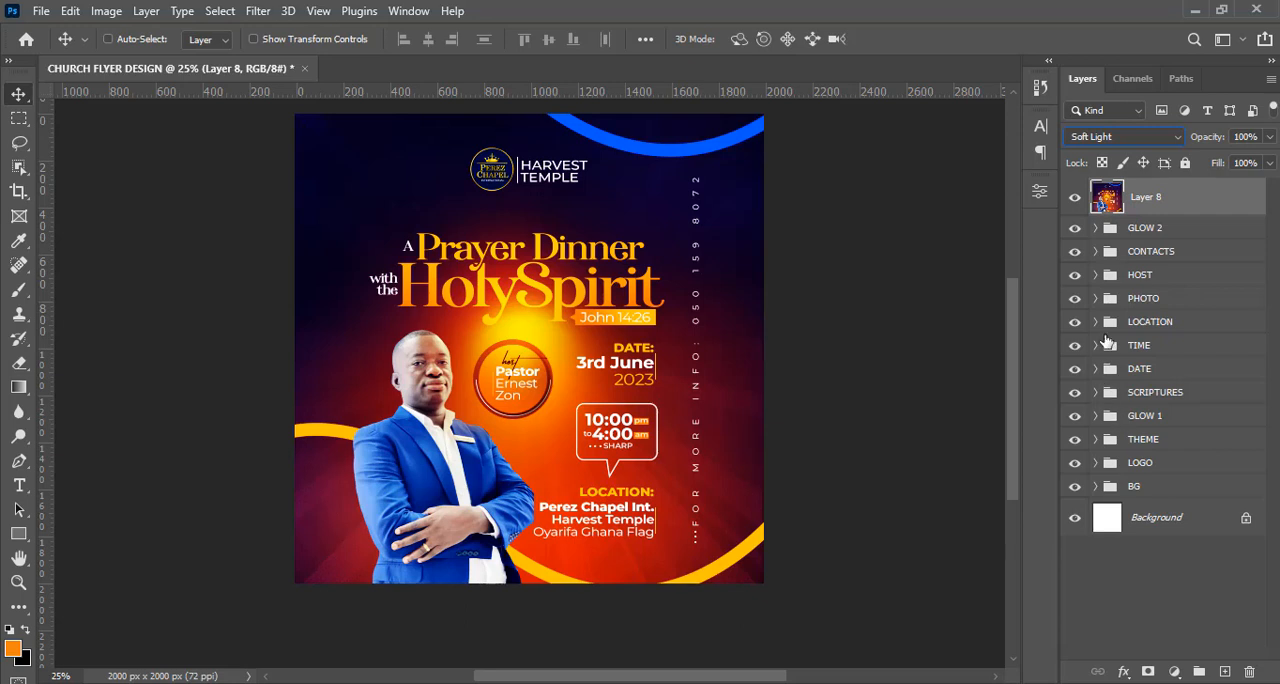
key("ctrl+minus")
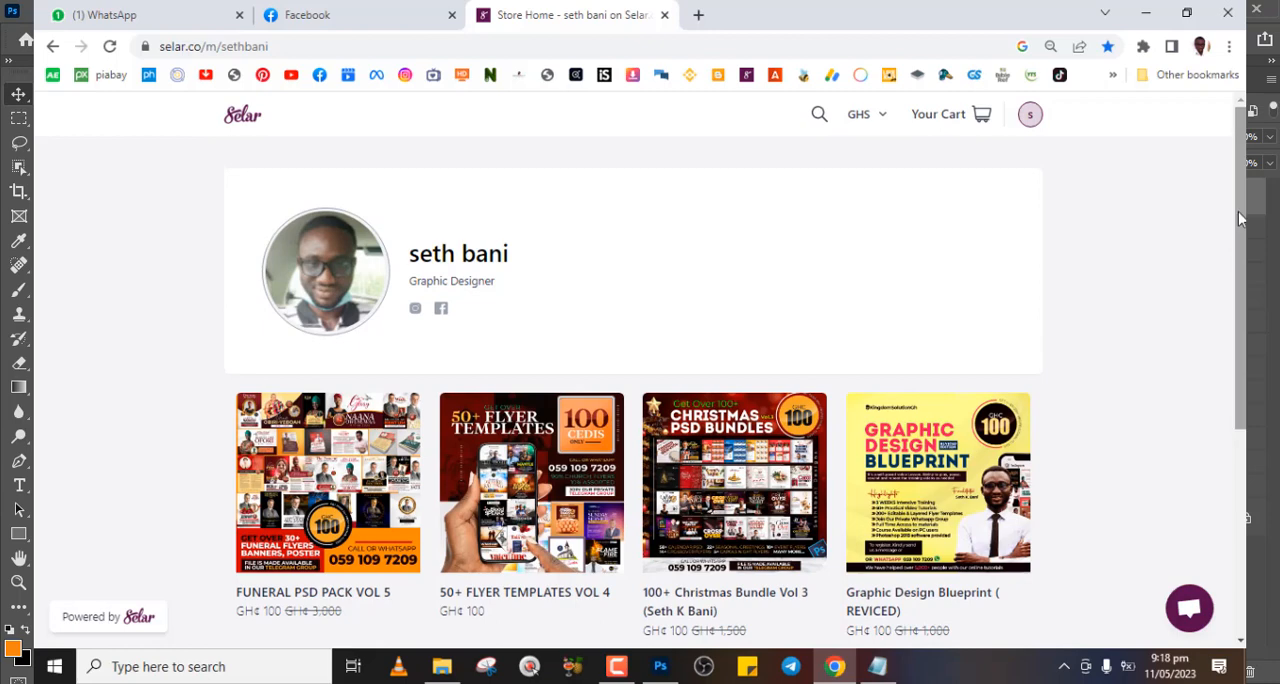
Look through the design packs and courses listed on the Selar store page in the browser.
scroll(1238, 211, "down", 2)
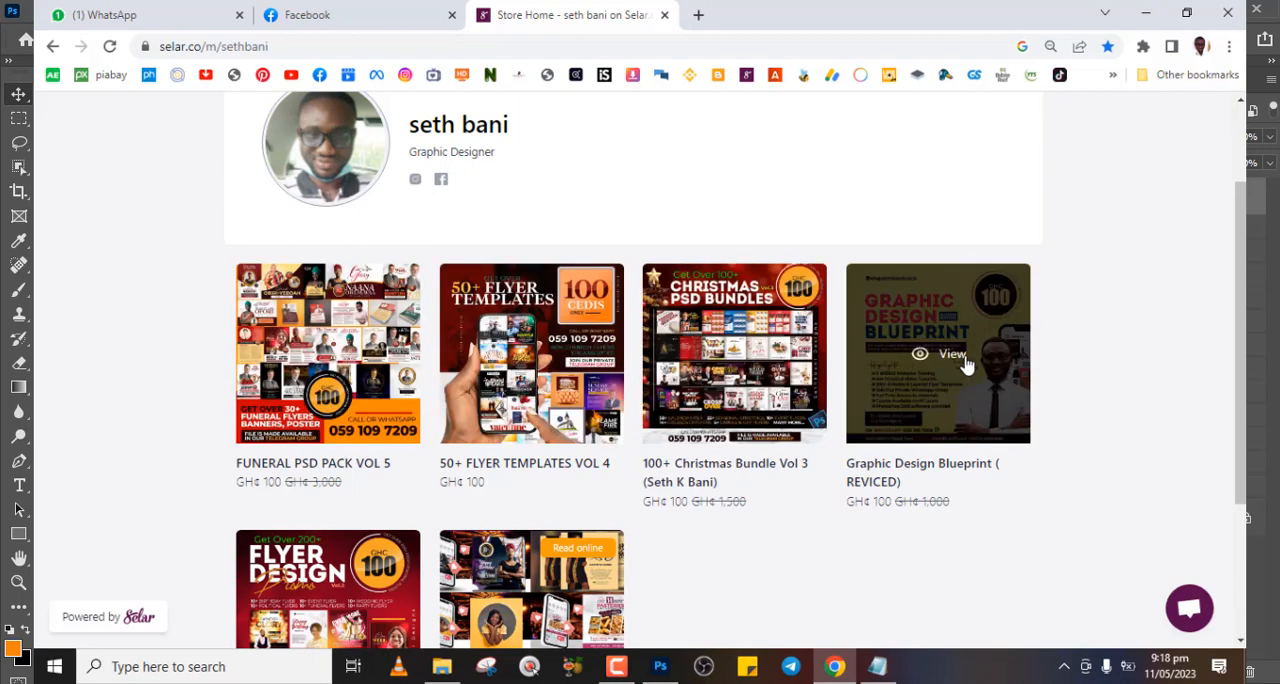
scroll(966, 366, "down", 2)
scroll(966, 366, "down", 2)
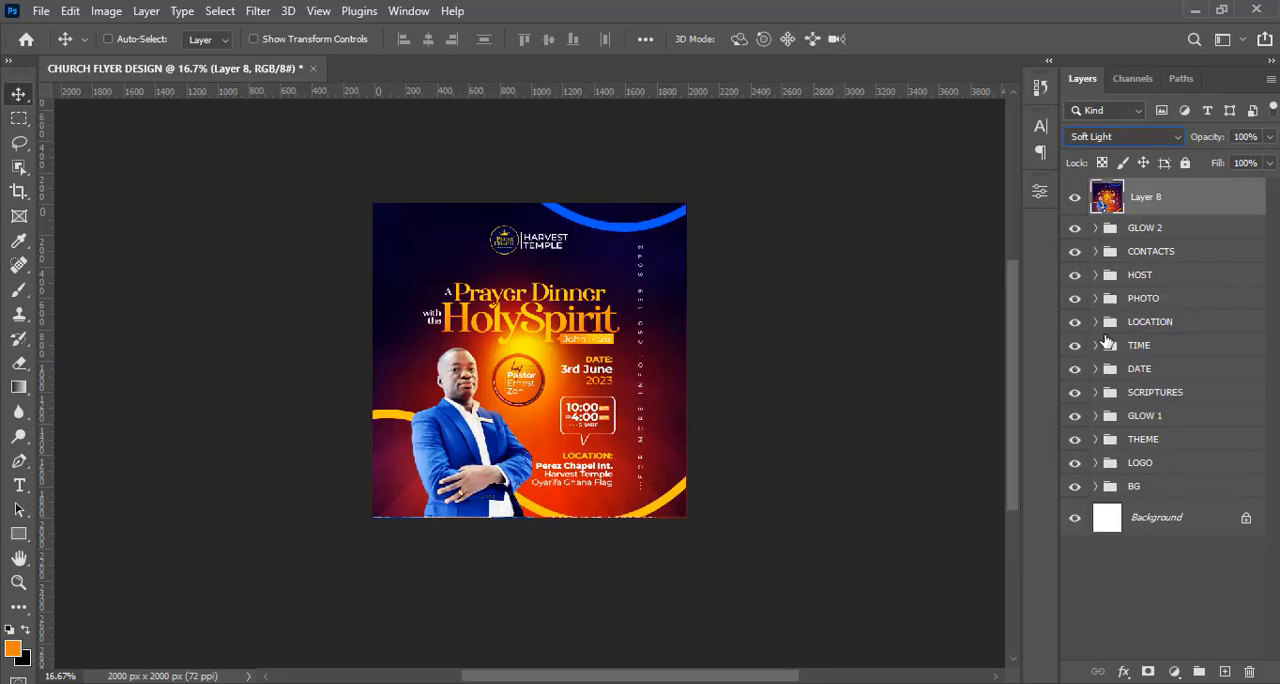